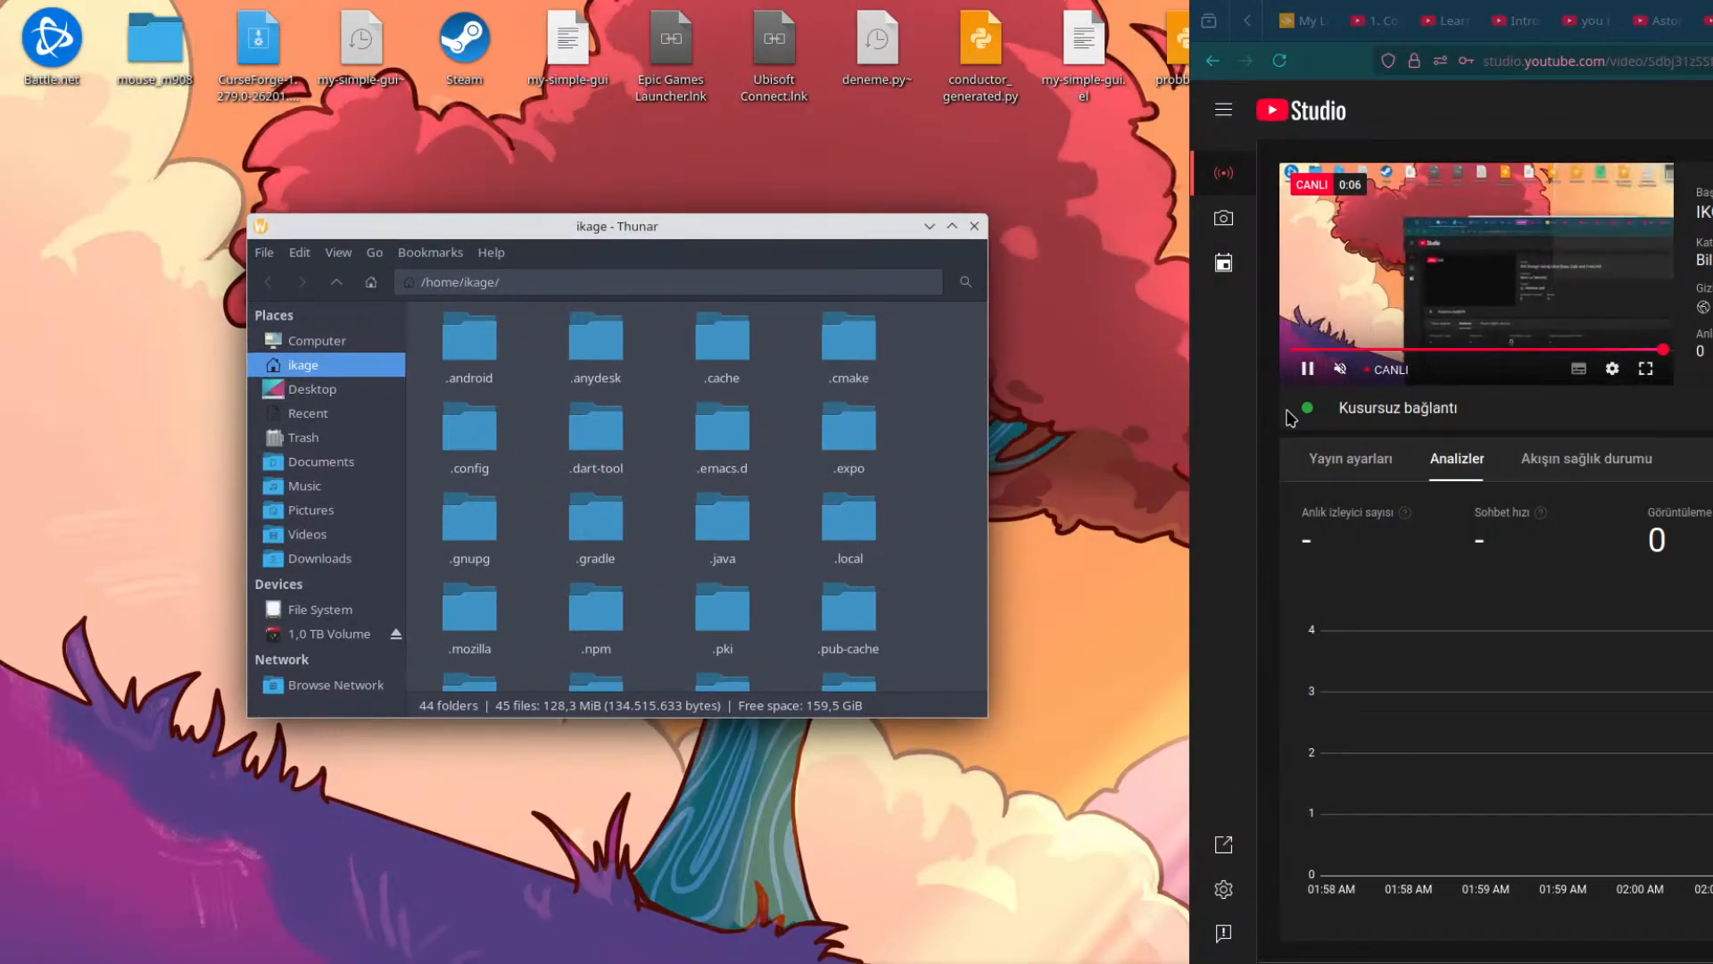
Narrow the browser window beside the file manager and open the Weigher.odb database from the Documents folder.
drag(1194, 415, 1513, 412)
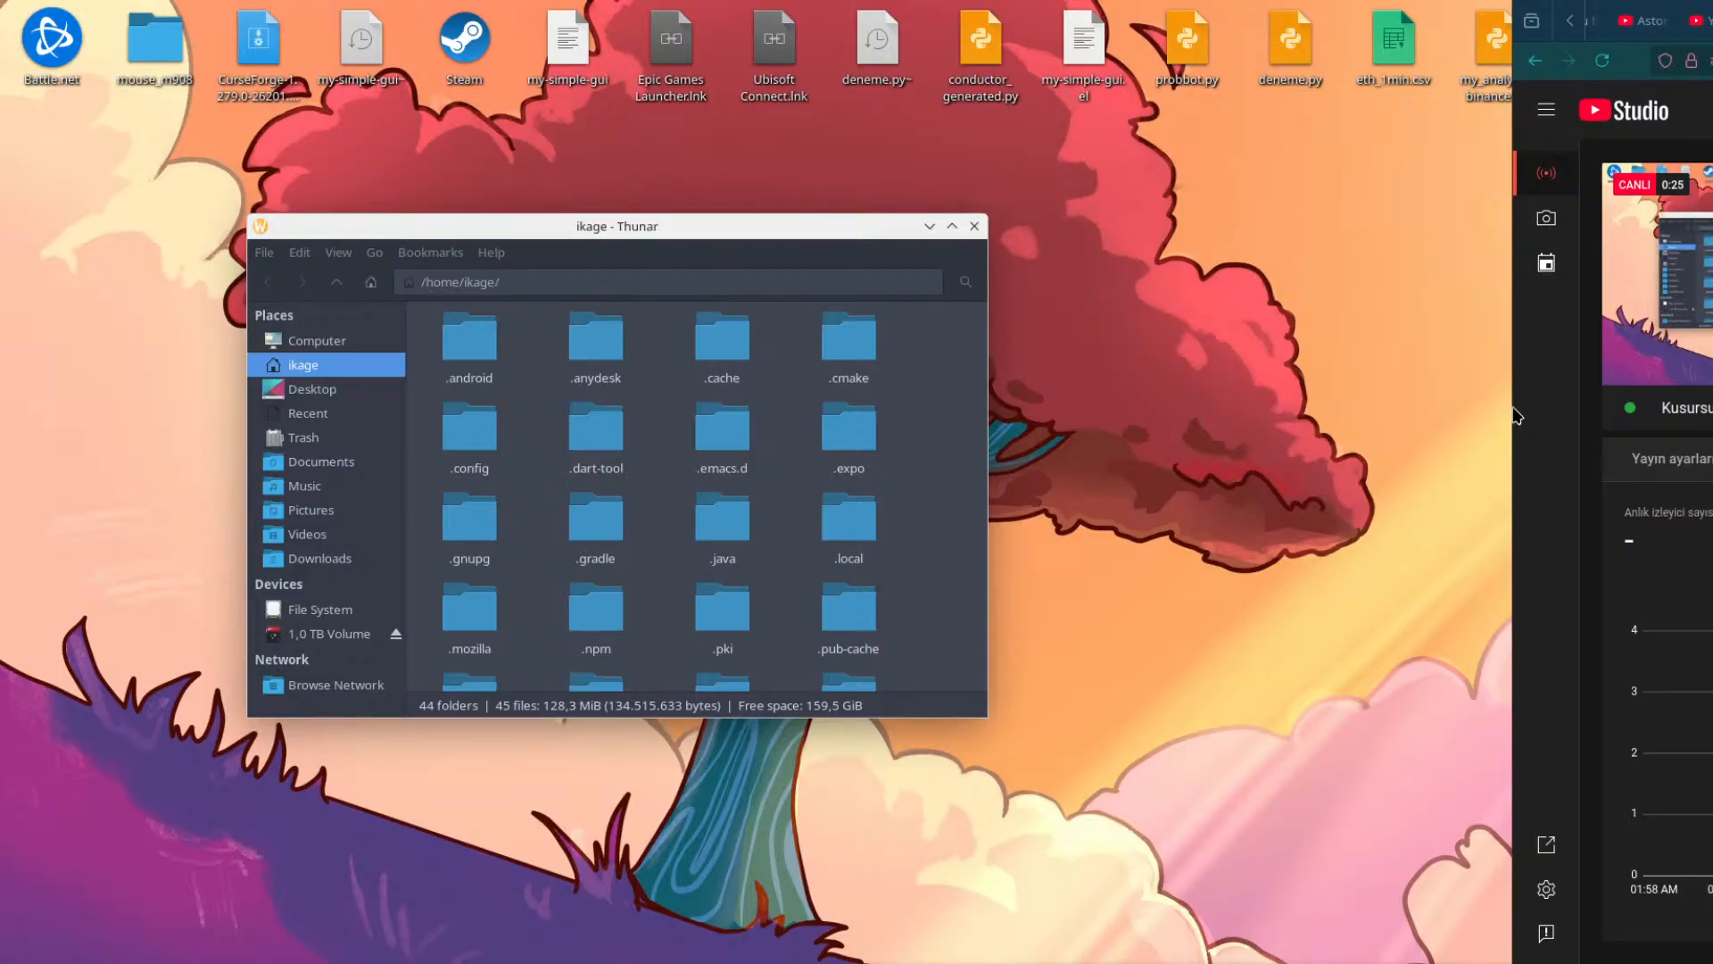
mouse_move(1513, 410)
mouse_down()
mouse_move(1580, 410)
mouse_move(1518, 406)
mouse_move(1546, 408)
mouse_up()
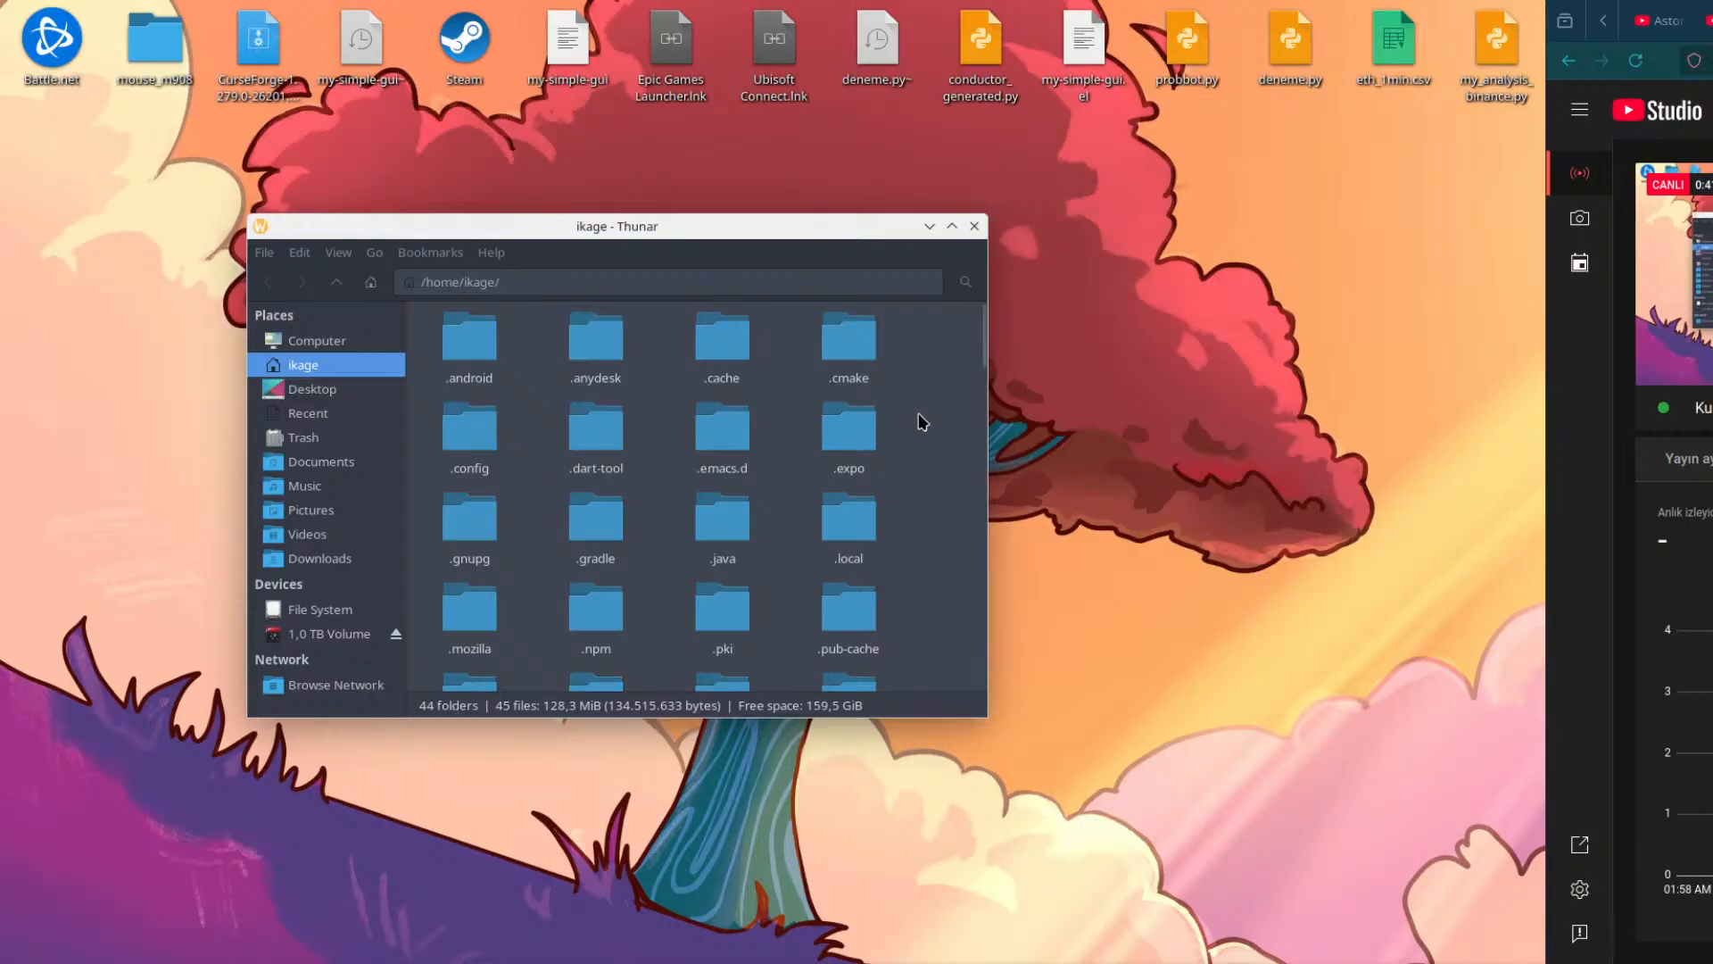
click(323, 441)
click(323, 459)
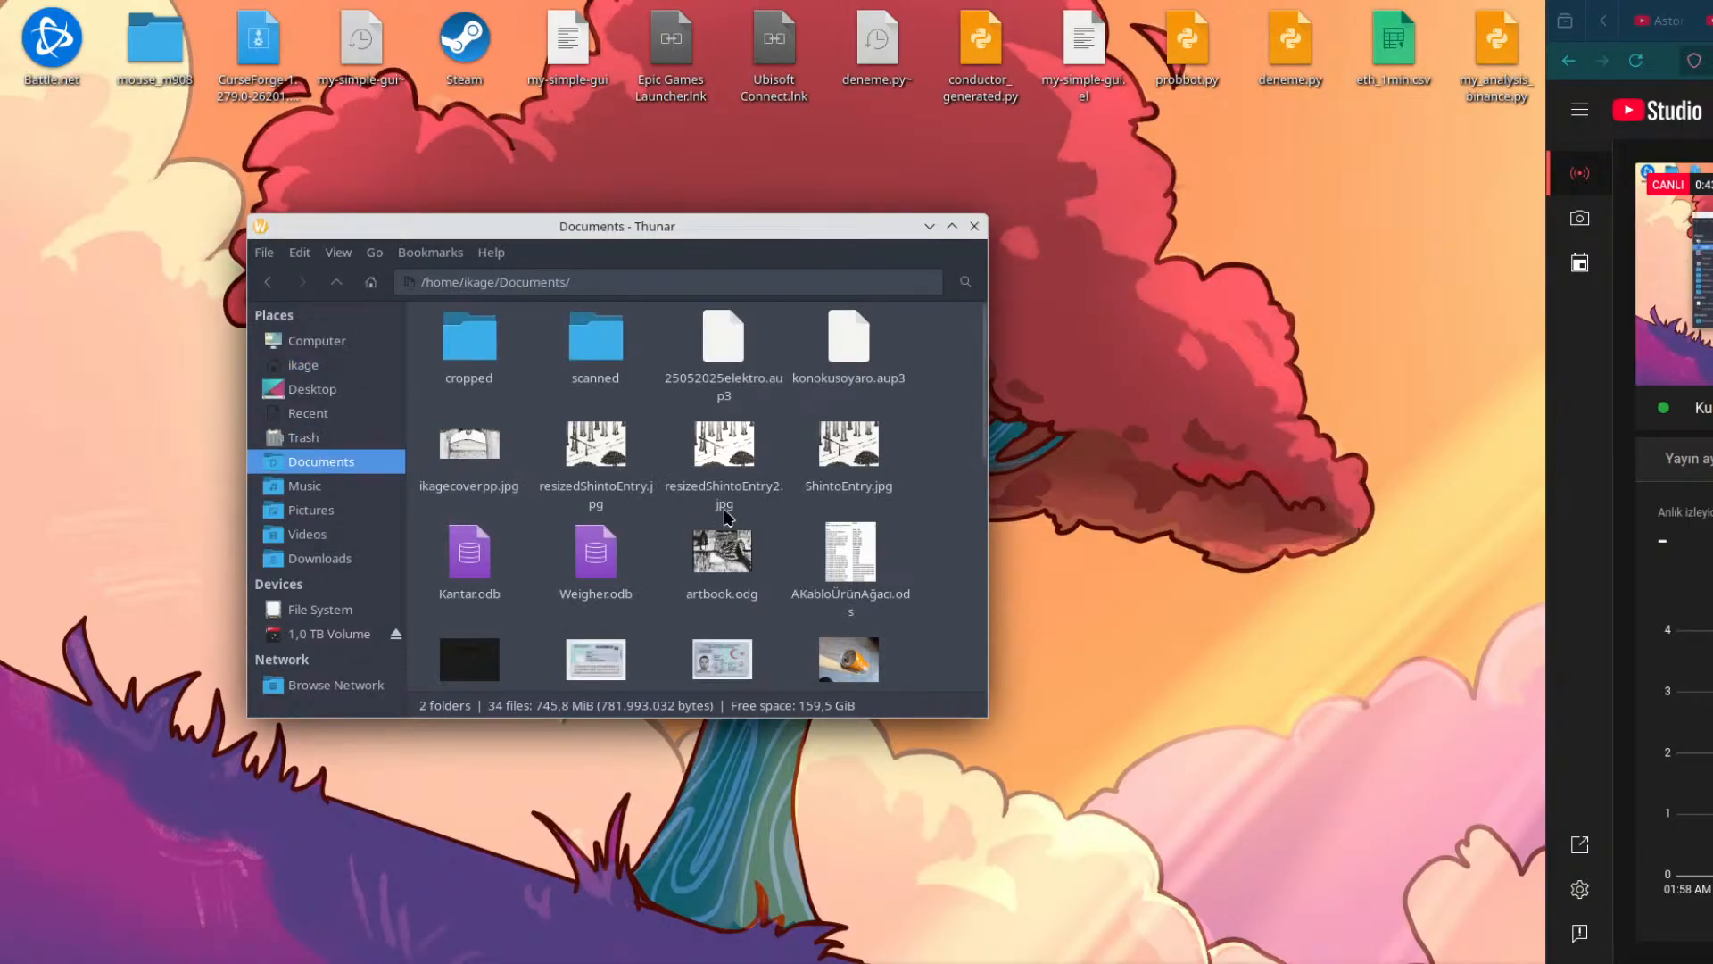
click(589, 556)
double_click(590, 556)
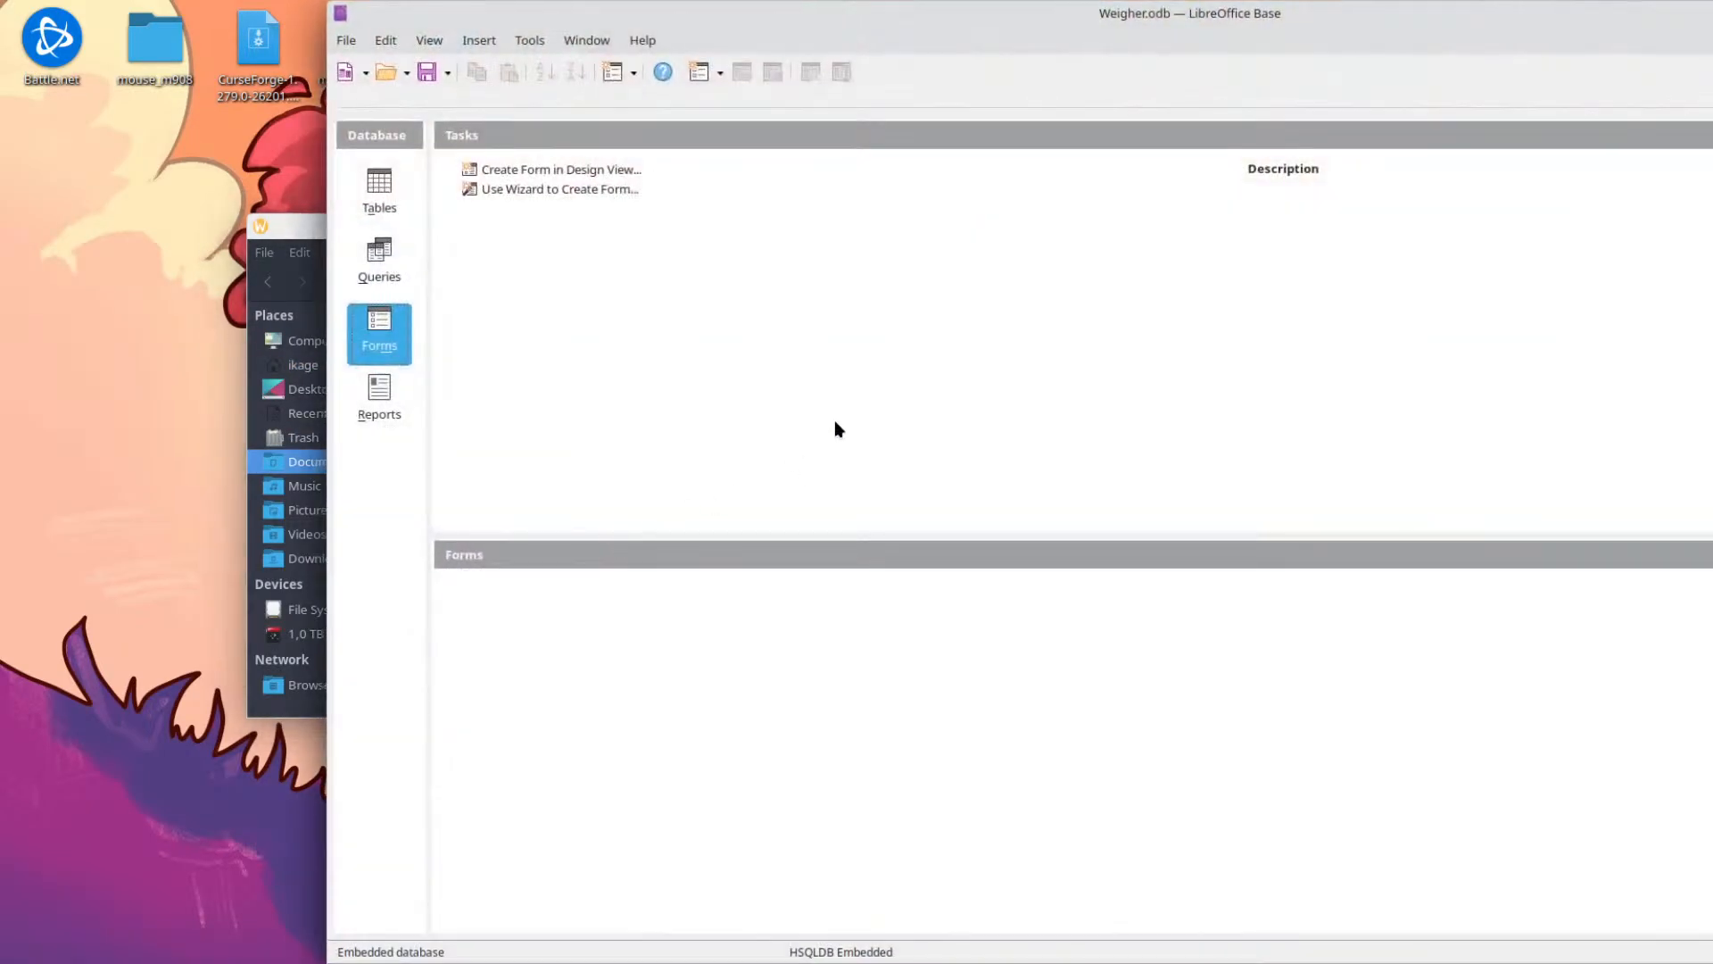
Enlarge the Weigher.odb database window to fill the whole screen and minimize the OBS window.
drag(1039, 25, 0, 375)
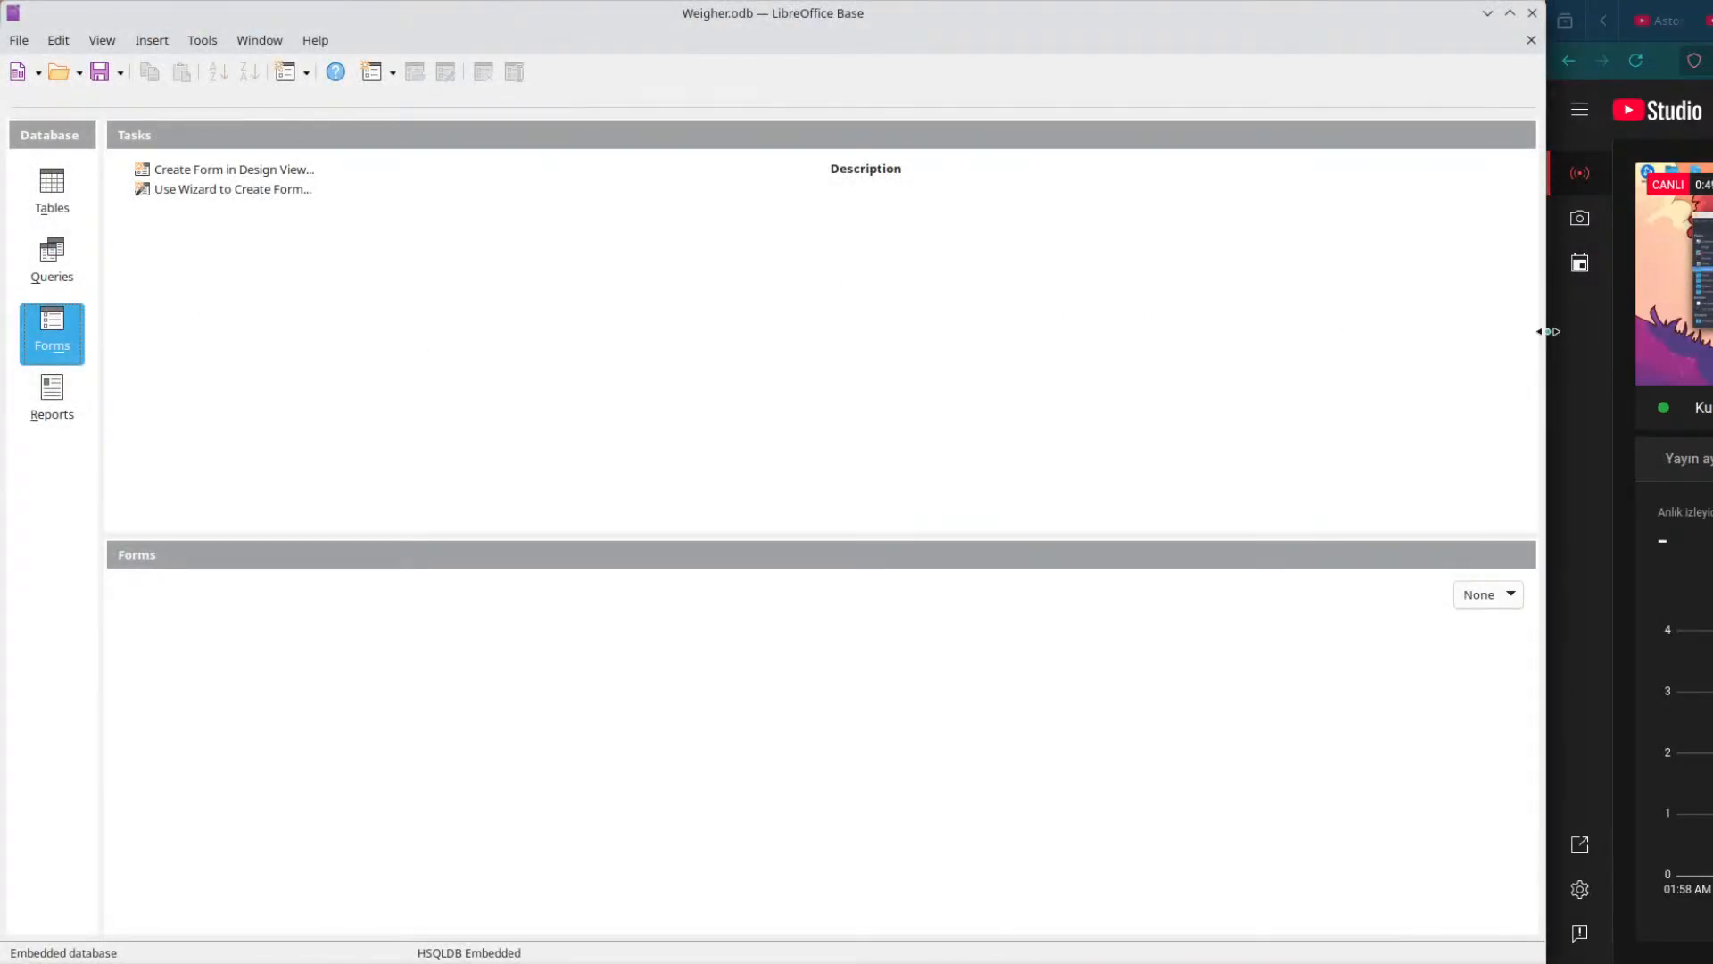
drag(1547, 331, 1575, 331)
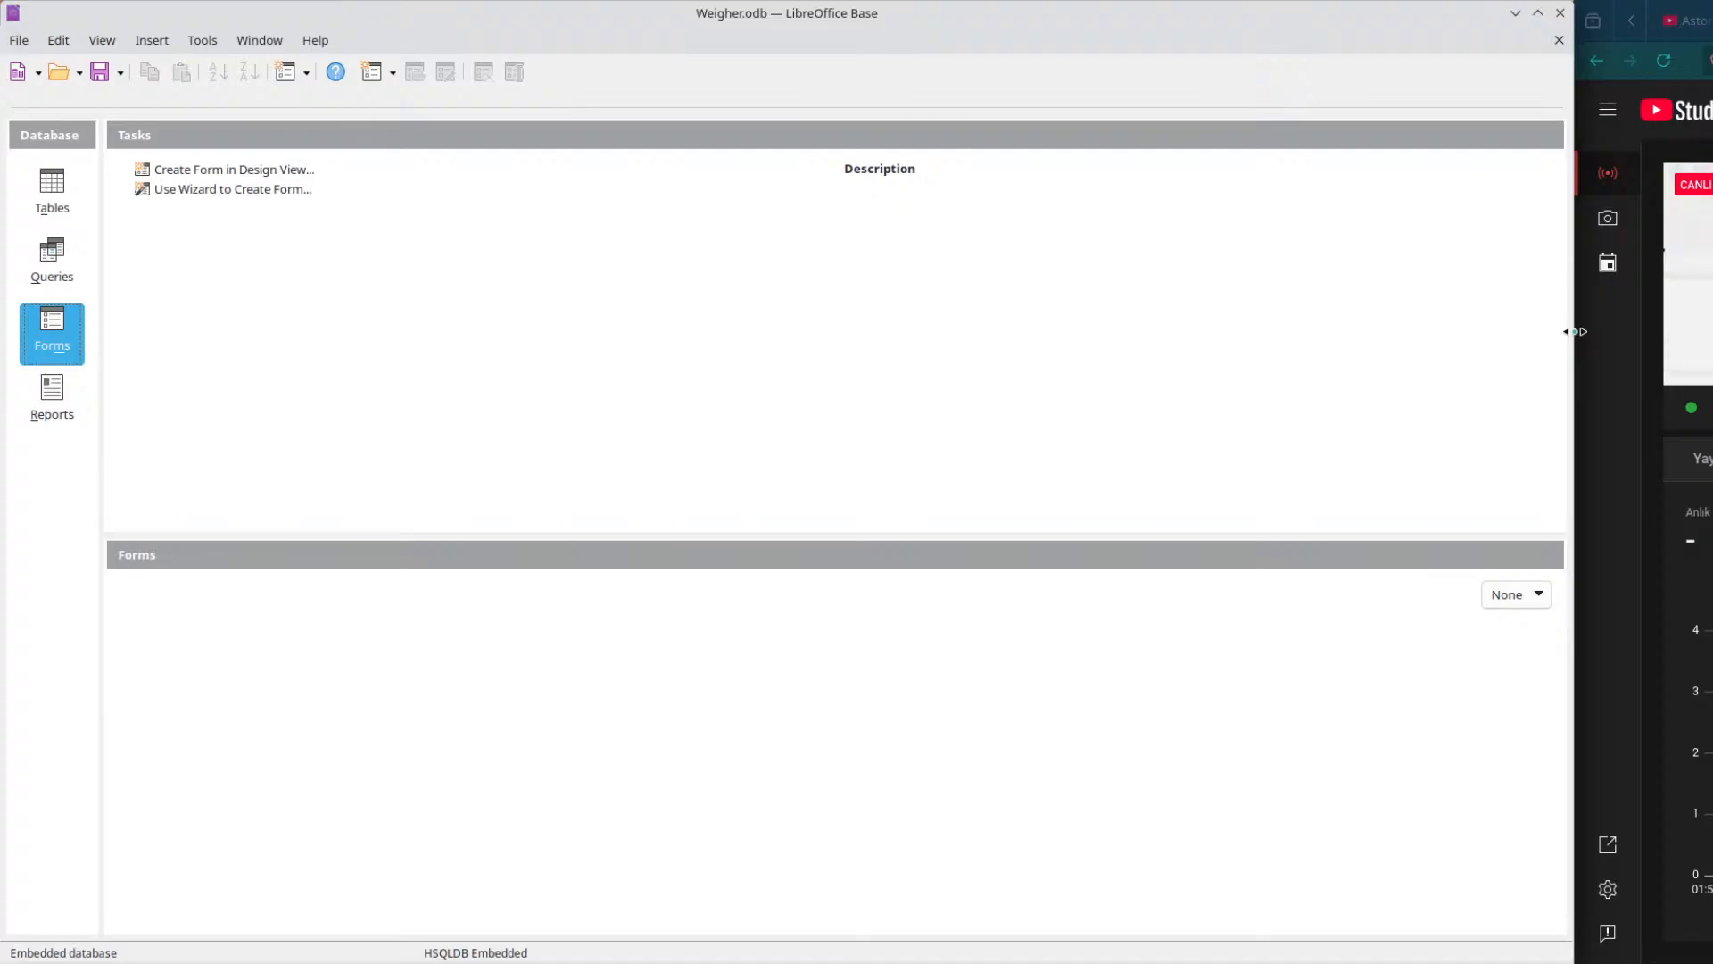
click(419, 962)
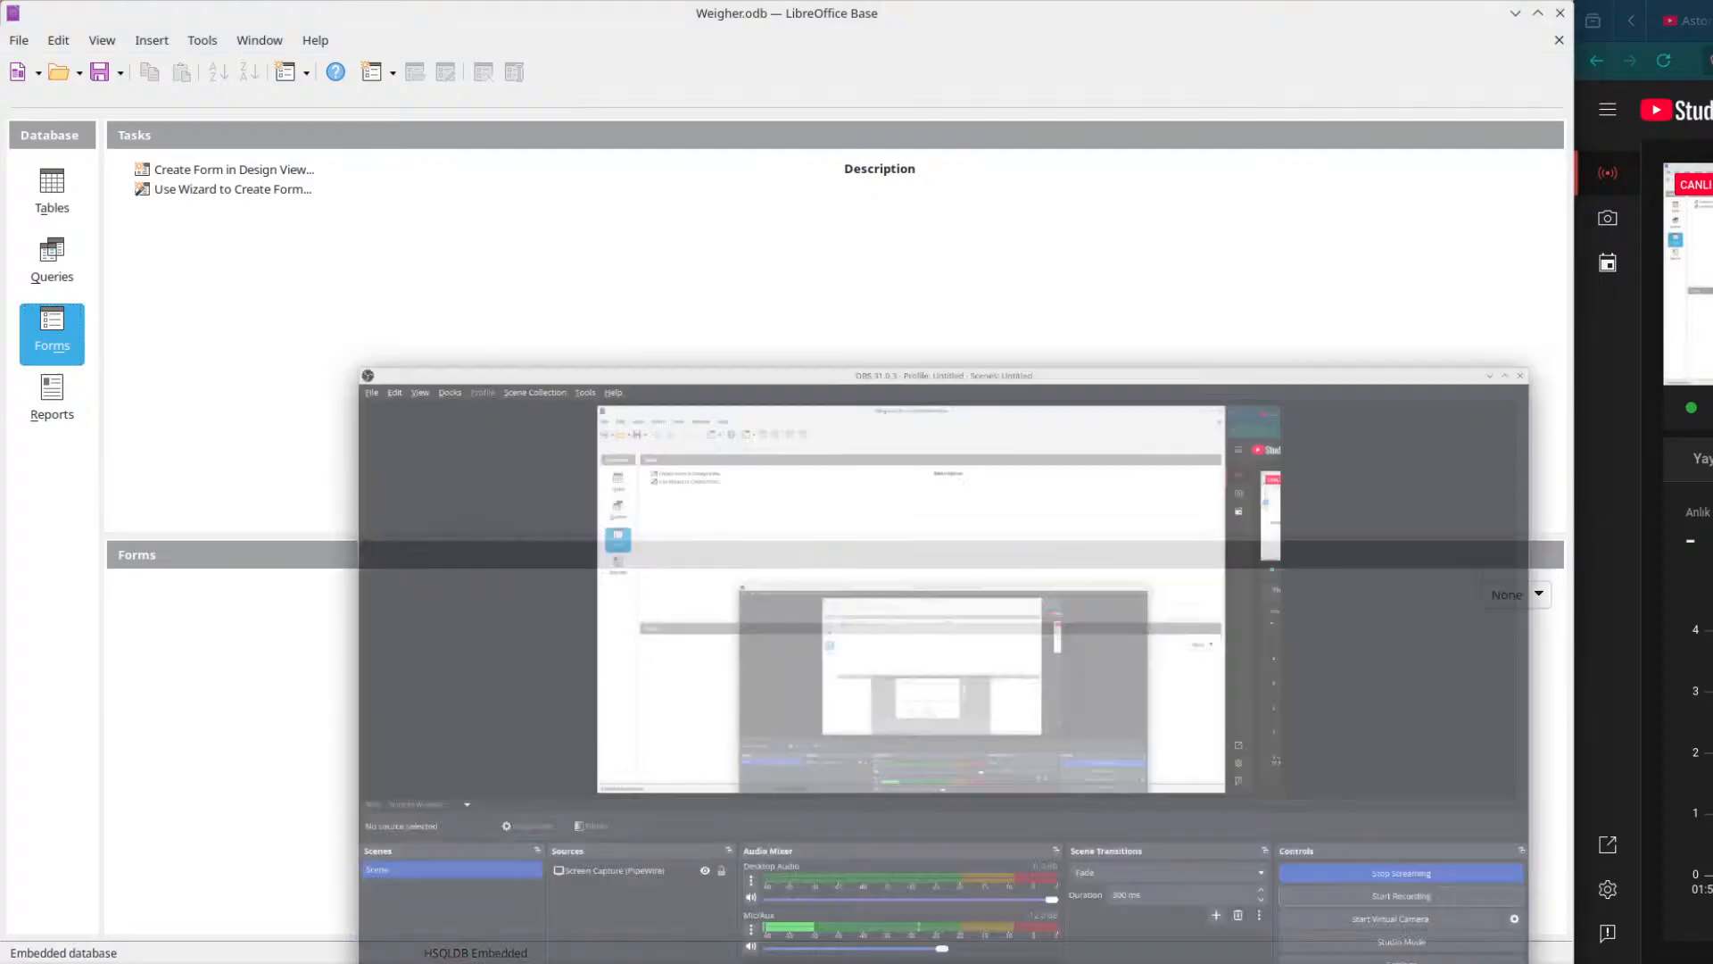
drag(1588, 83, 974, 59)
drag(1573, 286, 1659, 290)
key(alt+Tab)
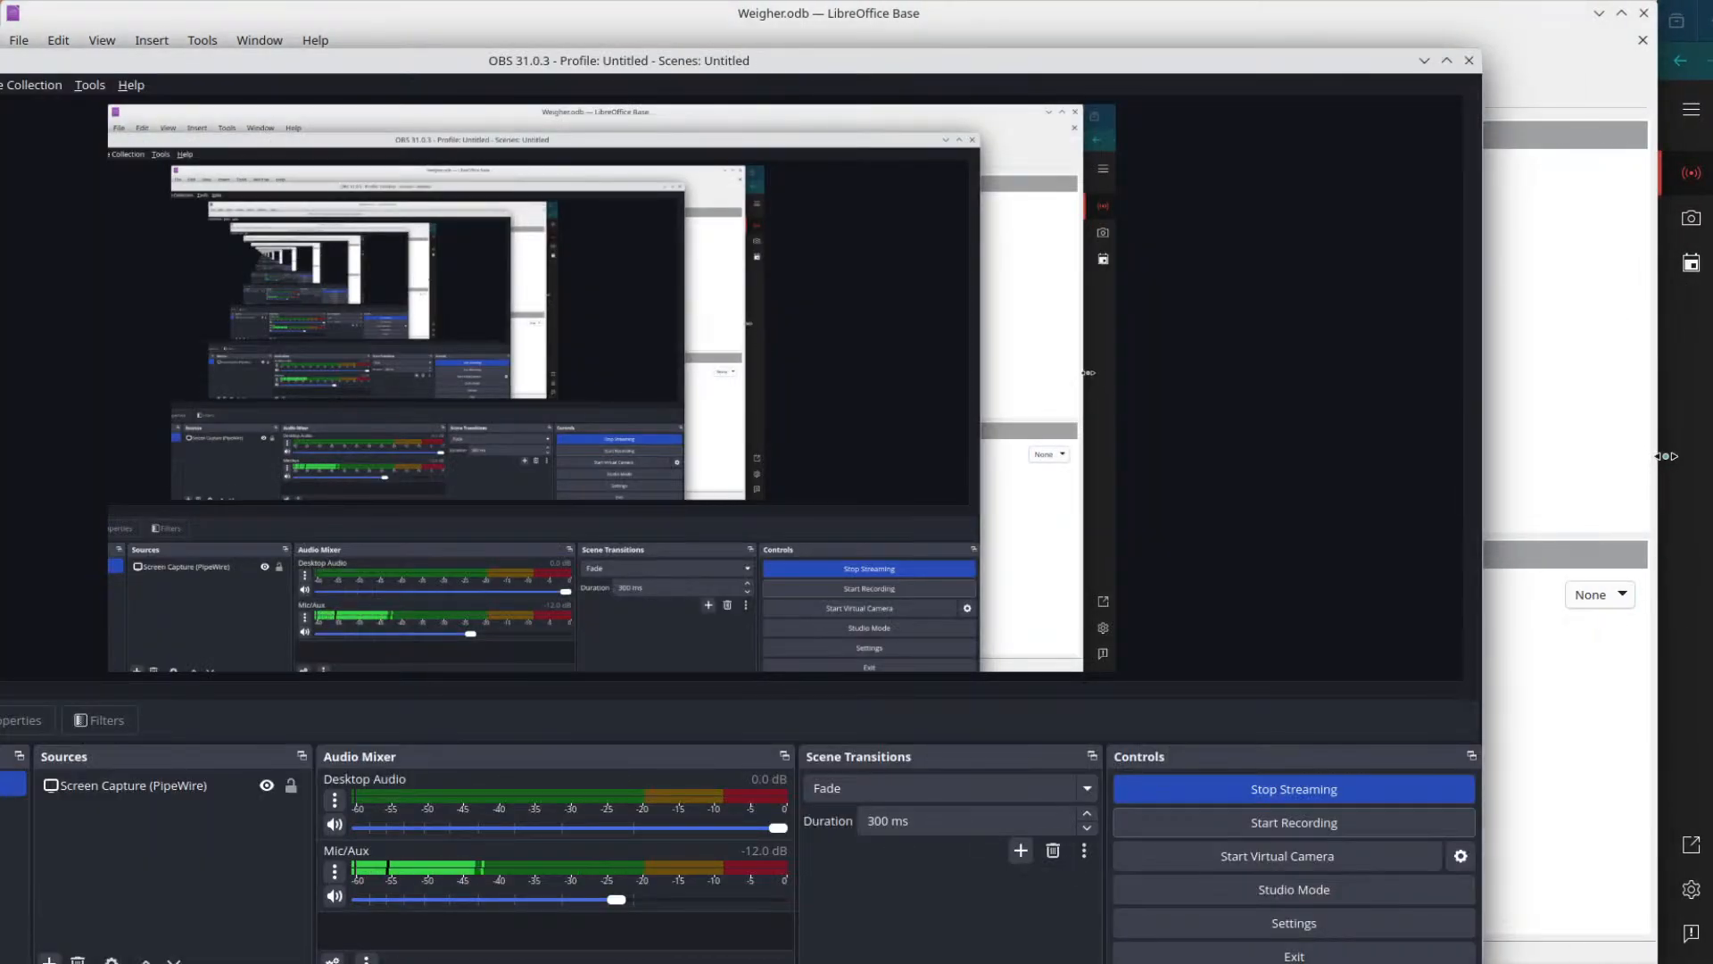
drag(1664, 456, 1709, 451)
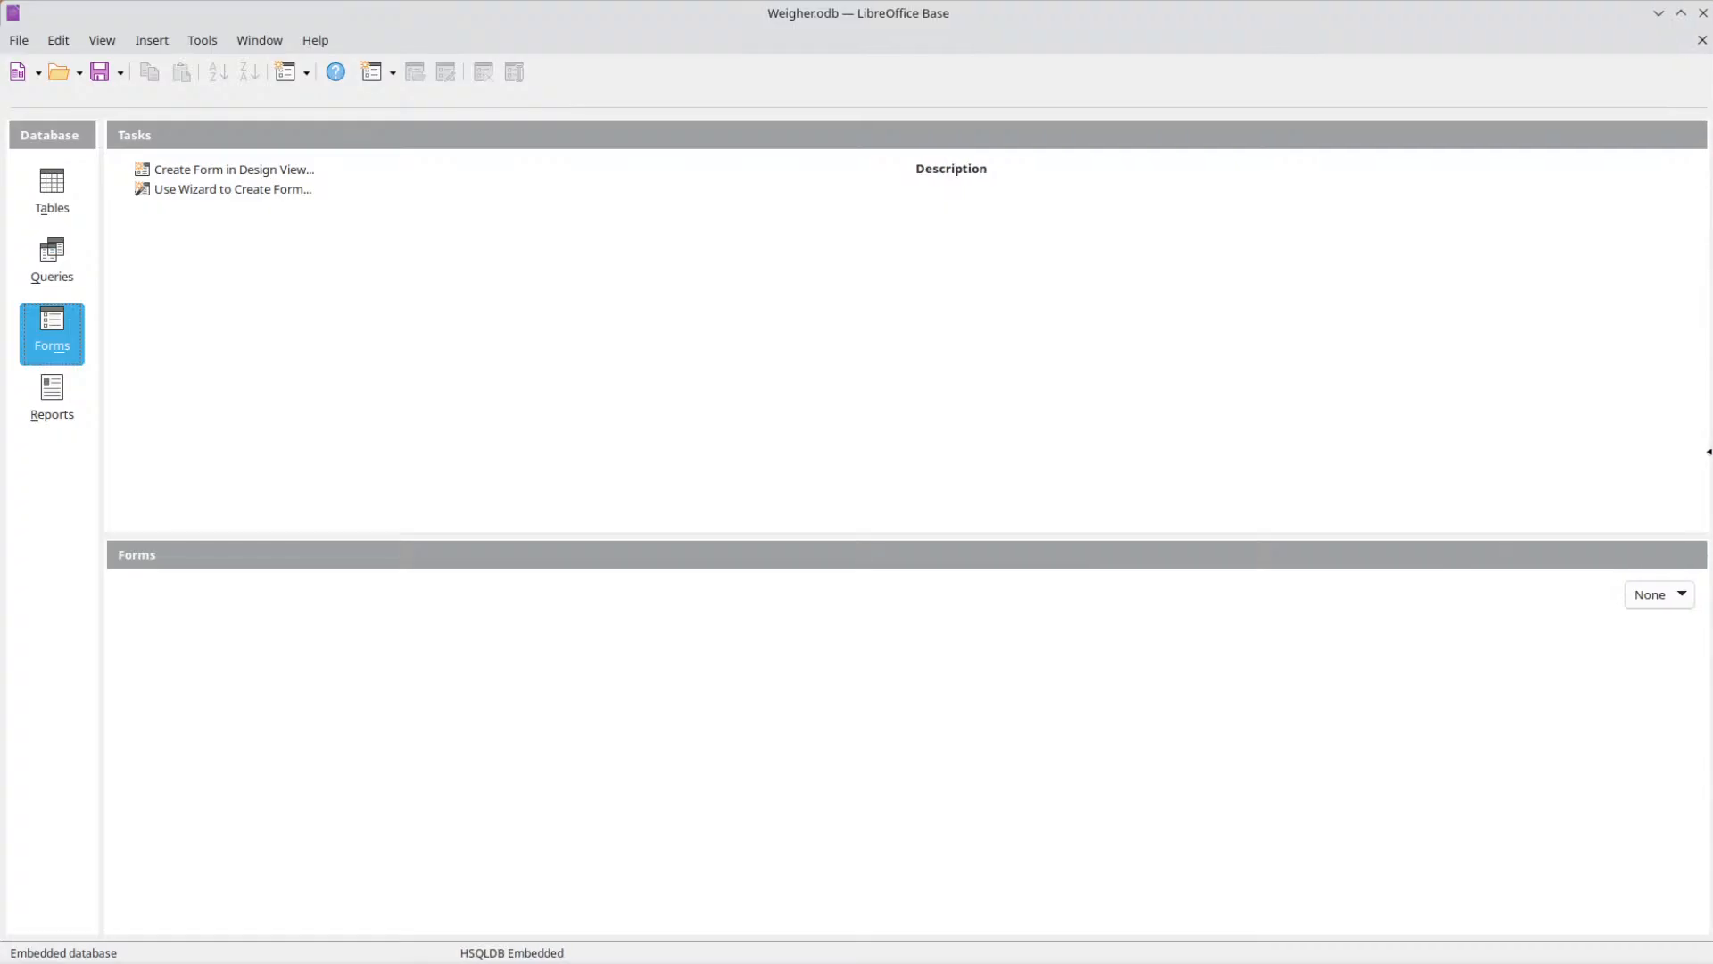
key(alt+Tab)
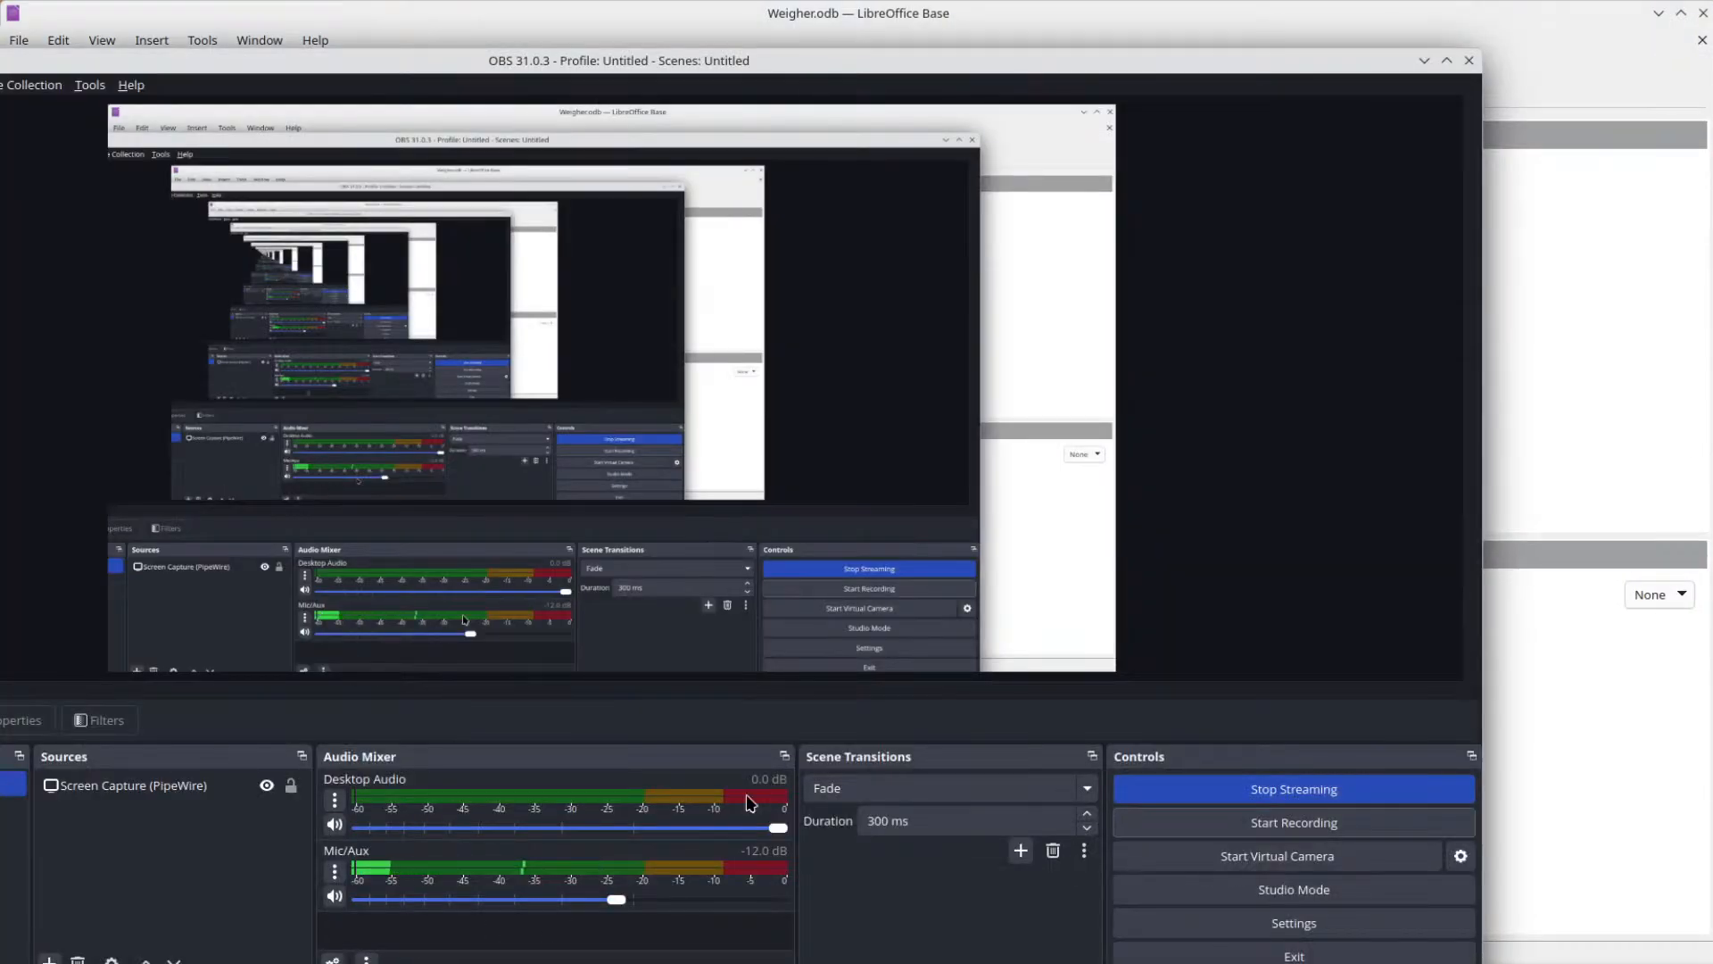
click(1424, 60)
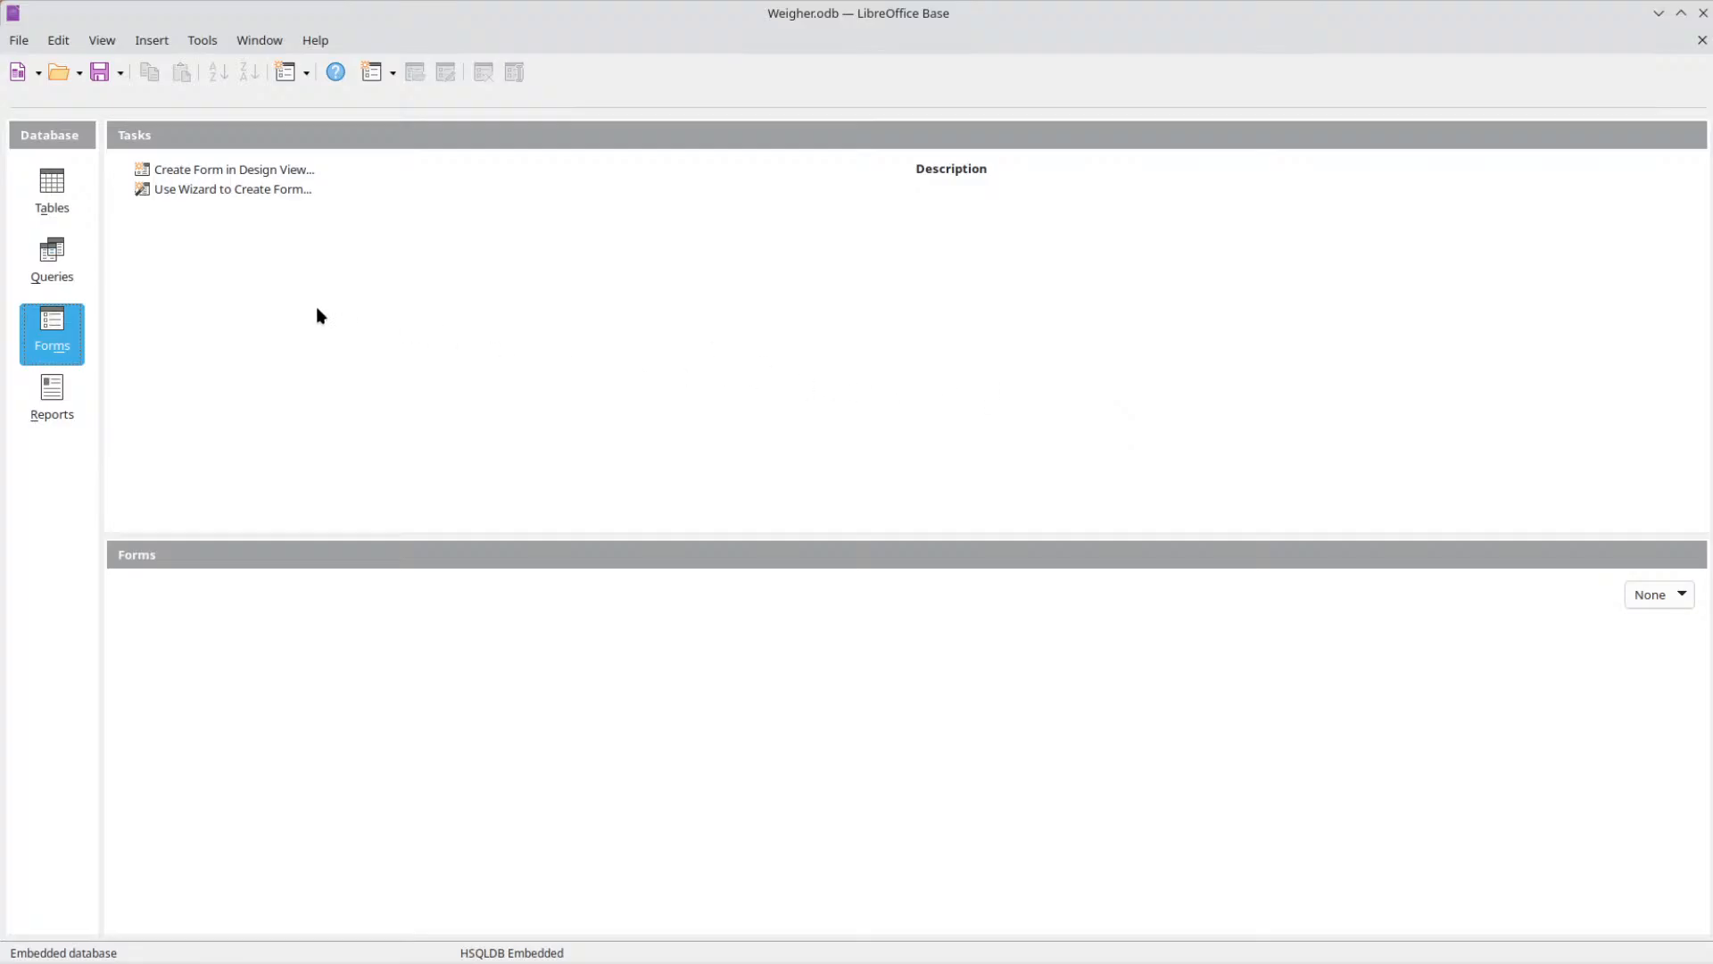
Create a new table in design view and add a text field named UID as its first field.
click(37, 189)
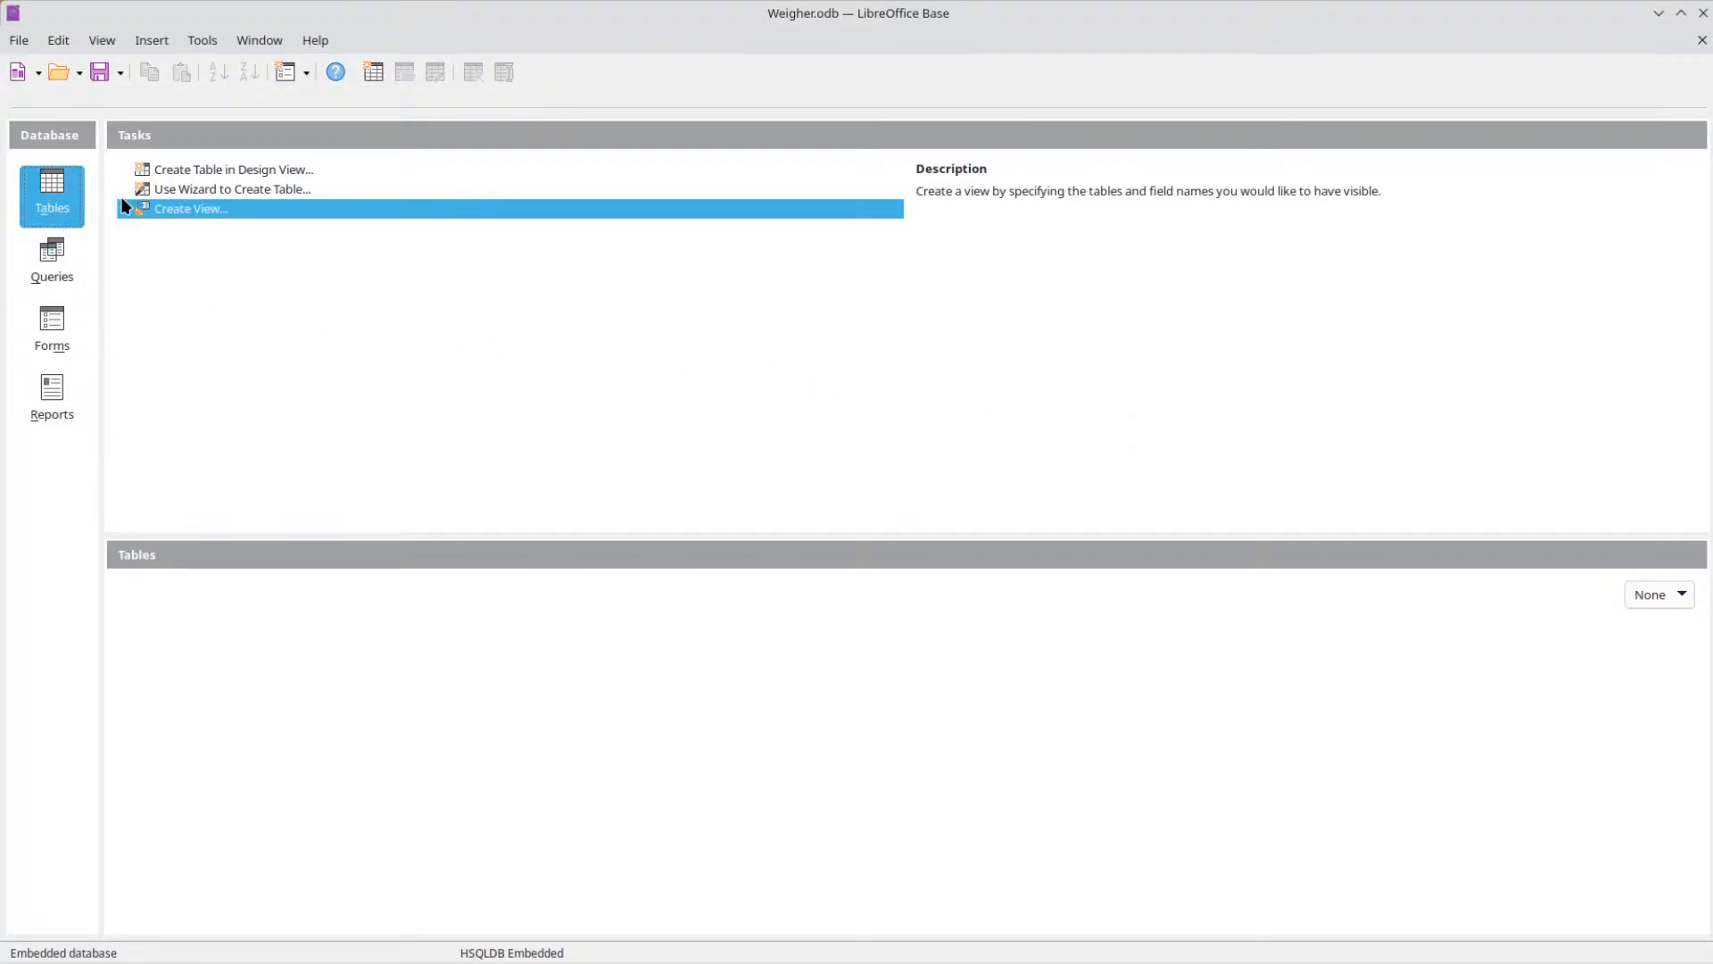
click(212, 168)
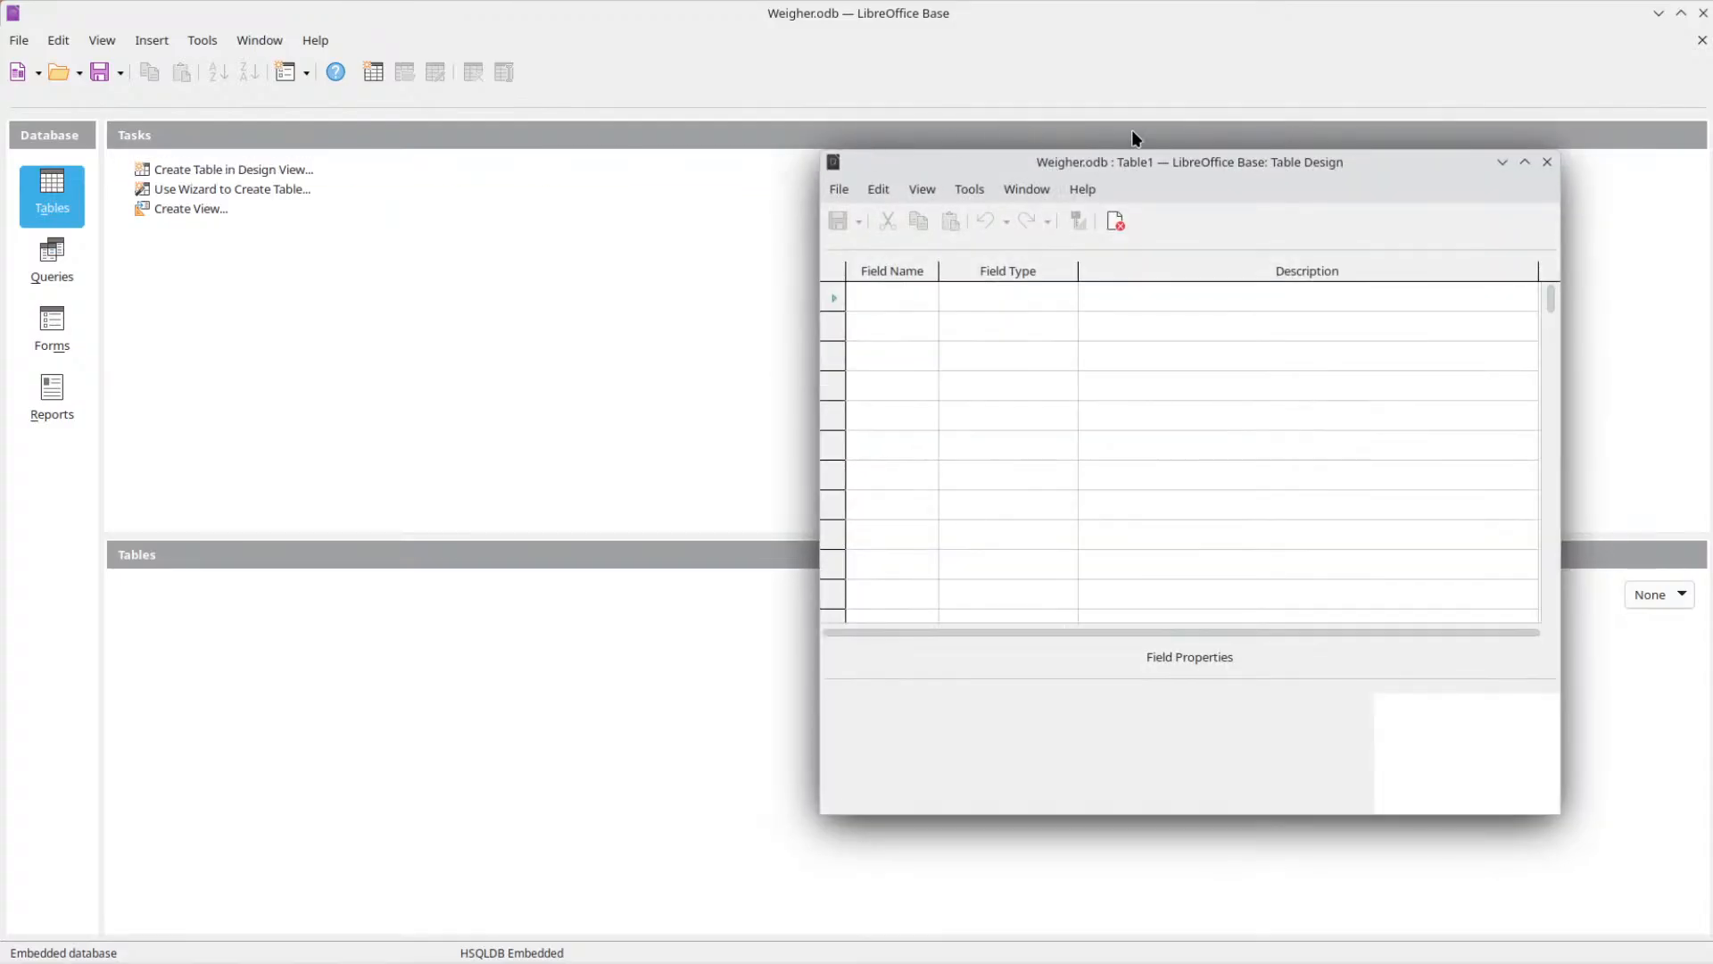
drag(1011, 164, 719, 221)
click(586, 360)
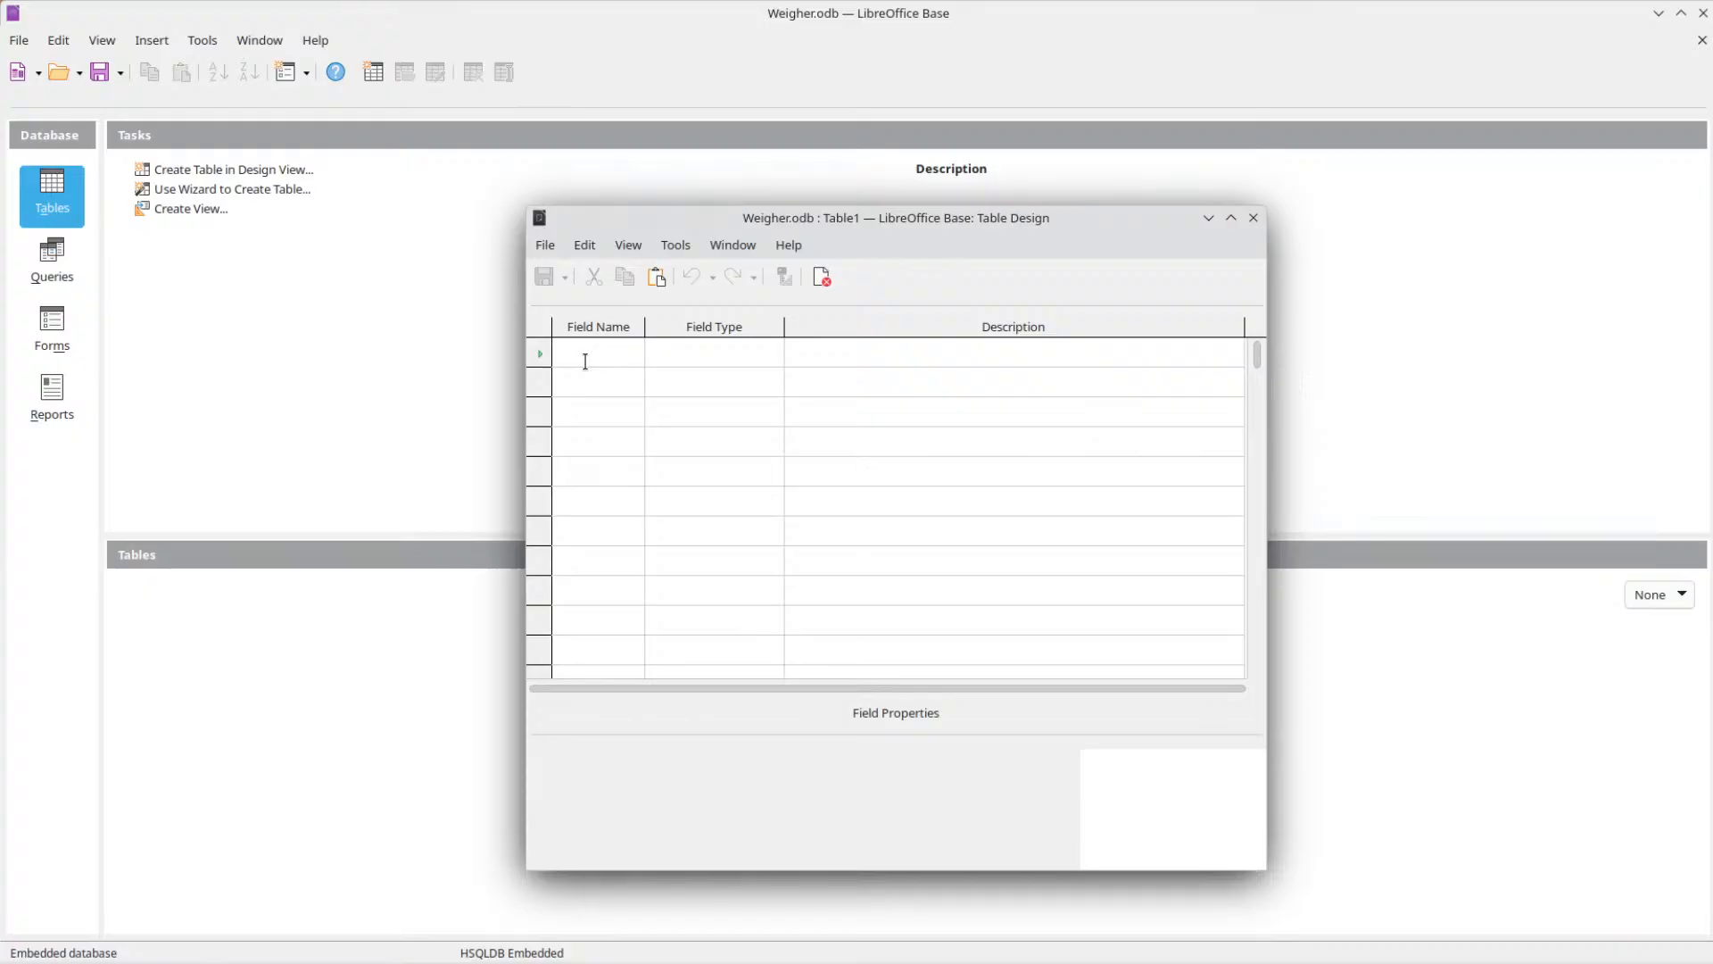
text(UID)
key(Tab)
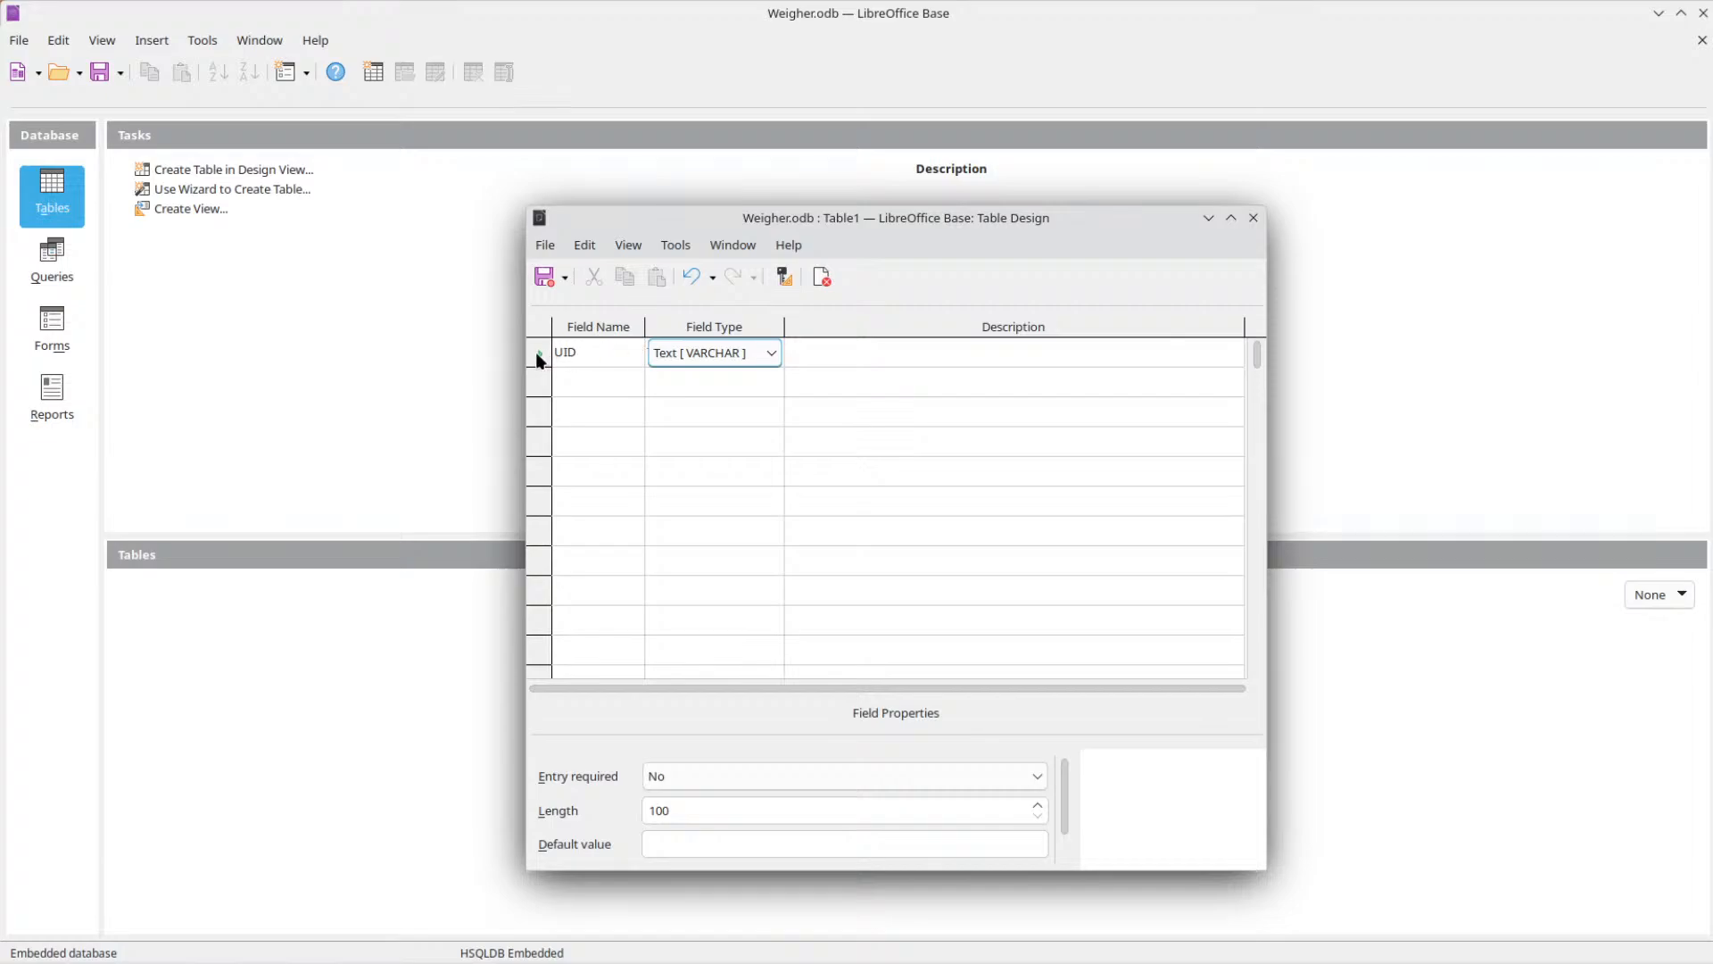
Make the UID field the primary key and set its length to 6.
right_click(539, 357)
click(608, 476)
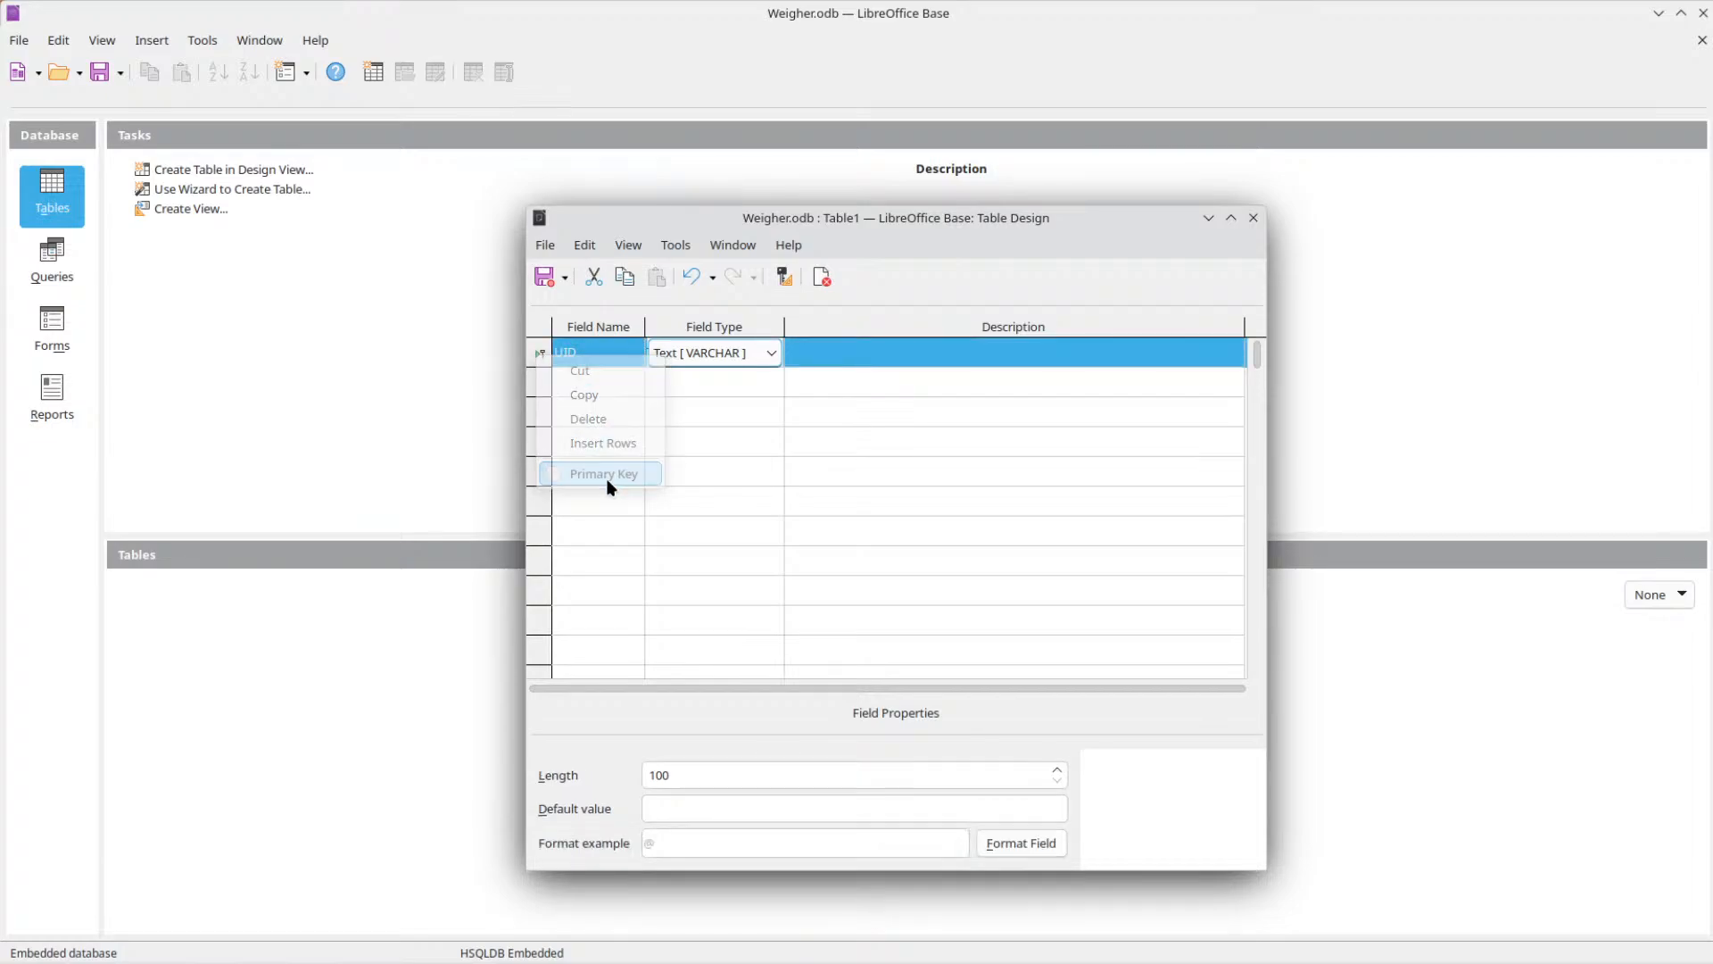
drag(763, 773, 483, 760)
text(6)
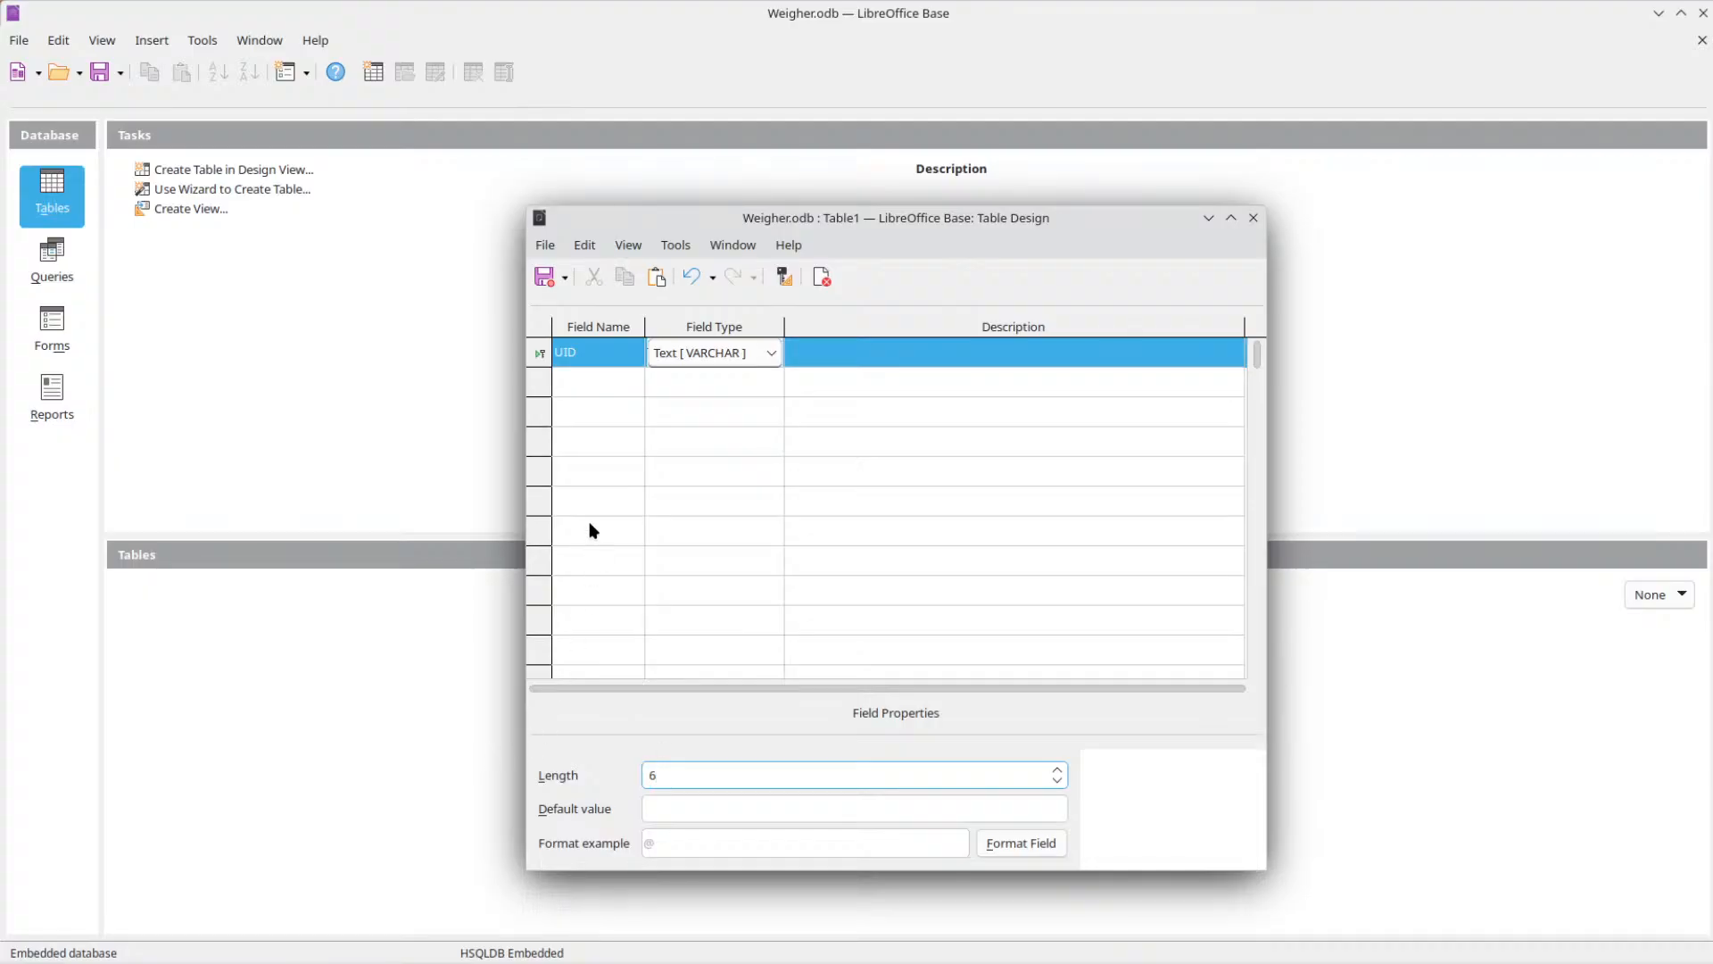
click(591, 380)
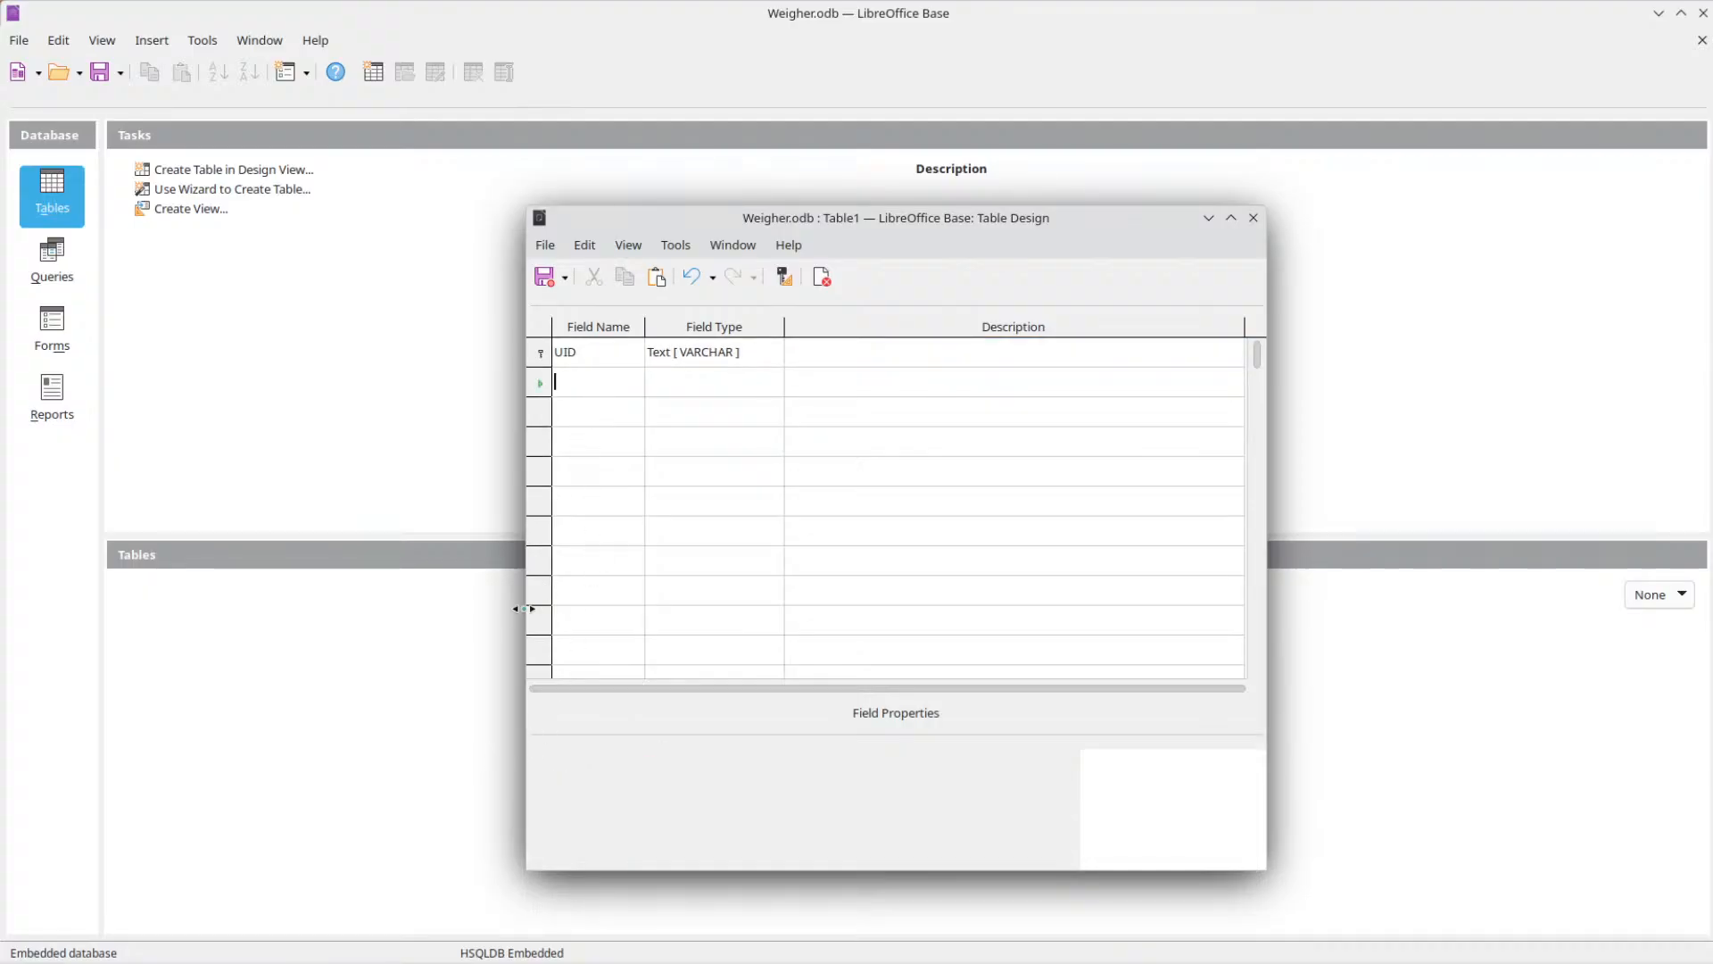
text(Drum Numbe)
key(BackSpace)
key(BackSpace)
key(BackSpace)
key(BackSpace)
key(BackSpace)
key(BackSpace)
key(BackSpace)
key(BackSpace)
key(BackSpace)
Name the second field Product UID and set its type to Integer [ INTEGER ].
text(Product )
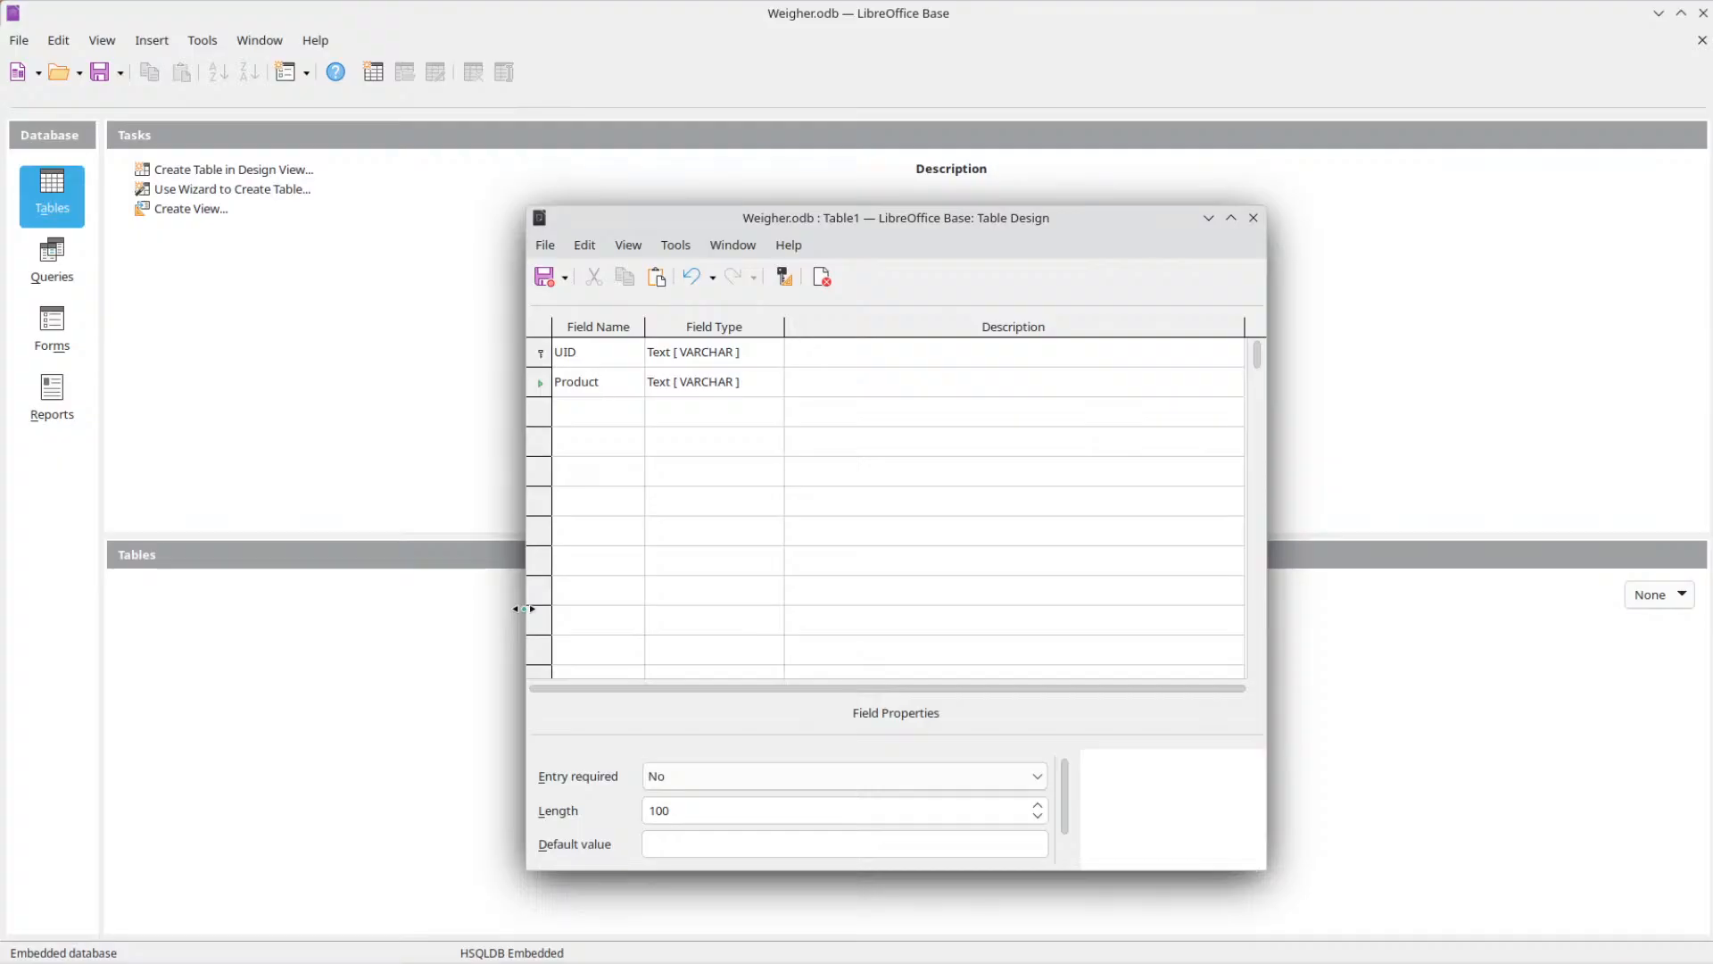
text(UID)
key(Tab)
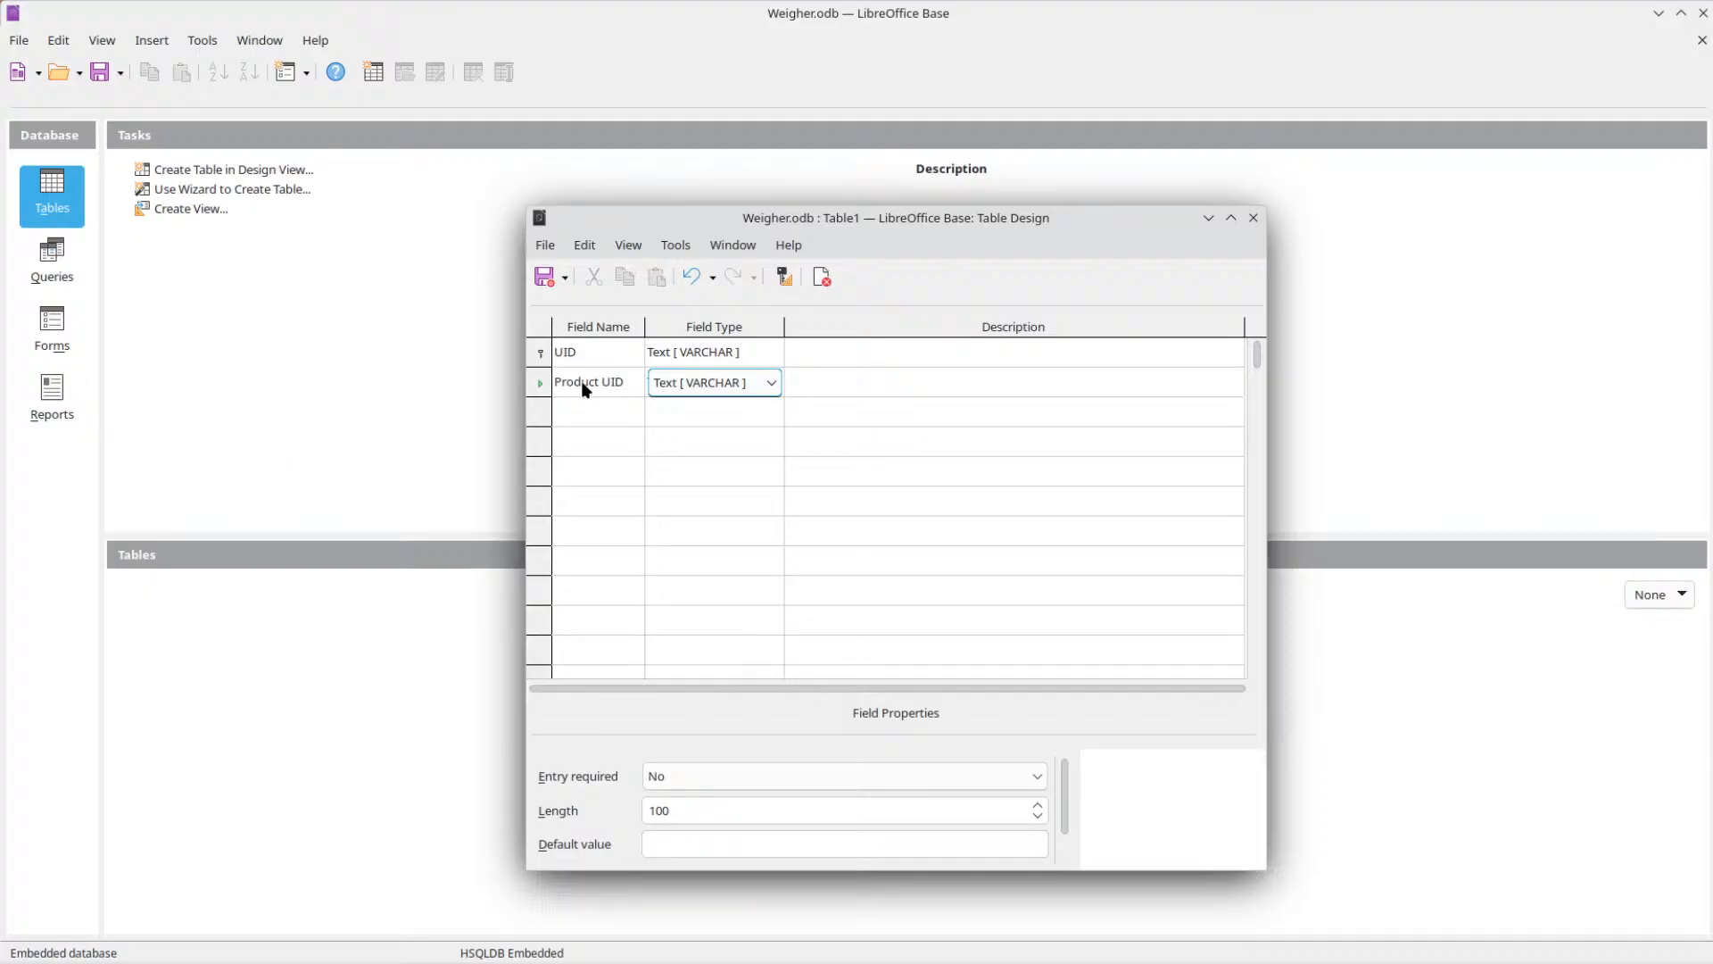
click(725, 386)
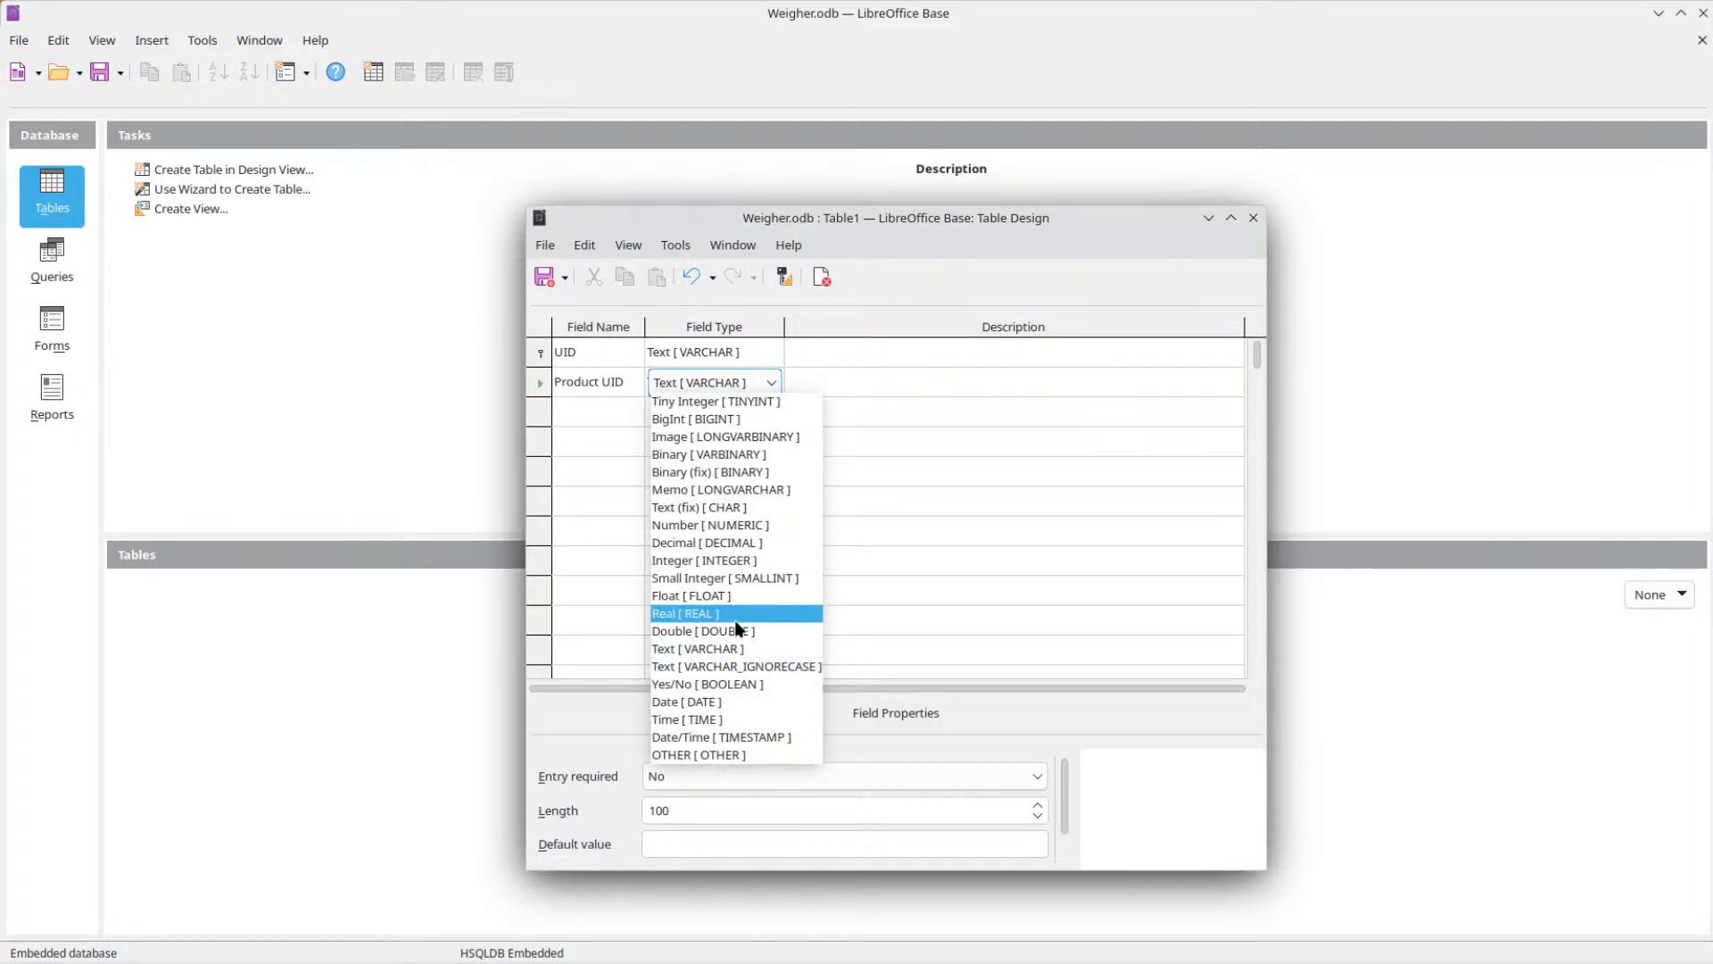
click(743, 562)
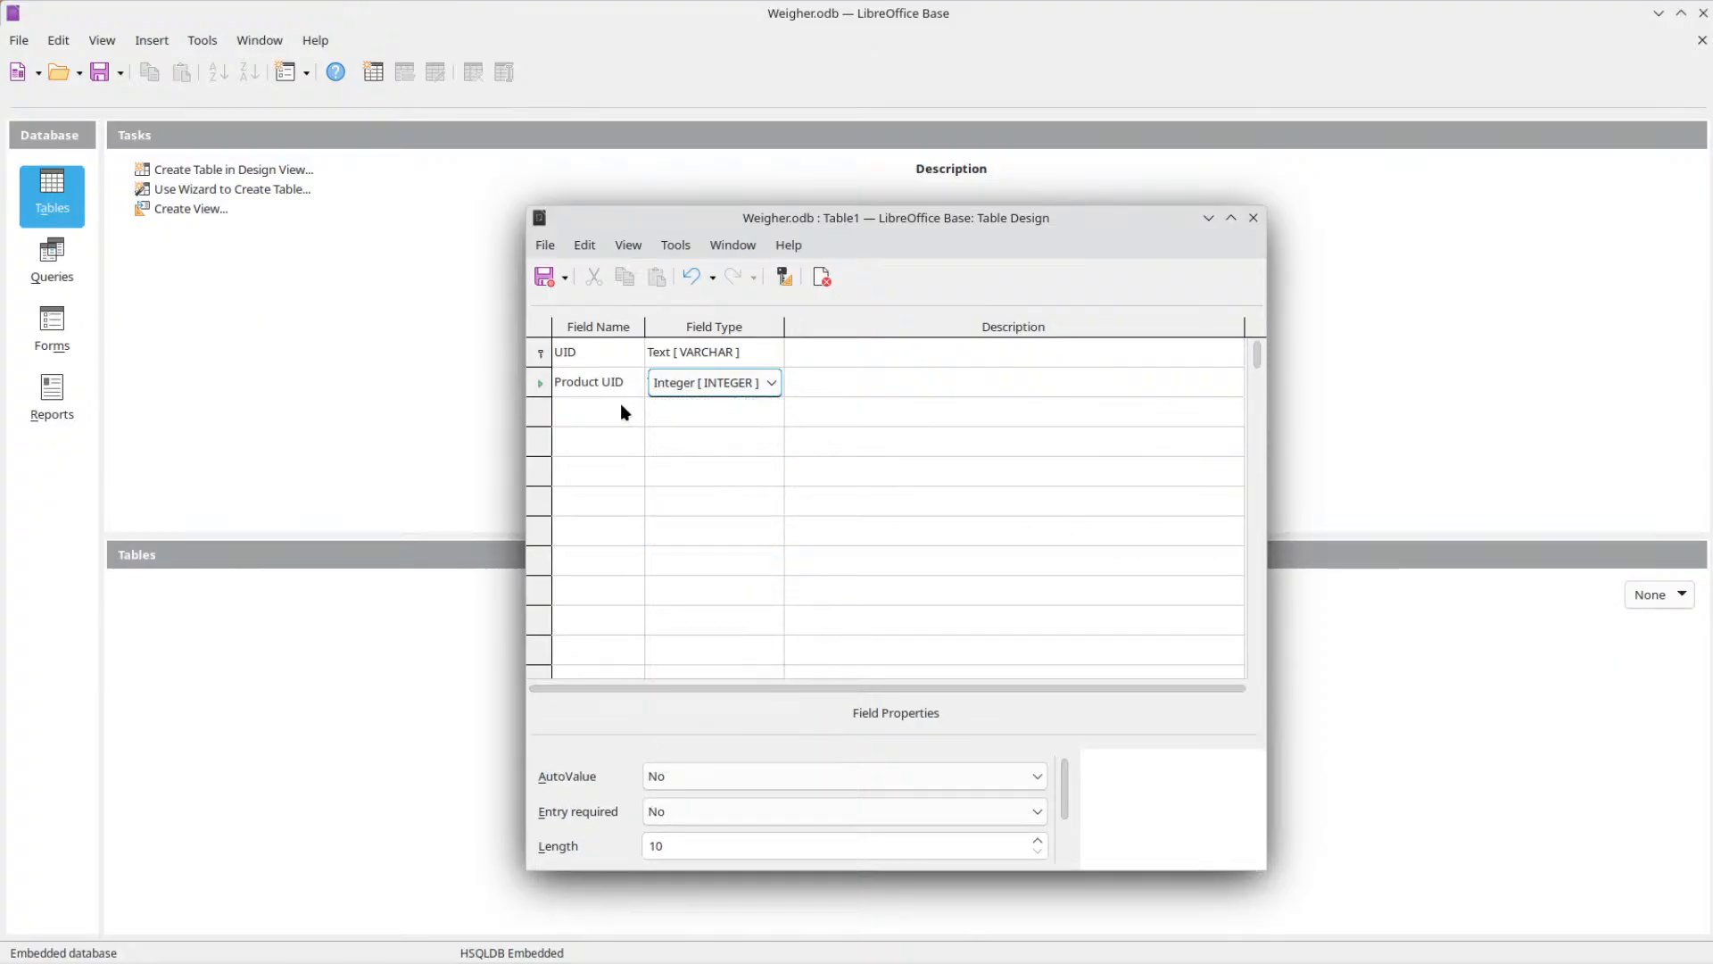
Add a third field named Product Type with the Text [ VARCHAR ] type.
click(540, 416)
click(586, 421)
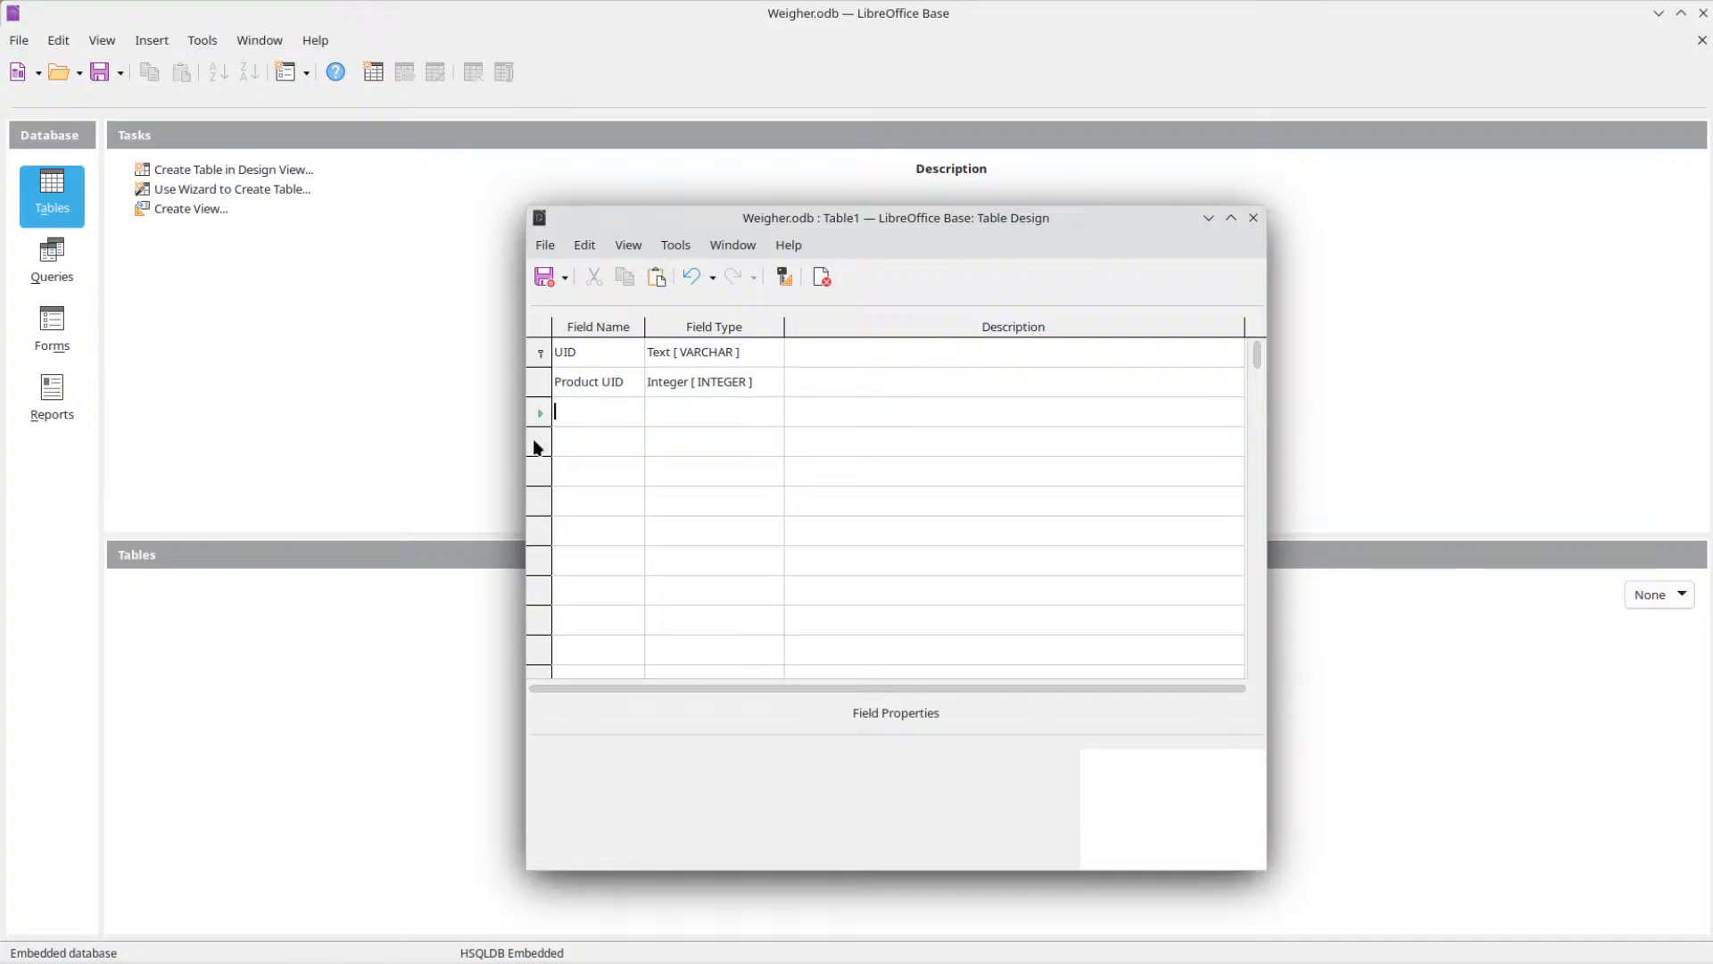
text(Pr)
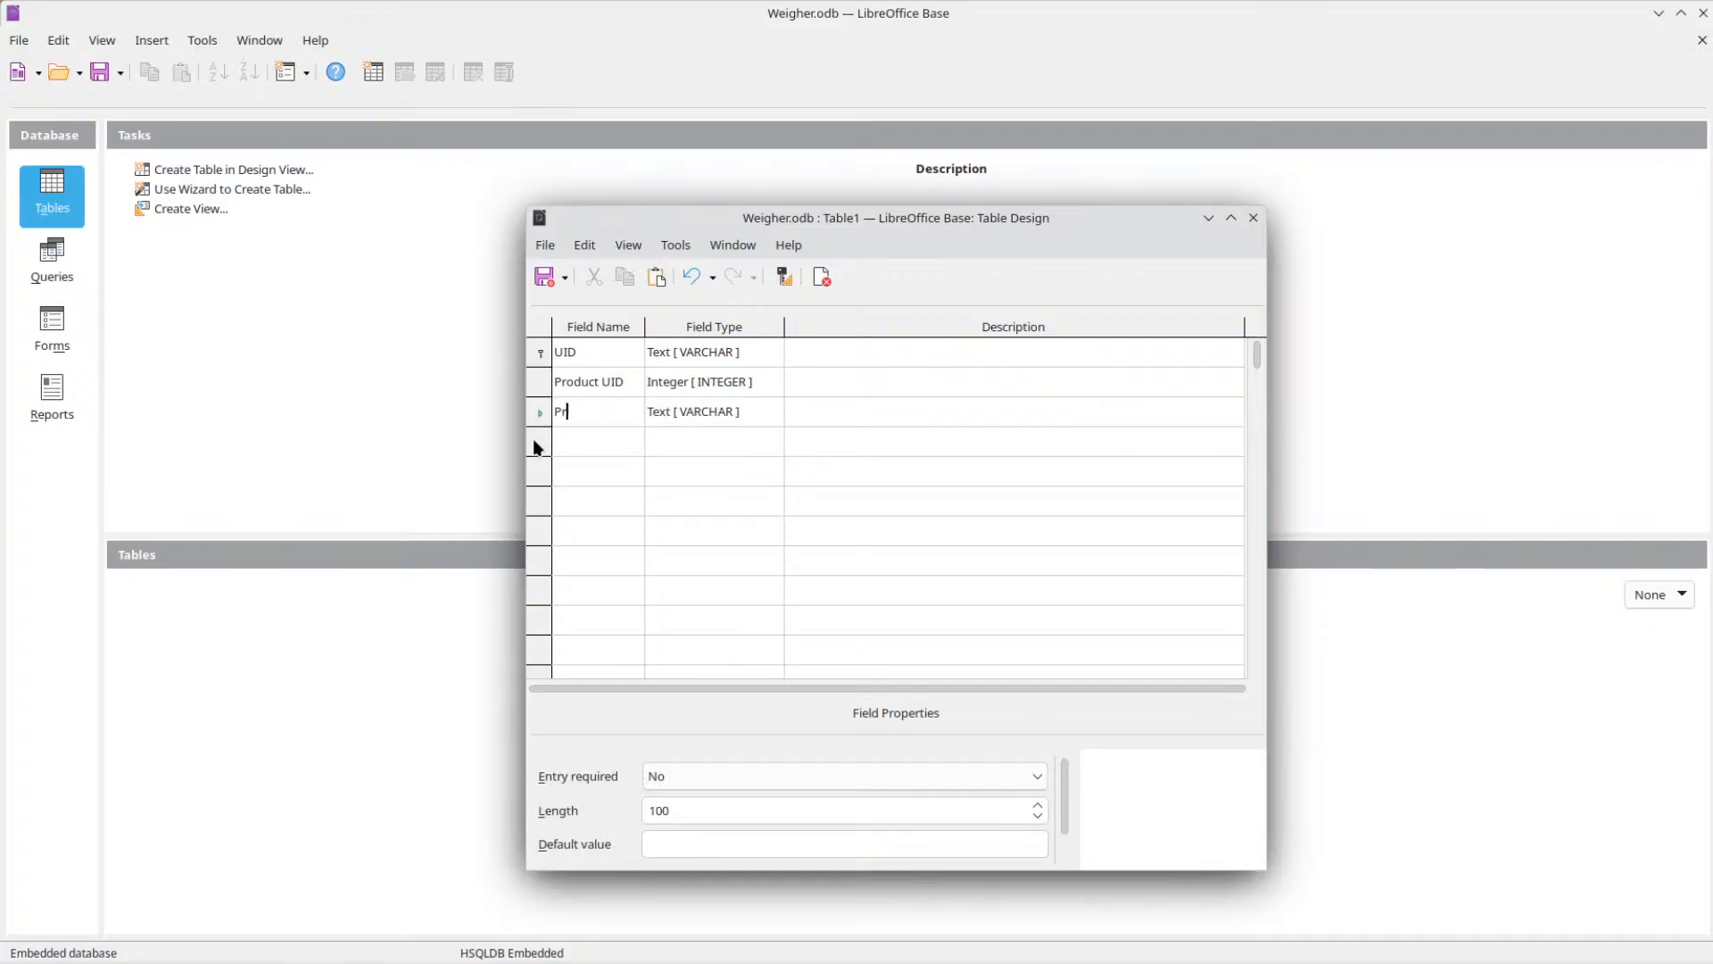
text(odtct Type)
key(Tab)
Rename the Product UID field as Product Drum UID and widen the field name column to fit it.
click(597, 389)
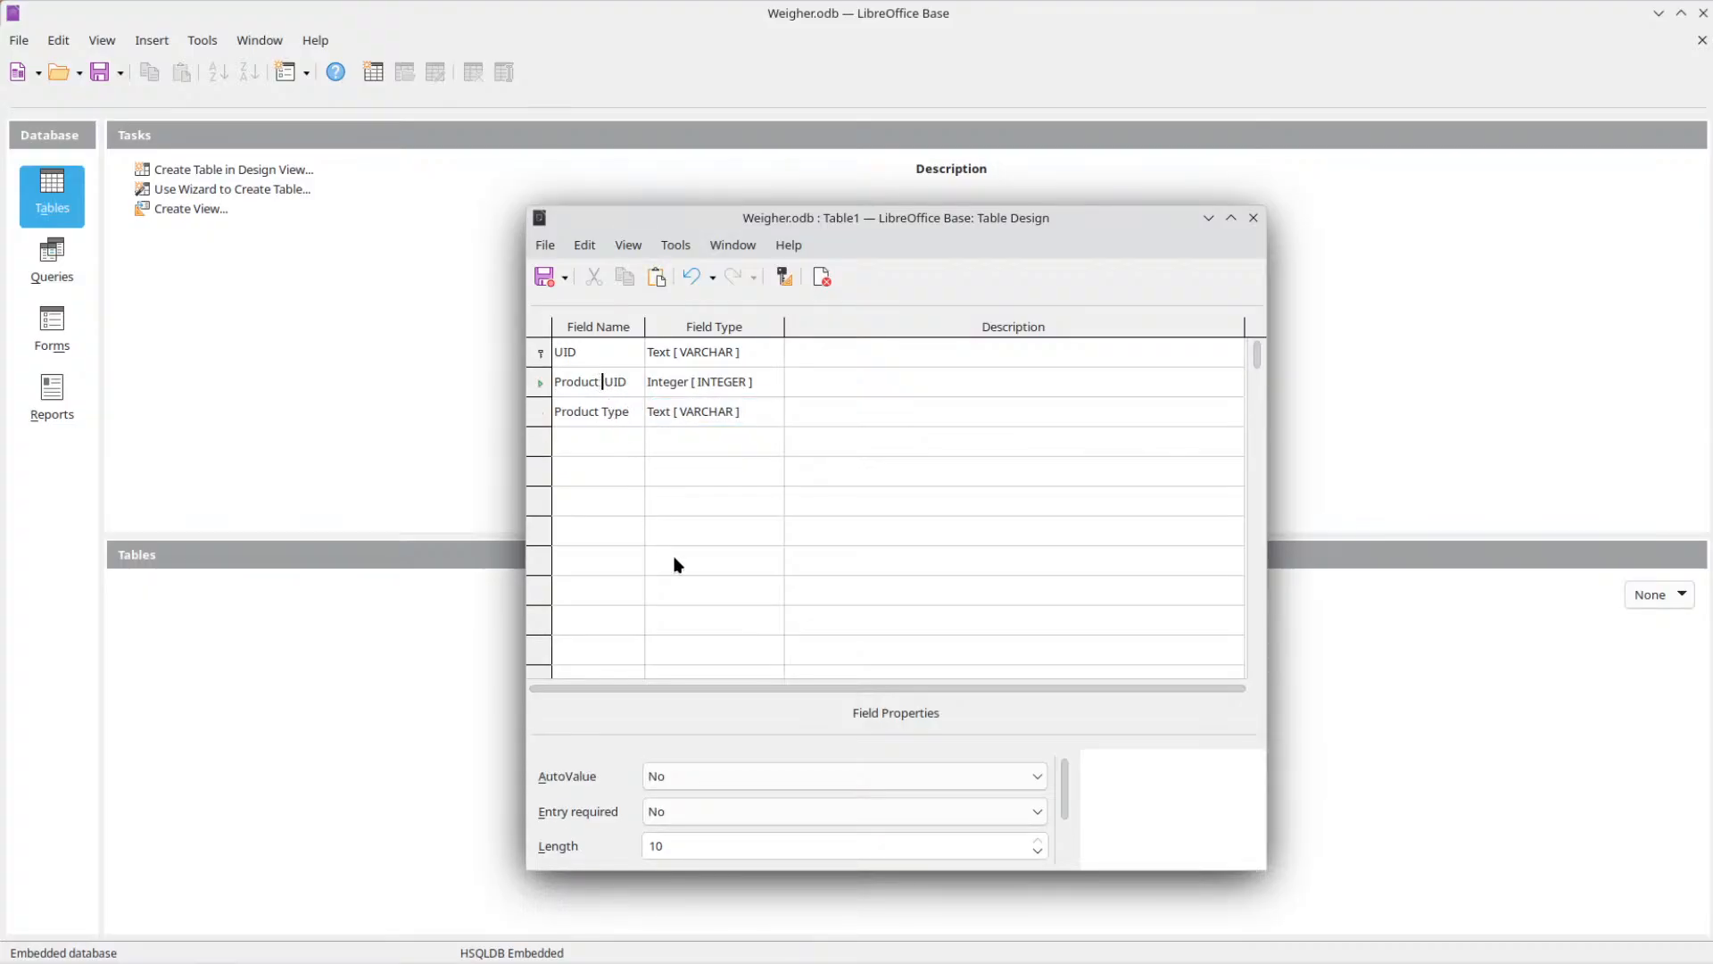
text(Drum)
key(Tab)
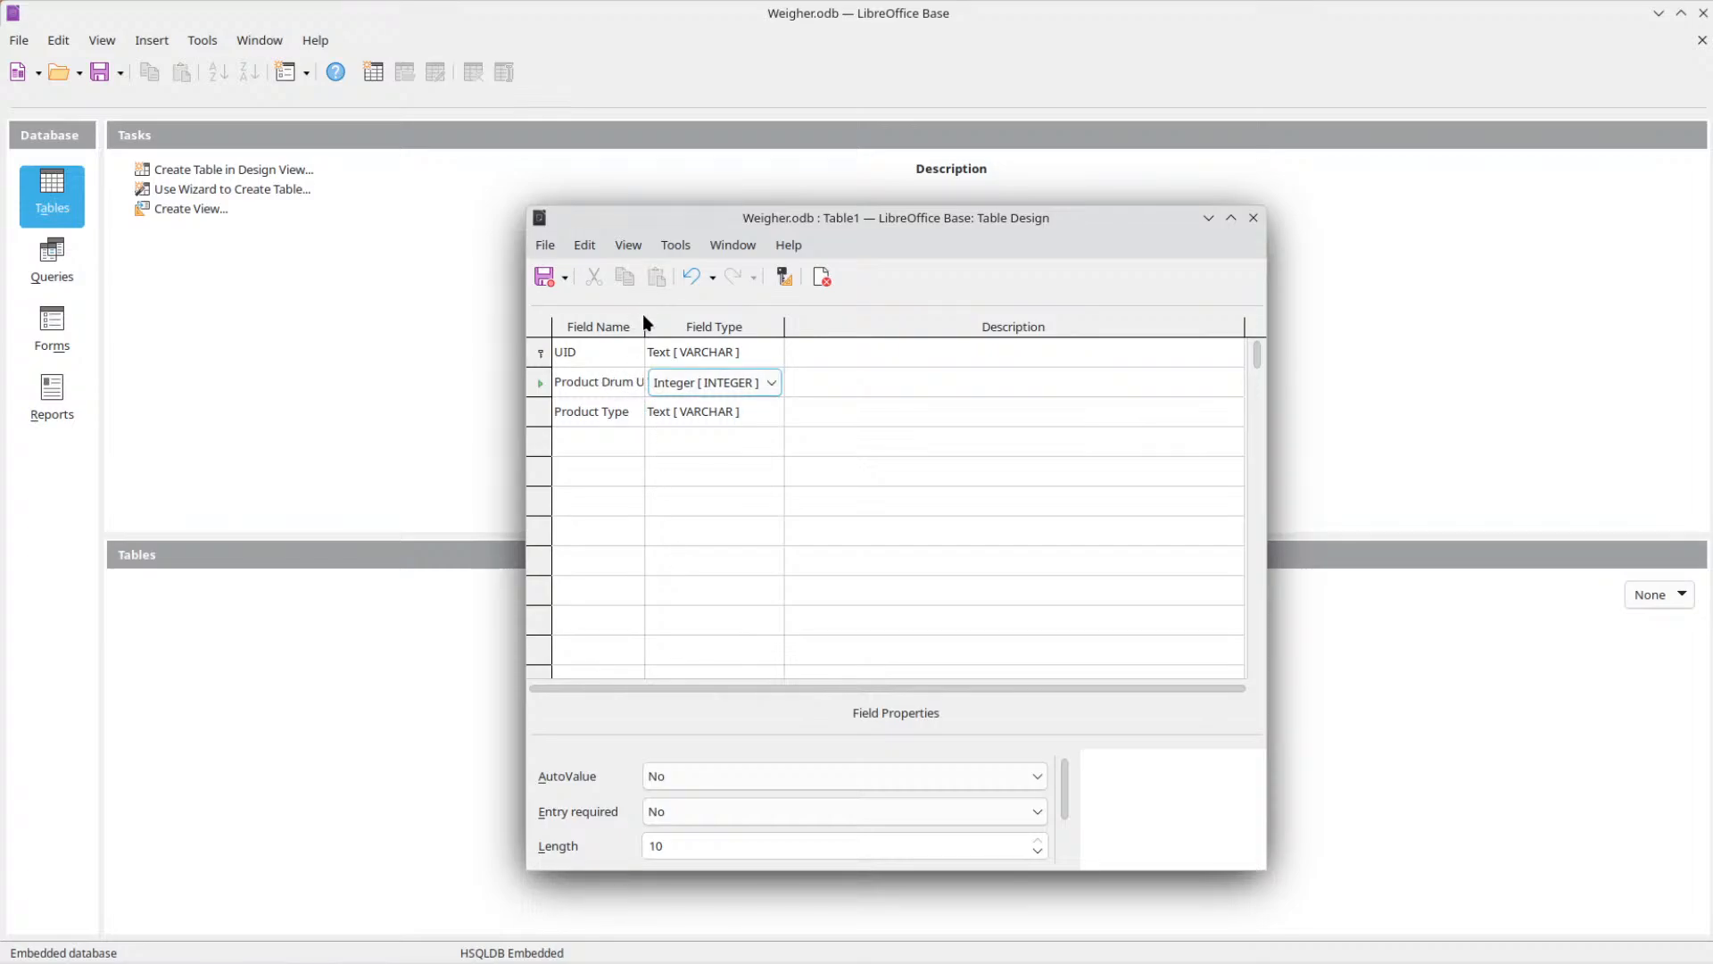
drag(646, 334, 672, 332)
Set the Product Type field's length to 50 and make its entry required.
click(759, 418)
drag(700, 808, 562, 814)
text(50)
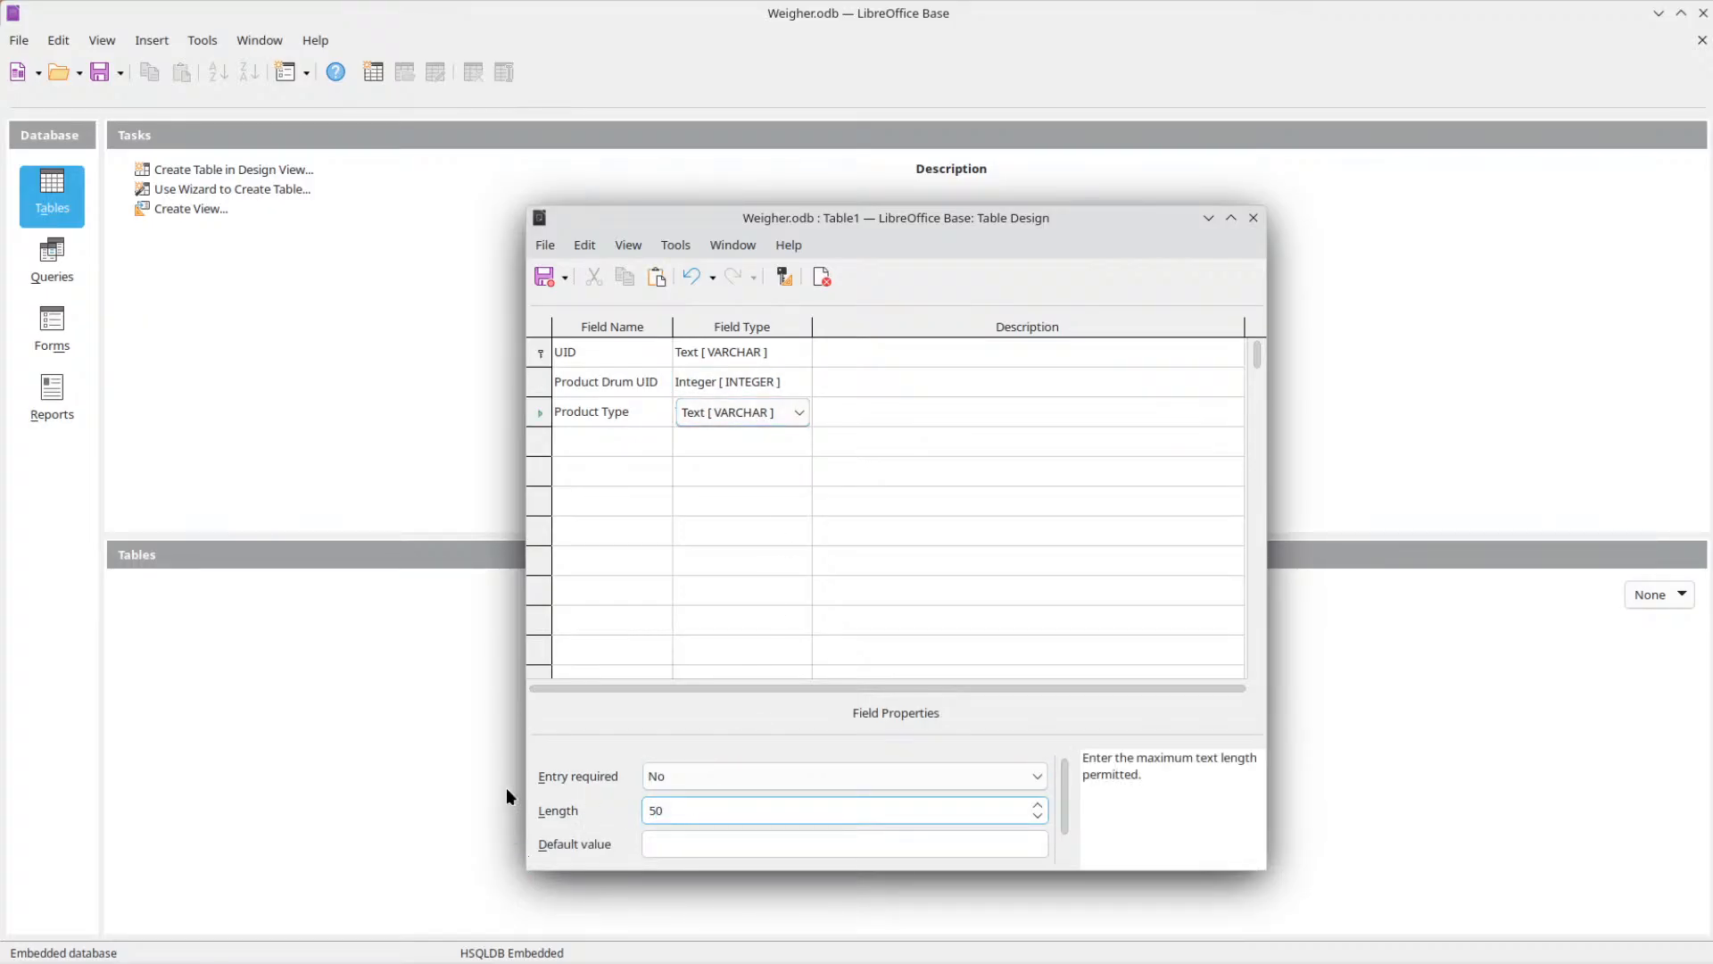
click(723, 775)
click(684, 793)
Make entry required for the Product Drum UID field and set its AutoValue to Yes.
click(752, 353)
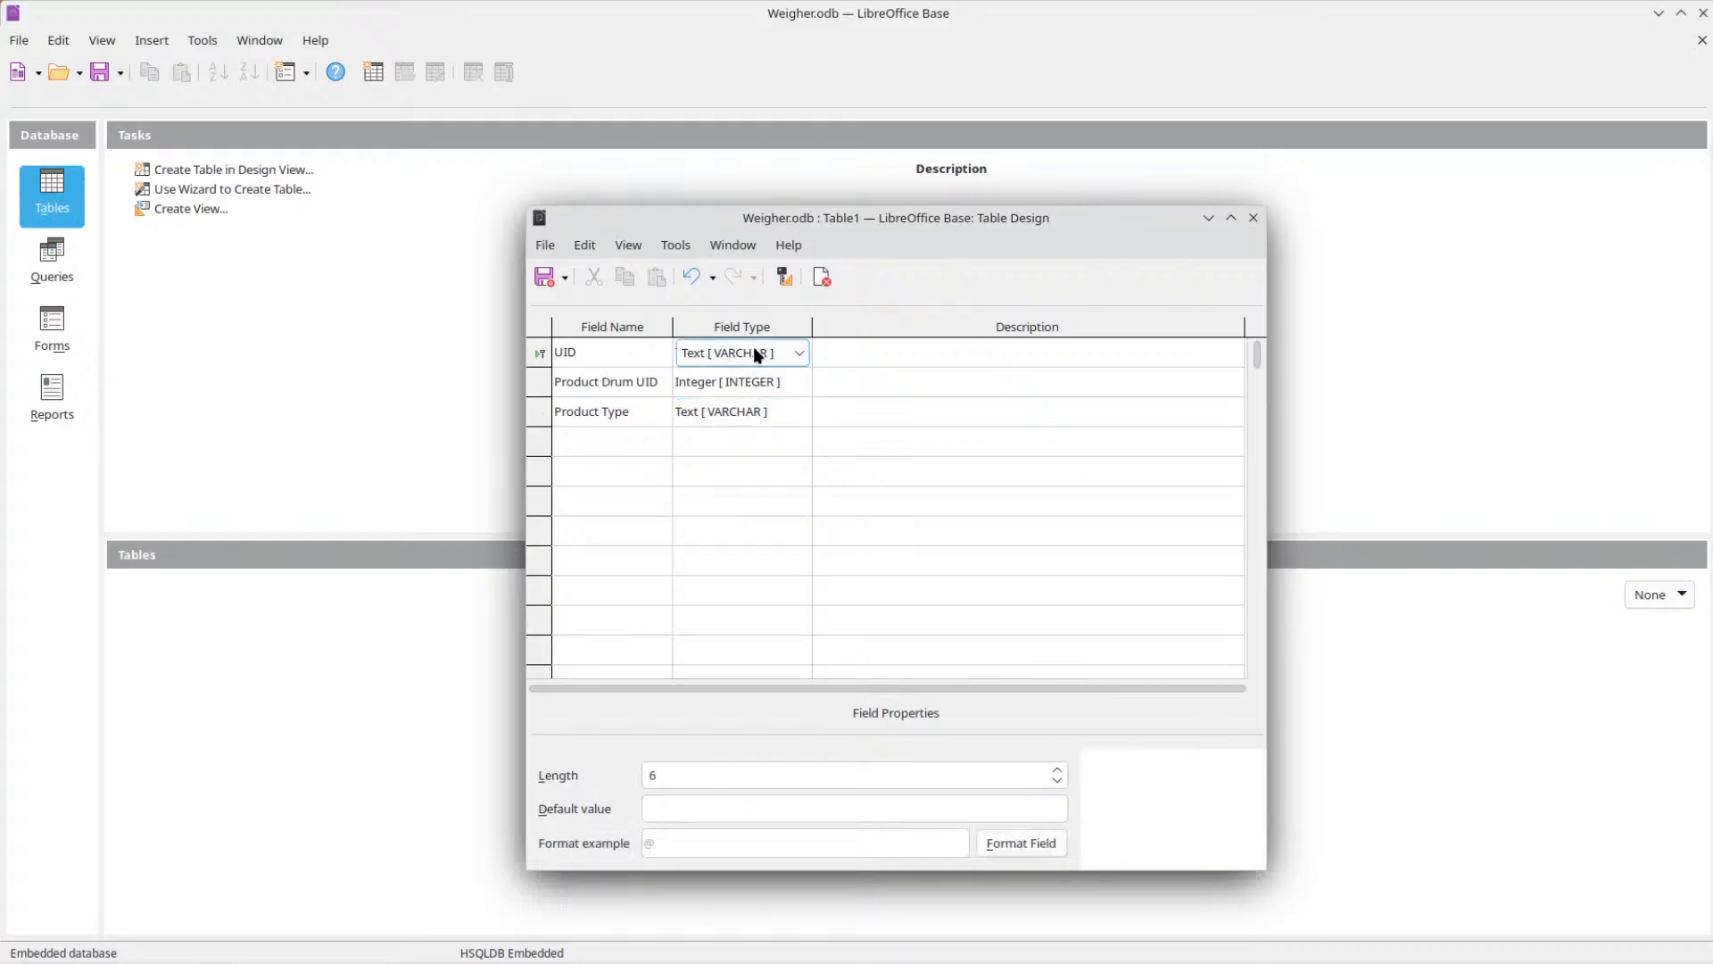
click(724, 376)
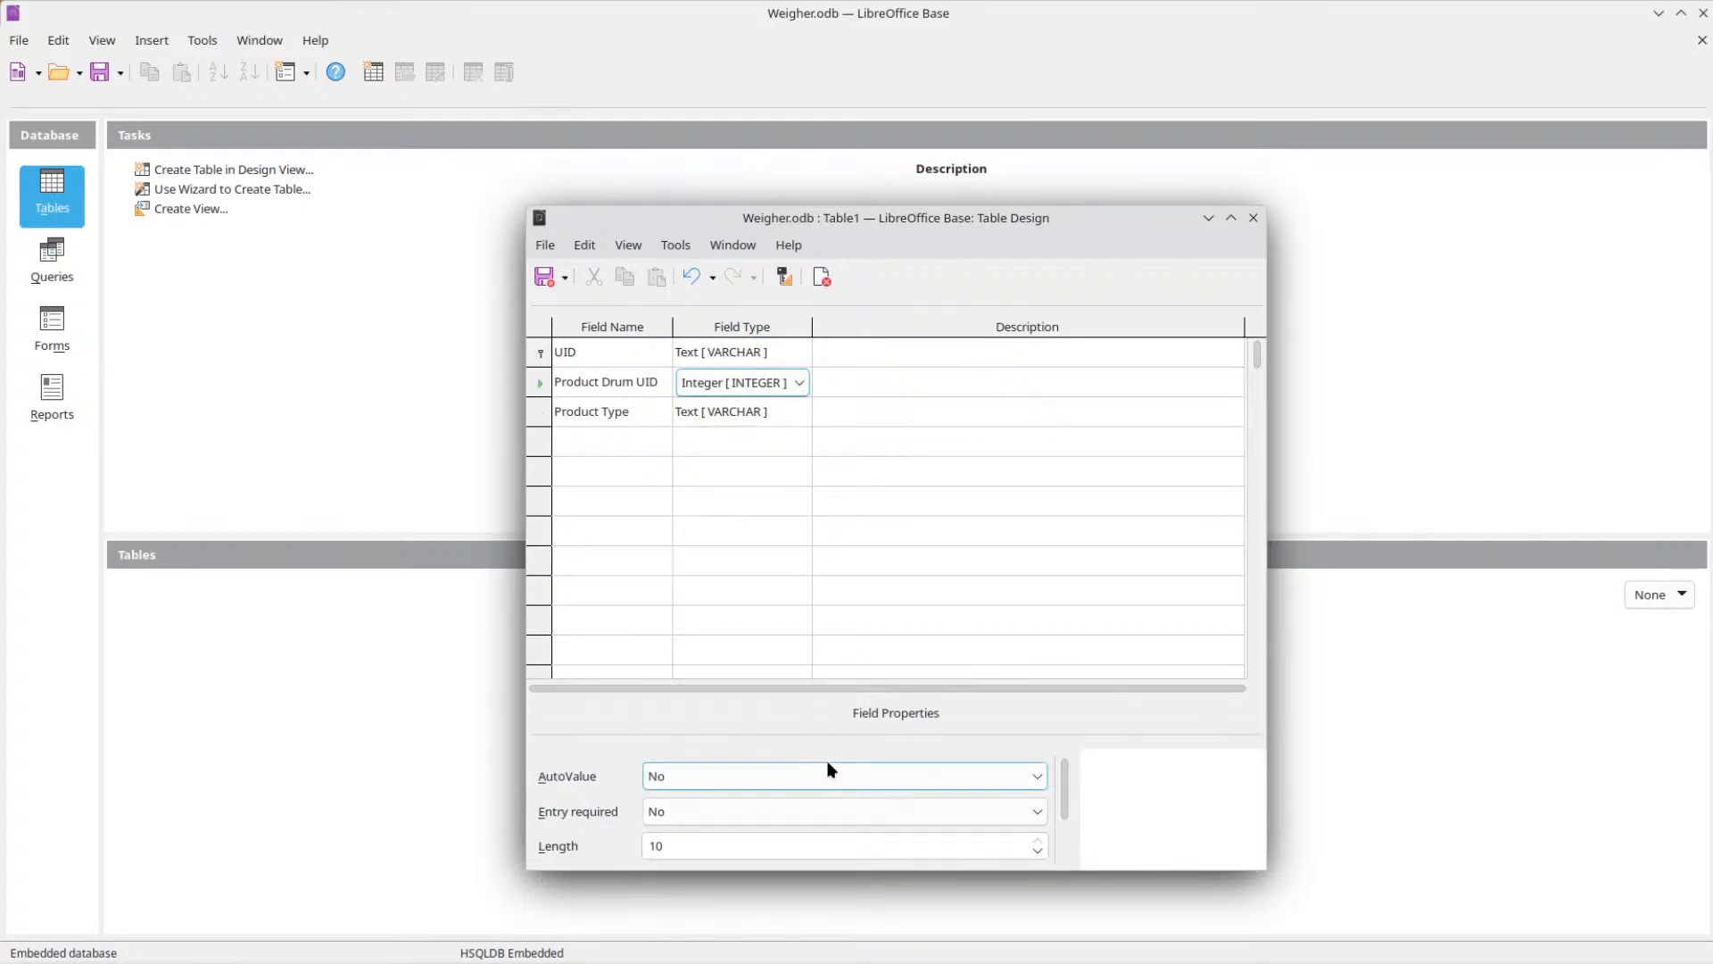
click(746, 805)
click(699, 832)
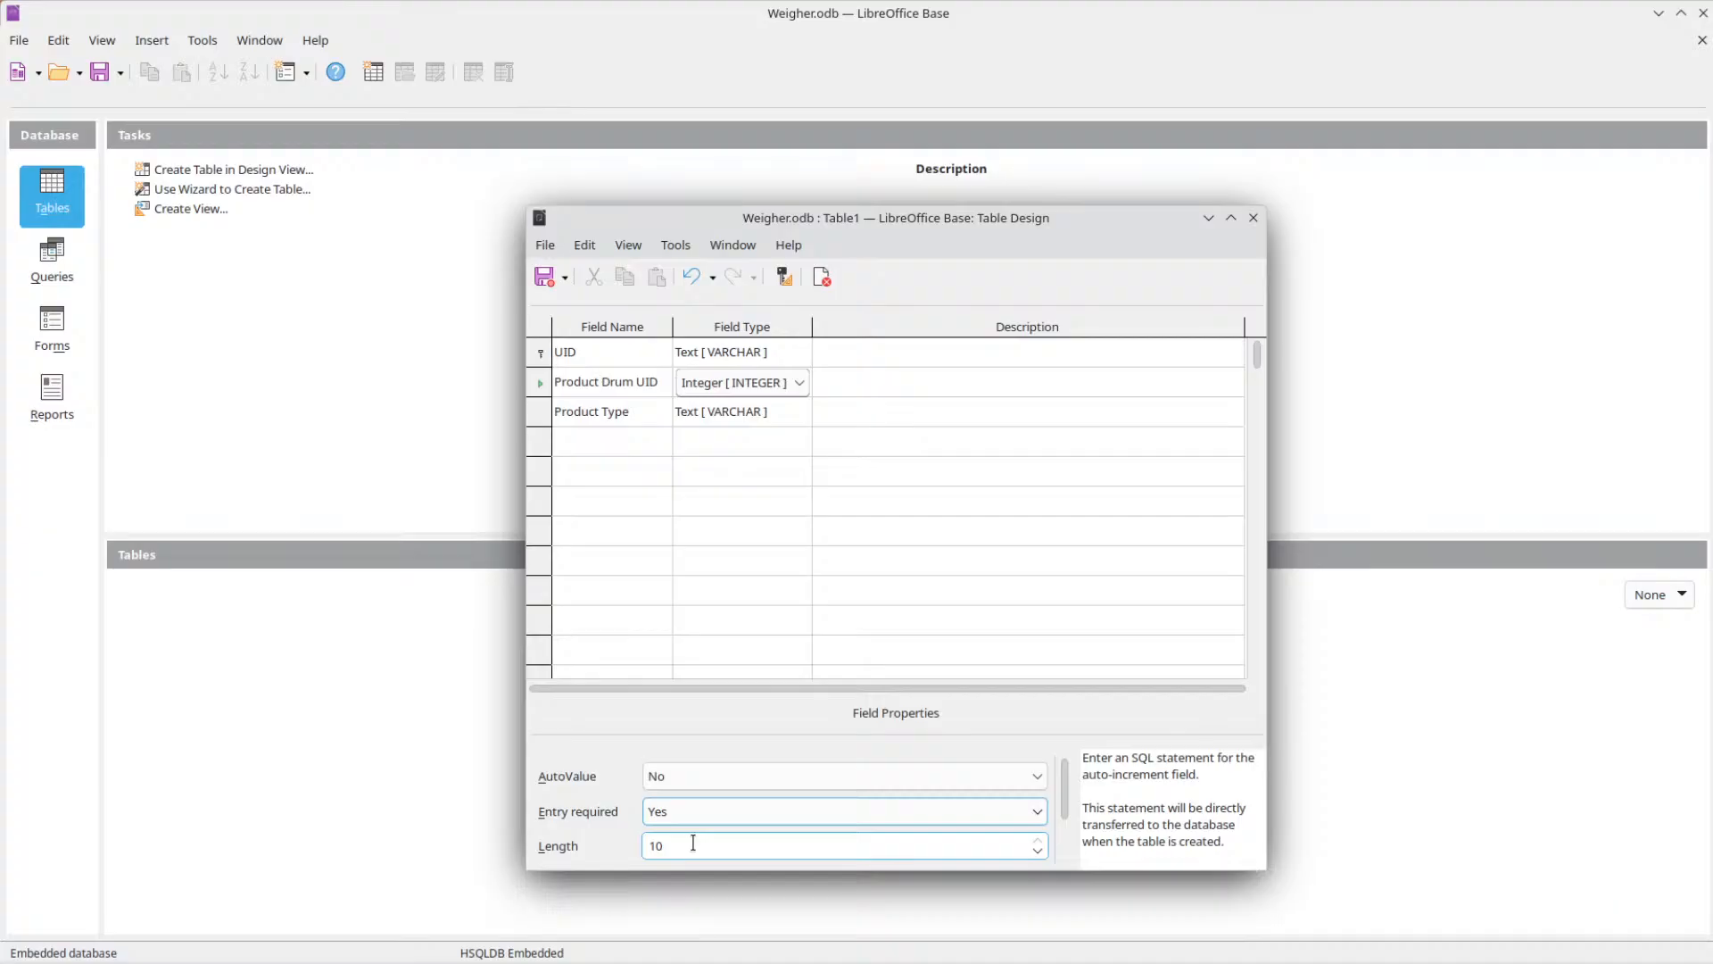
click(603, 439)
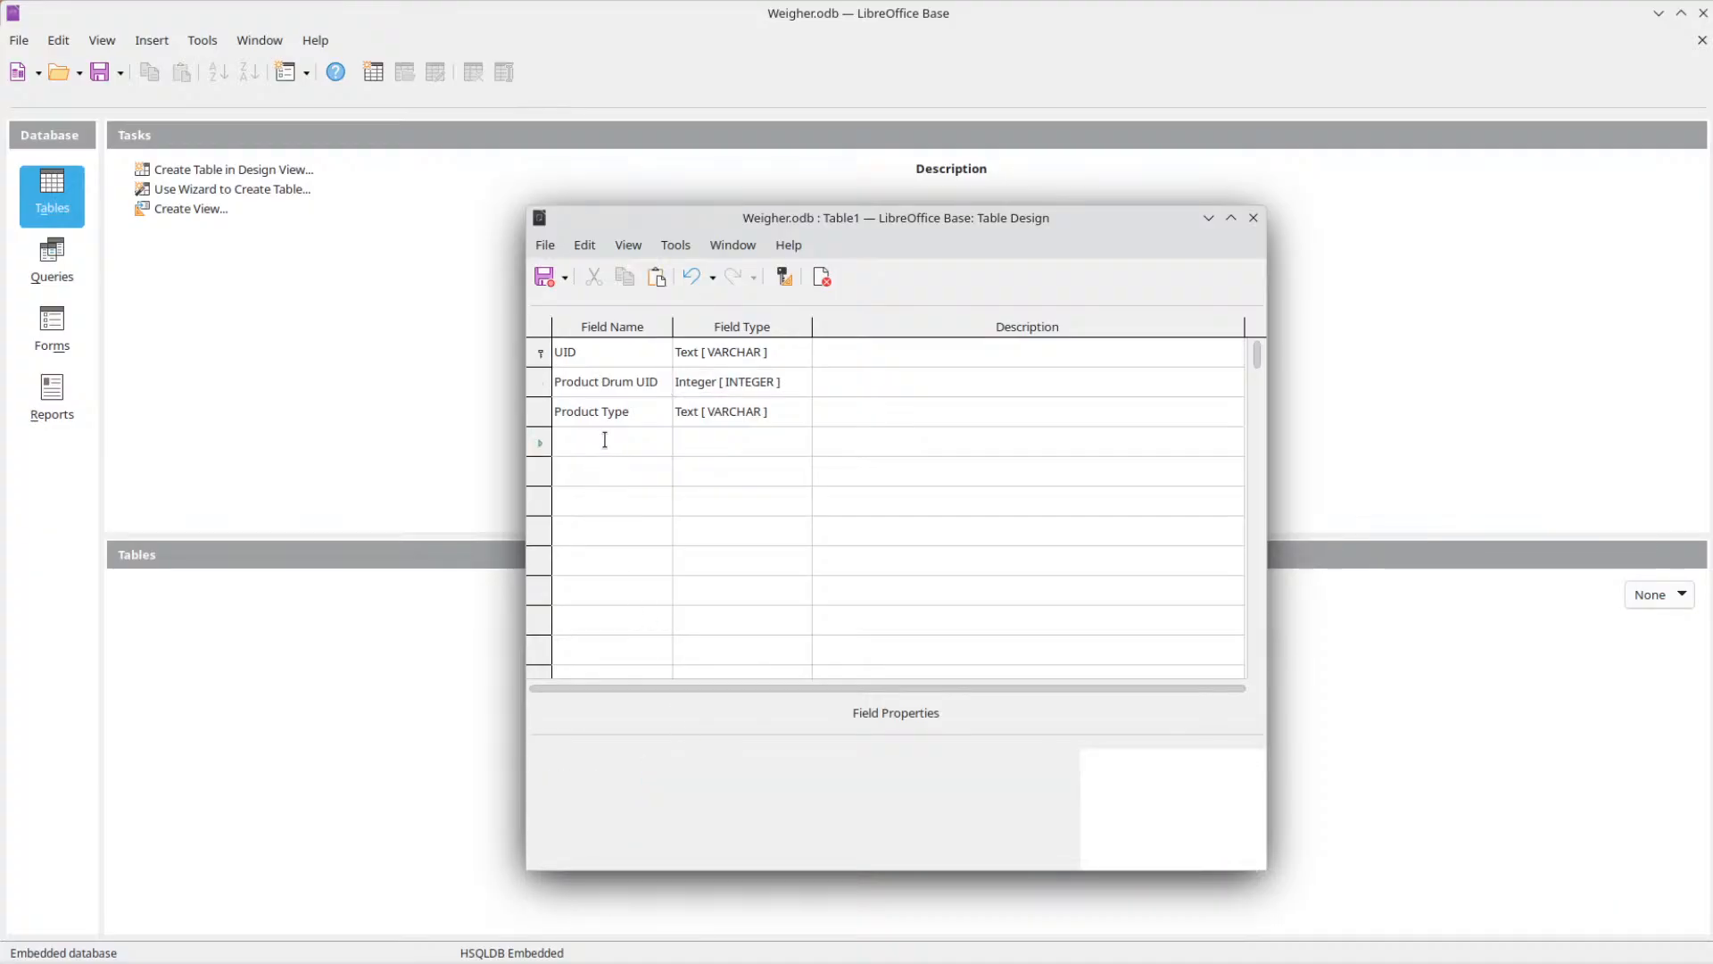
click(667, 392)
click(768, 775)
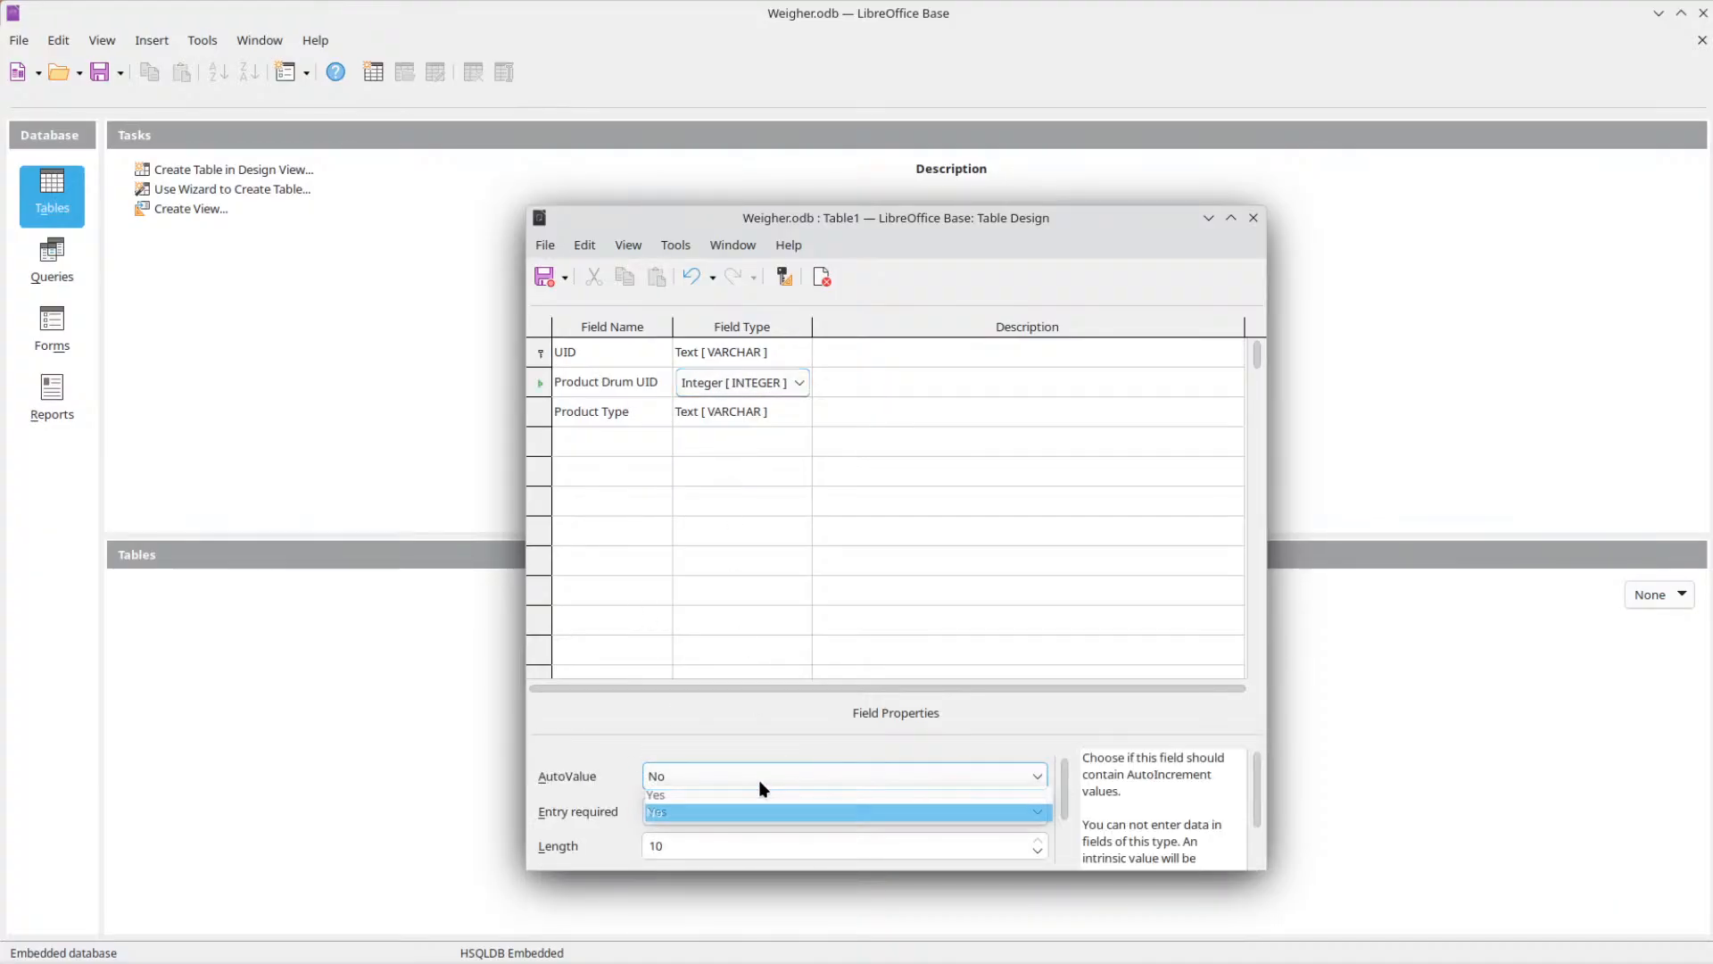
click(719, 796)
Add a fourth text field named Product and make its entry required.
click(575, 441)
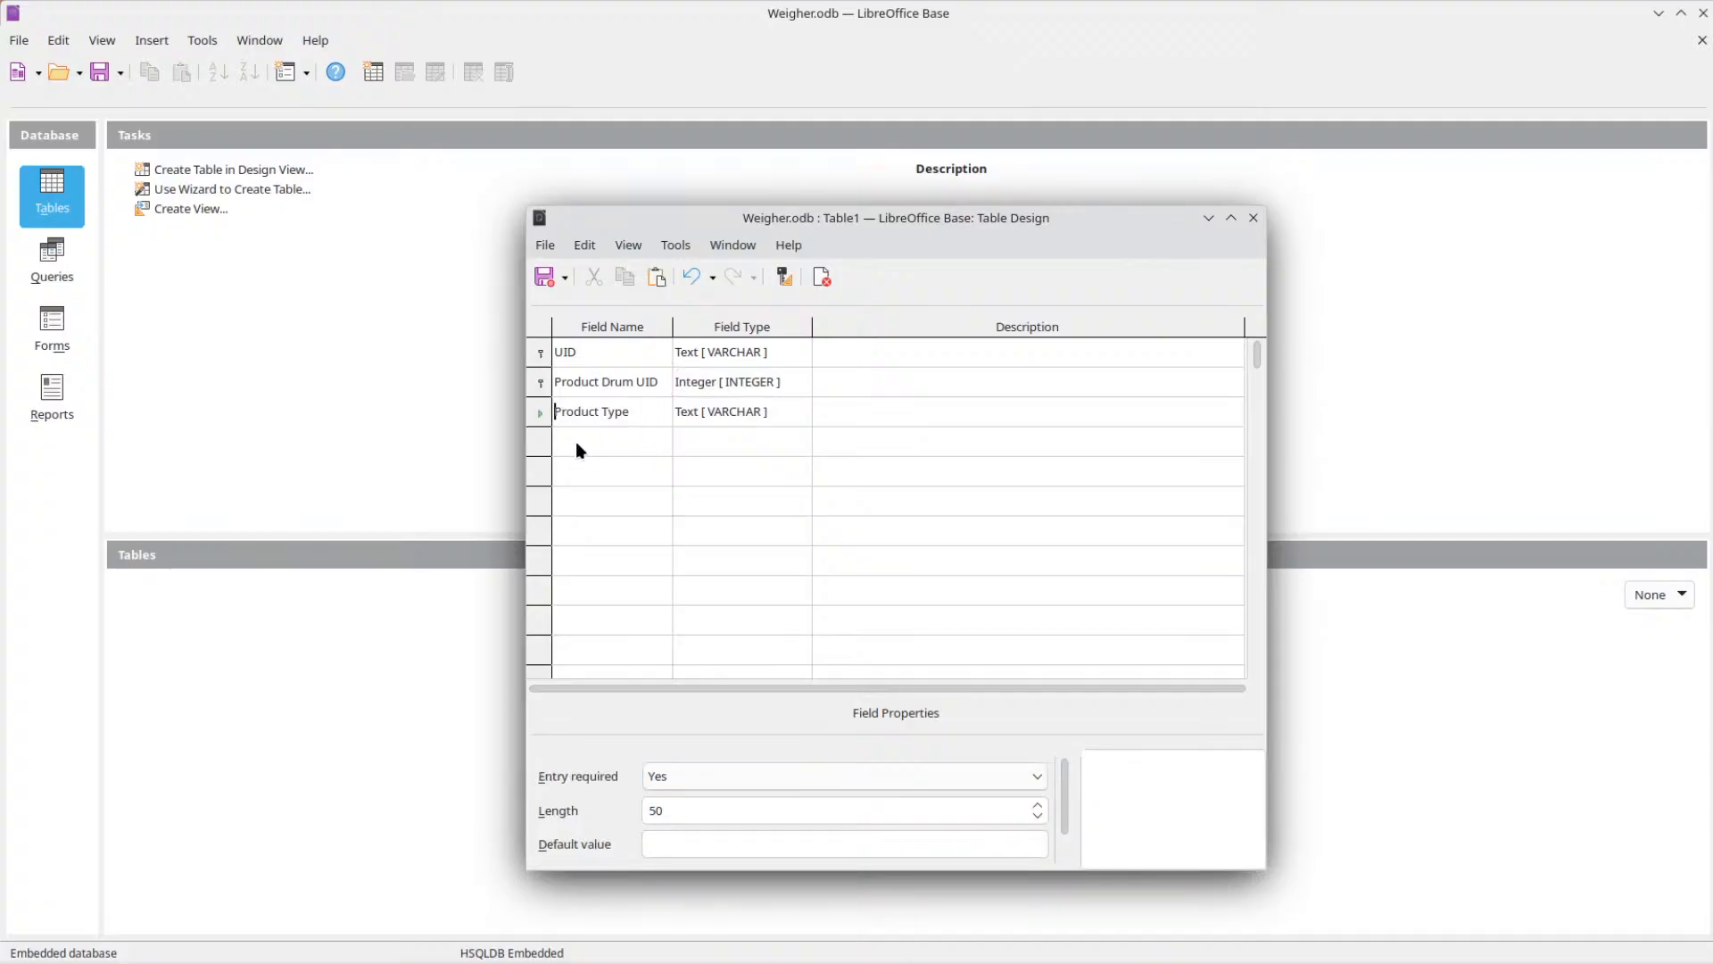
text(Product)
click(696, 780)
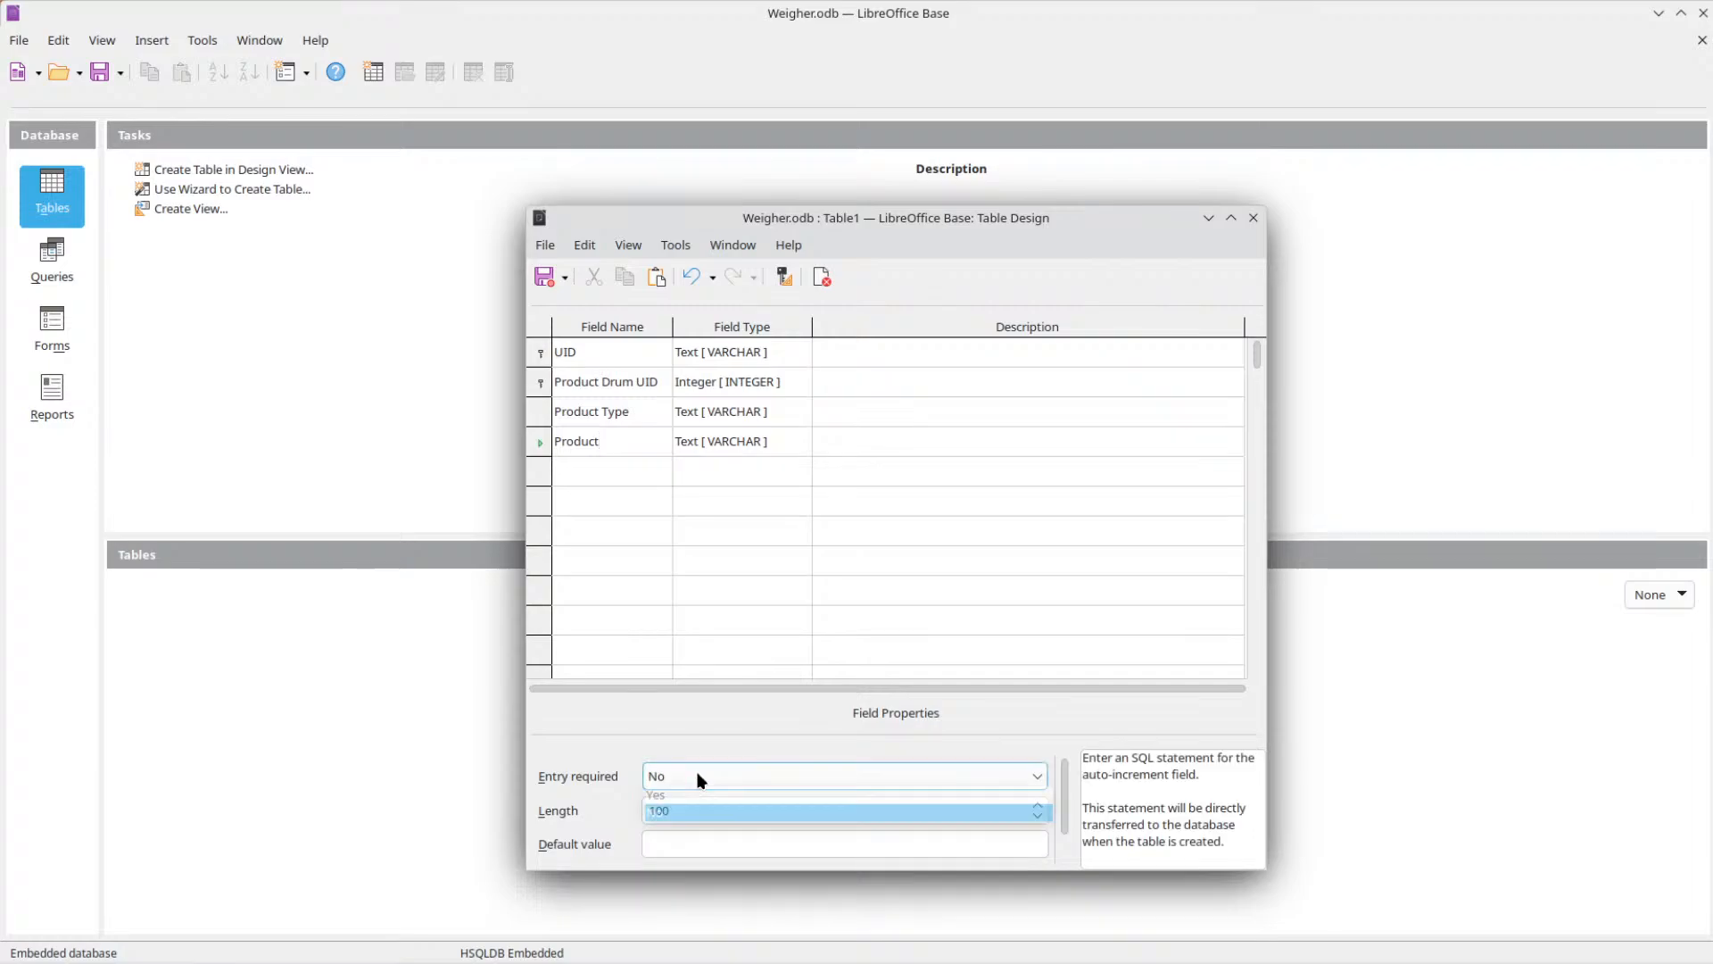
click(695, 798)
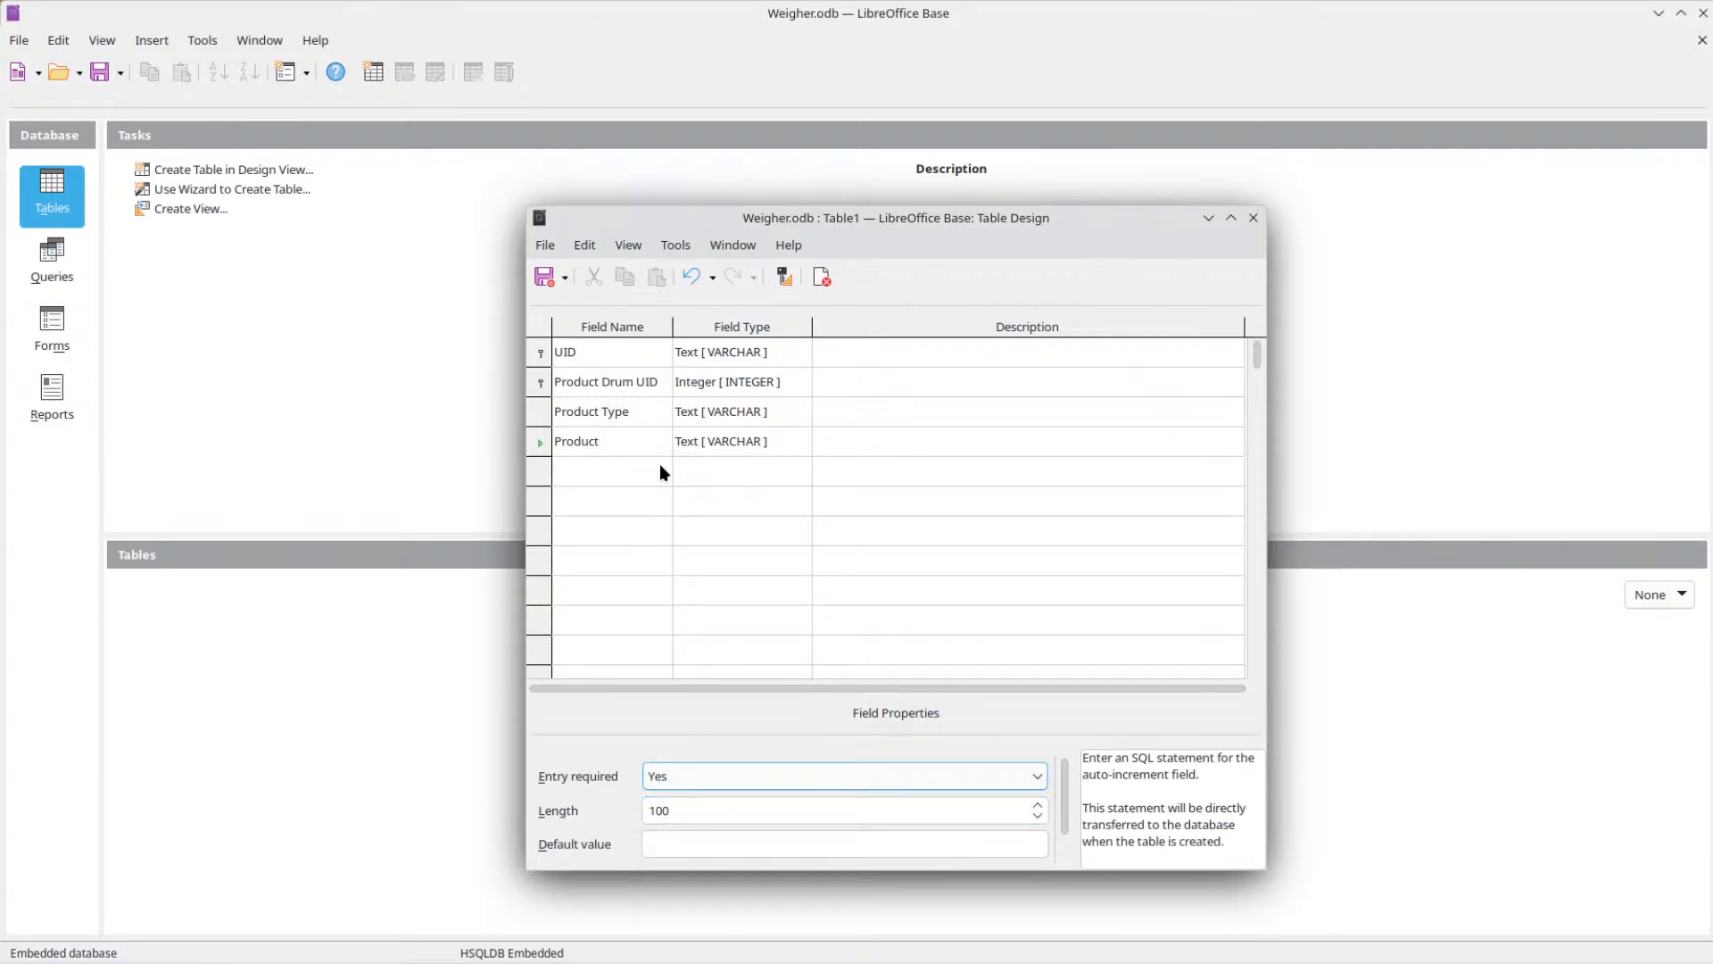
Add a field named Gross Weight (kg) below Product and set its type to Integer.
click(614, 473)
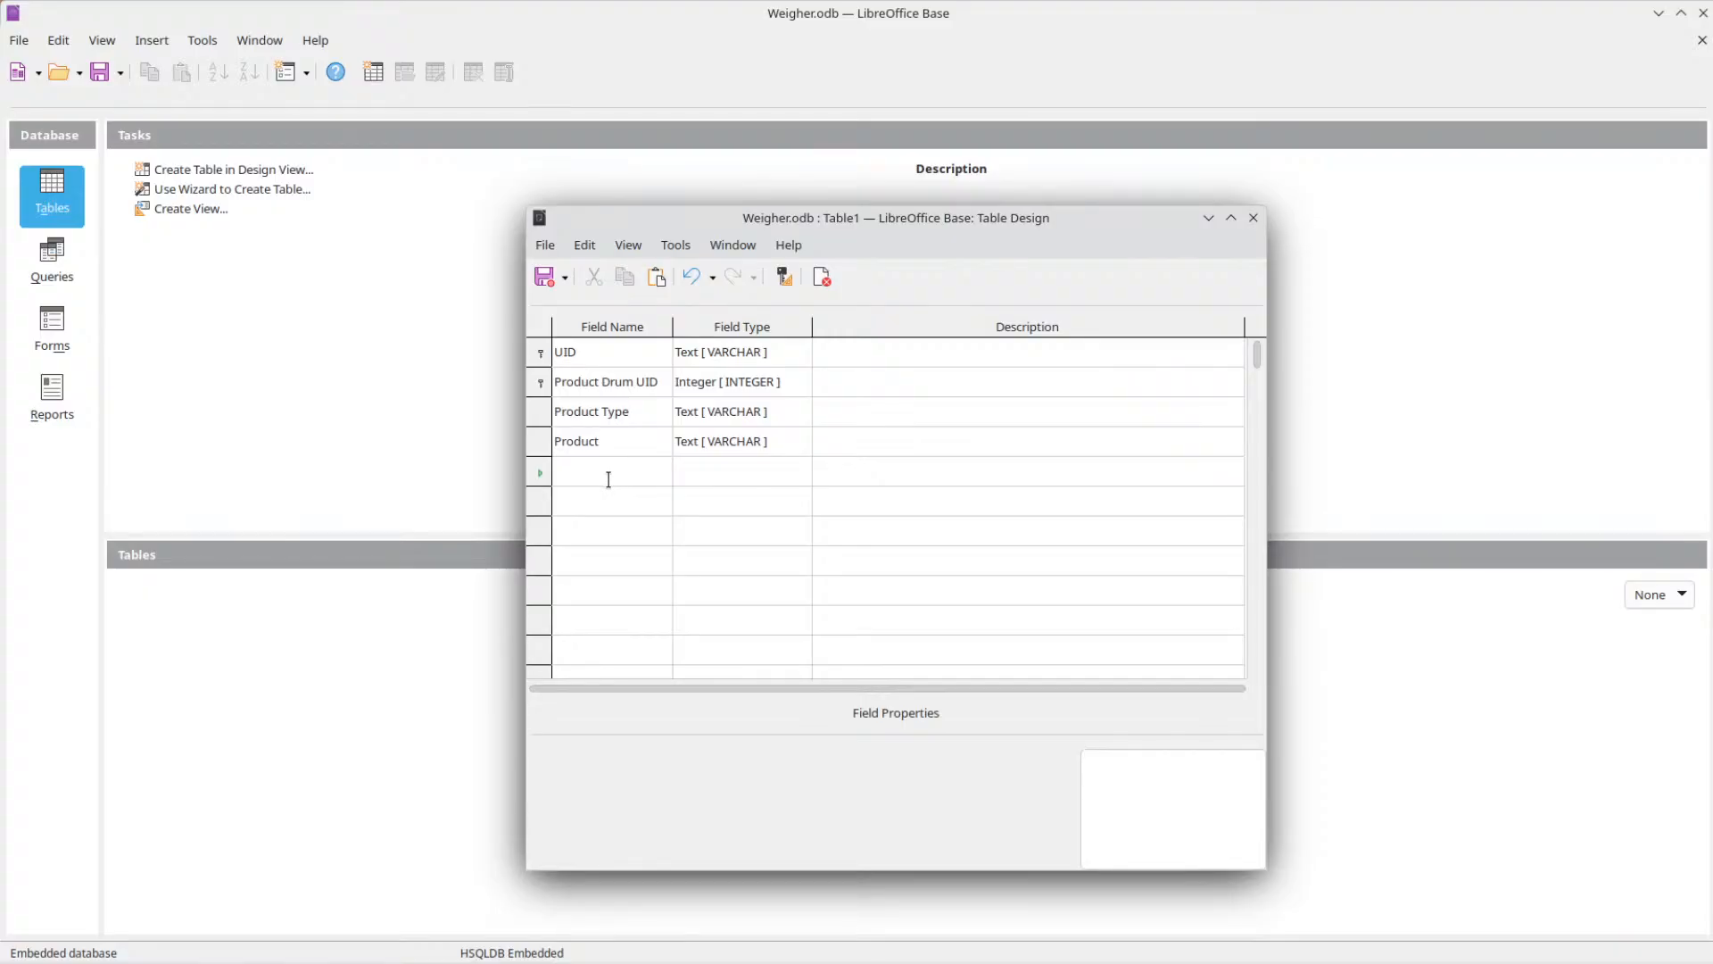
text(Gross Weight)
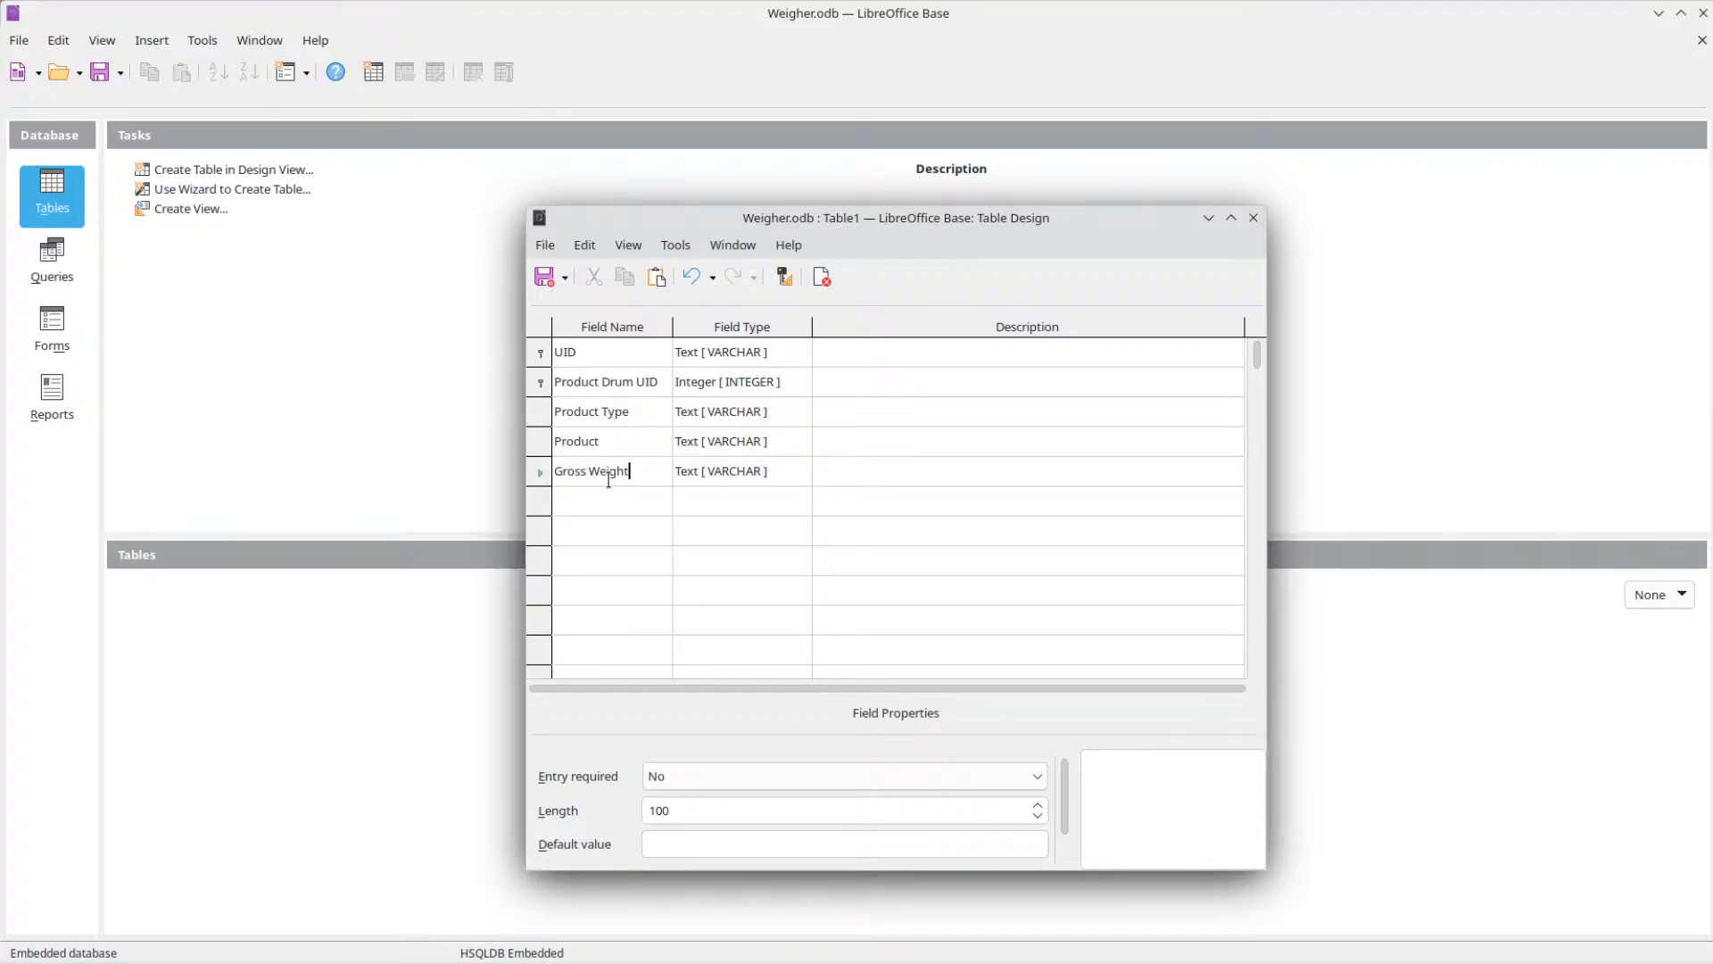
text( (kg)
click(760, 473)
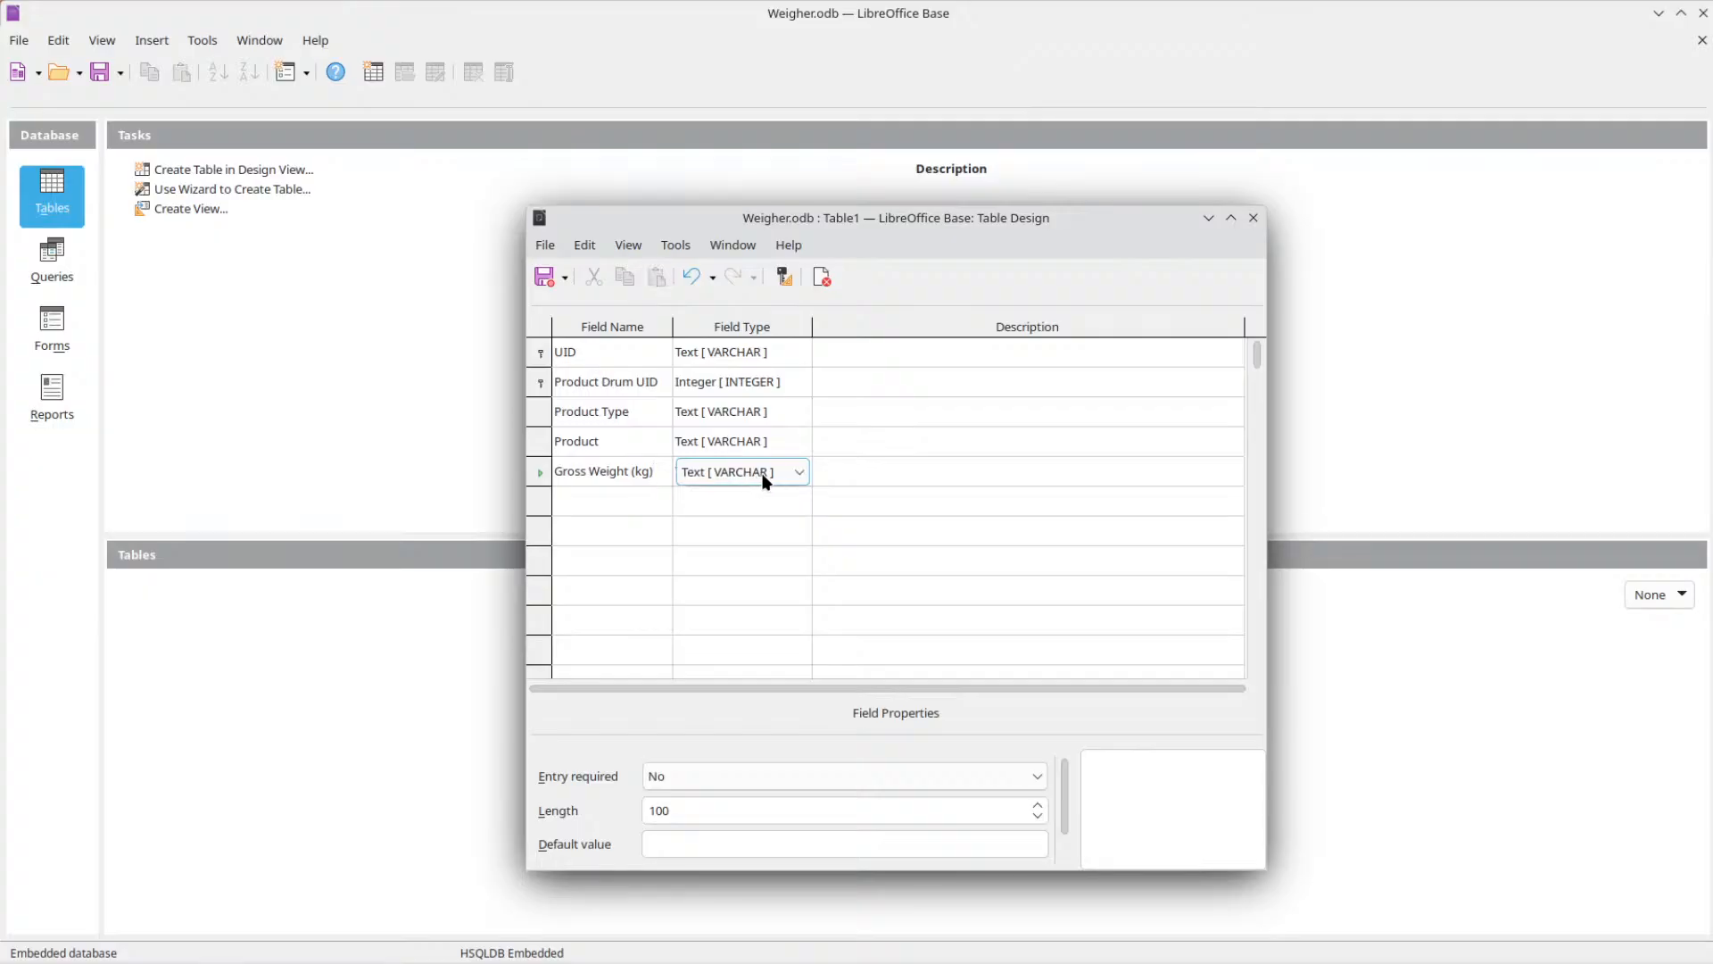
click(790, 469)
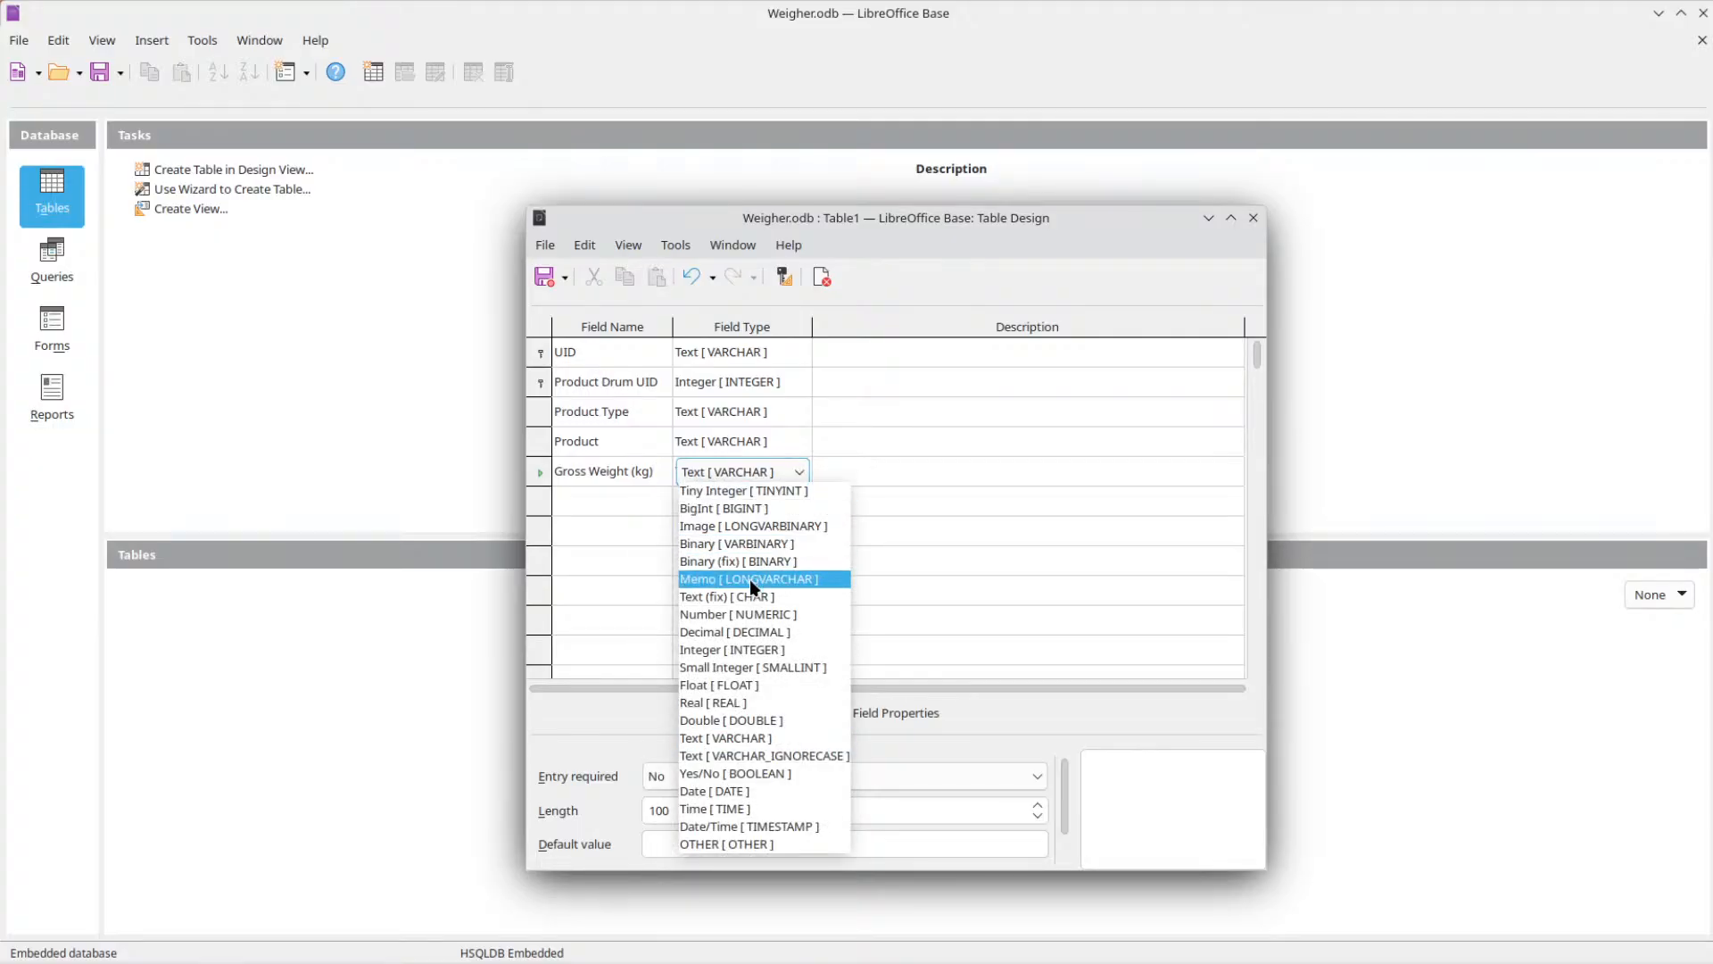
click(741, 649)
Add a field named Net Weight (kg) below Gross Weight (kg) with the Integer type.
click(614, 505)
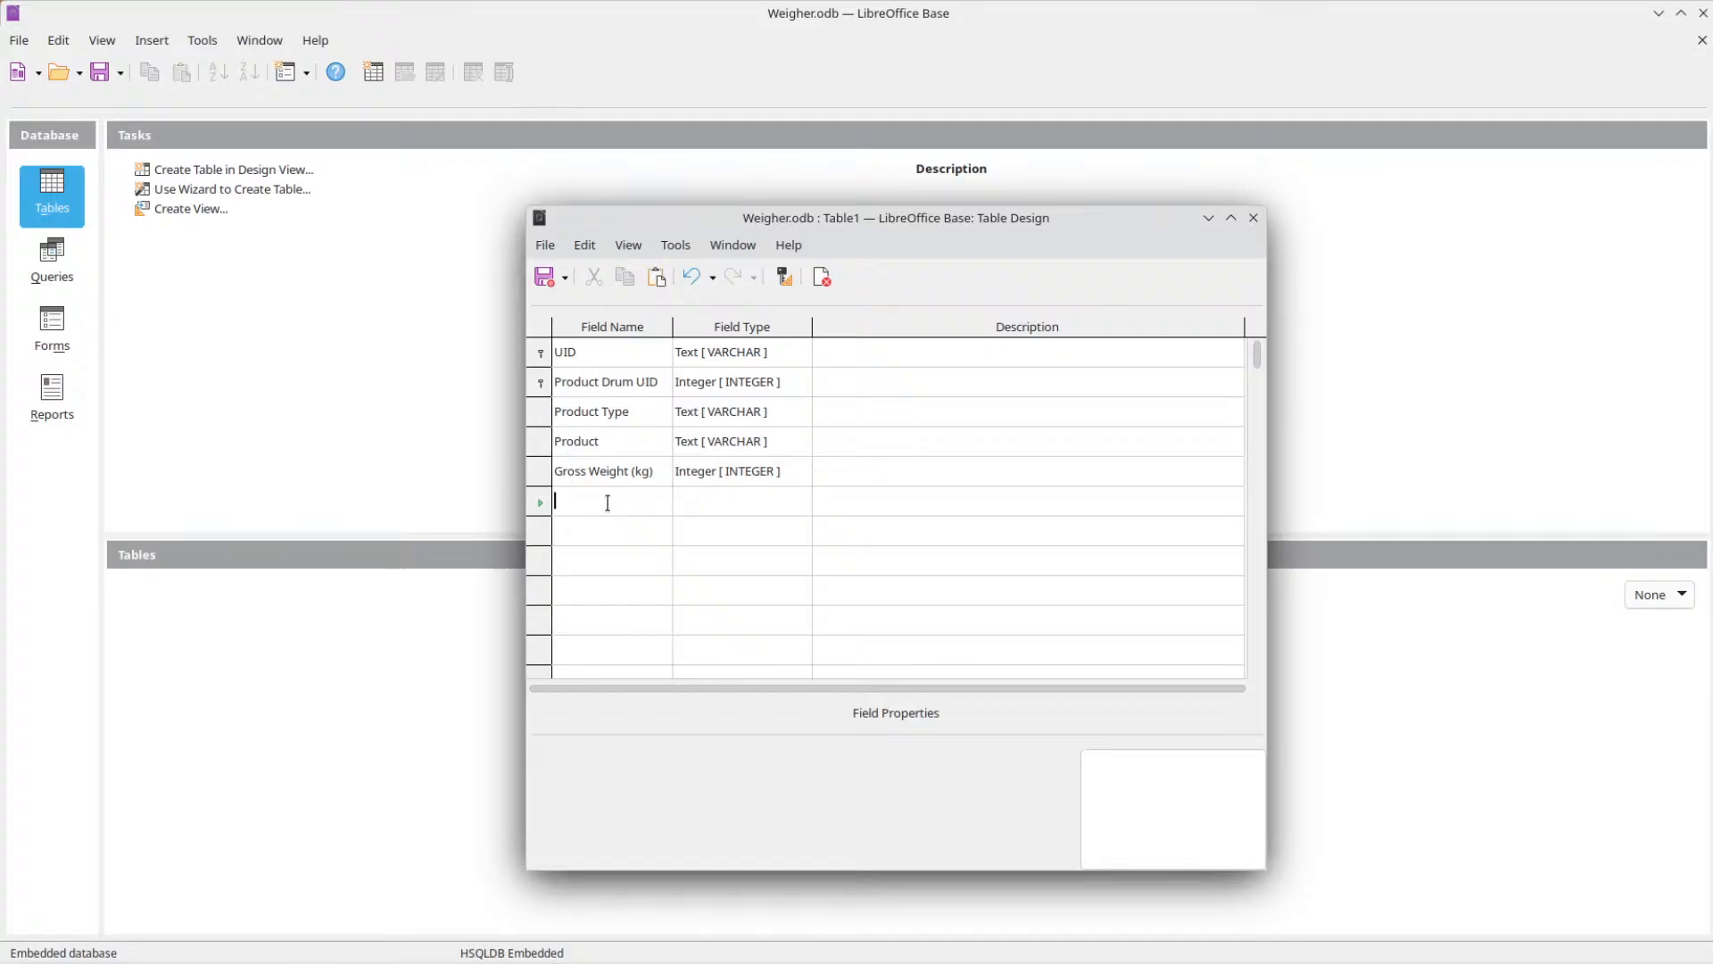
text(Net W)
text(eig)
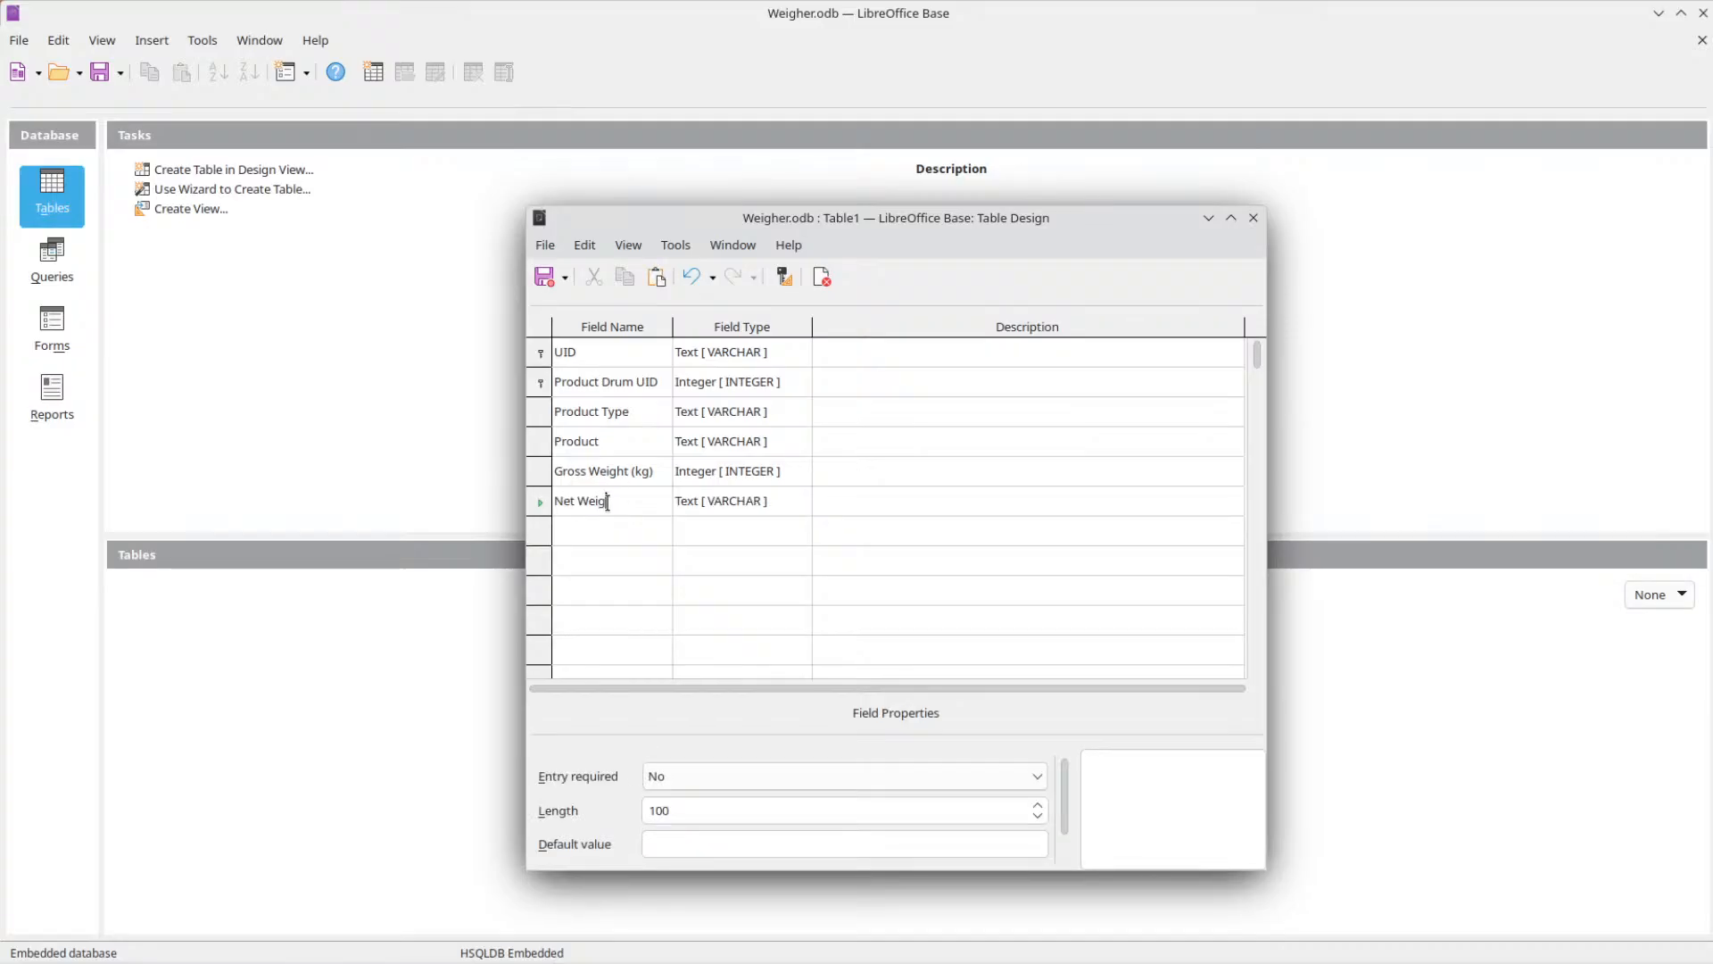
text(ht (kg))
click(684, 501)
click(747, 503)
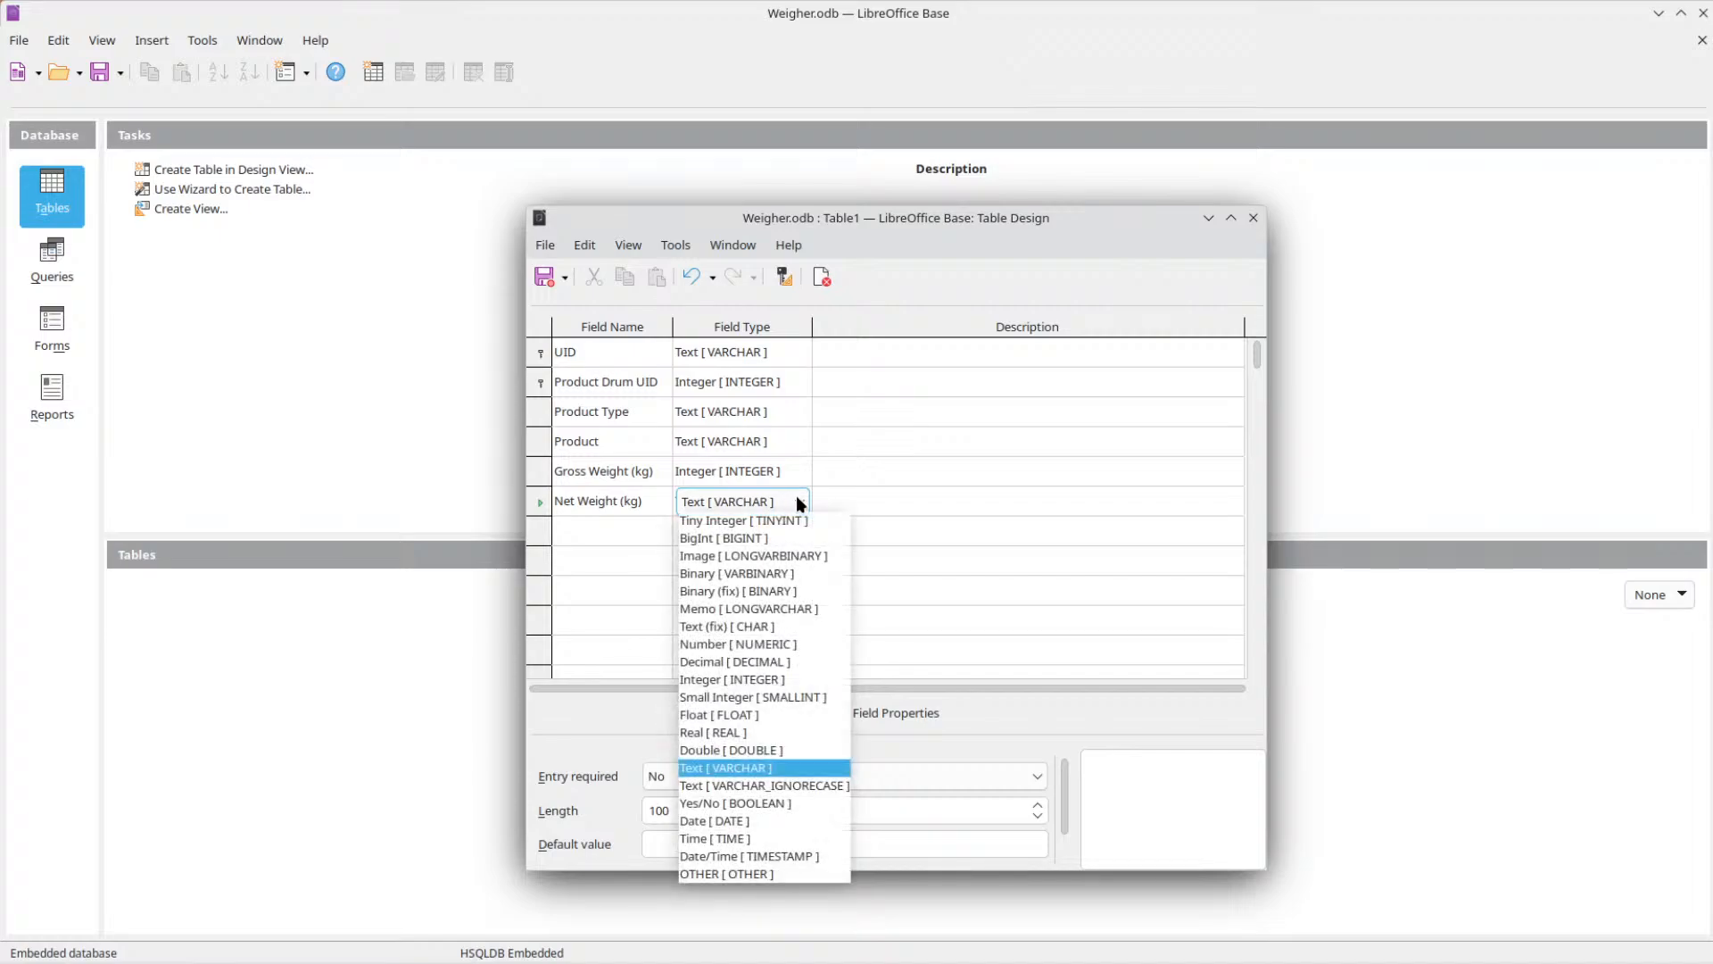
click(734, 678)
Make entry required for the Gross Weight (kg) field, keeping its AutoValue at No.
click(618, 469)
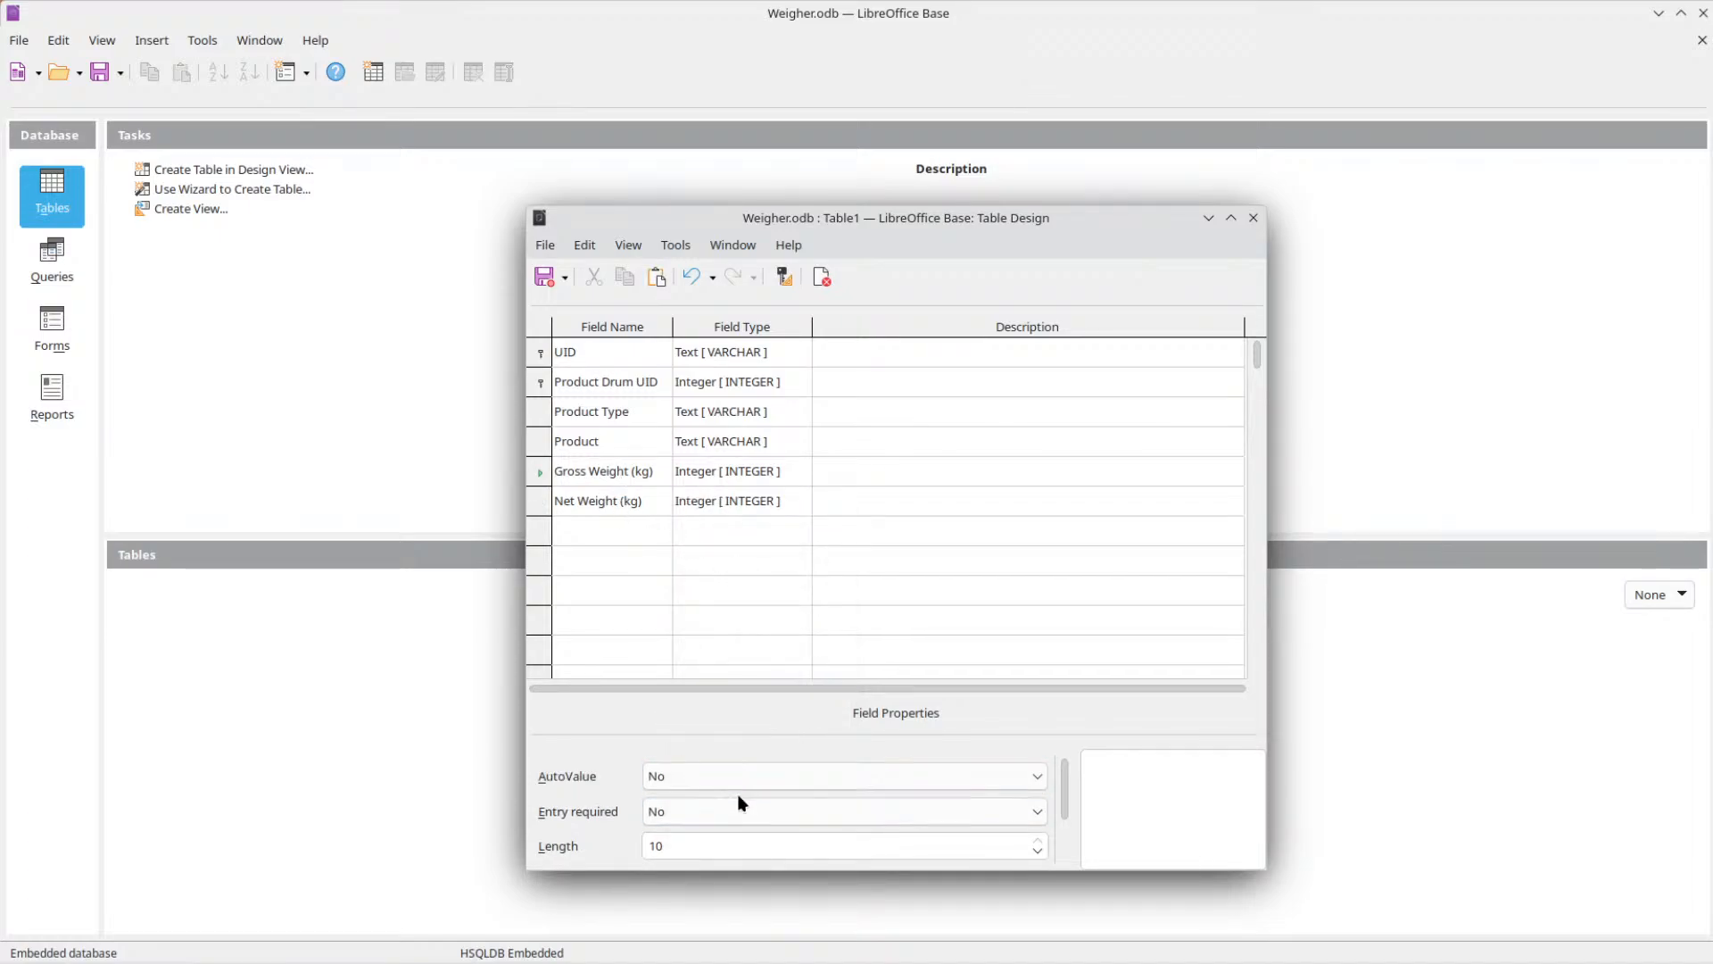
click(756, 772)
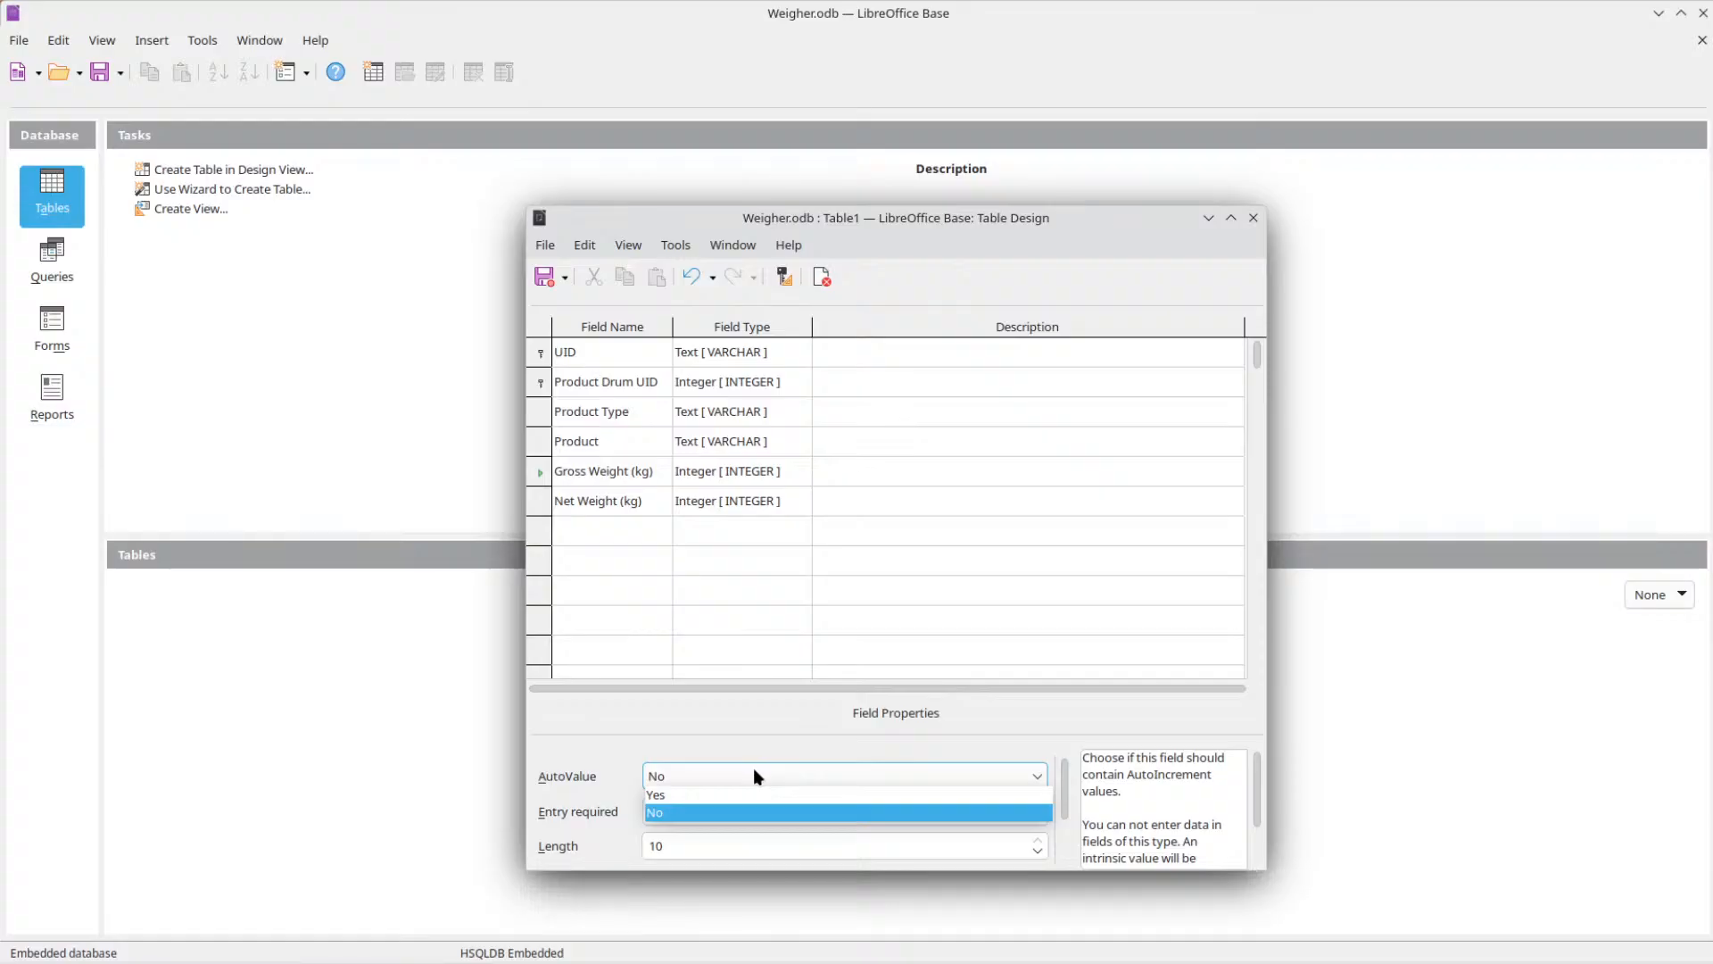
click(709, 812)
click(709, 807)
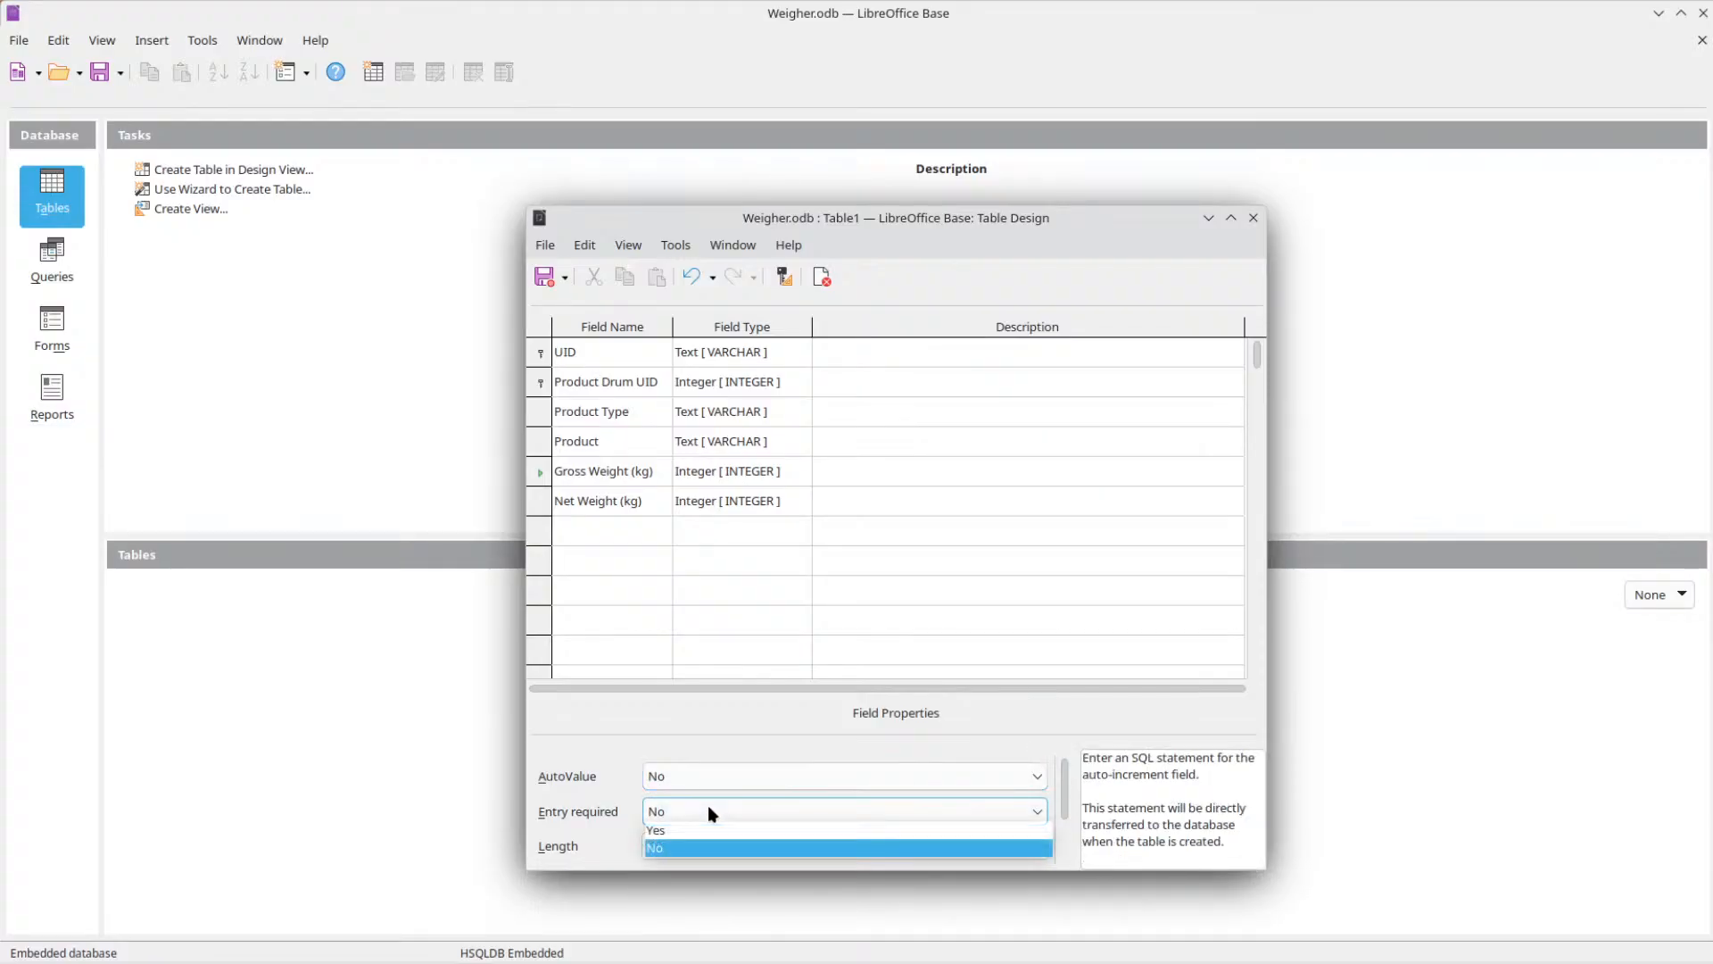
click(699, 830)
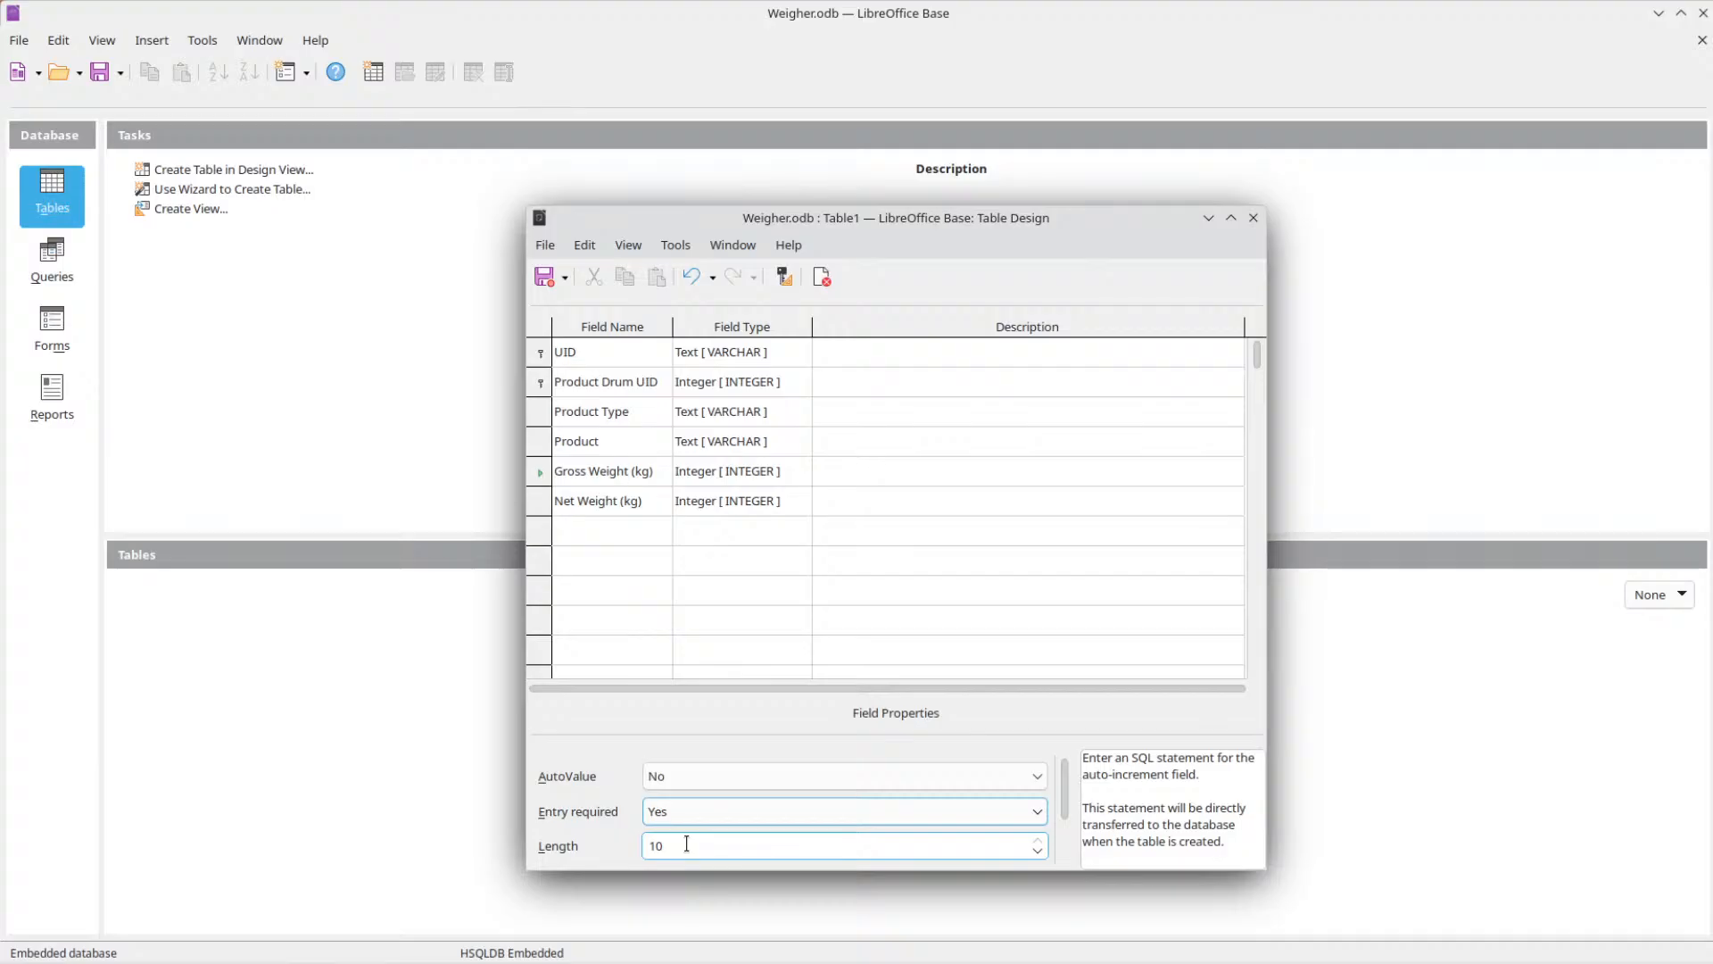
click(630, 498)
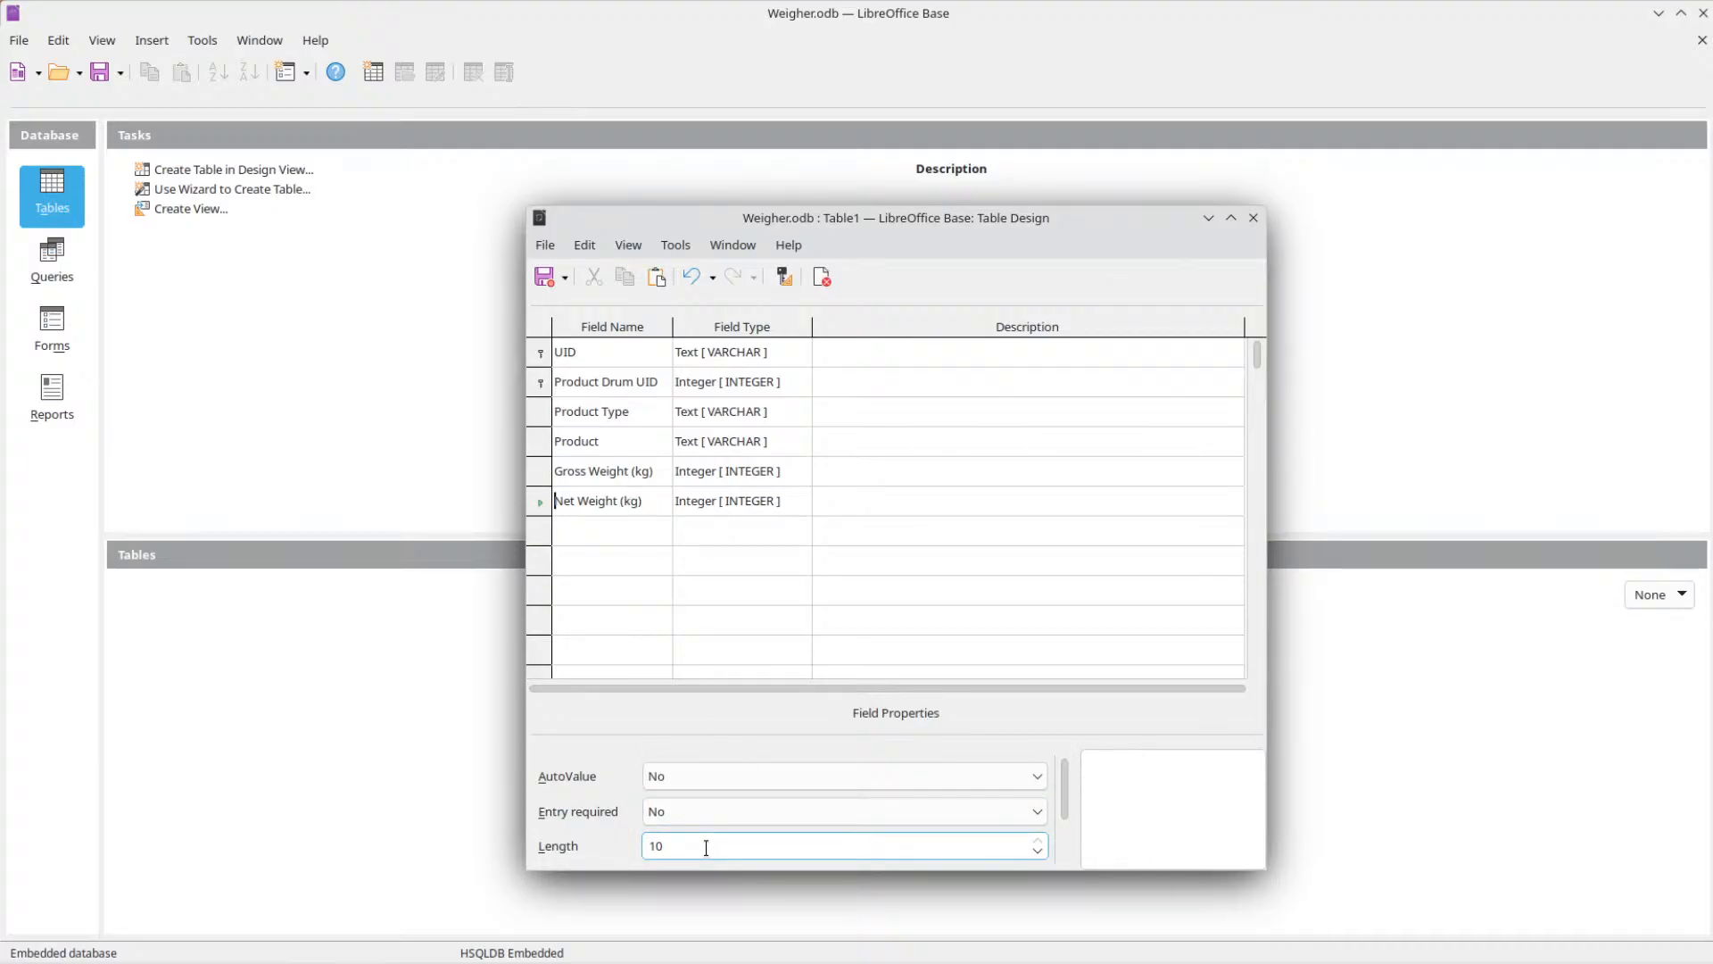
Add a field named Length (m) below Net Weight (kg) with the Integer type.
click(638, 522)
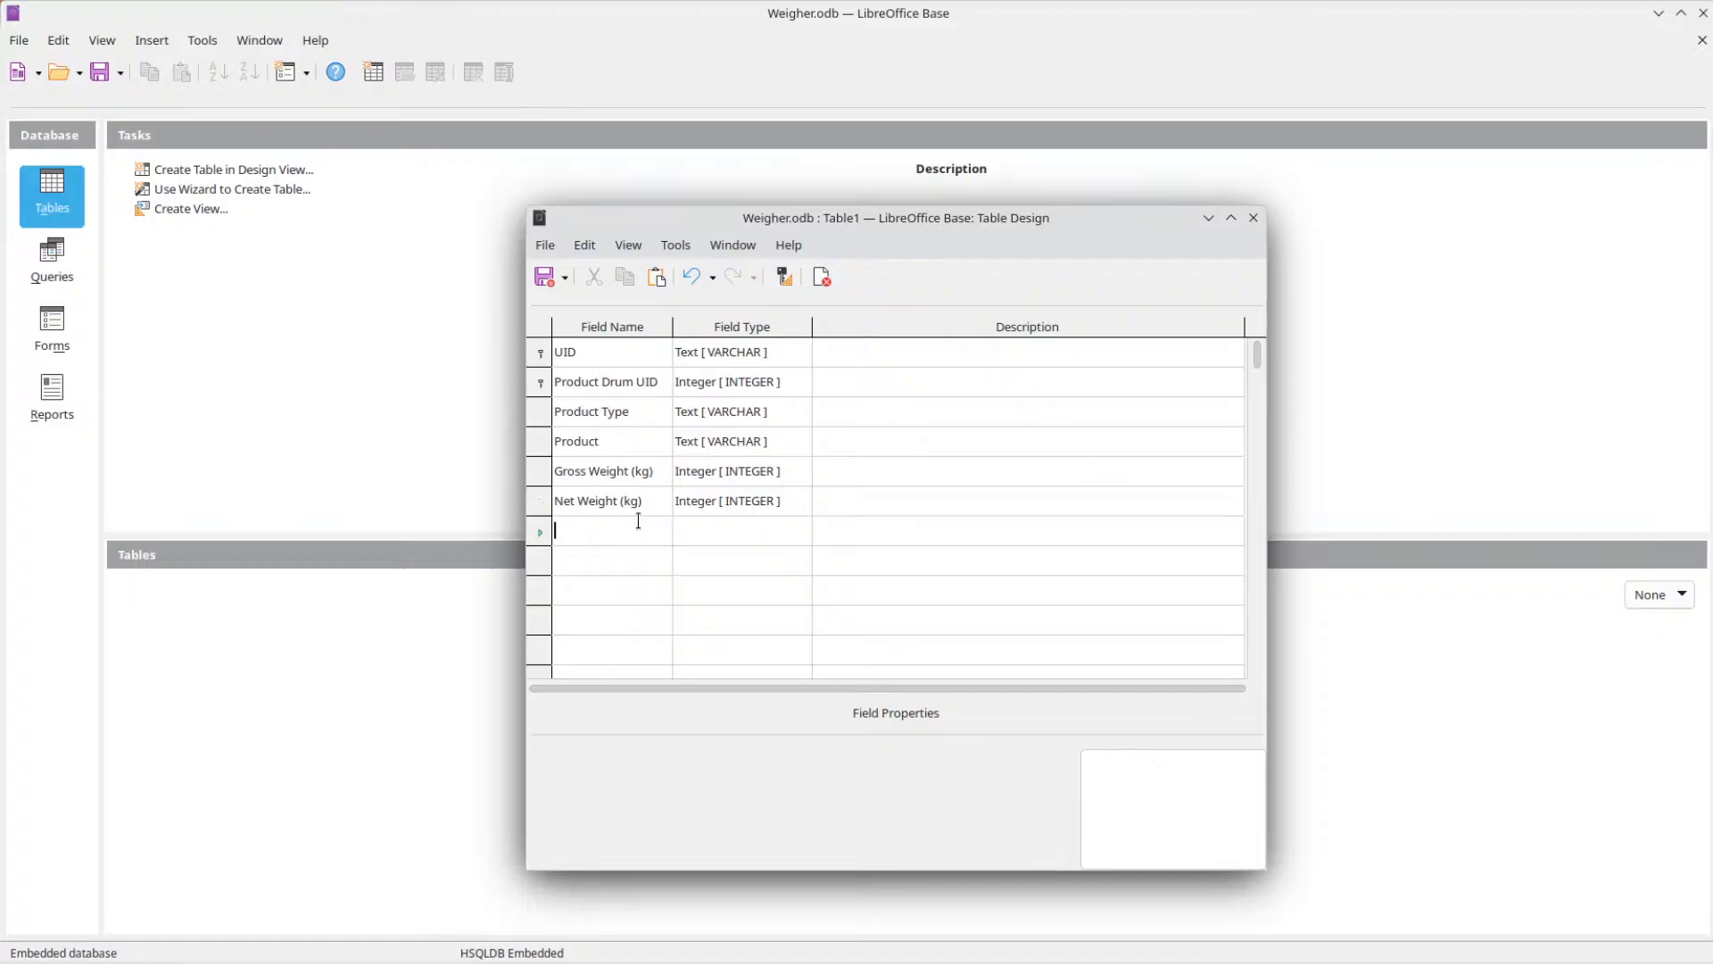
text(L)
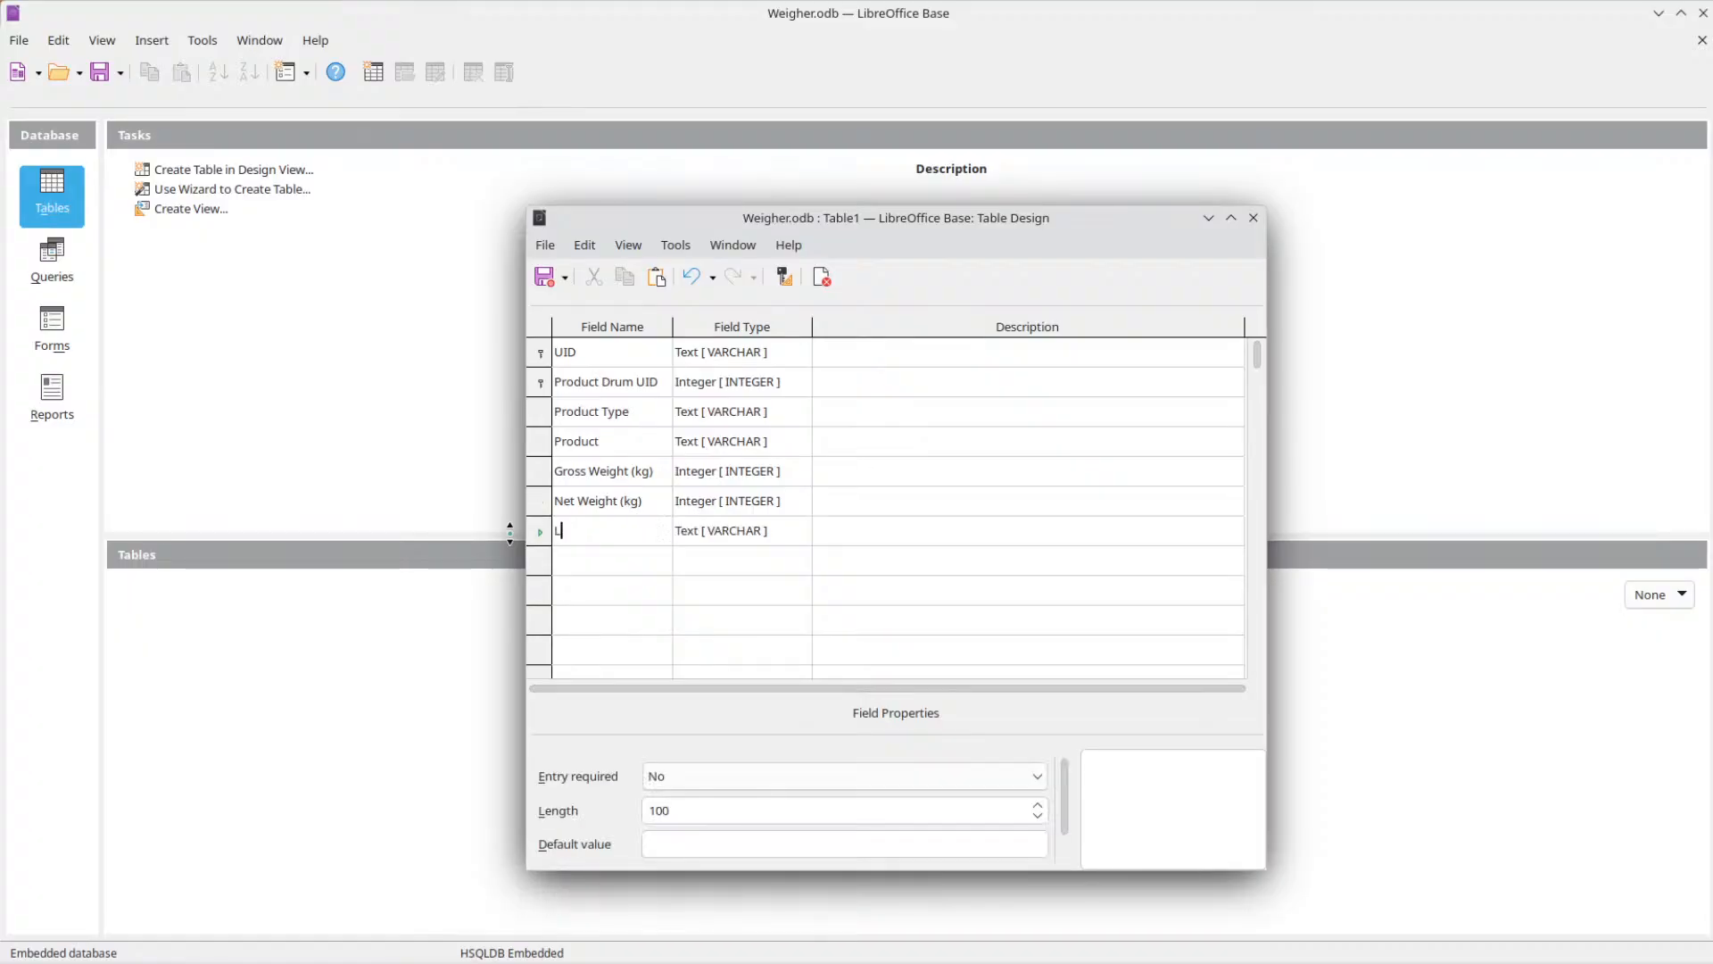
text(ength (m))
click(773, 526)
click(800, 532)
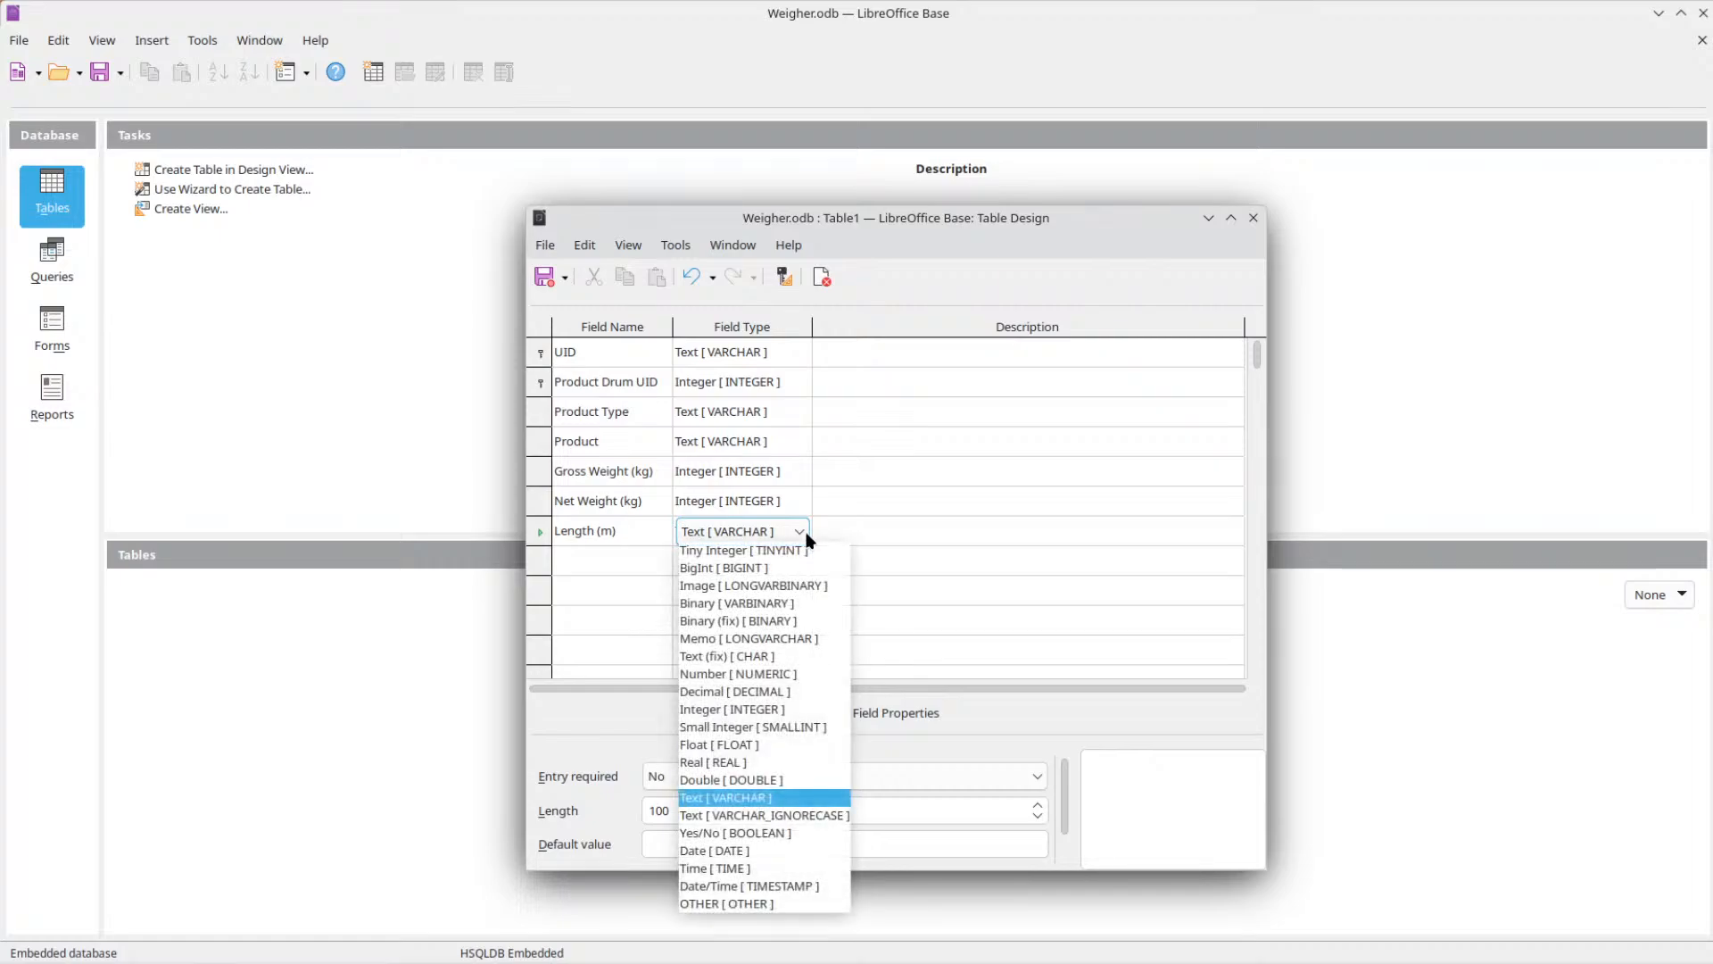
click(749, 709)
click(628, 551)
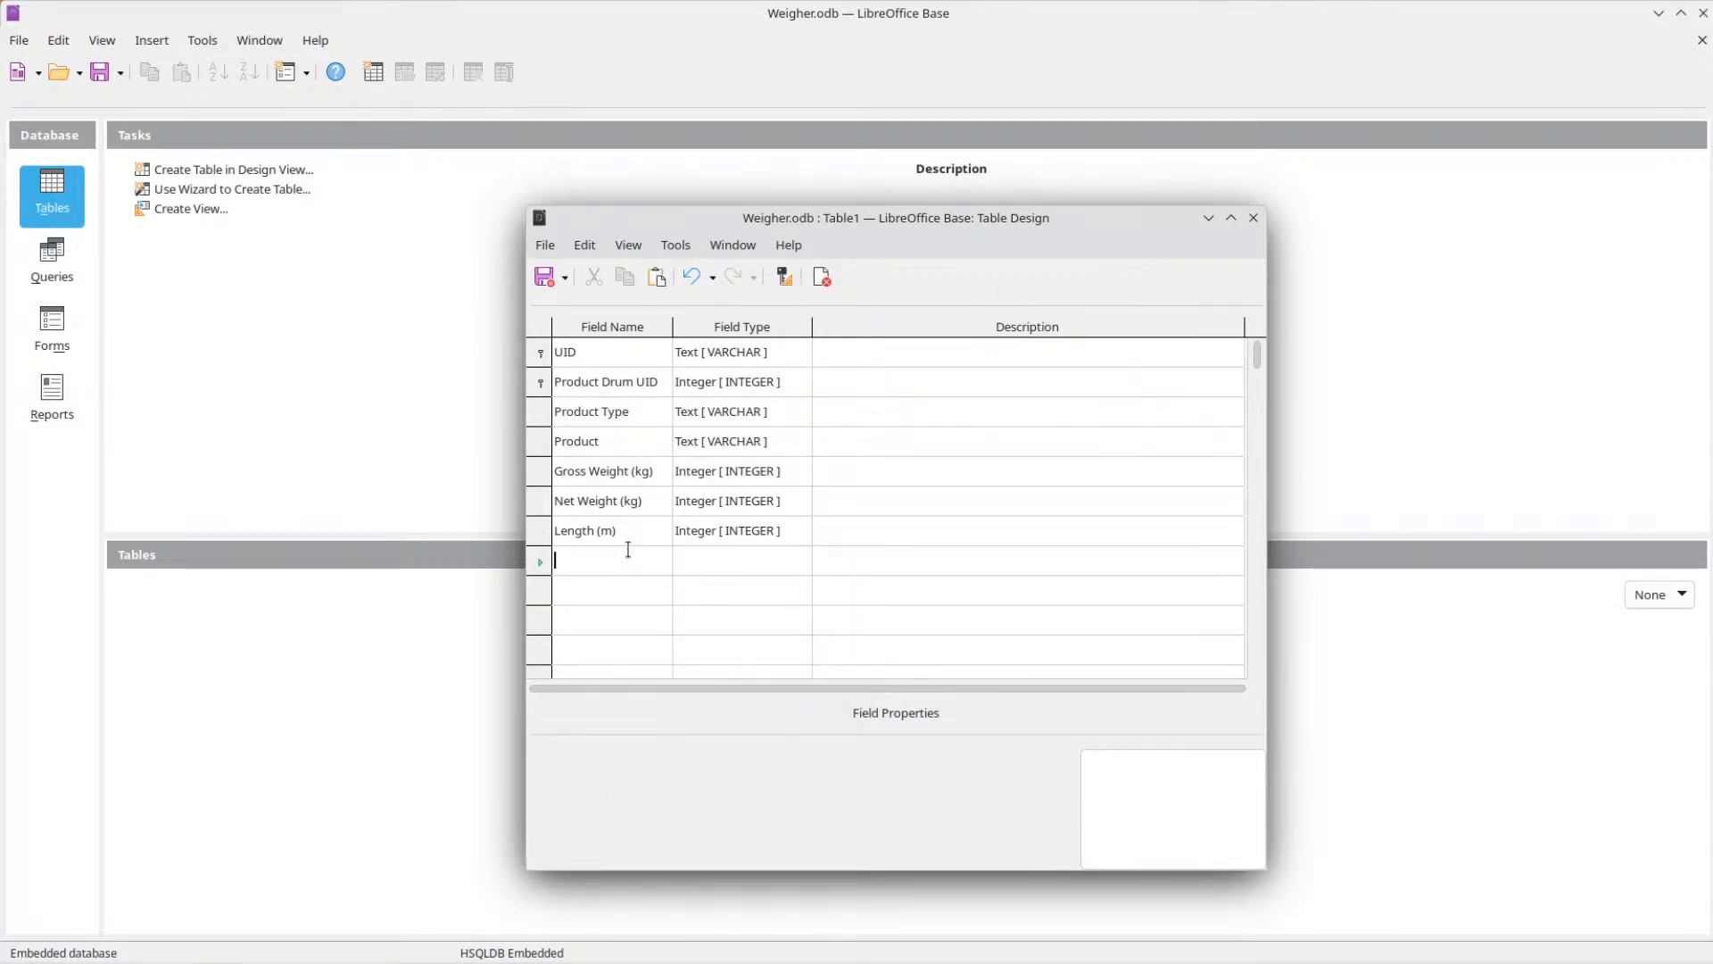
Examine the number formats and the field types available for the Length (m) field.
click(746, 532)
scroll(966, 805, down, 1)
scroll(967, 806, down, 1)
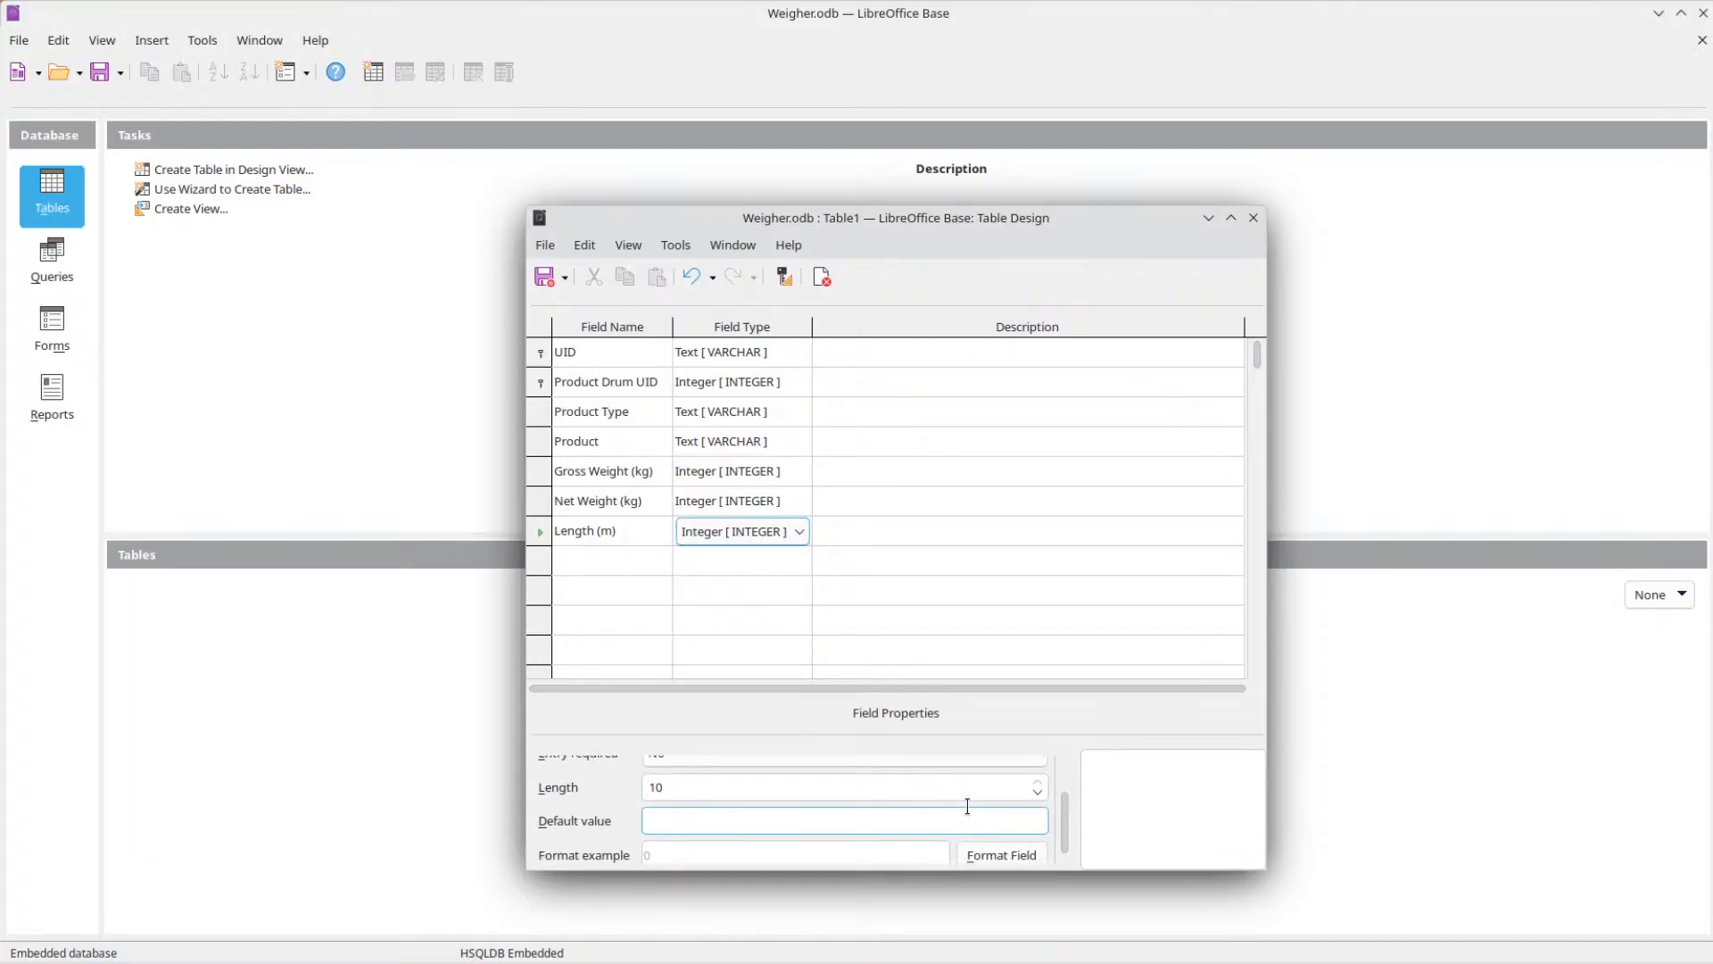
click(1001, 855)
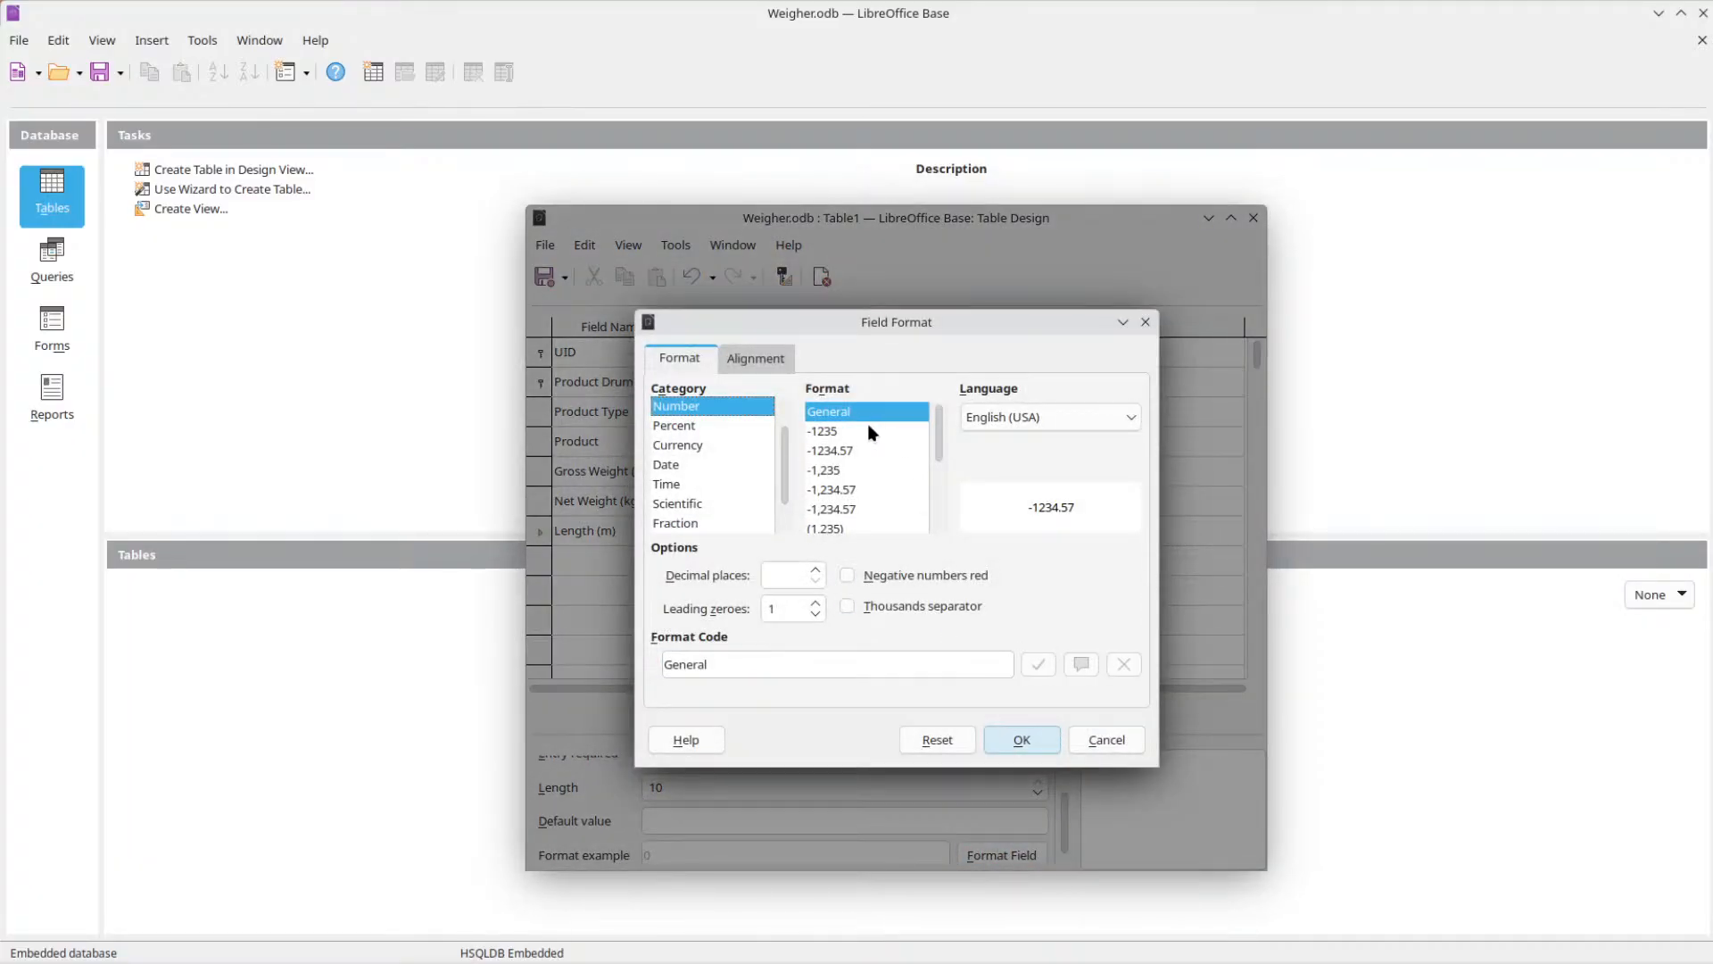
scroll(868, 432, down, 2)
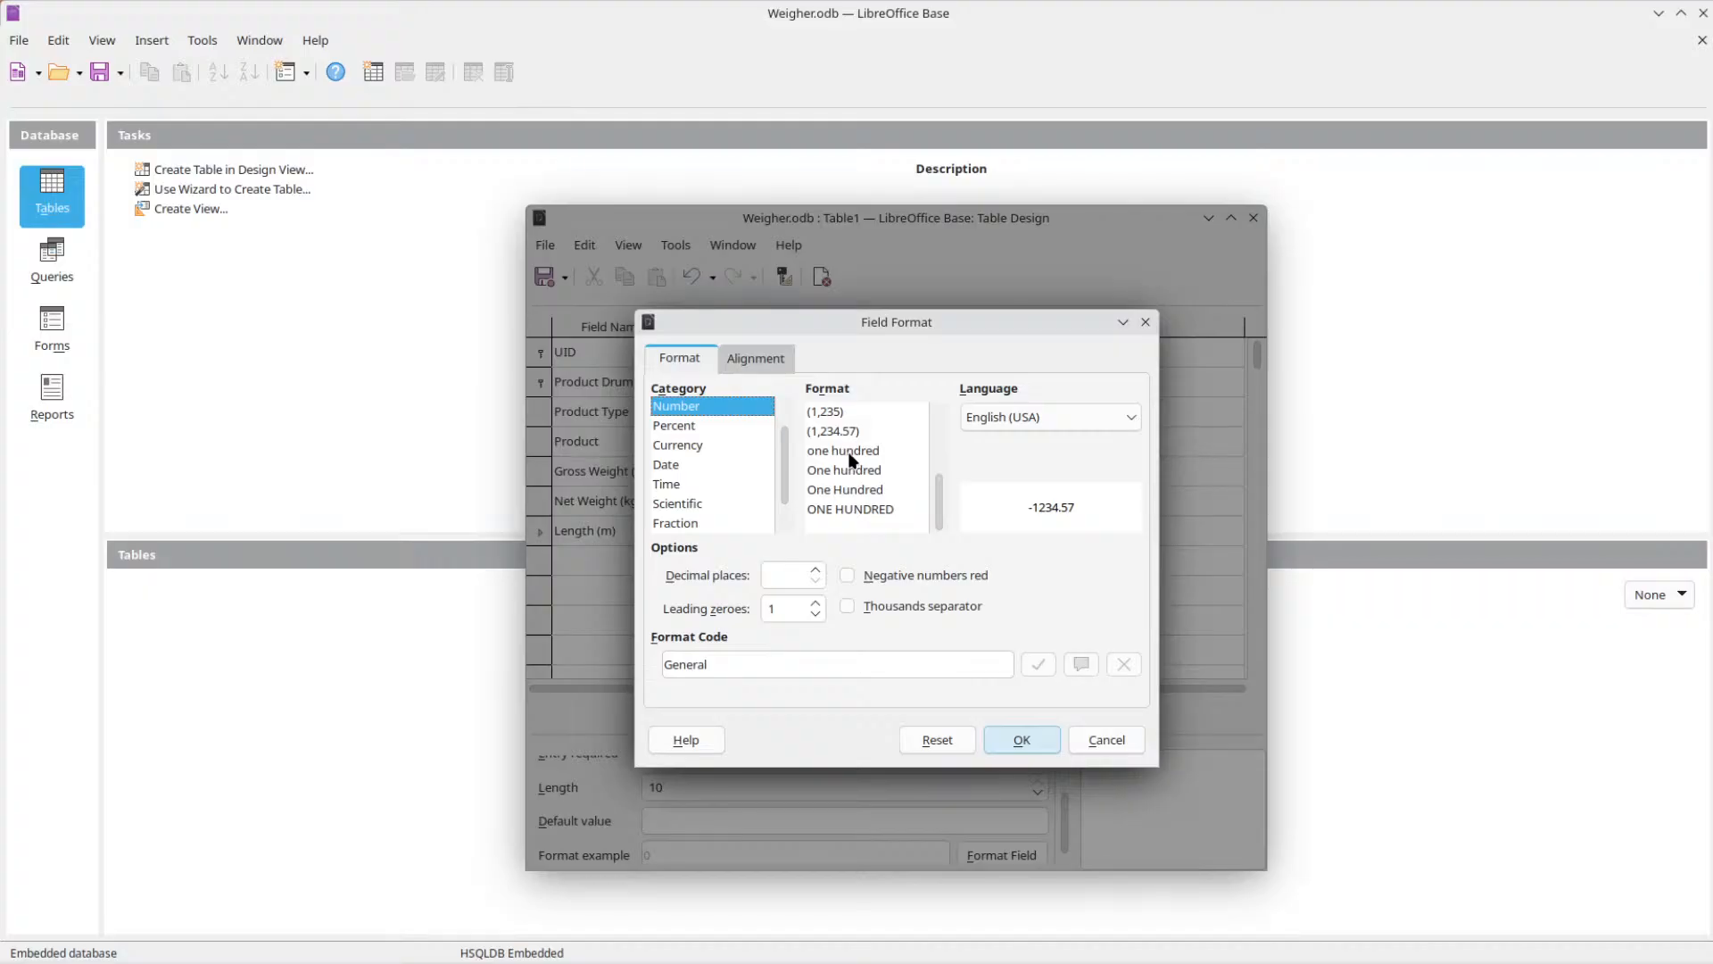
scroll(879, 480, up, 2)
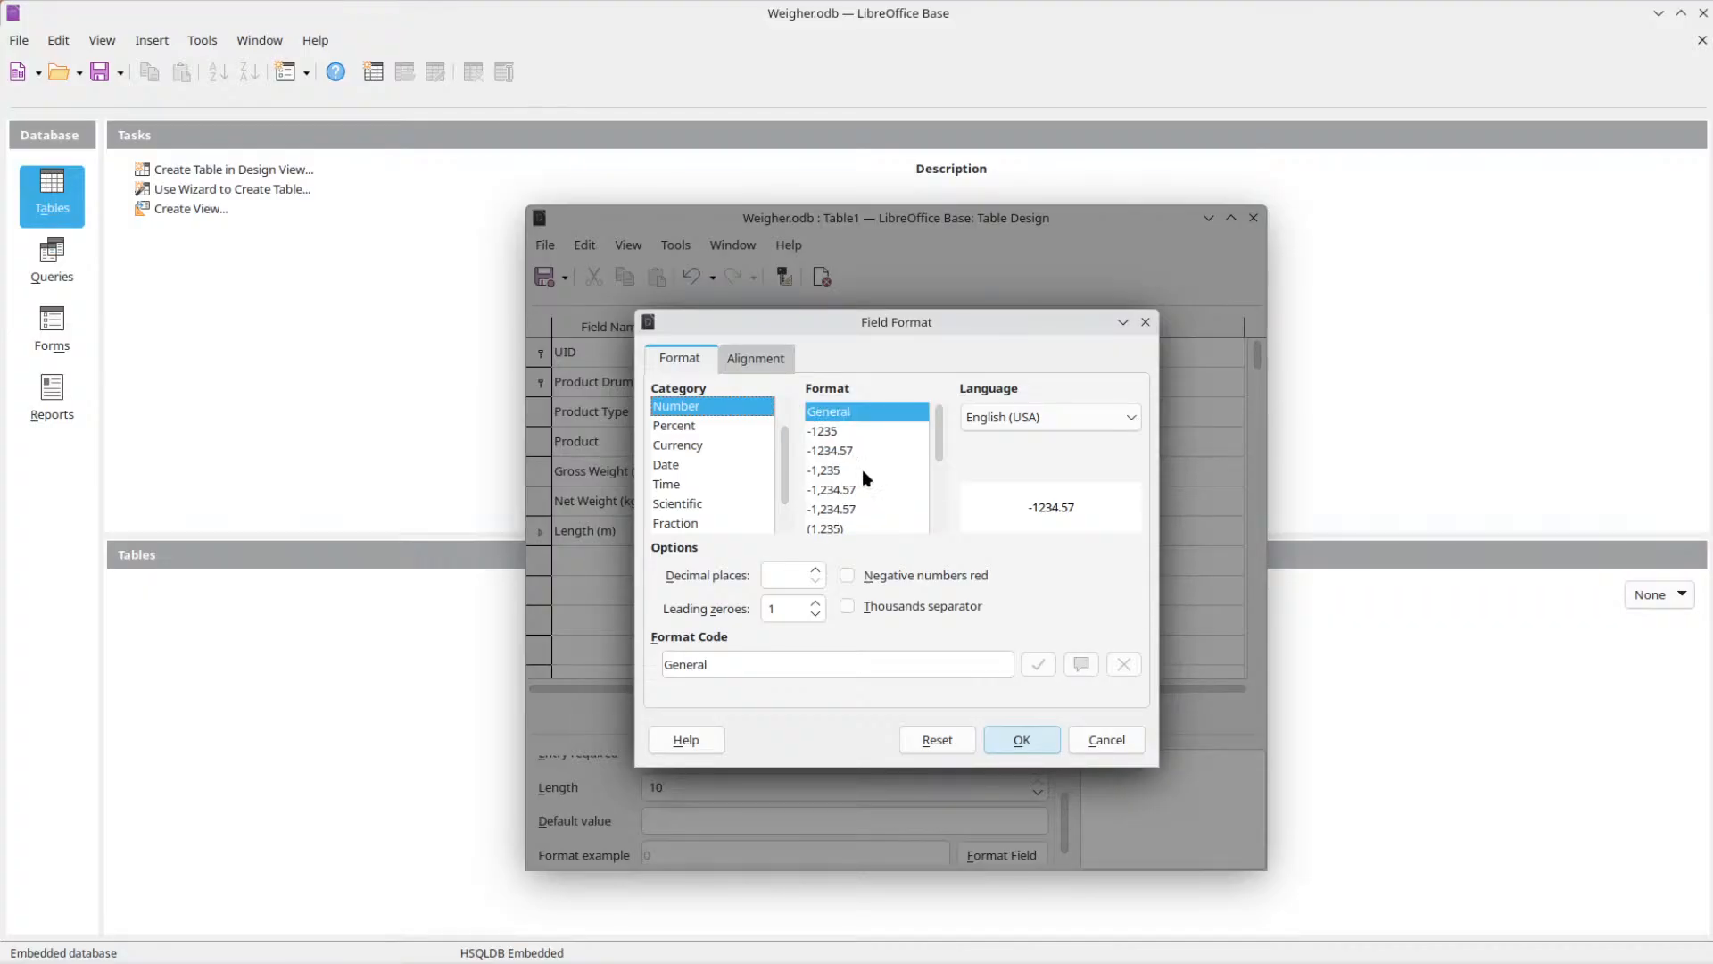
click(1144, 324)
click(782, 383)
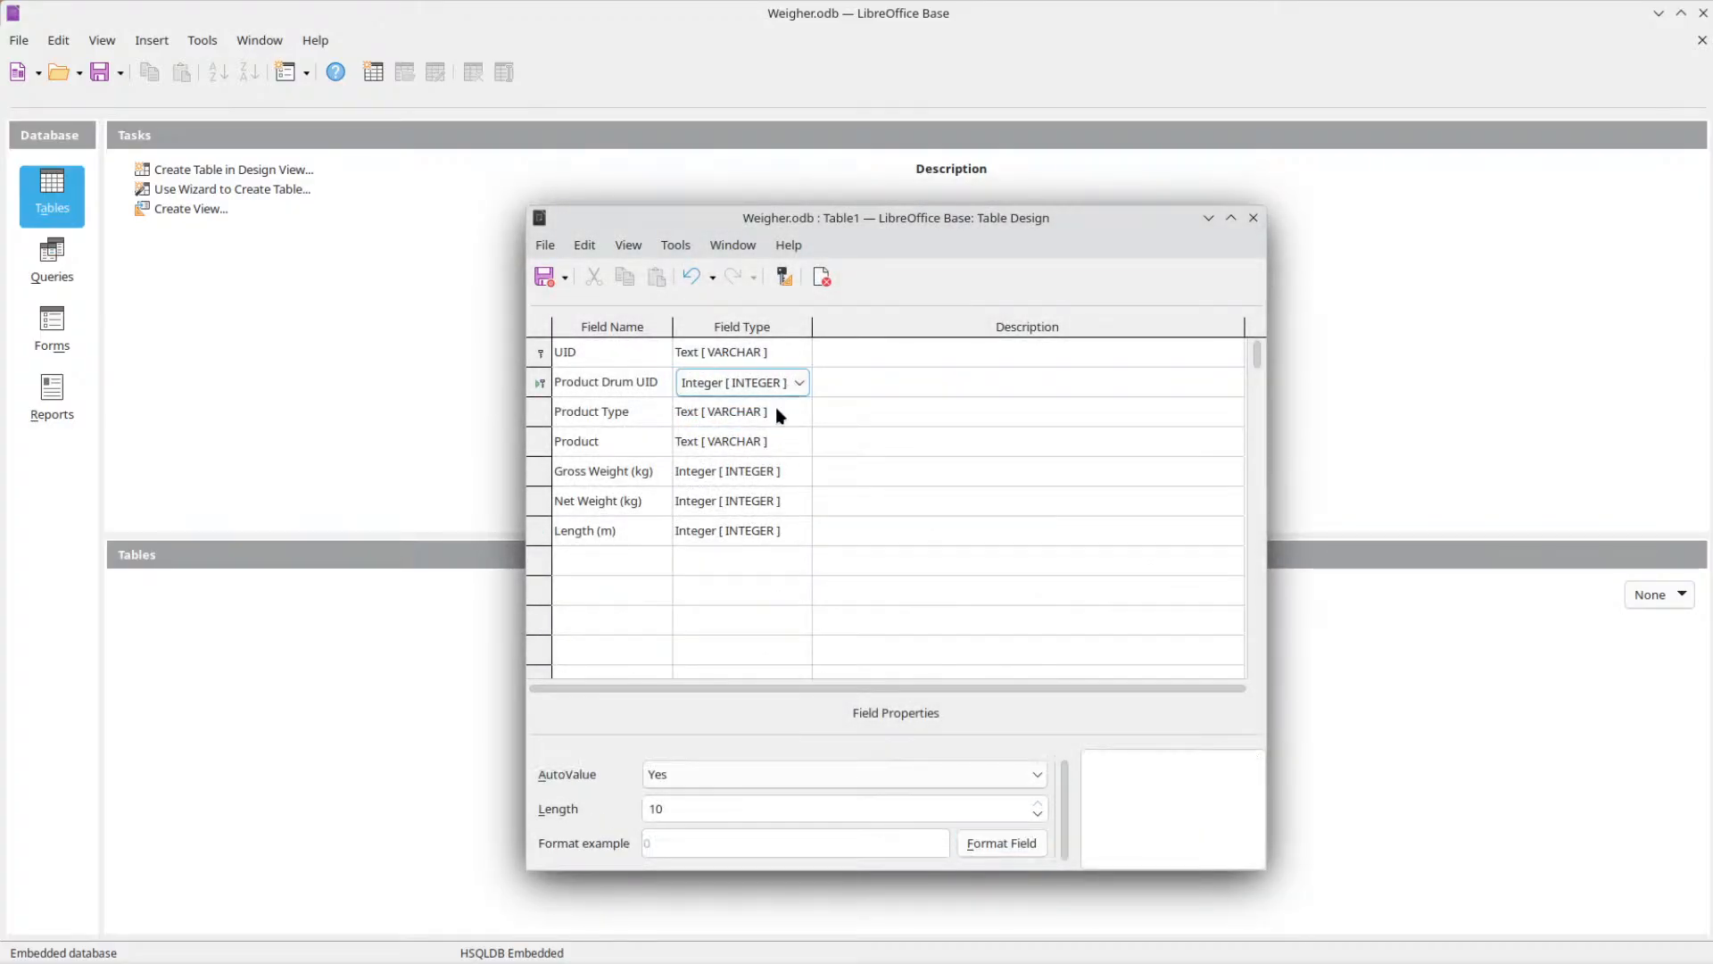
click(769, 523)
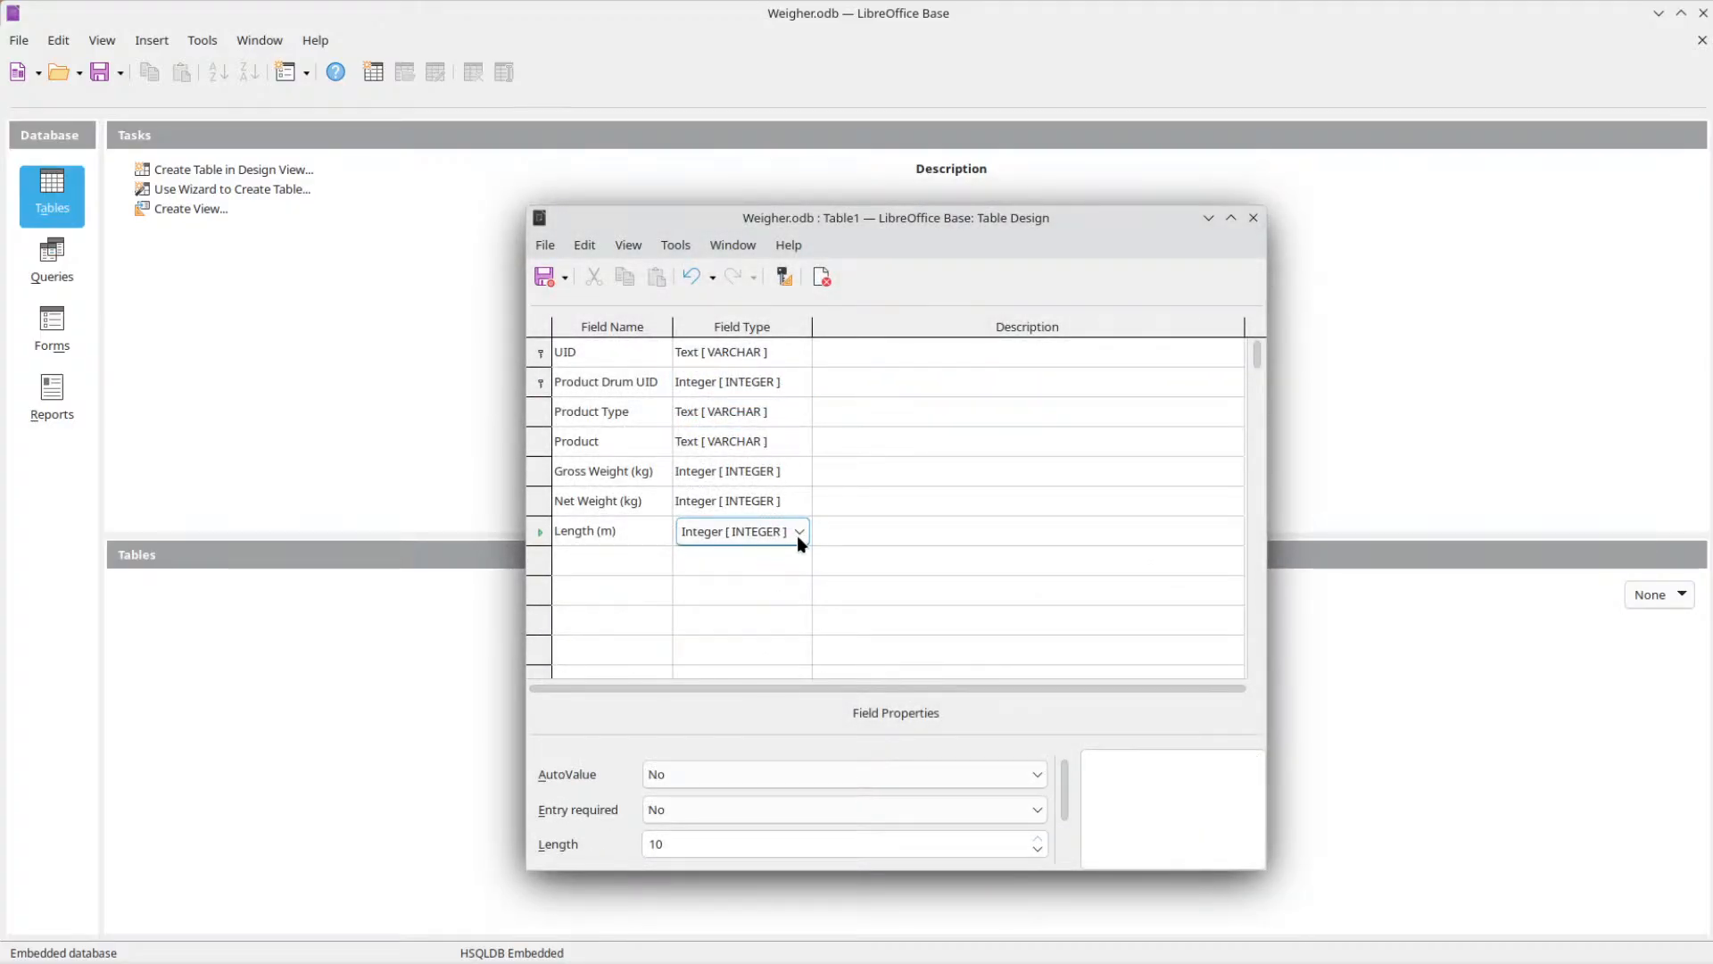
click(797, 532)
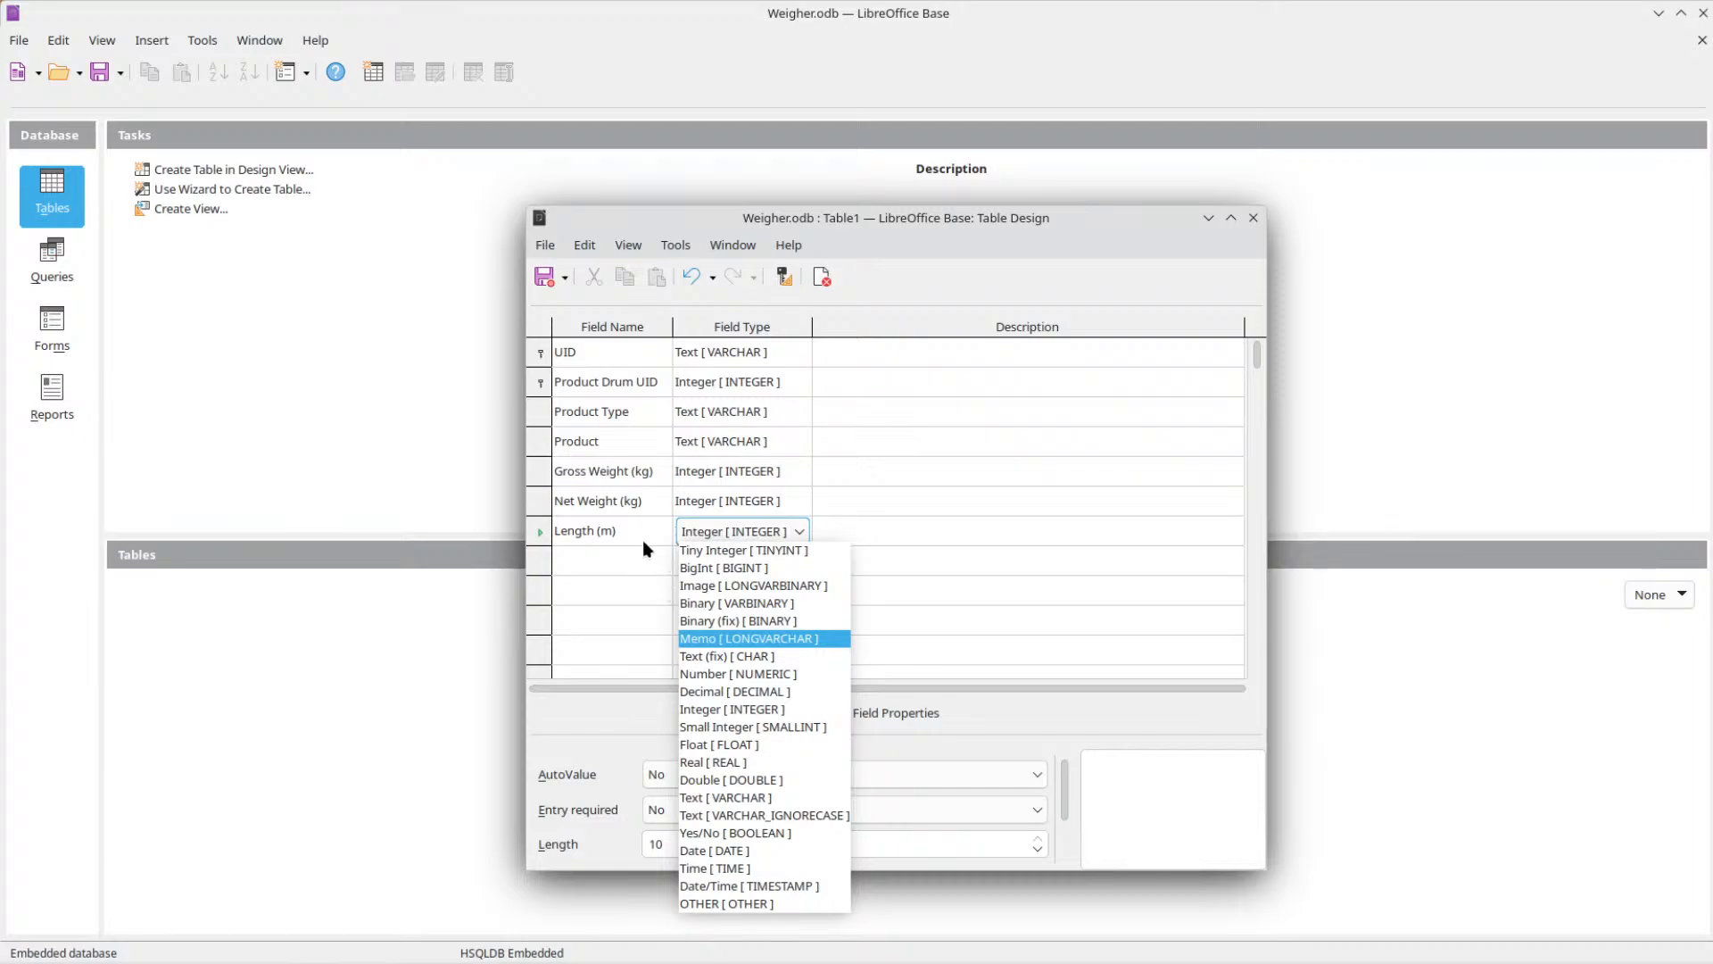
click(557, 569)
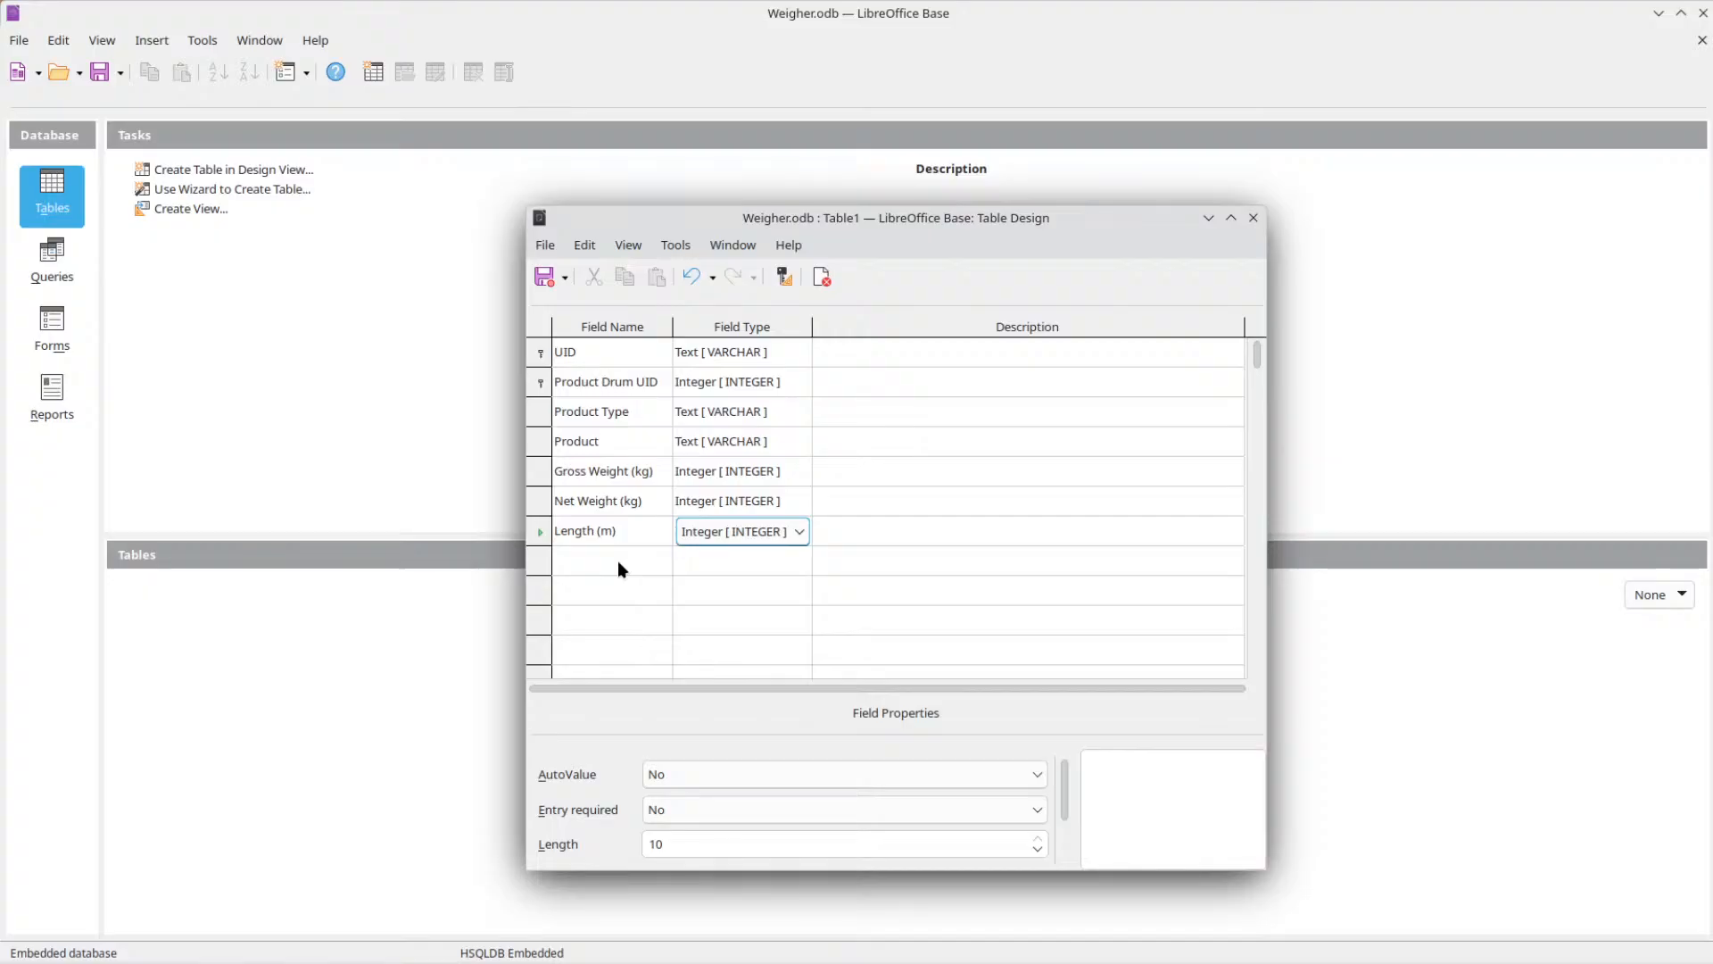
Add a field named Production Number below Length (m) and set its type to Integer.
click(619, 563)
text(Pro)
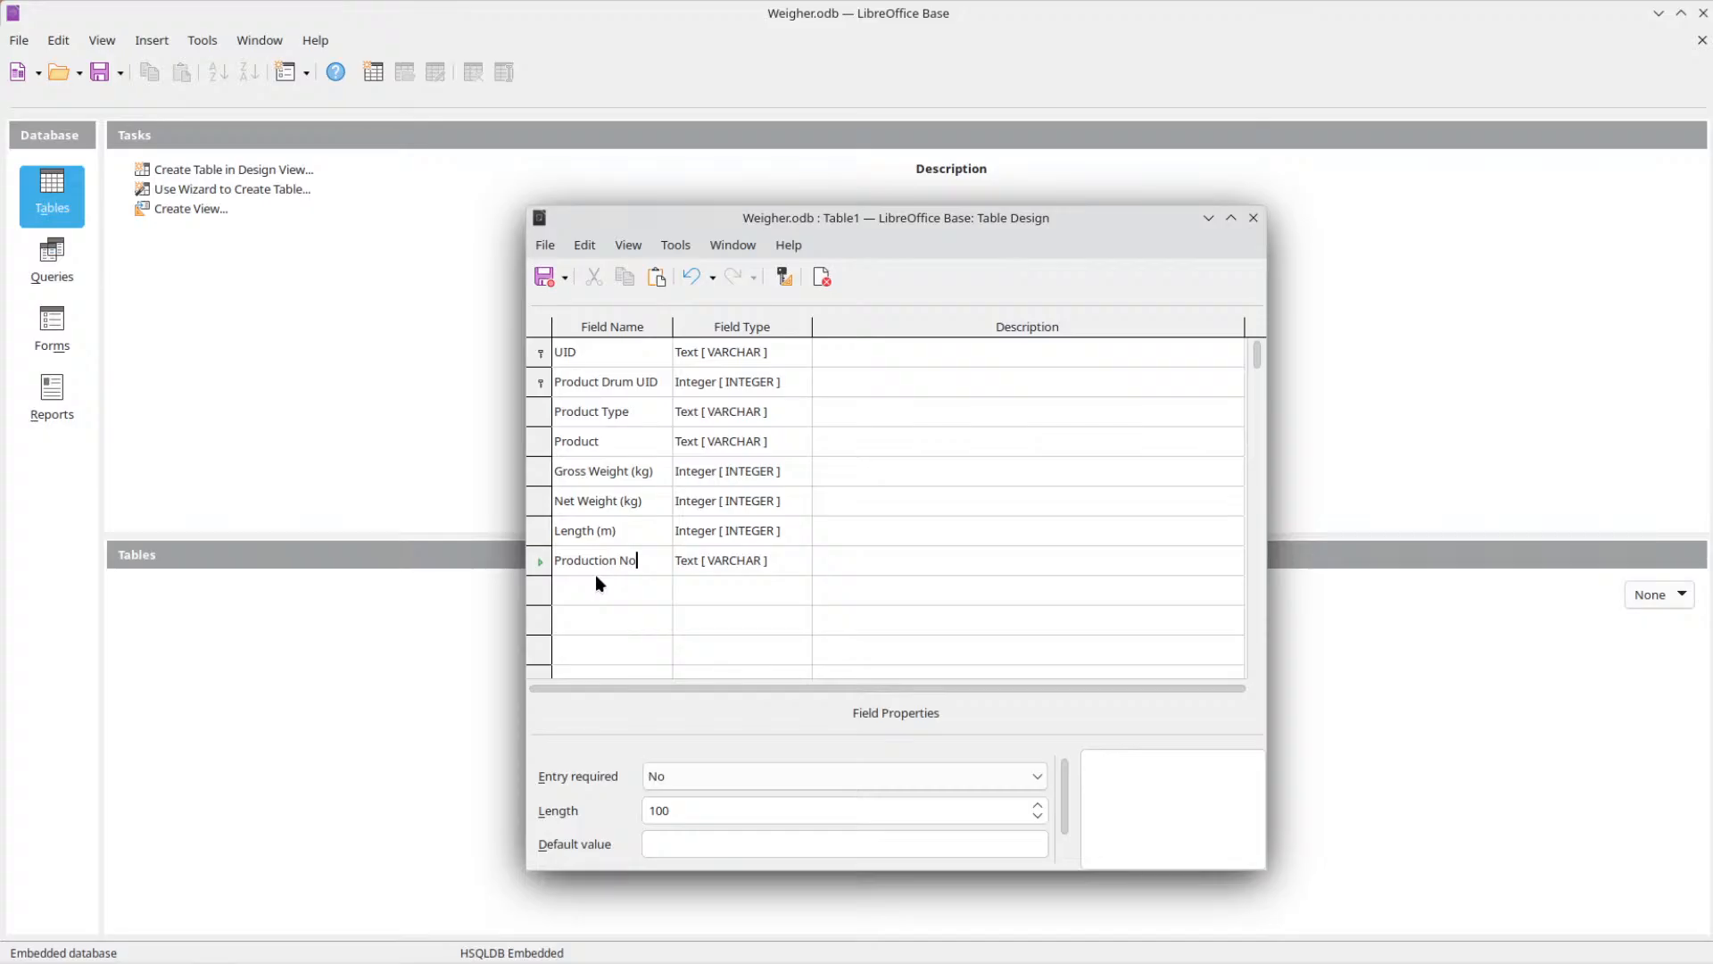
text(duction Number)
key(Tab)
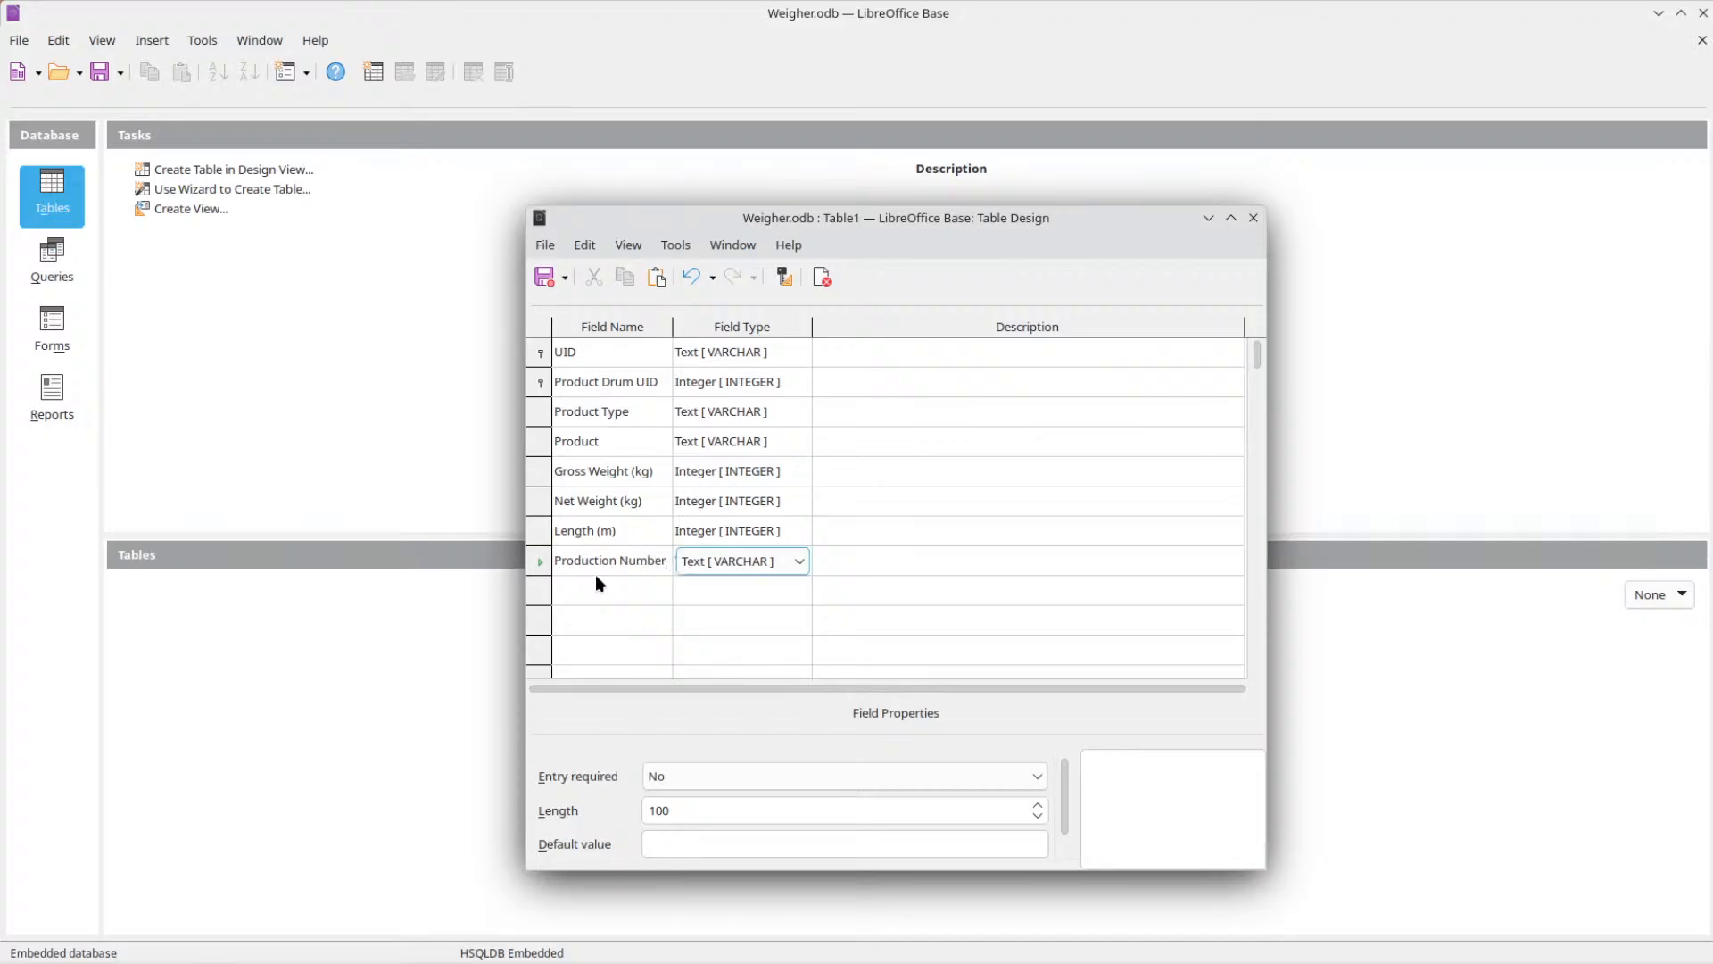
click(784, 561)
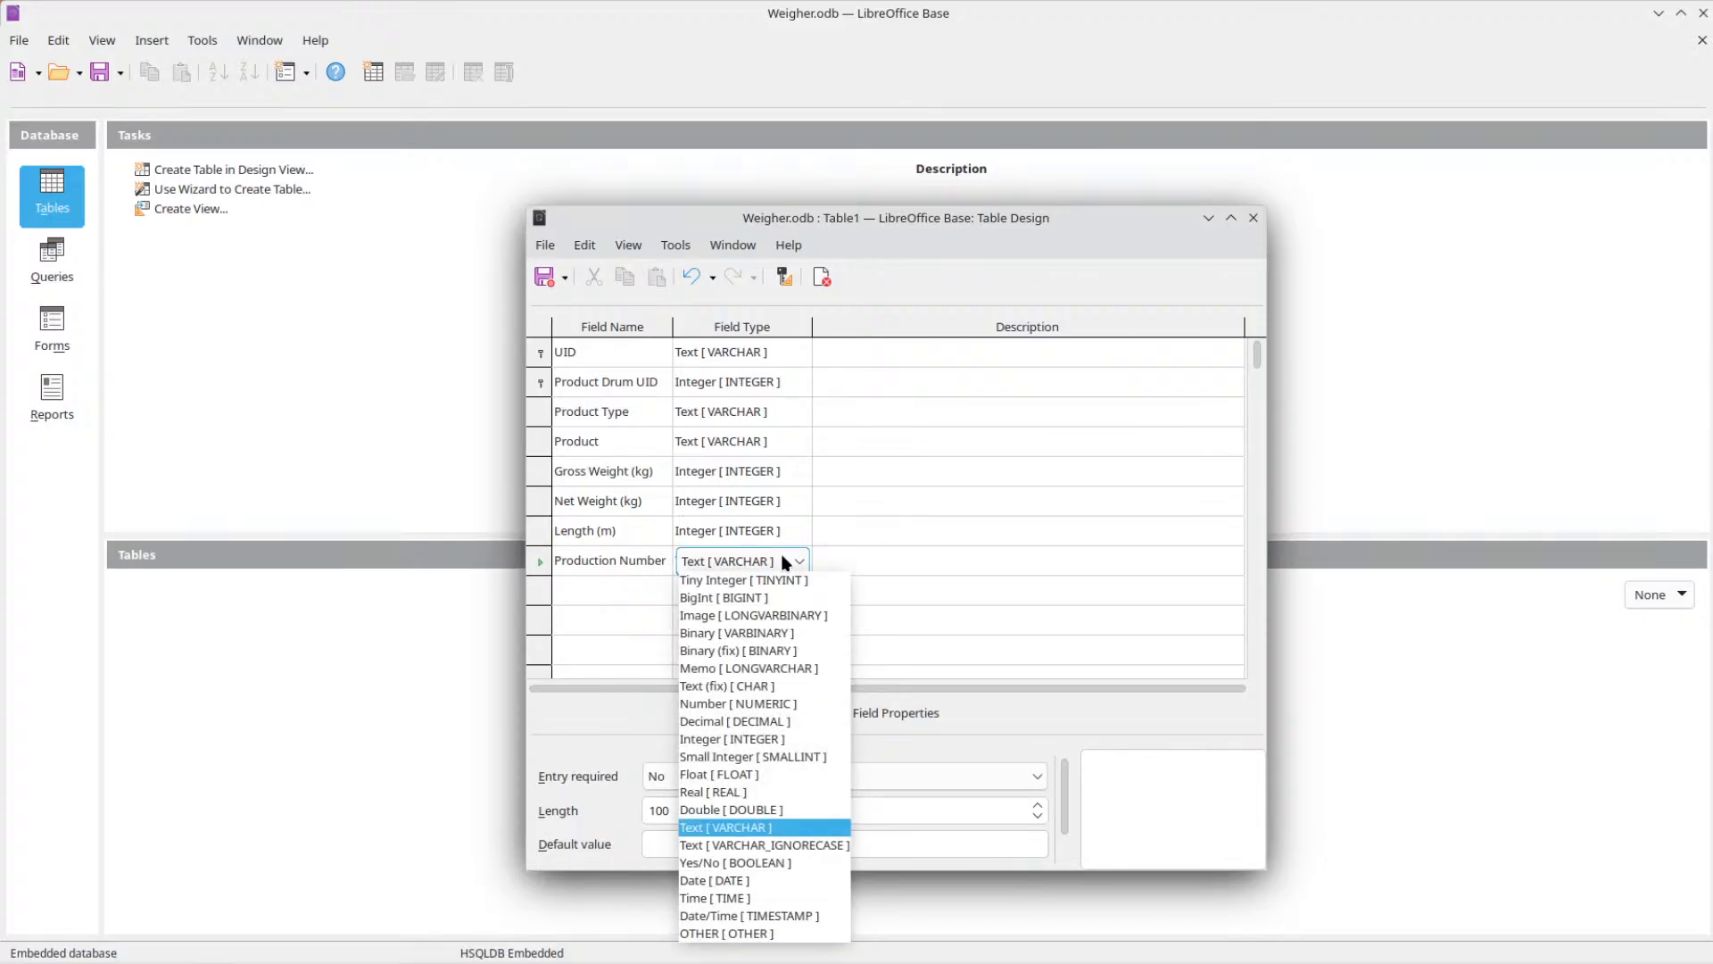
click(789, 741)
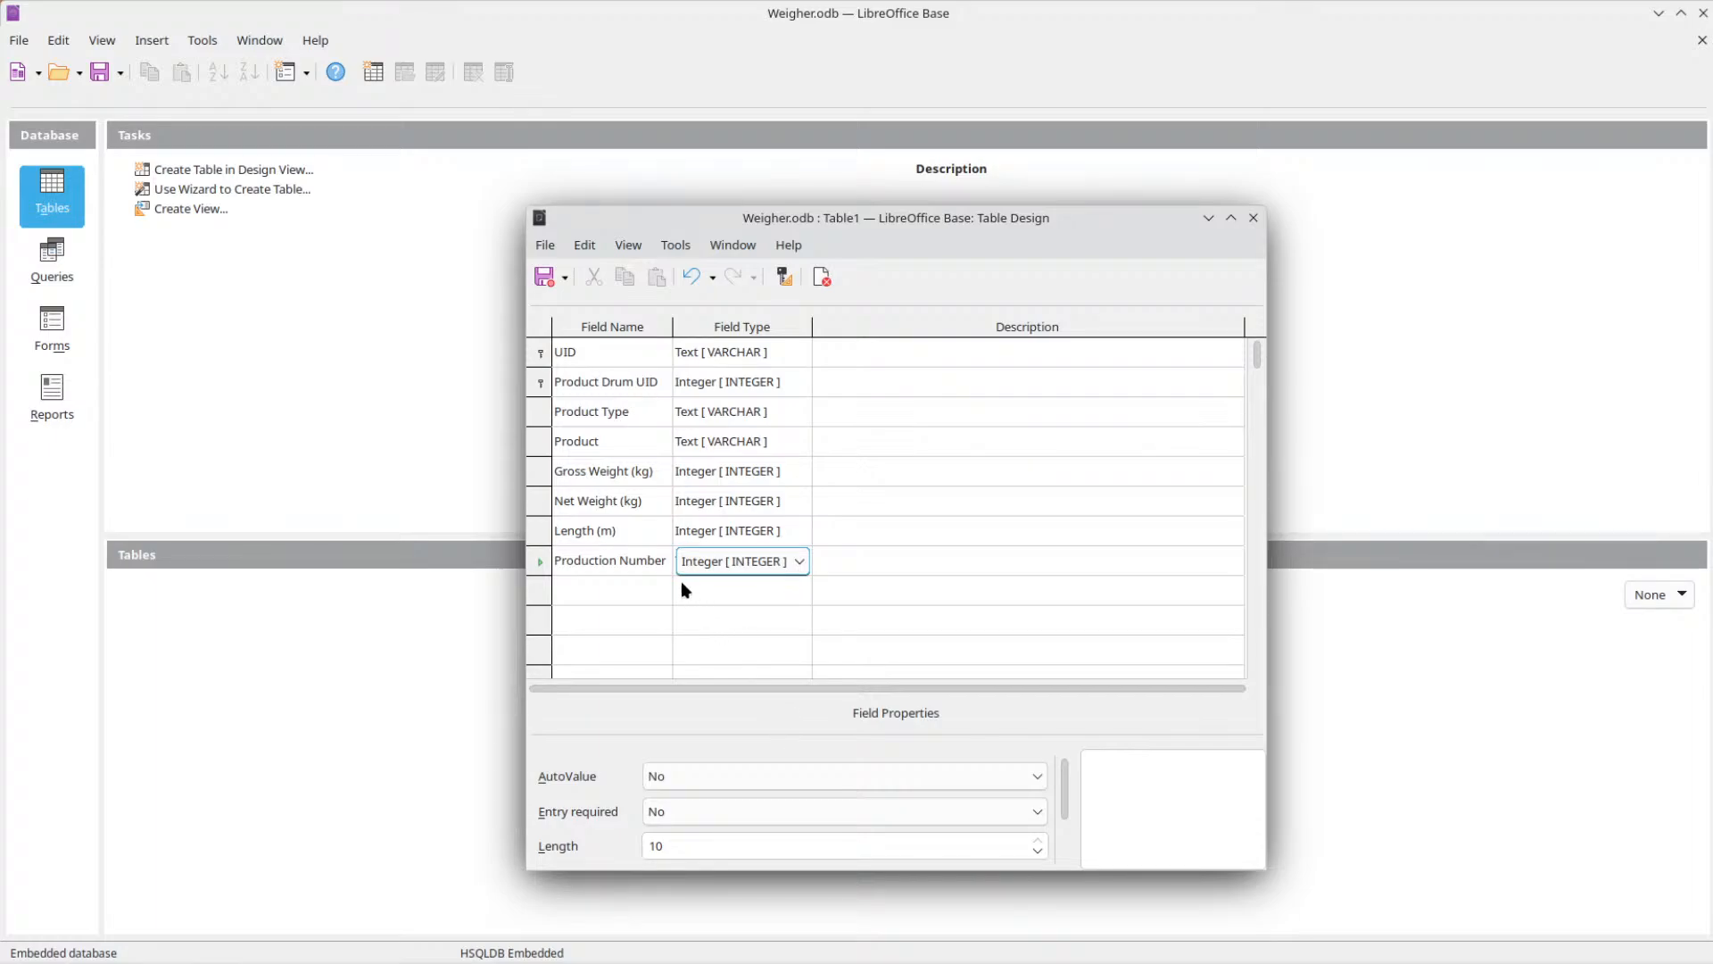
click(641, 408)
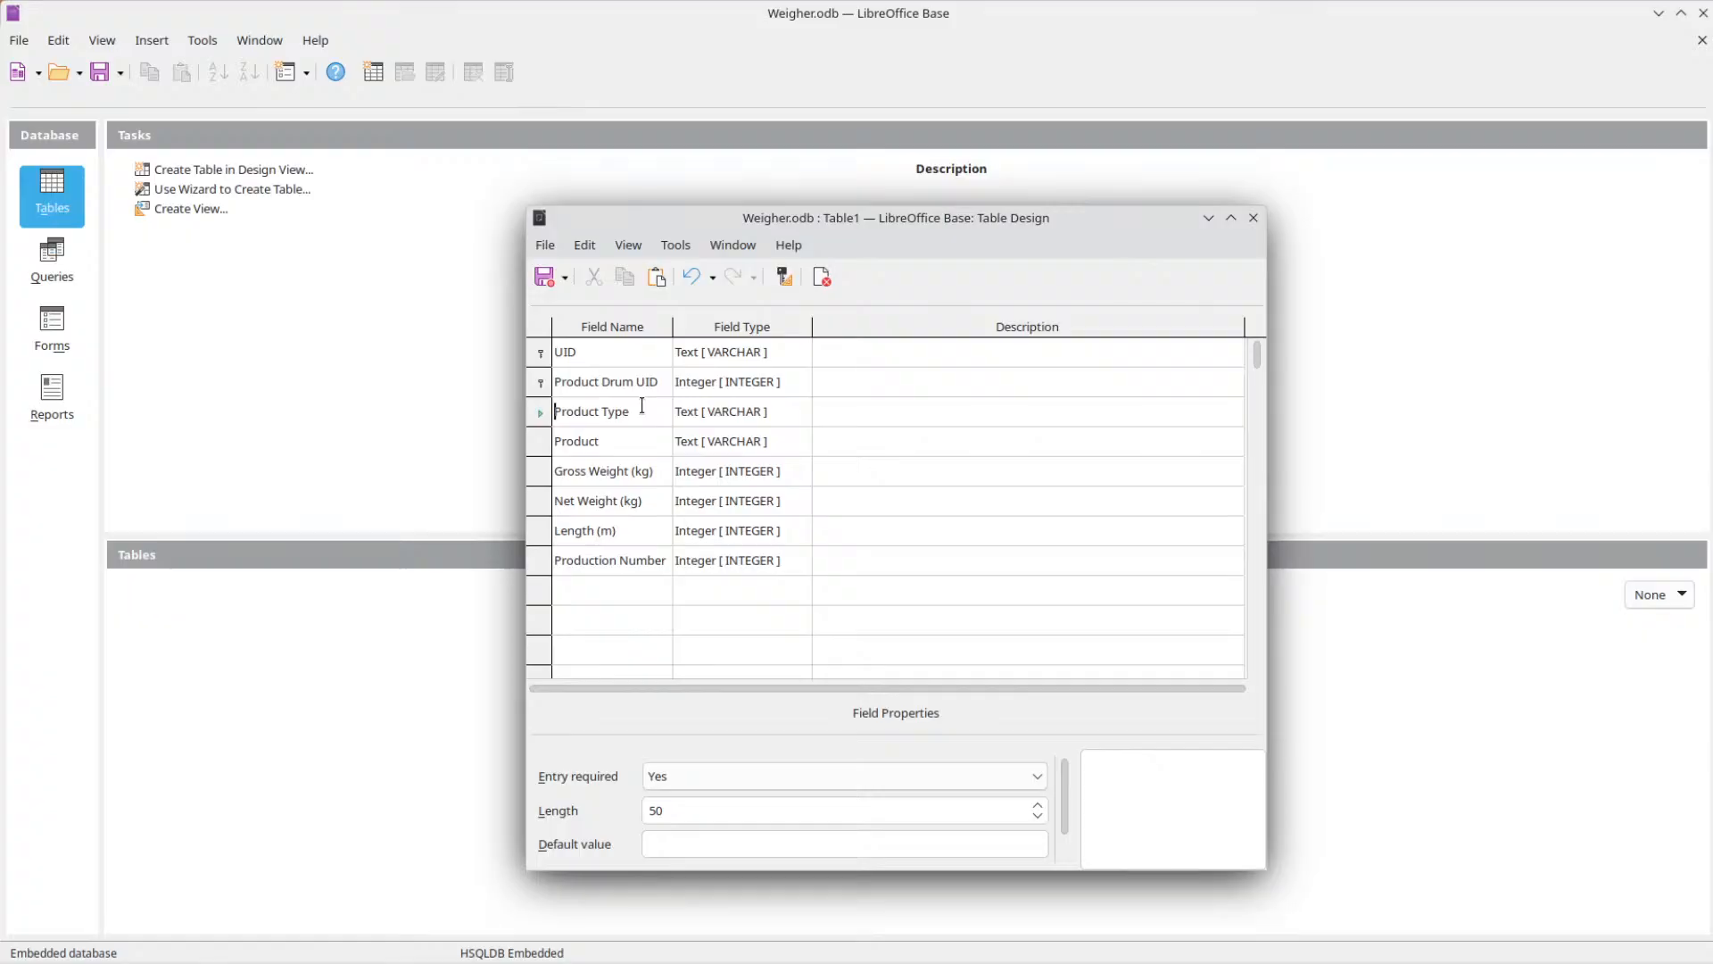
Add a field named Drum Type below Production Number, keeping the Text [ VARCHAR ] type.
click(618, 581)
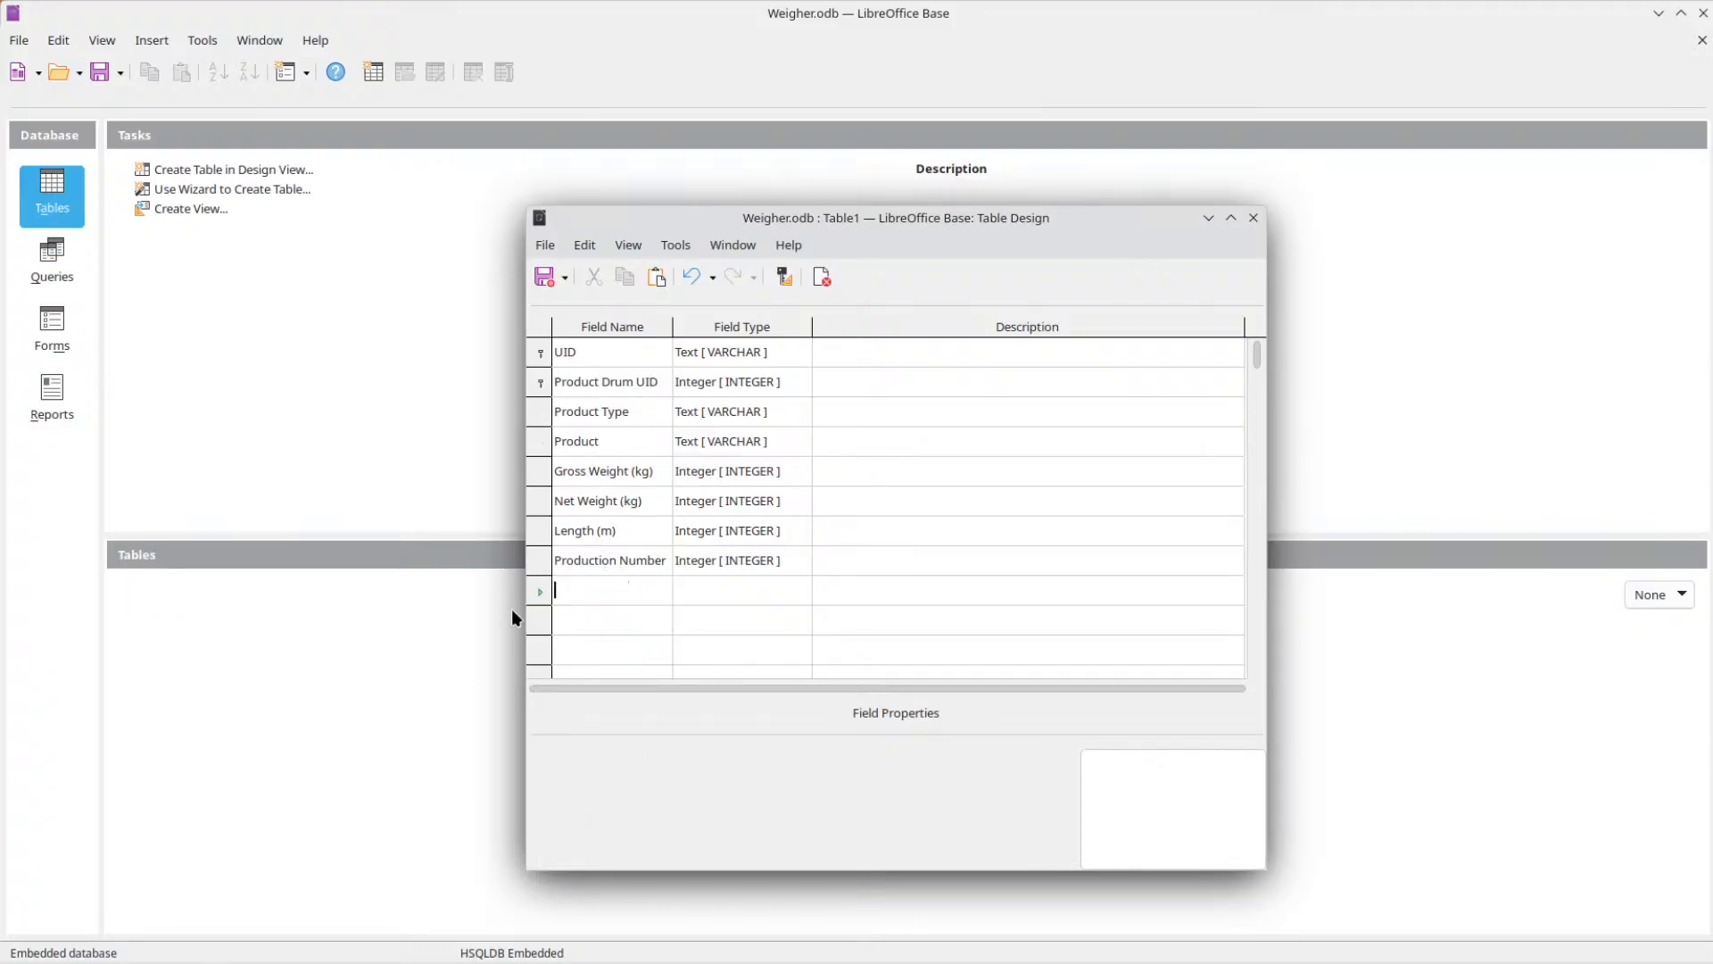
text(Drum Type)
key(Tab)
click(765, 585)
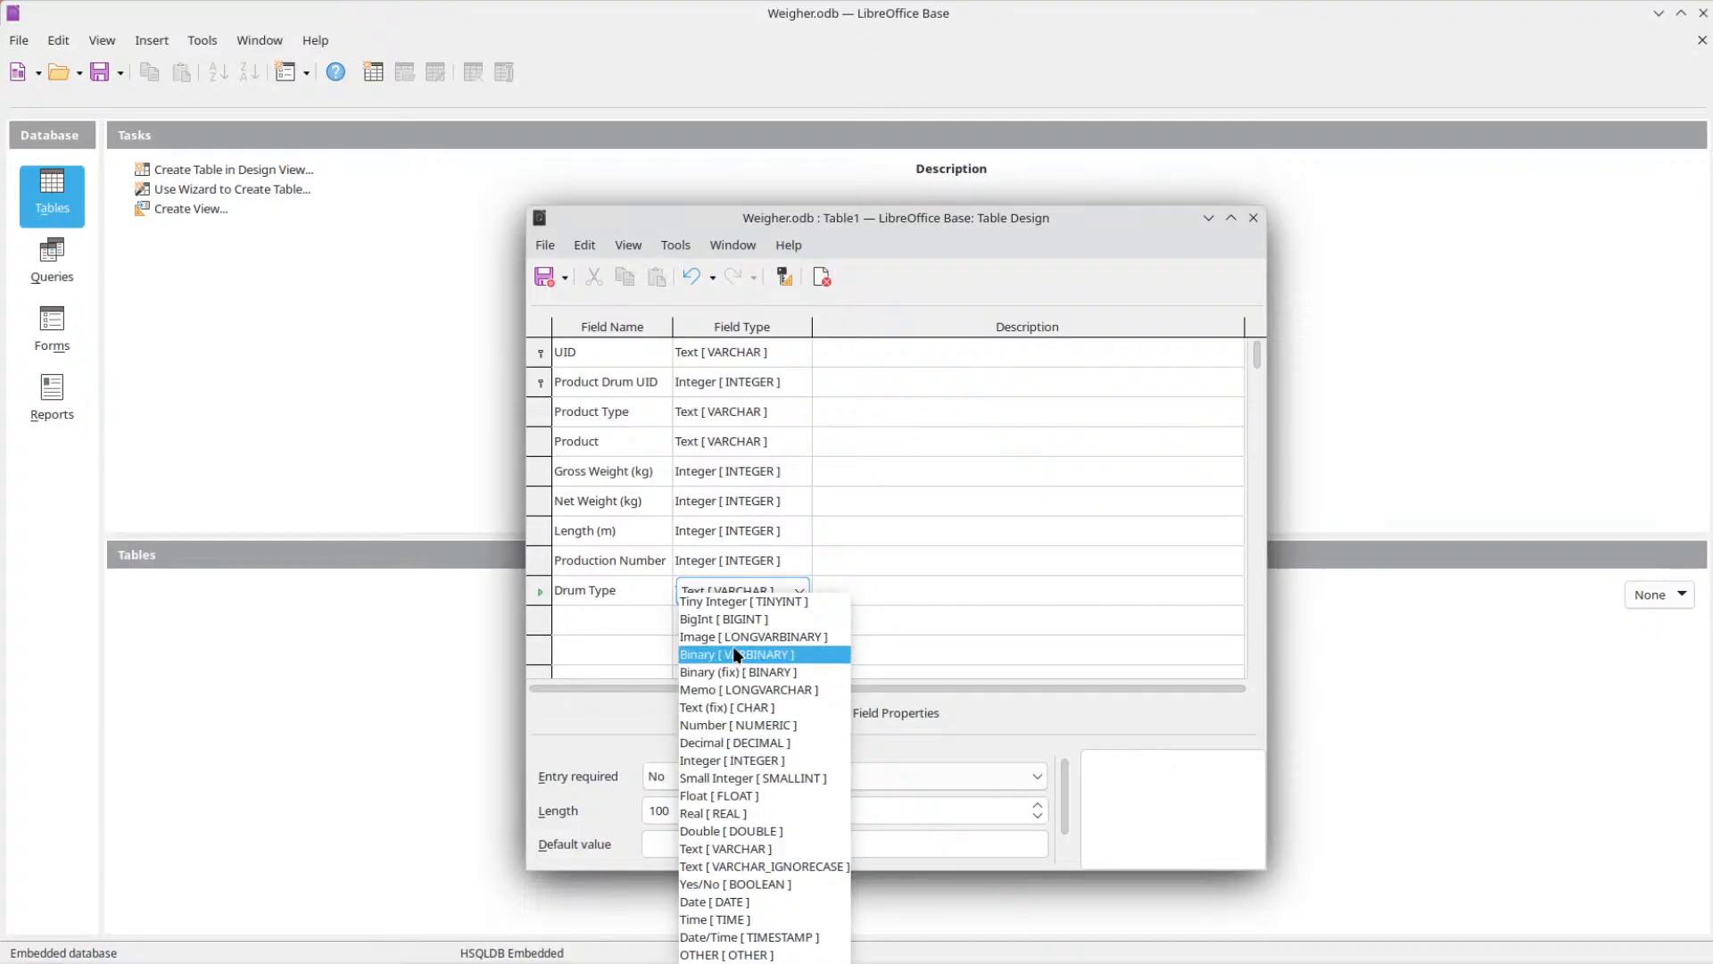
key(Escape)
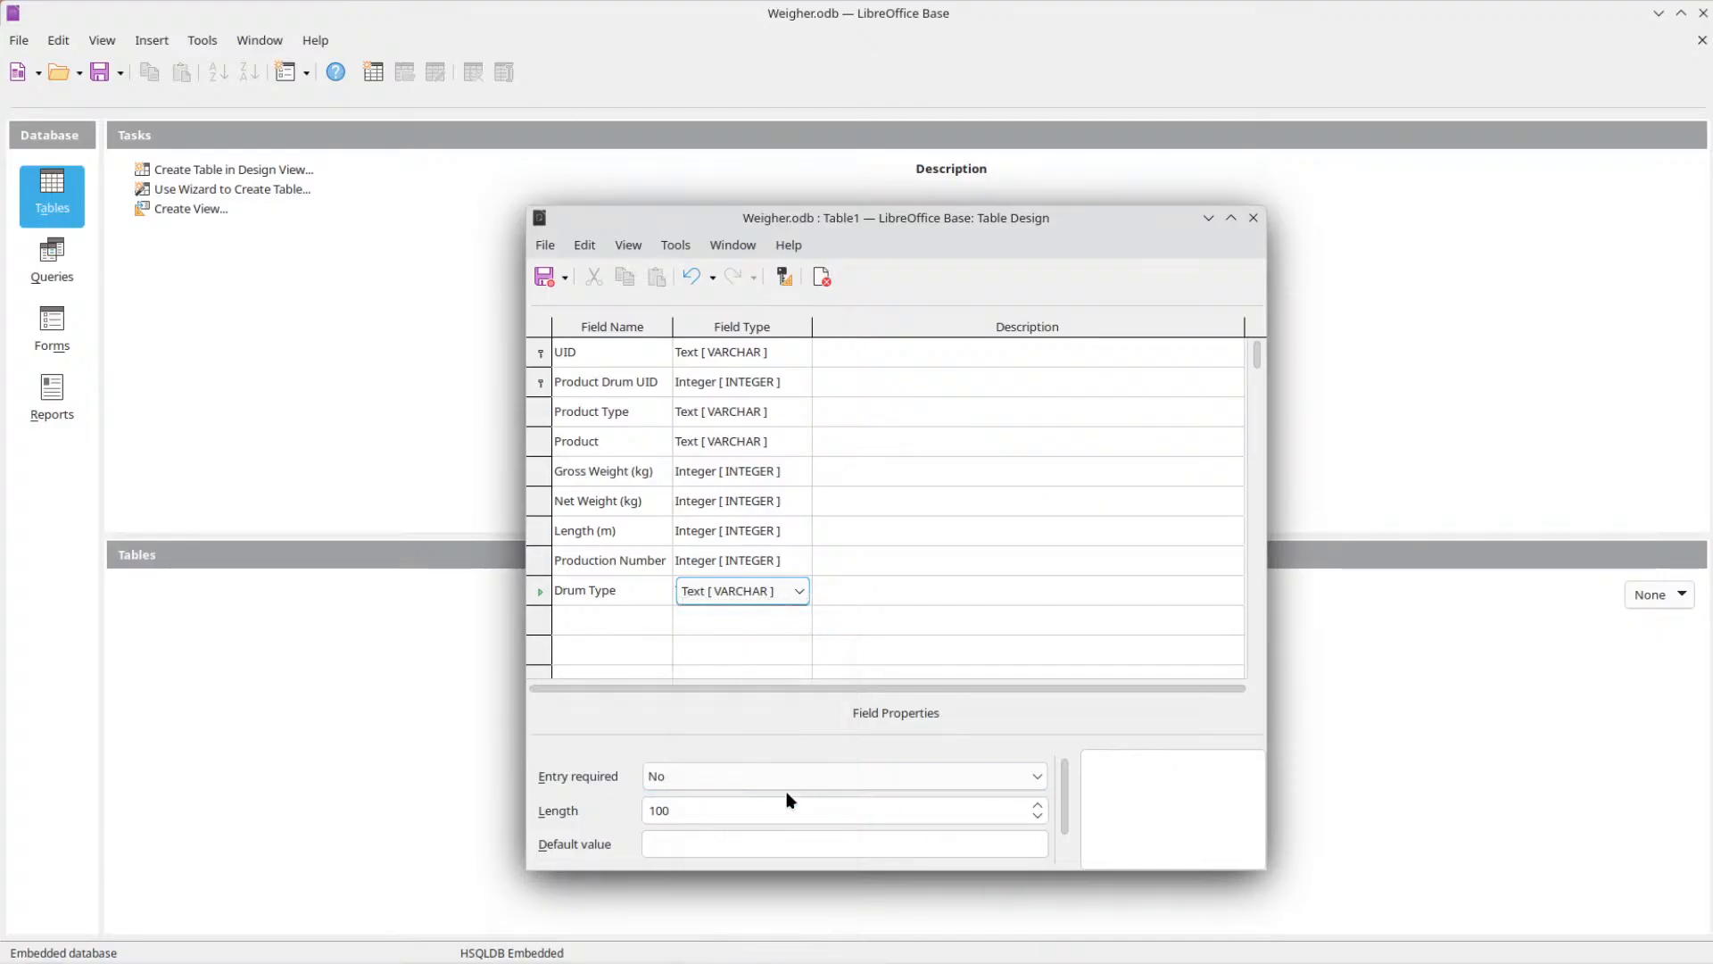
Set the Drum Type field's length to 8, leaving its entry optional.
click(703, 770)
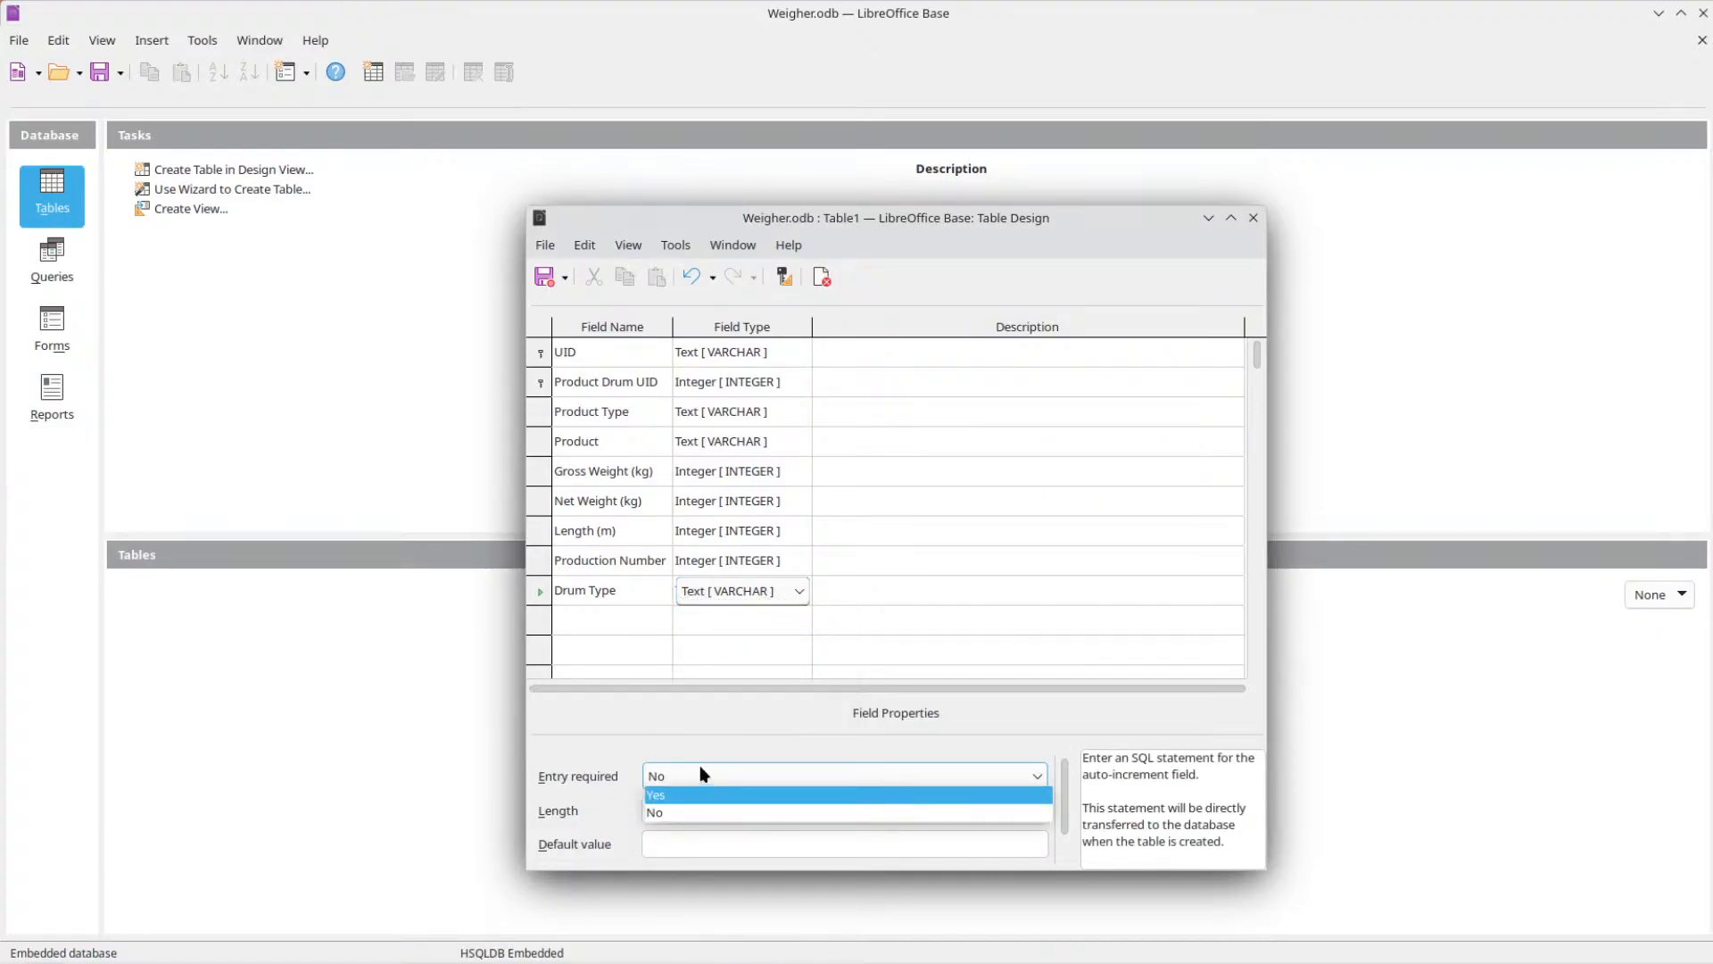
key(Escape)
key(Tab)
text(8)
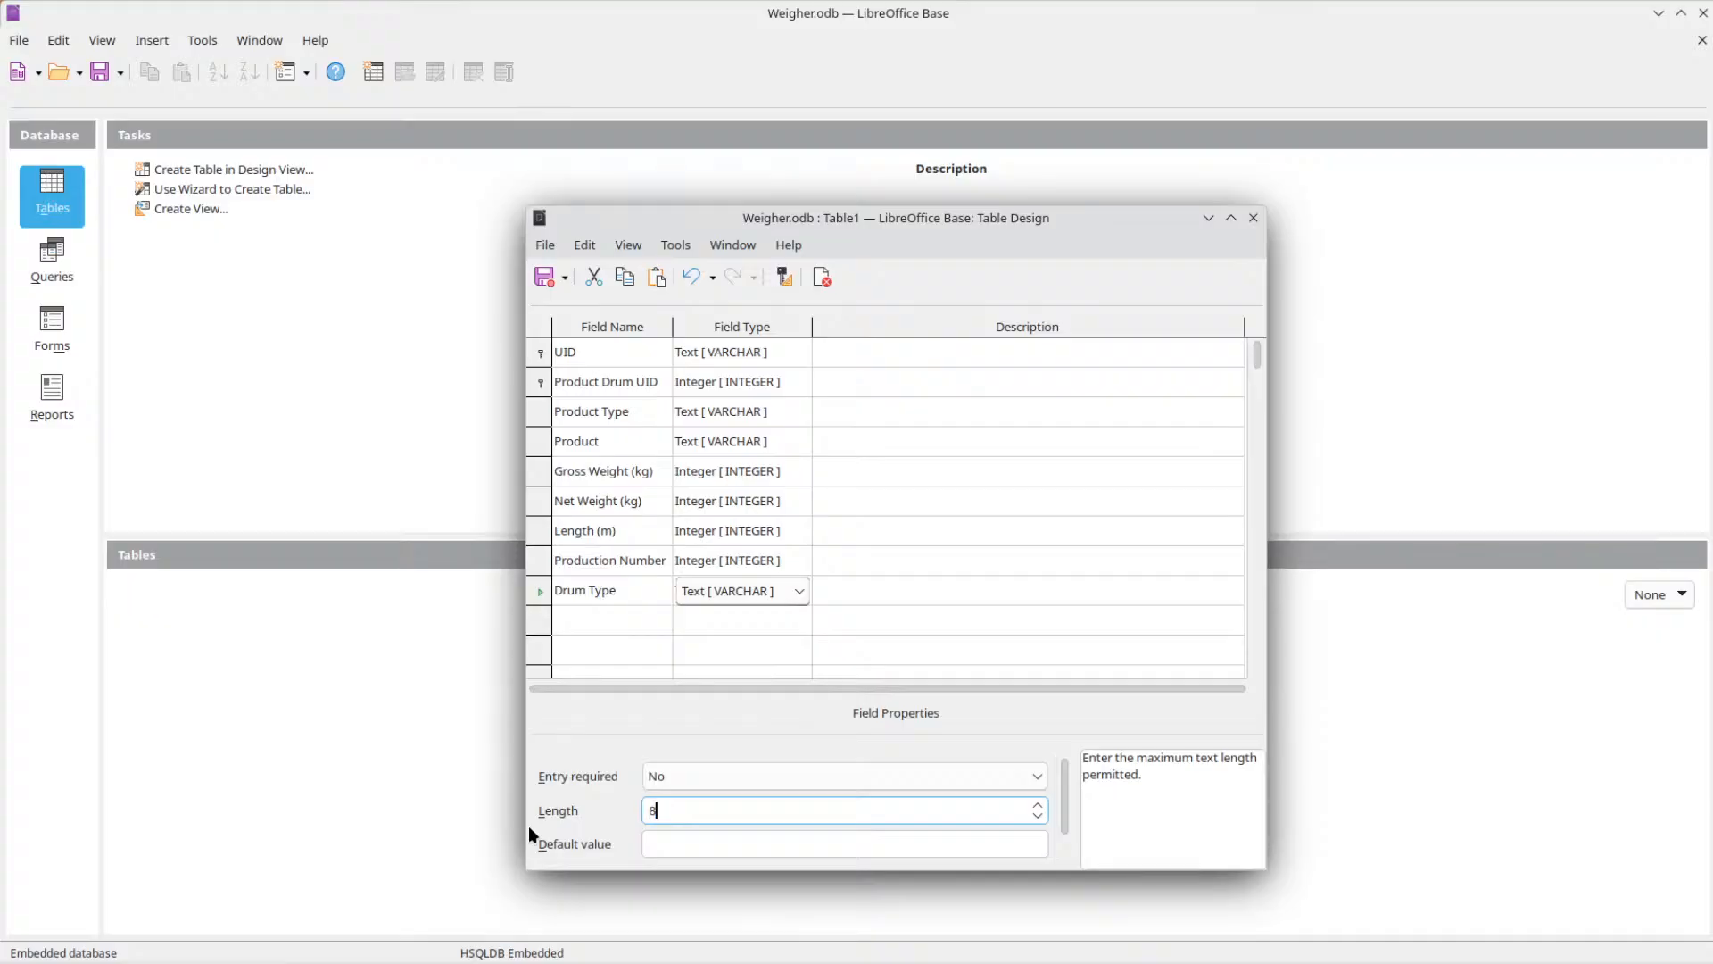
click(761, 562)
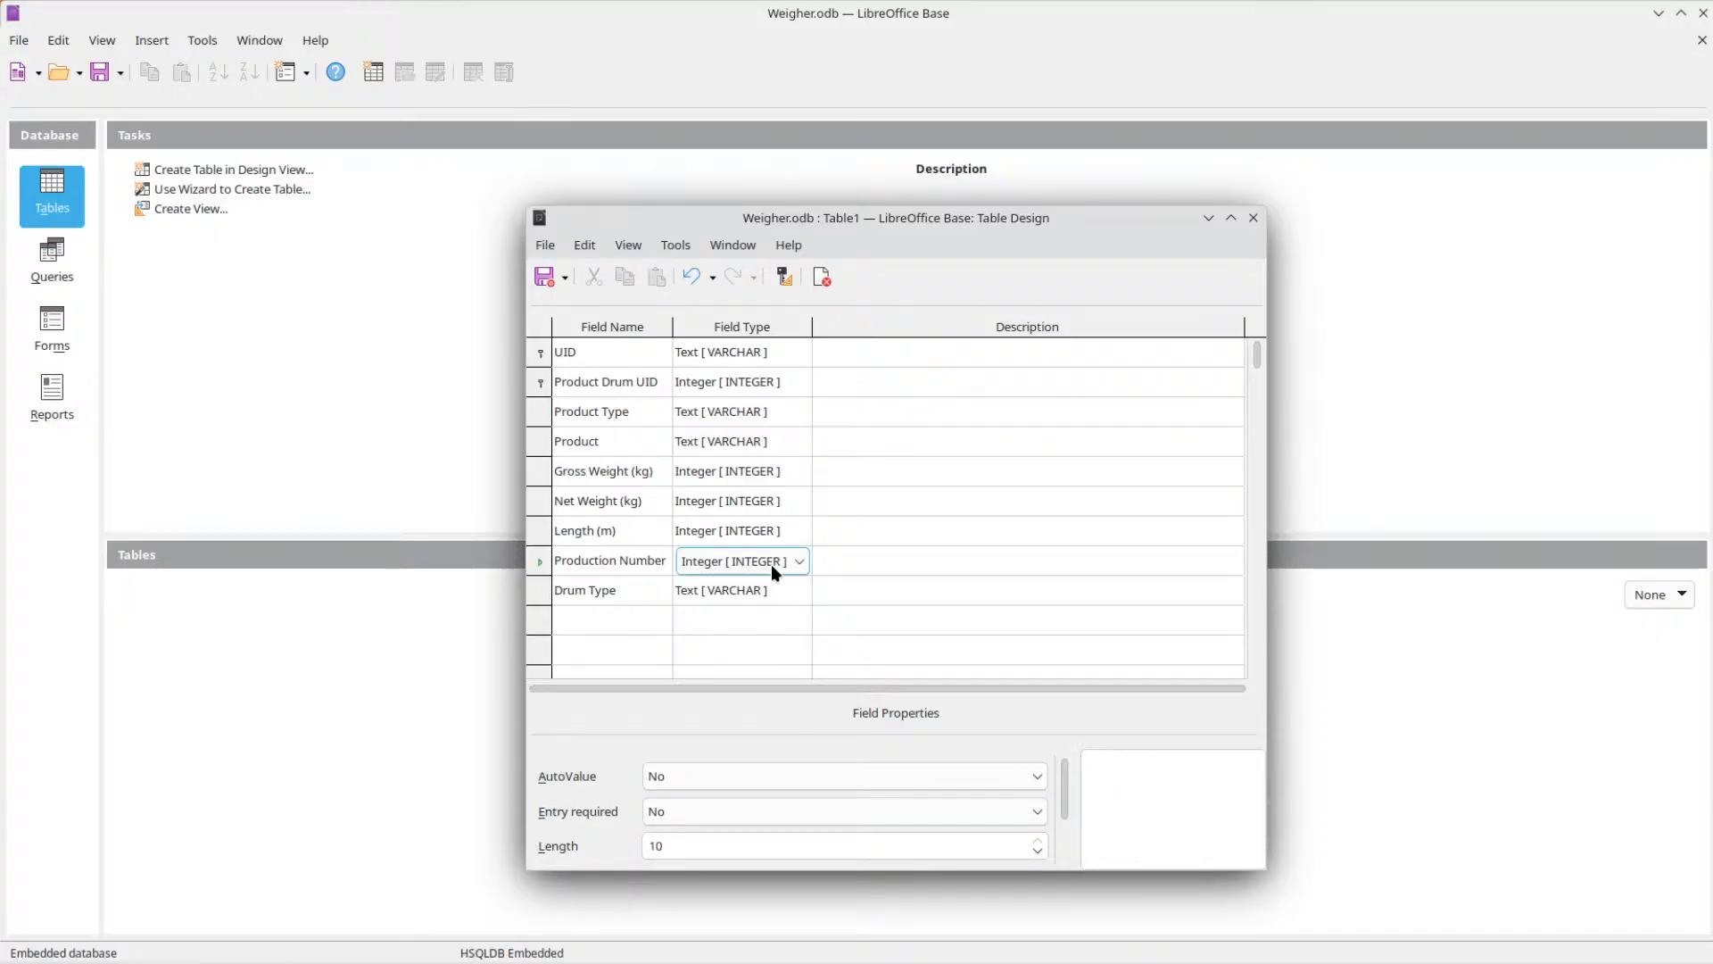
click(725, 528)
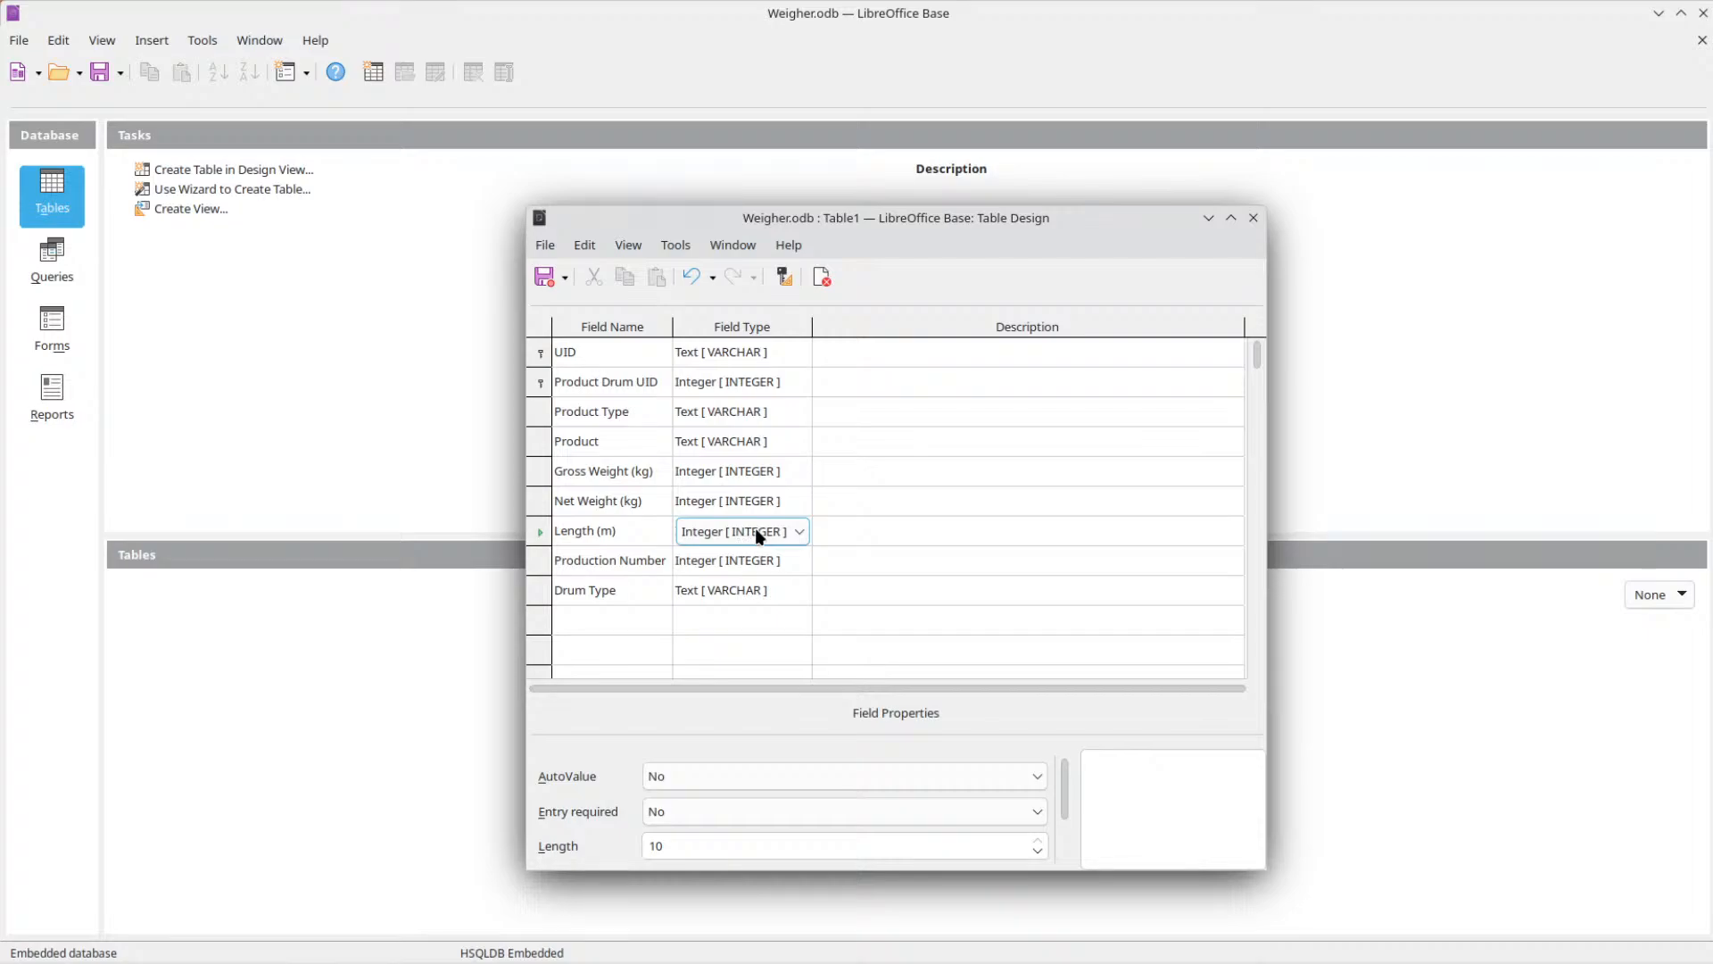
click(742, 496)
click(738, 482)
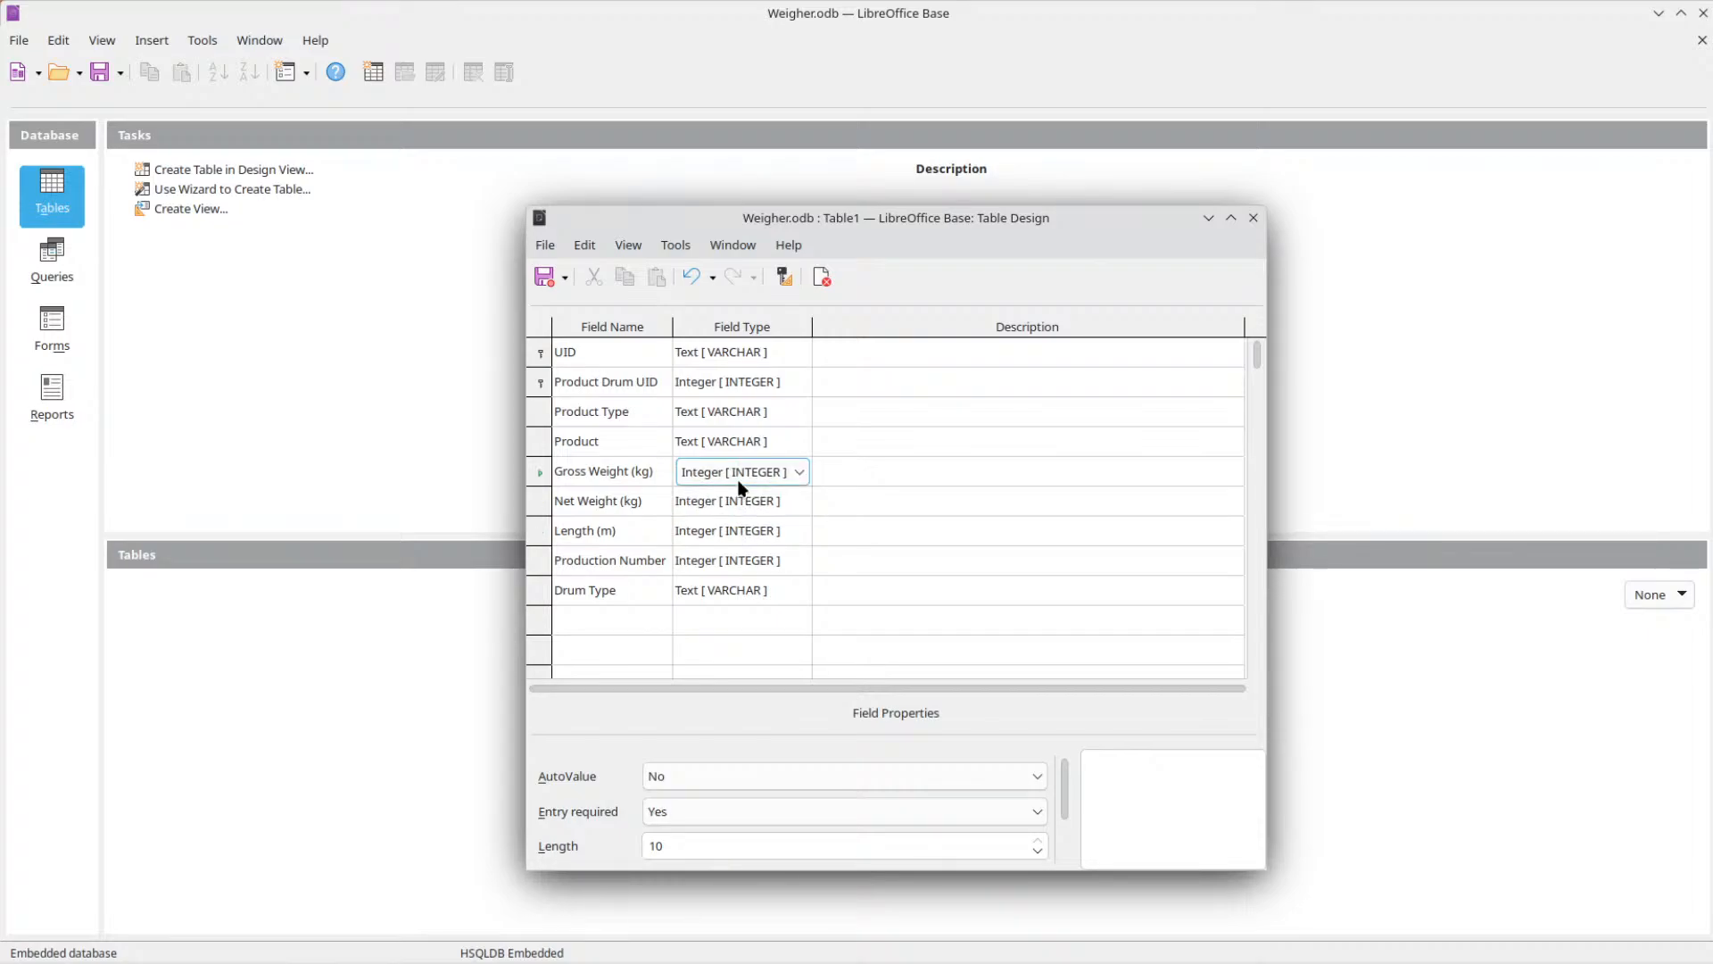
Add a text field named Comment below Drum Type and set its length to 200.
click(618, 613)
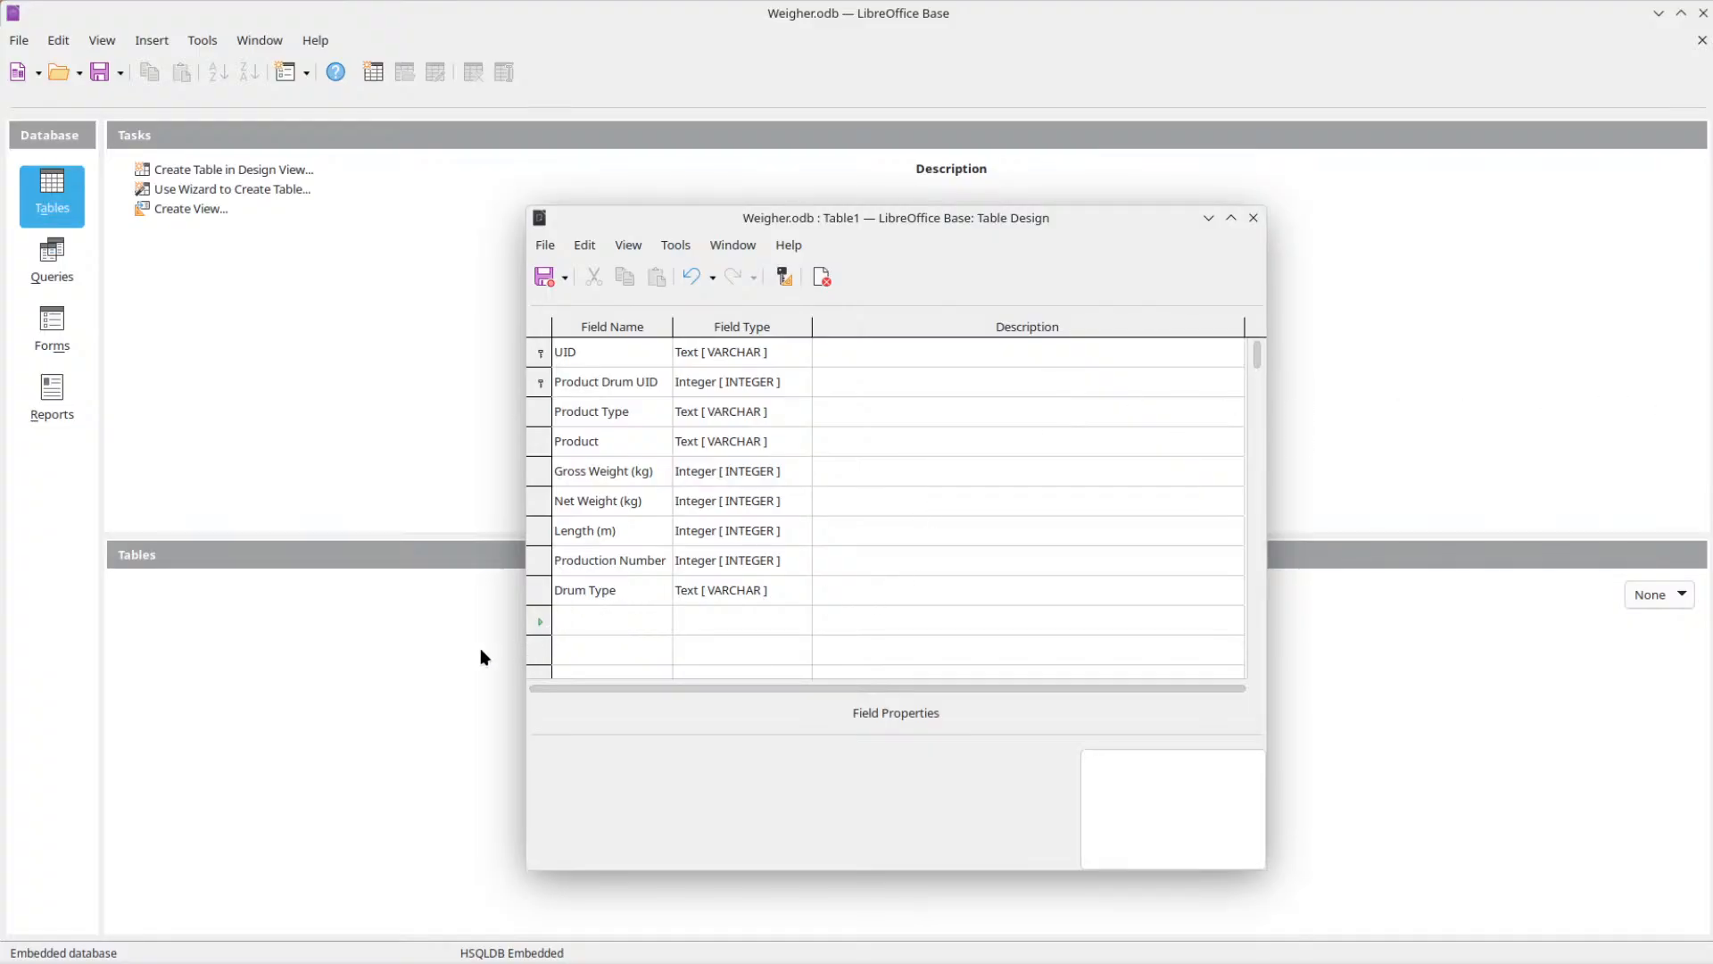
click(643, 620)
text(Comment)
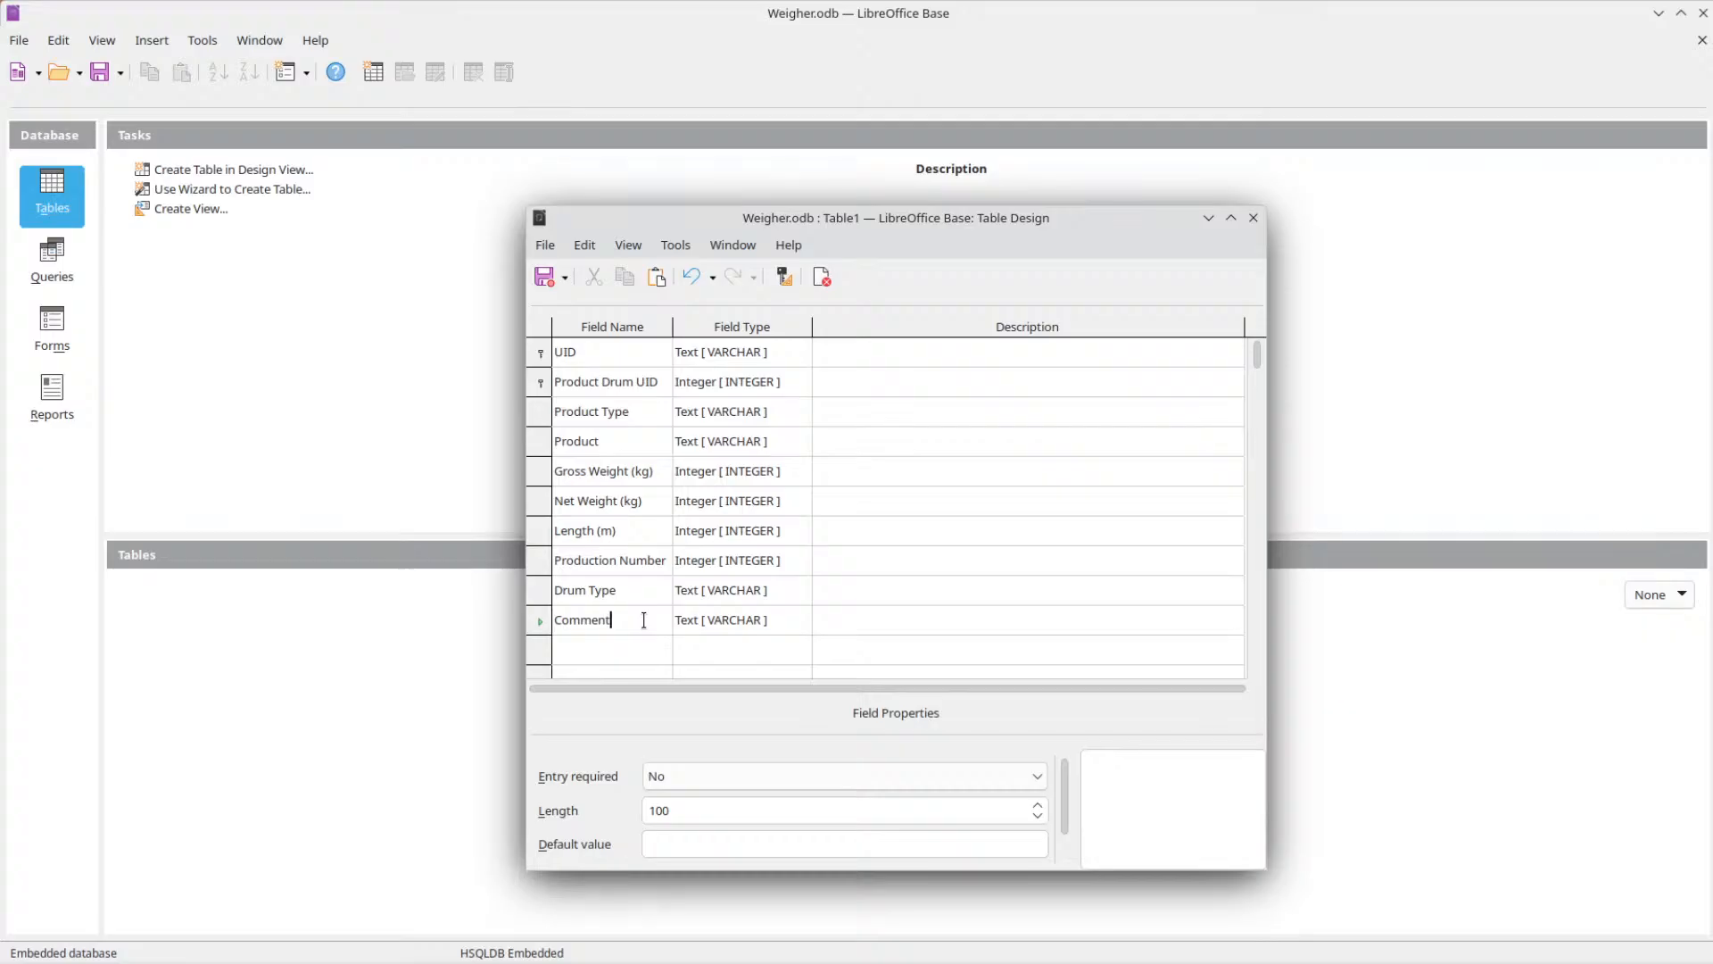
click(656, 814)
text(200)
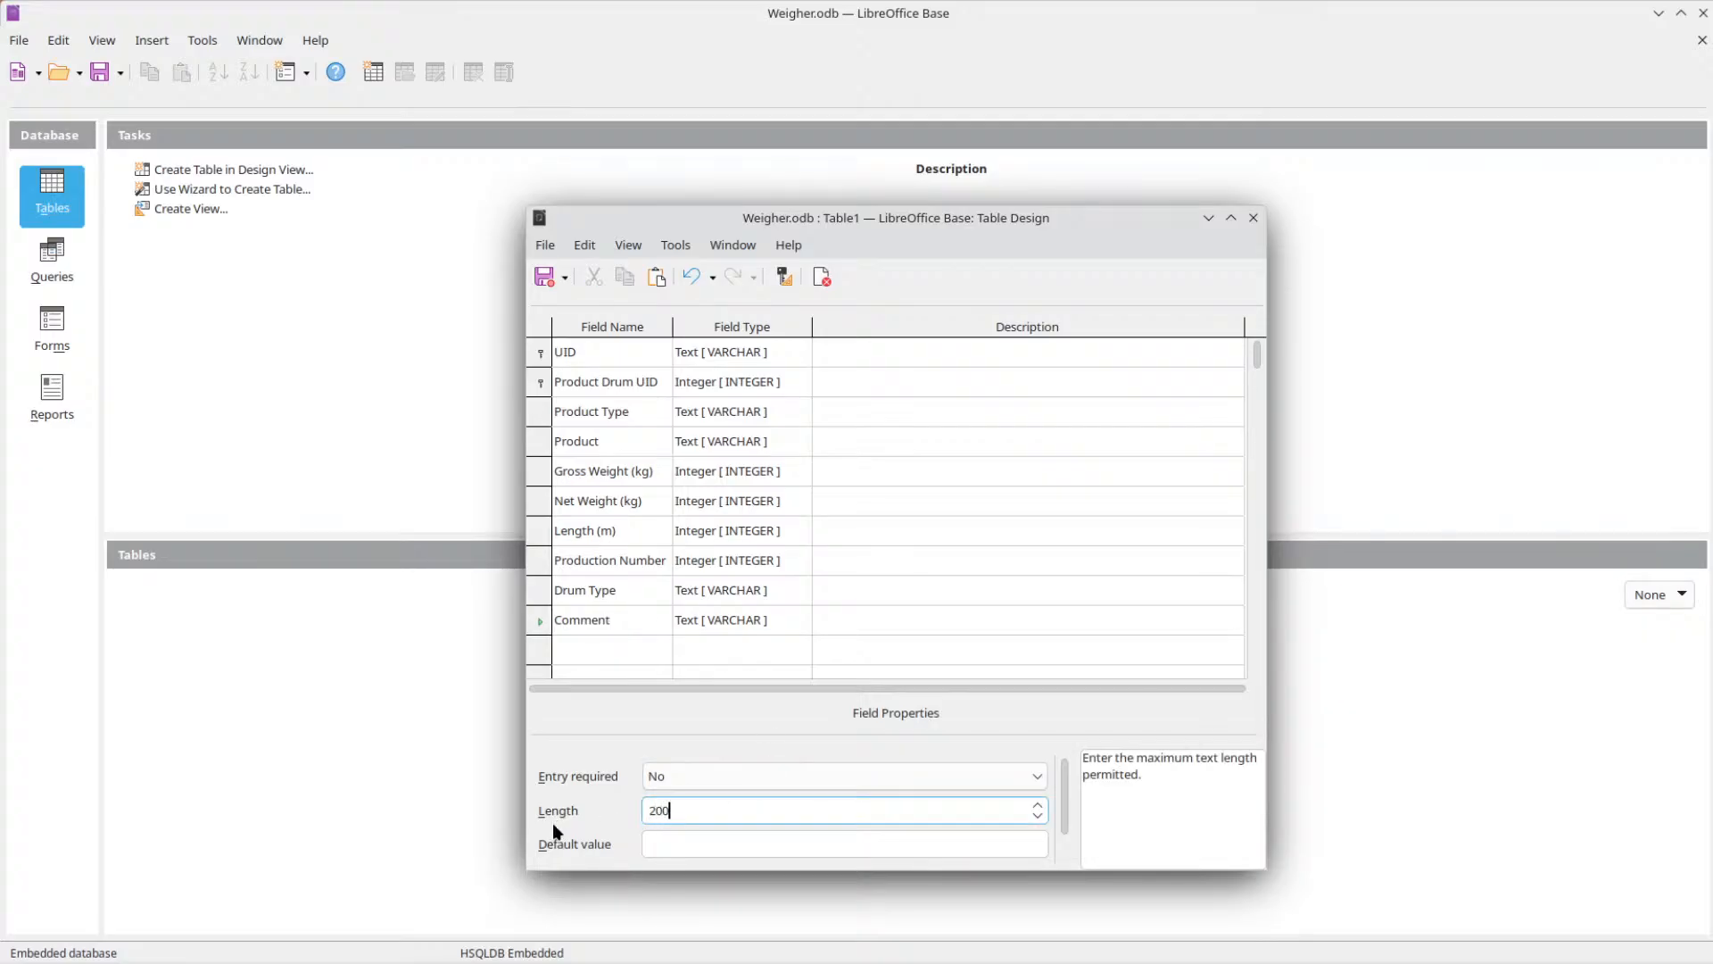
click(613, 649)
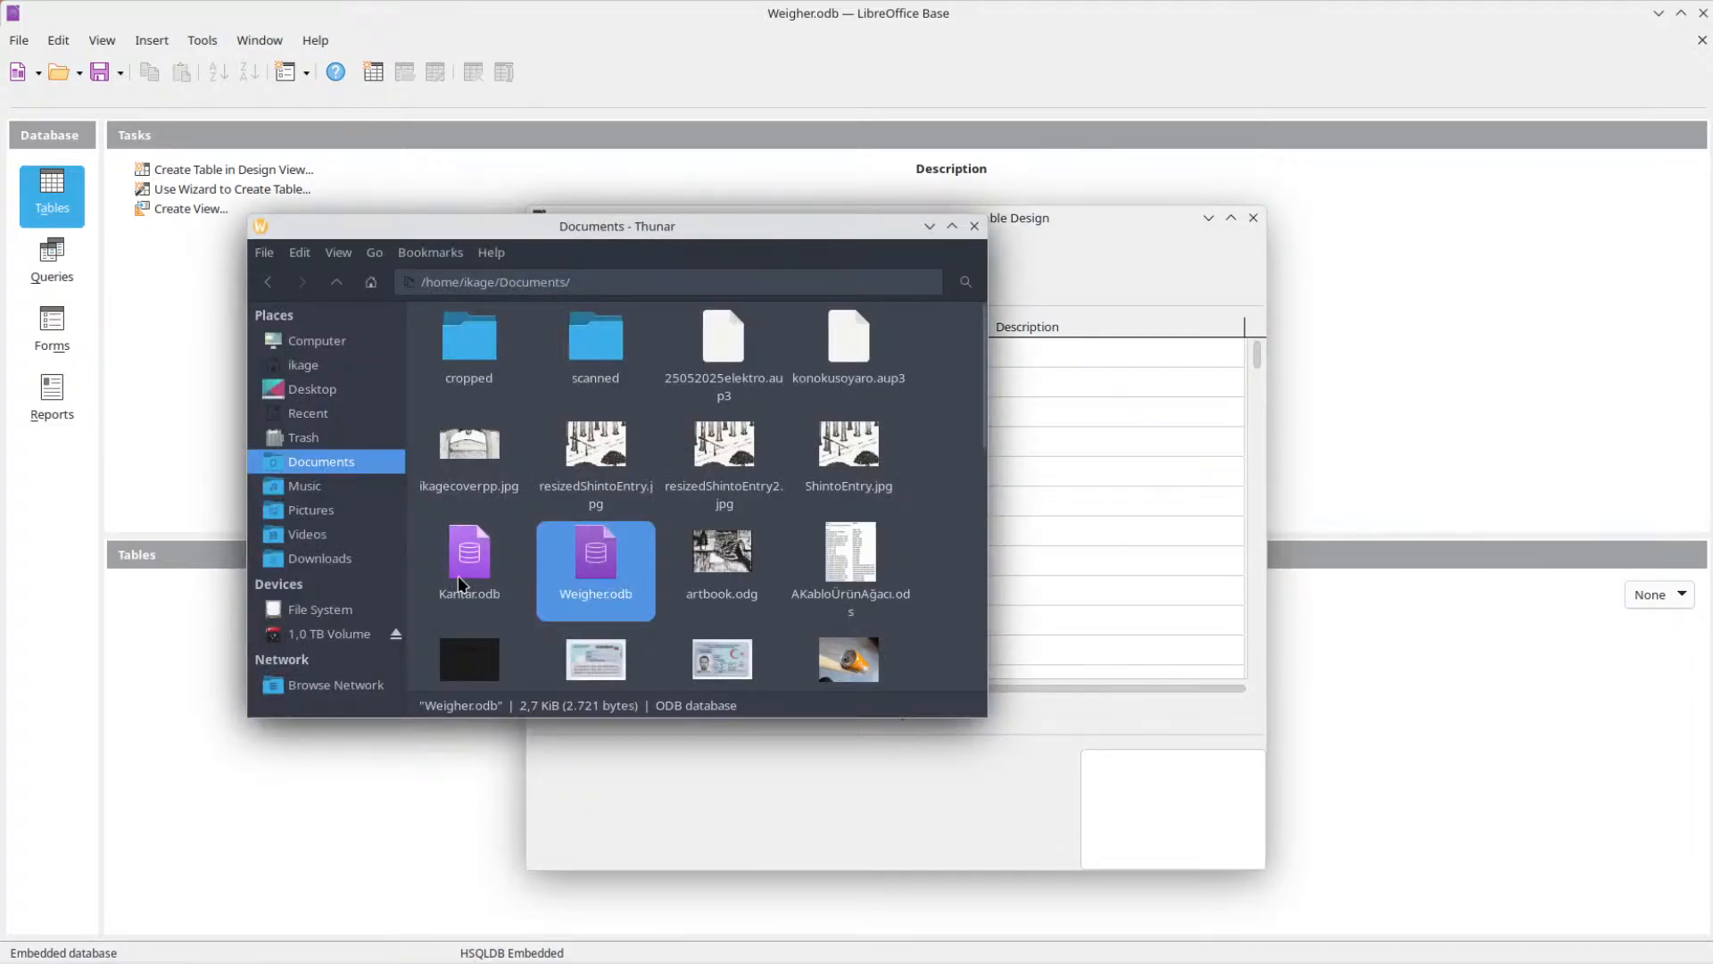
Open Kantar.odb from the Documents folder, examine all columns of its AnaT table, and return to the Weigher.odb table design.
double_click(458, 574)
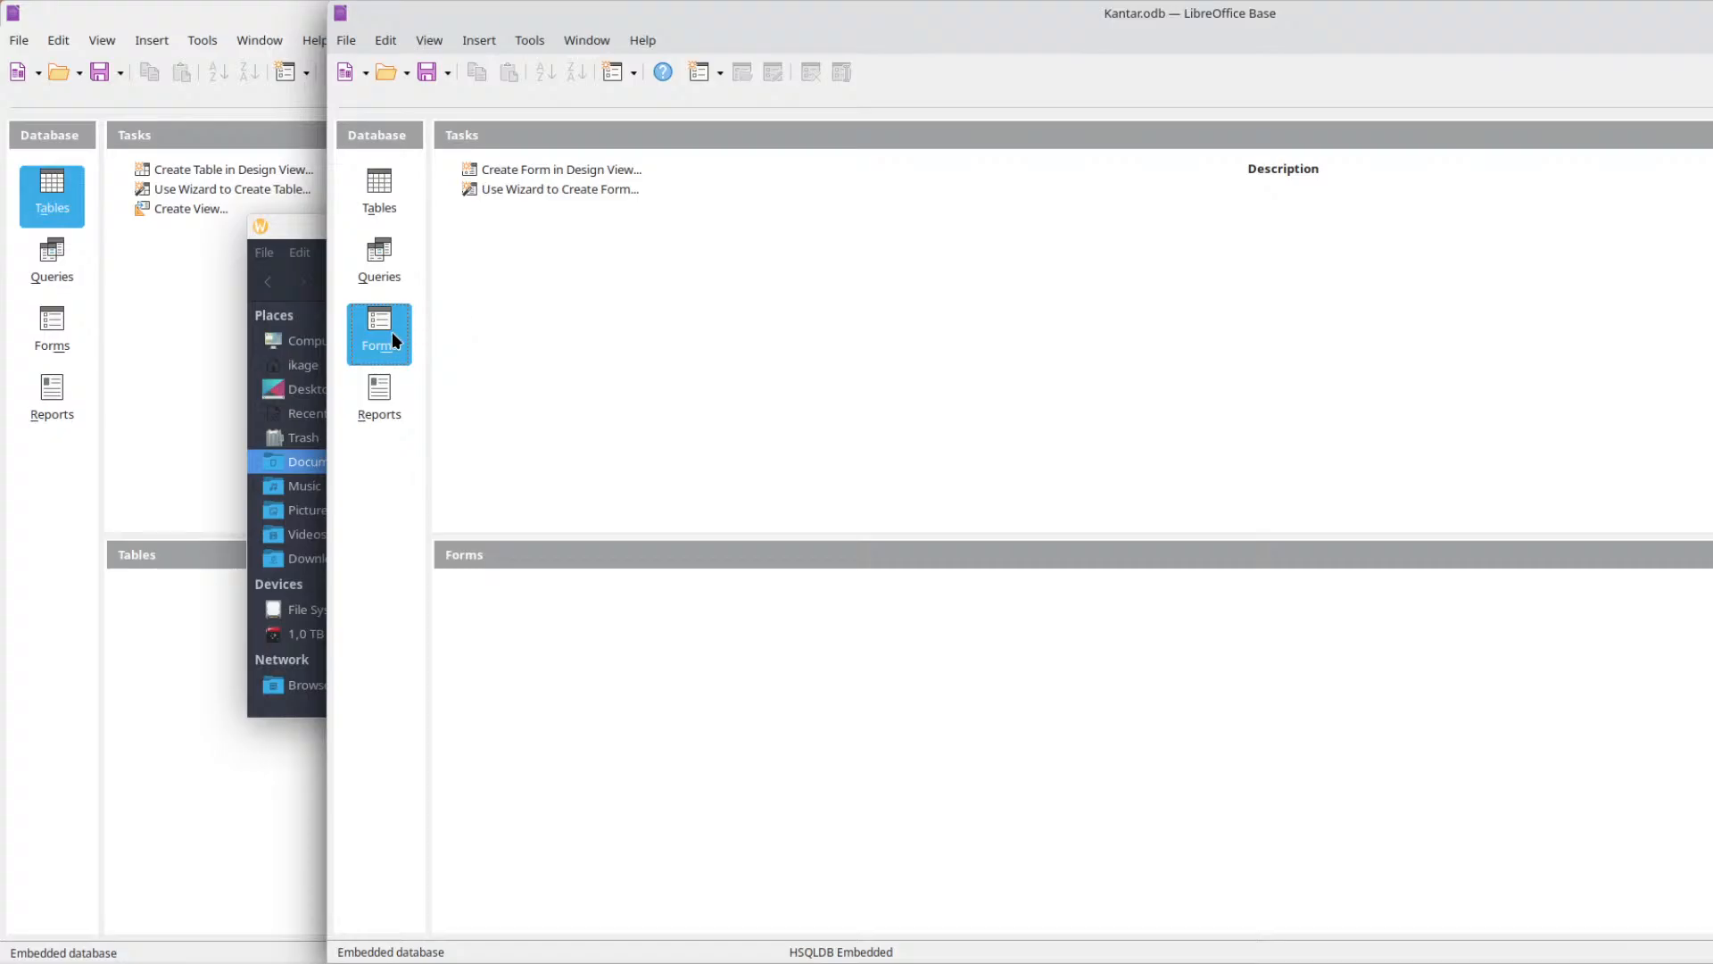
click(389, 211)
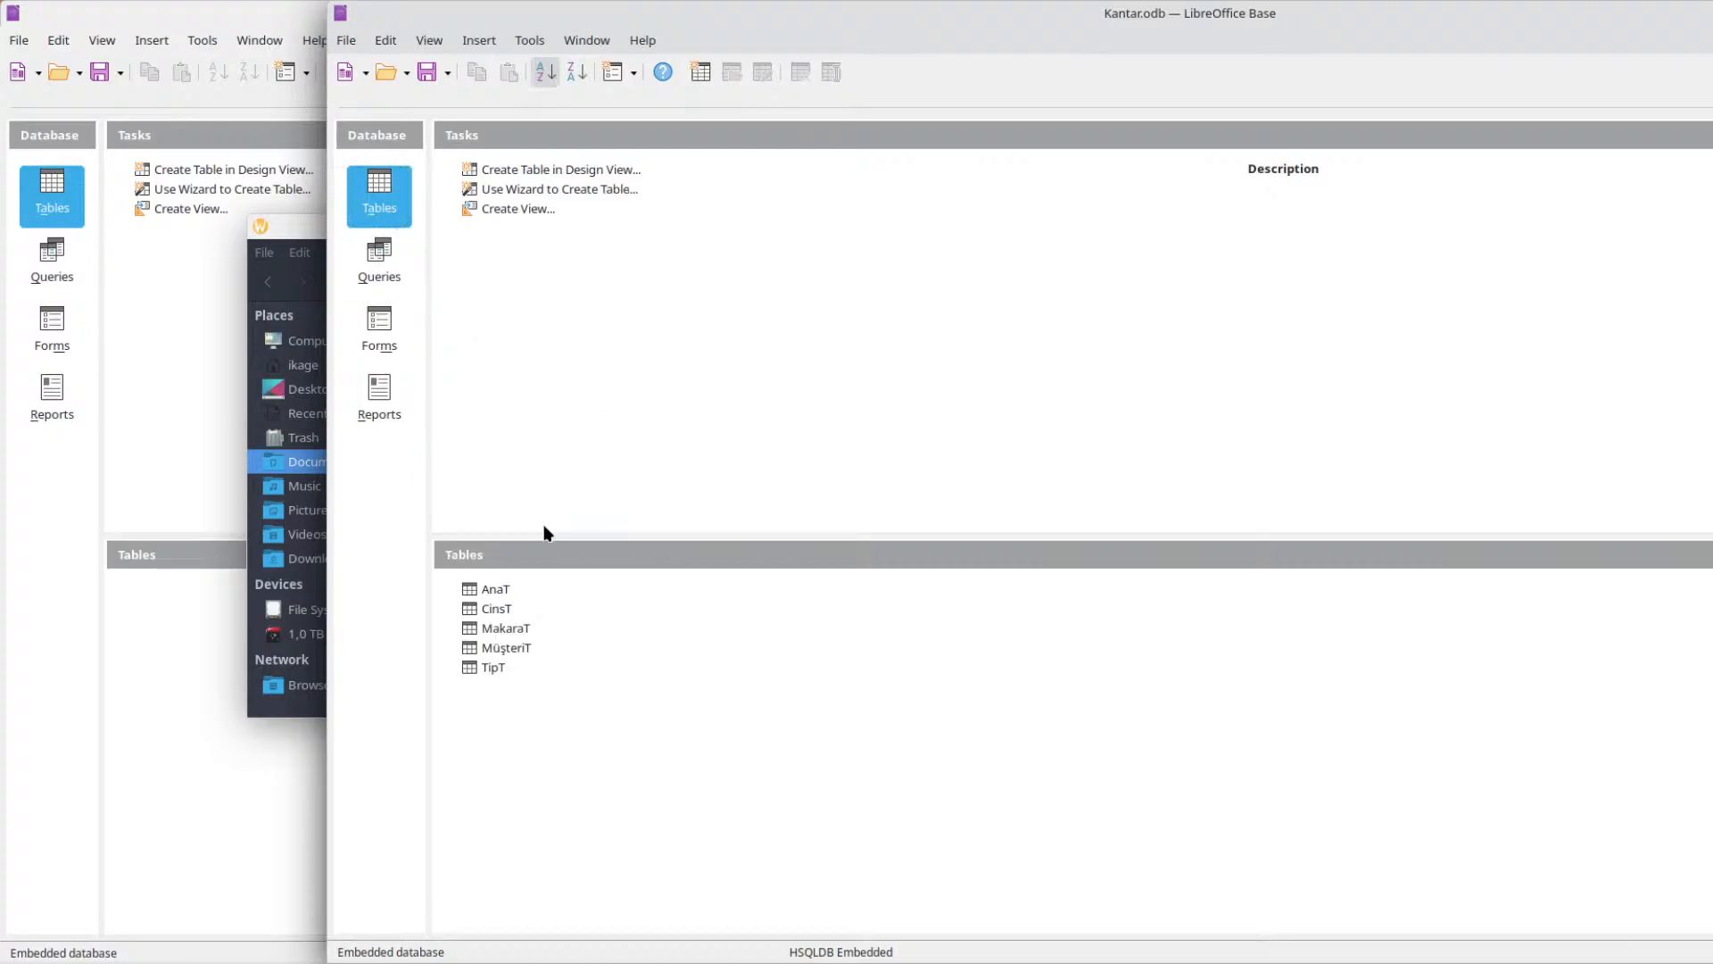
double_click(516, 589)
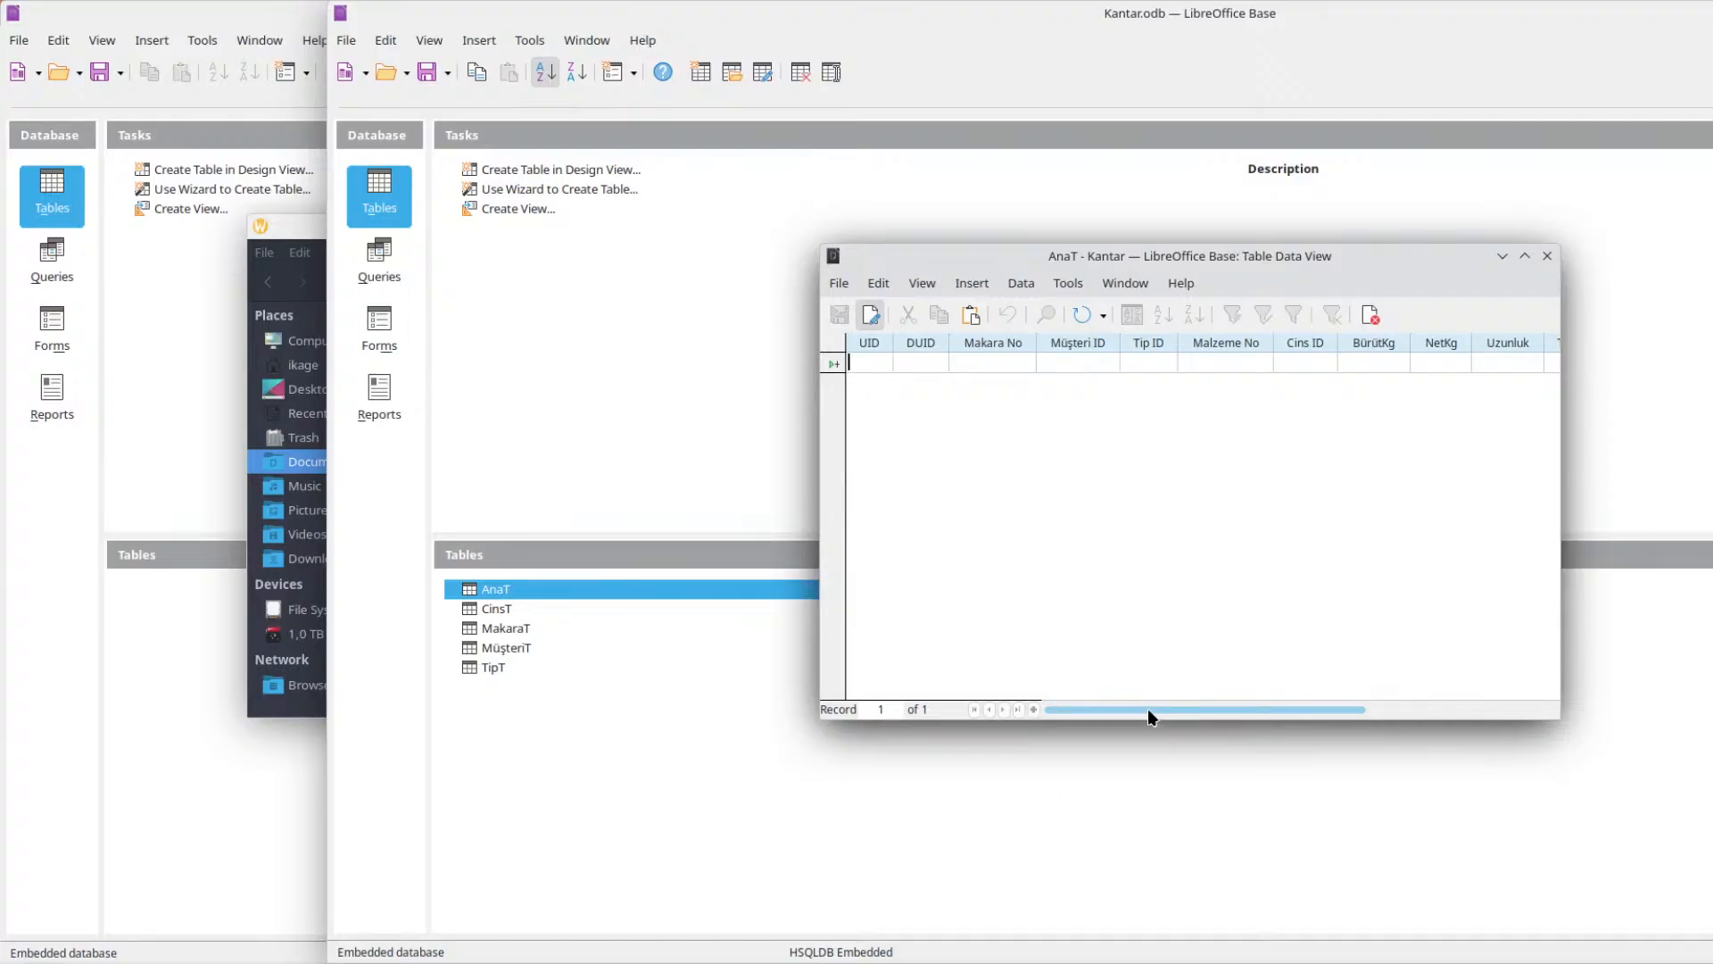
drag(1178, 711, 1246, 697)
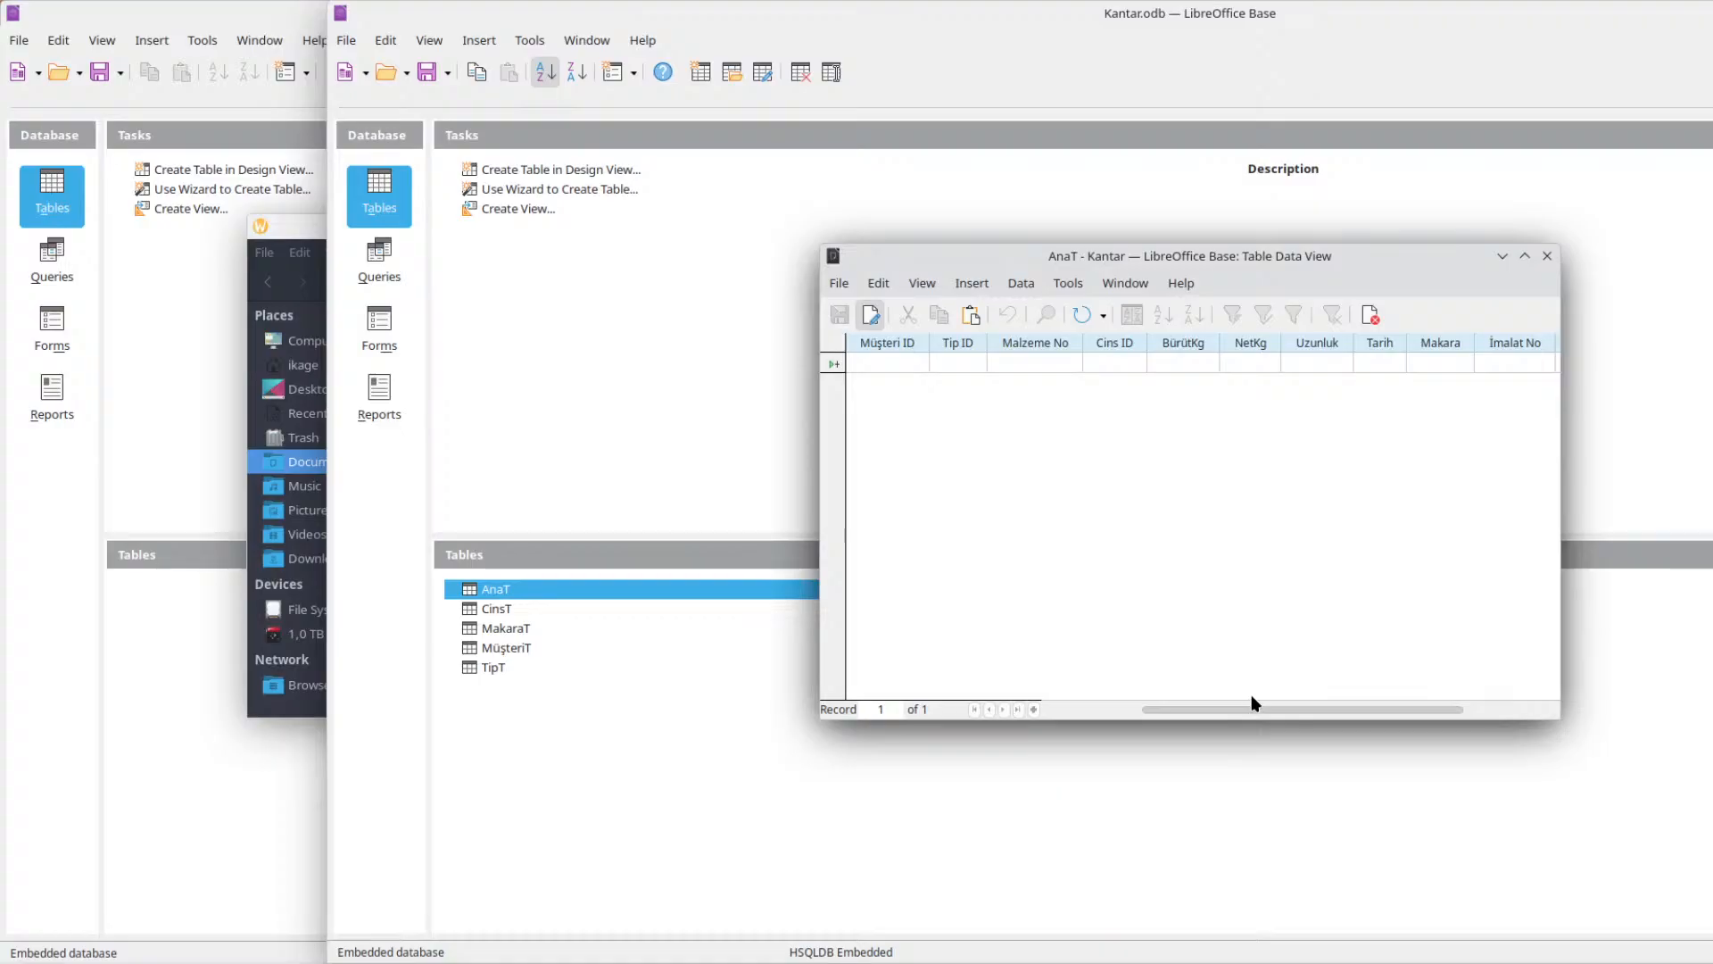
drag(1251, 696, 1380, 694)
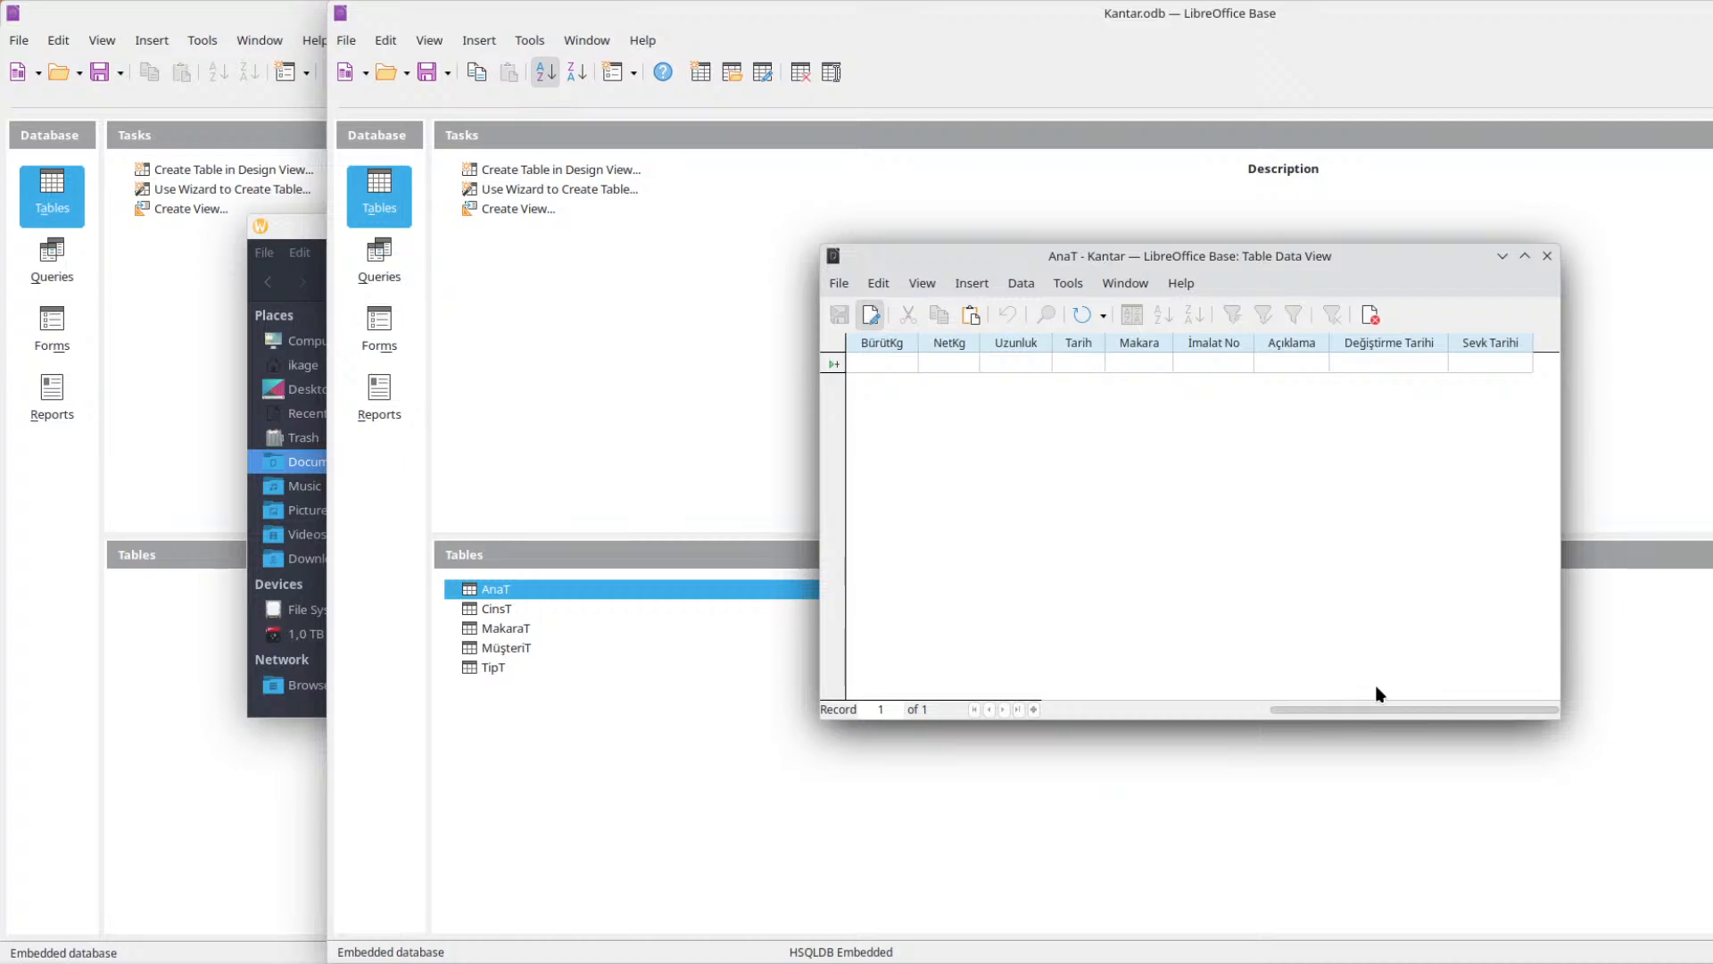
drag(1379, 694, 986, 676)
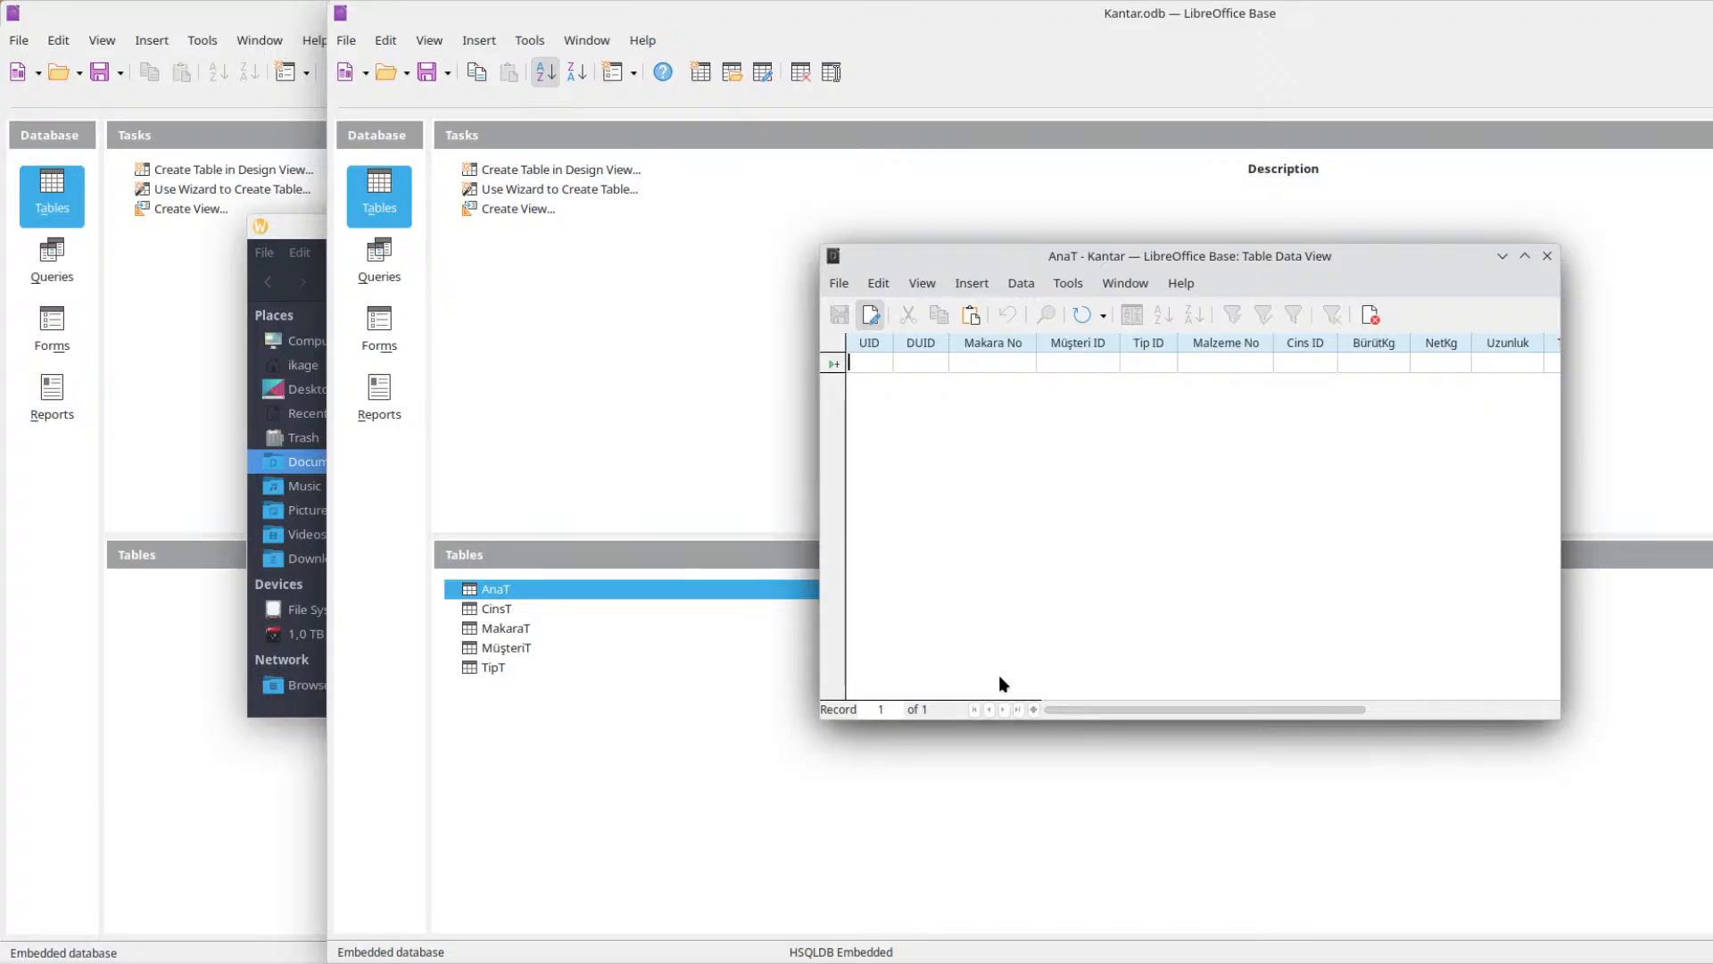
click(1548, 257)
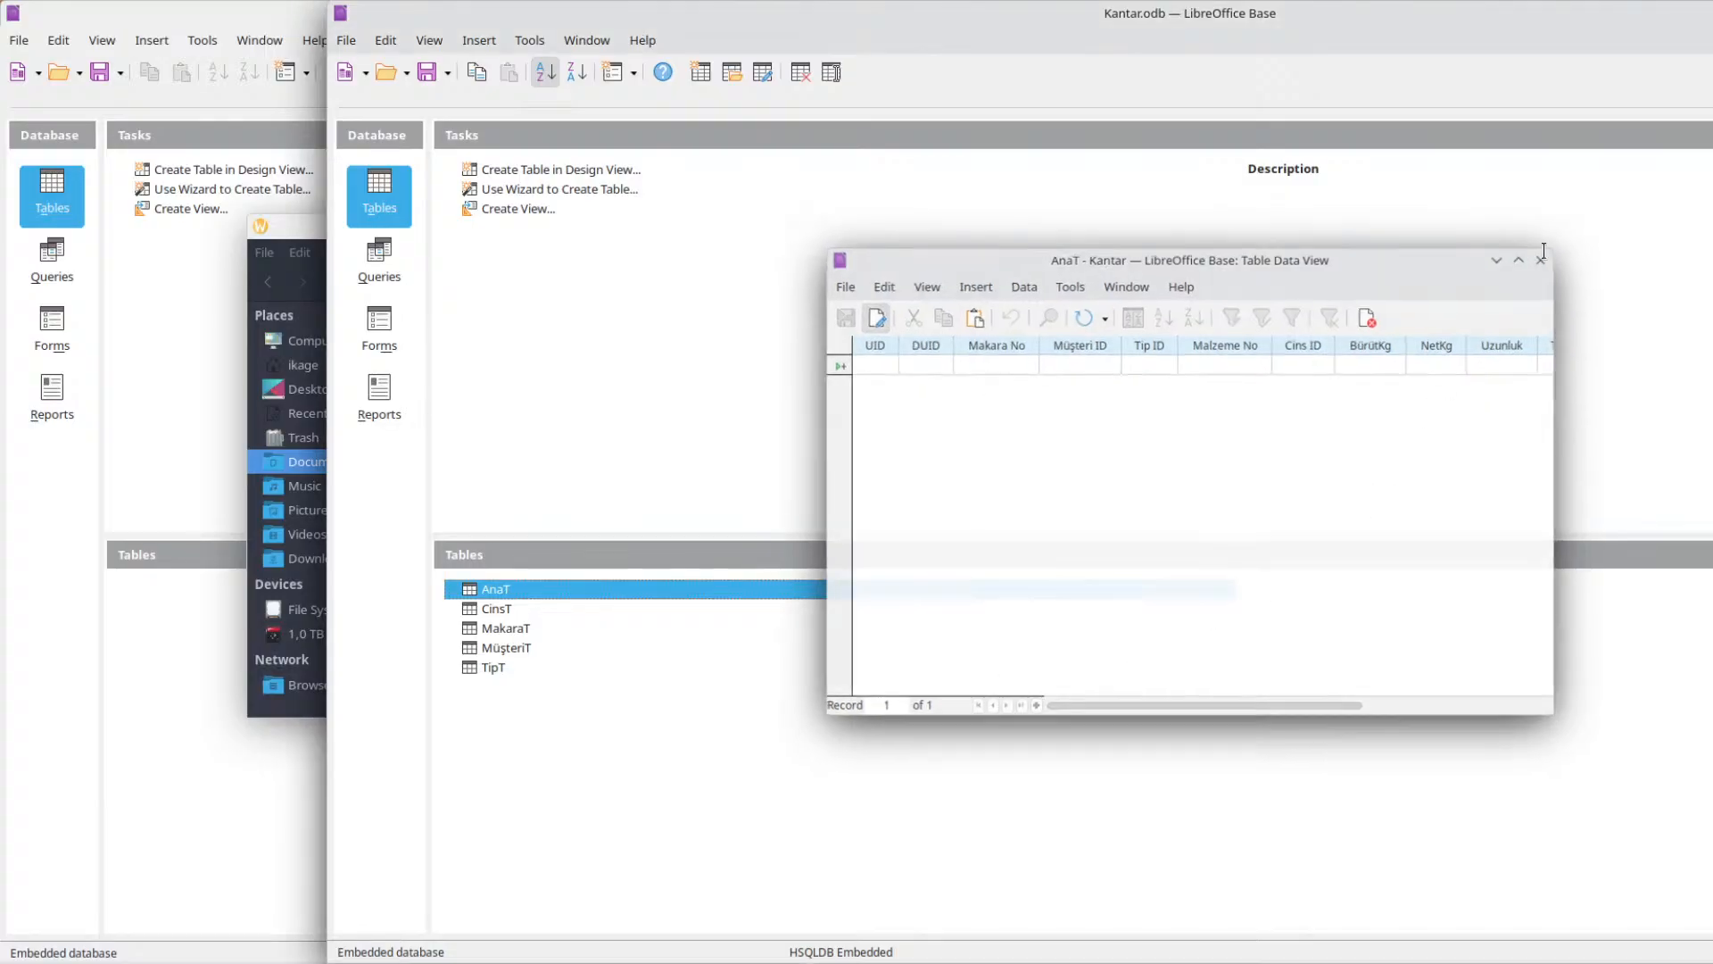
key(alt+F4)
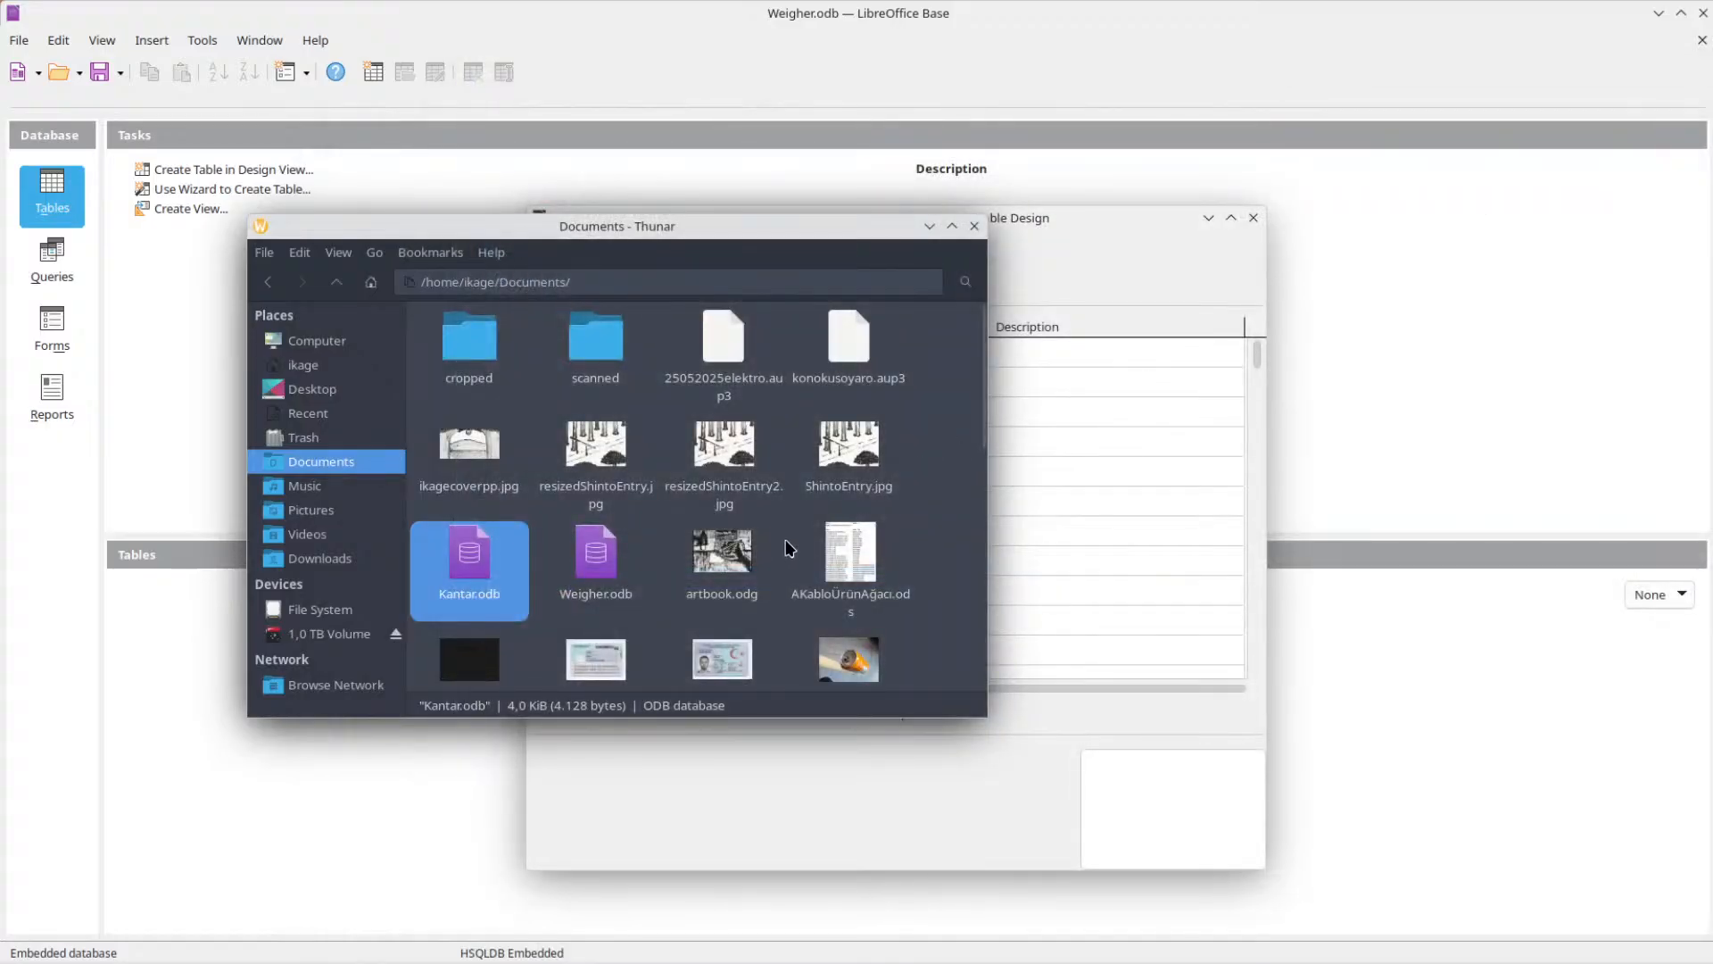
click(928, 226)
Add a text field named Customer below Comment and make its entry required.
click(630, 655)
text(ustomer)
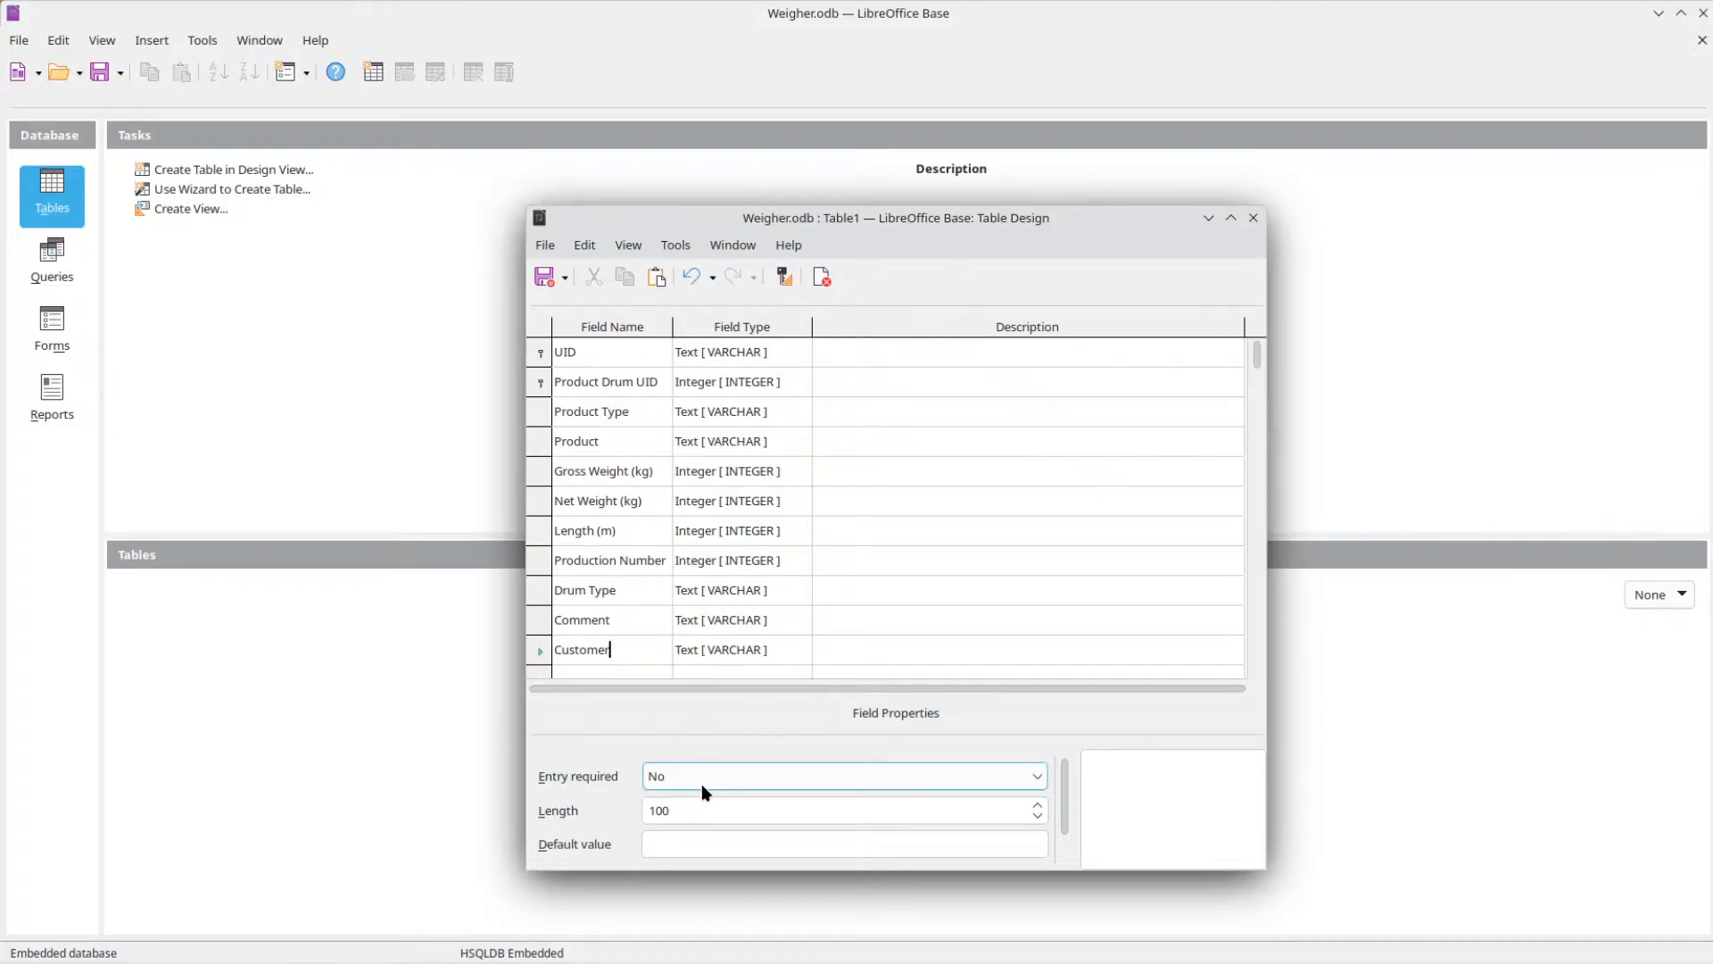
click(709, 814)
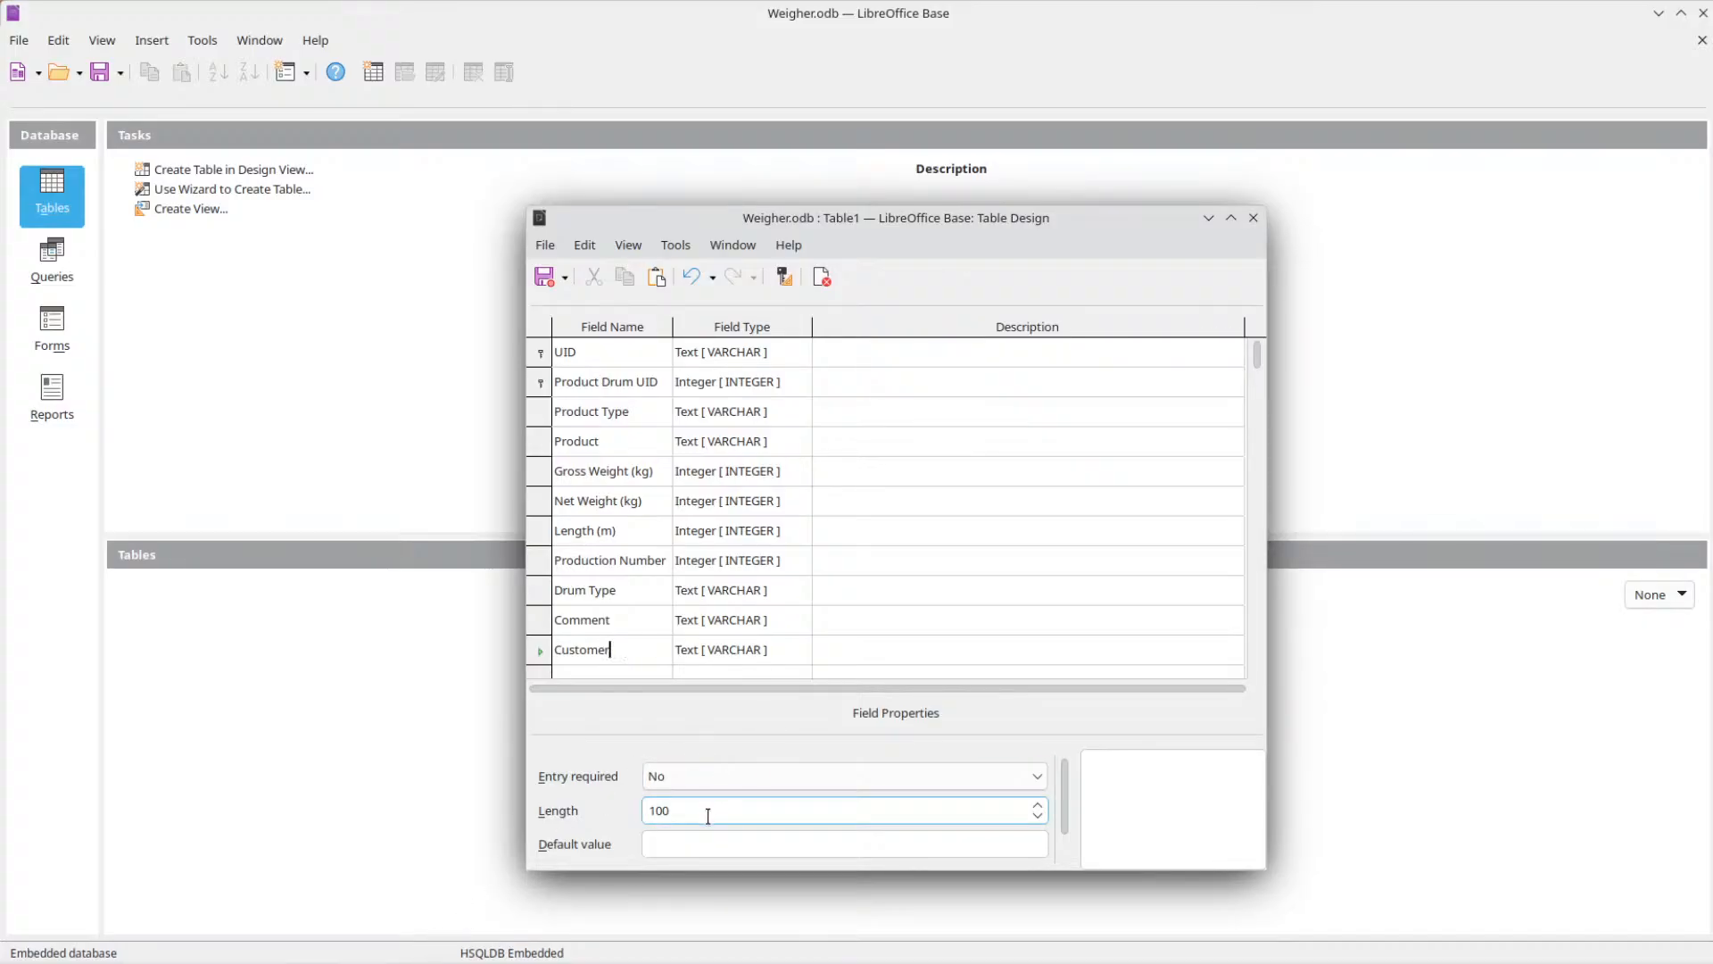
click(683, 772)
click(673, 797)
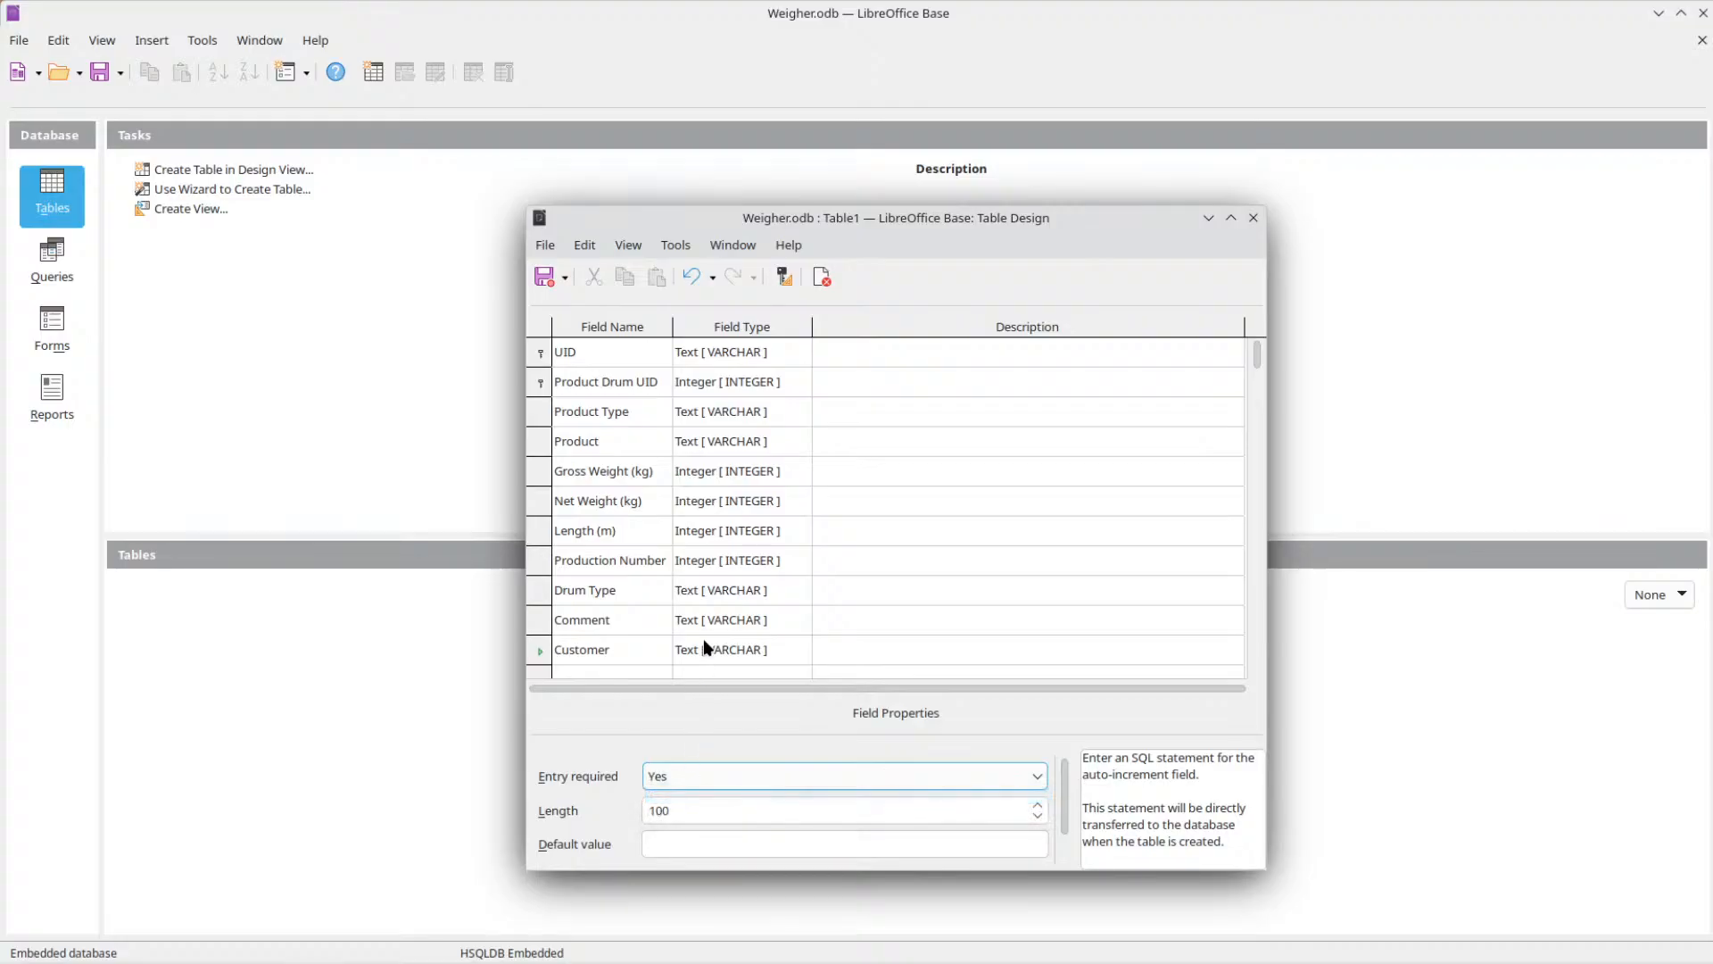
Add a field named Date below Customer and set its type to Date [ DATE ].
scroll(699, 593, down, 2)
scroll(692, 581, up, 2)
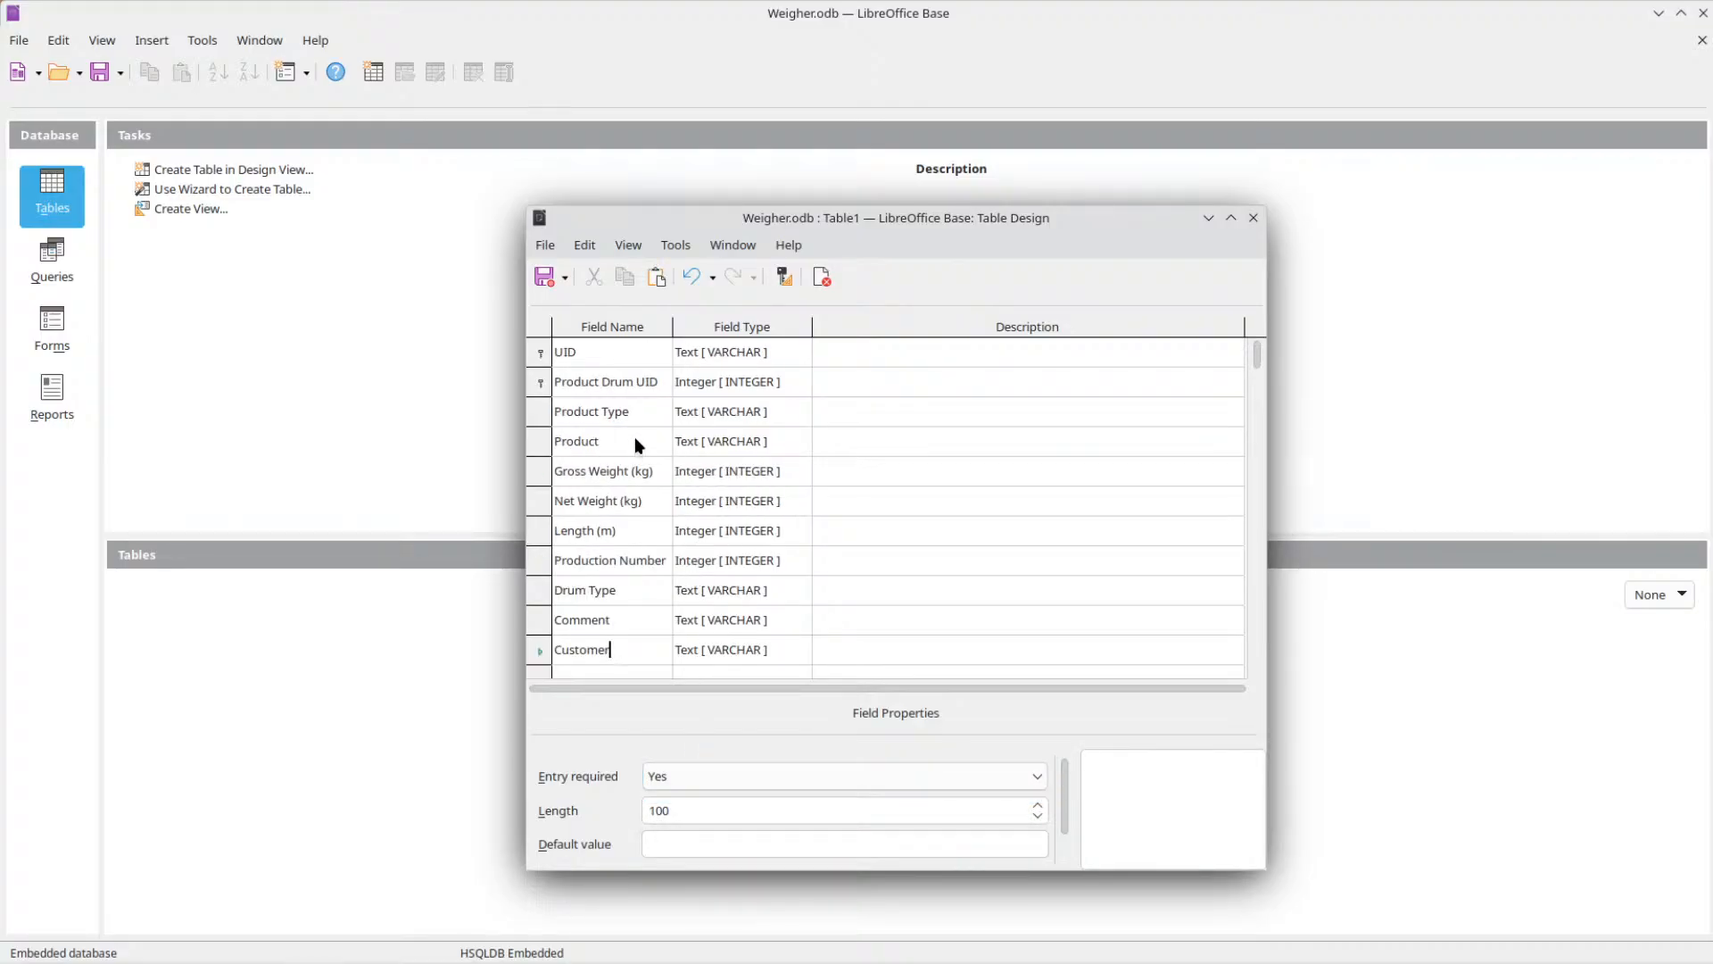
scroll(645, 448, down, 3)
click(605, 502)
text(Date)
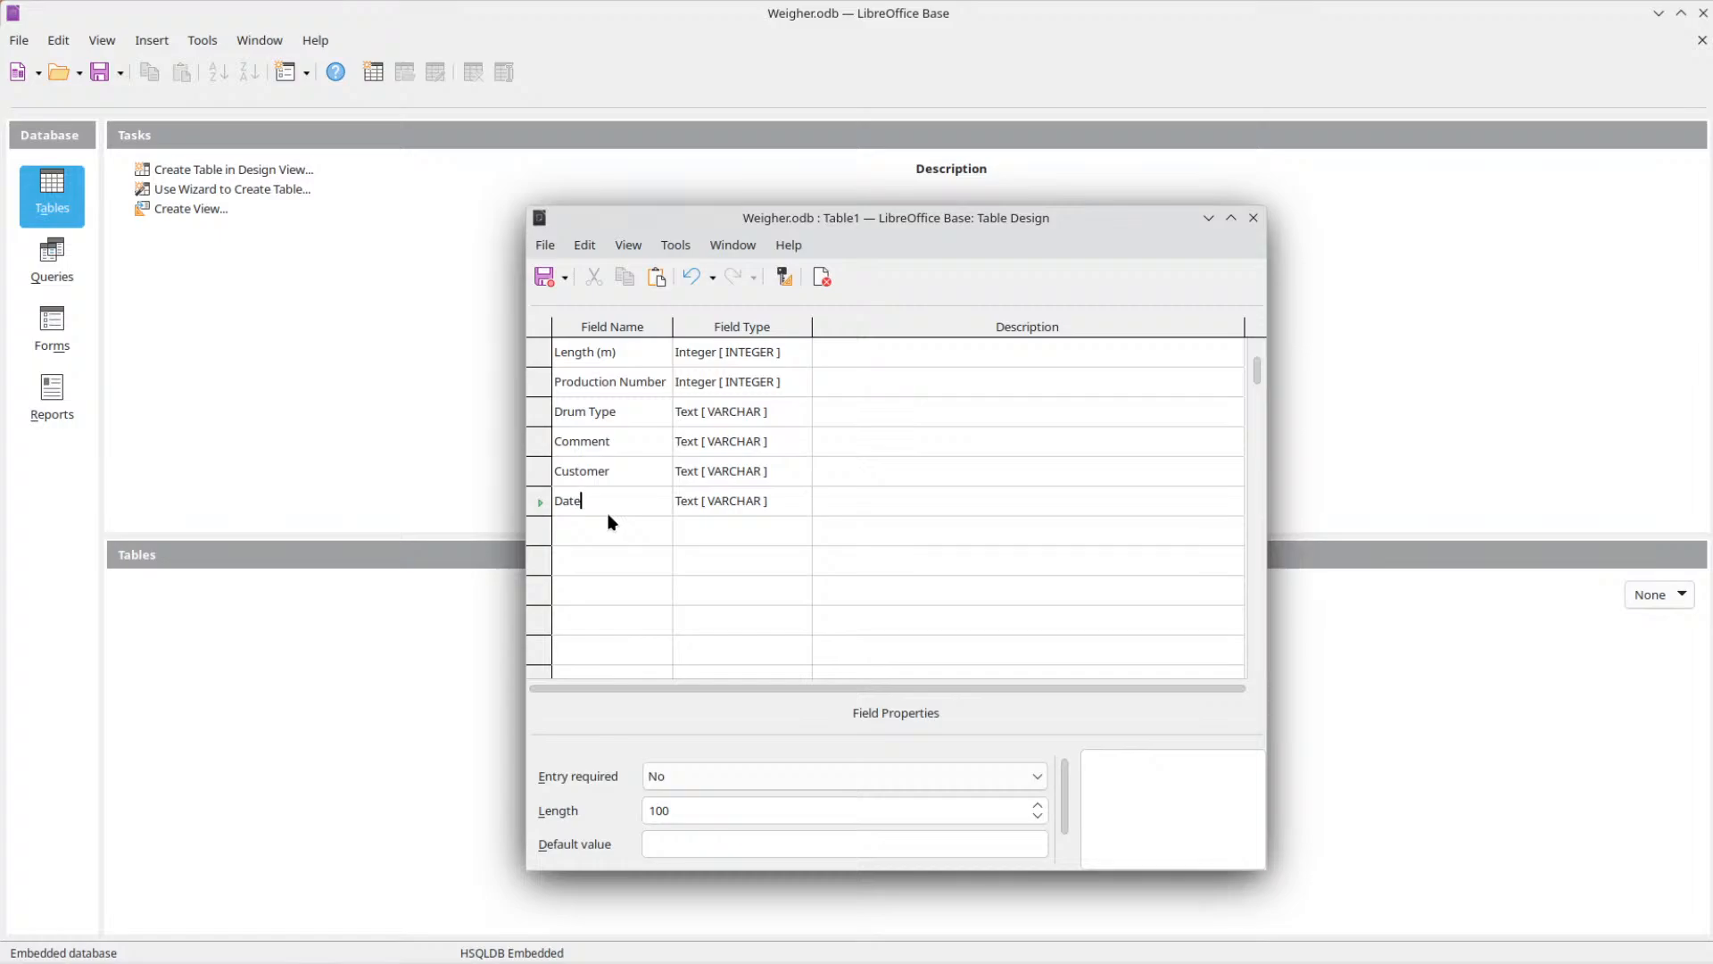
click(715, 501)
click(752, 501)
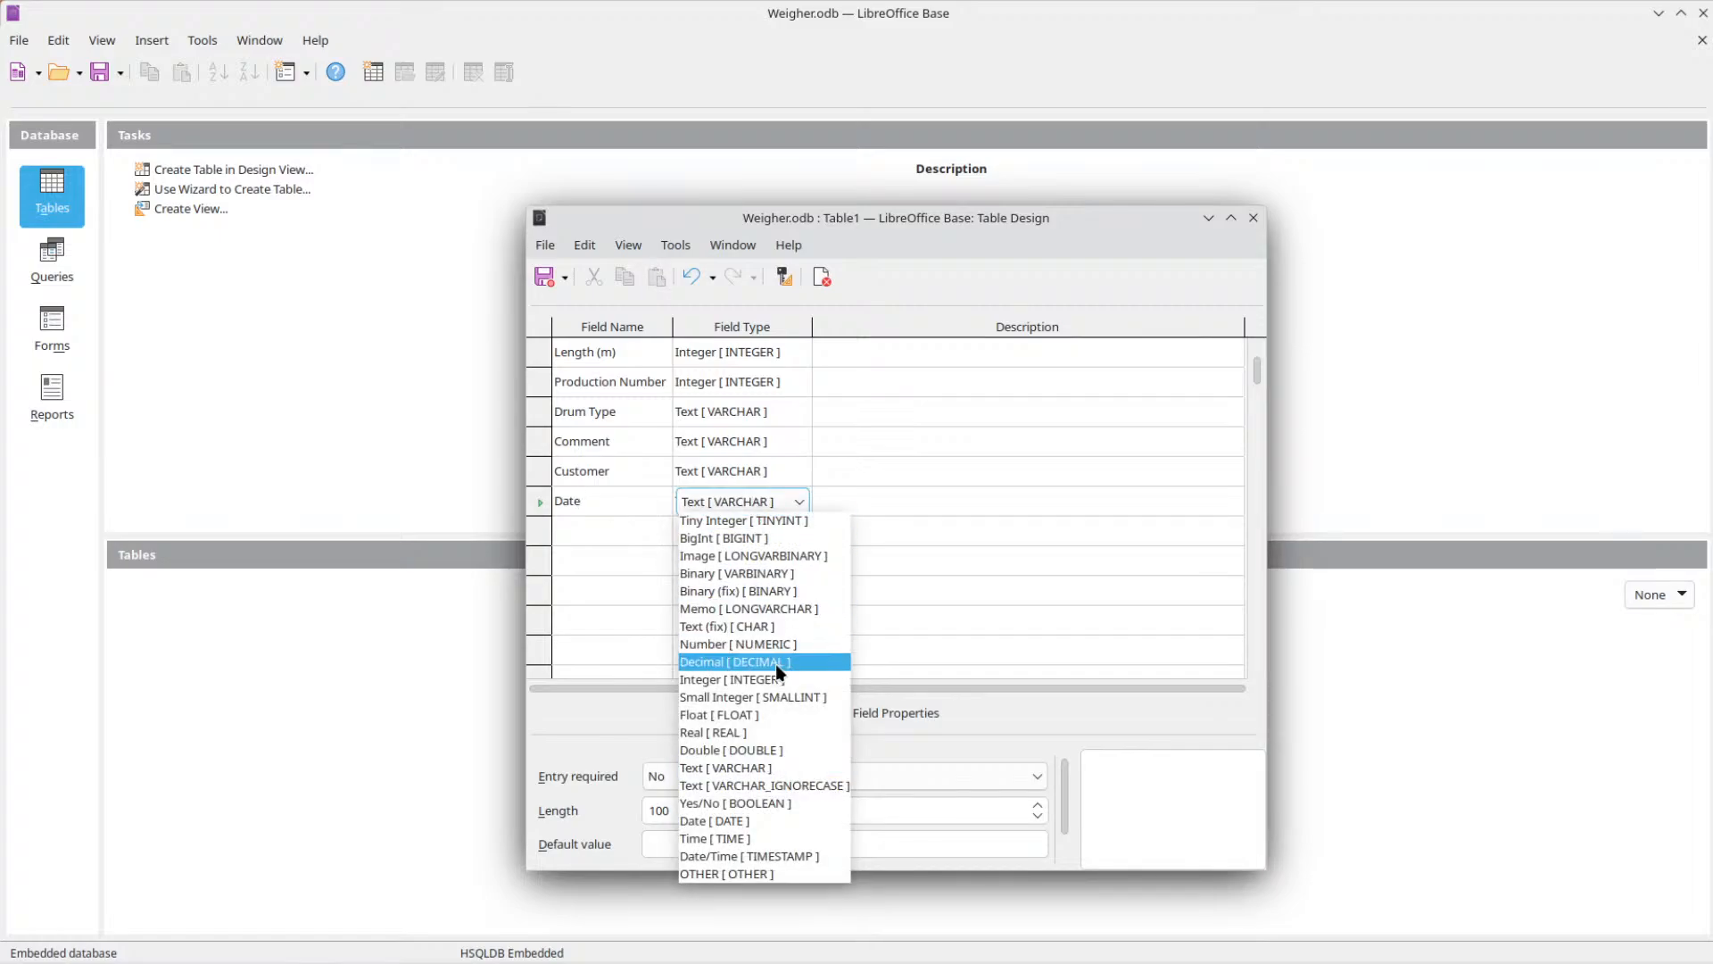
click(714, 820)
Make entry required for the Date field, keeping its Date [ DATE ] type.
click(746, 466)
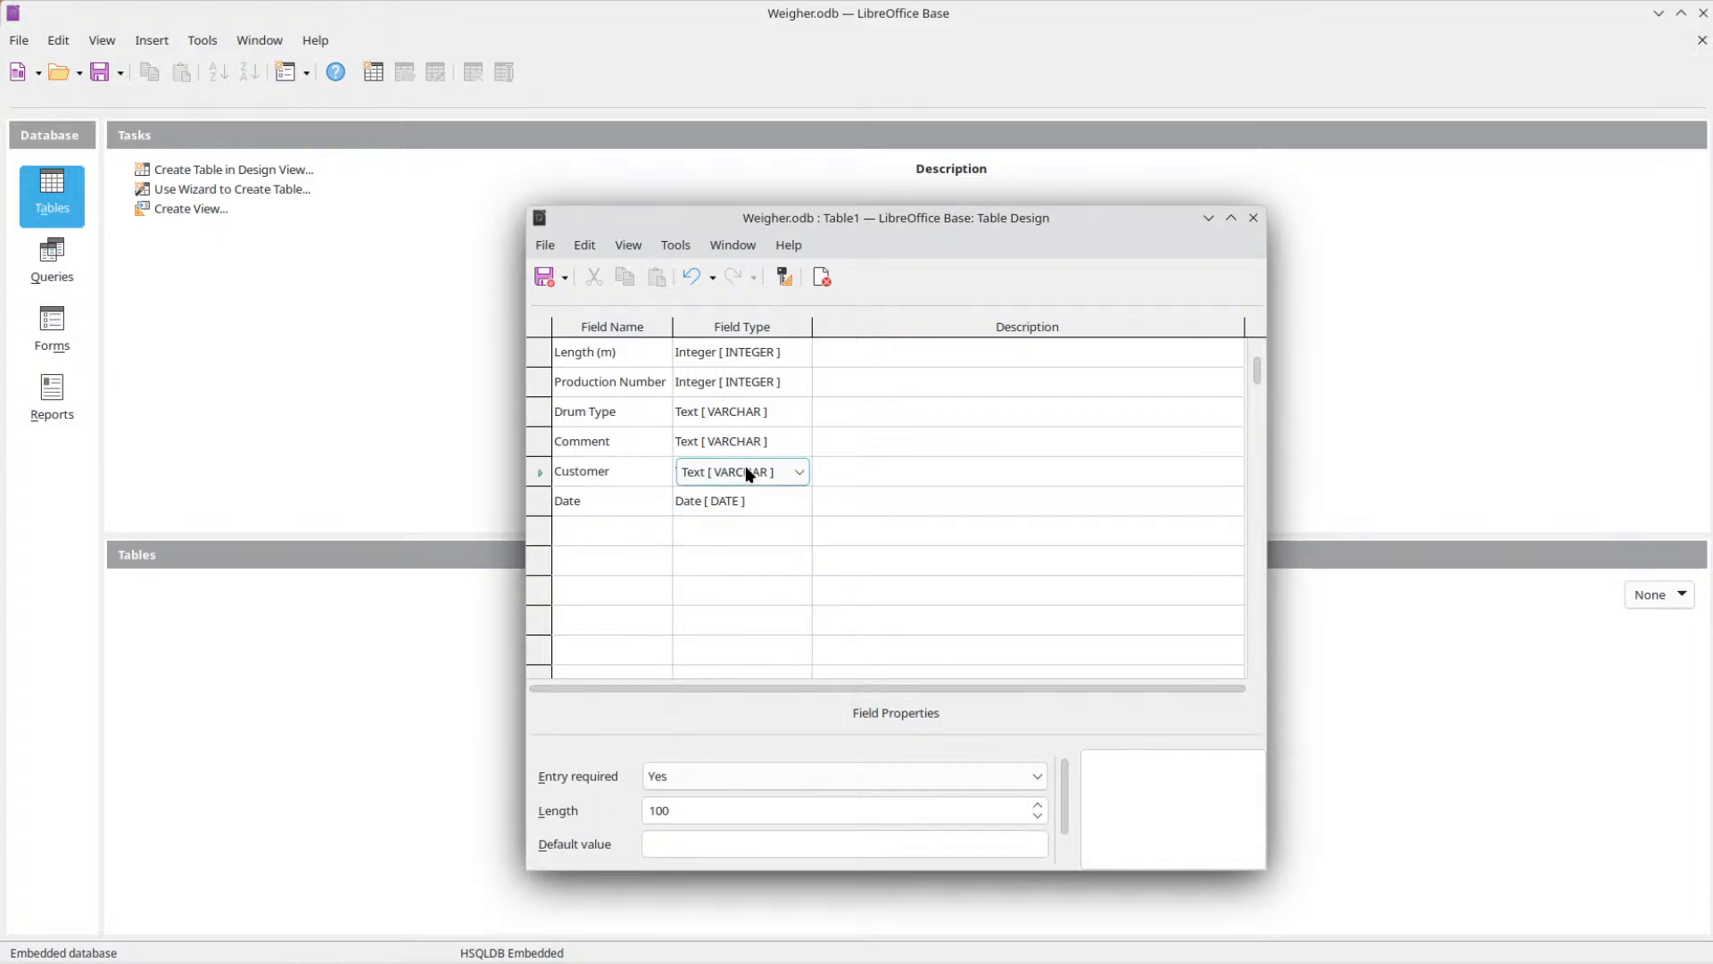
click(756, 500)
click(756, 502)
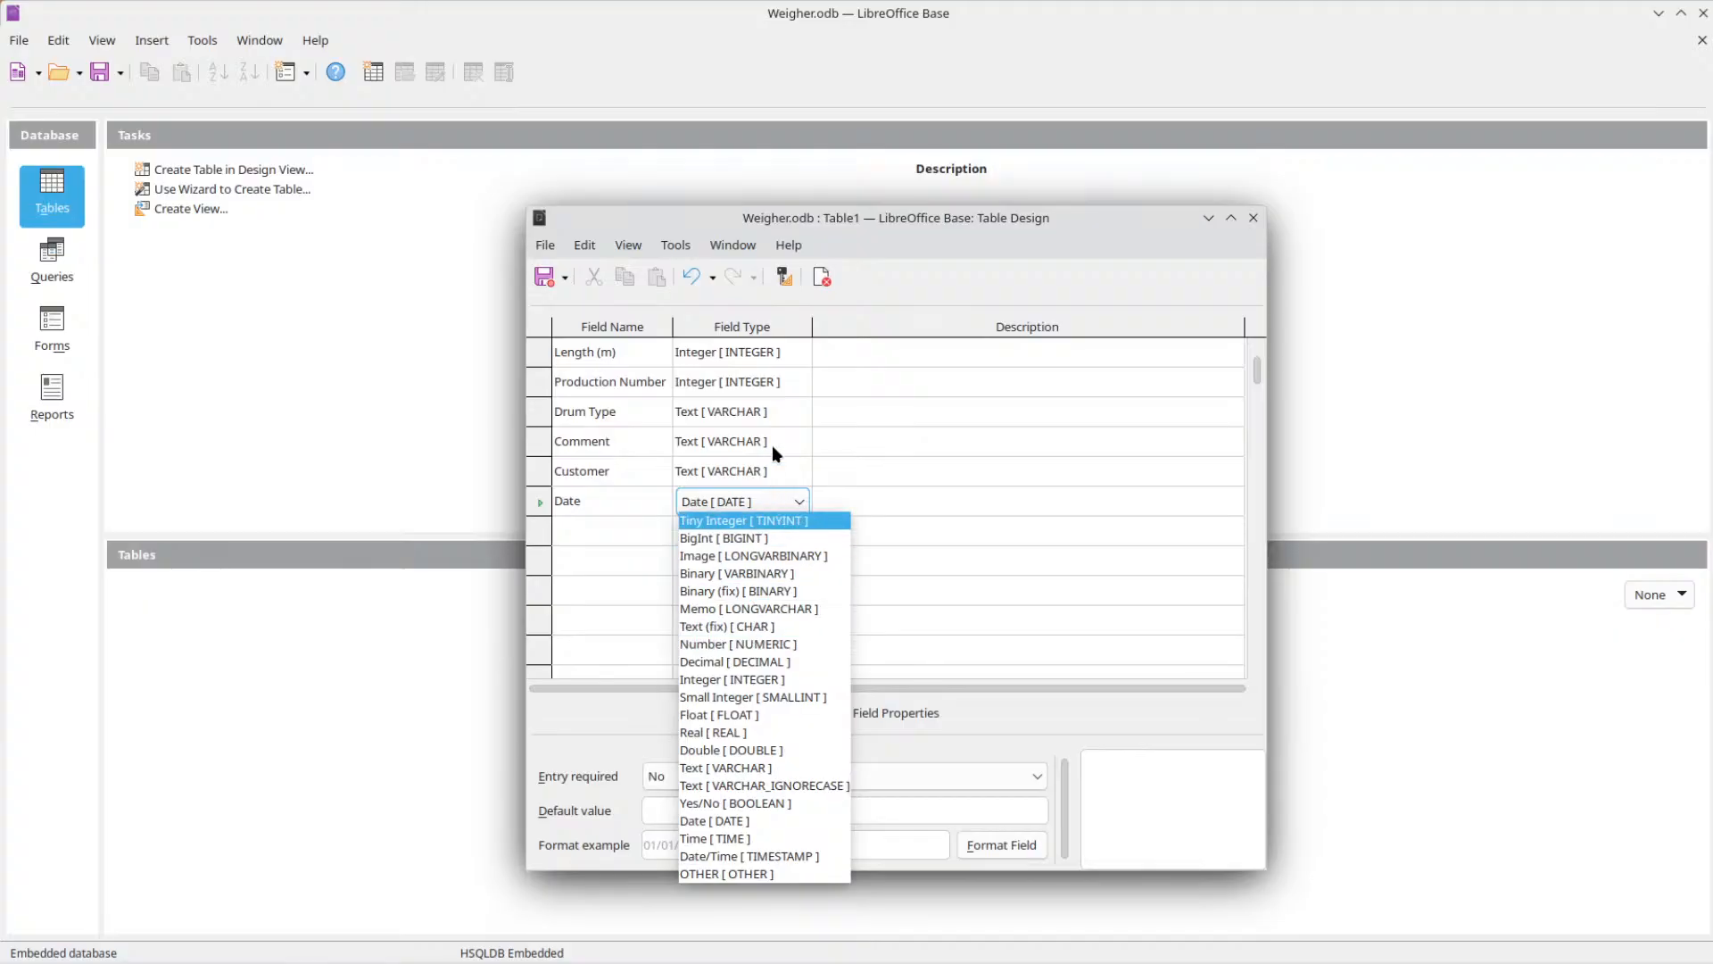
key(Escape)
click(709, 775)
click(698, 794)
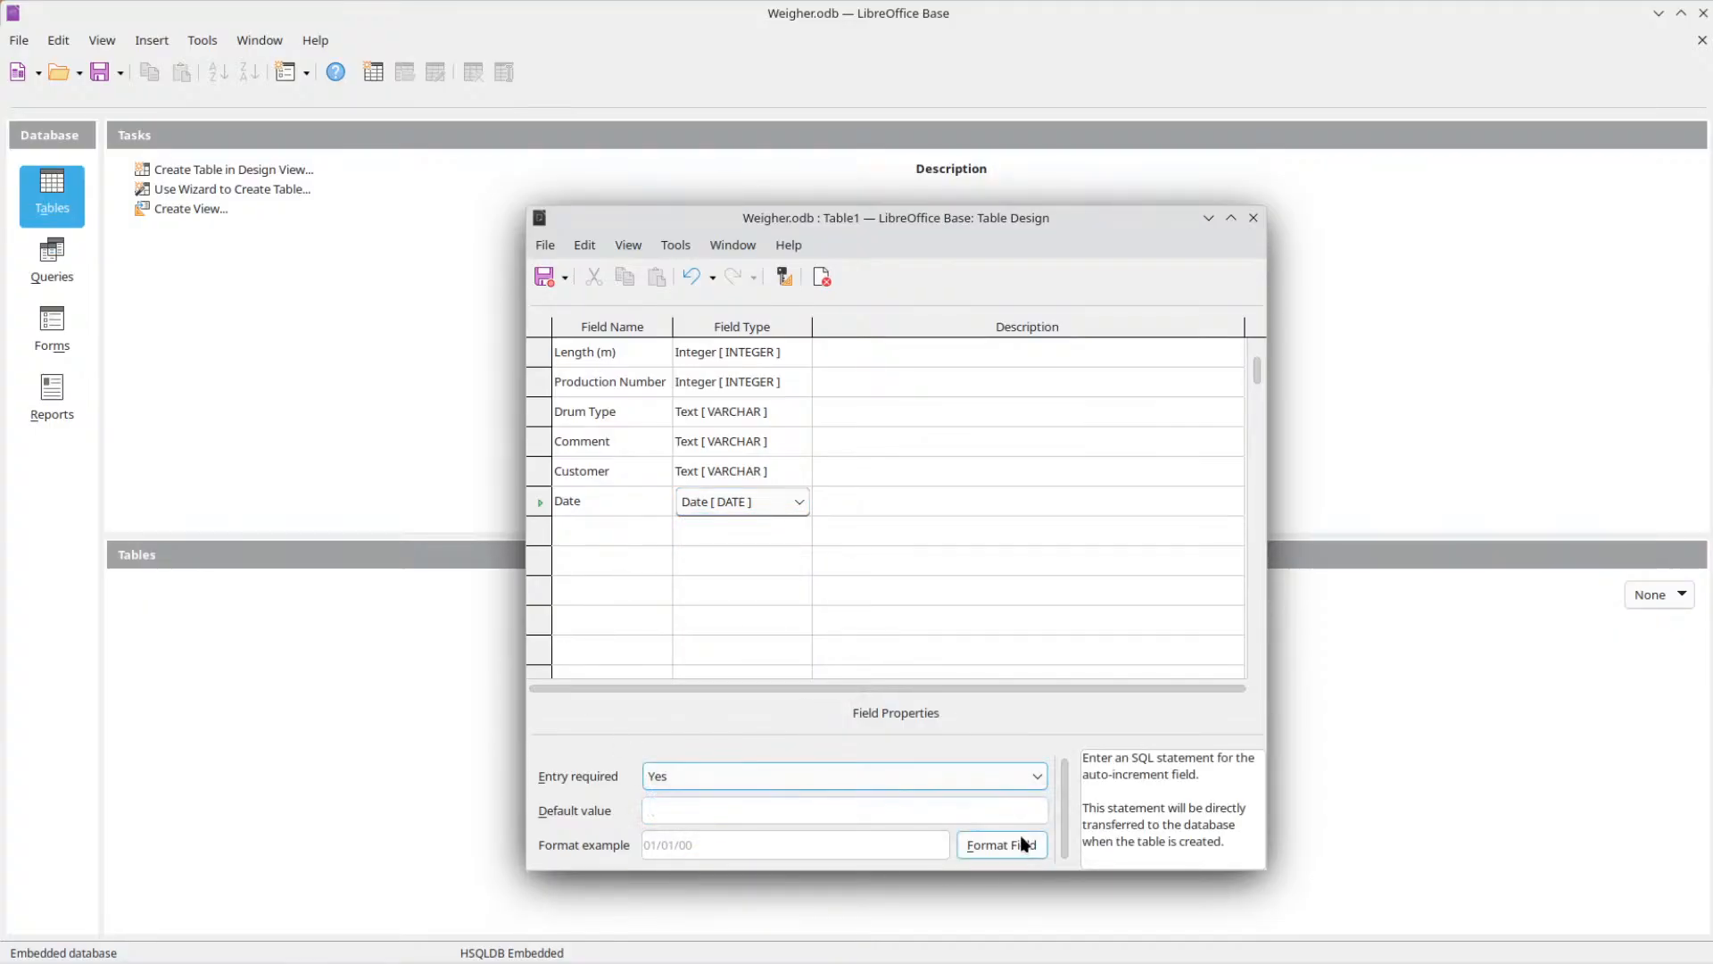
Set the Date field's format to MM/DD/YYYY HH:MM:SS in the Date category.
click(997, 844)
scroll(842, 451, down, 5)
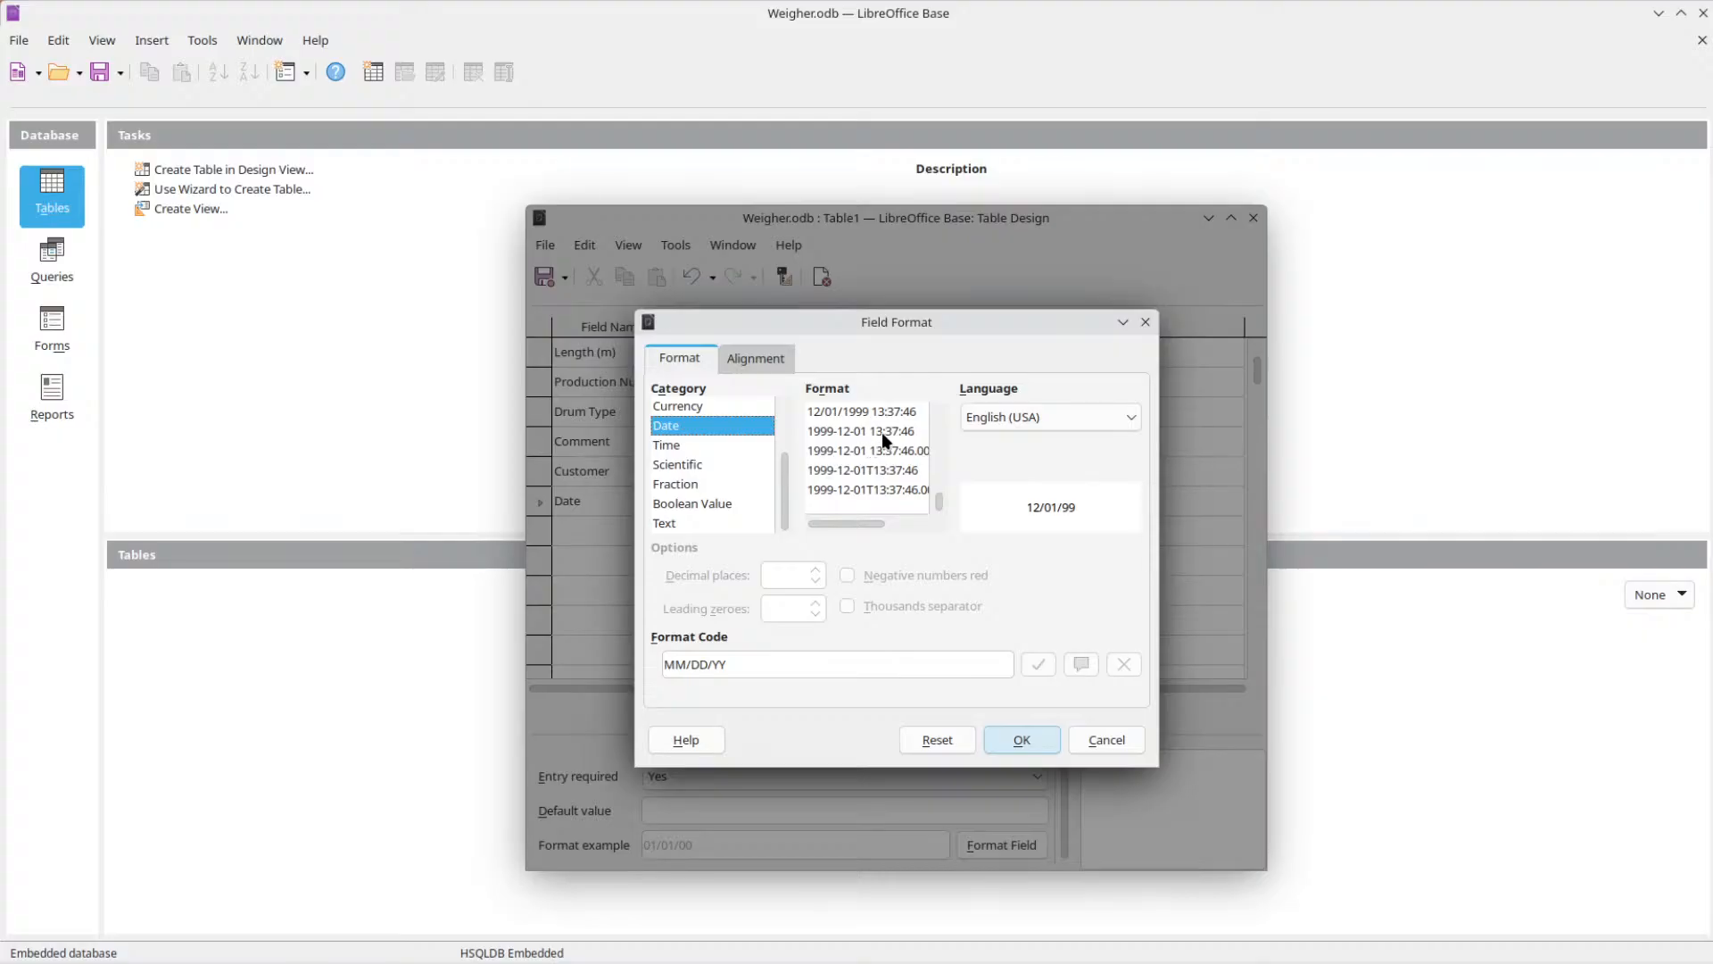
click(882, 432)
scroll(899, 495, up, 3)
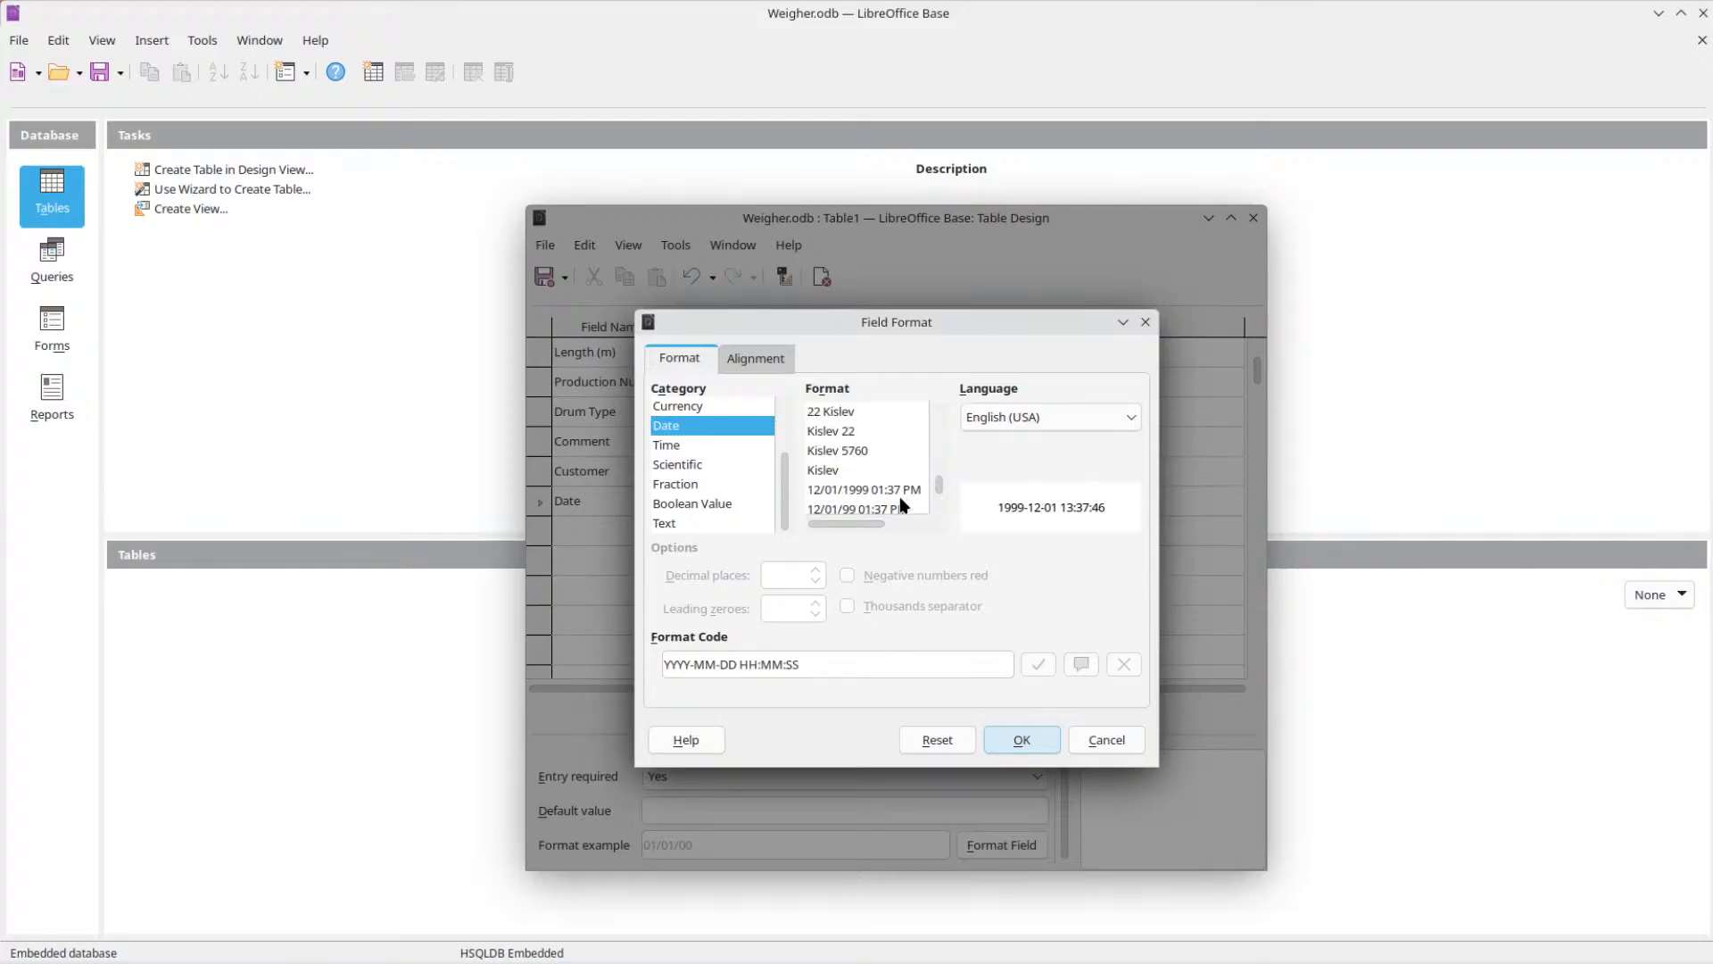
click(897, 470)
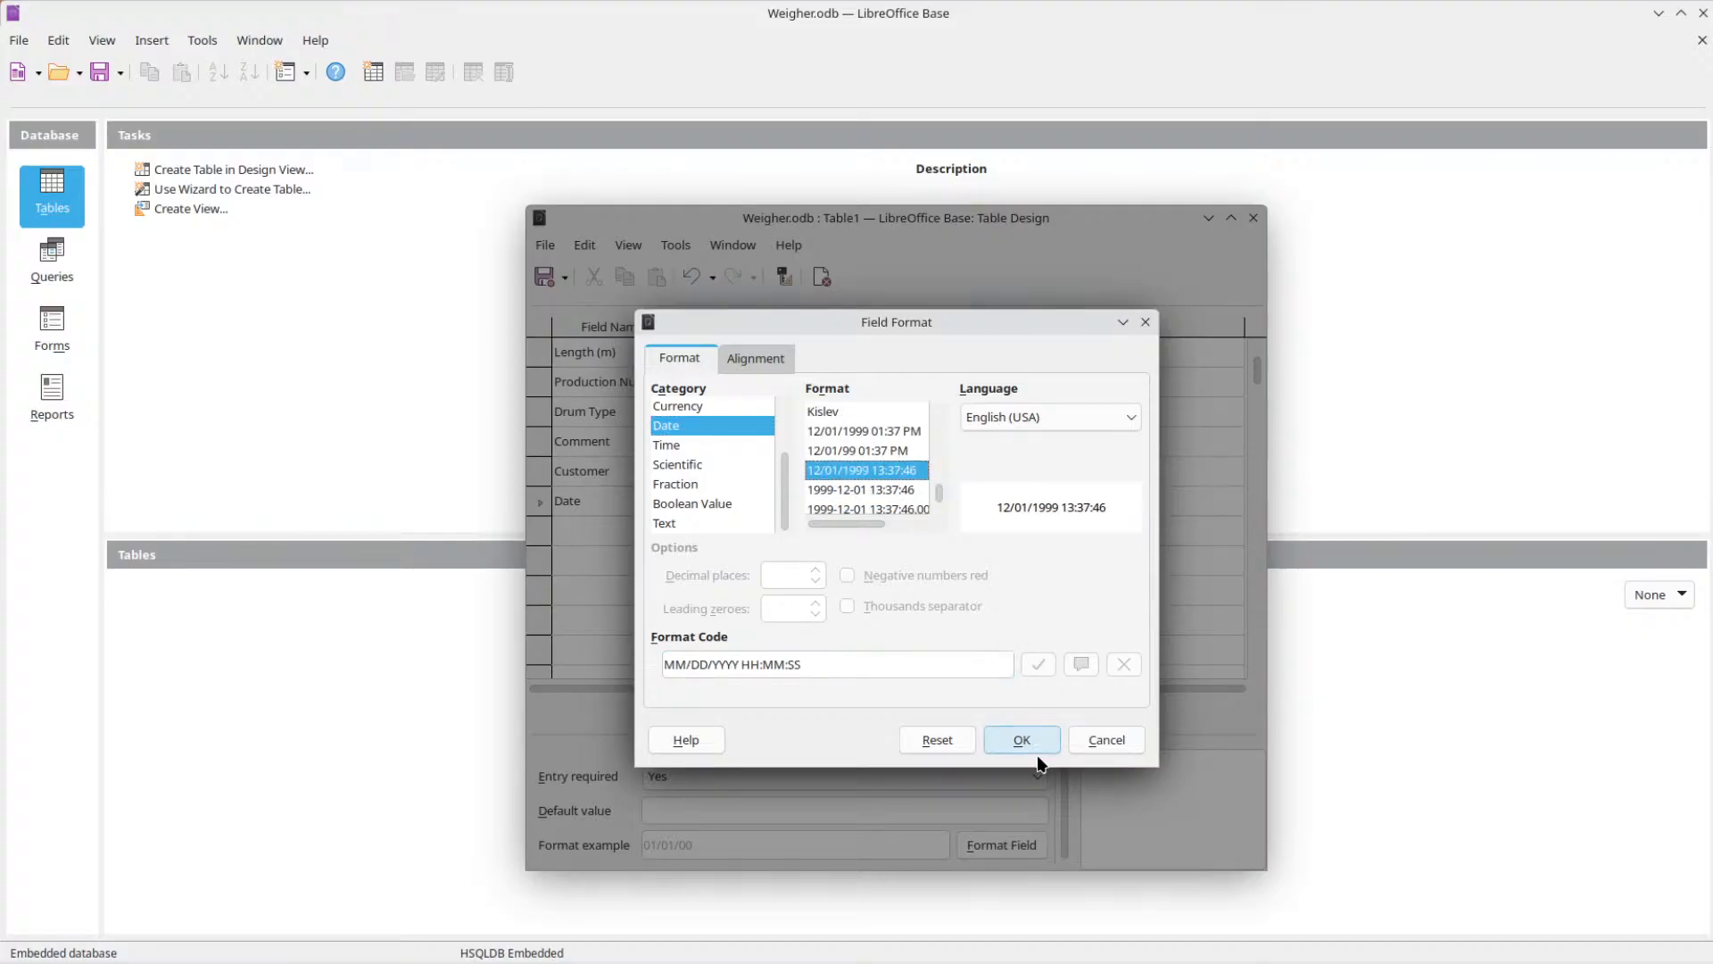
scroll(903, 501, up, 6)
scroll(900, 500, up, 5)
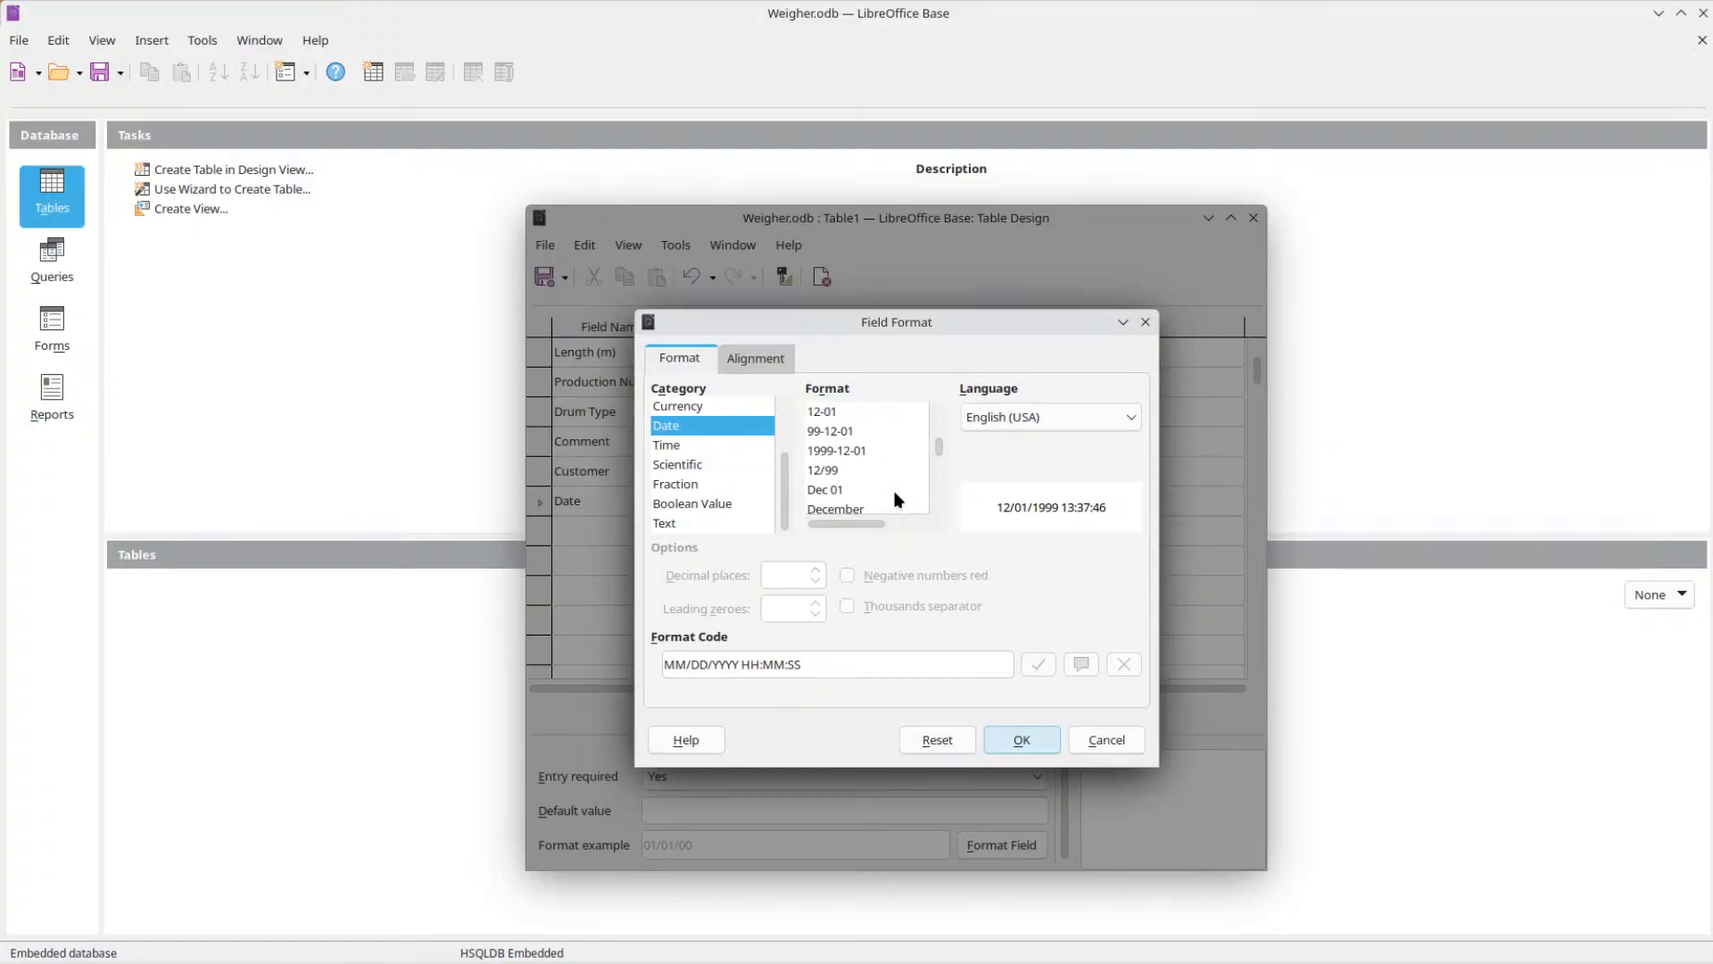
scroll(895, 497, down, 1)
drag(870, 522, 811, 519)
scroll(839, 500, down, 9)
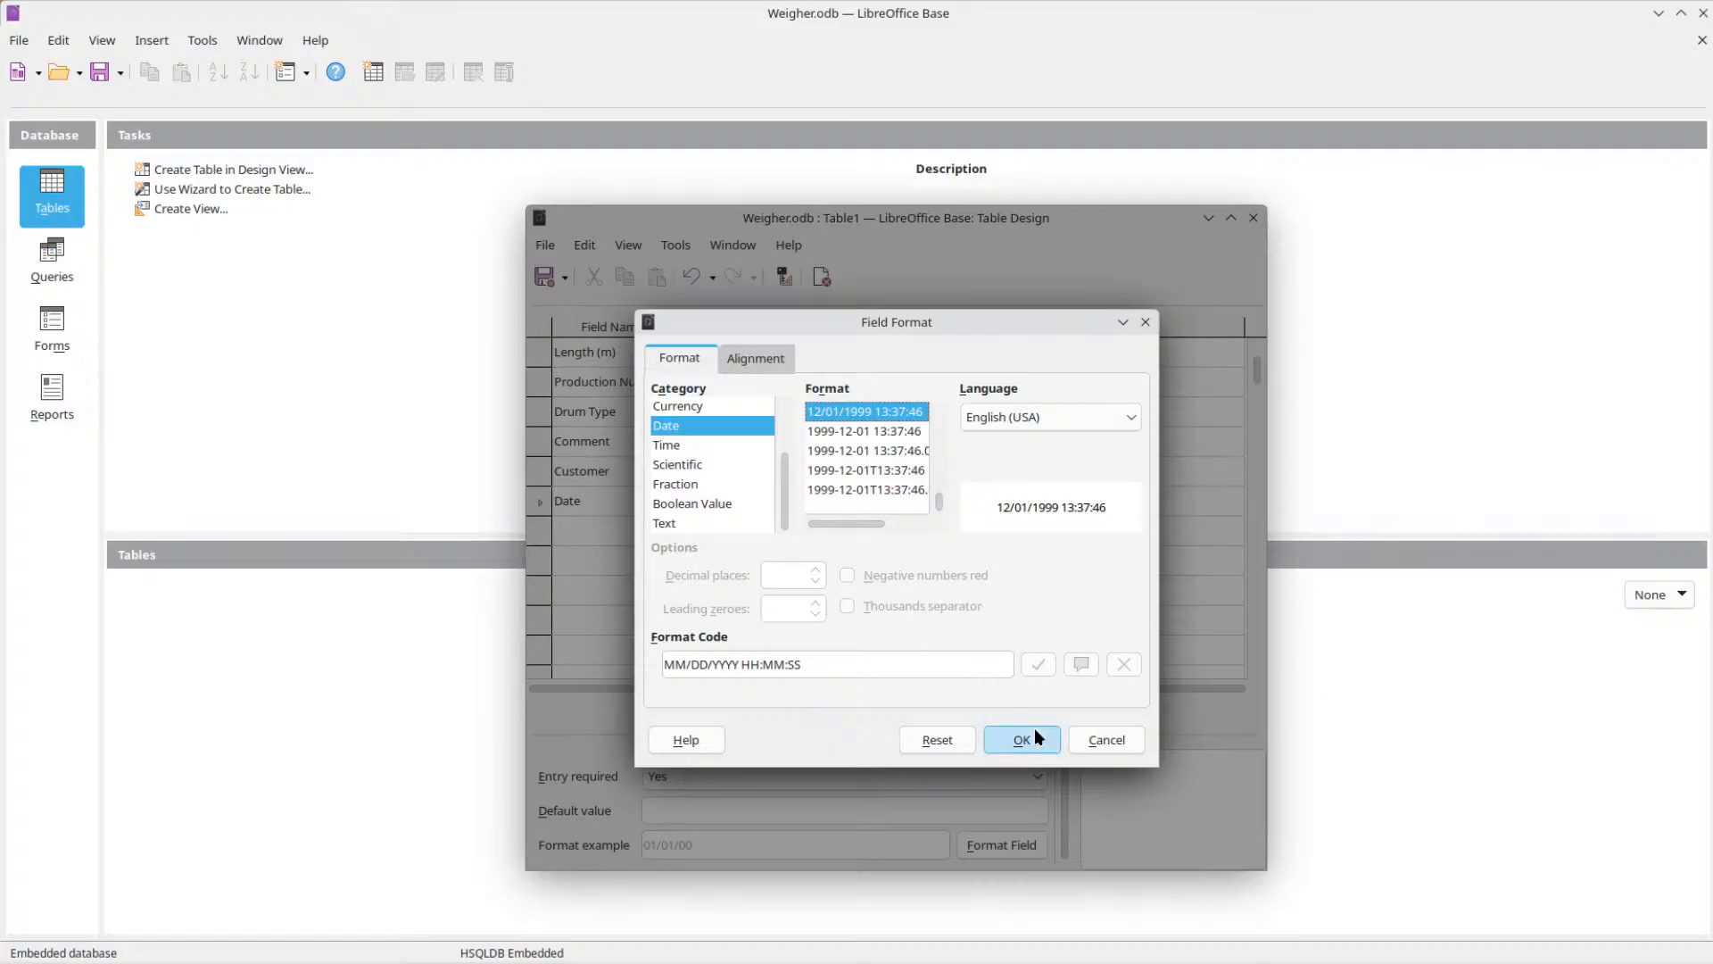
click(1022, 739)
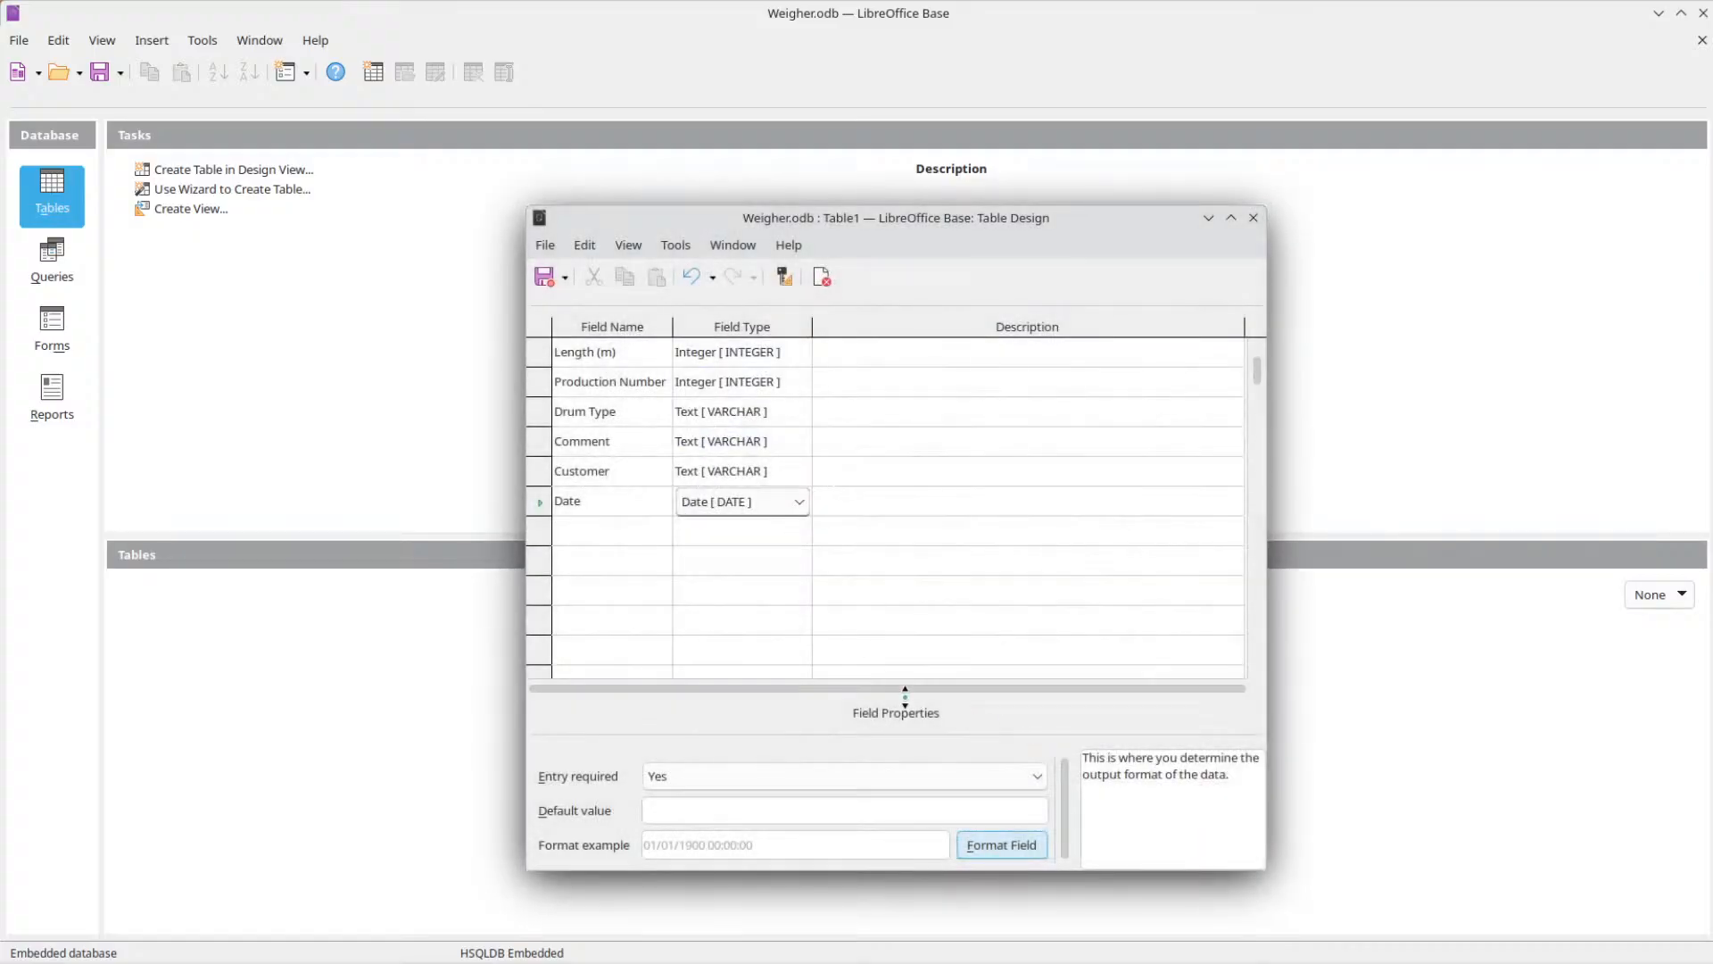
click(609, 531)
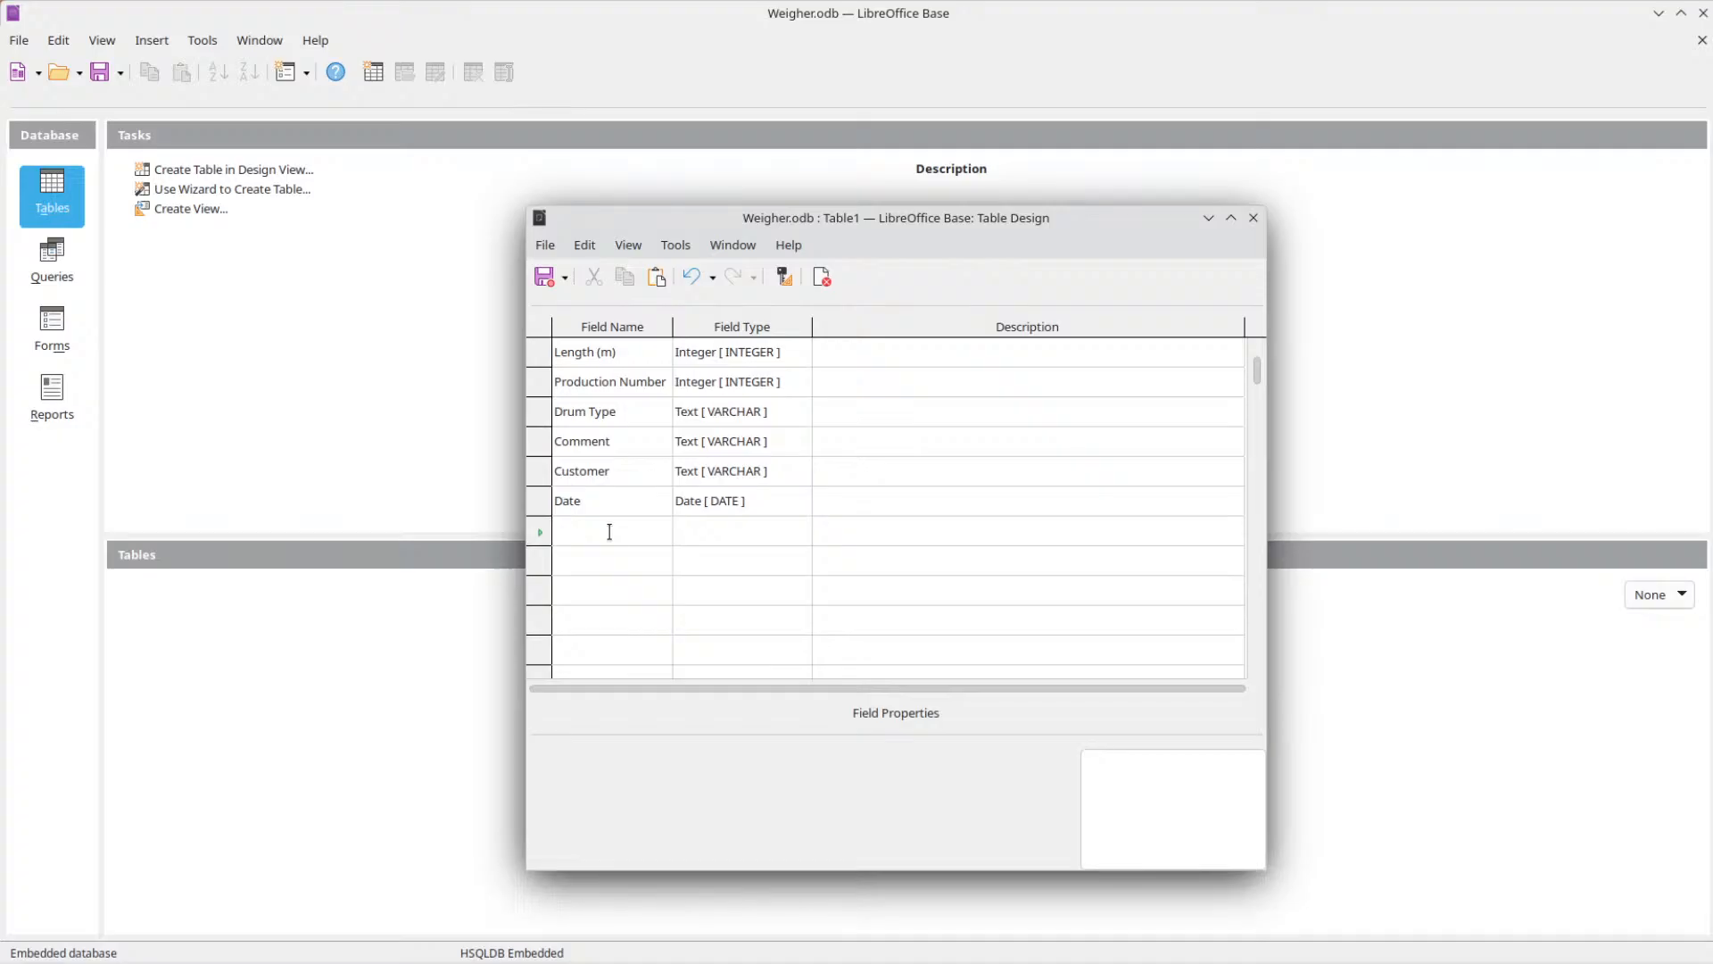
click(845, 409)
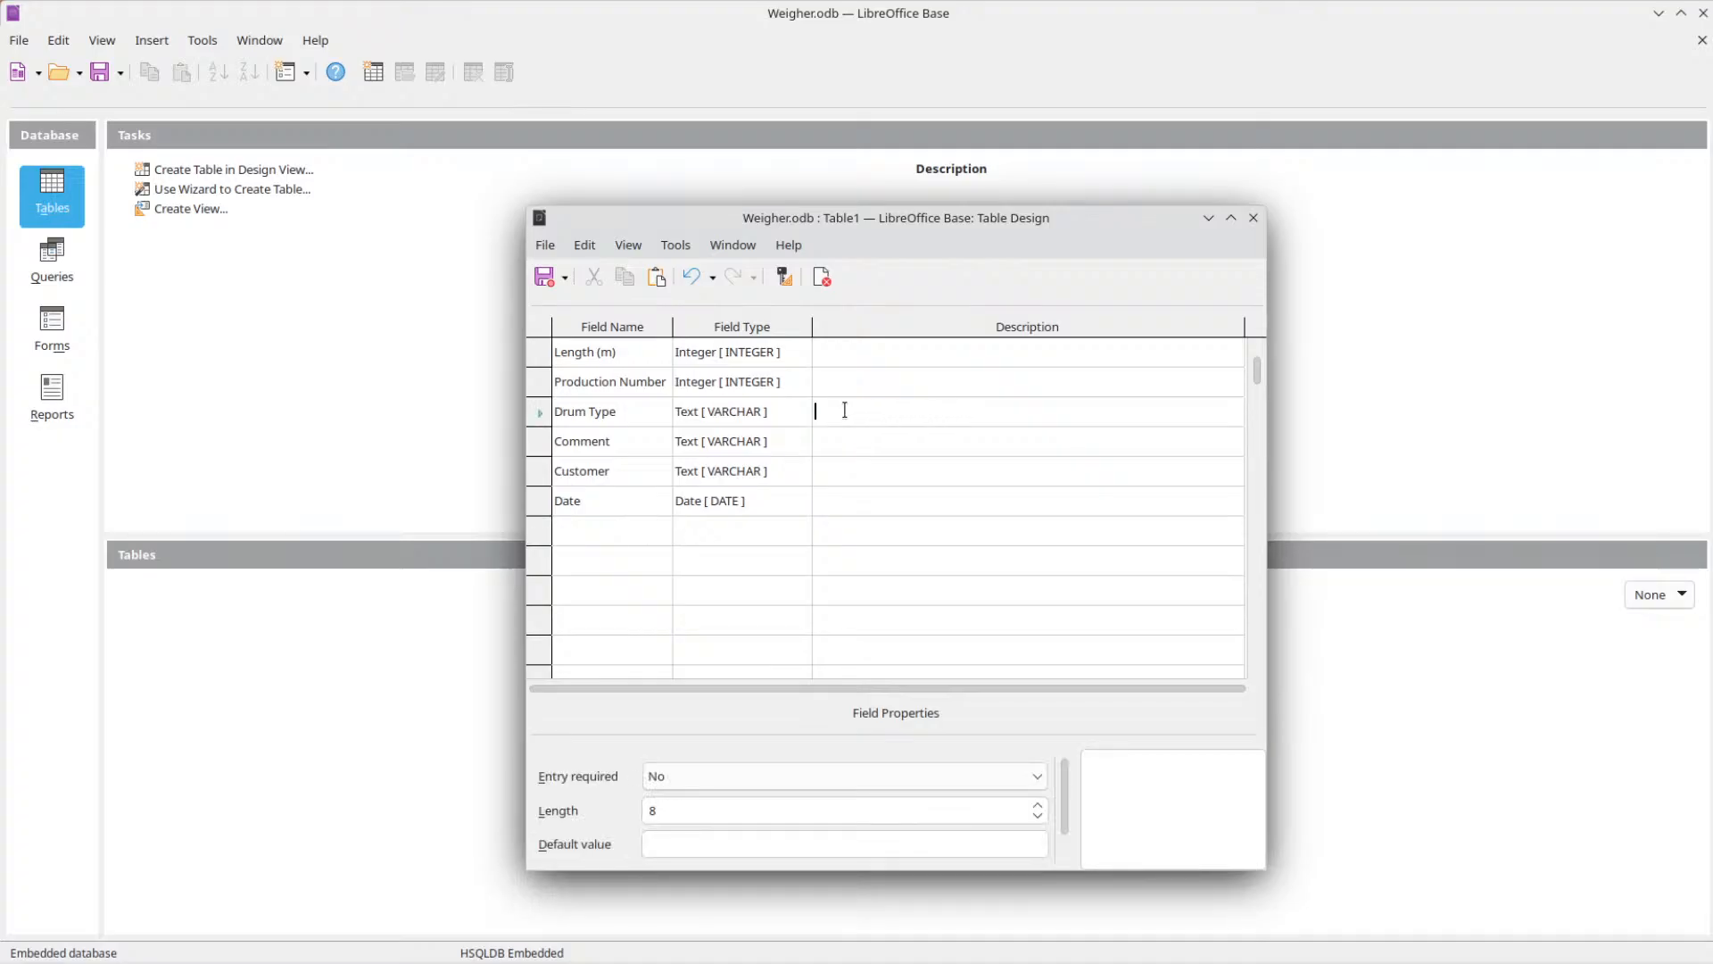
scroll(725, 414, up, 2)
scroll(658, 490, down, 2)
Rename the Product Drum UID field as Product Drum ID.
scroll(658, 493, up, 2)
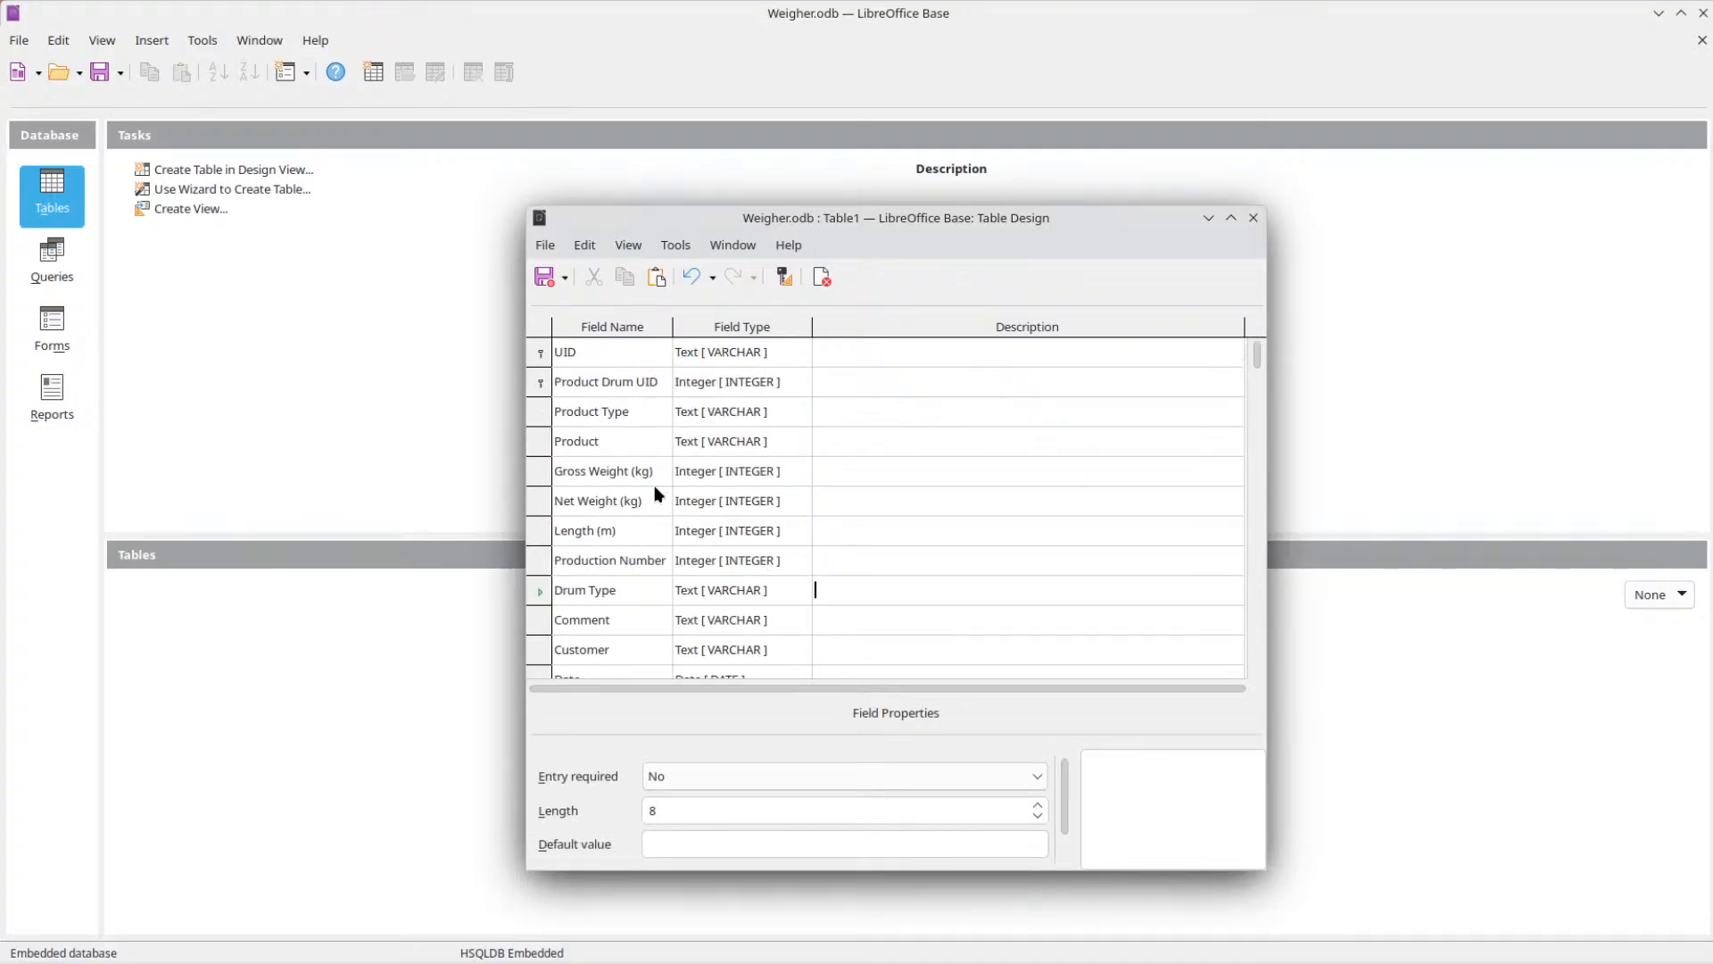
click(540, 382)
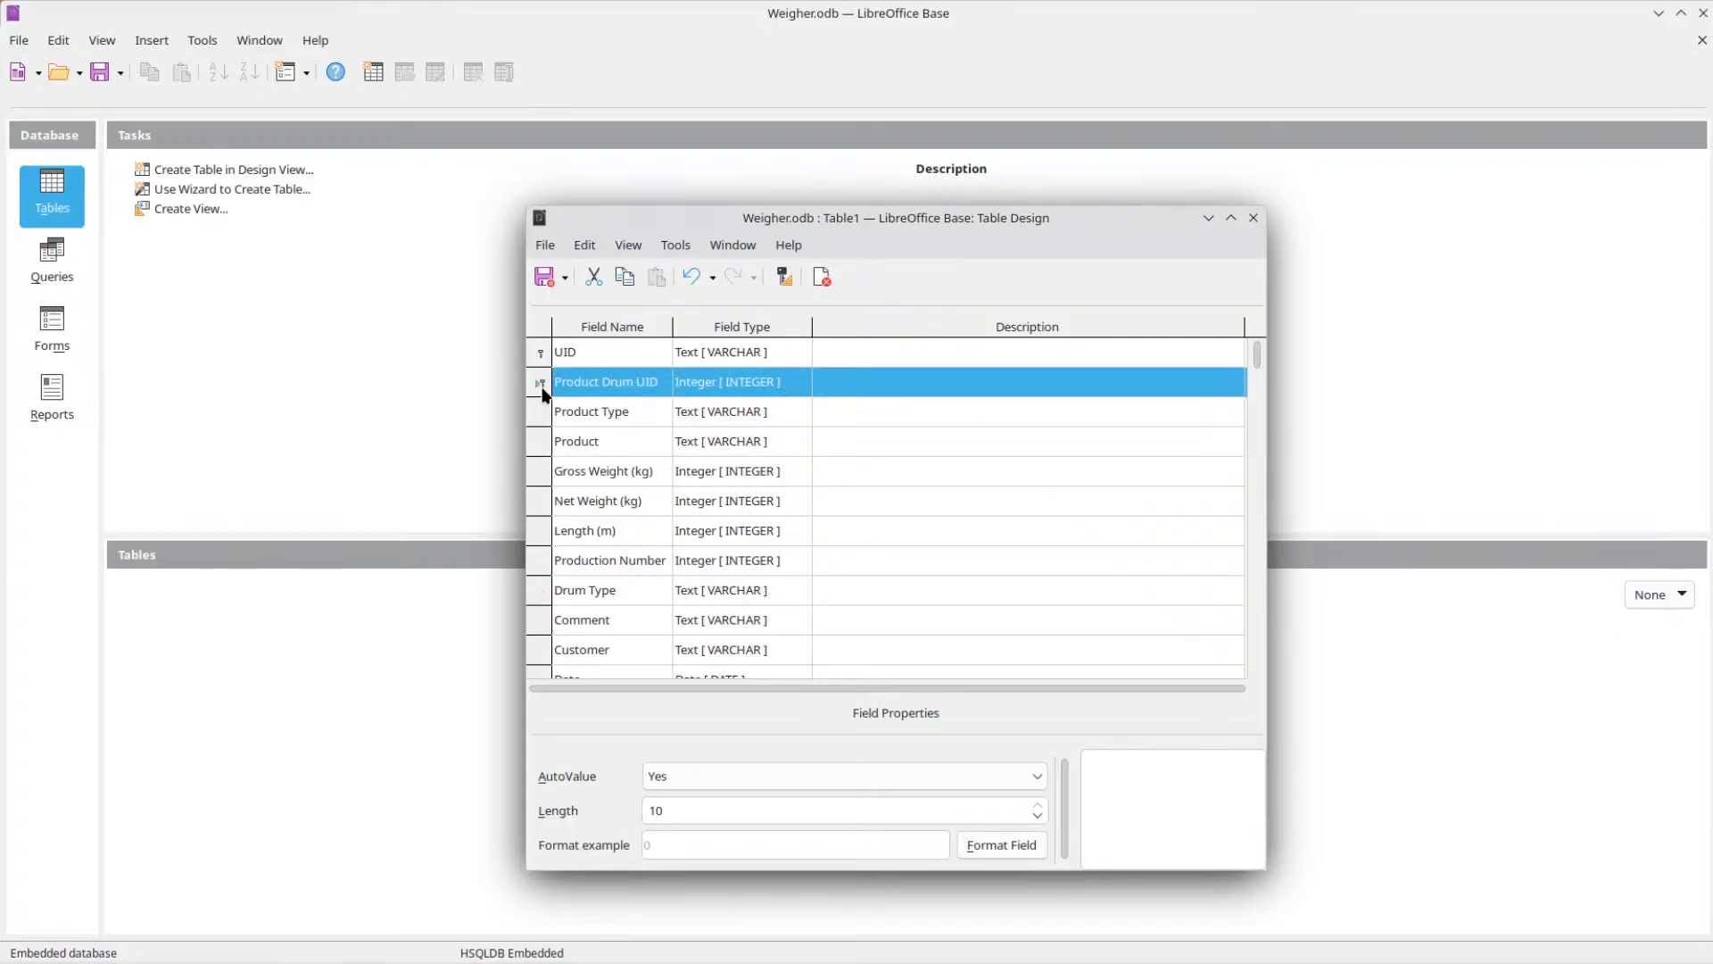
click(660, 386)
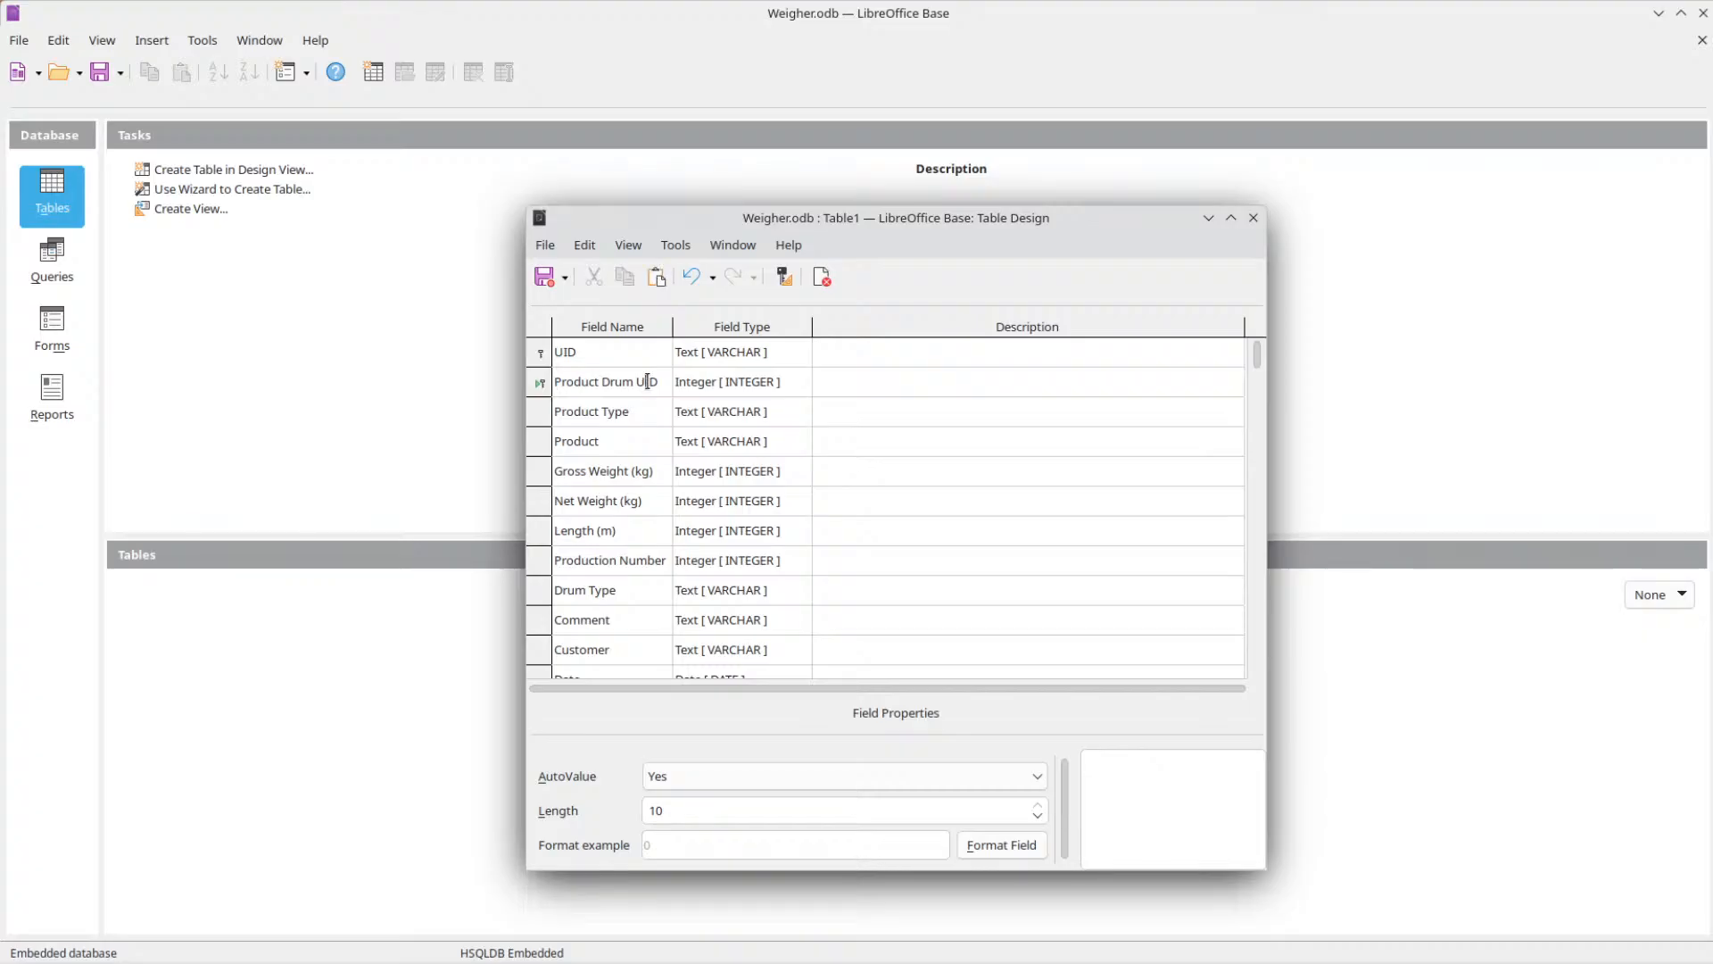
key(BackSpace)
key(Tab)
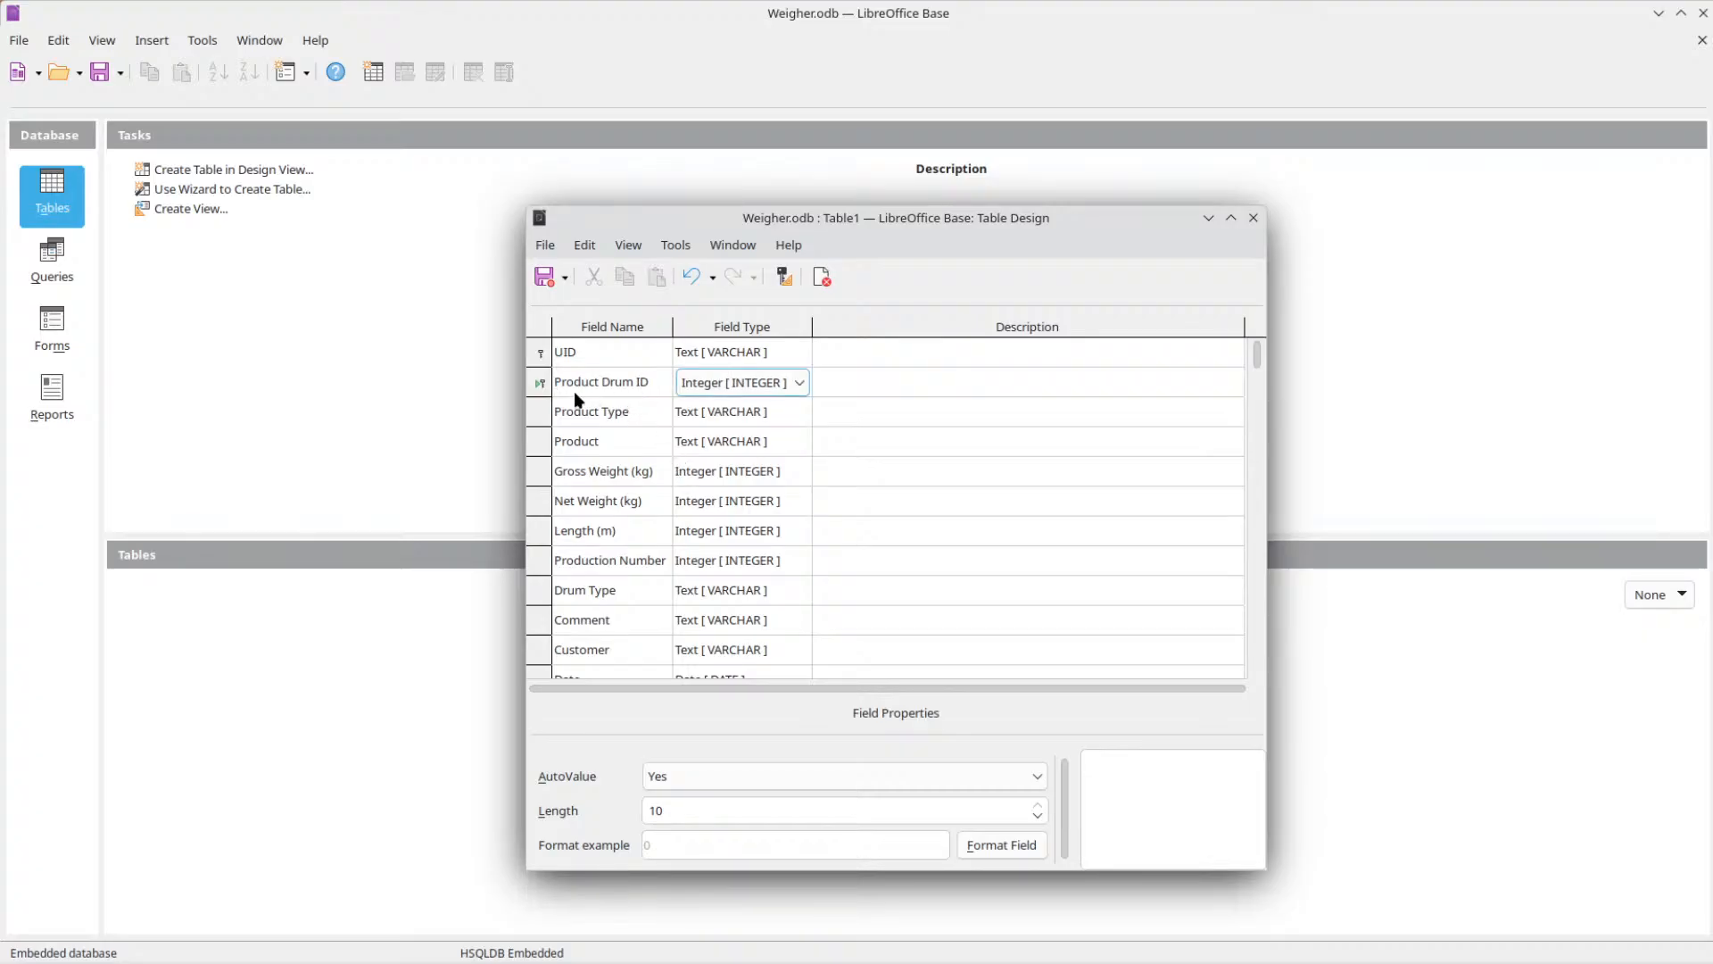
Remove the primary key from Product Drum ID and make UID the table's primary key.
right_click(543, 381)
click(614, 483)
right_click(541, 362)
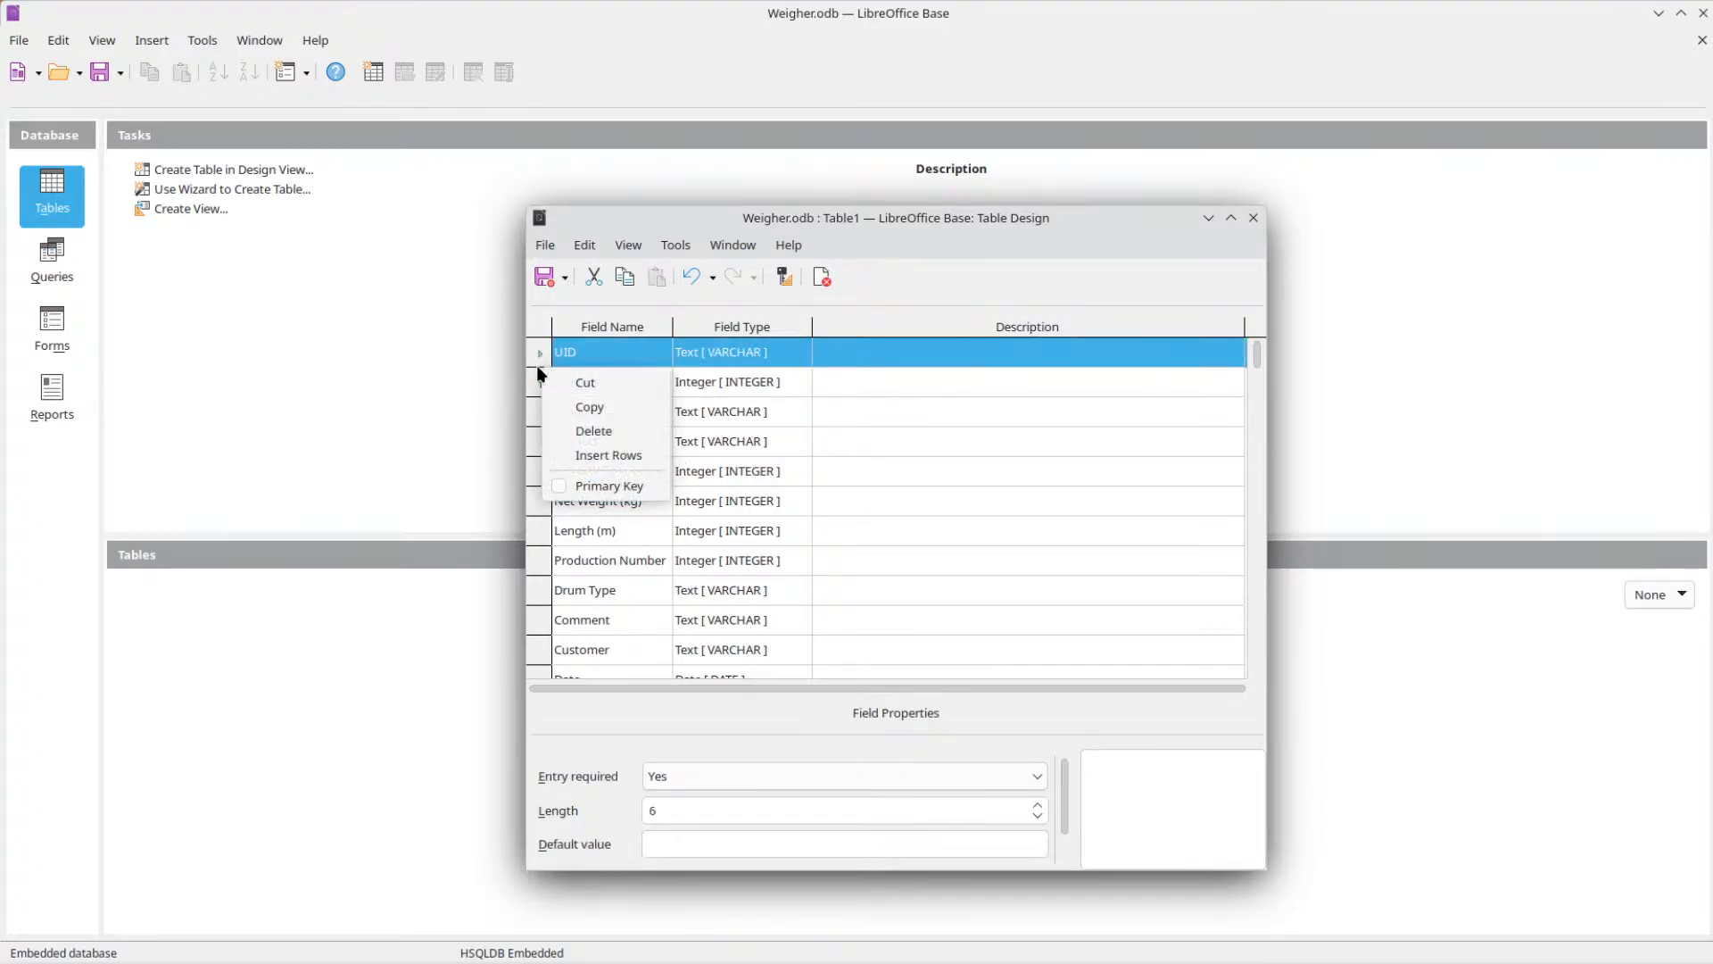
click(602, 485)
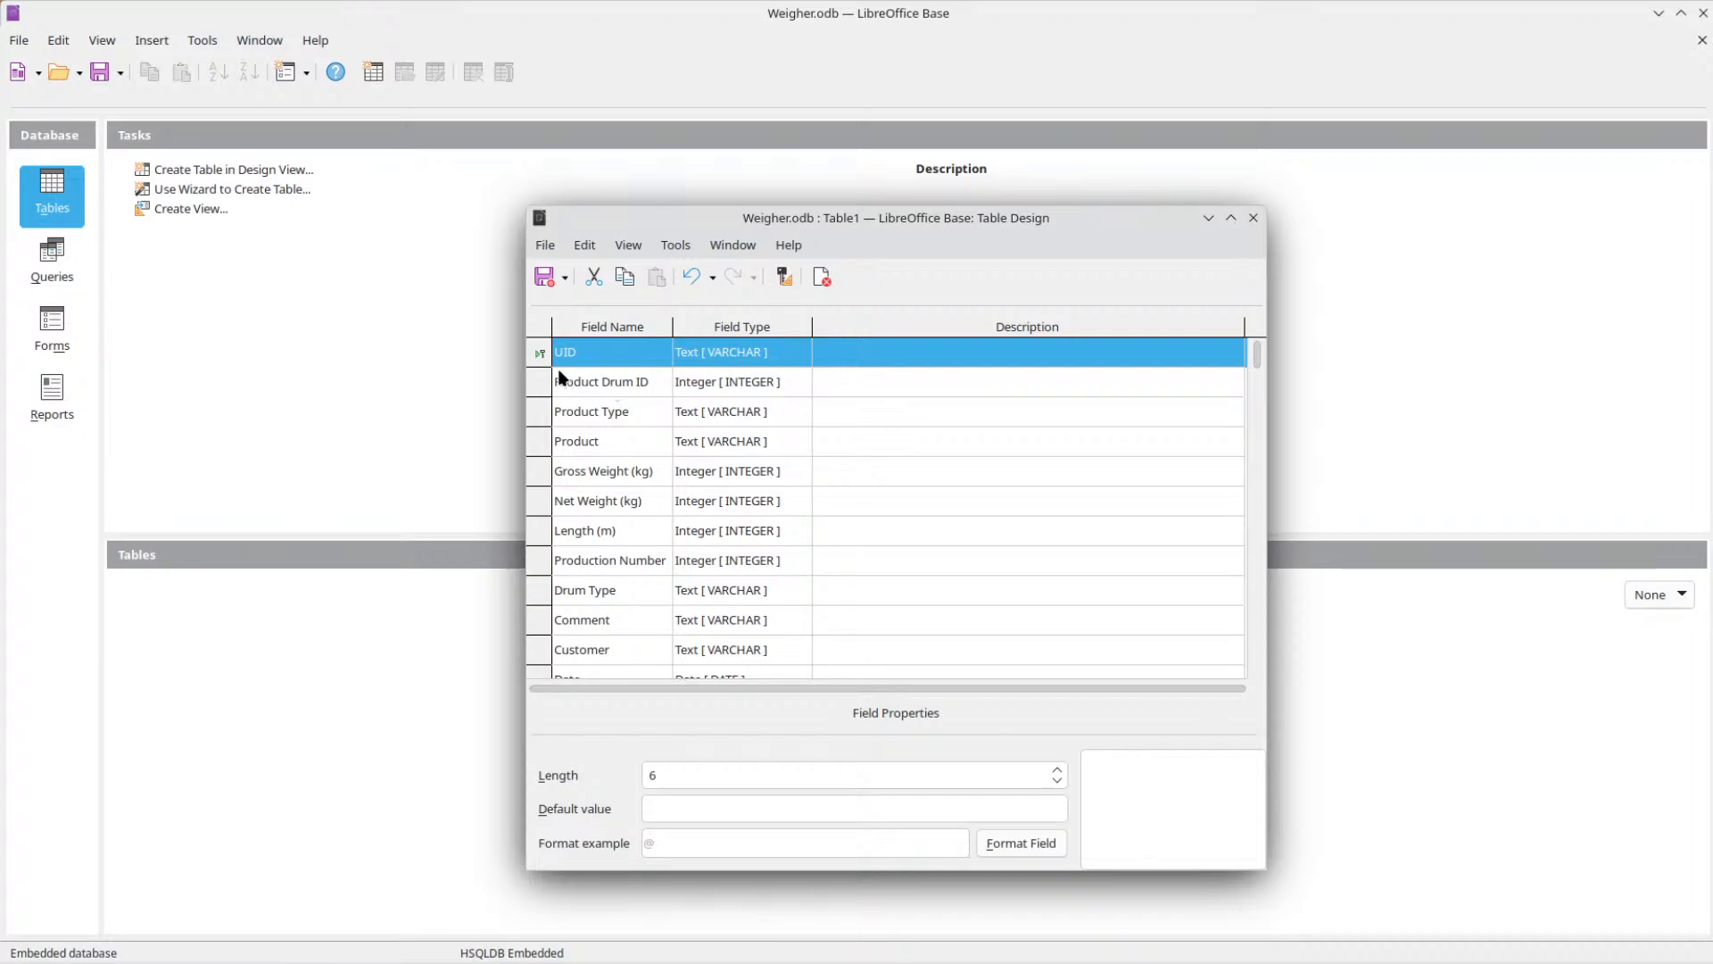
Insert a field named CUID between UID and Product Drum ID.
right_click(544, 381)
click(630, 471)
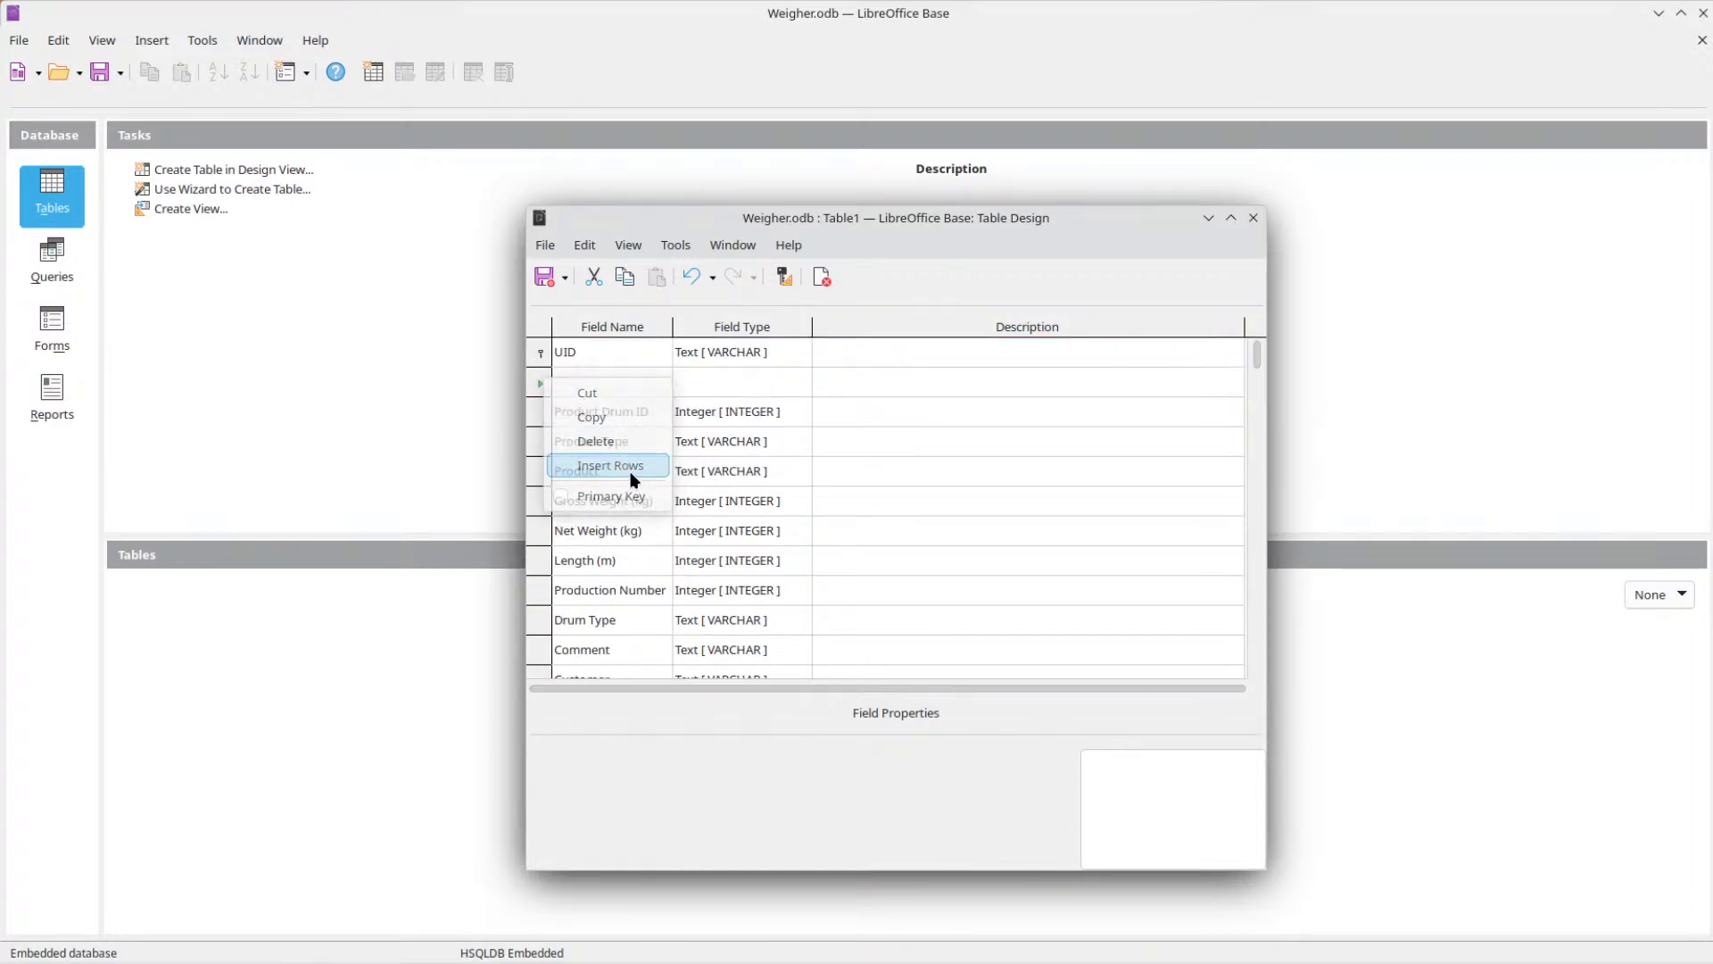
click(607, 384)
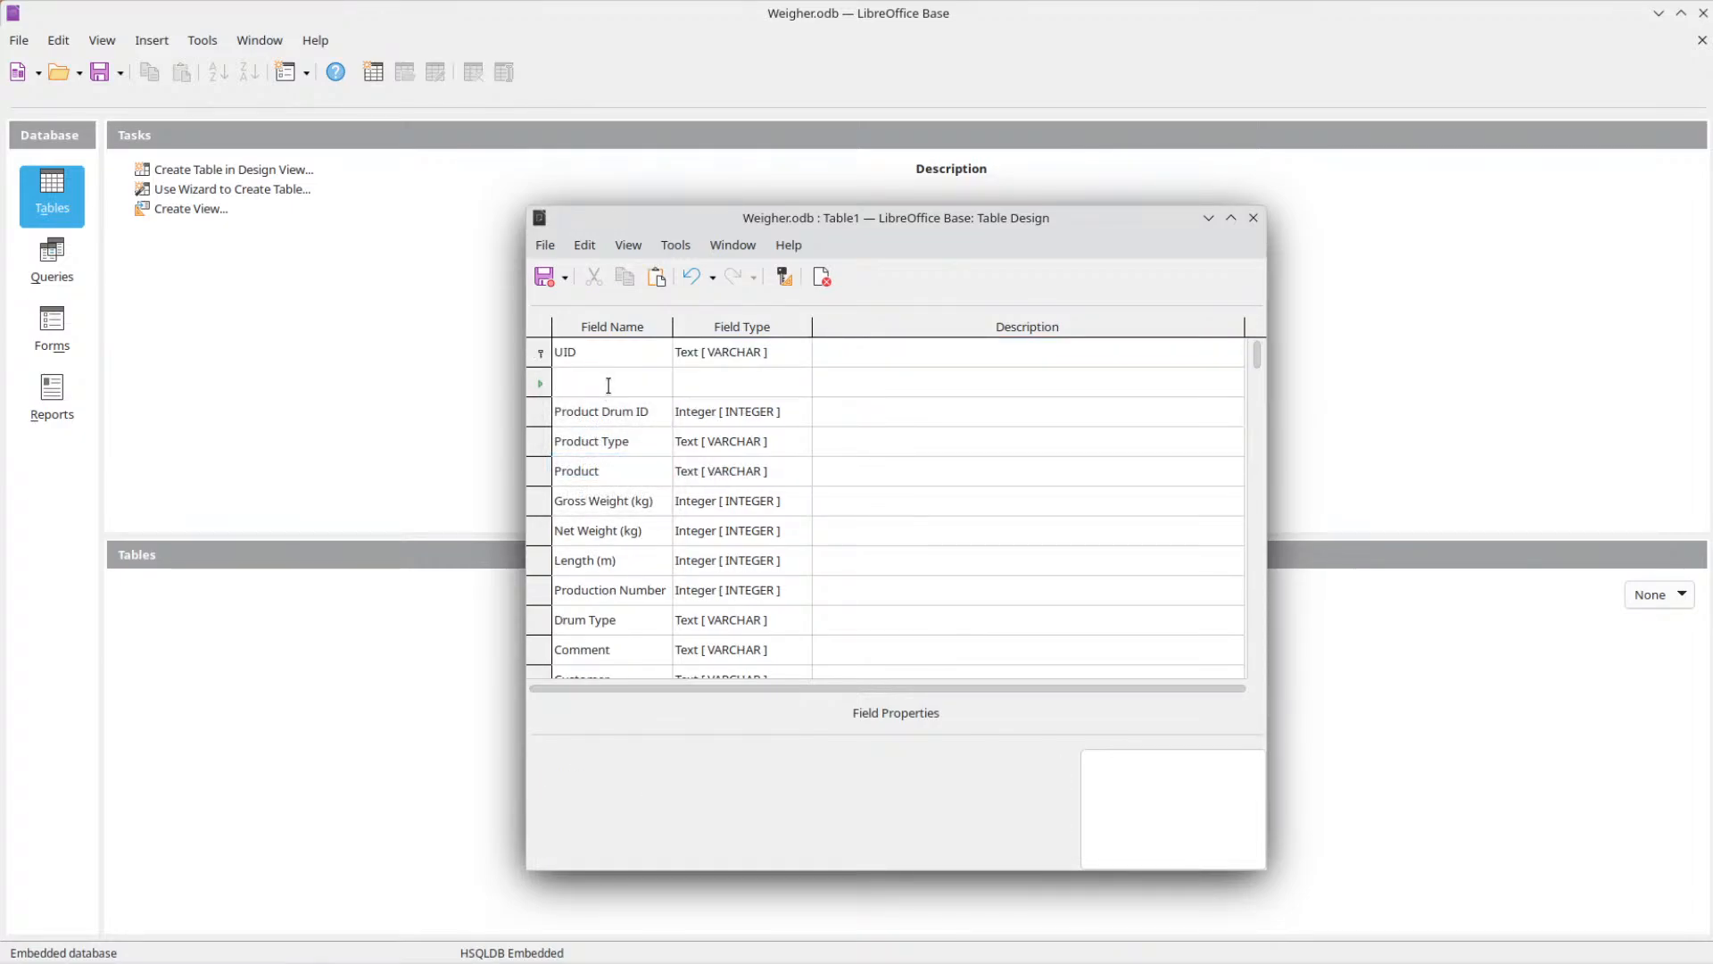
text(CUID)
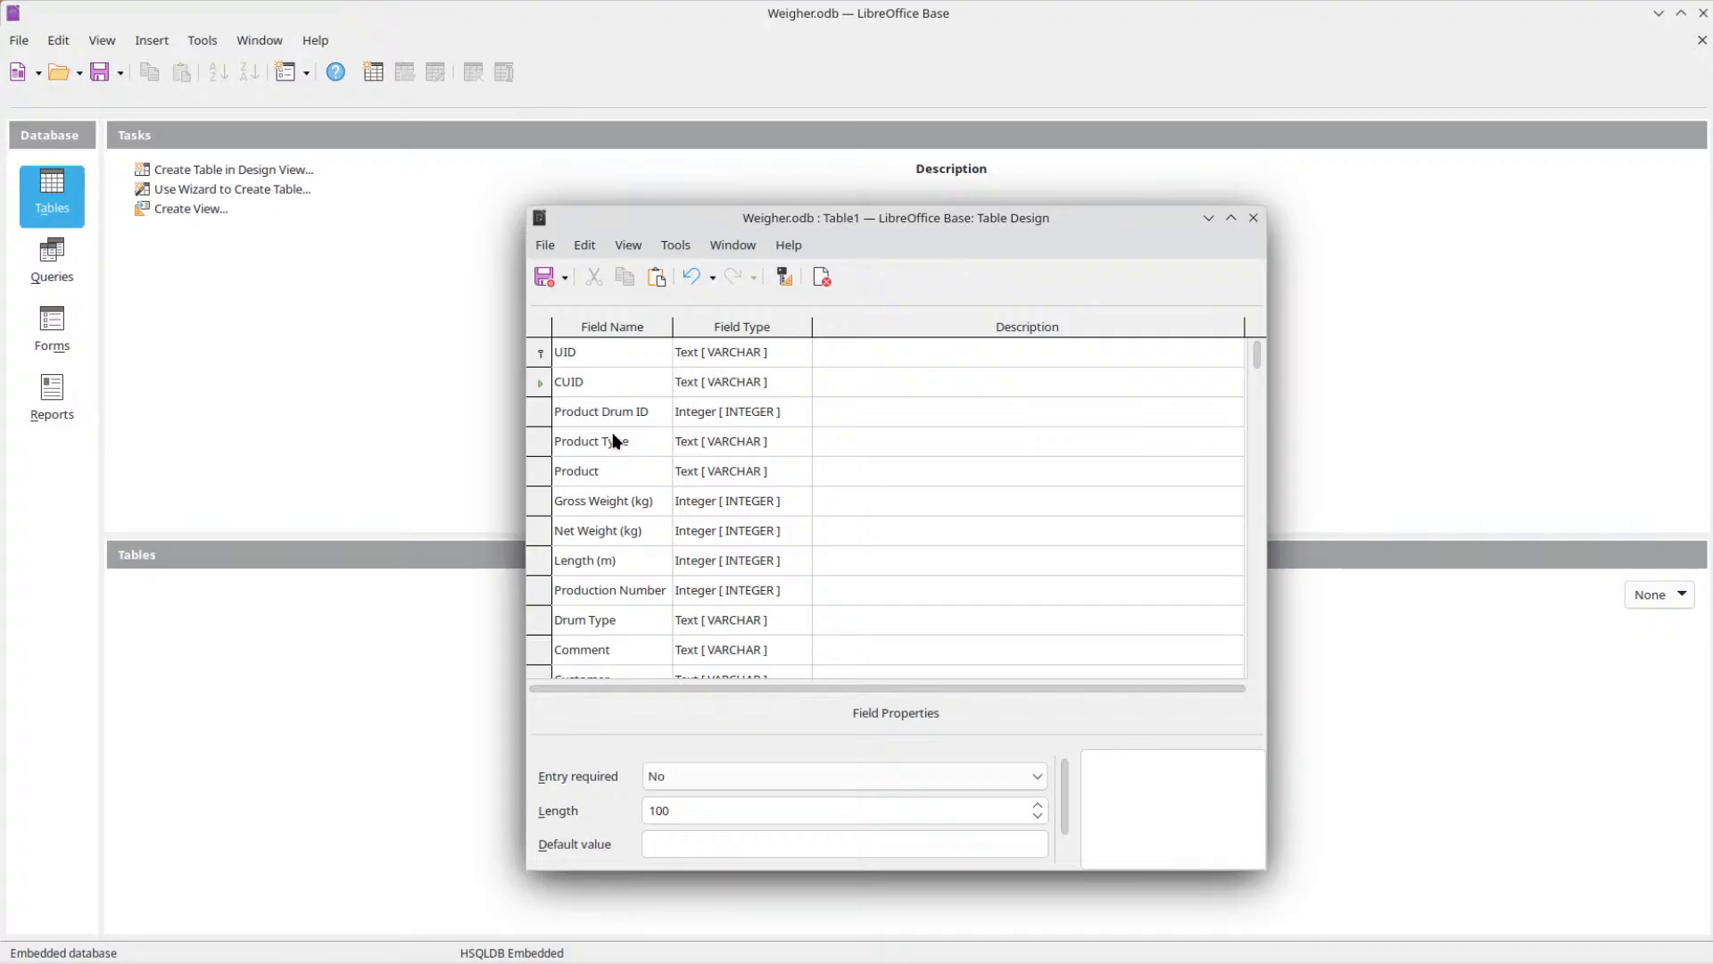
Set the CUID field's length to 2, keeping its Text [ VARCHAR ] type and entry required at No.
click(777, 350)
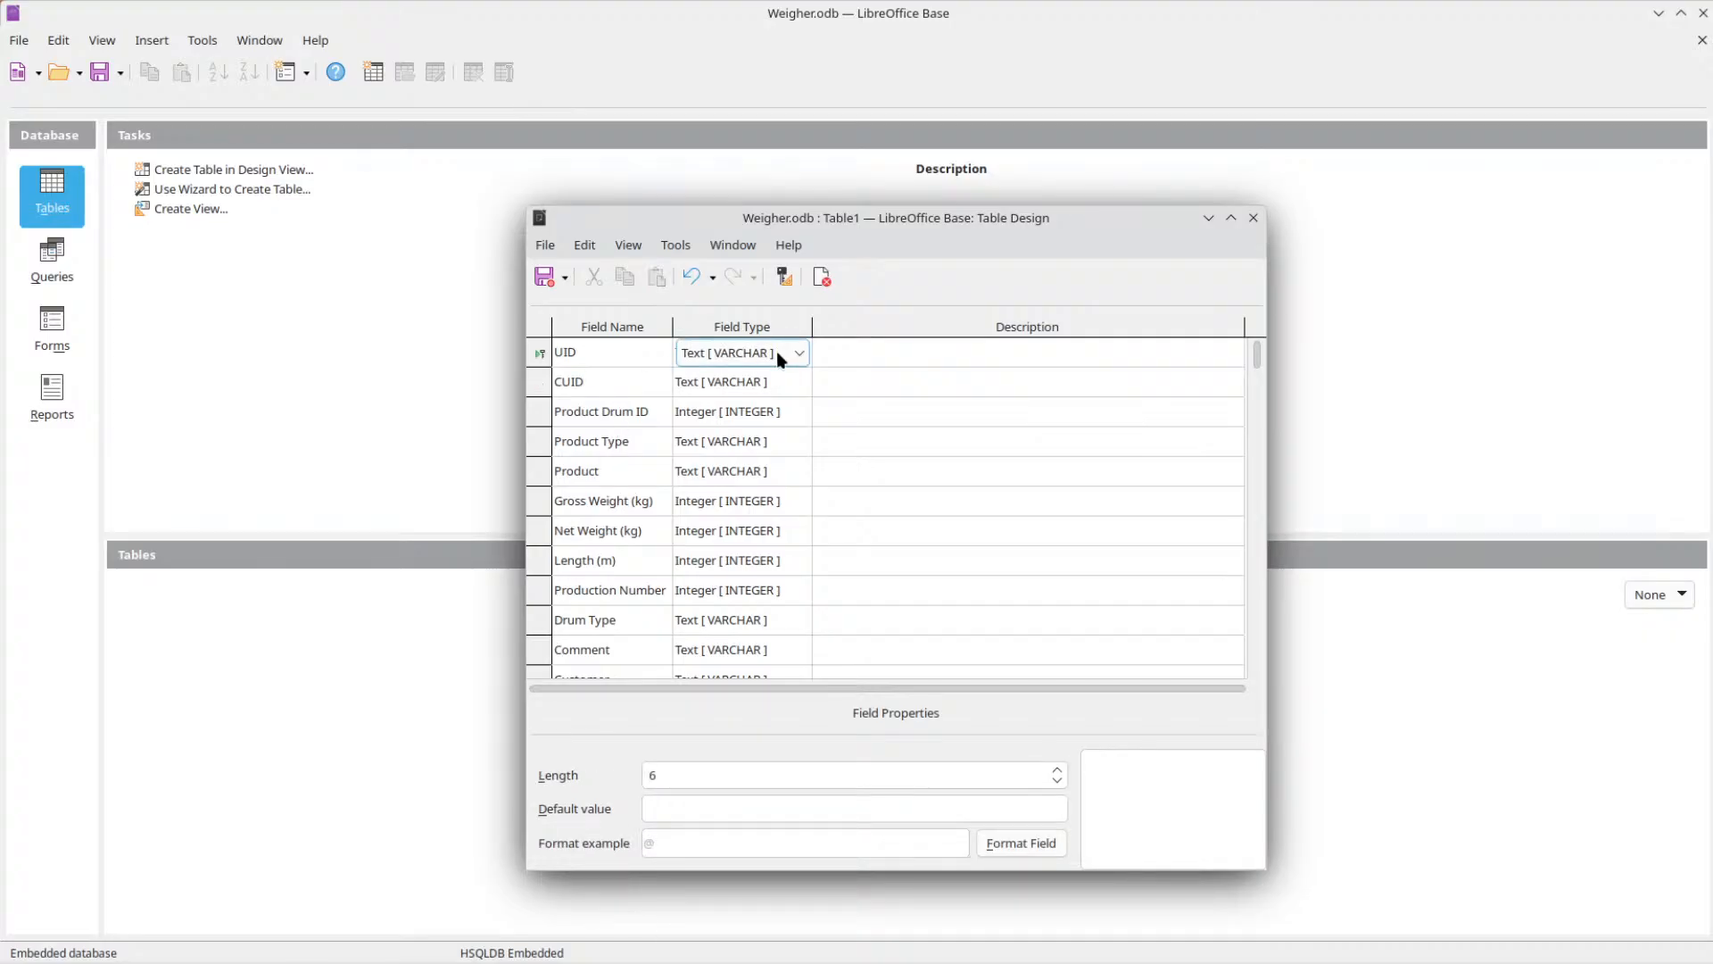
click(742, 382)
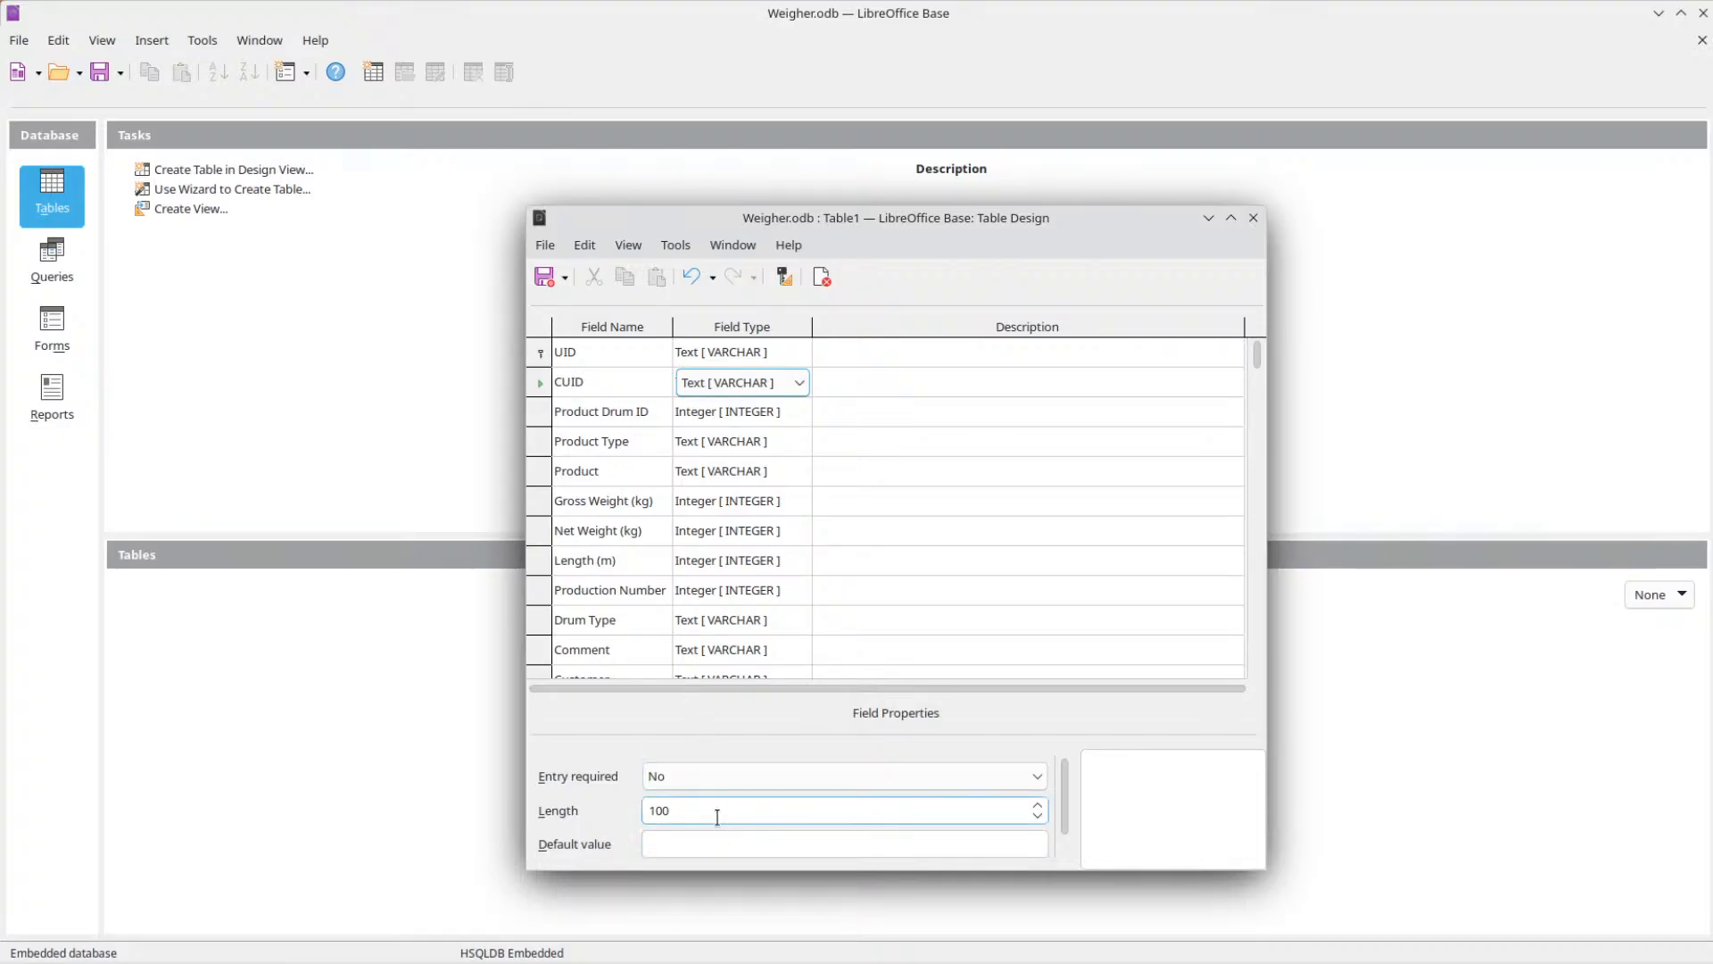
drag(715, 810, 598, 818)
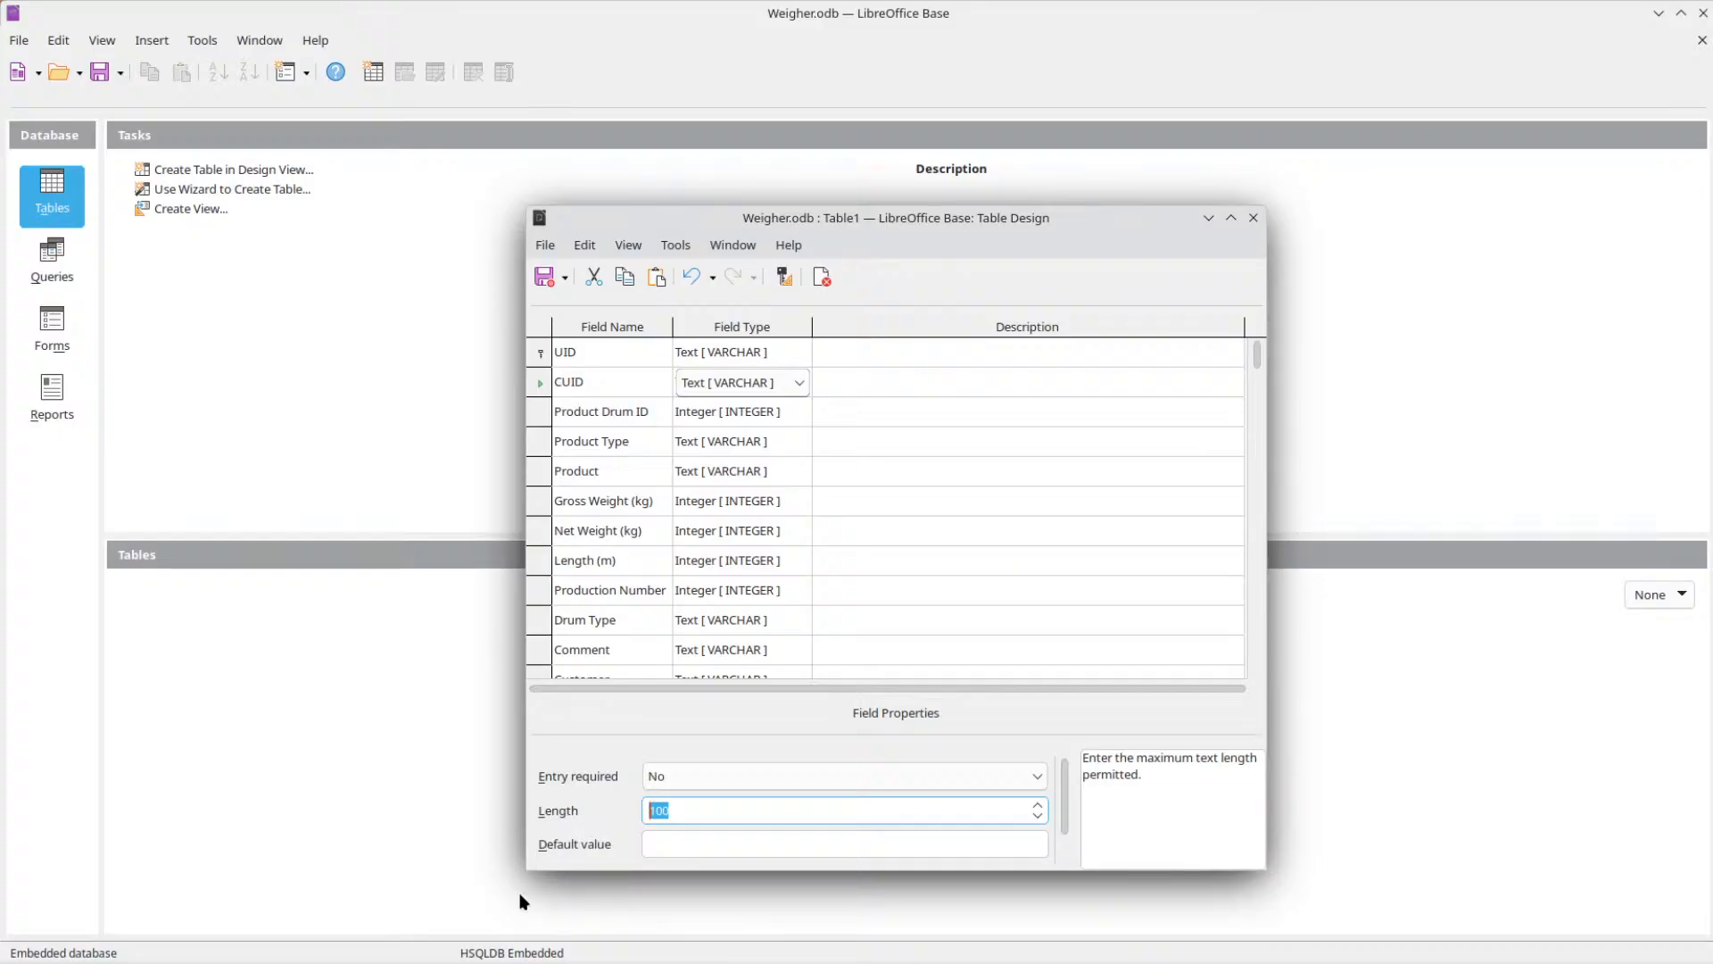
text(2)
click(719, 776)
click(714, 770)
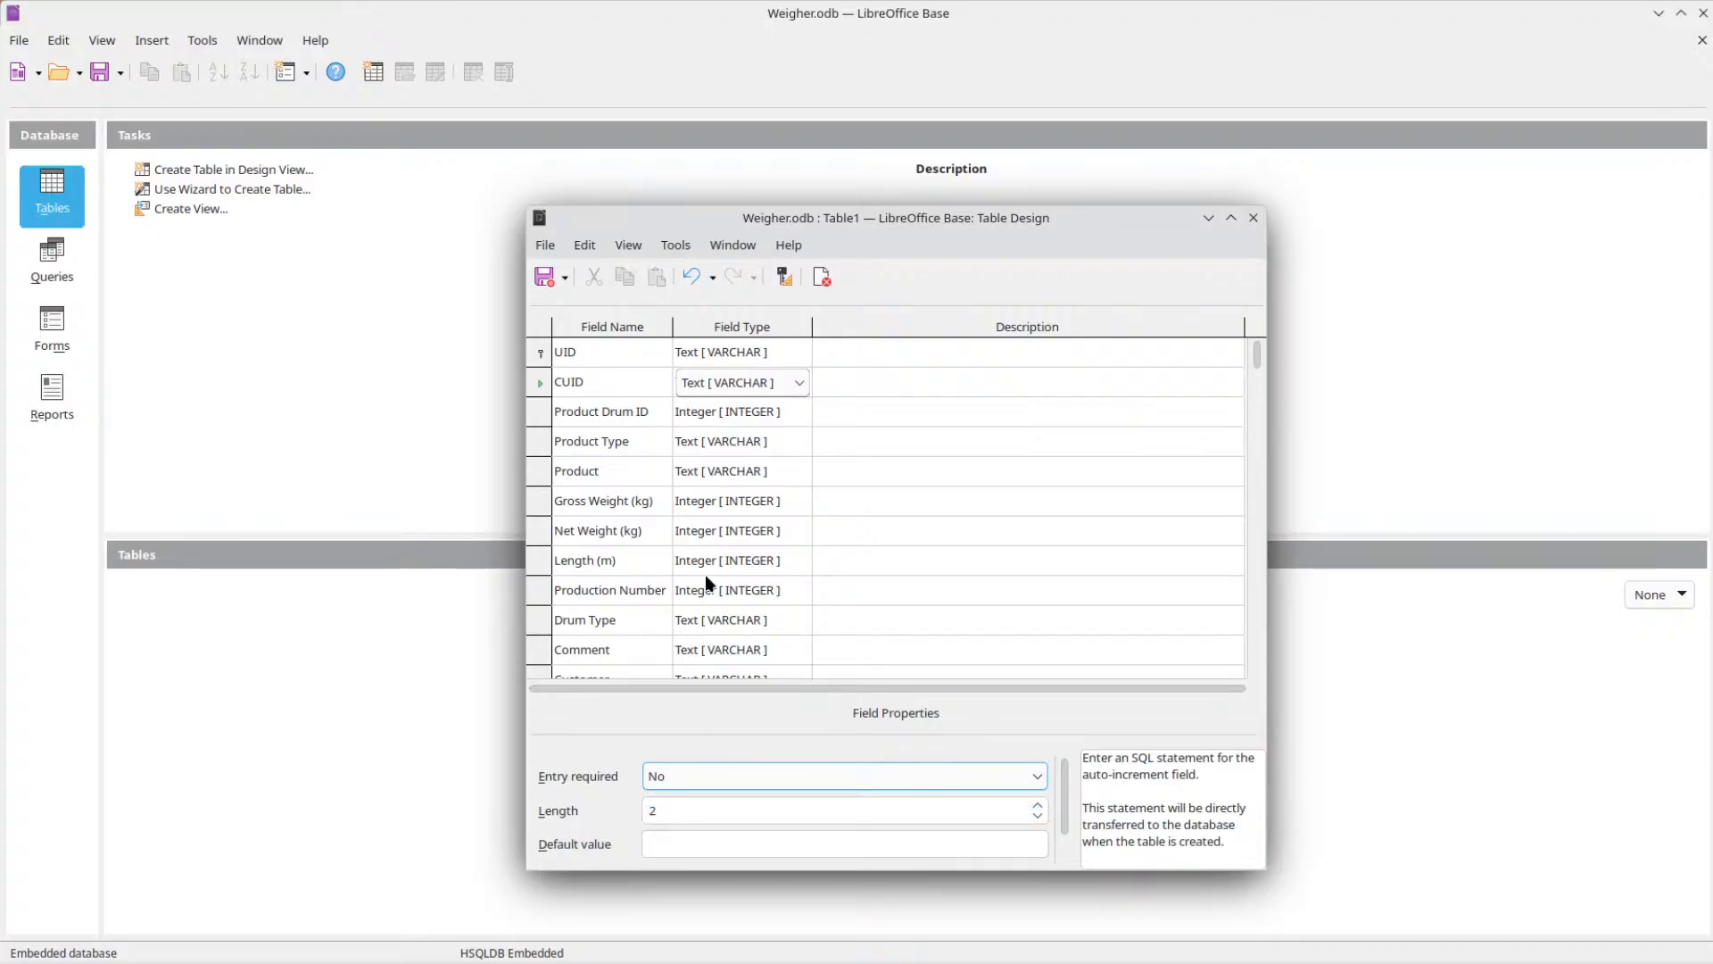
Add a field named Change Date below Date and set its type to Date [ DATE ].
scroll(706, 548, down, 2)
click(639, 562)
text(Change Date)
key(Tab)
click(752, 557)
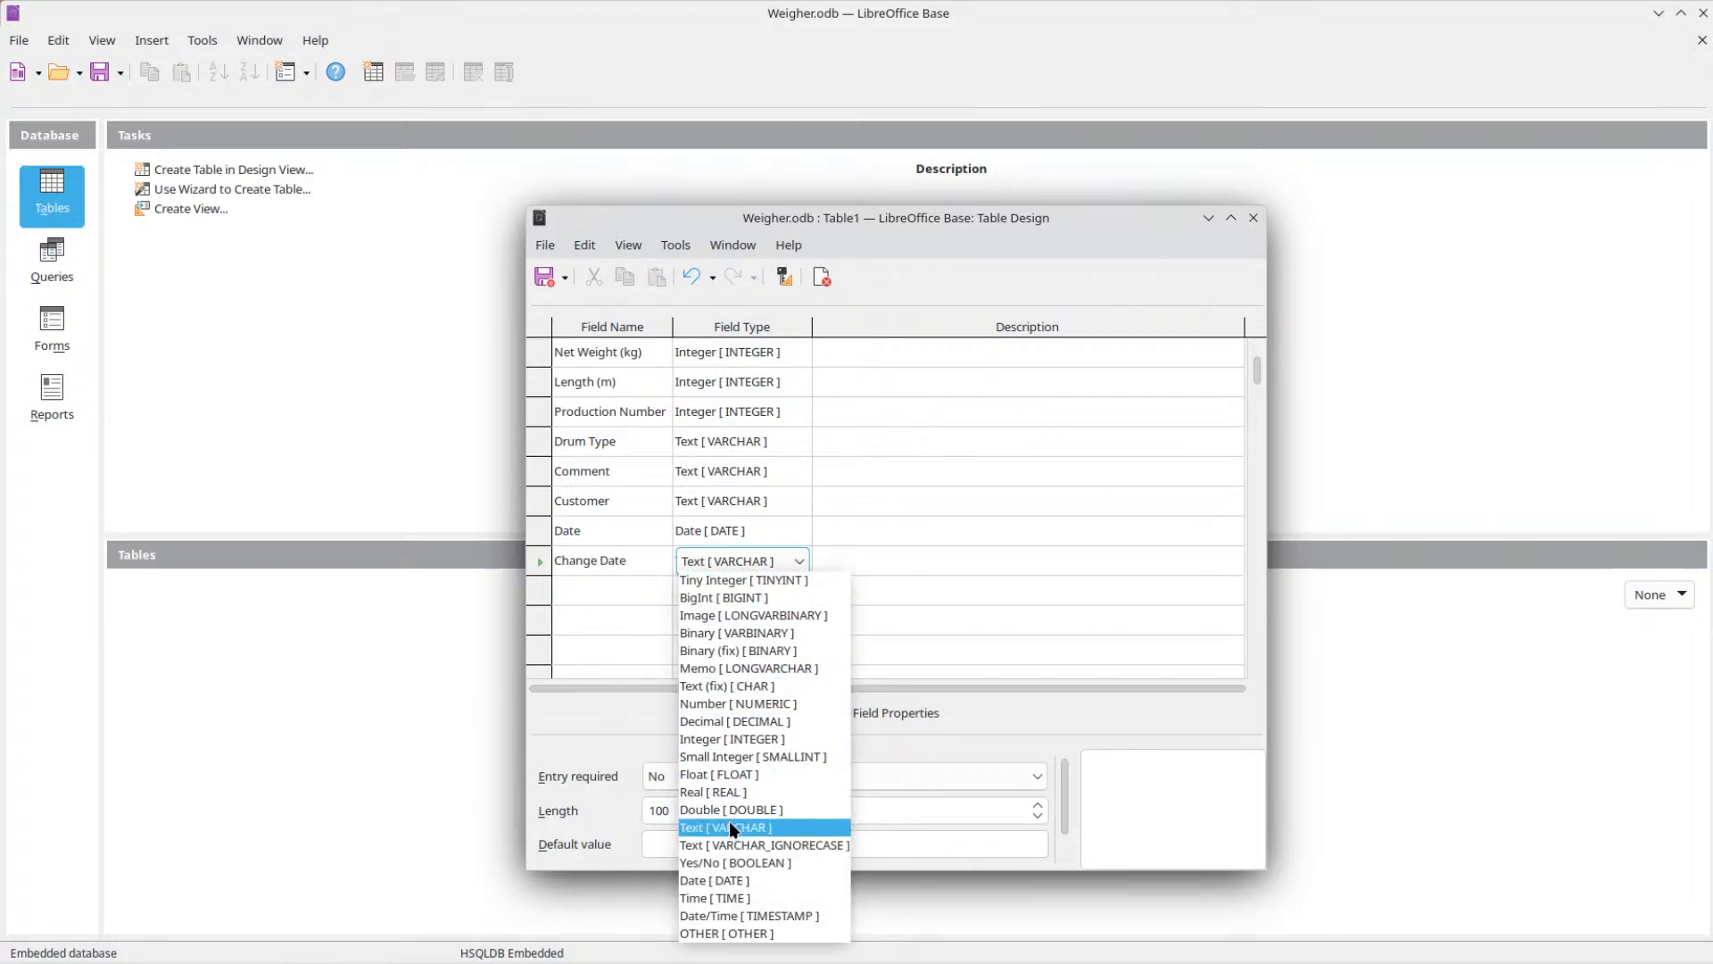
click(725, 880)
Set the Change Date field's format to MM/DD/YYYY HH:MM:SS, keeping entry required at No.
click(788, 776)
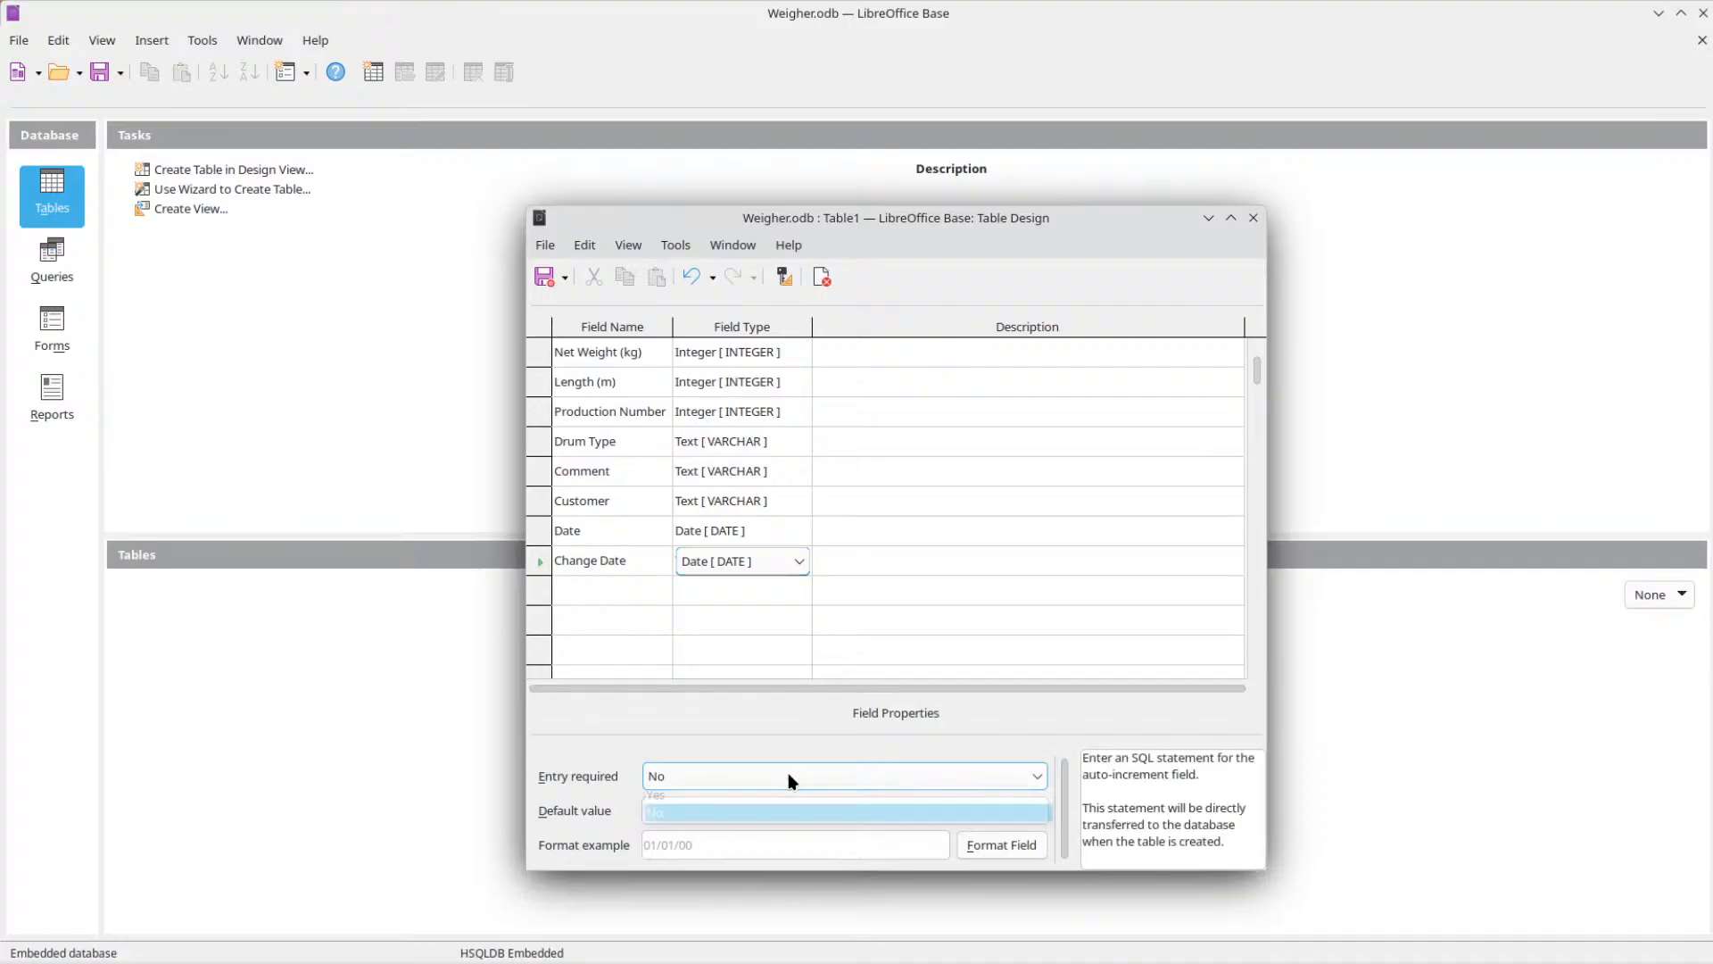
click(770, 790)
click(720, 808)
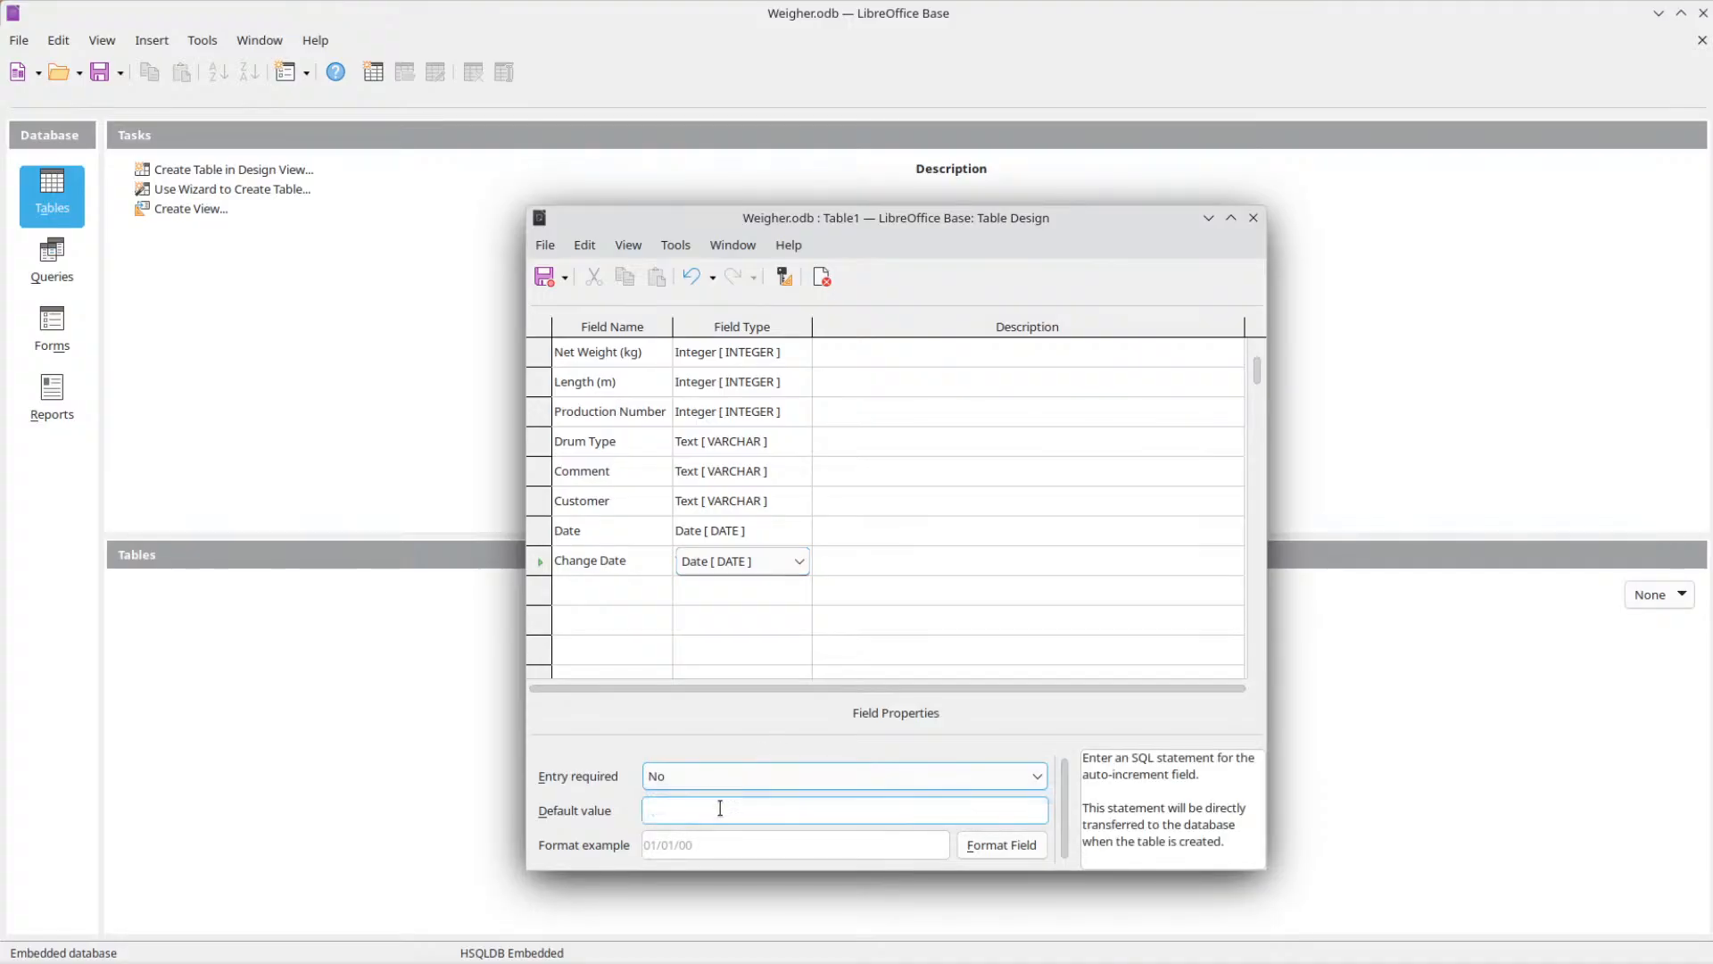
click(998, 844)
scroll(868, 489, down, 5)
click(870, 470)
click(1020, 737)
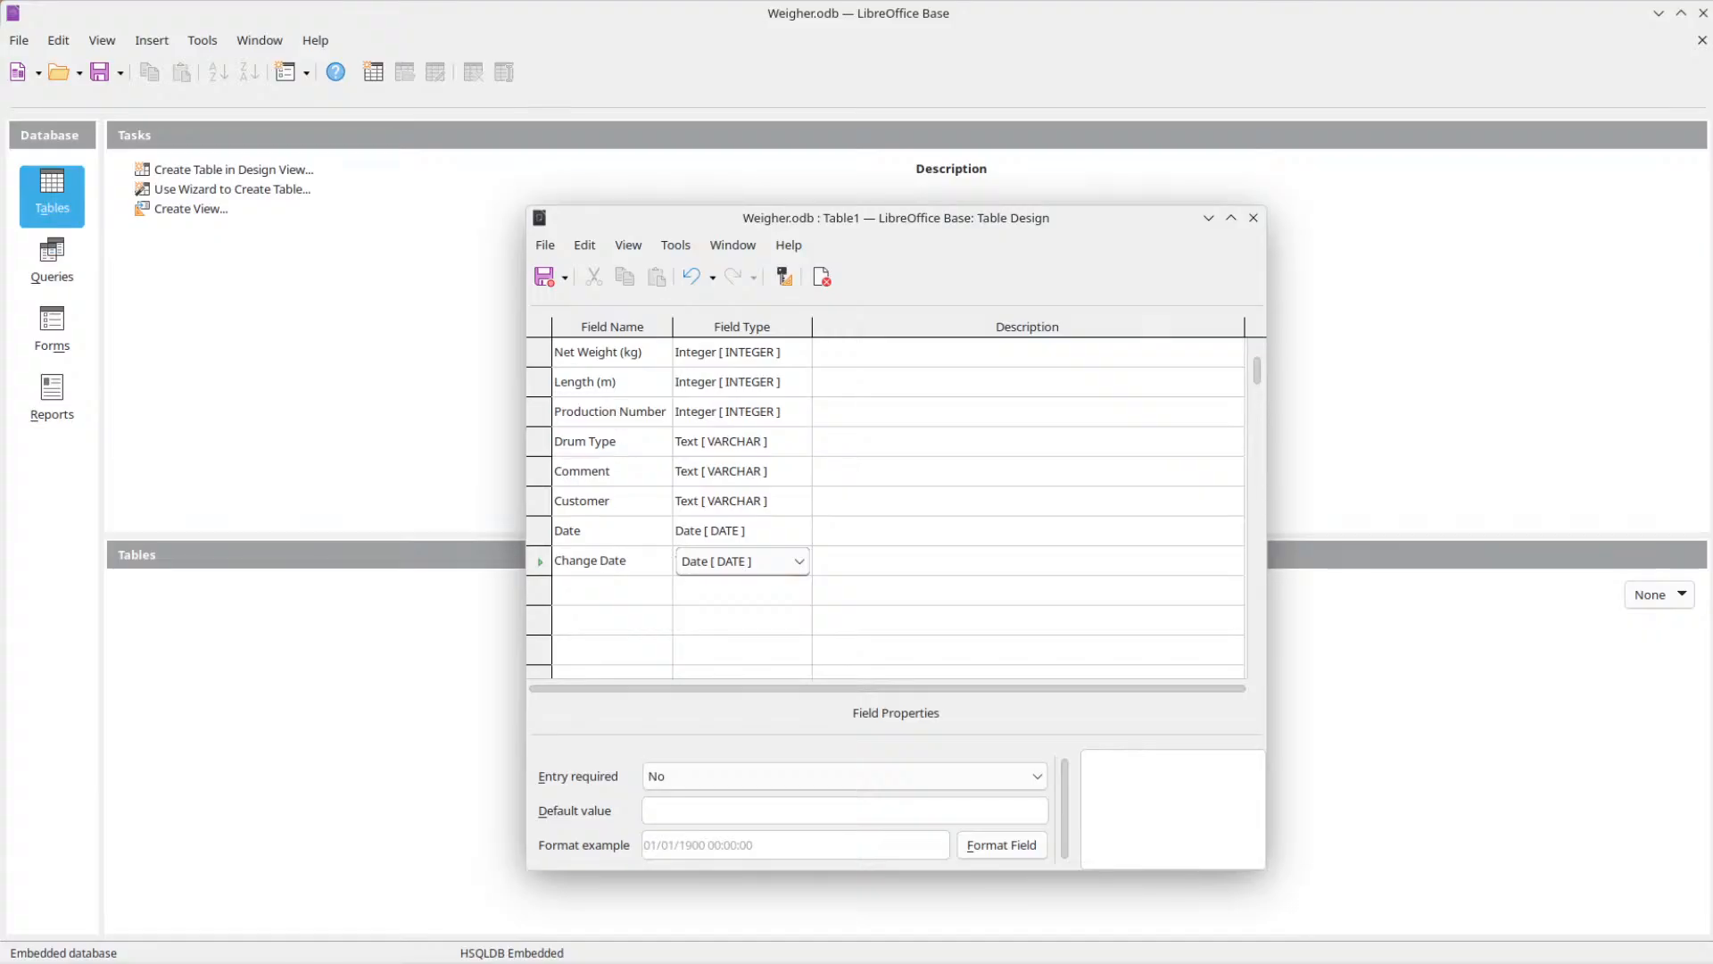
Add a field named Dispatch Date below Change Date and set its type to Date [ DATE ].
click(646, 587)
text(Dispat)
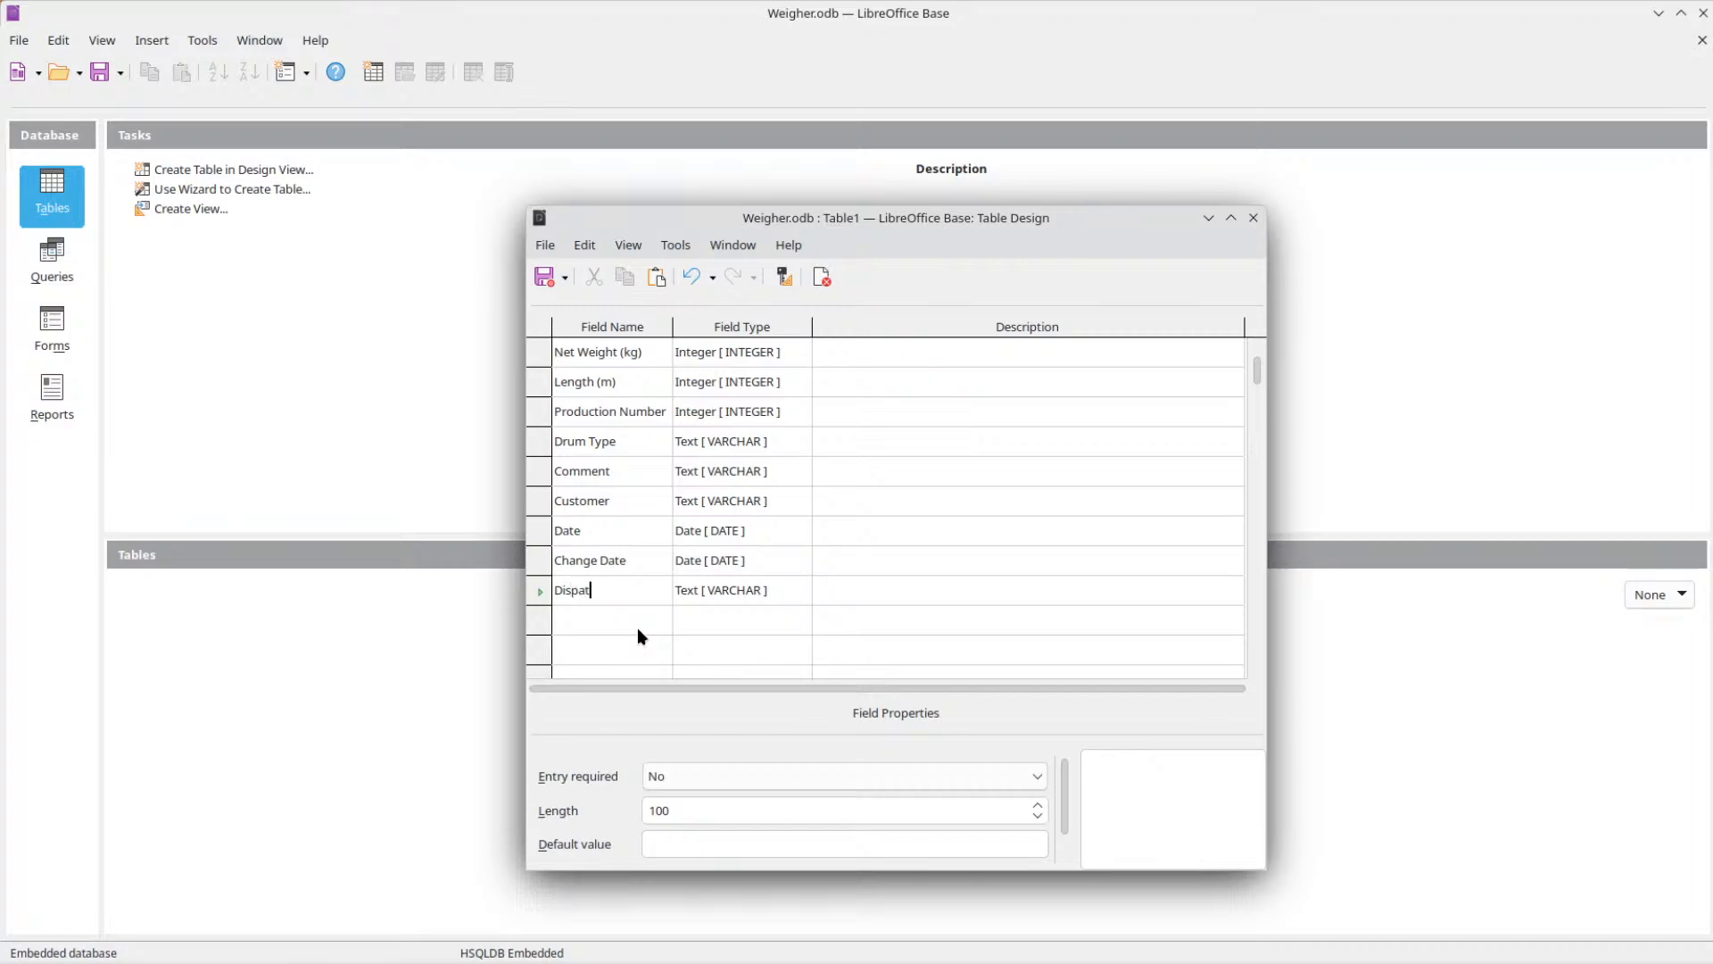
key(Tab)
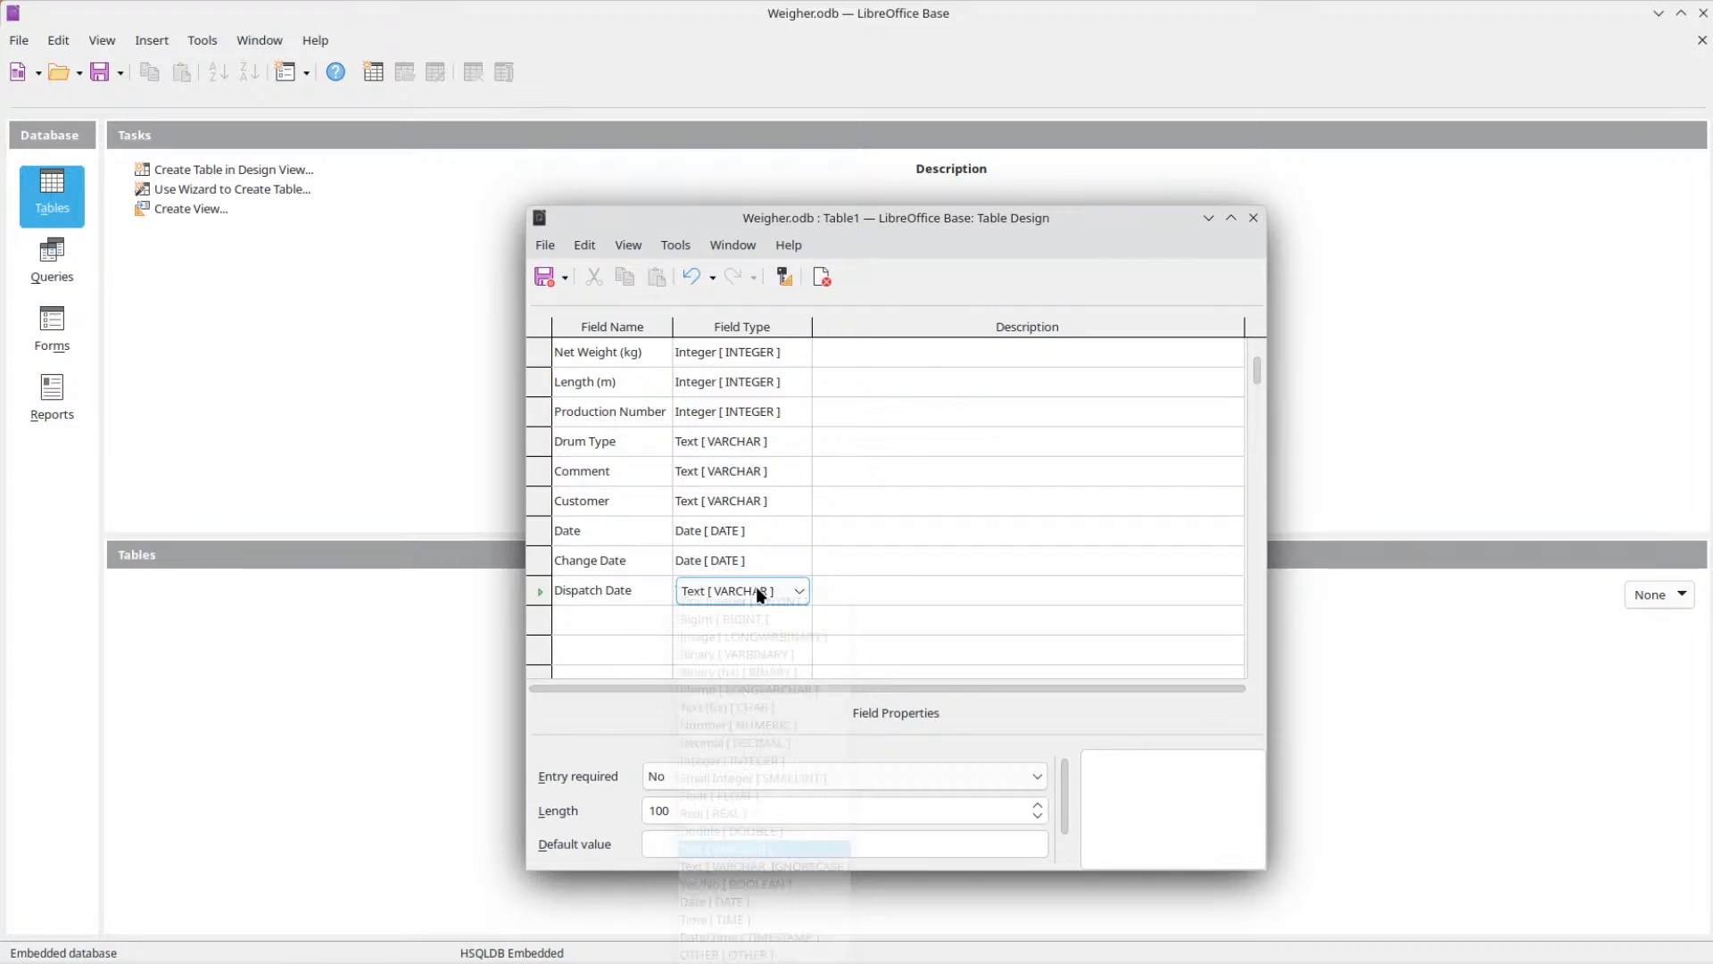
click(758, 591)
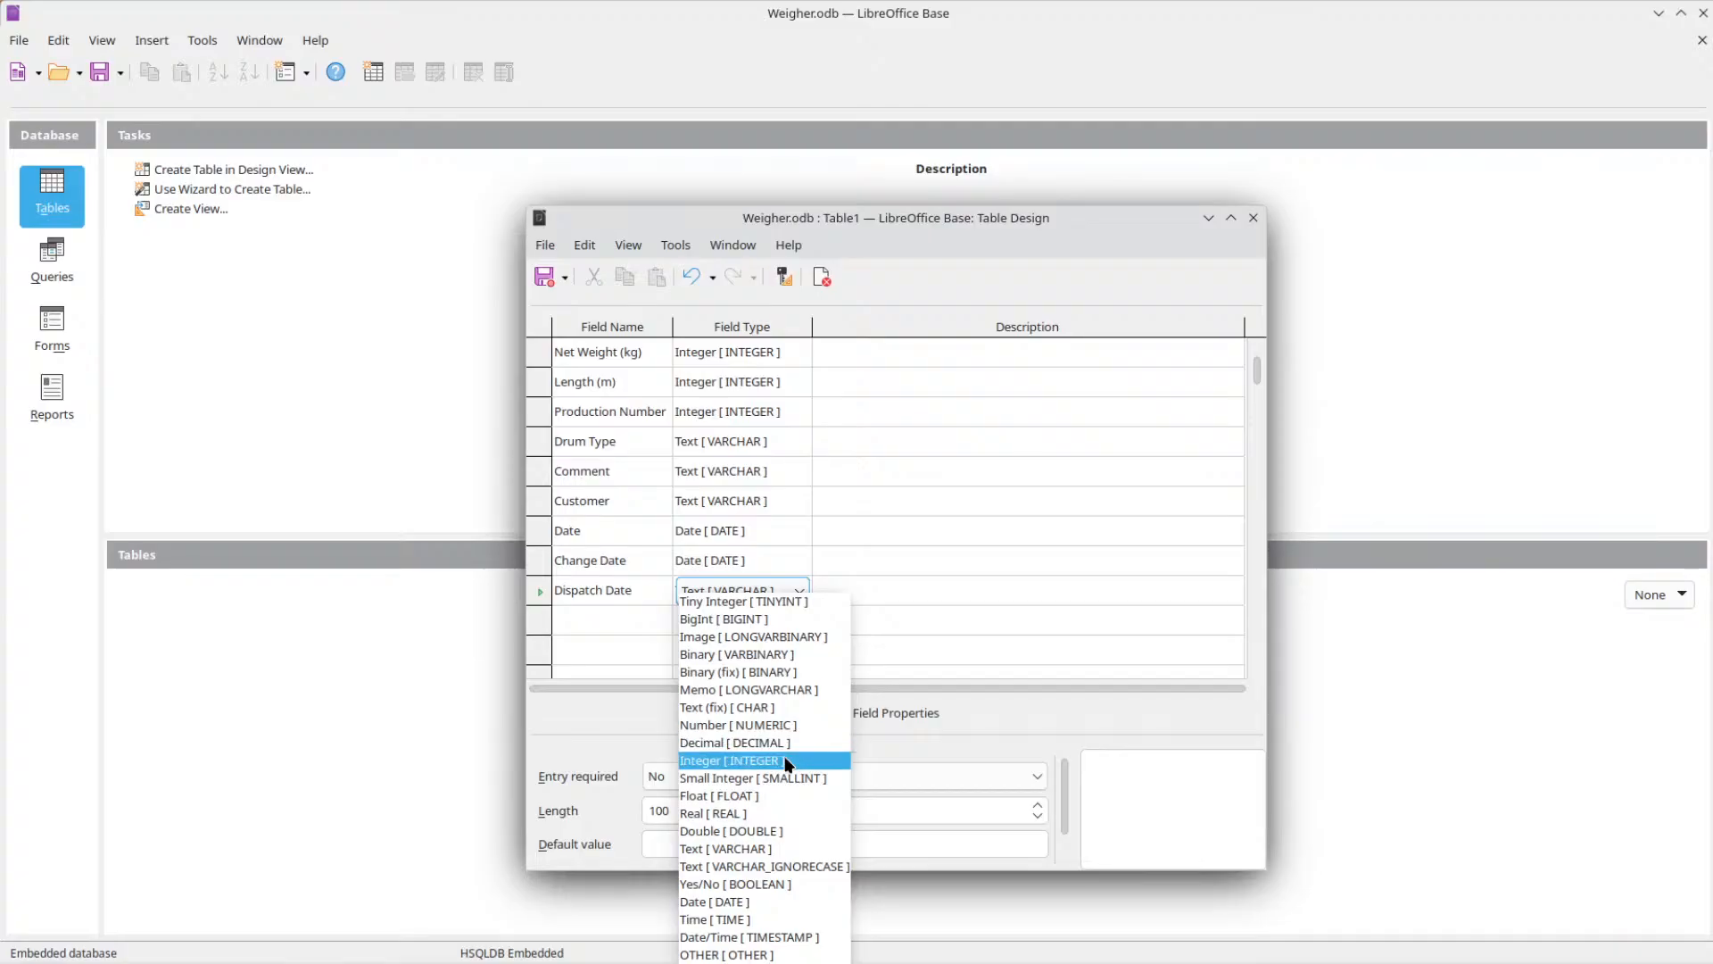
click(737, 903)
click(773, 590)
click(773, 590)
click(973, 812)
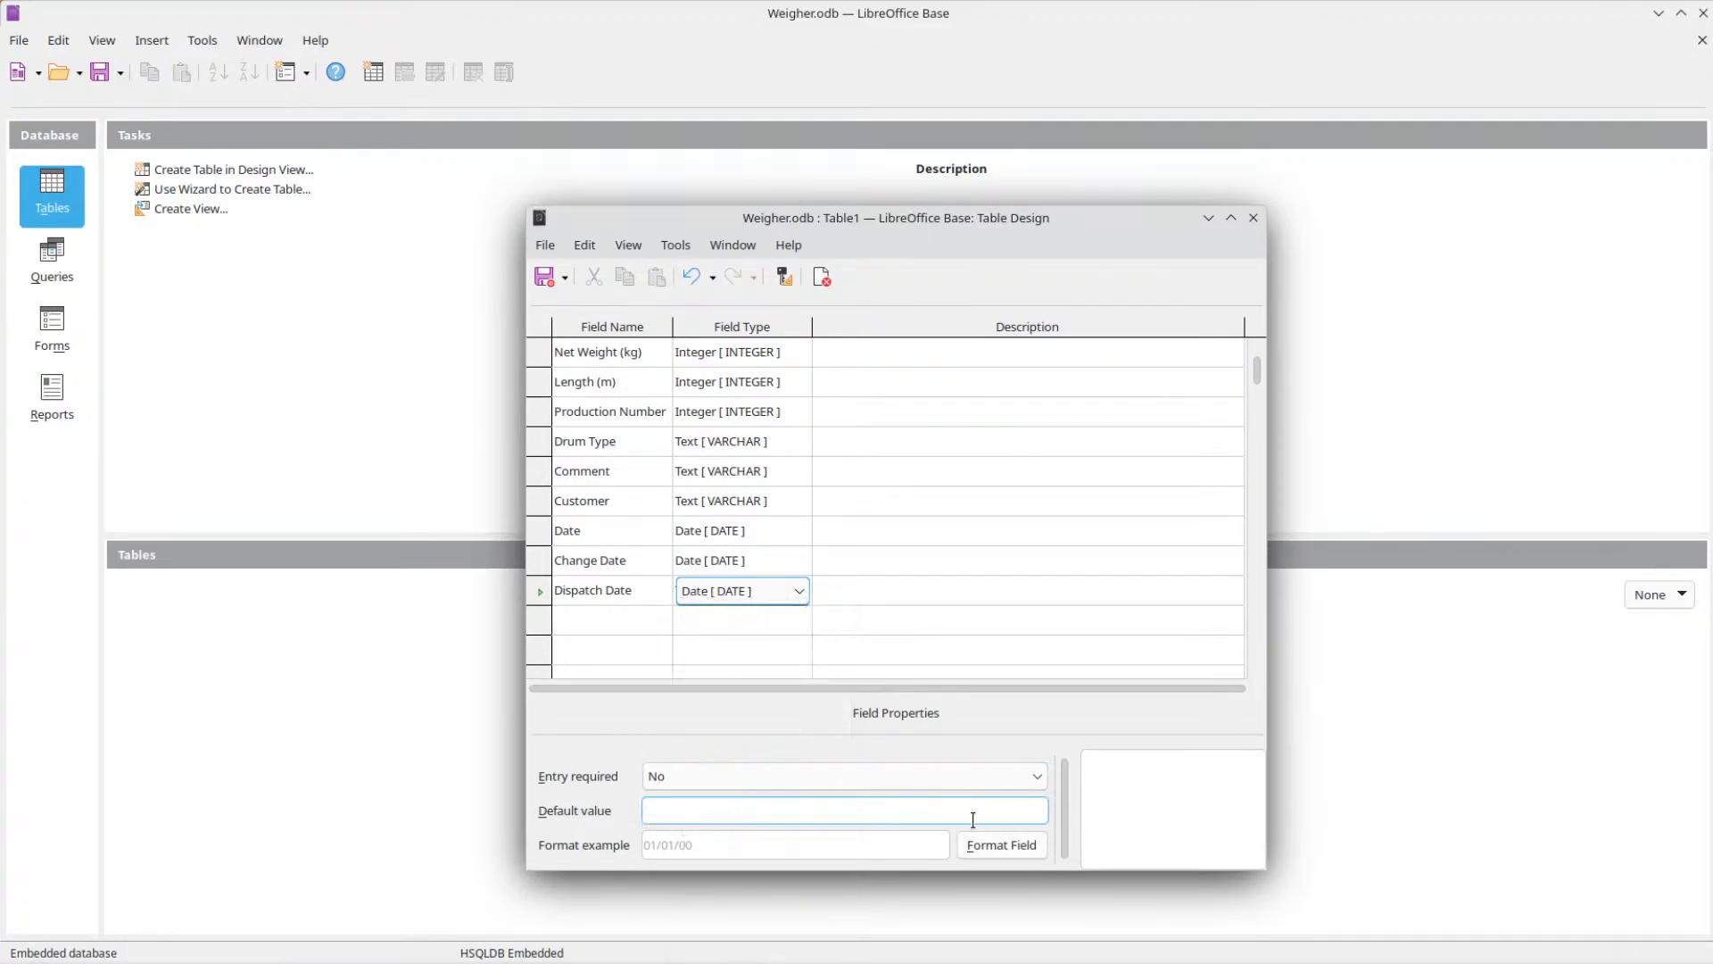
Set the Dispatch Date field's format to MM/DD/YYYY HH:MM:SS in the Date category.
click(1012, 843)
scroll(909, 451, down, 5)
scroll(908, 451, down, 3)
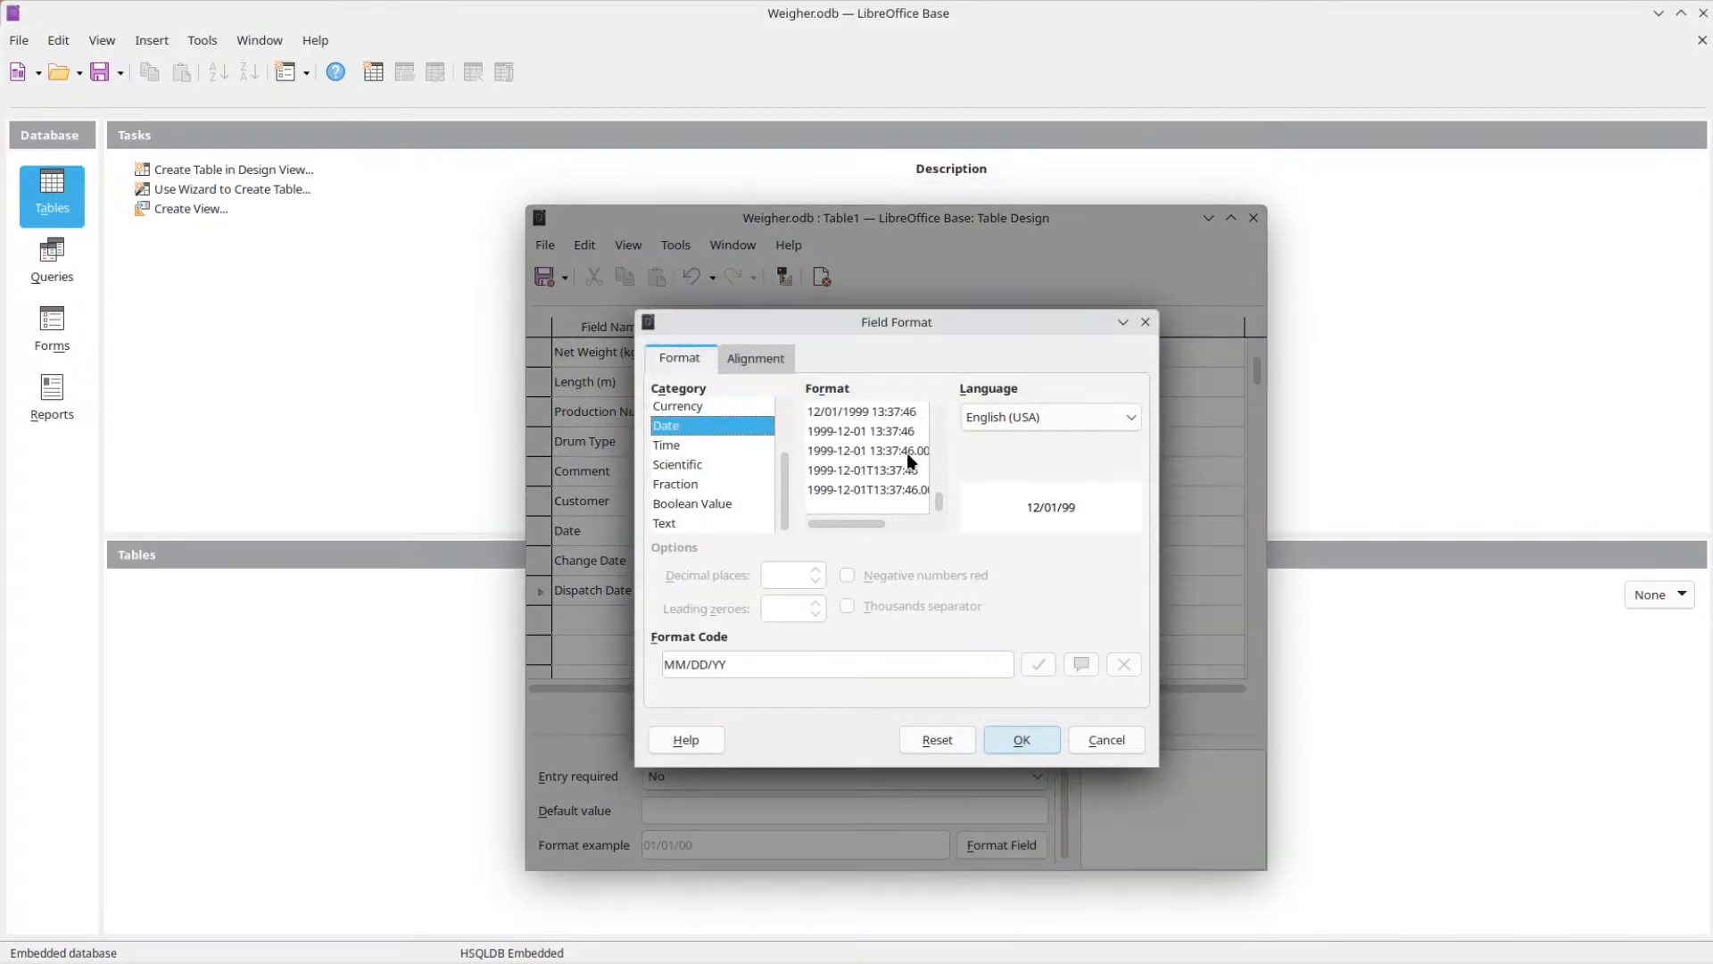
scroll(892, 464, up, 1)
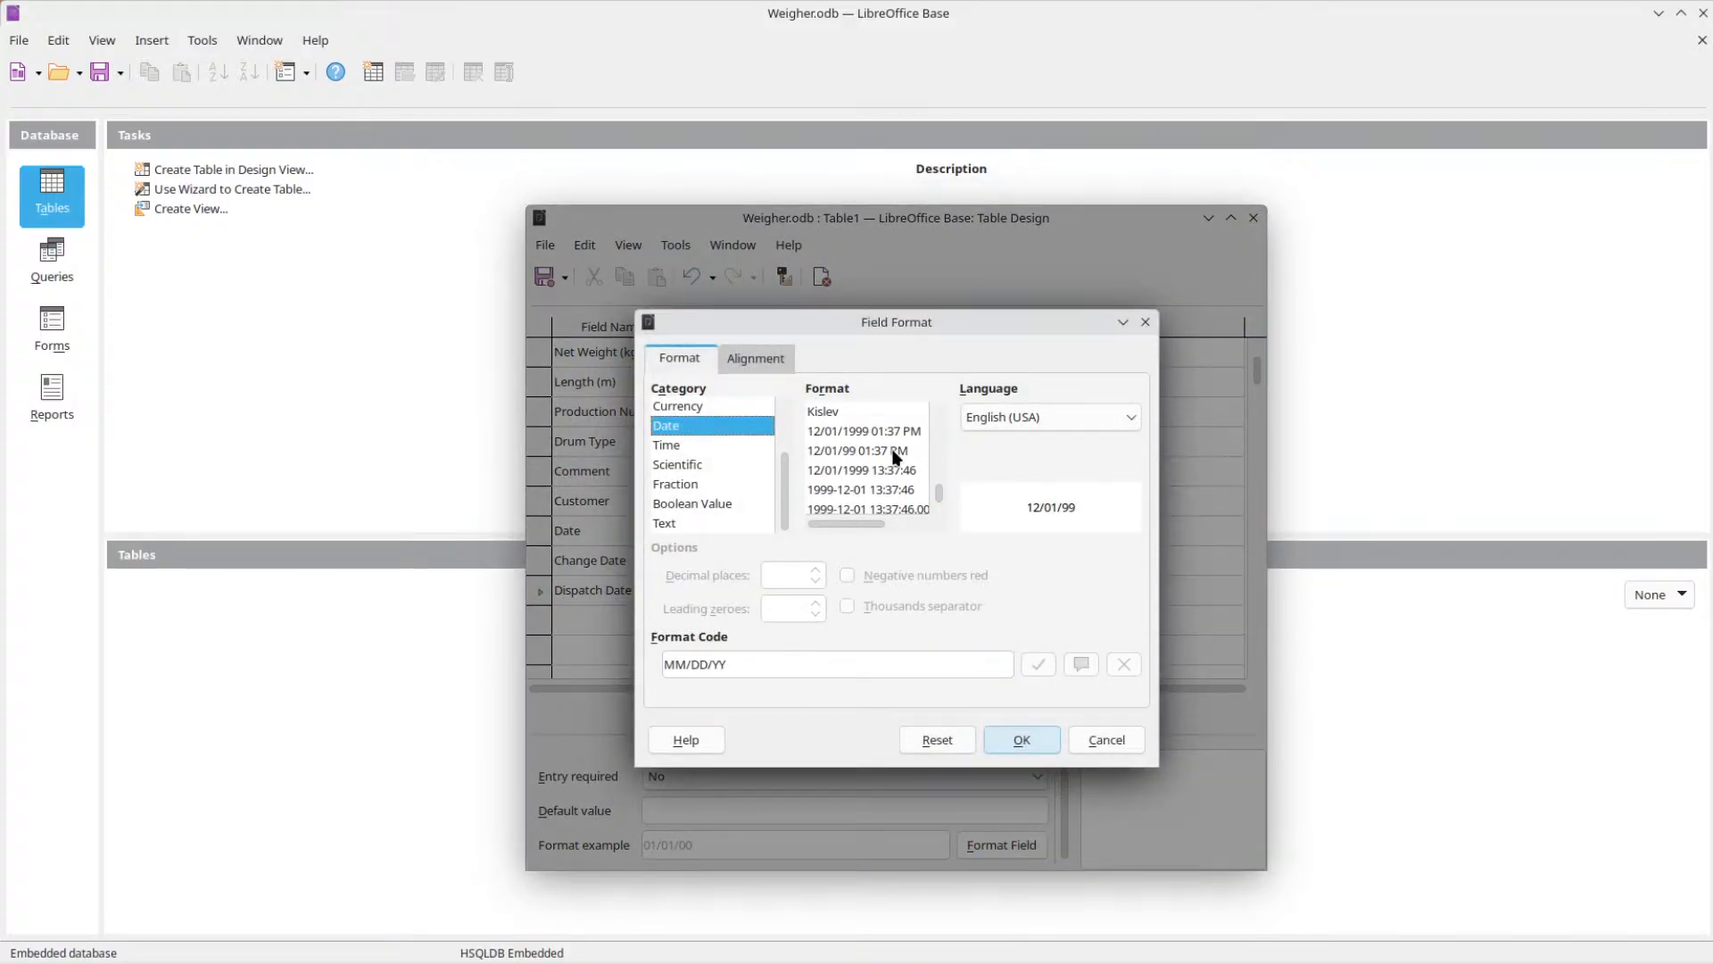
click(880, 471)
click(1023, 739)
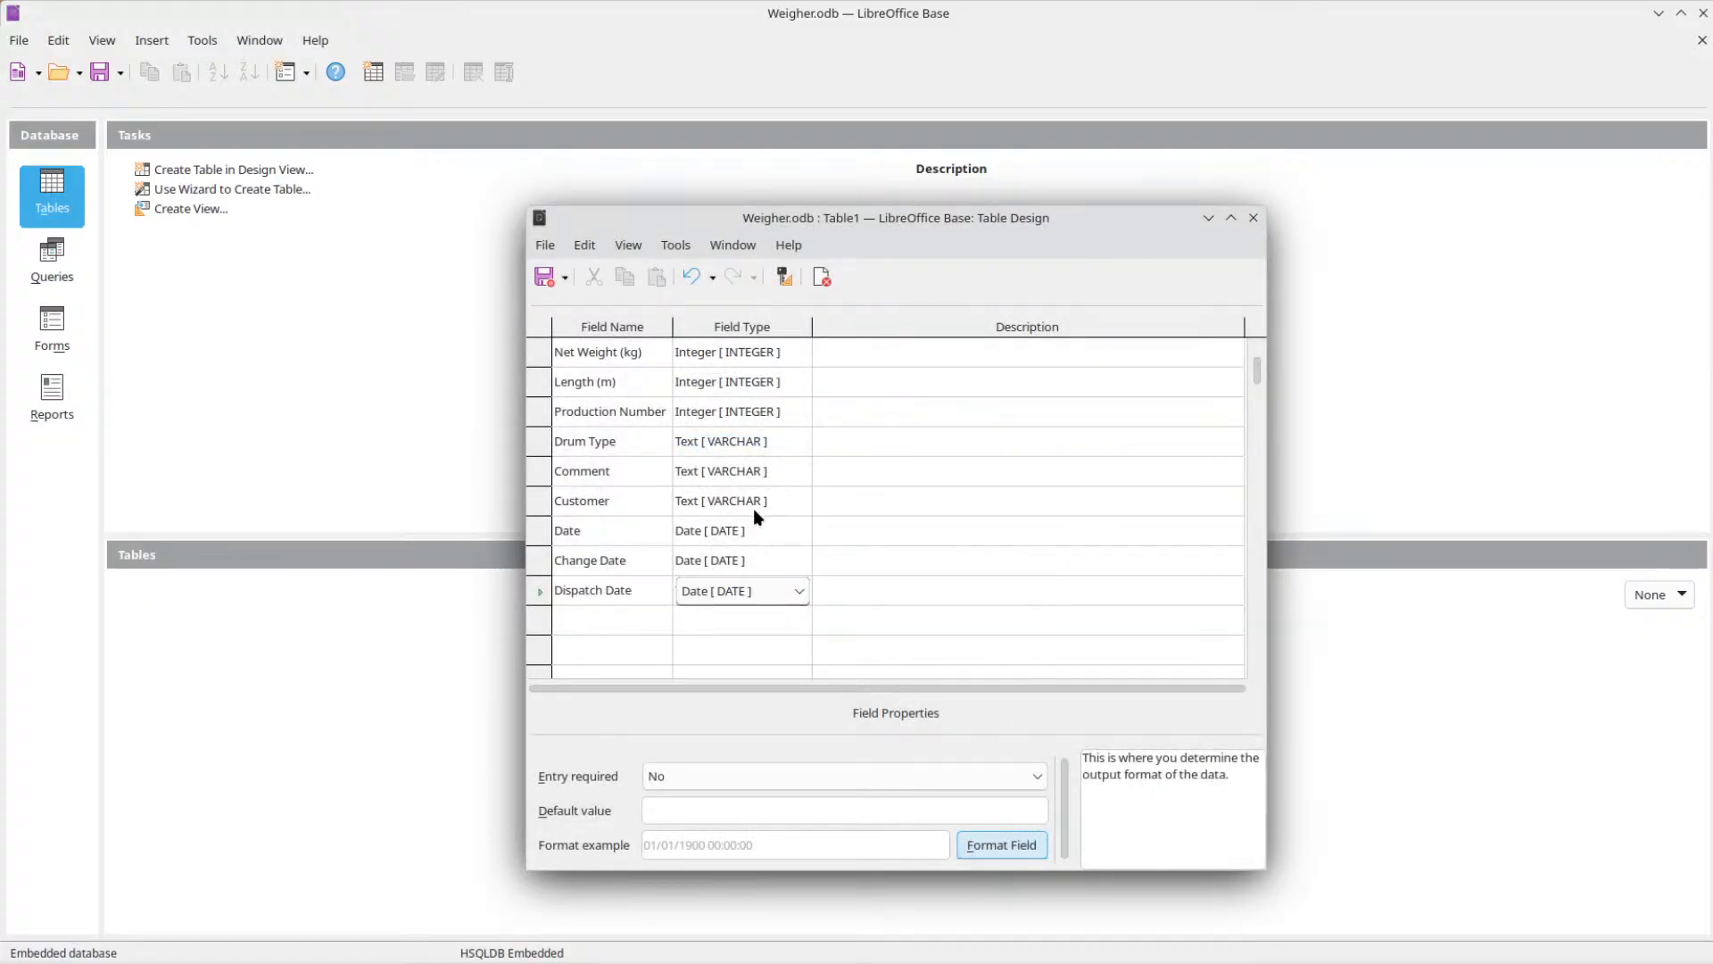
Save the table design under the name MainT.
key(ctrl+s)
text(MainT)
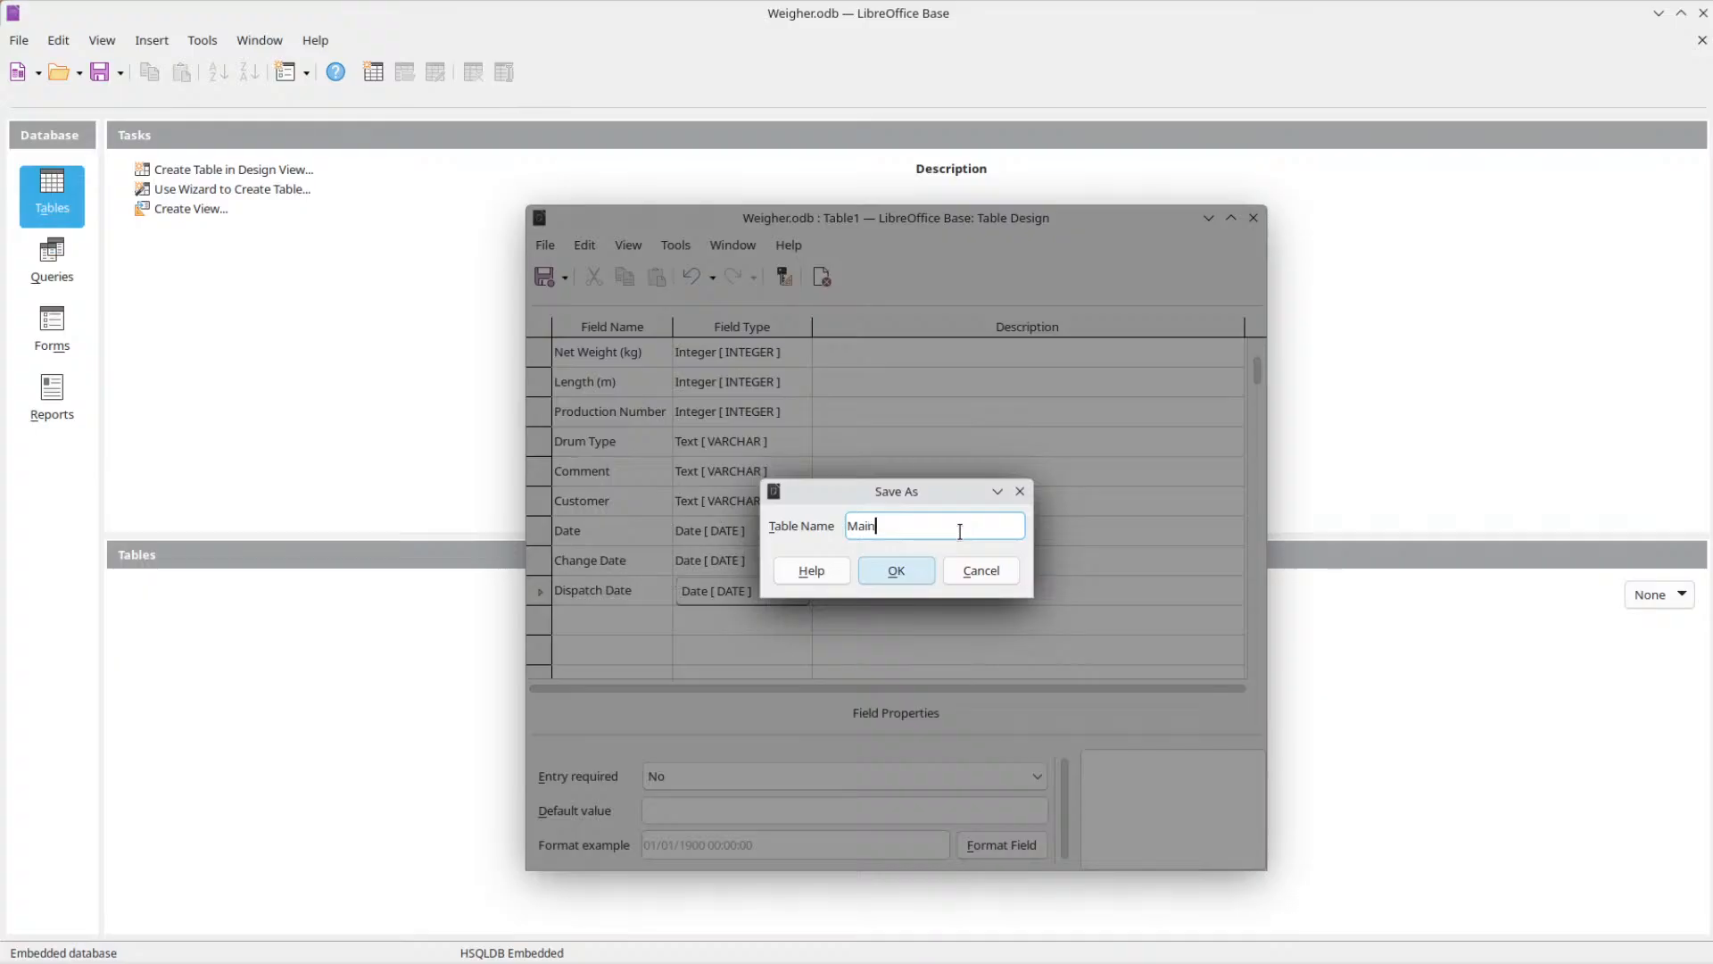
click(896, 571)
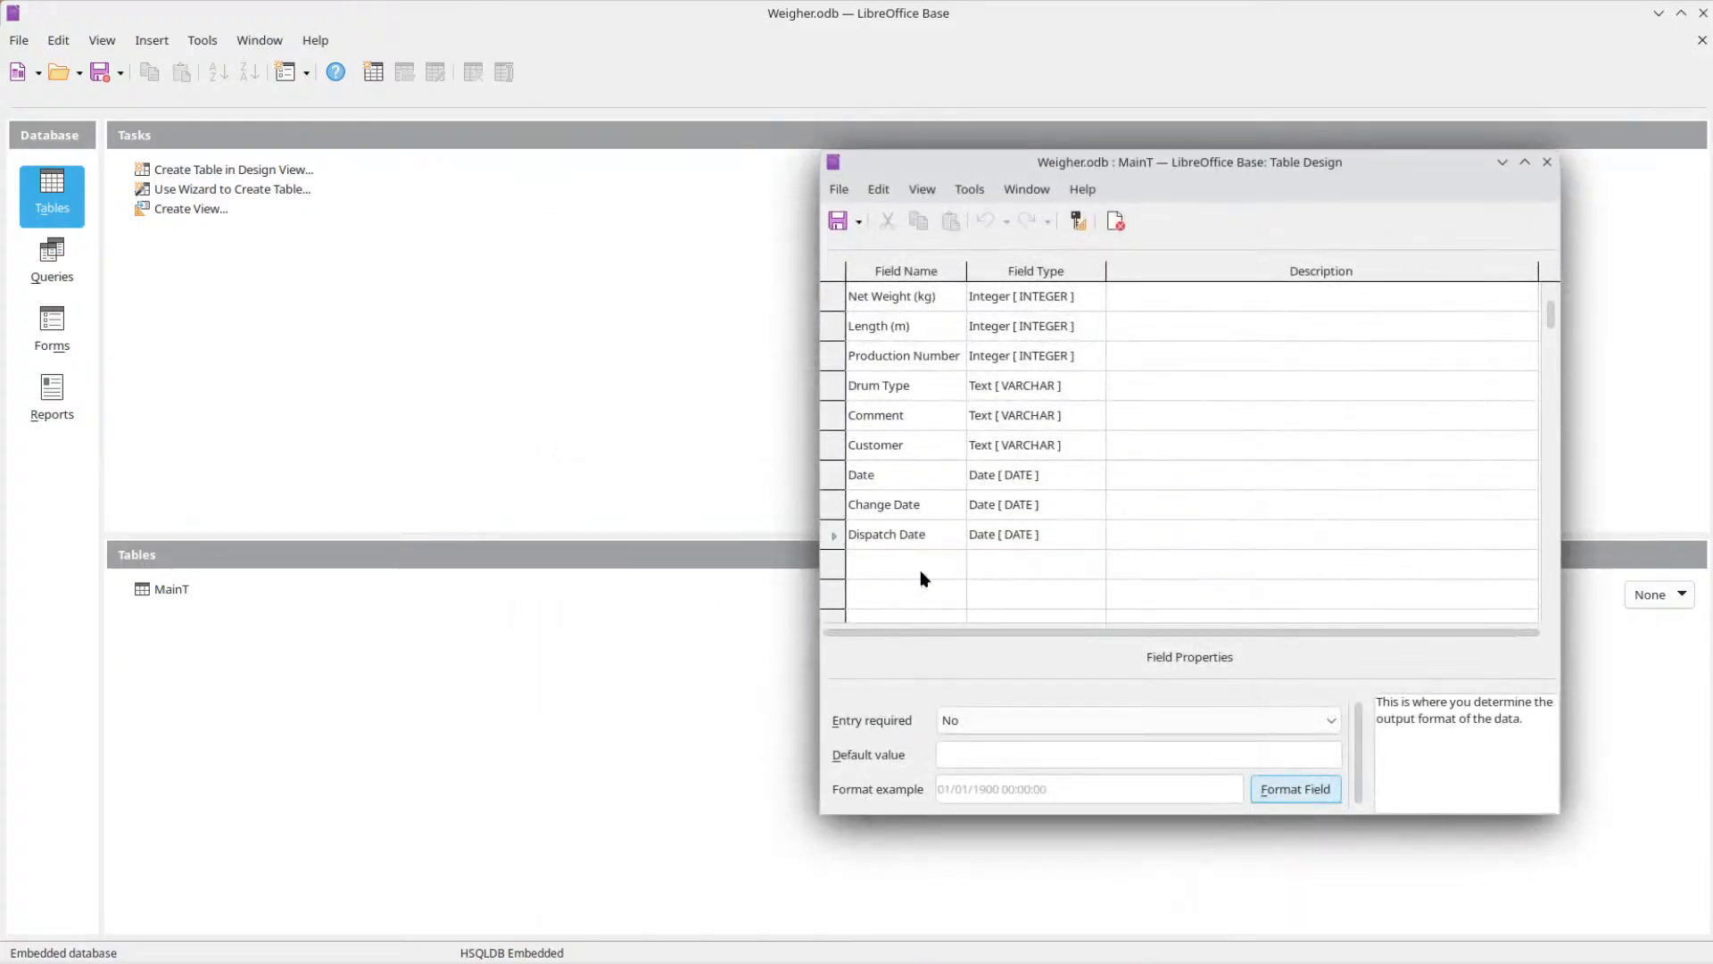
Review the full list of field names and types in MainT, from UID to Dispatch Date.
scroll(1039, 446, down, 2)
scroll(920, 497, up, 2)
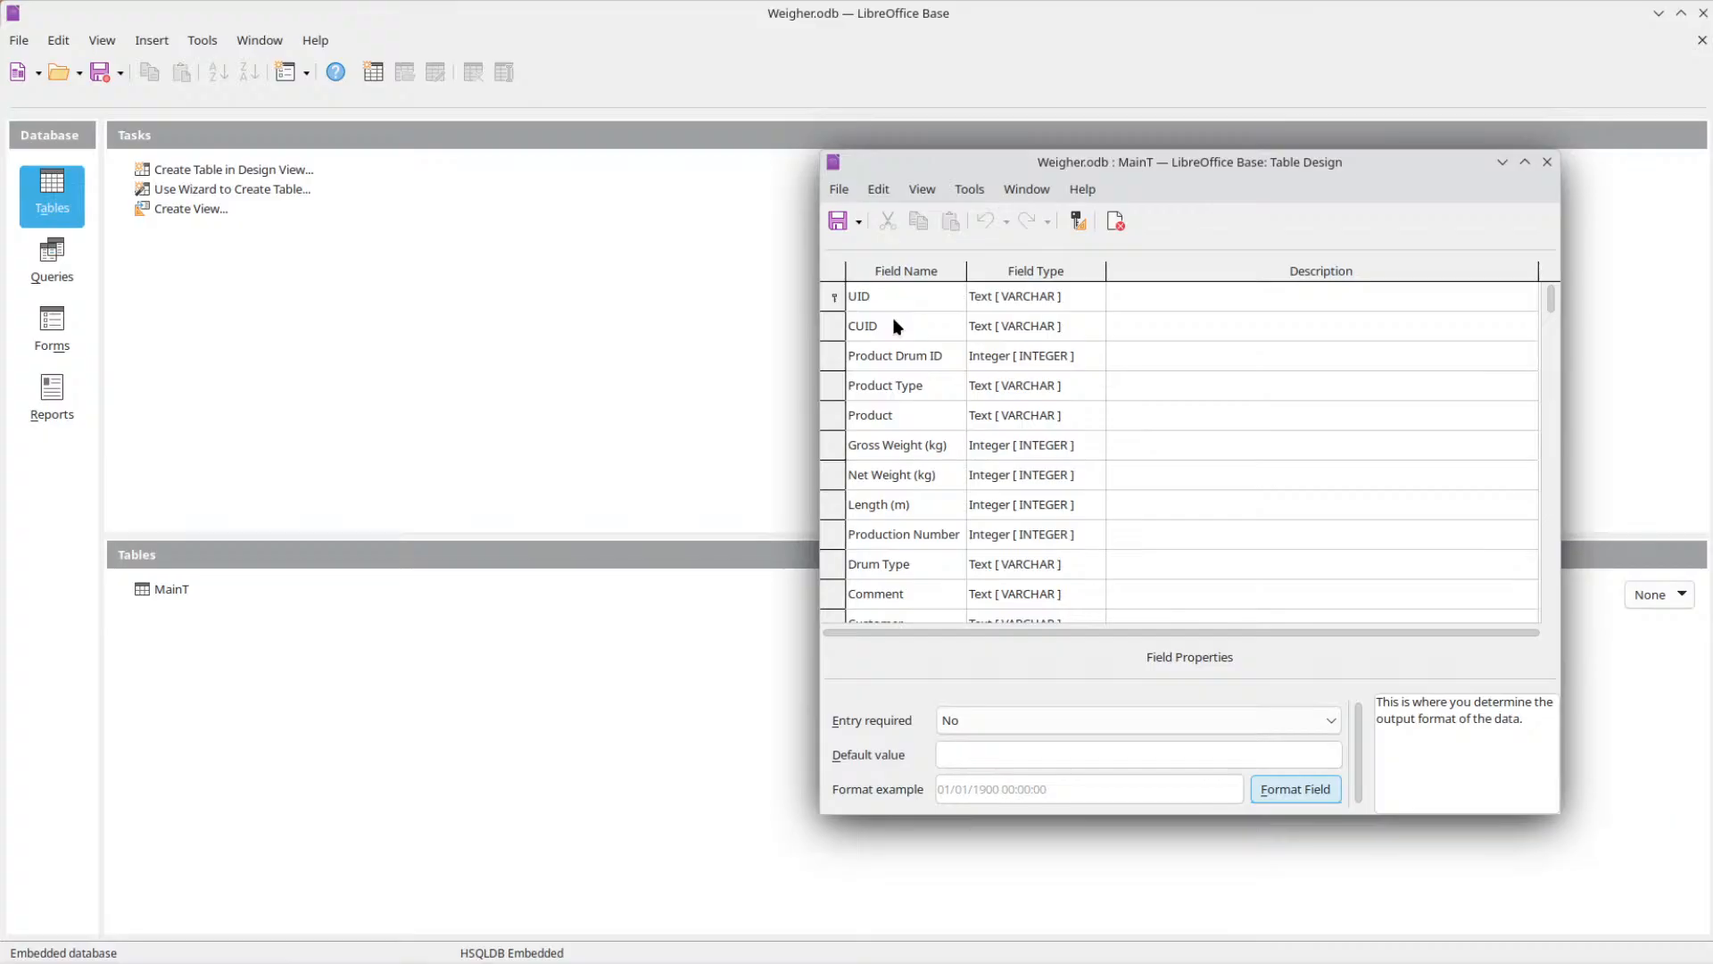
scroll(895, 375, down, 5)
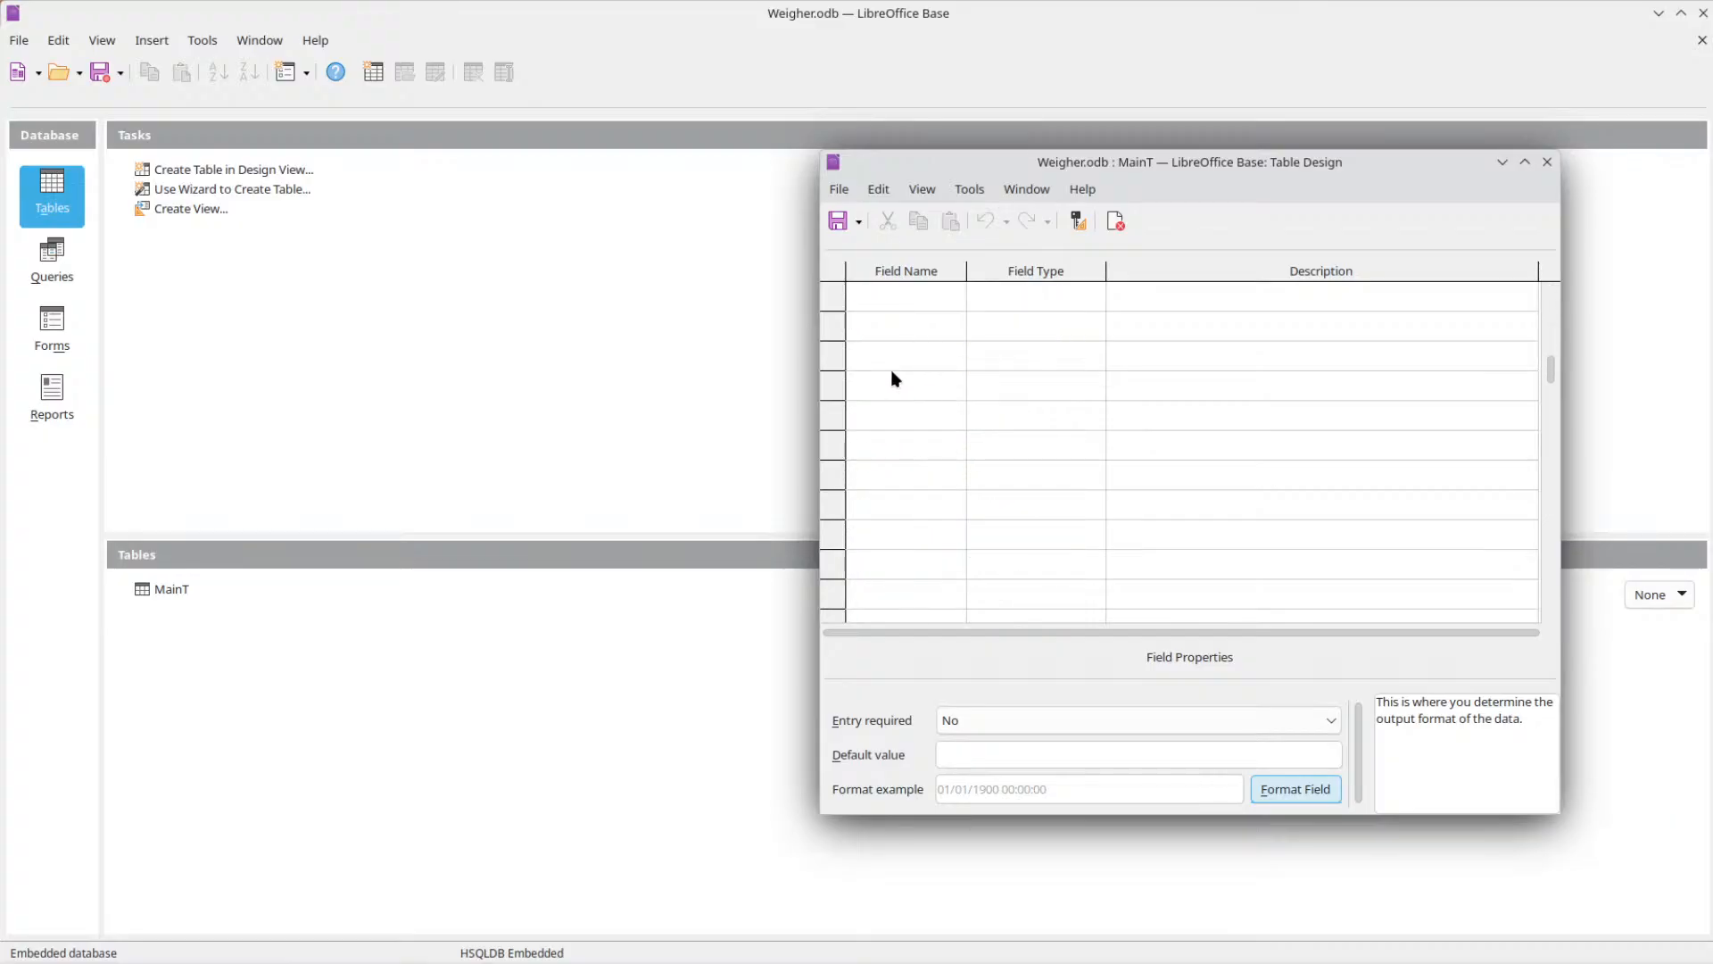
scroll(895, 384, up, 5)
scroll(895, 385, down, 5)
scroll(895, 385, up, 5)
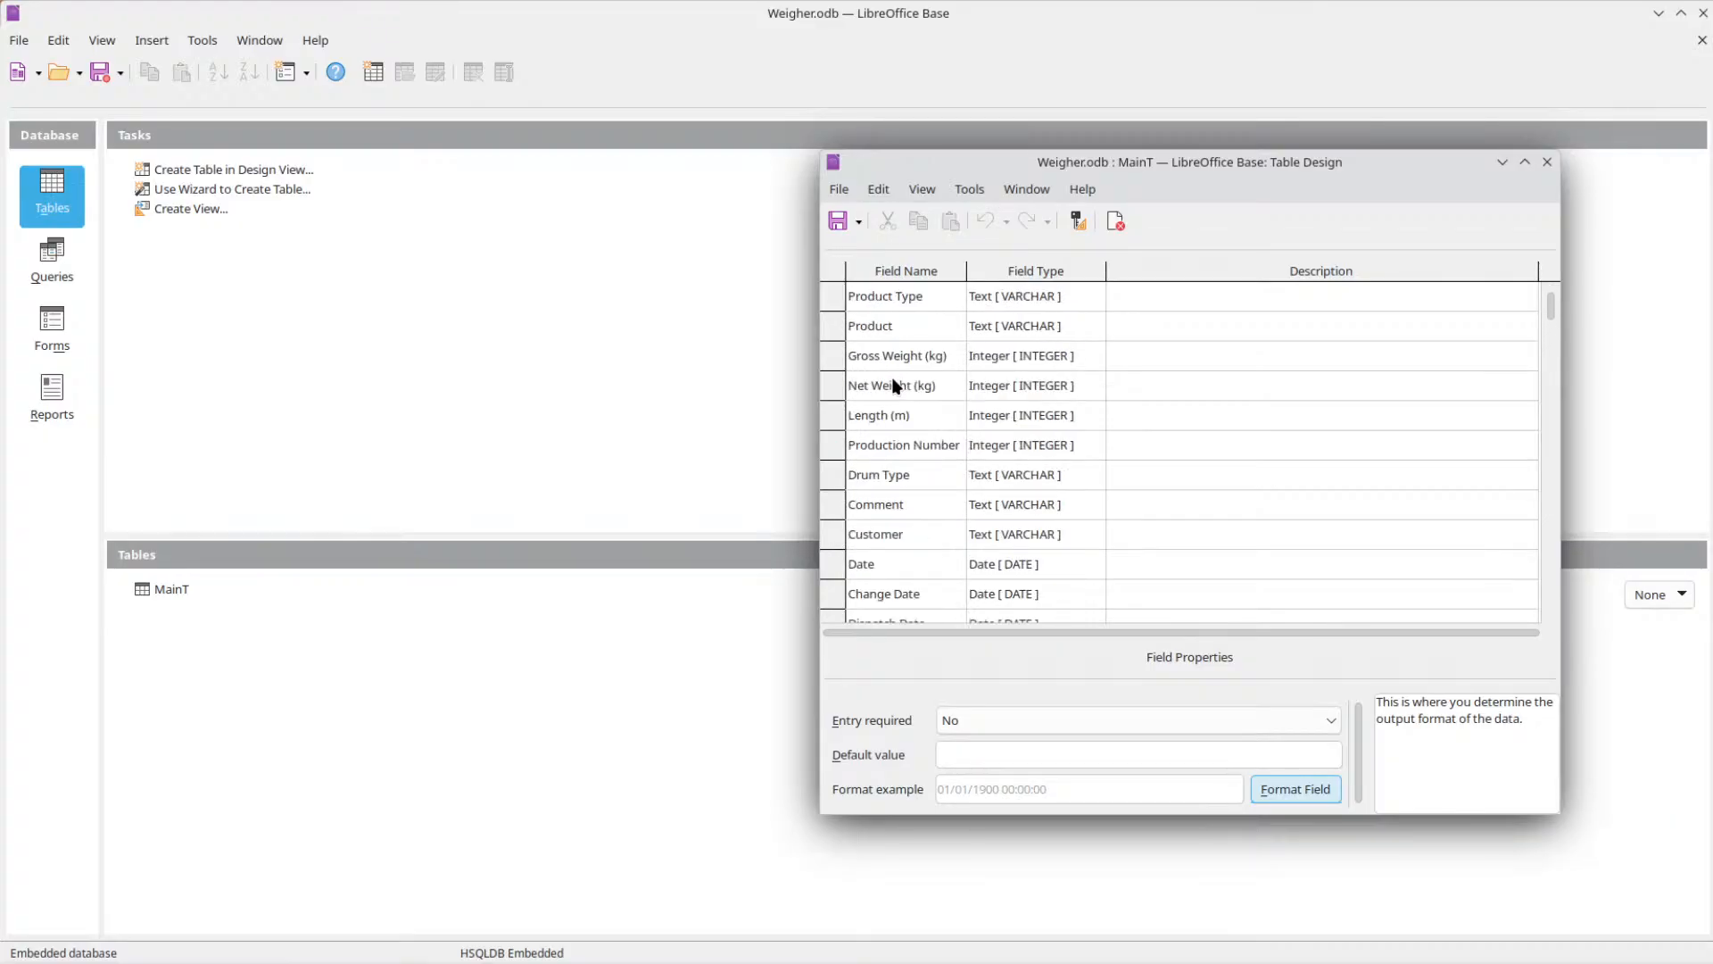
scroll(895, 385, down, 2)
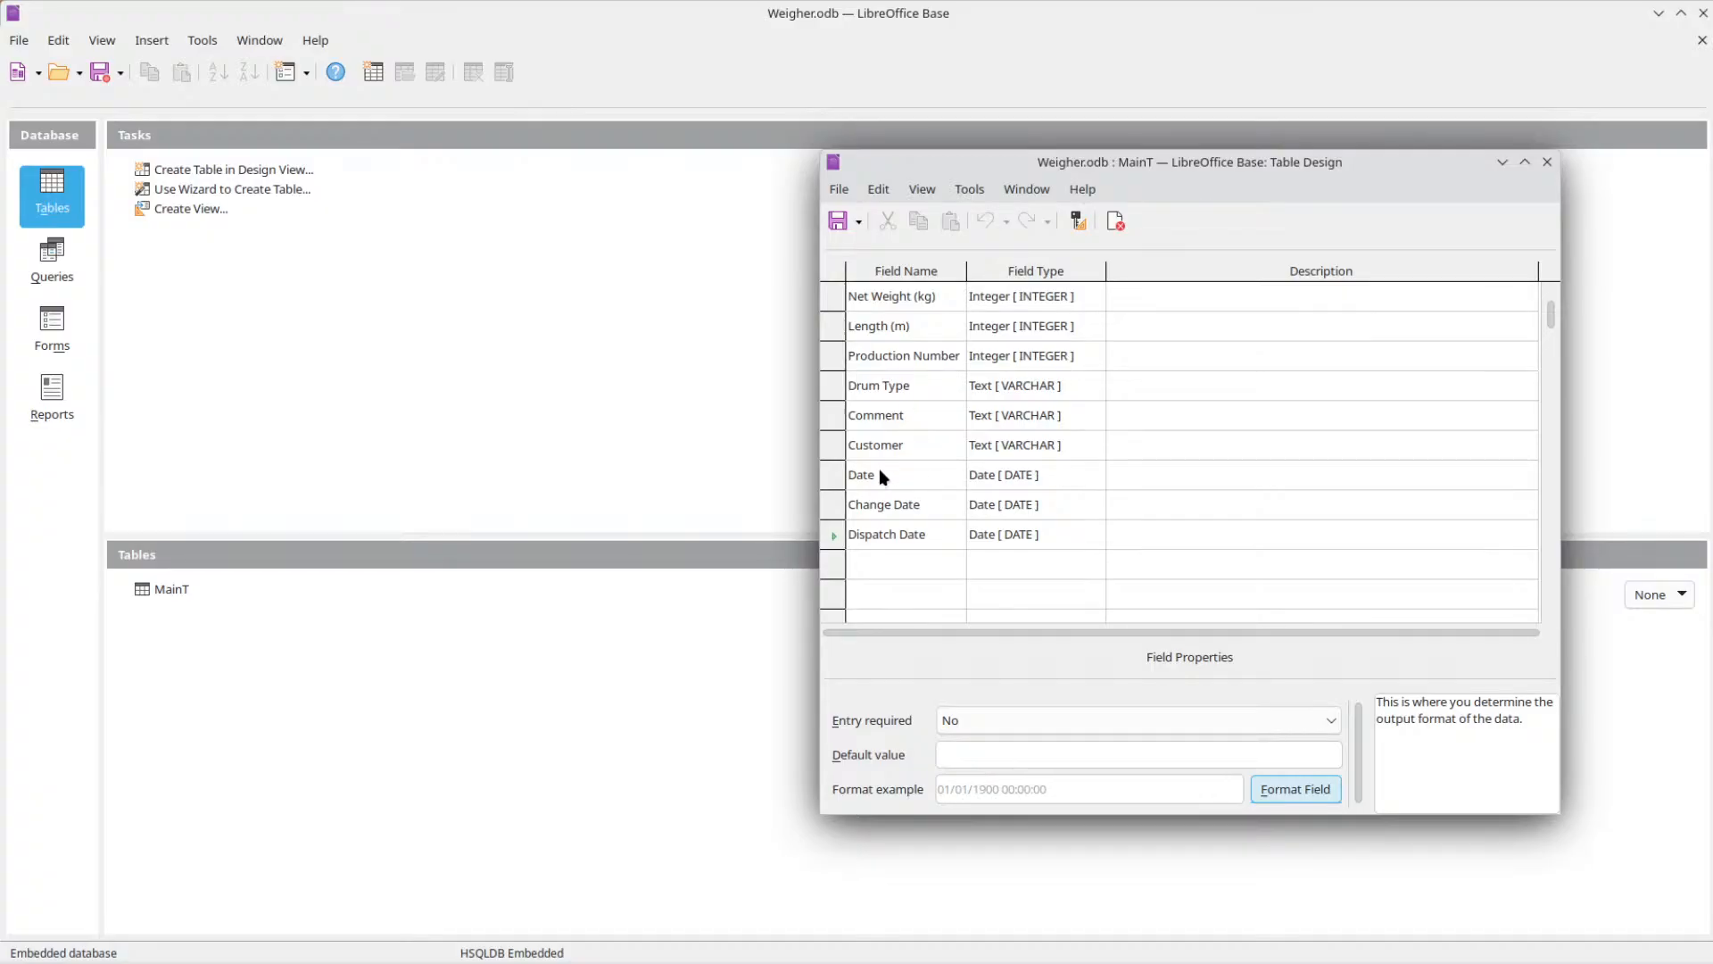
scroll(924, 503, up, 2)
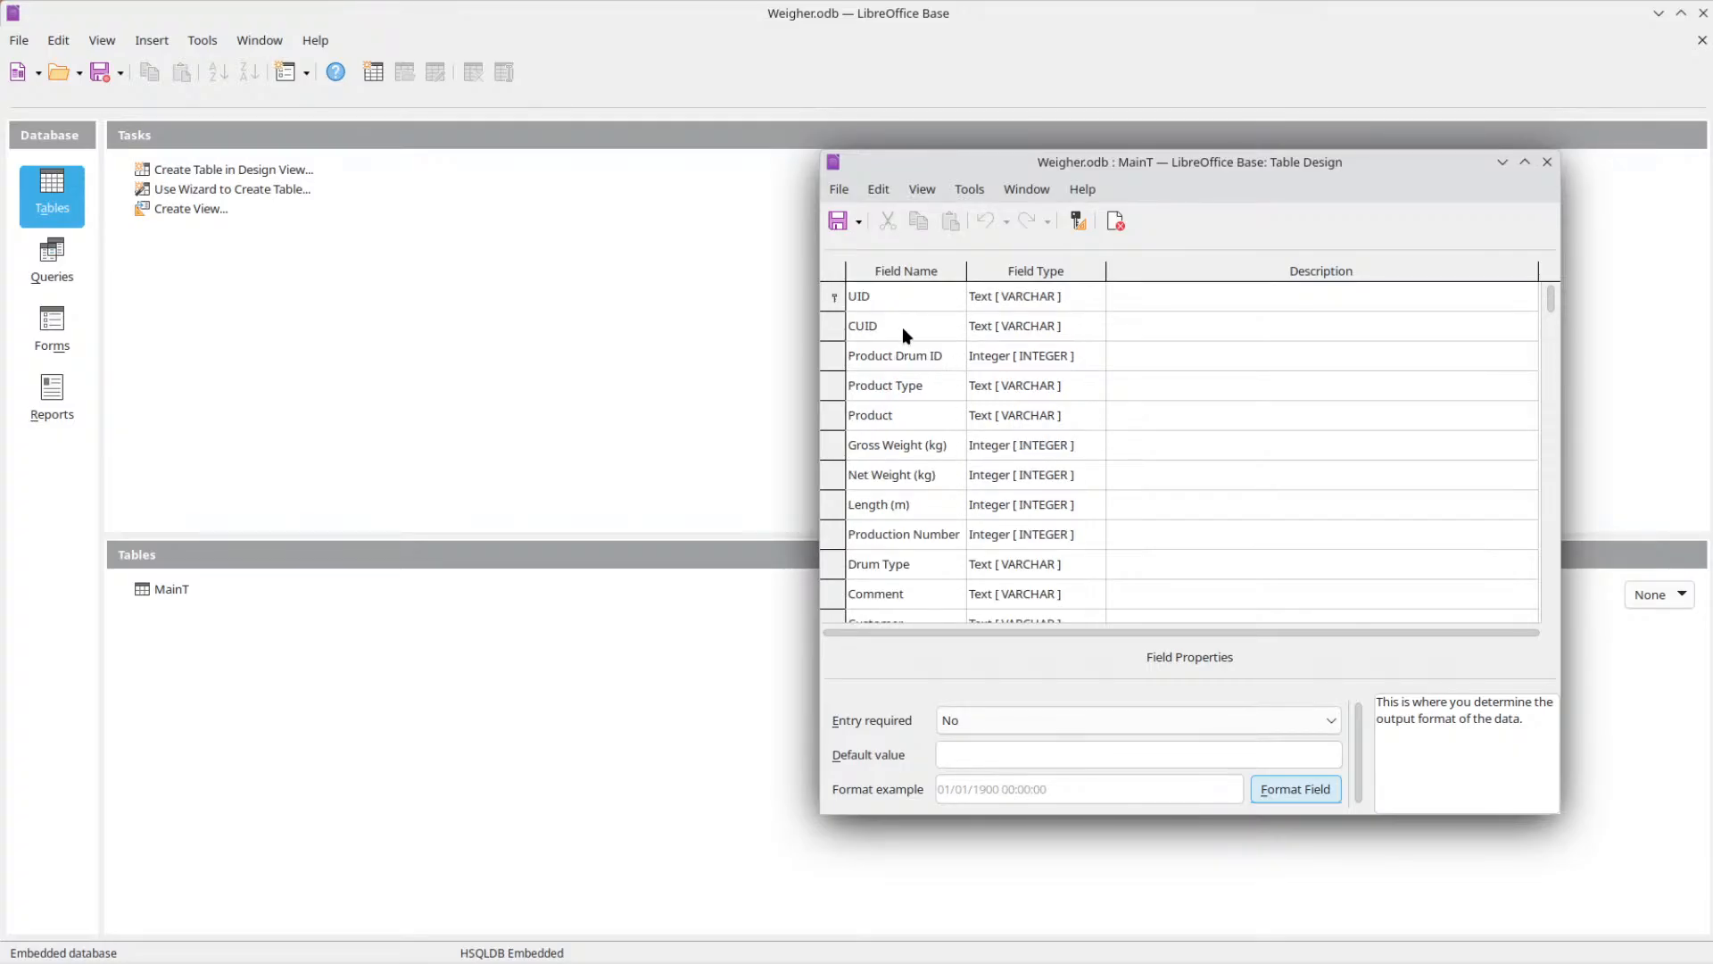
scroll(901, 340, down, 3)
scroll(905, 344, up, 3)
scroll(906, 346, down, 3)
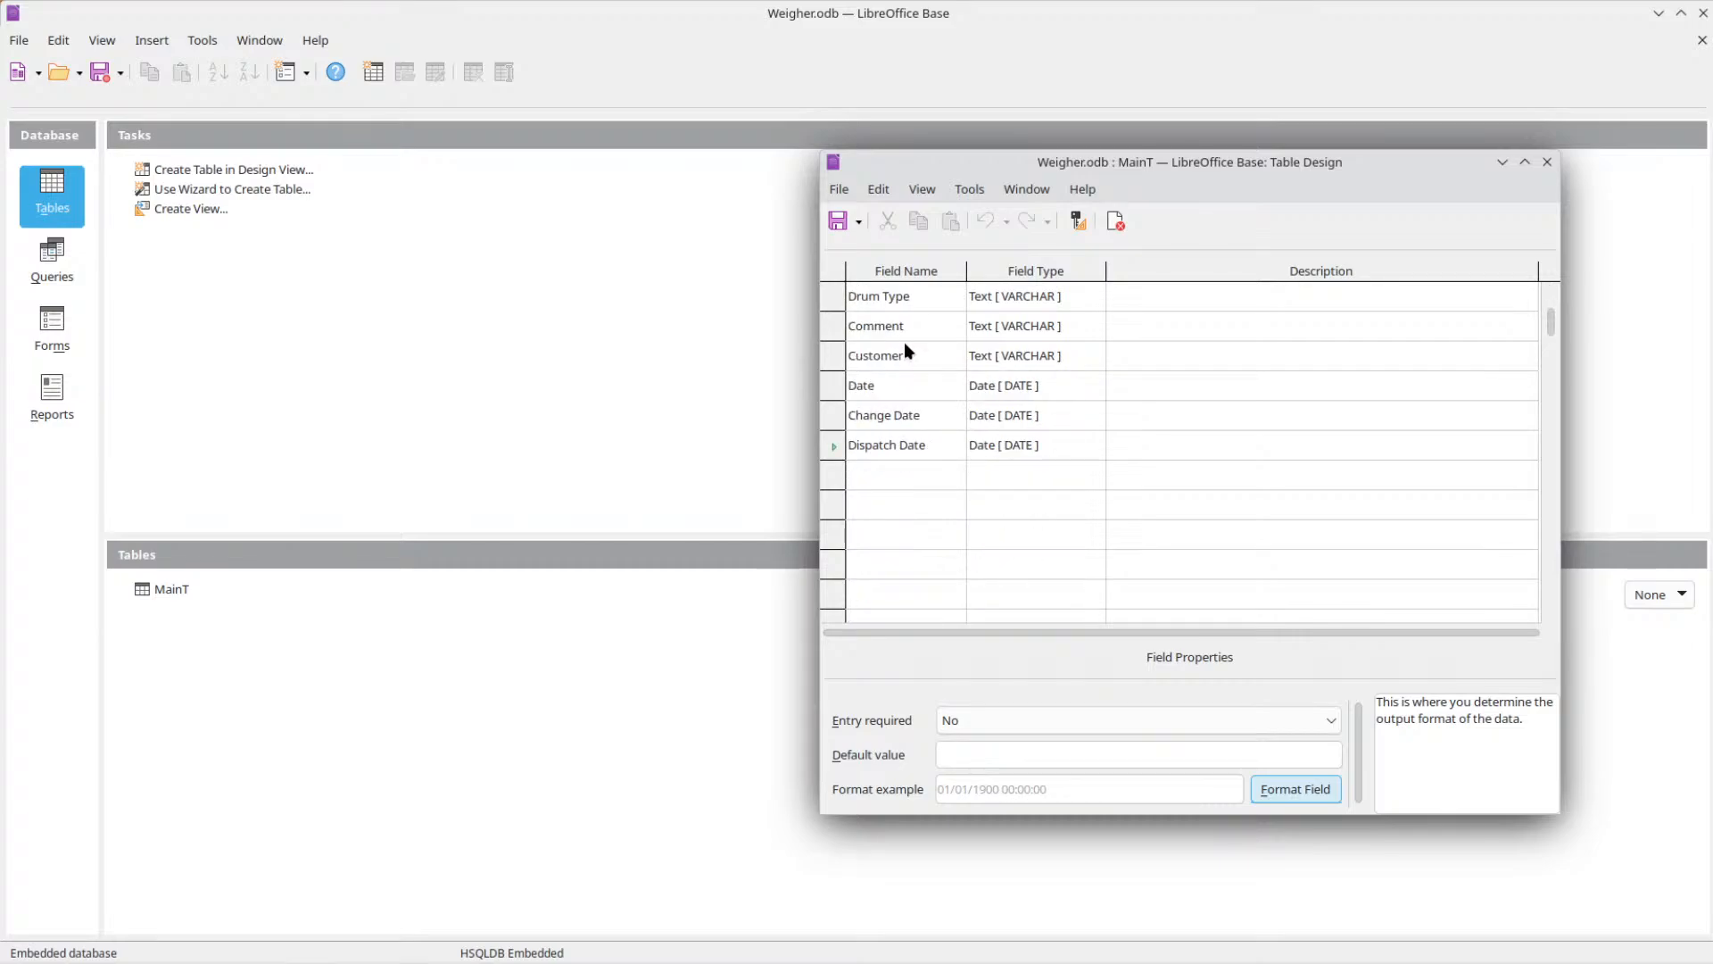
scroll(910, 375, up, 3)
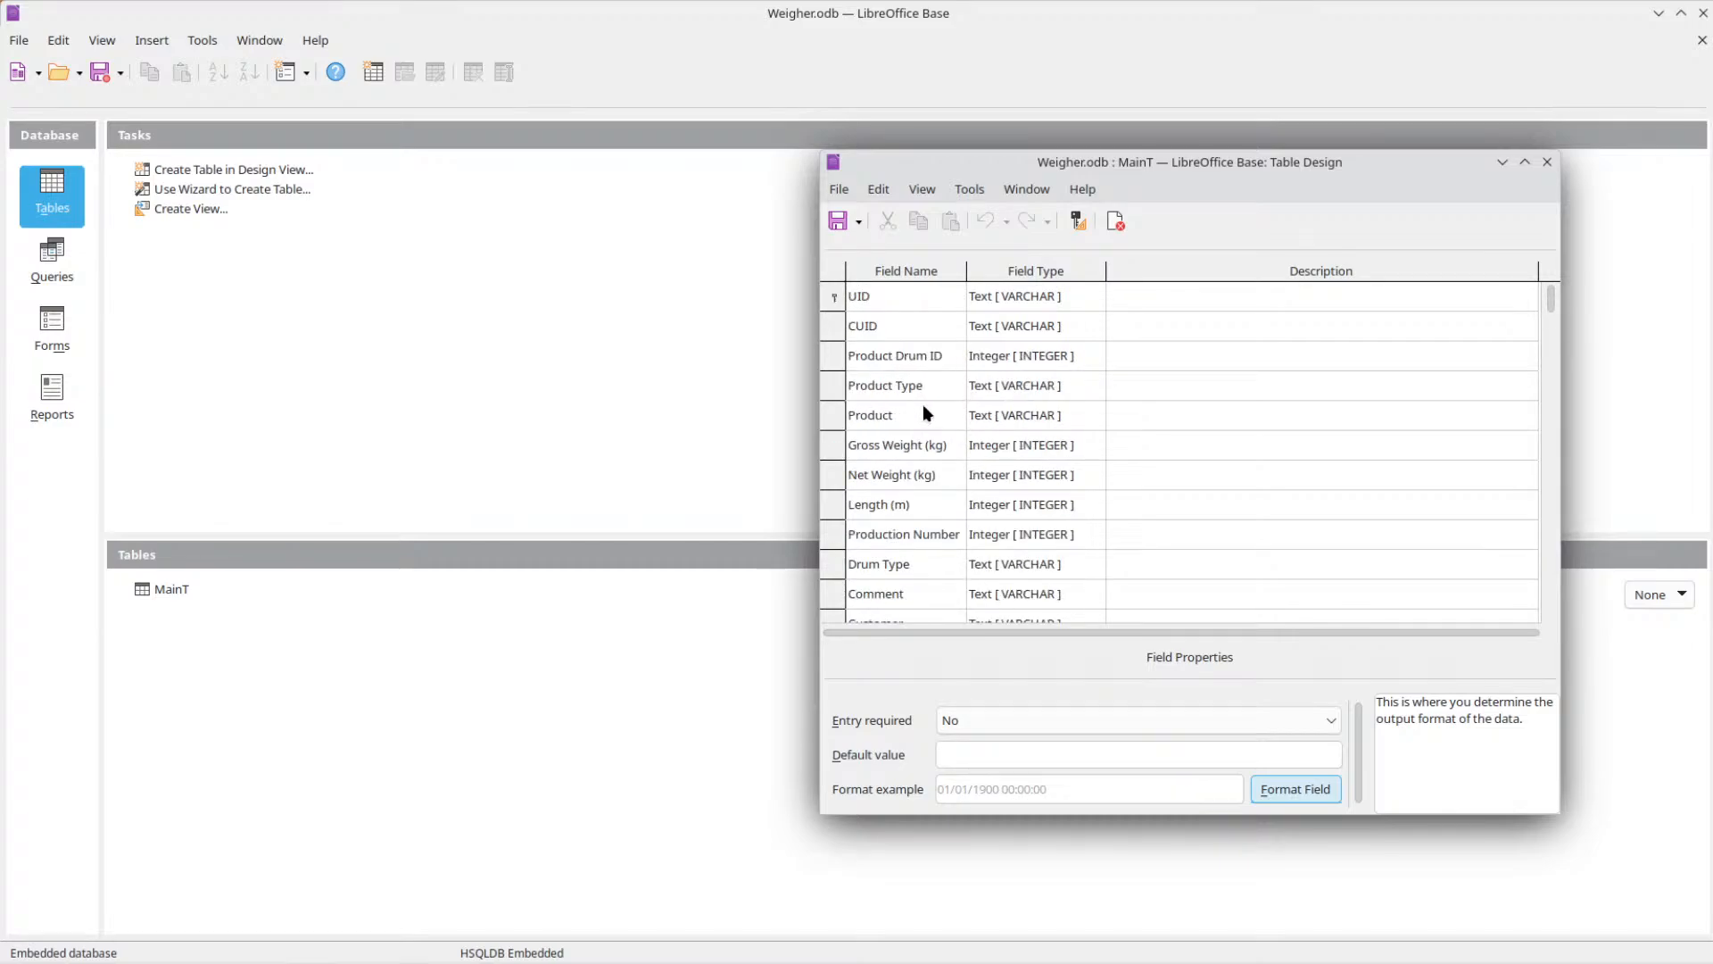
scroll(922, 412, down, 3)
scroll(924, 412, up, 1)
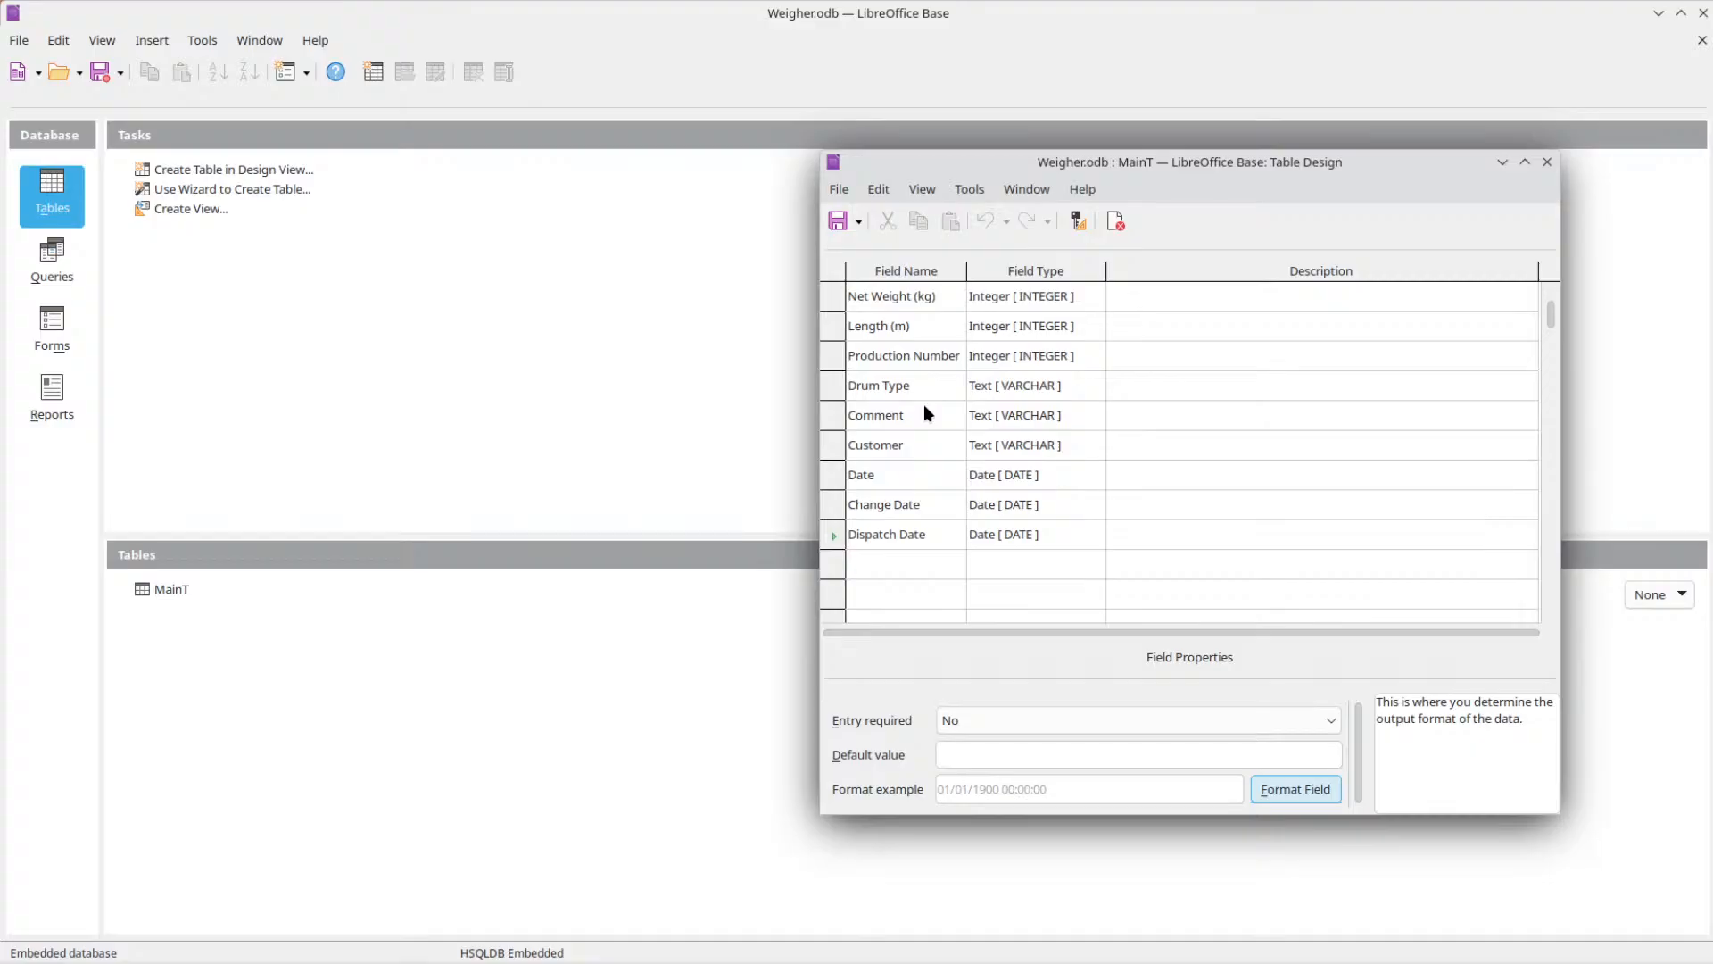
Check the field properties of the MainT fields one by one, from Change Date up to Product.
click(924, 502)
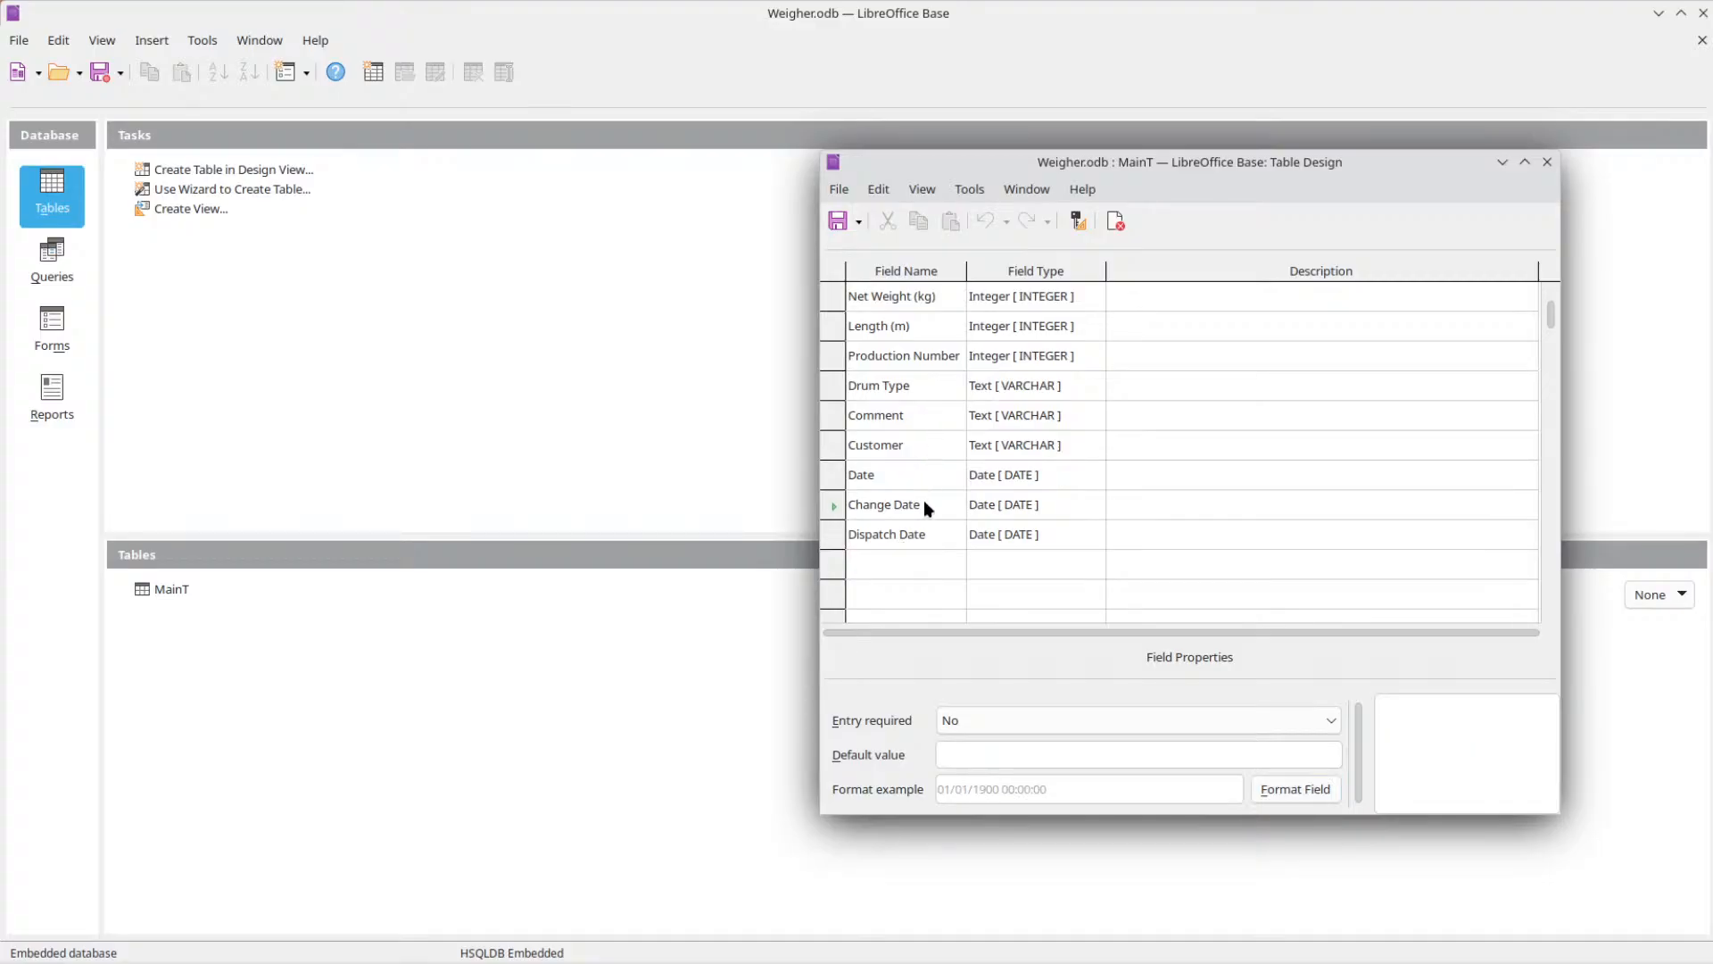
click(911, 464)
click(917, 448)
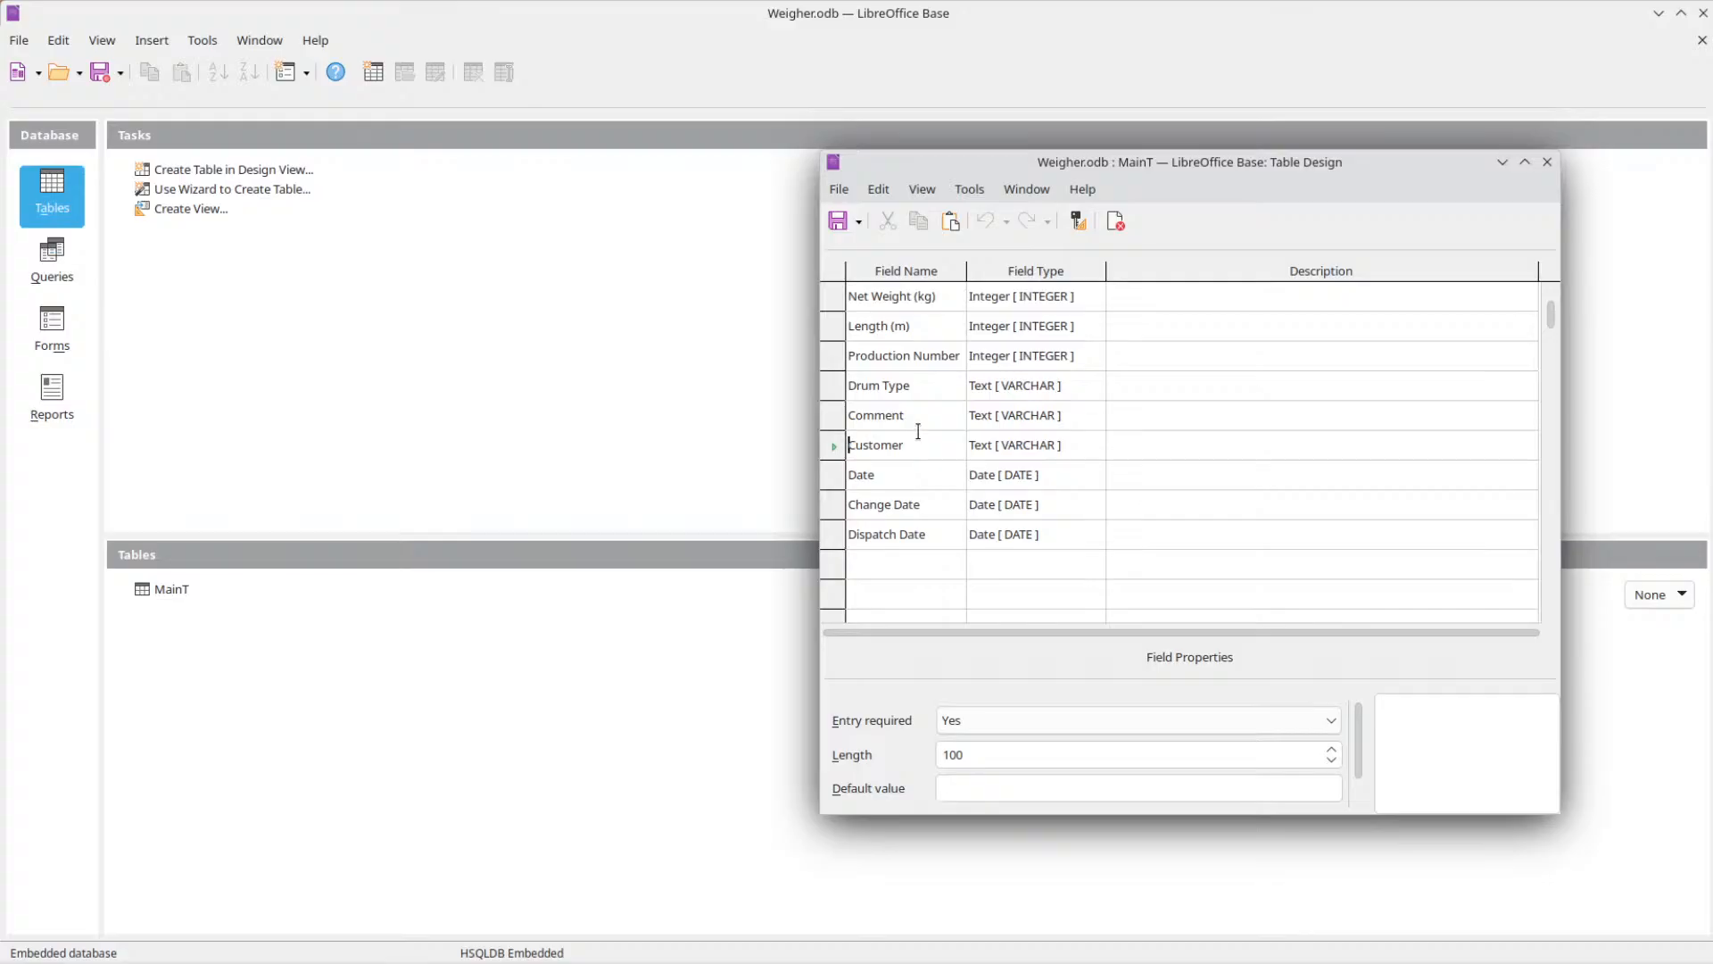
click(919, 419)
click(919, 386)
scroll(919, 441, up, 1)
click(919, 443)
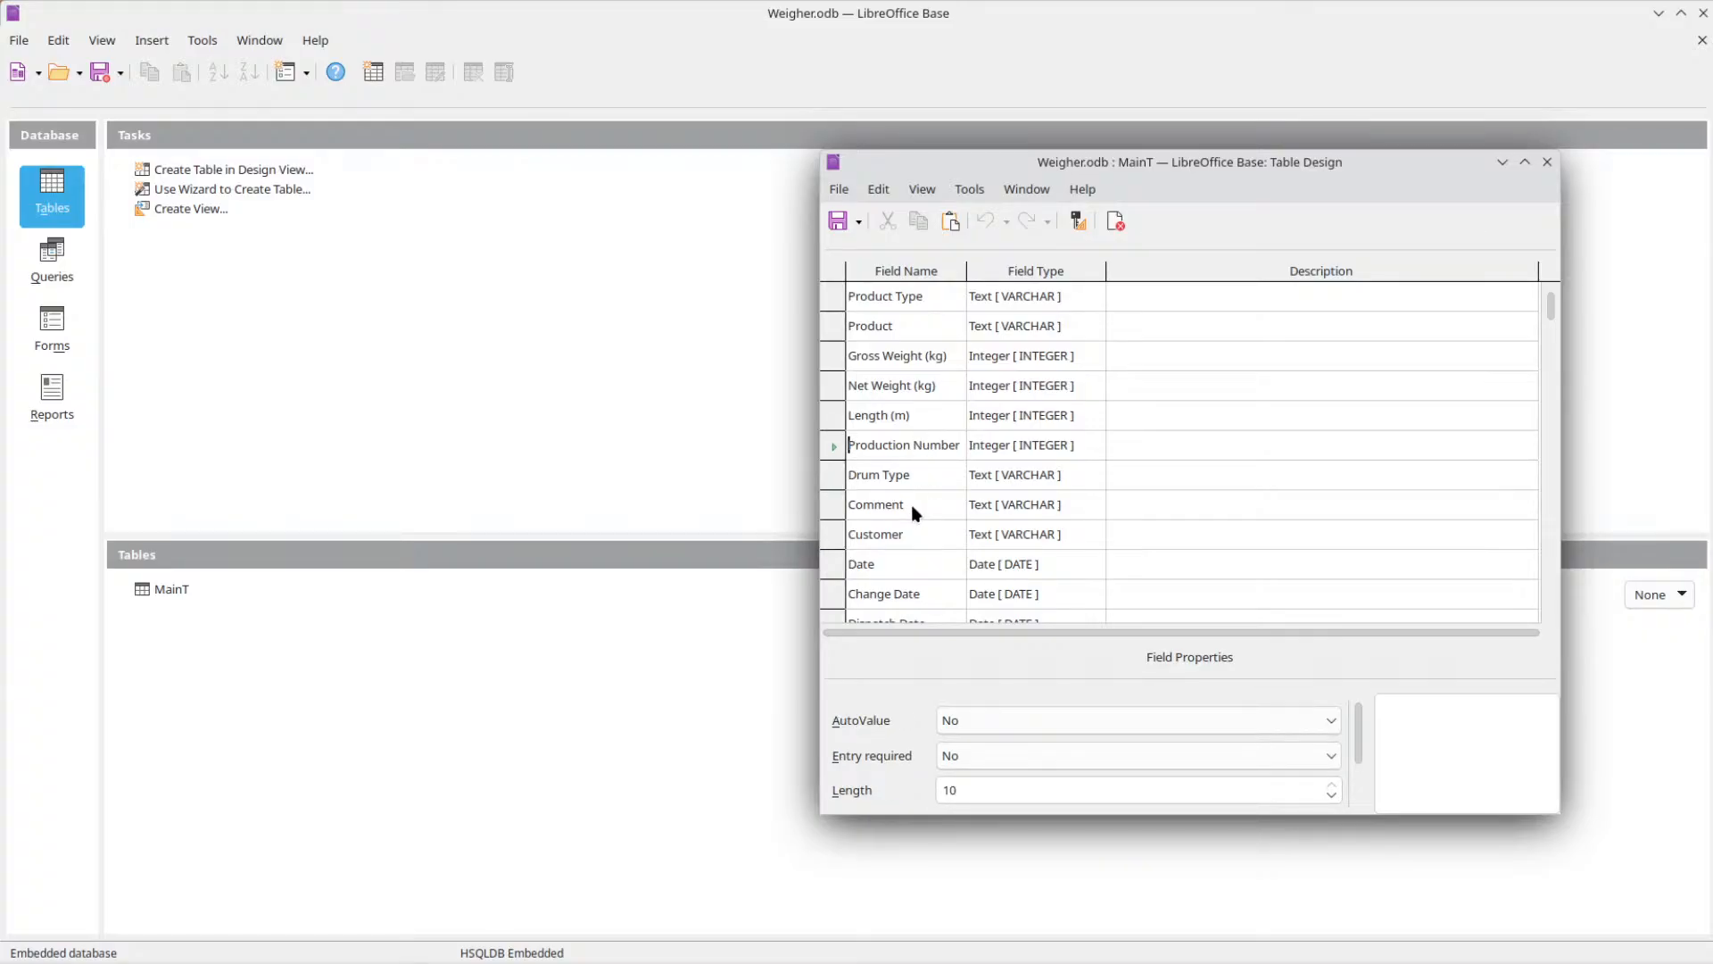
click(895, 419)
click(905, 385)
click(919, 355)
scroll(929, 478, up, 1)
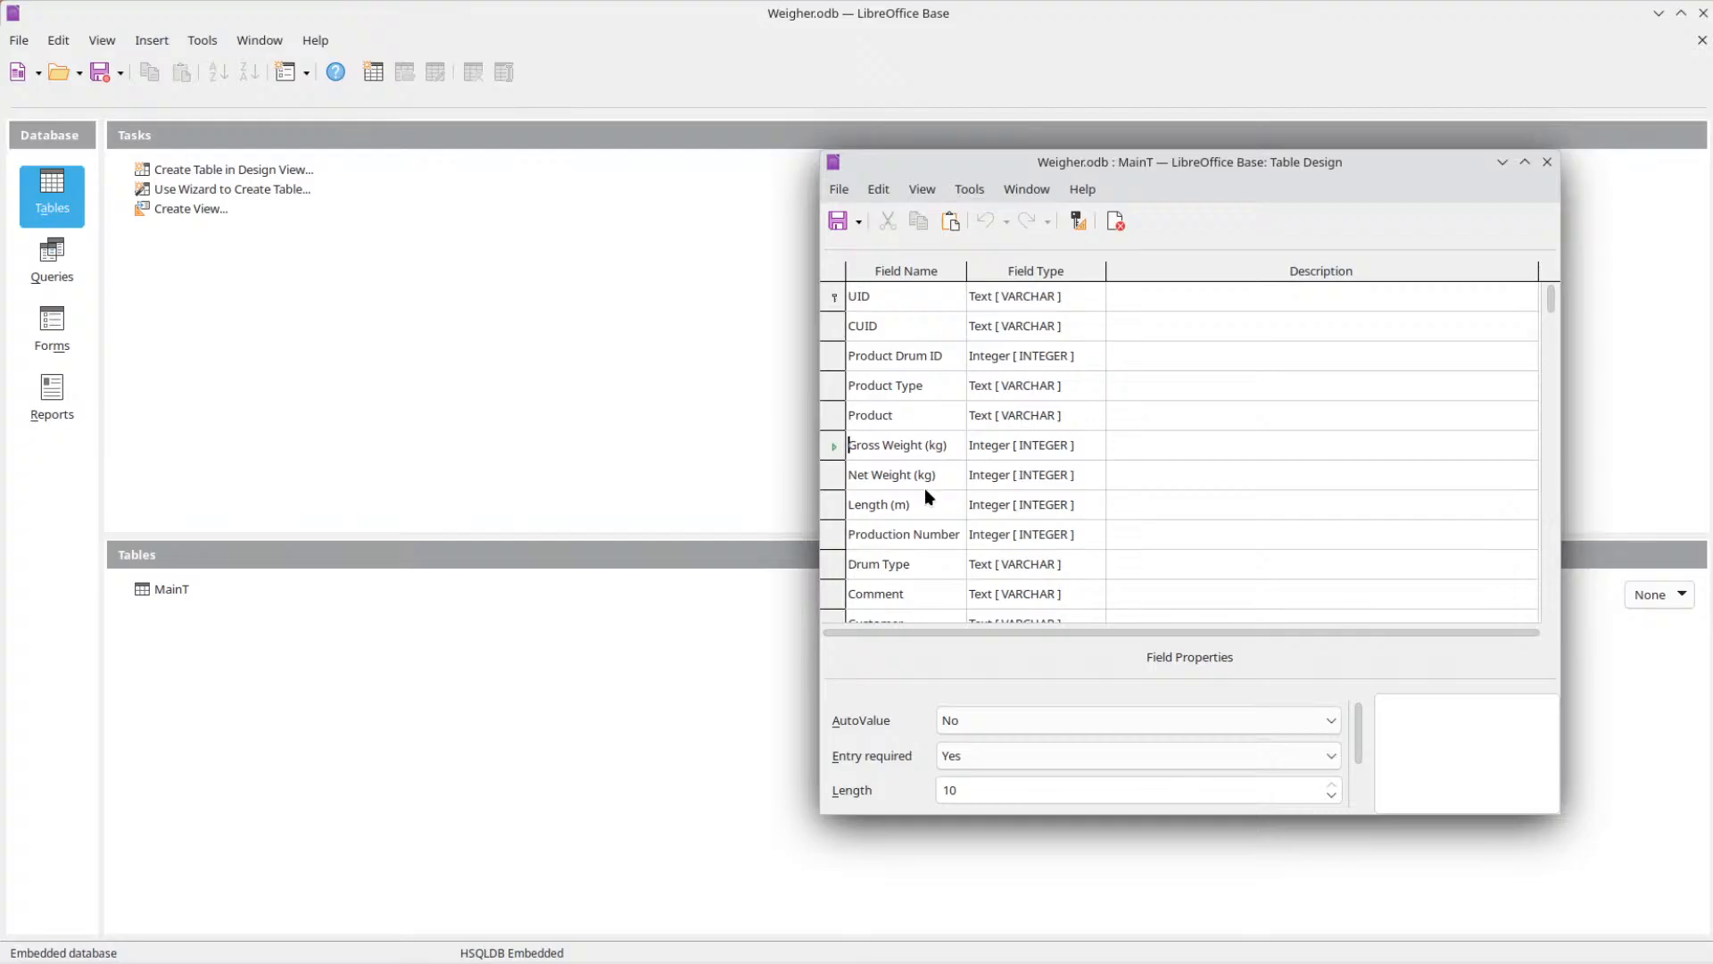
click(922, 415)
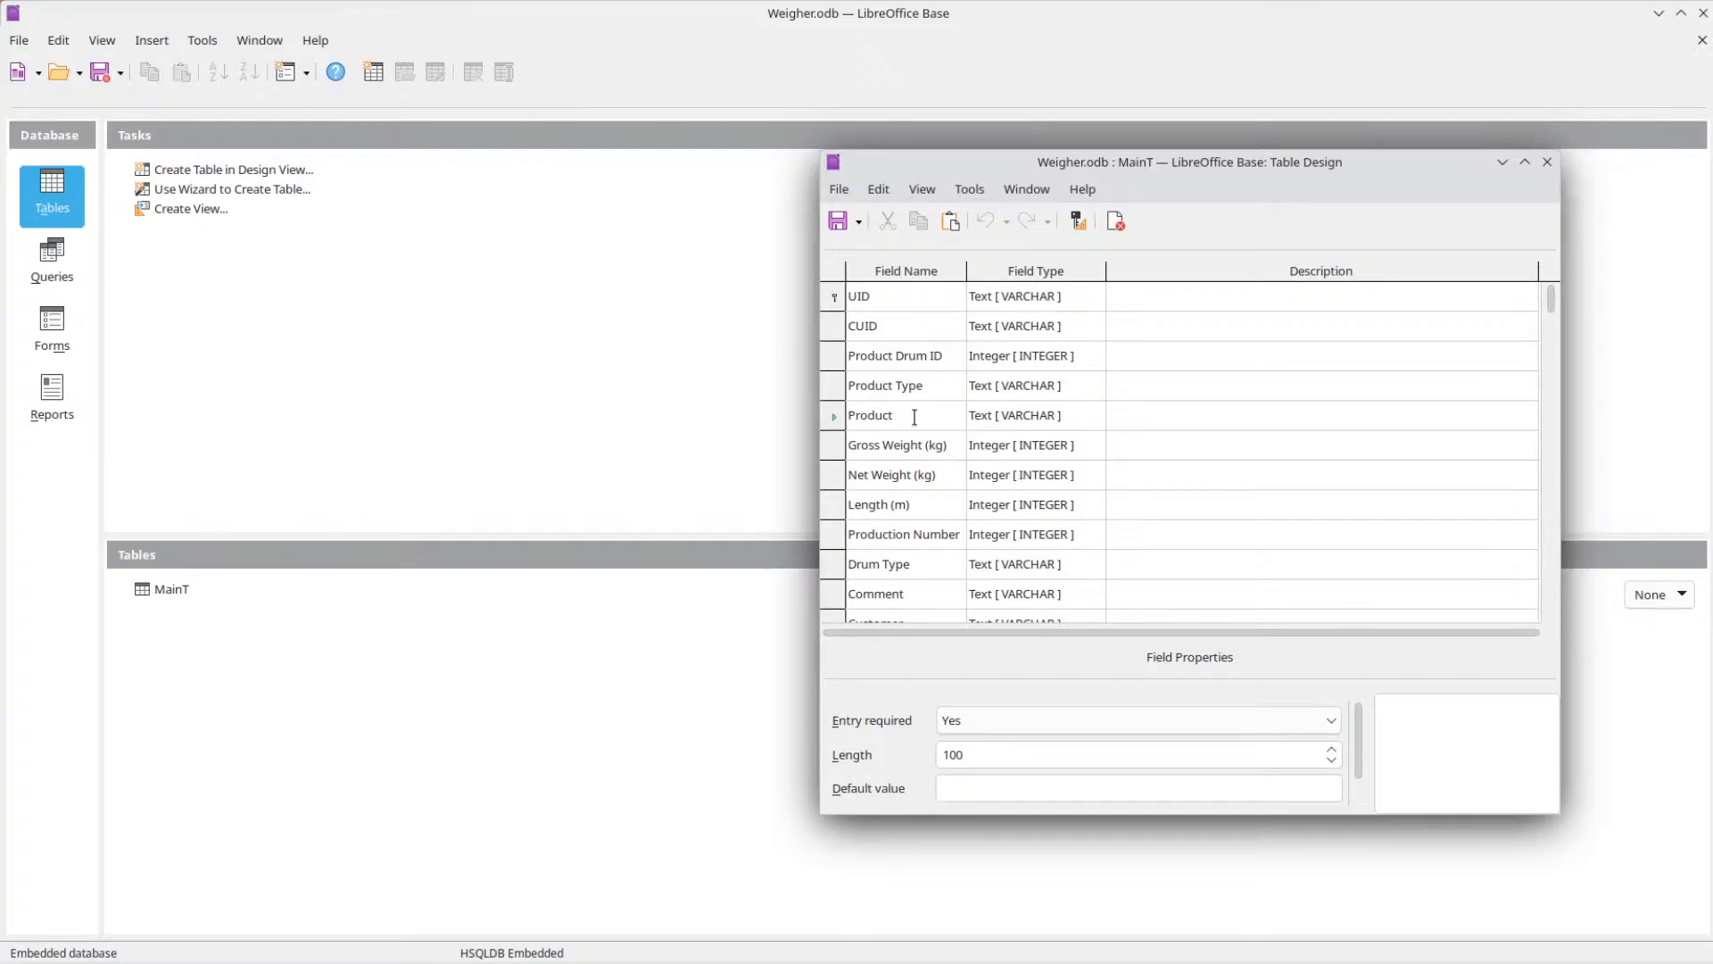
Try setting AutoValue to Yes for the Product Drum ID field in MainT.
click(920, 387)
click(931, 357)
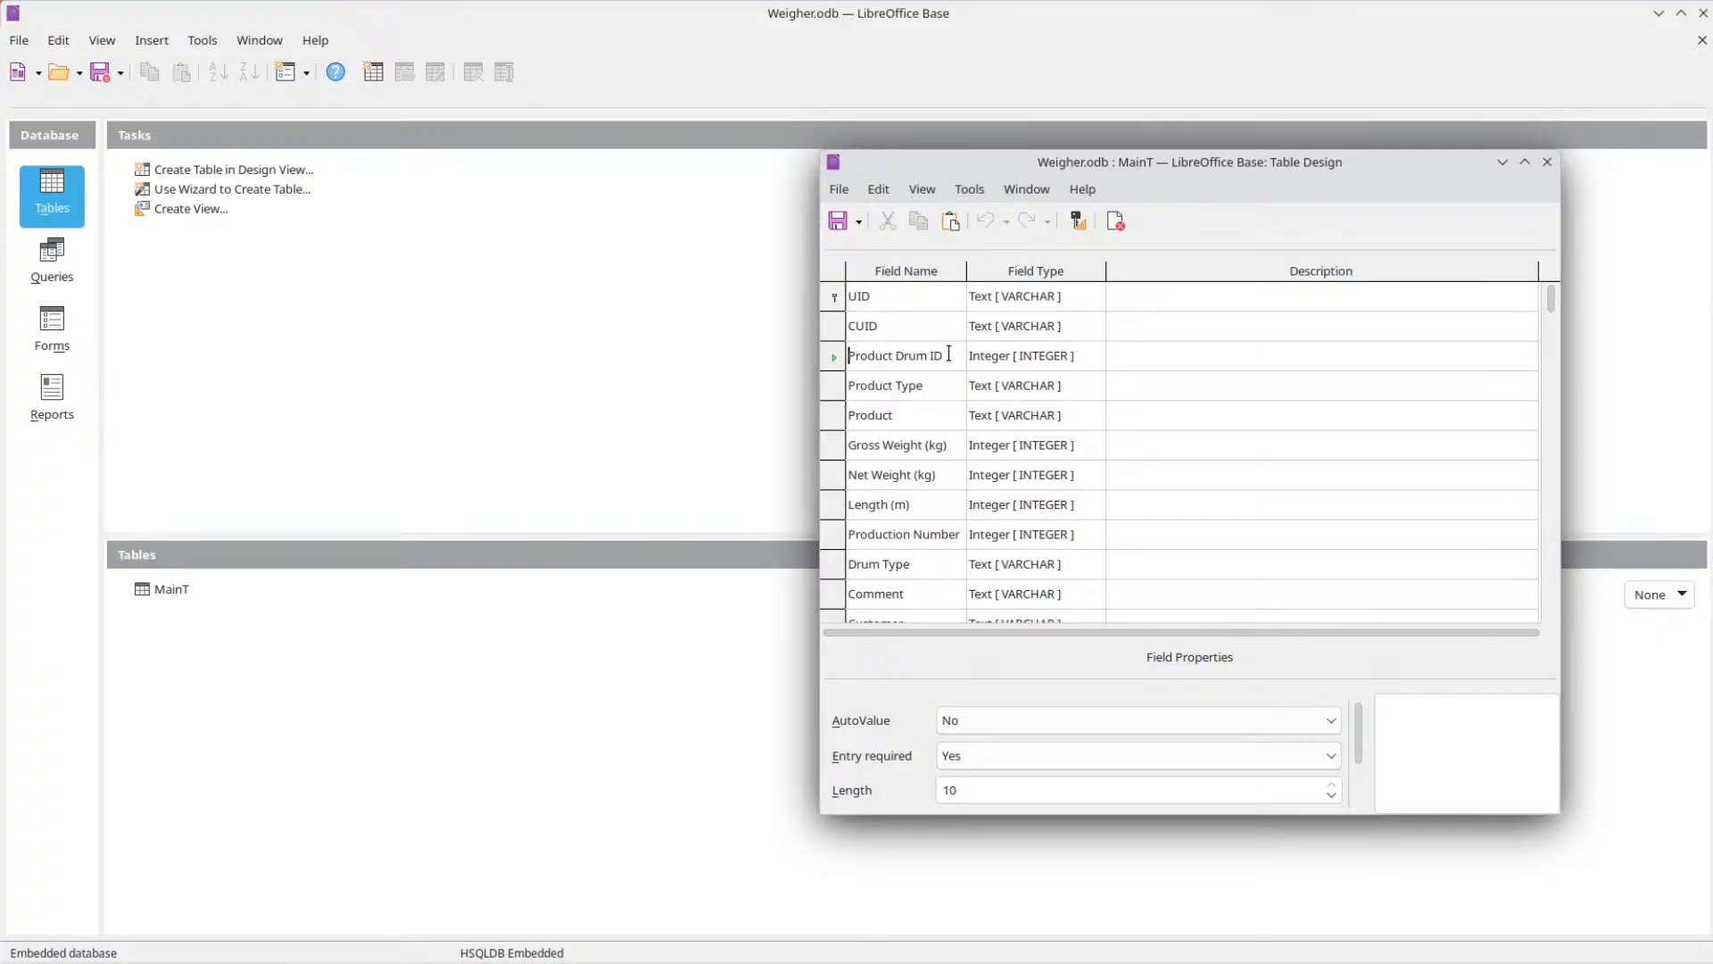
click(941, 334)
click(929, 350)
click(1022, 721)
click(1023, 723)
click(1021, 741)
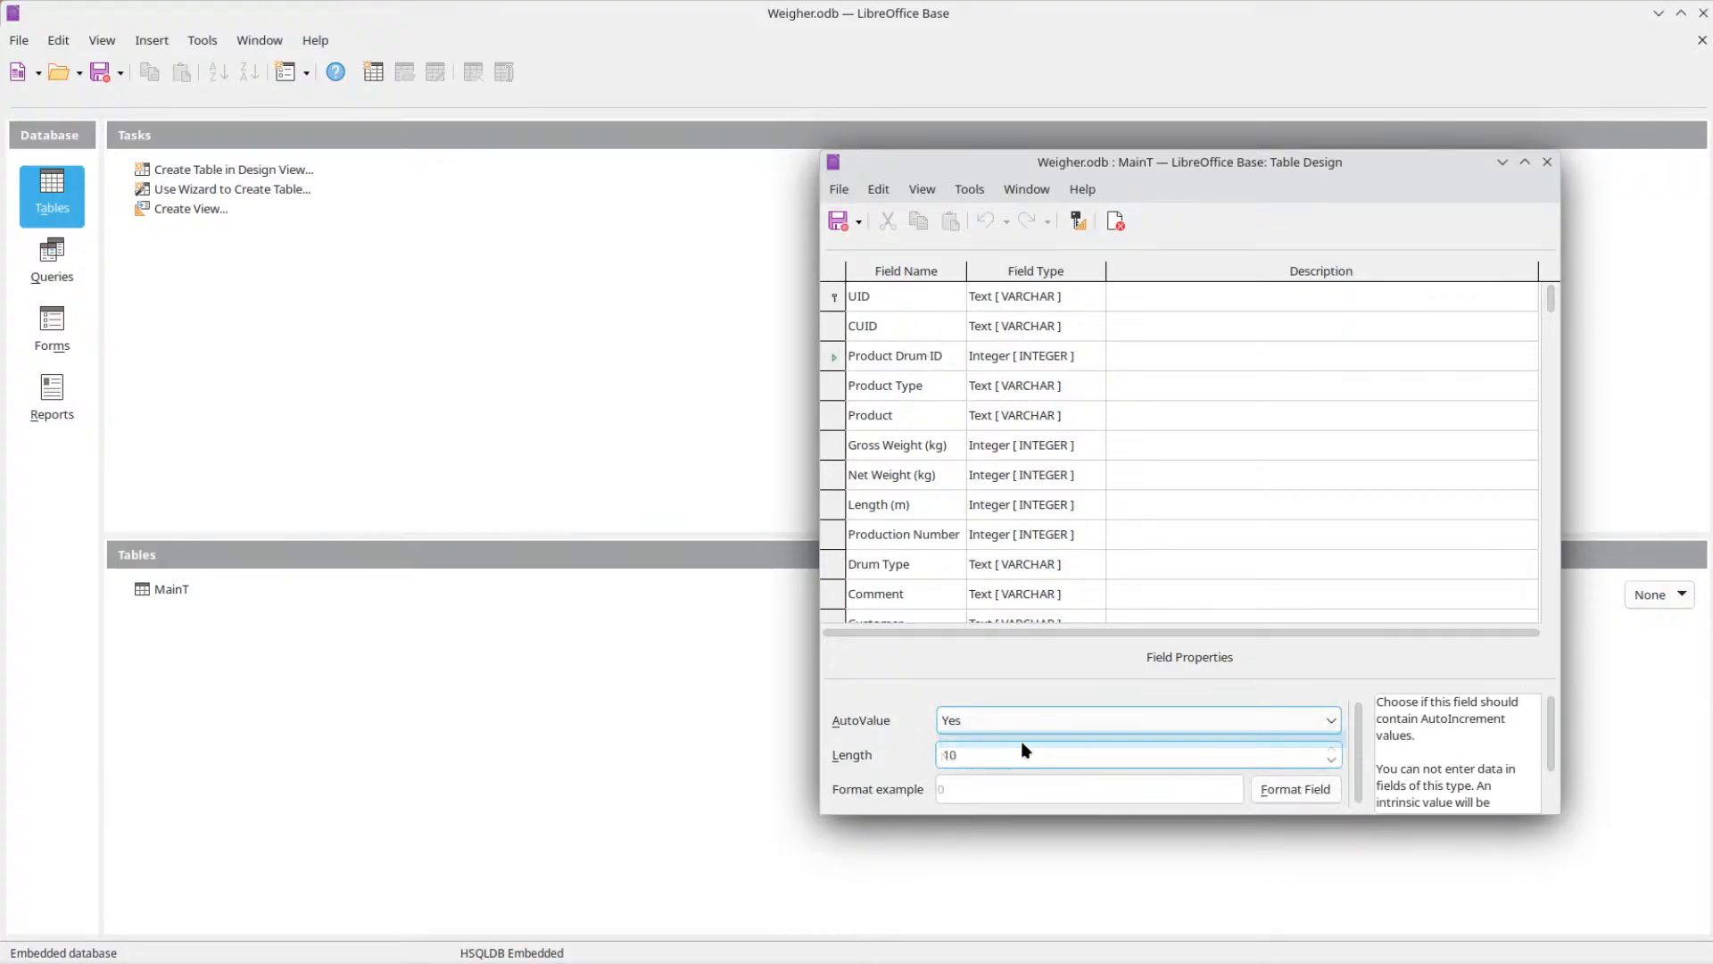
Check the fields around Product Drum ID and try to save the MainT design with the AutoValue change.
click(923, 386)
click(907, 416)
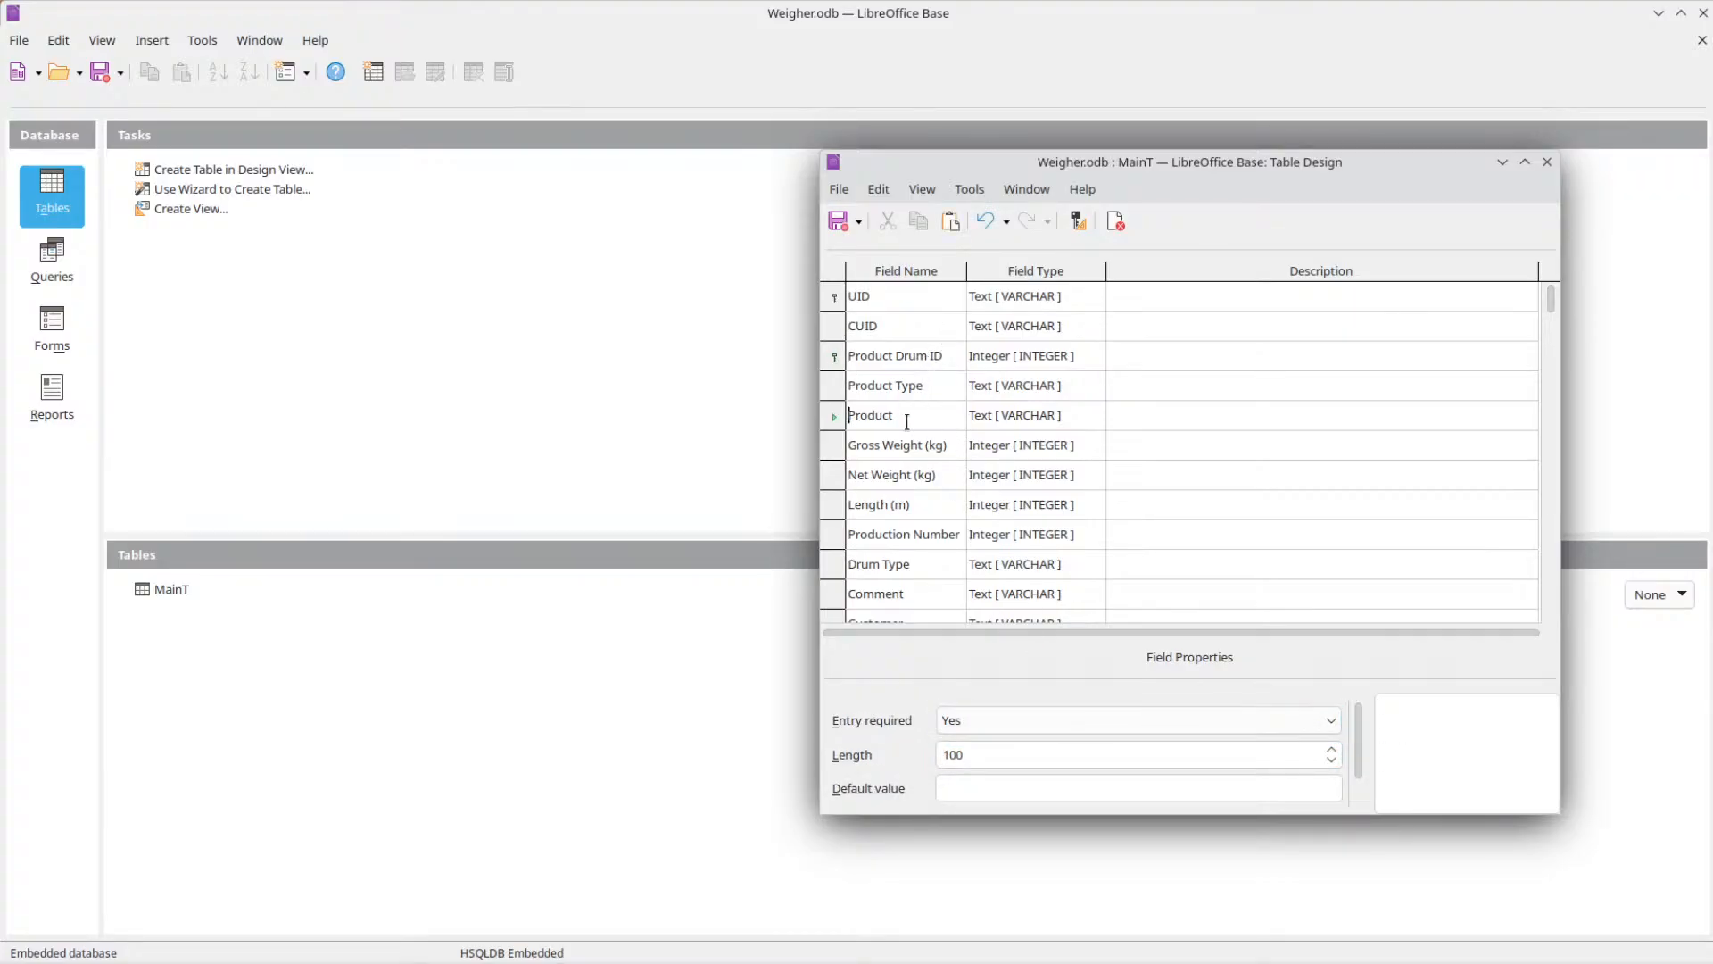
click(913, 394)
click(922, 330)
click(922, 350)
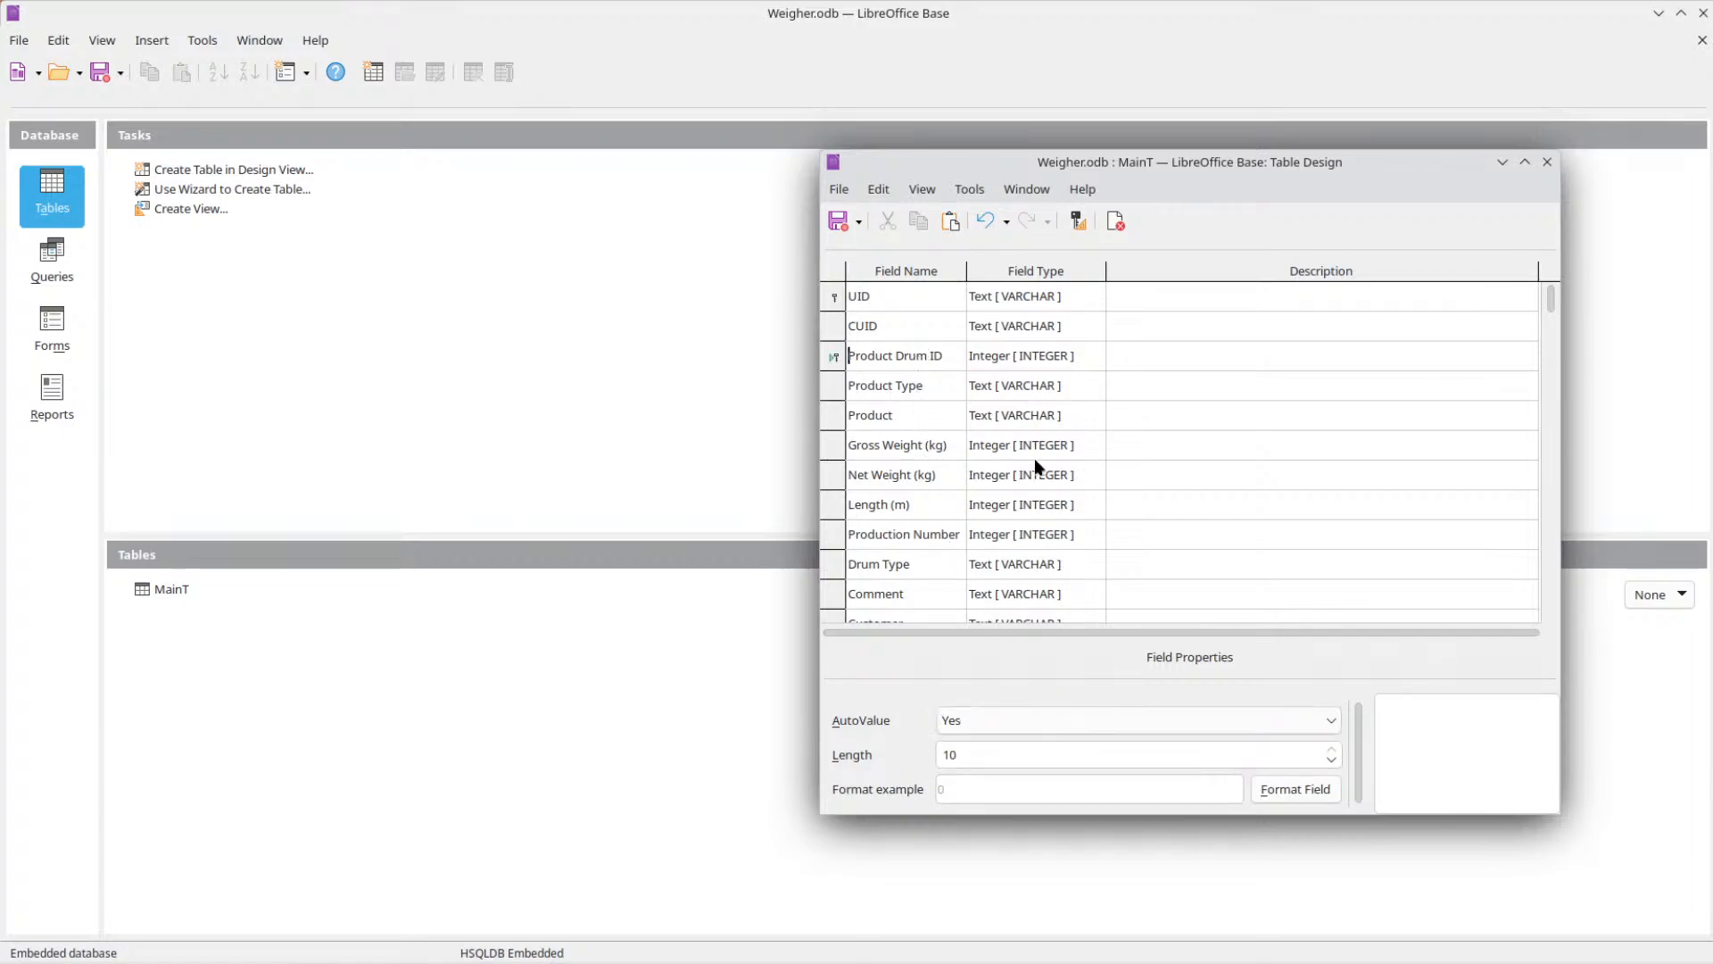
click(900, 323)
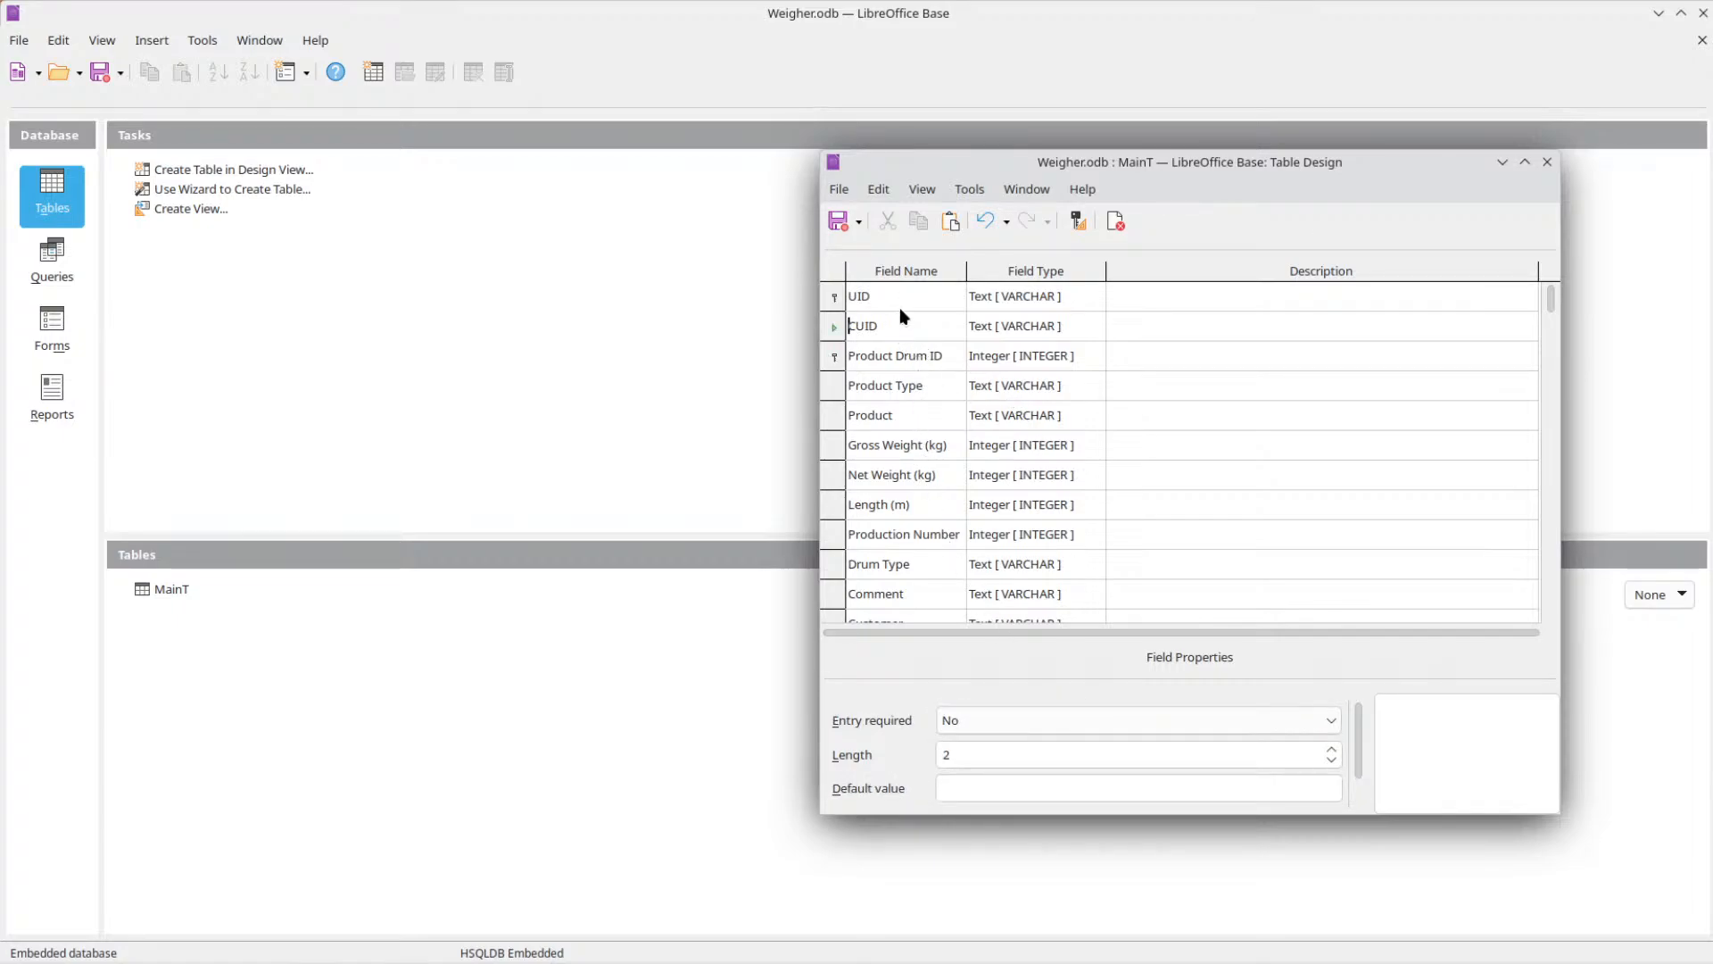
click(908, 295)
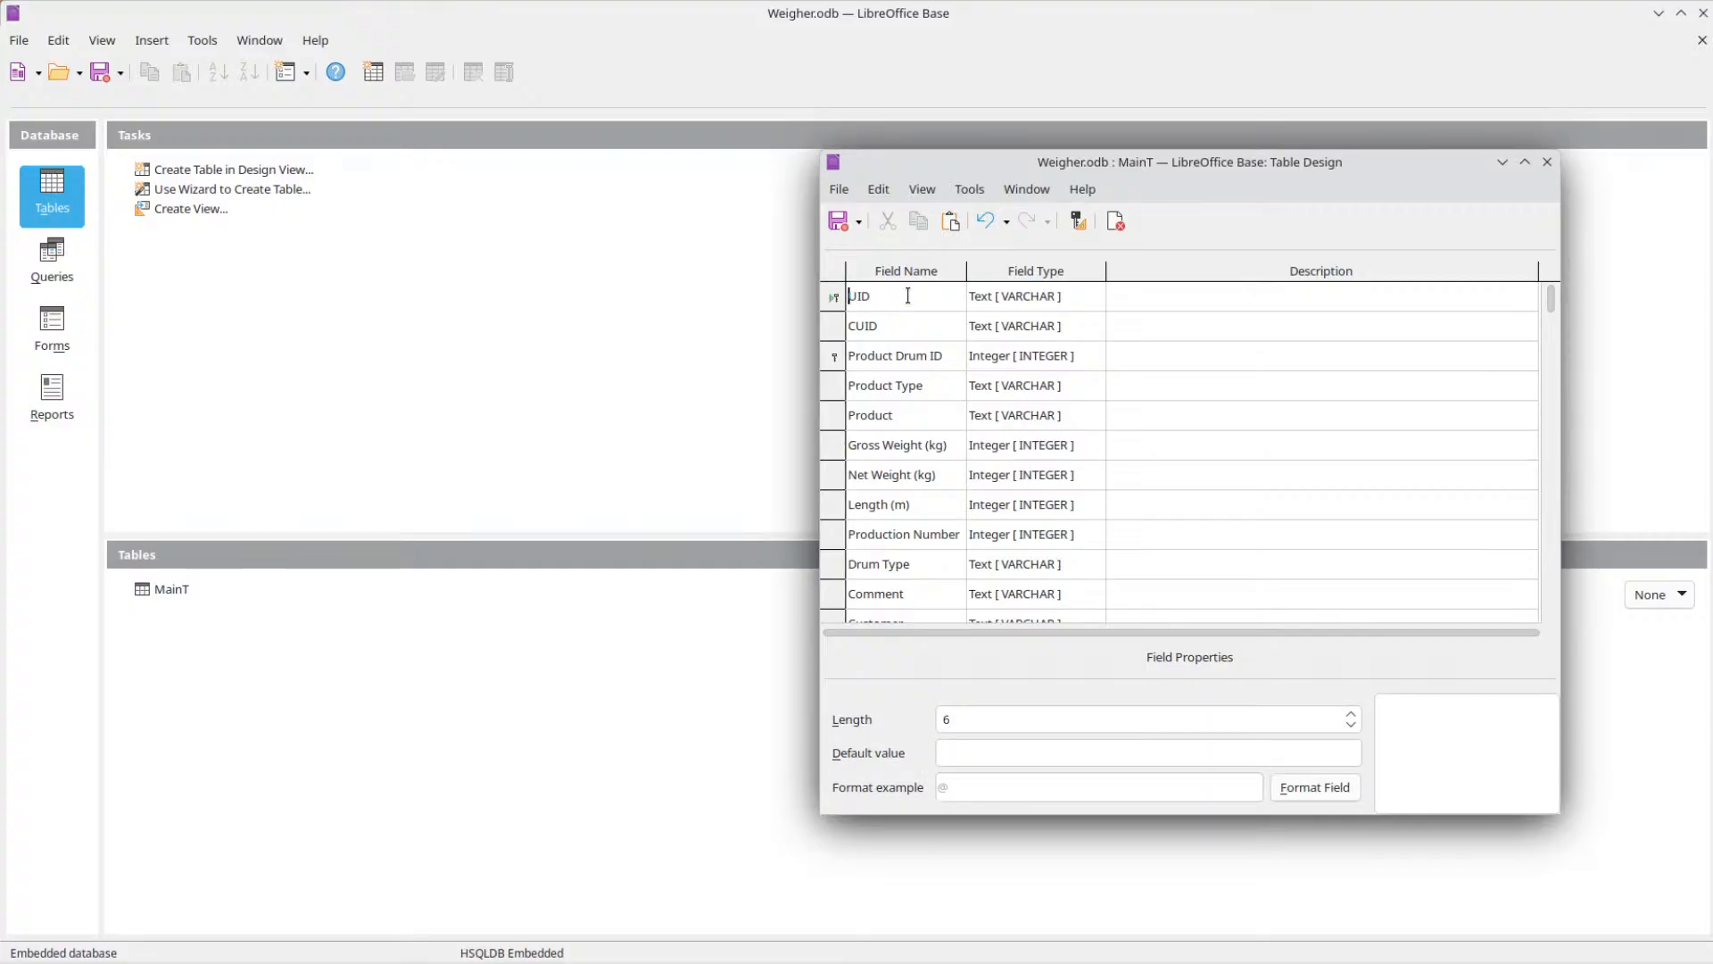
click(839, 189)
click(837, 219)
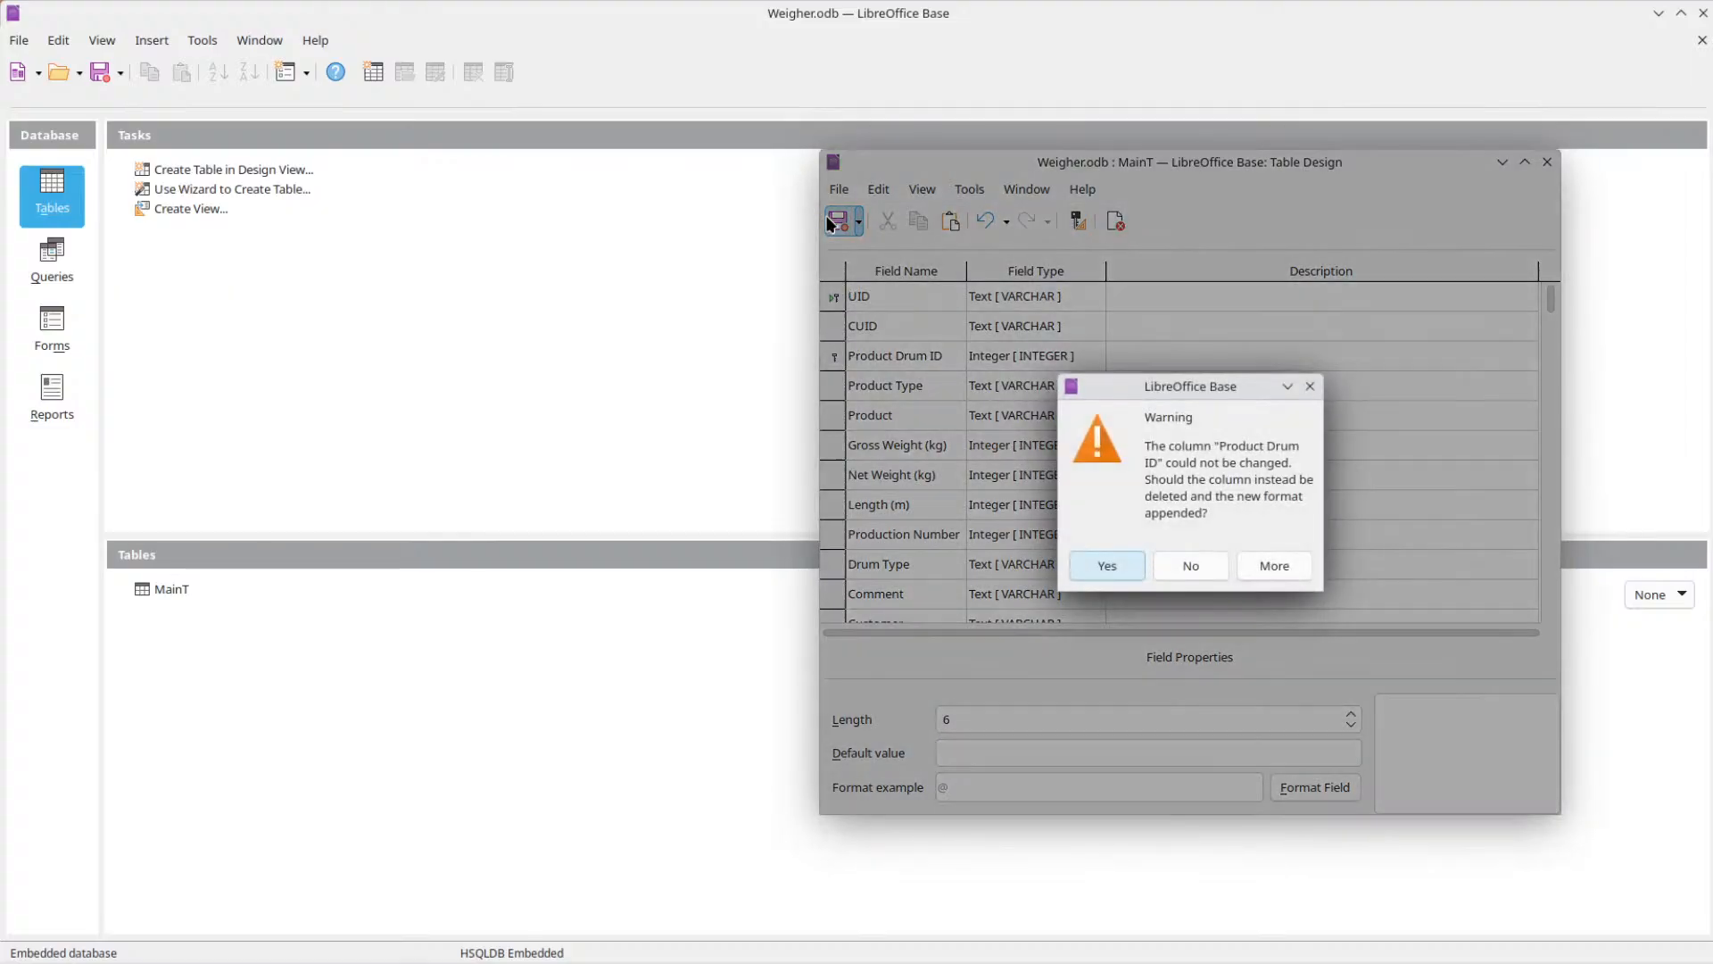
click(1120, 566)
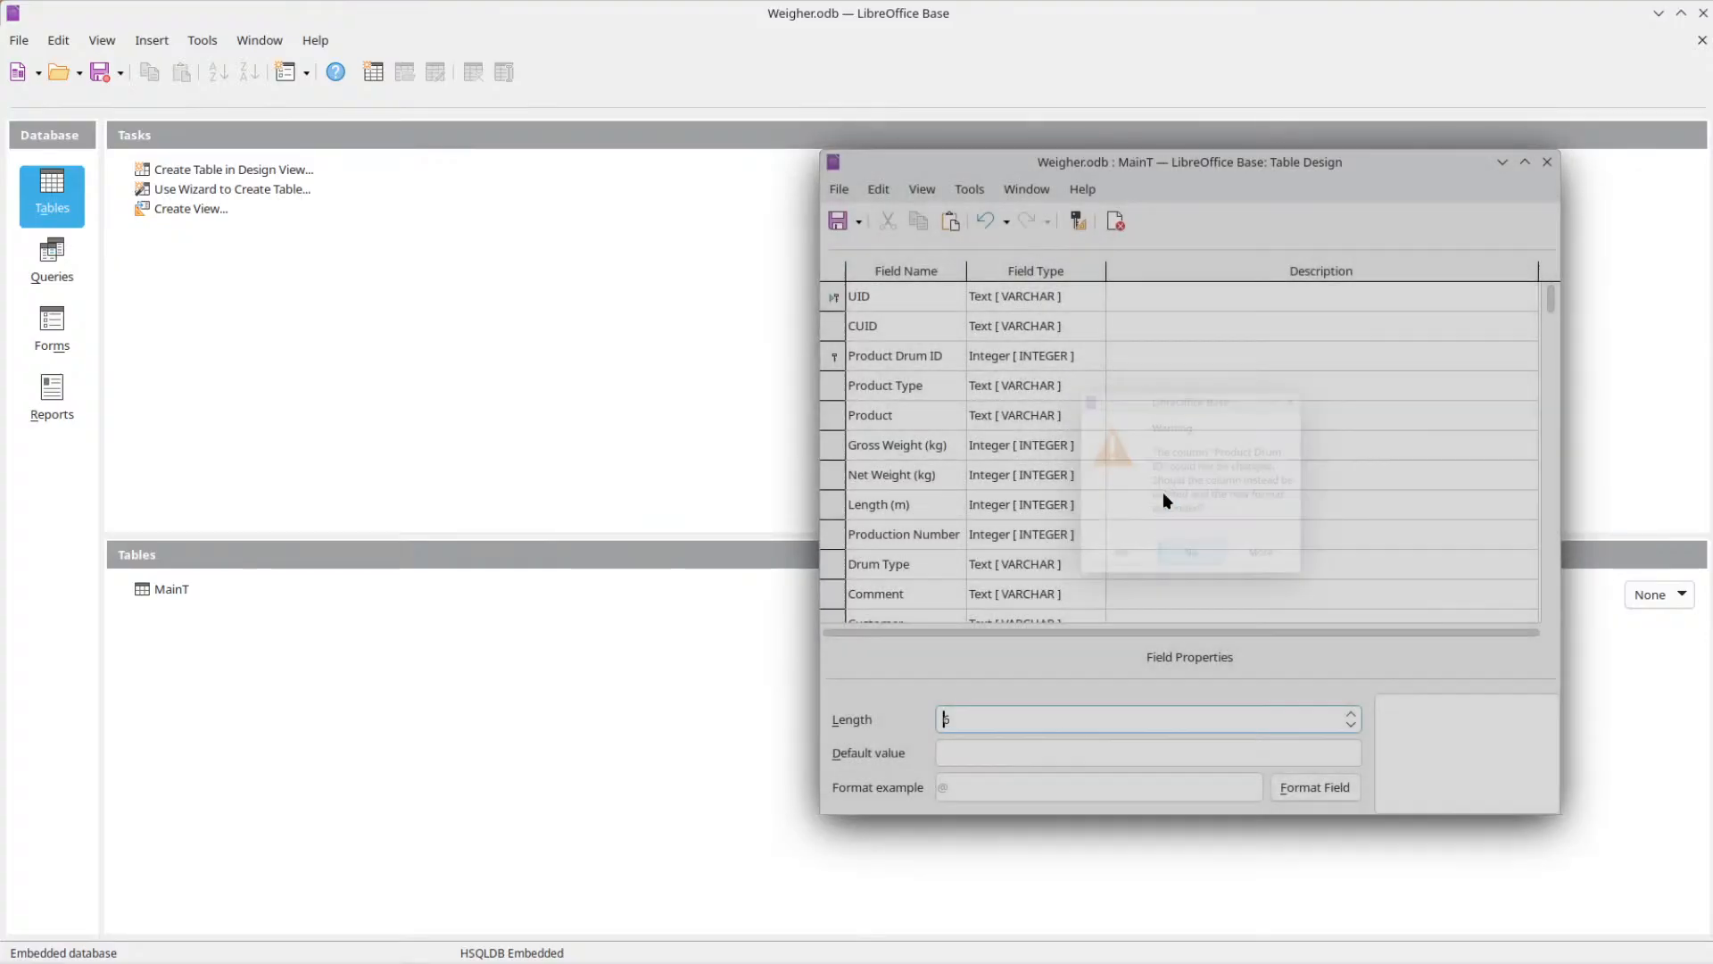
Remove the primary key from Product Drum ID and make UID the primary key of MainT again.
click(833, 357)
right_click(834, 357)
click(895, 448)
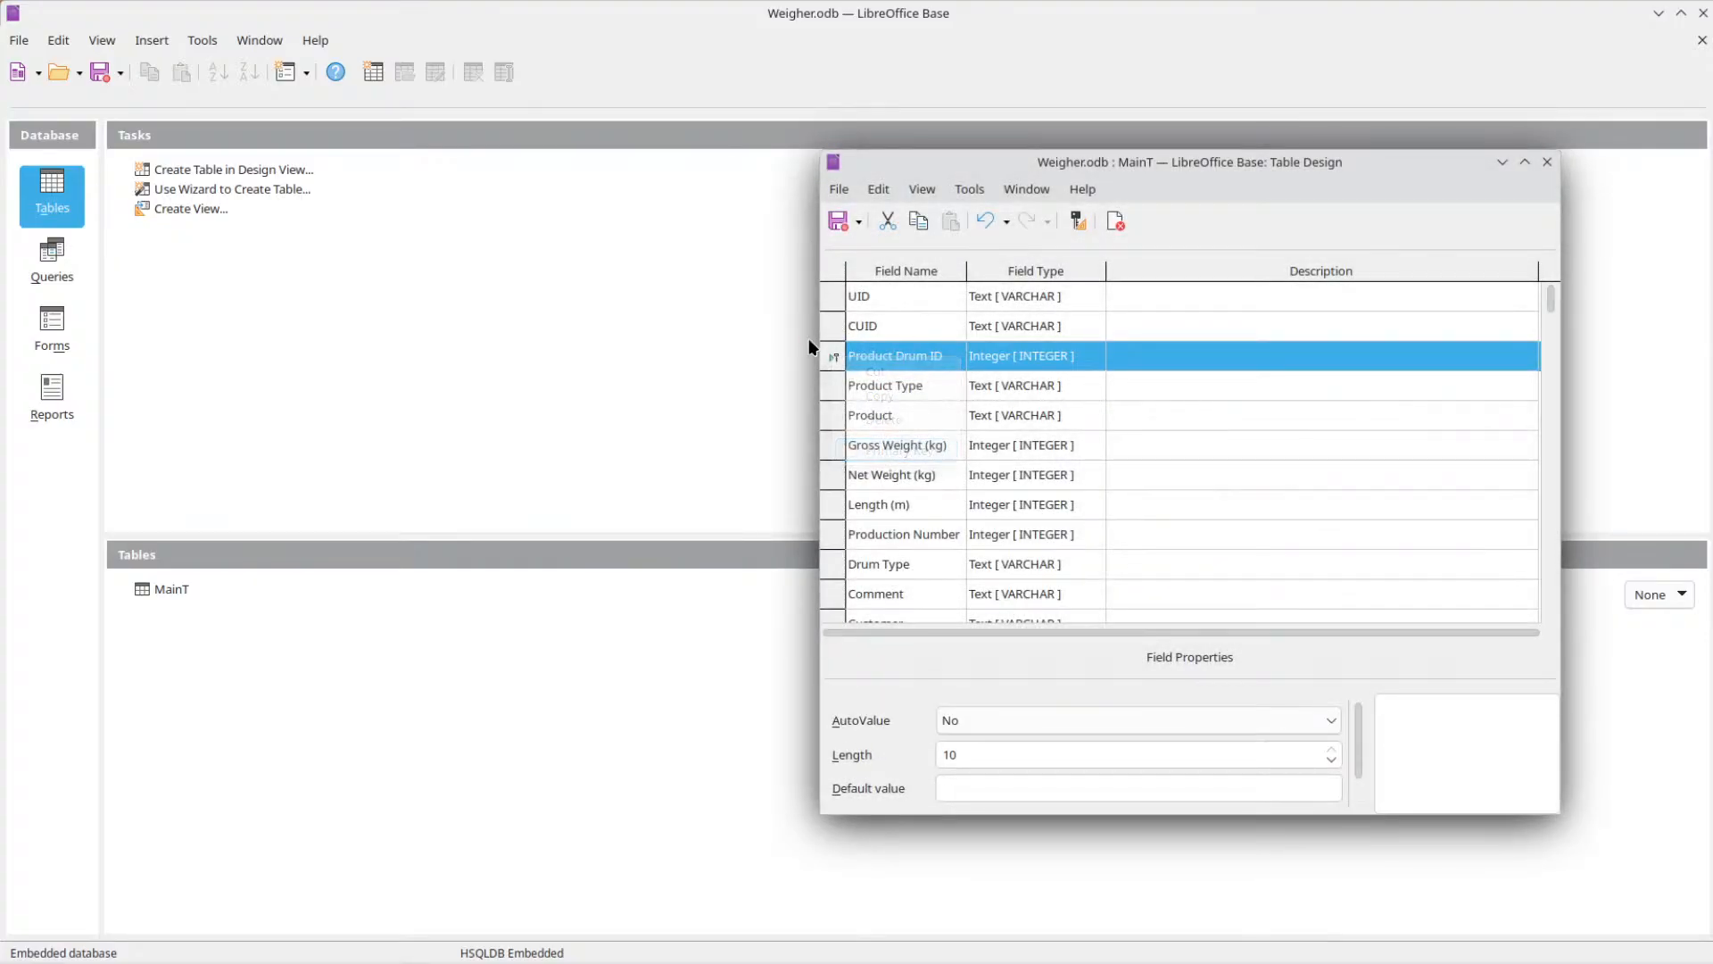
right_click(830, 357)
click(830, 304)
right_click(835, 298)
click(892, 387)
click(845, 357)
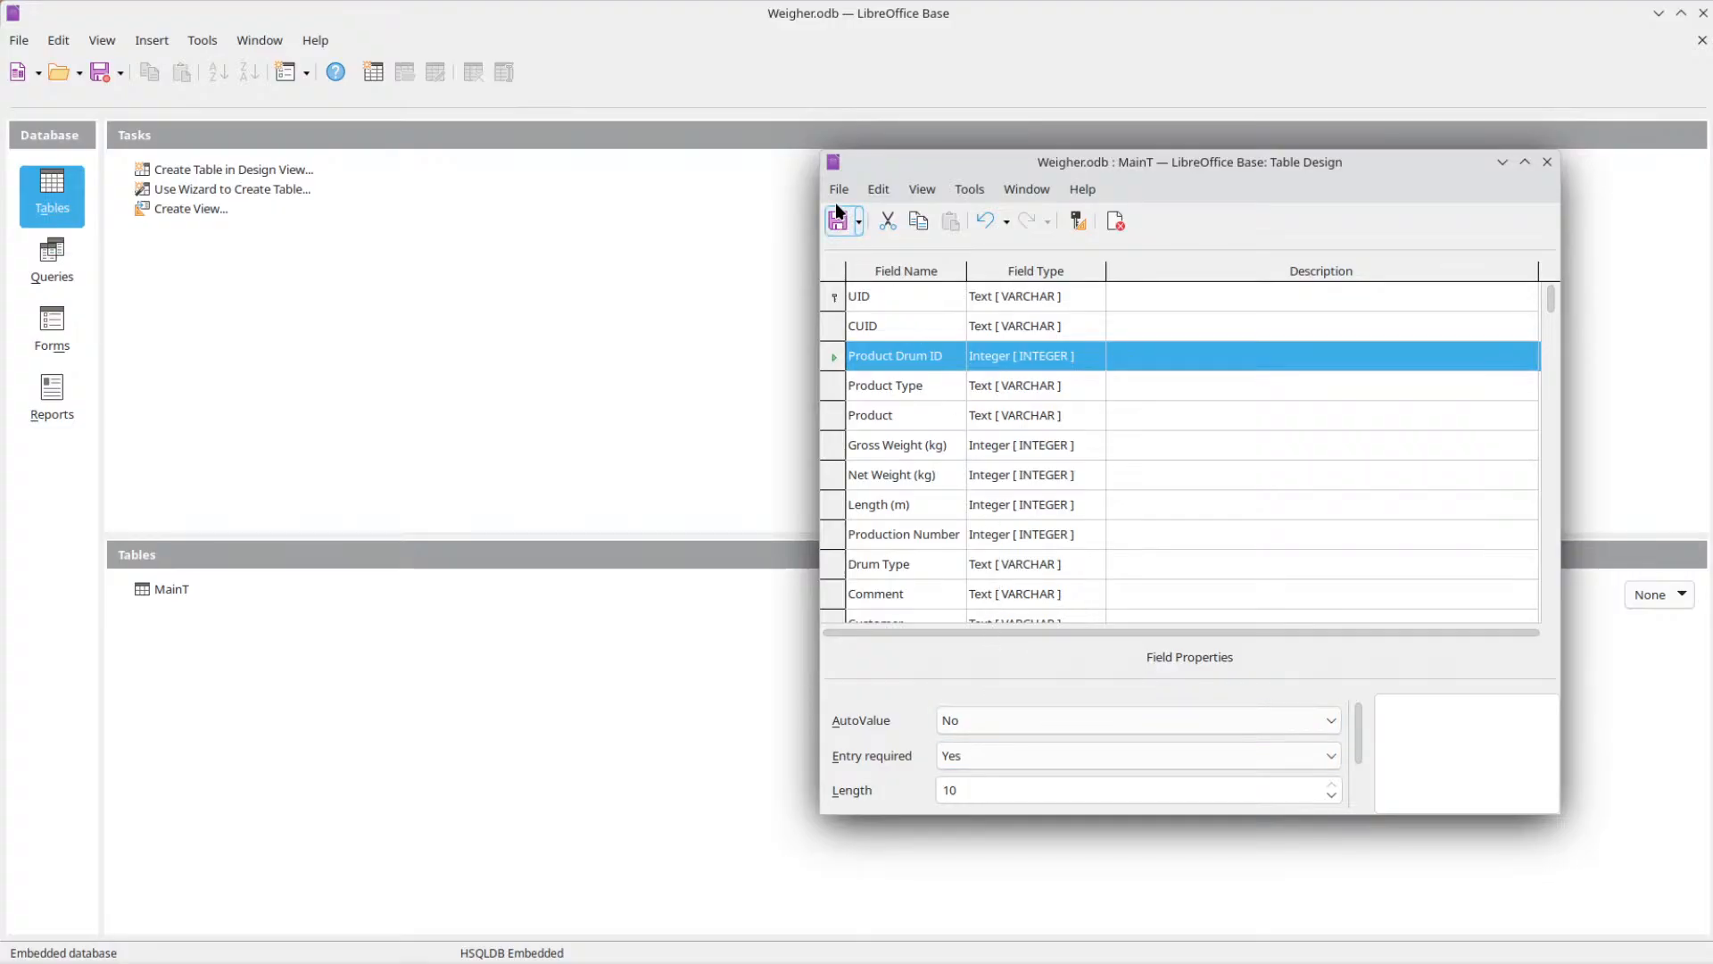
Rename the Product Drum ID field as Product DrumID and close the MainT table design.
click(933, 352)
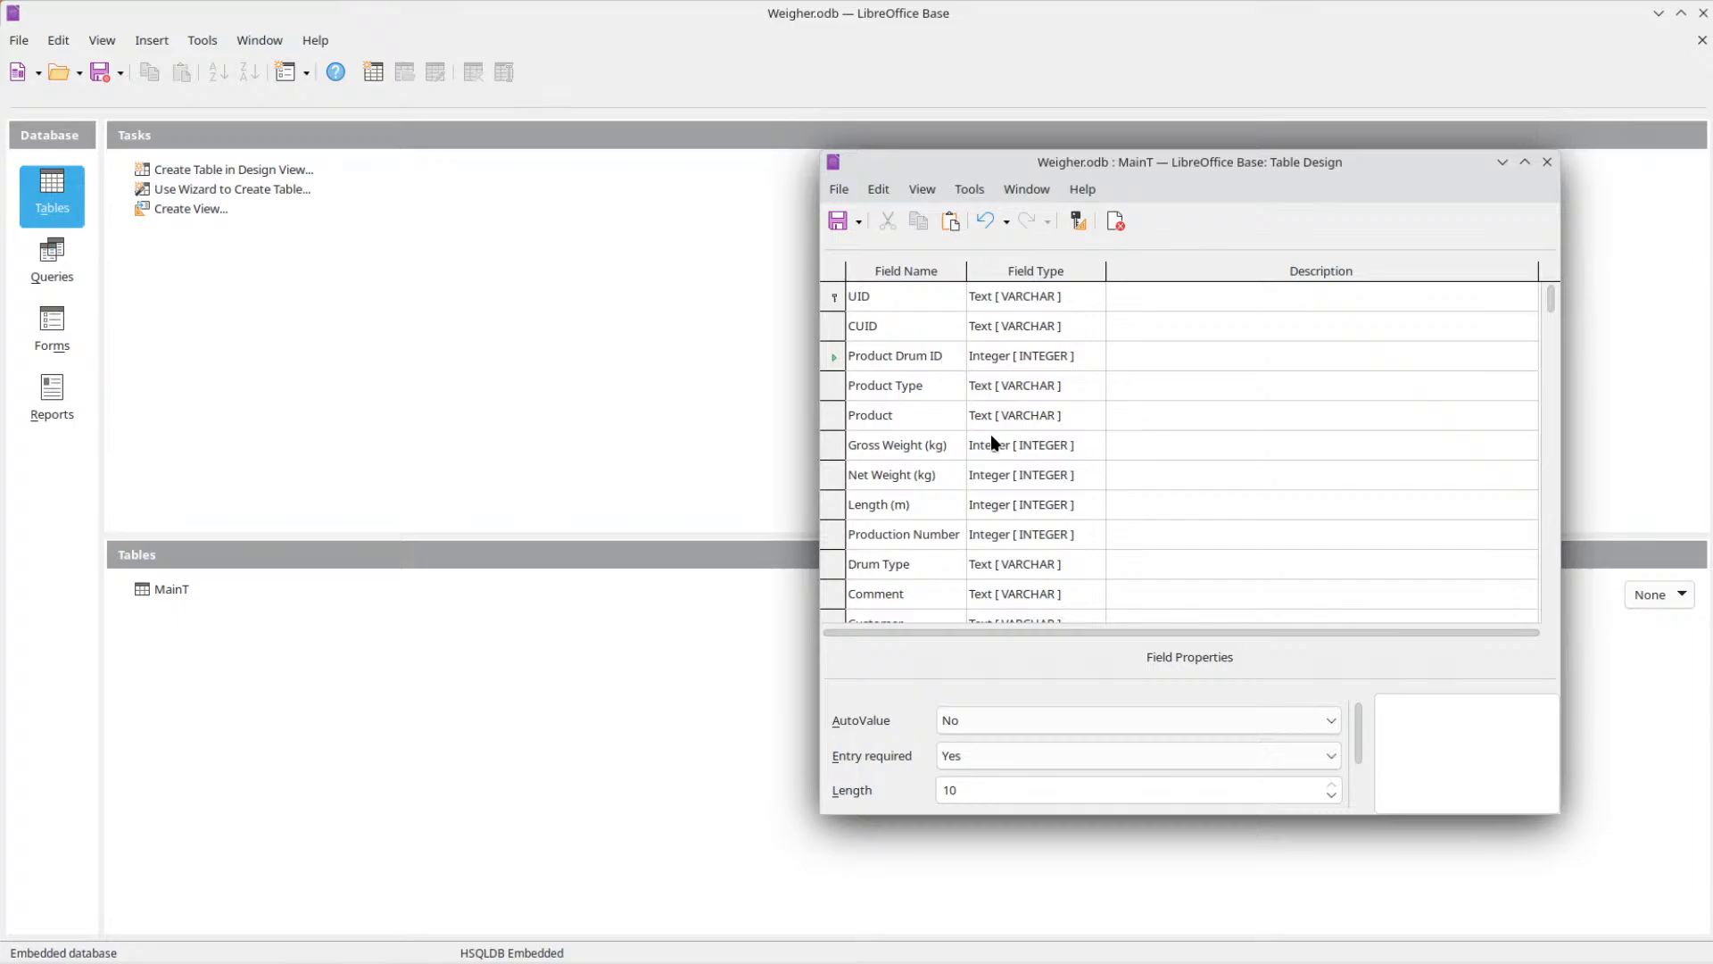
key(Left)
key(Left)
key(Up)
key(ctrl+w)
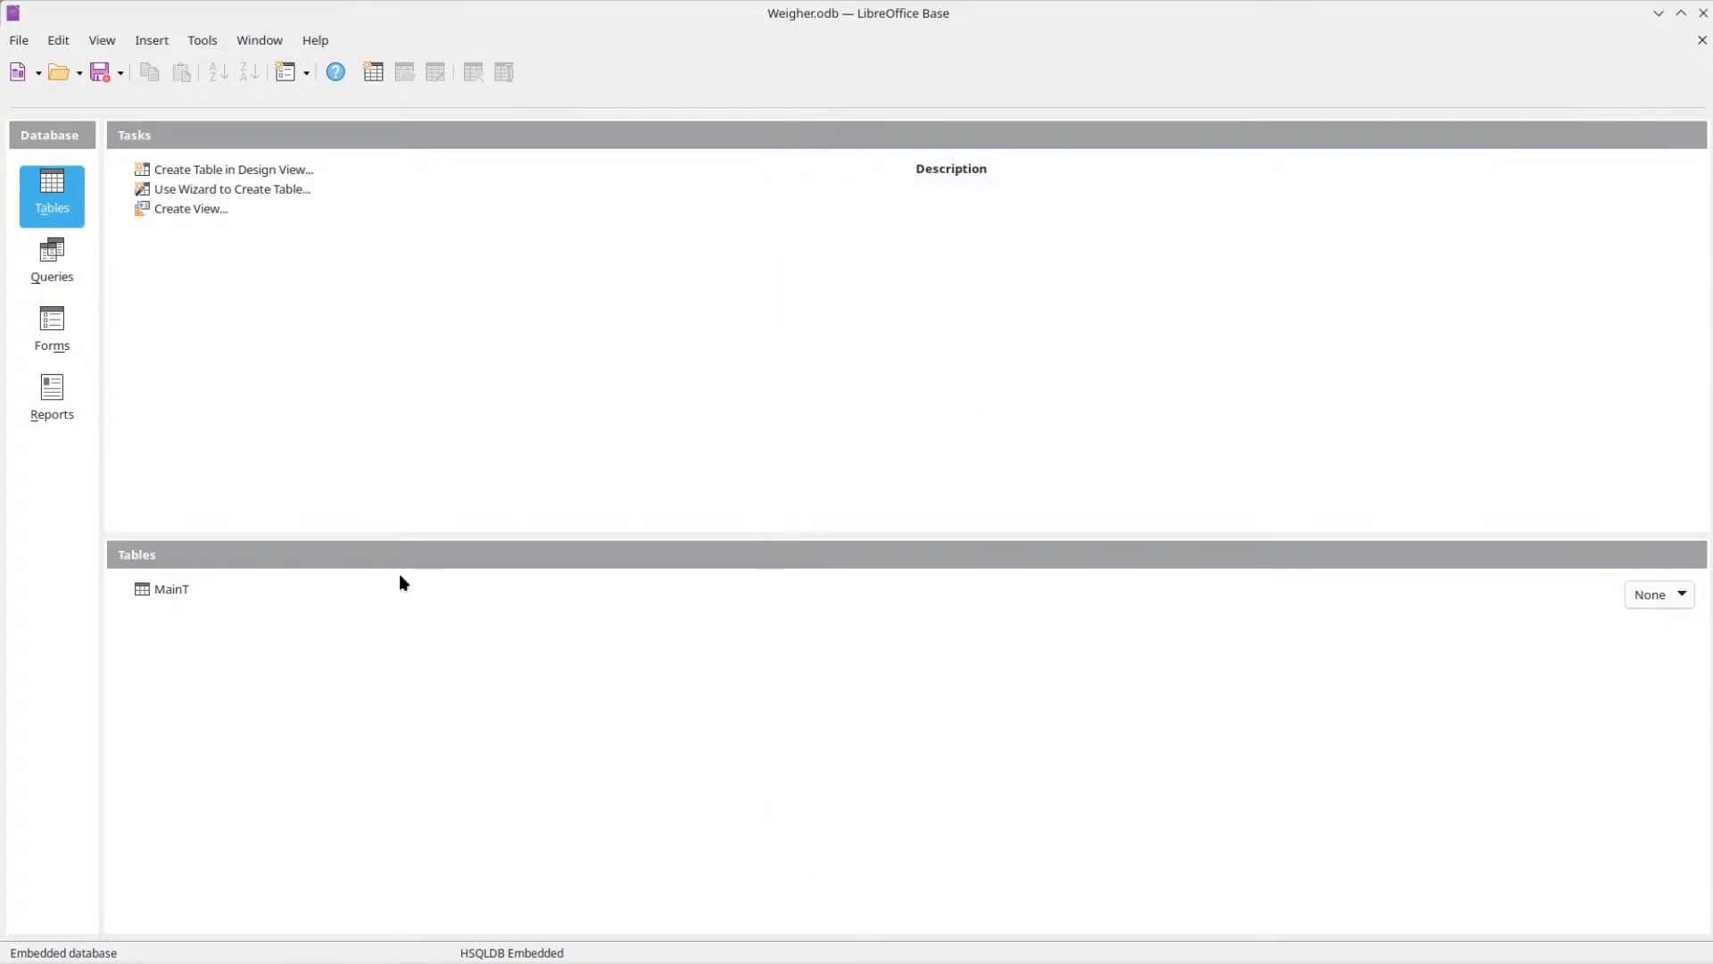
Examine MainT's columns in its data view and table design, widening the Field Name column, and close both windows.
double_click(195, 592)
right_click(195, 592)
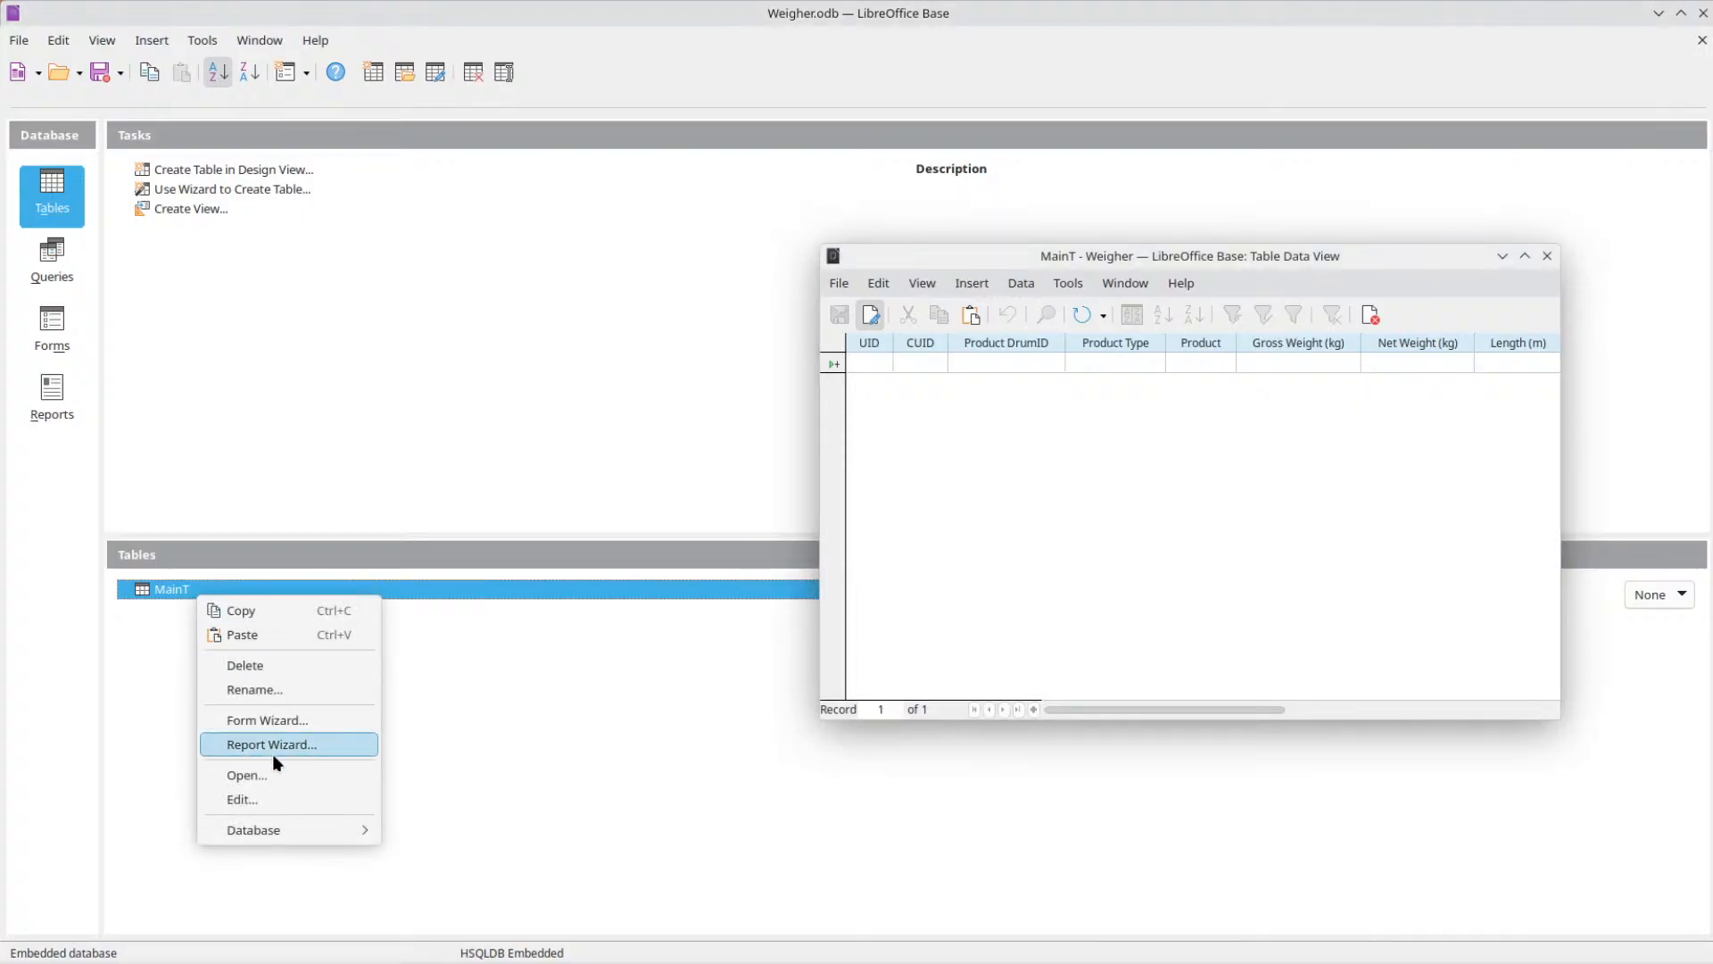
click(274, 797)
click(1021, 496)
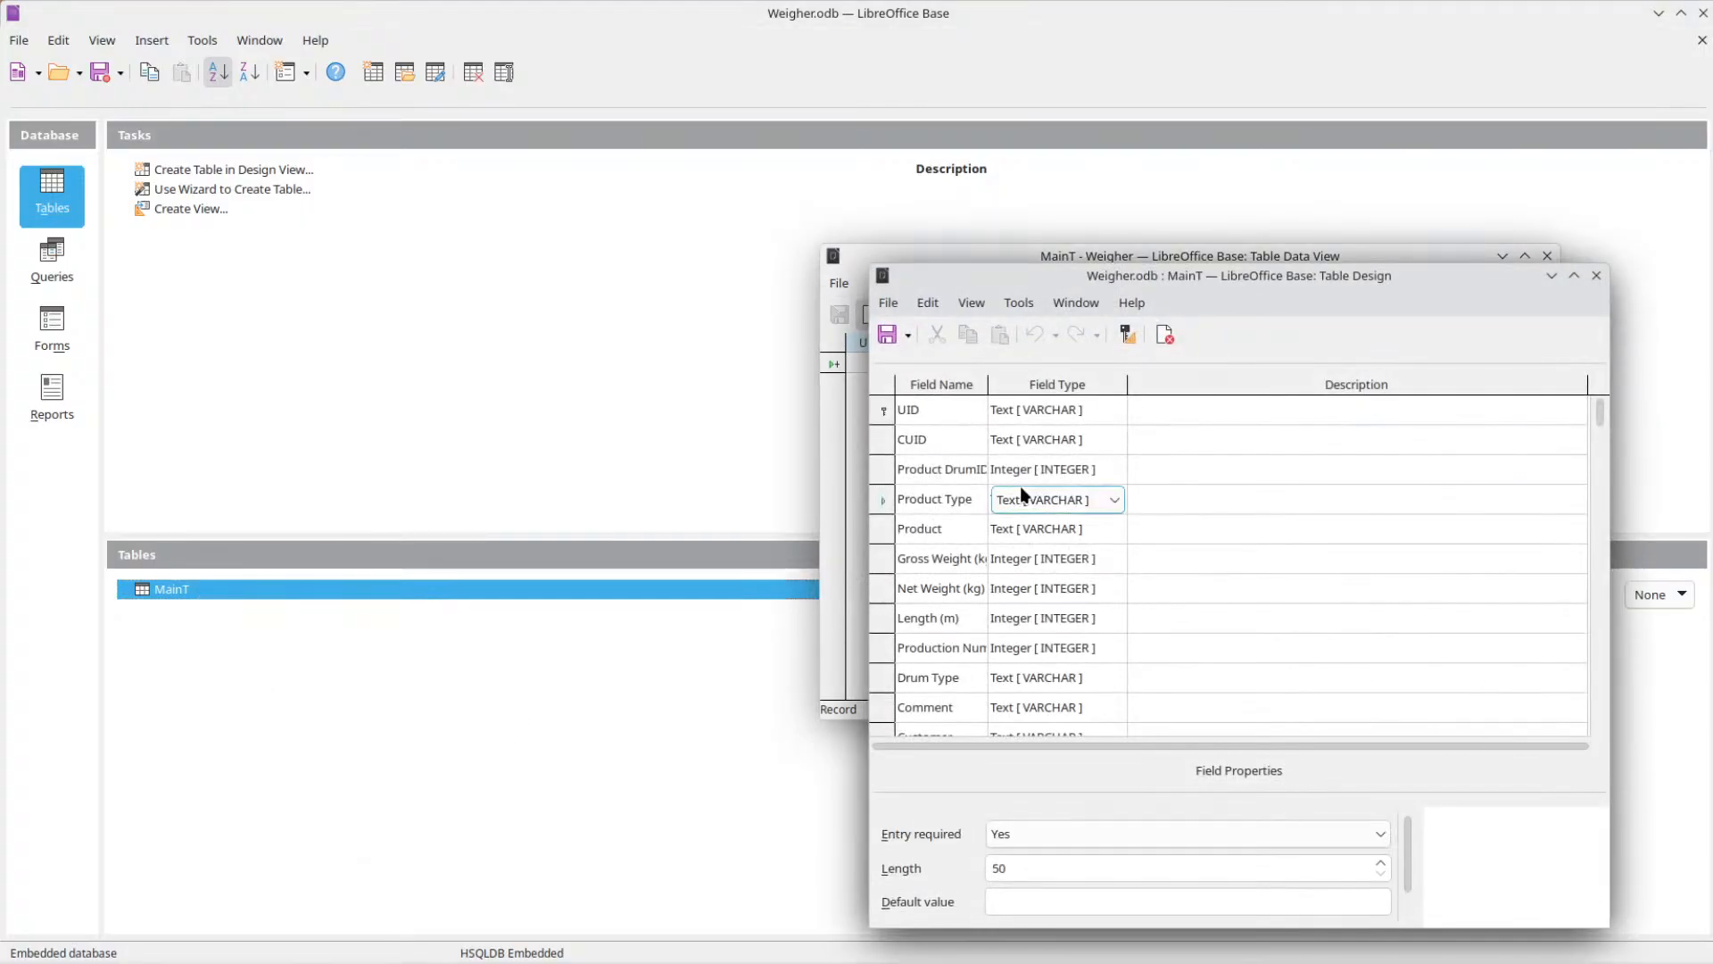
click(990, 384)
drag(989, 385, 1041, 384)
click(1371, 463)
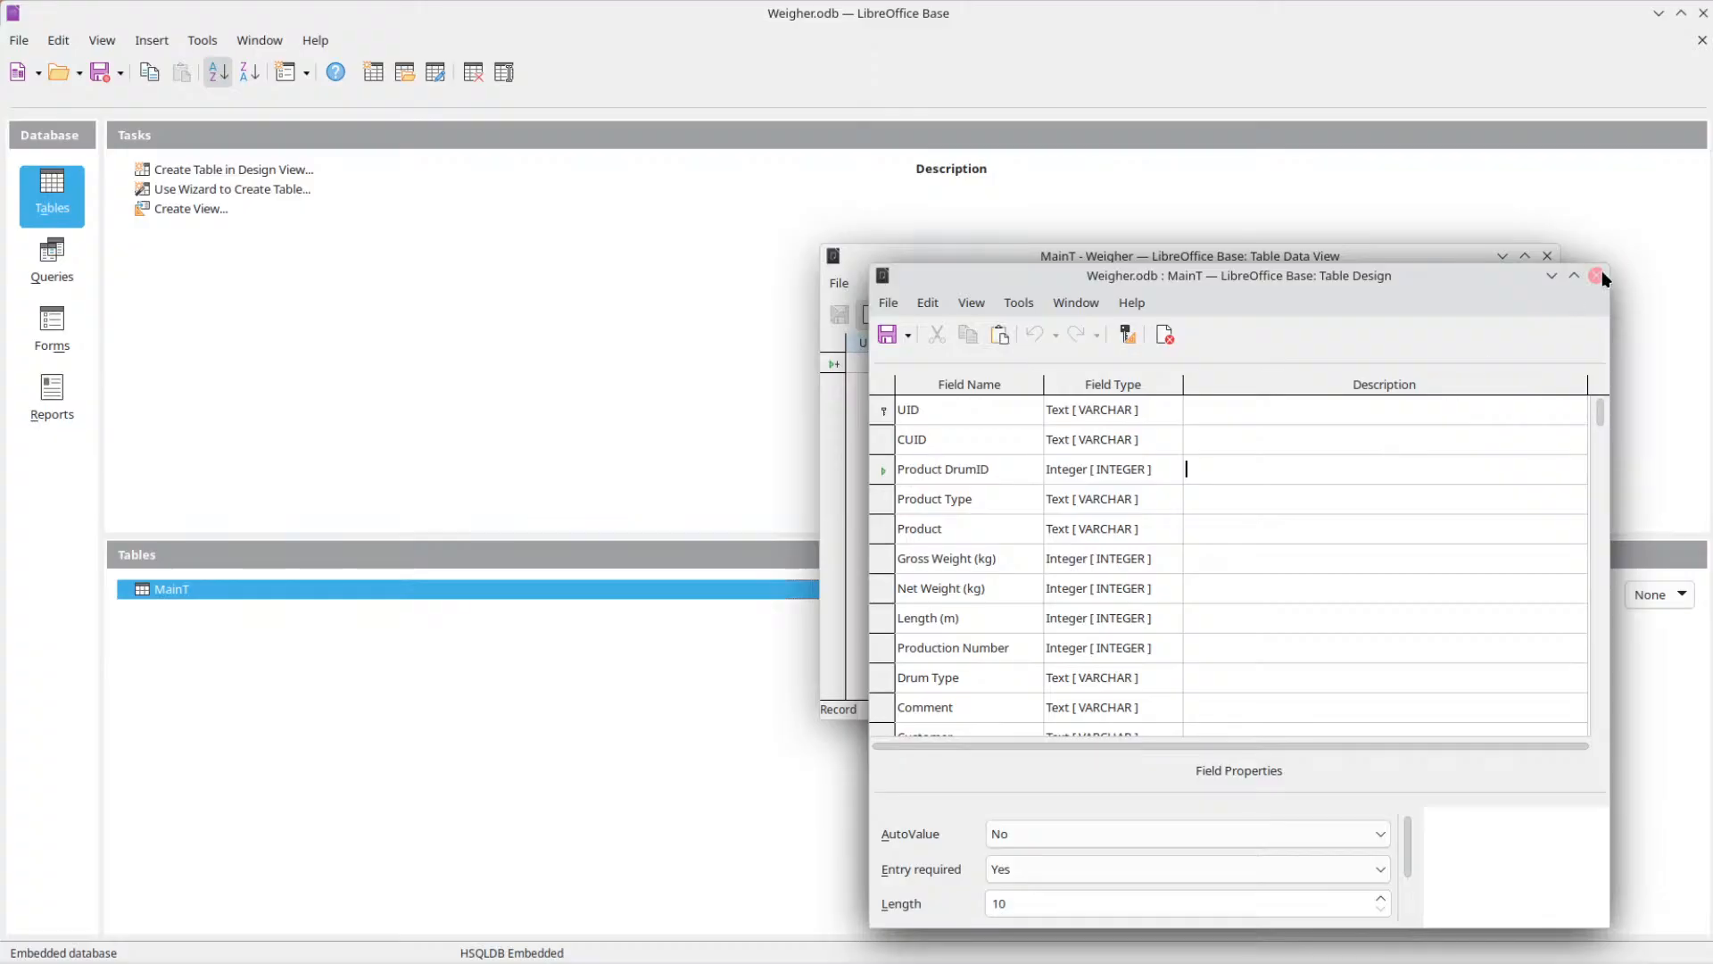
click(1597, 275)
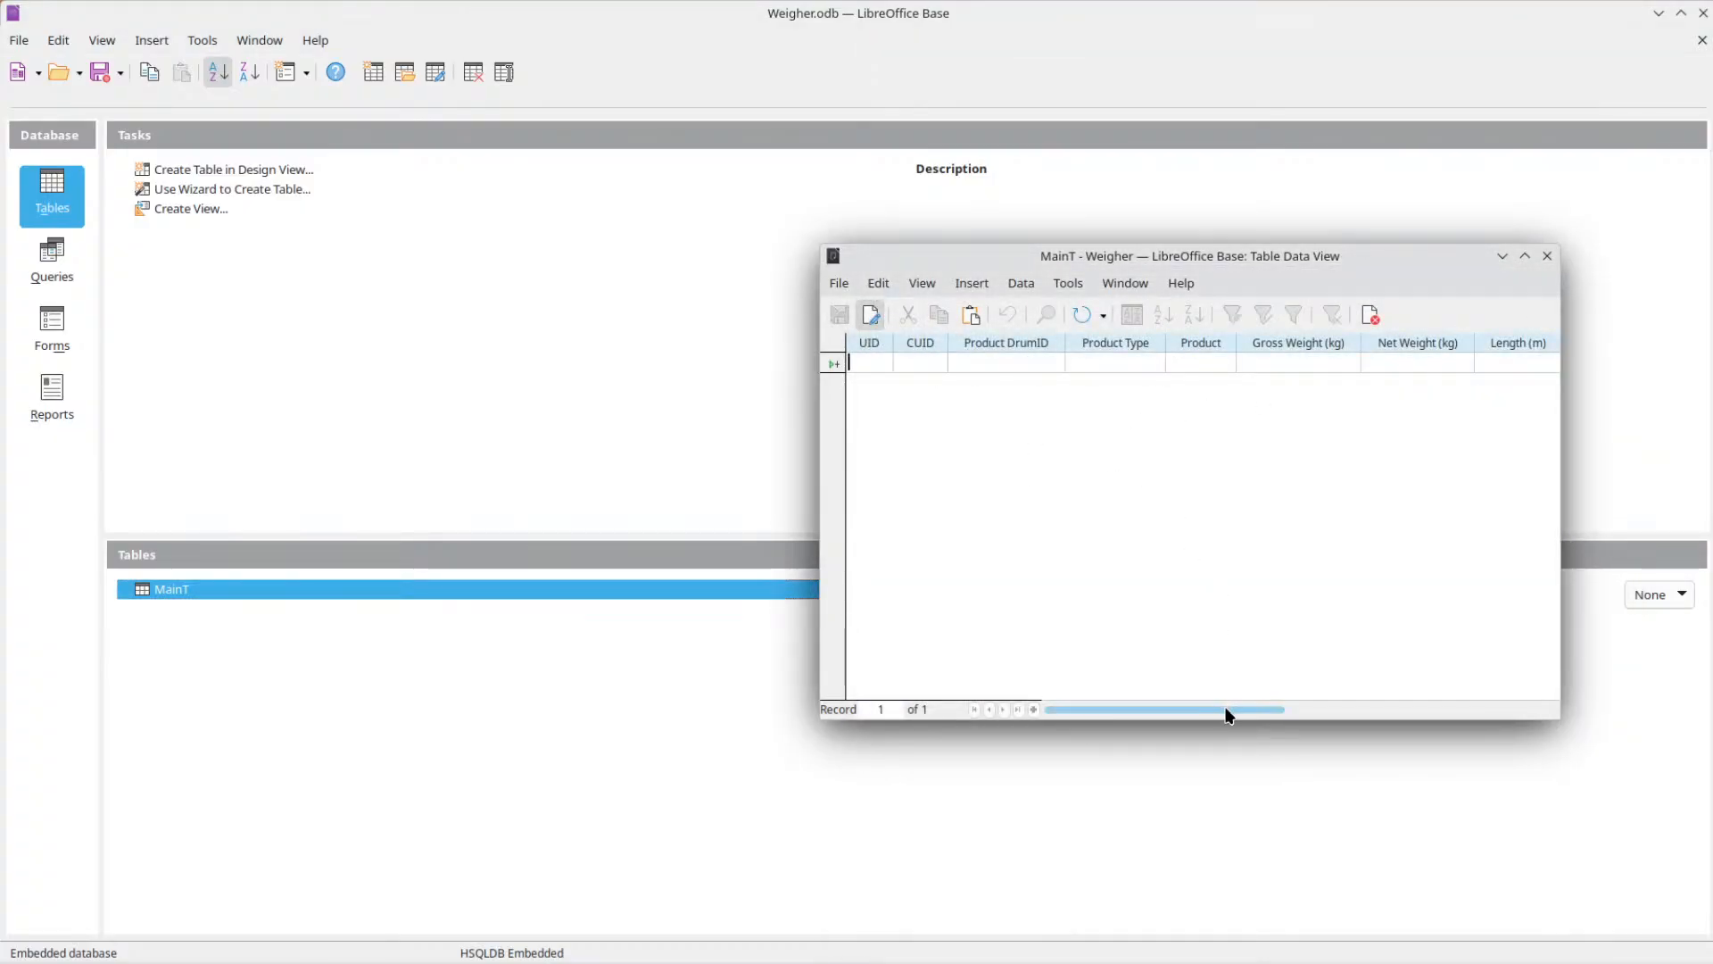
drag(1163, 710, 937, 681)
click(1550, 256)
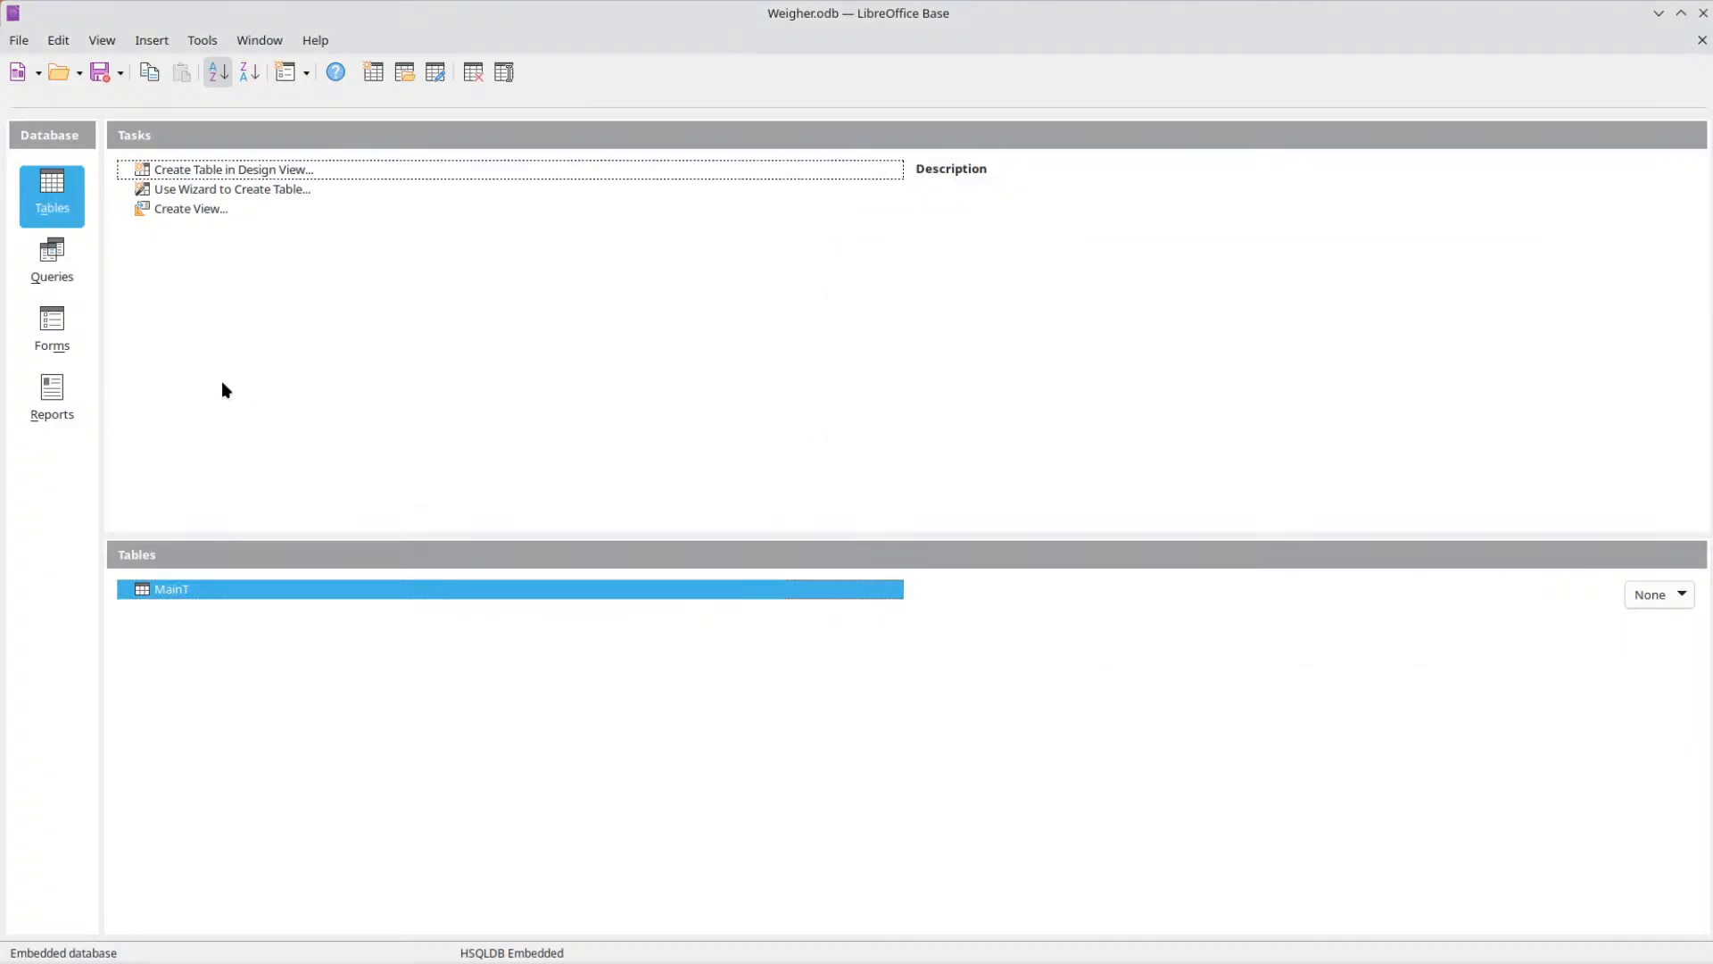
Create a new table in design view with the Text [ VARCHAR ] fields UID and Customer.
click(174, 587)
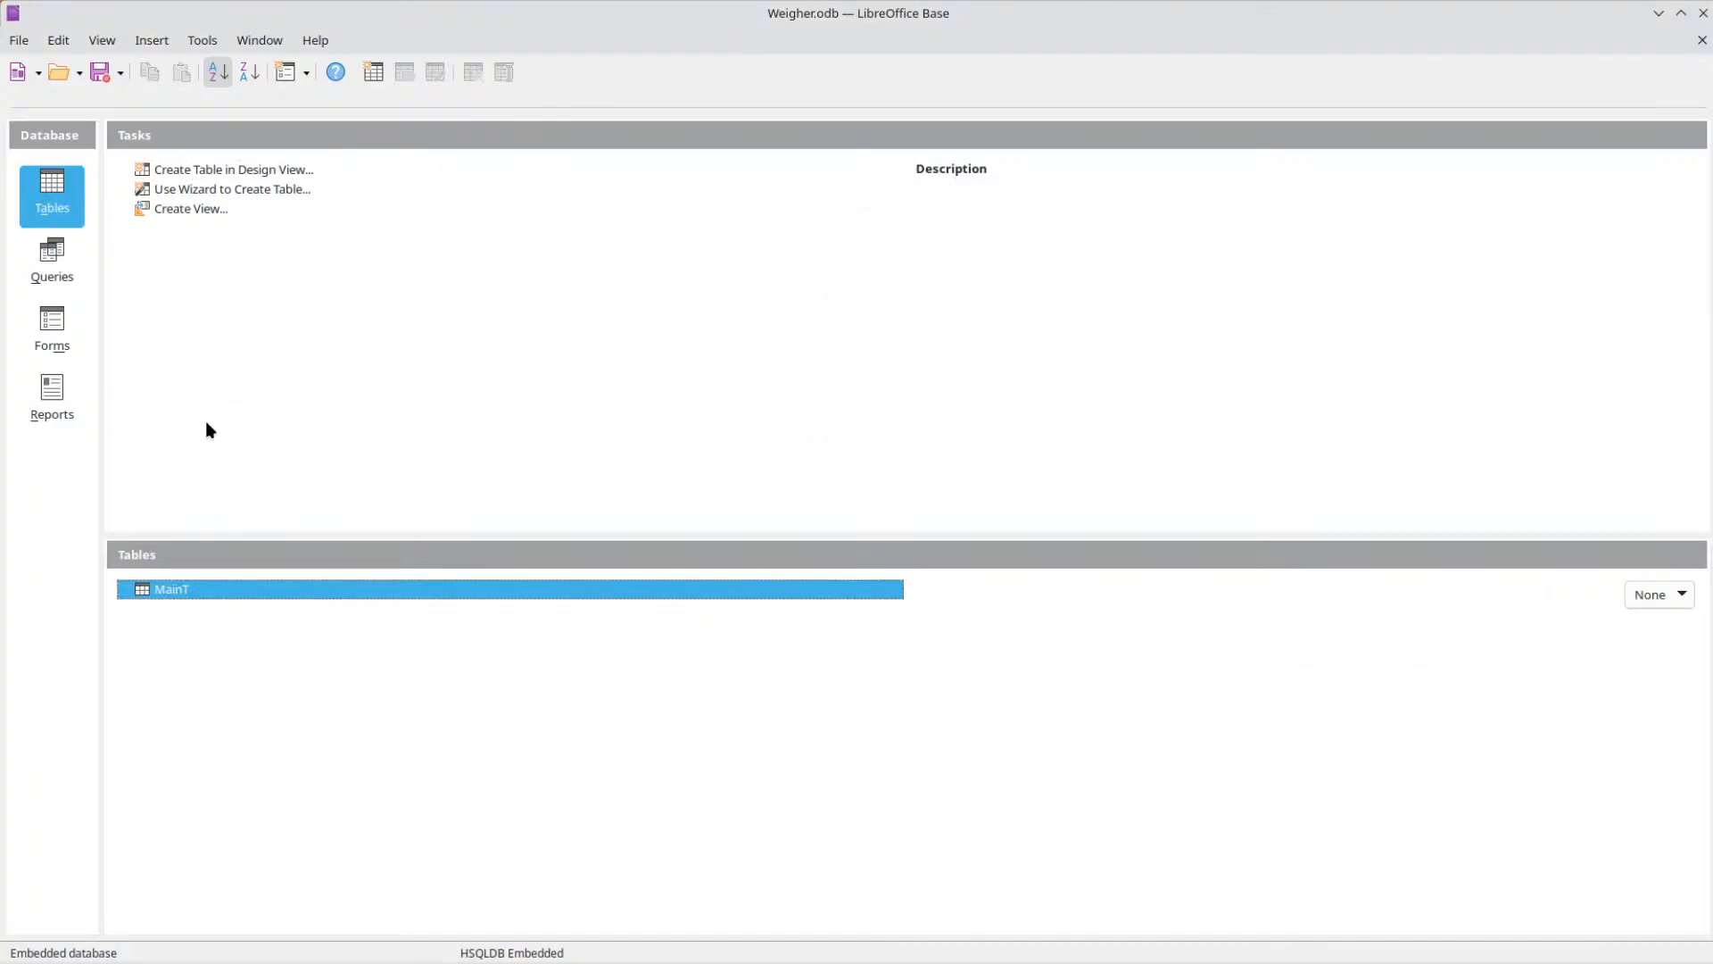
click(375, 77)
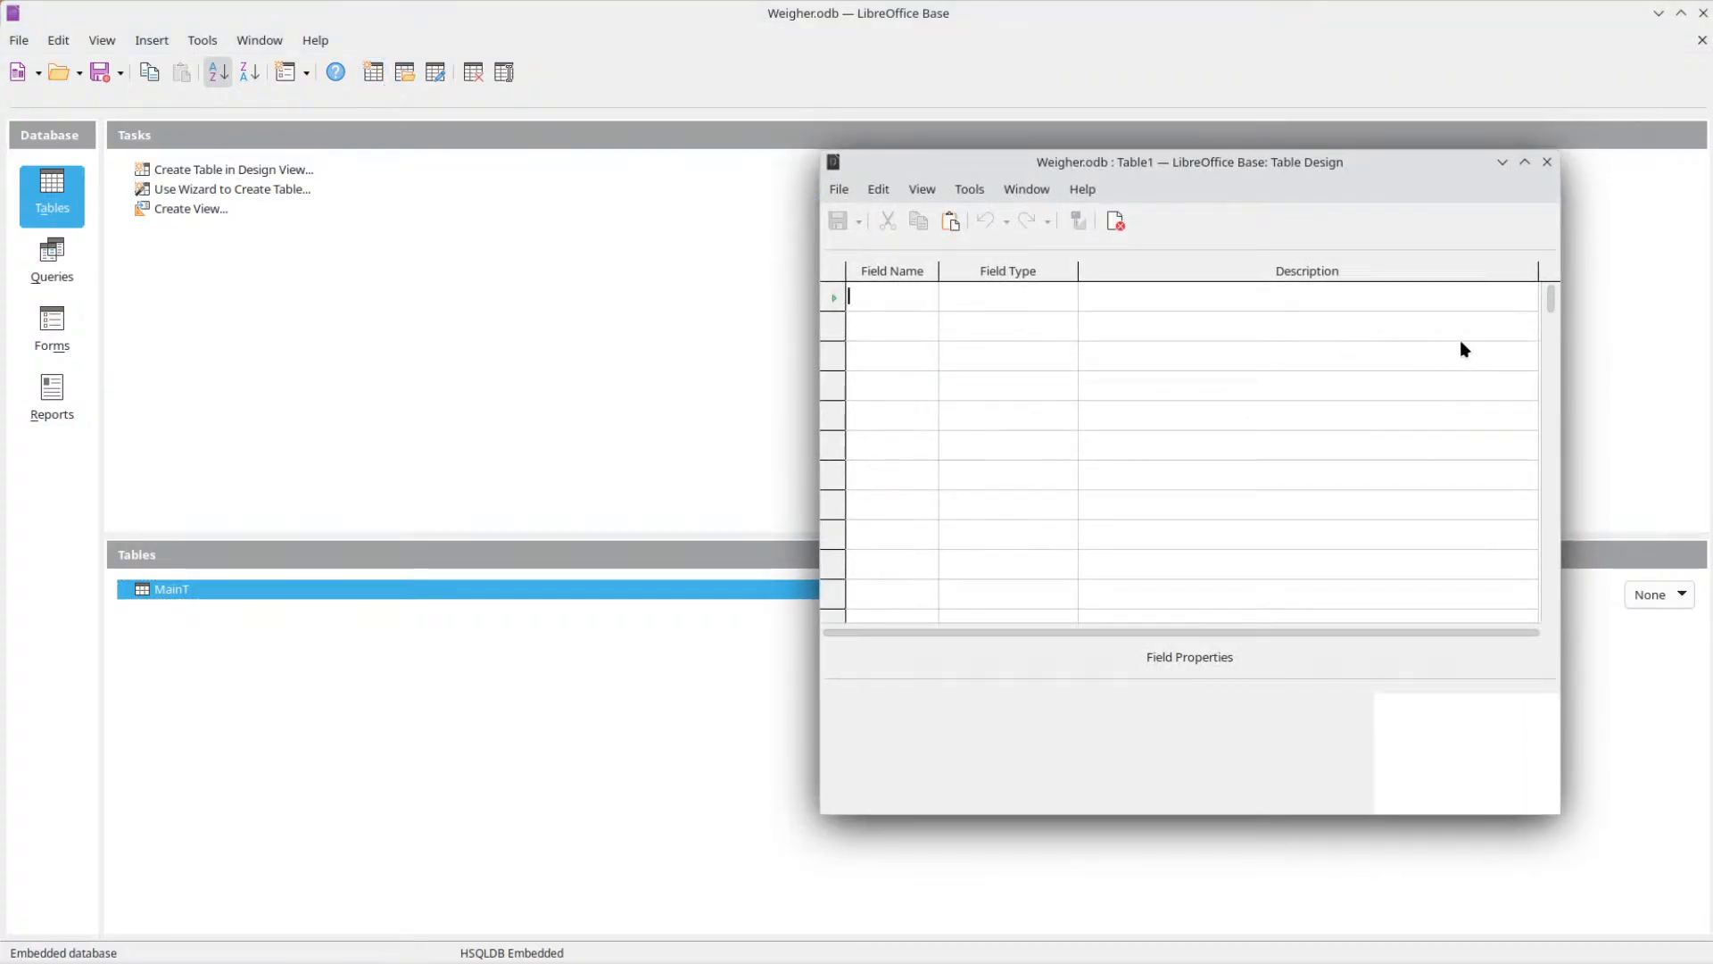
text(UID)
key(Tab)
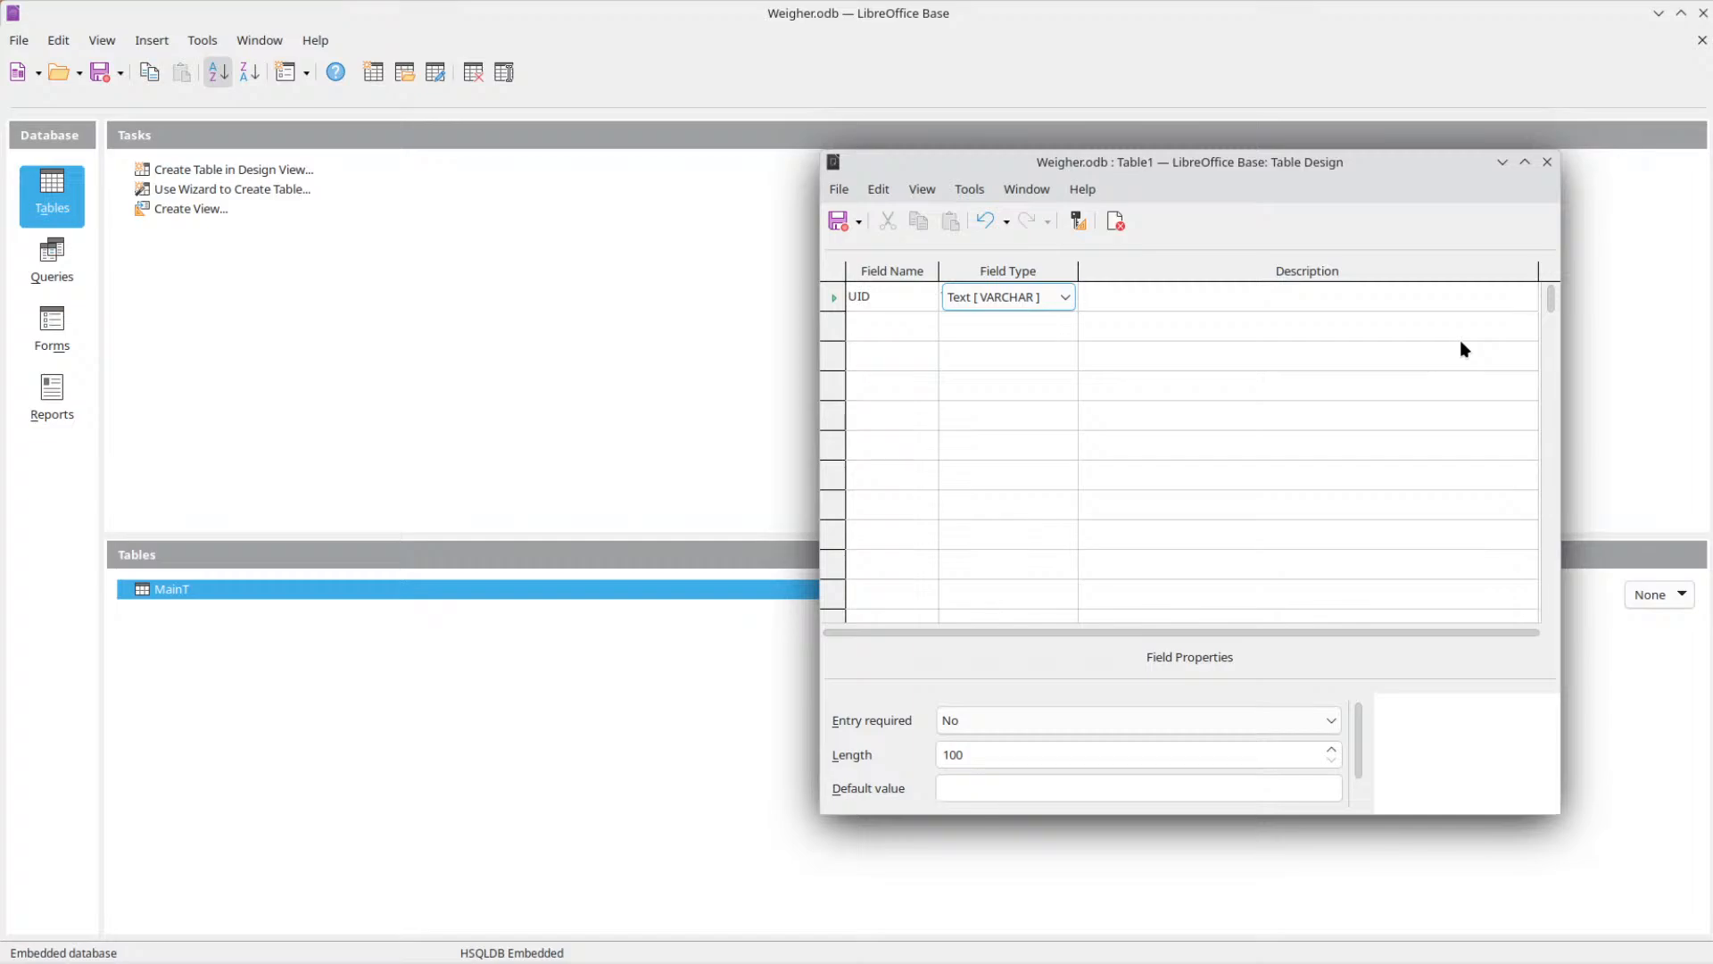
key(Tab)
key(Tab)
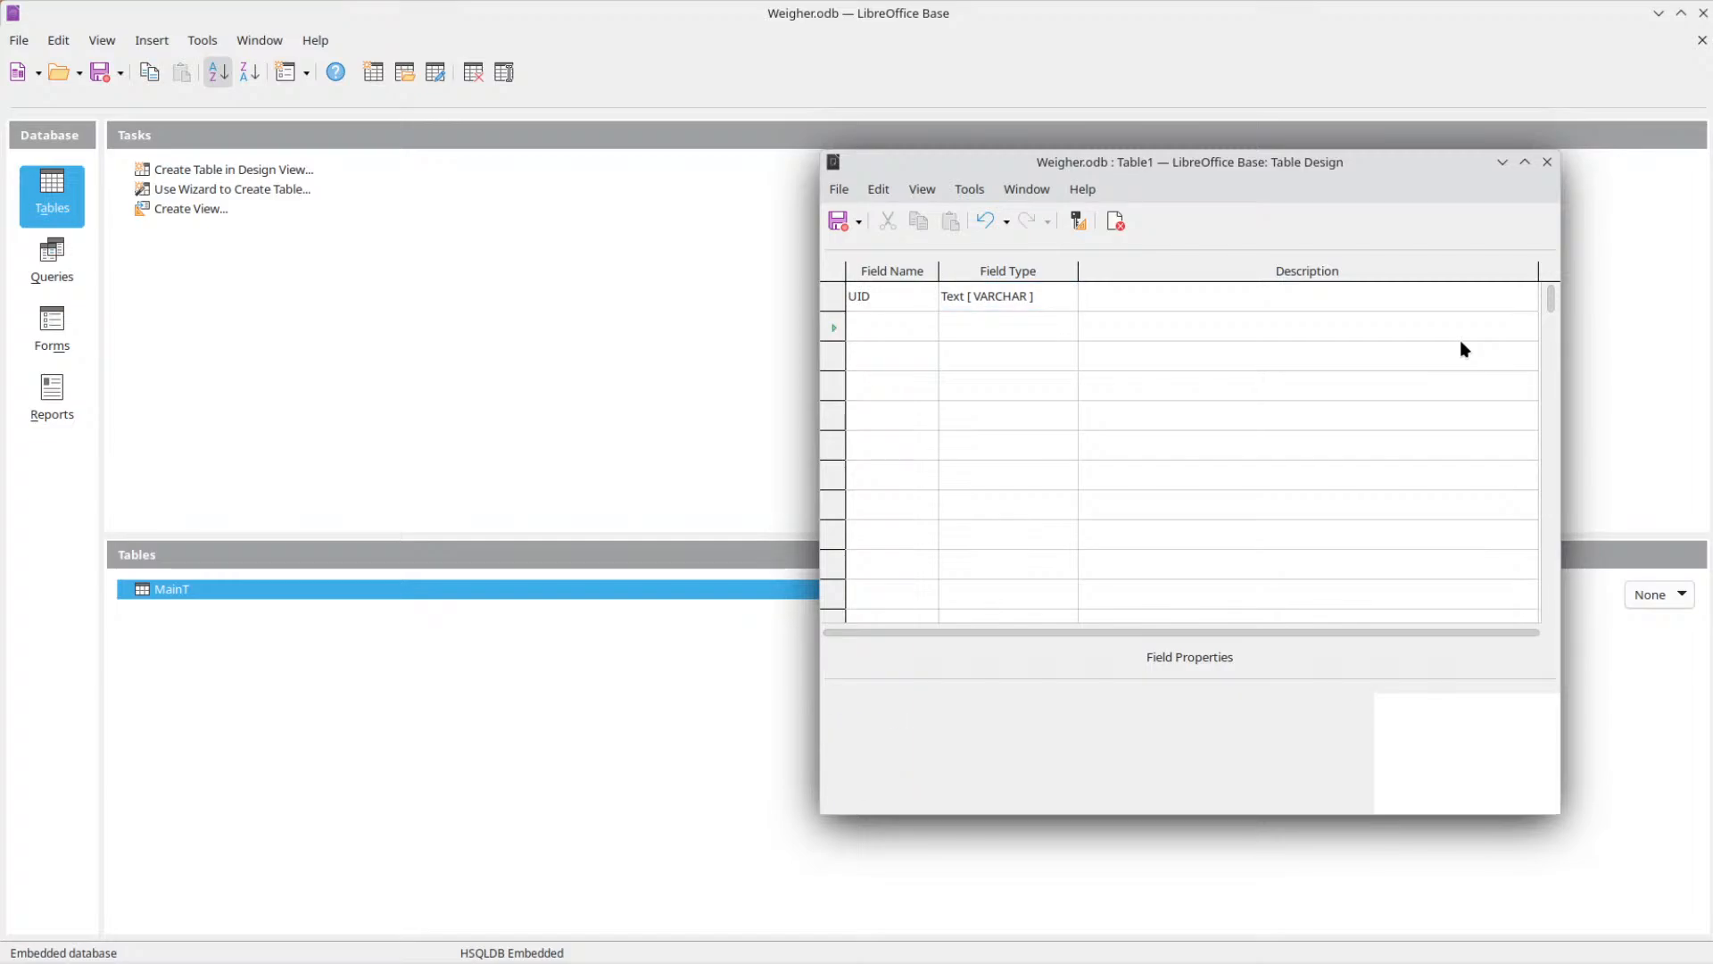
text(Cust)
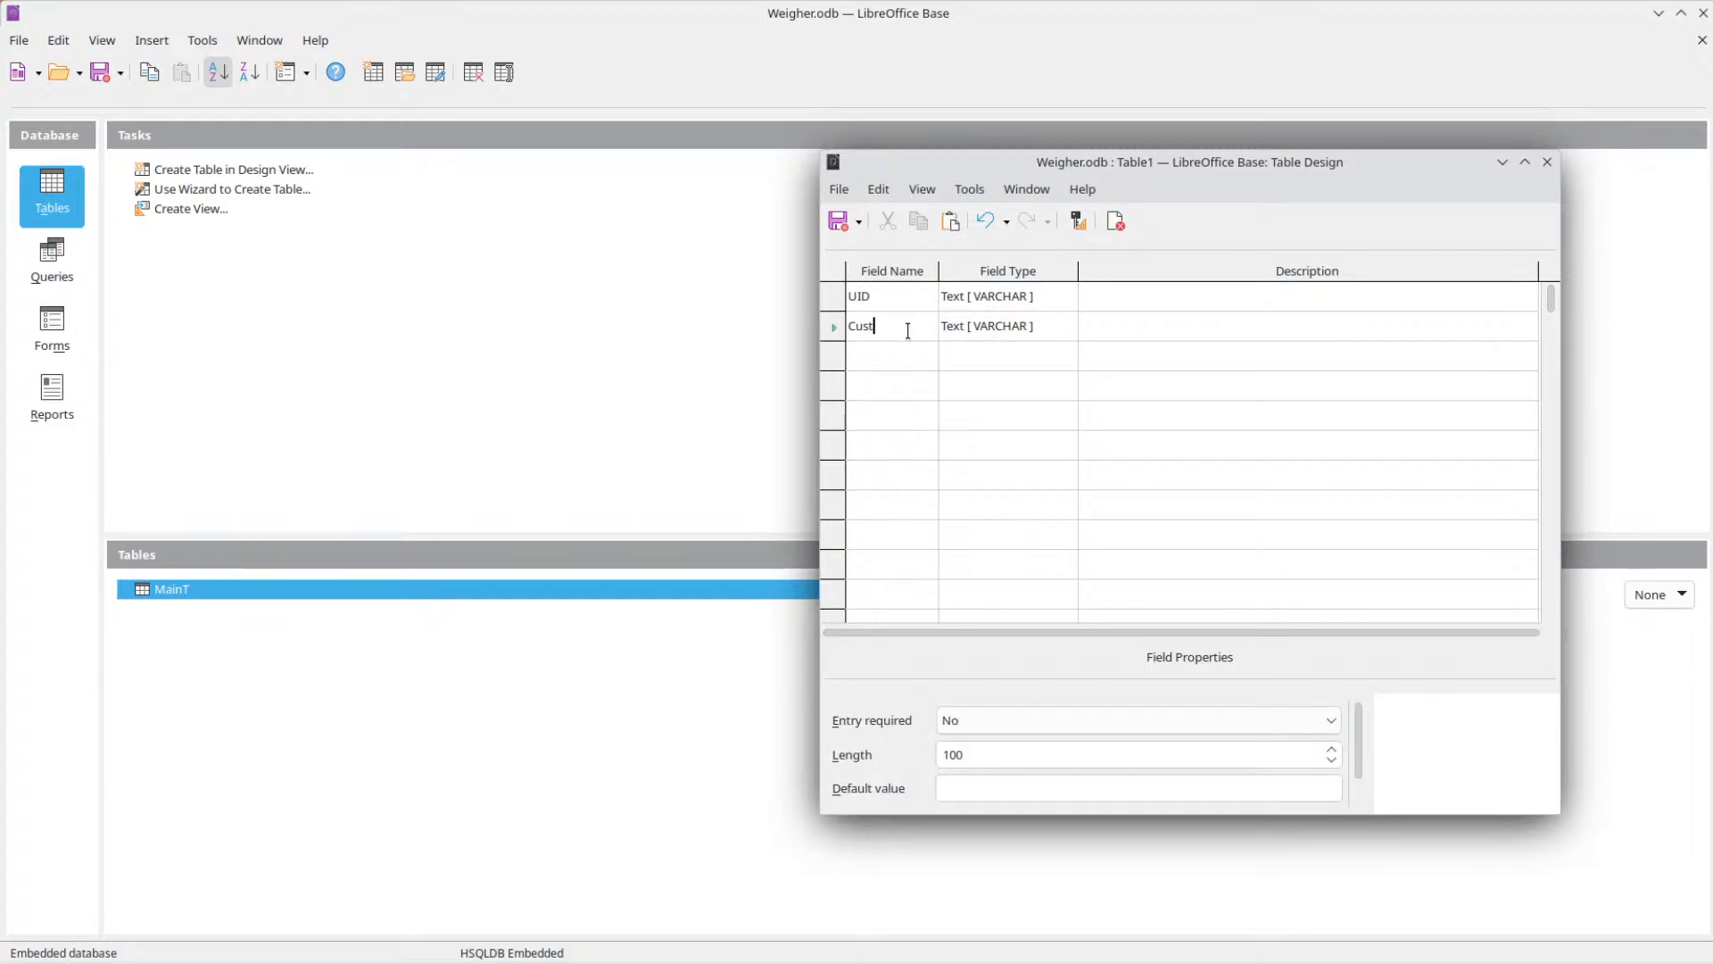
text(omer)
click(1027, 328)
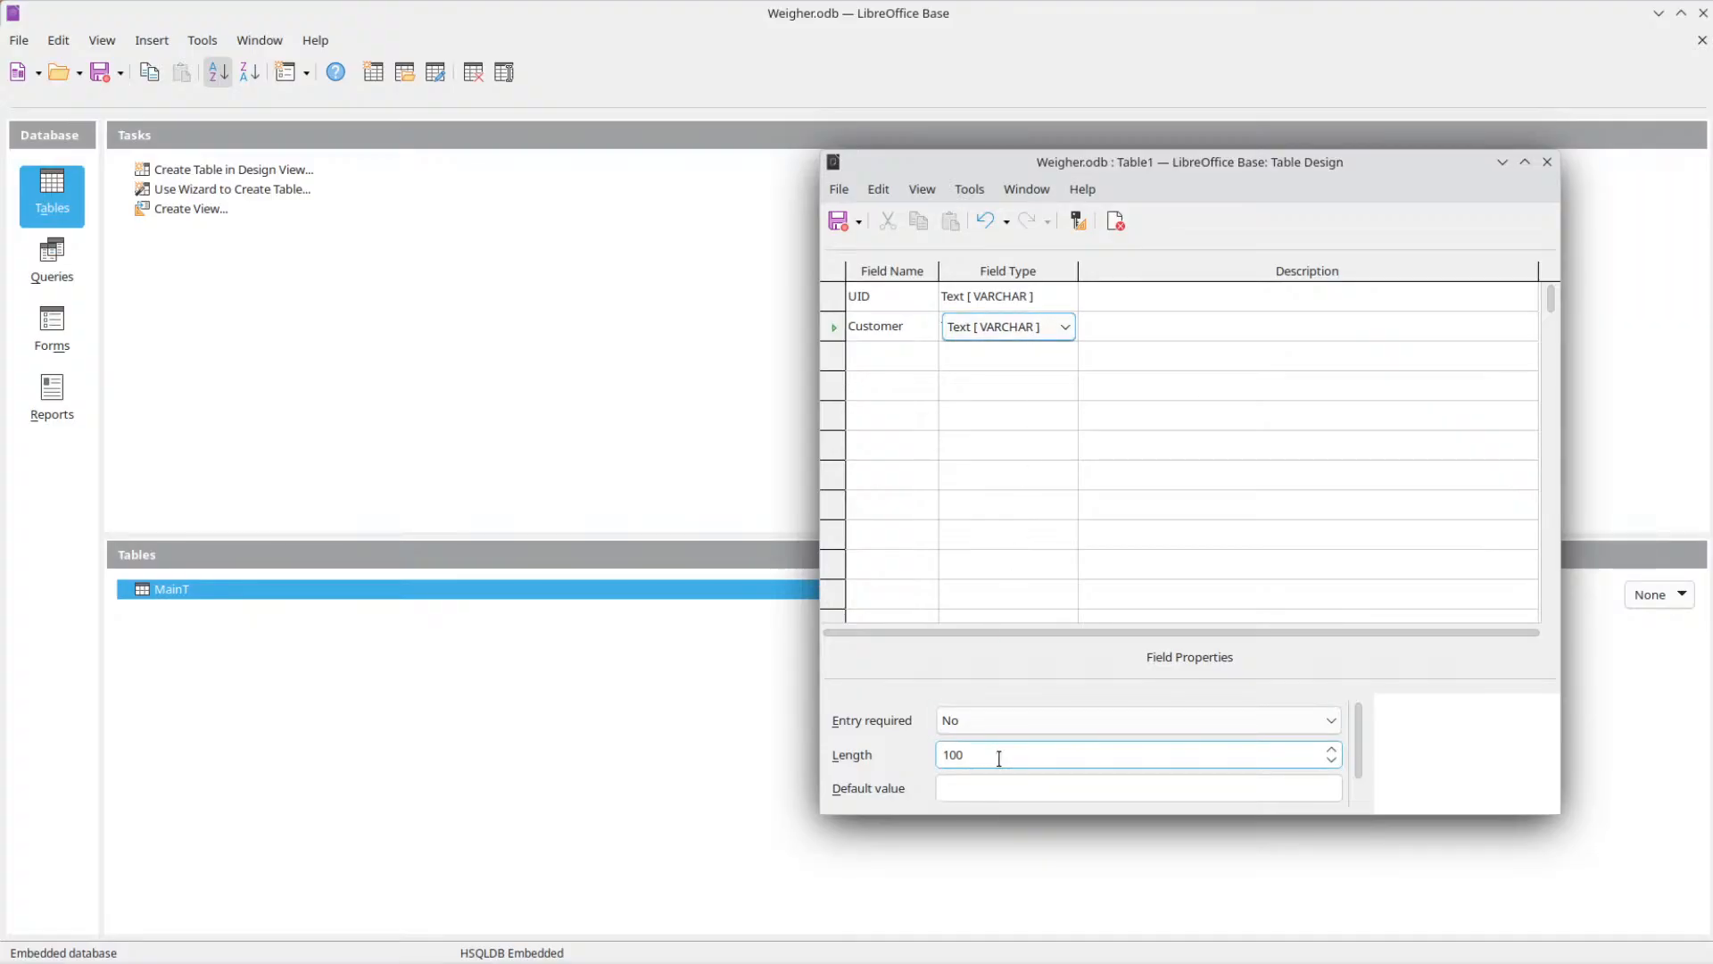
Set the UID field's length to 4 and make UID the primary key.
click(1033, 293)
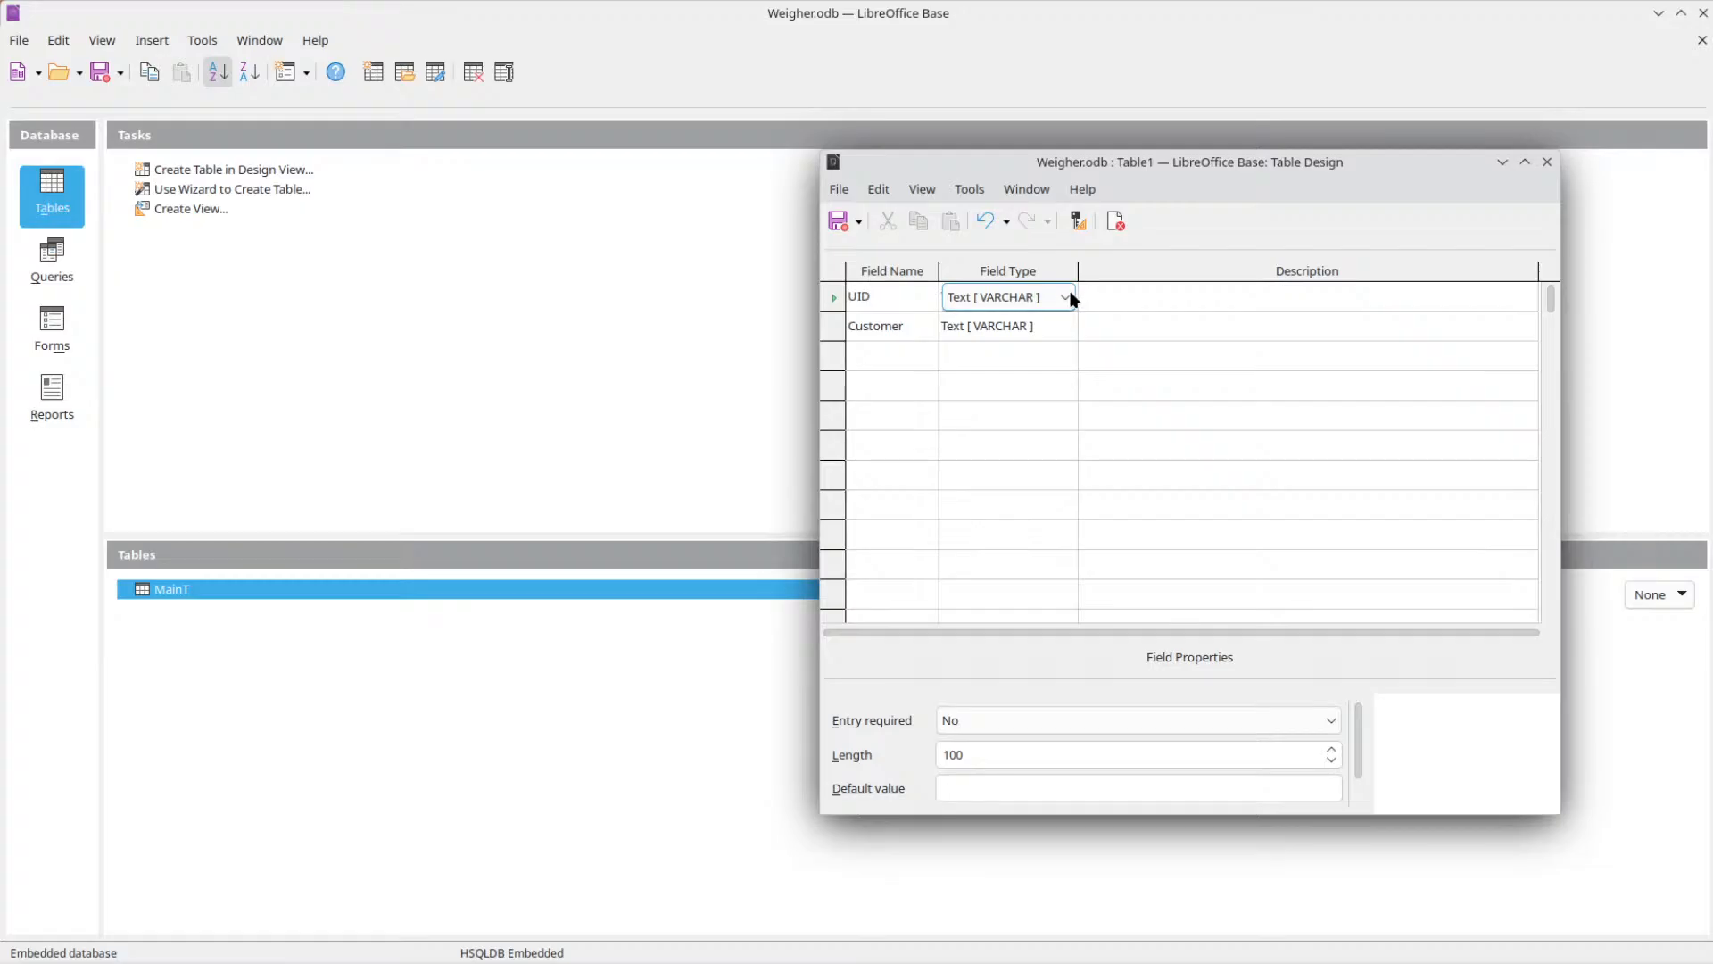
click(1068, 297)
click(1176, 297)
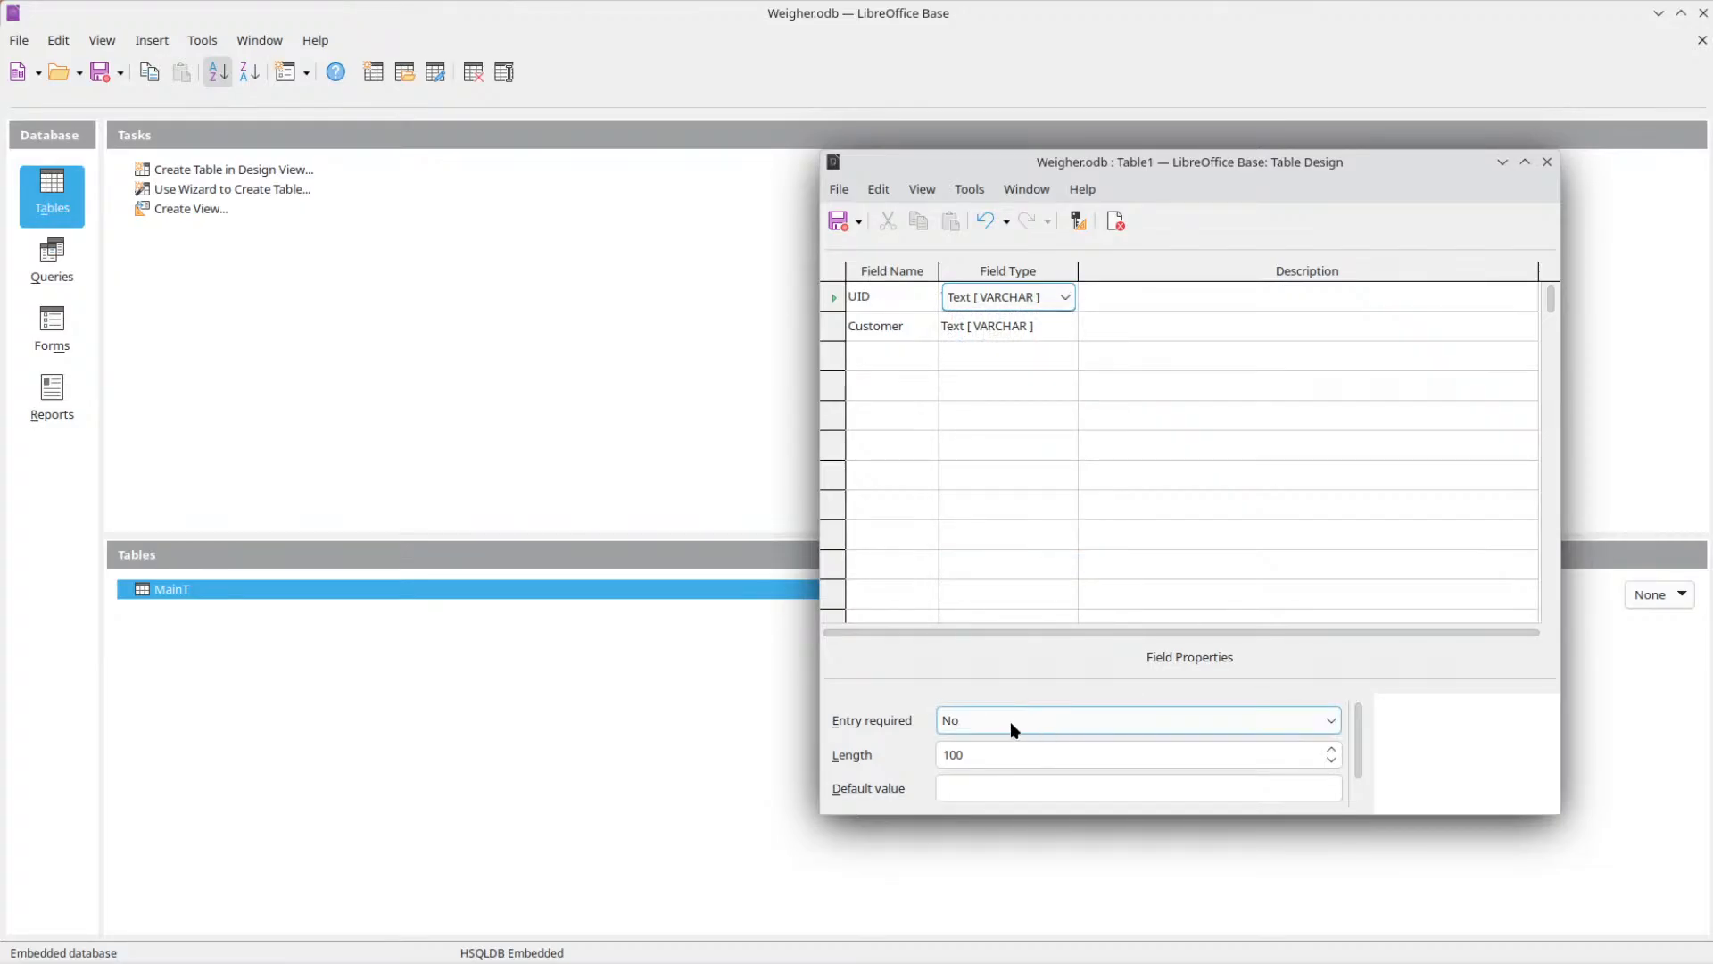
drag(980, 755, 914, 759)
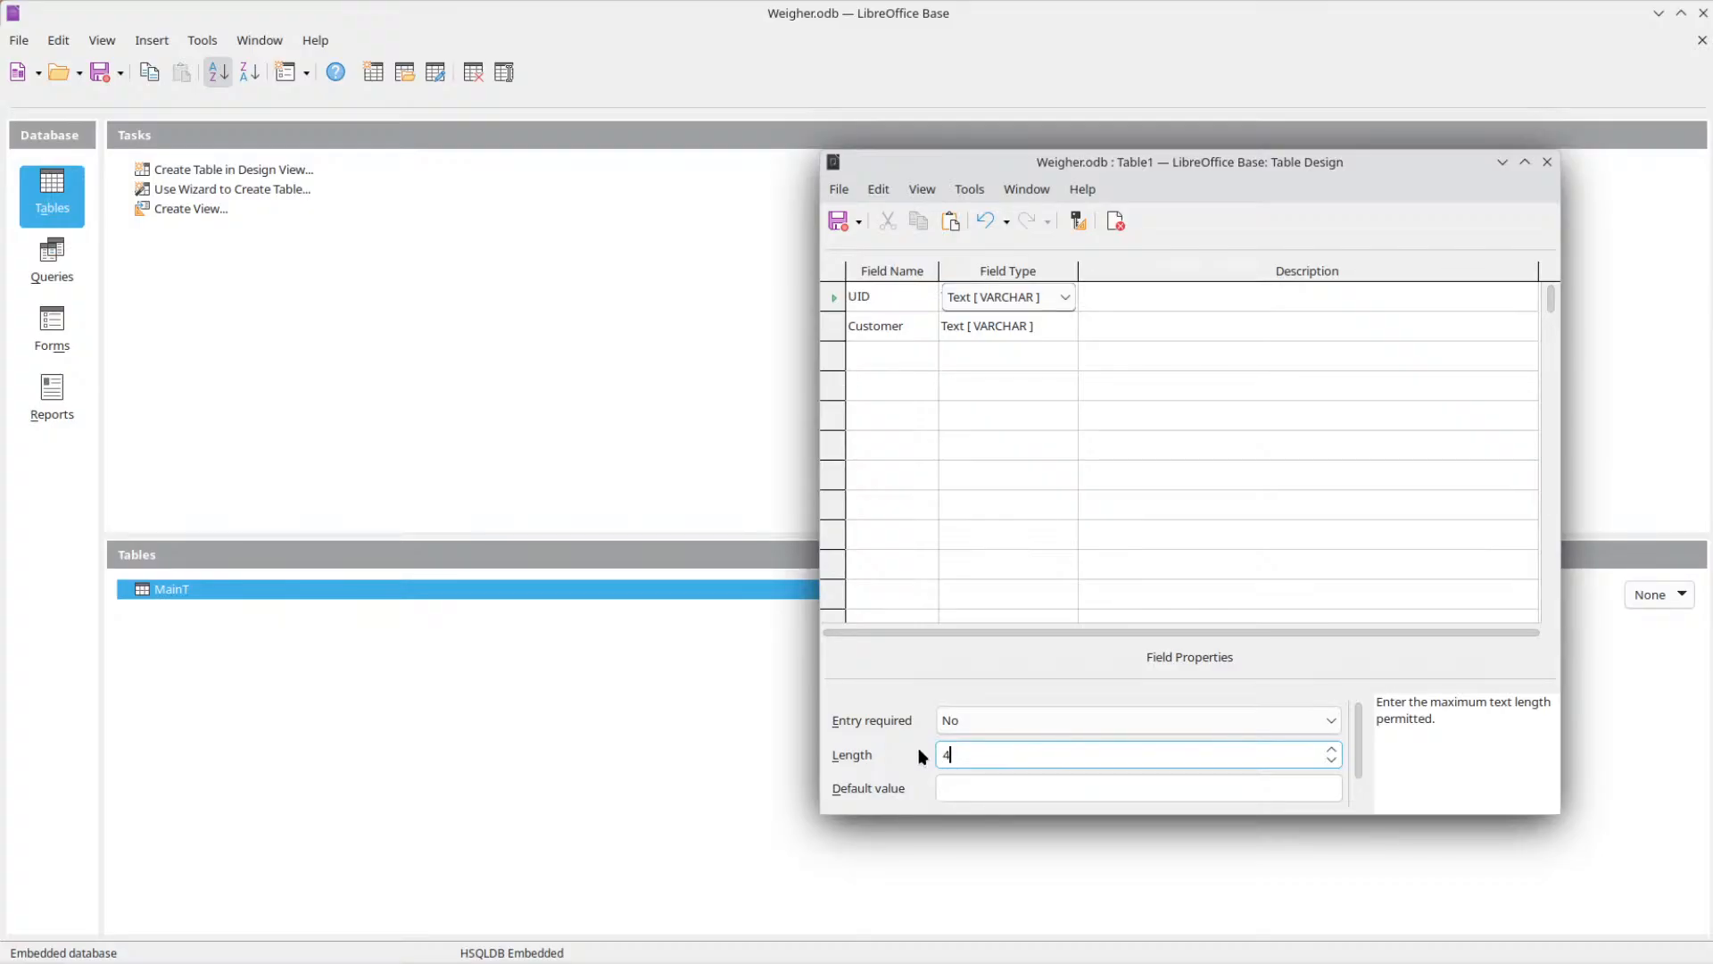
right_click(834, 294)
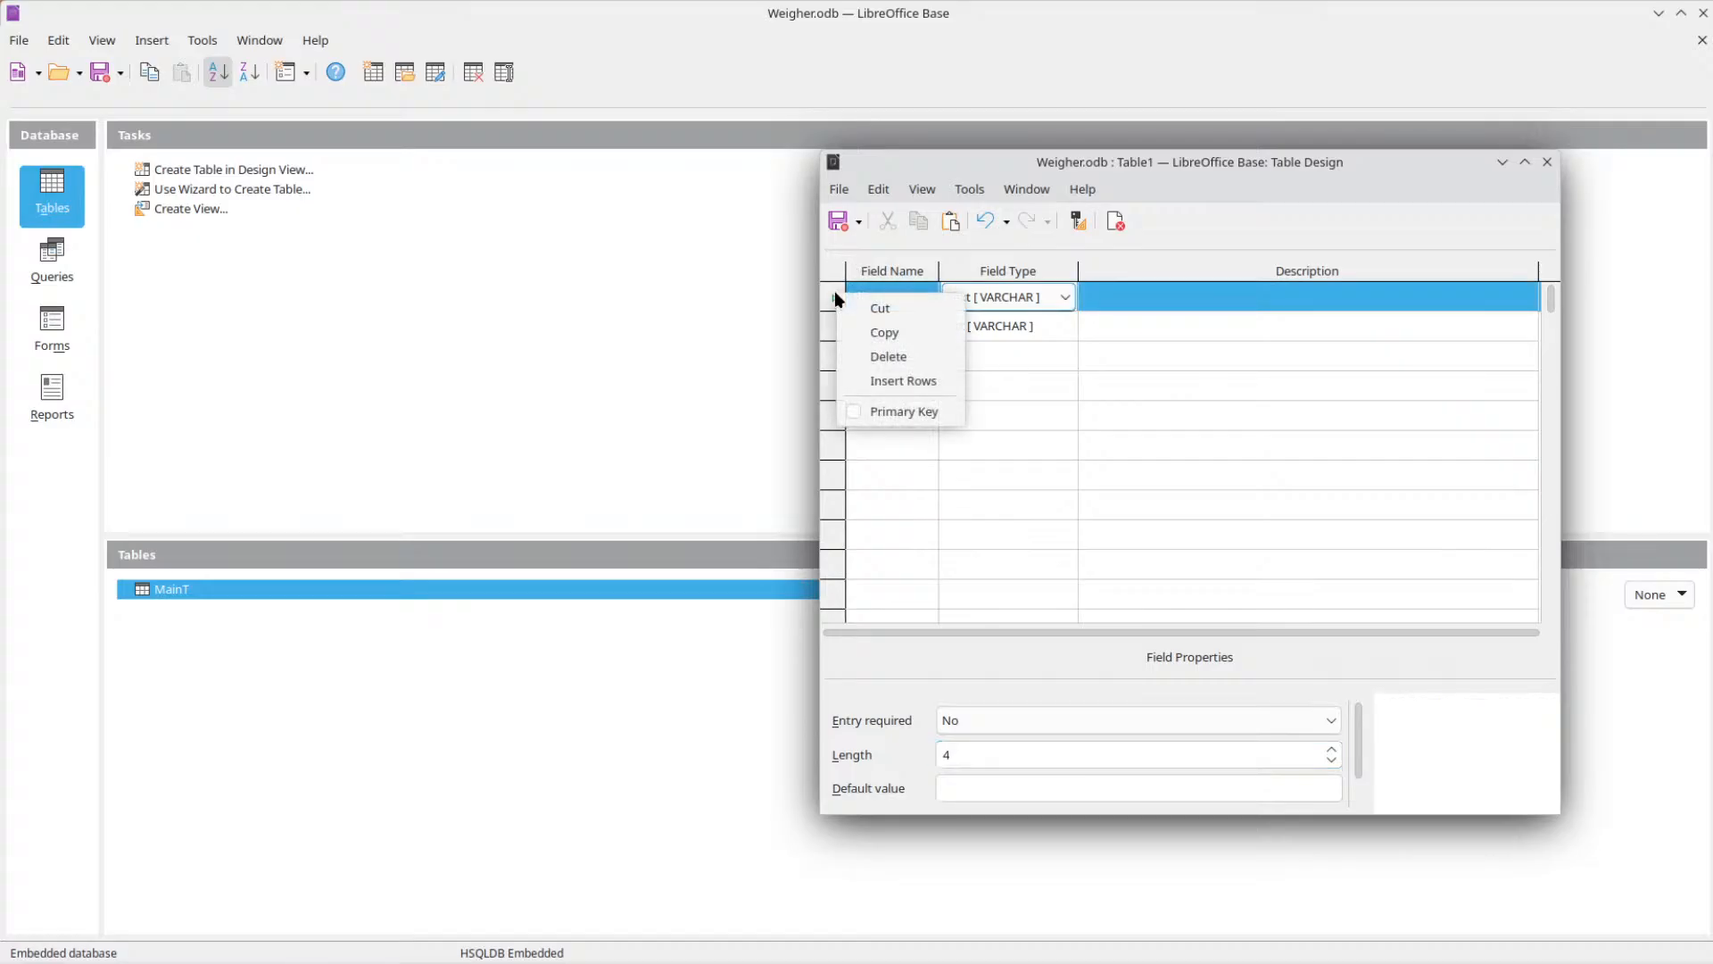
click(875, 410)
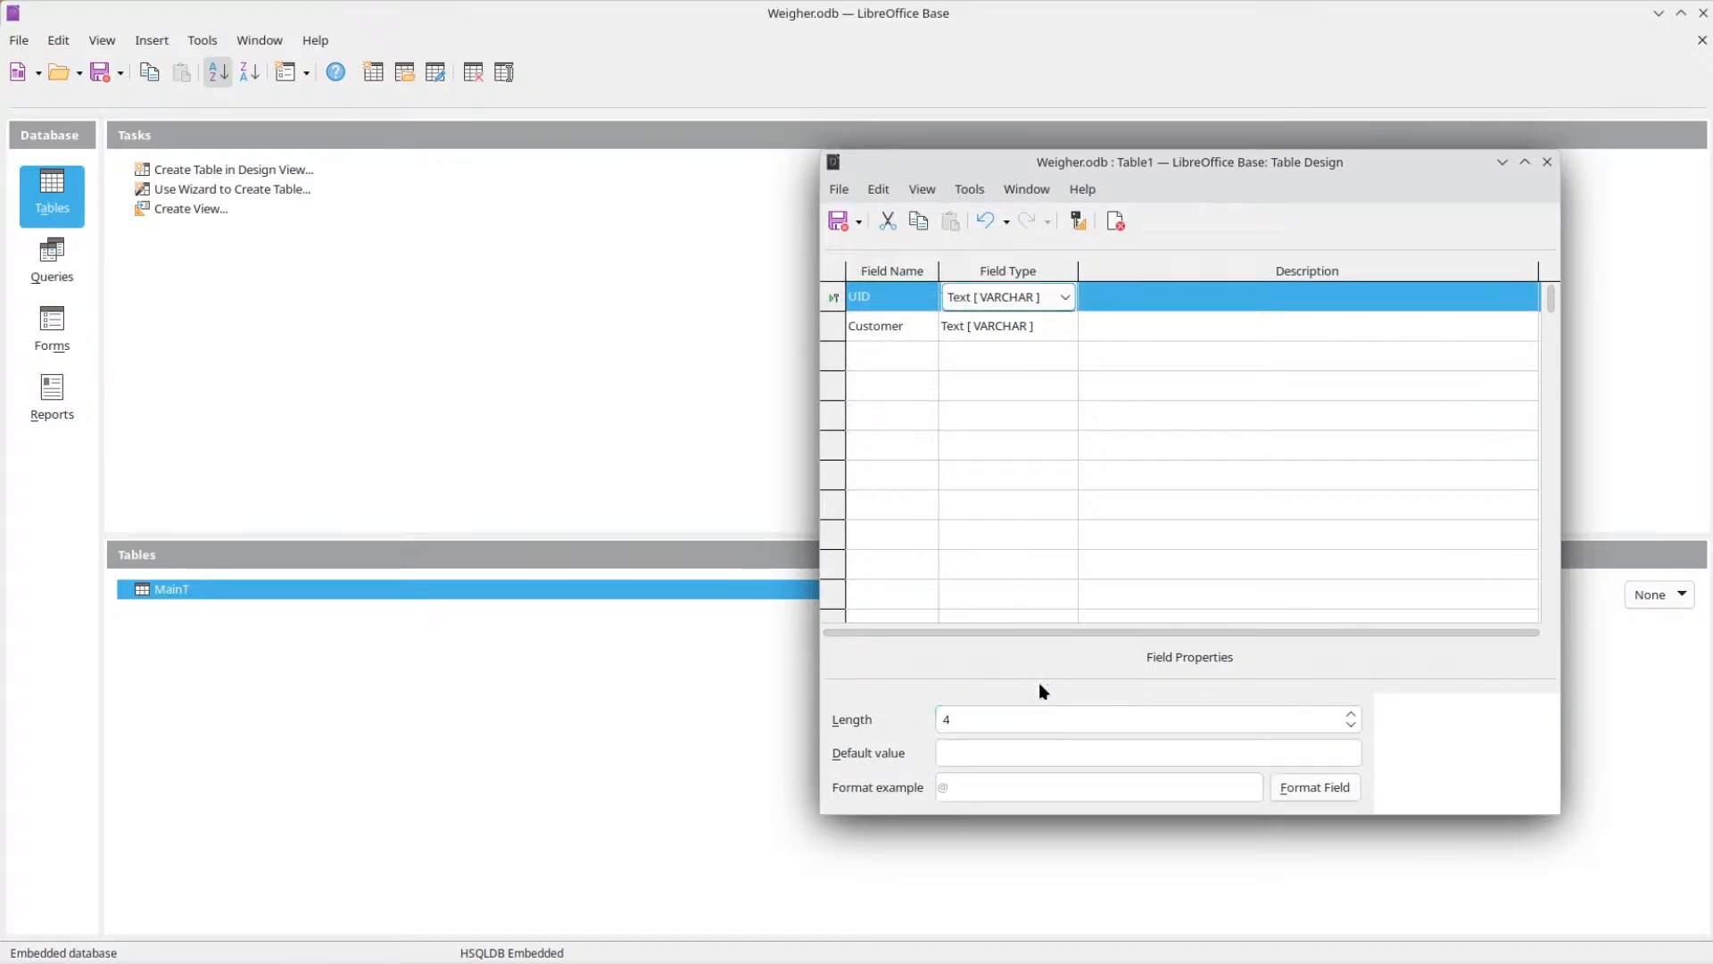
Make entry required for the Customer field, then save the table as CustomerT and close its design.
click(888, 326)
click(998, 721)
click(985, 739)
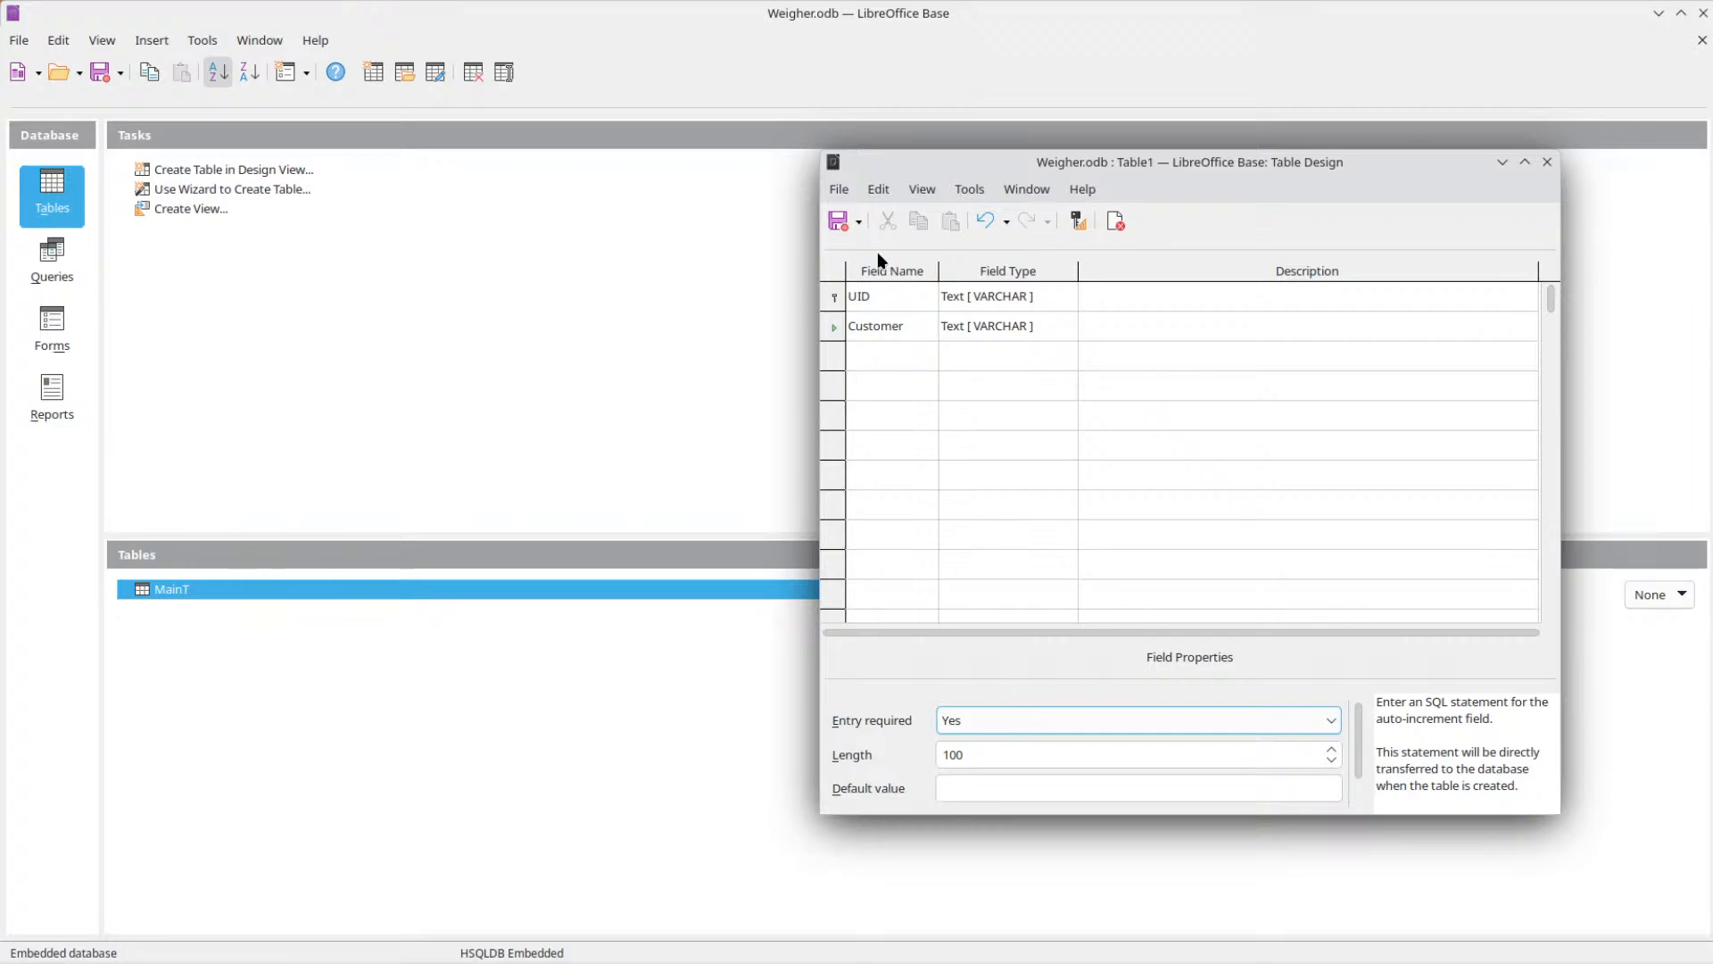
key(ctrl+s)
text(CustomerT)
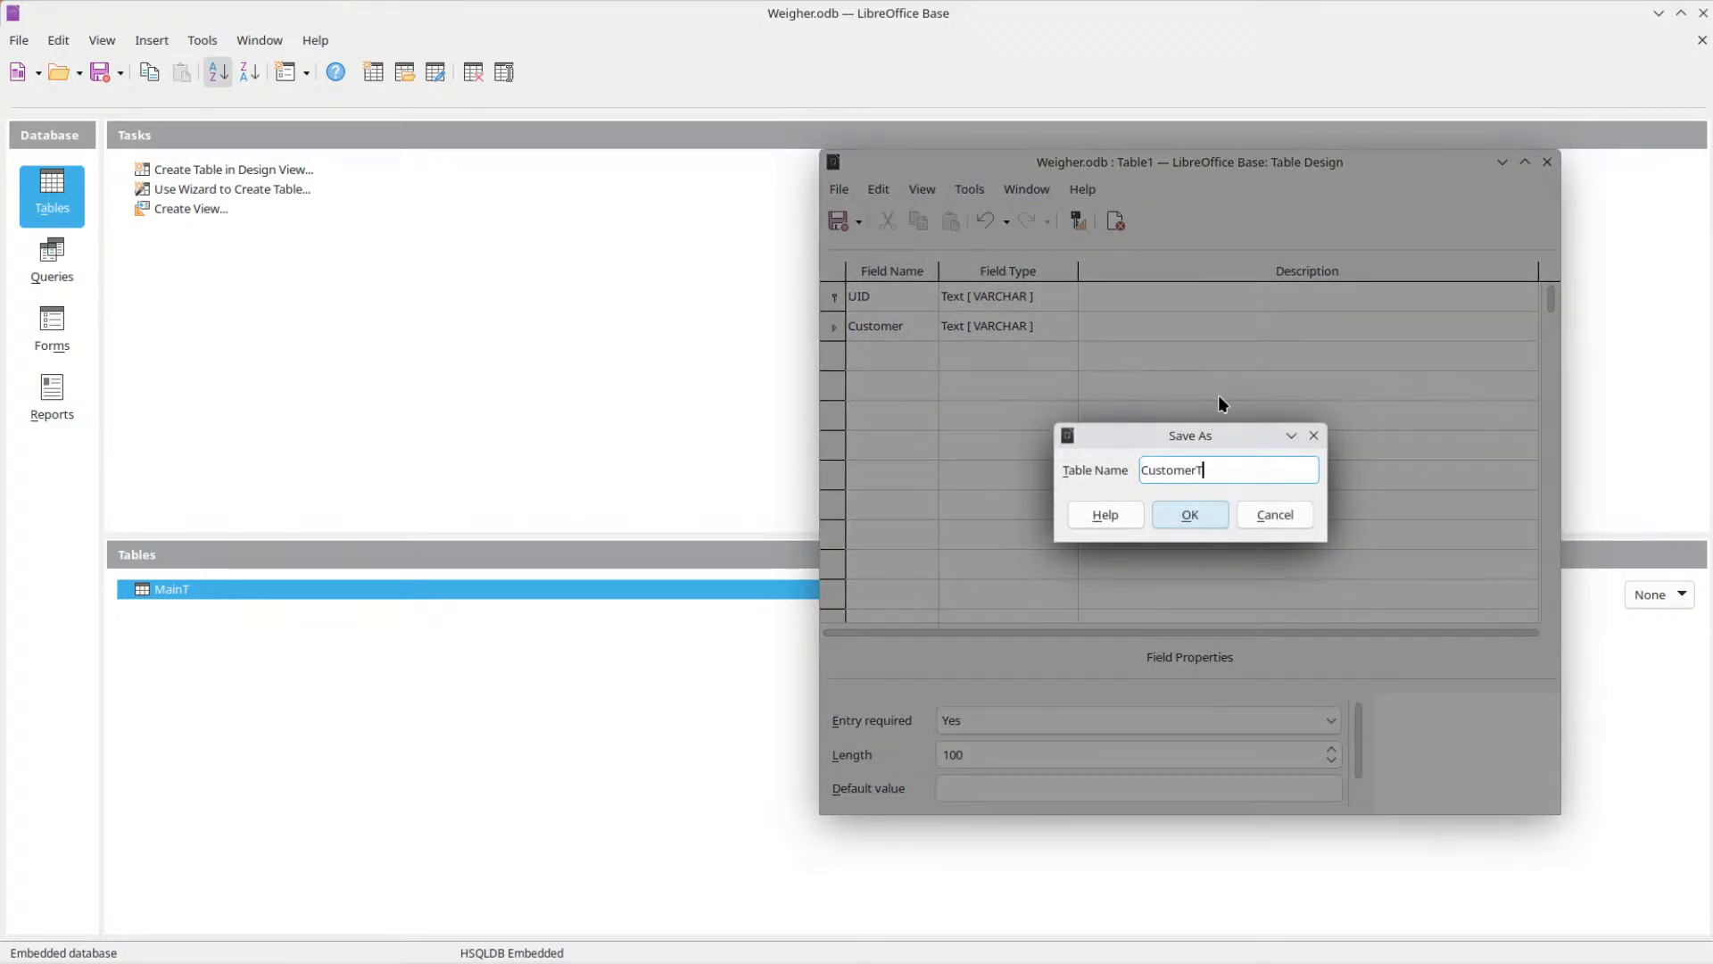
click(1191, 509)
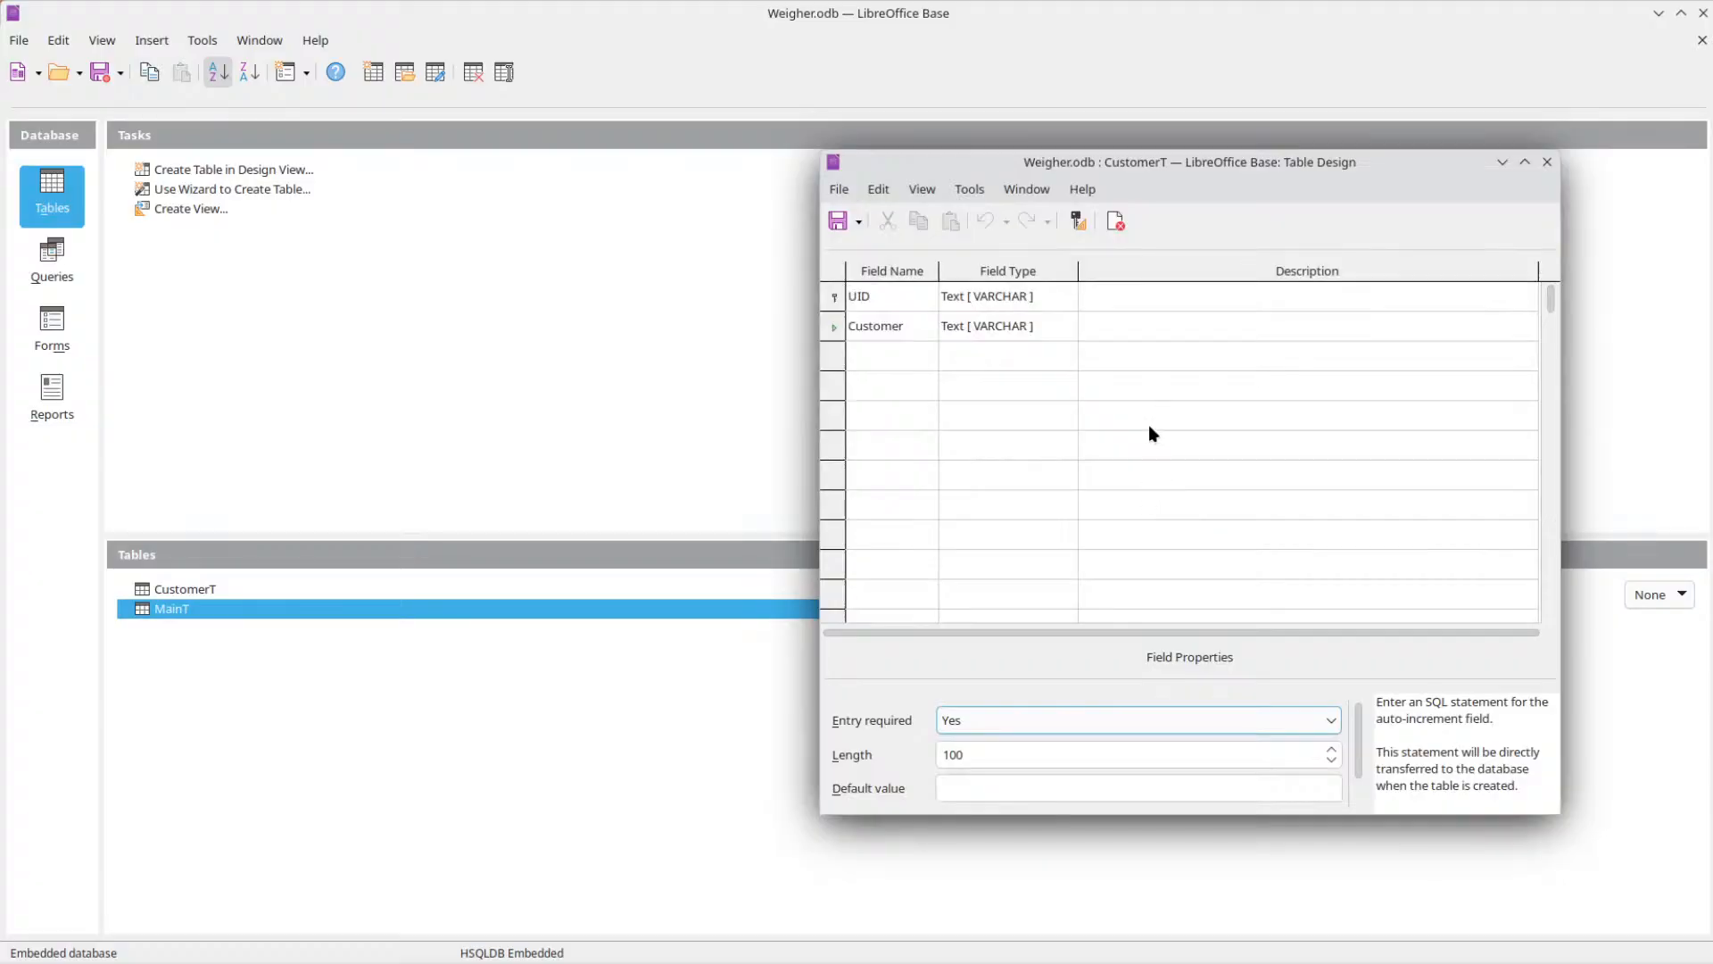
click(1547, 162)
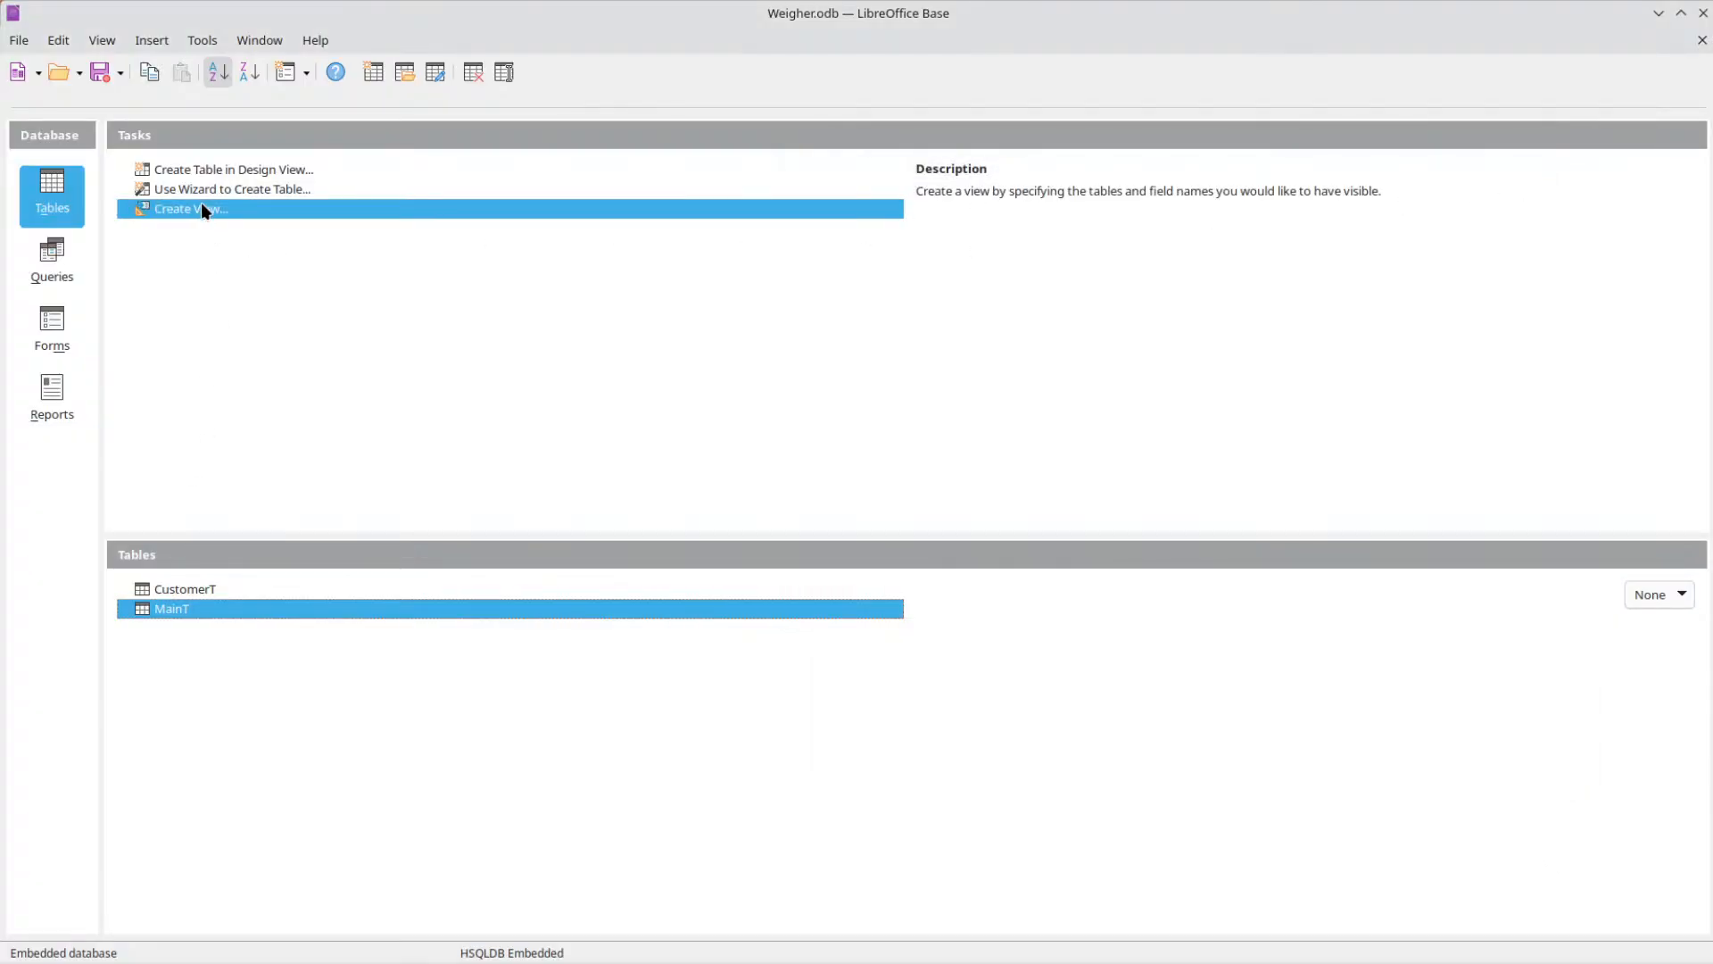
Create another table in design view with the Text [ VARCHAR ] fields UID and Product.
click(373, 72)
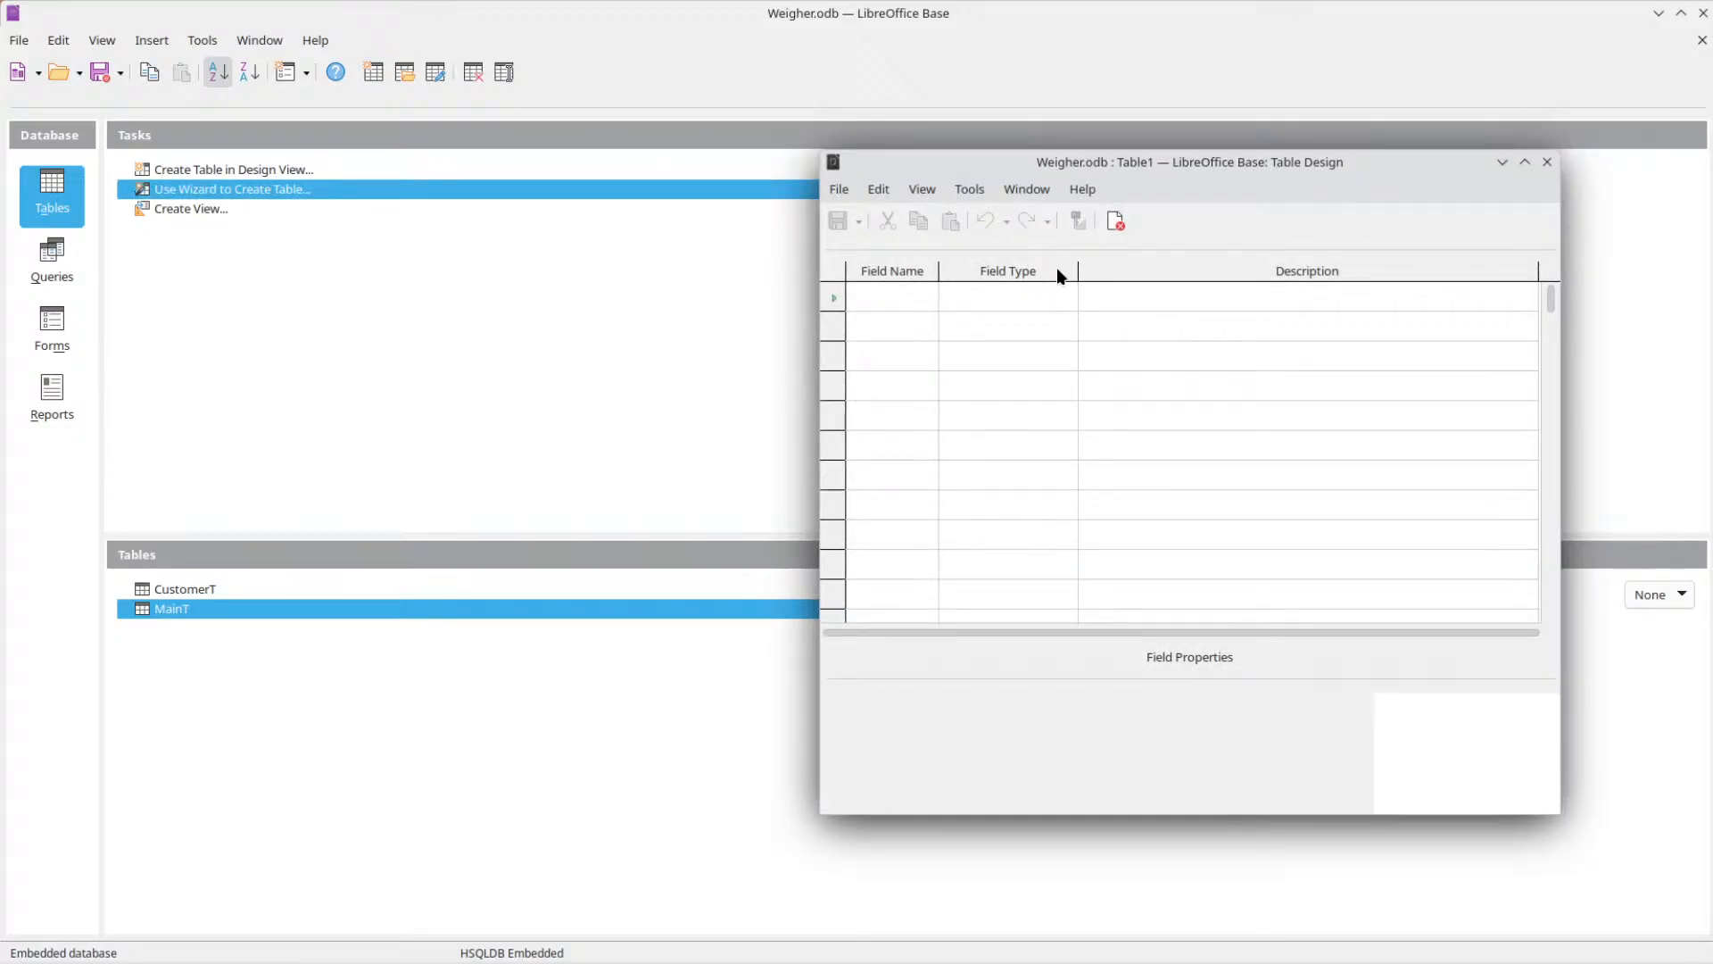
click(902, 291)
text(UID)
key(Tab)
key(Down)
click(879, 319)
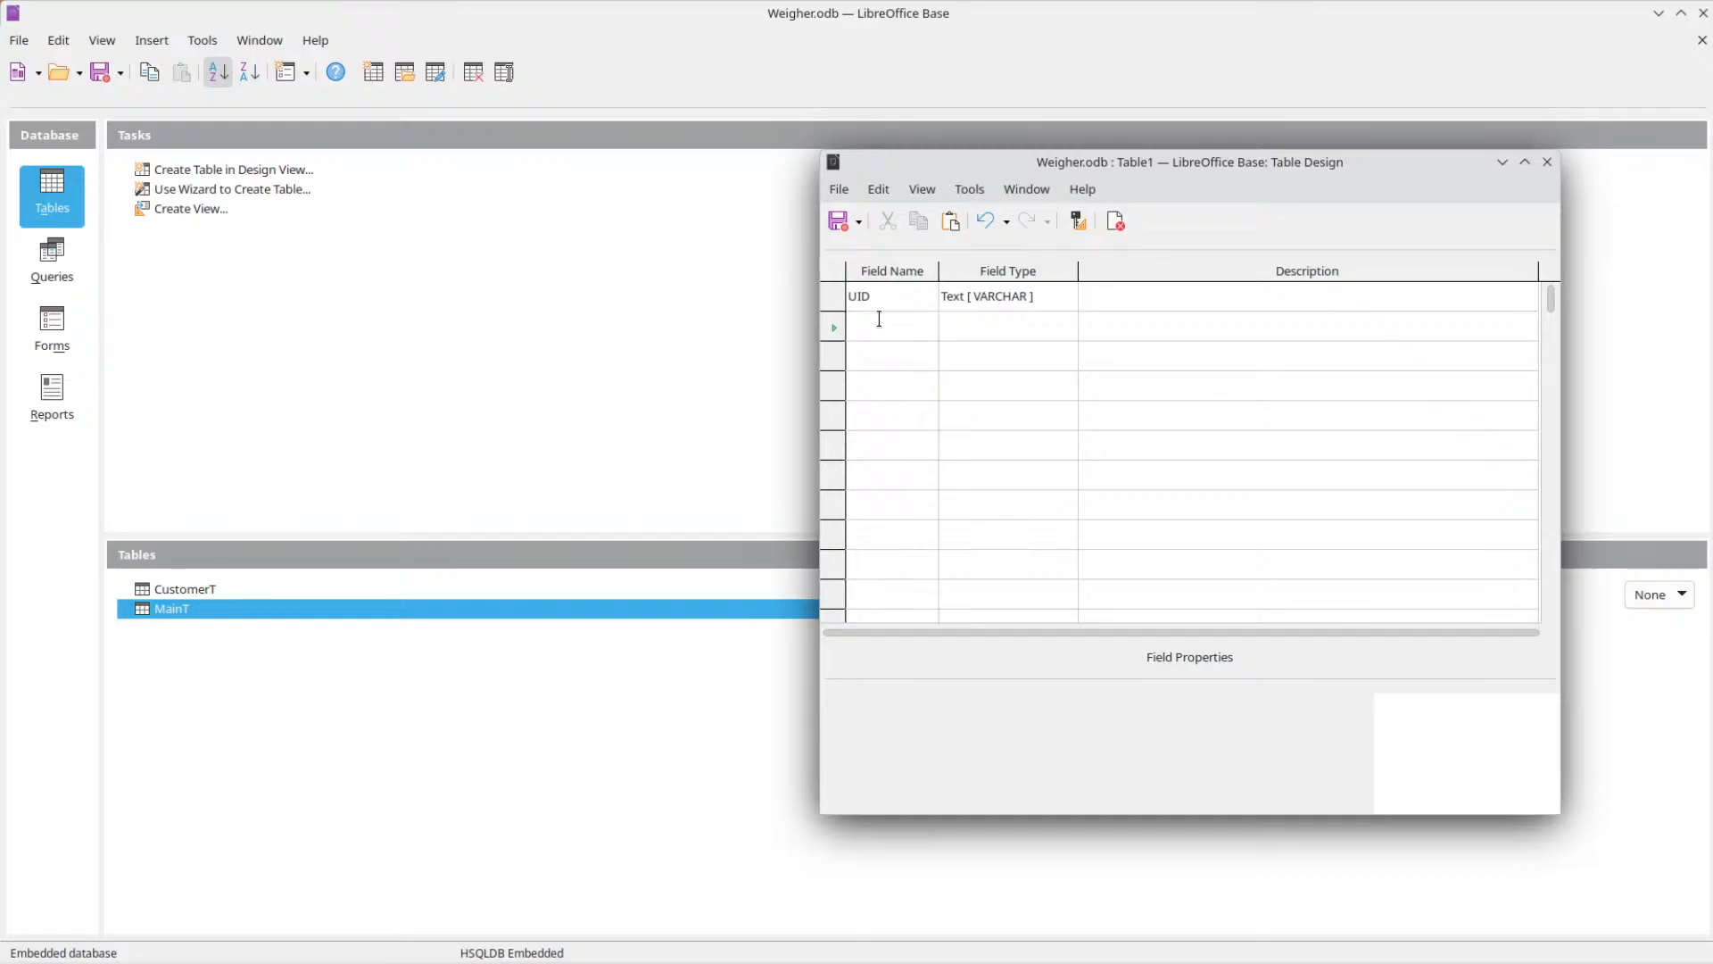
text(Product)
key(Tab)
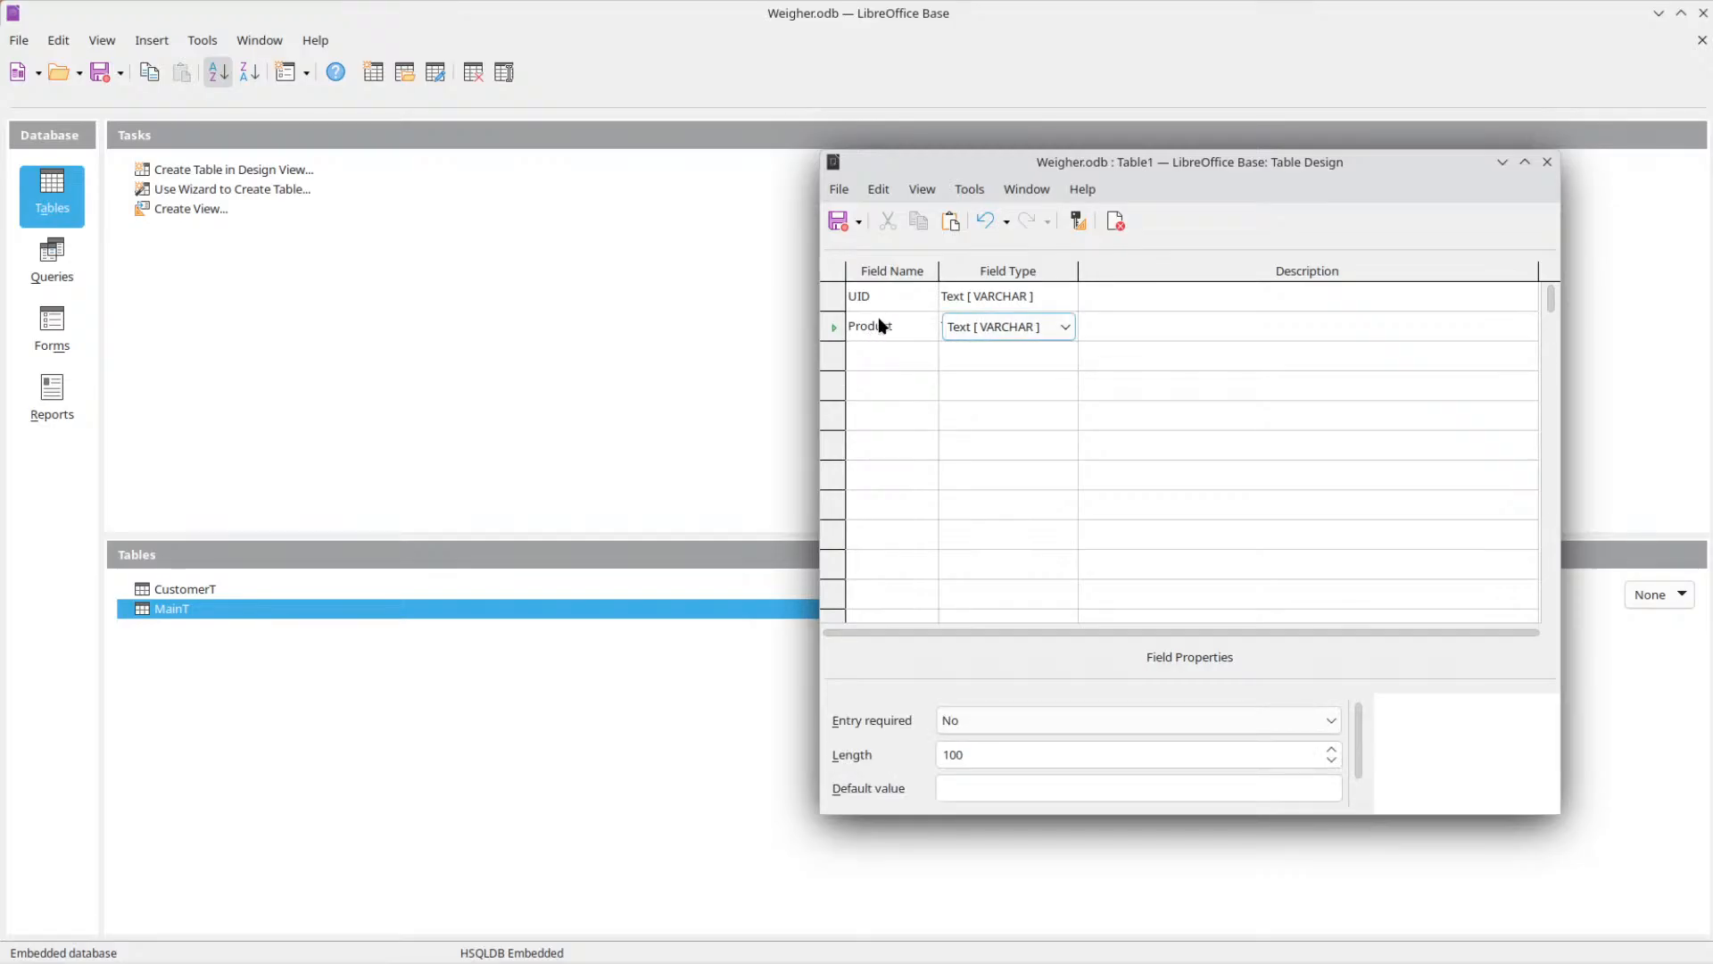
Rename the Product field as Product Name and add a Text [ VARCHAR ] field named Product Type.
key(shift+Tab)
click(907, 325)
text(Name)
key(Tab)
key(Tab)
key(Tab)
text(P)
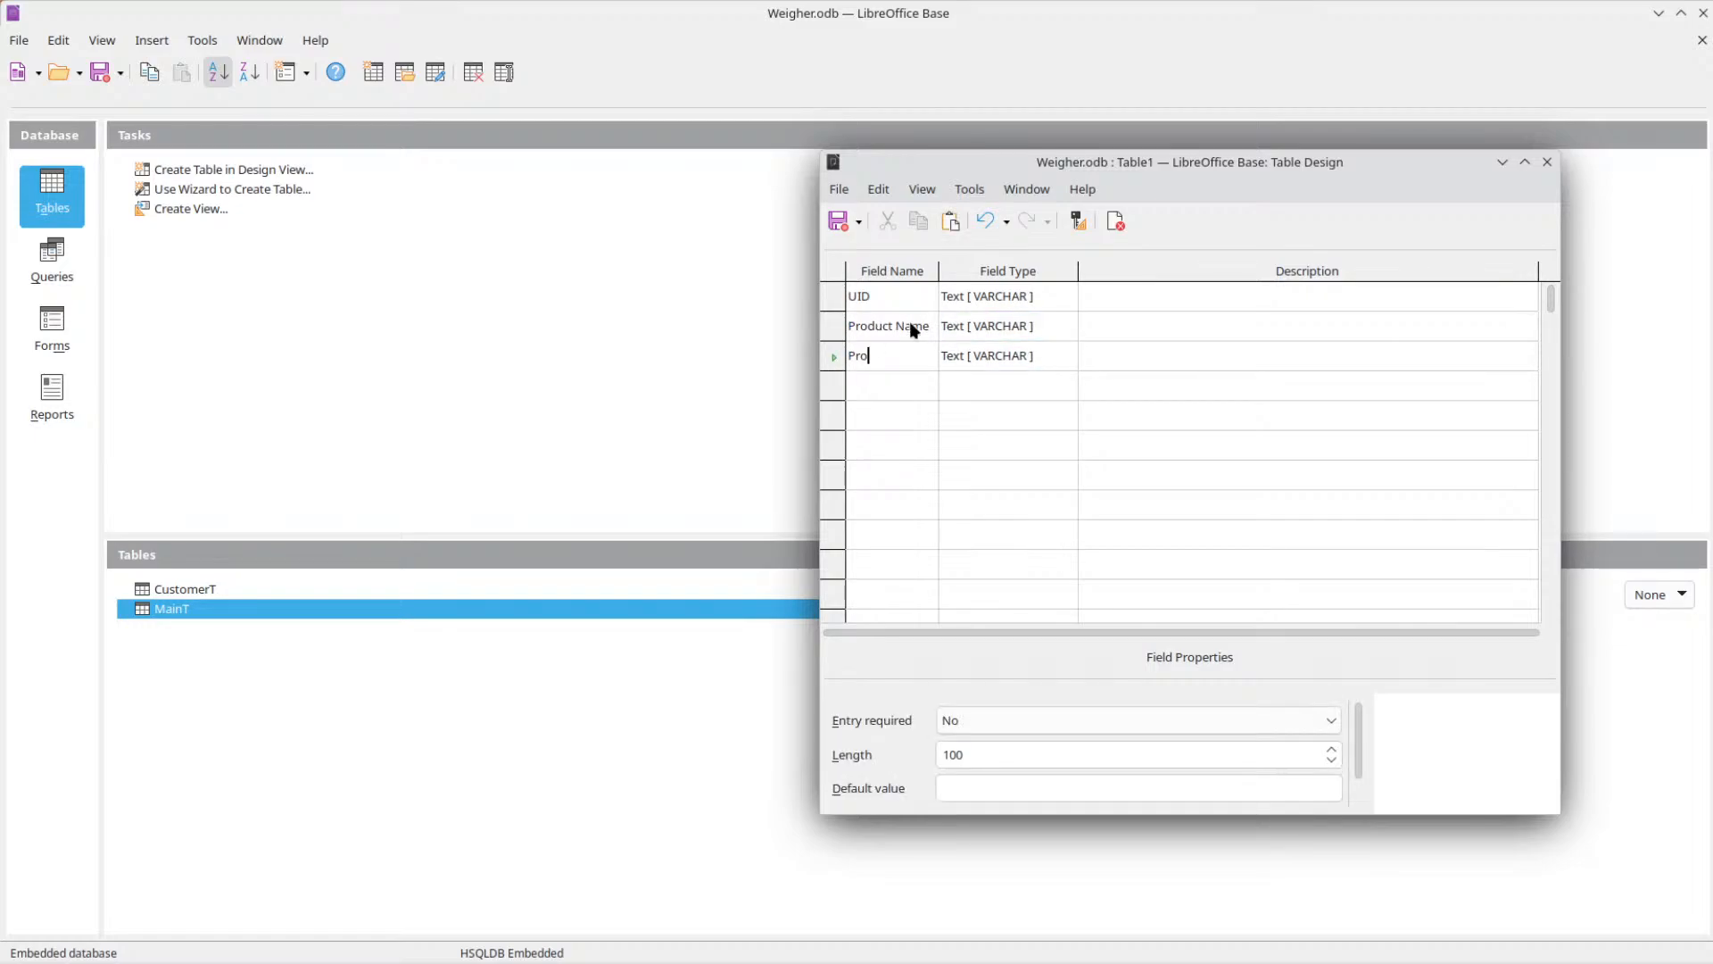
text(roduct Type)
key(Tab)
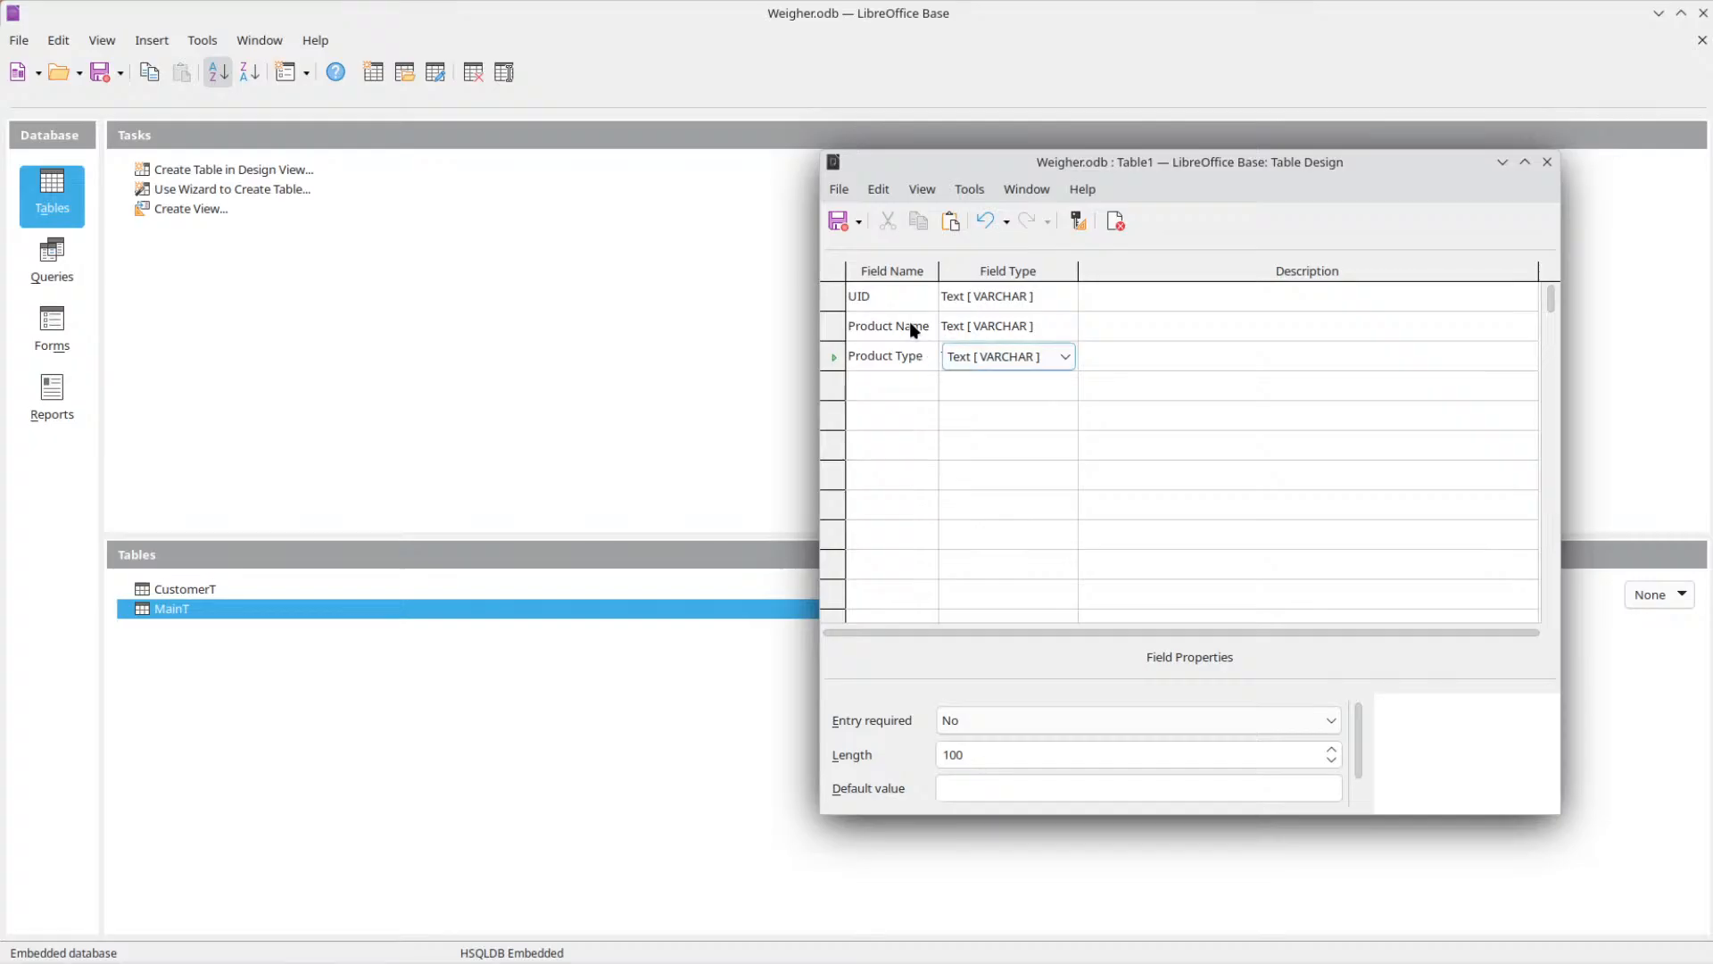
Make the UID field the primary key and set its length to 5.
click(1027, 297)
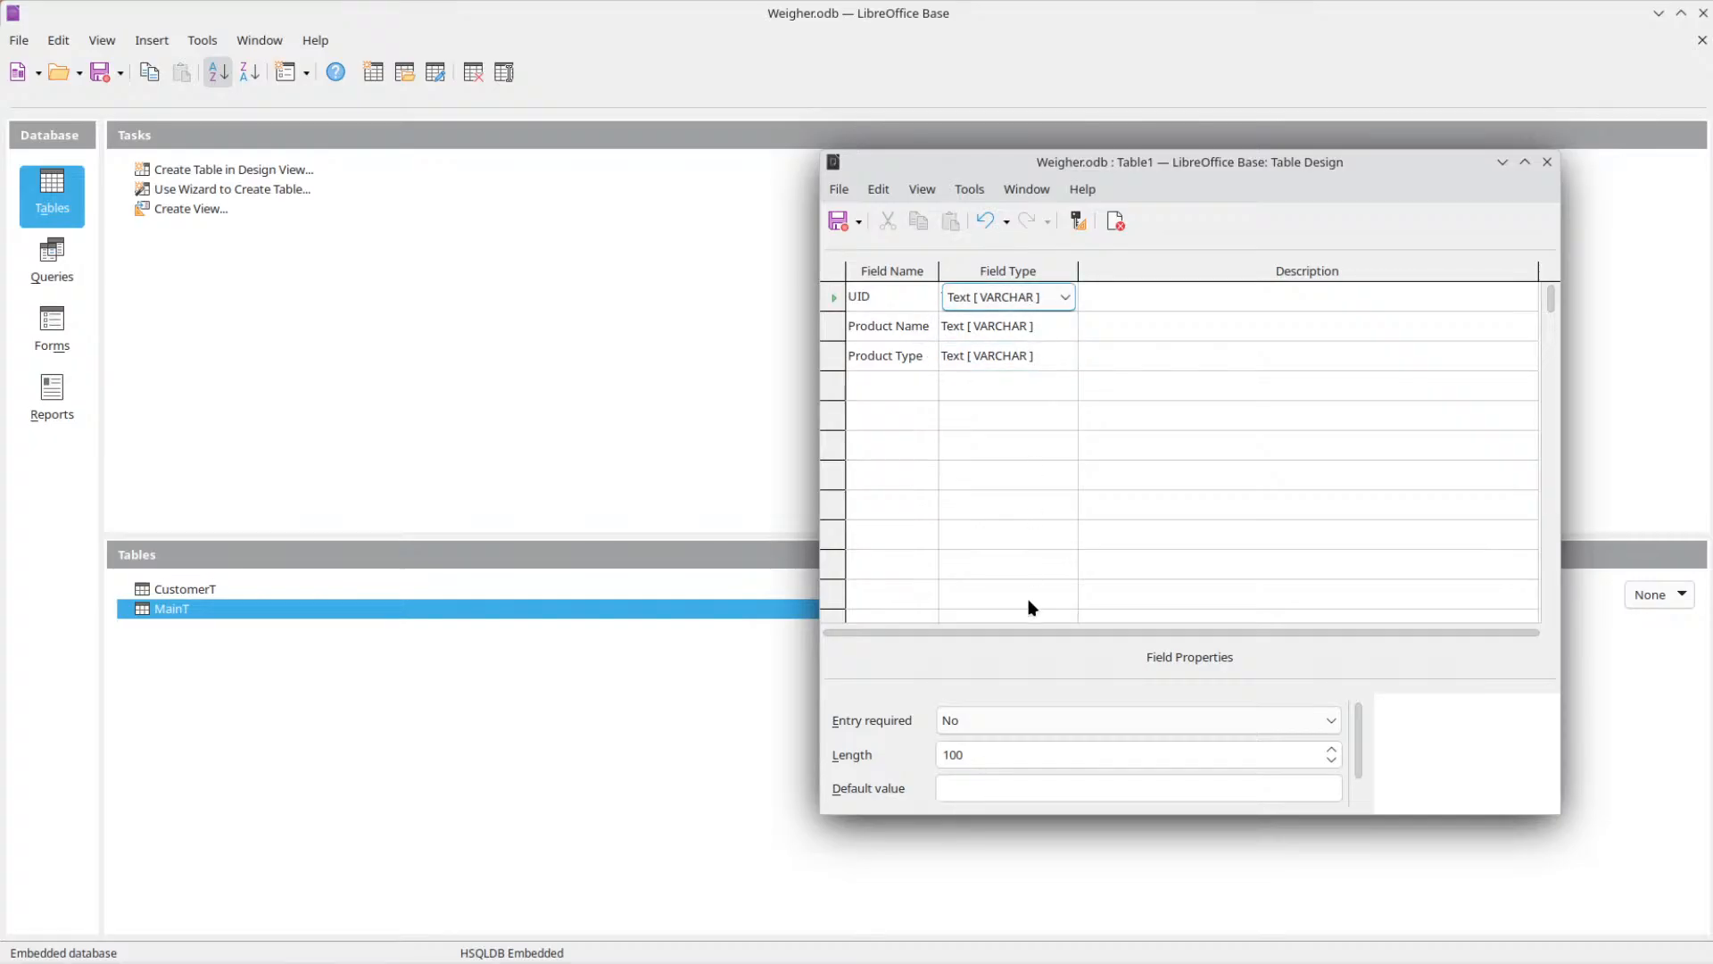
right_click(833, 296)
click(906, 411)
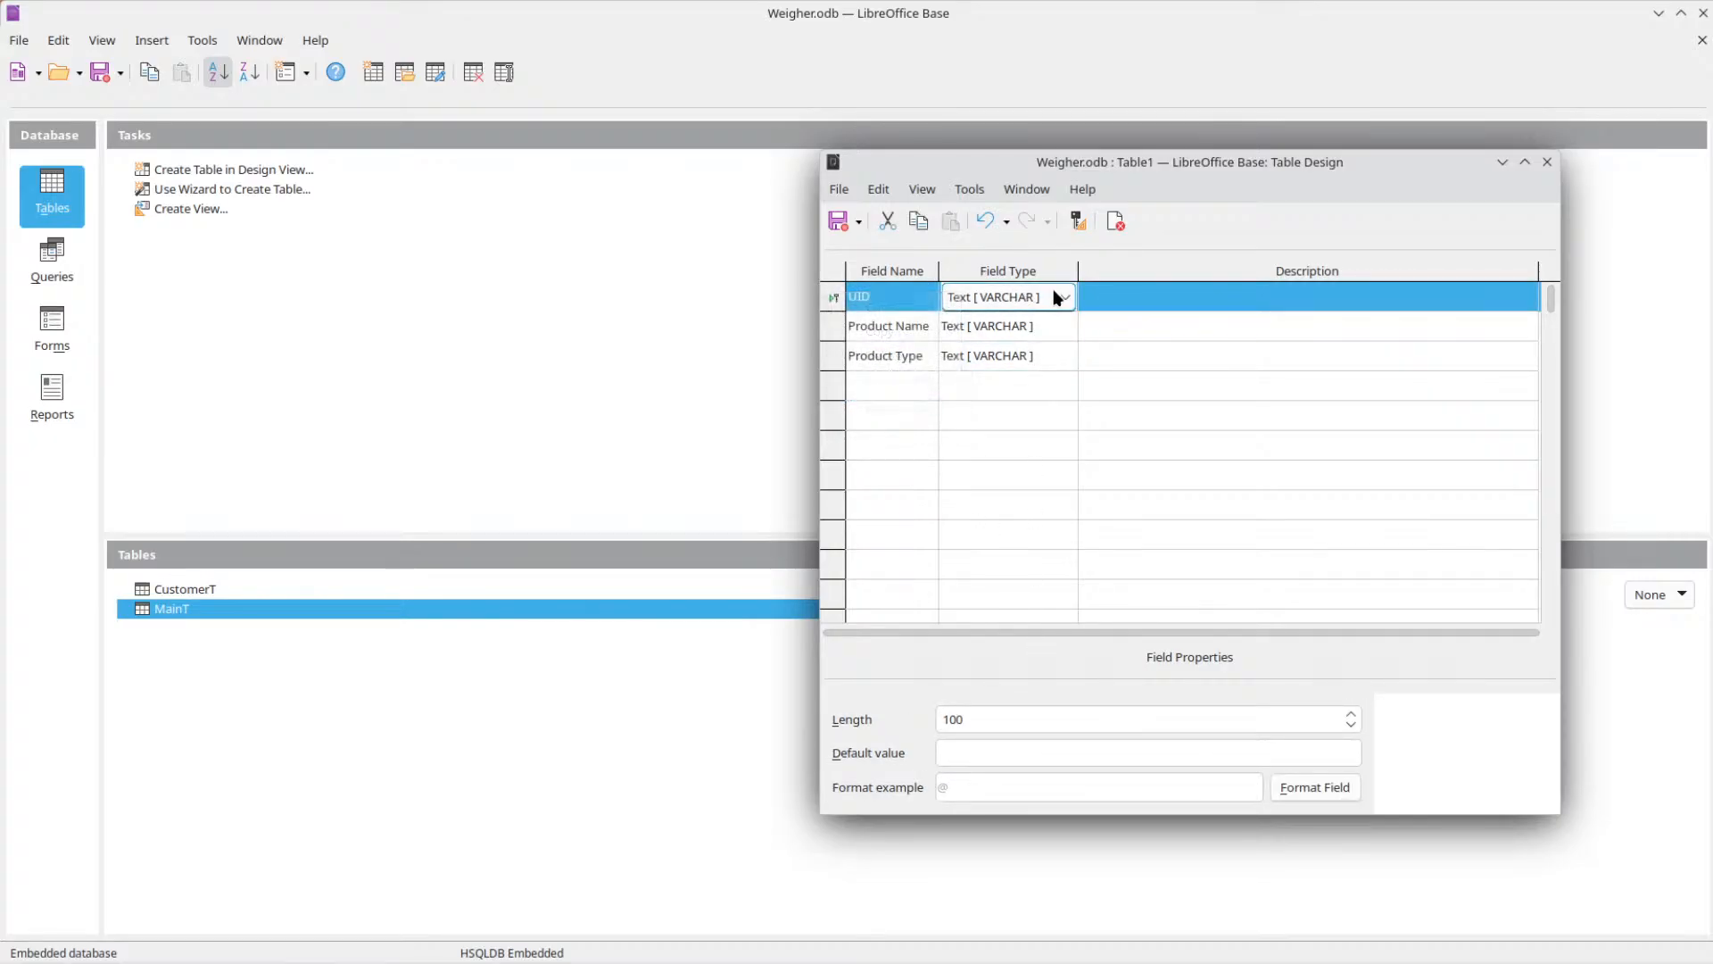
click(1003, 719)
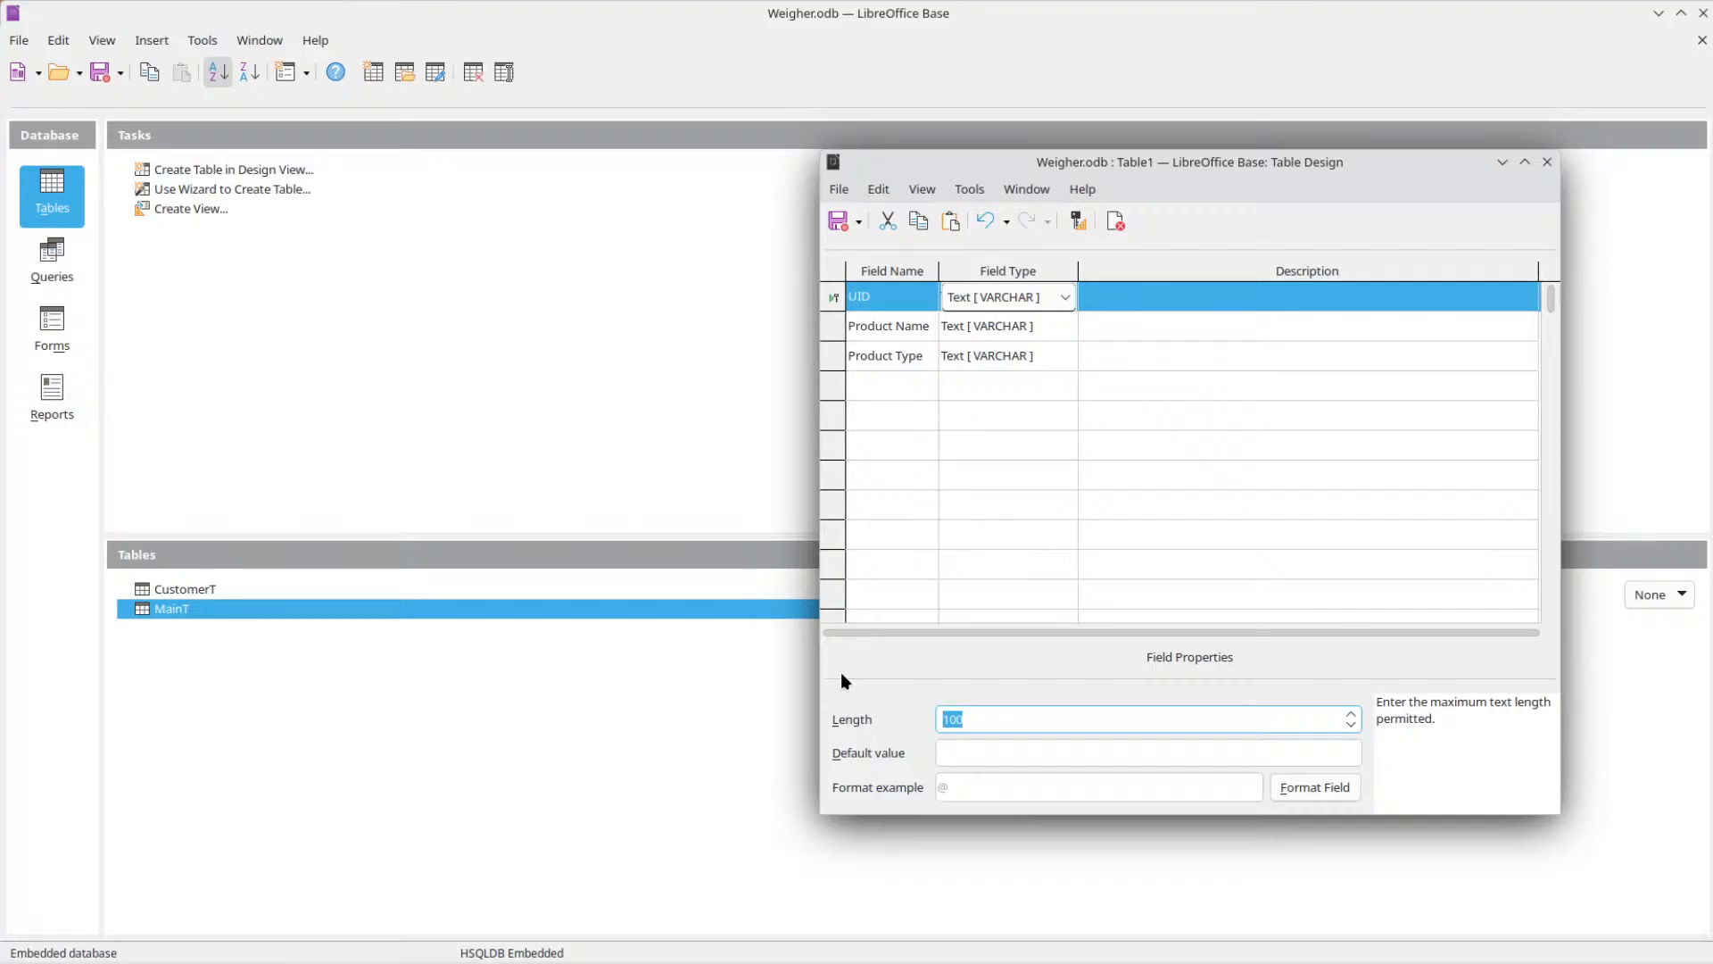
text(5)
Make entry required for the Product Name and Product Type fields, and set Product Type's length to 50.
click(902, 328)
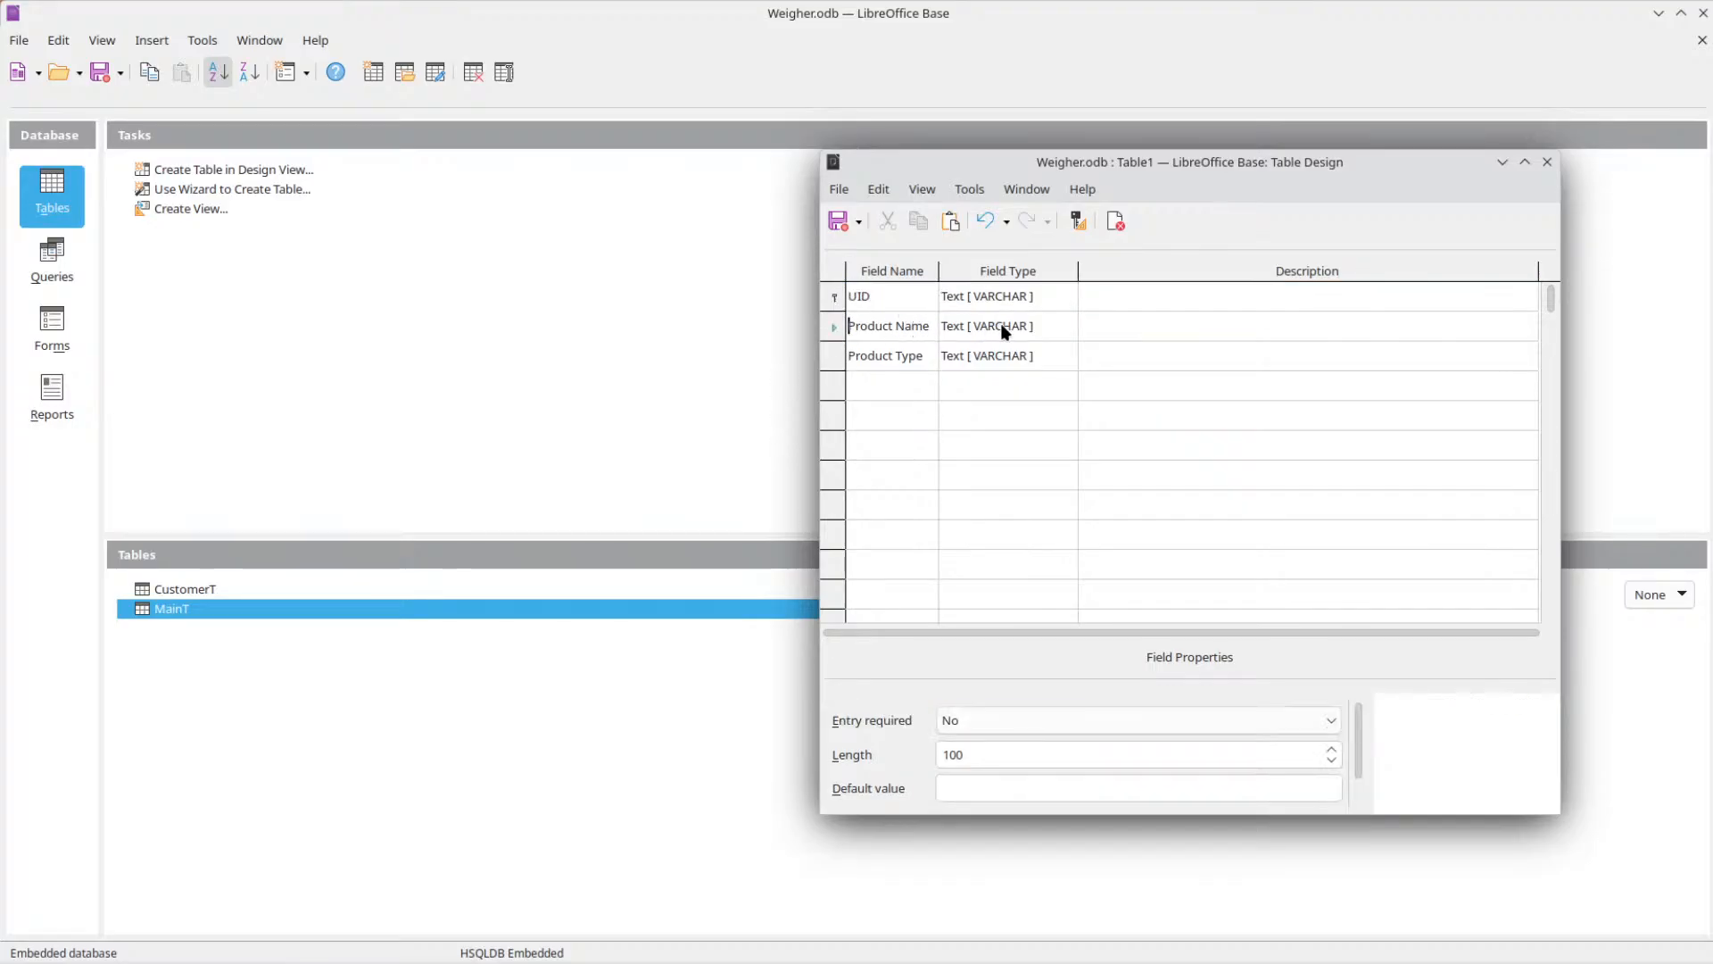
click(994, 723)
click(983, 739)
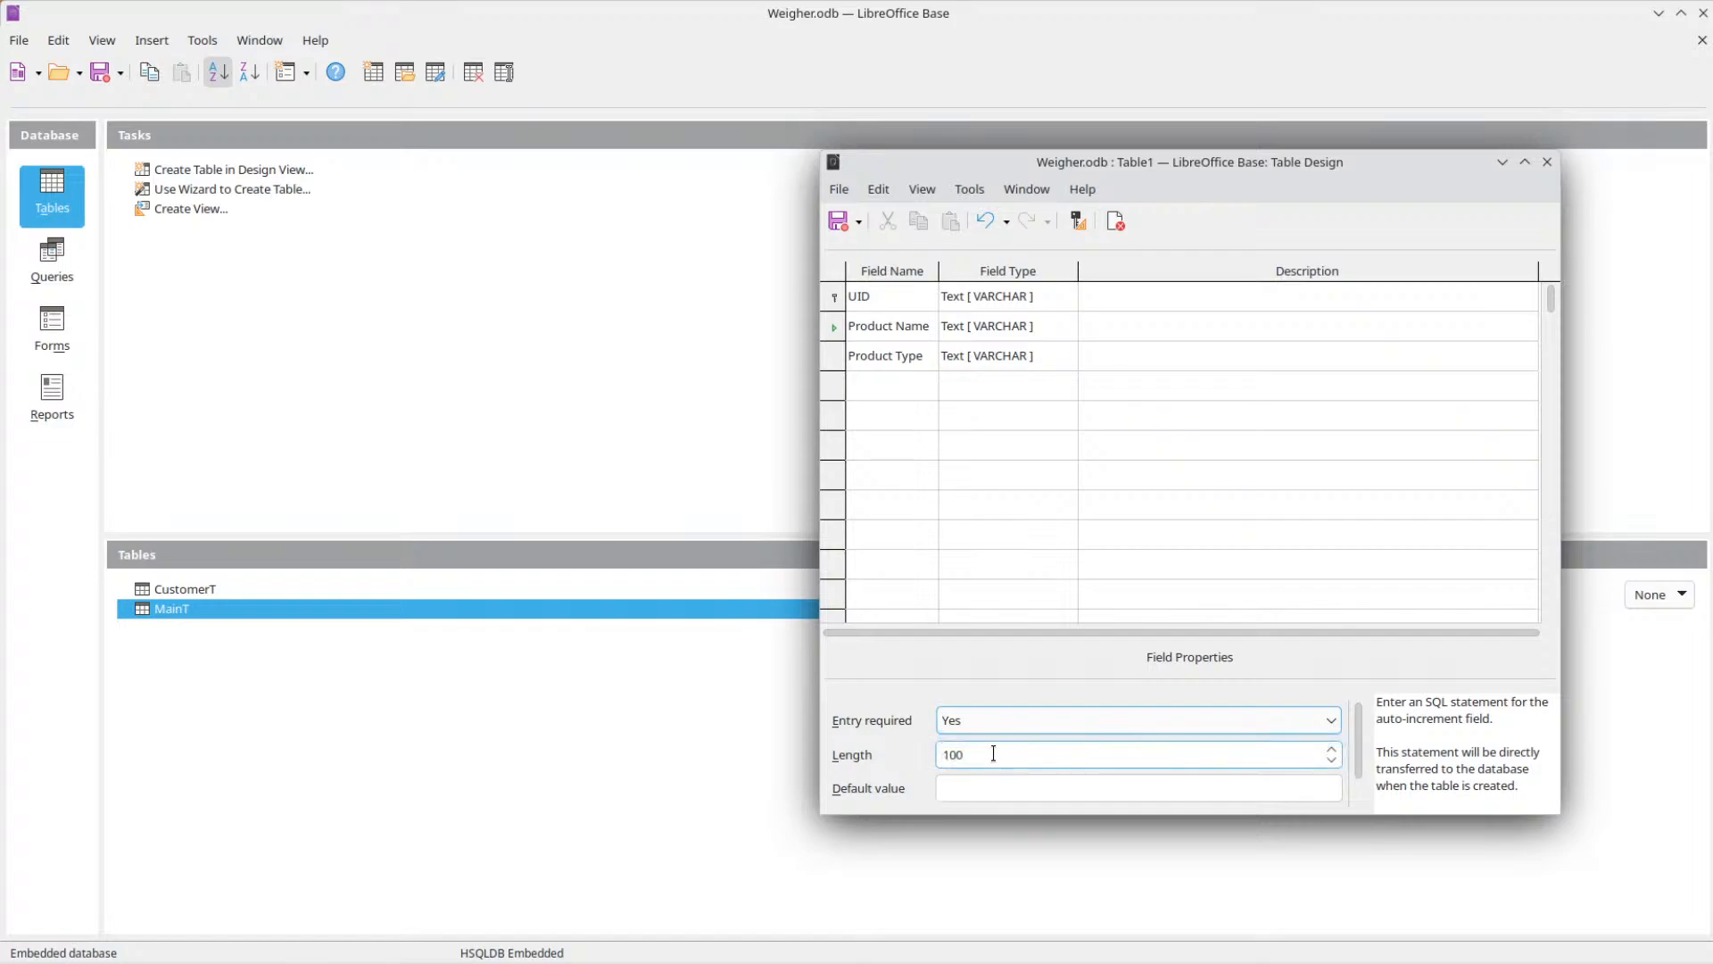
click(908, 352)
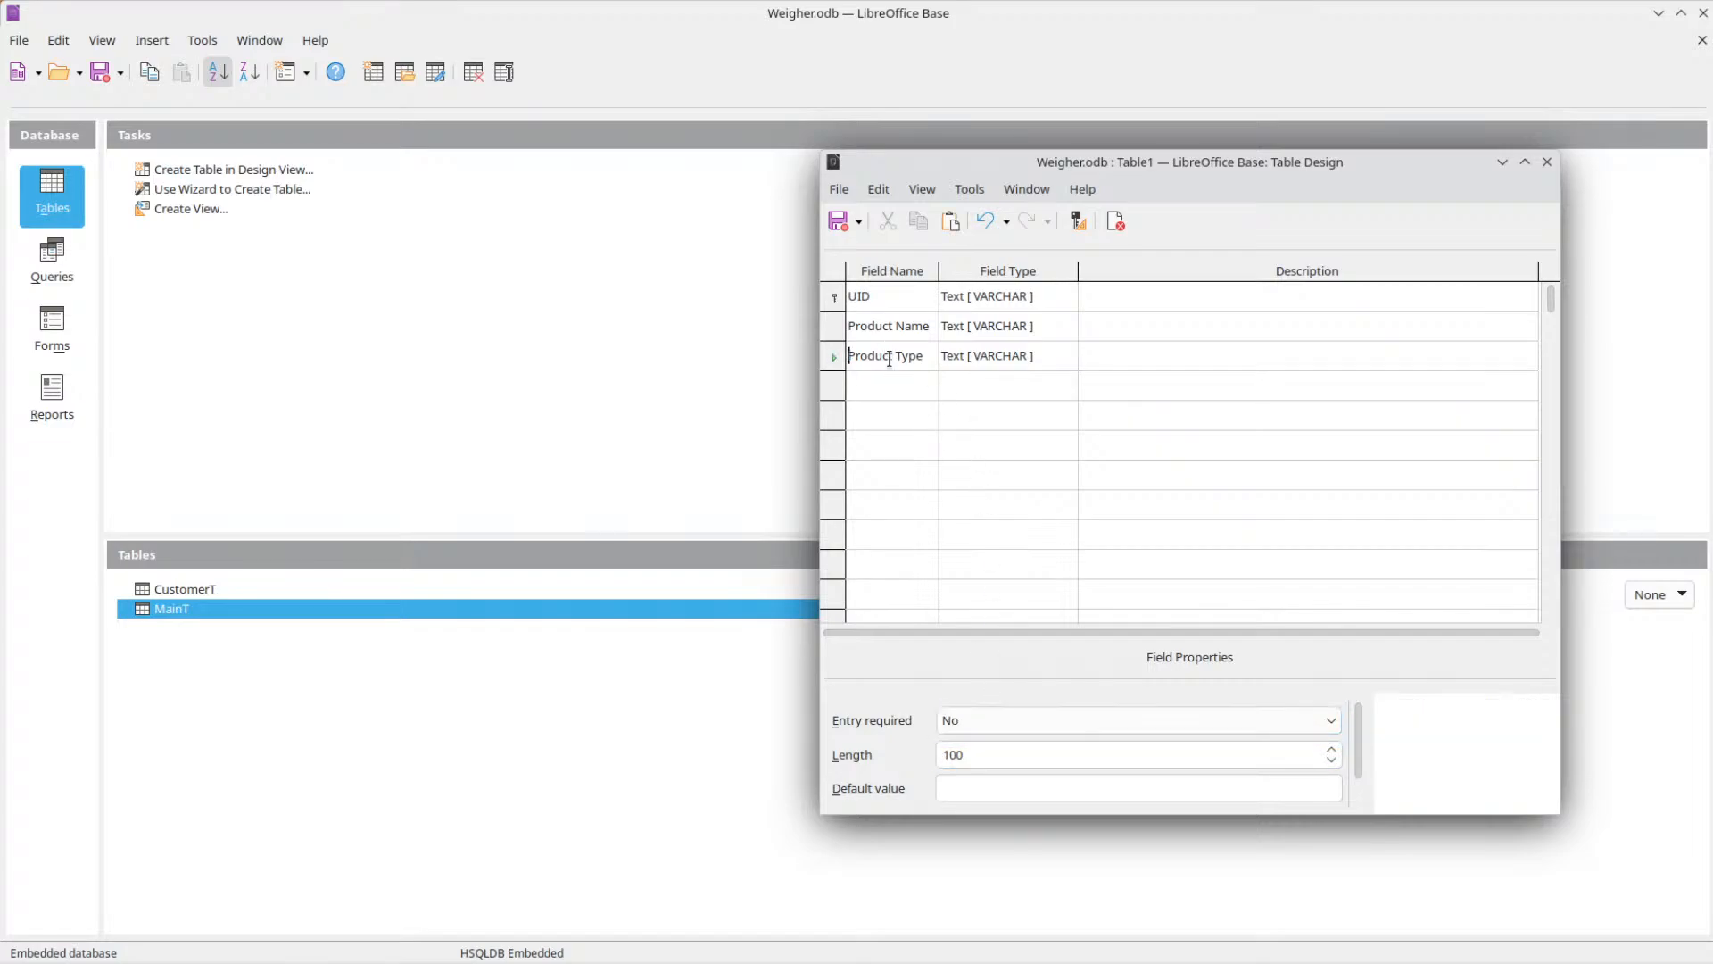
click(1006, 722)
click(989, 738)
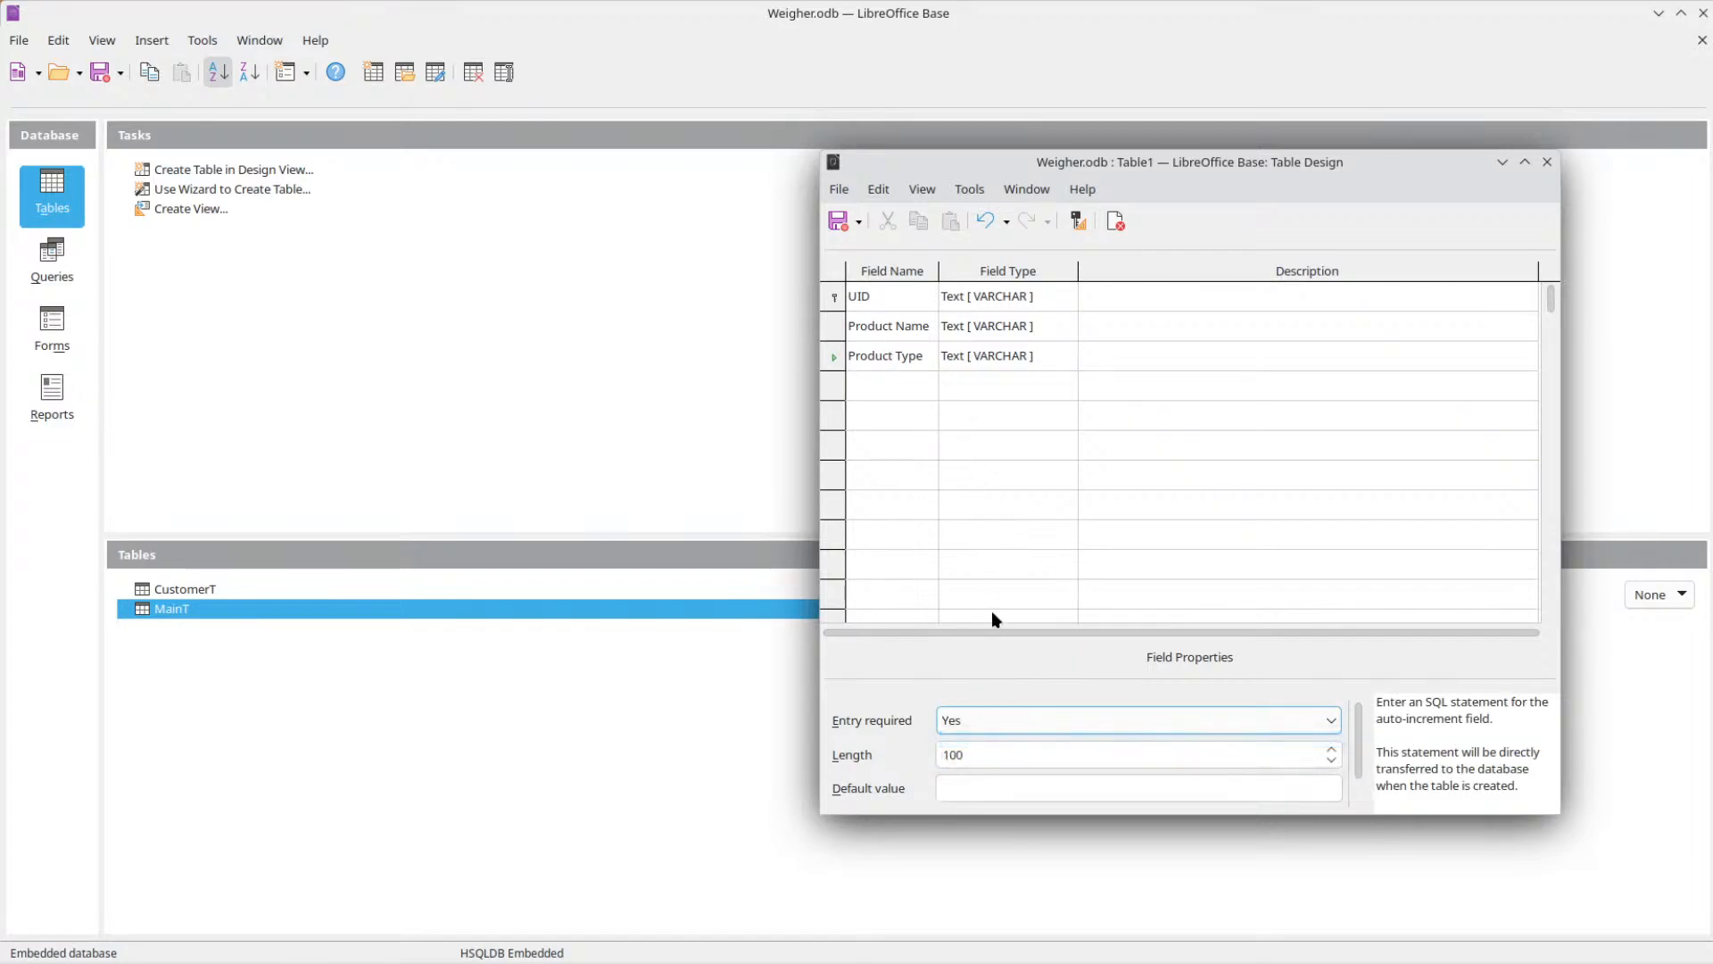
click(1000, 754)
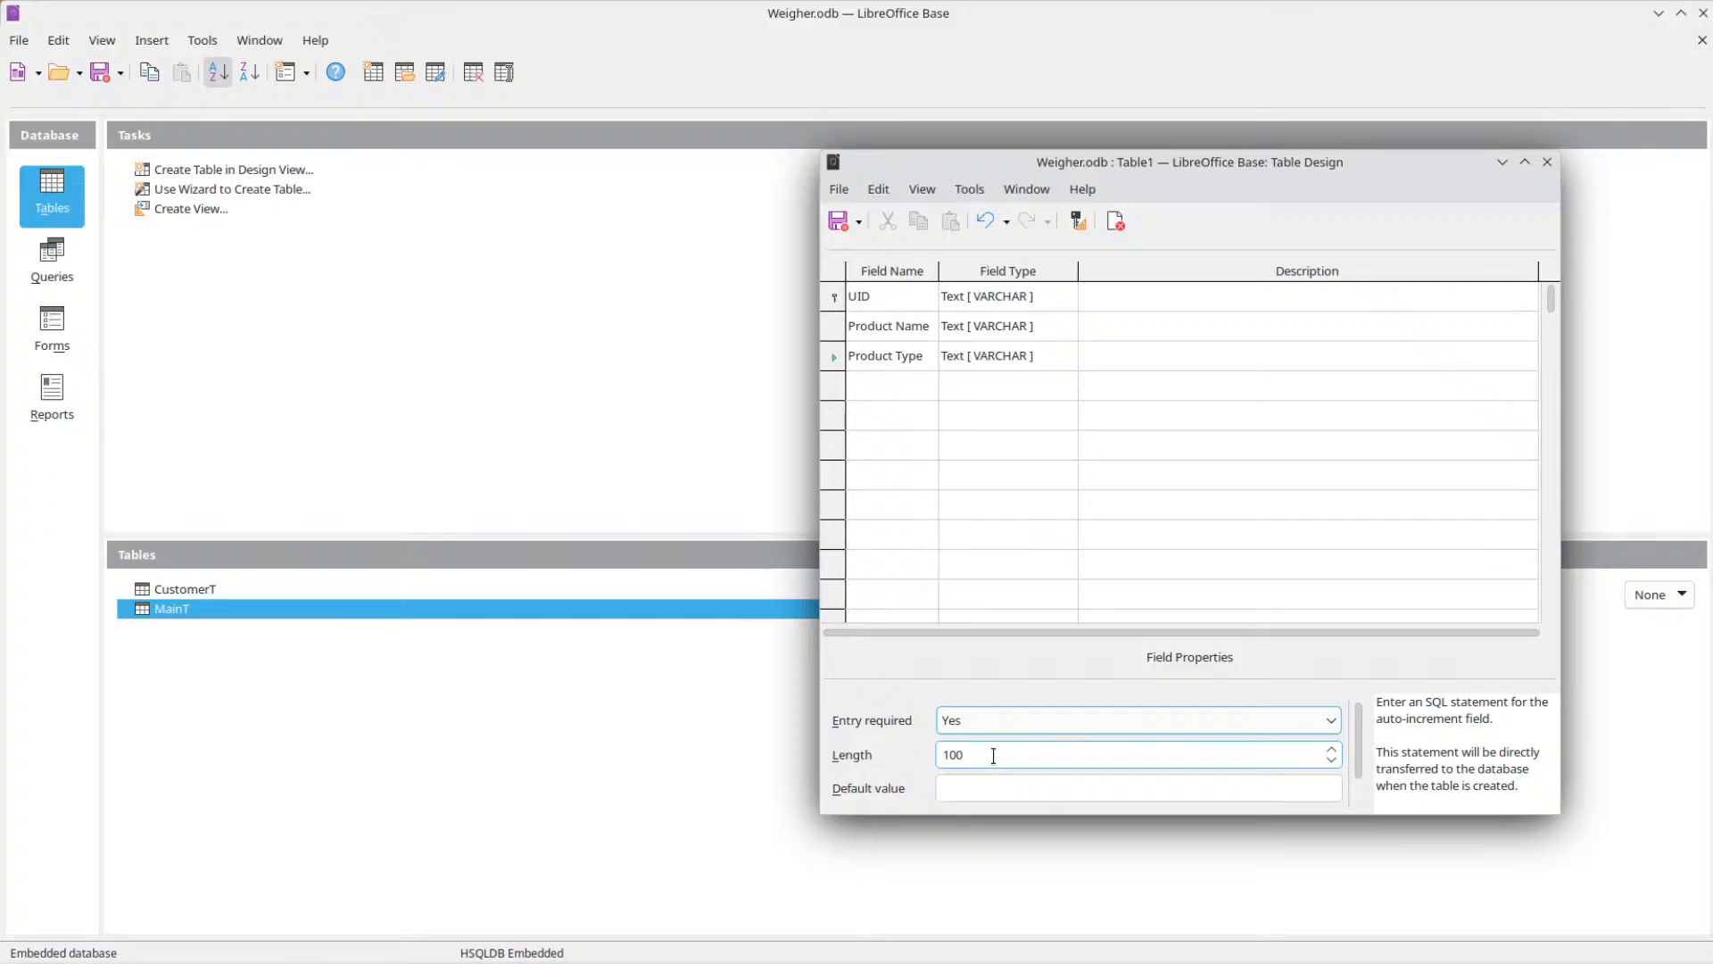
click(993, 755)
text(50)
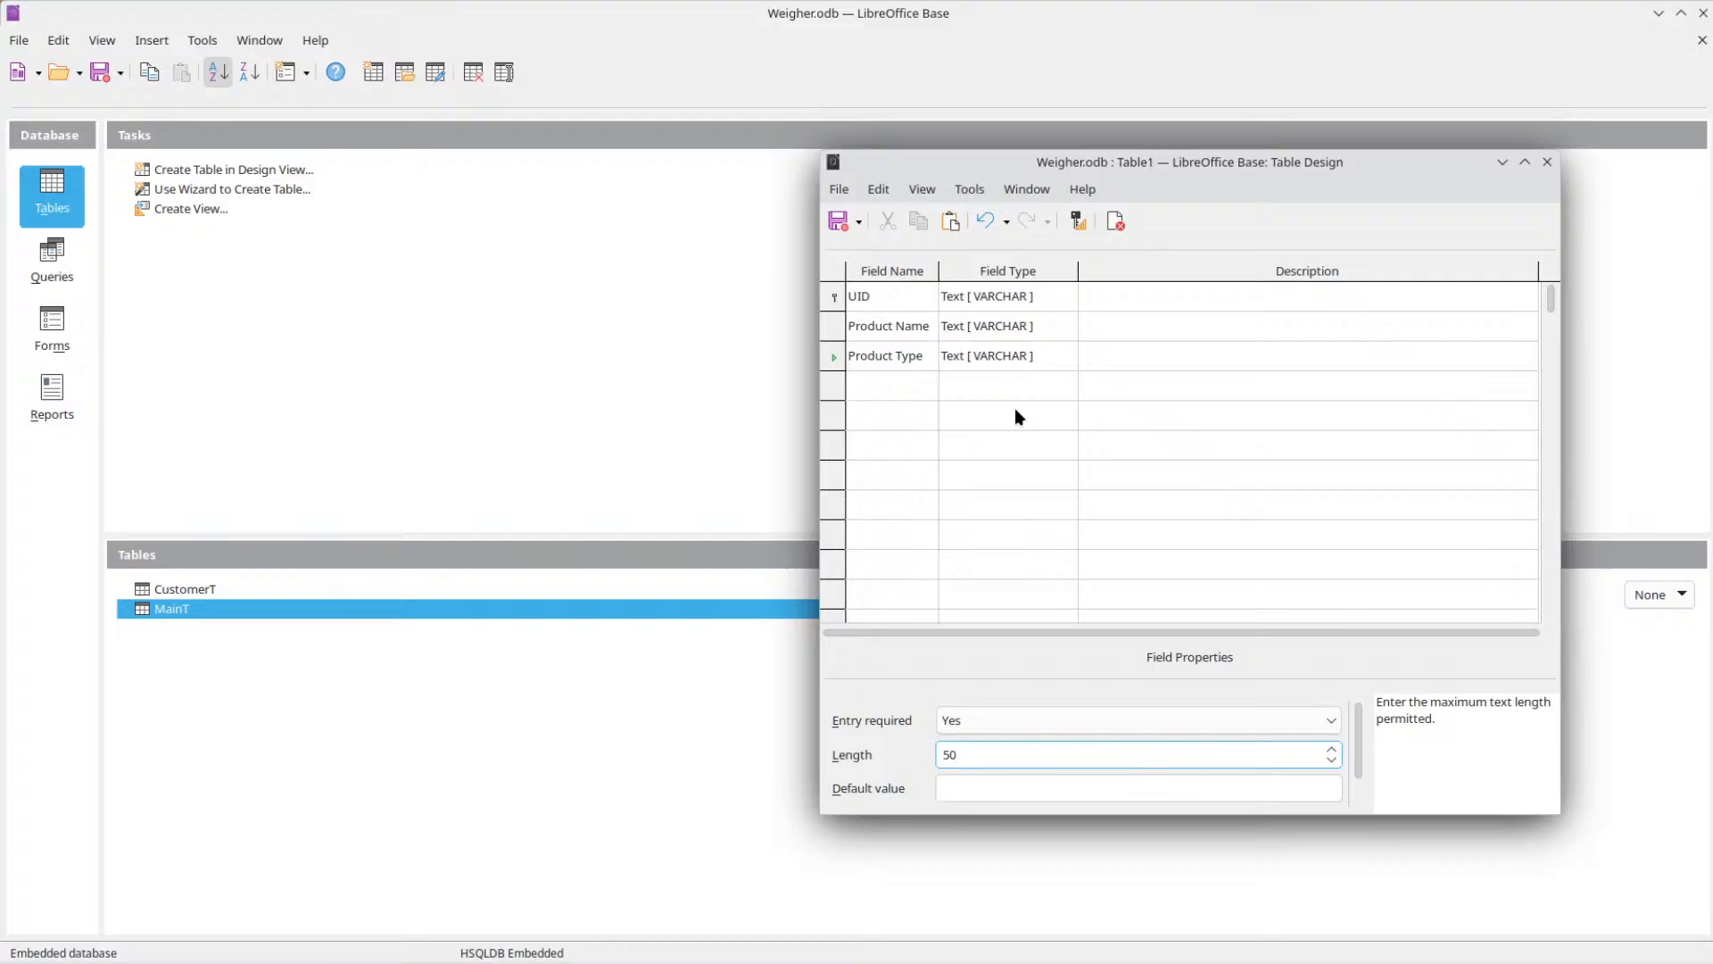
Save the table as ProductT and close its design.
key(ctrl+s)
text(Pr)
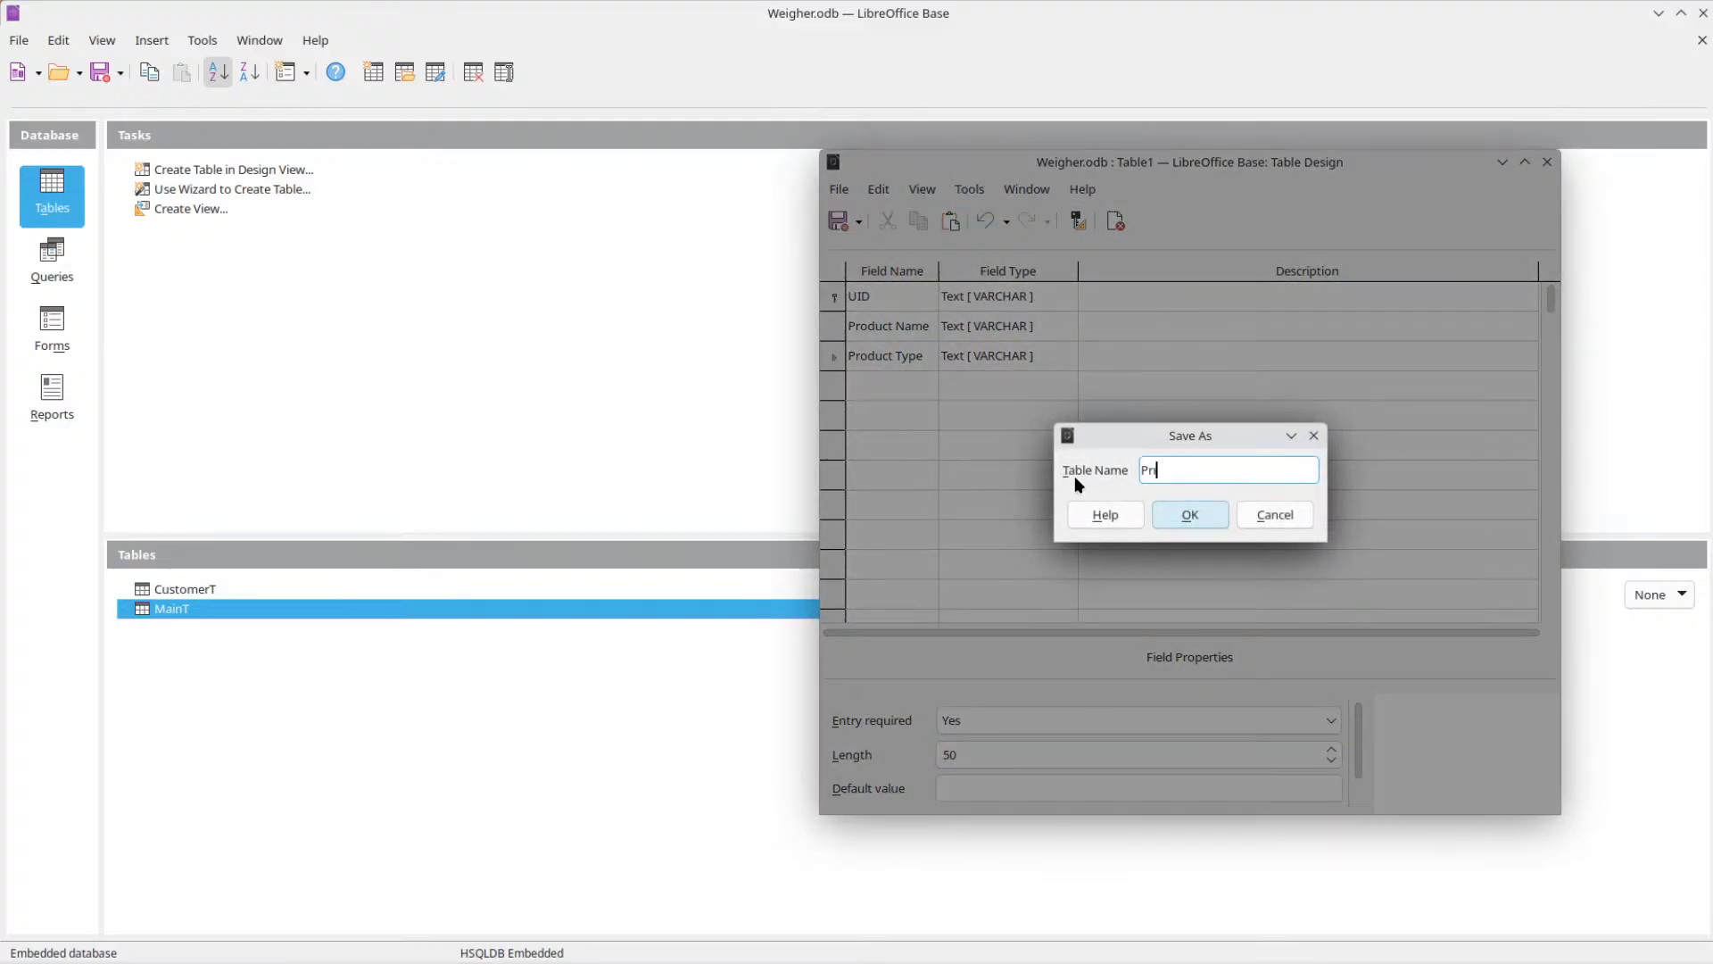
text(odc)
key(BackSpace)
text(uctT)
click(1189, 515)
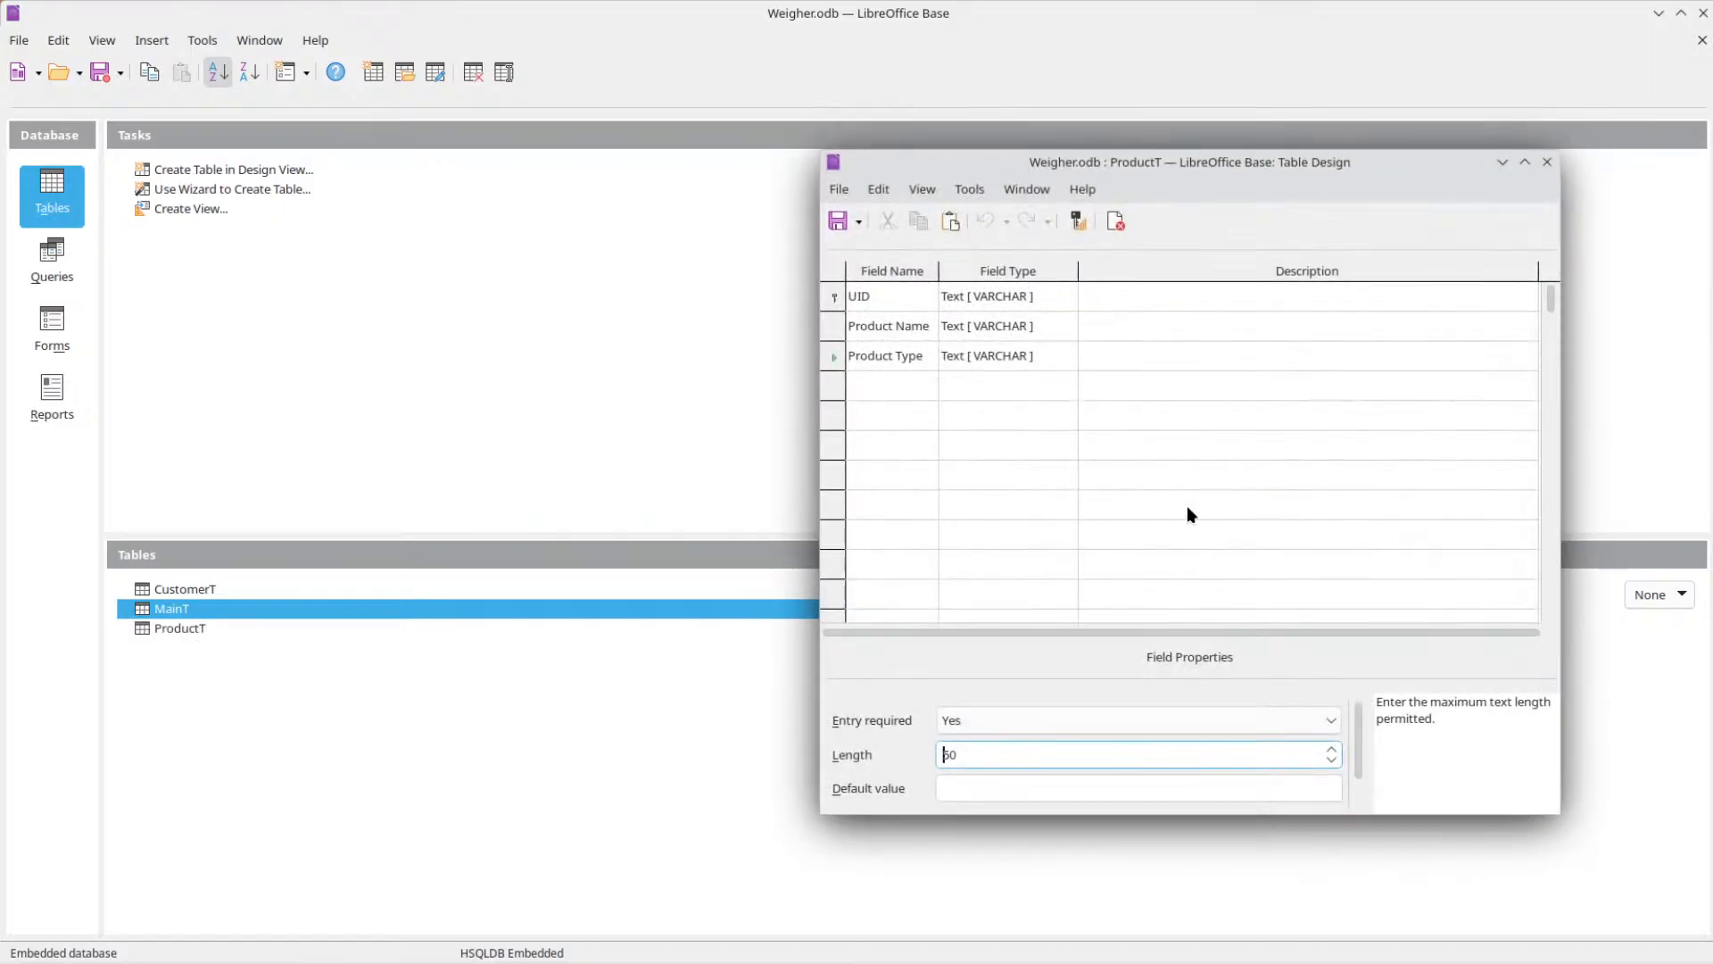
click(1547, 162)
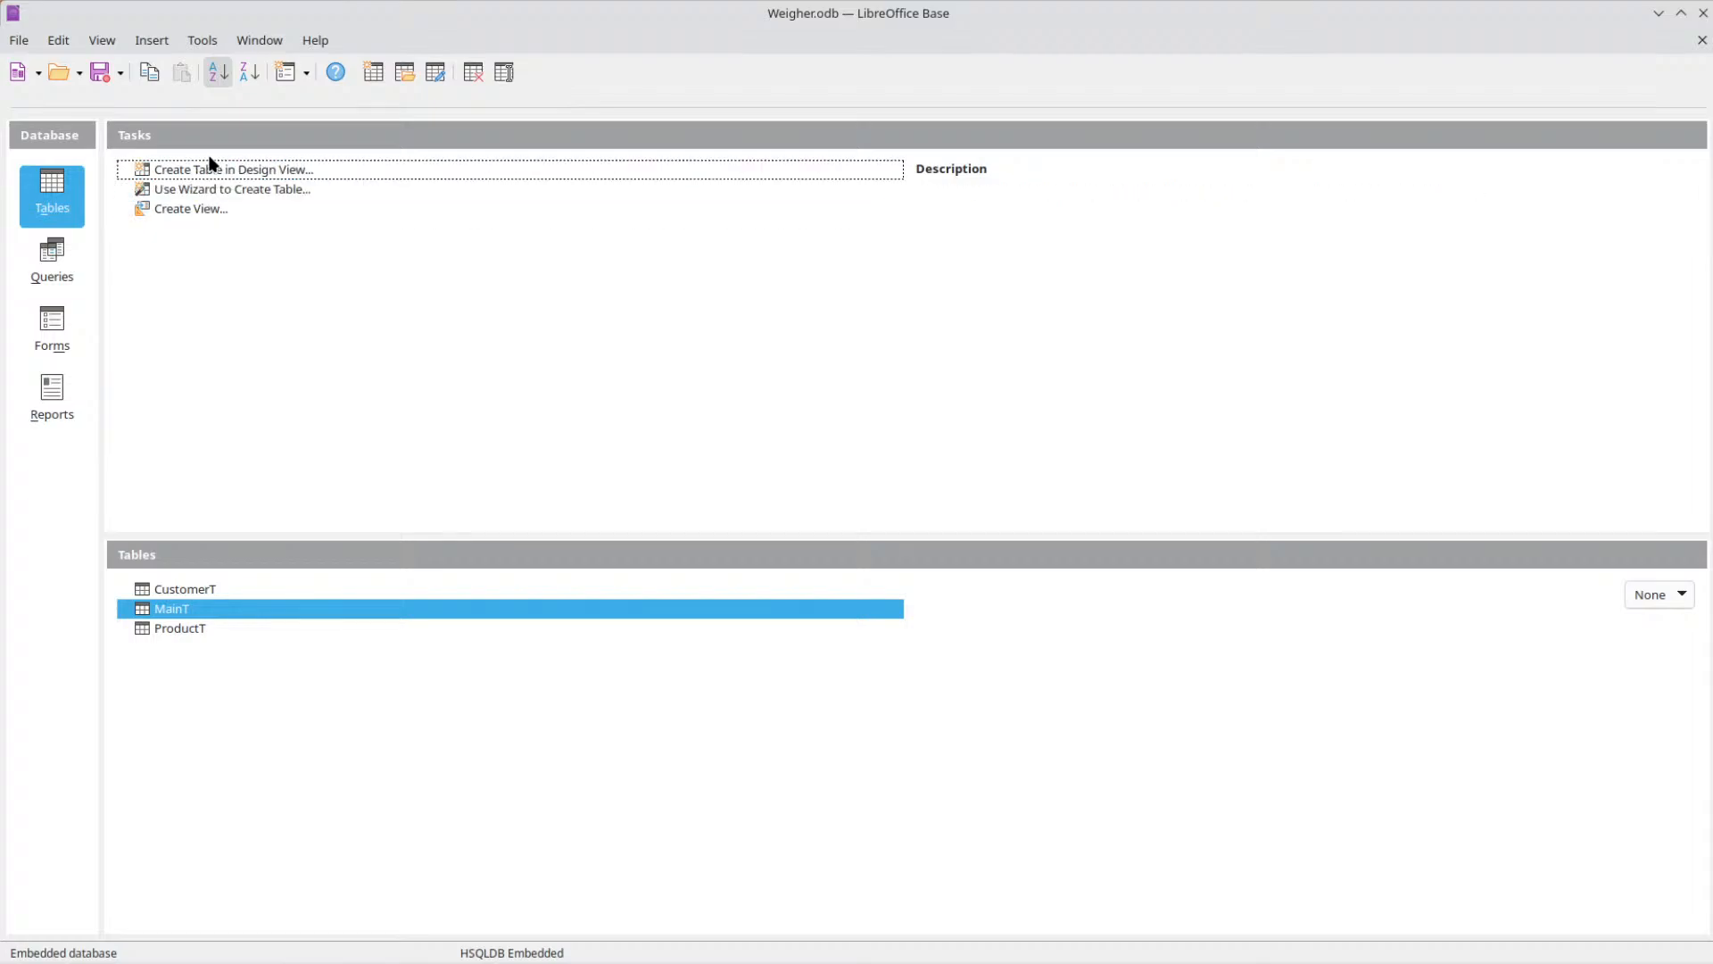
Create another table in design view with the Text [ VARCHAR ] fields UID and Product Type Name, making UID the primary key.
click(371, 78)
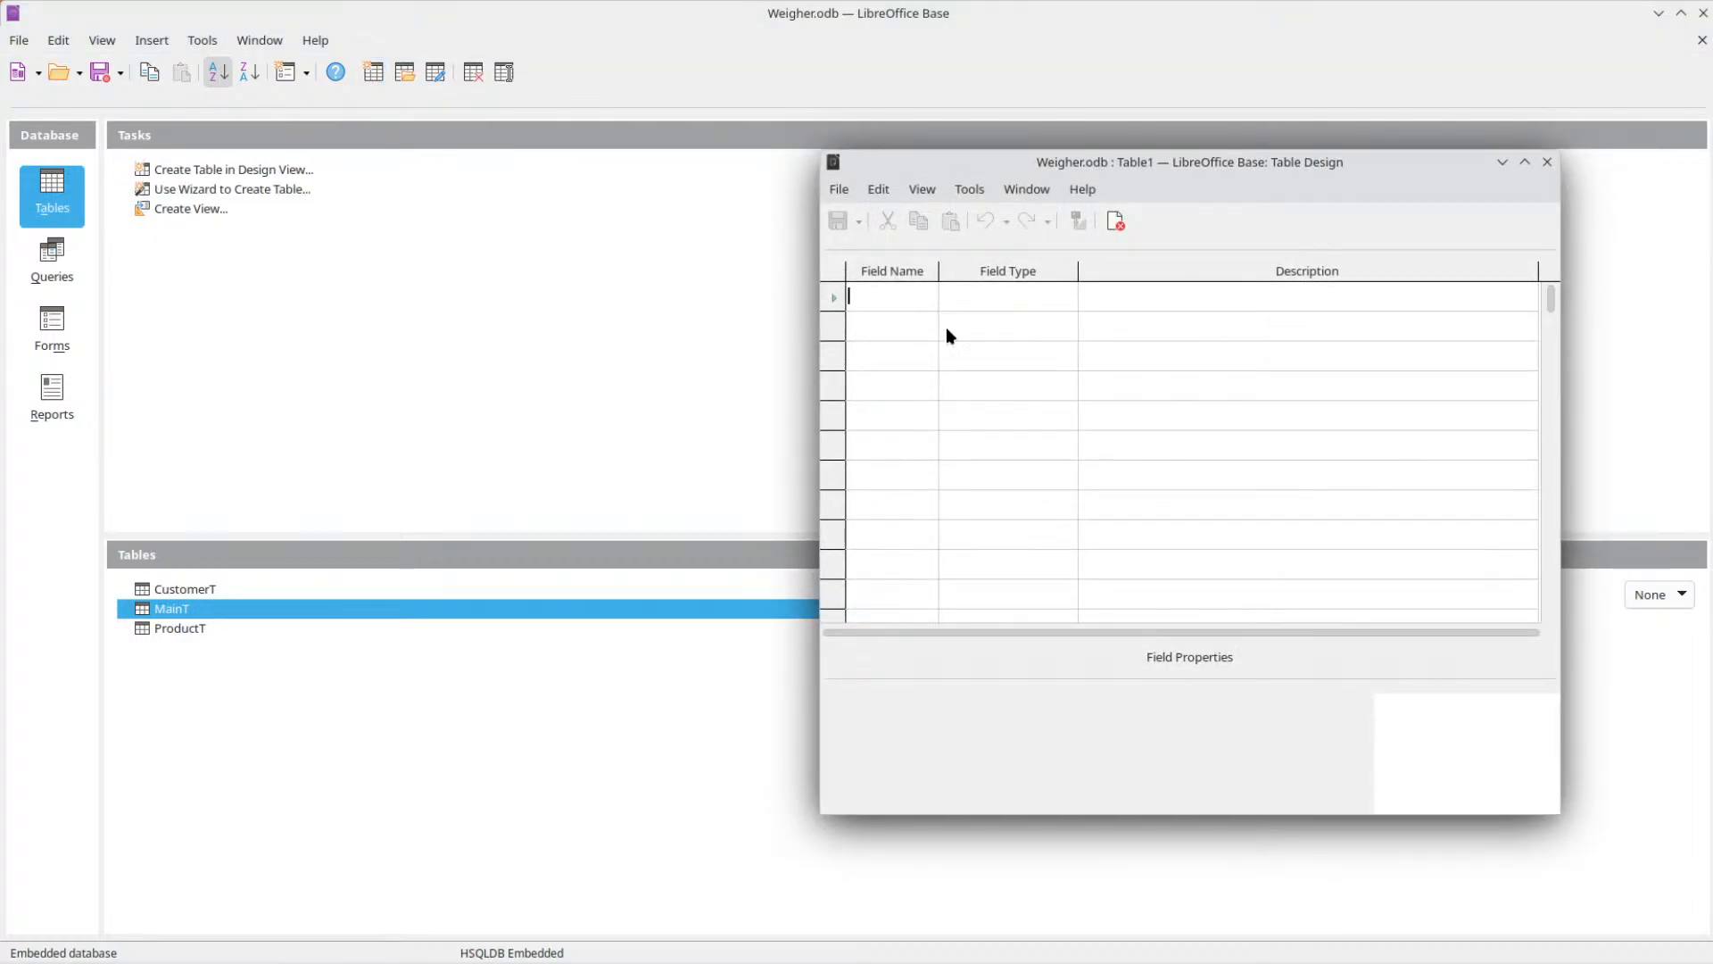
text(UID)
key(Tab)
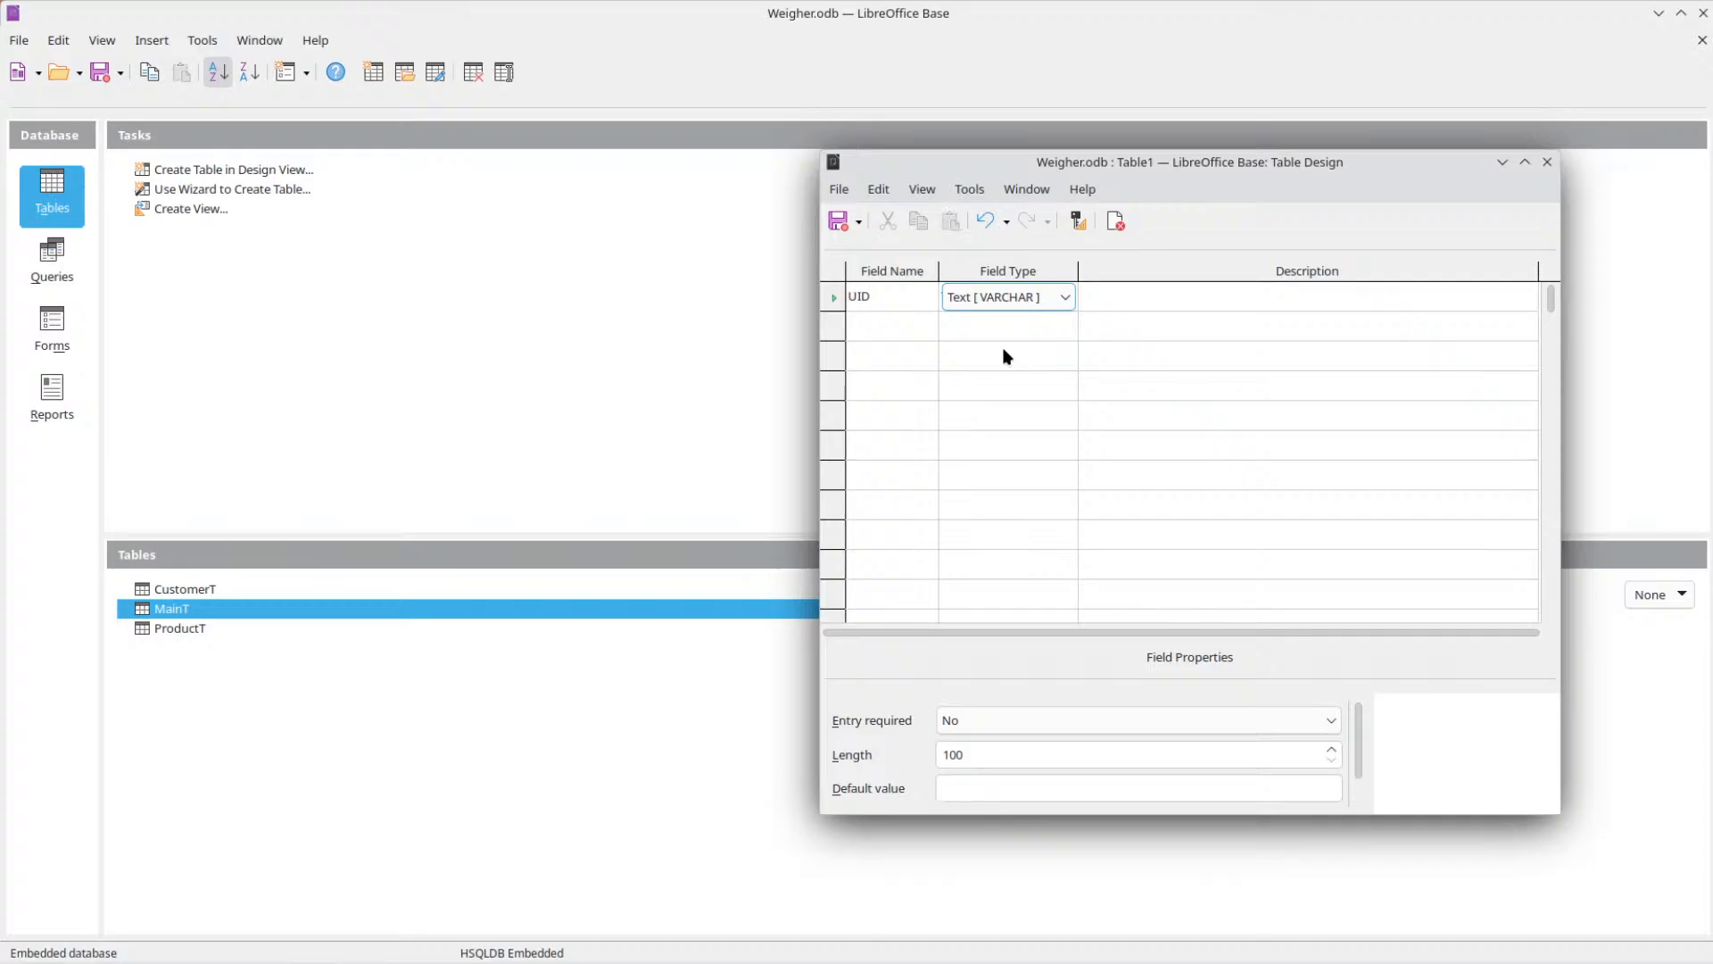
key(Tab)
key(Tab)
text(ProductT)
key(BackSpace)
text(Typer)
key(BackSpace)
text(Name)
key(Tab)
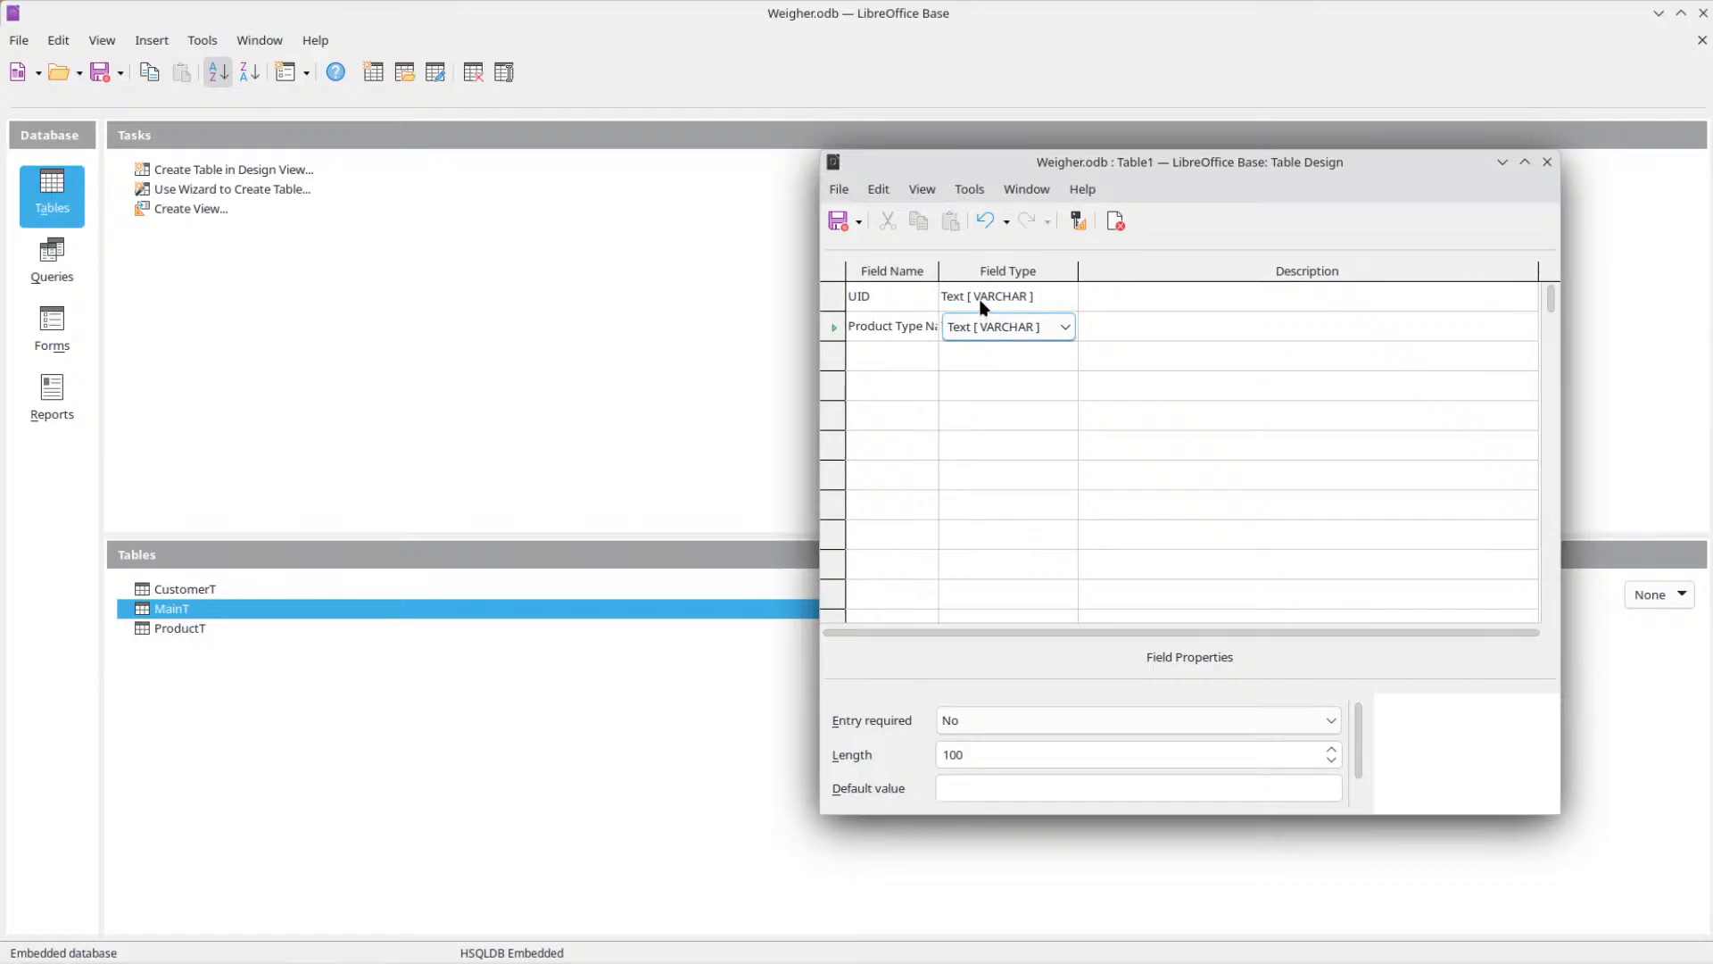
right_click(833, 296)
click(907, 414)
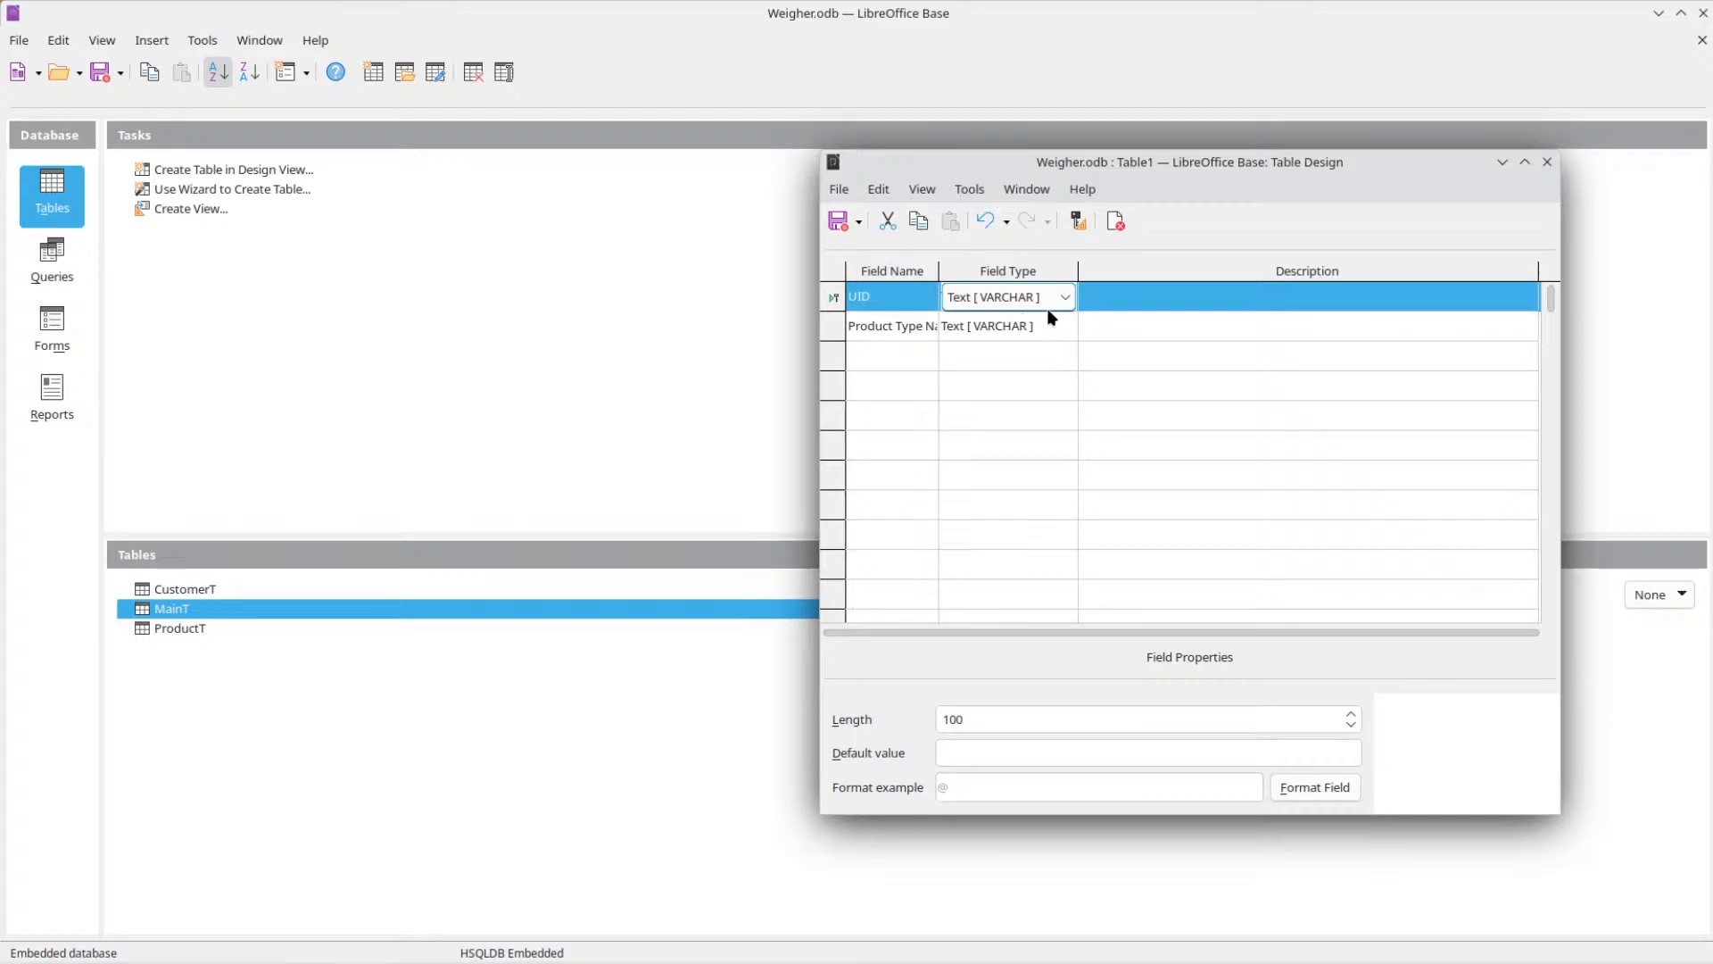
double_click(1053, 718)
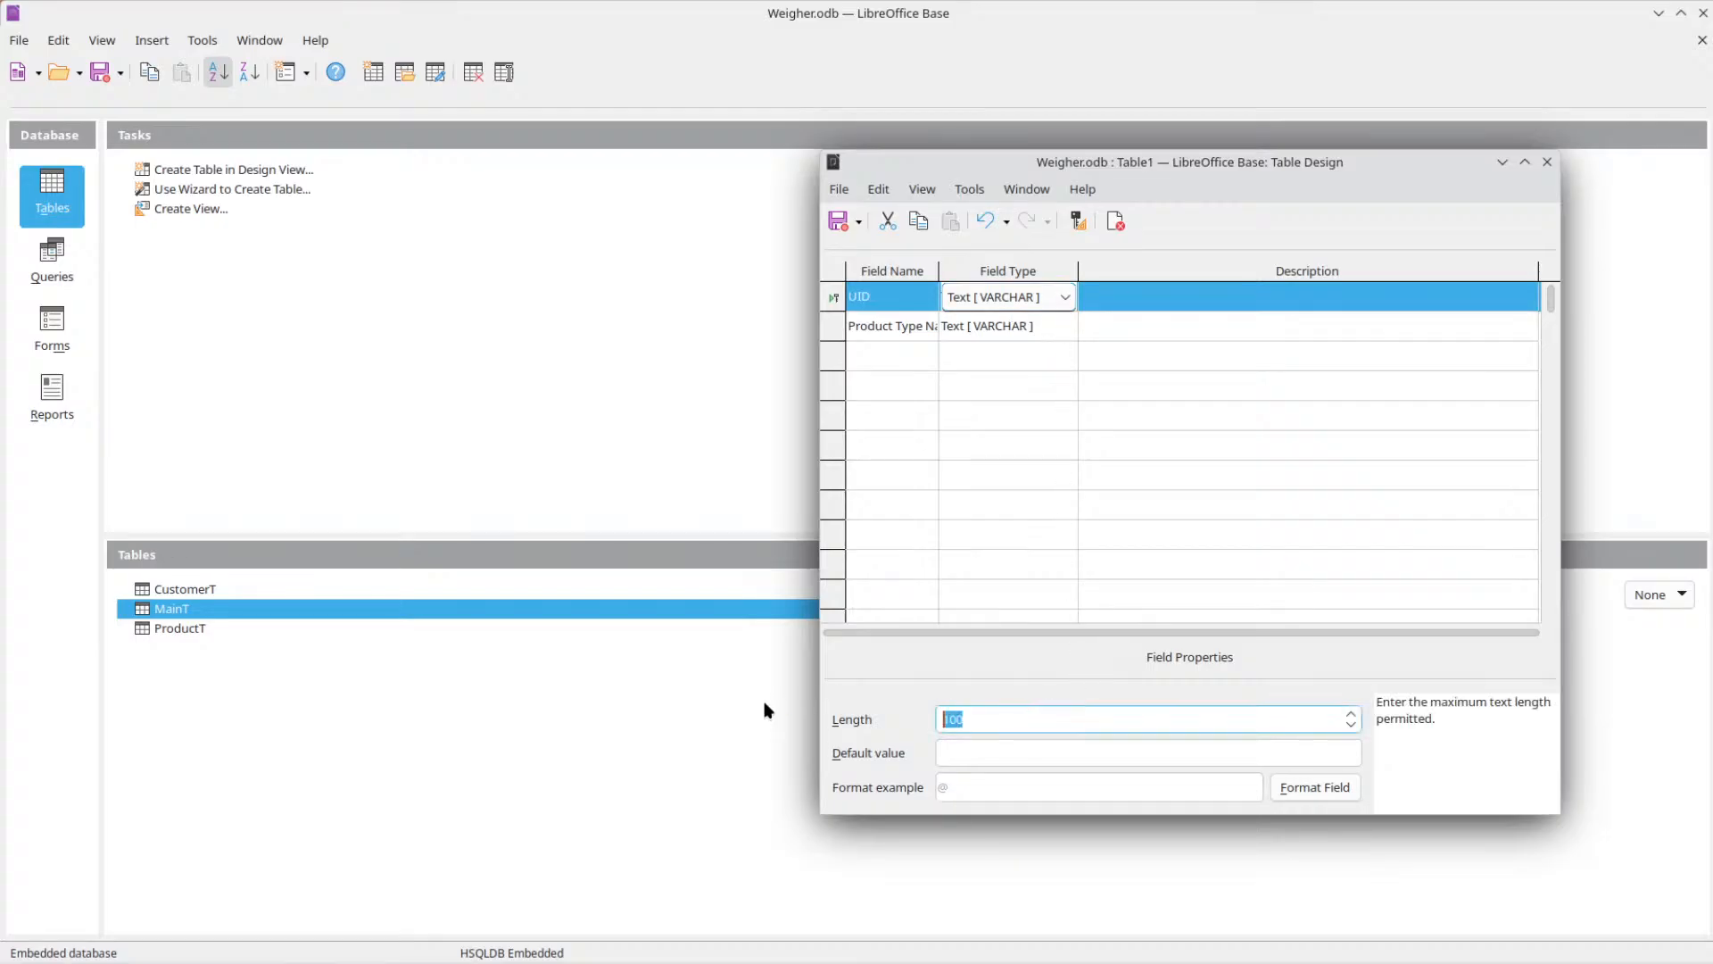
text(50)
key(Tab)
key(BackSpace)
key(BackSpace)
text(100)
Set the Product Type Name field's length to 50 and make its entry required.
click(982, 328)
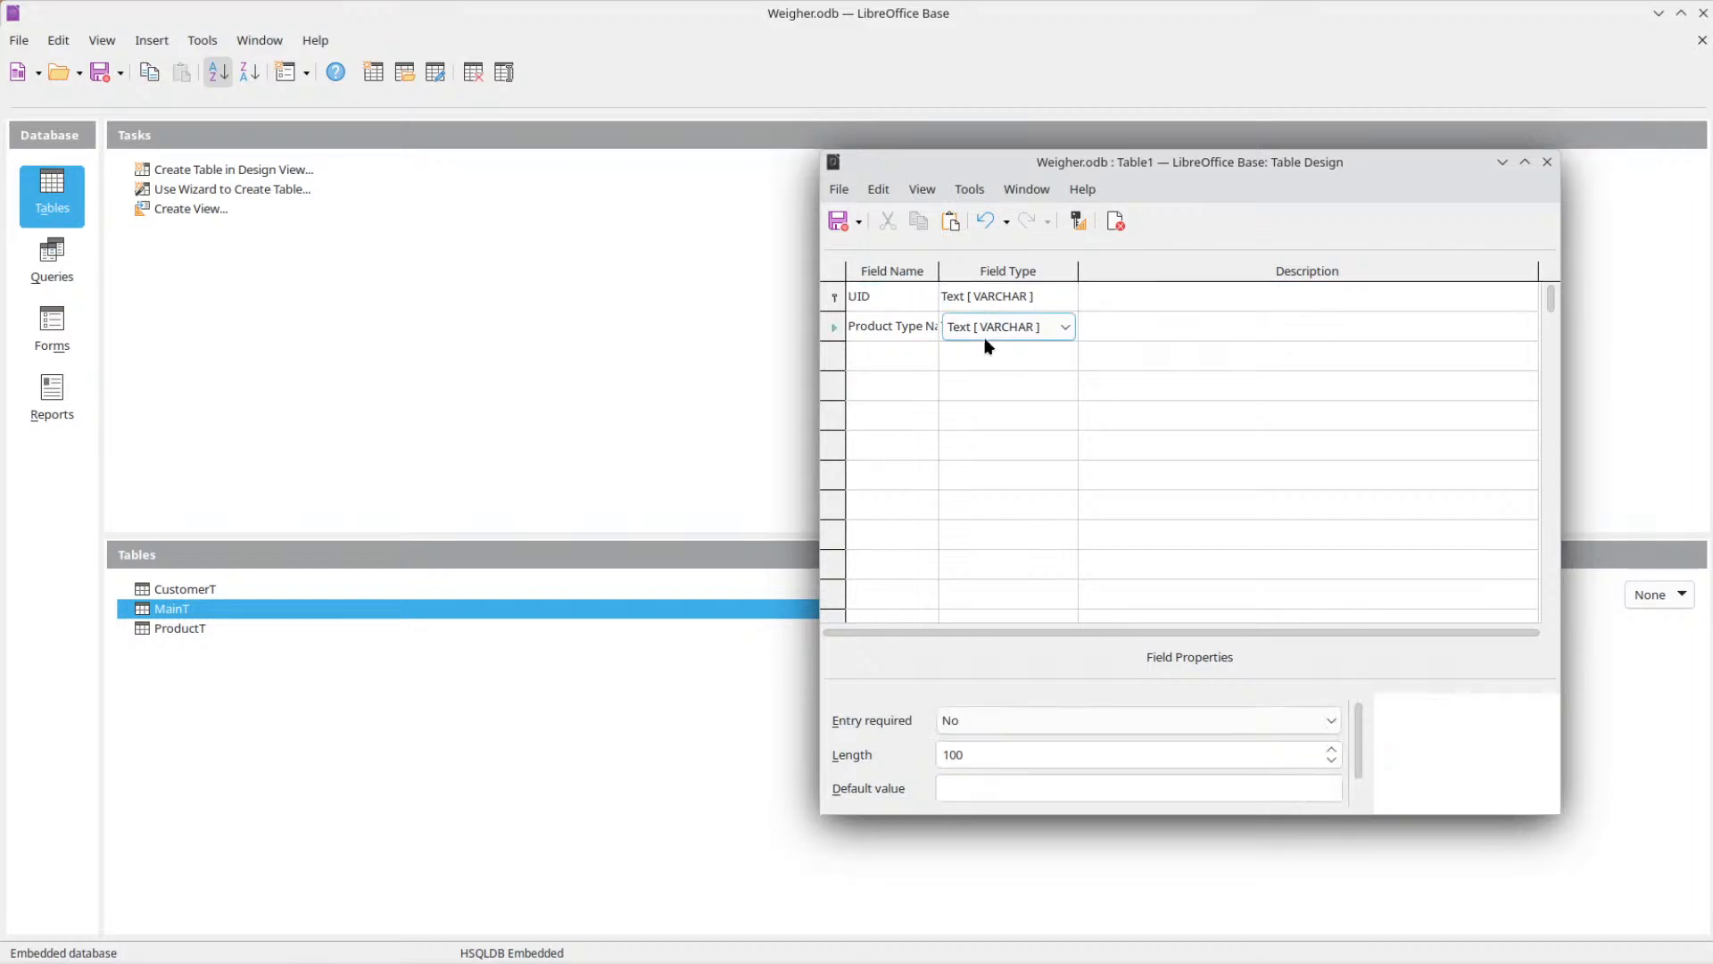
click(973, 754)
drag(973, 754, 871, 758)
text(50)
click(988, 726)
click(989, 726)
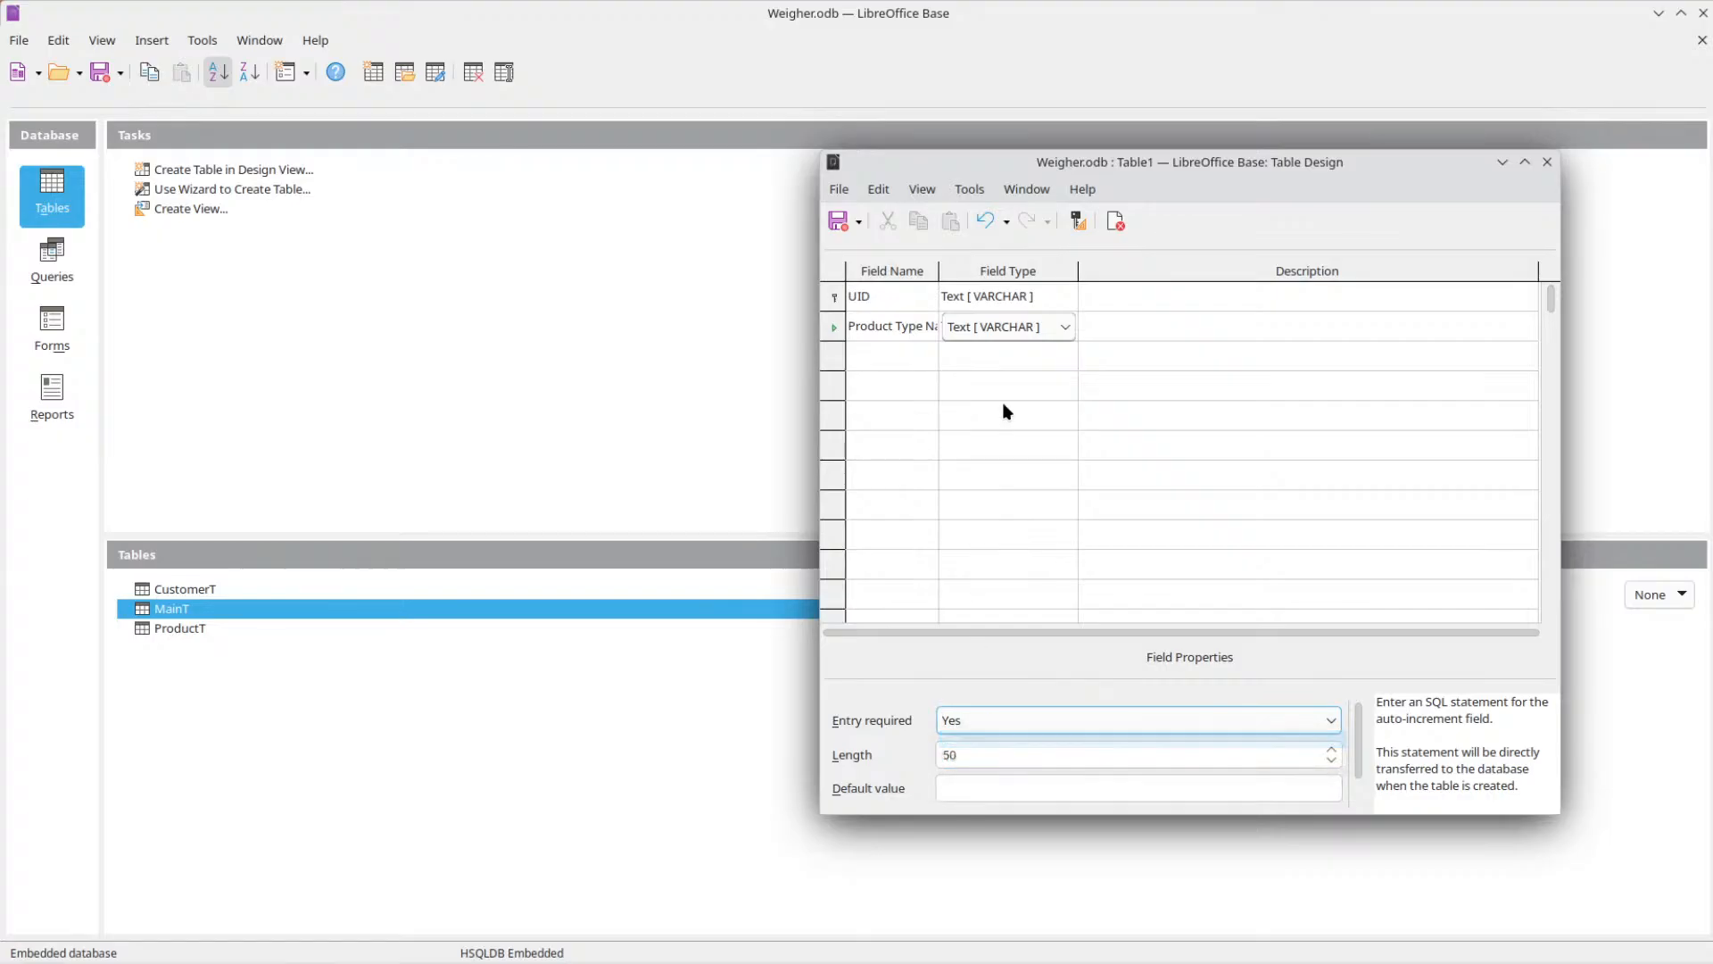
Set the length of the new table's UID field to 3.
click(1014, 293)
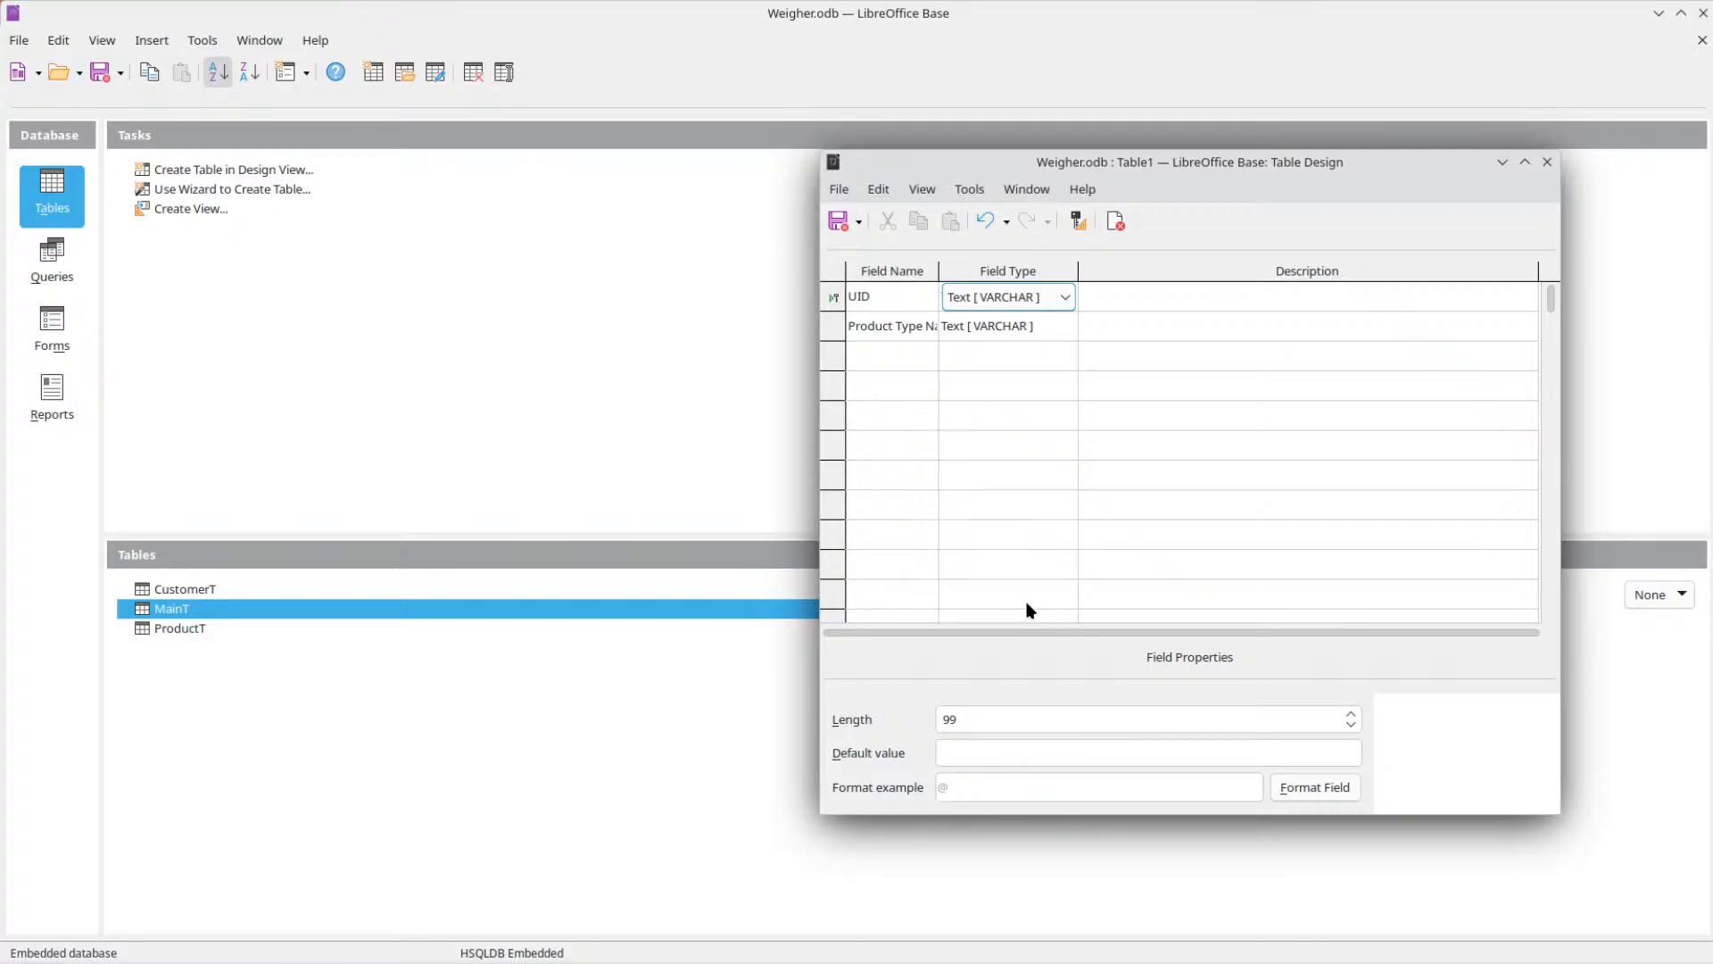
click(956, 720)
drag(956, 719, 872, 710)
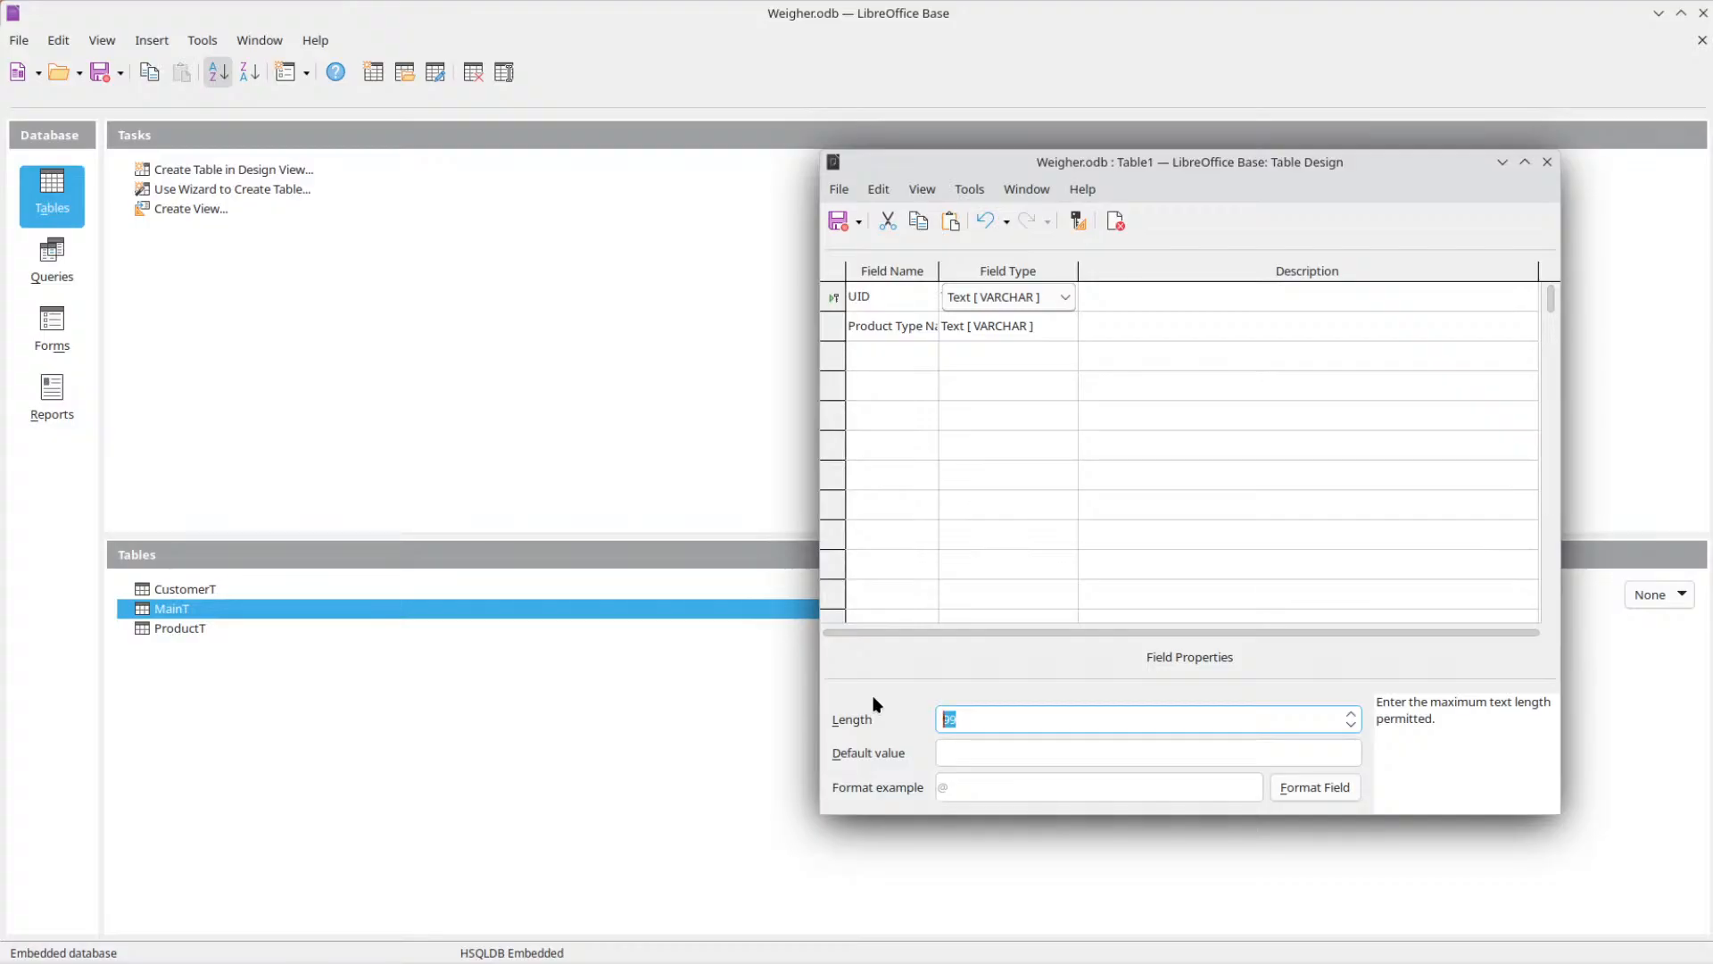
text(3)
Save the table as ProductTypeT and close its design.
key(ctrl+s)
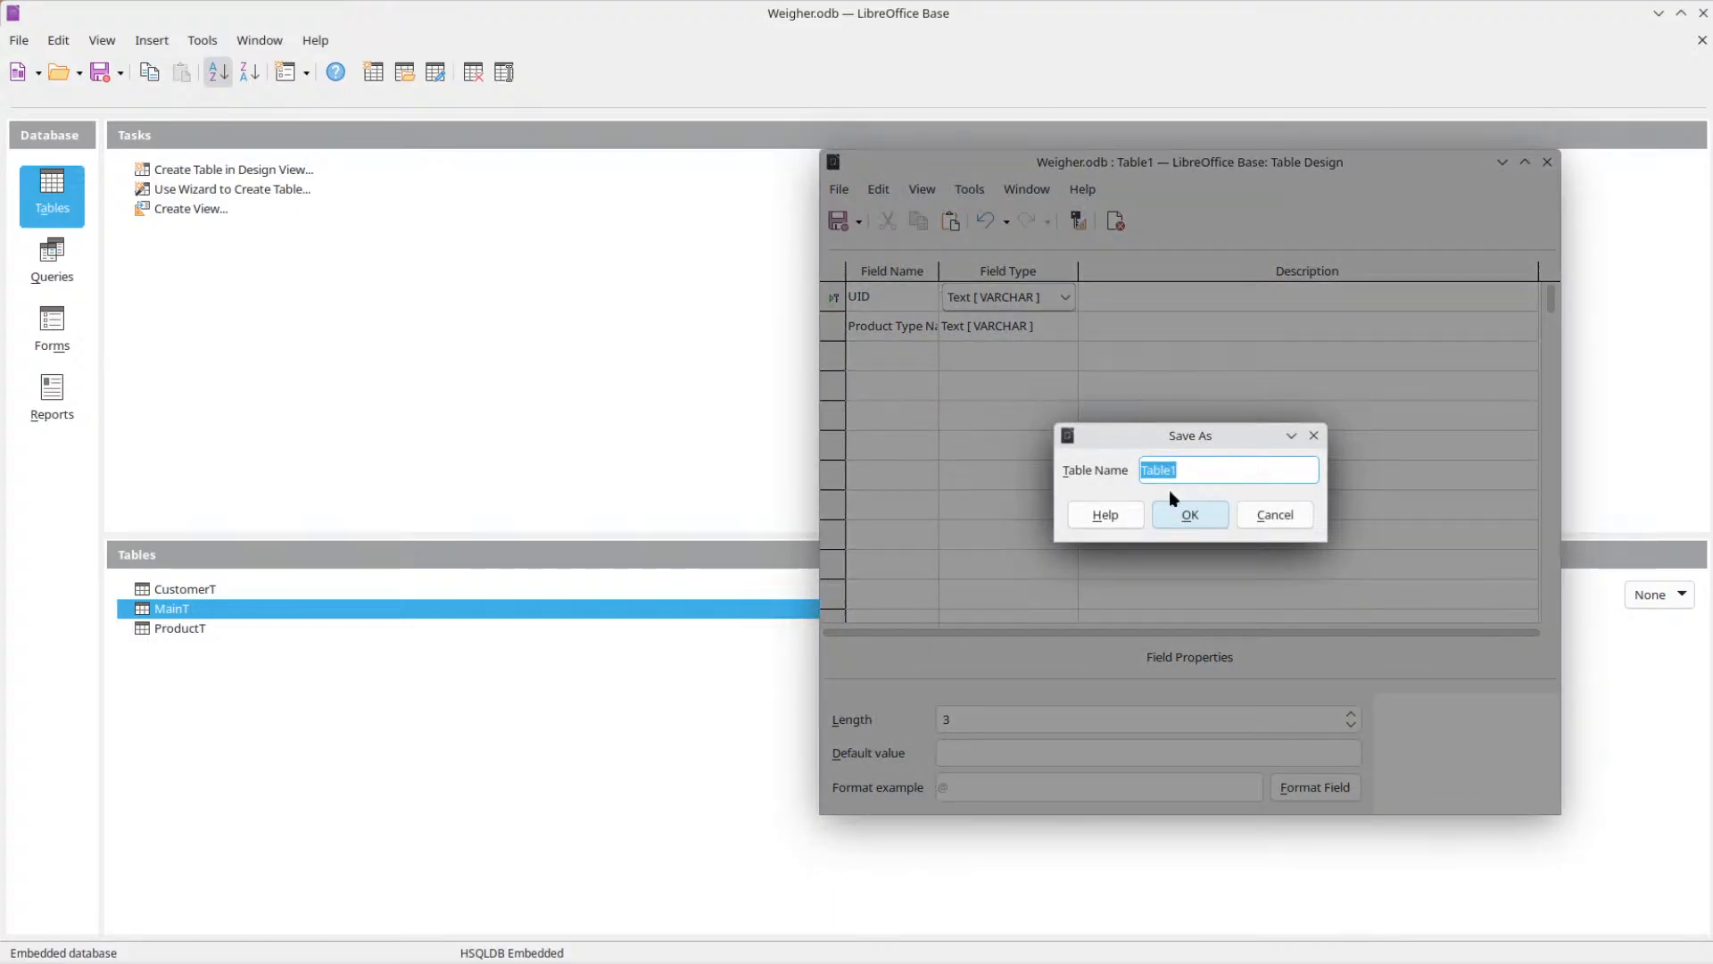
text(ProductTypeT)
key(Return)
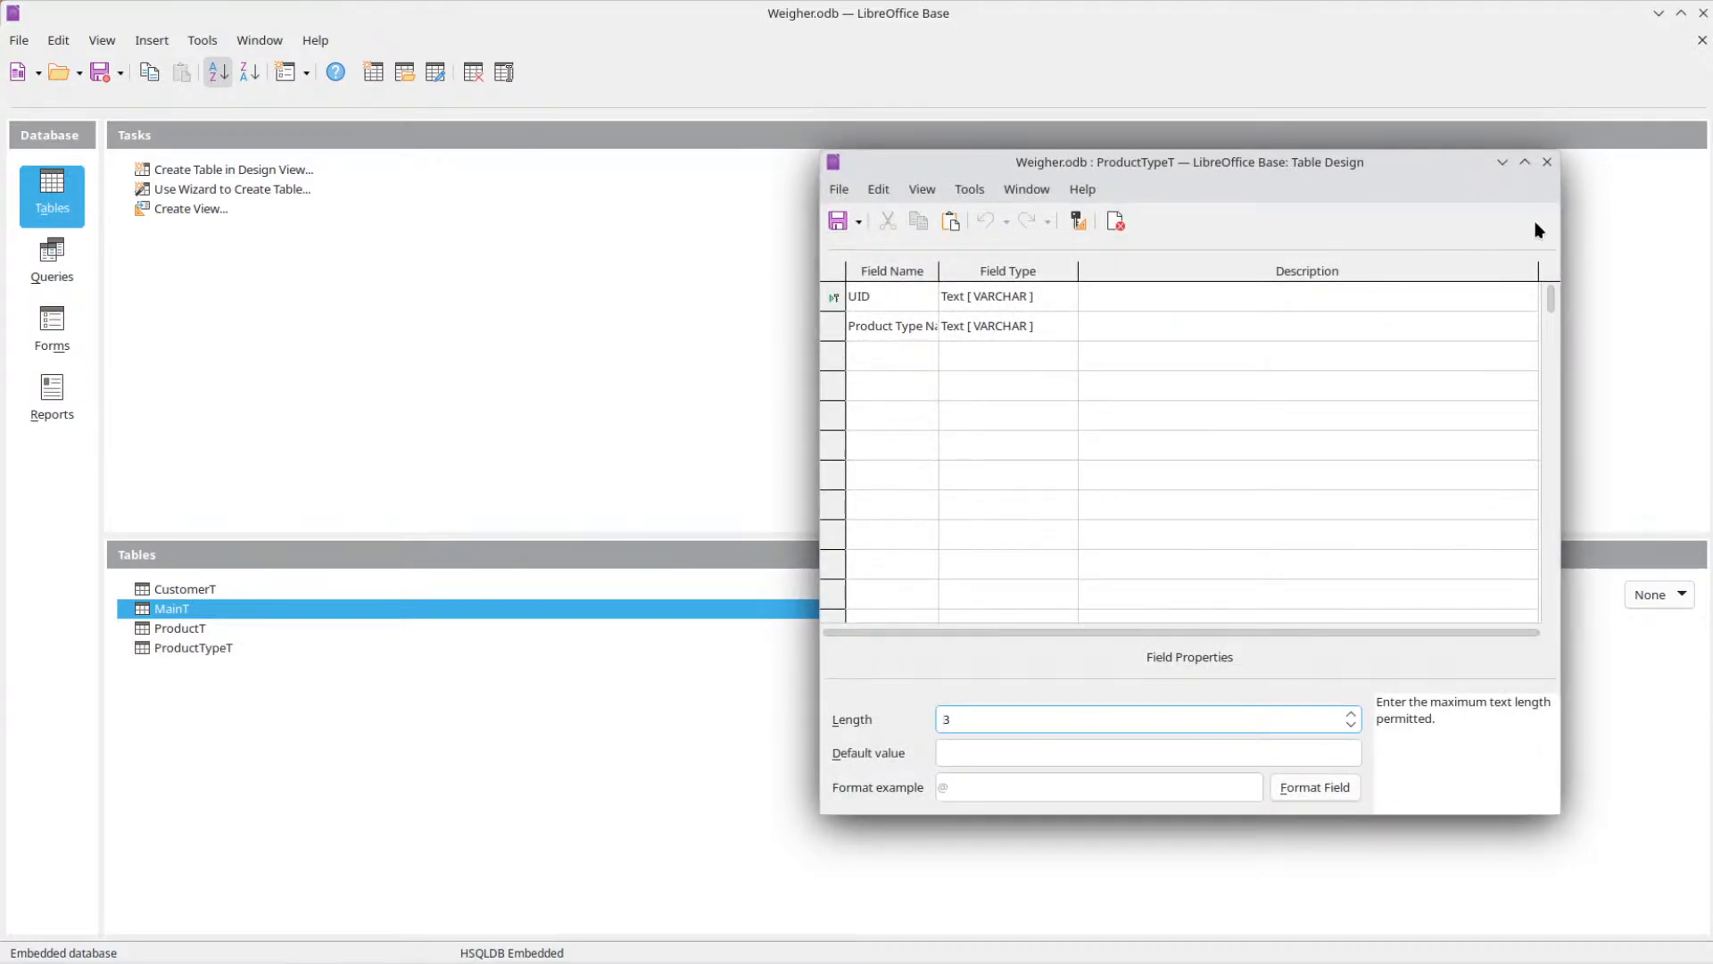
click(1549, 163)
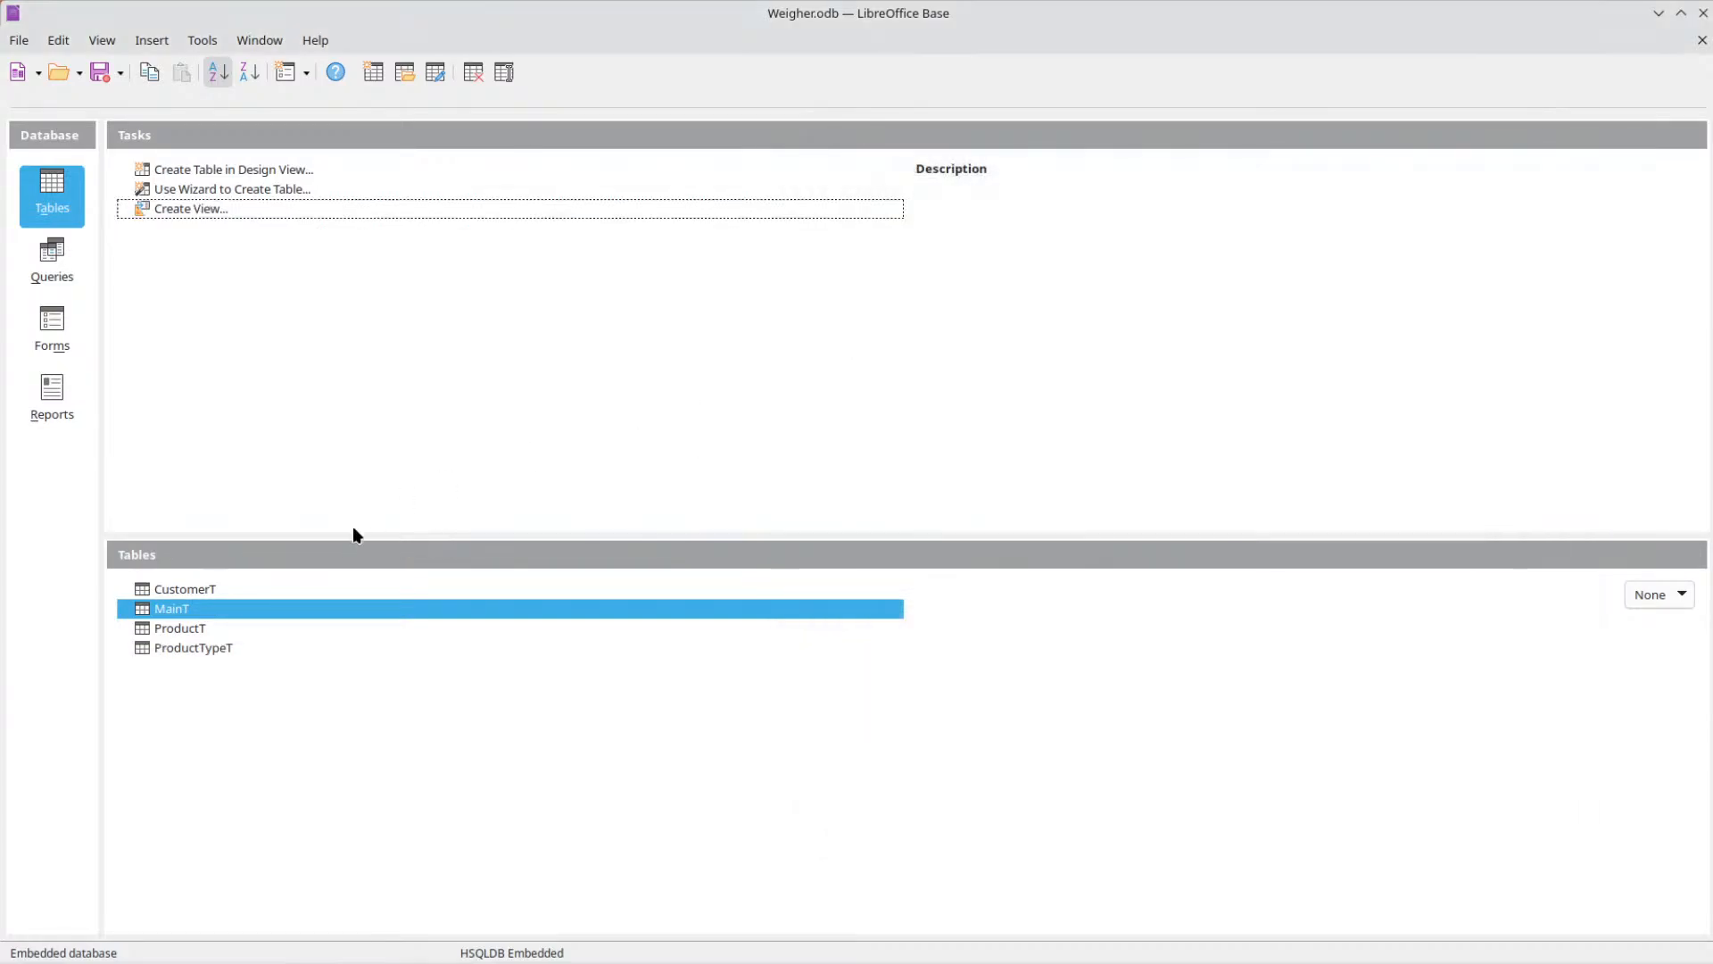
Edit the ProductT table's design to set the Product Type field's length to 3, then save and close it.
click(191, 631)
right_click(188, 635)
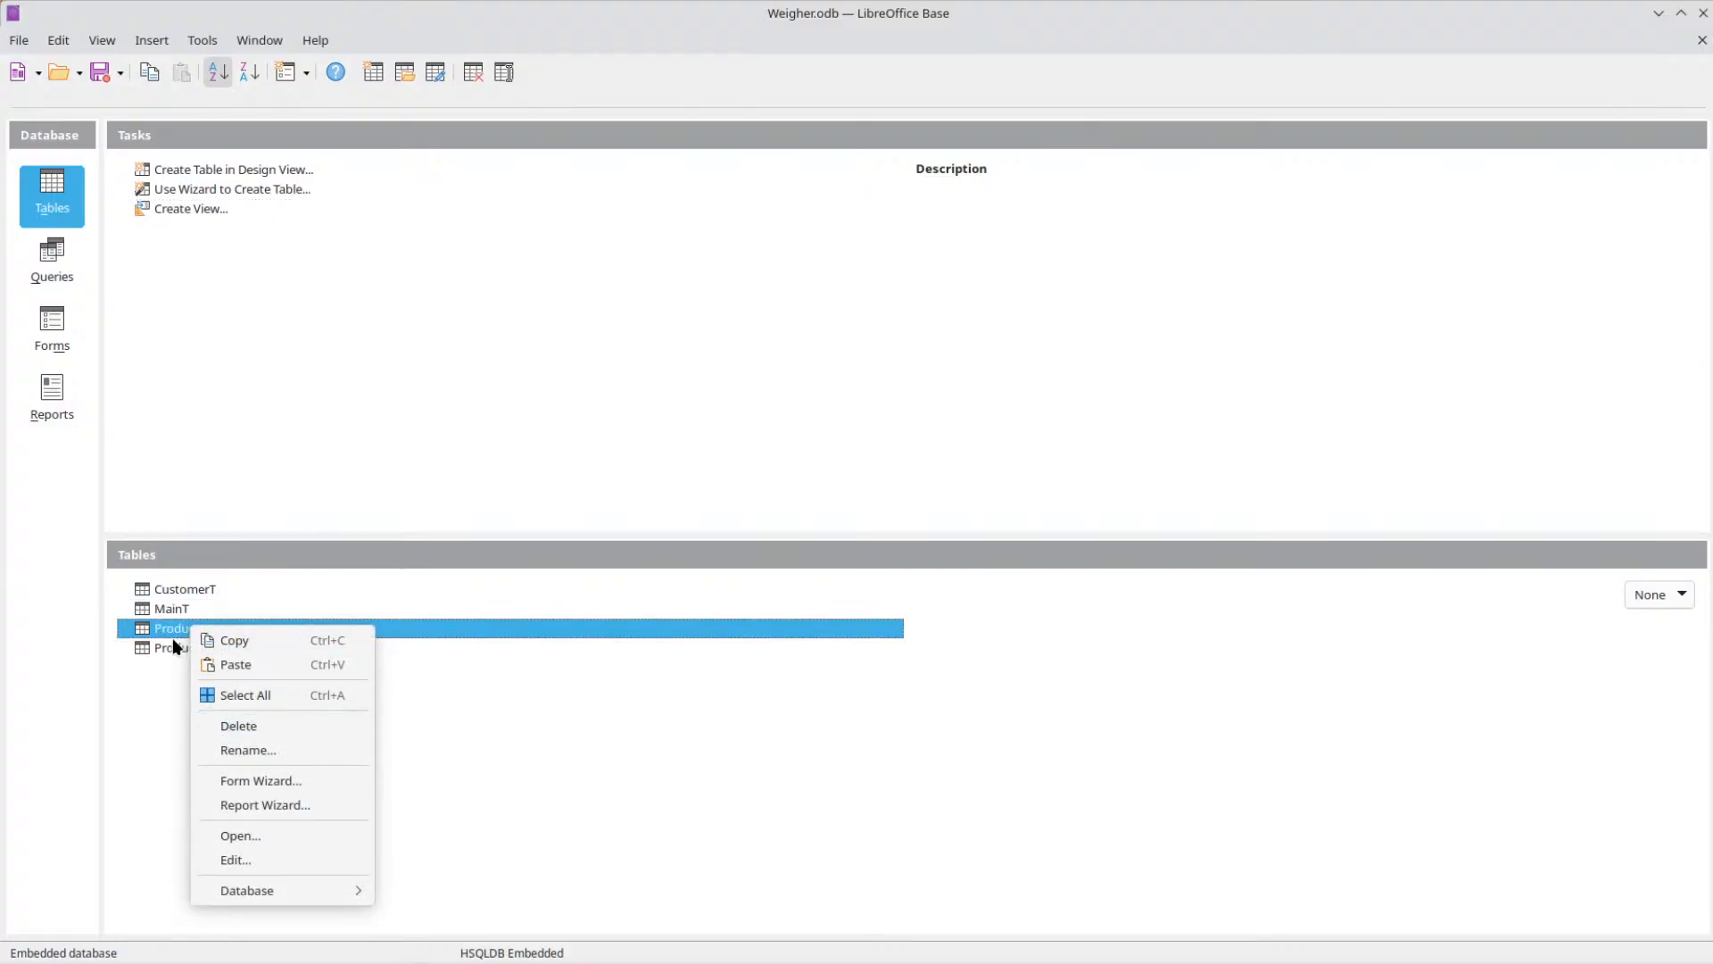
click(246, 862)
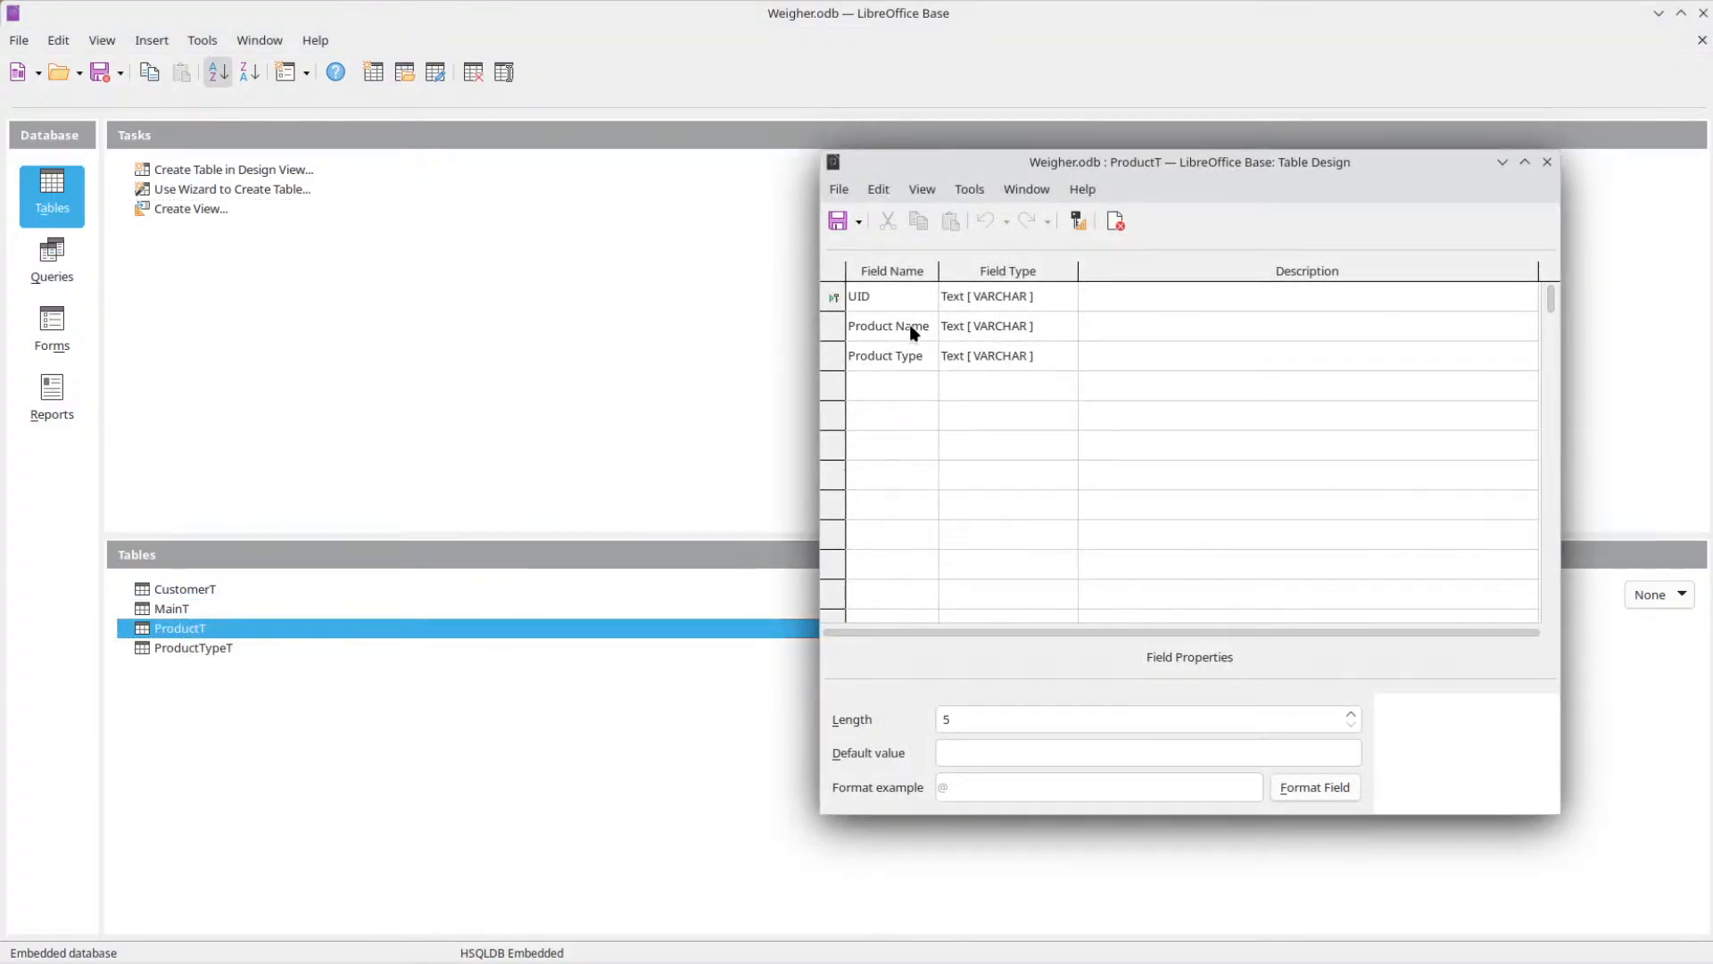
click(849, 355)
double_click(982, 754)
text(3)
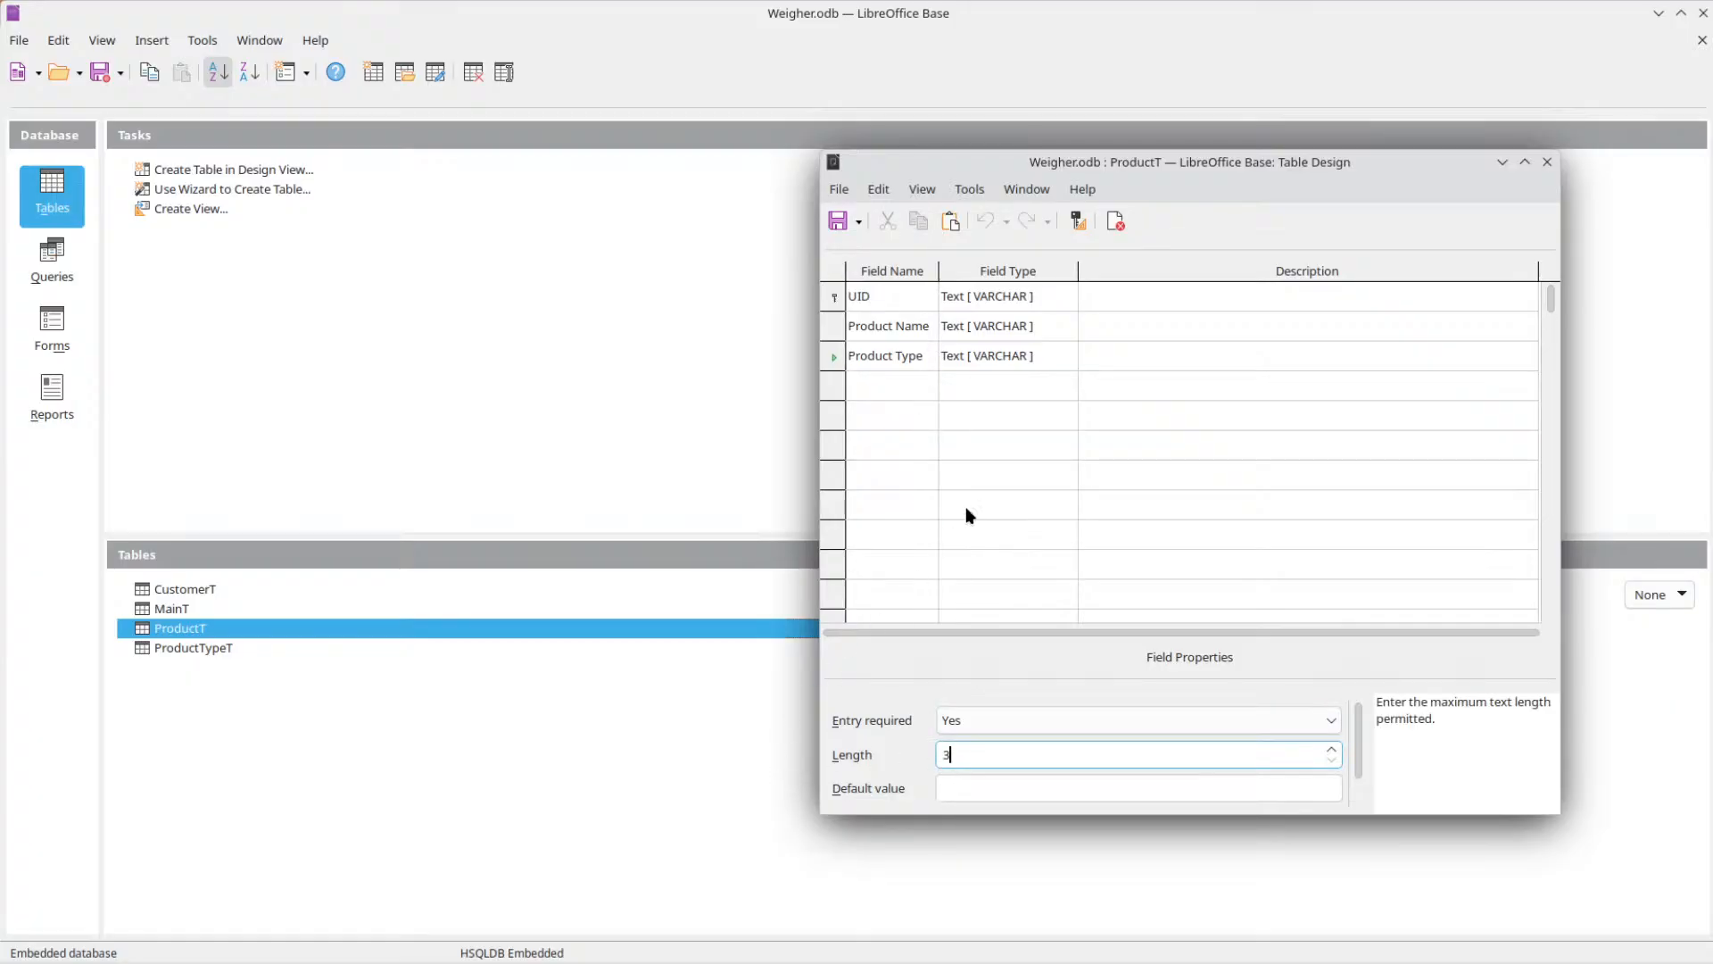
click(842, 221)
click(1548, 161)
Check the field properties of UID and Product Type Name in the ProductTypeT table's design, then close it.
right_click(200, 650)
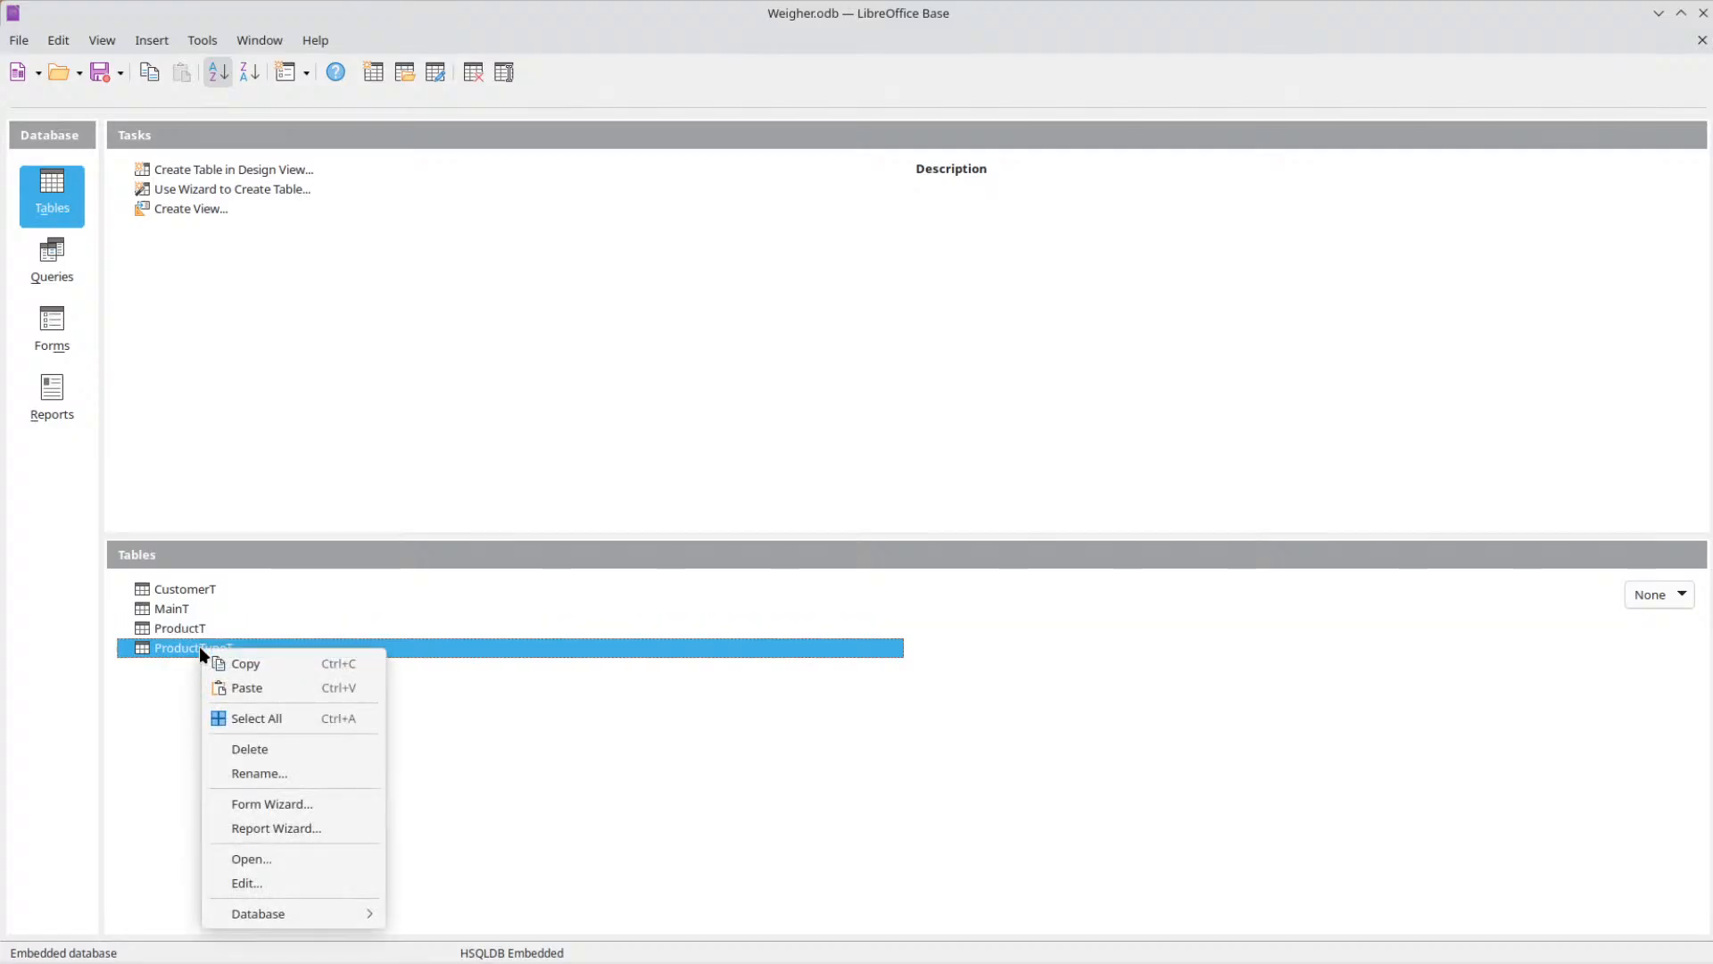
click(279, 882)
click(905, 325)
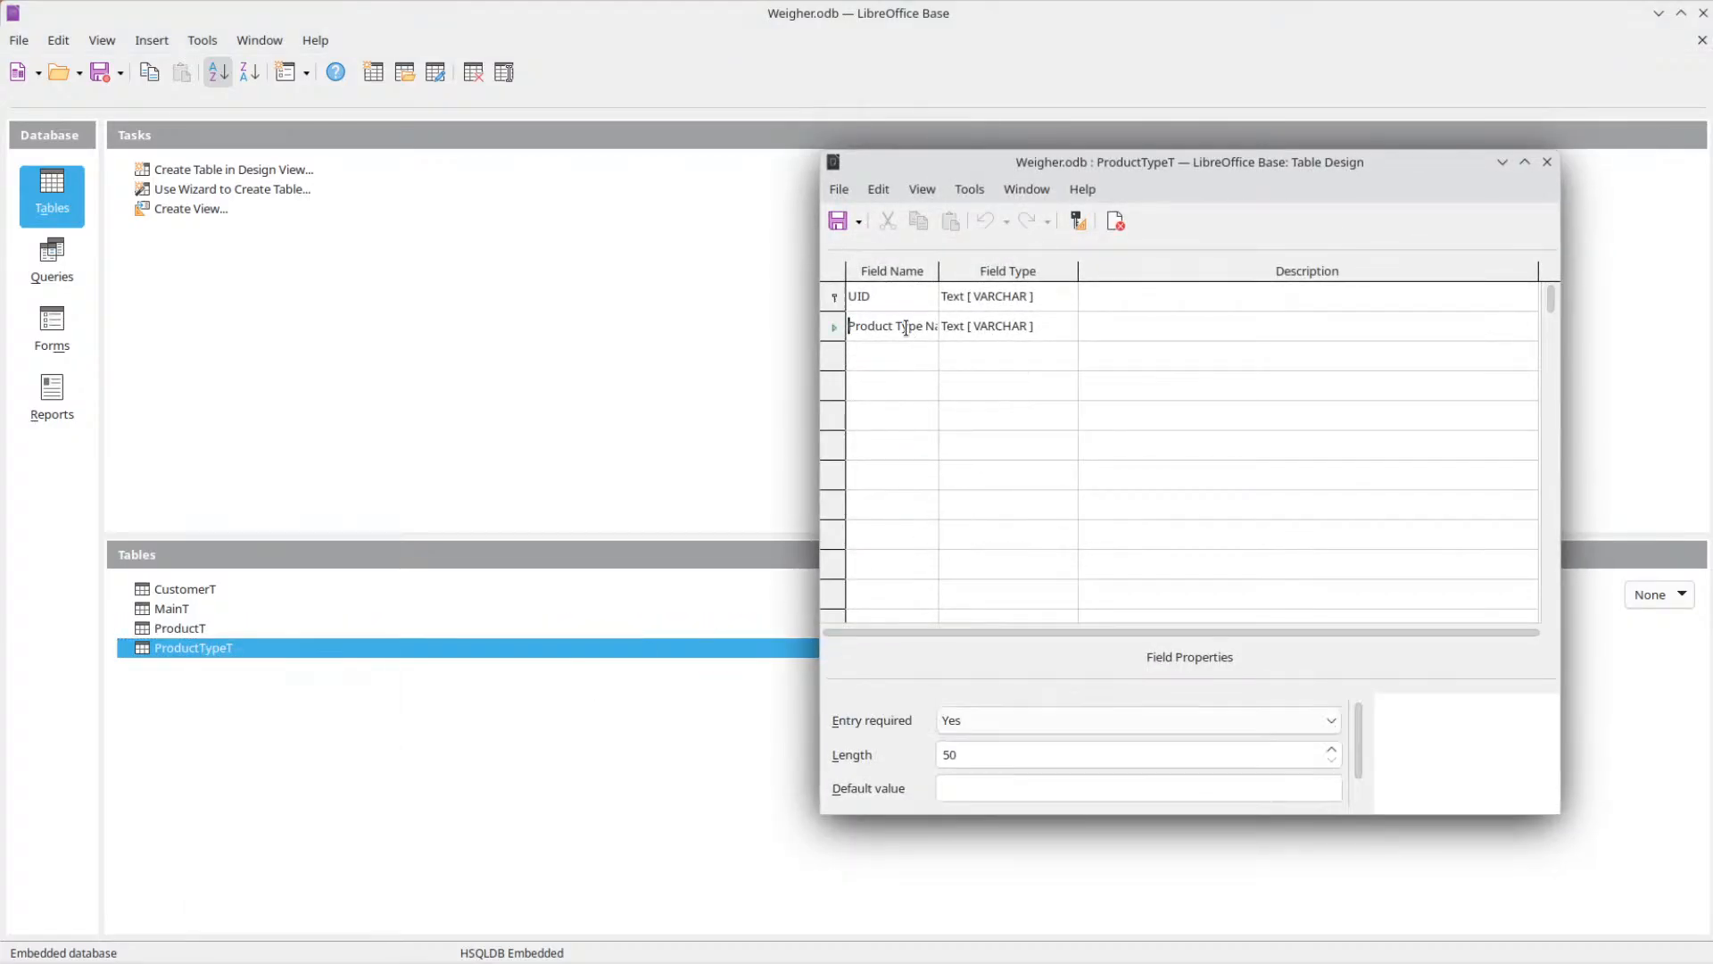
click(907, 295)
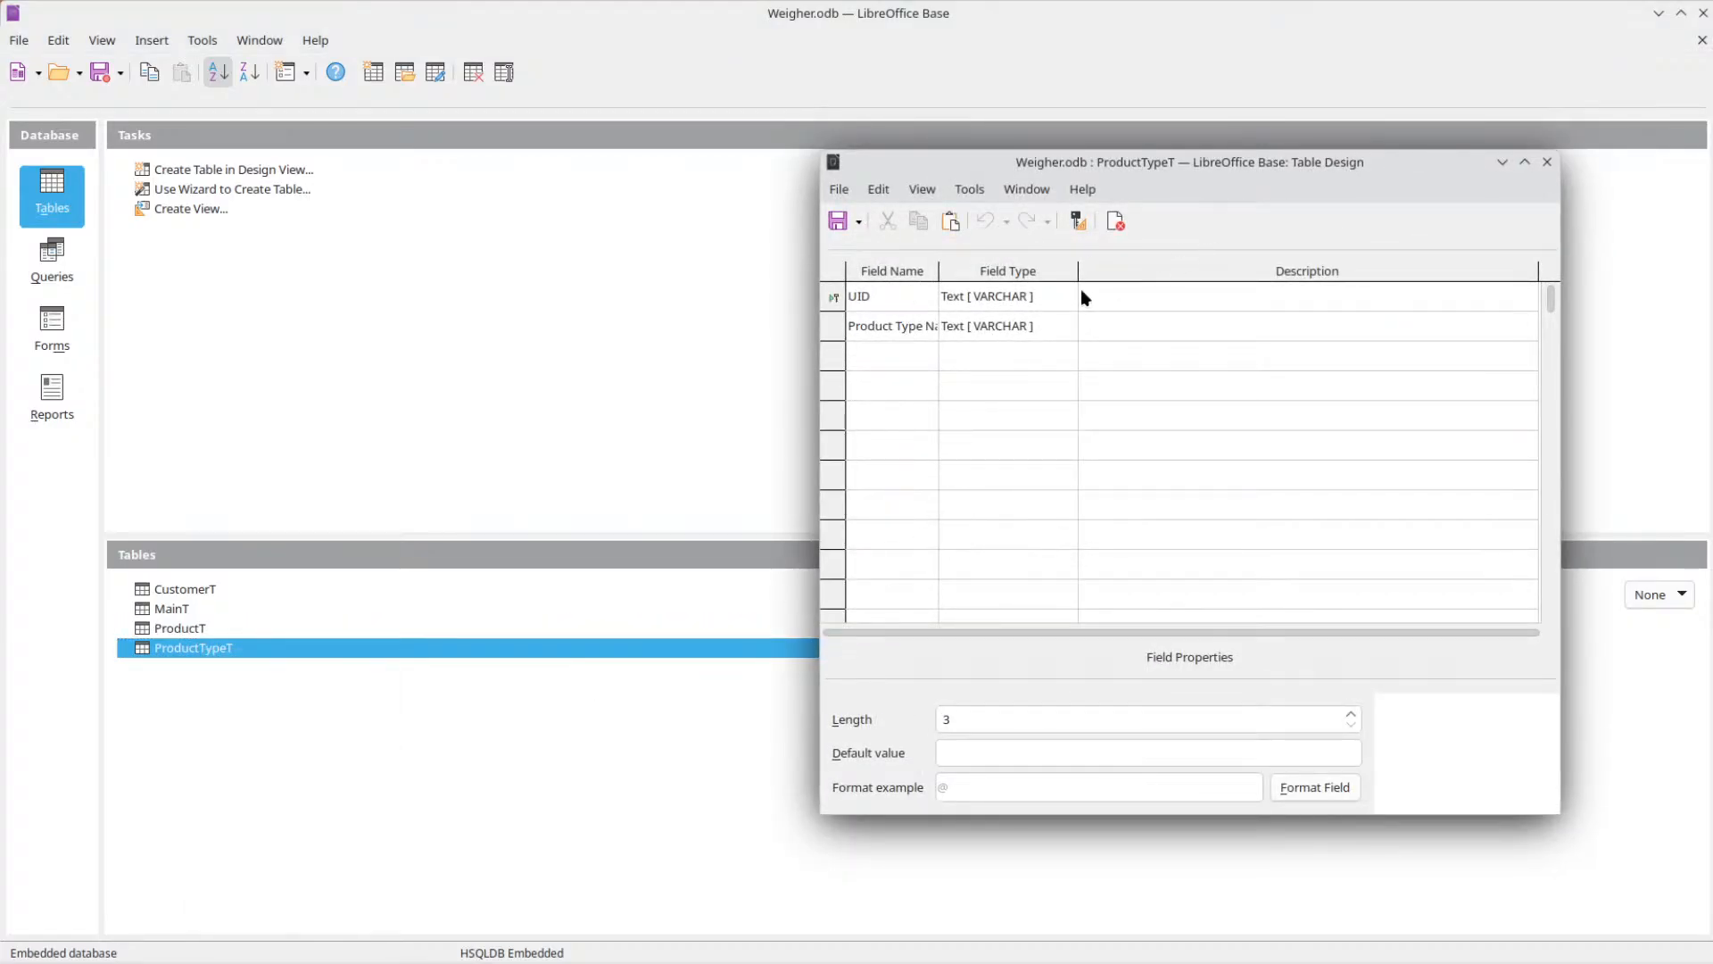
click(887, 330)
click(1547, 161)
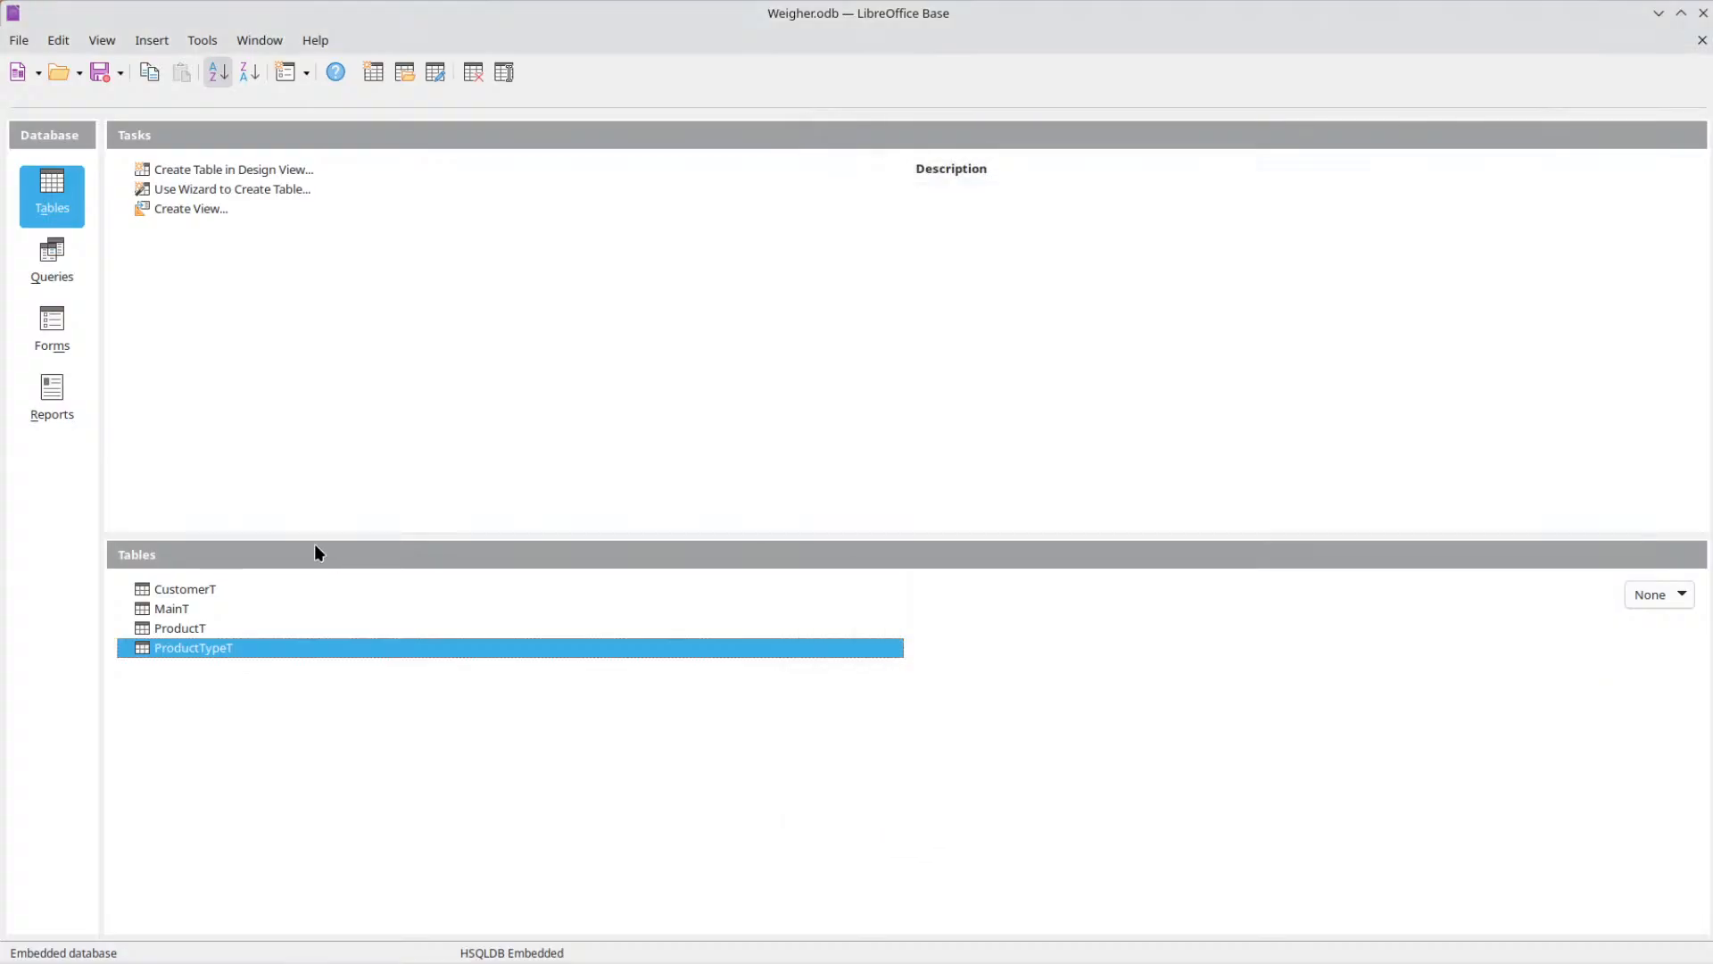
Check the field properties of Product Type, Product Name and UID in the ProductT table's design, then close it.
right_click(196, 627)
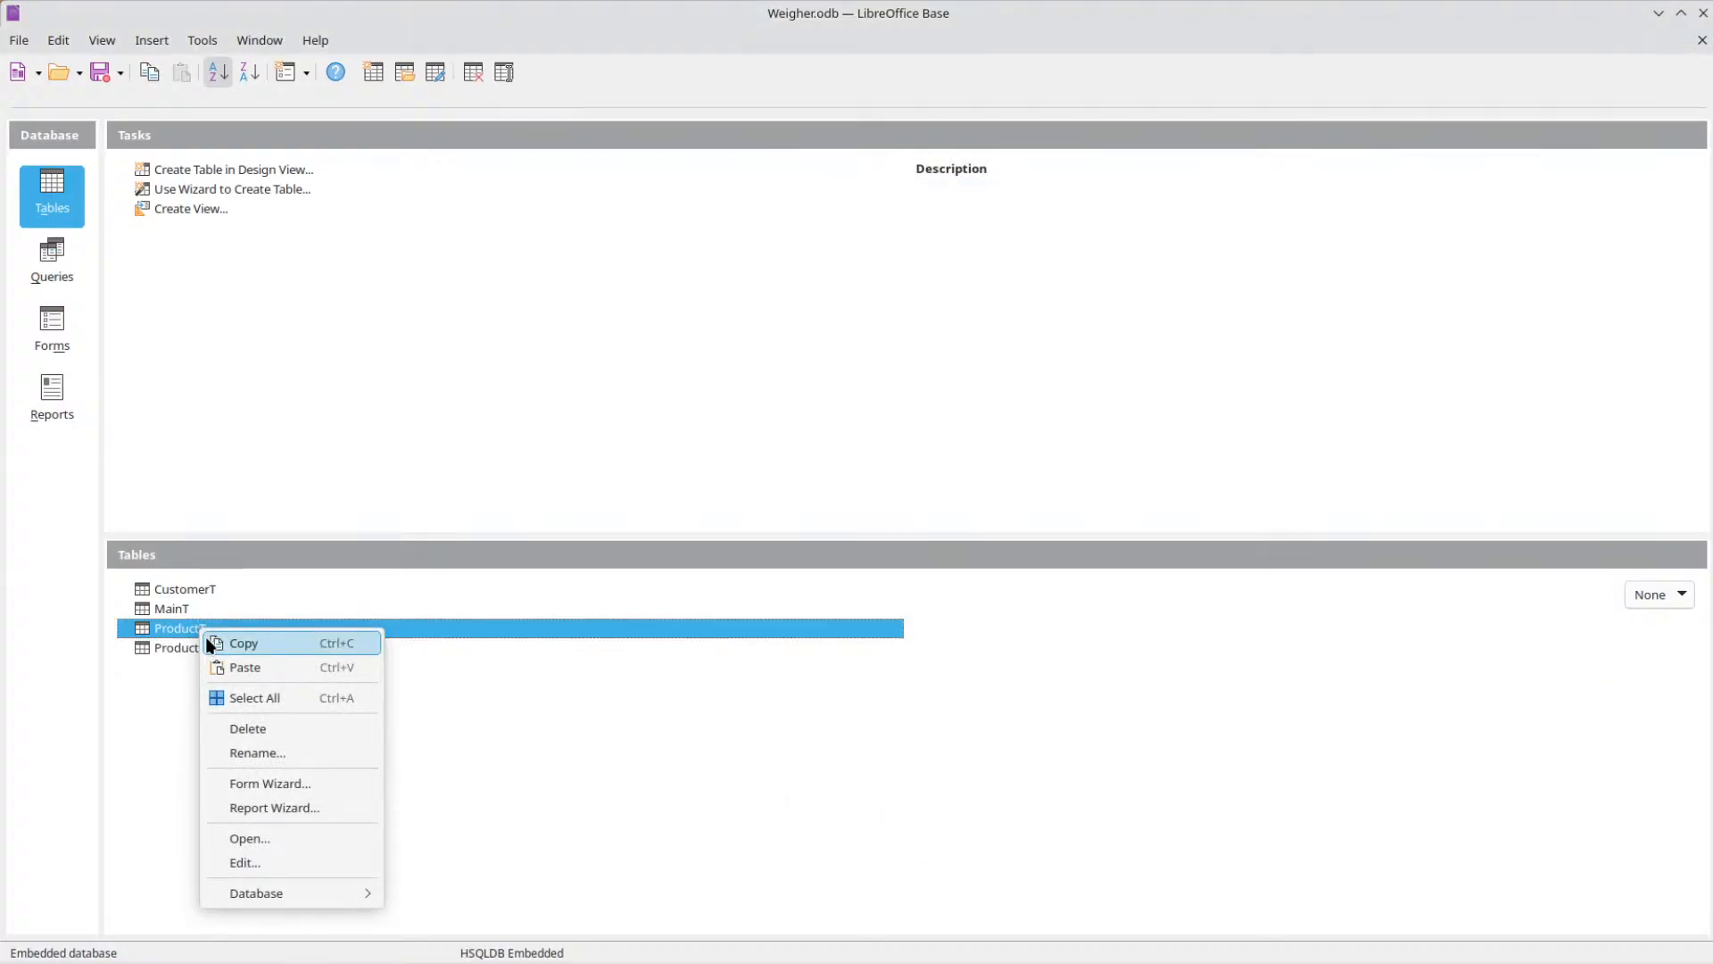
click(280, 862)
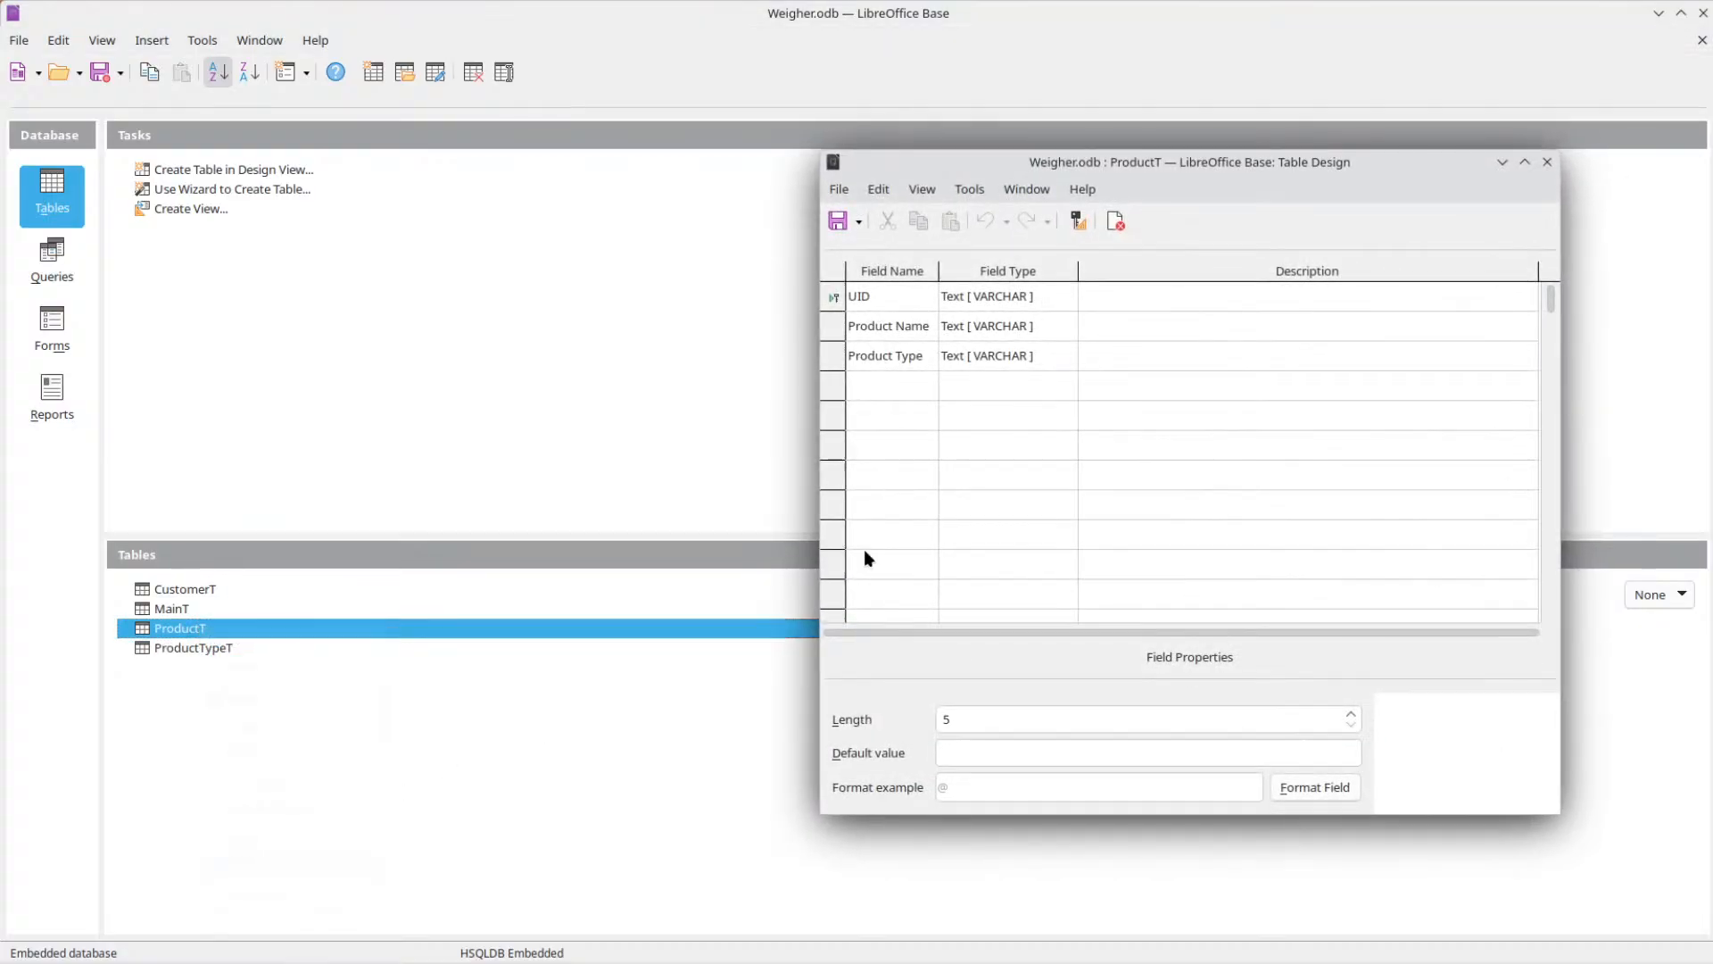
click(881, 355)
click(897, 327)
click(900, 298)
click(1547, 161)
Open the MainT table's design, widen the field name column and set the Product Type field's length to 3.
right_click(188, 609)
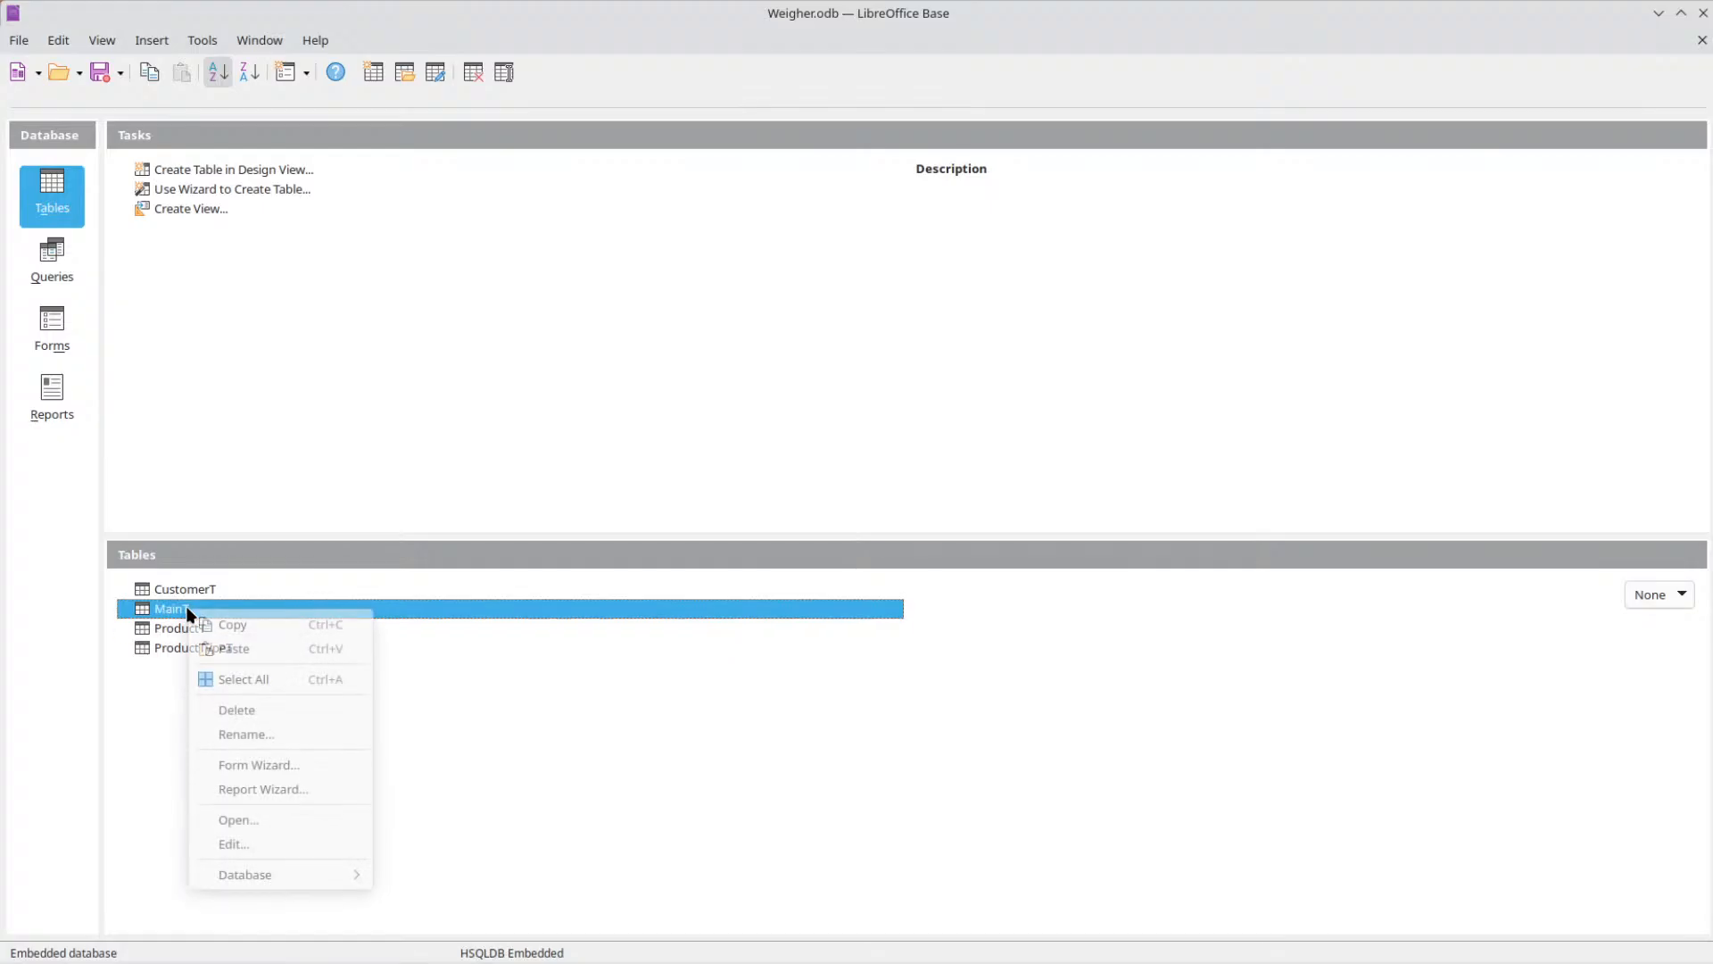
click(266, 848)
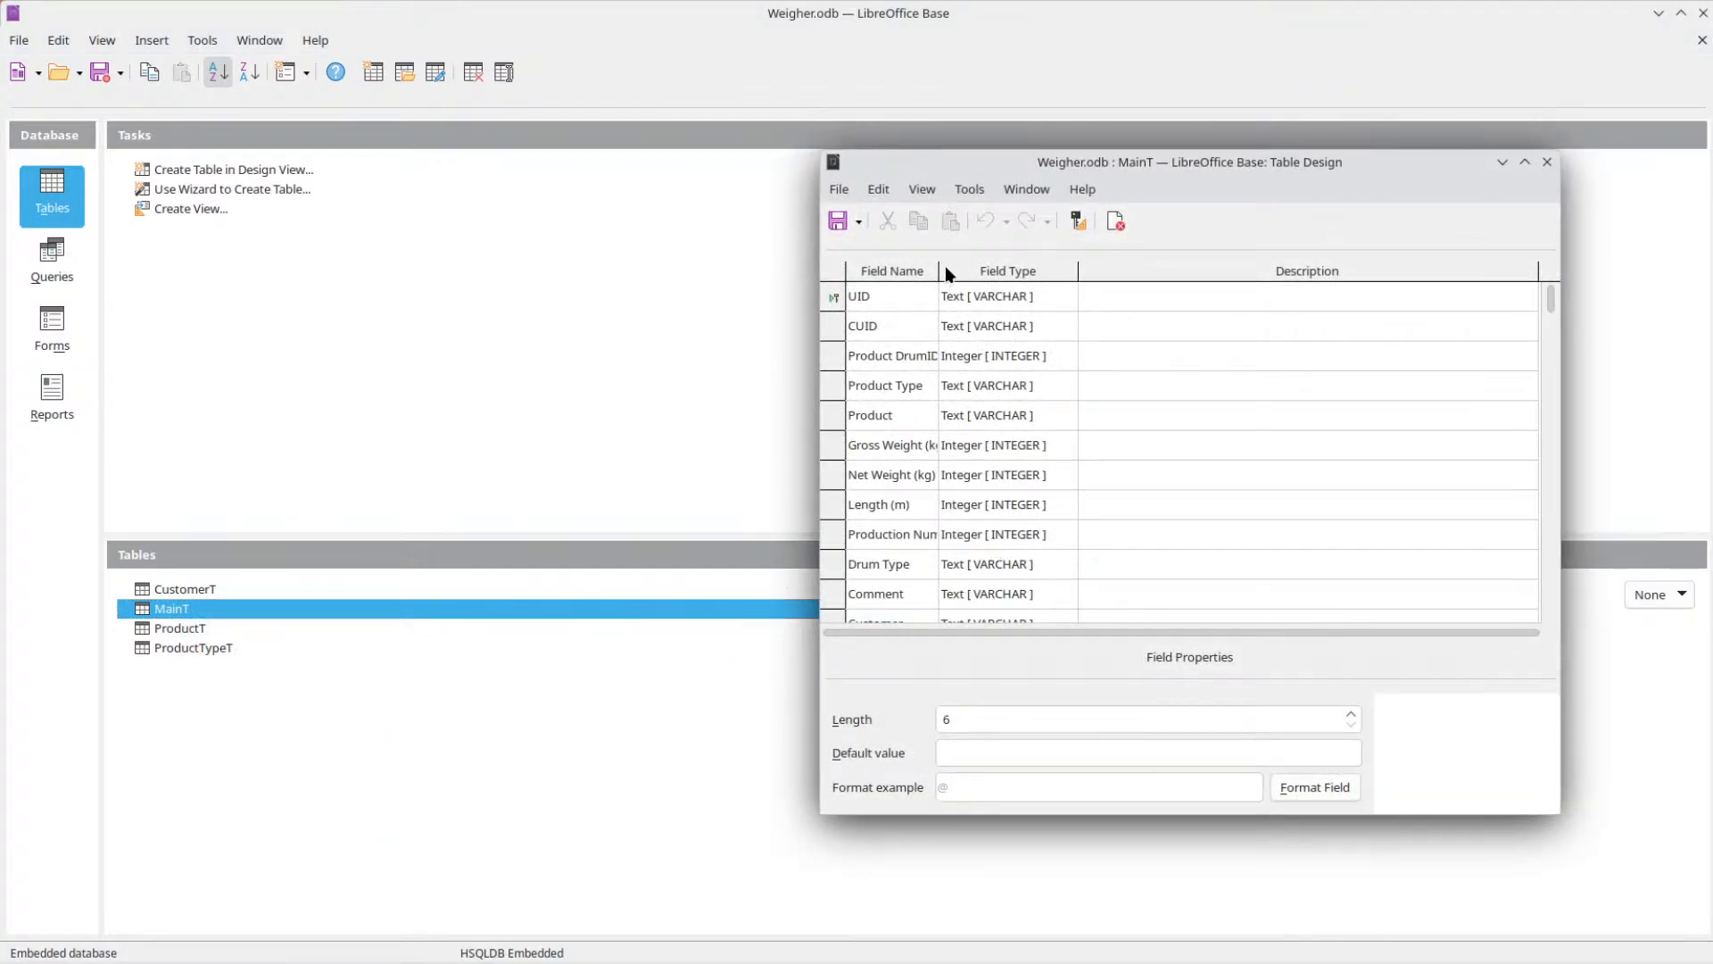
drag(939, 270, 985, 270)
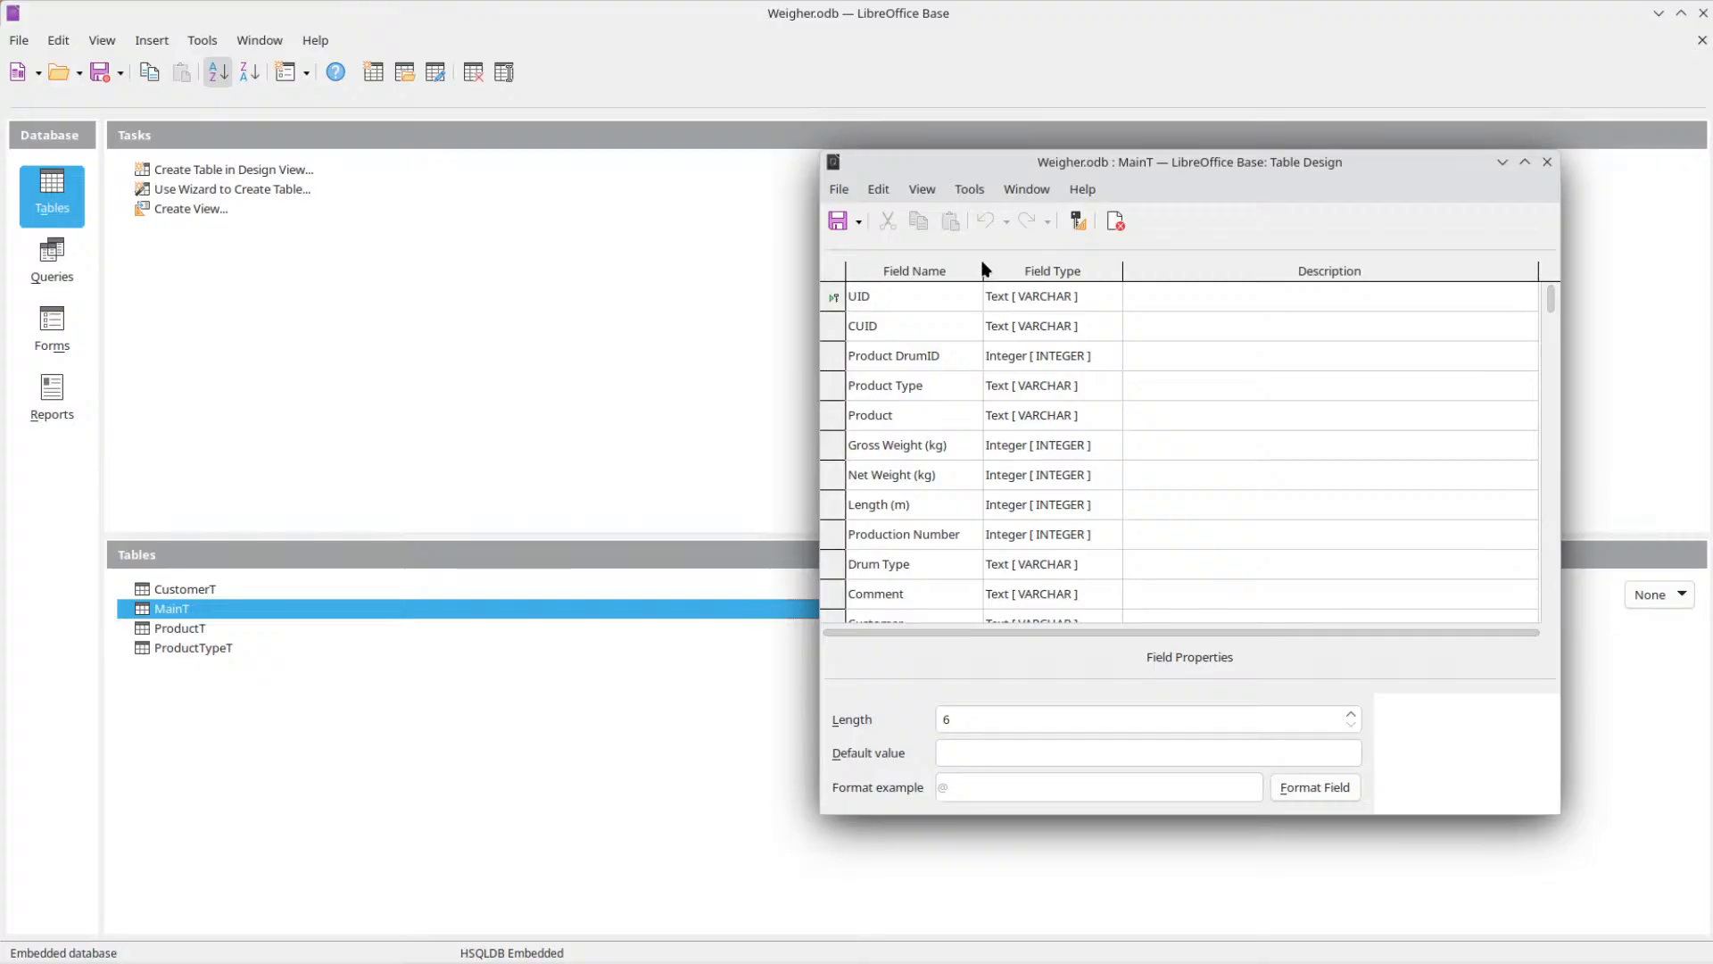
scroll(952, 446, down, 3)
scroll(951, 448, up, 2)
scroll(957, 453, up, 1)
click(902, 412)
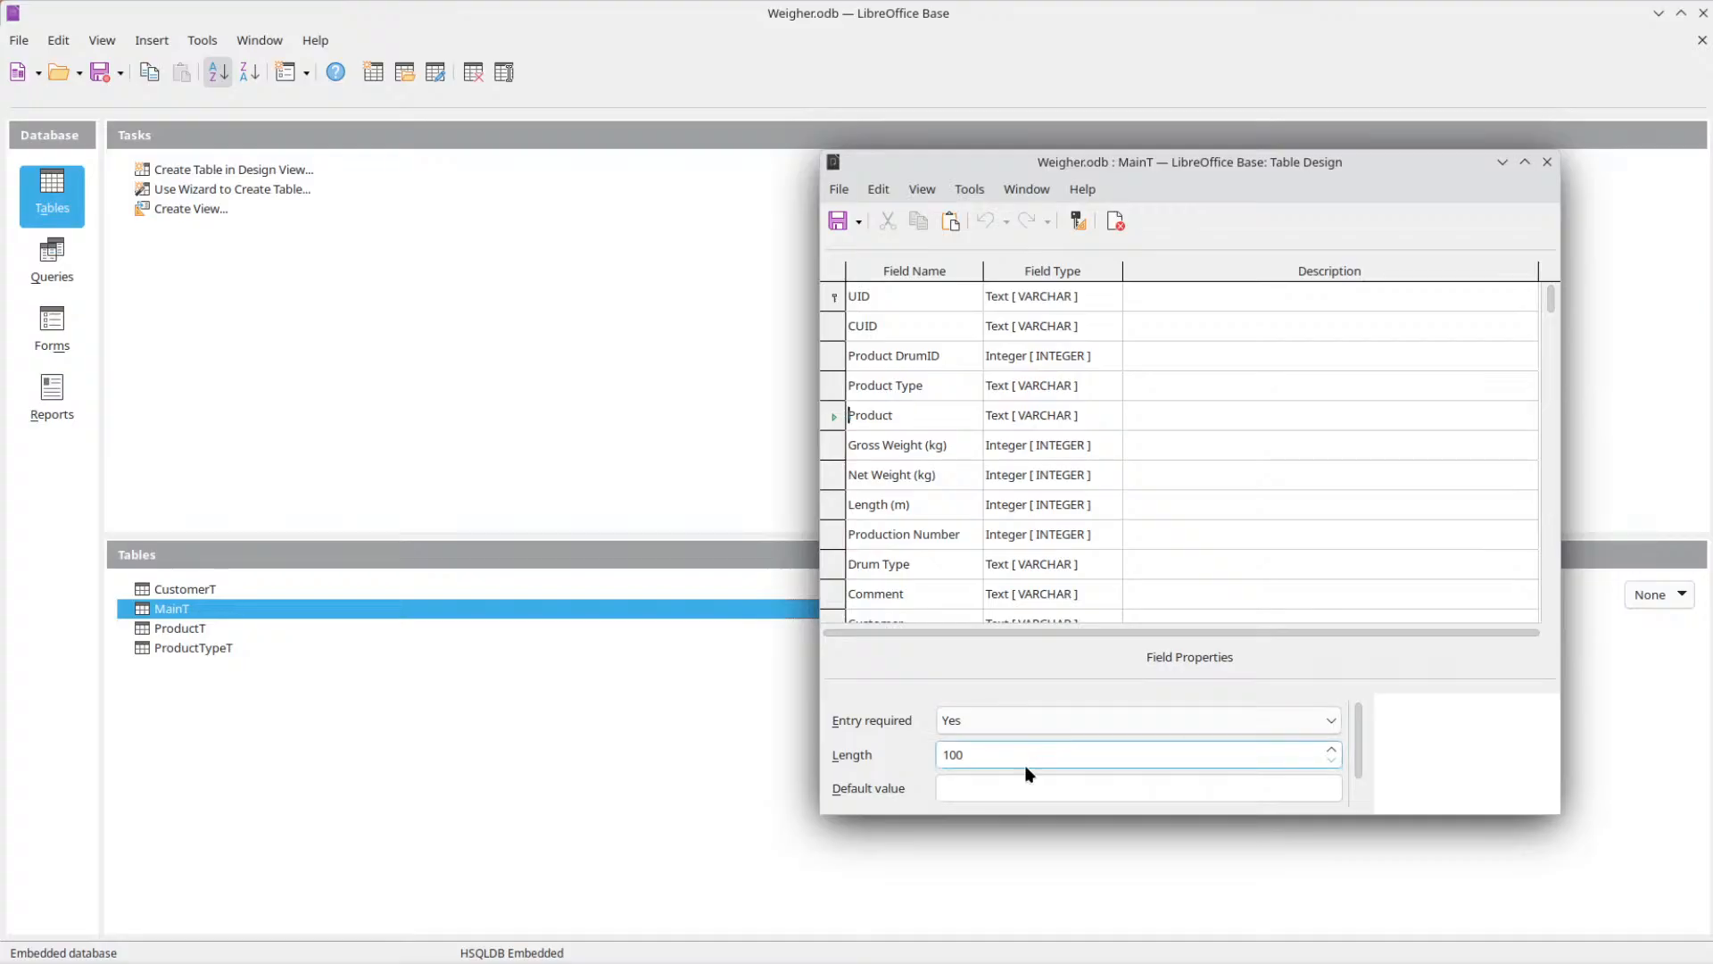
click(931, 384)
click(974, 752)
double_click(975, 753)
key(BackSpace)
text(3)
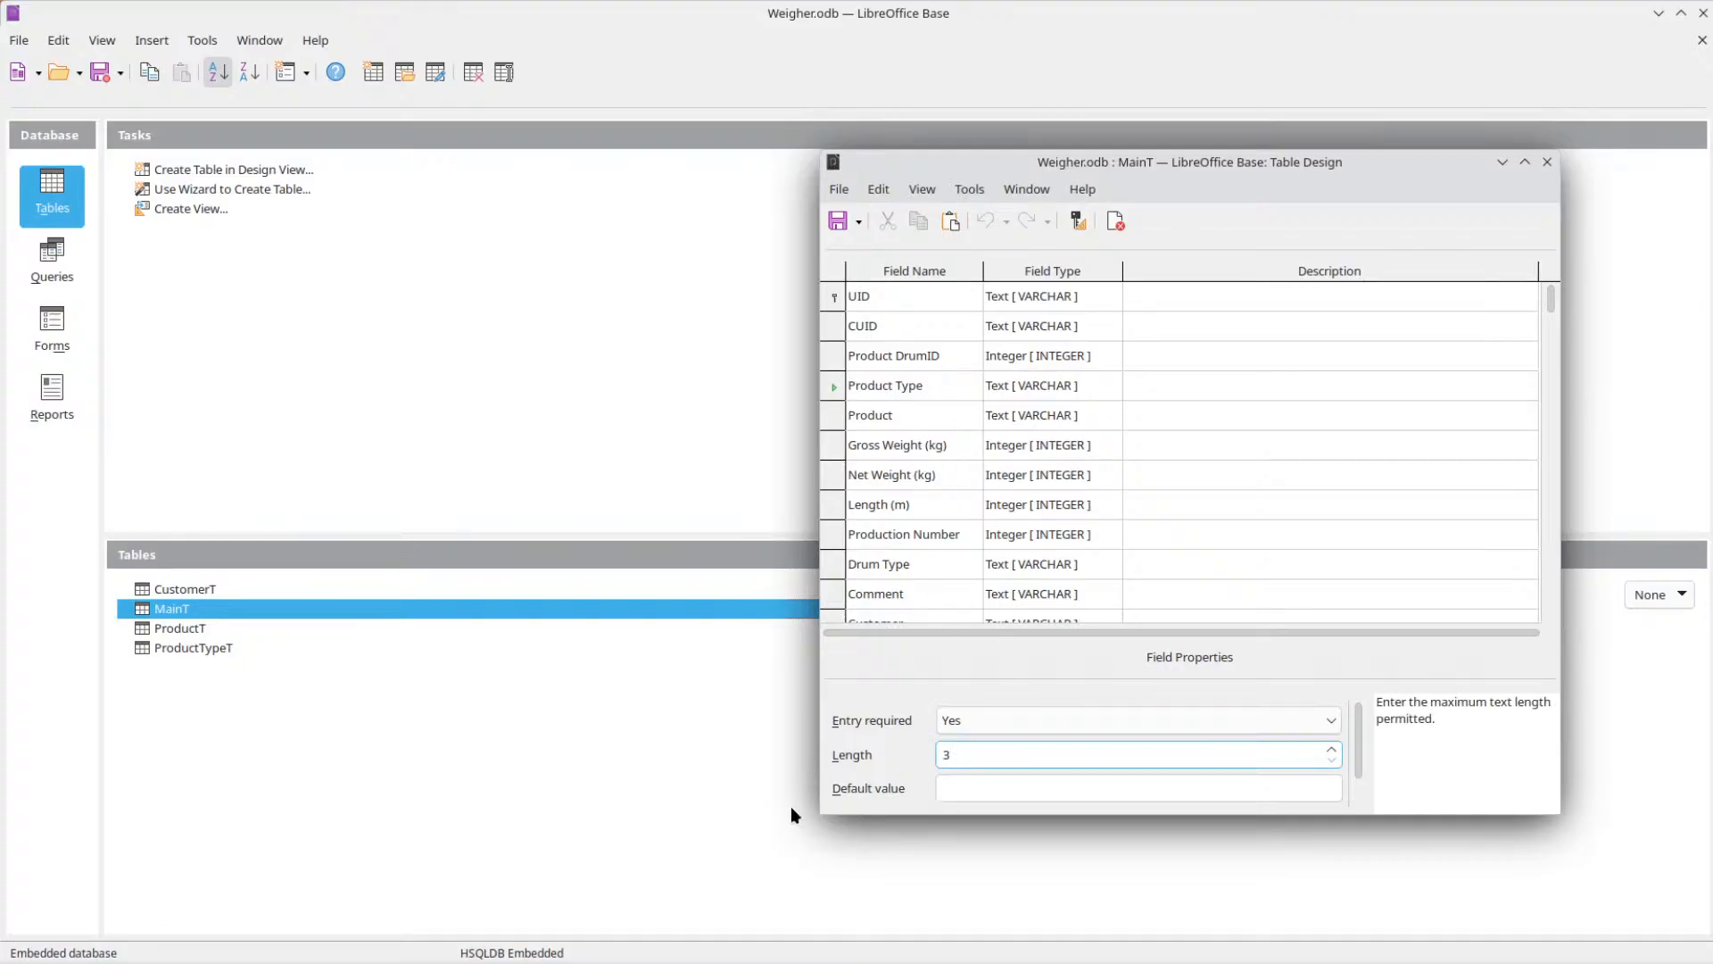
Set the length of MainT's Product field to 5.
click(908, 414)
drag(979, 765, 831, 766)
key(BackSpace)
text(5)
Review the field properties of MainT's first five fields, from UID to Product.
click(930, 348)
click(926, 326)
click(928, 298)
click(924, 325)
click(927, 356)
click(922, 387)
click(911, 418)
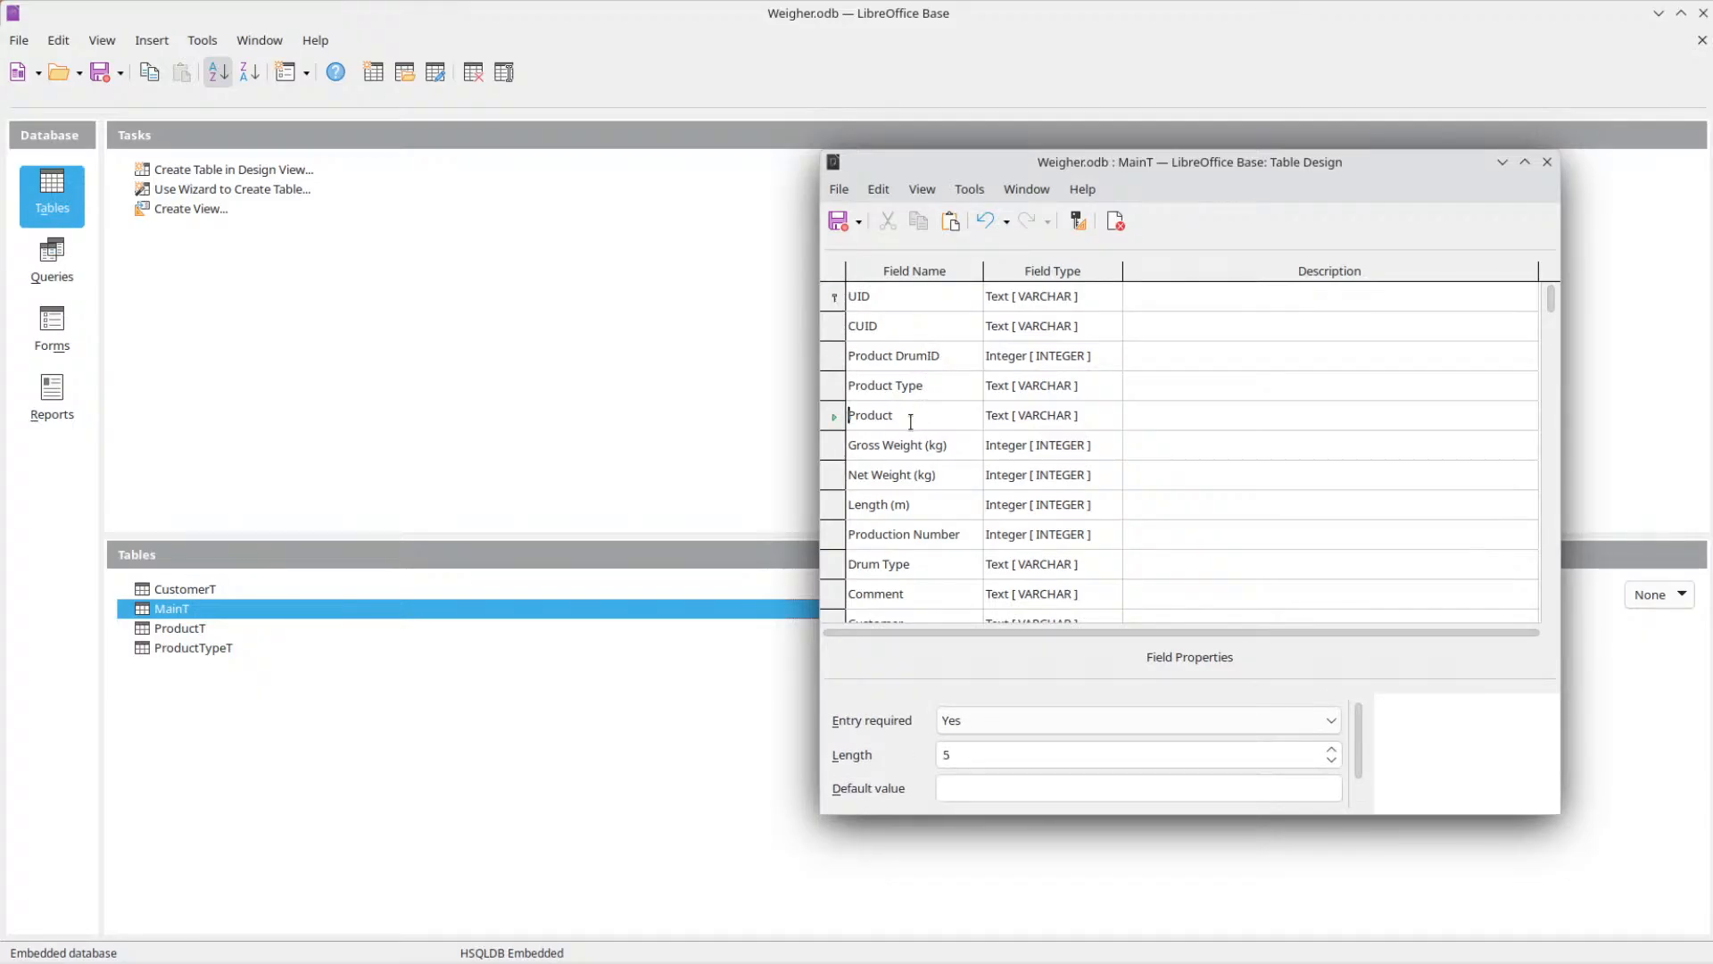
click(941, 386)
Set the length of MainT's Customer field to 4.
scroll(929, 409, down, 1)
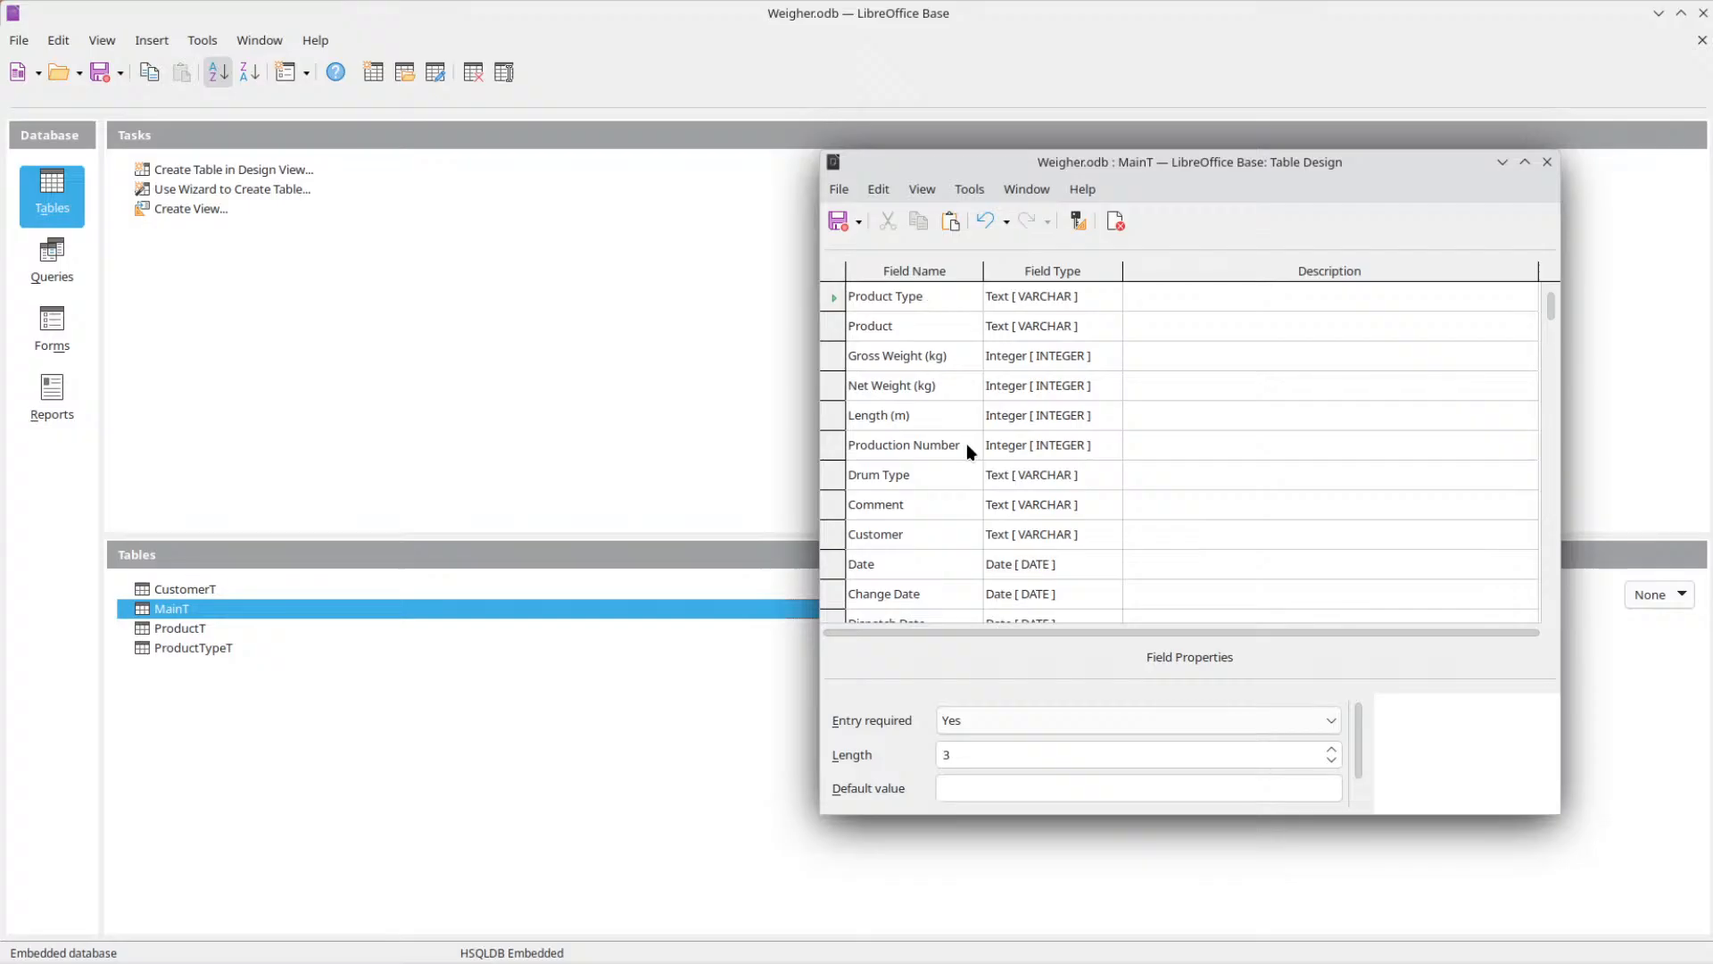
scroll(967, 442, up, 1)
scroll(966, 443, down, 1)
click(914, 534)
click(972, 755)
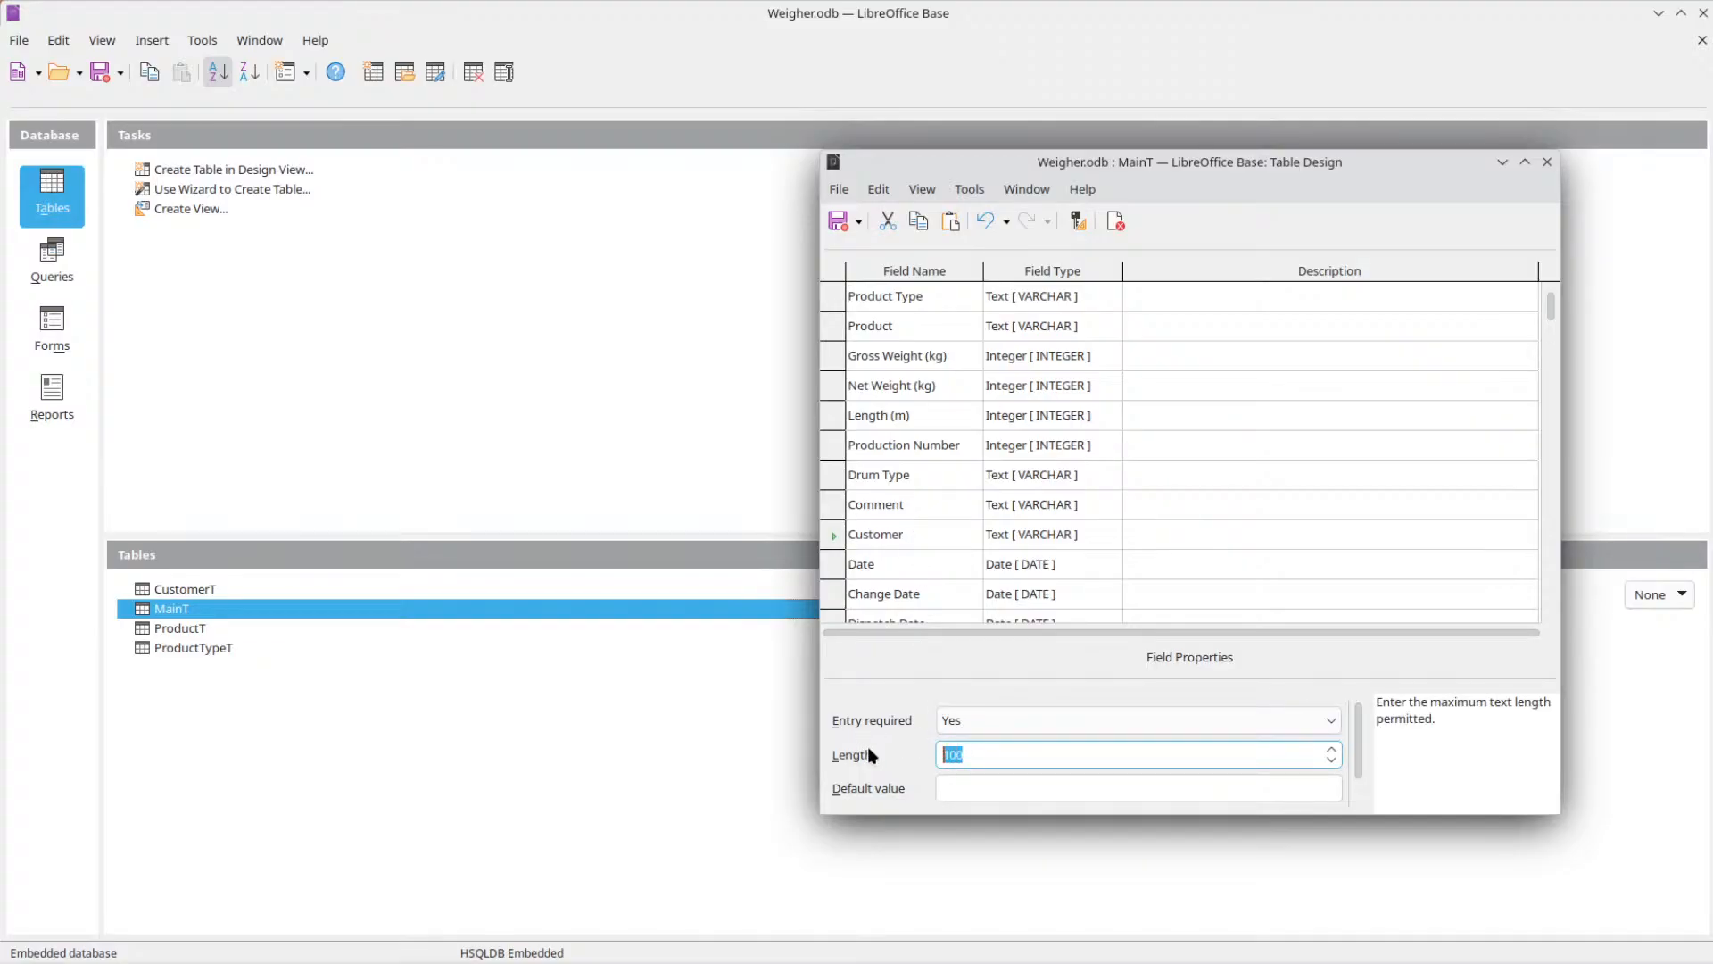
text(4)
Check the UID field's length in the CustomerT table's design, then close that design.
right_click(215, 591)
click(286, 844)
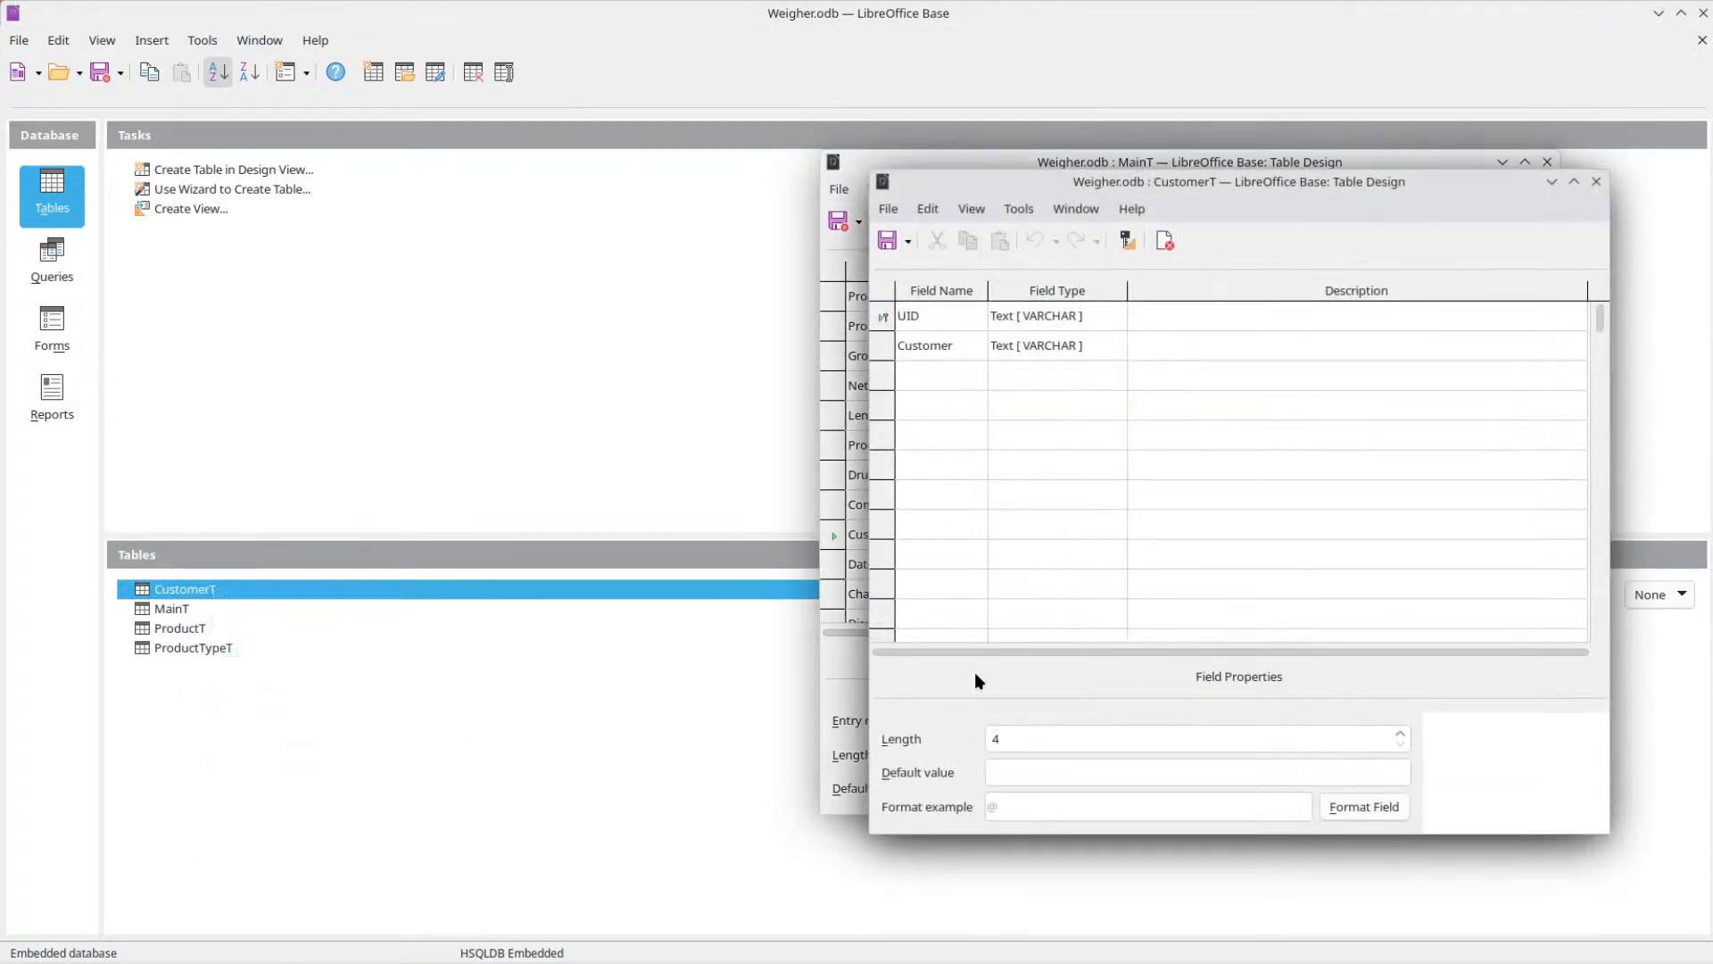
click(1597, 183)
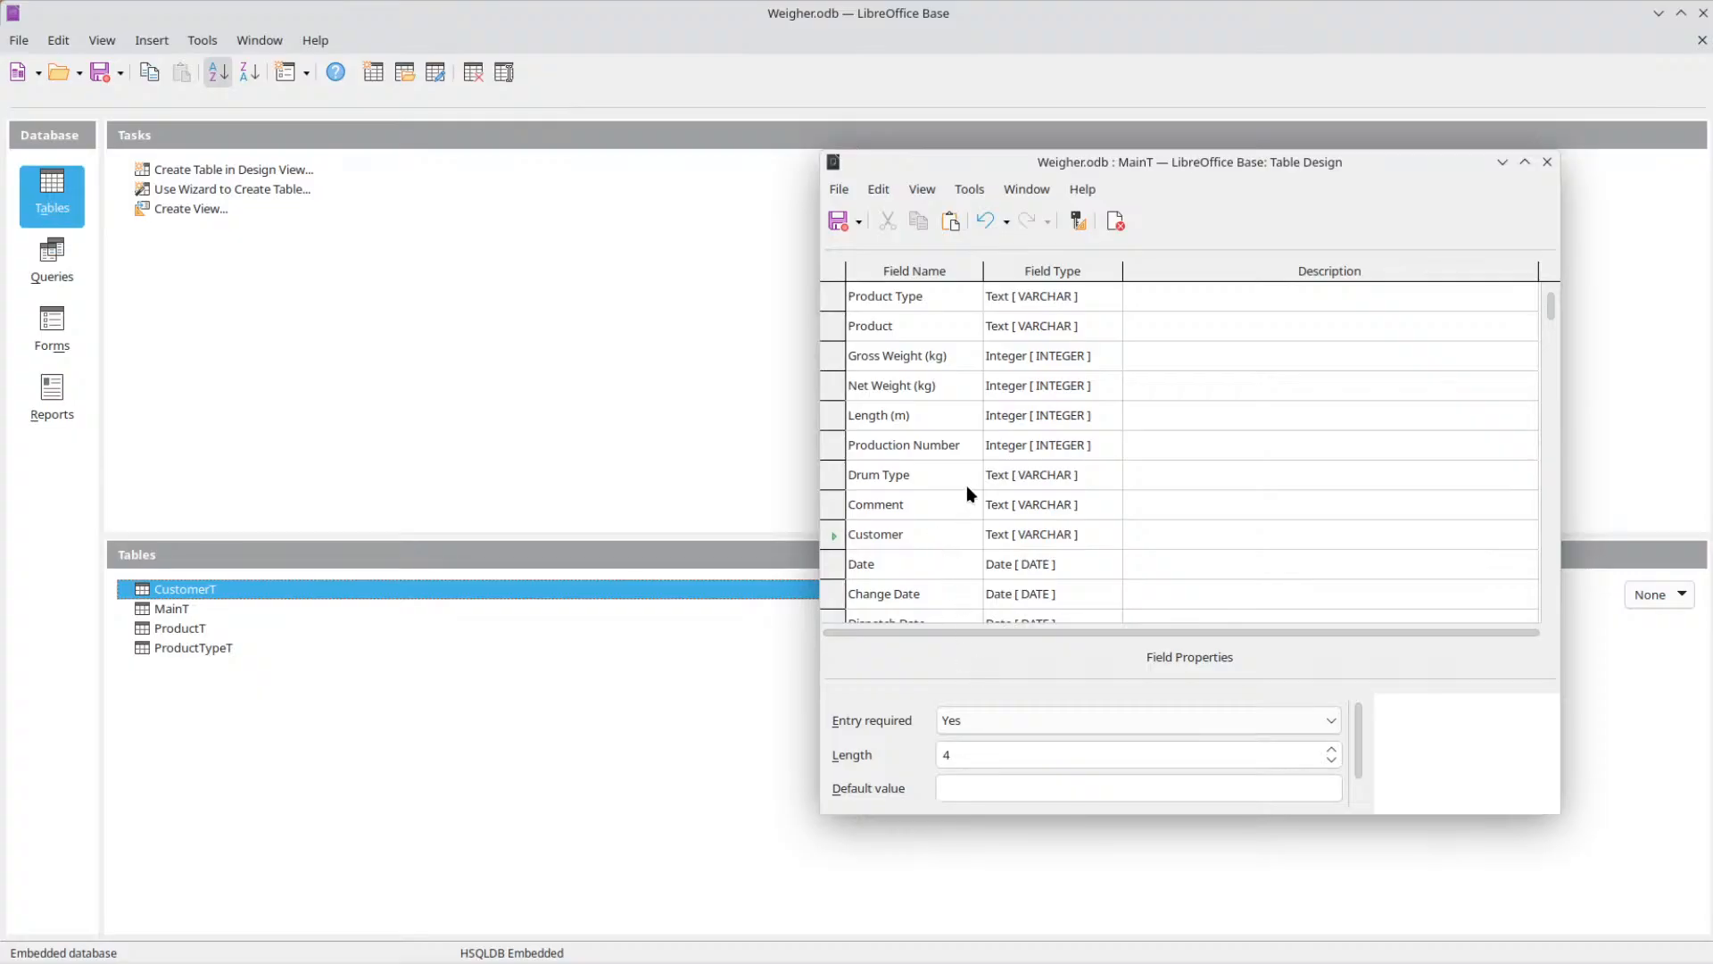
Look over MainT's remaining fields, then save the table and close its design.
scroll(968, 482, down, 2)
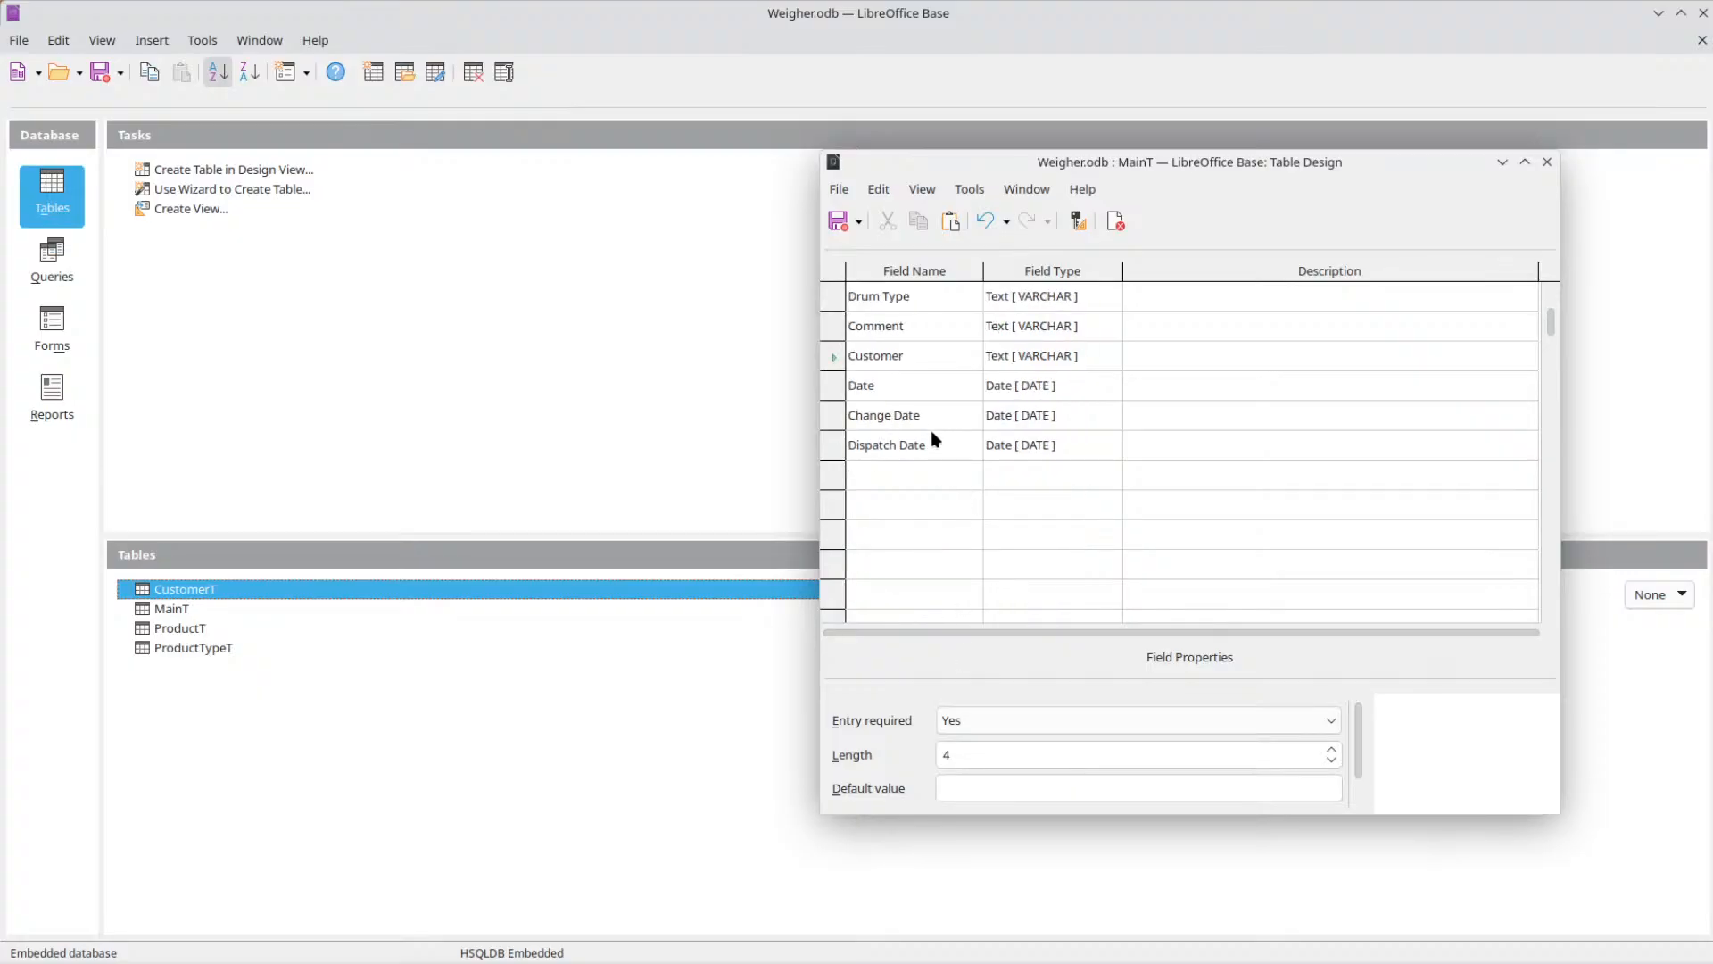
scroll(1053, 555, up, 2)
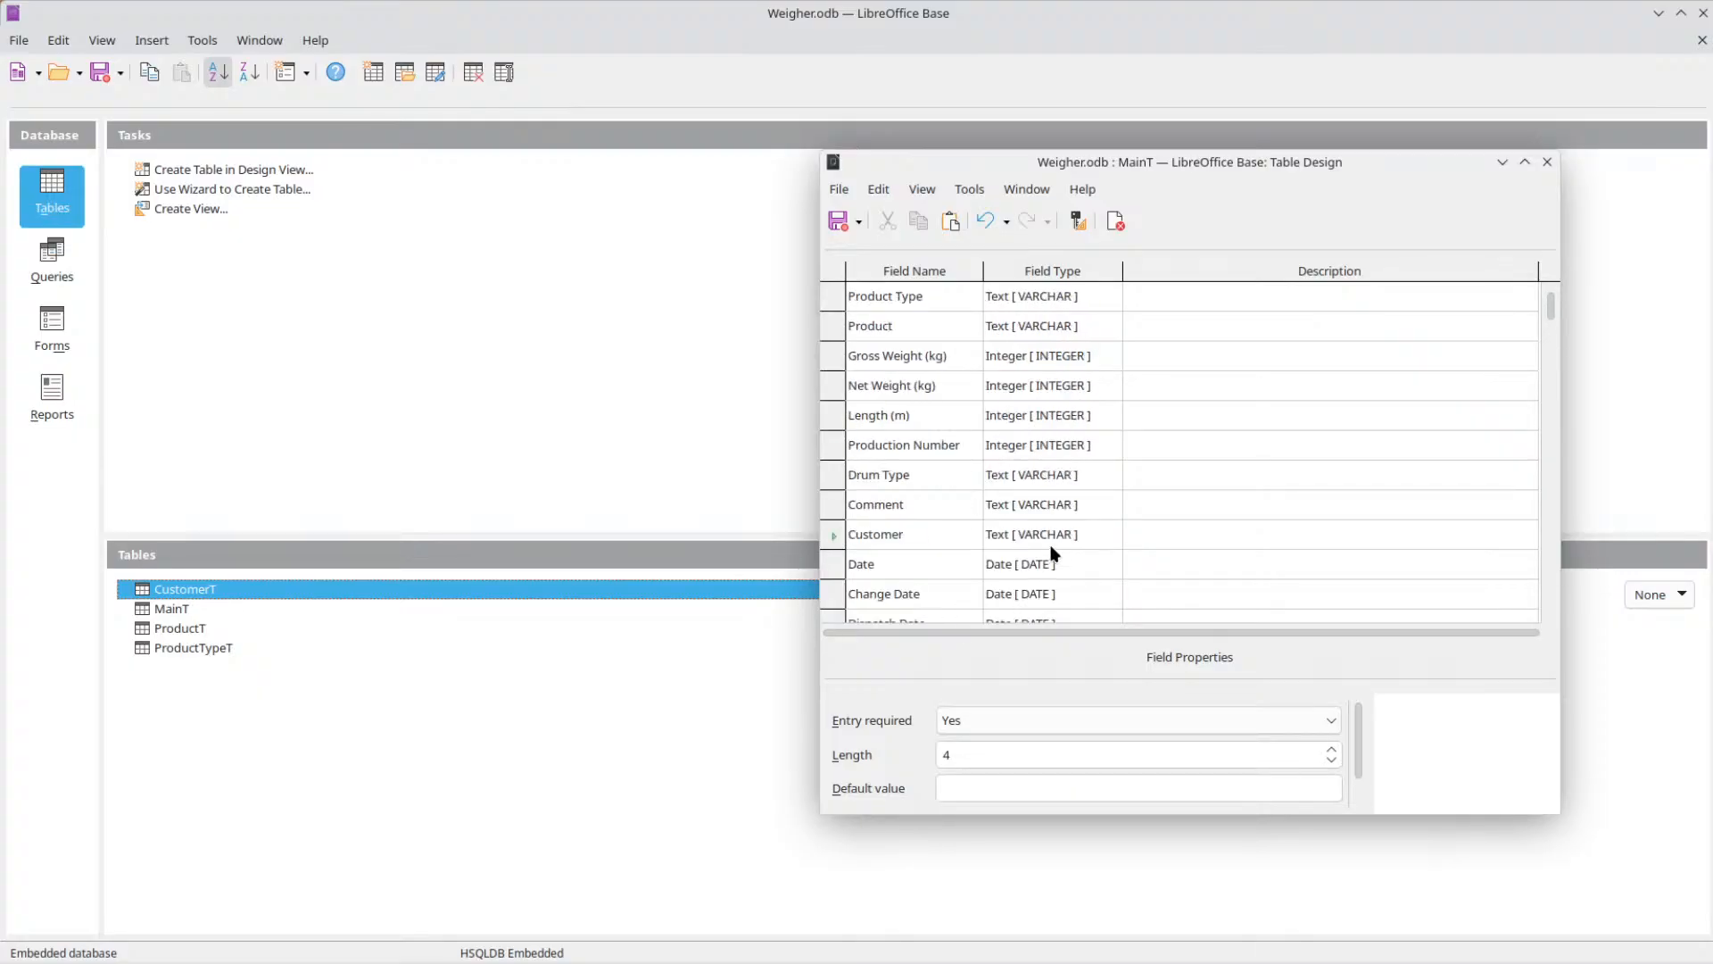
click(850, 221)
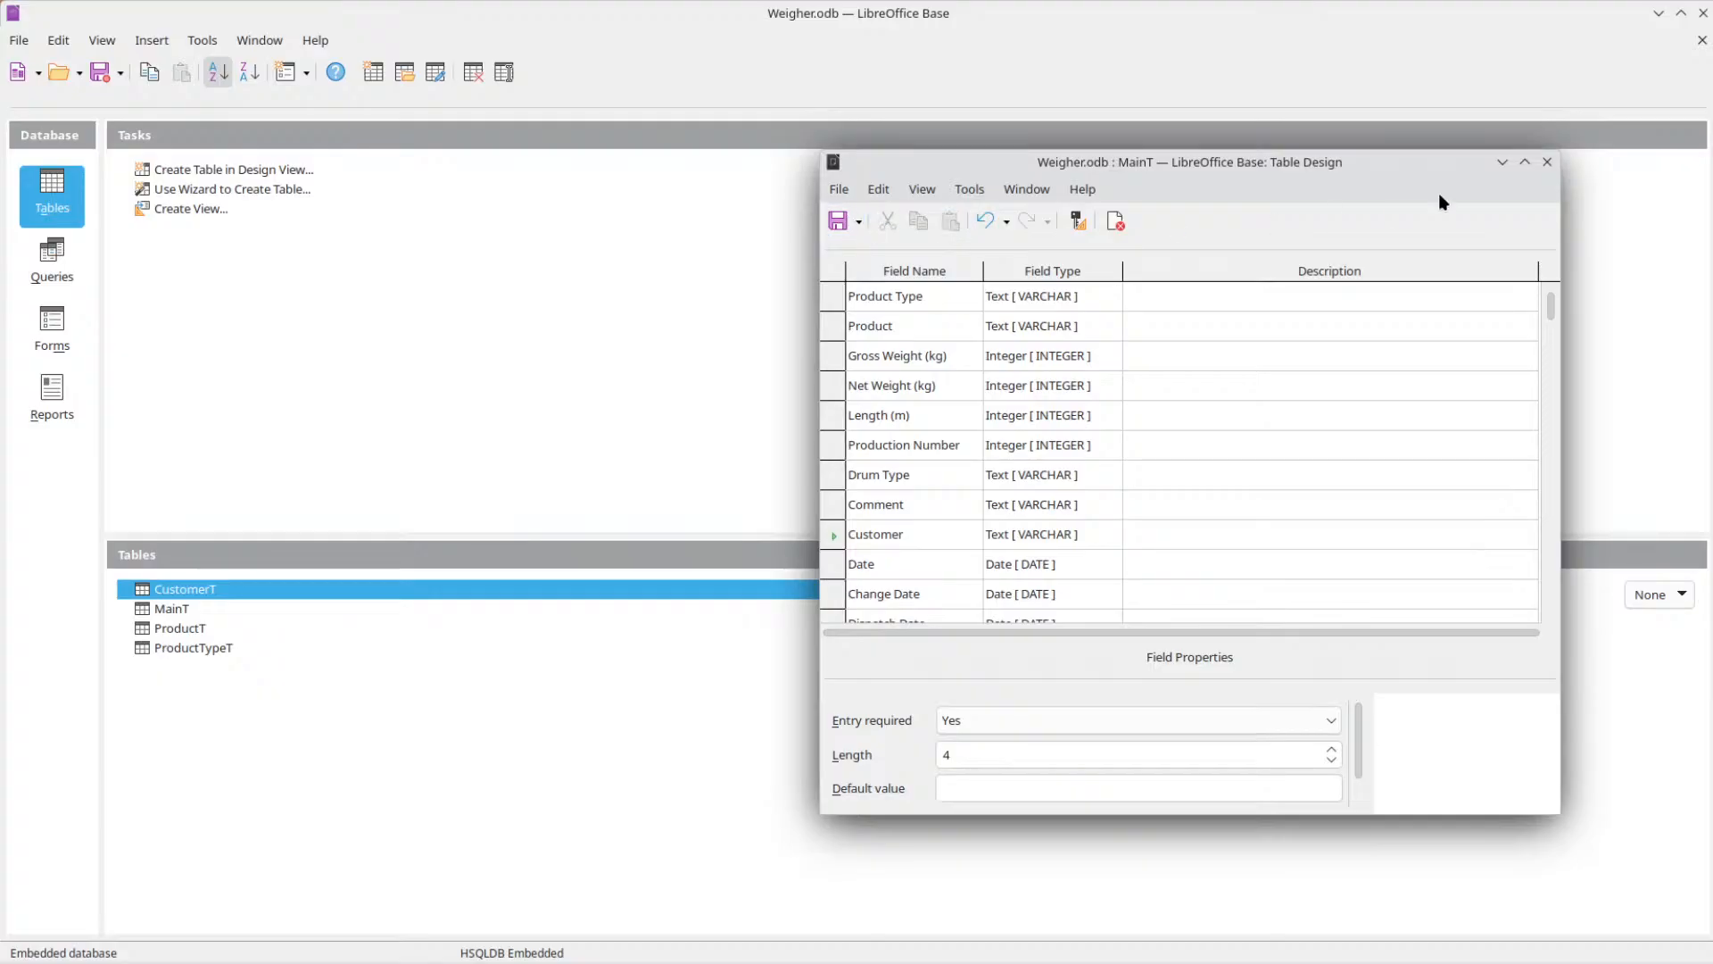
click(1548, 162)
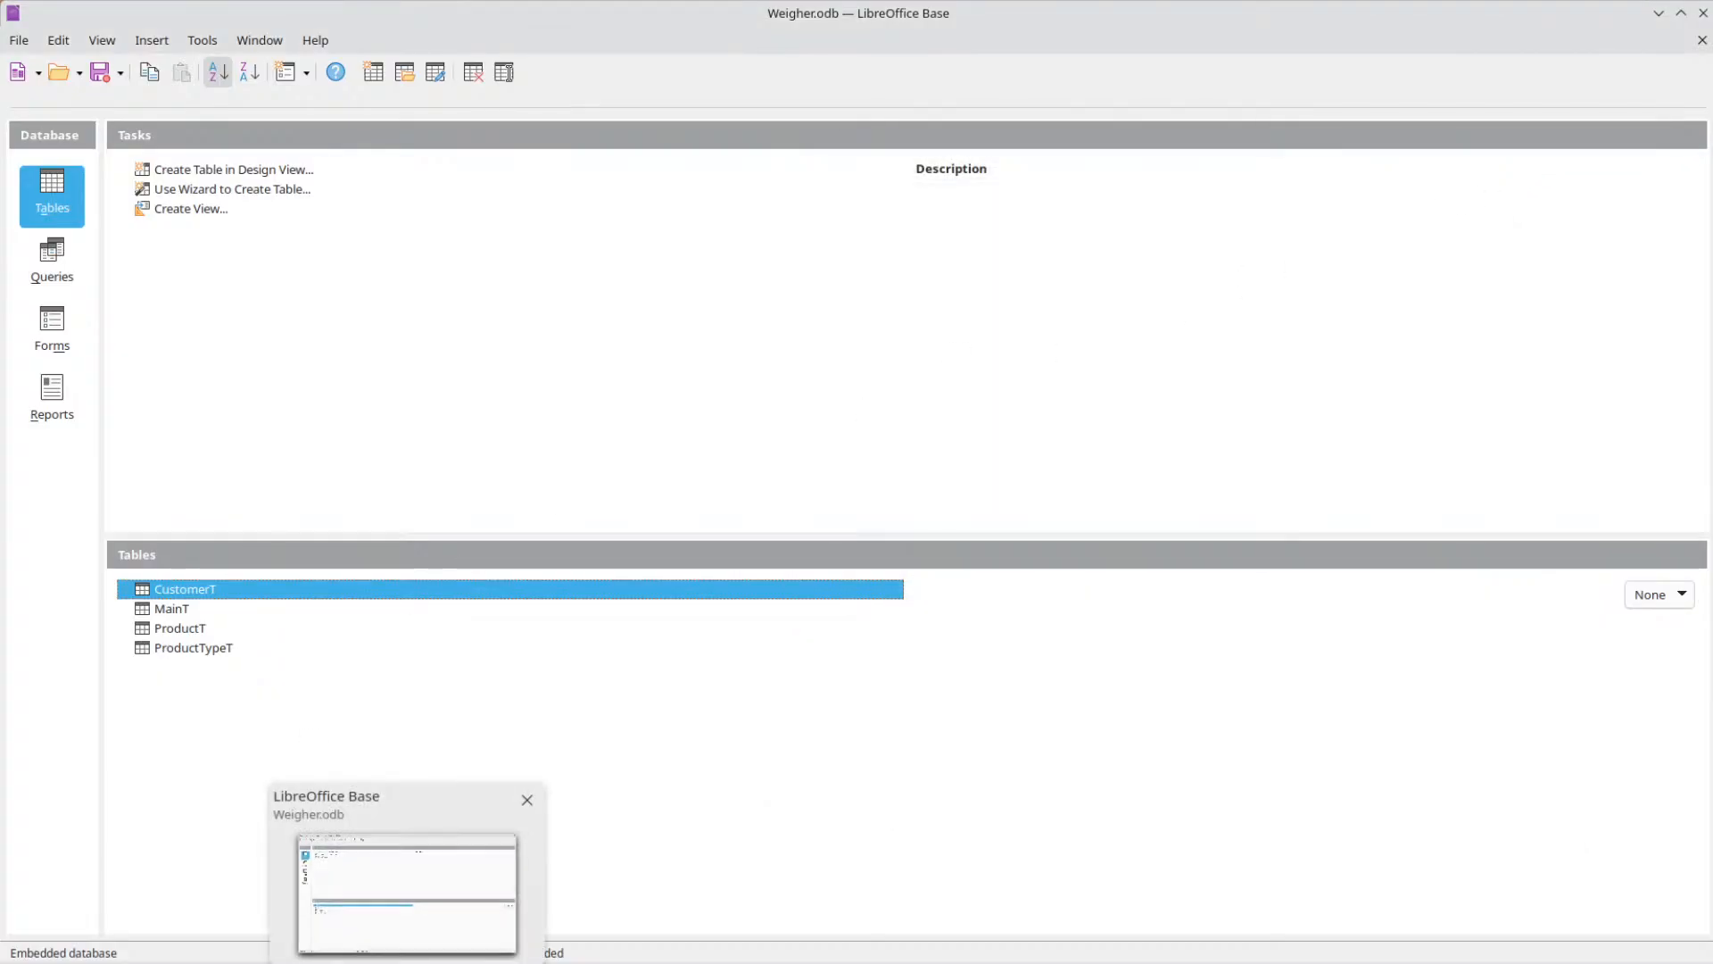
click(257, 42)
mouse_move(196, 44)
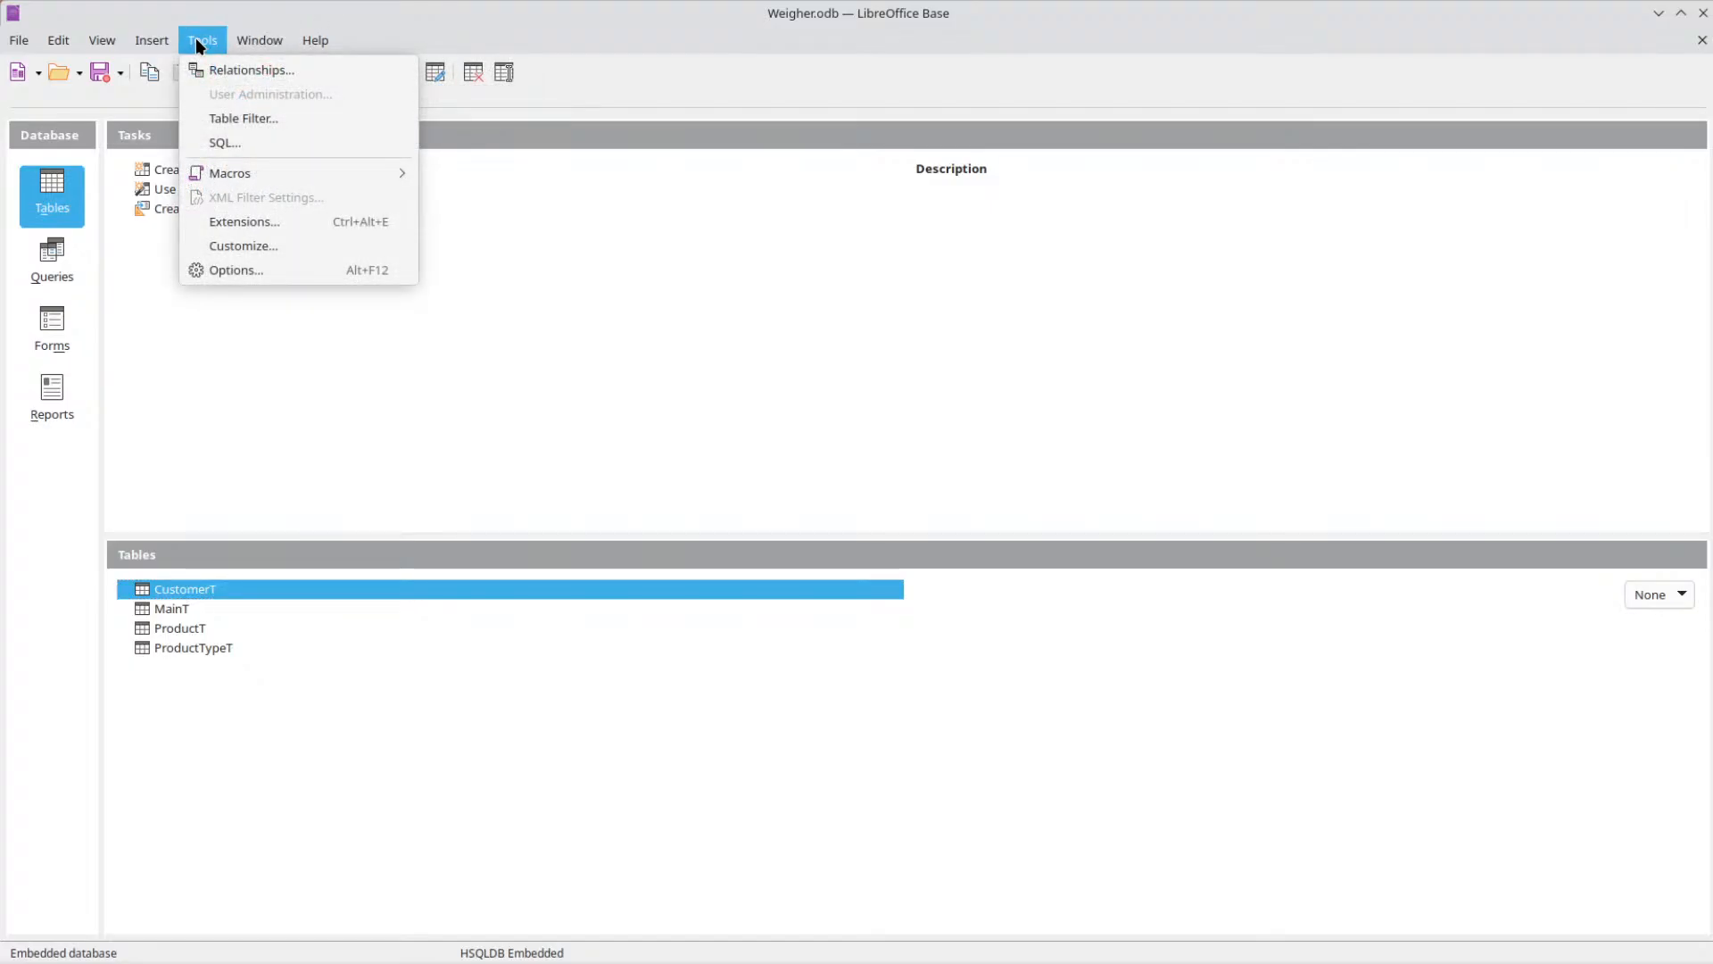
click(1289, 394)
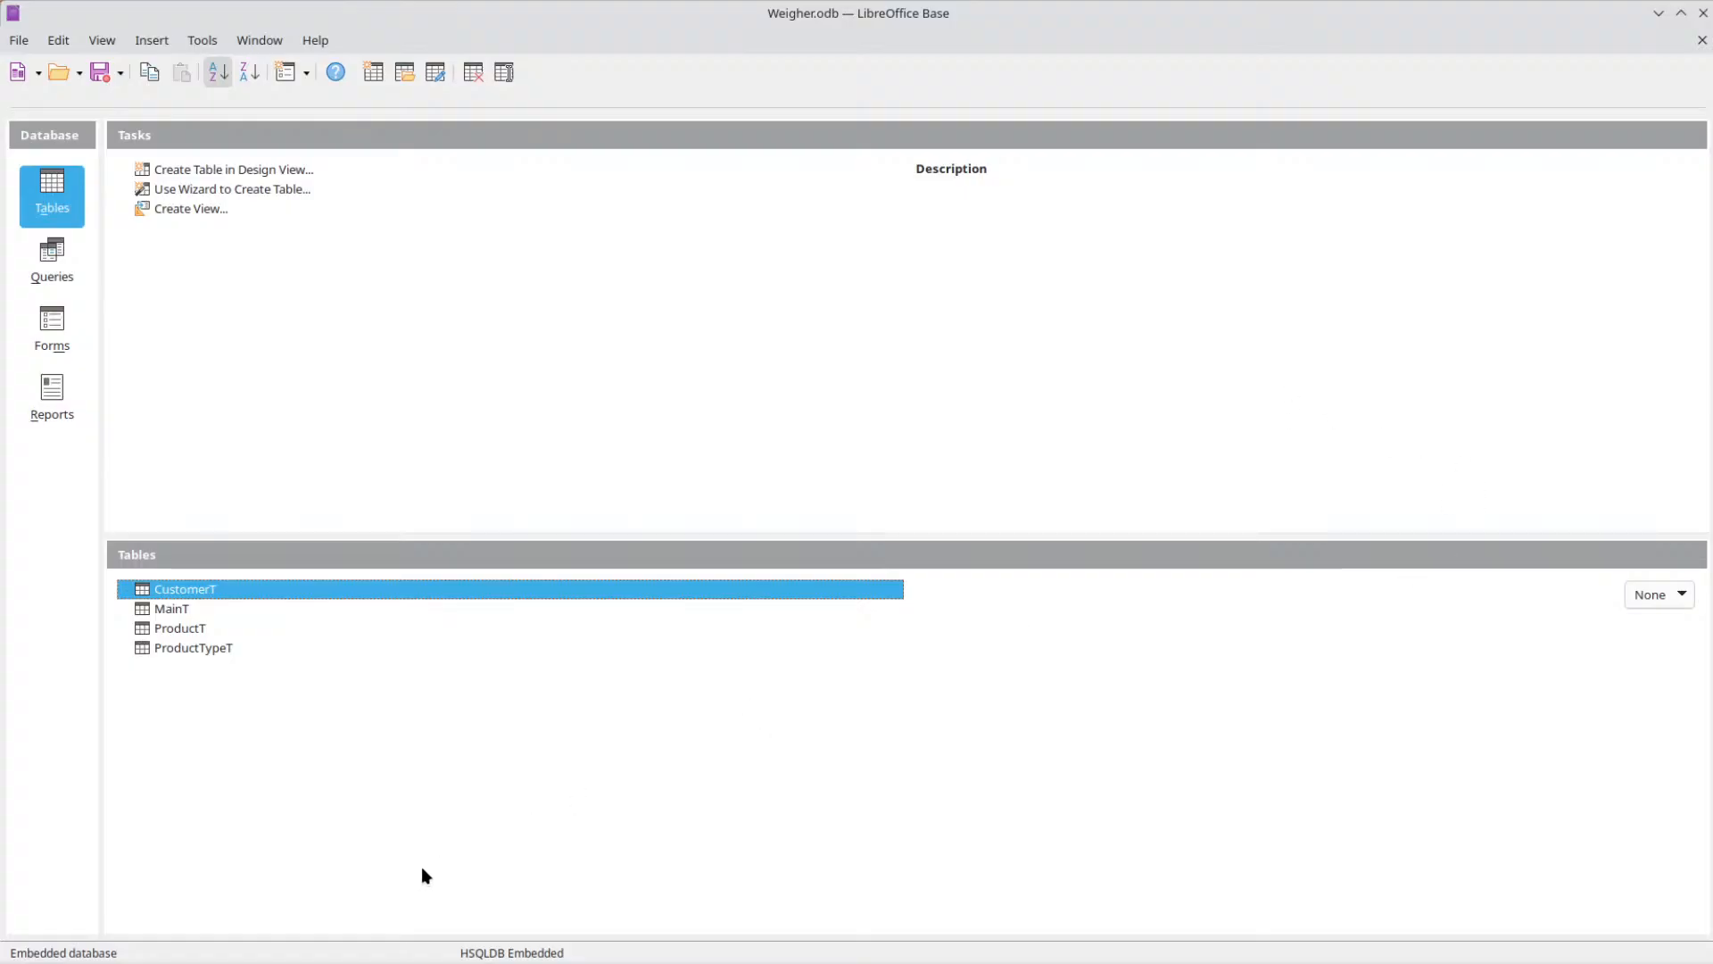
Open Kantar.odb from the Documents folder in the file manager, review its list of tables, then close it.
click(232, 962)
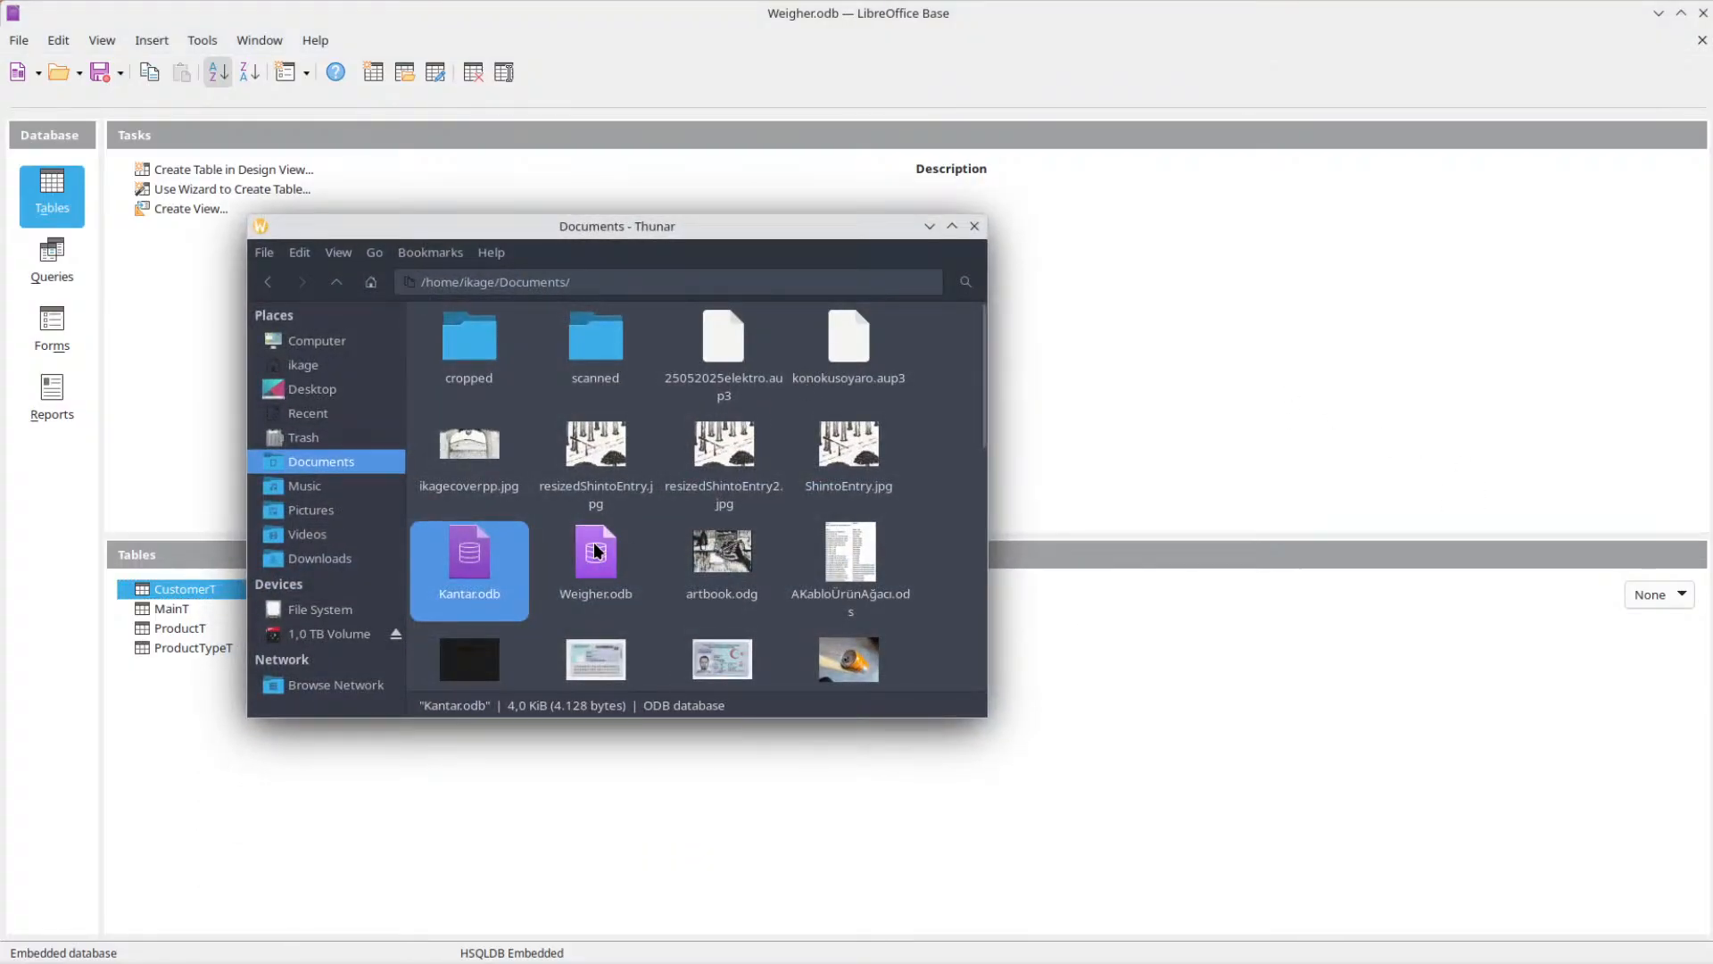
double_click(466, 555)
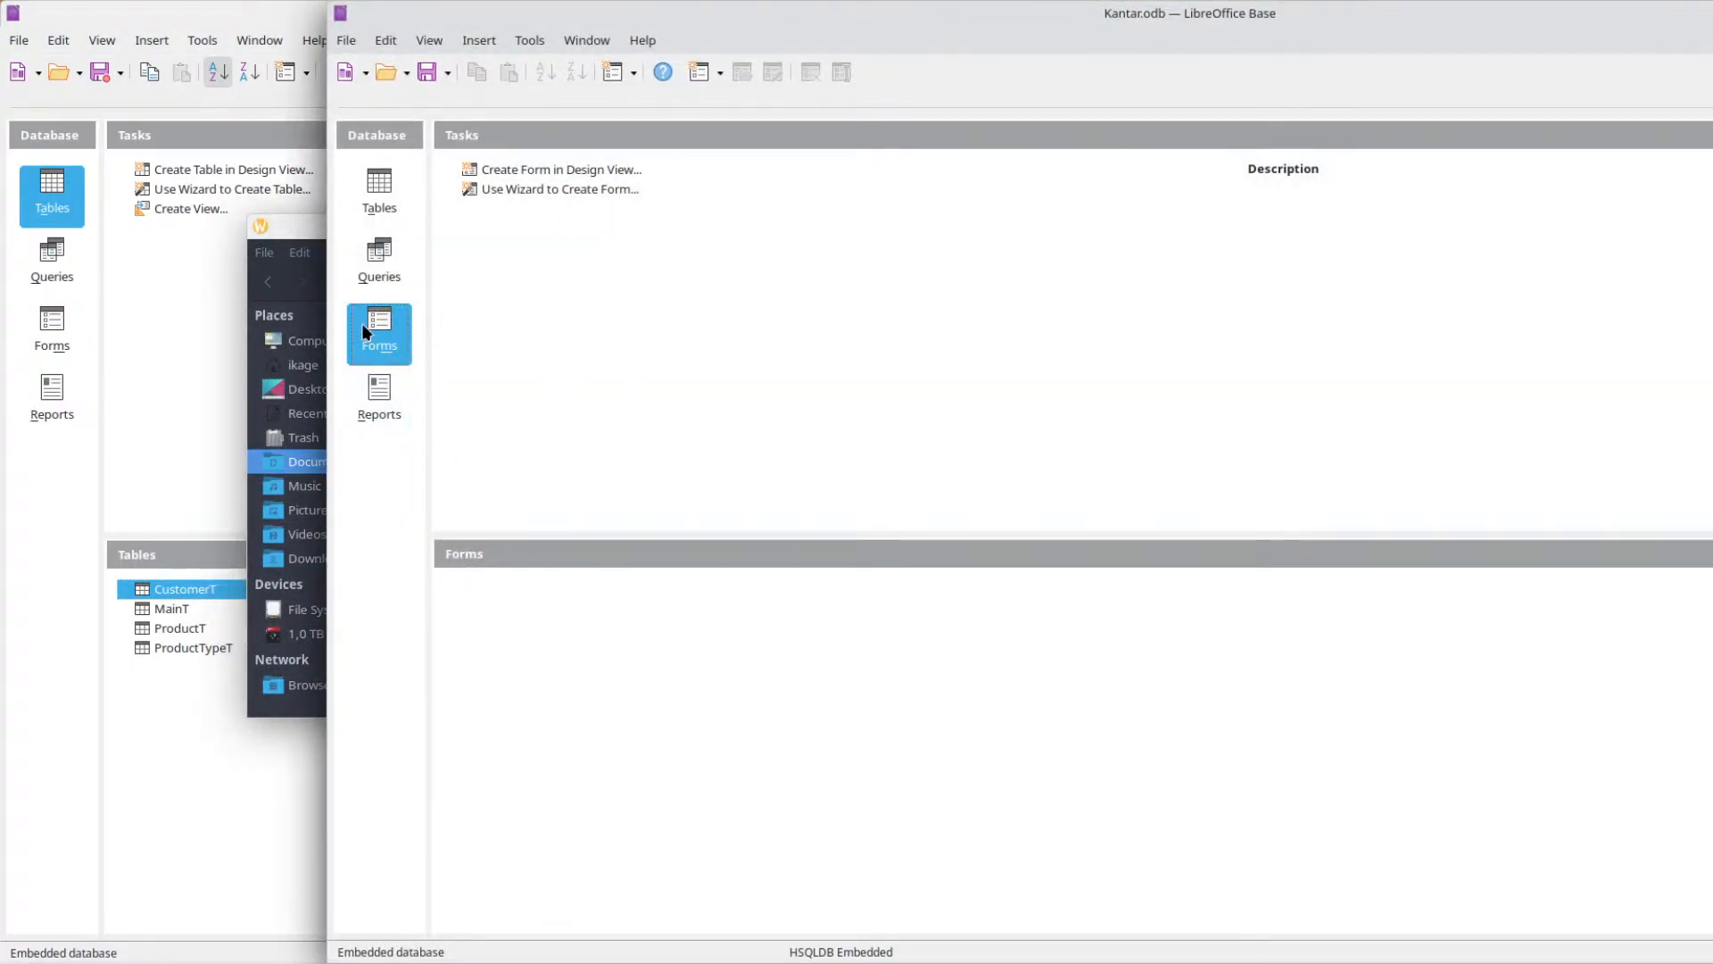
click(374, 218)
click(530, 614)
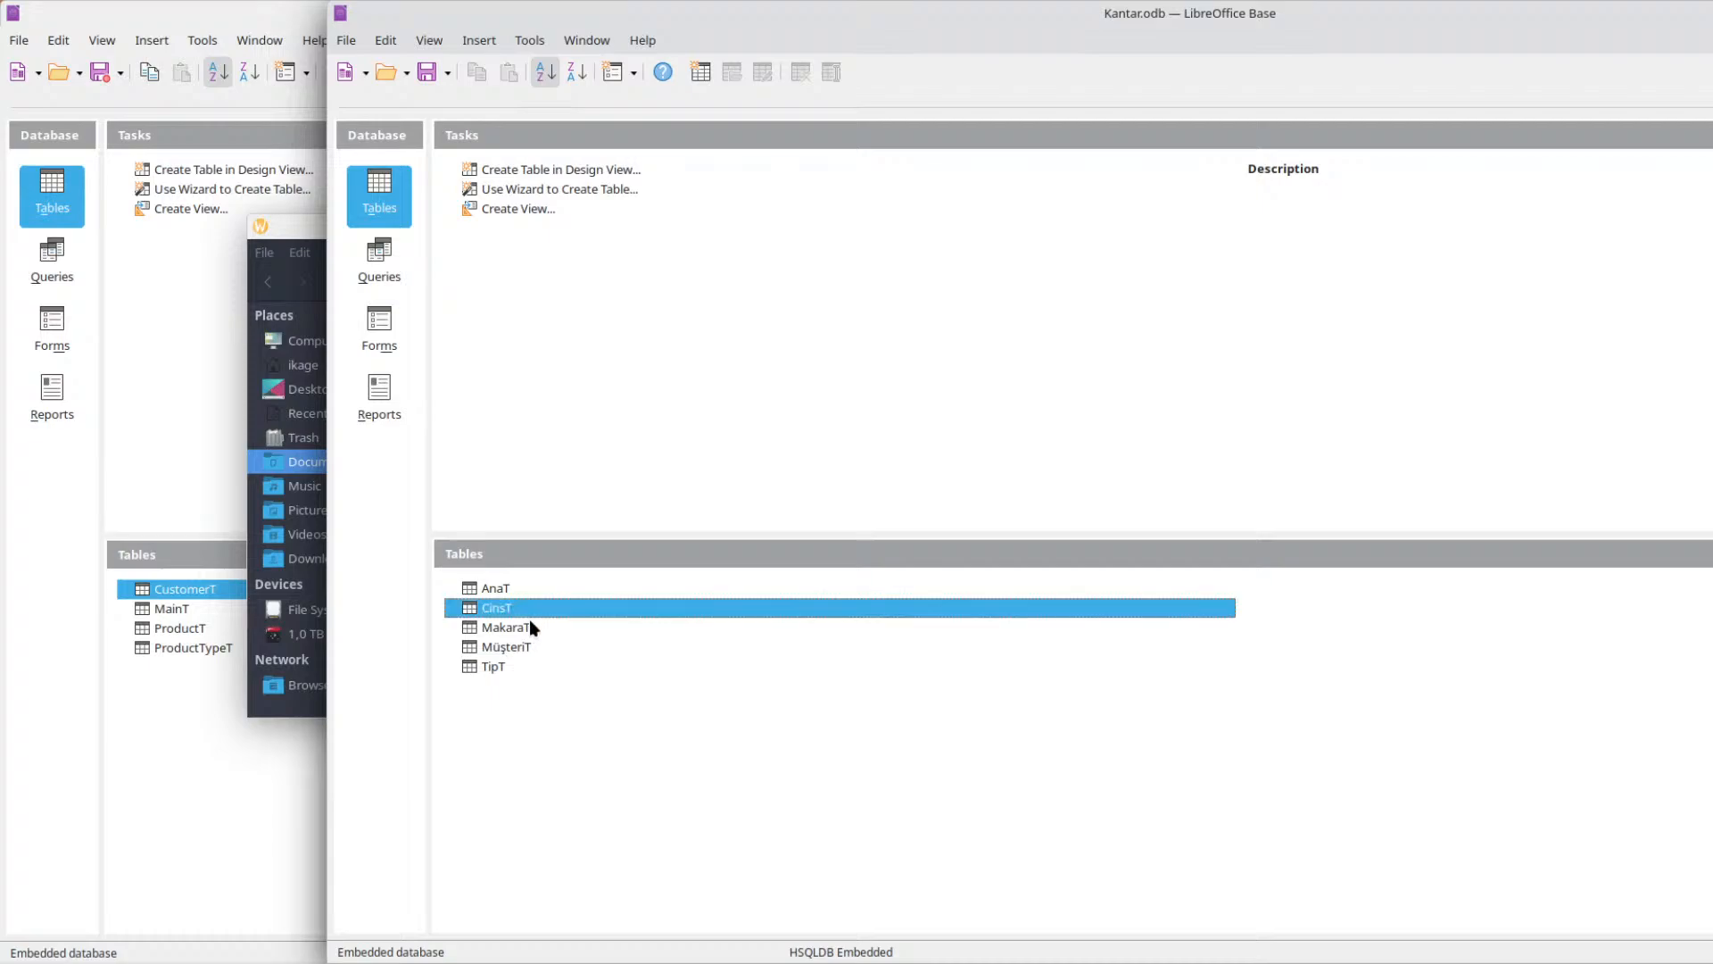
click(524, 645)
click(523, 668)
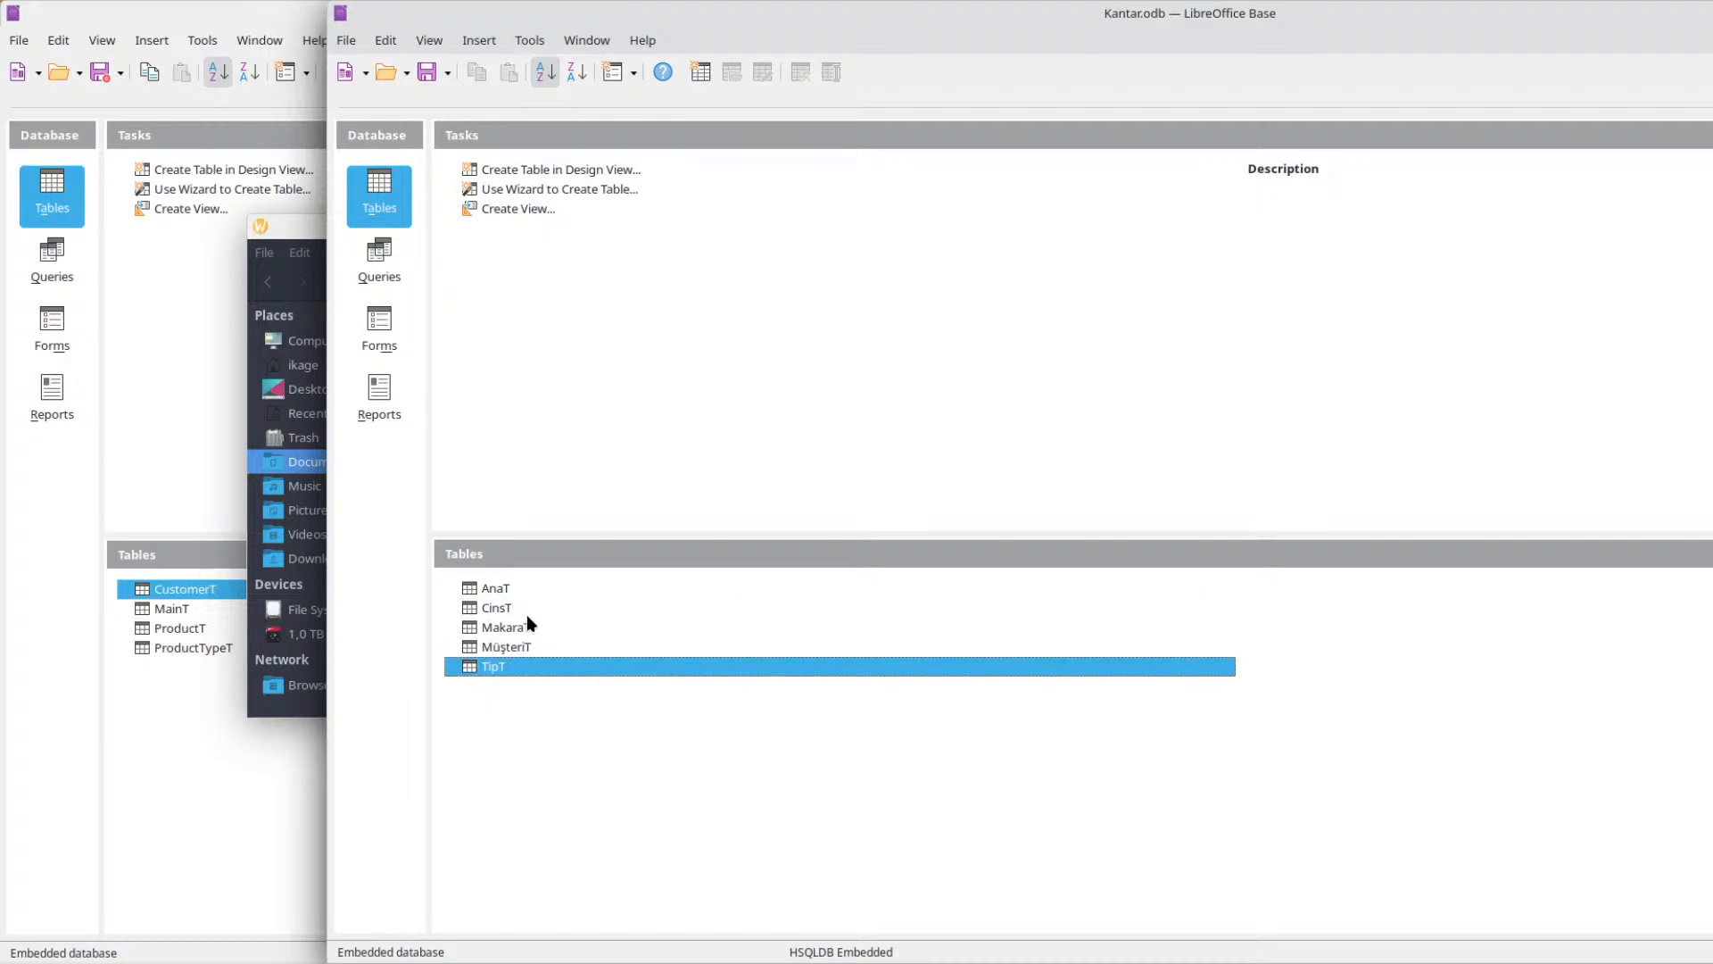
click(529, 609)
click(528, 648)
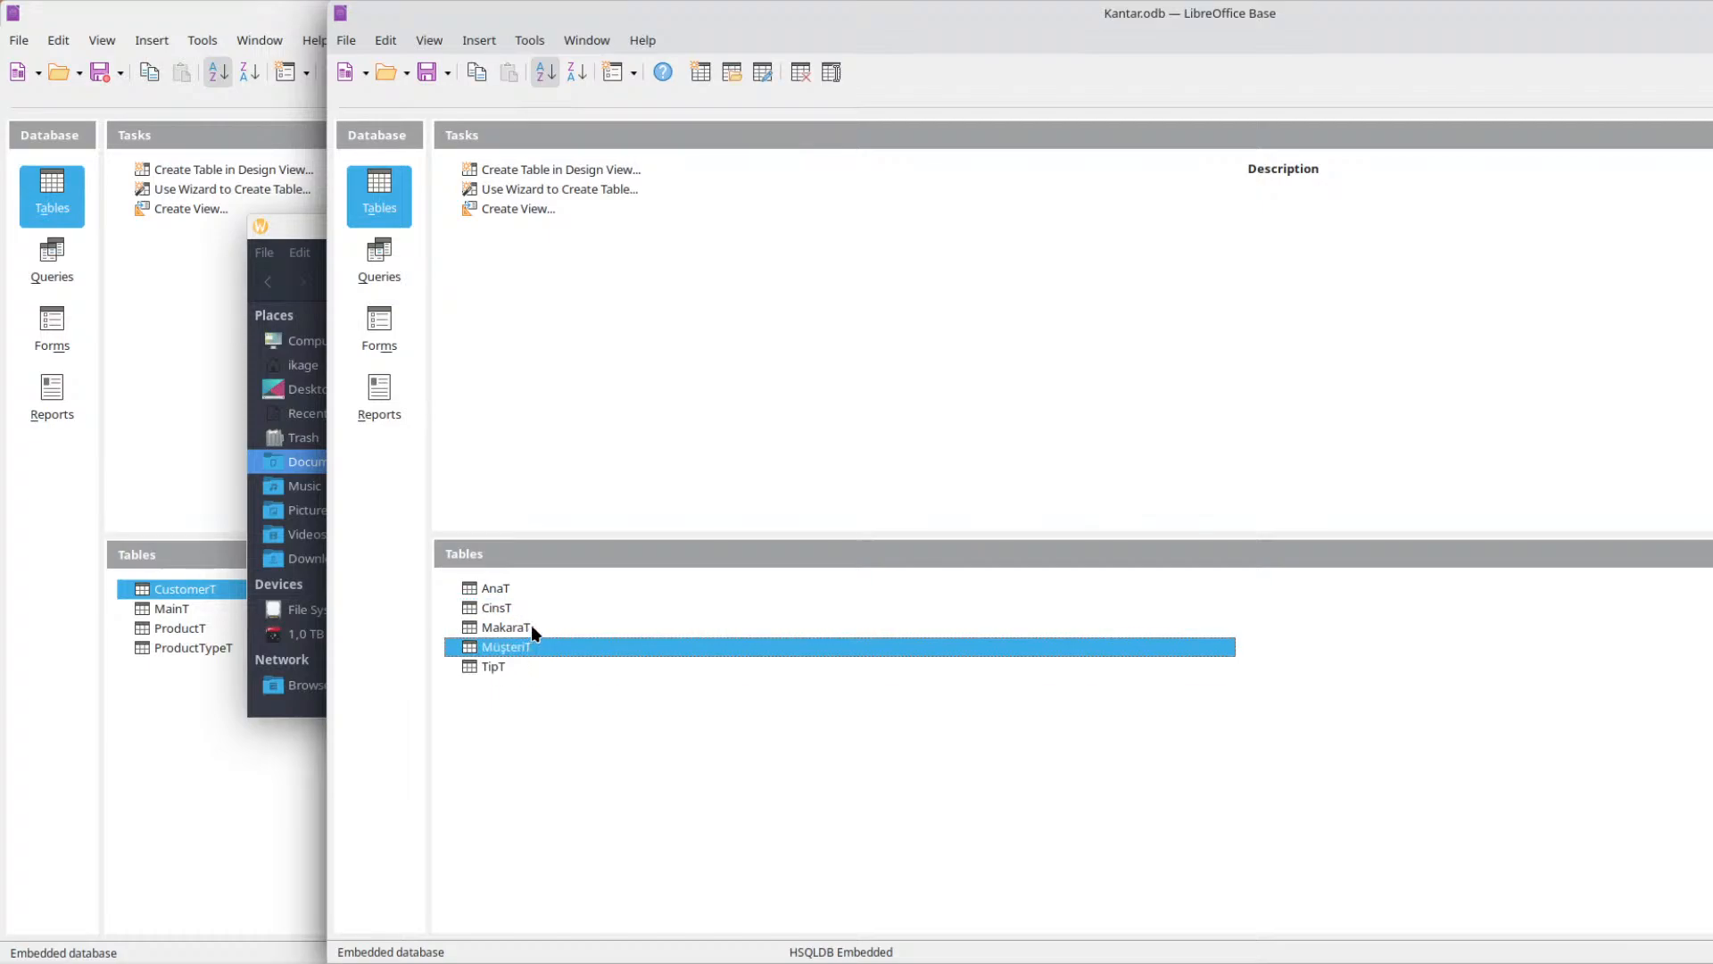
click(530, 627)
key(alt+F4)
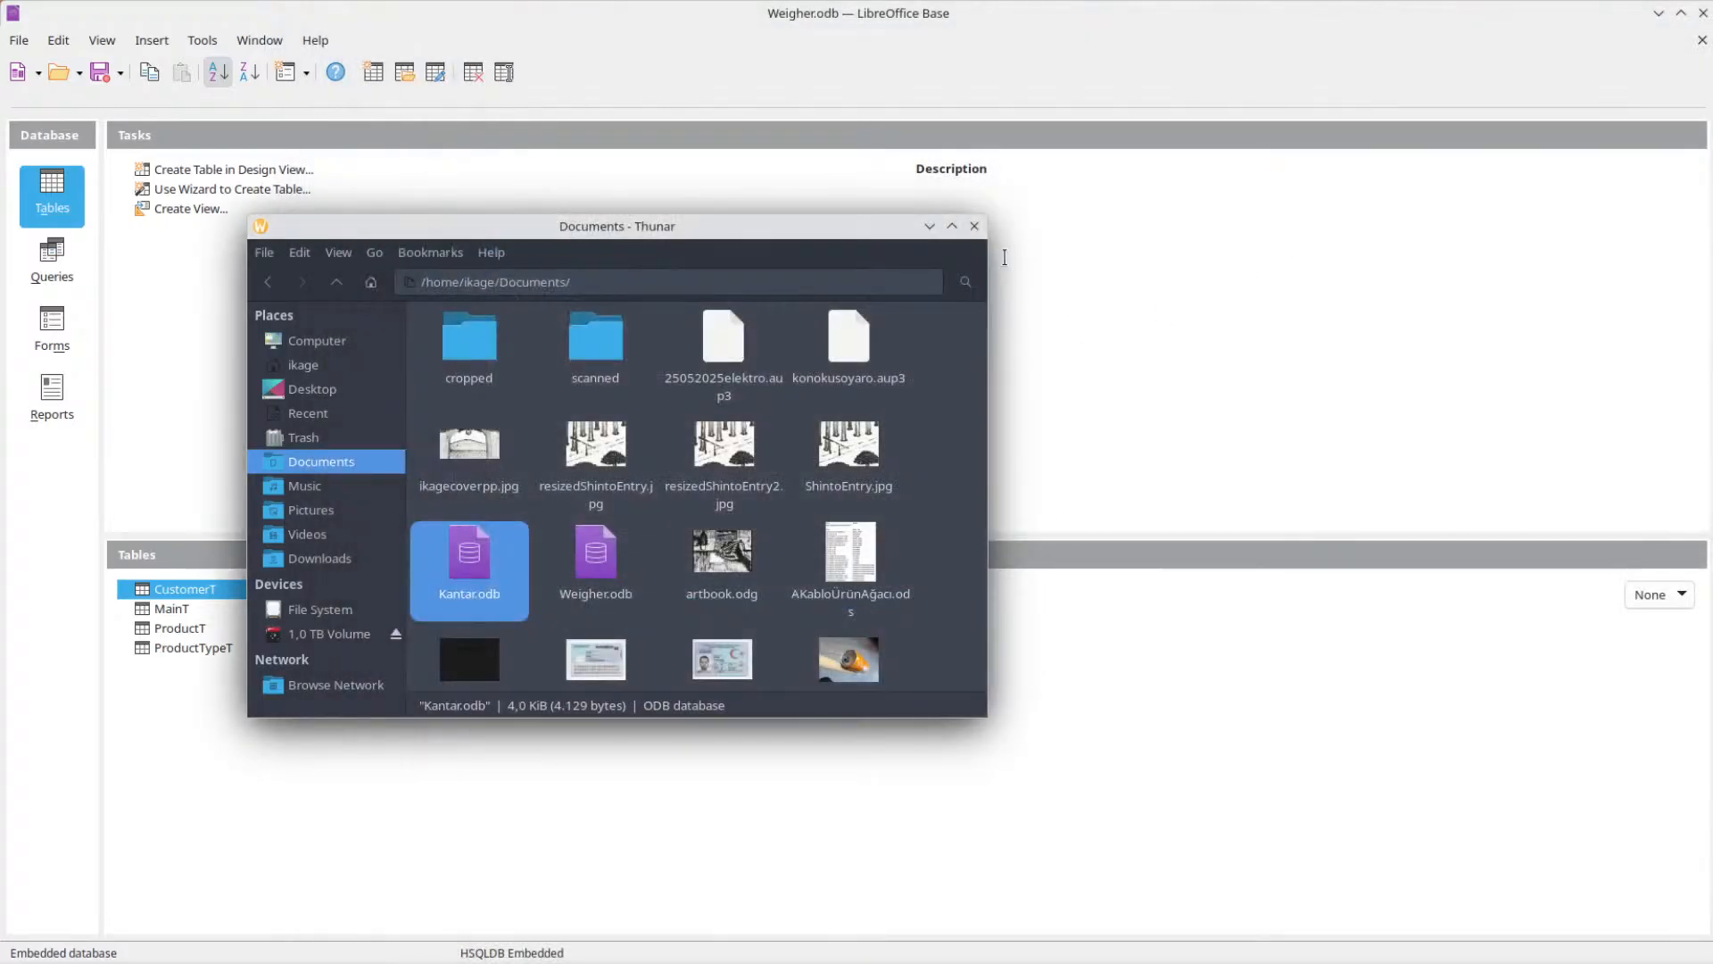
Return to Weigher.odb and start a new table design with the text fields UID and Drum Dim.
click(1150, 352)
click(387, 671)
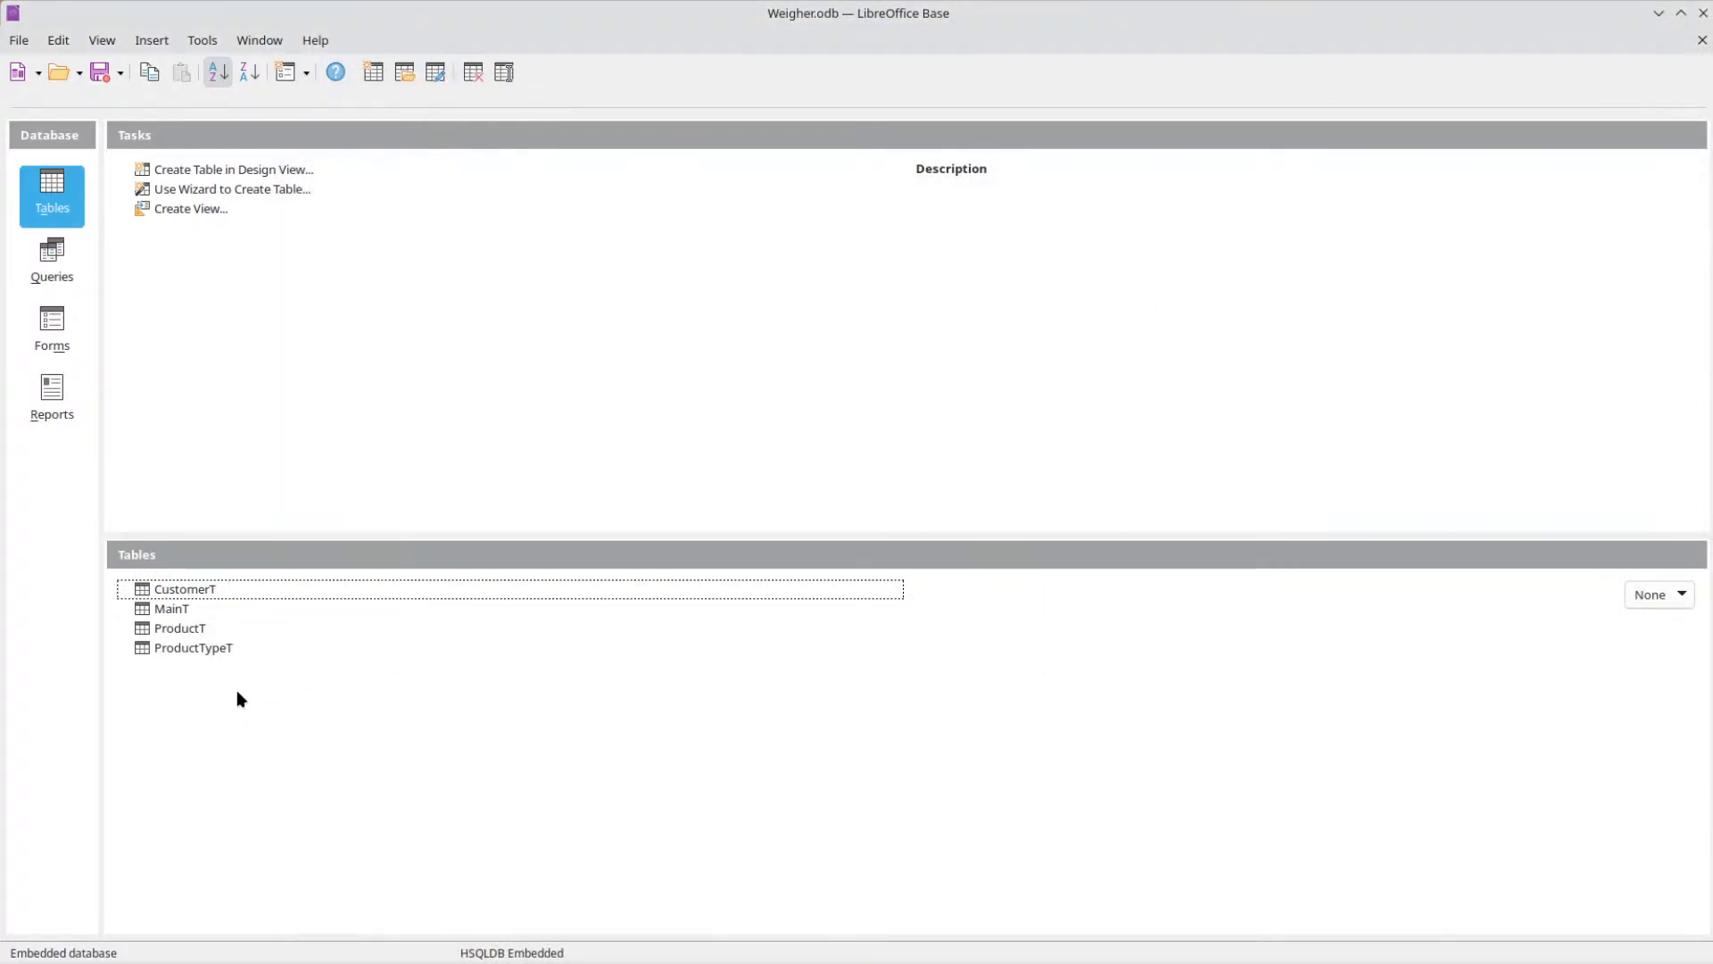
click(375, 72)
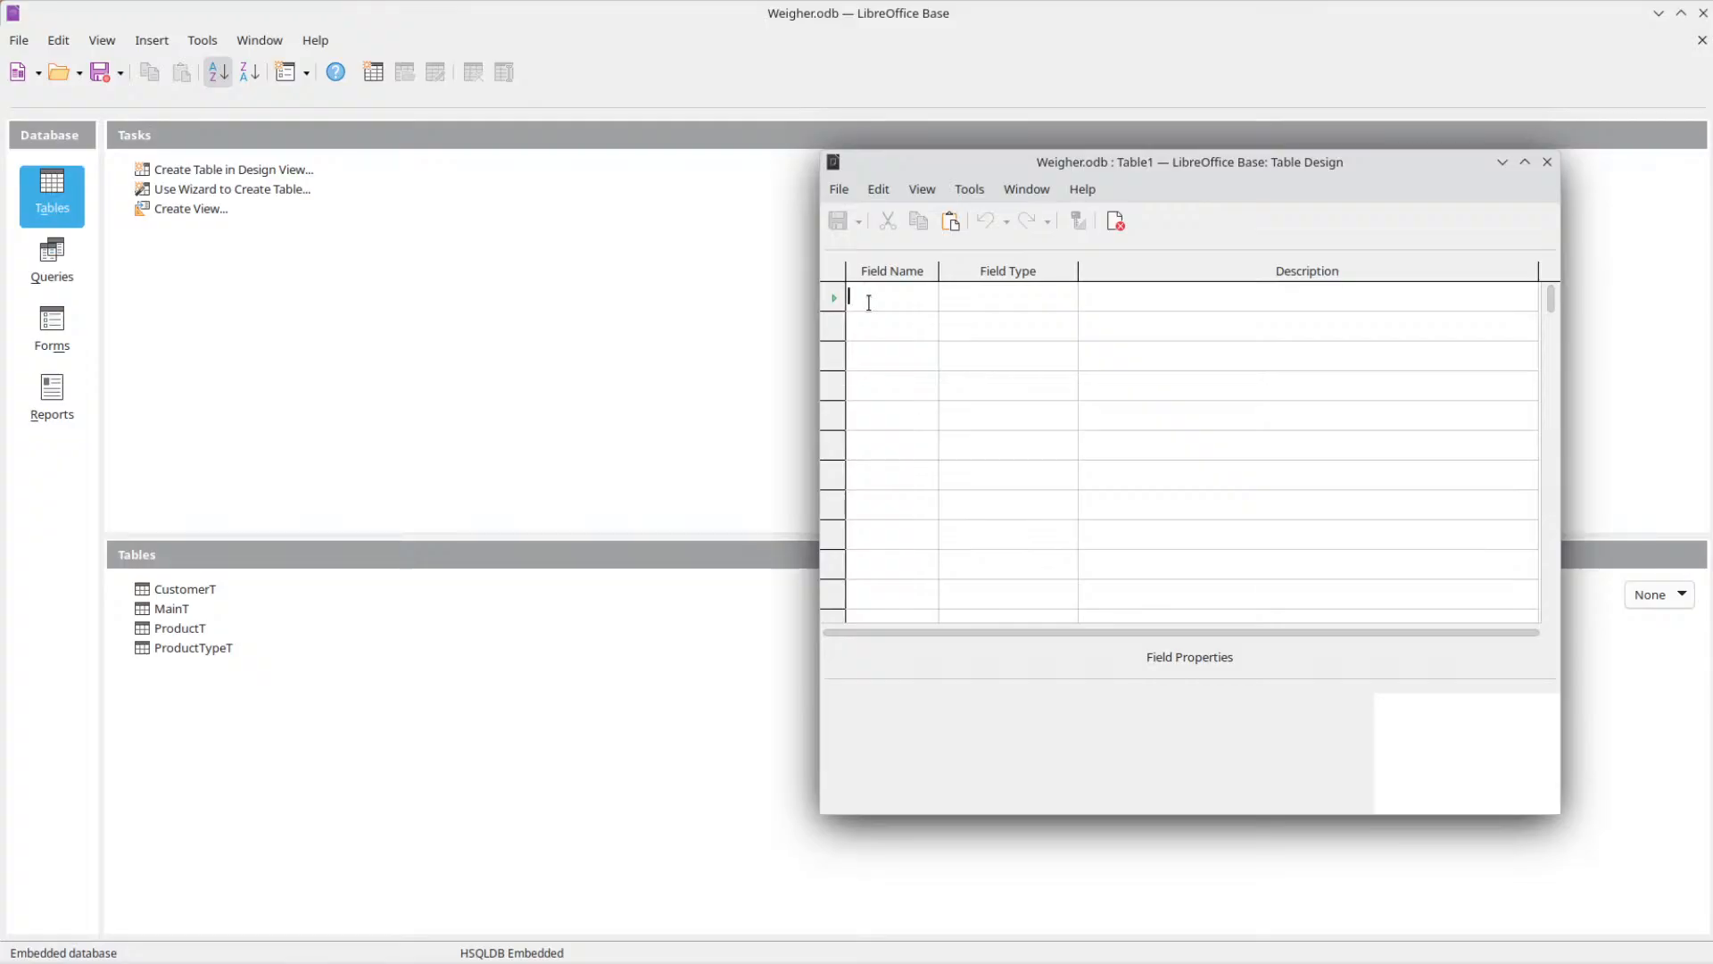
text(UID)
key(Down)
text(Drum)
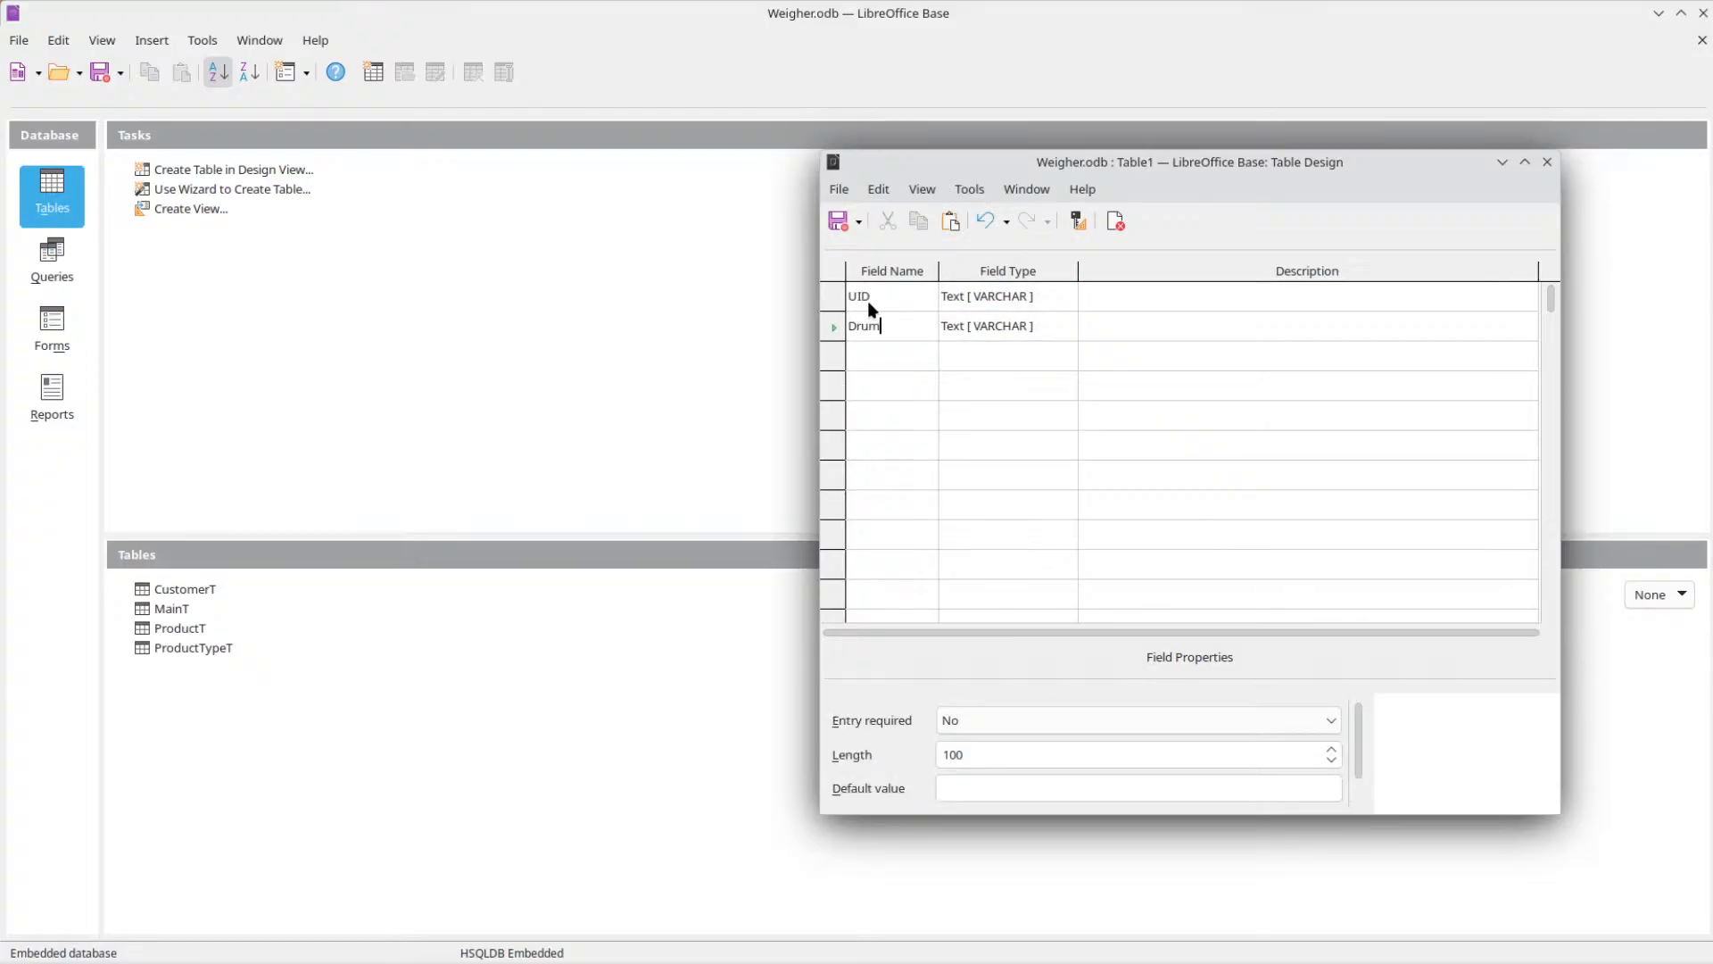
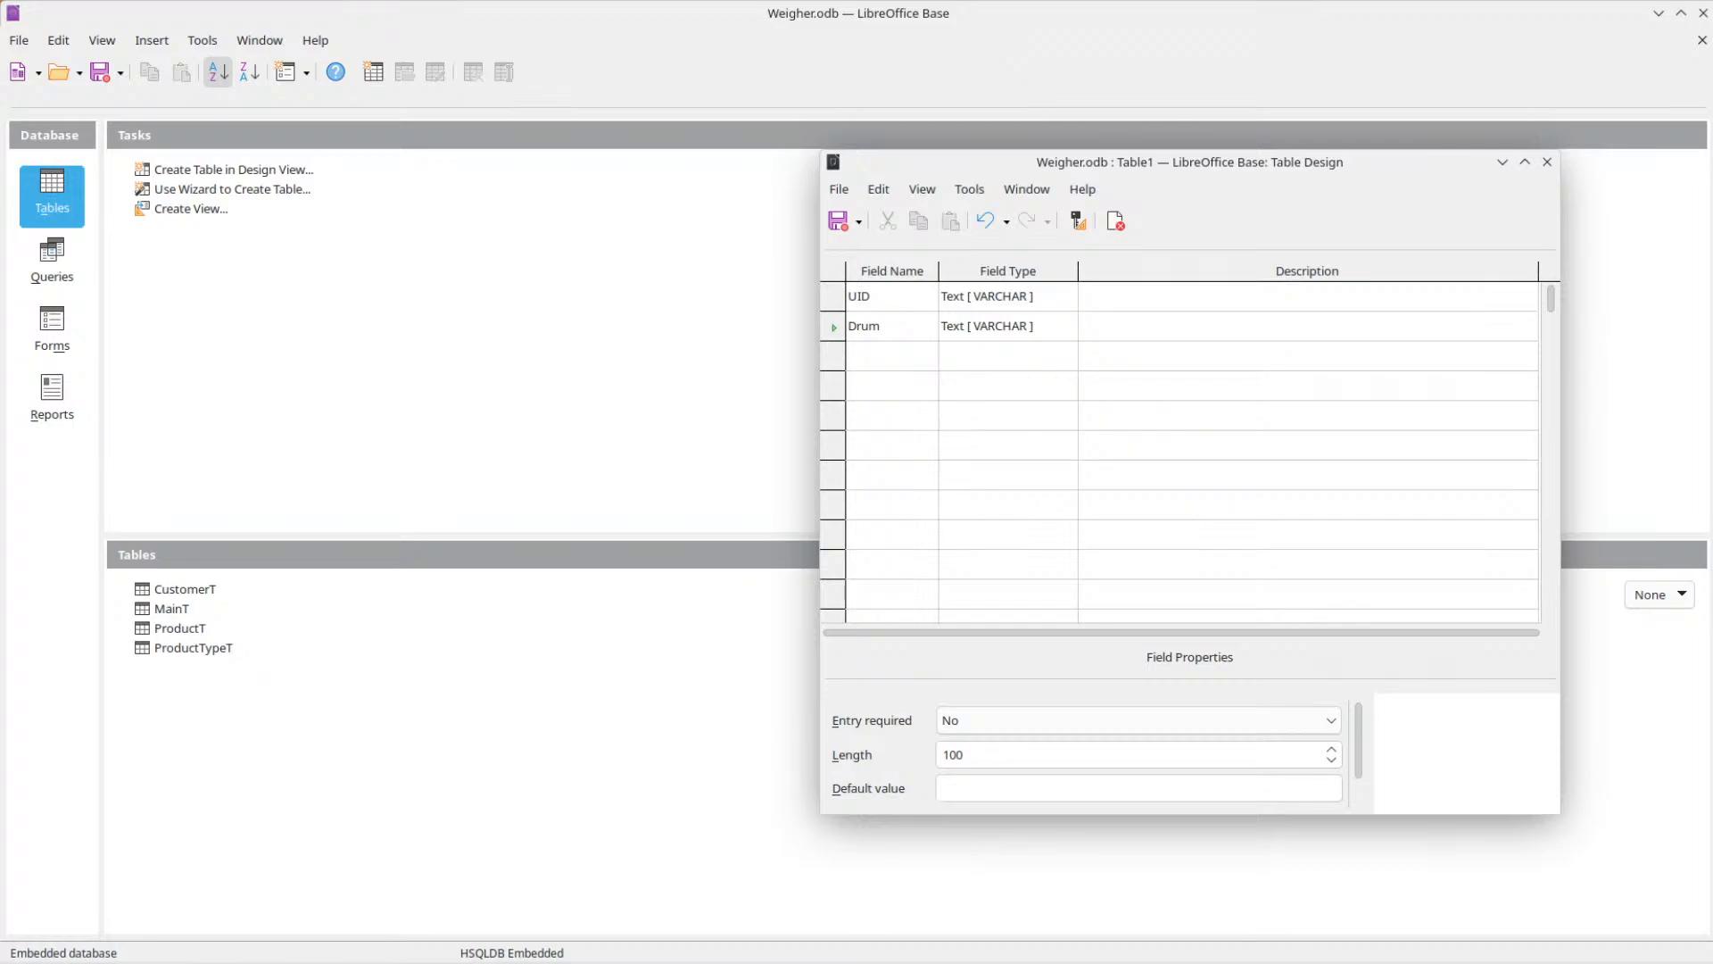
click(903, 327)
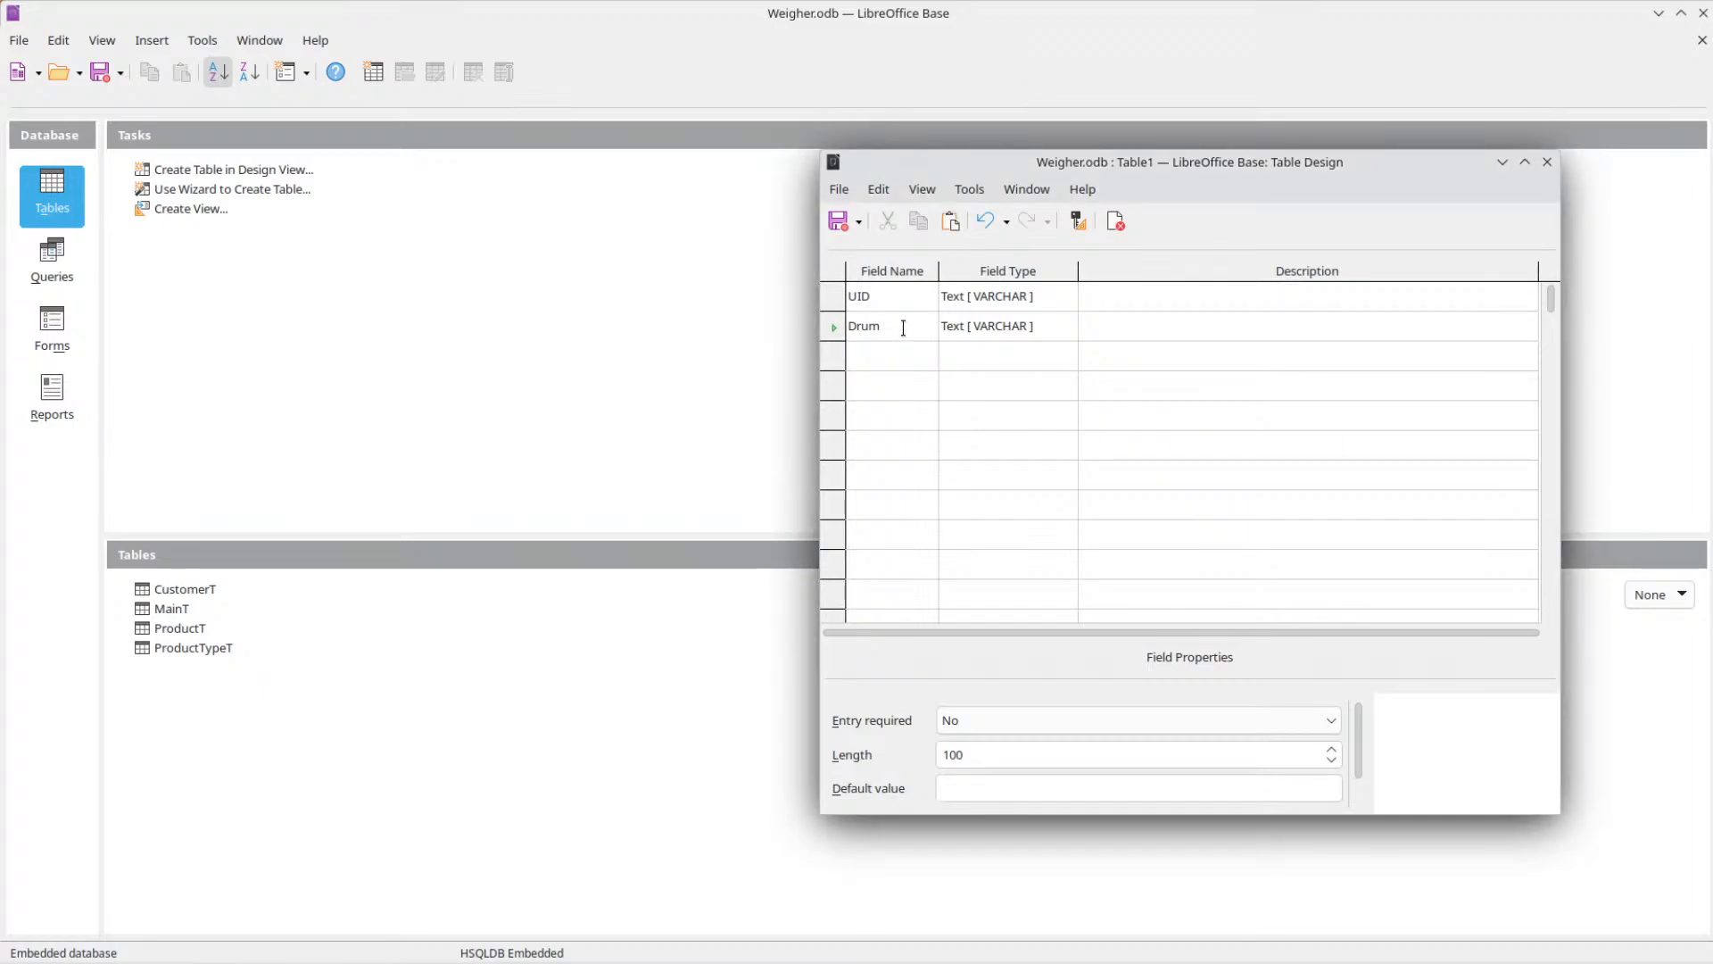
text(Dim)
Set the length of the new table's Drum Dim field to 8.
click(1015, 325)
click(987, 755)
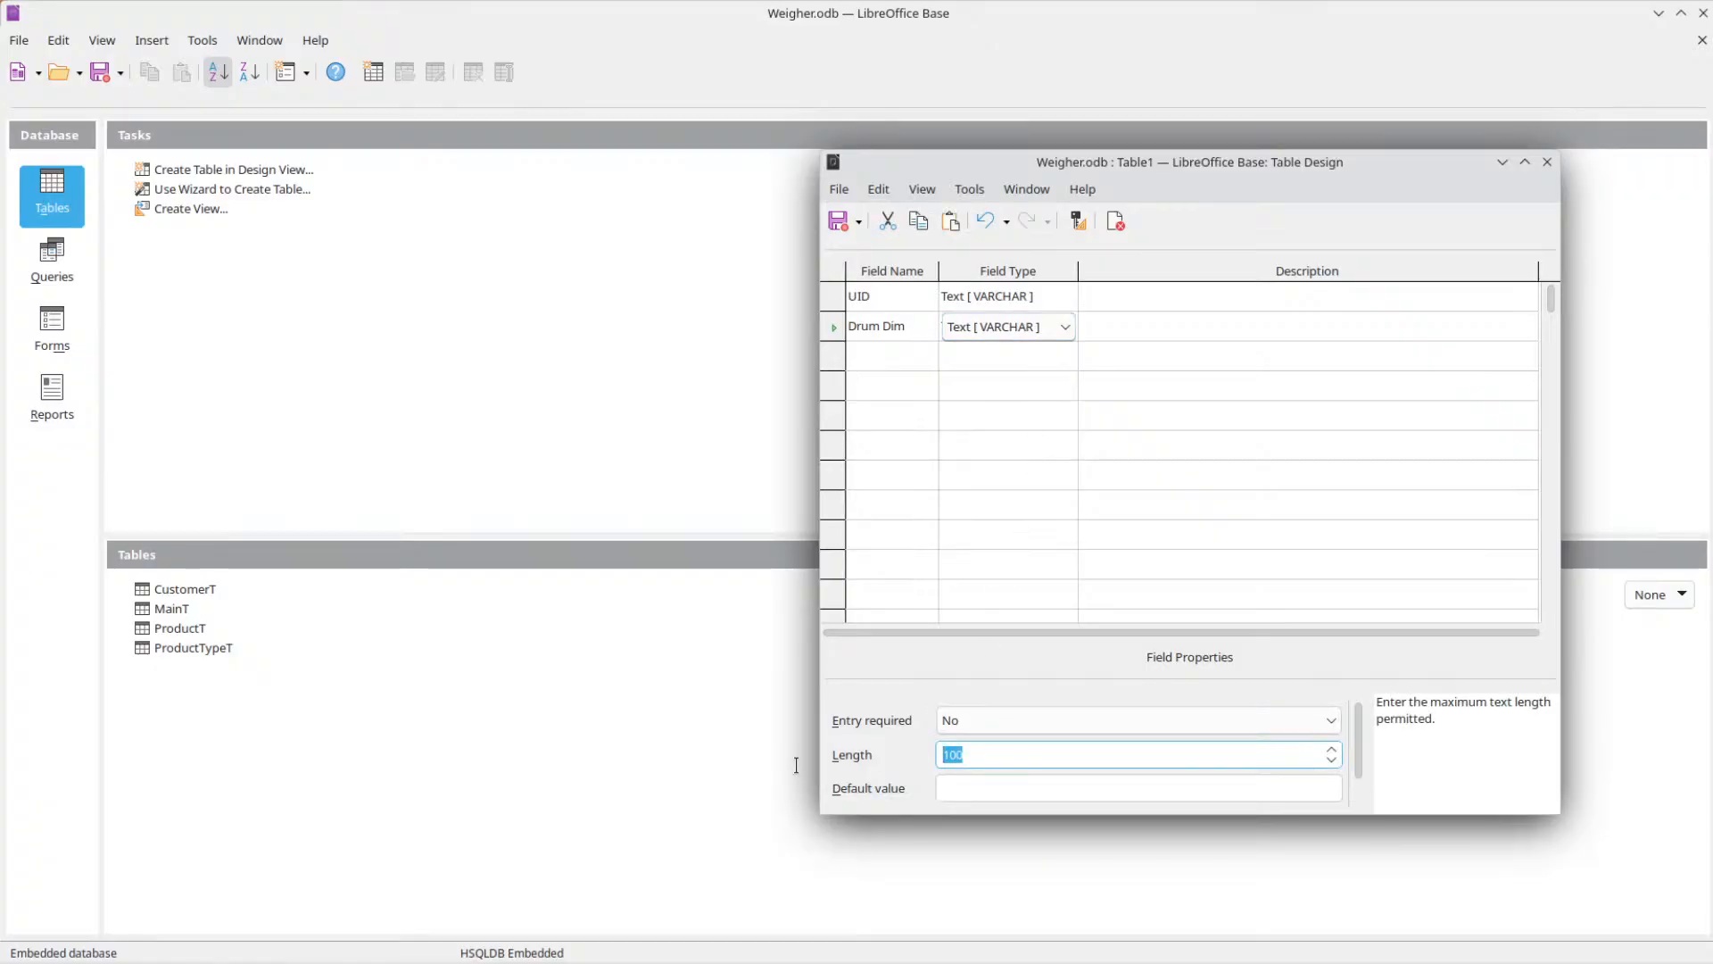
text(4)
Set the new table's UID field length to 3 and make UID the primary key.
click(1022, 302)
click(981, 755)
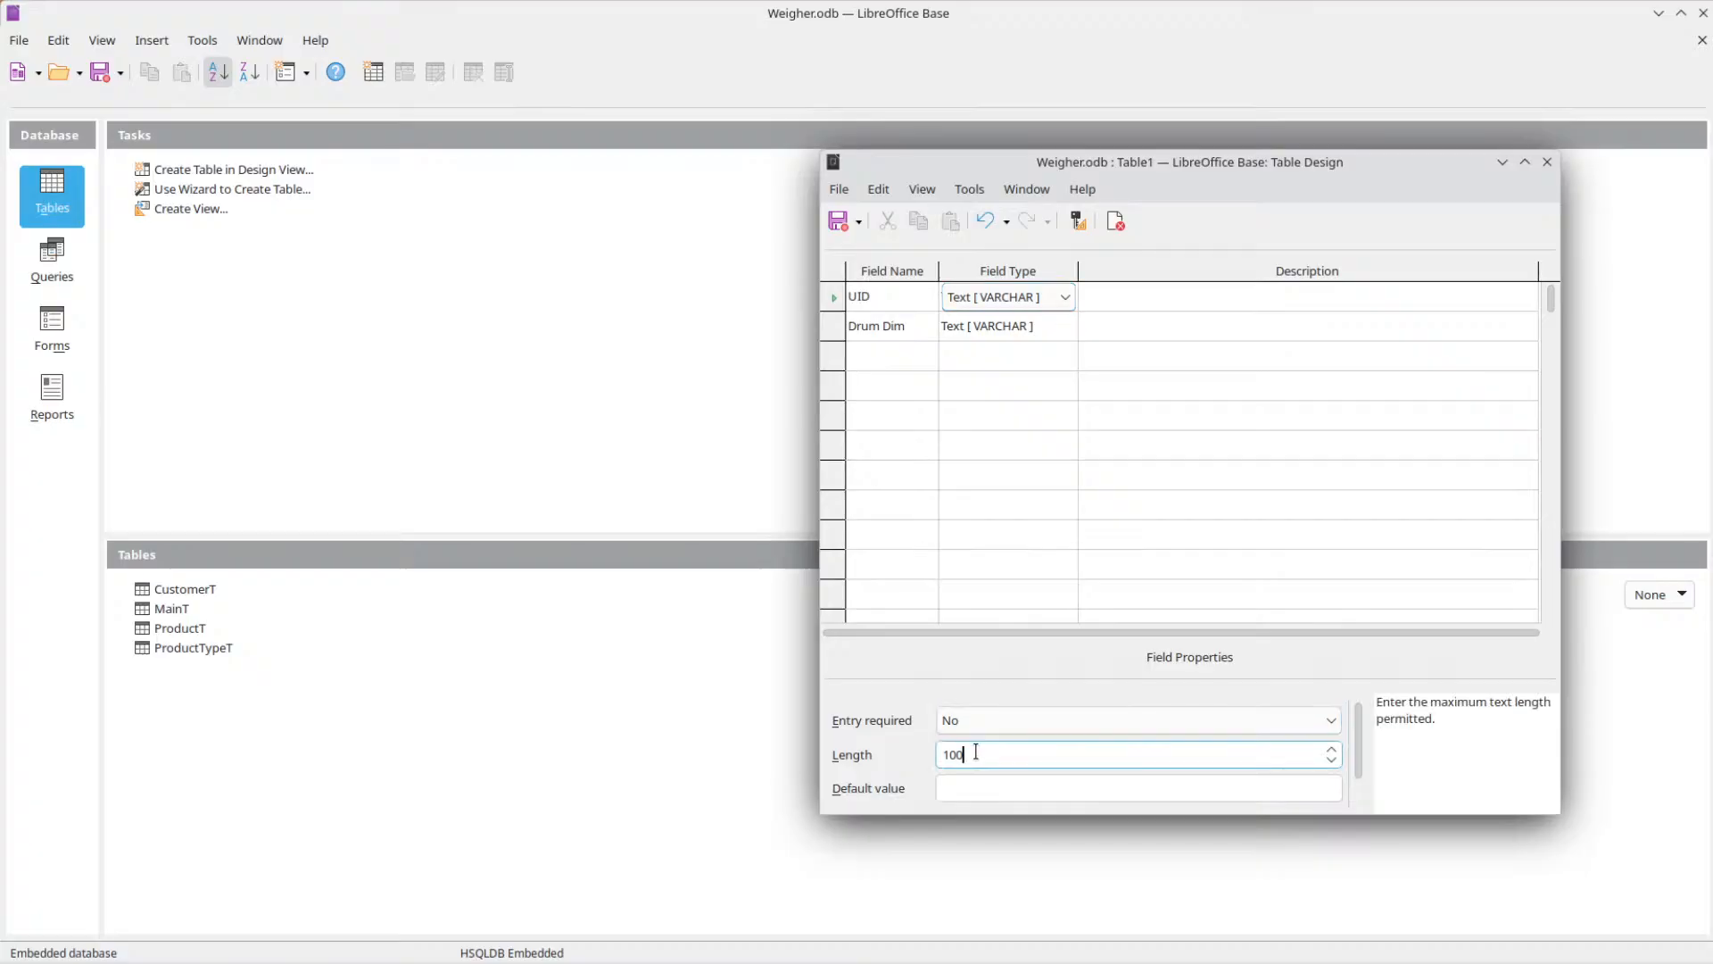
text(3)
right_click(835, 297)
click(889, 415)
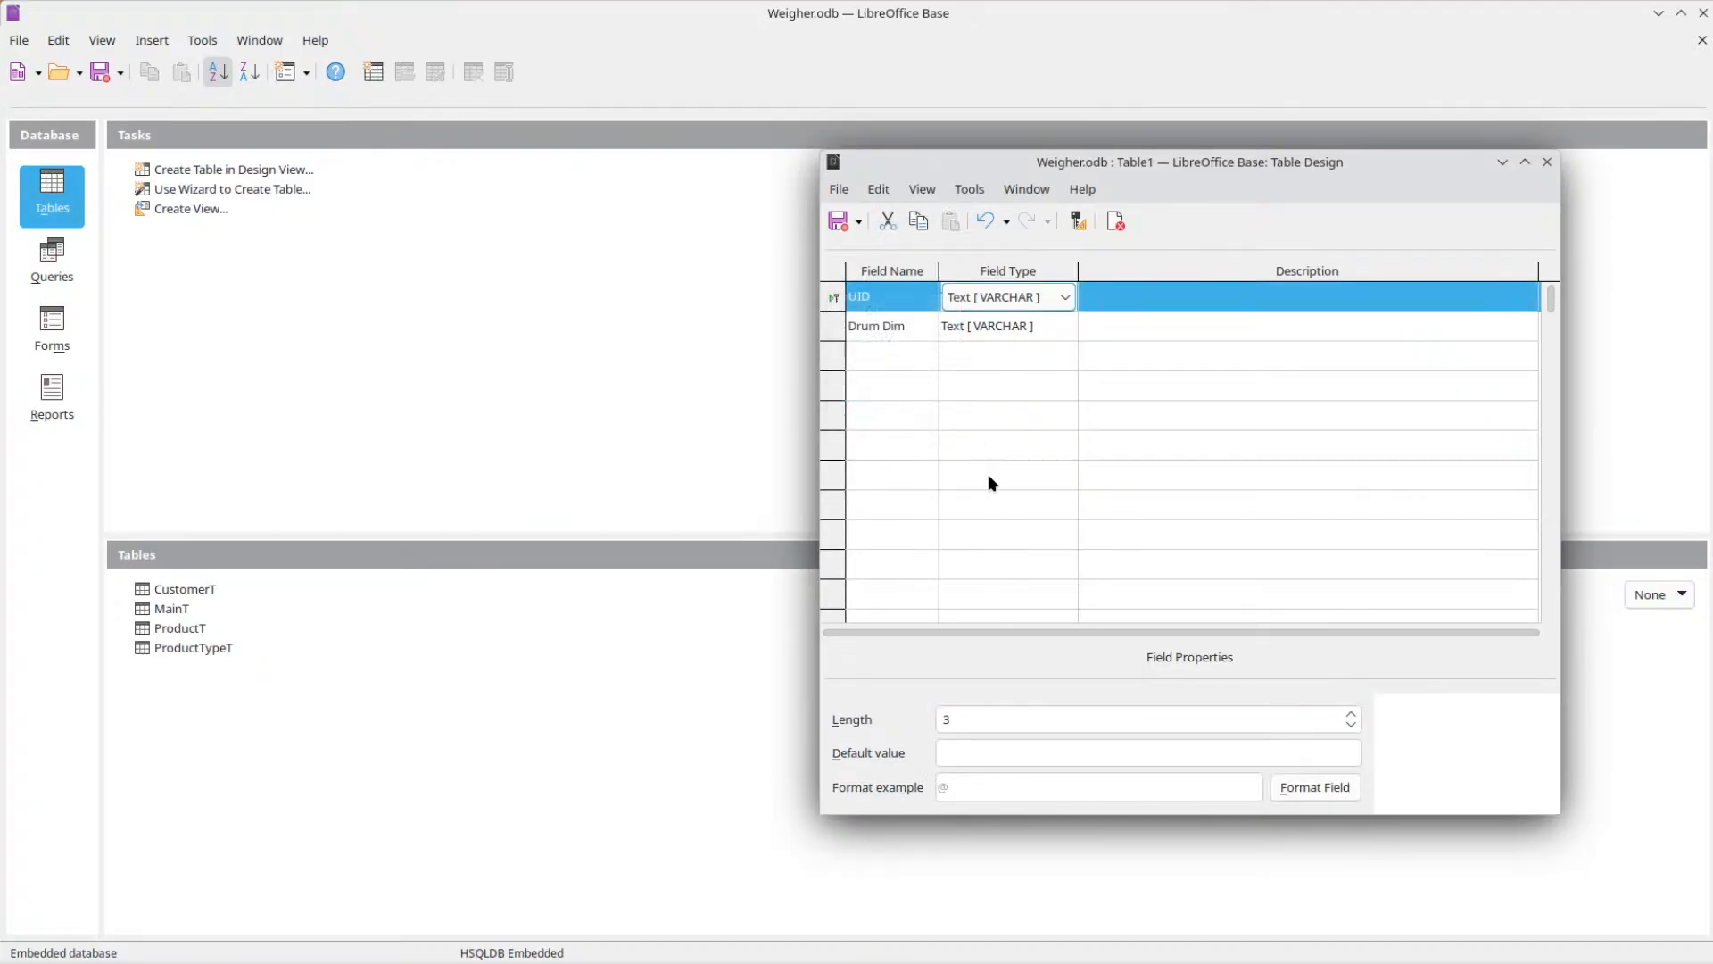
Make entry required for the Drum Dim field and recheck the UID field's properties.
click(1002, 327)
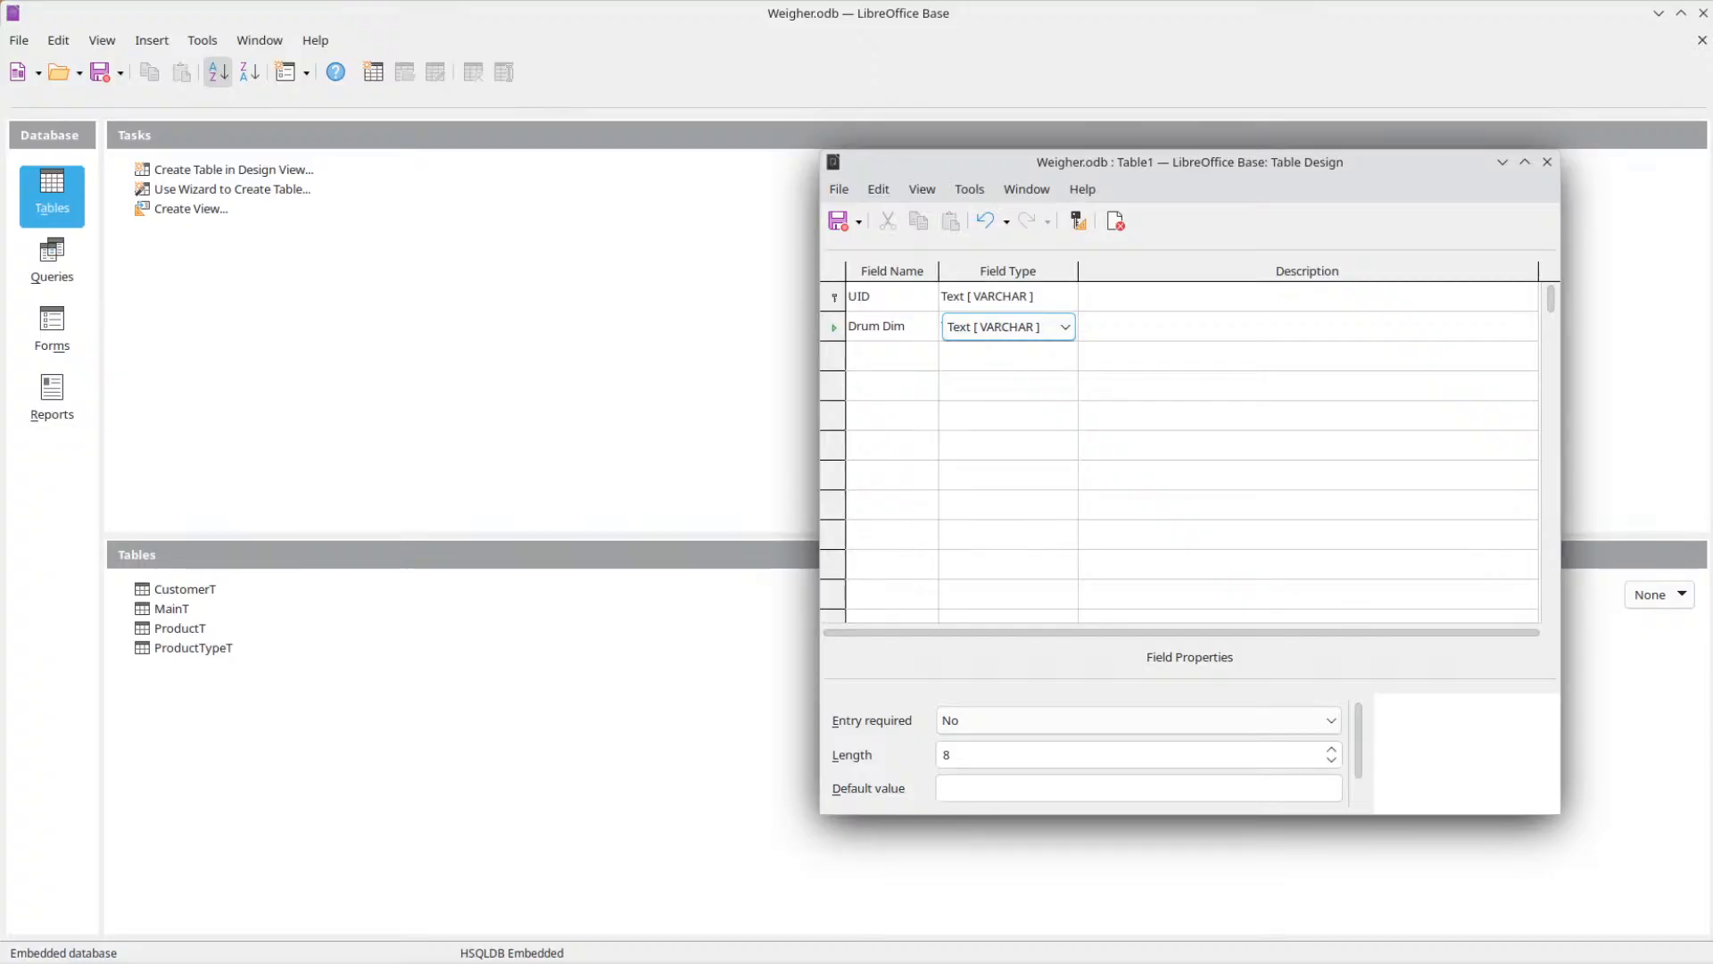
click(1002, 753)
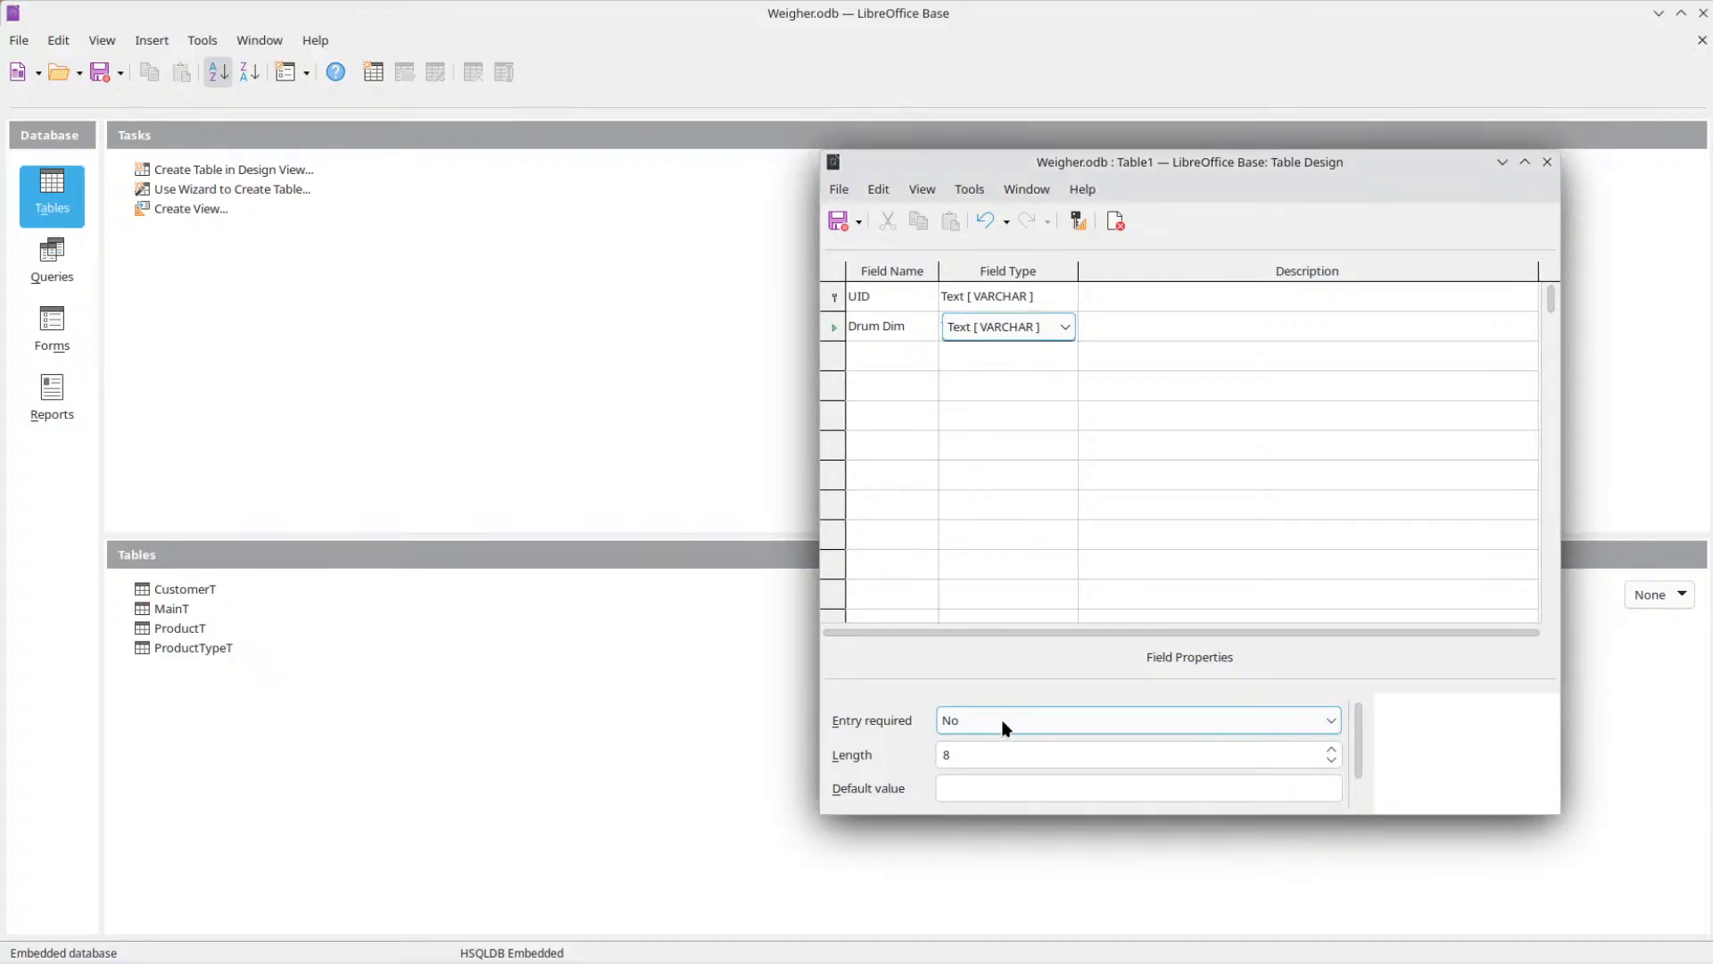
click(1006, 721)
click(971, 754)
click(922, 295)
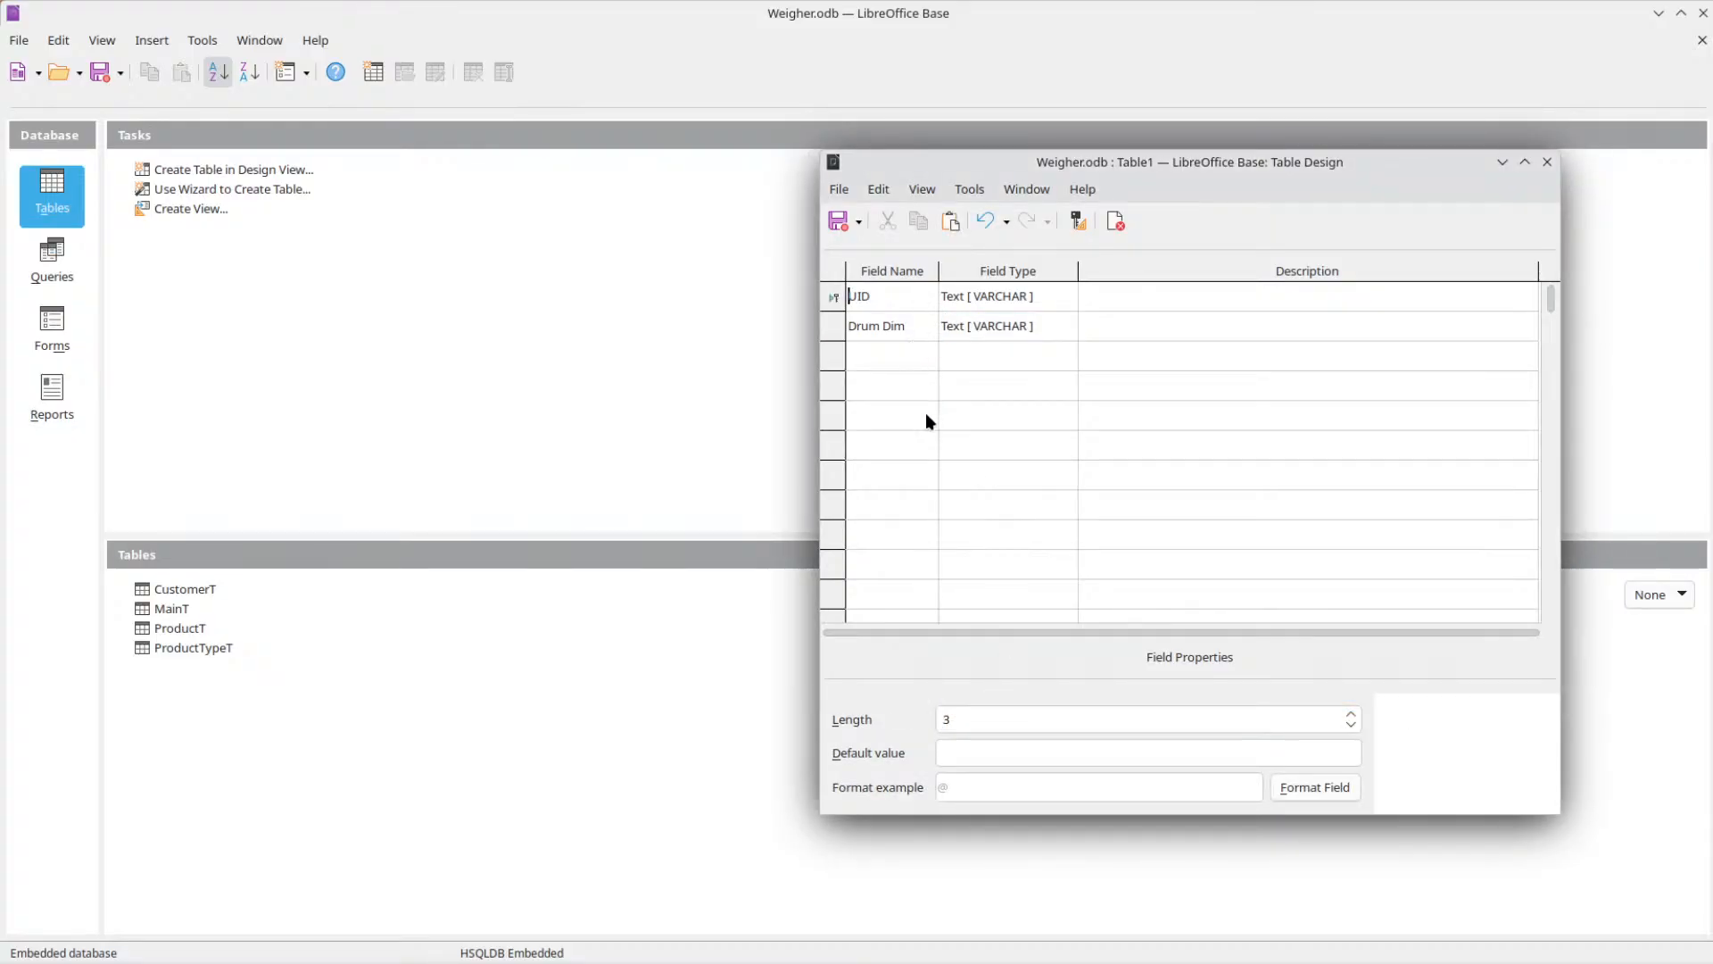
Save the new table as DrumT and close its design.
key(ctrl+s)
text(DrumT)
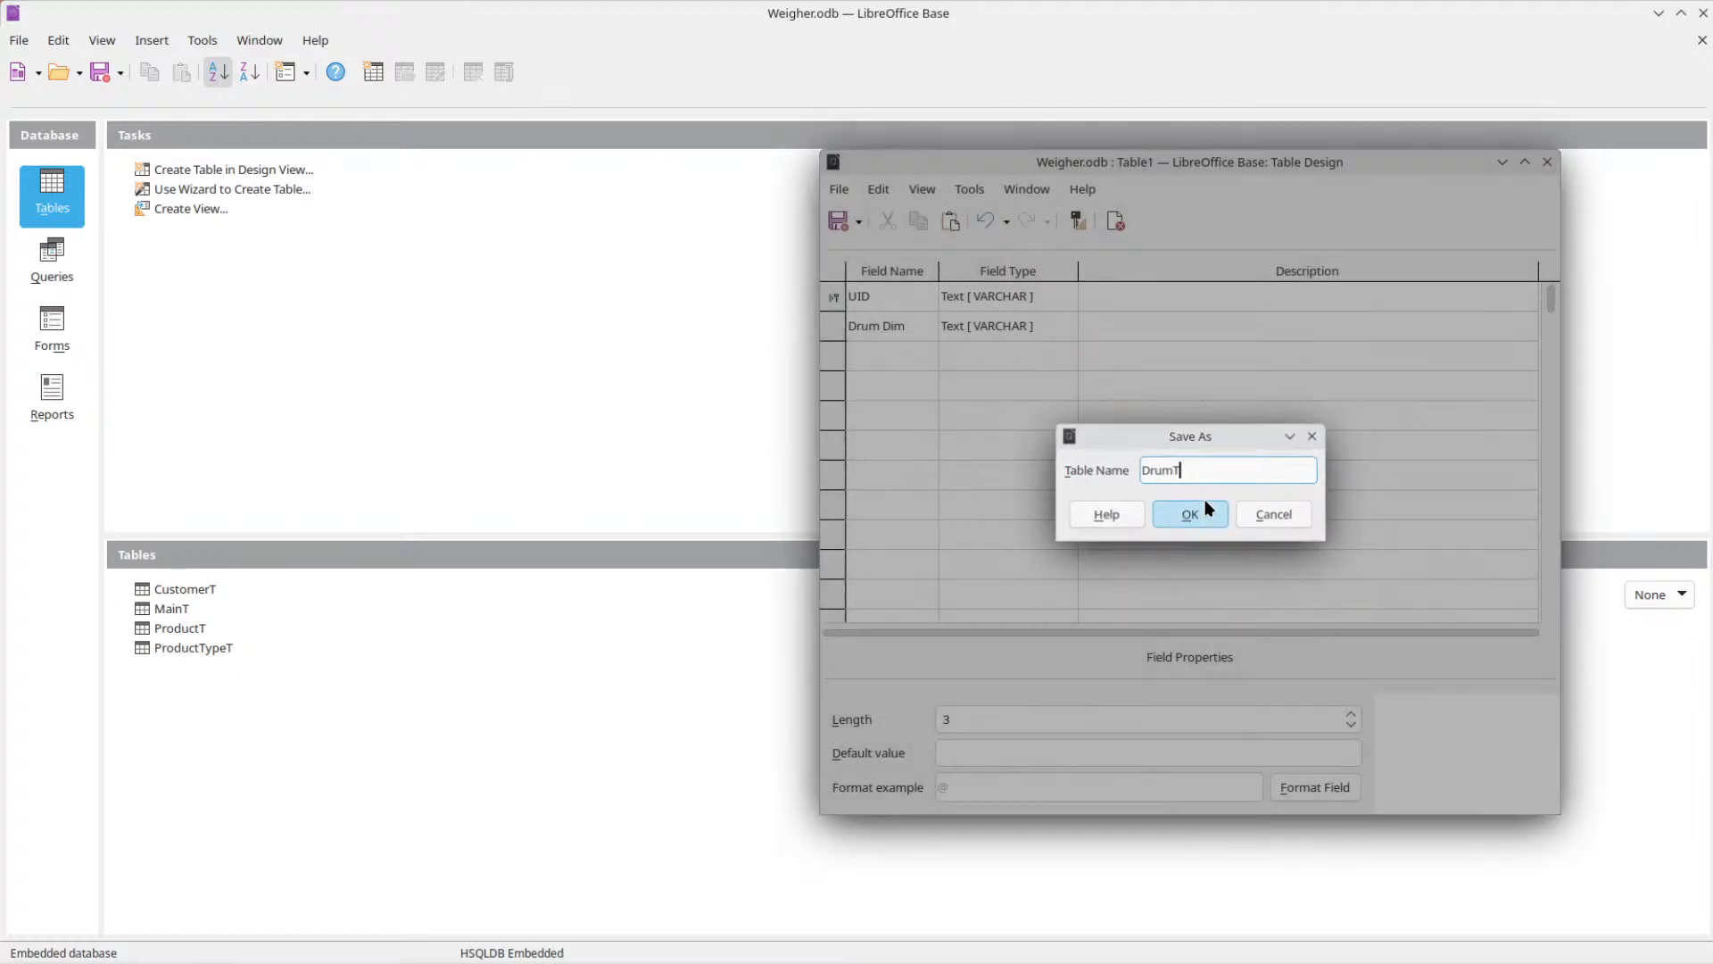
click(1205, 501)
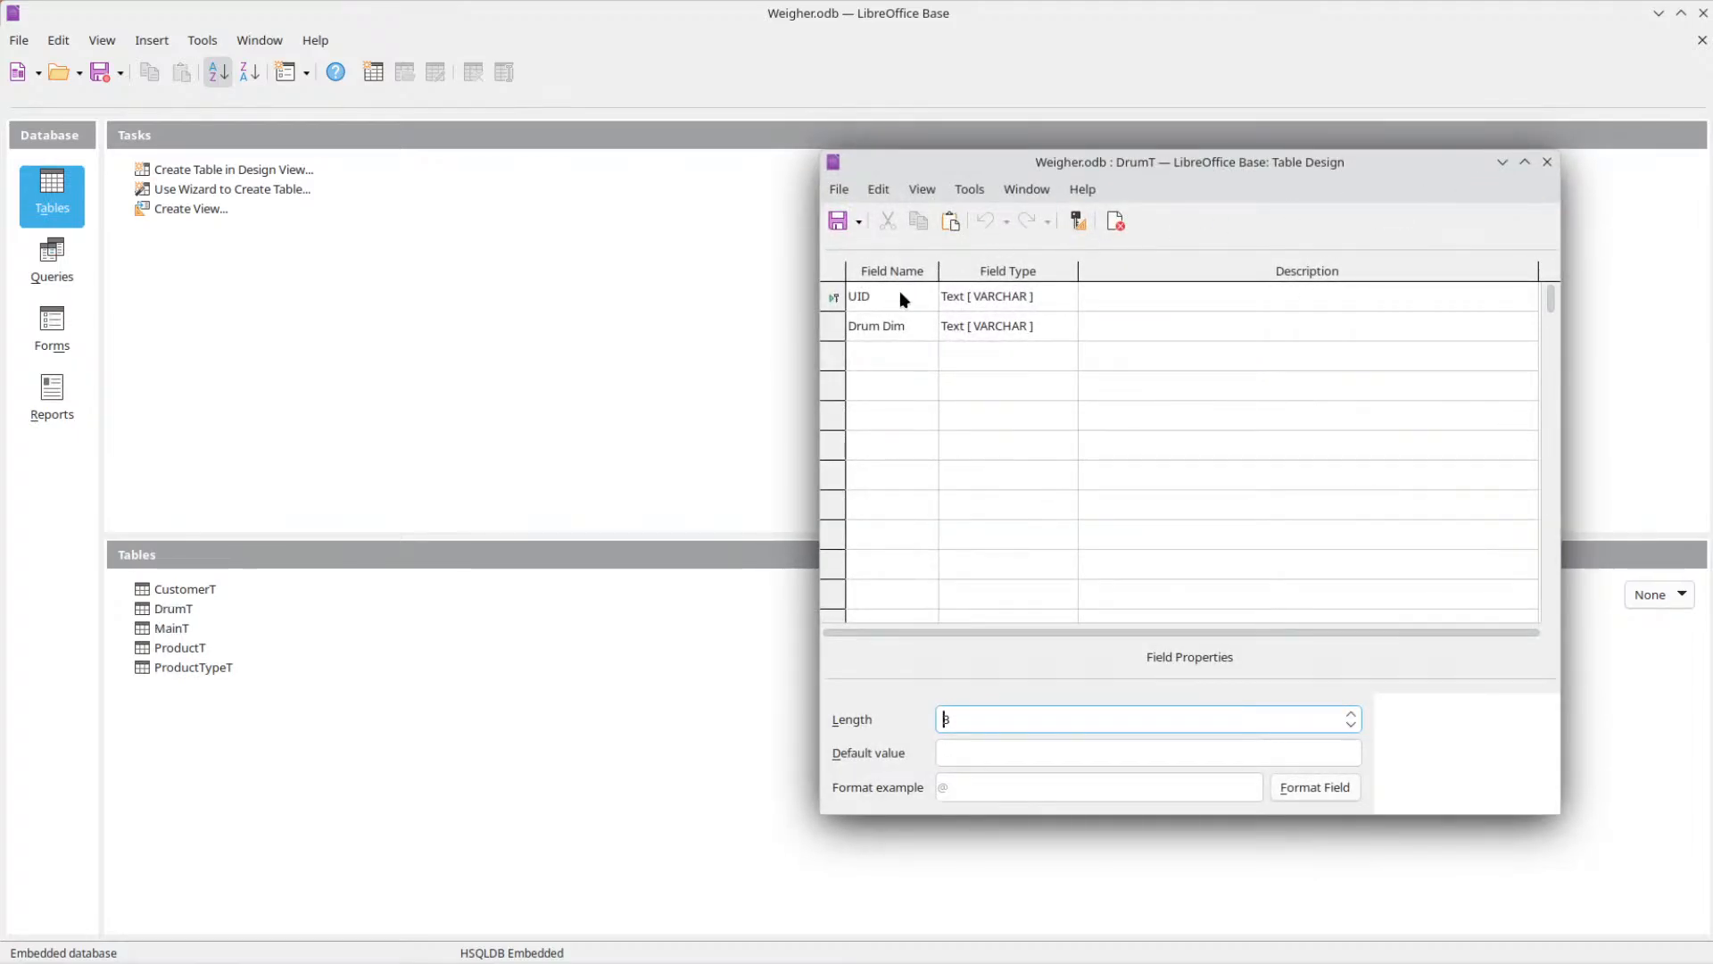
click(1545, 162)
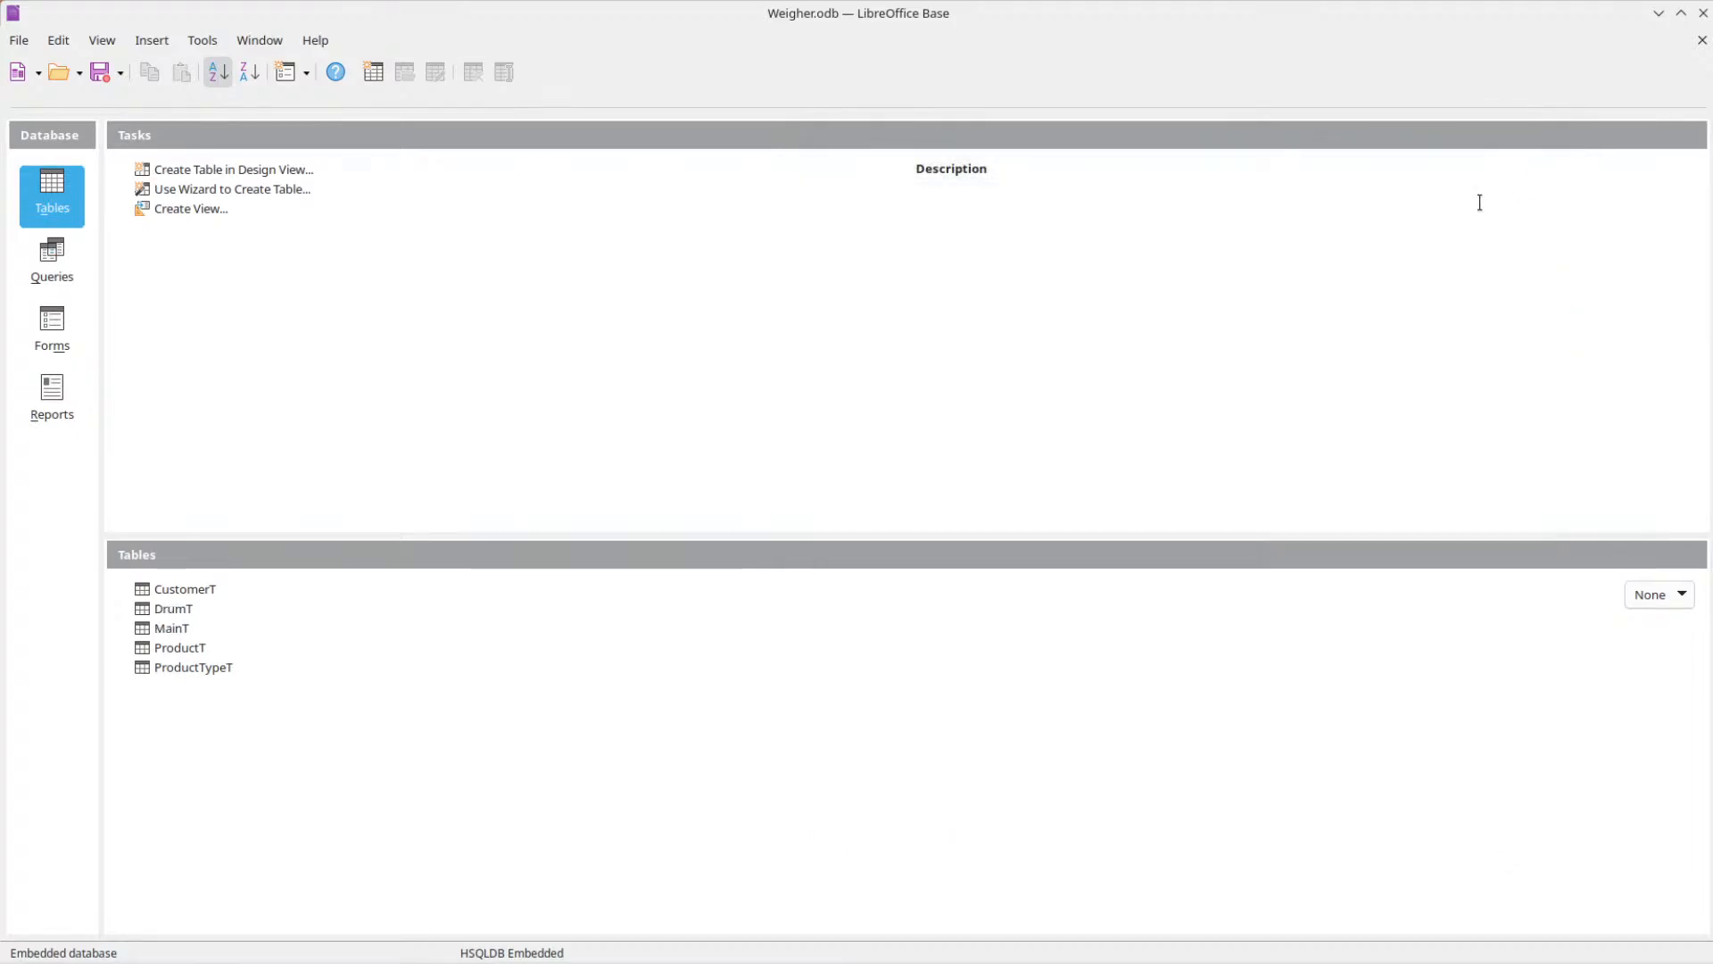
Open MainT's design and rename the Drum Type field to Drum Type UID after checking its length.
right_click(167, 630)
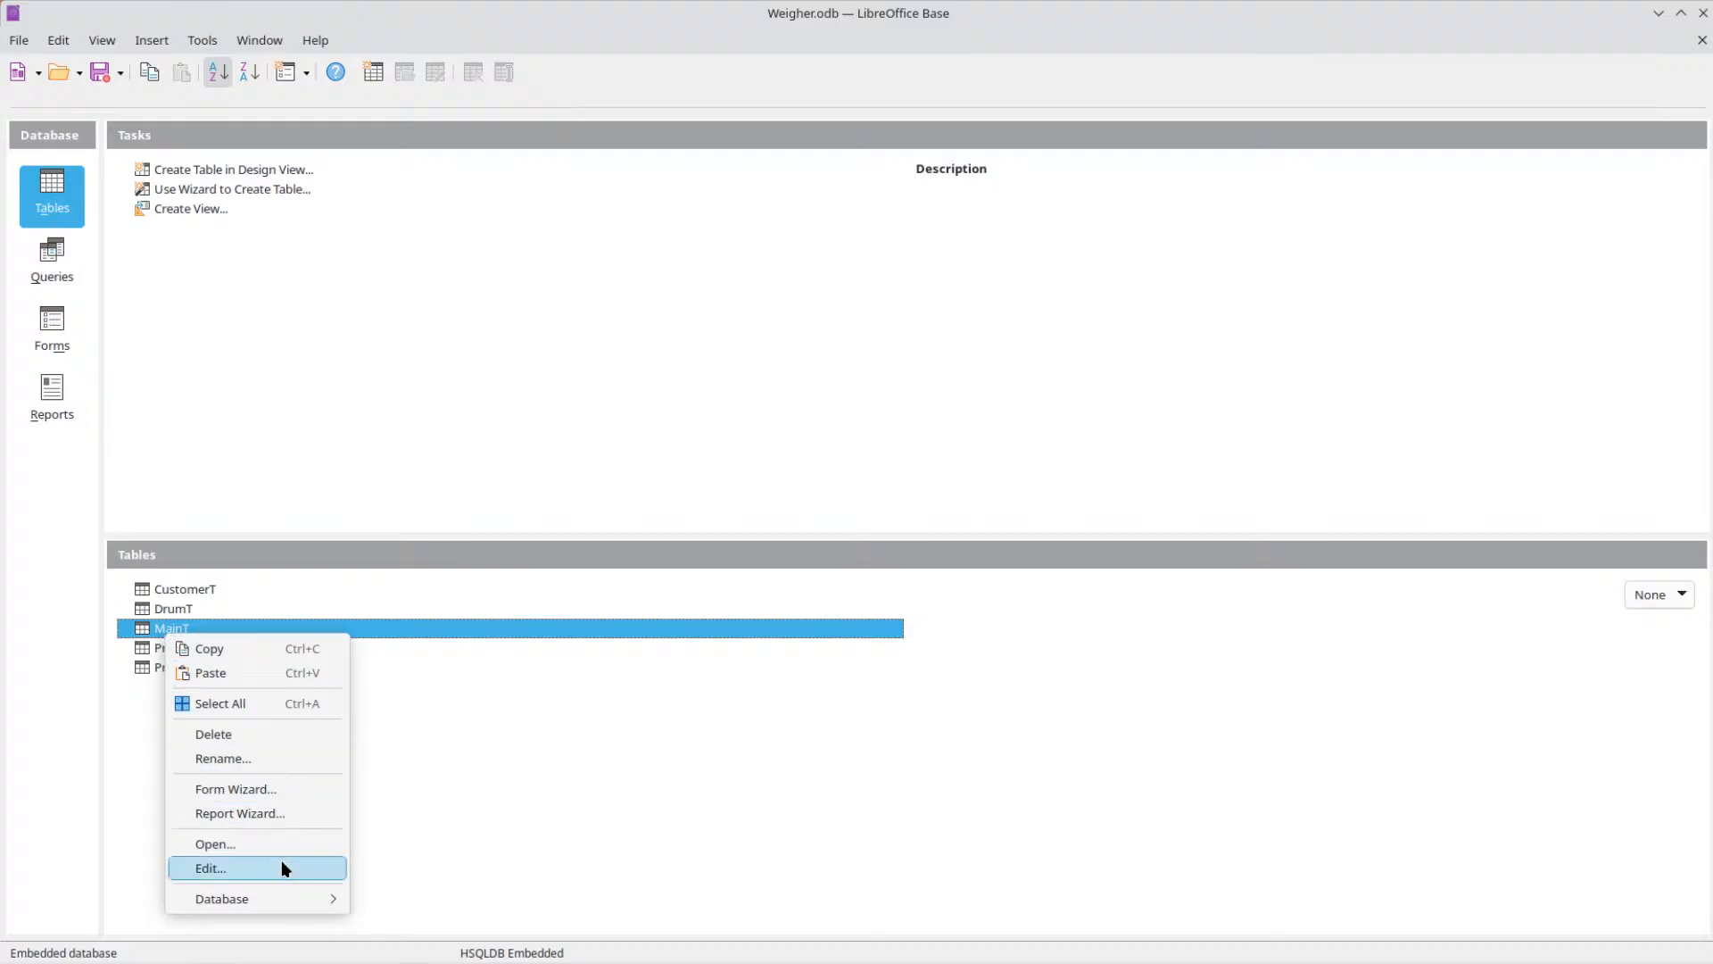
click(281, 868)
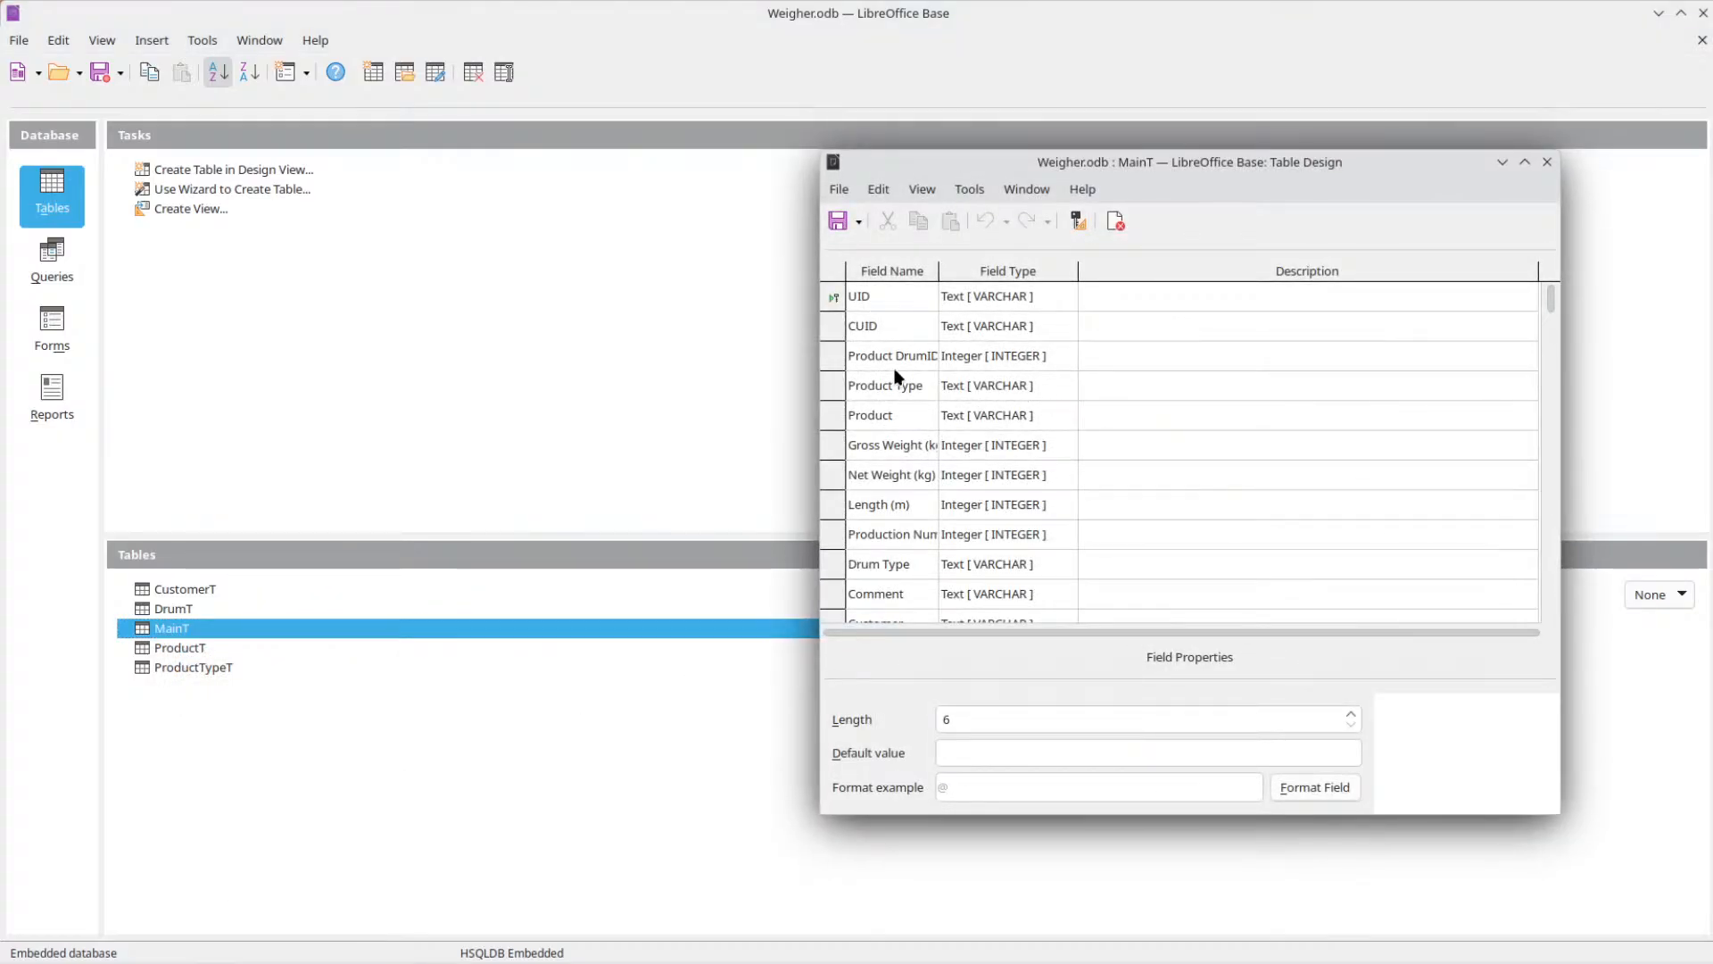
scroll(888, 460, down, 2)
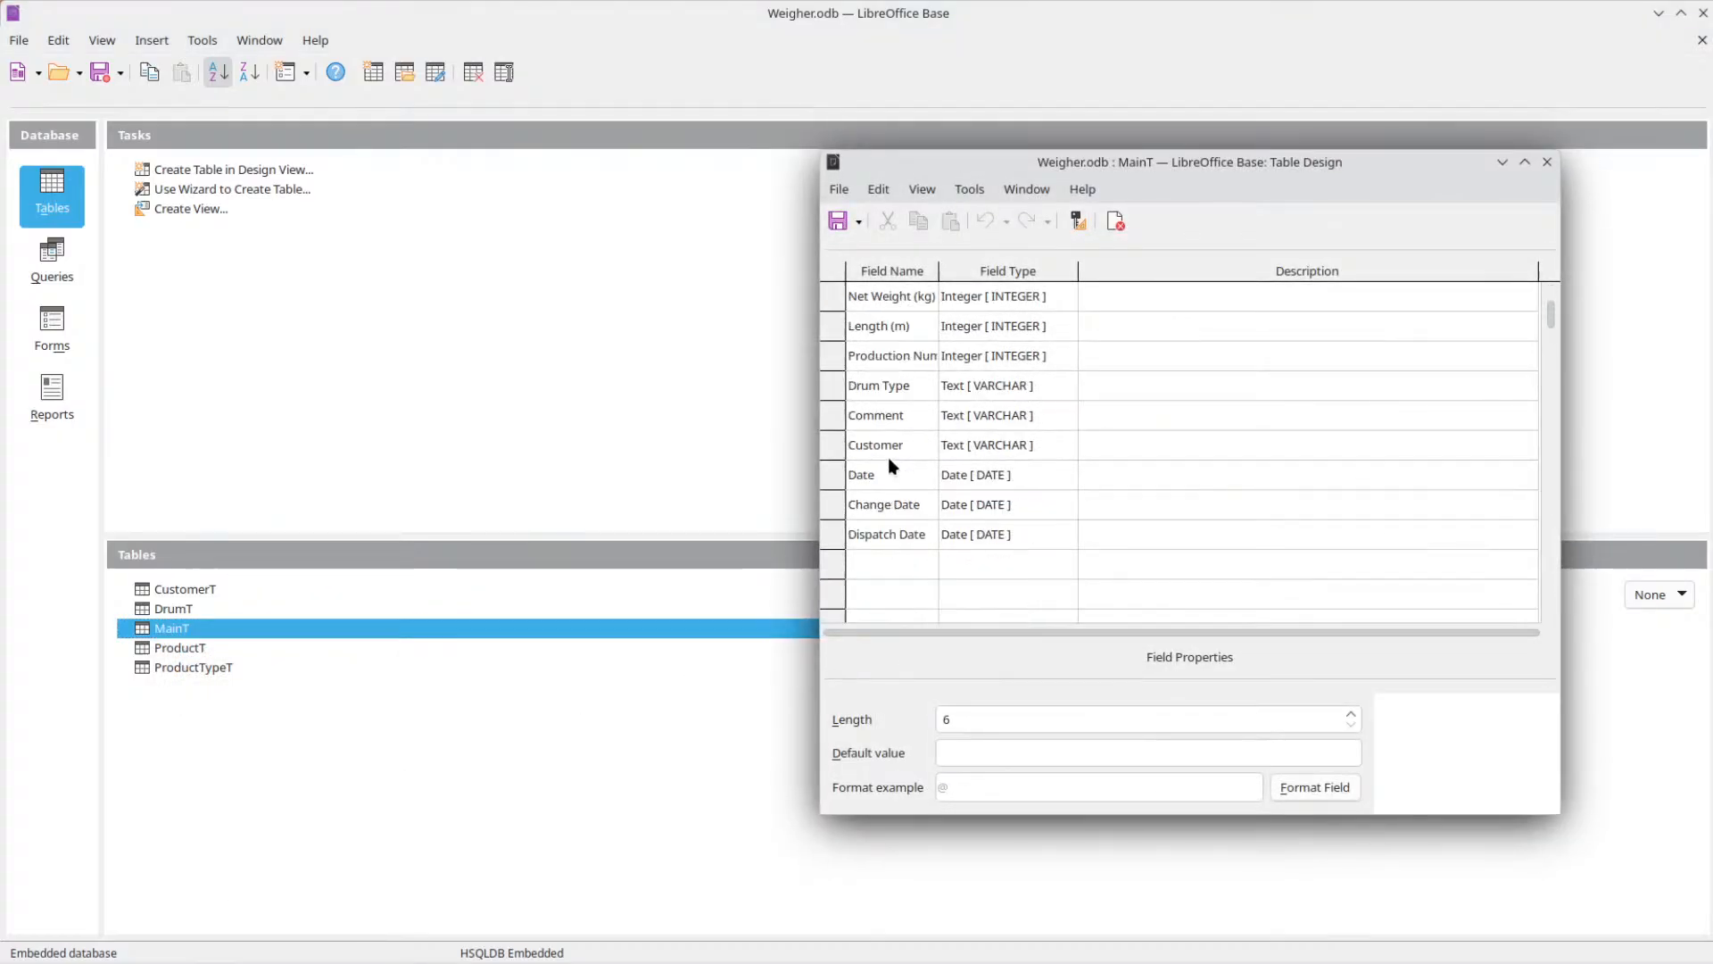
click(897, 390)
click(956, 754)
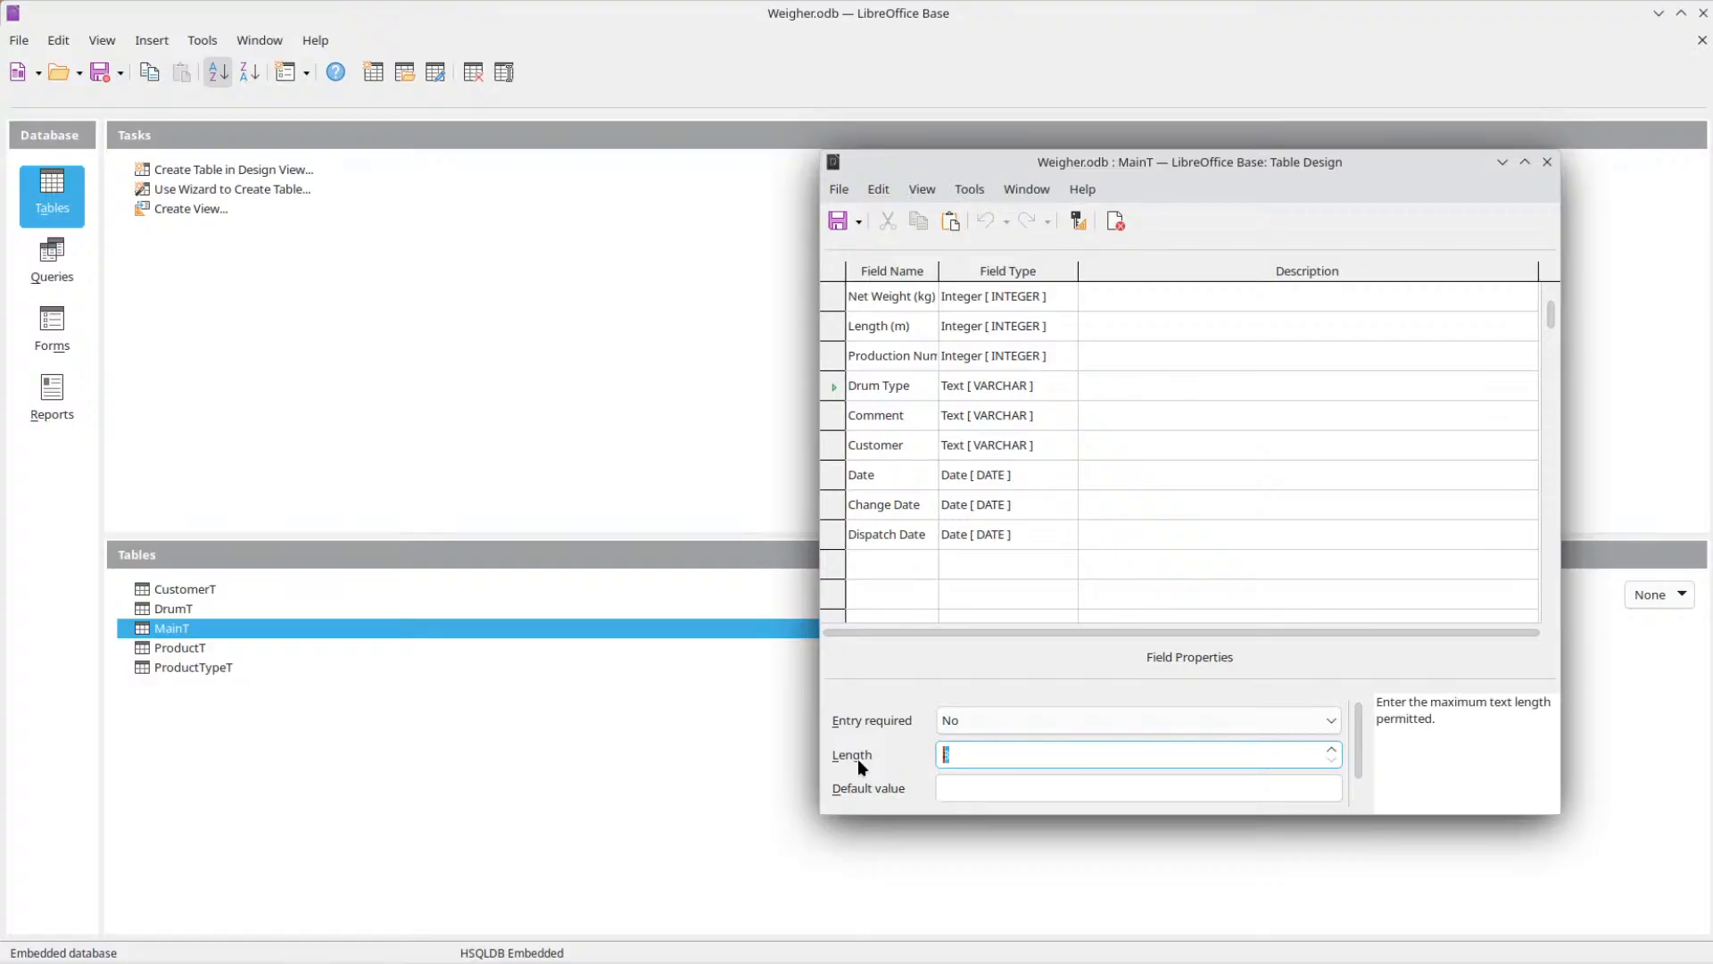
click(943, 754)
click(935, 385)
text(UID)
key(Tab)
Rename MainT's Product field to Product UID and its Product Type field to Product Type UID.
scroll(951, 503, up, 2)
click(915, 415)
text(UID)
click(927, 383)
text(UID)
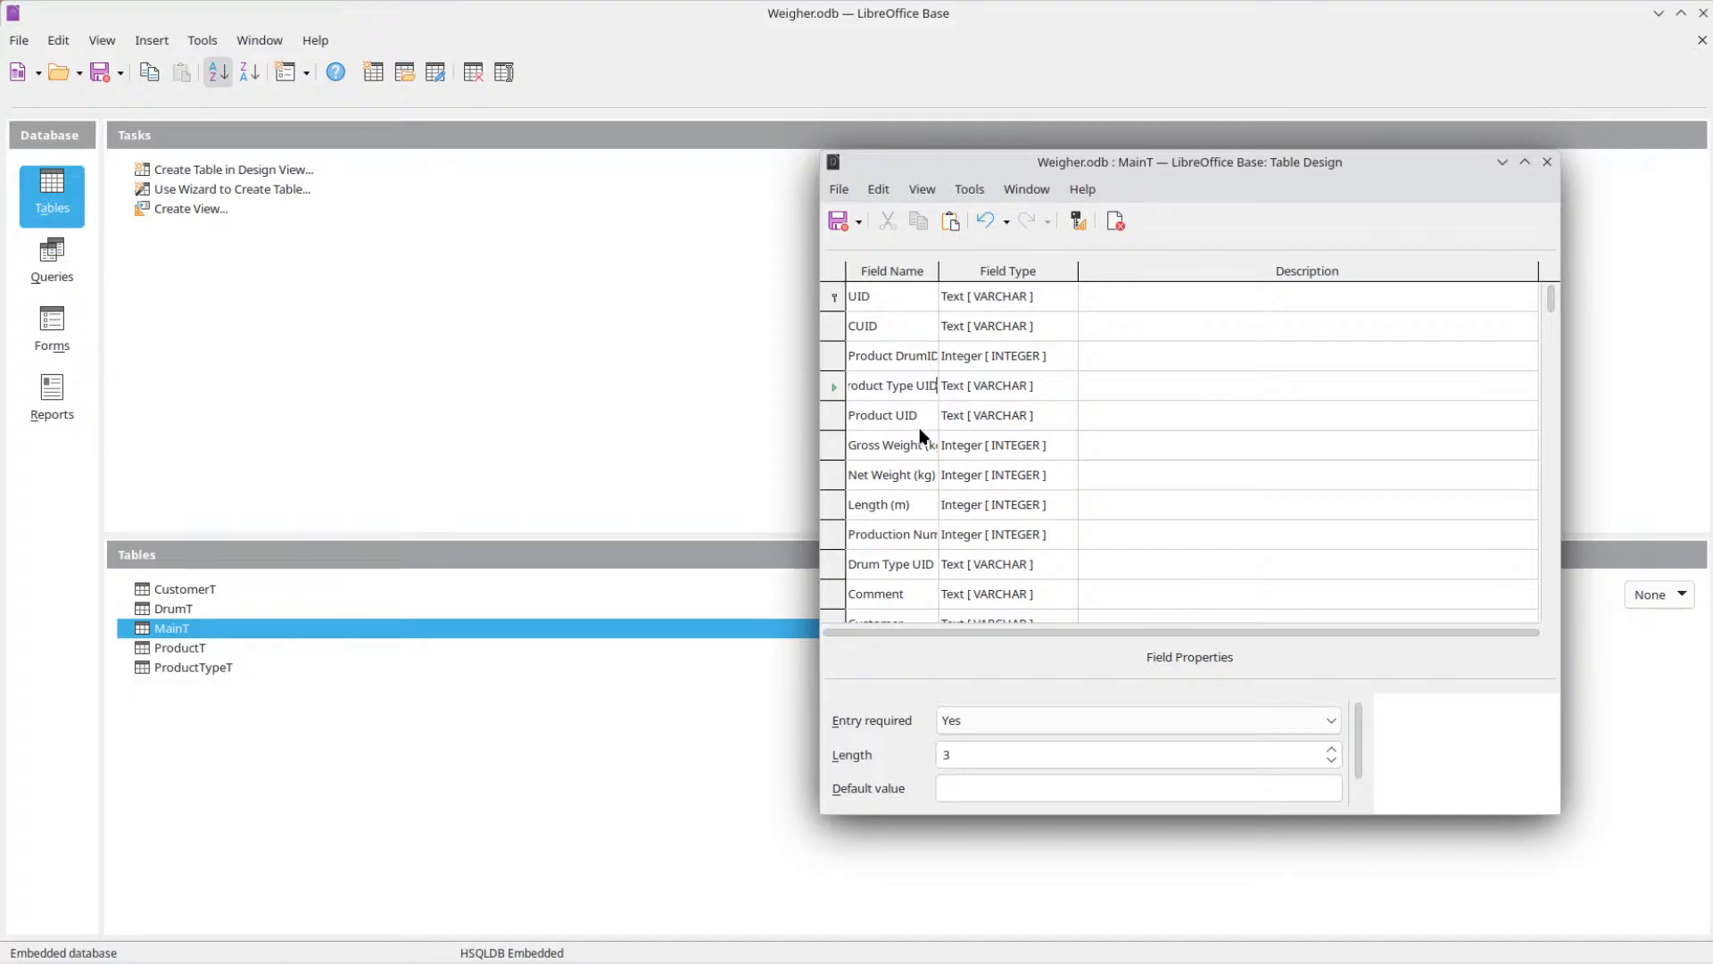
Rename MainT's CUID field to CID.
click(864, 327)
key(BackSpace)
click(920, 346)
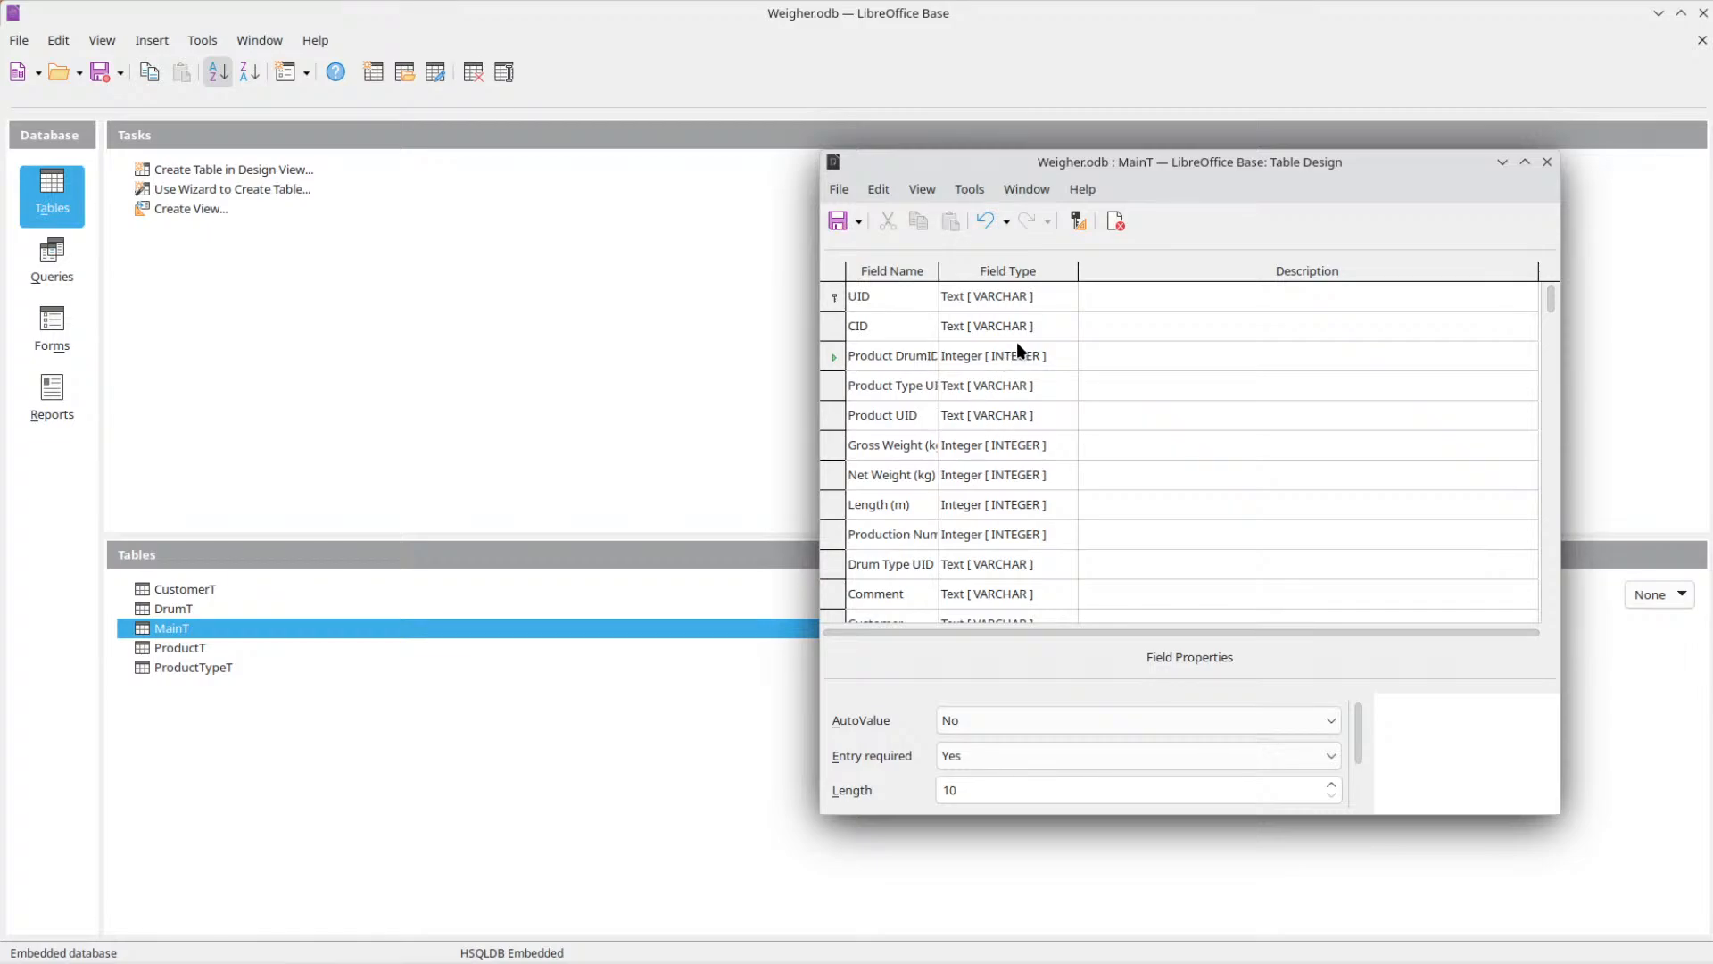
Widen the Field Name column enough to read the full names and close MainT's design with its changes saved.
scroll(1017, 344, down, 5)
scroll(1067, 355, up, 5)
drag(939, 271, 963, 270)
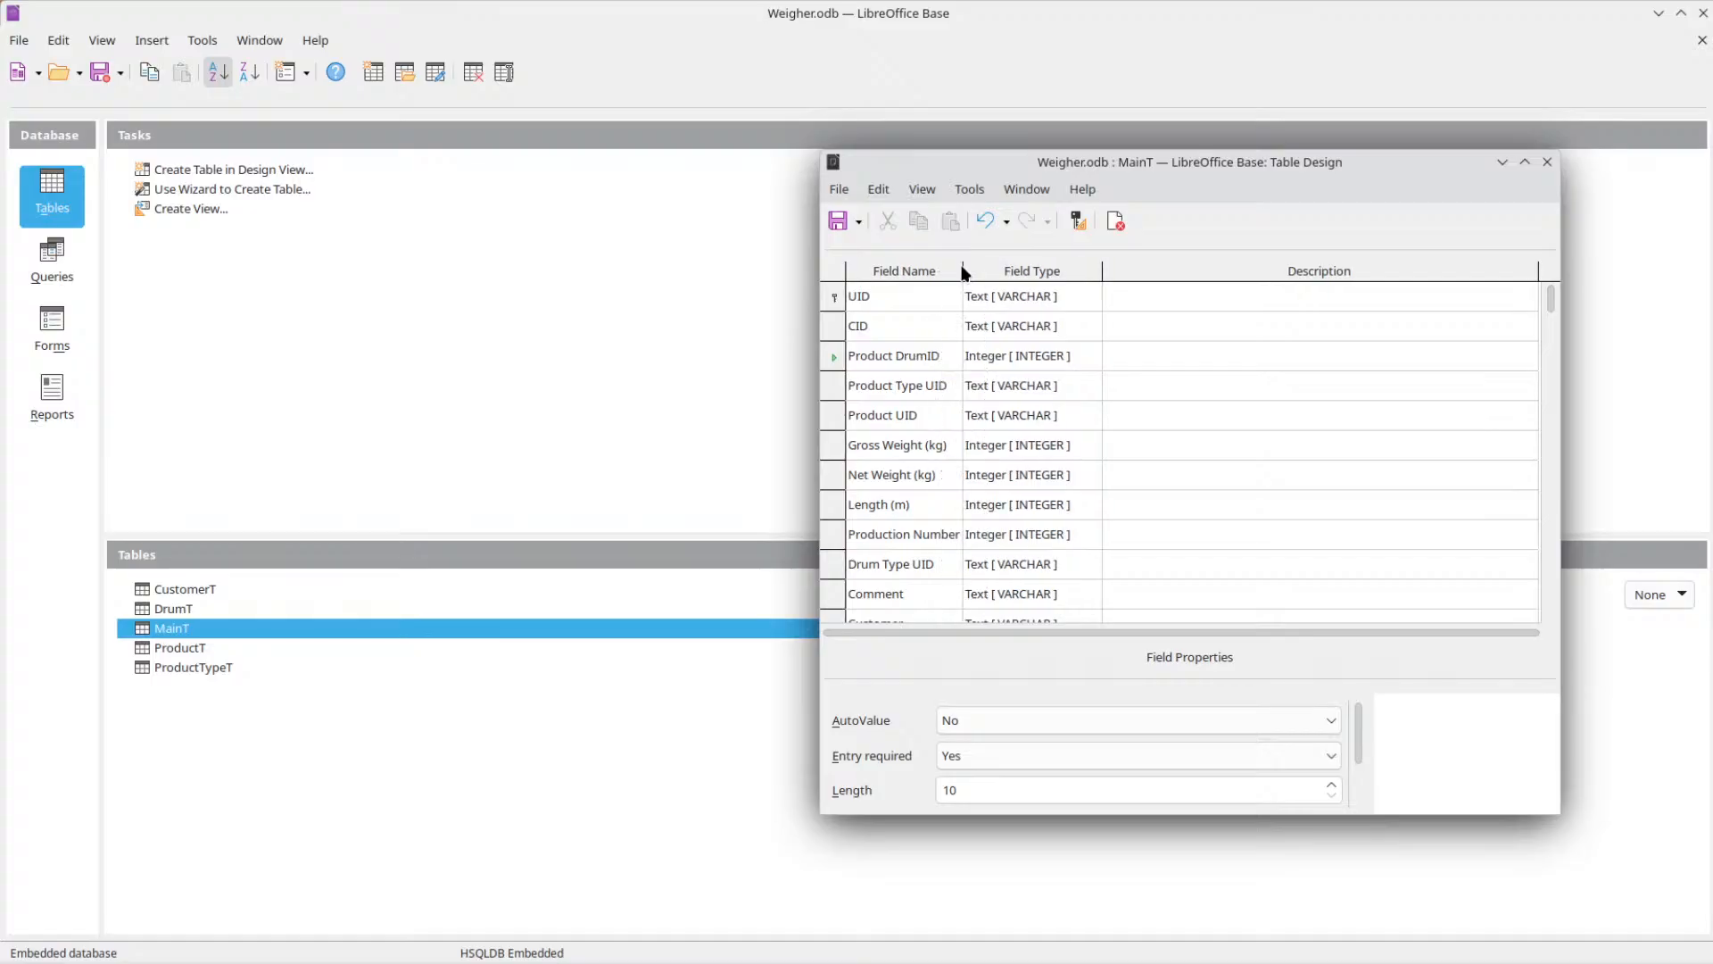
click(1548, 162)
Open the database's relationship design and add the tables CustomerT, DrumT, MainT, ProductT and ProductTypeT.
click(202, 40)
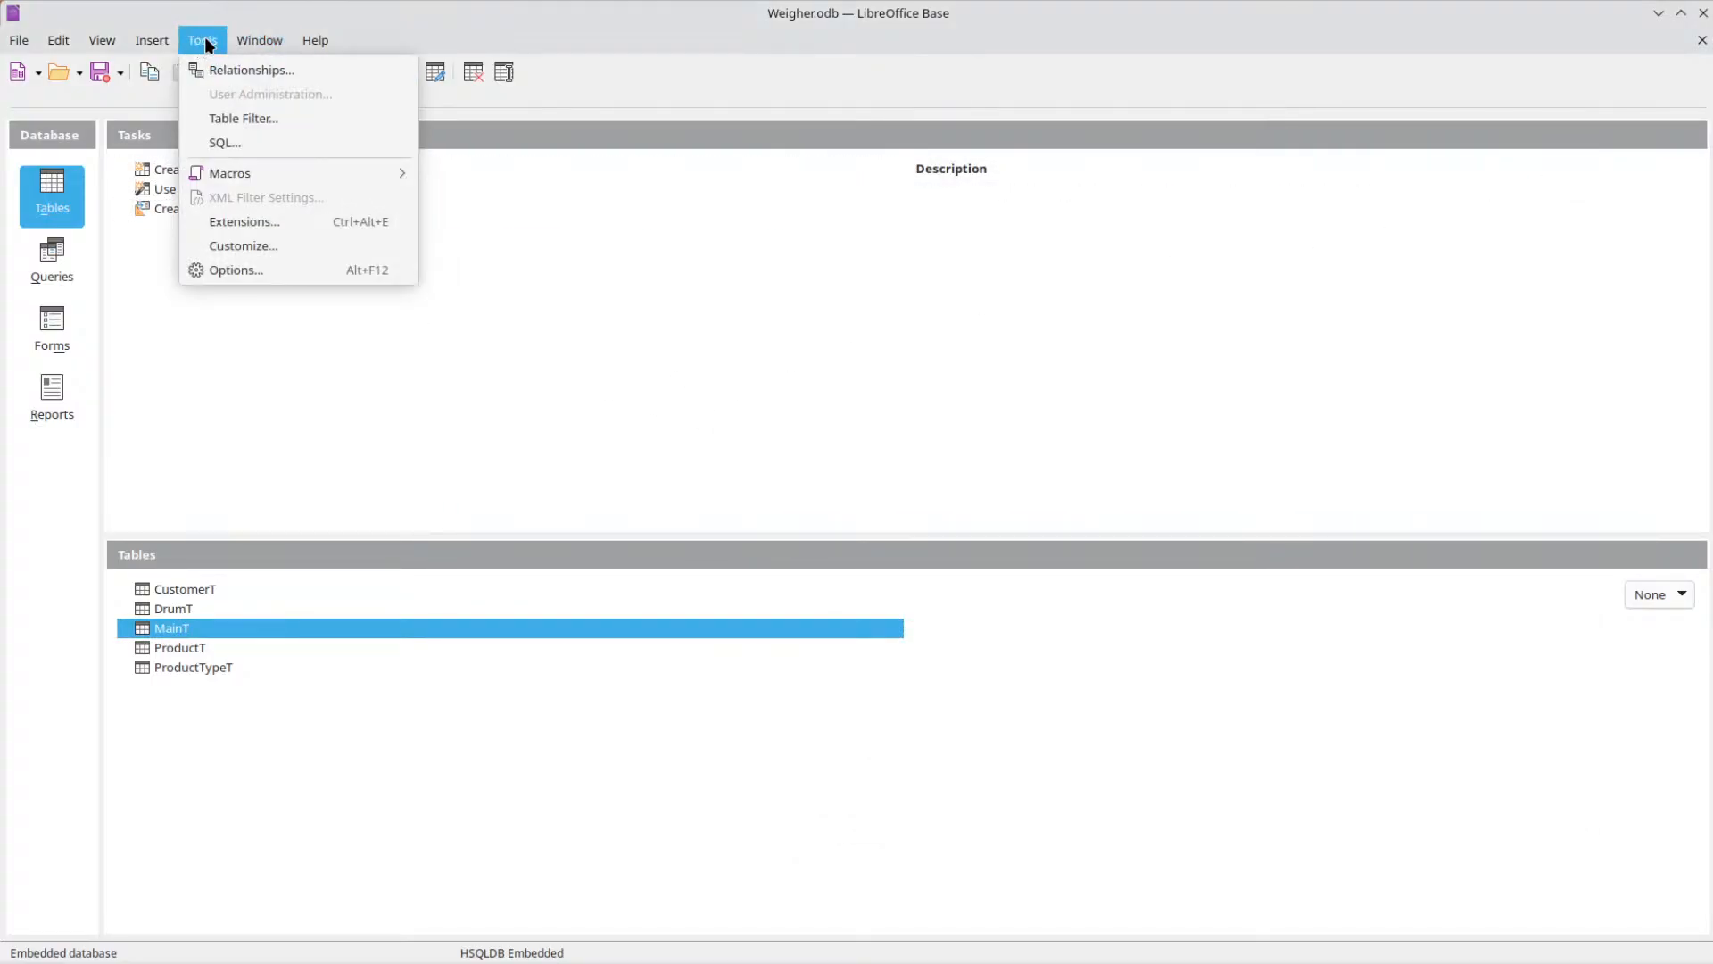
click(223, 66)
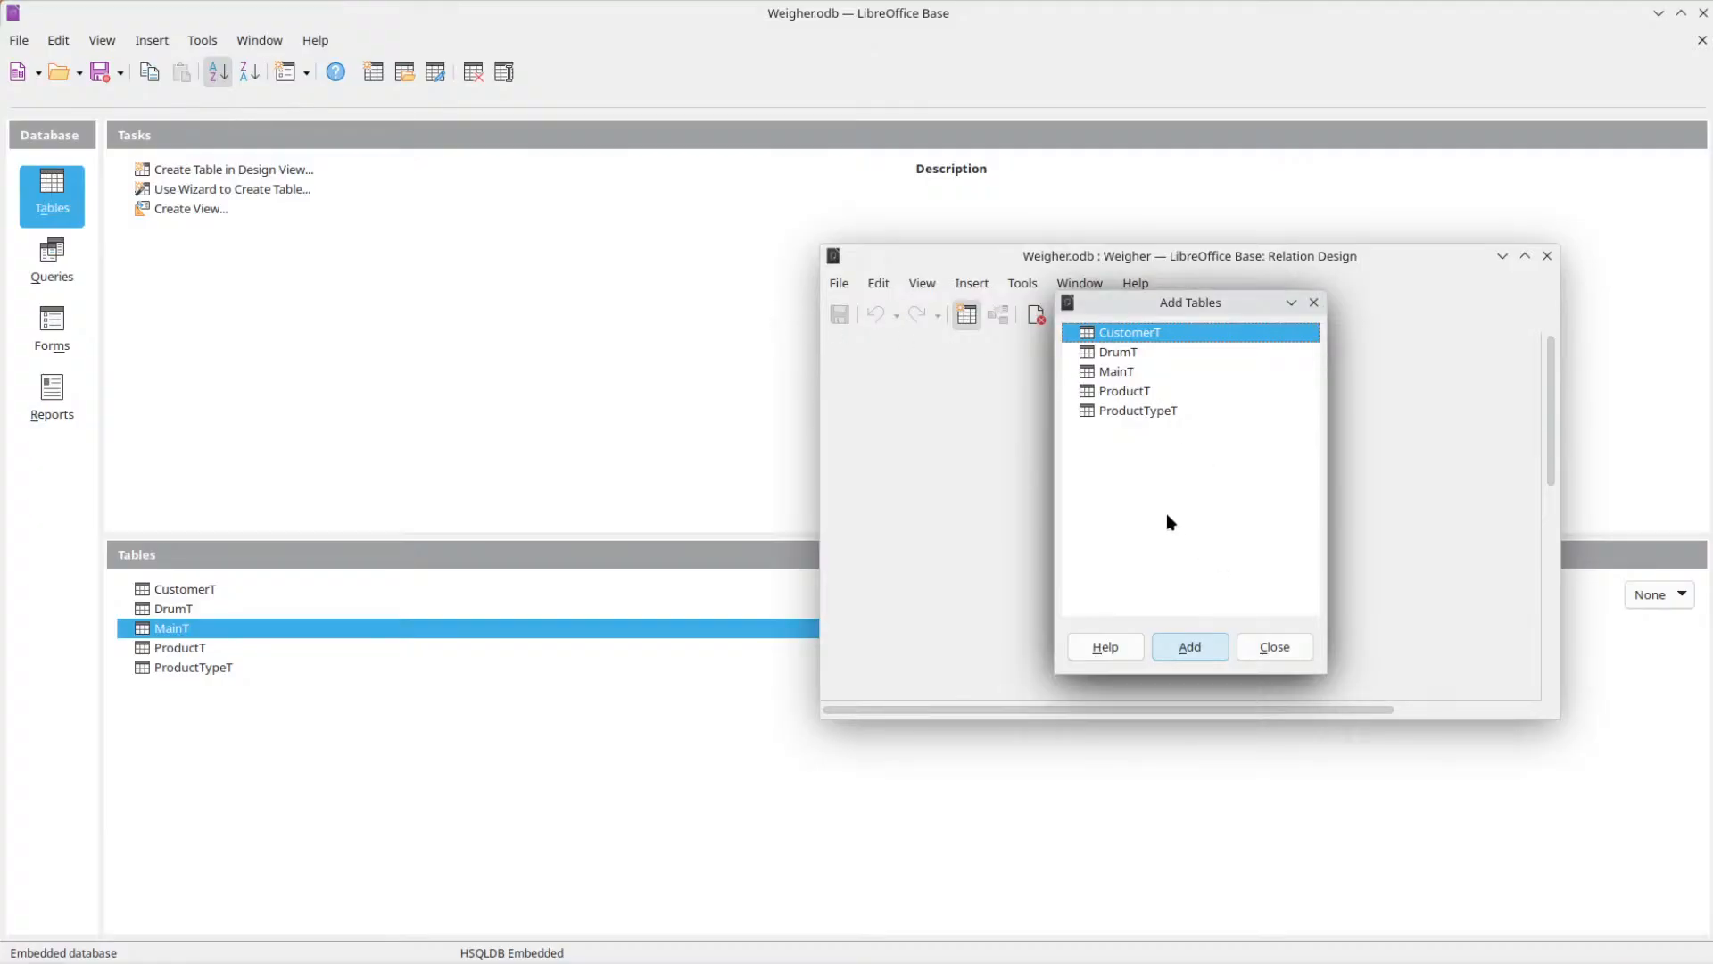
click(1124, 412)
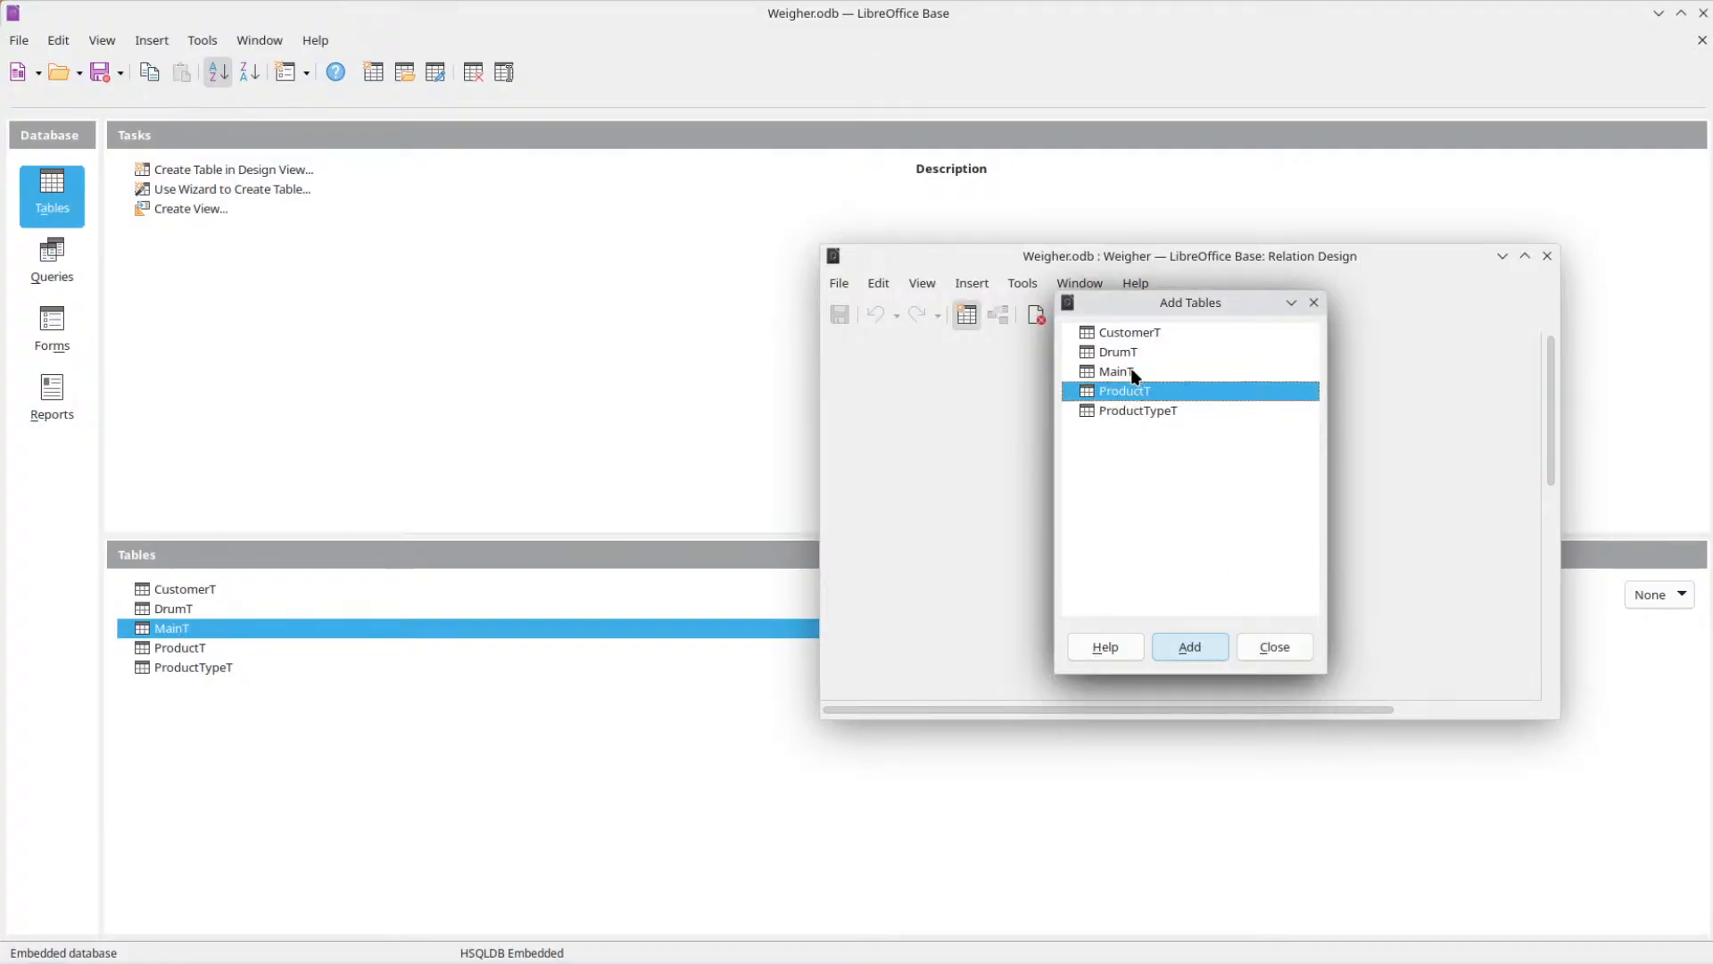
double_click(1142, 335)
double_click(1142, 354)
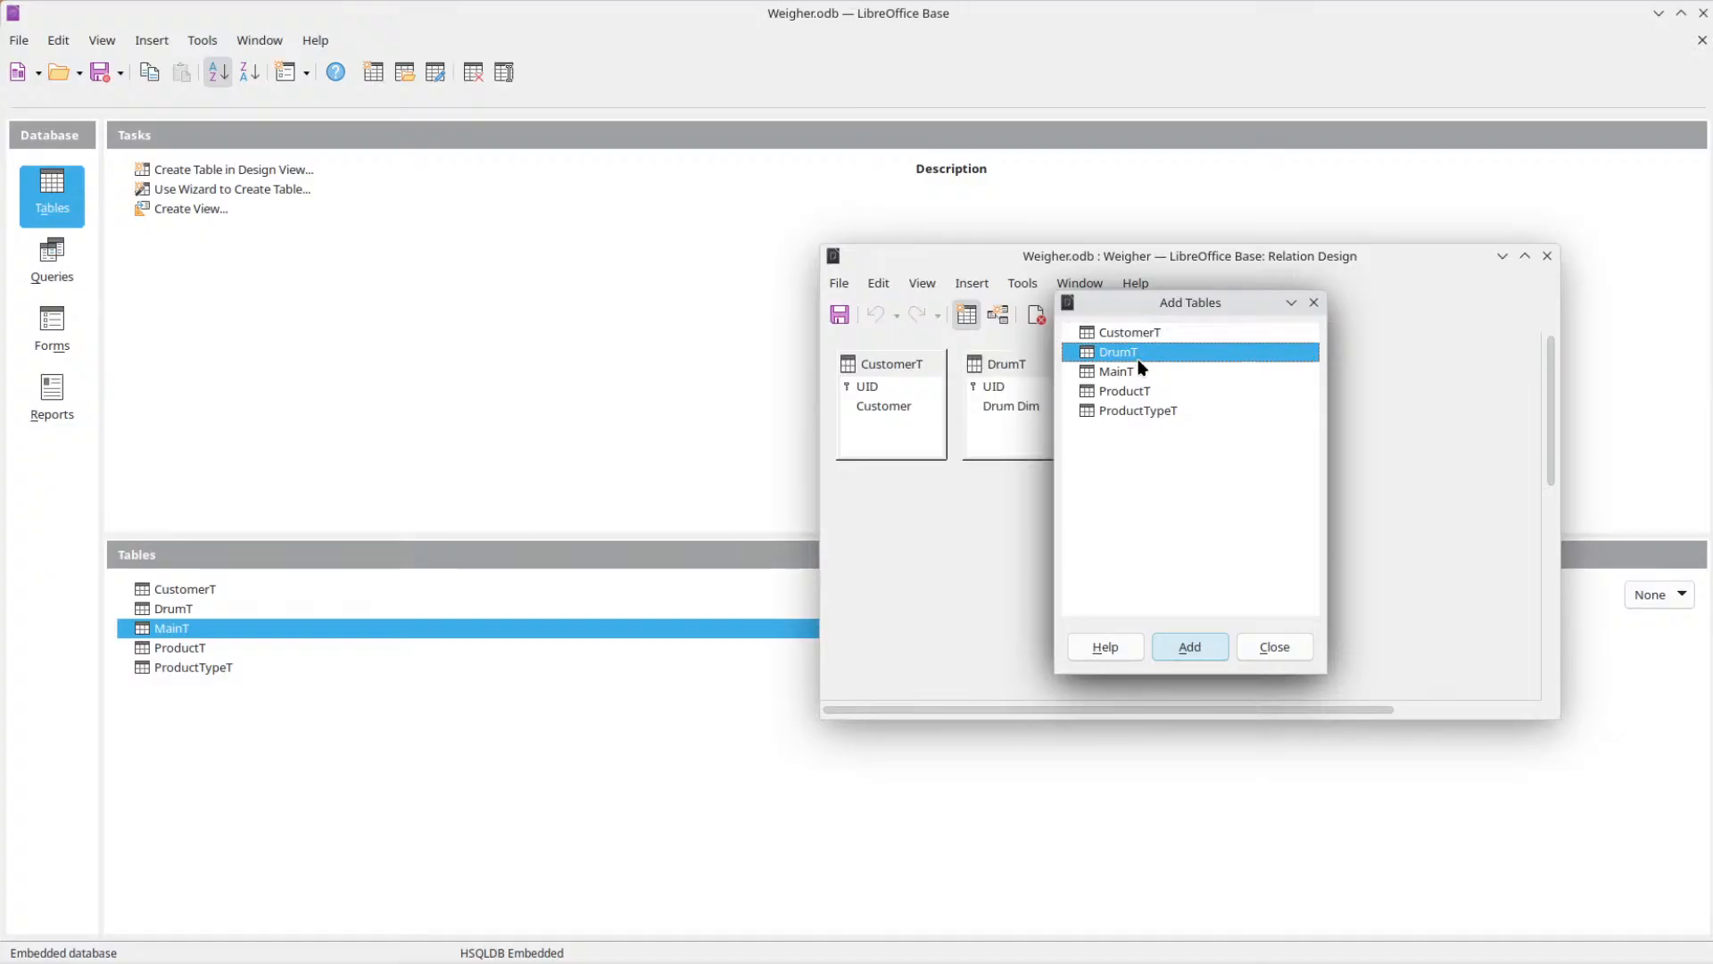
click(1126, 373)
click(1144, 391)
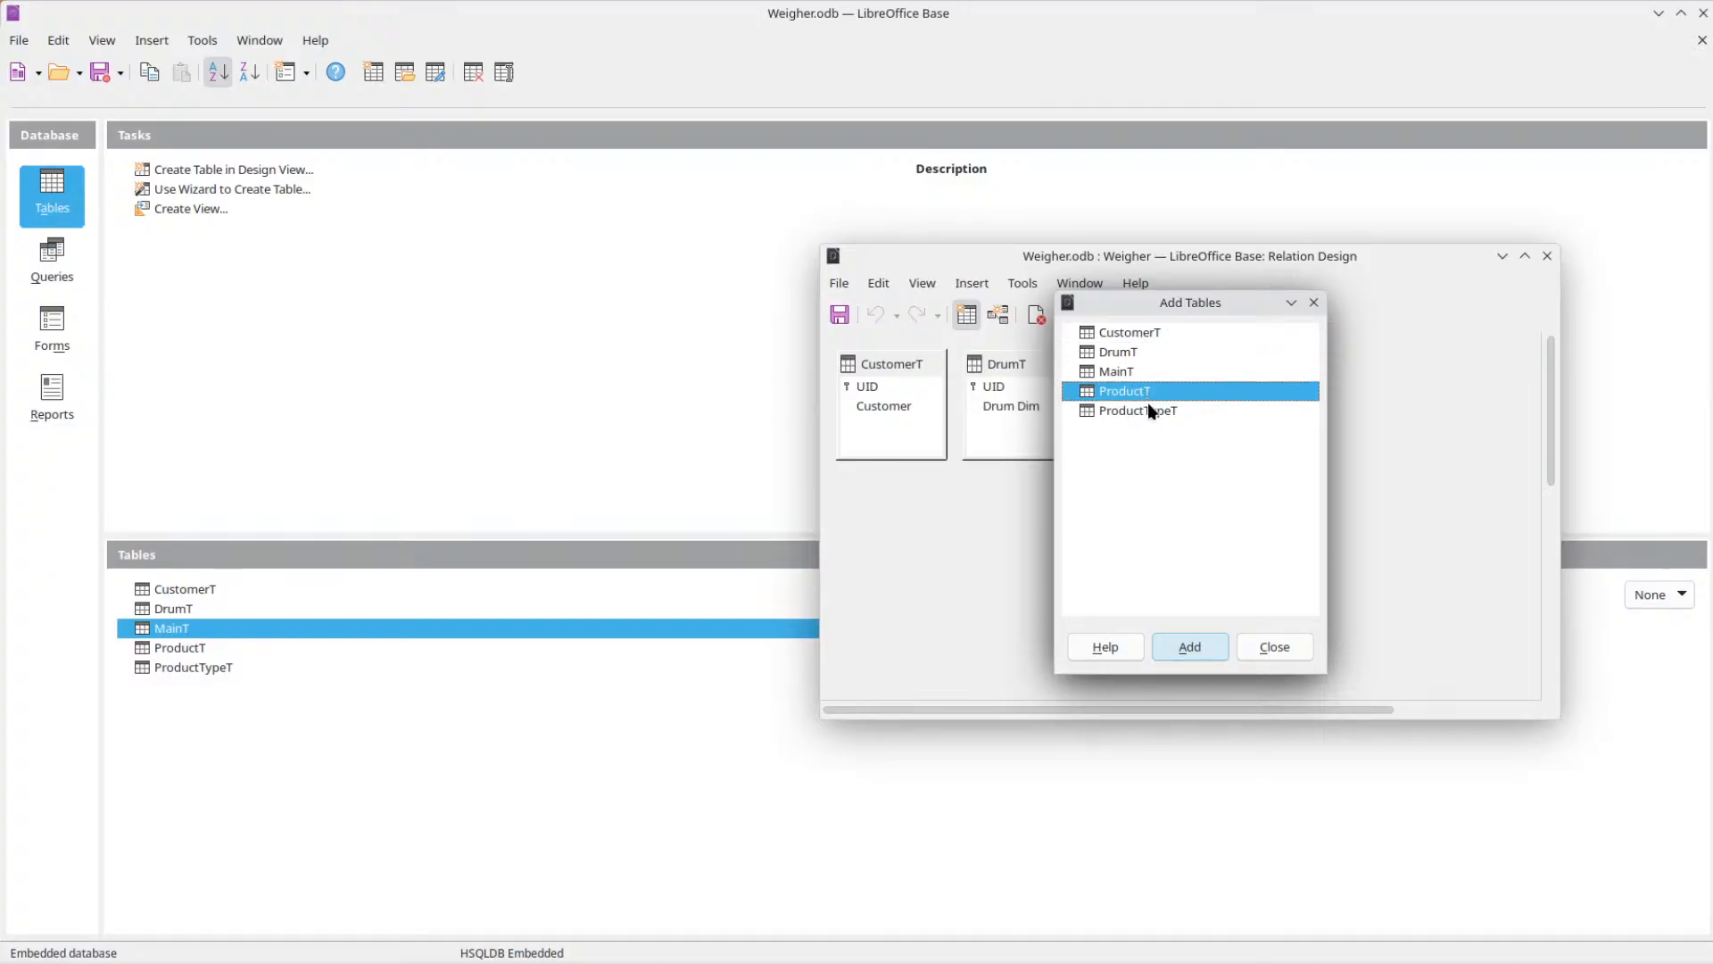
double_click(1149, 410)
click(1287, 651)
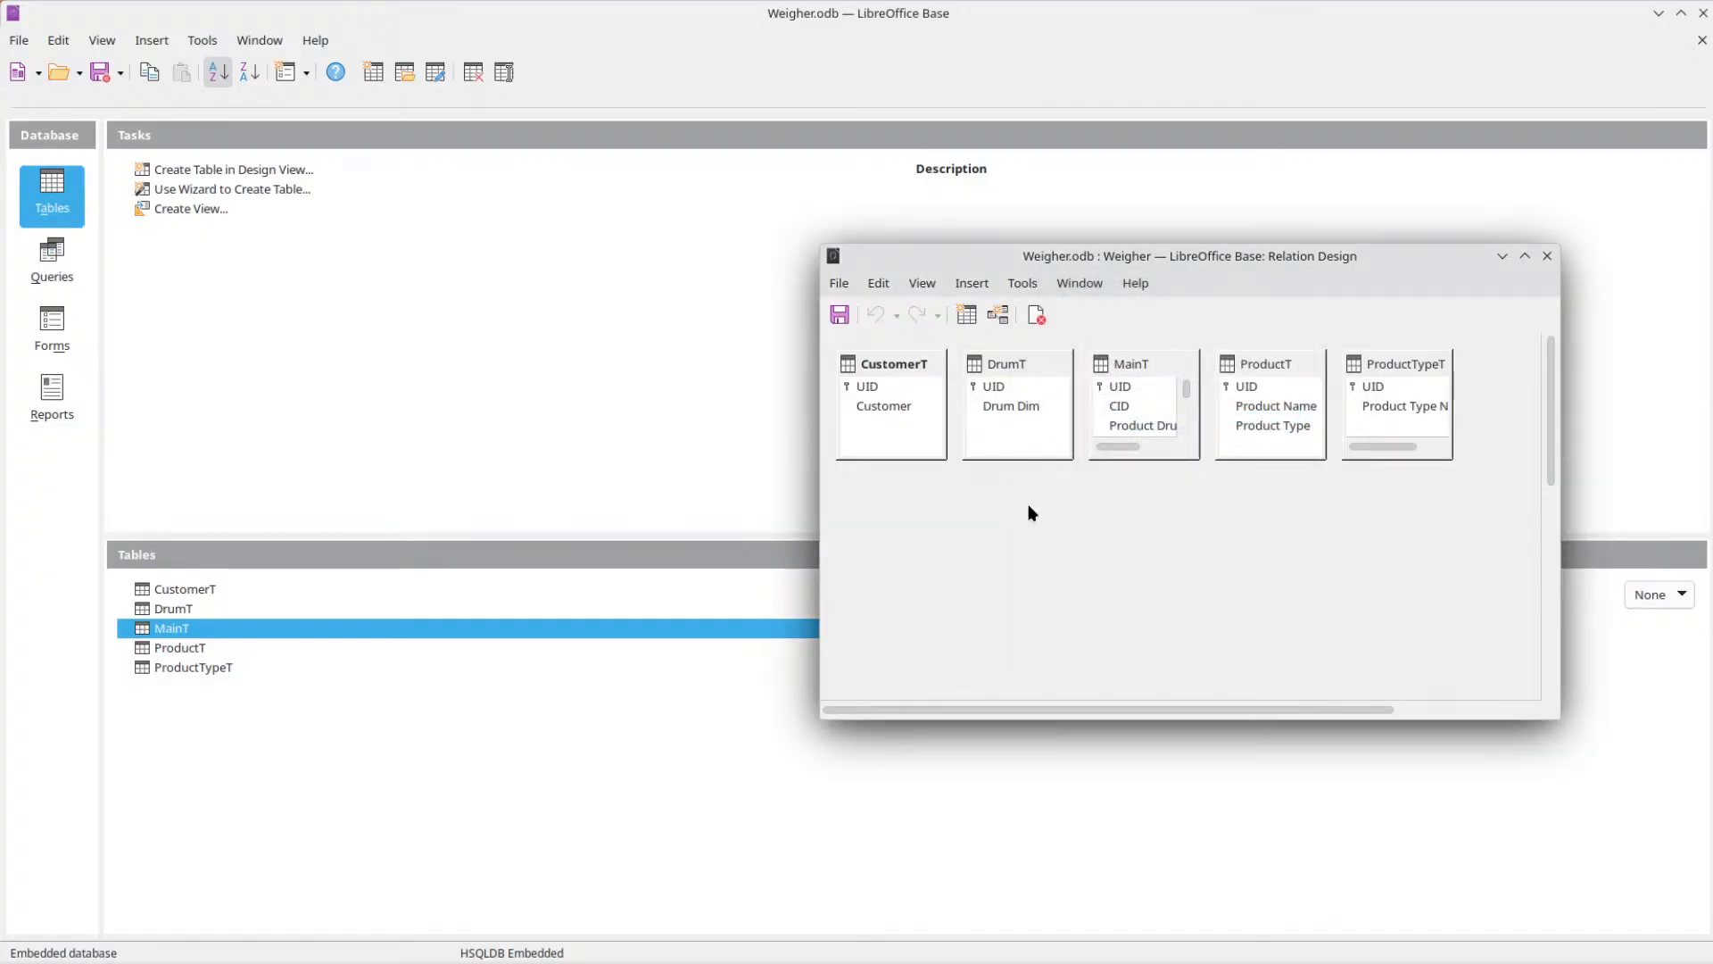
Swap MainT into CustomerT's place in the relation design, shift DrumT aside and enlarge MainT to show all its fields.
drag(1133, 360, 871, 486)
drag(873, 356, 1055, 501)
drag(872, 500, 852, 360)
drag(874, 455, 883, 654)
scroll(898, 616, down, 2)
drag(898, 569, 902, 614)
scroll(996, 591, up, 2)
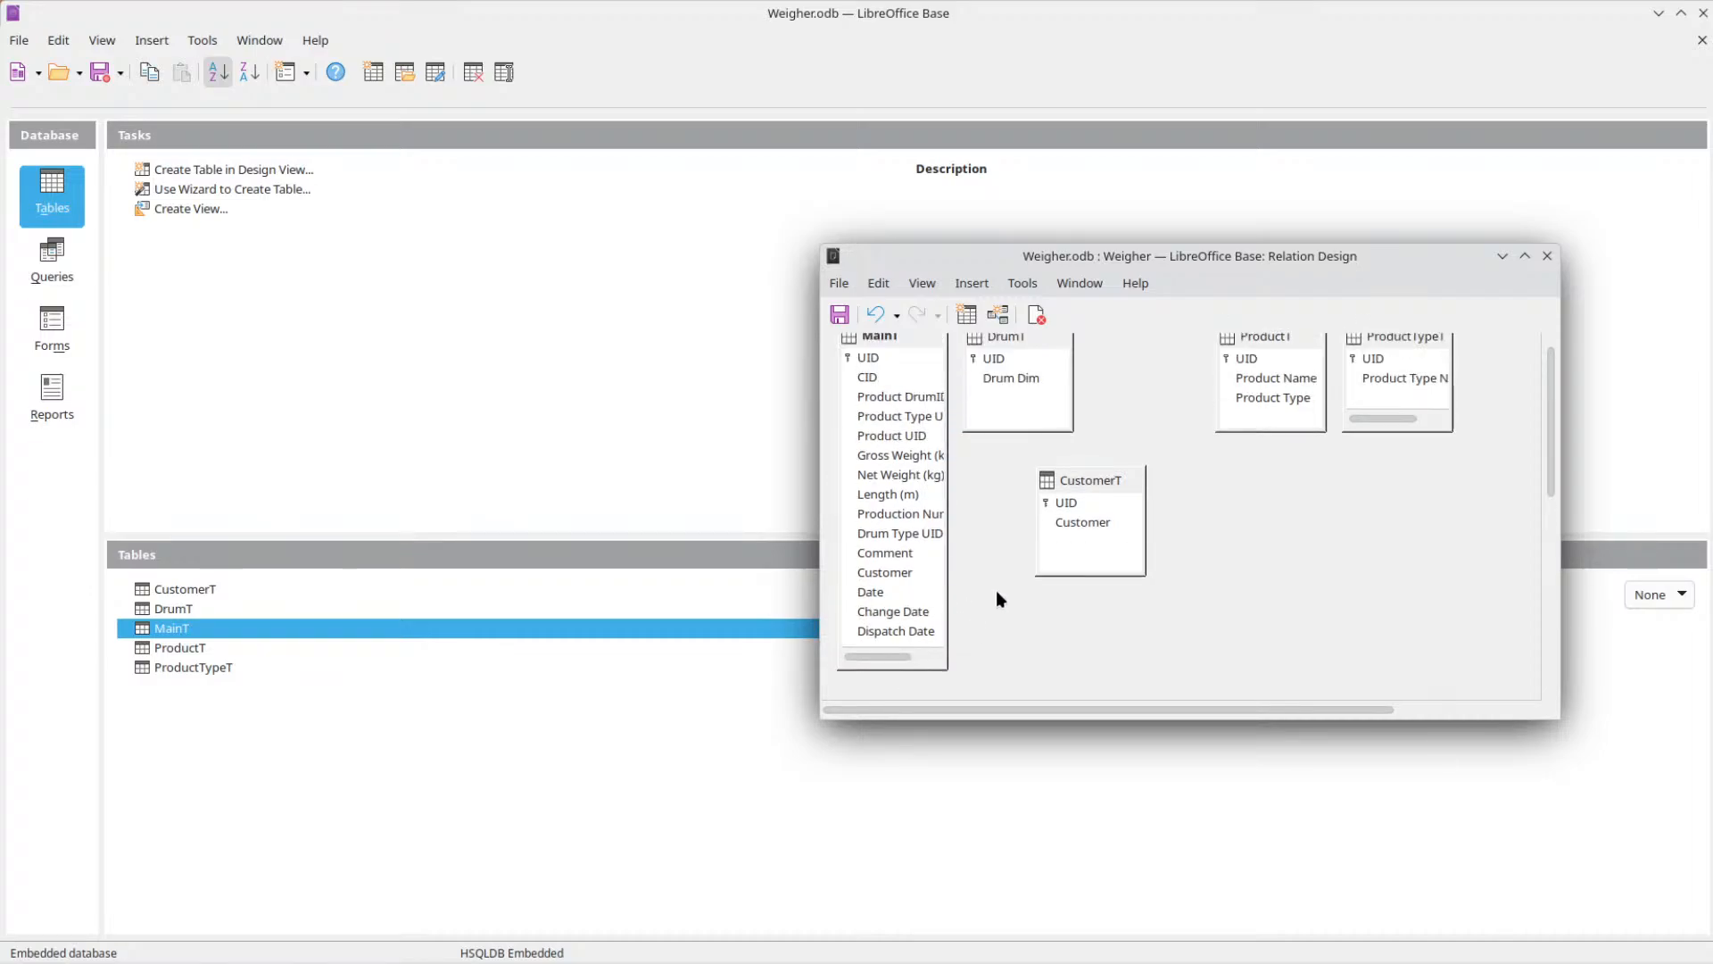
drag(1007, 366, 1102, 366)
drag(944, 416, 999, 420)
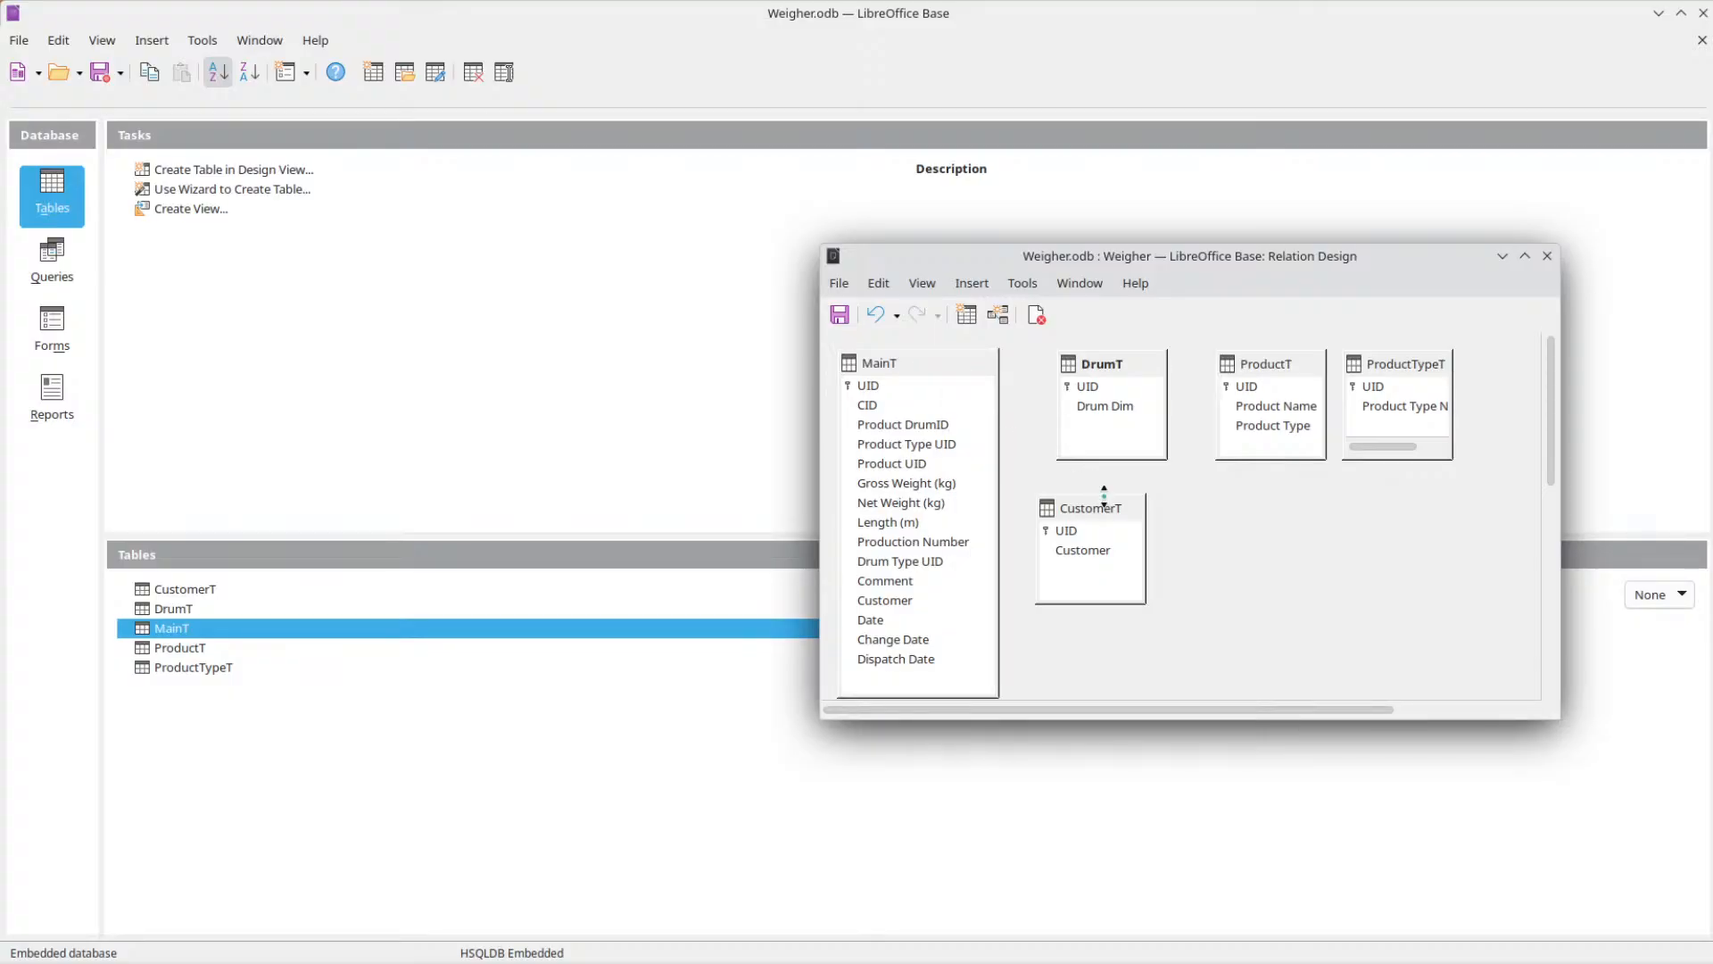
Move ProductT beside MainT and place CustomerT and DrumT farther away from it.
drag(1091, 508, 1438, 522)
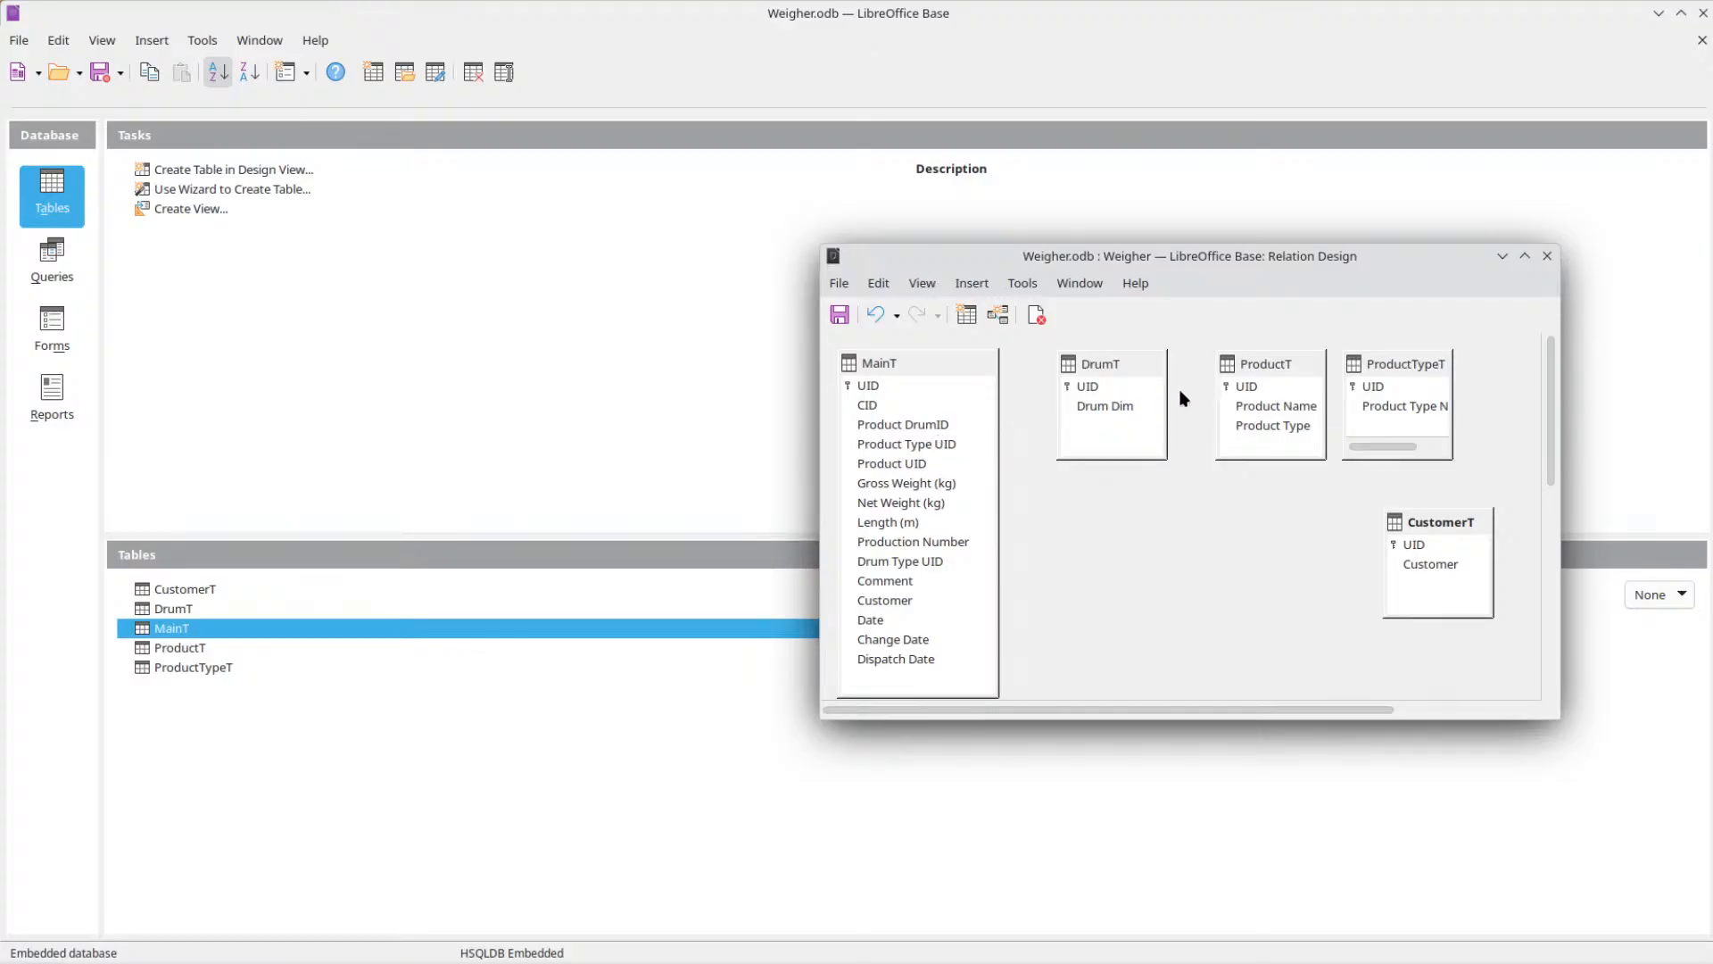
drag(1285, 363, 1120, 490)
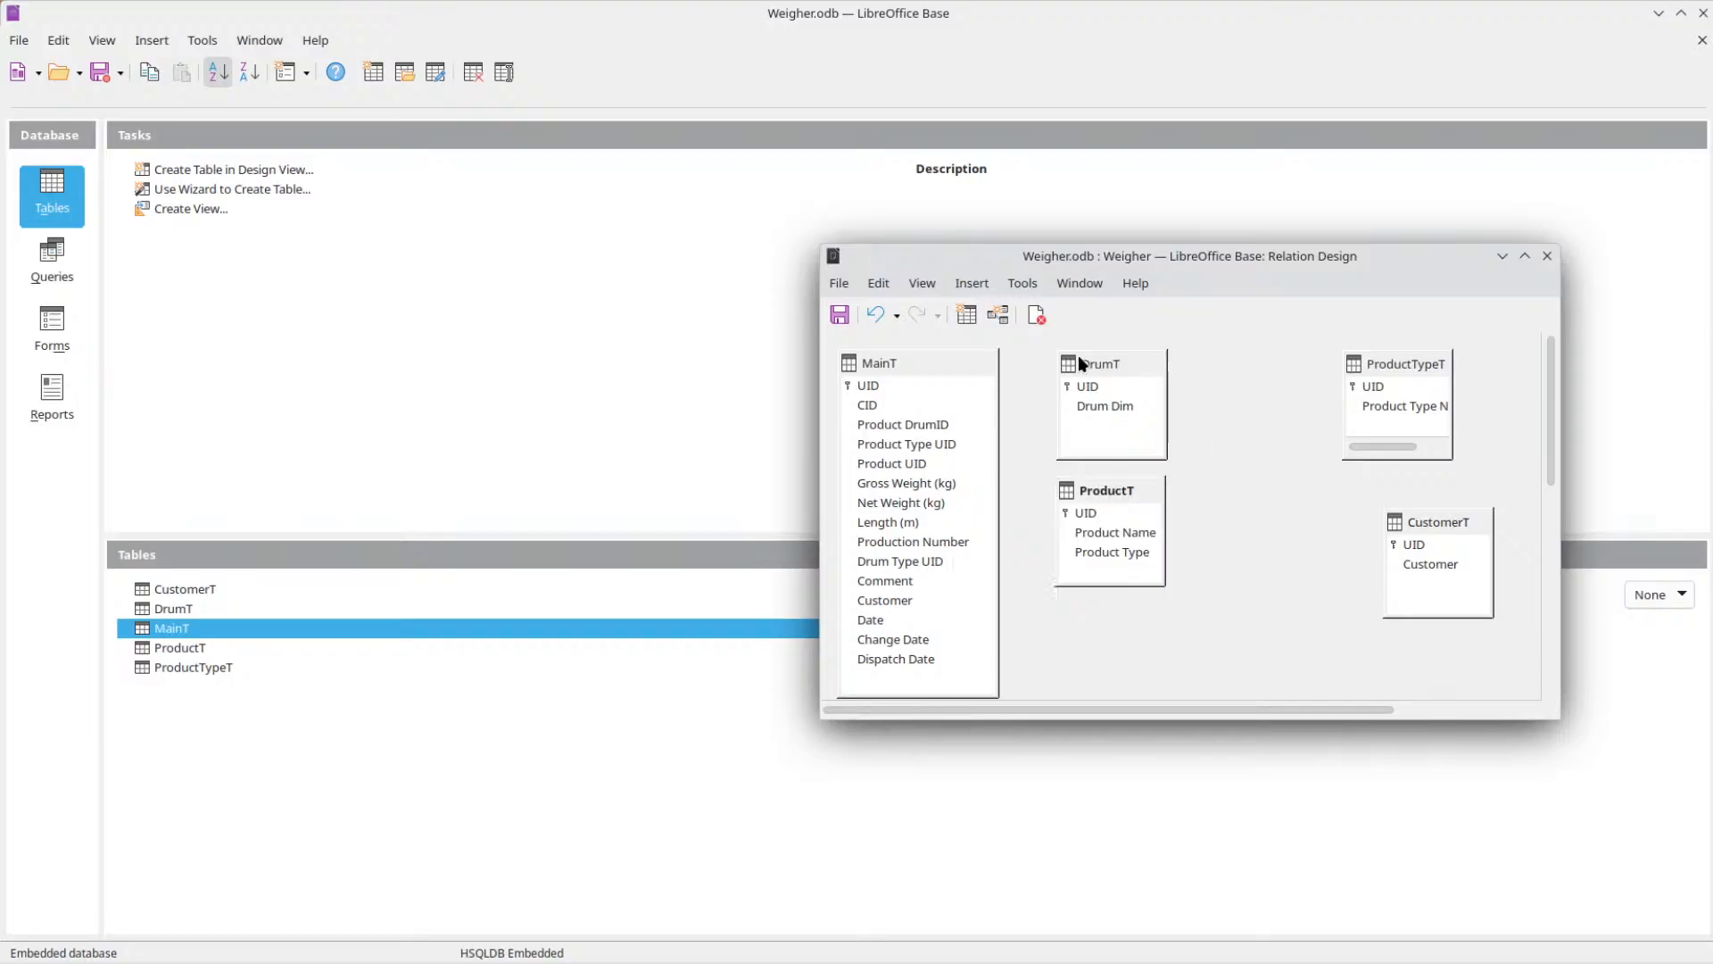
drag(1116, 366, 1313, 533)
Move ProductTypeT next to MainT and relate its UID to MainT's Product Type UID.
drag(1383, 363, 952, 451)
click(1087, 379)
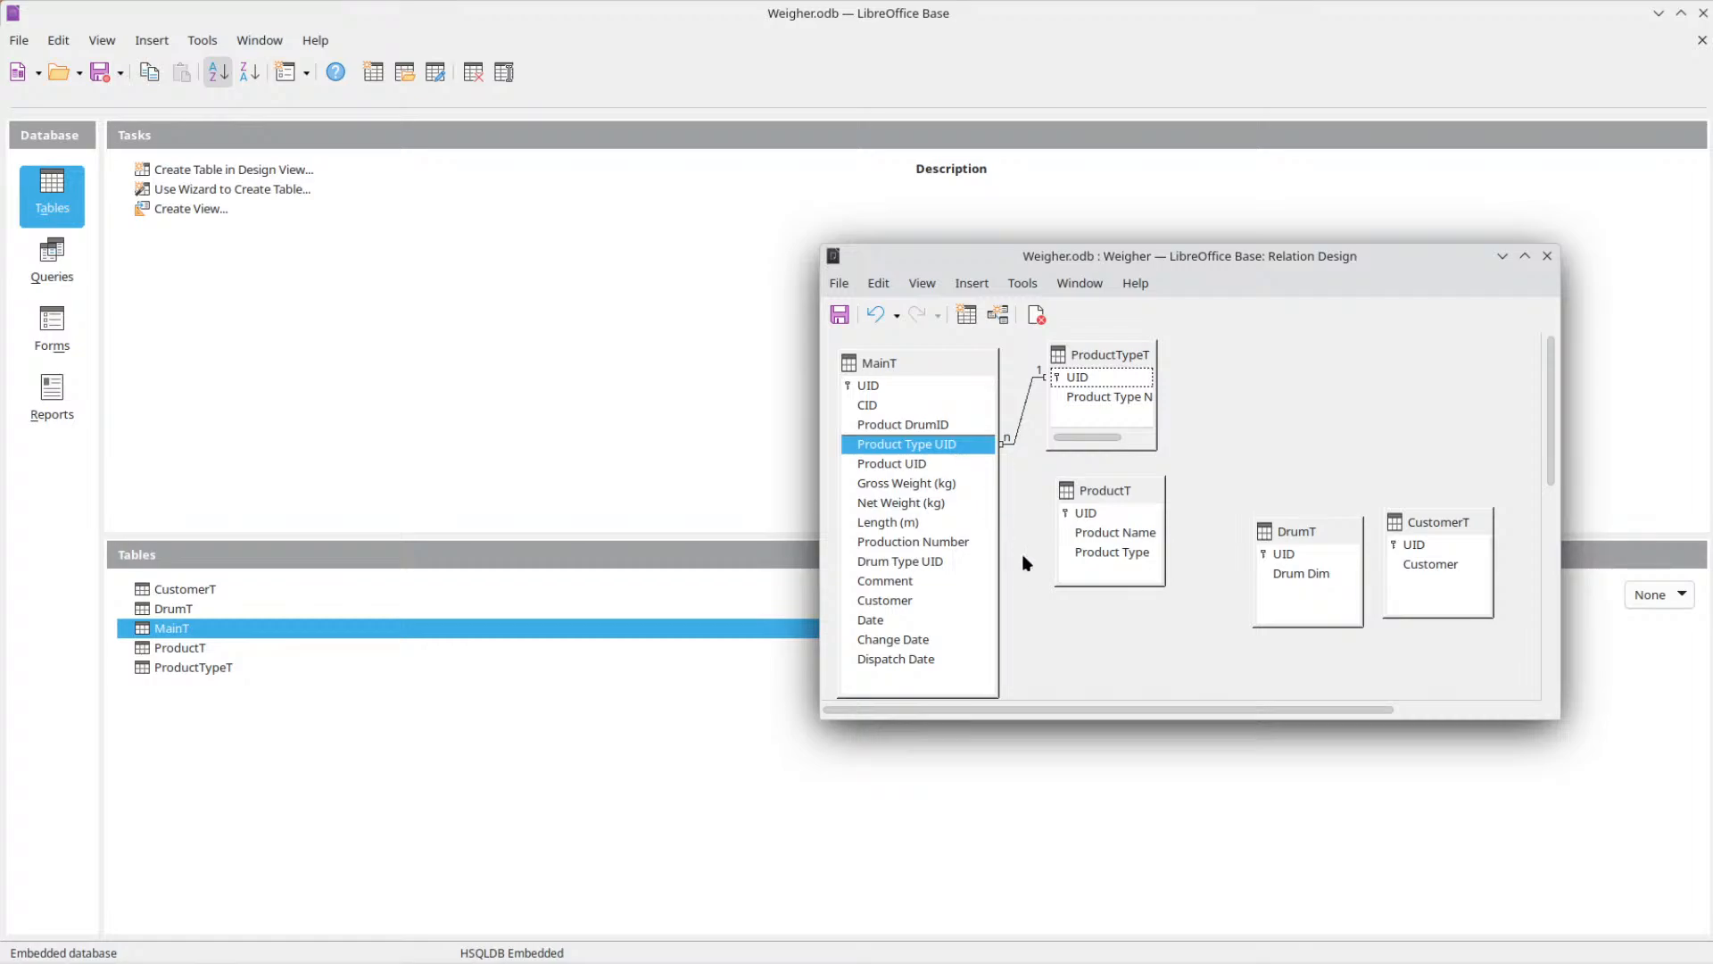
Relate ProductT's UID to MainT's Product UID.
click(1118, 516)
drag(1116, 525, 966, 464)
Delete the relation between ProductTypeT and MainT and move ProductTypeT away from MainT.
click(1031, 382)
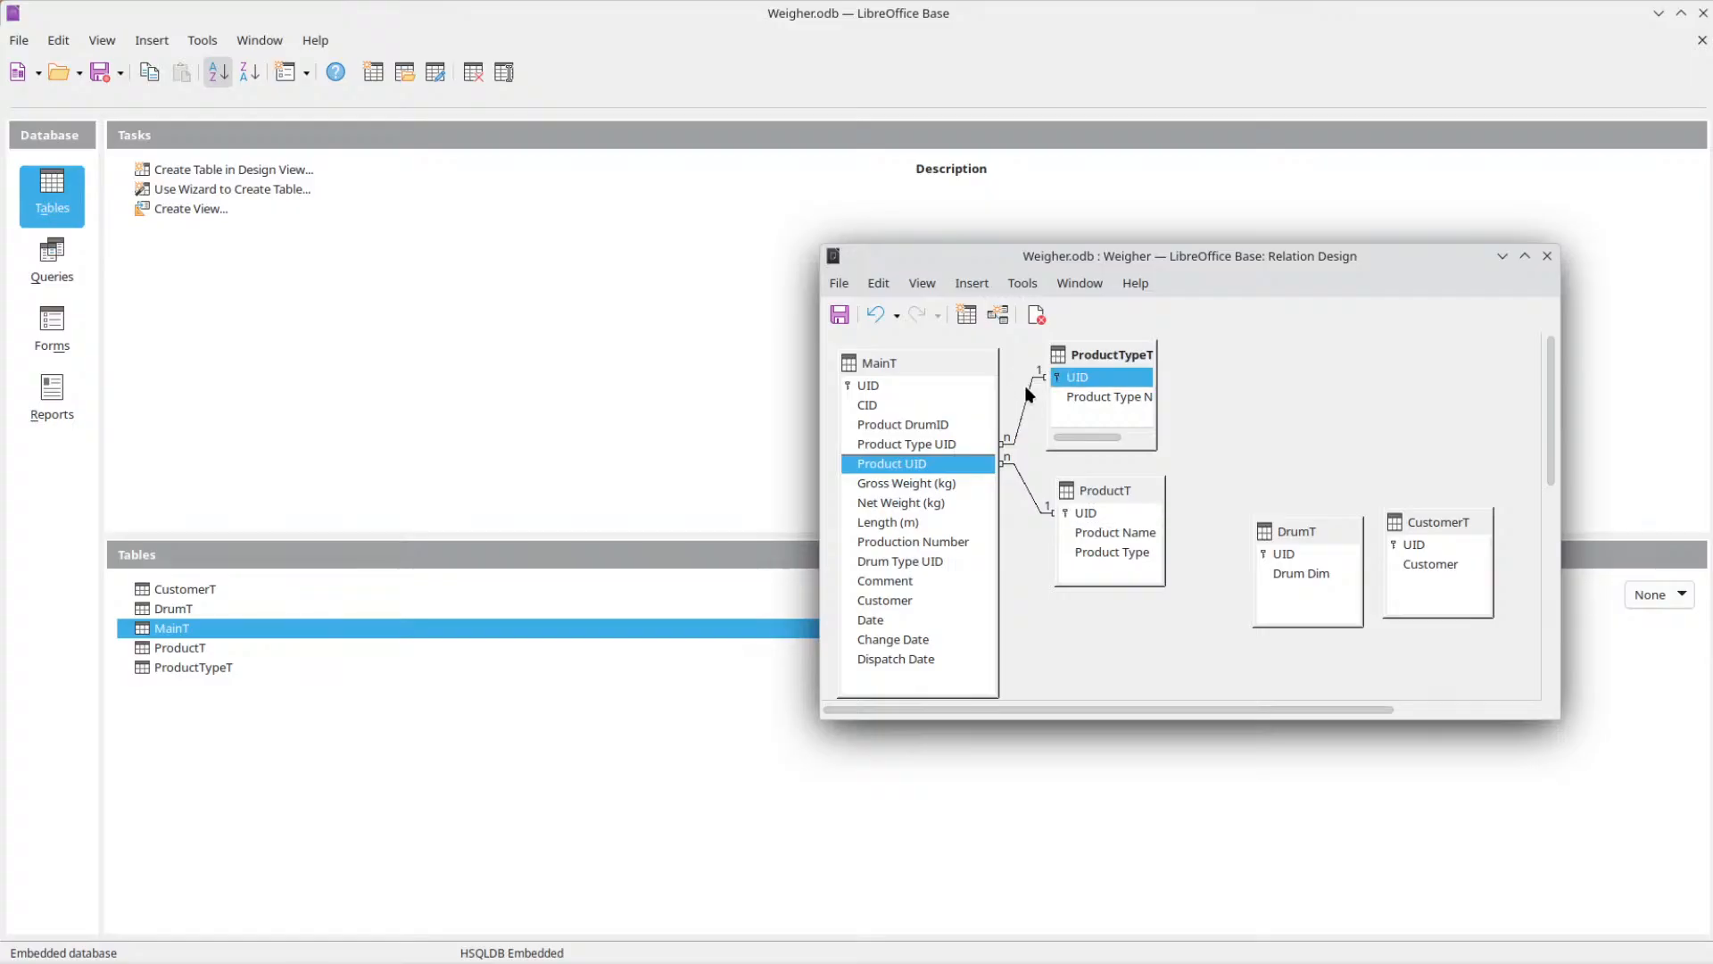
key(Delete)
drag(1096, 360, 1293, 354)
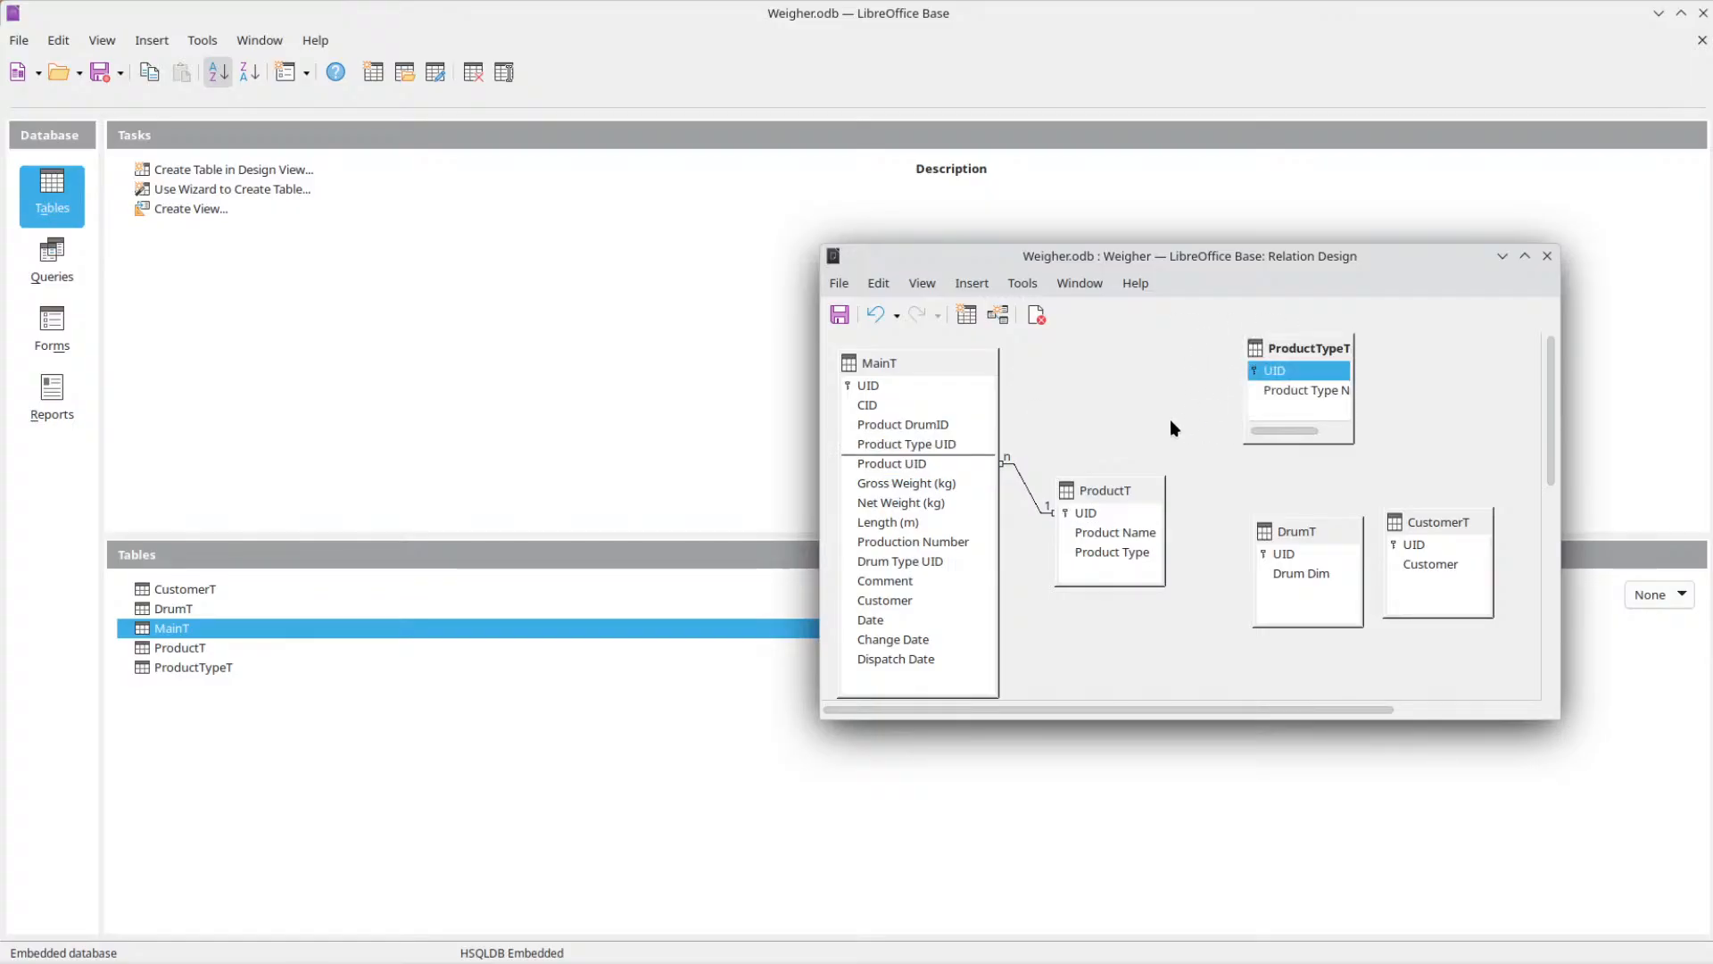
Move ProductT level with the top of MainT and relate ProductTypeT's UID to ProductT's Product Type.
drag(1104, 487, 1111, 364)
drag(1312, 357, 1128, 438)
Place CustomerT beside MainT's lower fields, clear of DrumT, and relate CustomerT's UID to MainT's Customer field.
drag(1300, 527, 1164, 580)
drag(1461, 526, 1413, 566)
drag(1078, 618, 908, 600)
Move DrumT closer to MainT and relate its UID to MainT's Drum Type UID.
drag(1414, 568, 1204, 512)
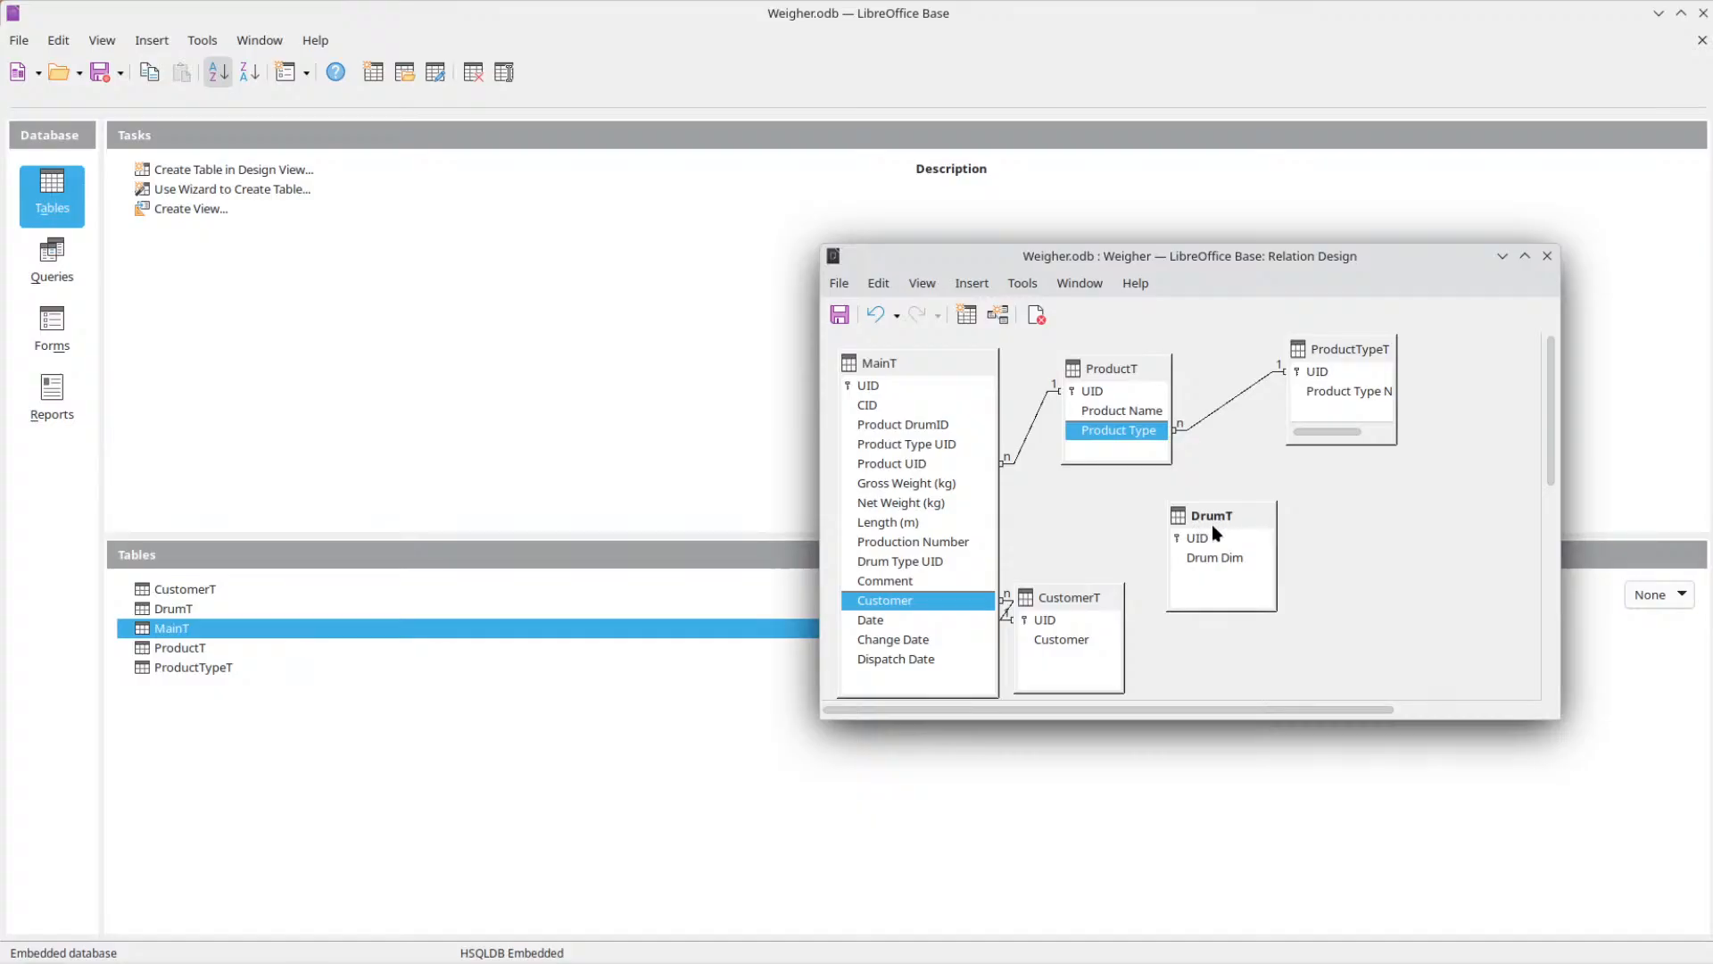
click(1212, 539)
drag(1215, 539, 941, 563)
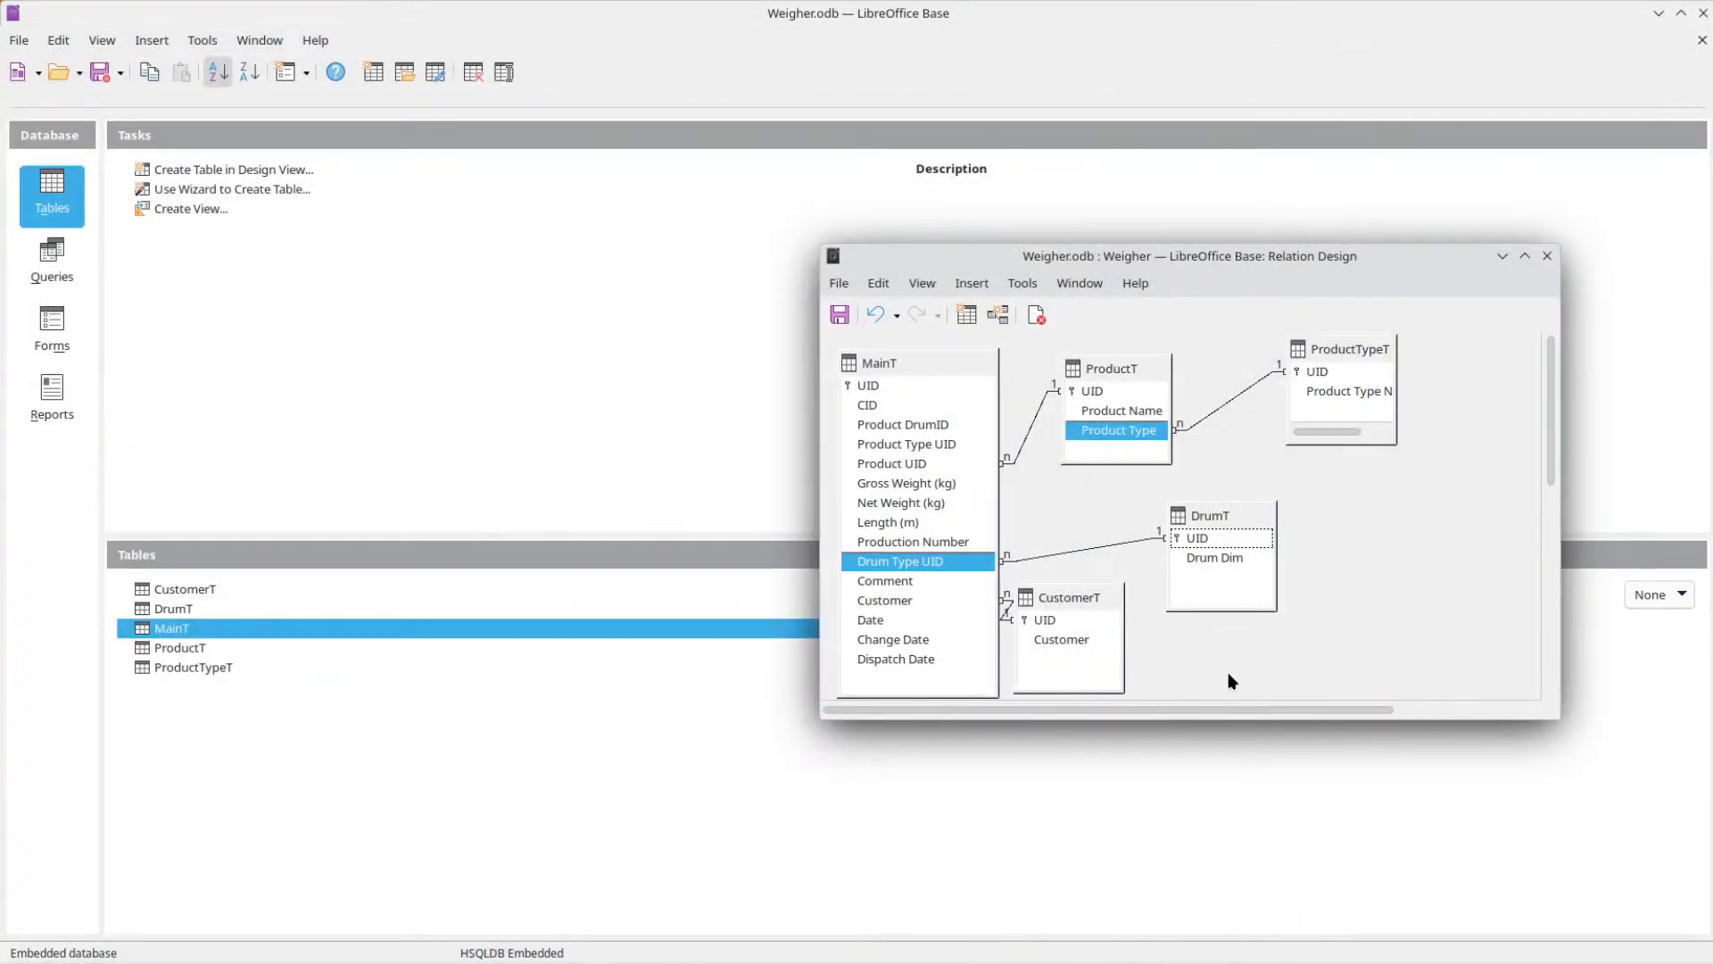
Spread CustomerT and DrumT farther from MainT so that their relation lines run clear of each other.
drag(1064, 592, 1090, 513)
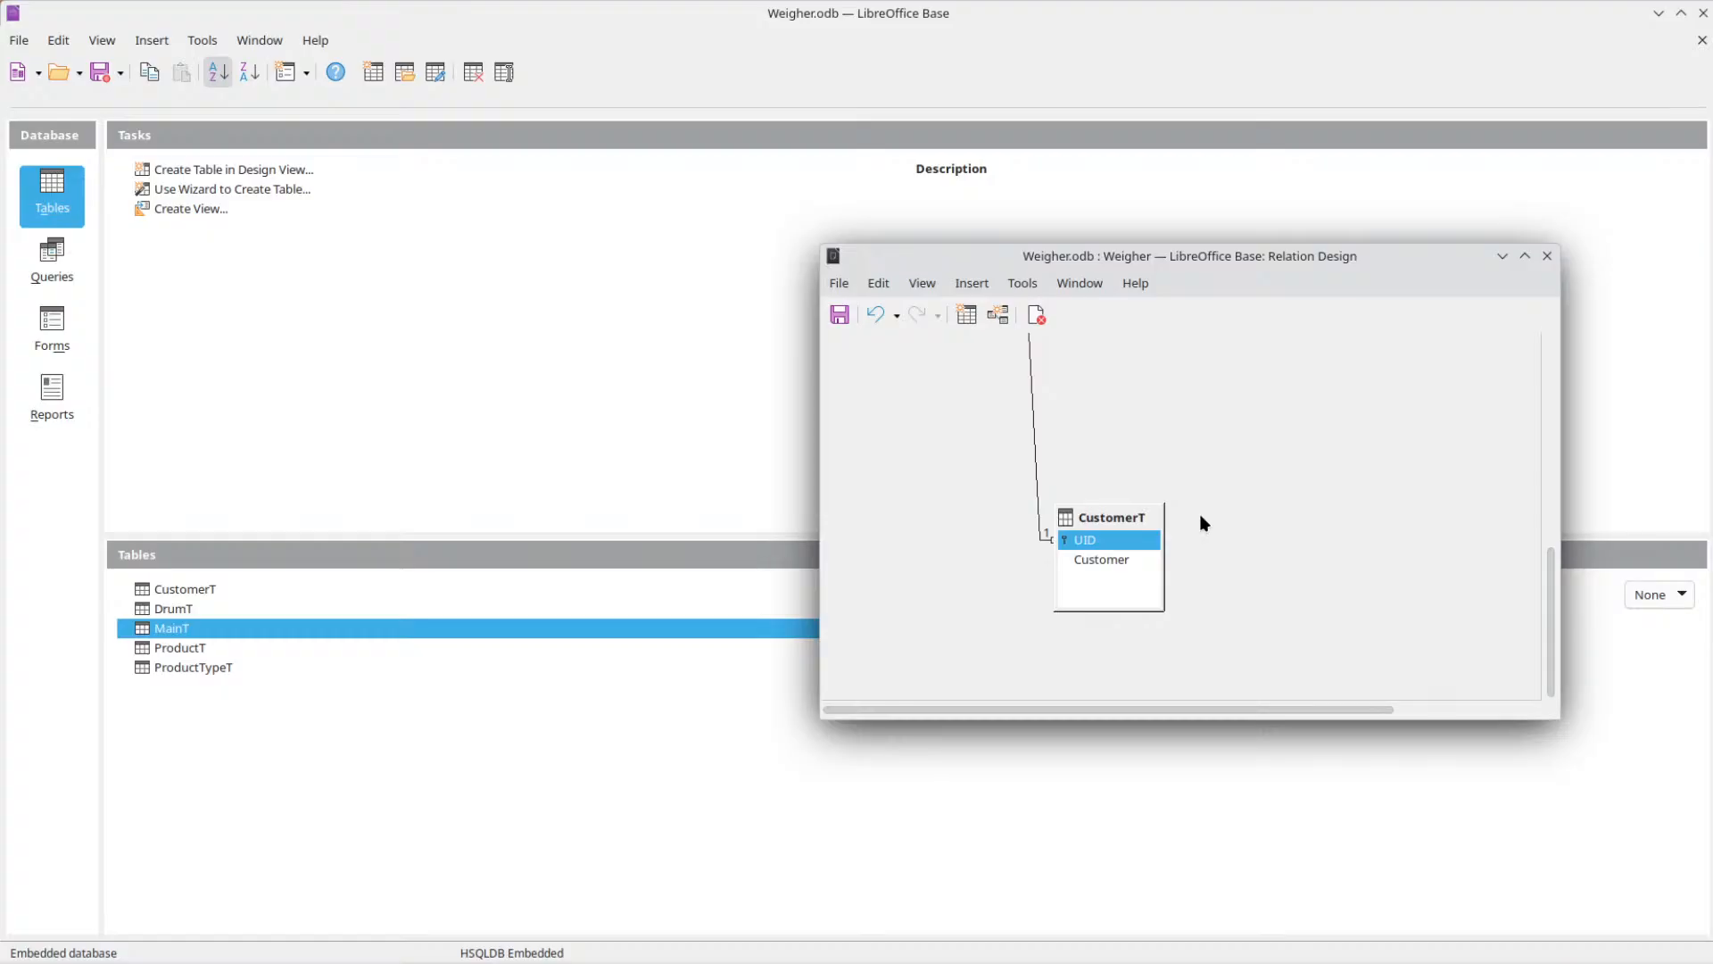
drag(1123, 516, 1091, 576)
drag(1193, 532, 1321, 516)
drag(1084, 580, 1152, 584)
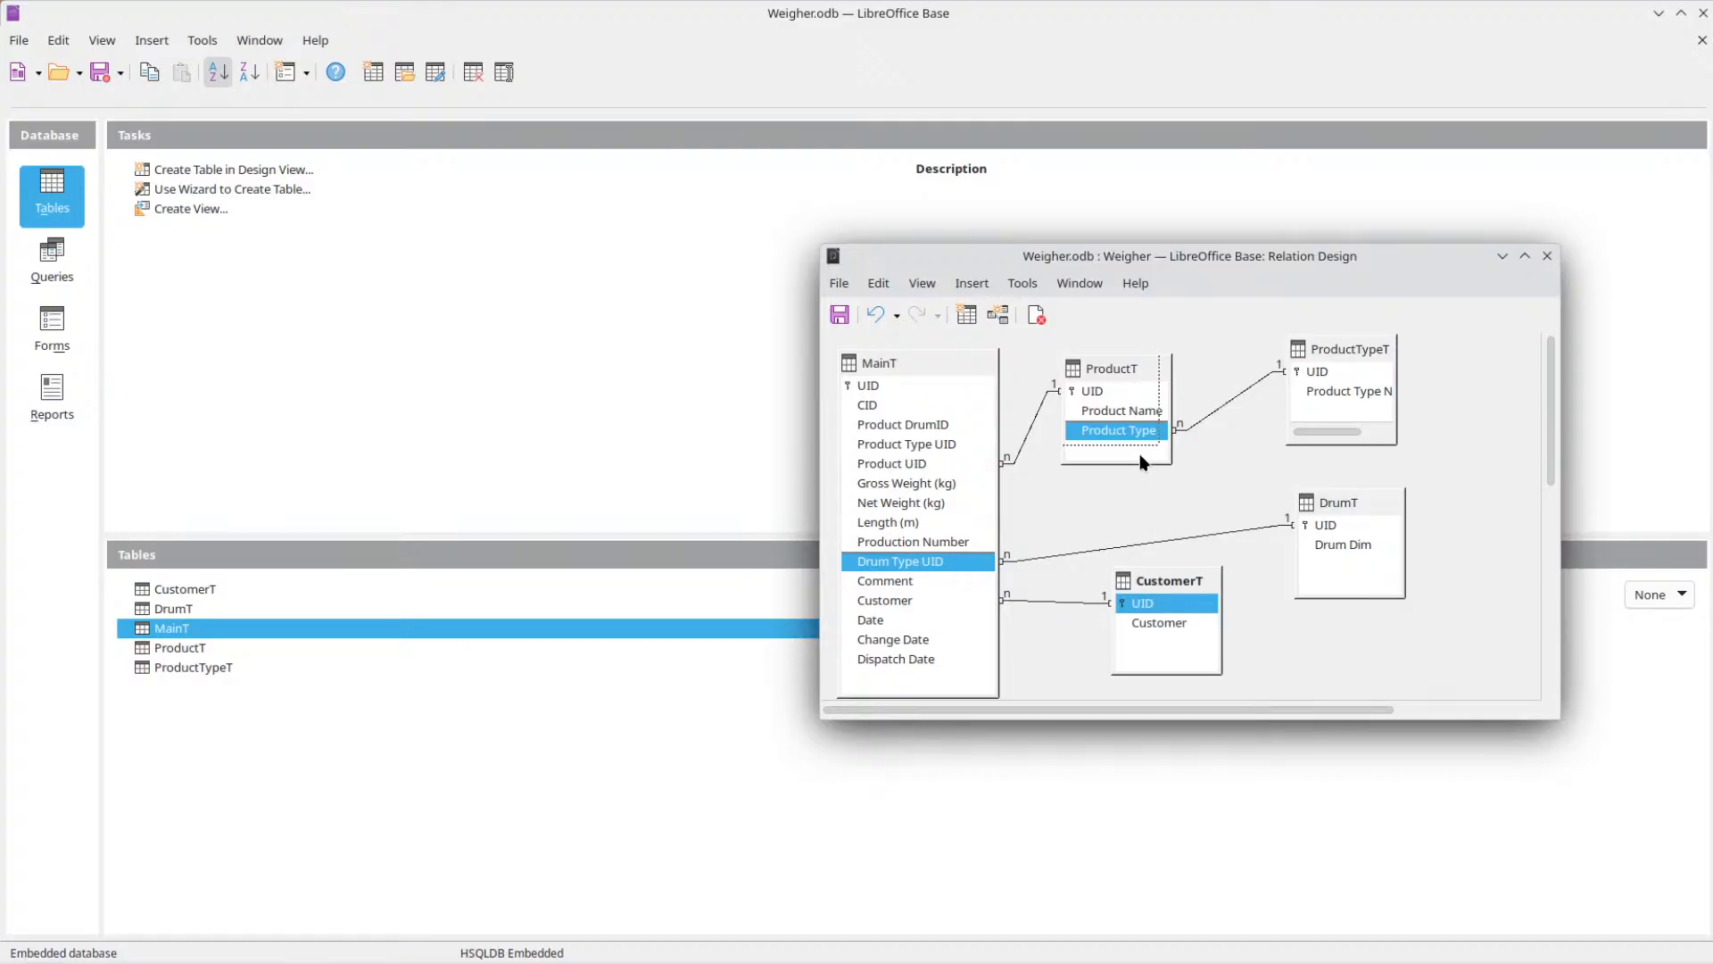
Inspect the relation between ProductT and ProductTypeT without changing it, and close the relation design.
double_click(1216, 412)
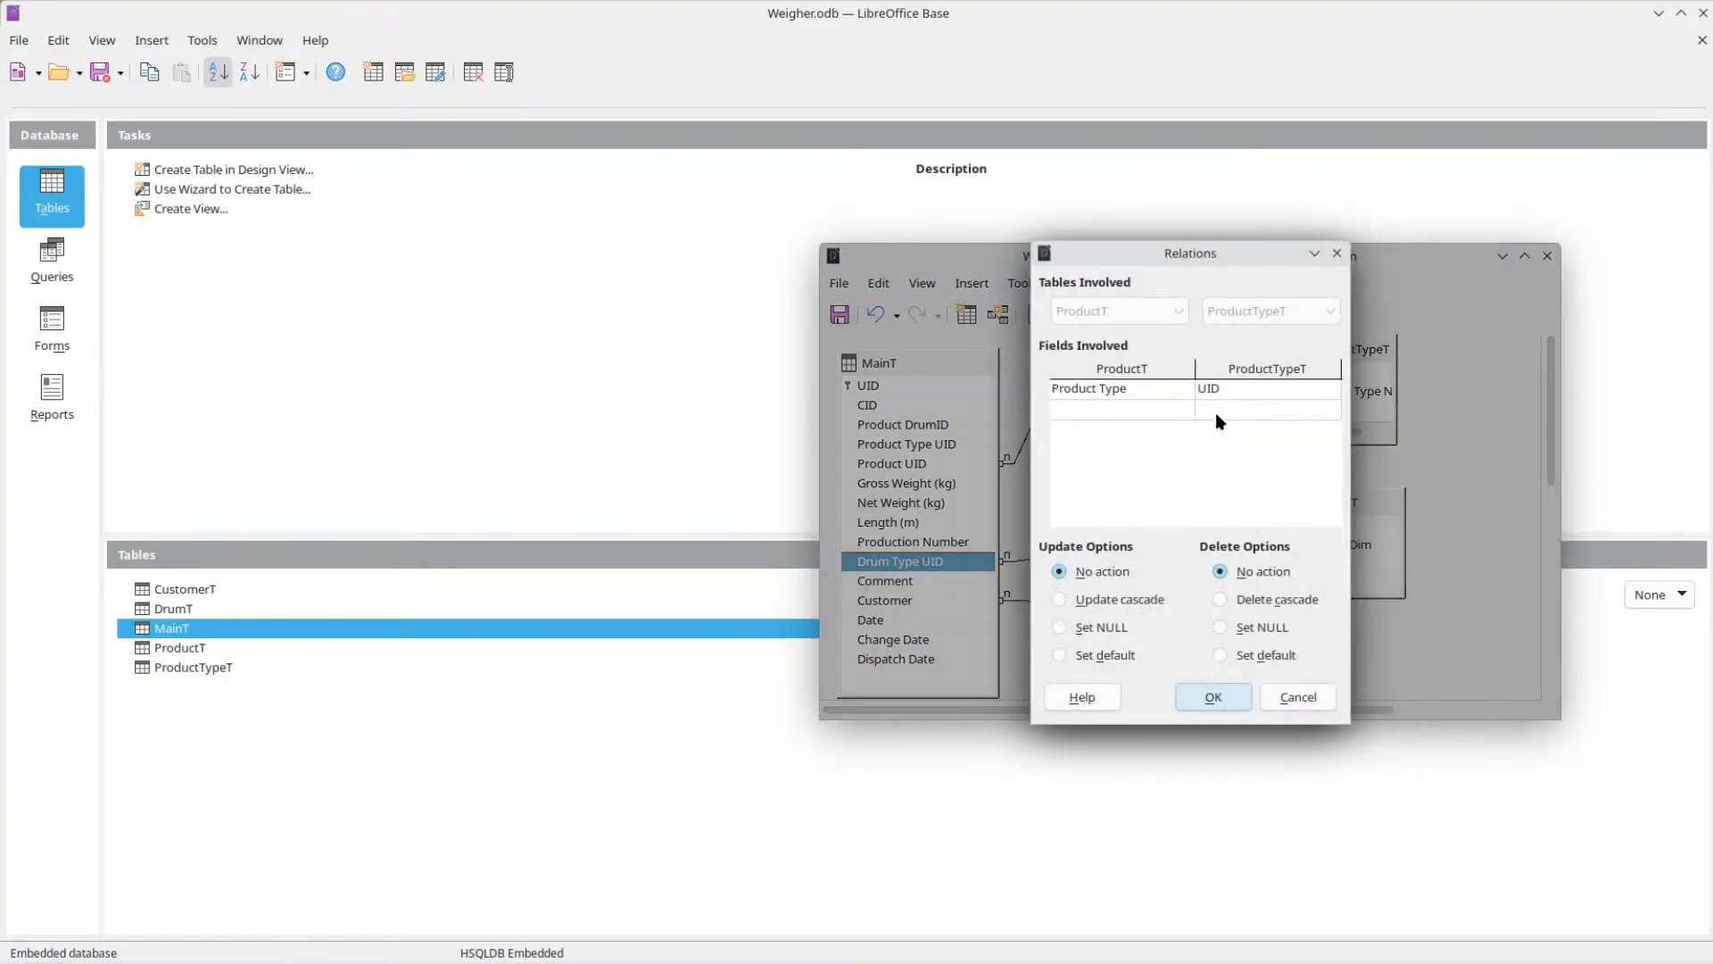
click(1309, 694)
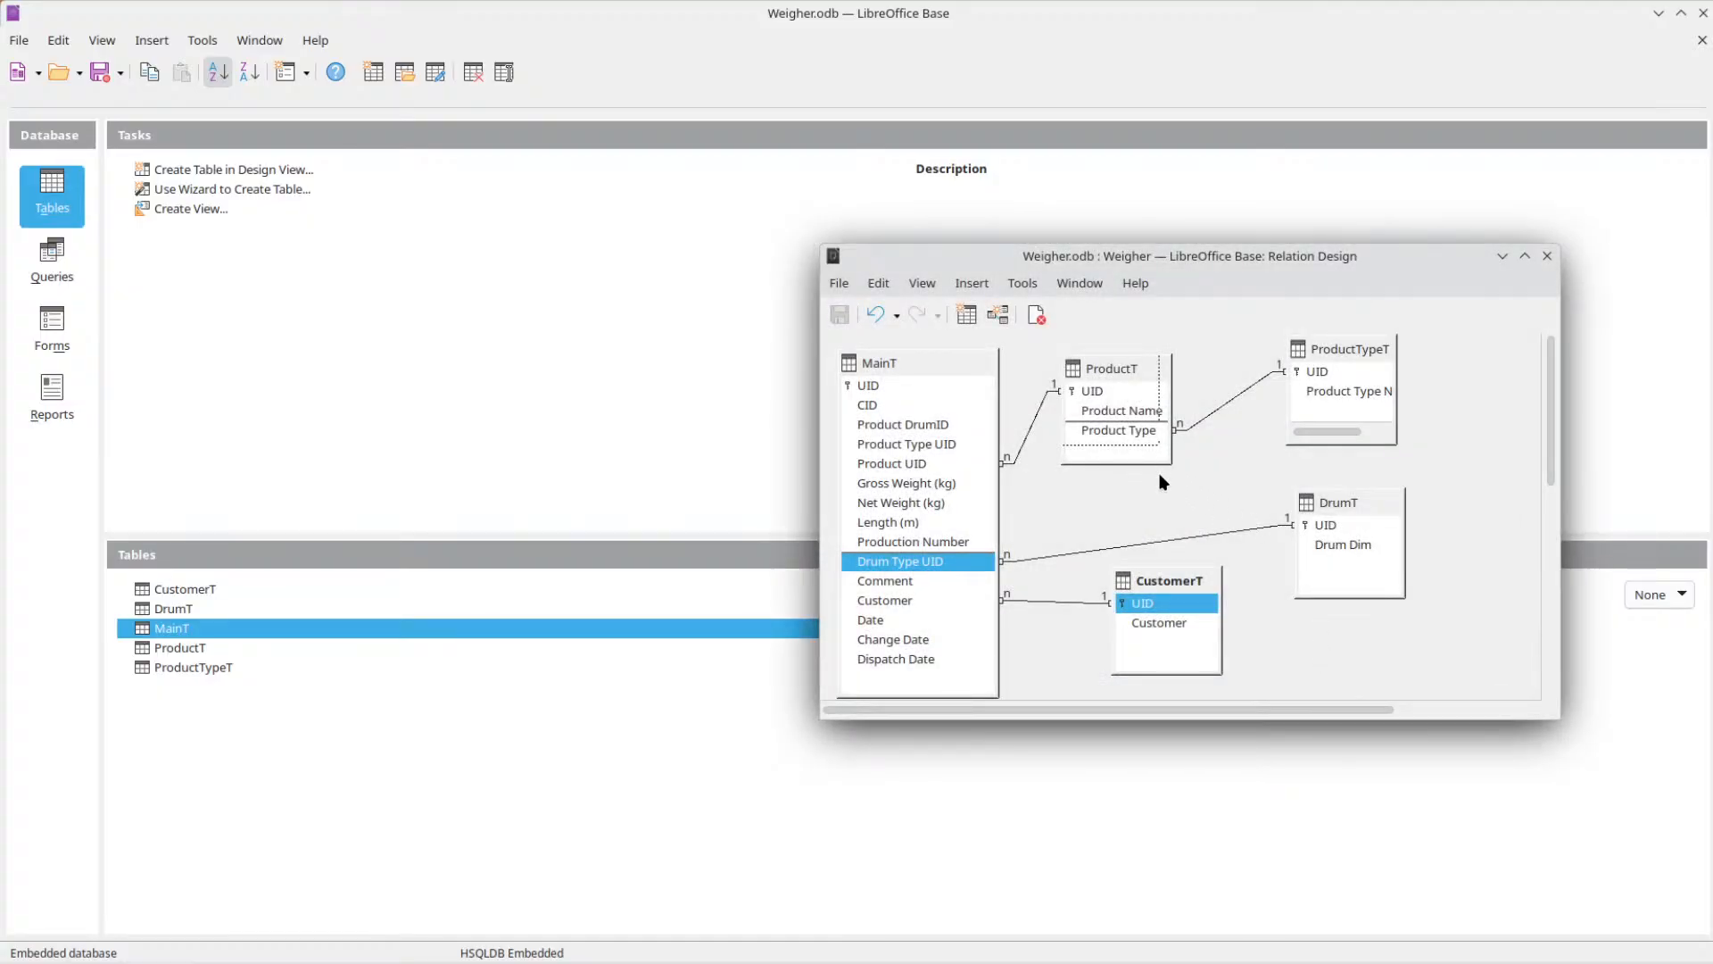
click(1548, 256)
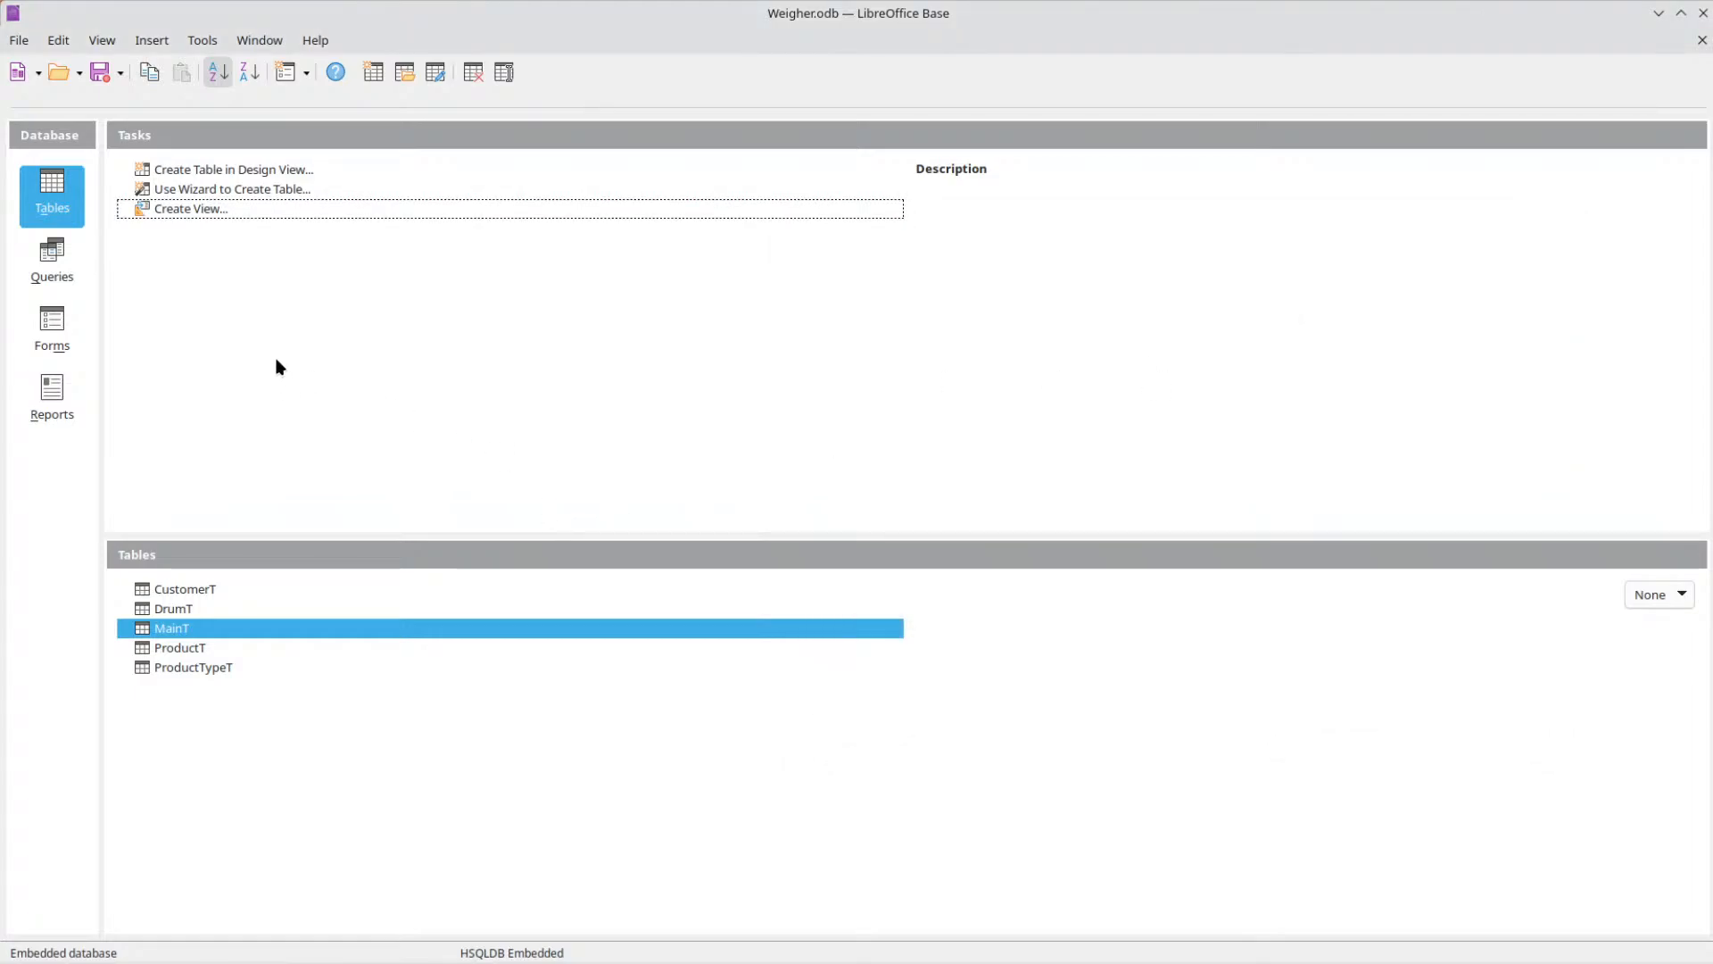
click(39, 331)
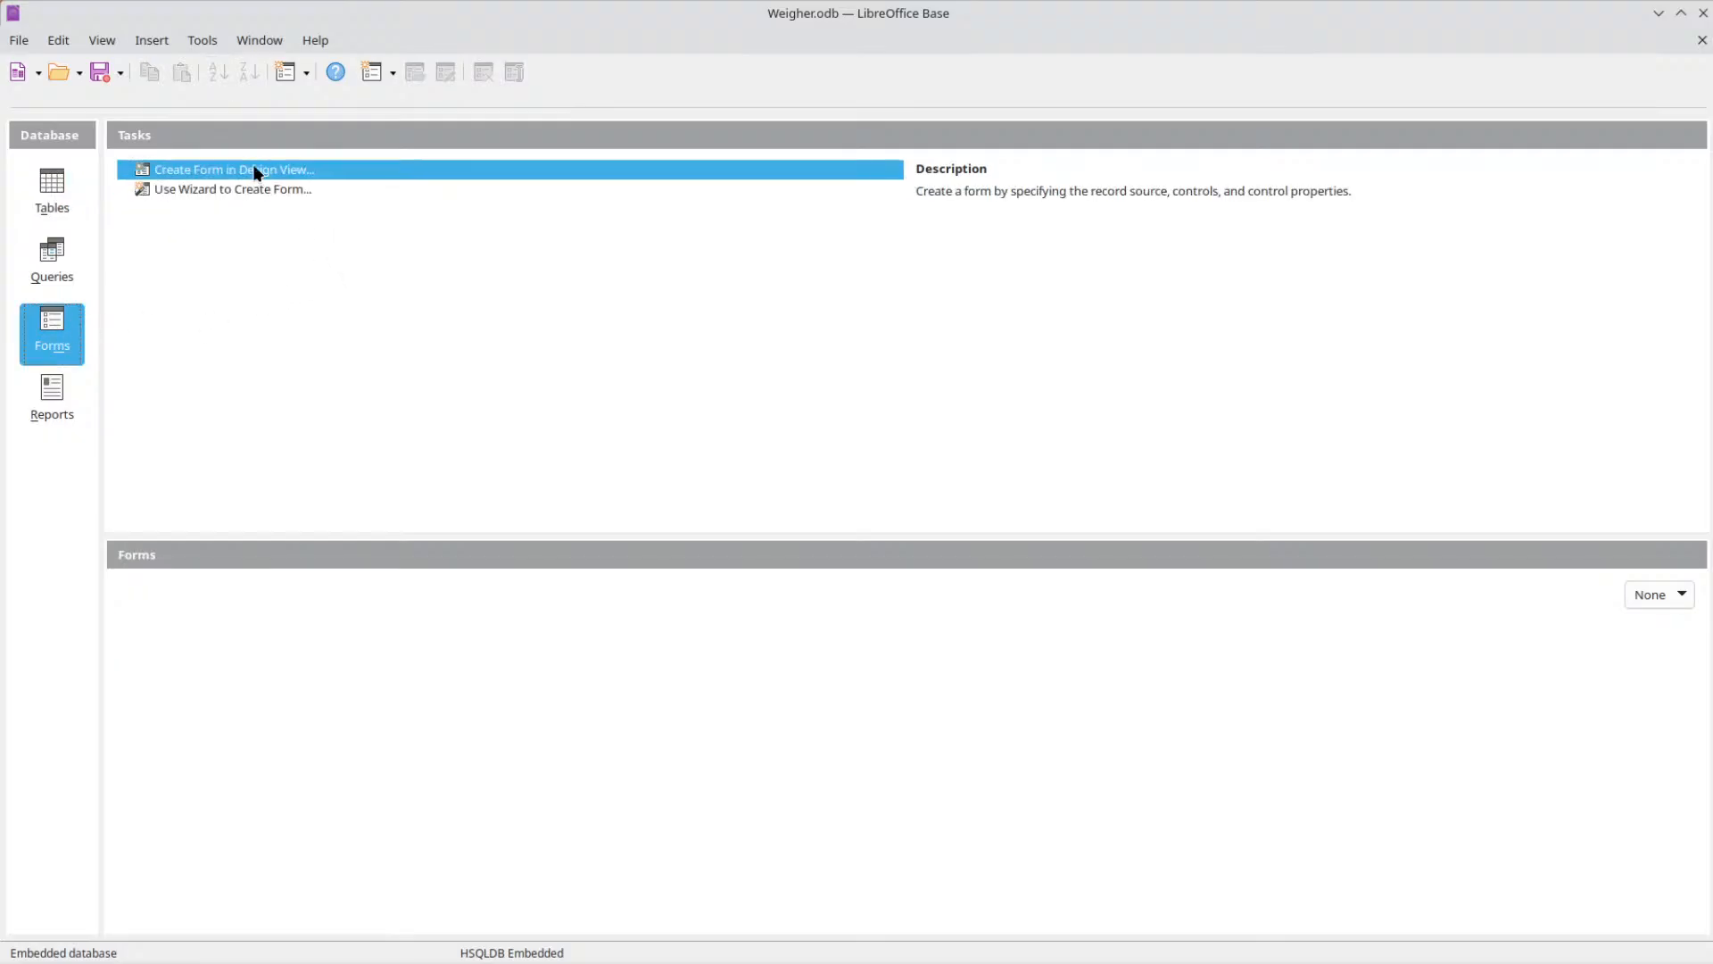
click(373, 75)
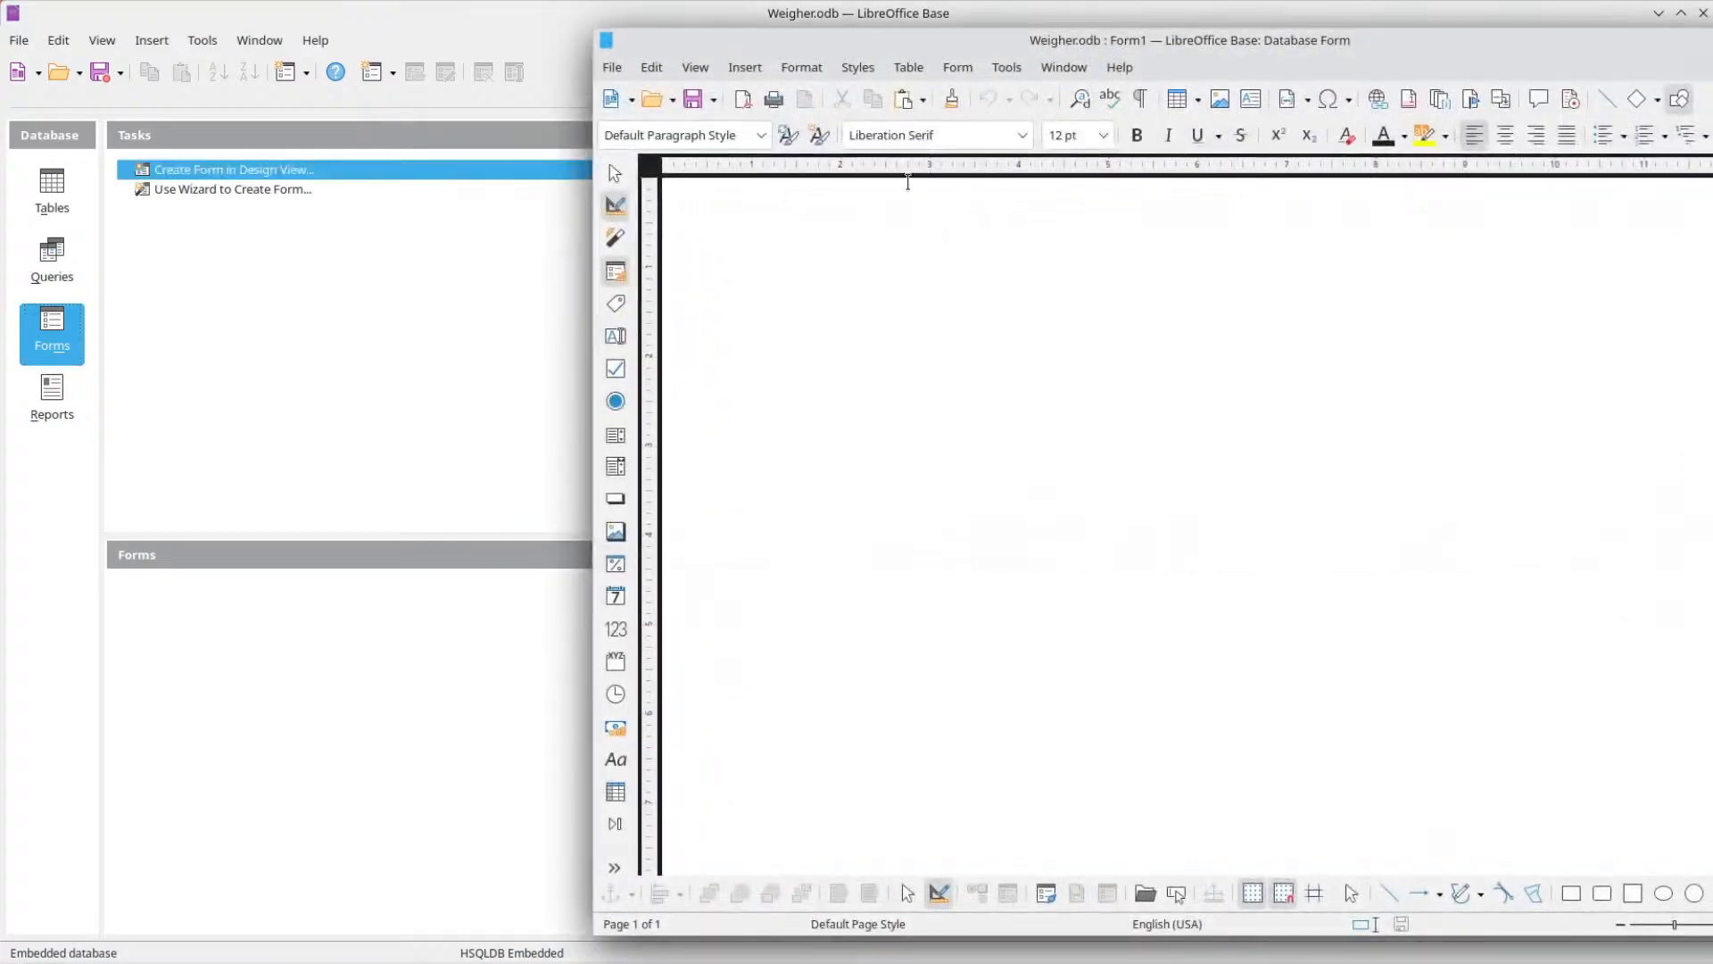
drag(987, 39, 703, 84)
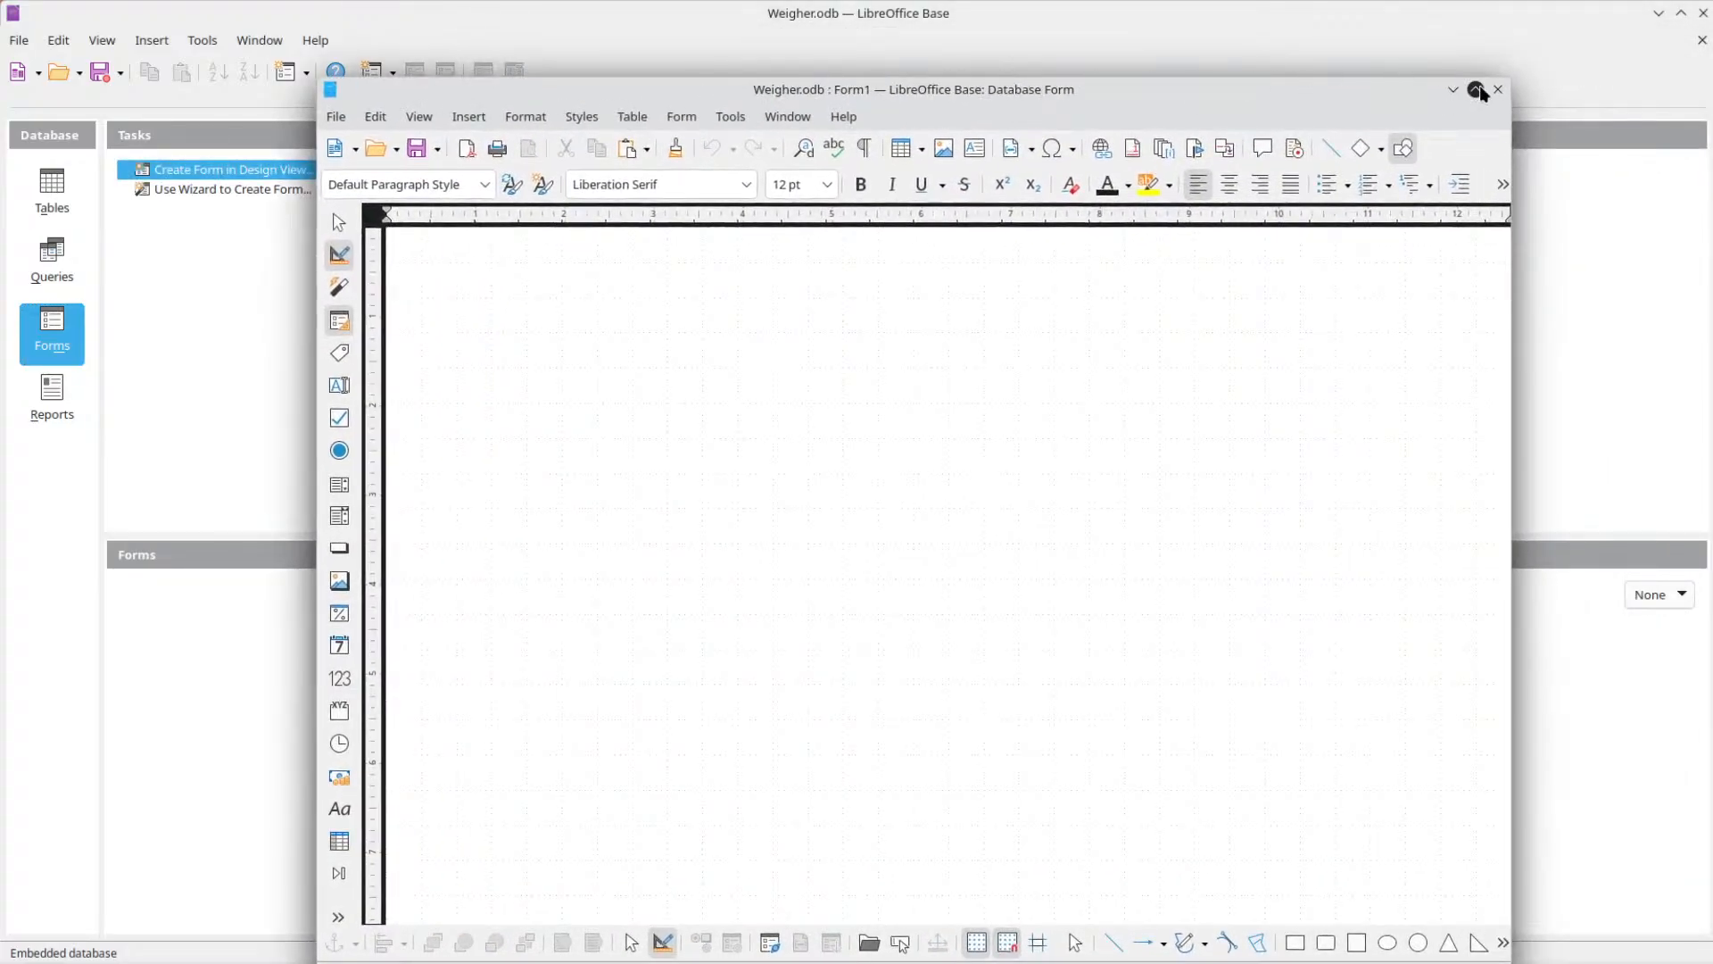
click(1499, 89)
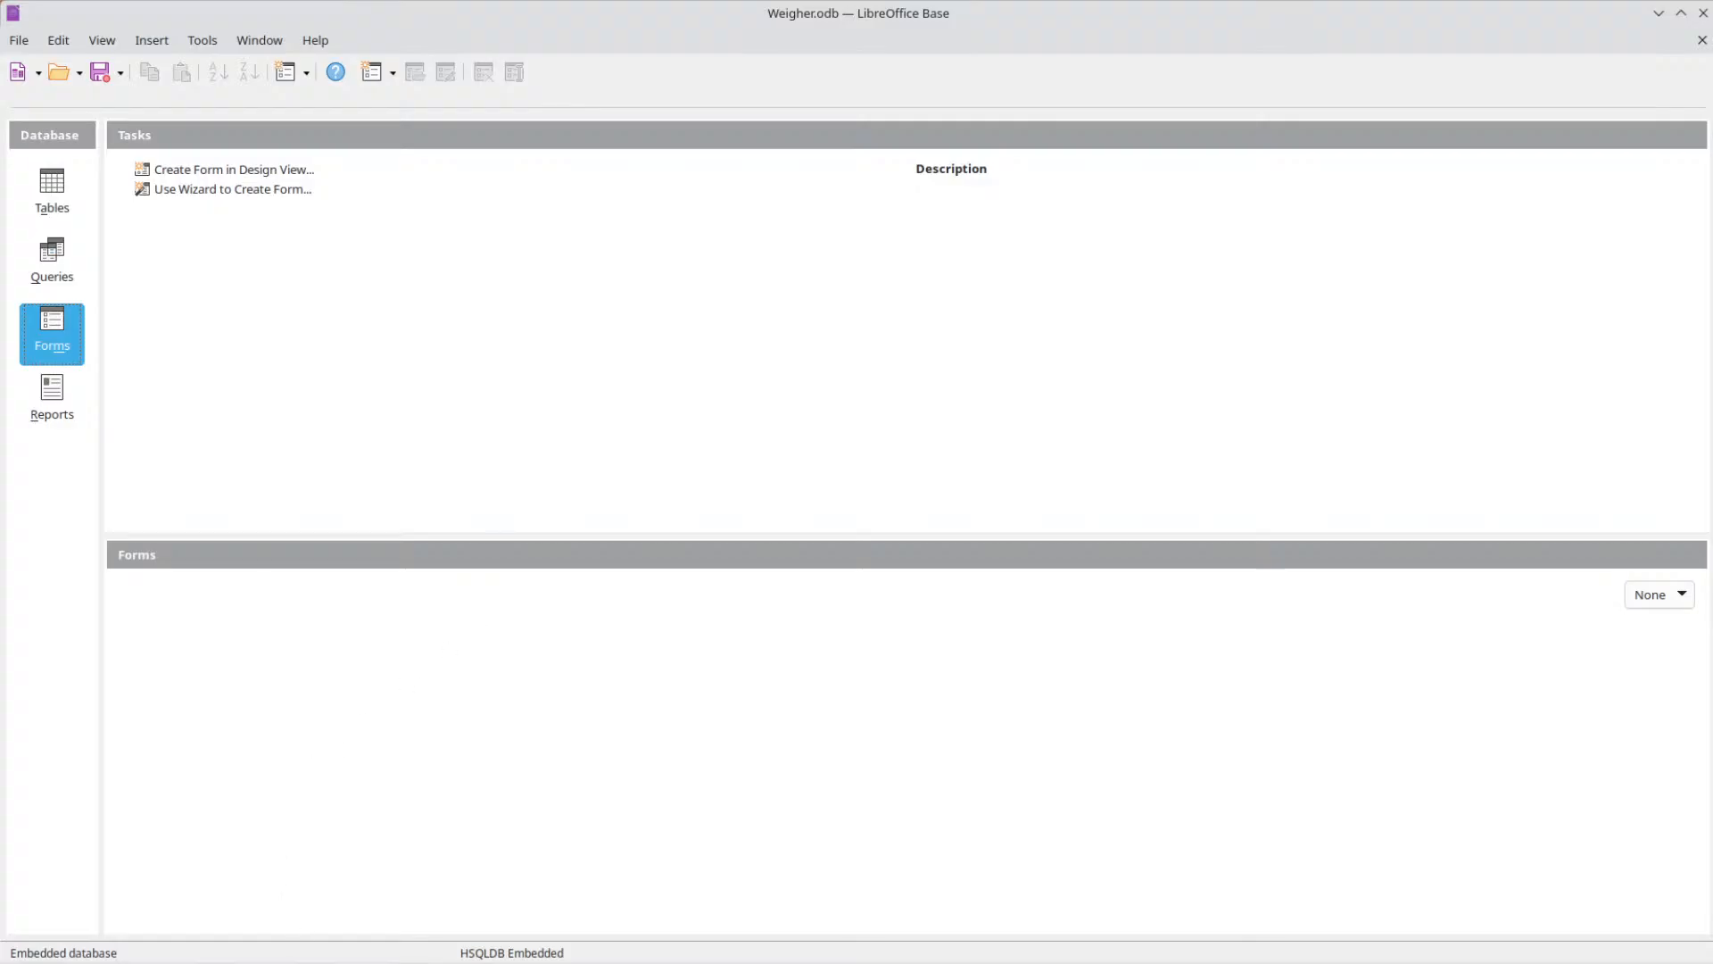
Switch to the Thunar file manager and open the spreadsheet Untitled 1 from the Desktop folder.
key(alt+Tab)
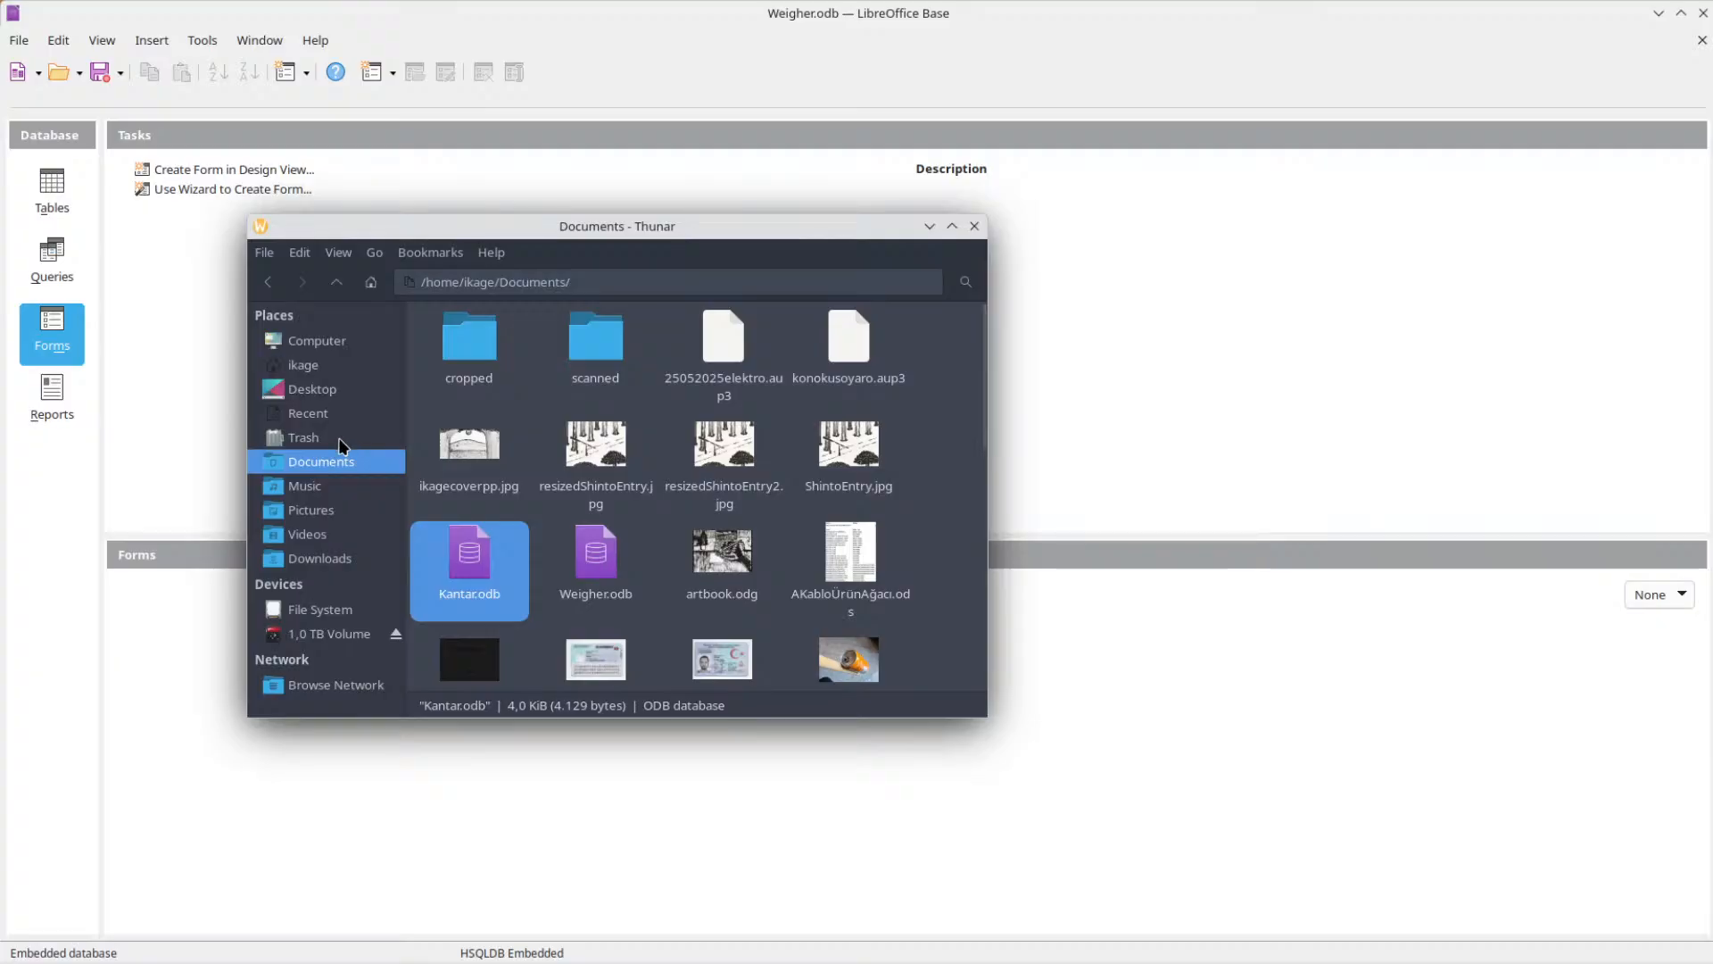
click(336, 393)
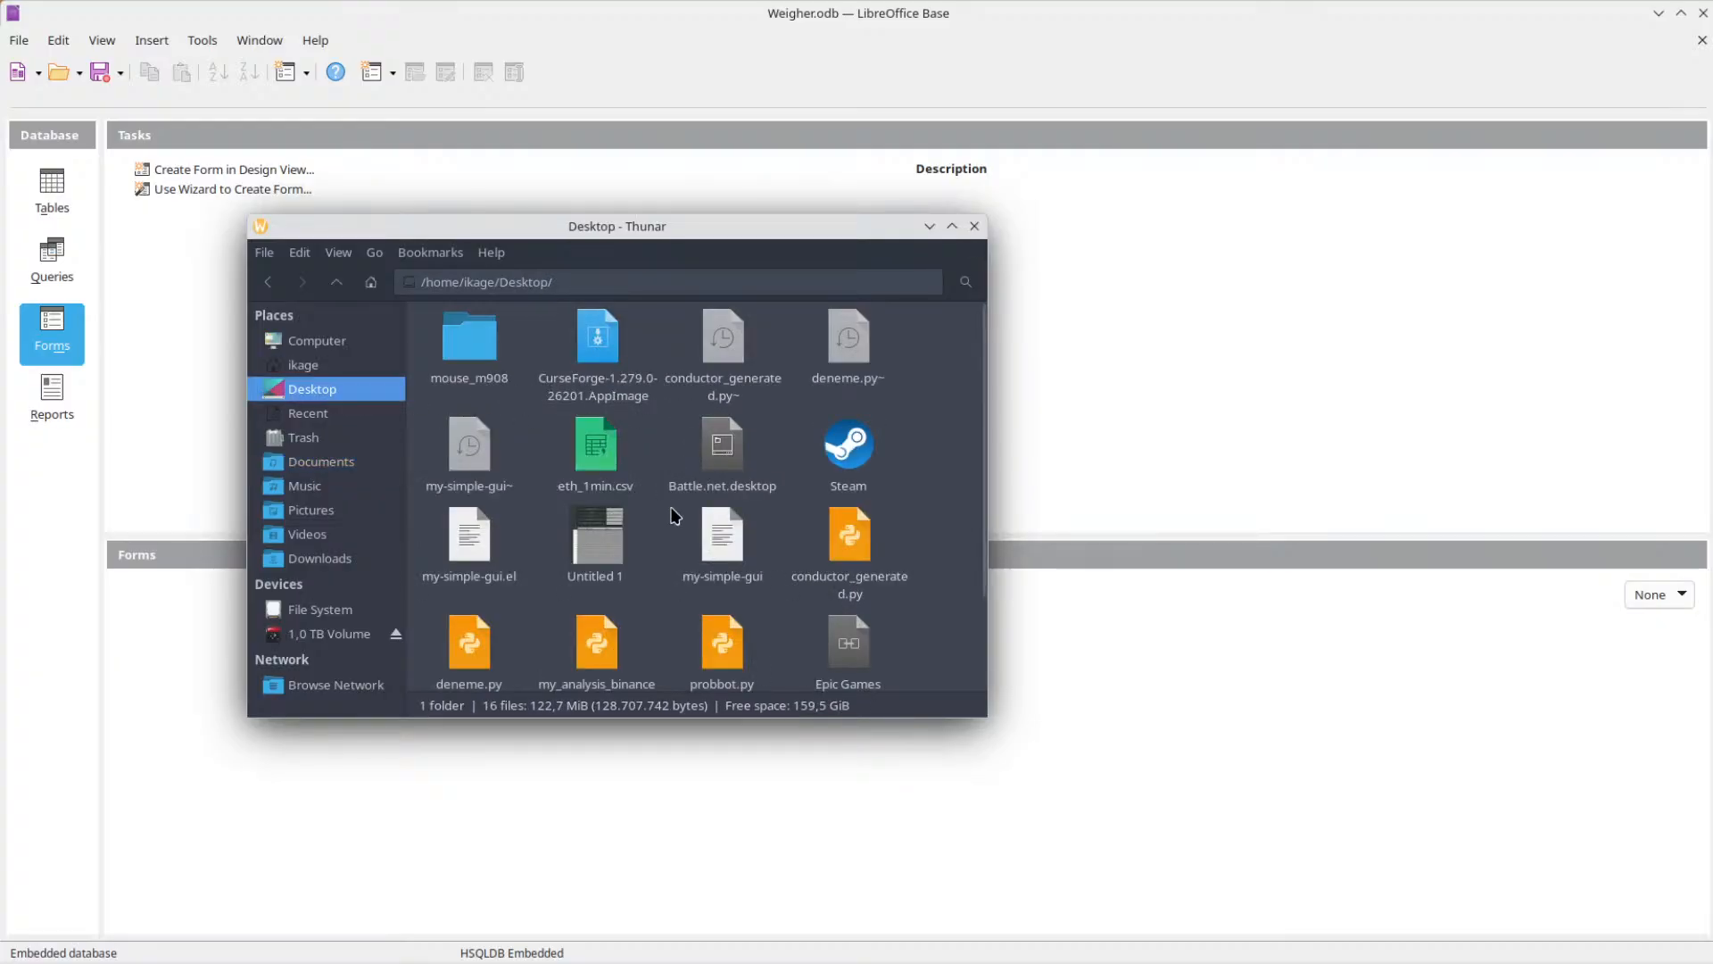
scroll(661, 471, down, 3)
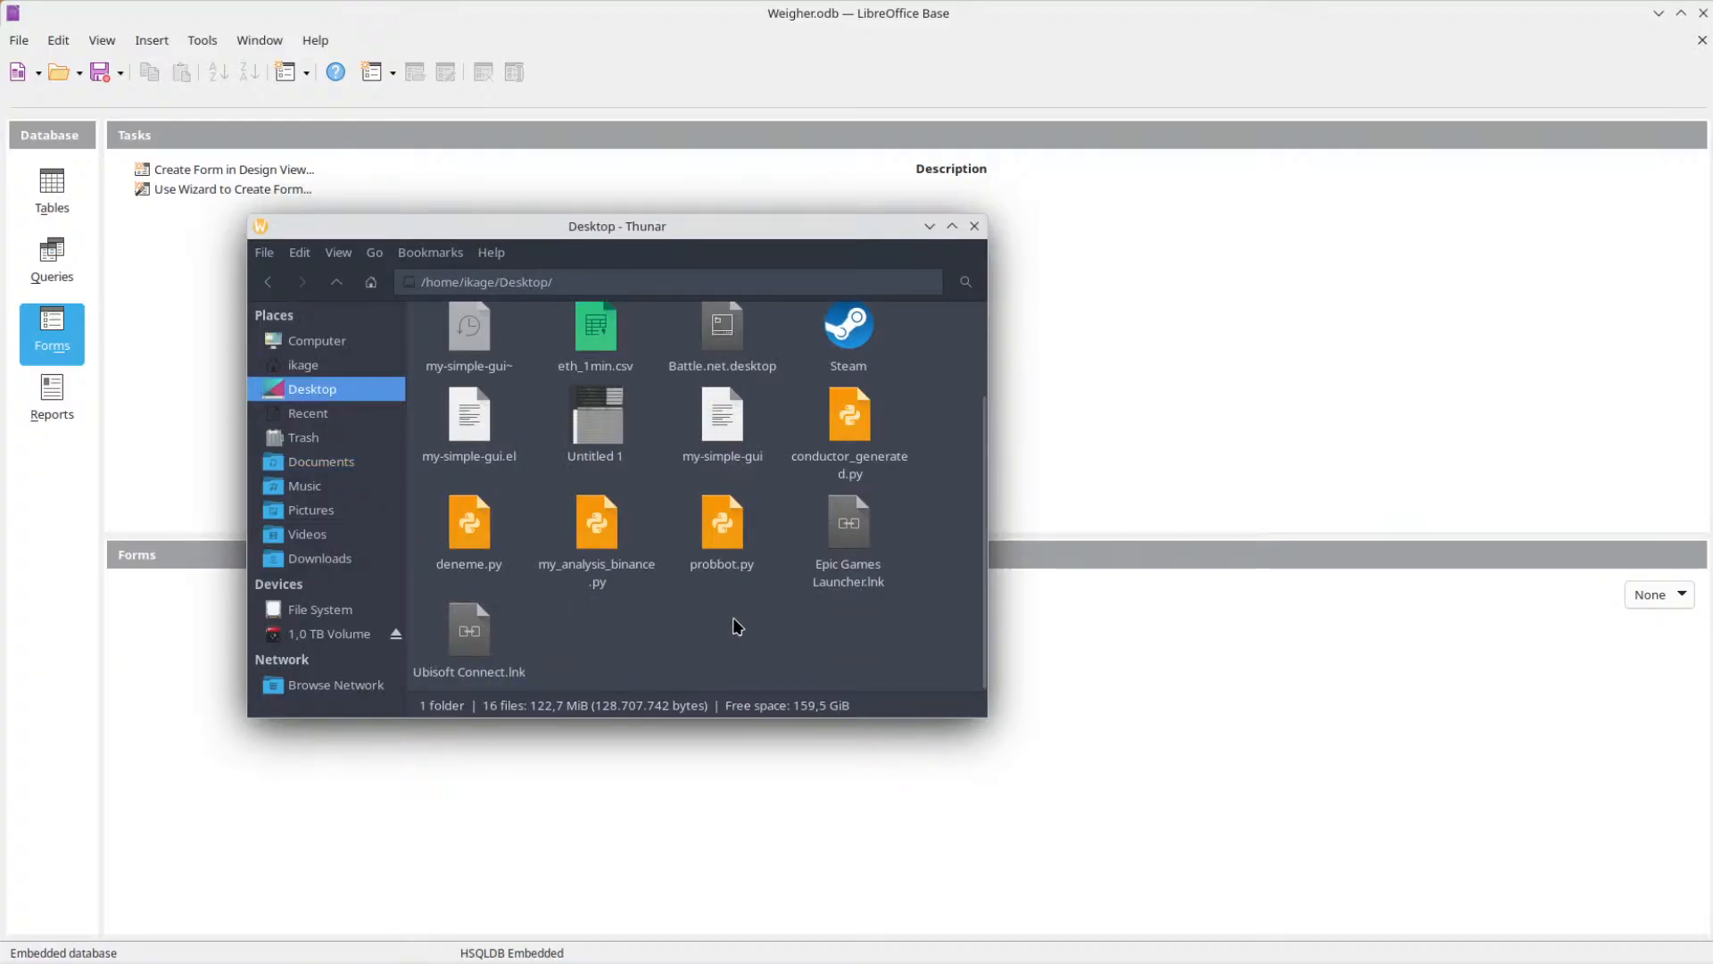
double_click(598, 414)
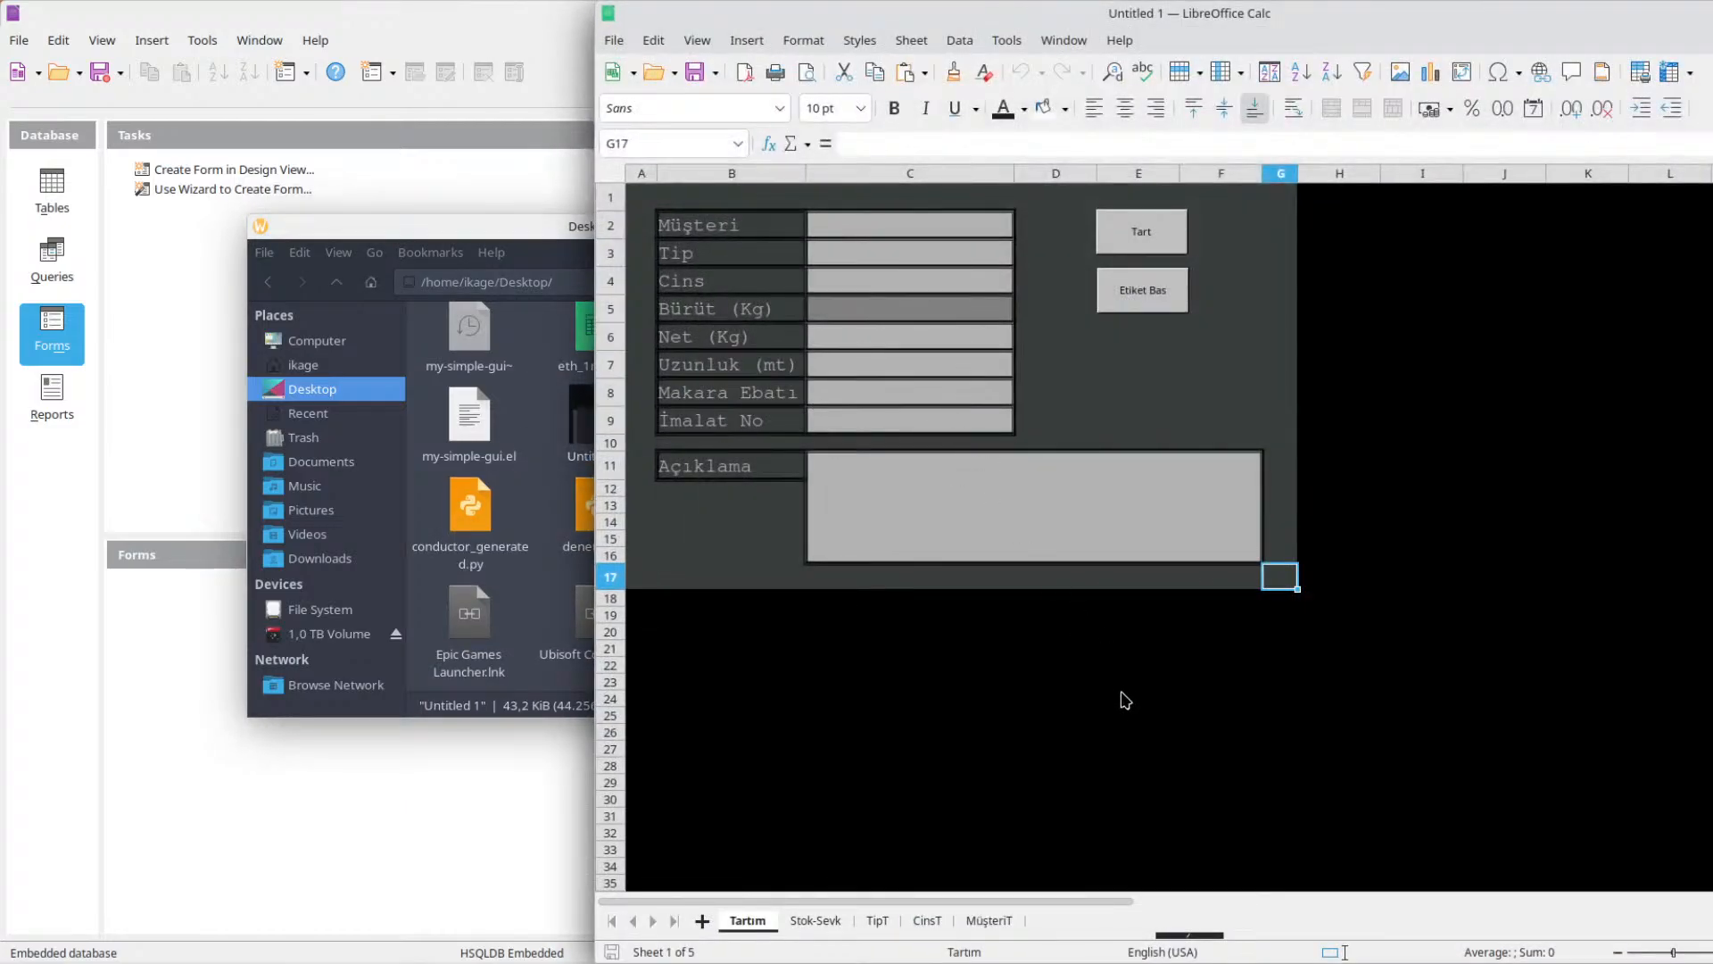
Save the spreadsheet under the new name WeighterGUI in the Desktop folder and close the file manager.
click(618, 42)
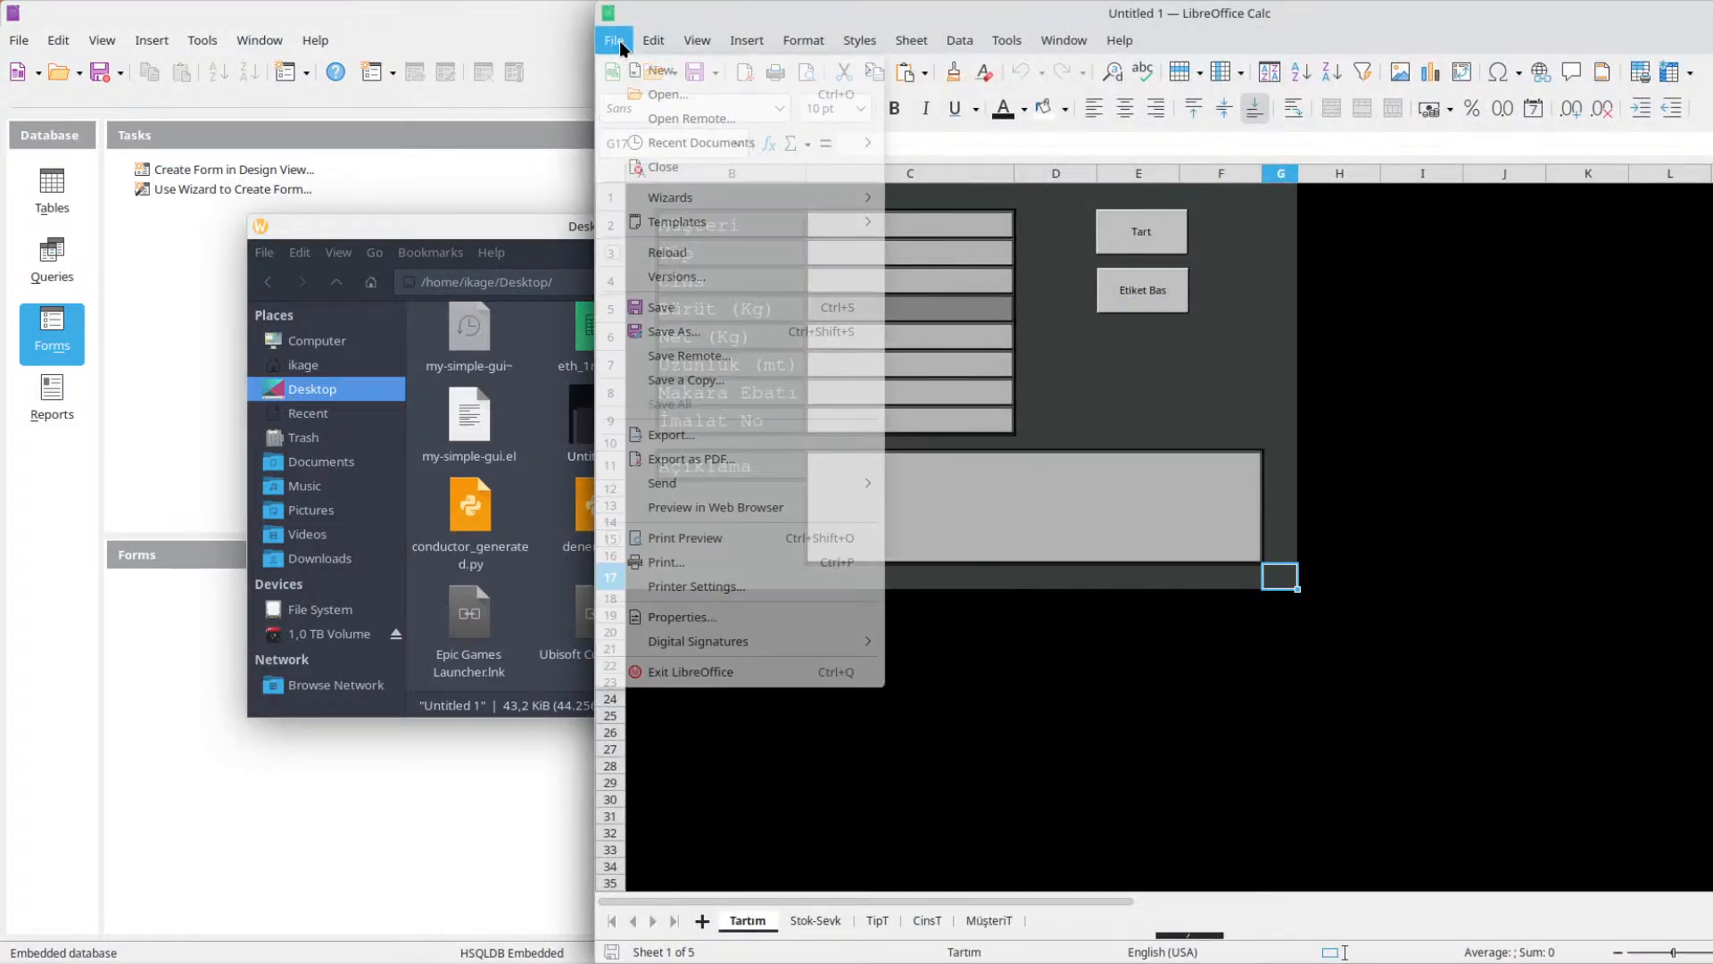
click(694, 332)
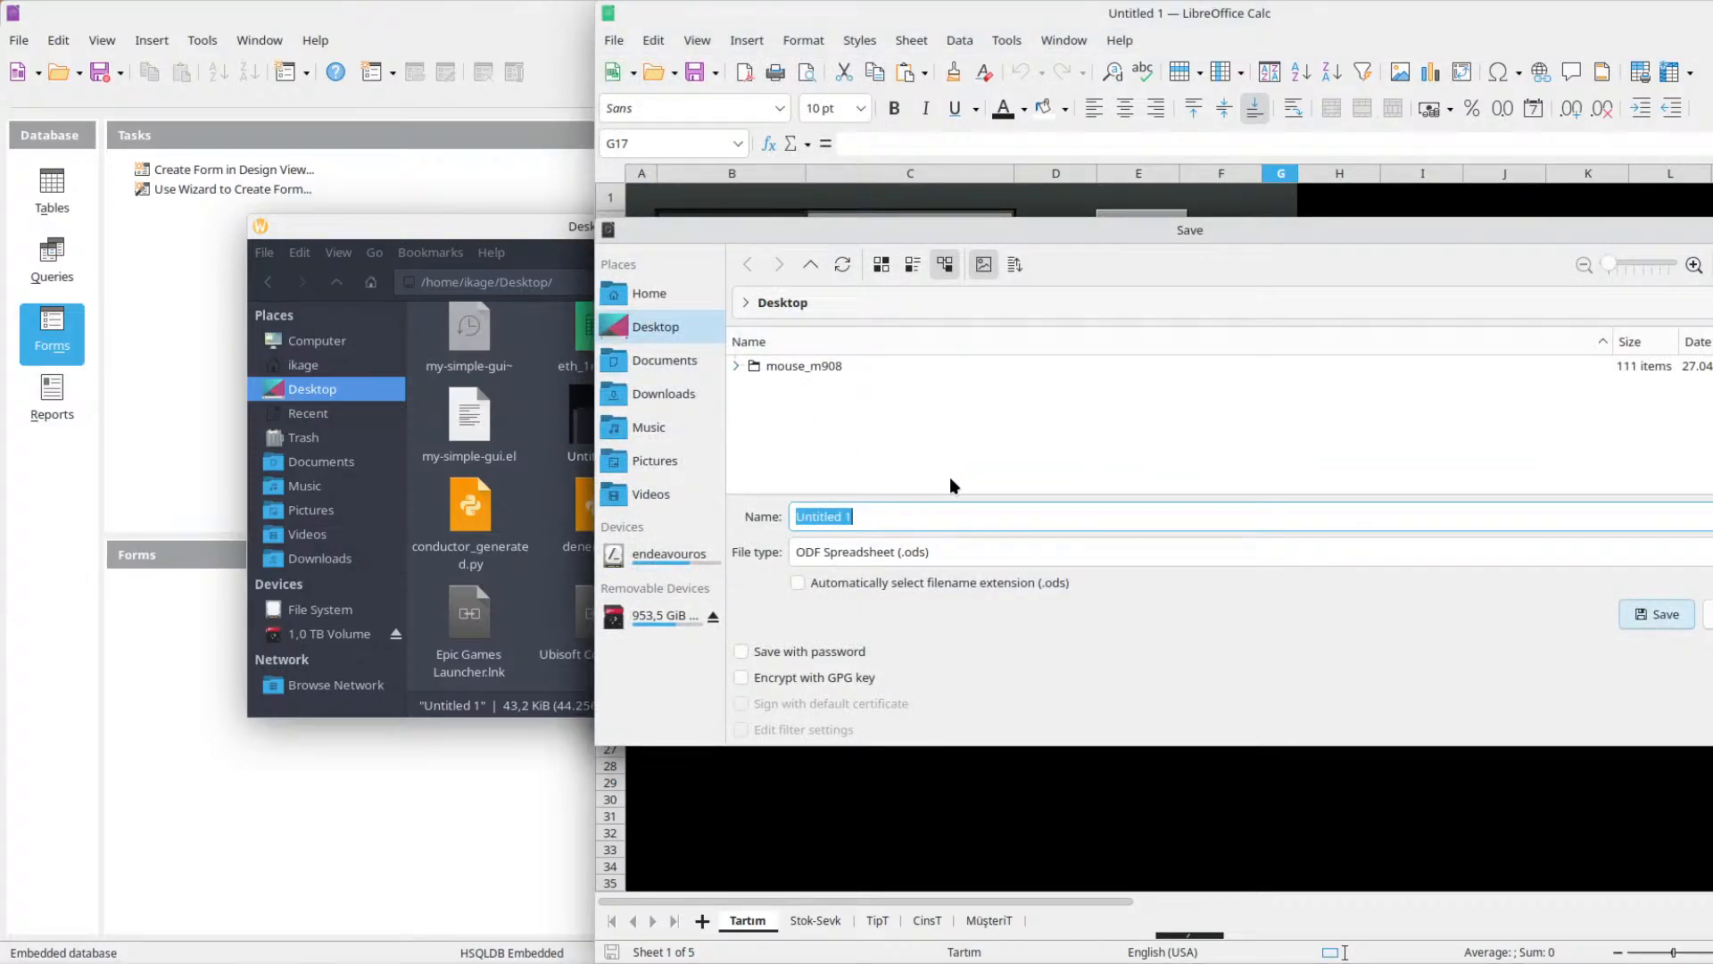
text(Weighter)
text(GUI)
click(1656, 616)
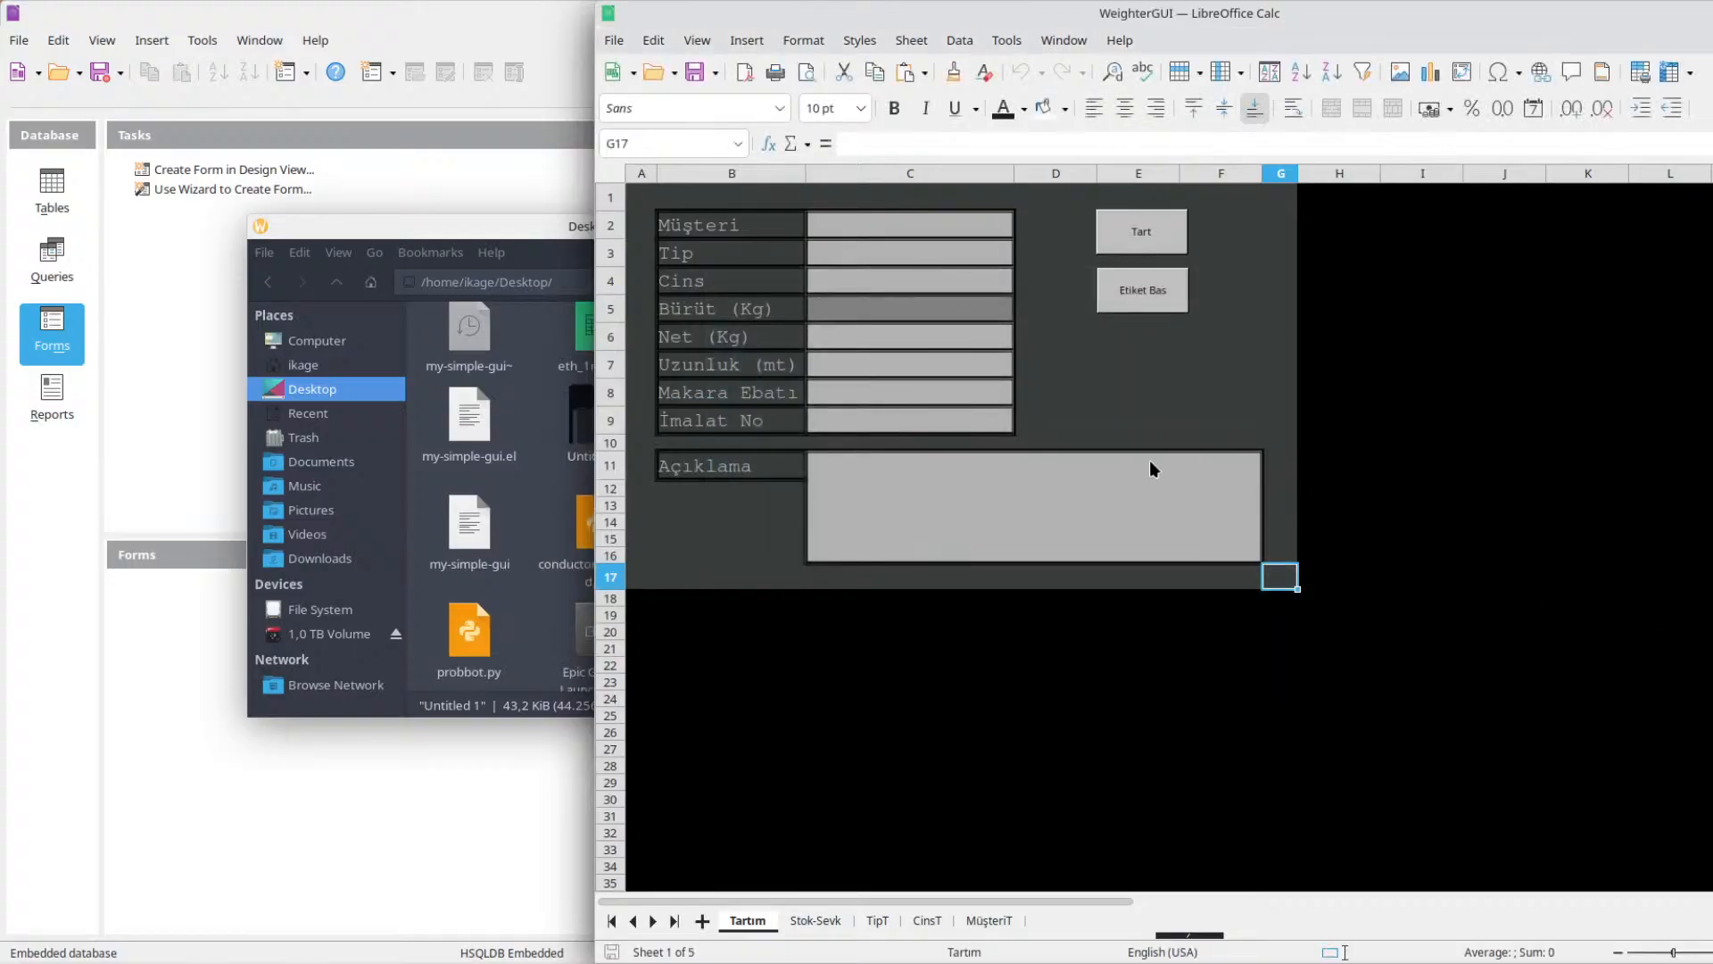
click(450, 226)
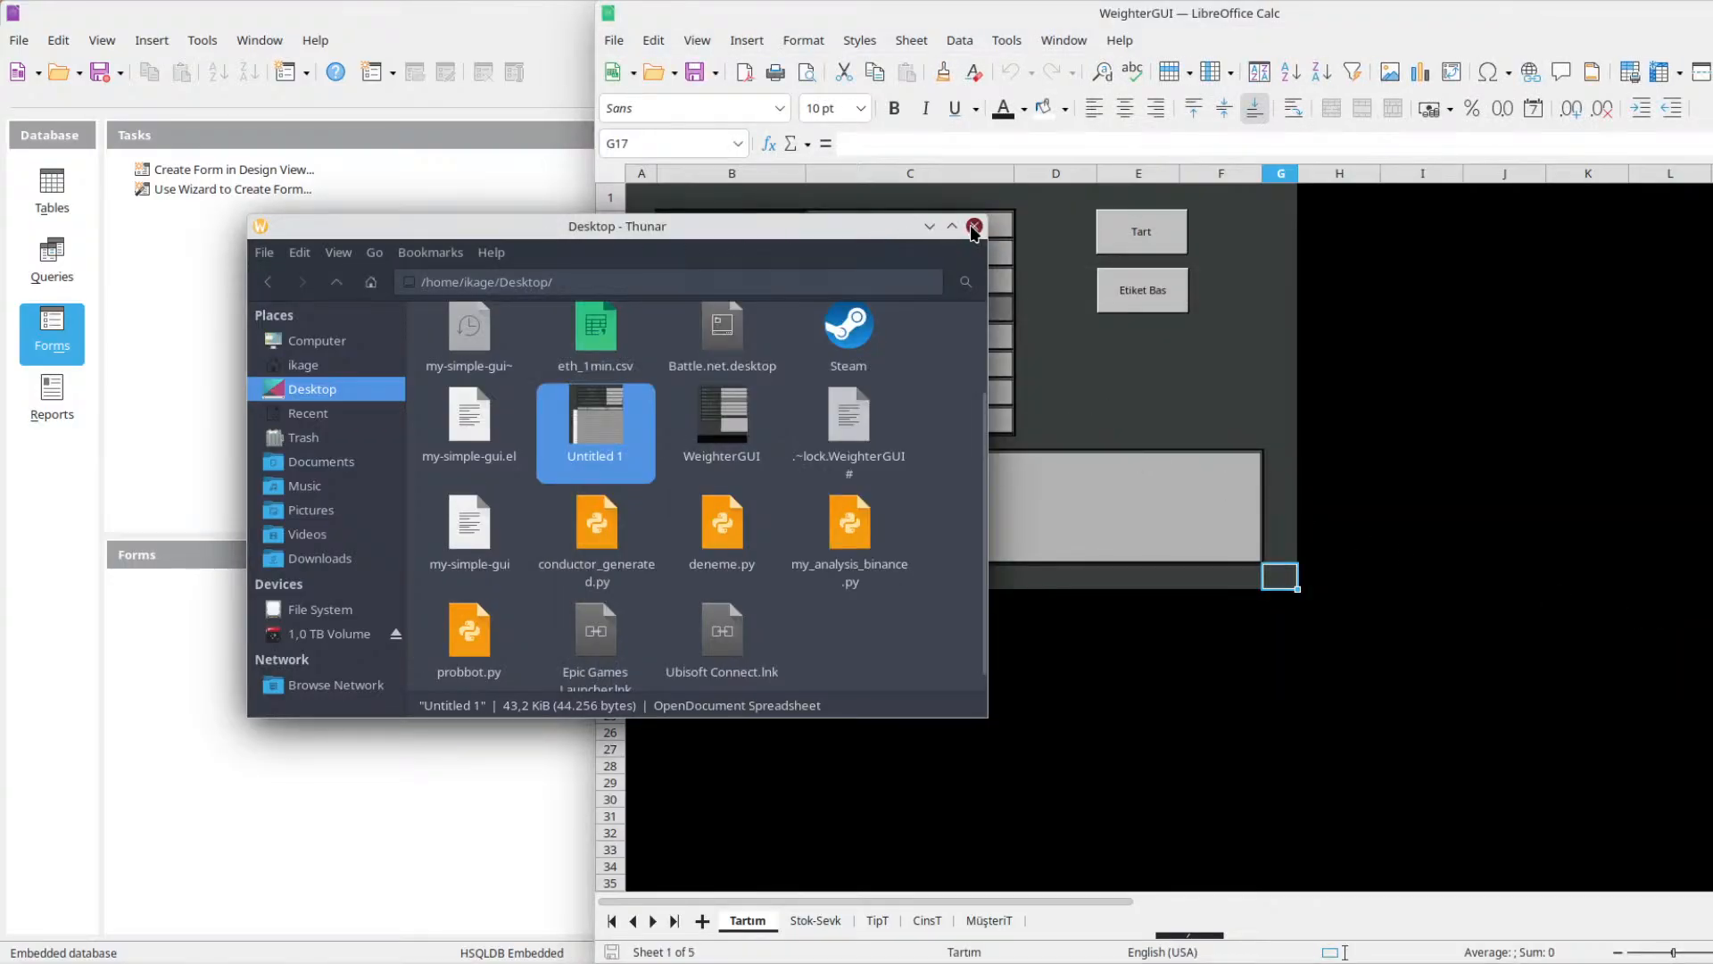
click(974, 227)
Rename the Tartım sheet to Weight.
right_click(766, 926)
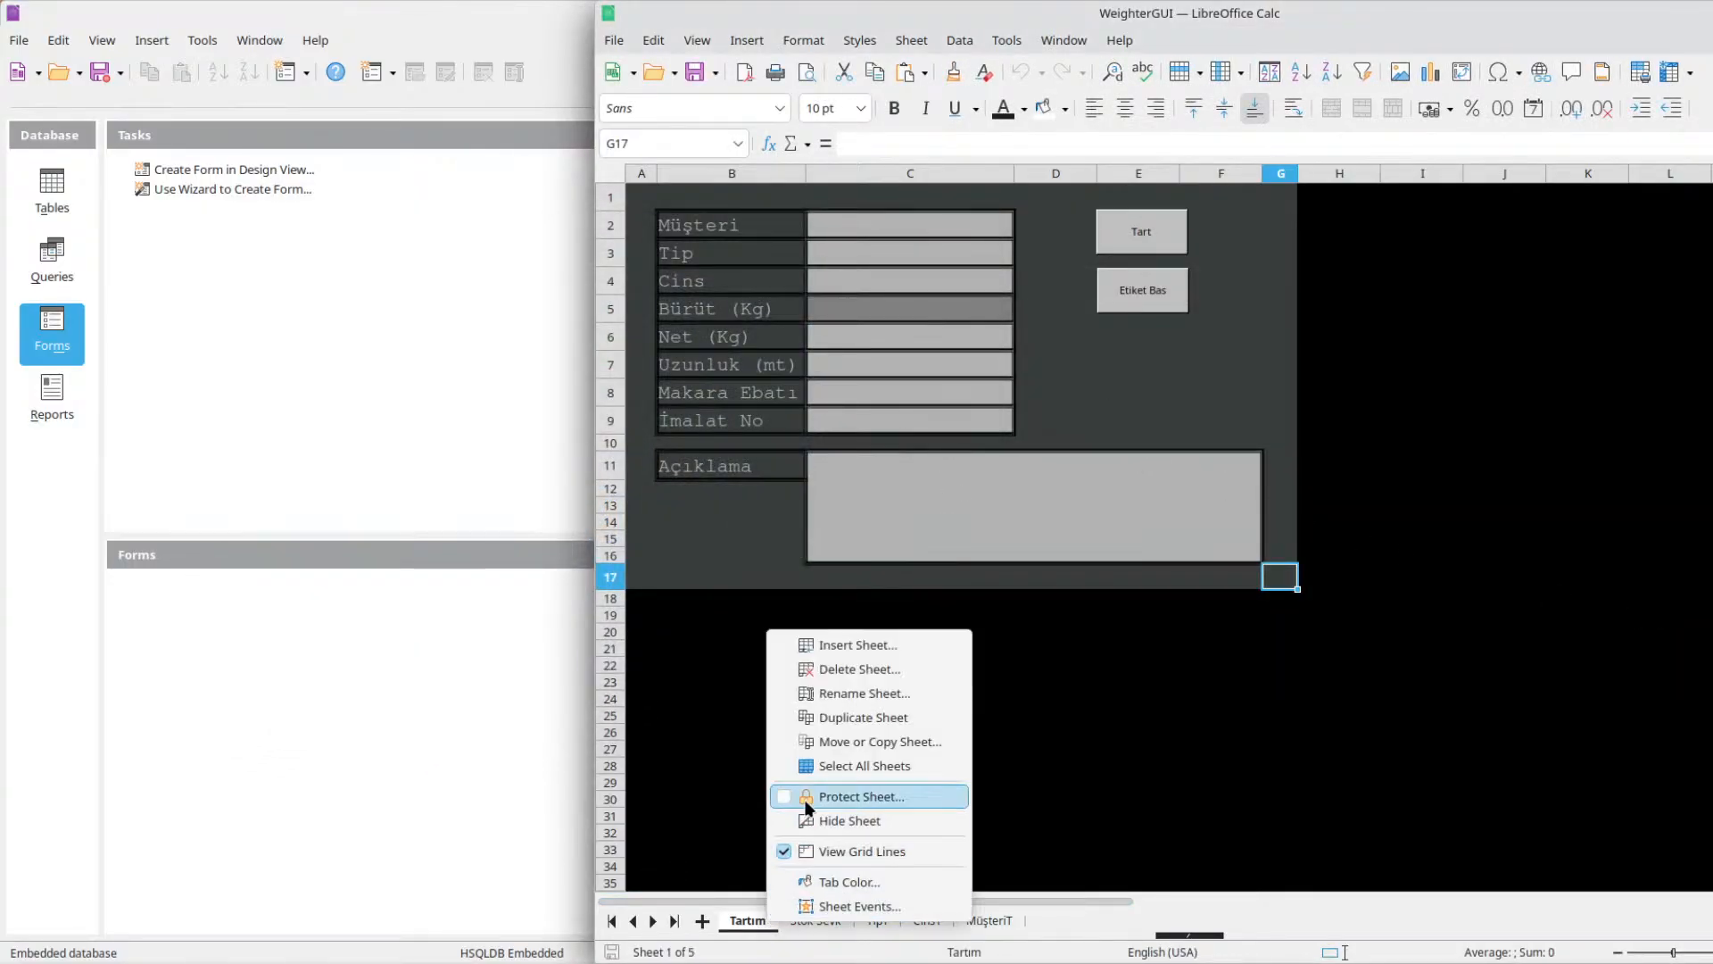
click(803, 696)
text(Weight)
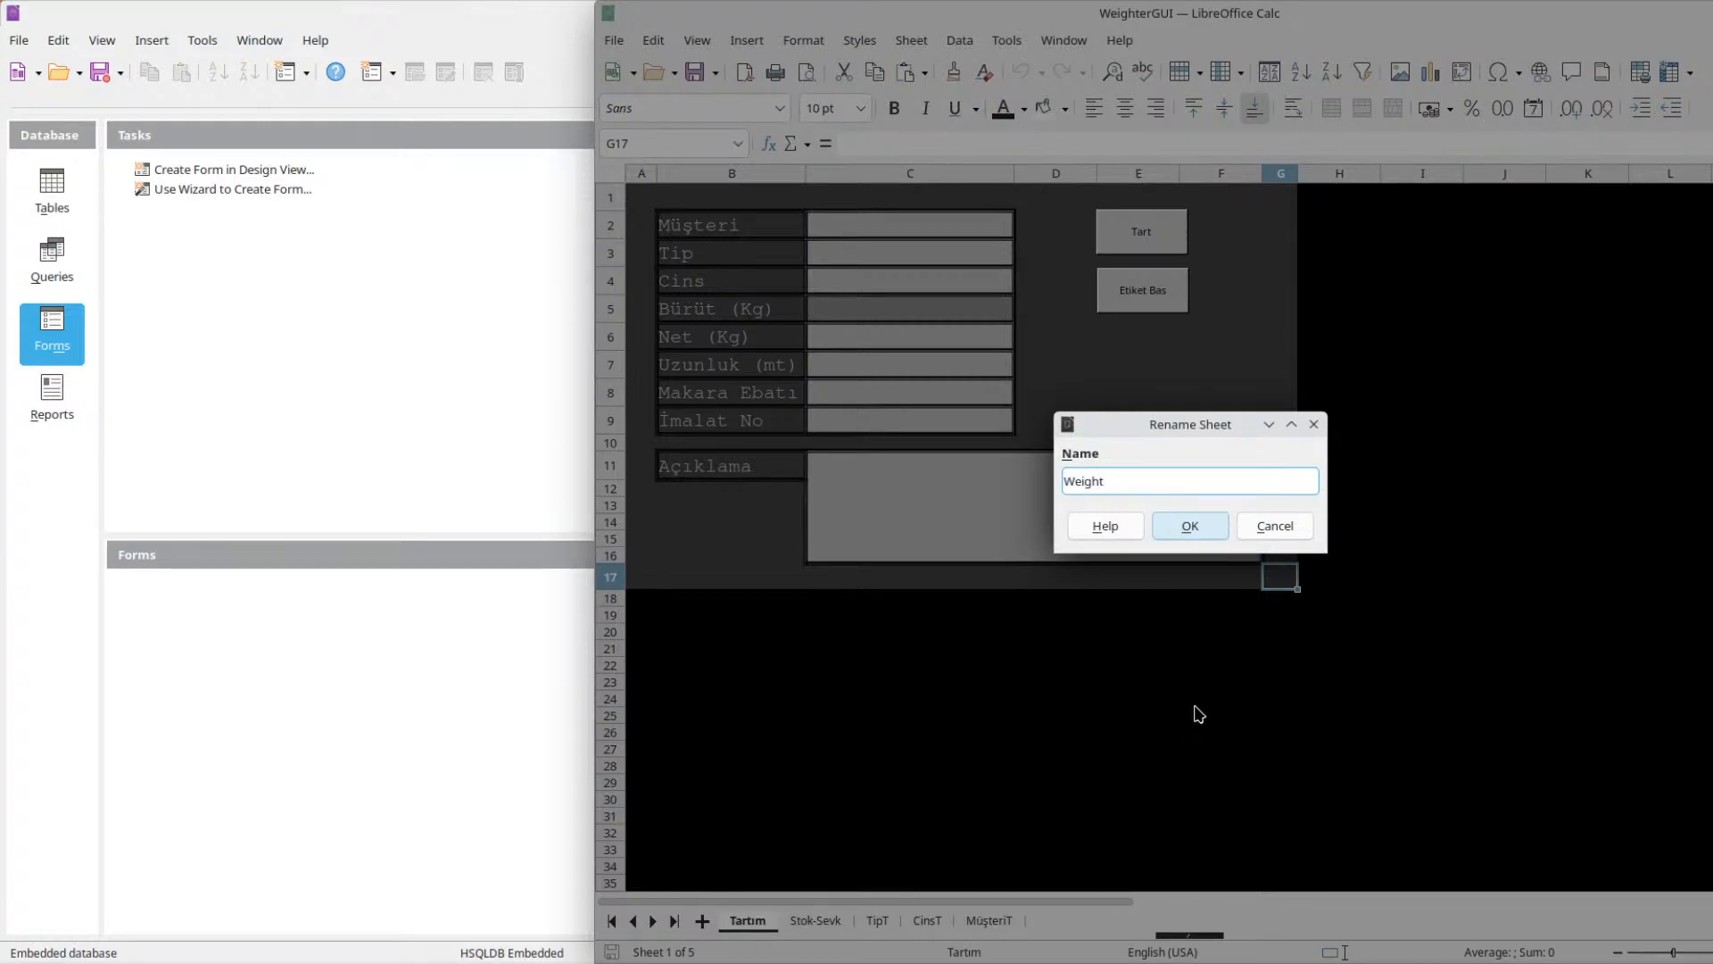
key(Return)
Rename the Stok-Sevk sheet to Stock-Sending.
right_click(817, 912)
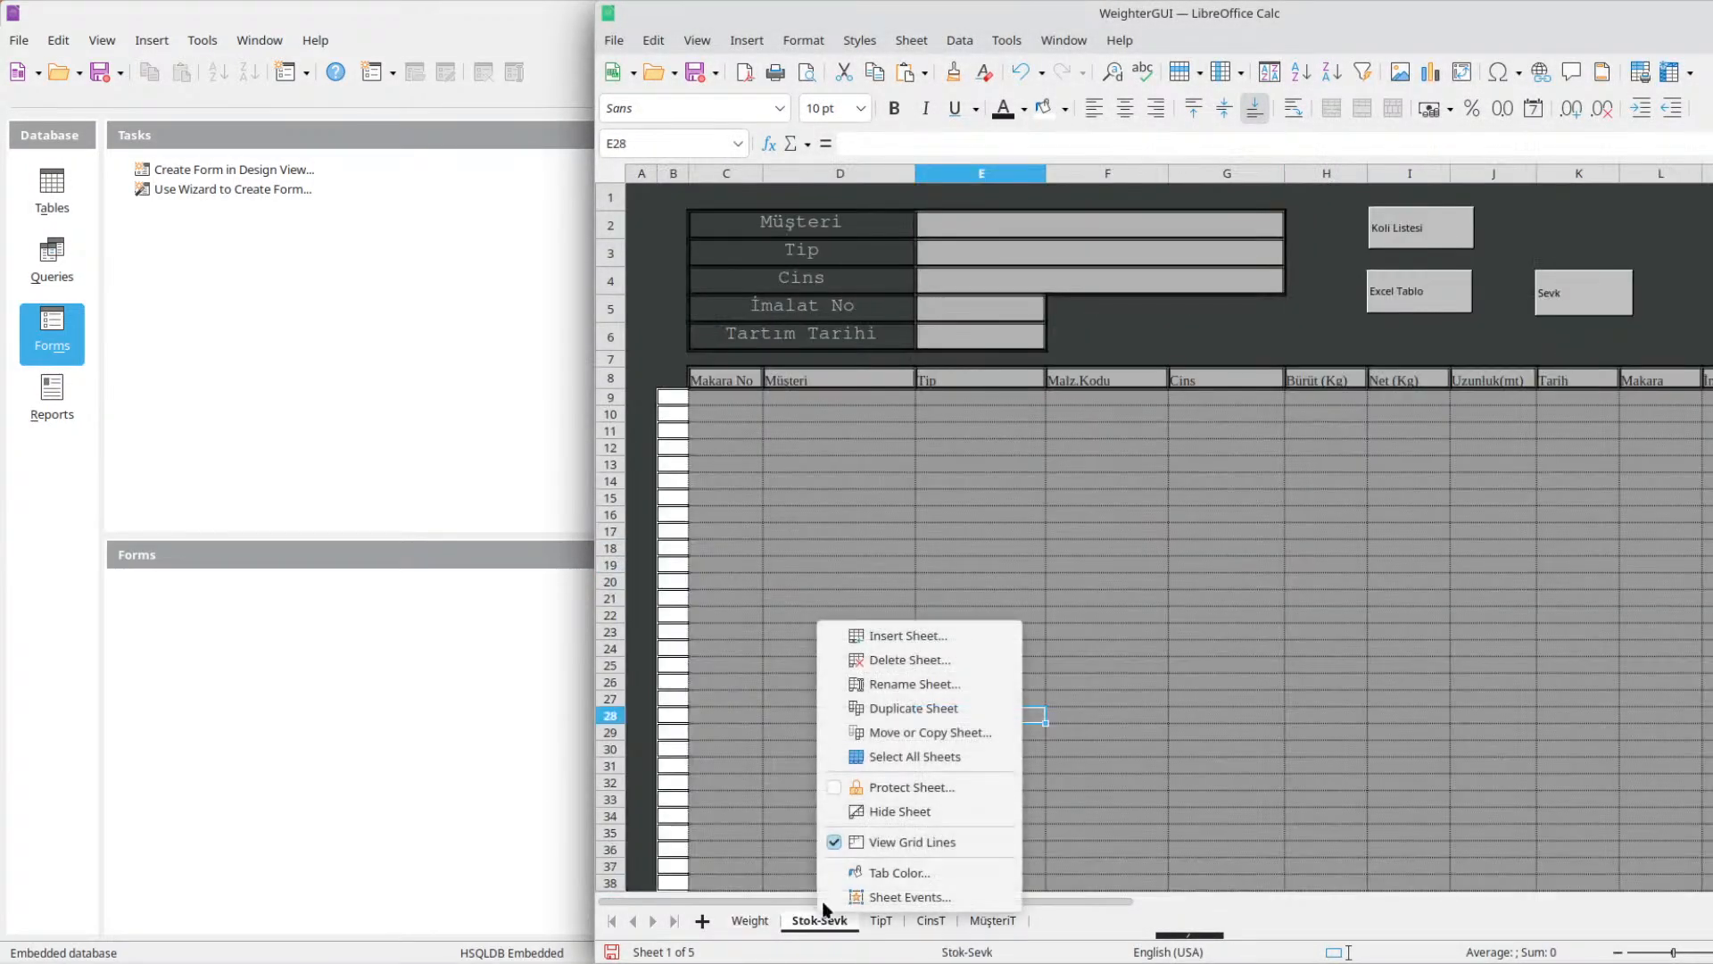
click(929, 682)
text(Stock -)
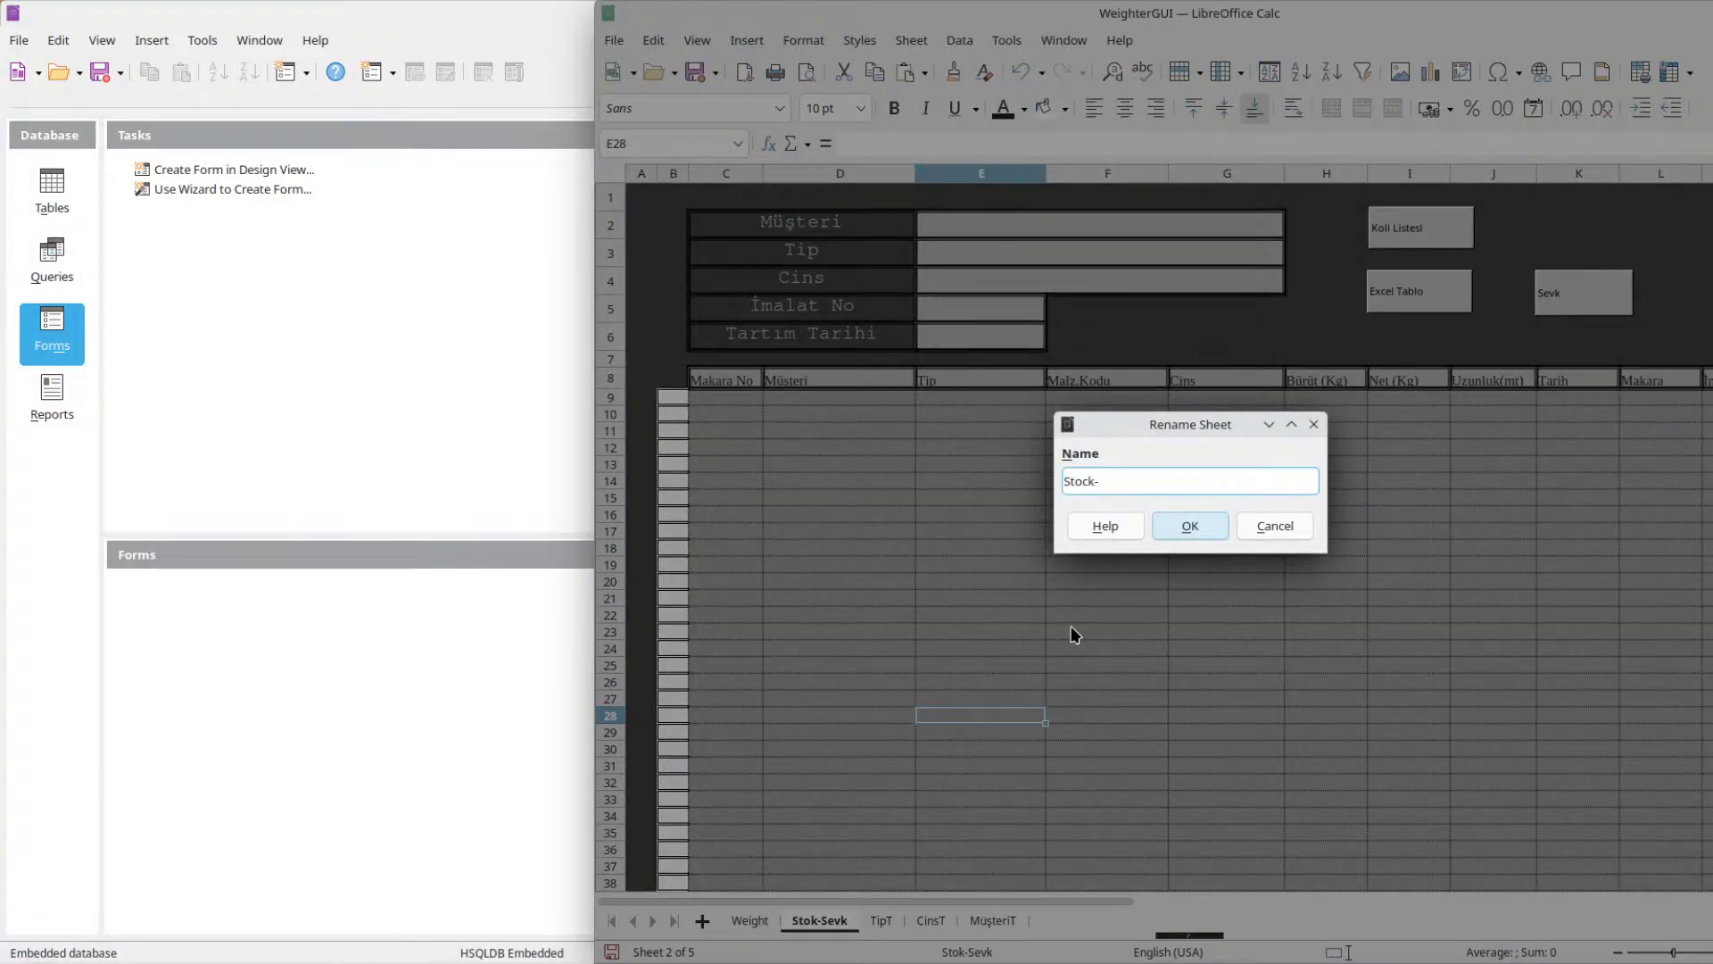
text(Sending)
key(Return)
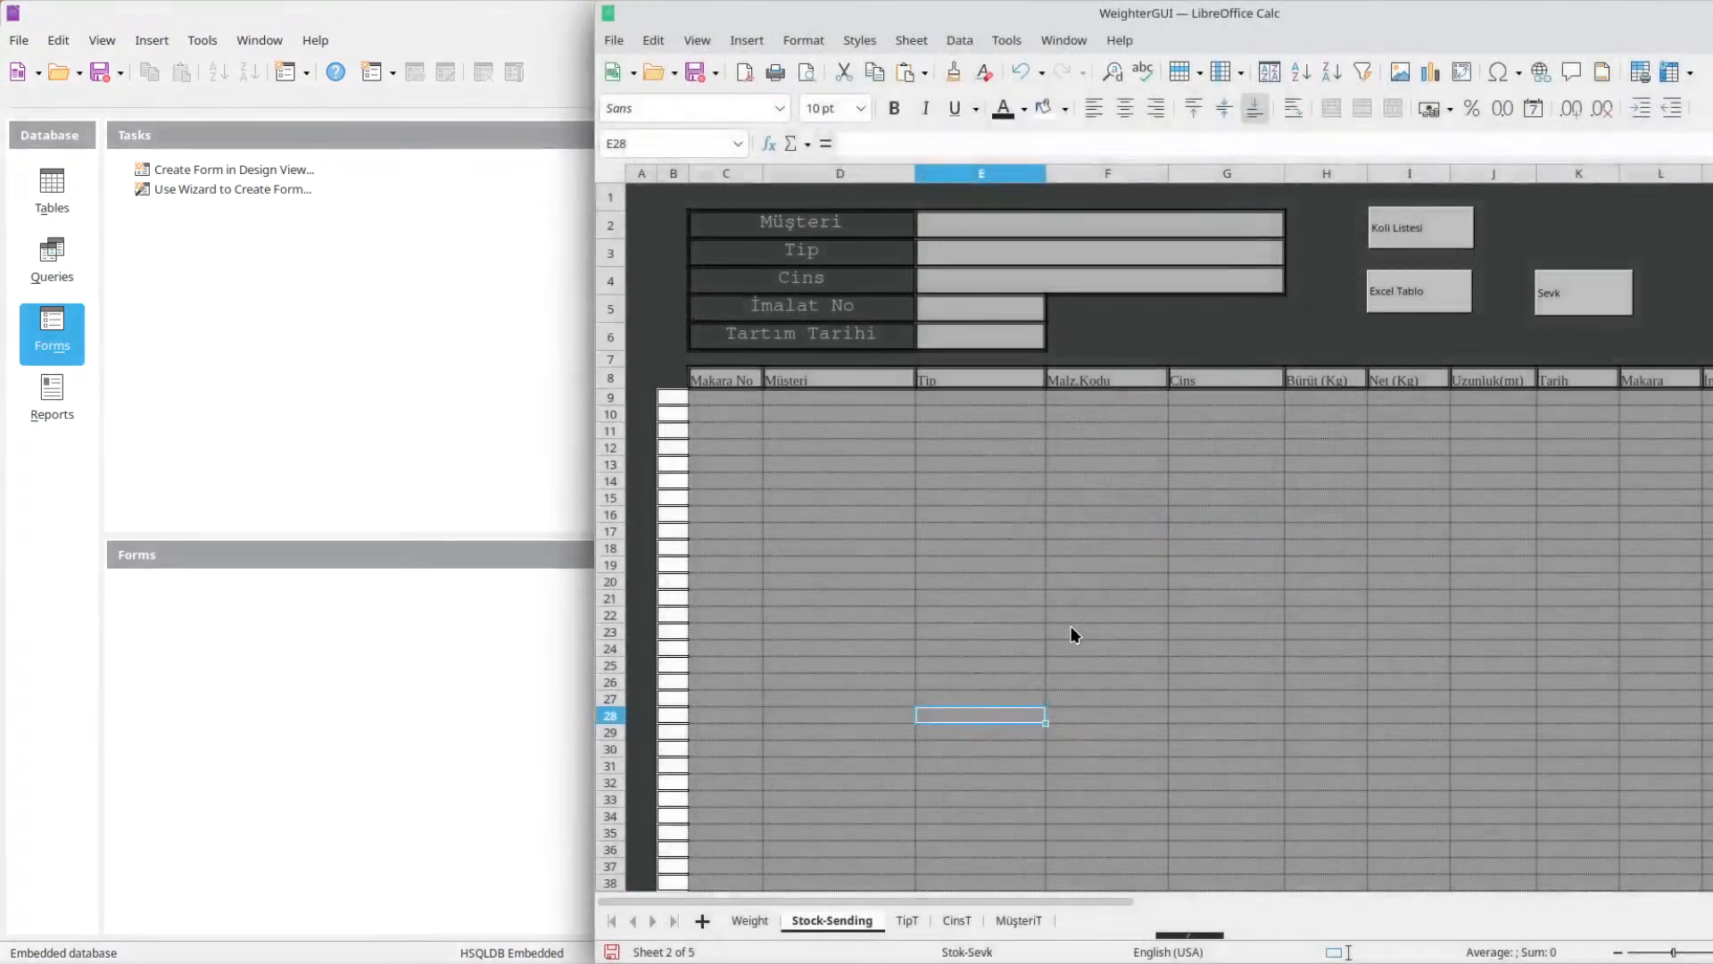
Look through the TipT, CinsT and MüşteriT sheets and return to Stock-Sending.
click(907, 920)
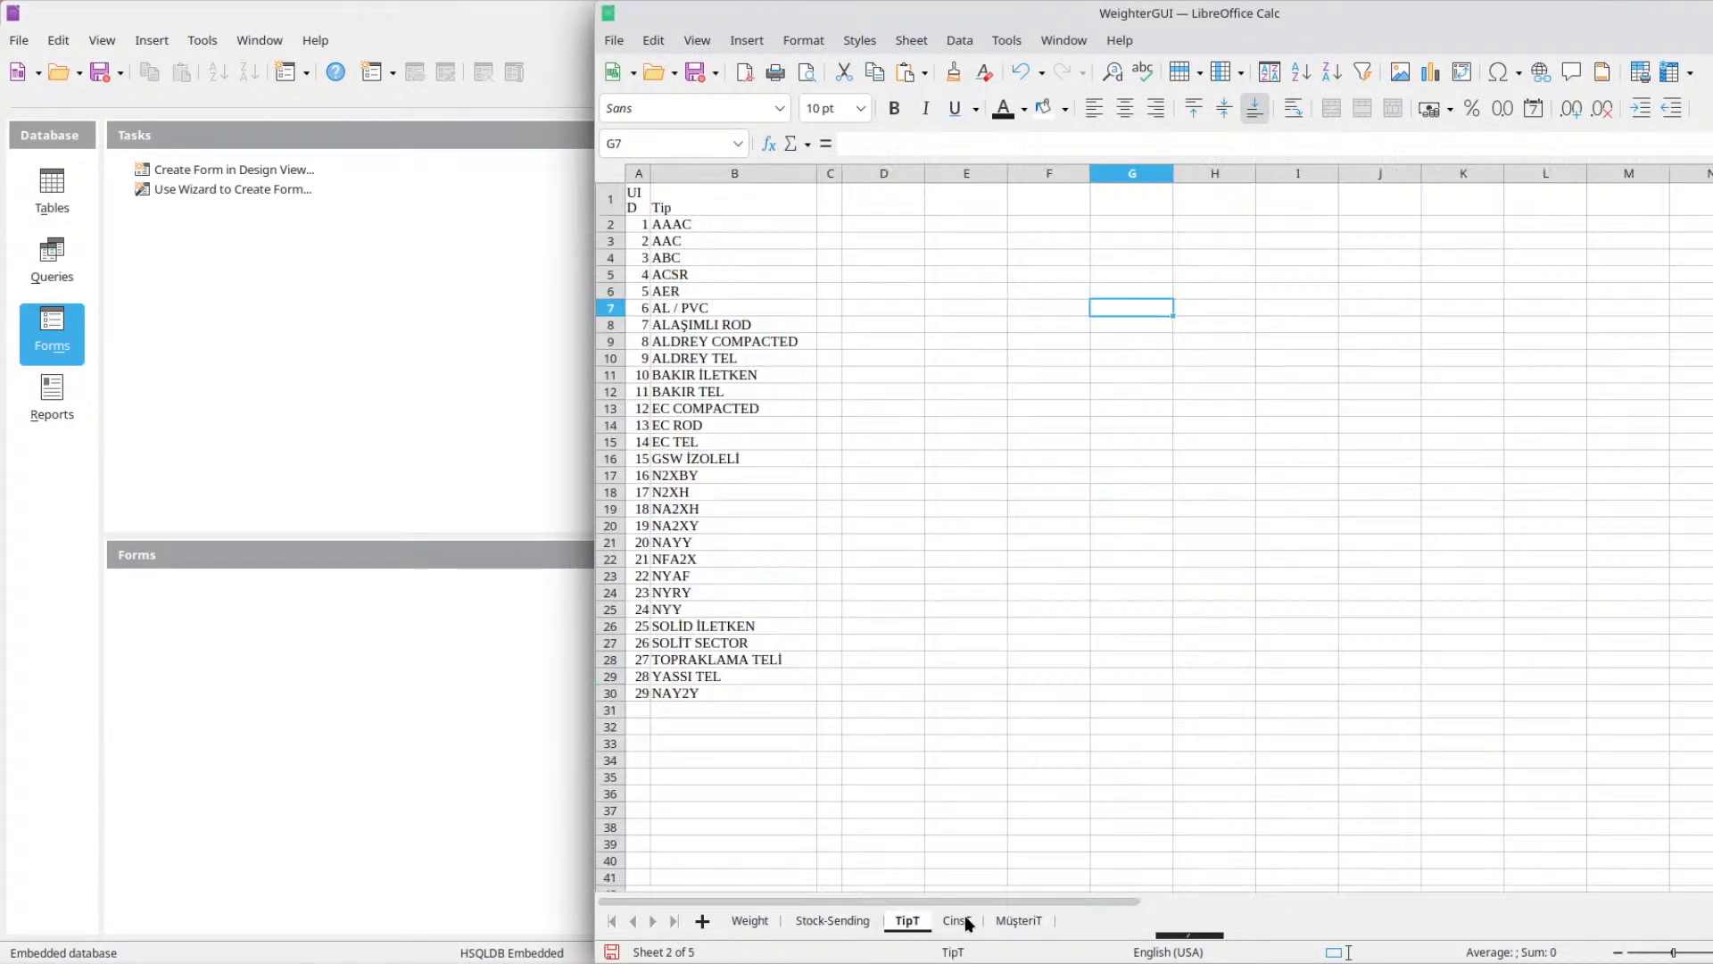
click(957, 921)
click(1026, 920)
click(953, 922)
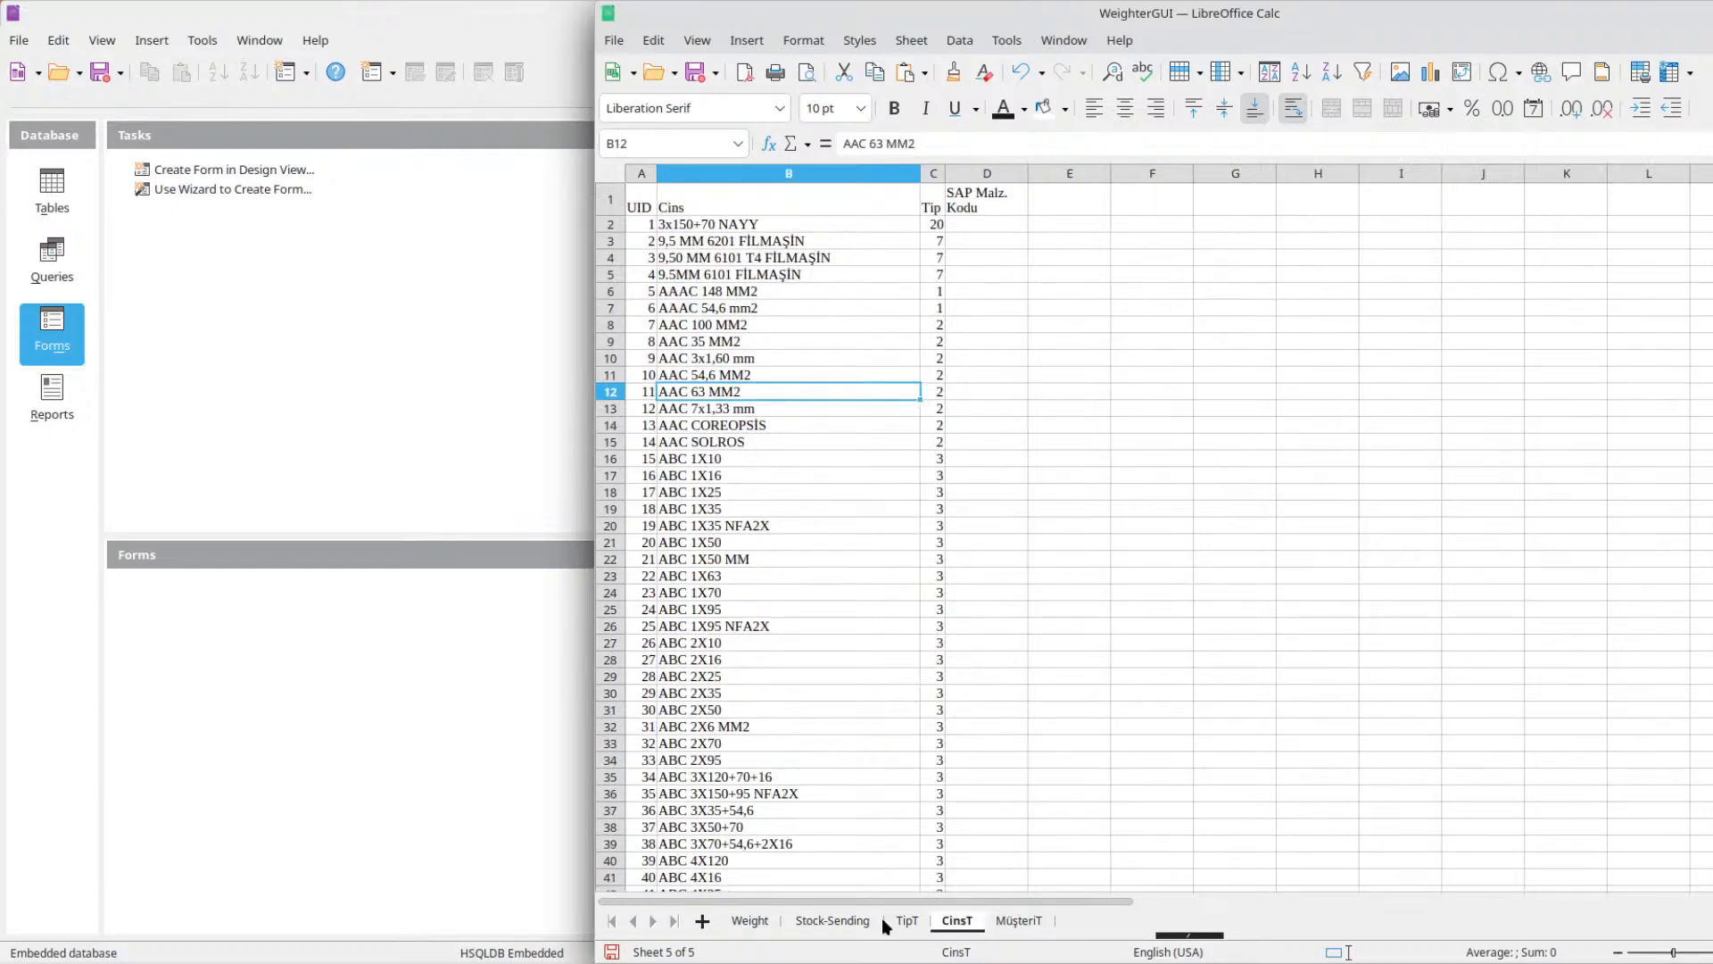
click(907, 923)
click(852, 922)
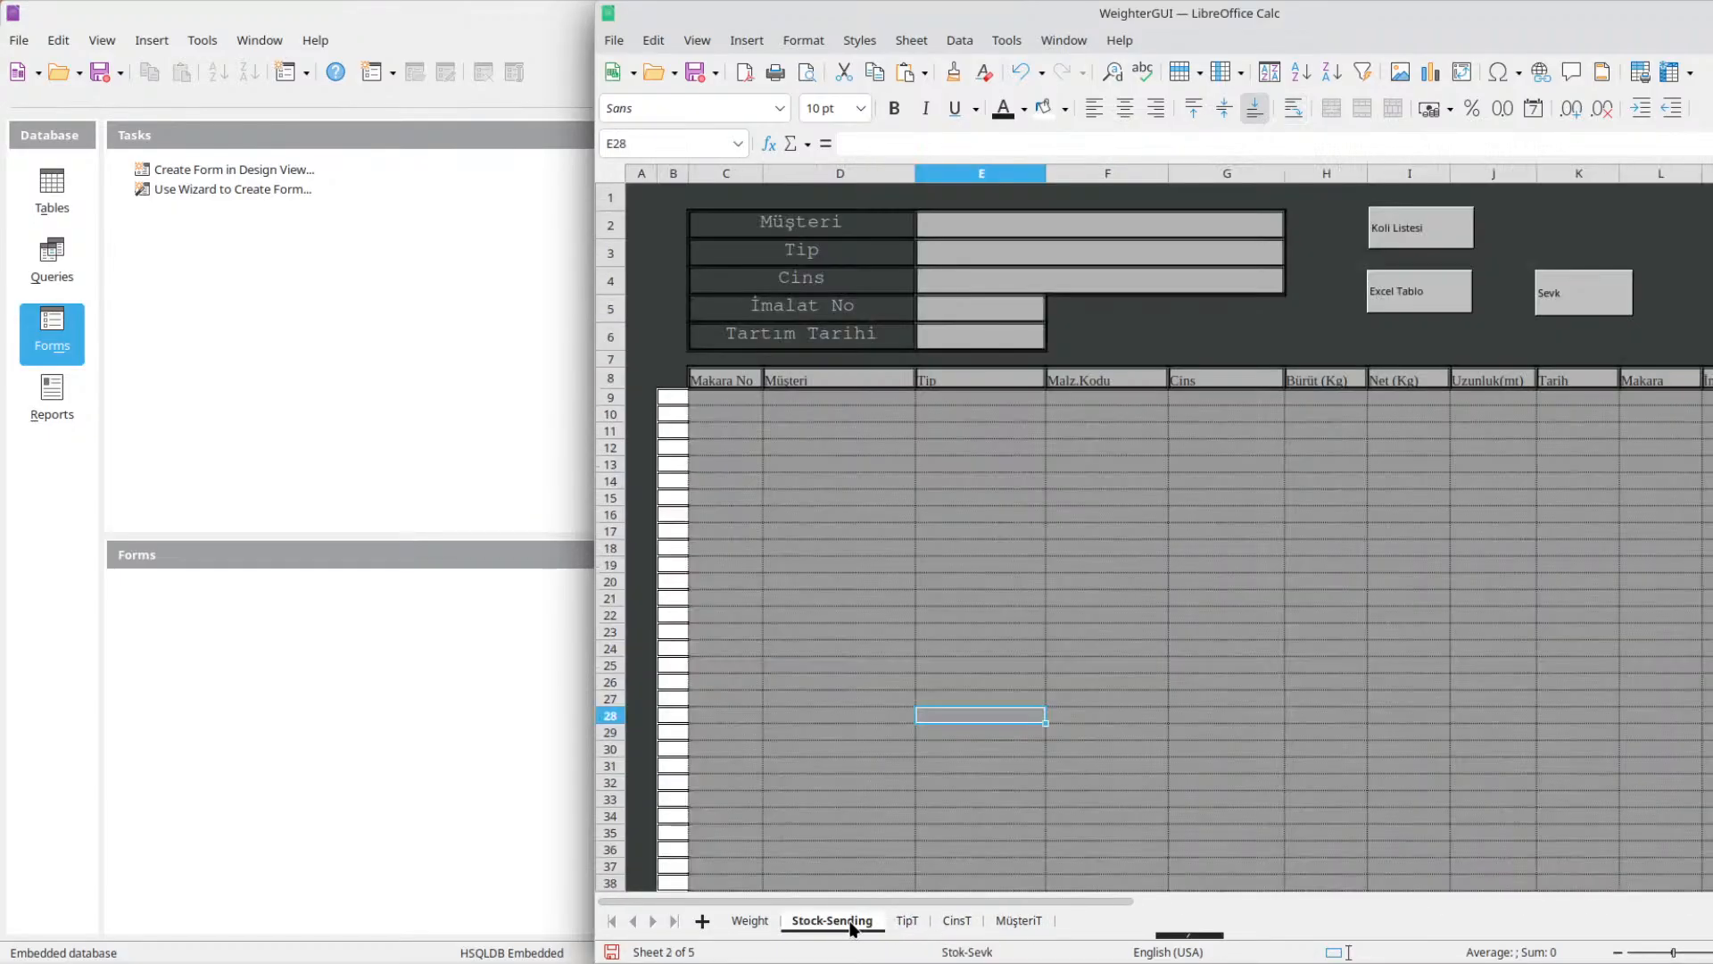
On the Weight sheet, replace the labels in B2 to B4 with Customer, Type and Product.
click(750, 921)
click(741, 230)
text(Customer)
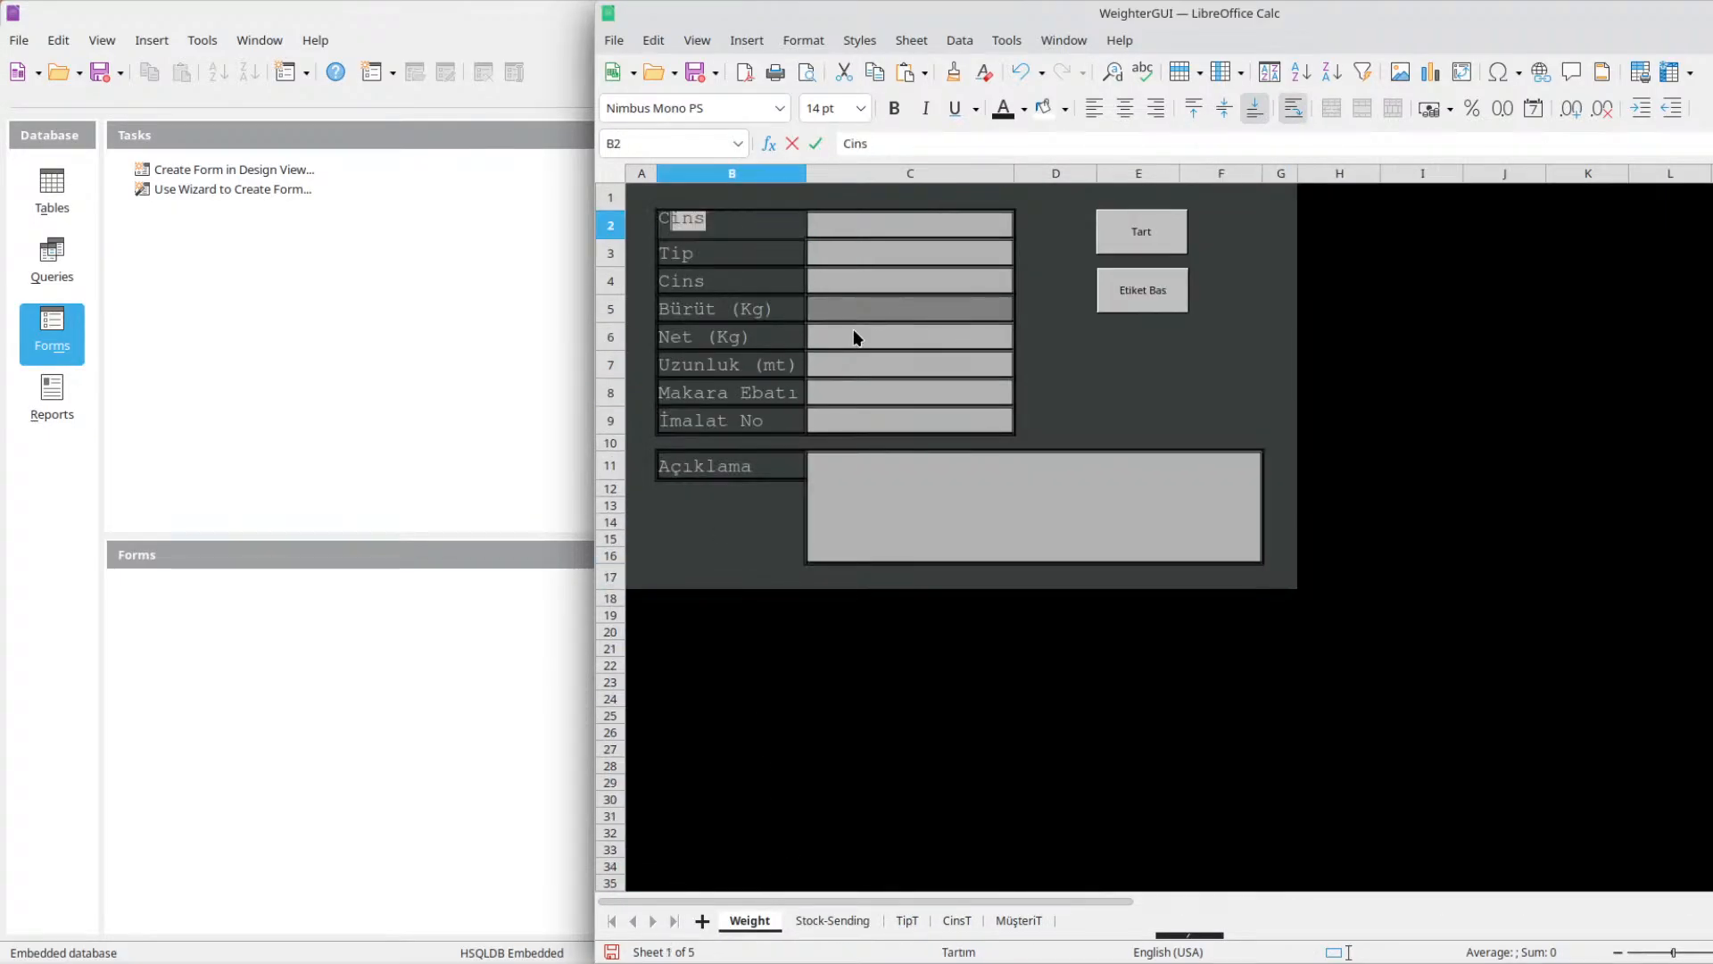
key(Return)
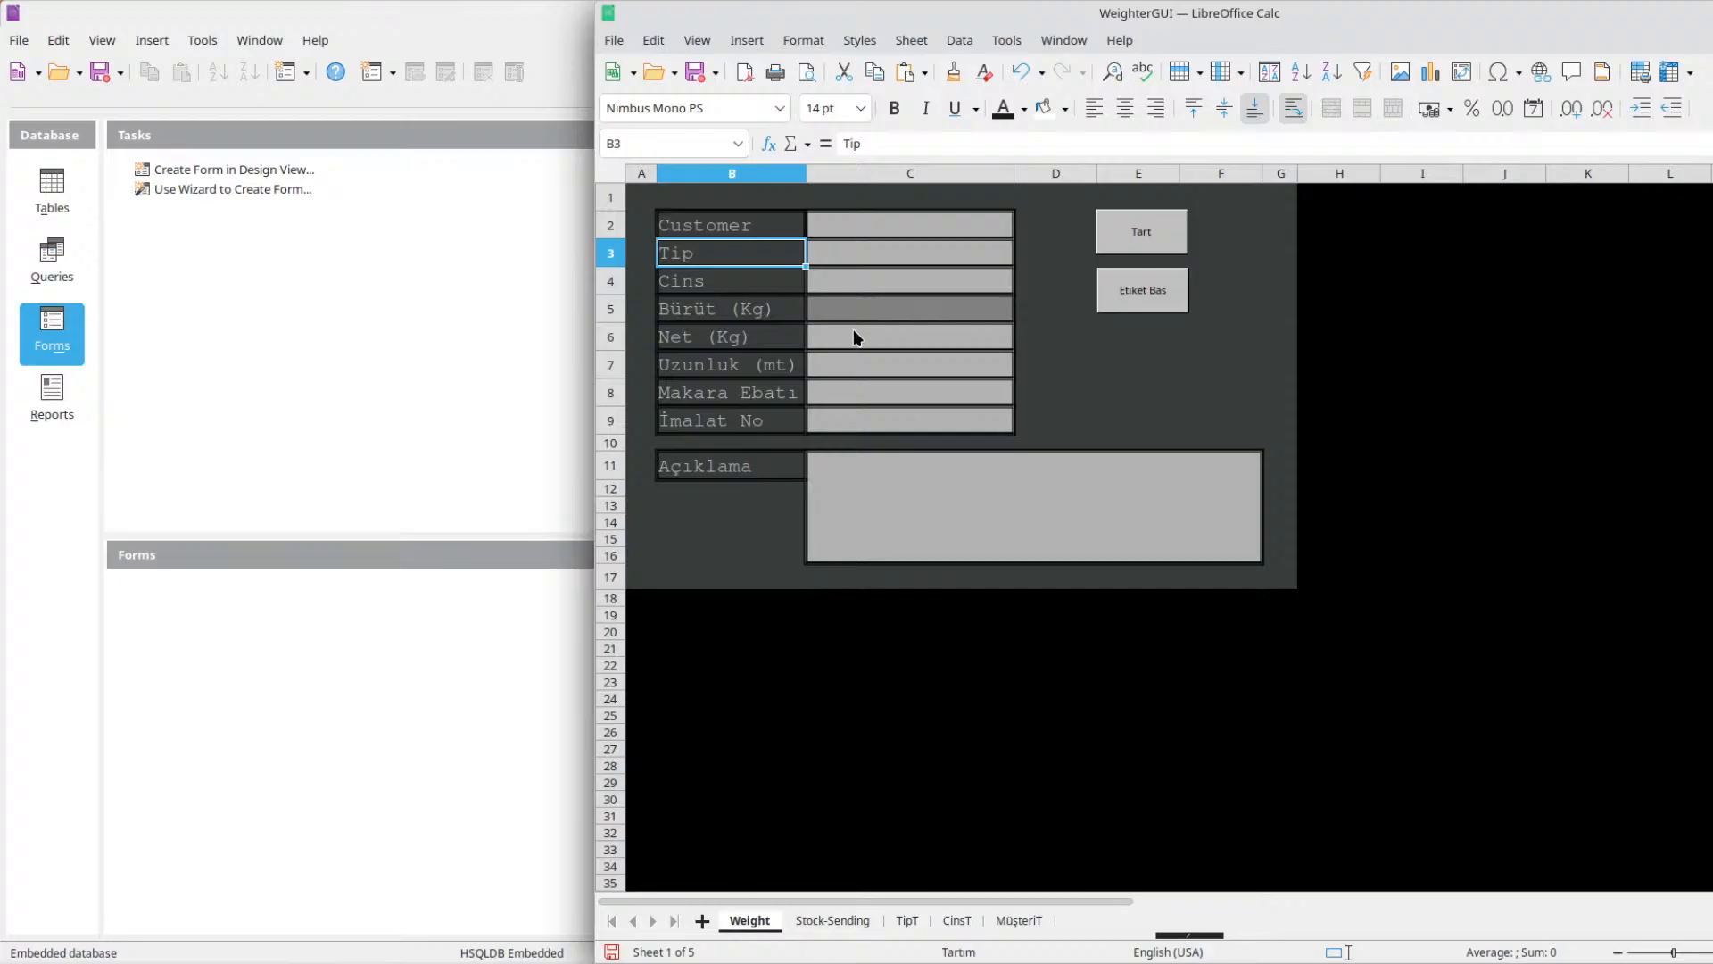
text(Type)
key(Return)
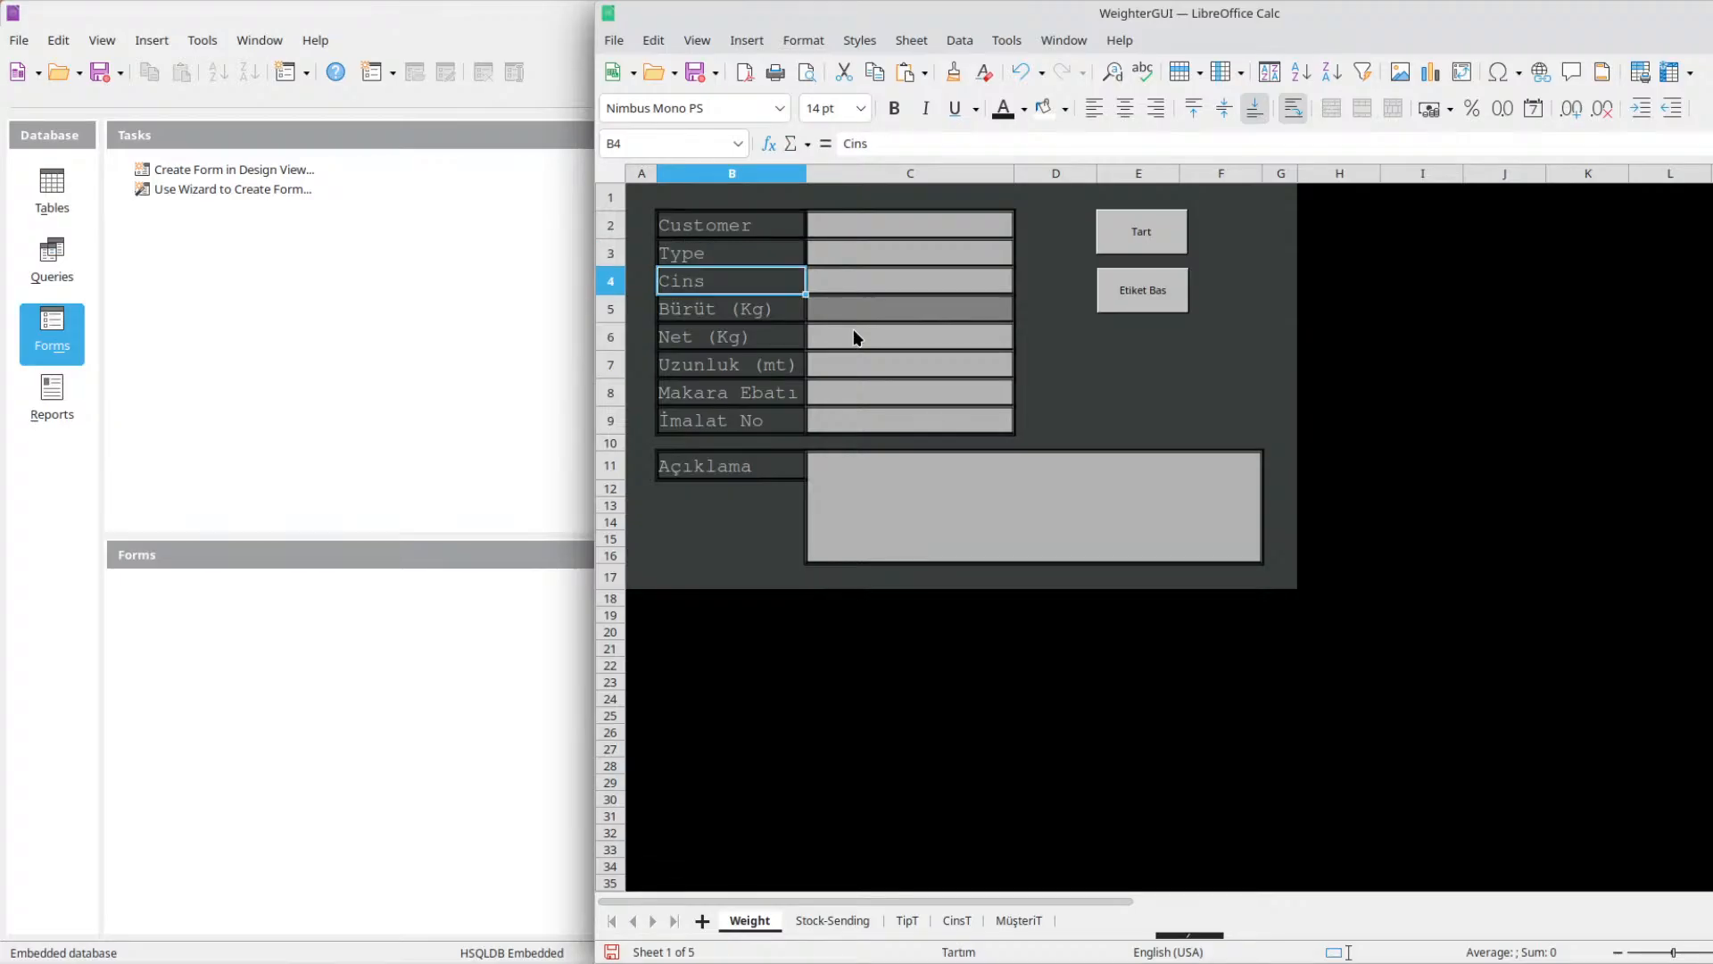
text(Product)
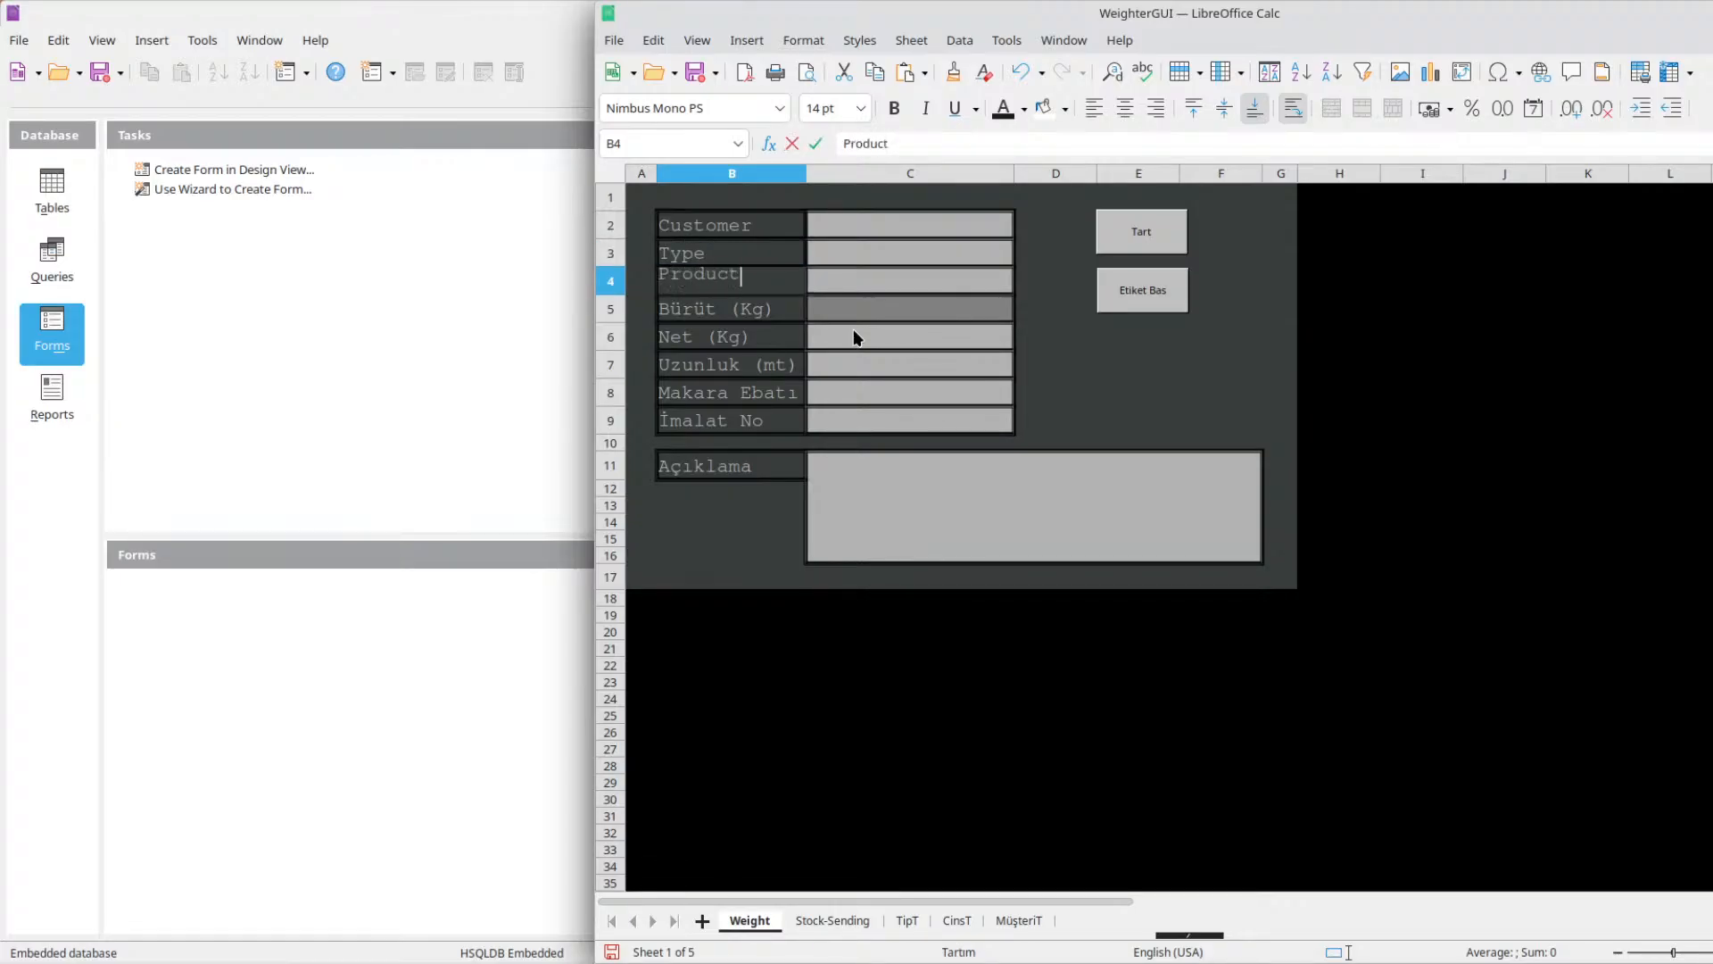
key(Return)
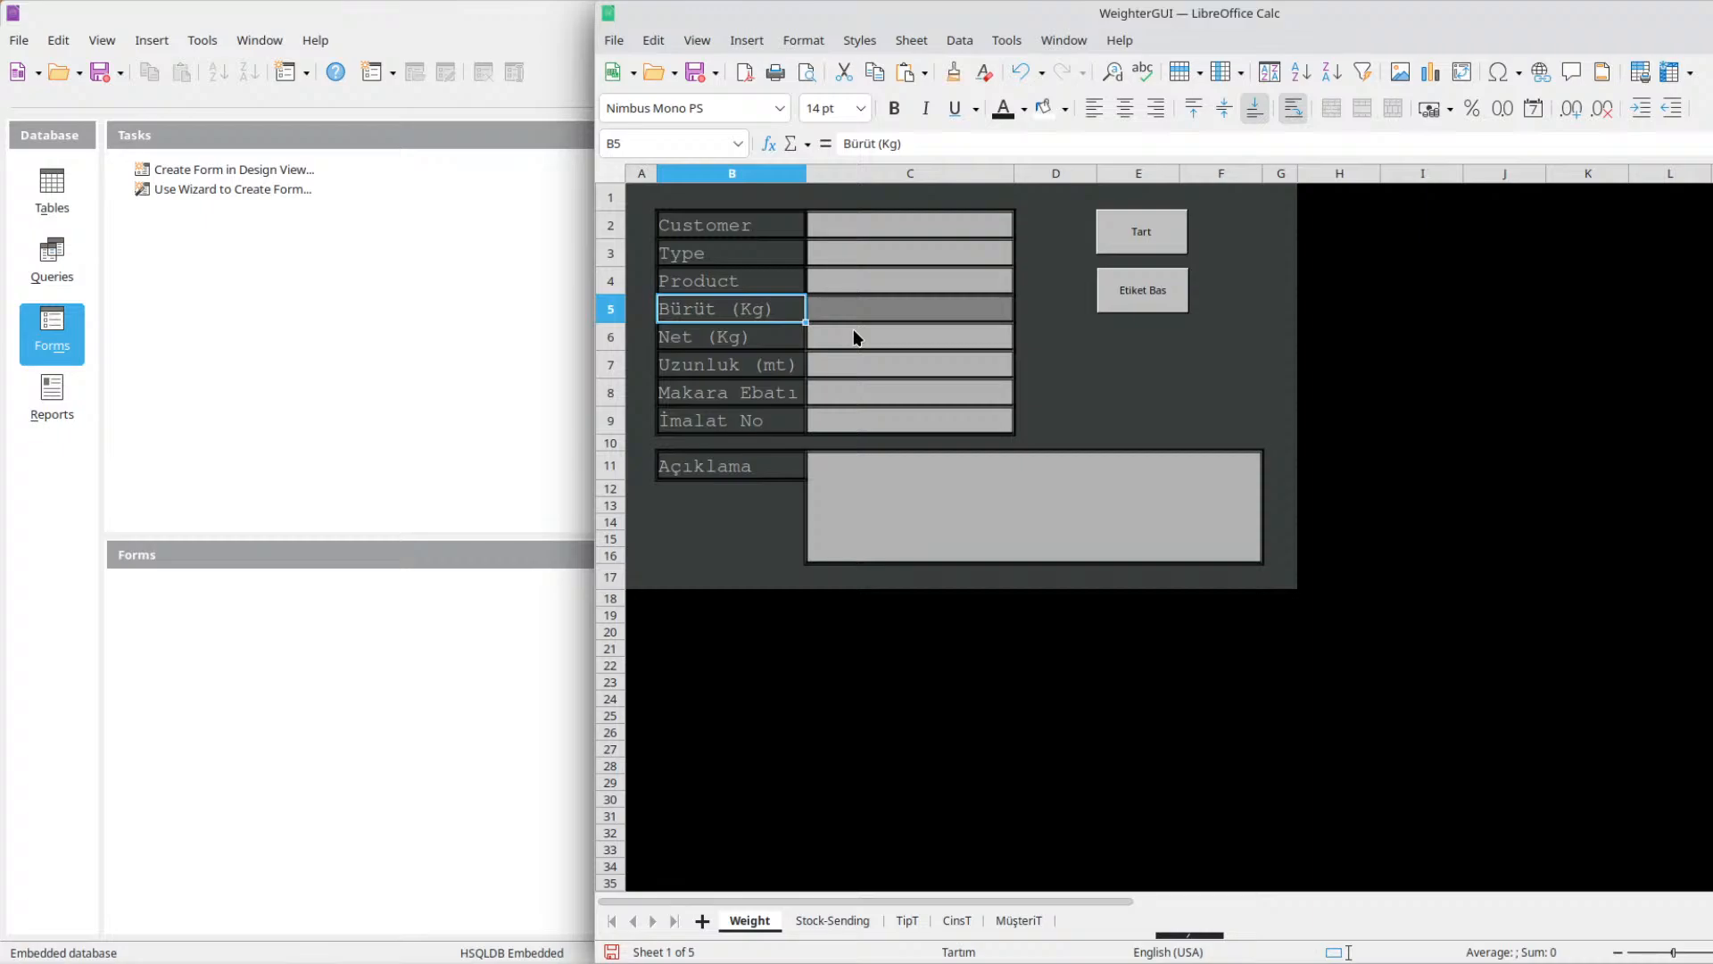
Replace the label in B5 with Gross (Kg) and the label in B7 with Length (m).
text(Gross)
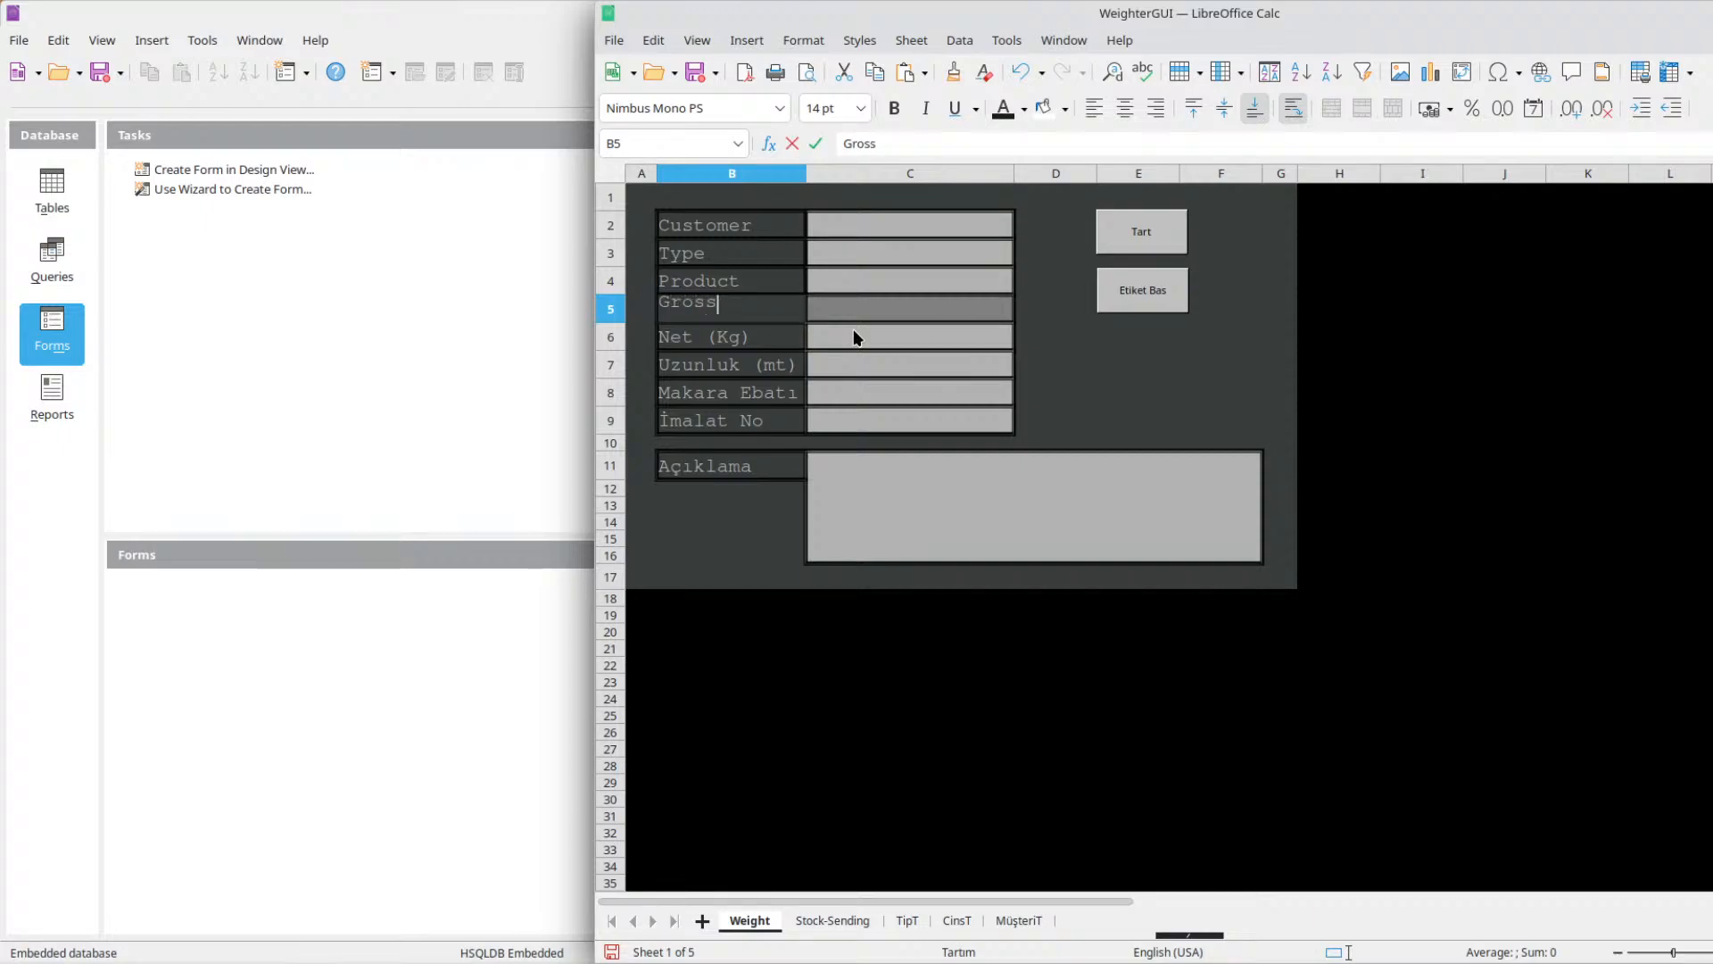
text( (Kg))
key(Return)
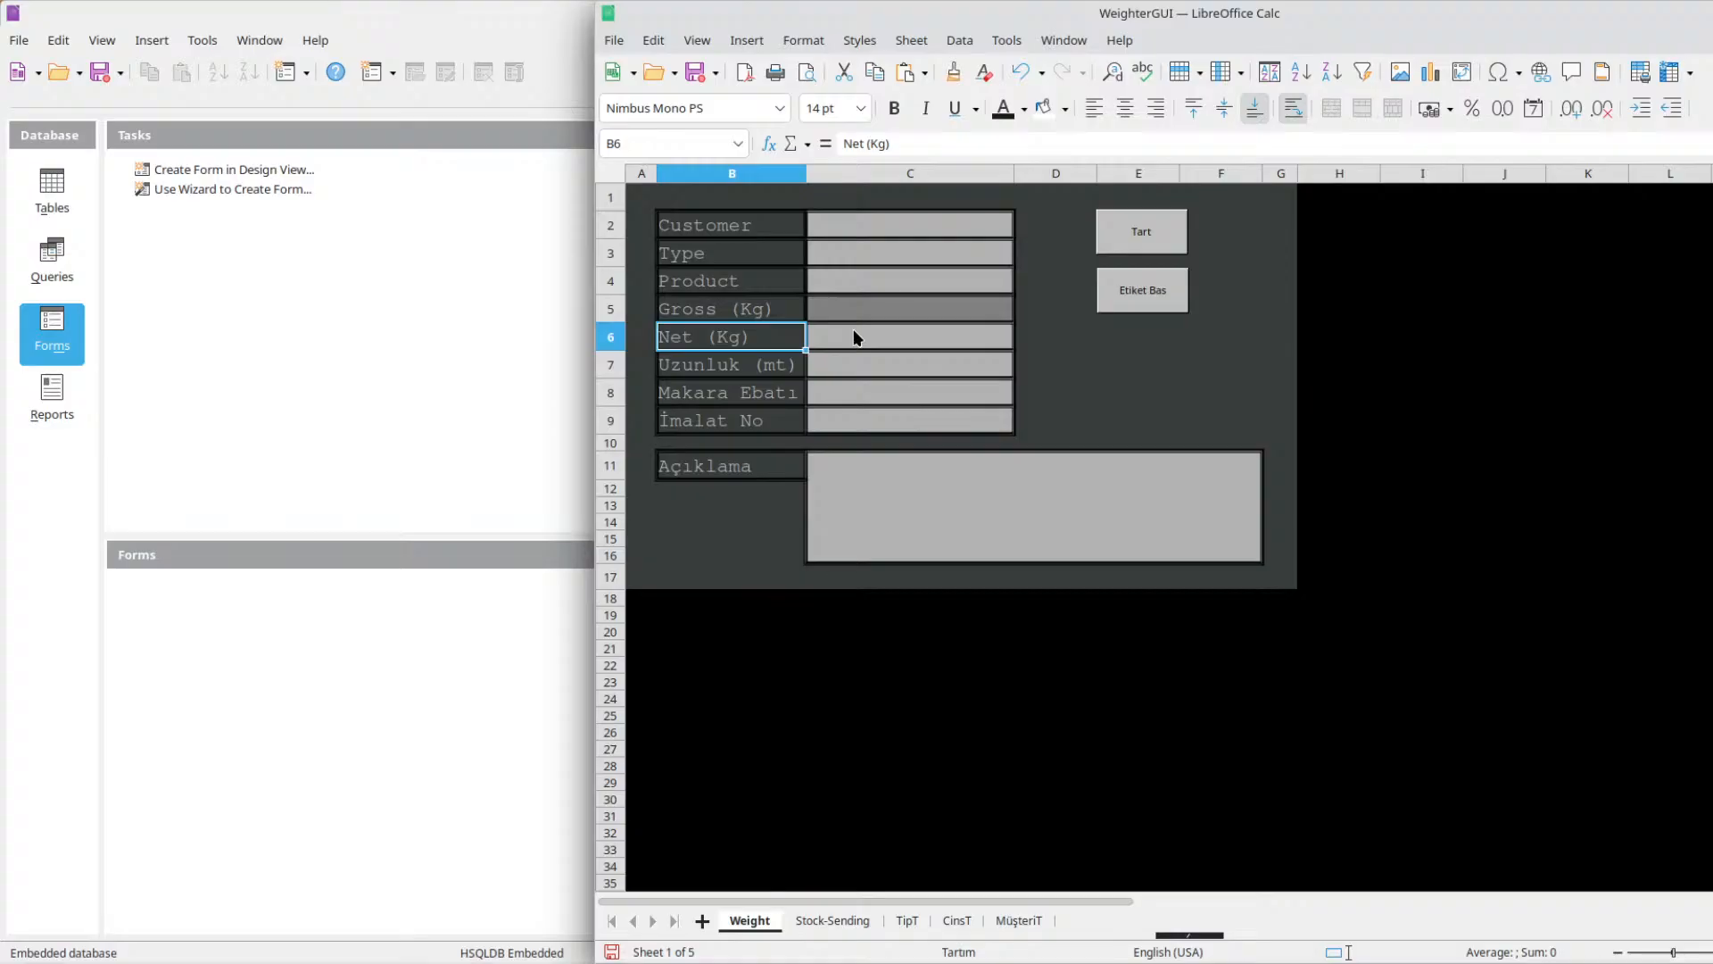
key(Return)
text(Le)
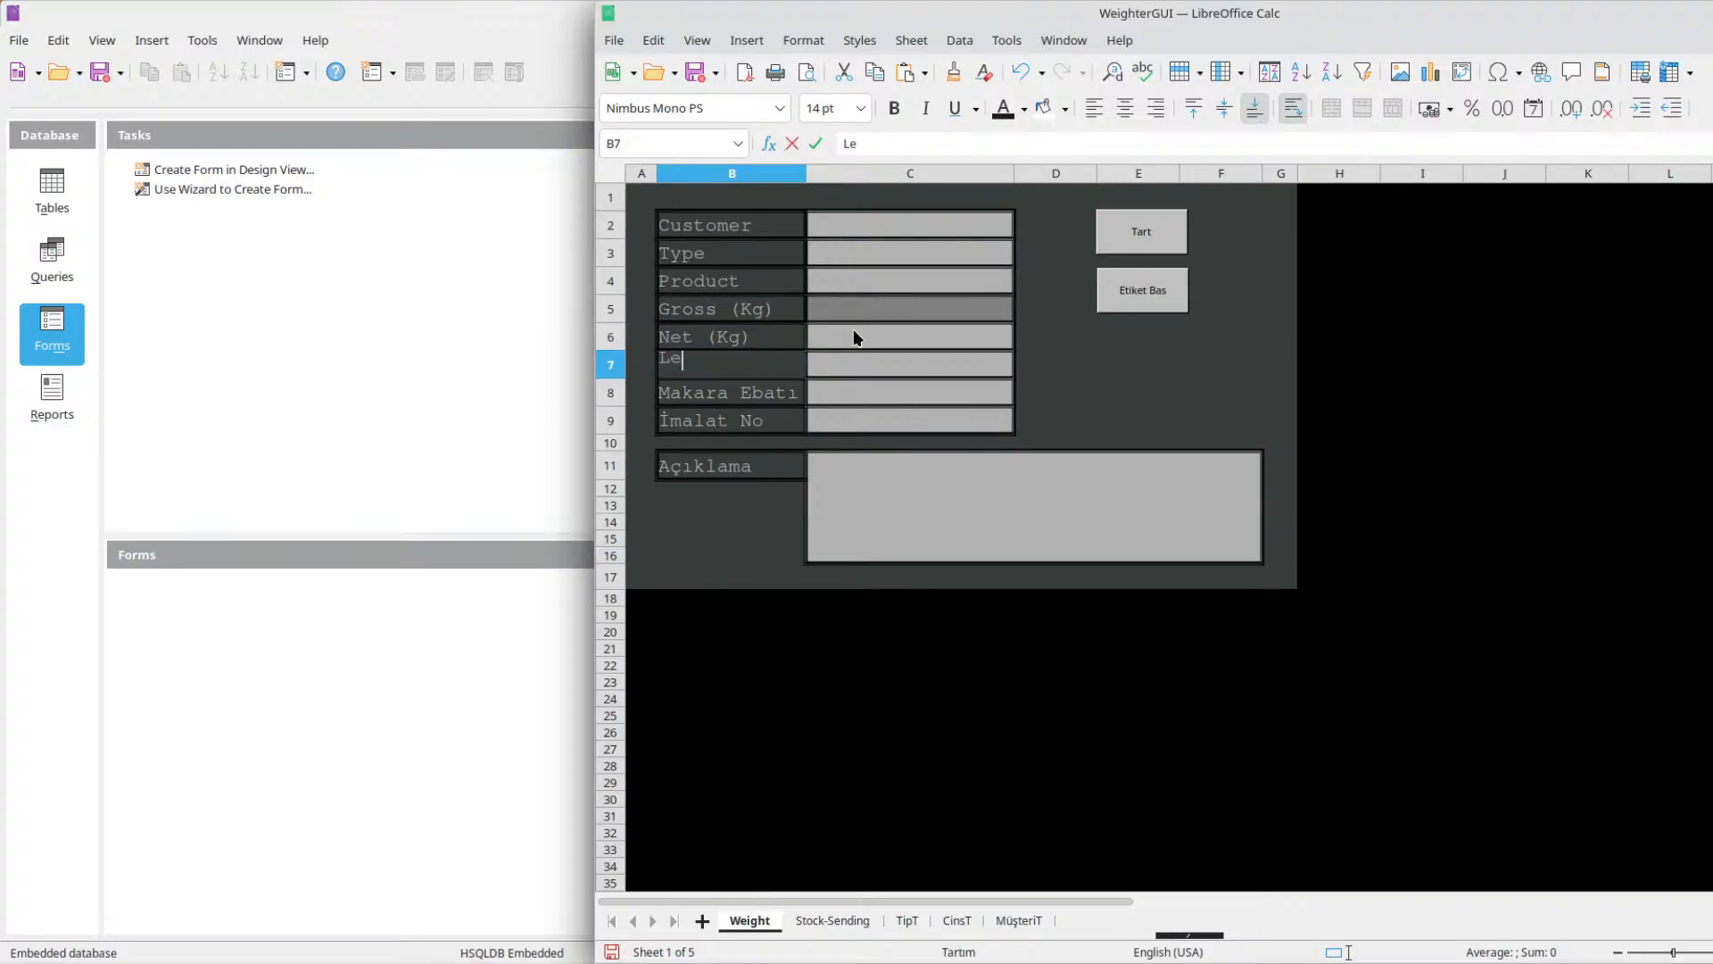
text(ngth (m))
key(Return)
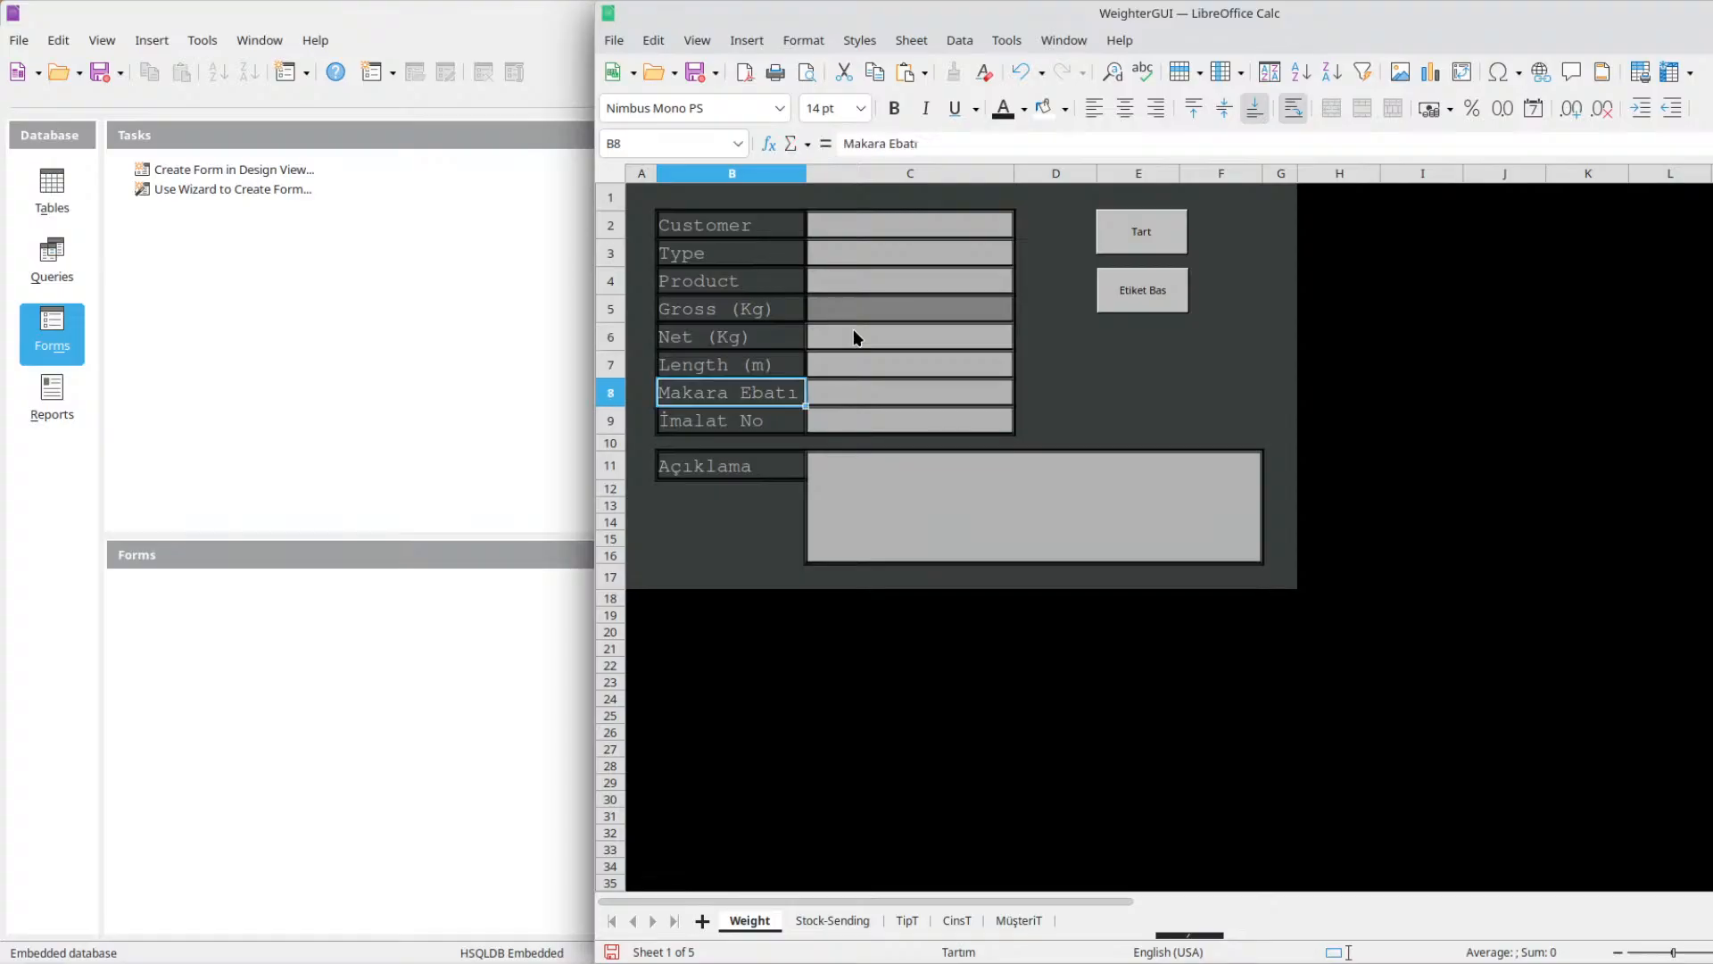
Replace the label in B8 with Drum Type and the label in B9 with Production No.
text(Drum )
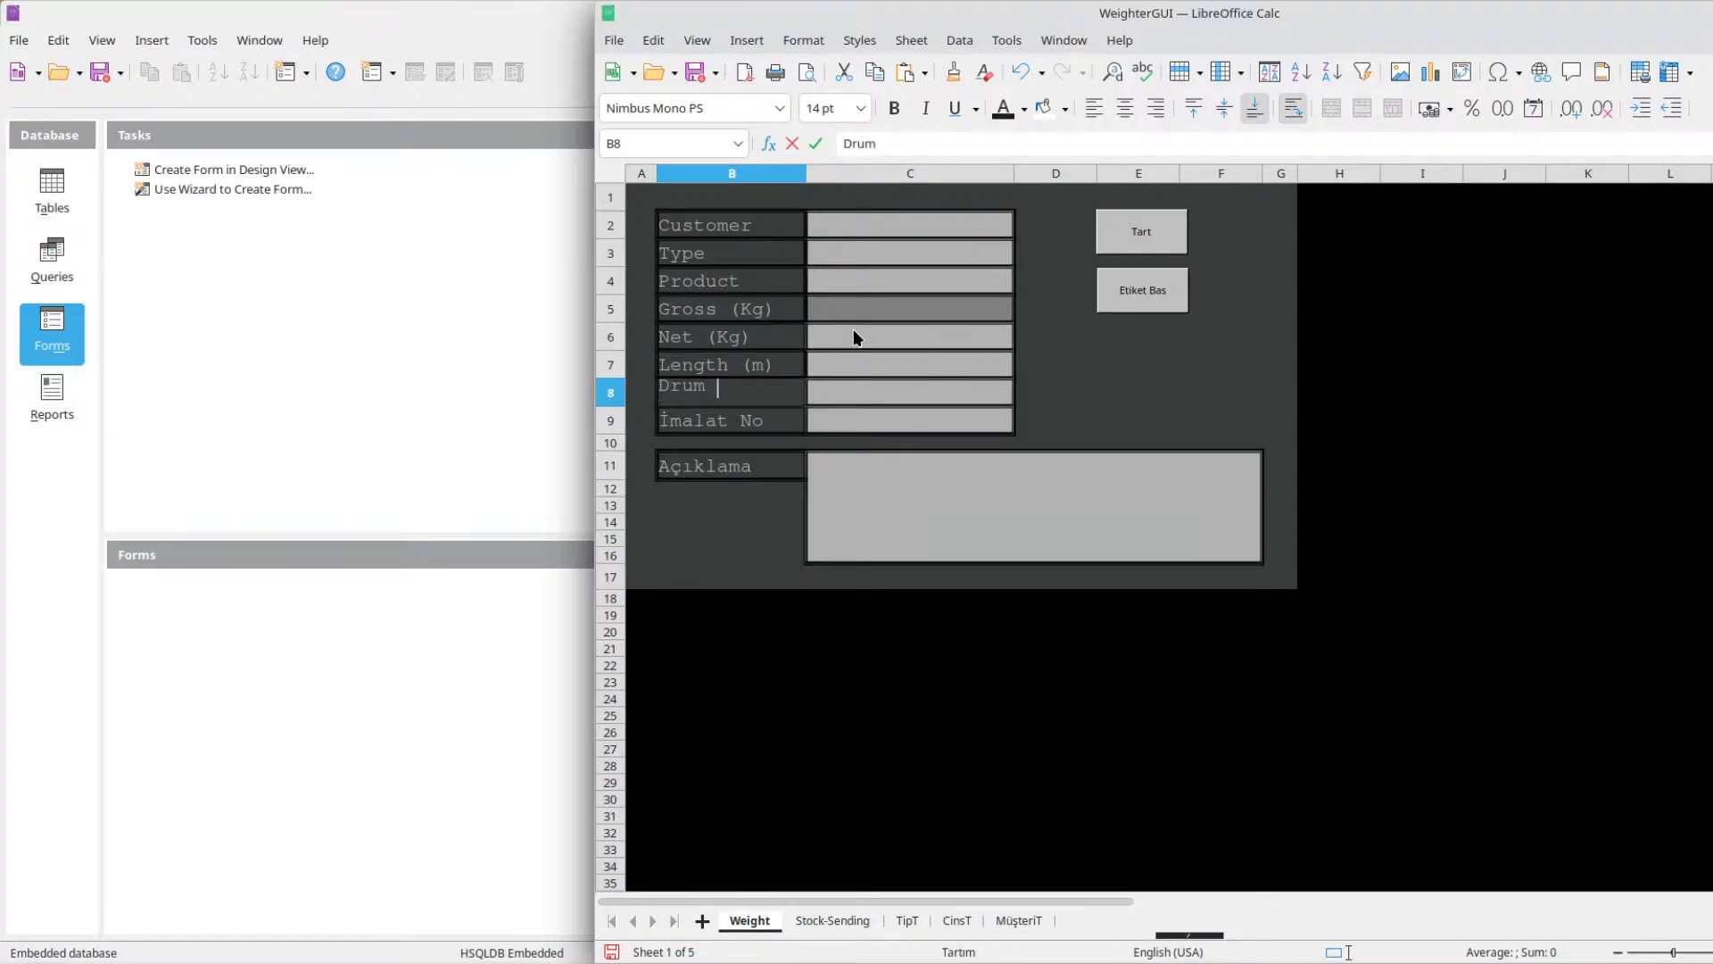
text(Type)
key(Return)
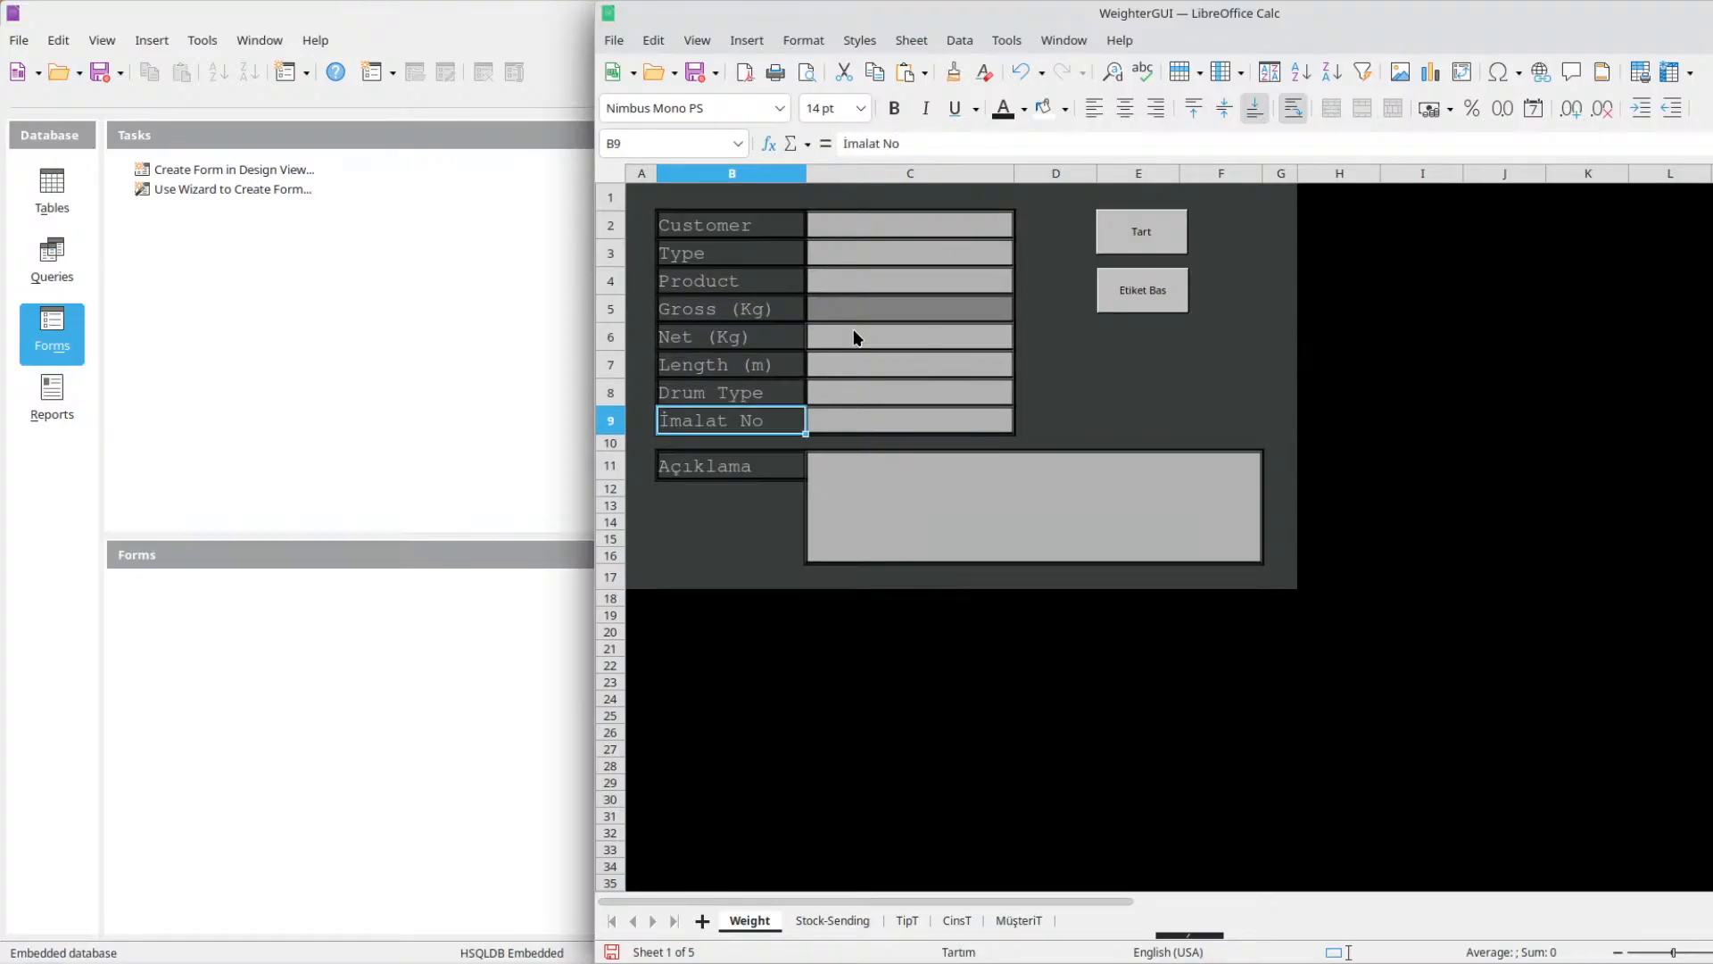
text(Productio)
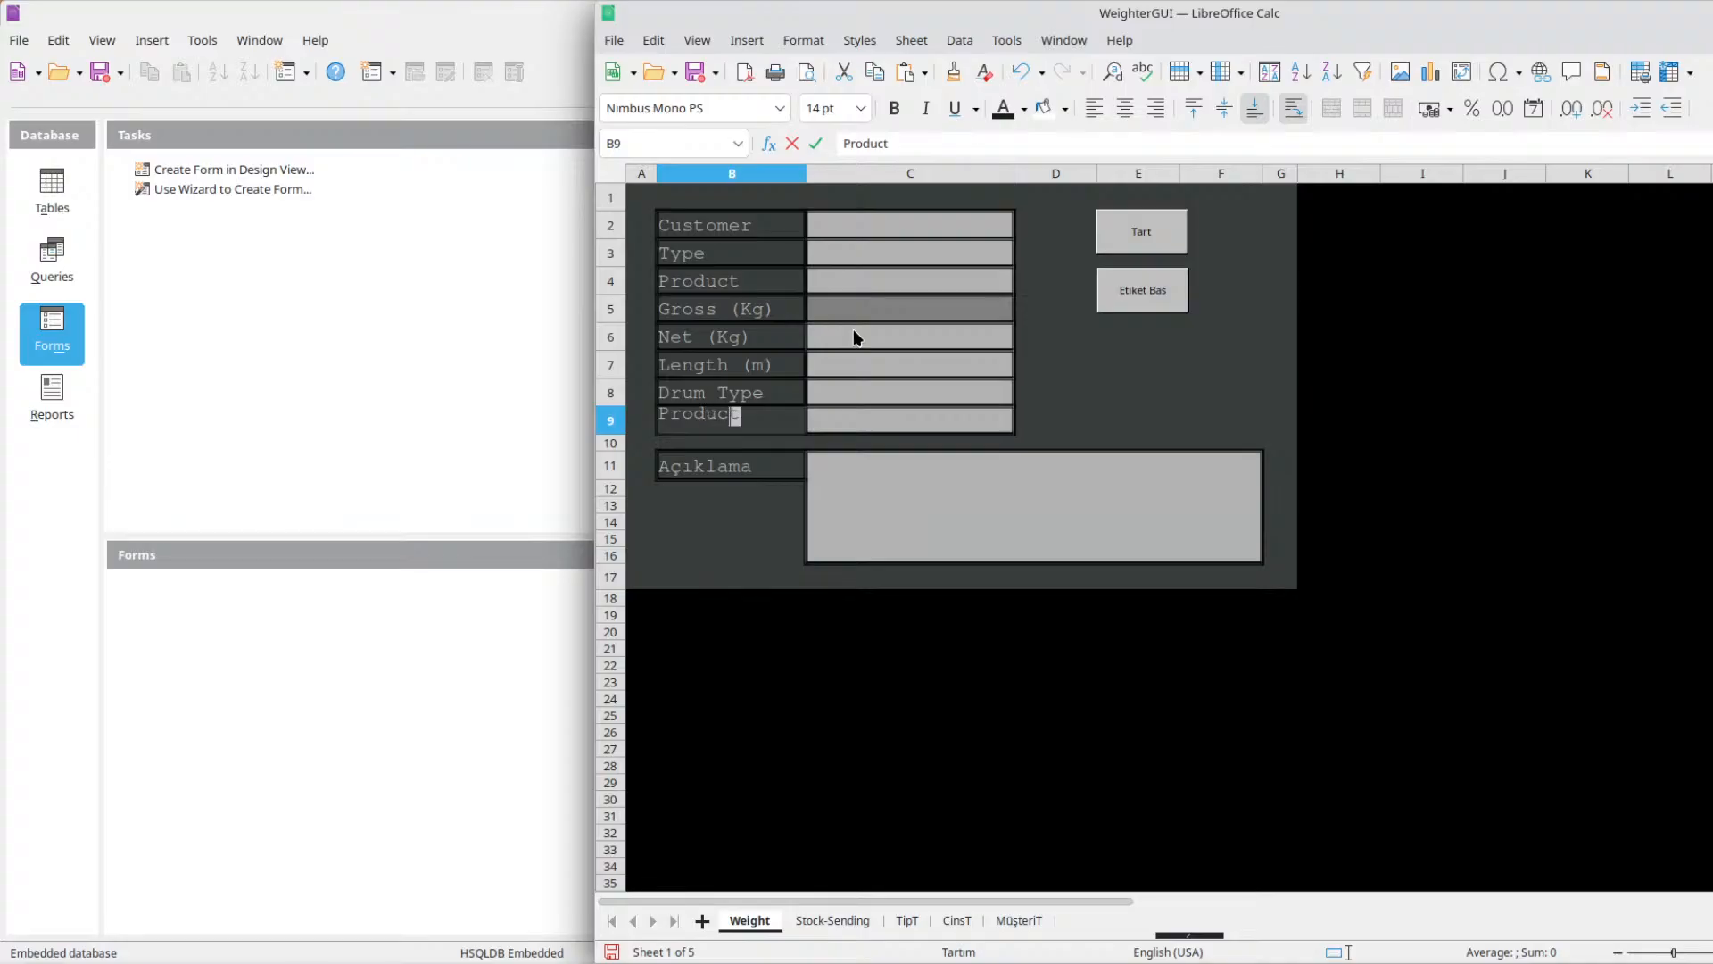
text(n No)
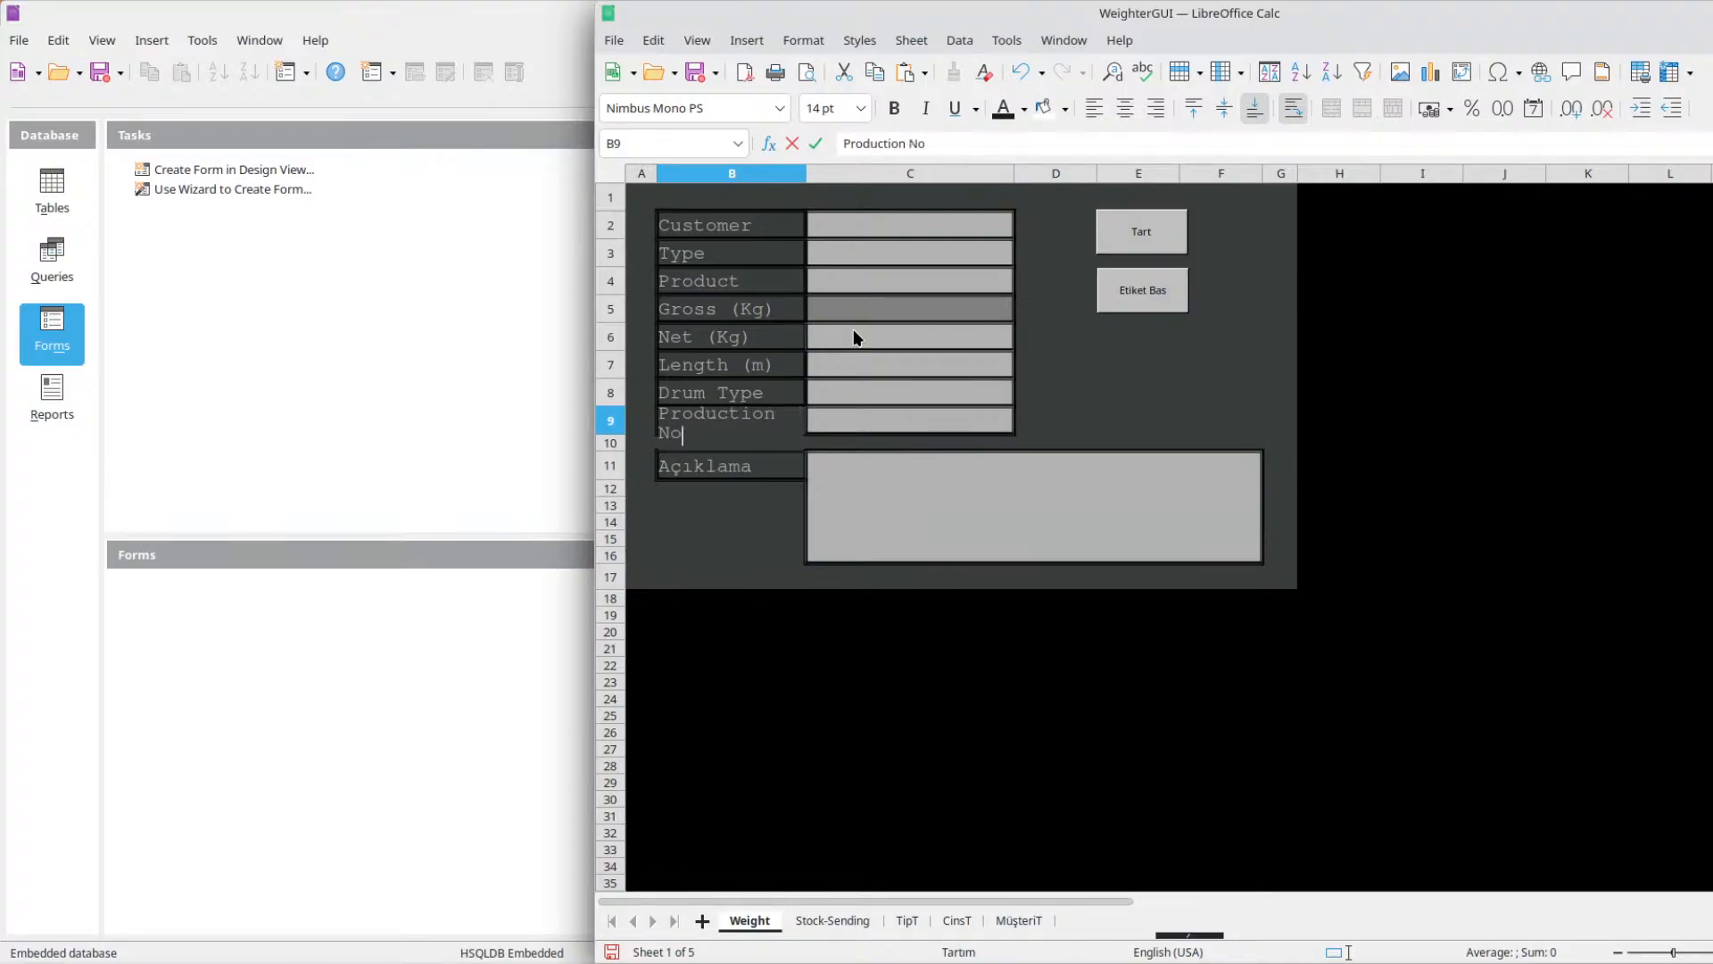
key(Return)
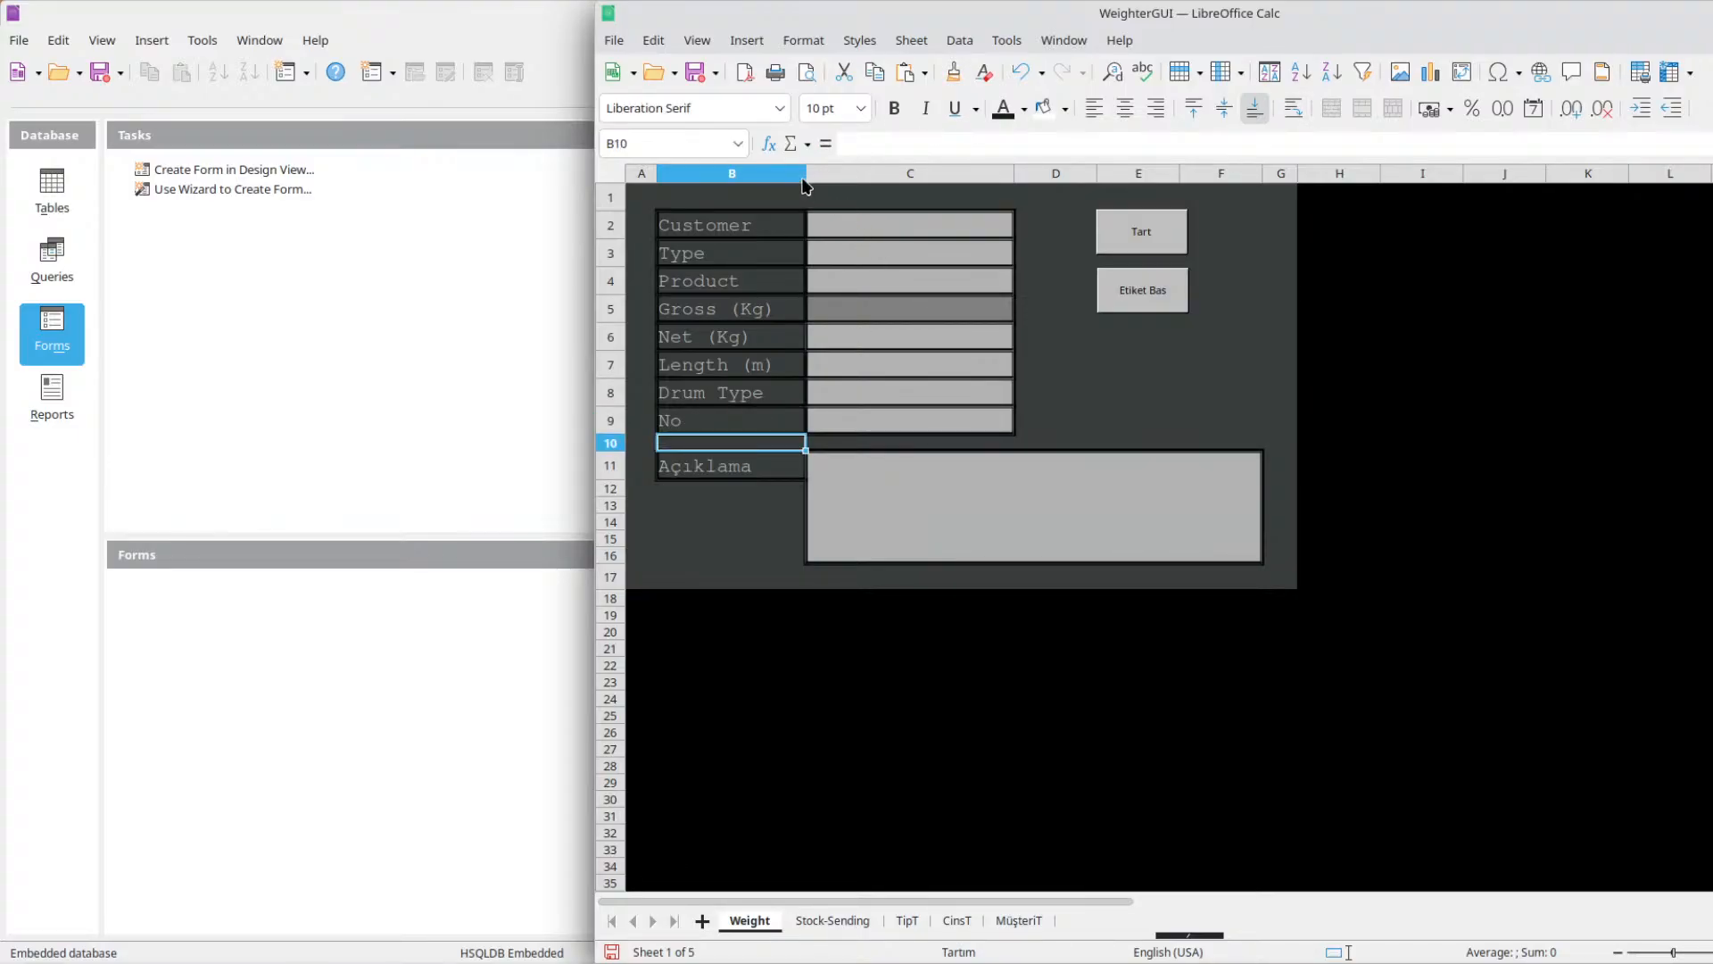
Widen column B so Production No fits on one line, and replace the label in B11 with Description.
double_click(807, 179)
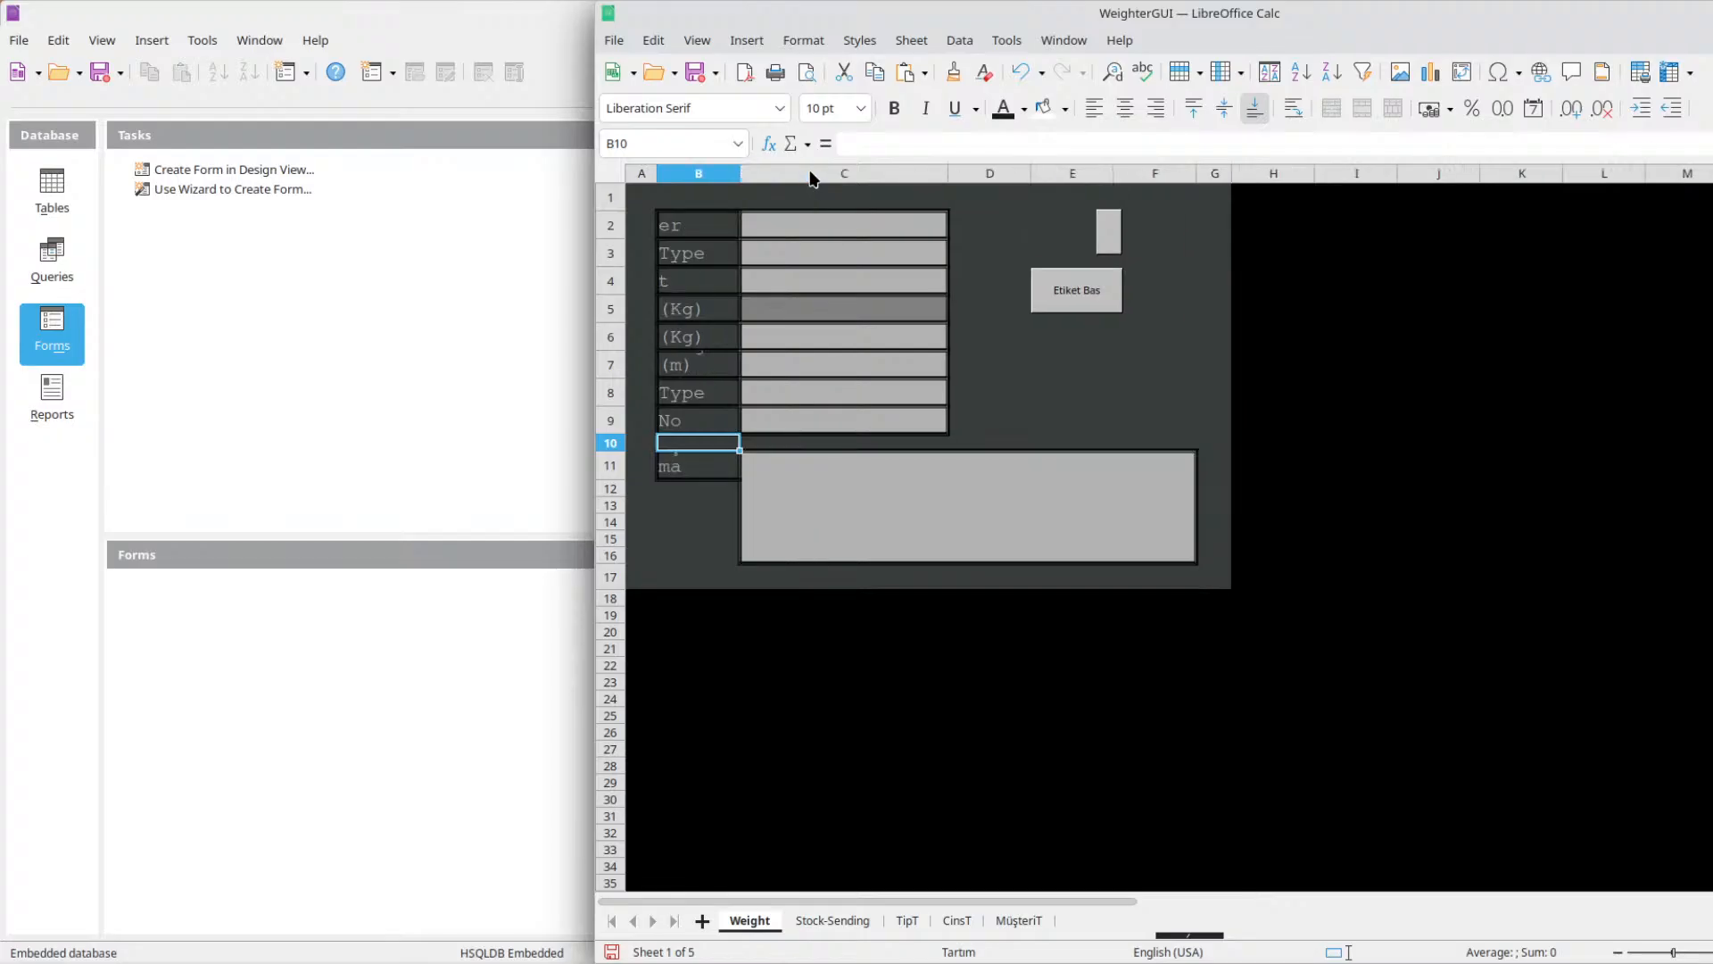
drag(744, 174, 823, 177)
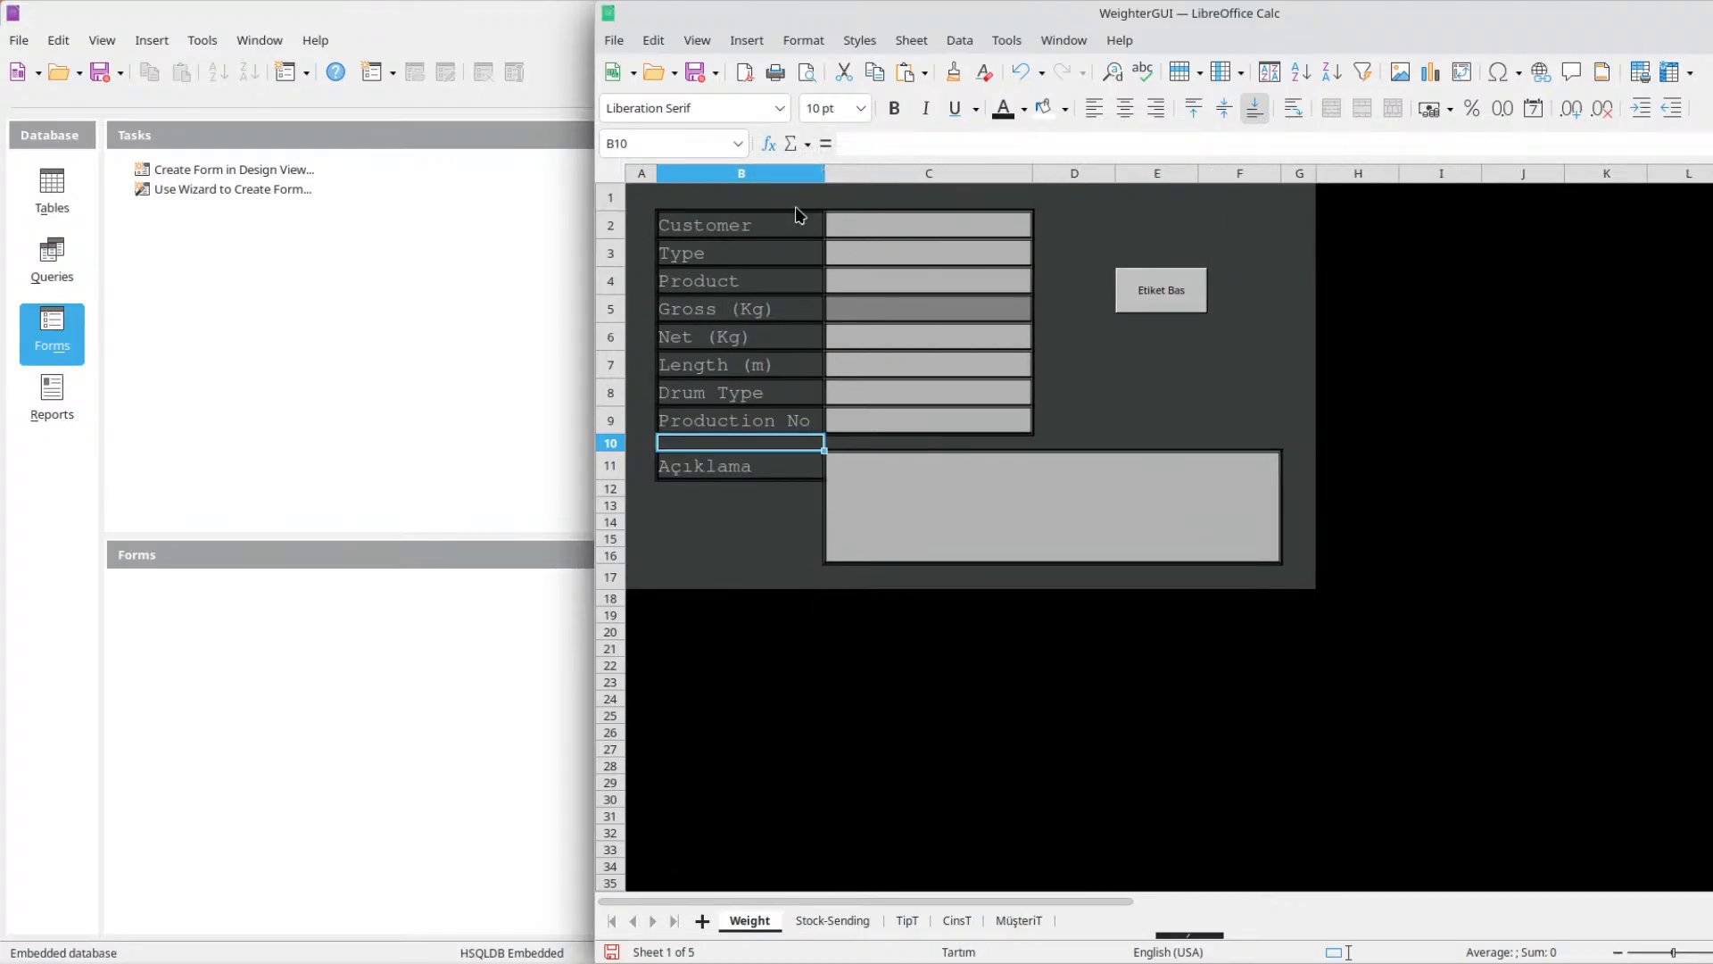
click(726, 457)
text(Description)
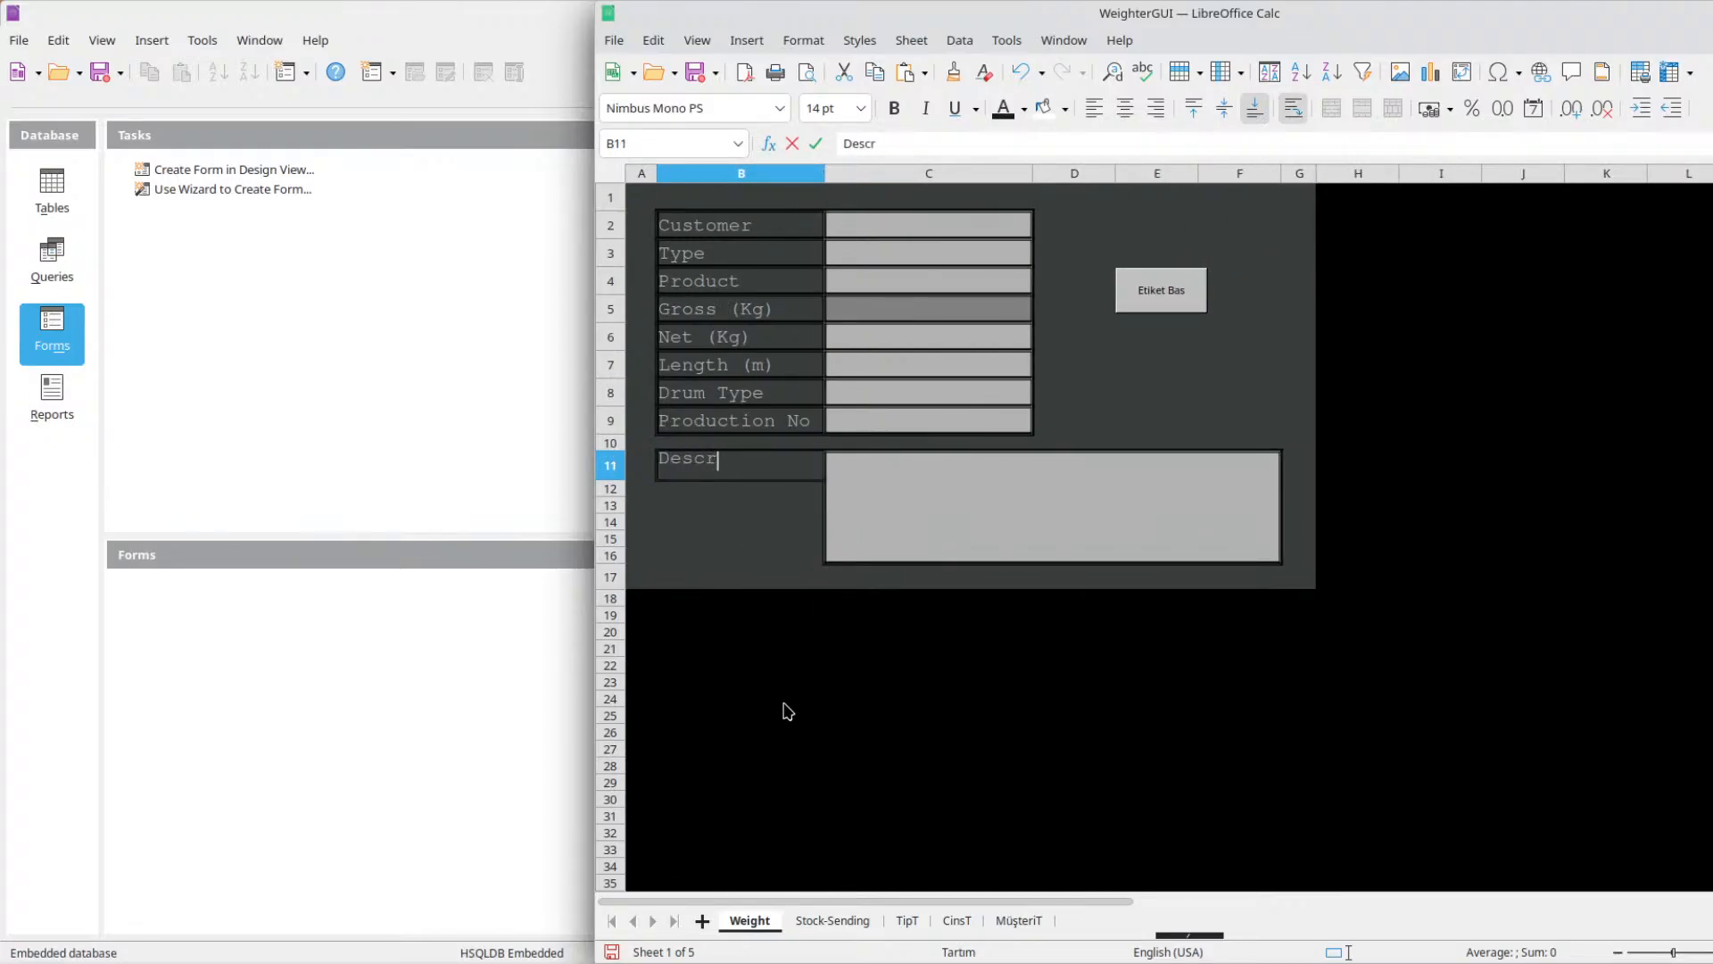
key(Return)
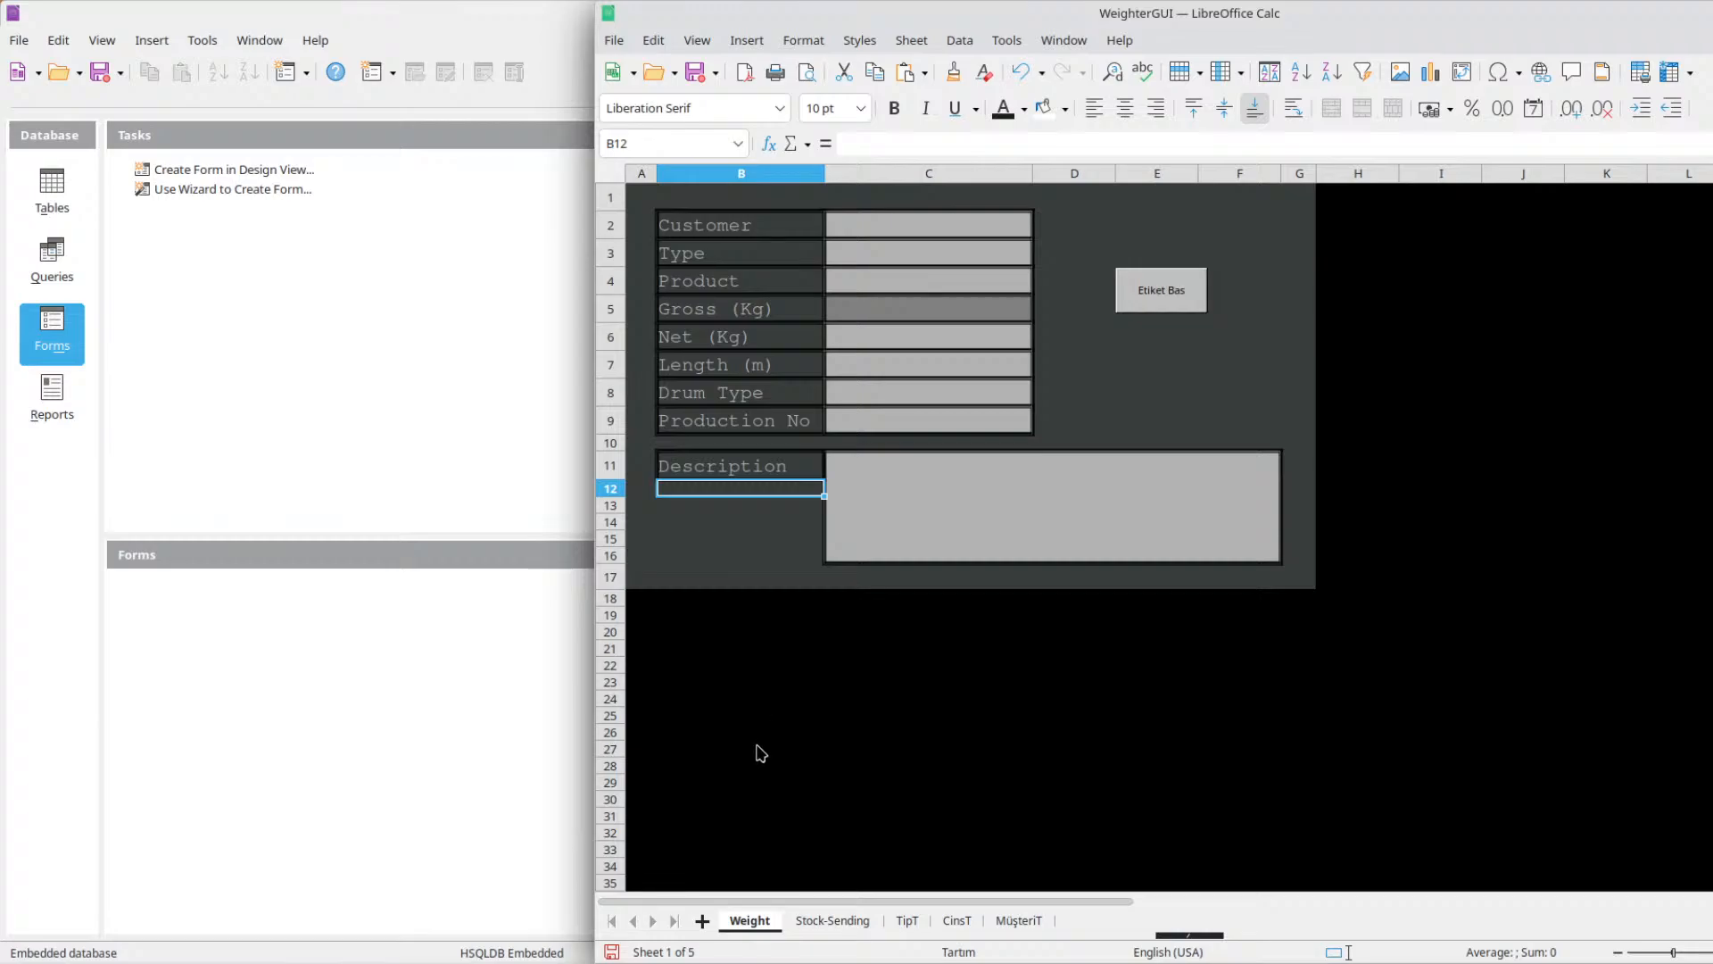
On the Stock-Sending sheet, replace the labels in C2 to C4 with Customer, Type and Product.
click(849, 919)
click(853, 232)
text(Customer)
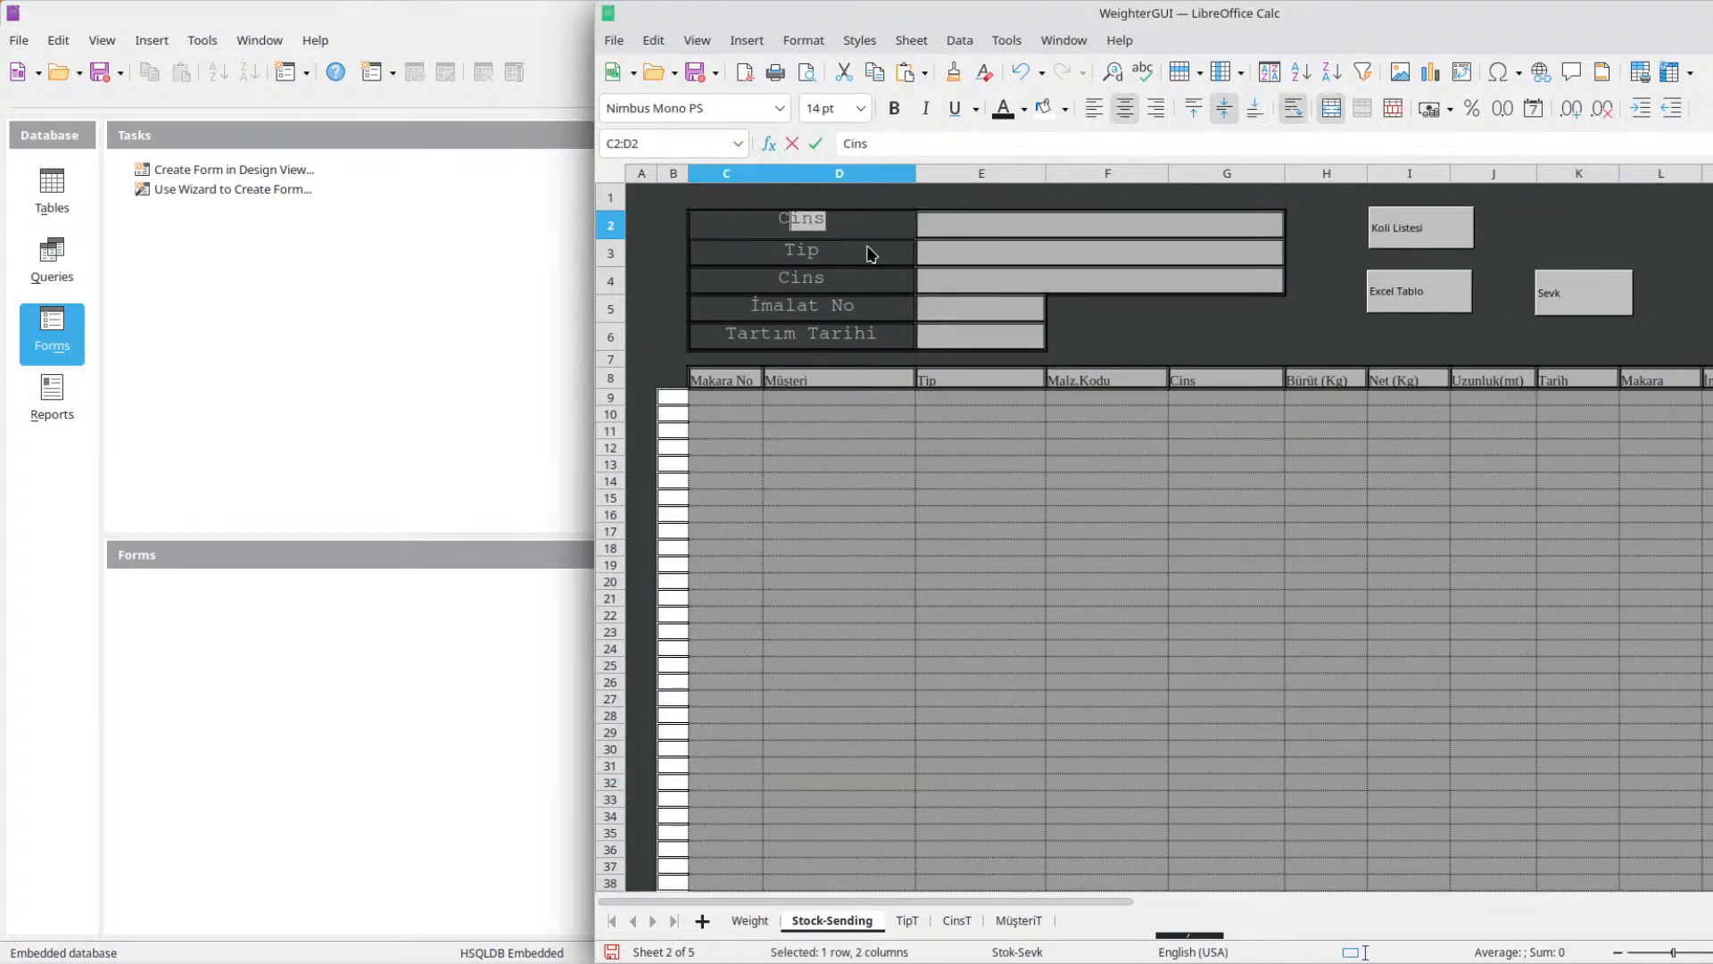
key(Return)
text(Type)
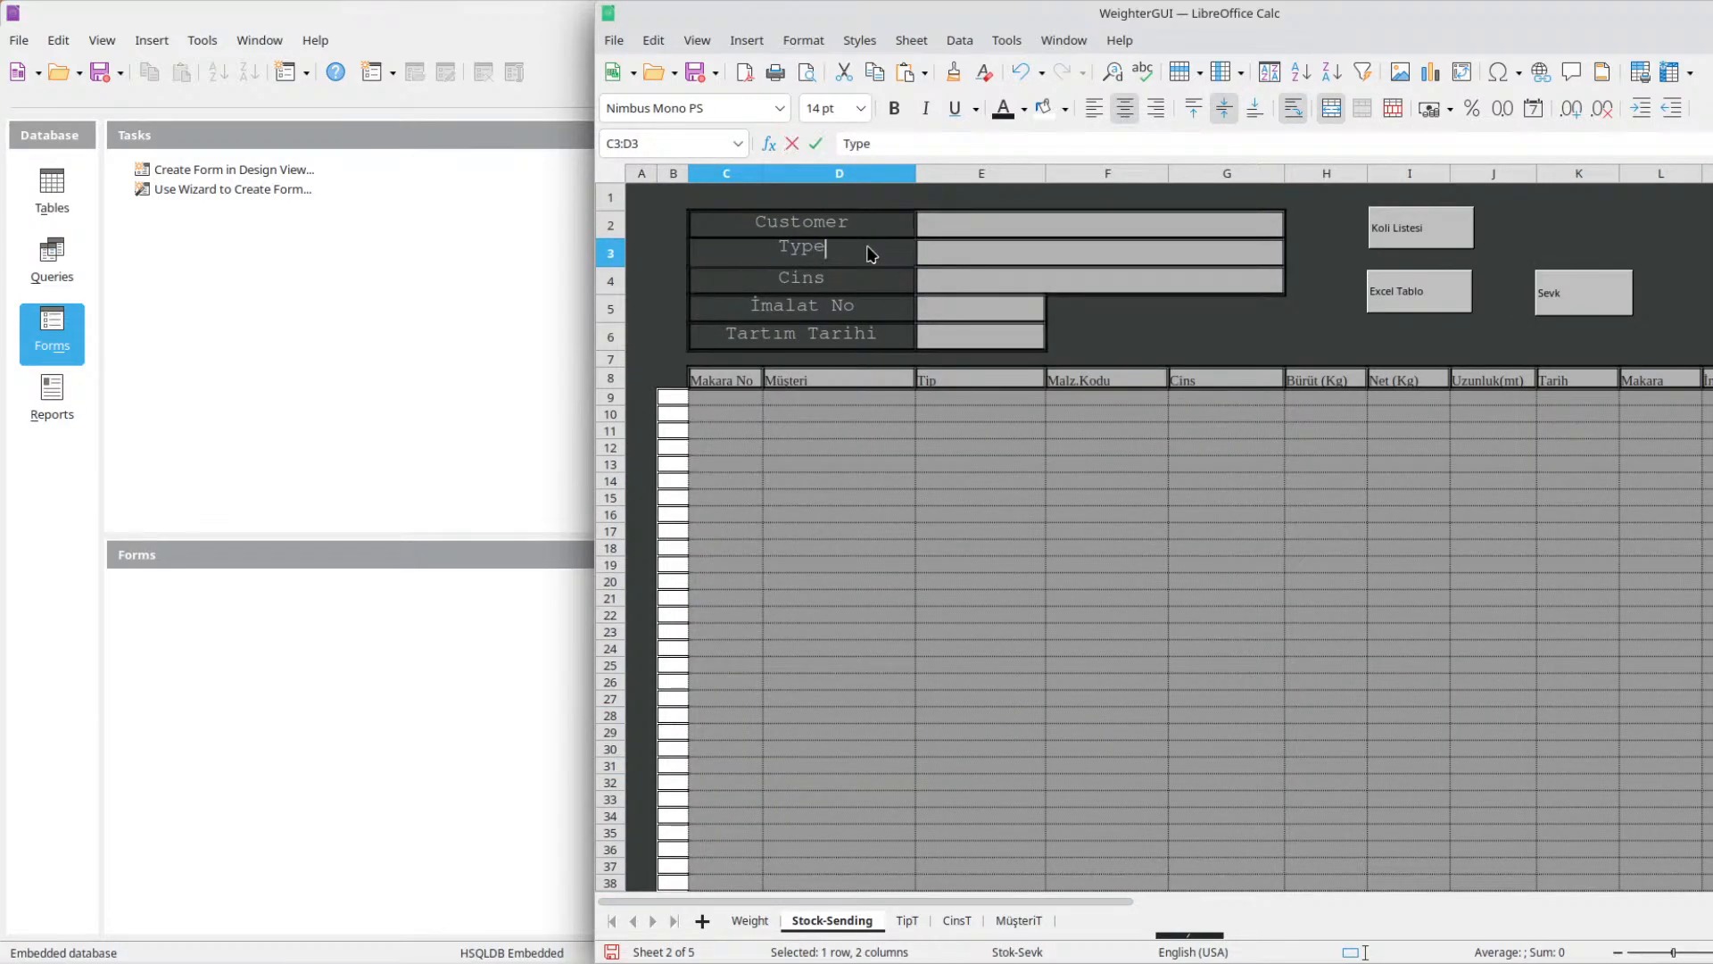
key(Return)
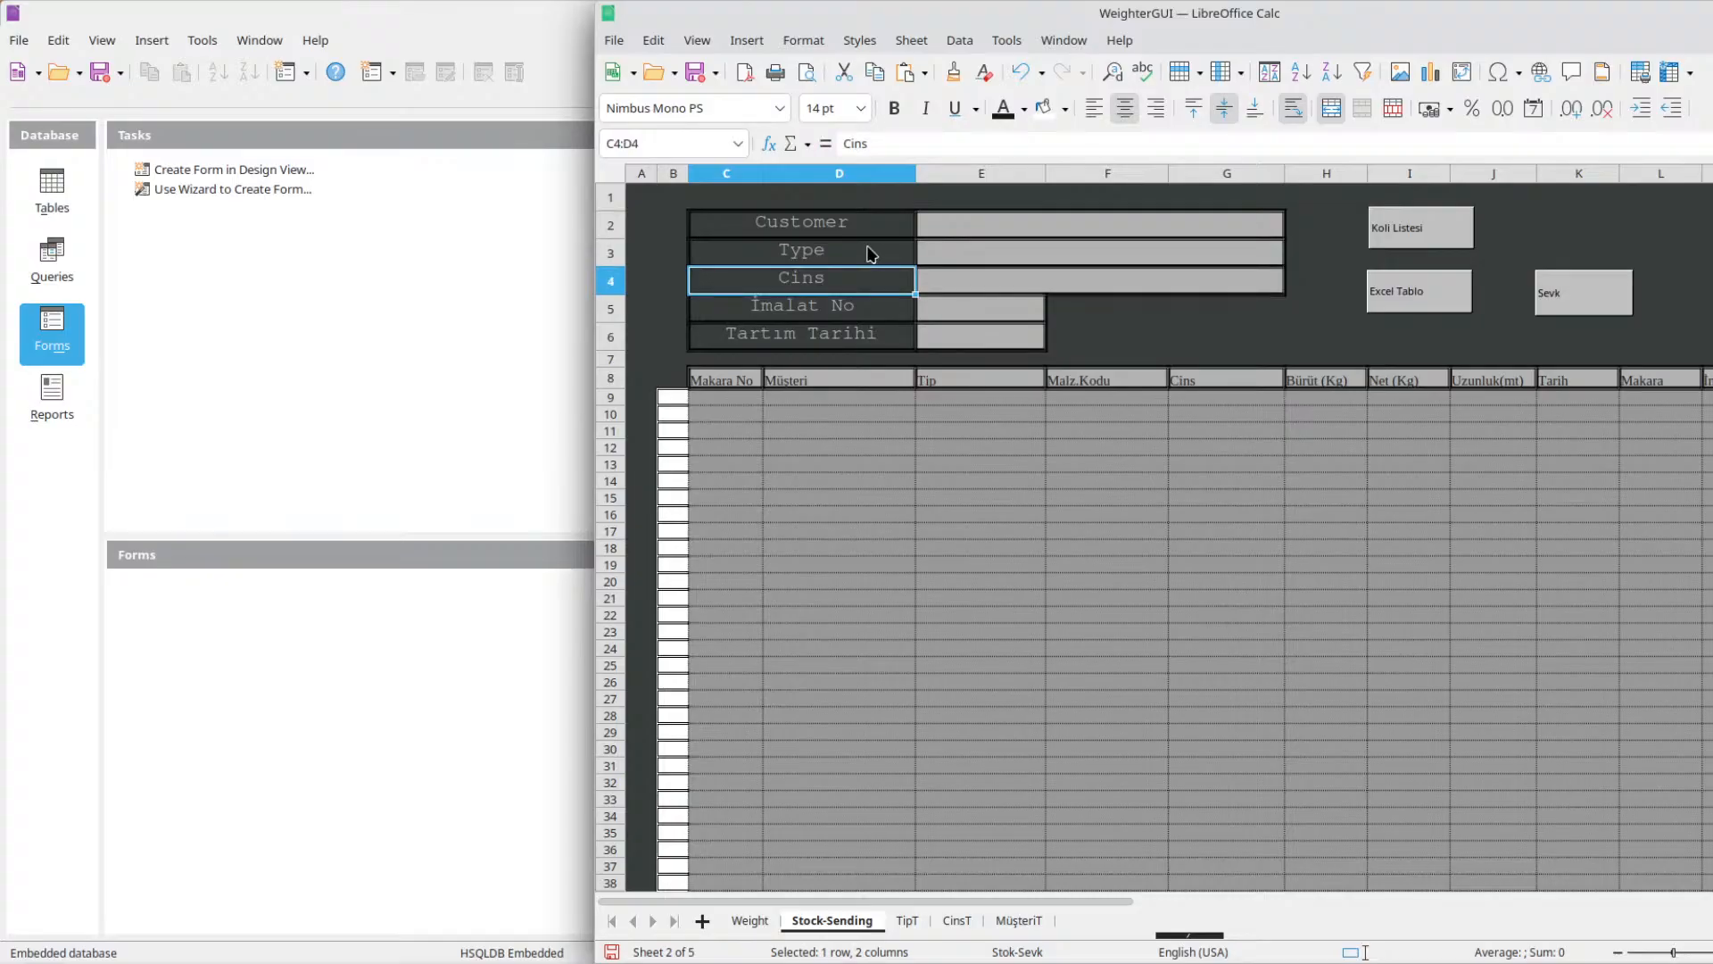
text(Product)
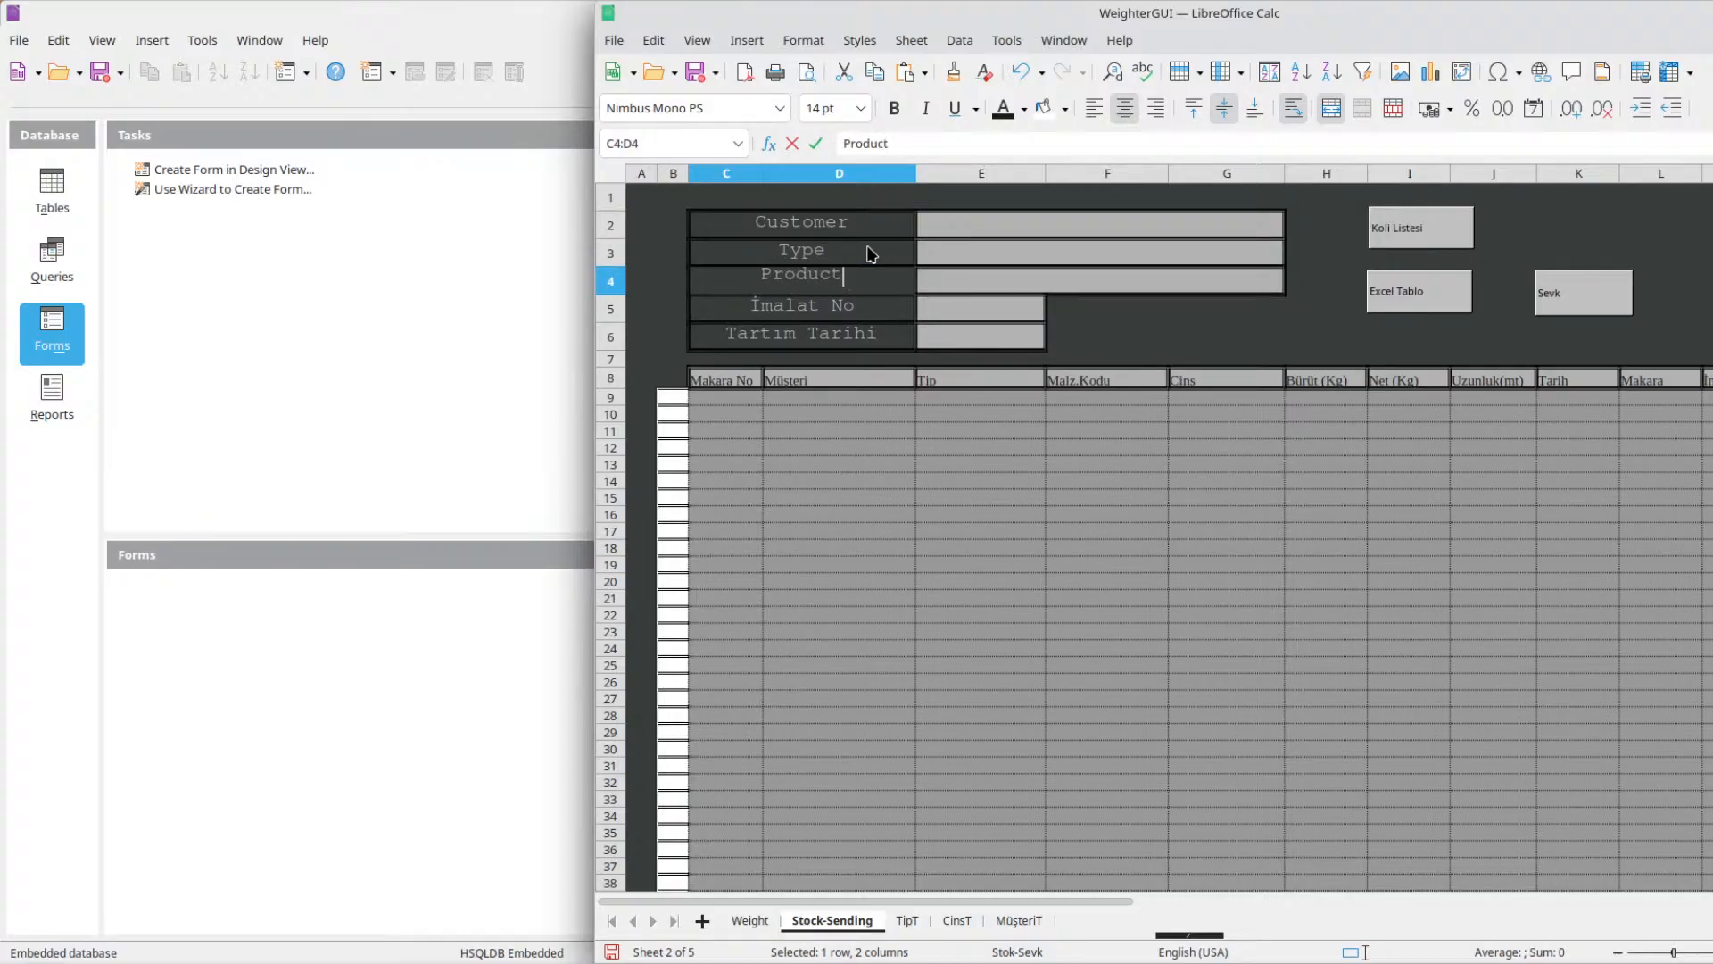
key(Return)
Replace the label in C5 with Production No. and the label in C6 with Weight Date.
text(Prod)
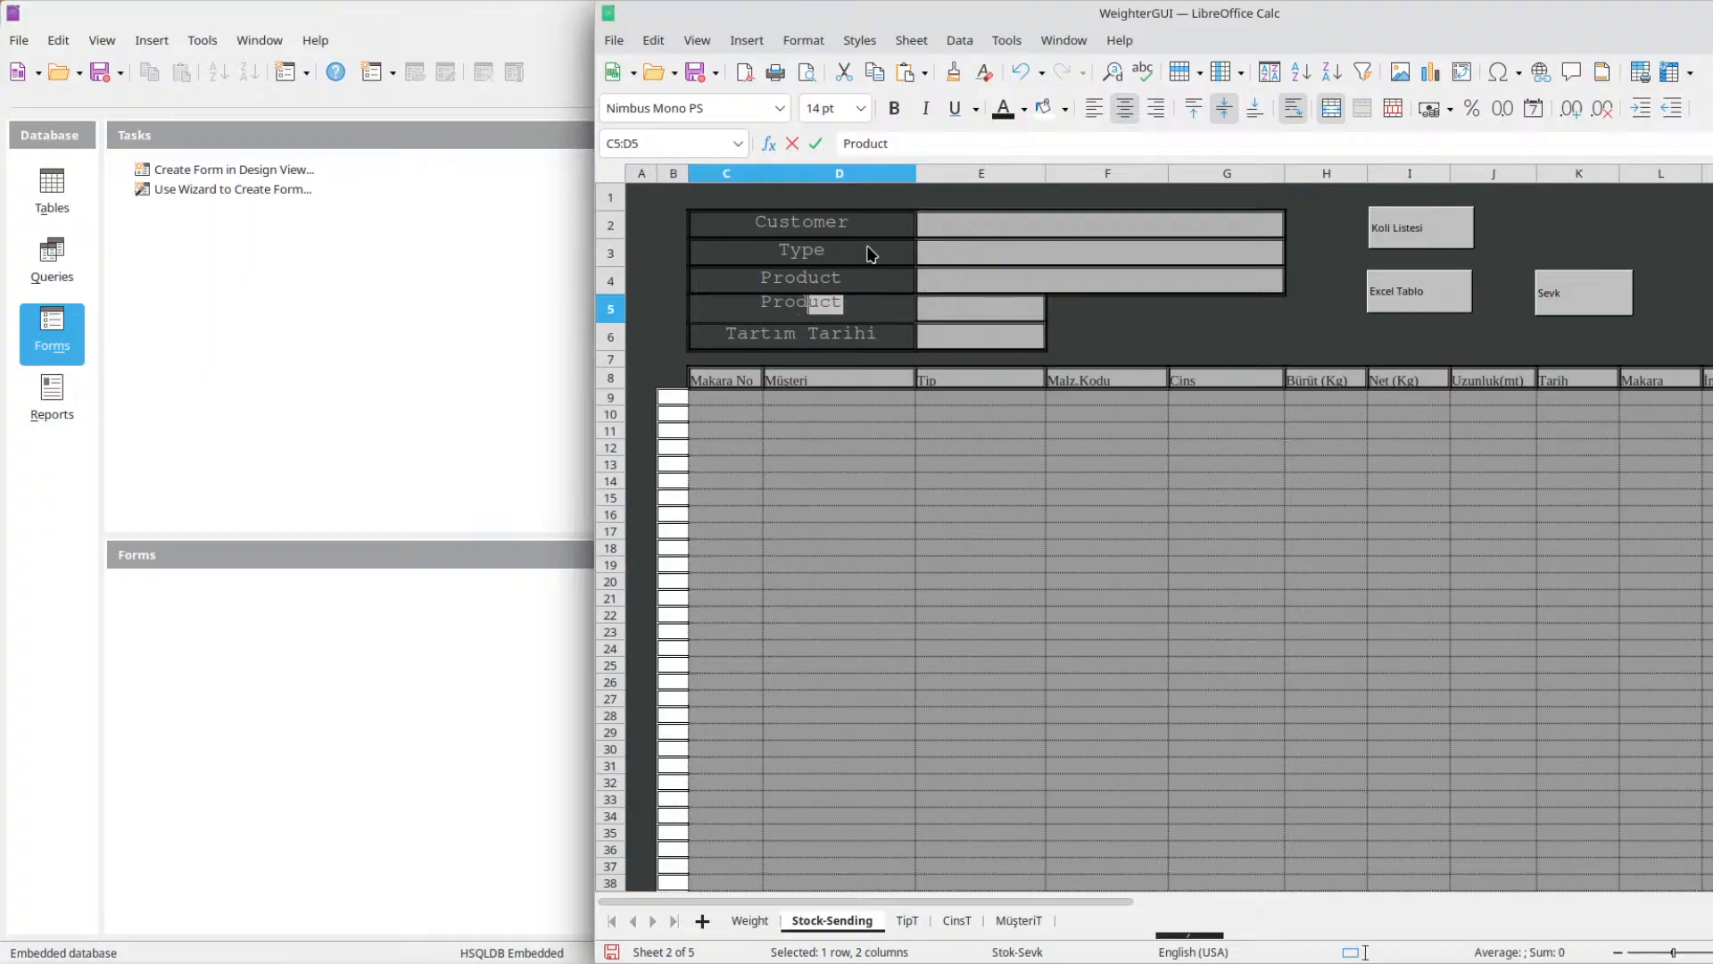
text(uction No.)
key(Return)
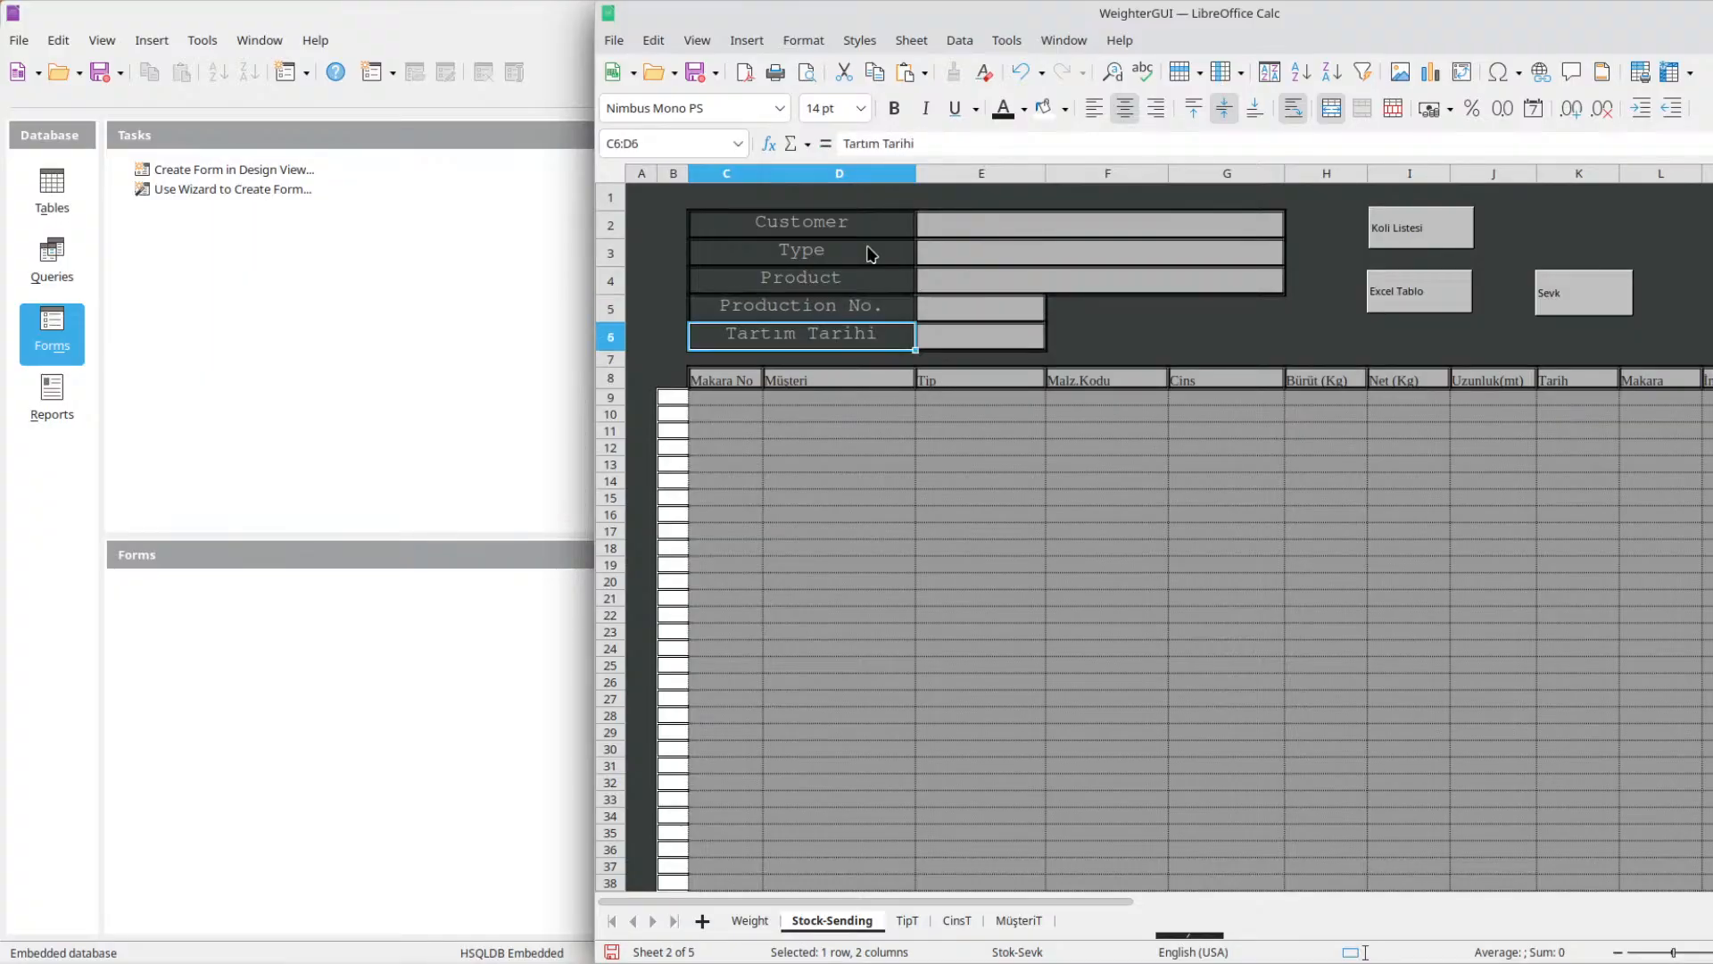
text(Wi)
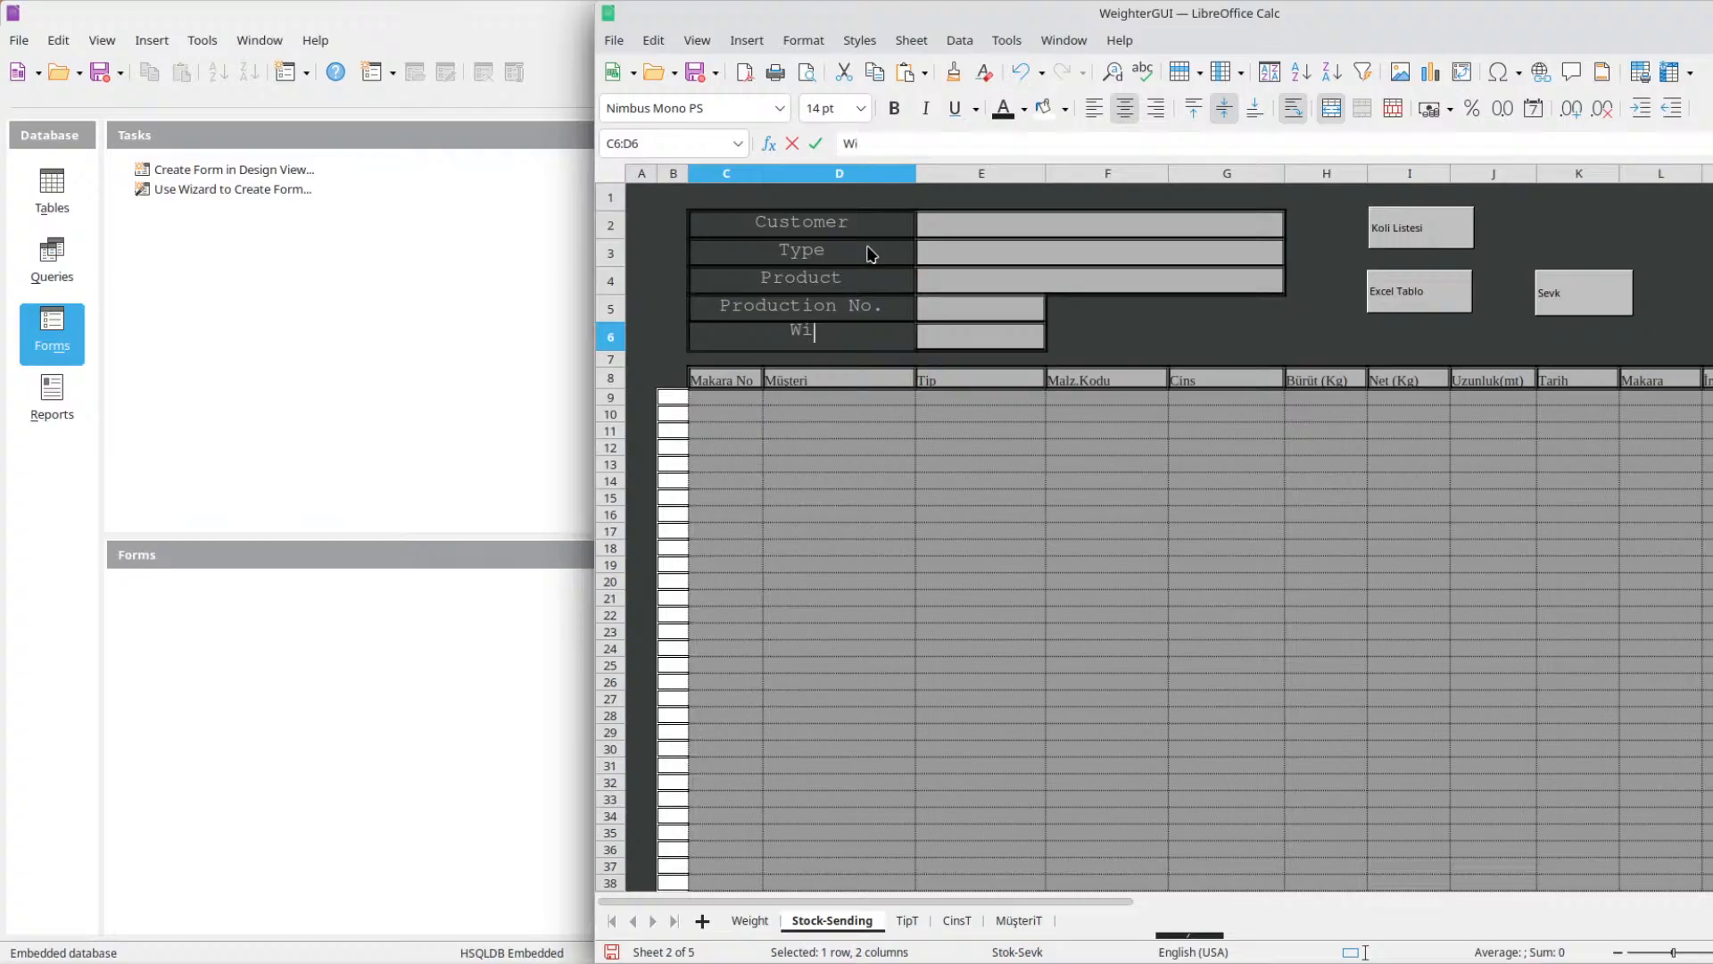
text(eght D)
key(BackSpace)
key(BackSpace)
key(BackSpace)
key(BackSpace)
key(BackSpace)
key(BackSpace)
key(BackSpace)
text(eight Date)
key(Return)
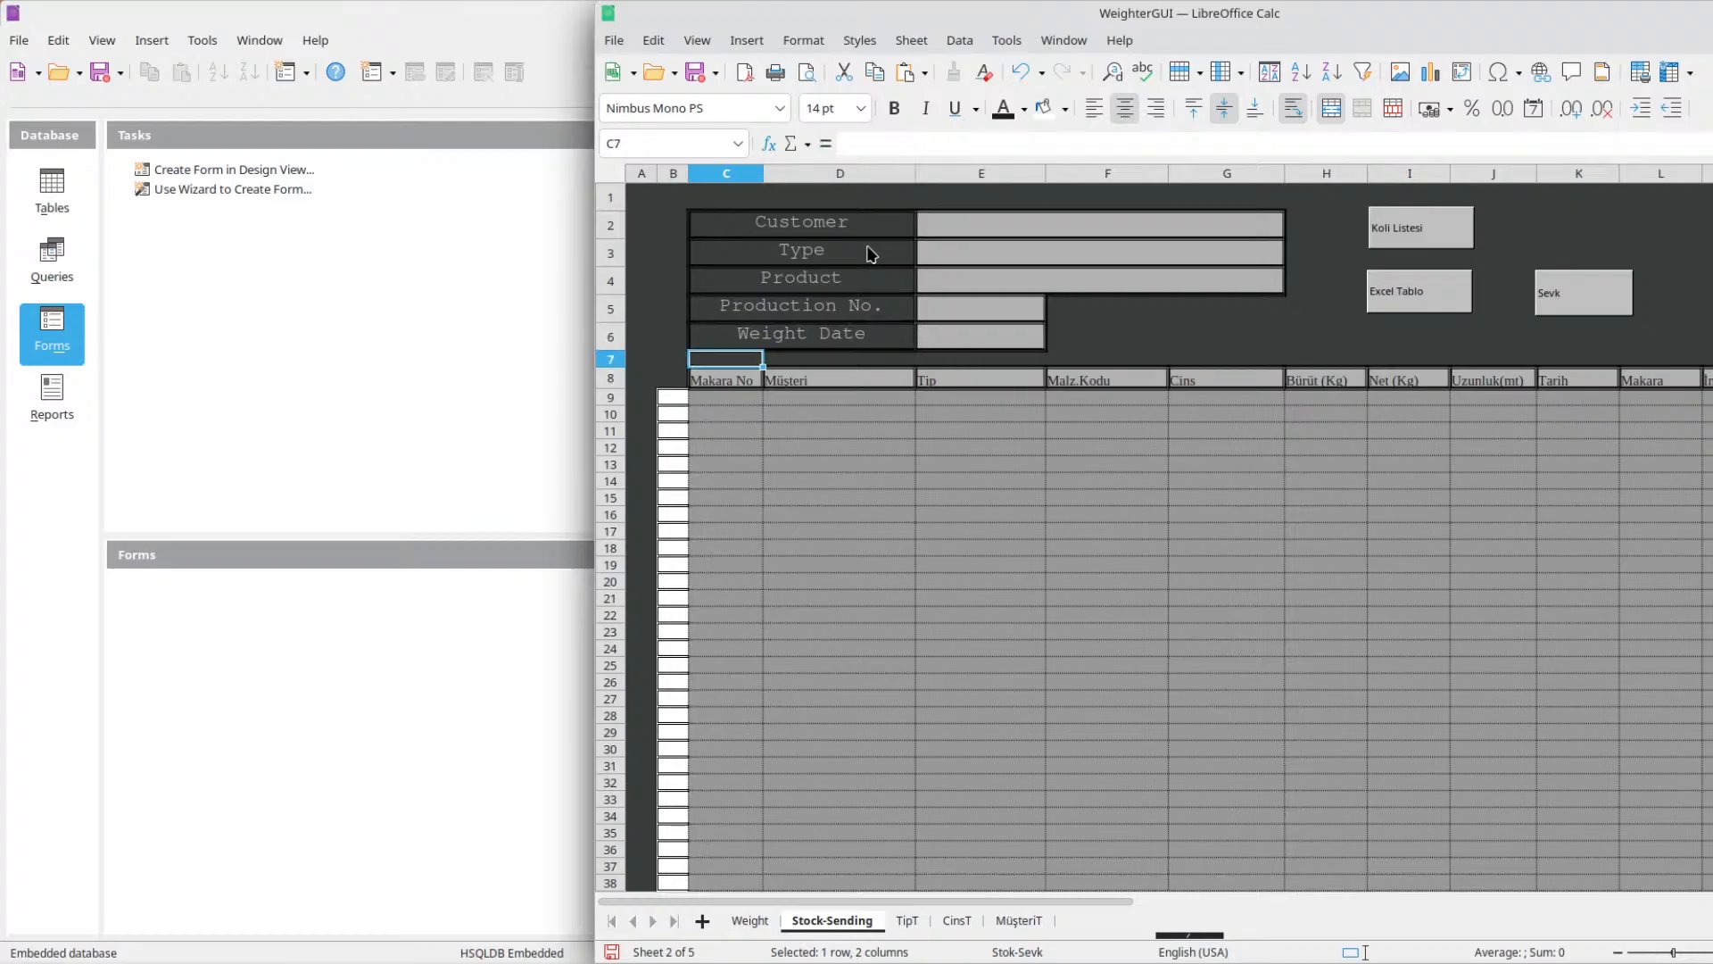
Replace the table headers in C8 to E8 with Drum No, Customer and Type.
text(D)
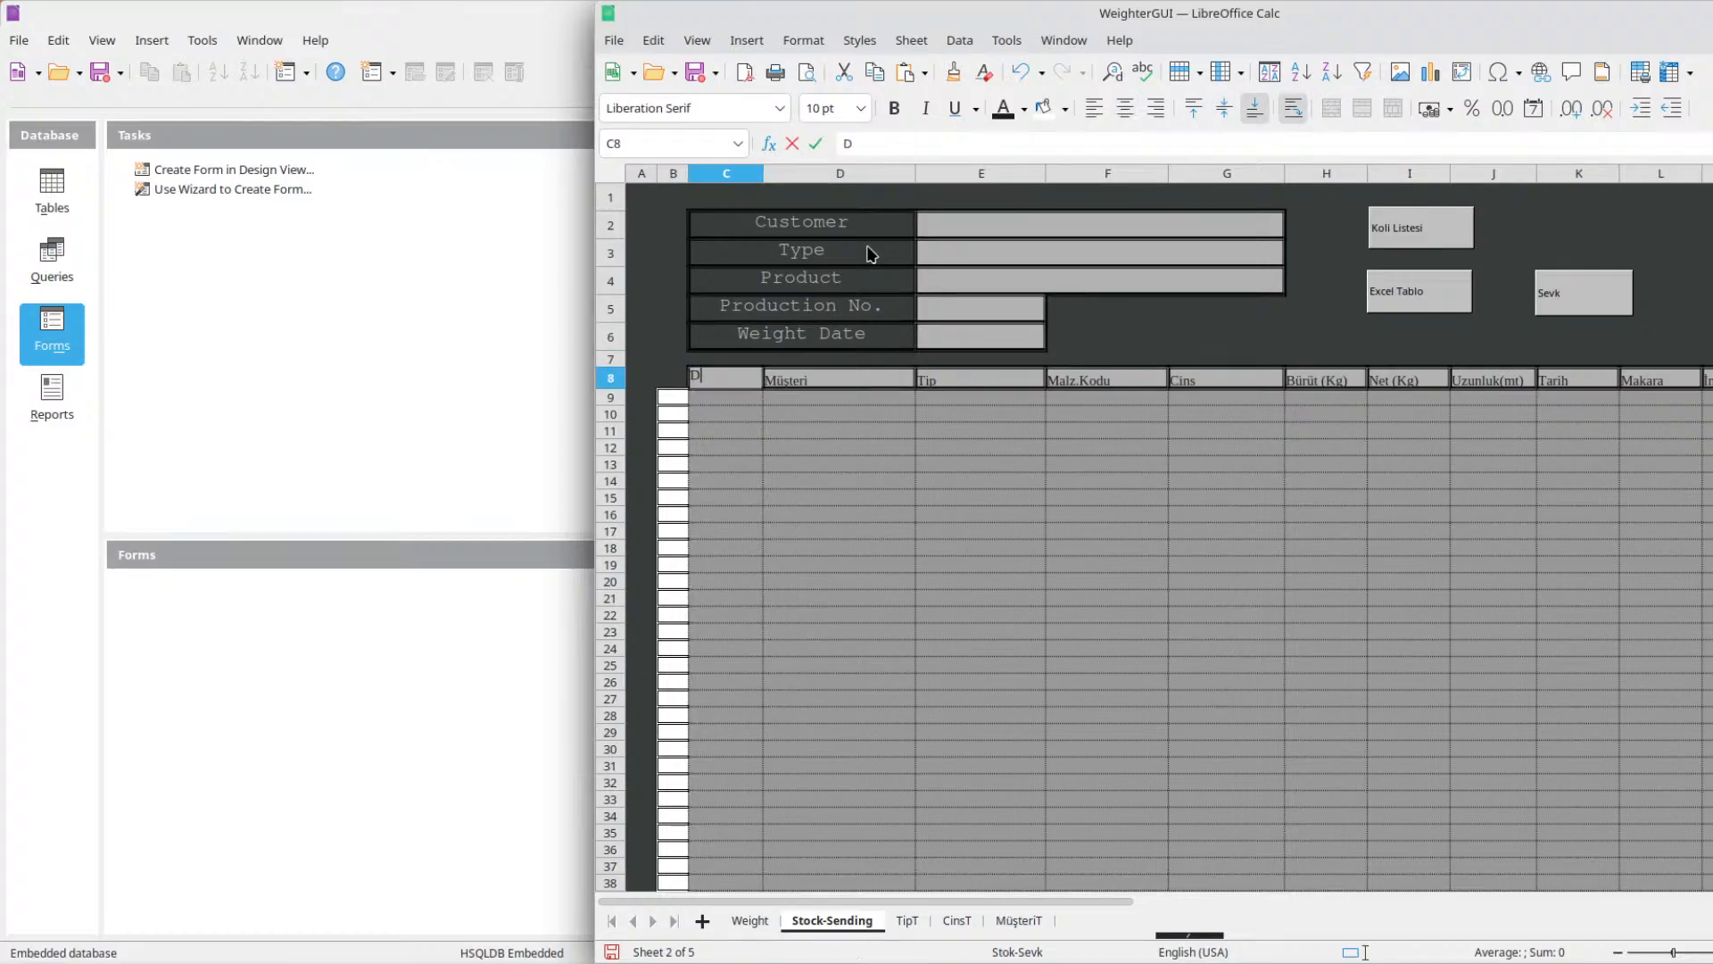
text(rum No)
key(Tab)
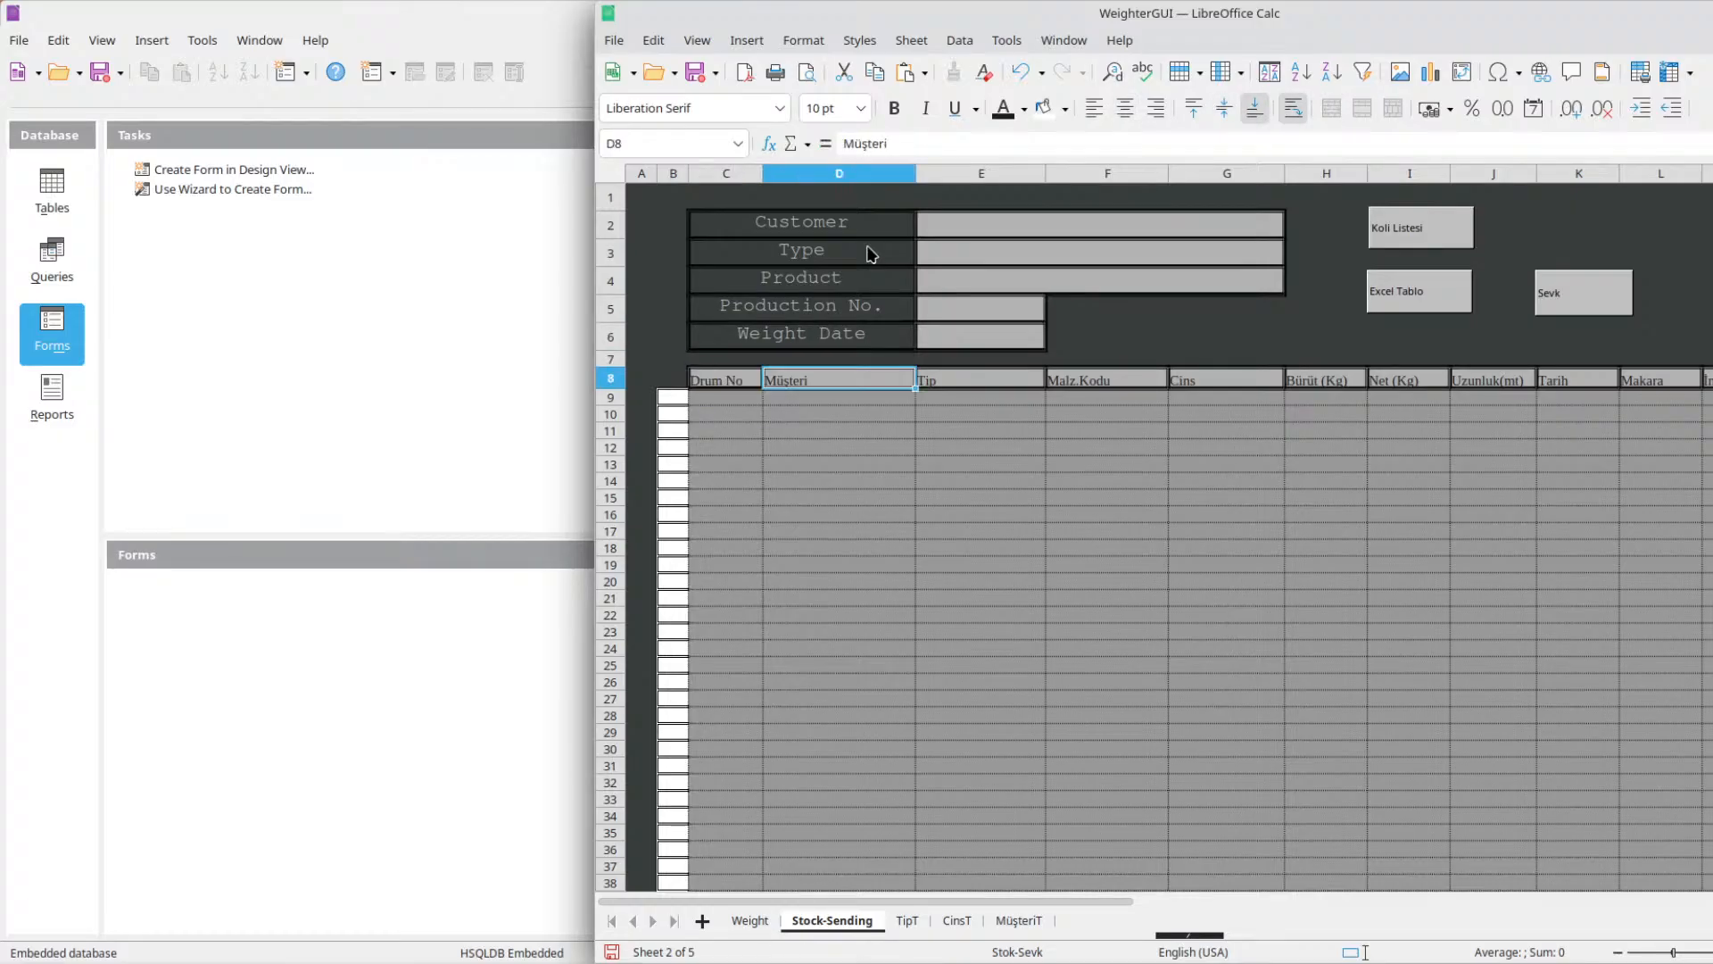
text(Customer)
key(Tab)
text(Type)
key(Tab)
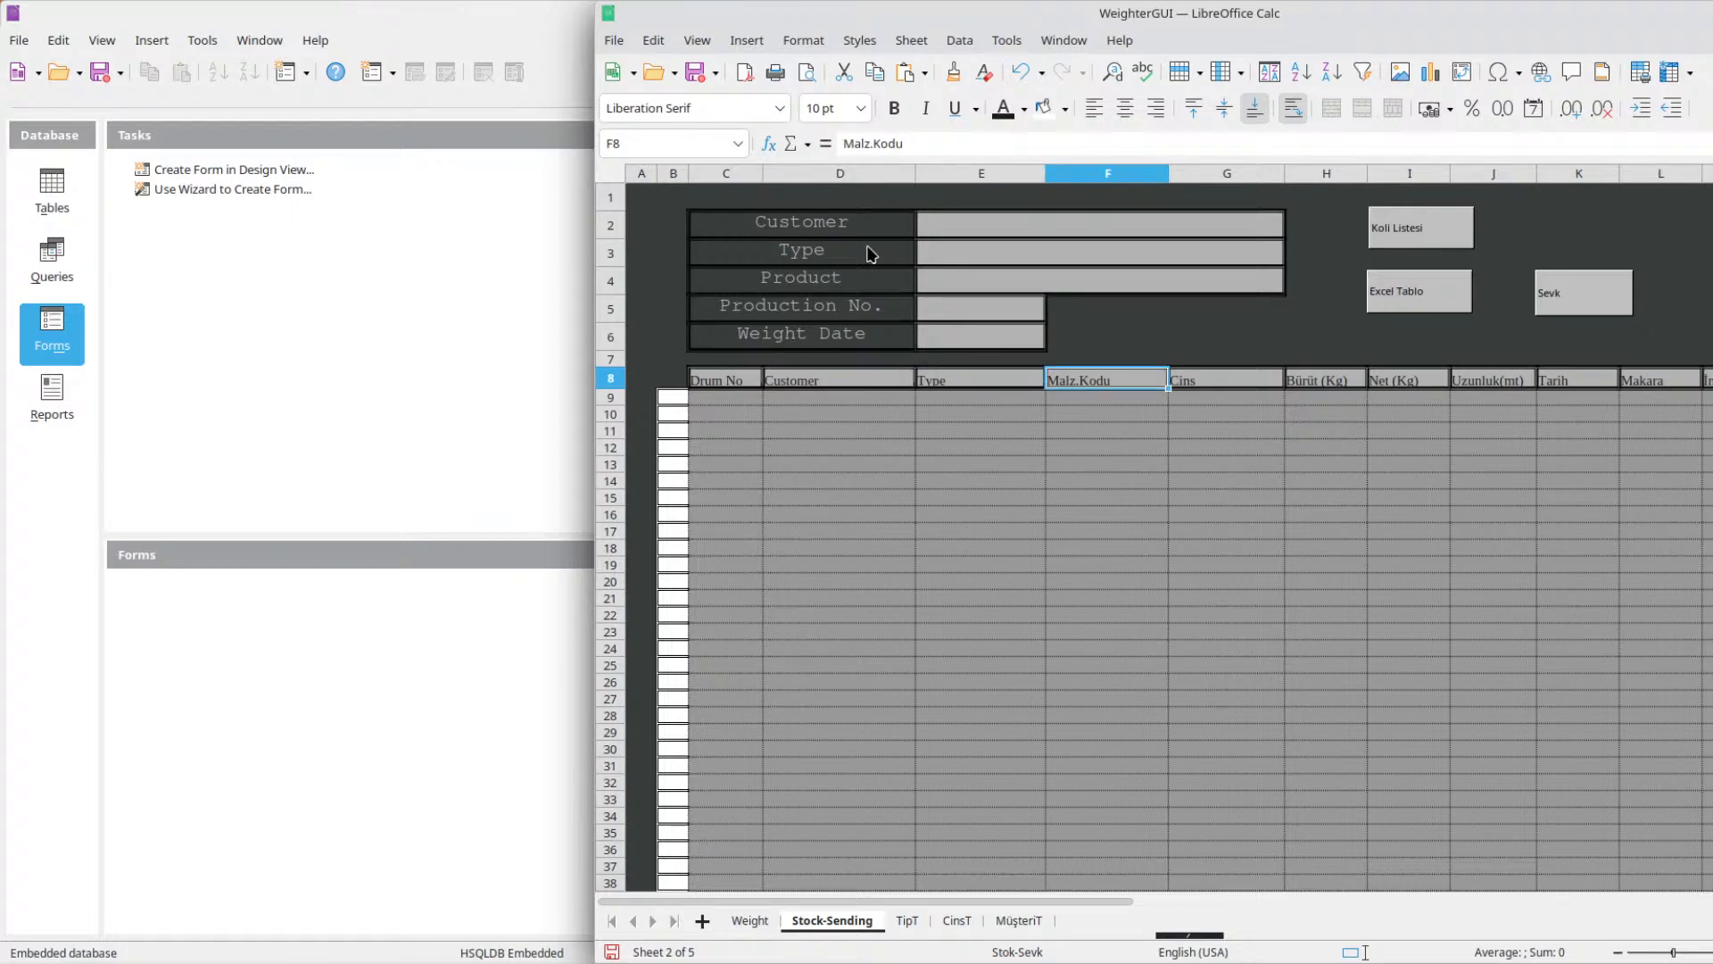
Clear the Malz.Kodu header in F8 and delete column F.
key(BackSpace)
key(Return)
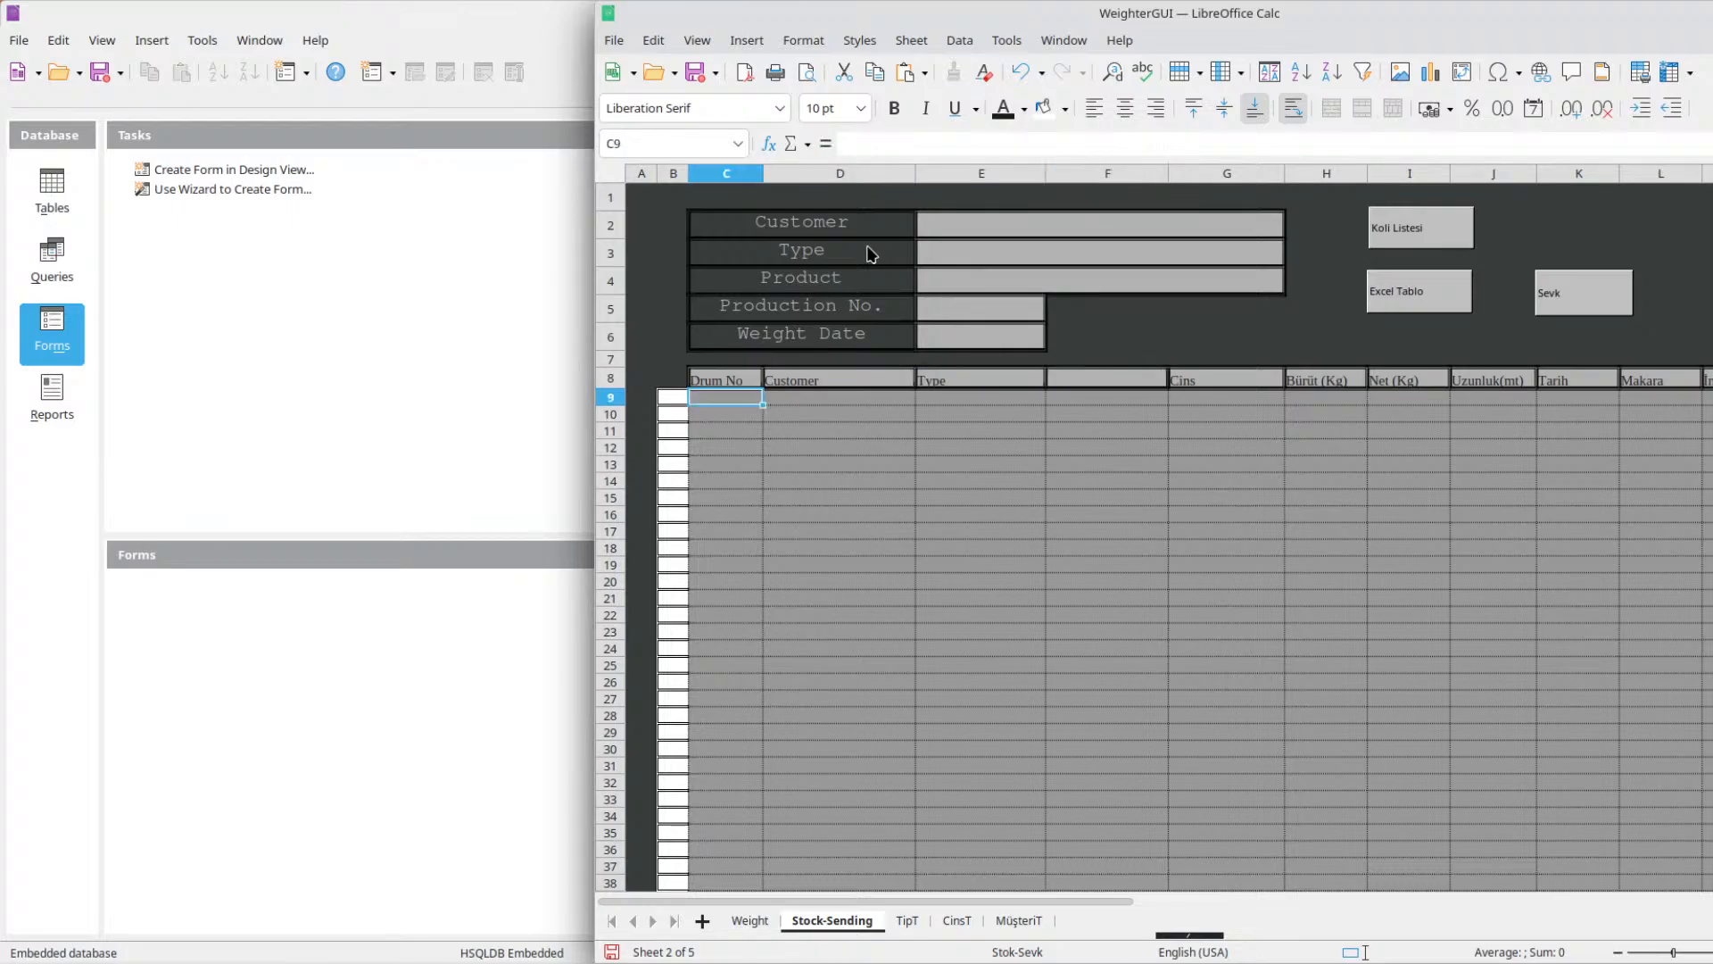
right_click(1123, 169)
click(1227, 338)
Replace the header in F8 with Product and the header in G8 with Gross Weight (Kg).
click(1094, 379)
text(Prodd)
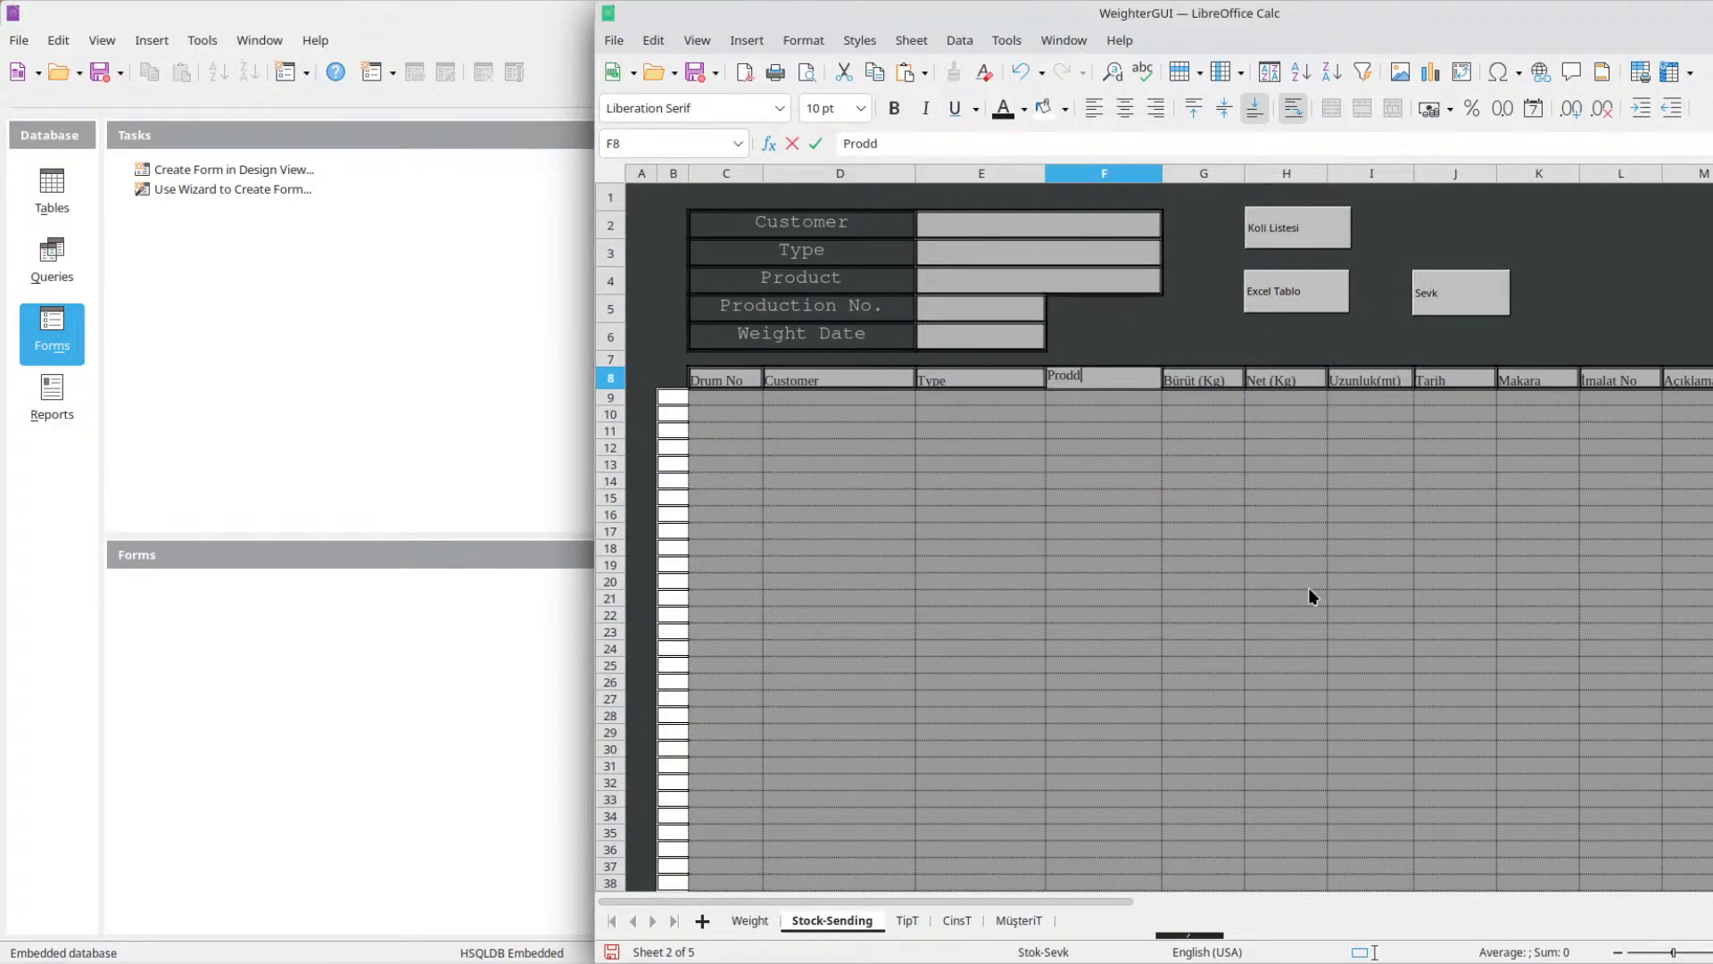
key(BackSpace)
text(uct)
key(Tab)
text(G)
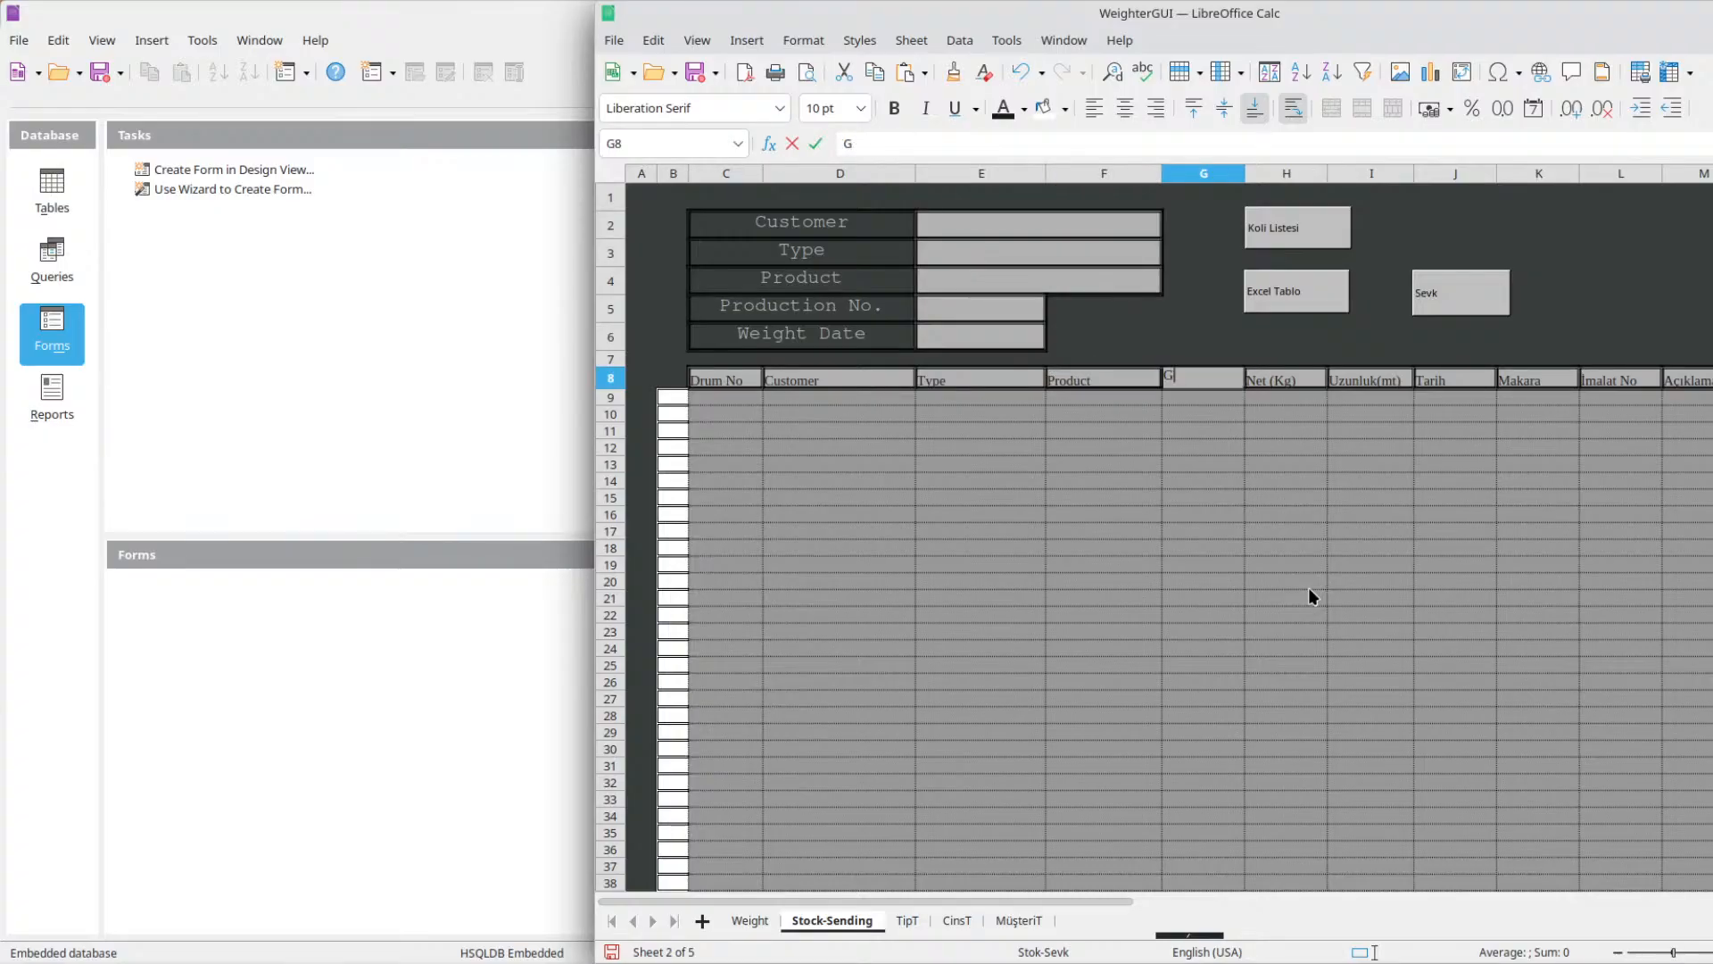
text(ross Weight (K)
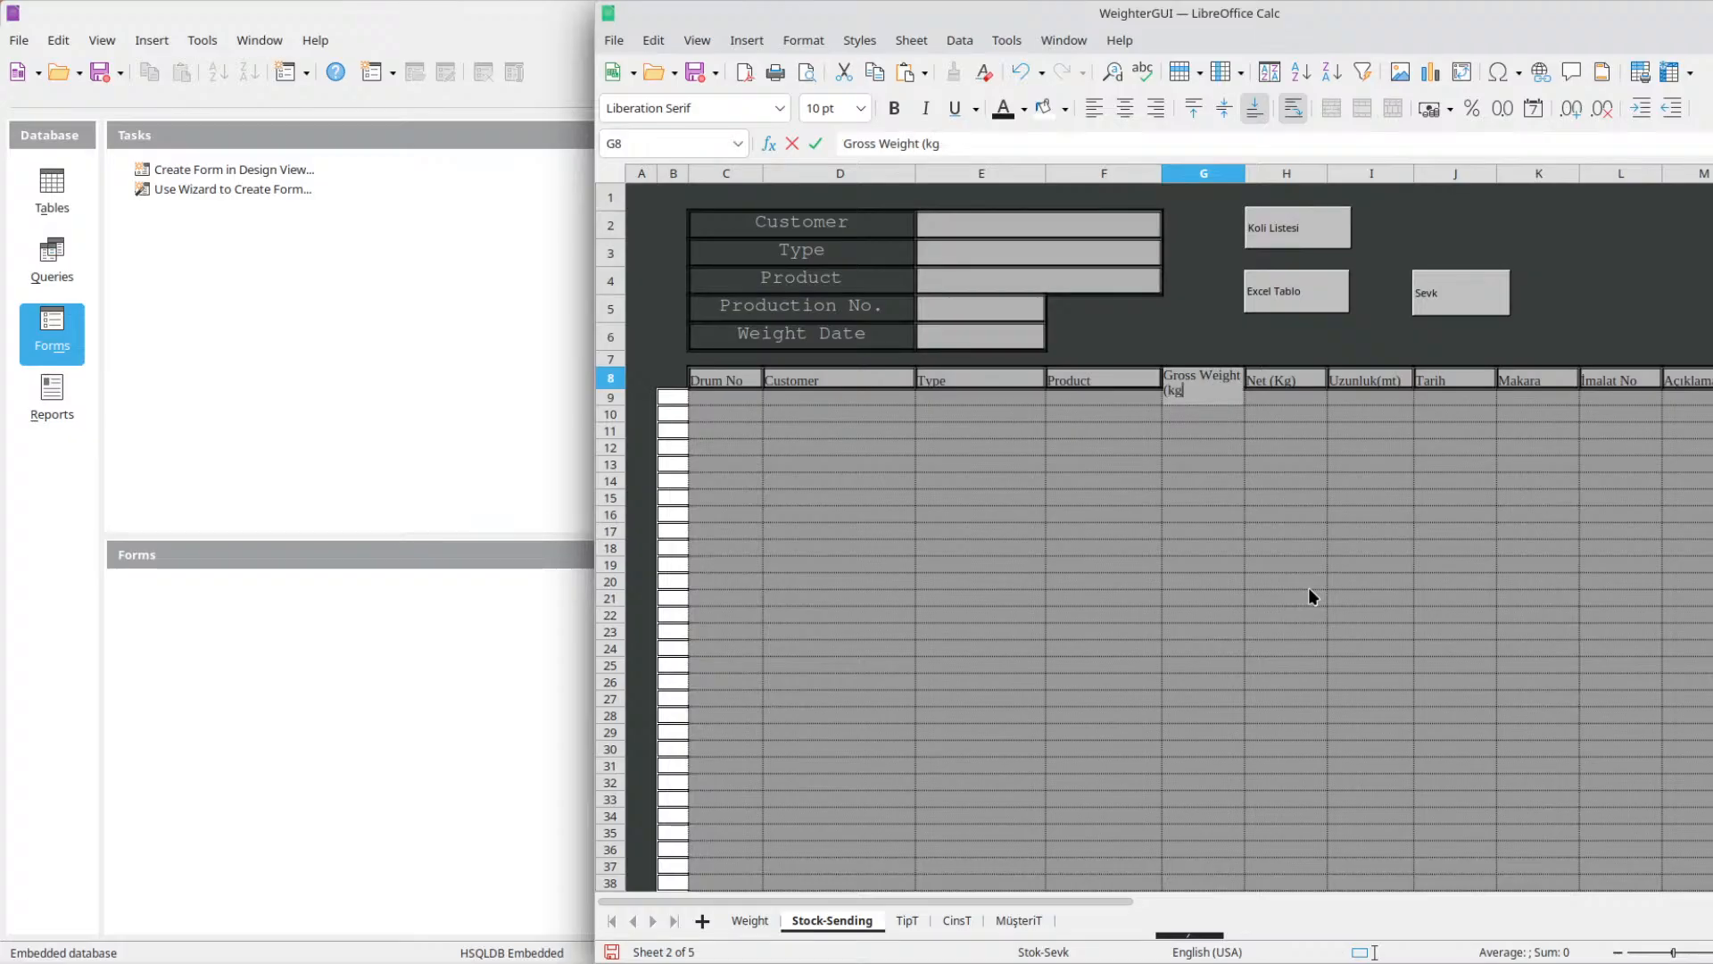
text(g))
key(Tab)
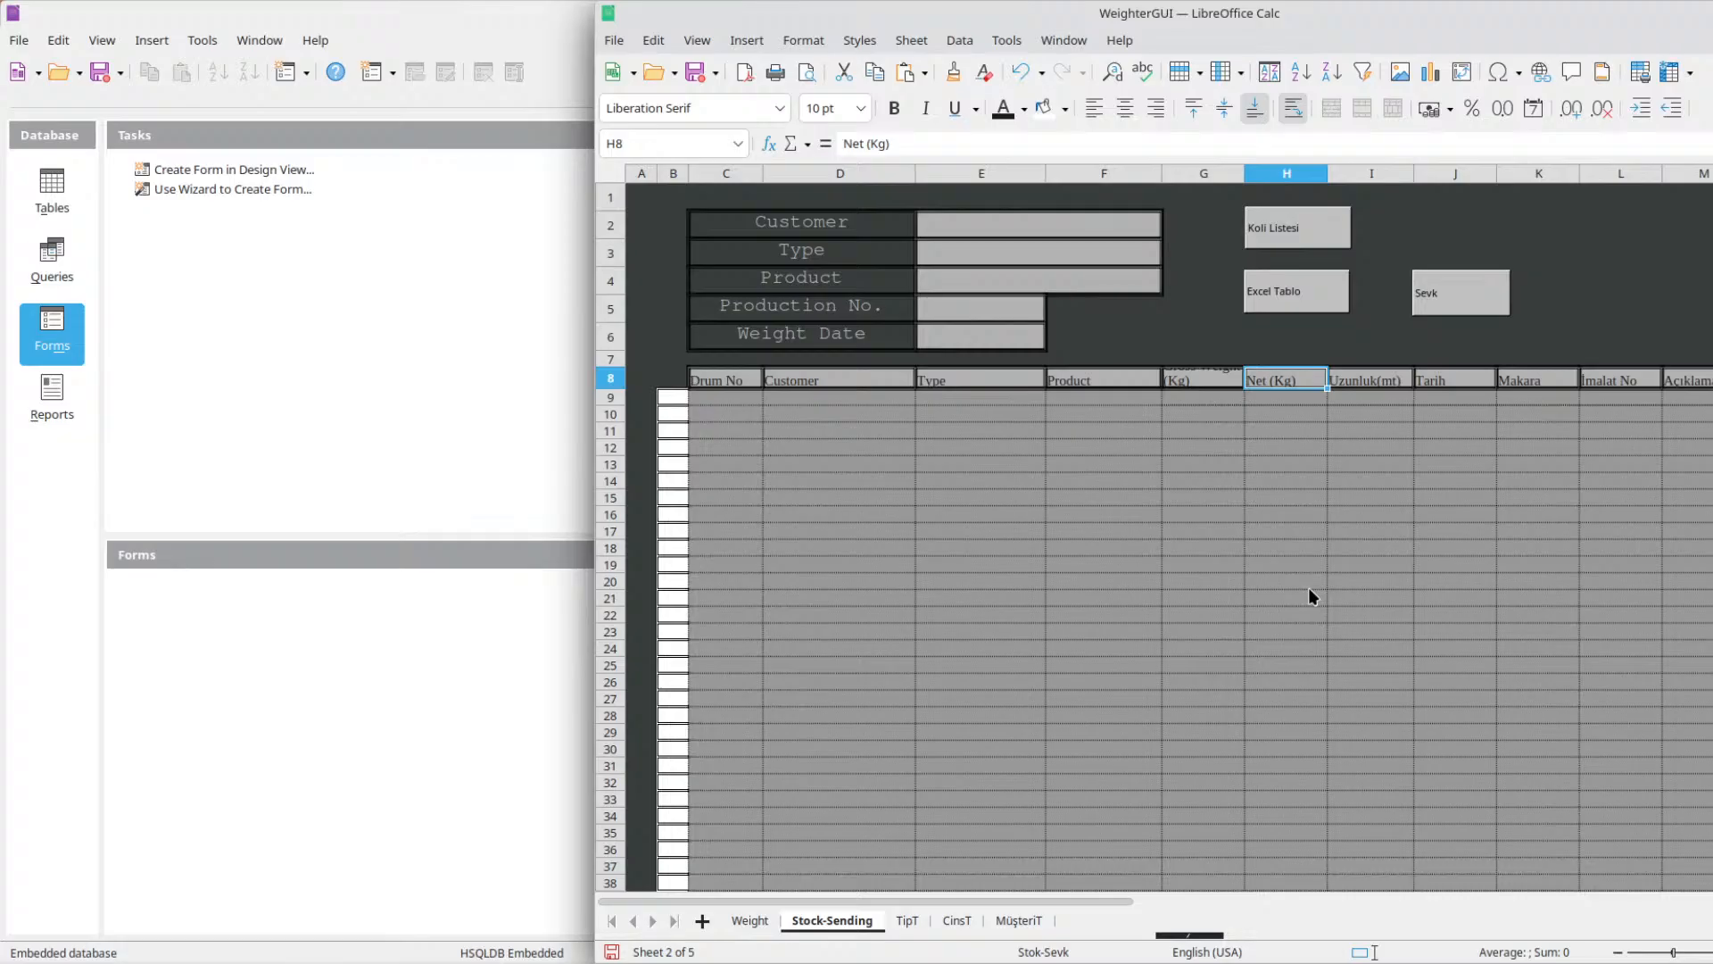
Replace the header in H8 with Net Weight (Kg) and the header in I8 with Length (m).
text(Net W)
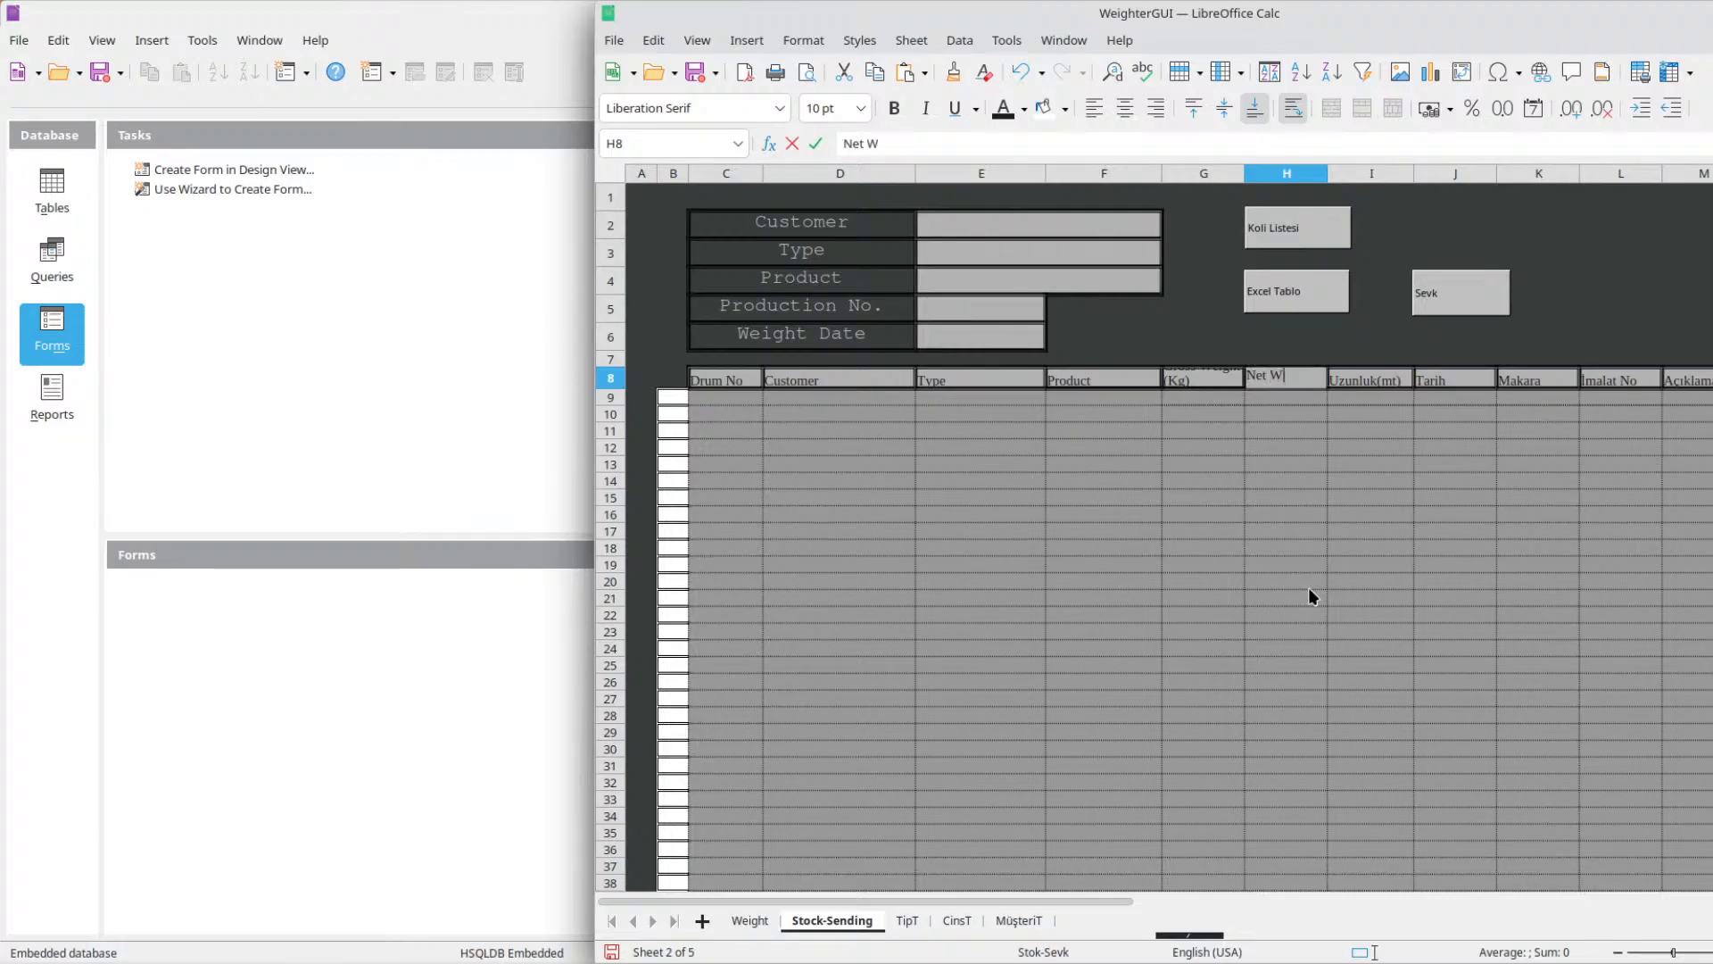
text(eight (Kg))
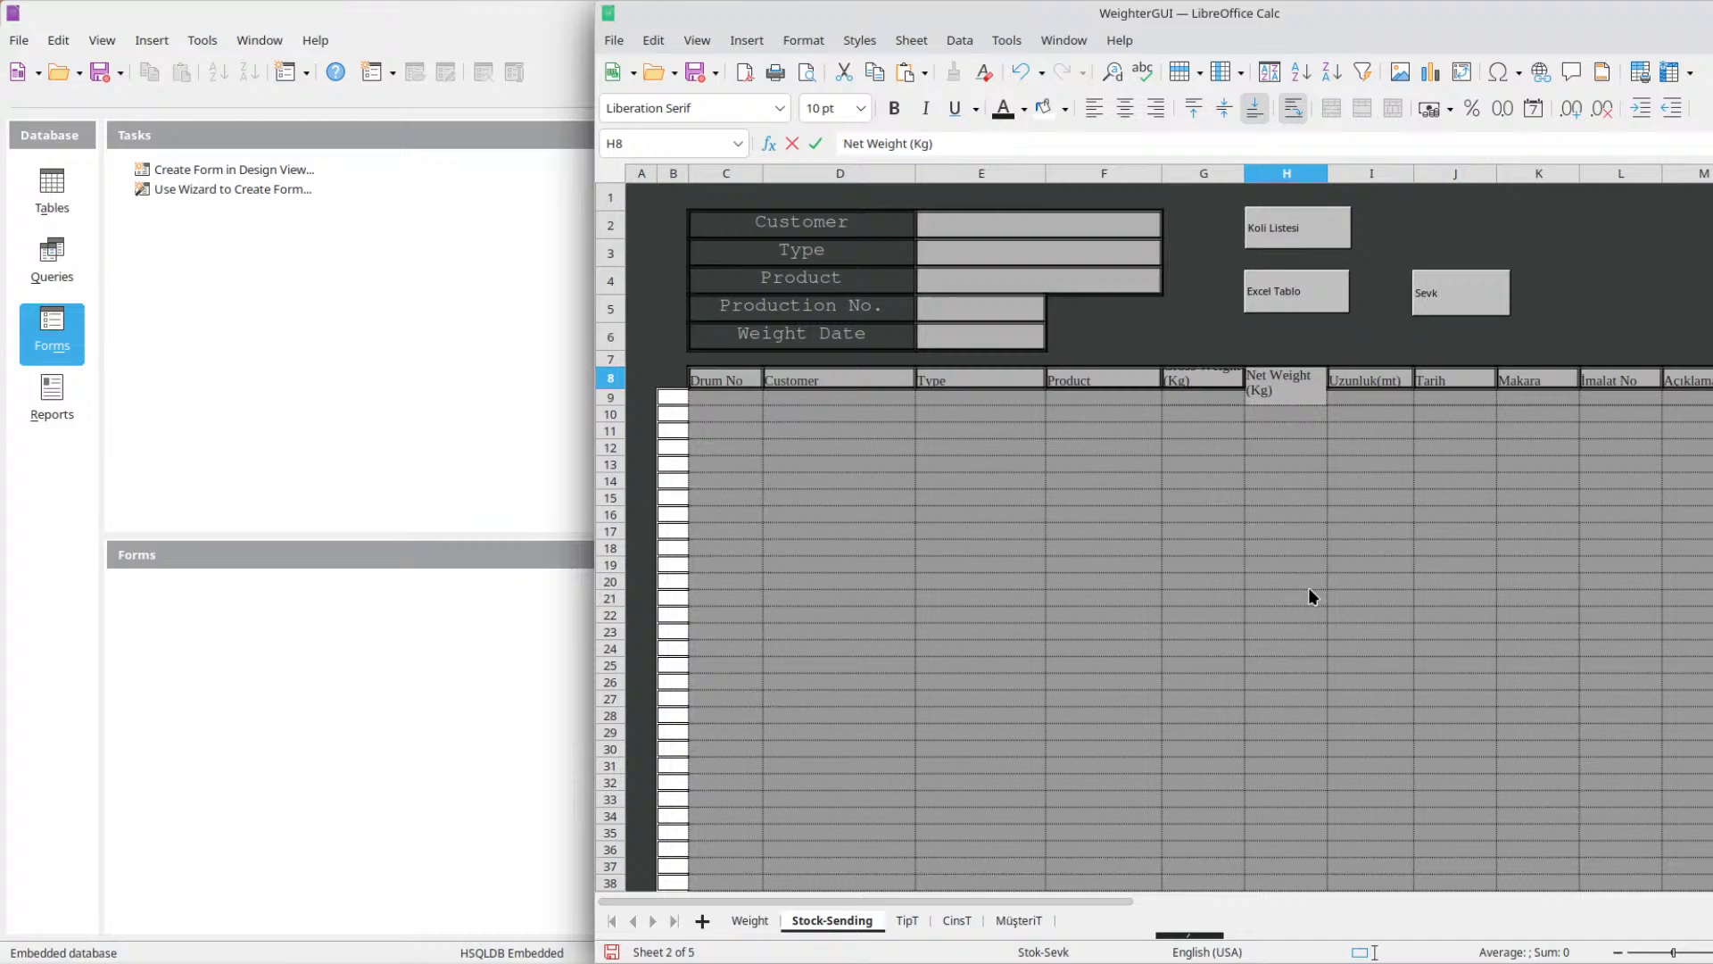
key(Tab)
text(Len)
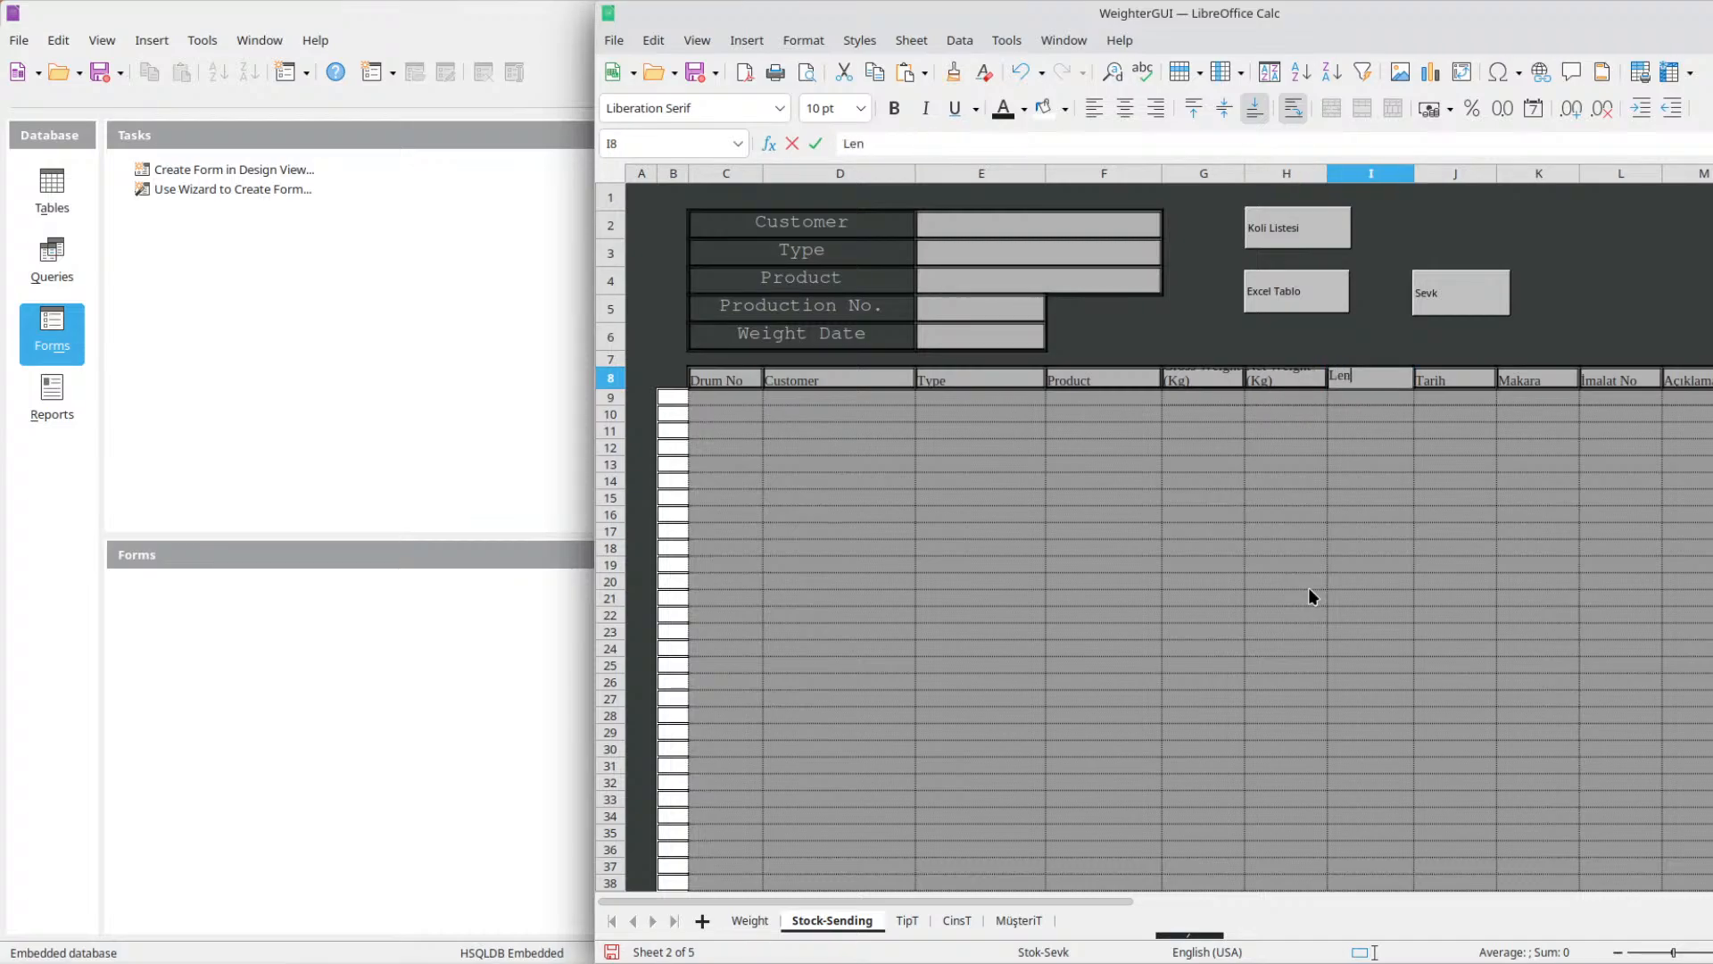
text(gth (m))
key(Tab)
Replace the headers in J8 to M8 with Date, Drum Type, Production No. and Description.
text(Date)
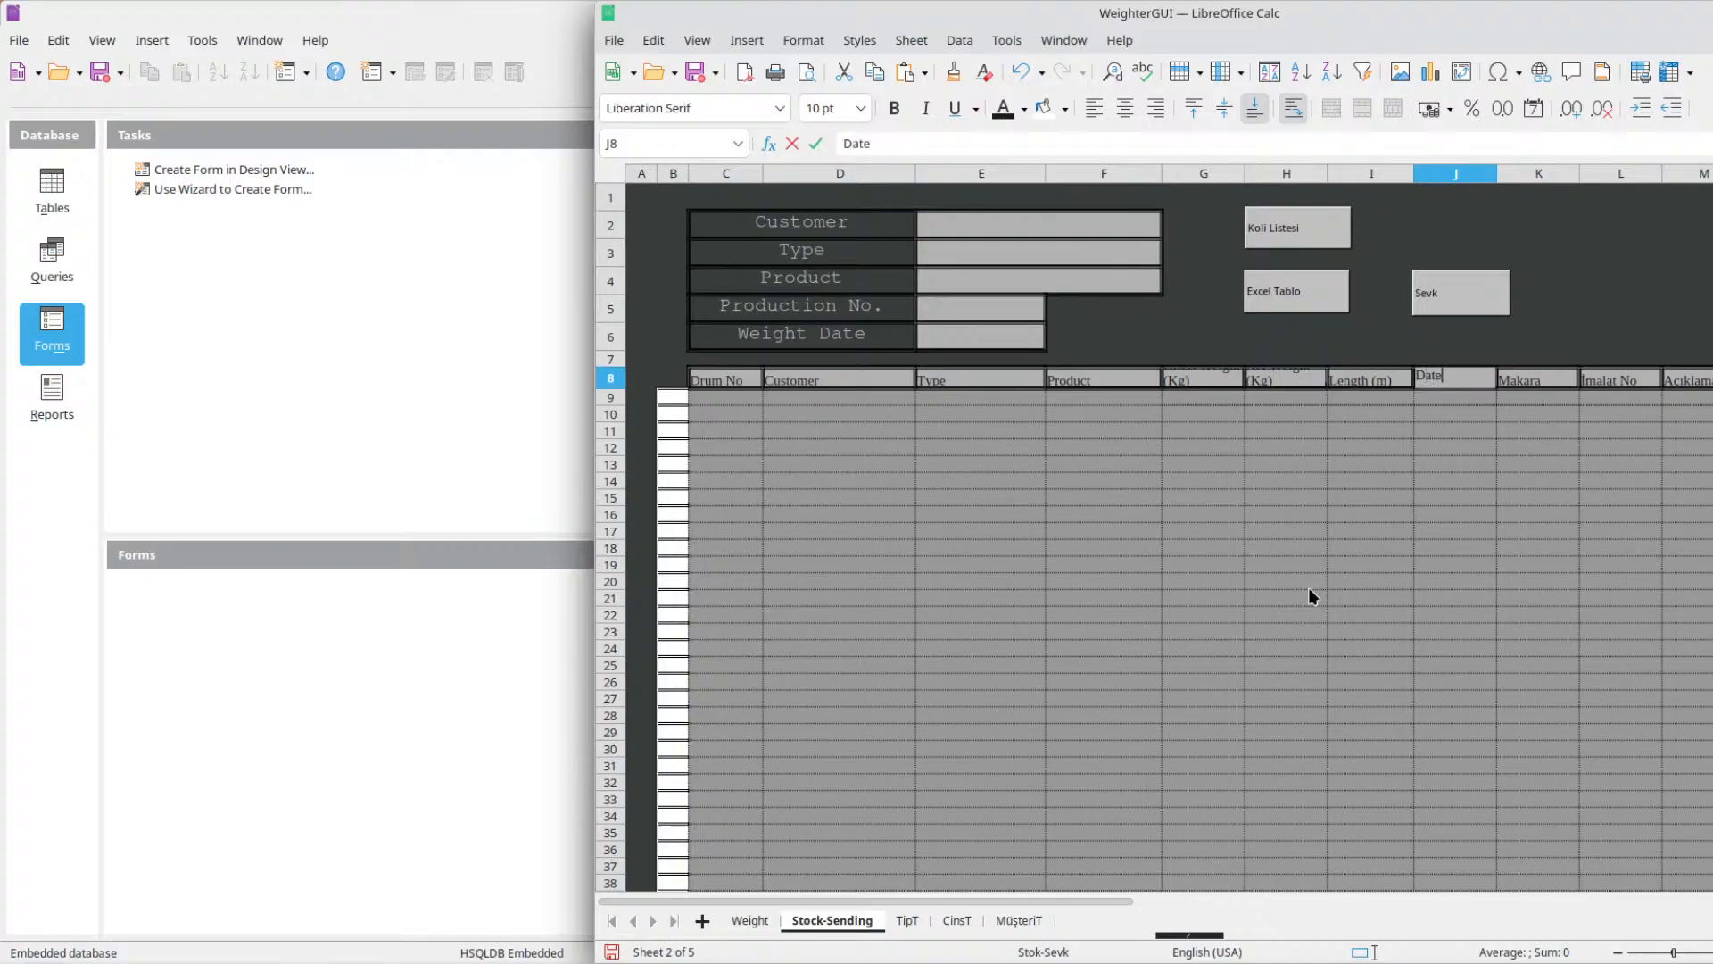
key(Tab)
text(D)
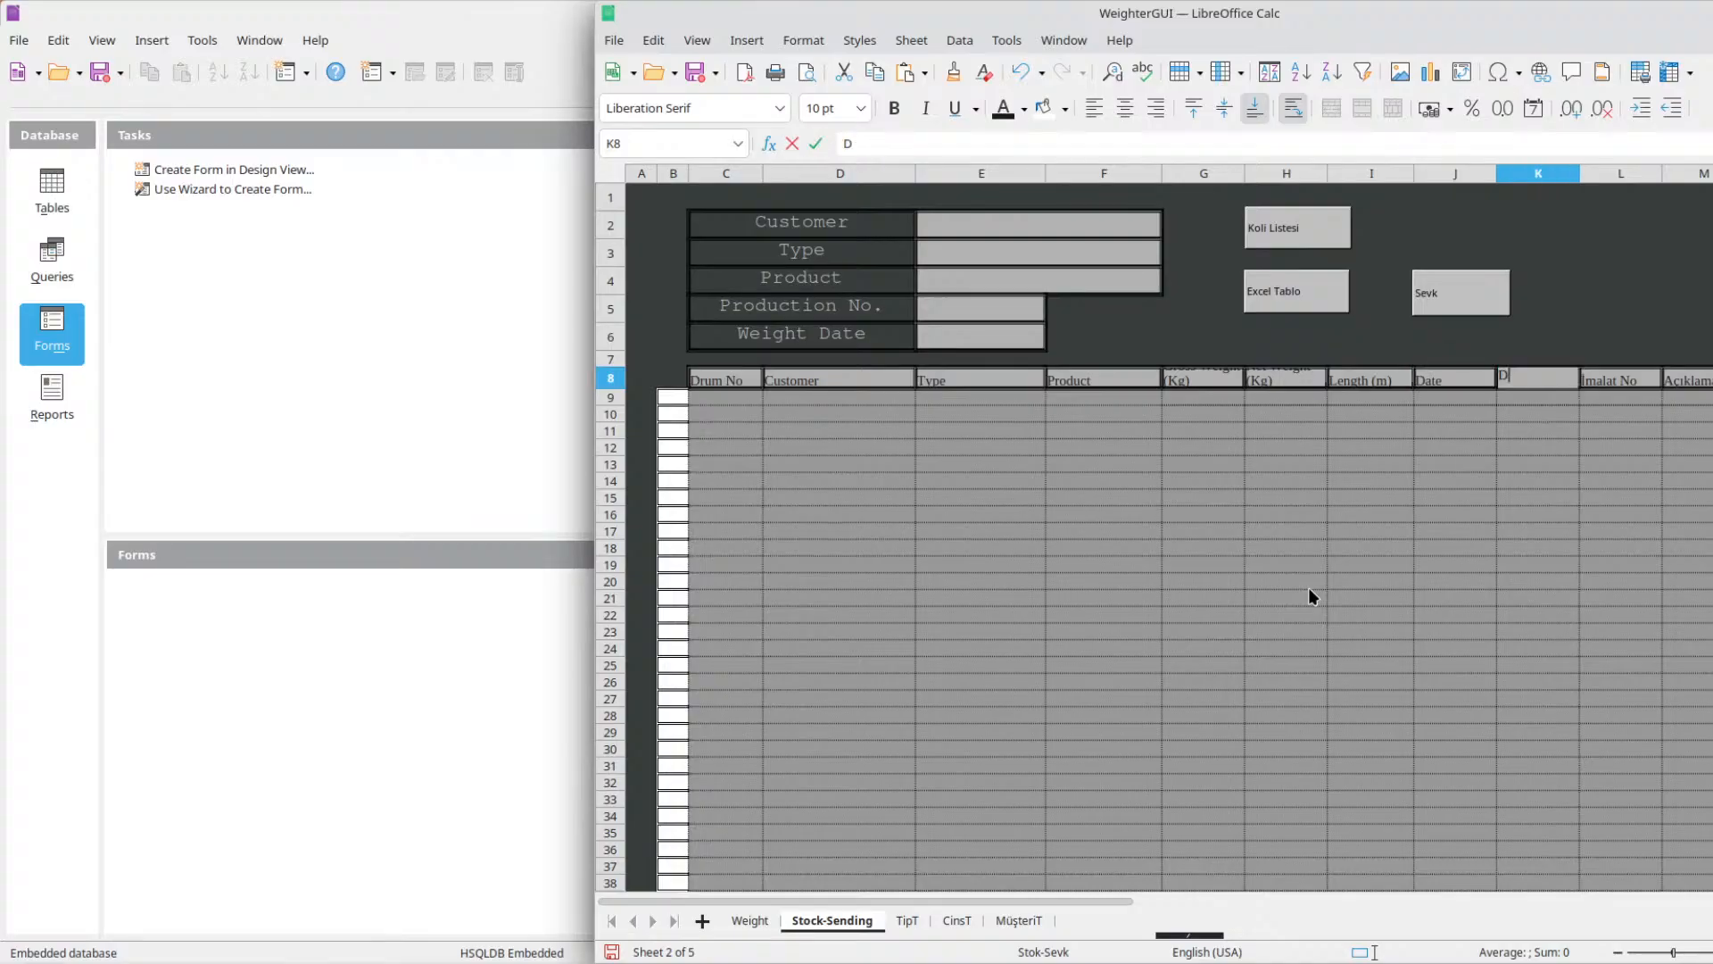
text(rum Type)
key(Tab)
text(Production No.)
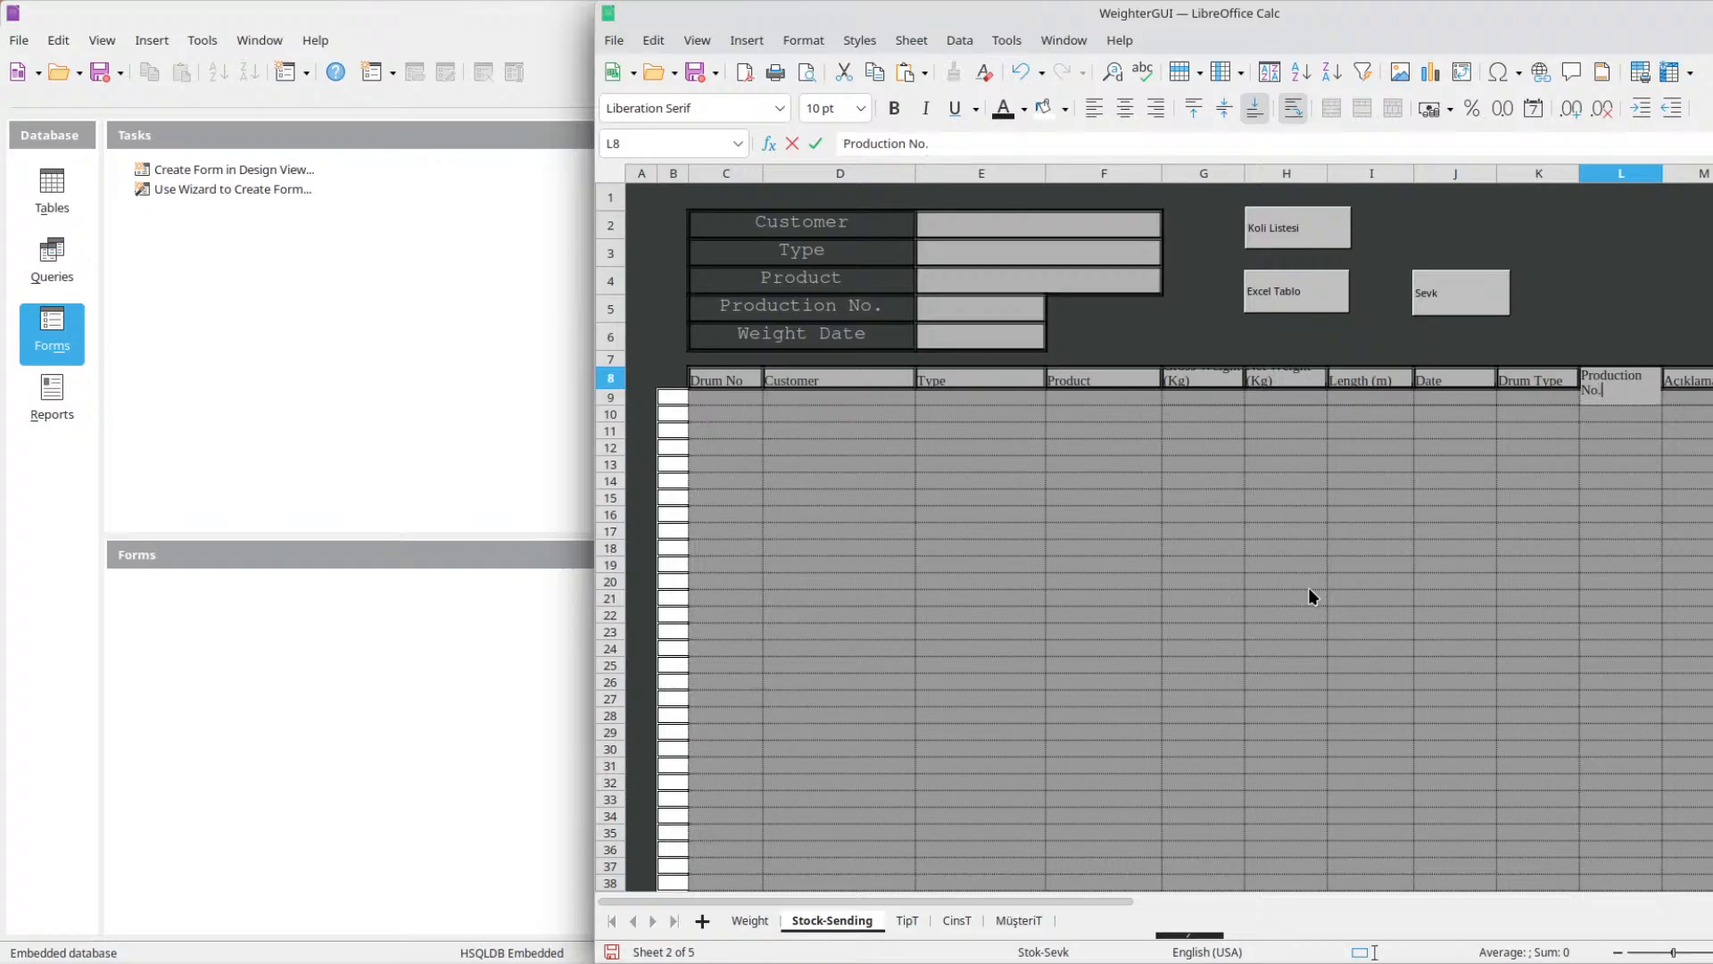
key(Tab)
text(Description)
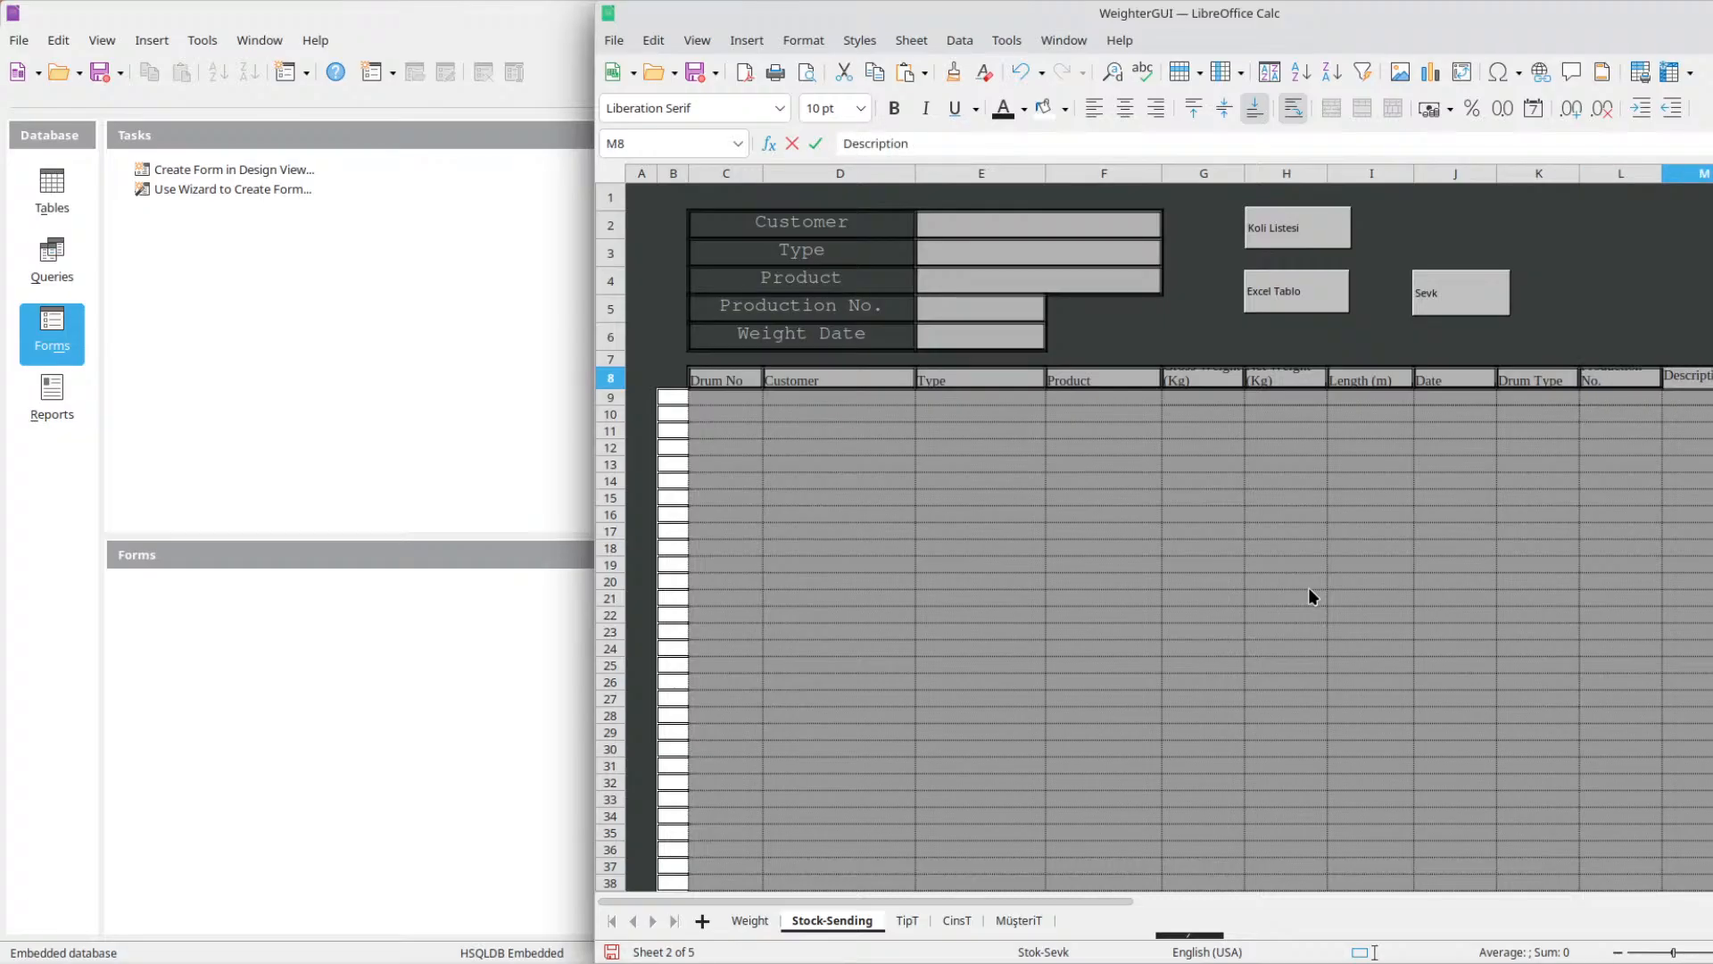
key(Return)
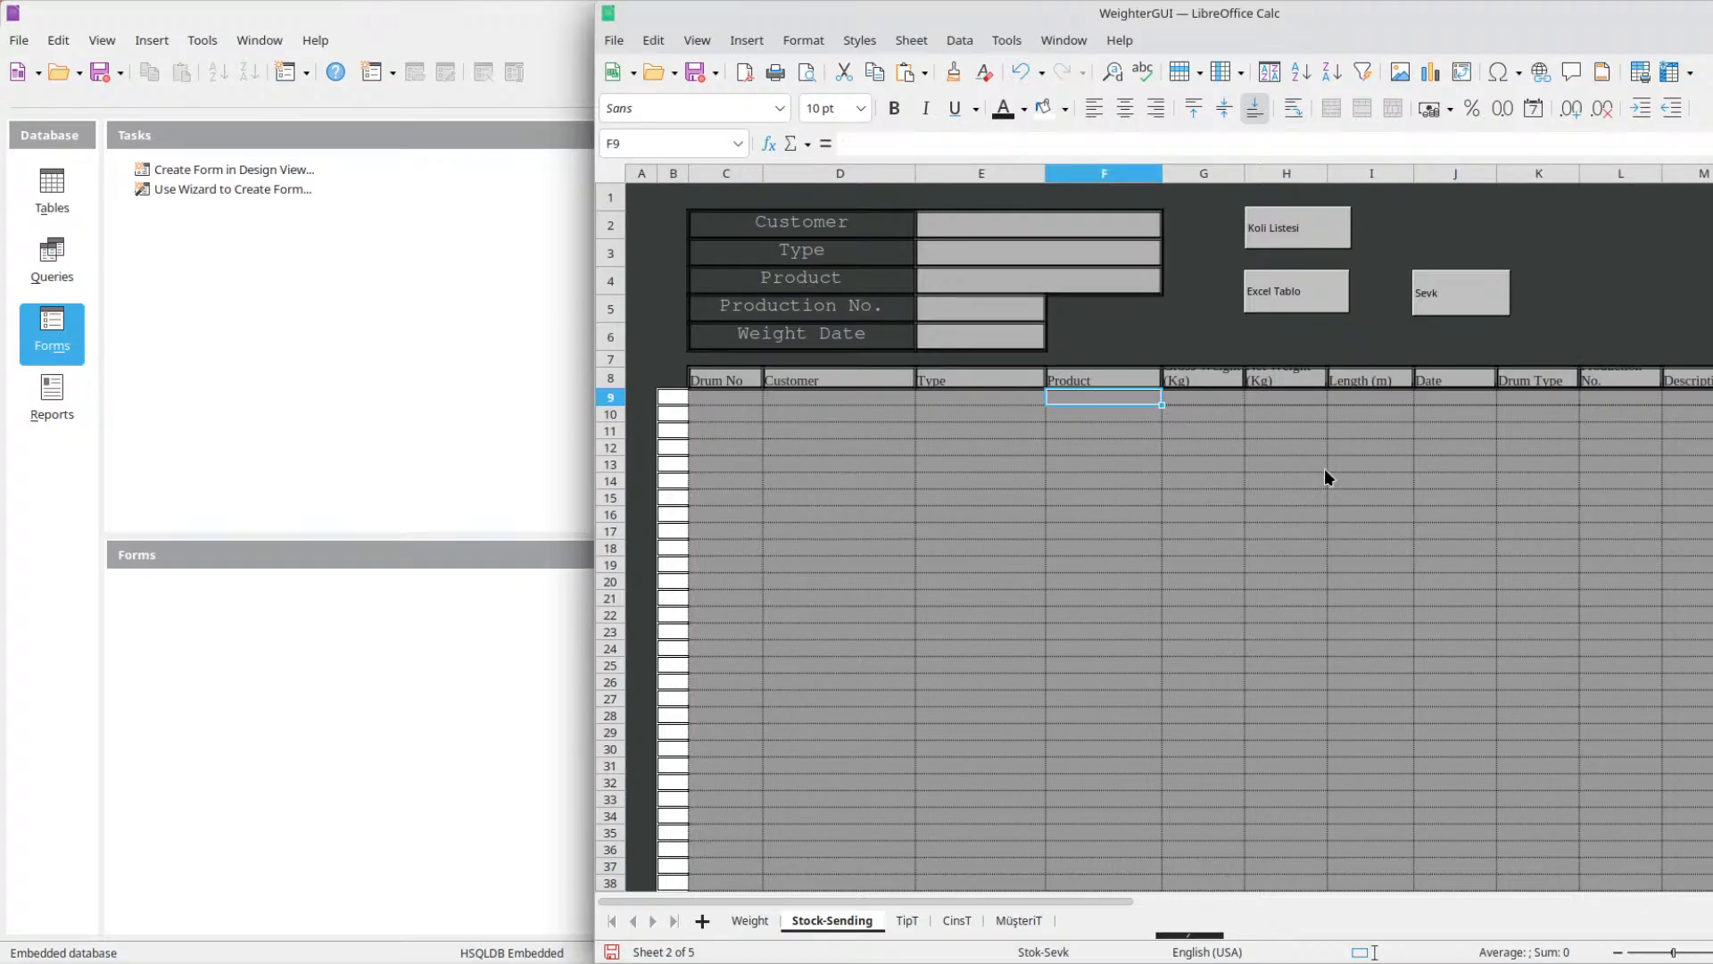
Widen columns G and H so the Gross Weight (Kg) and Net Weight (Kg) headers fit on one line.
drag(1246, 175, 1417, 175)
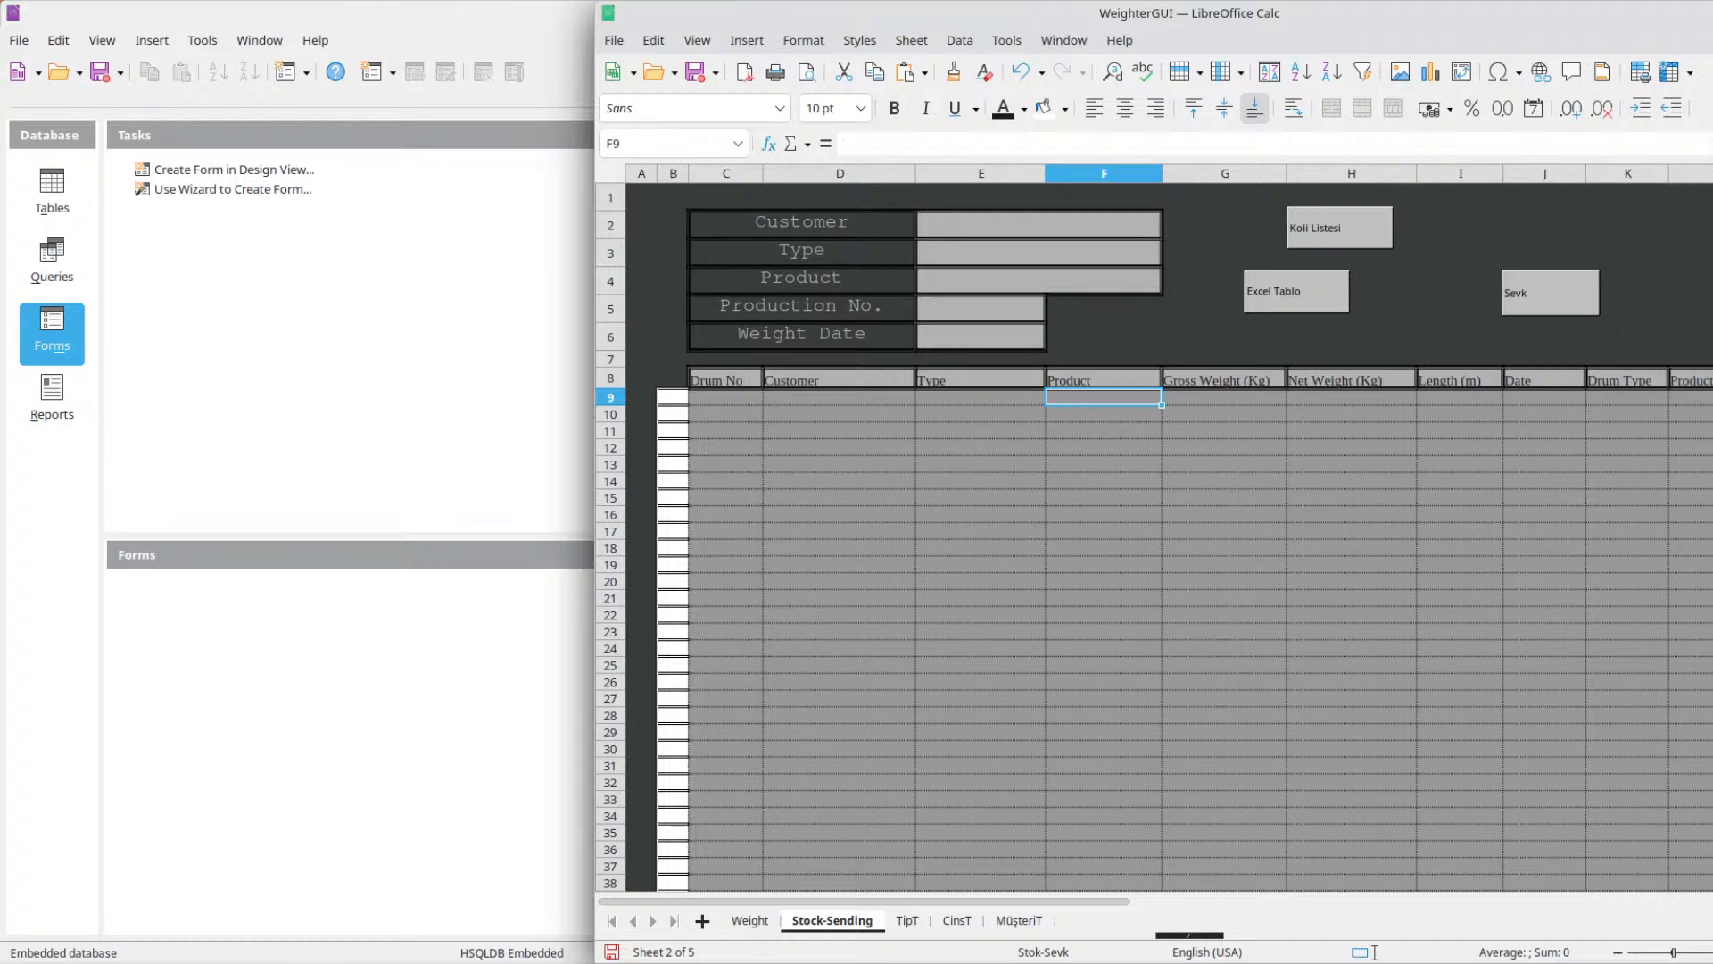
click(900, 500)
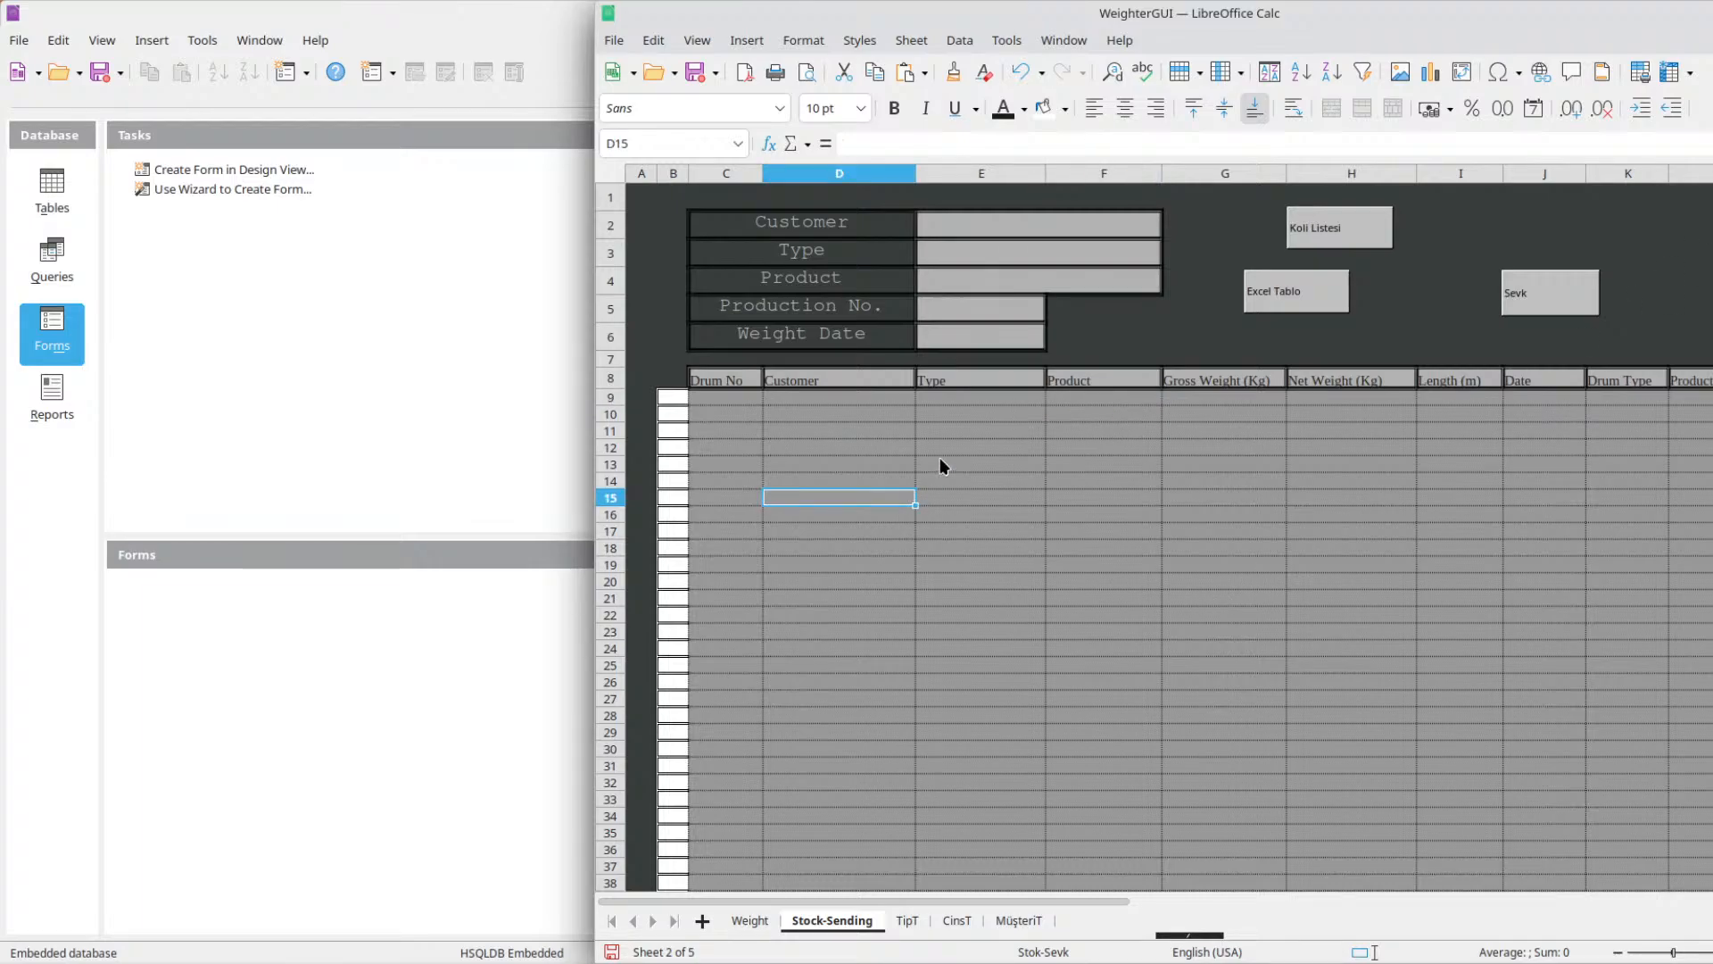
Set both the name and the label of the Koli Listesi push button to List.
click(1115, 464)
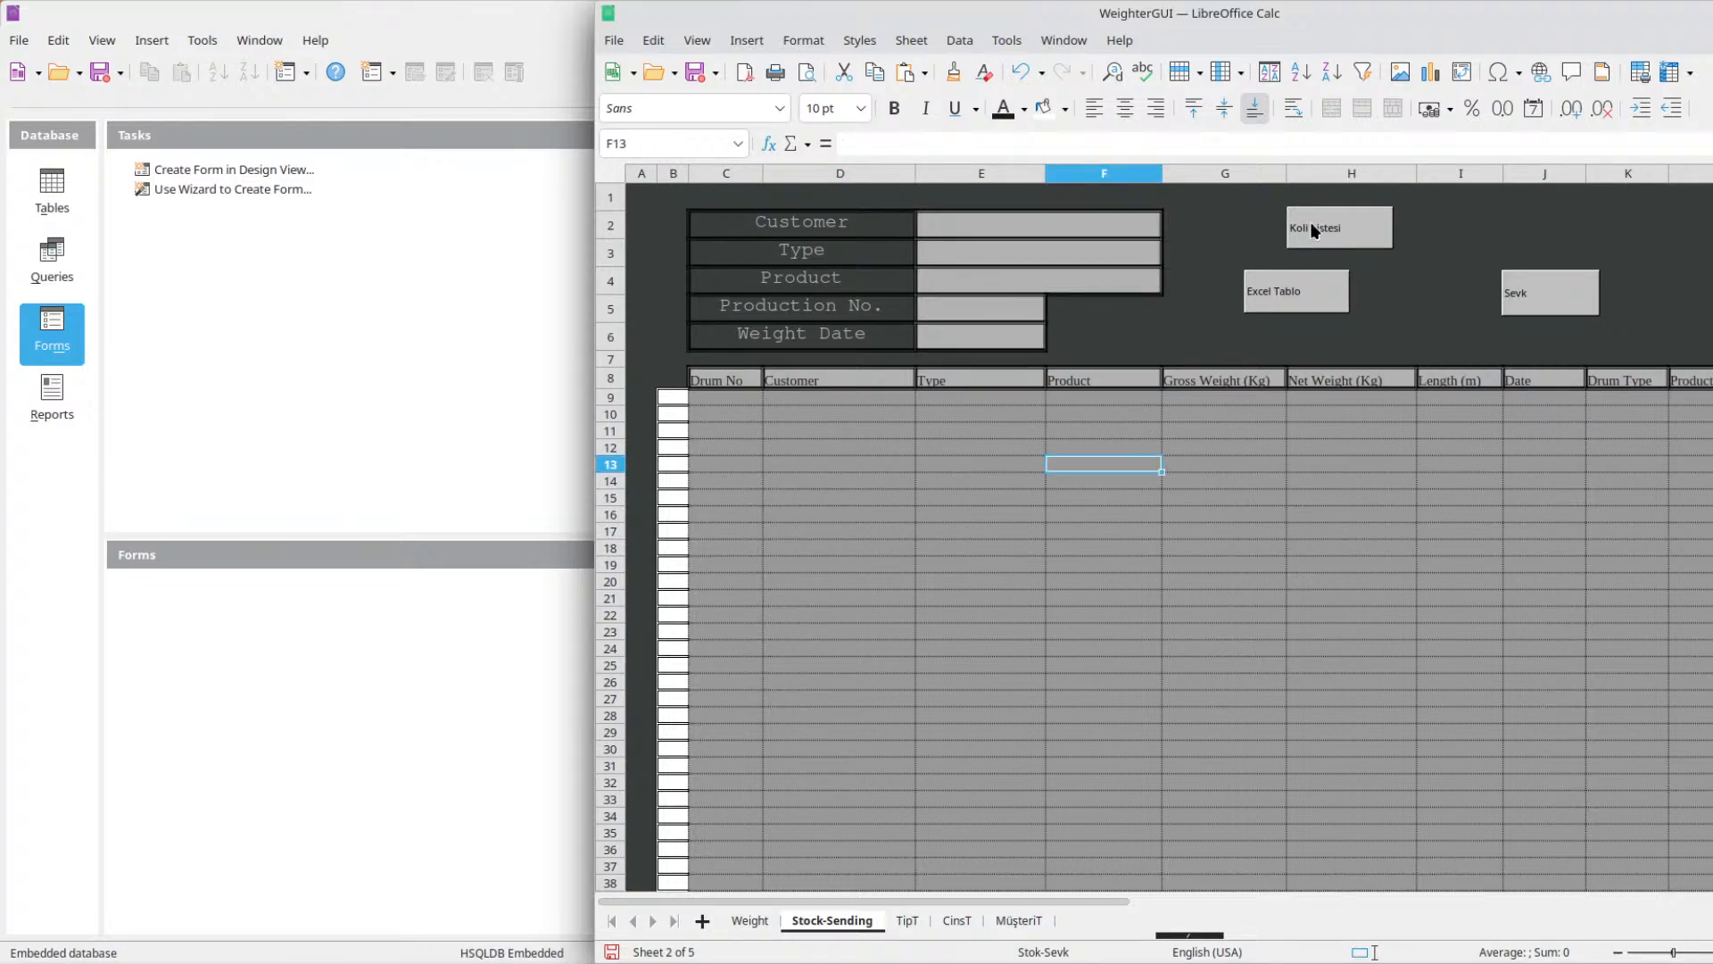
click(1278, 225)
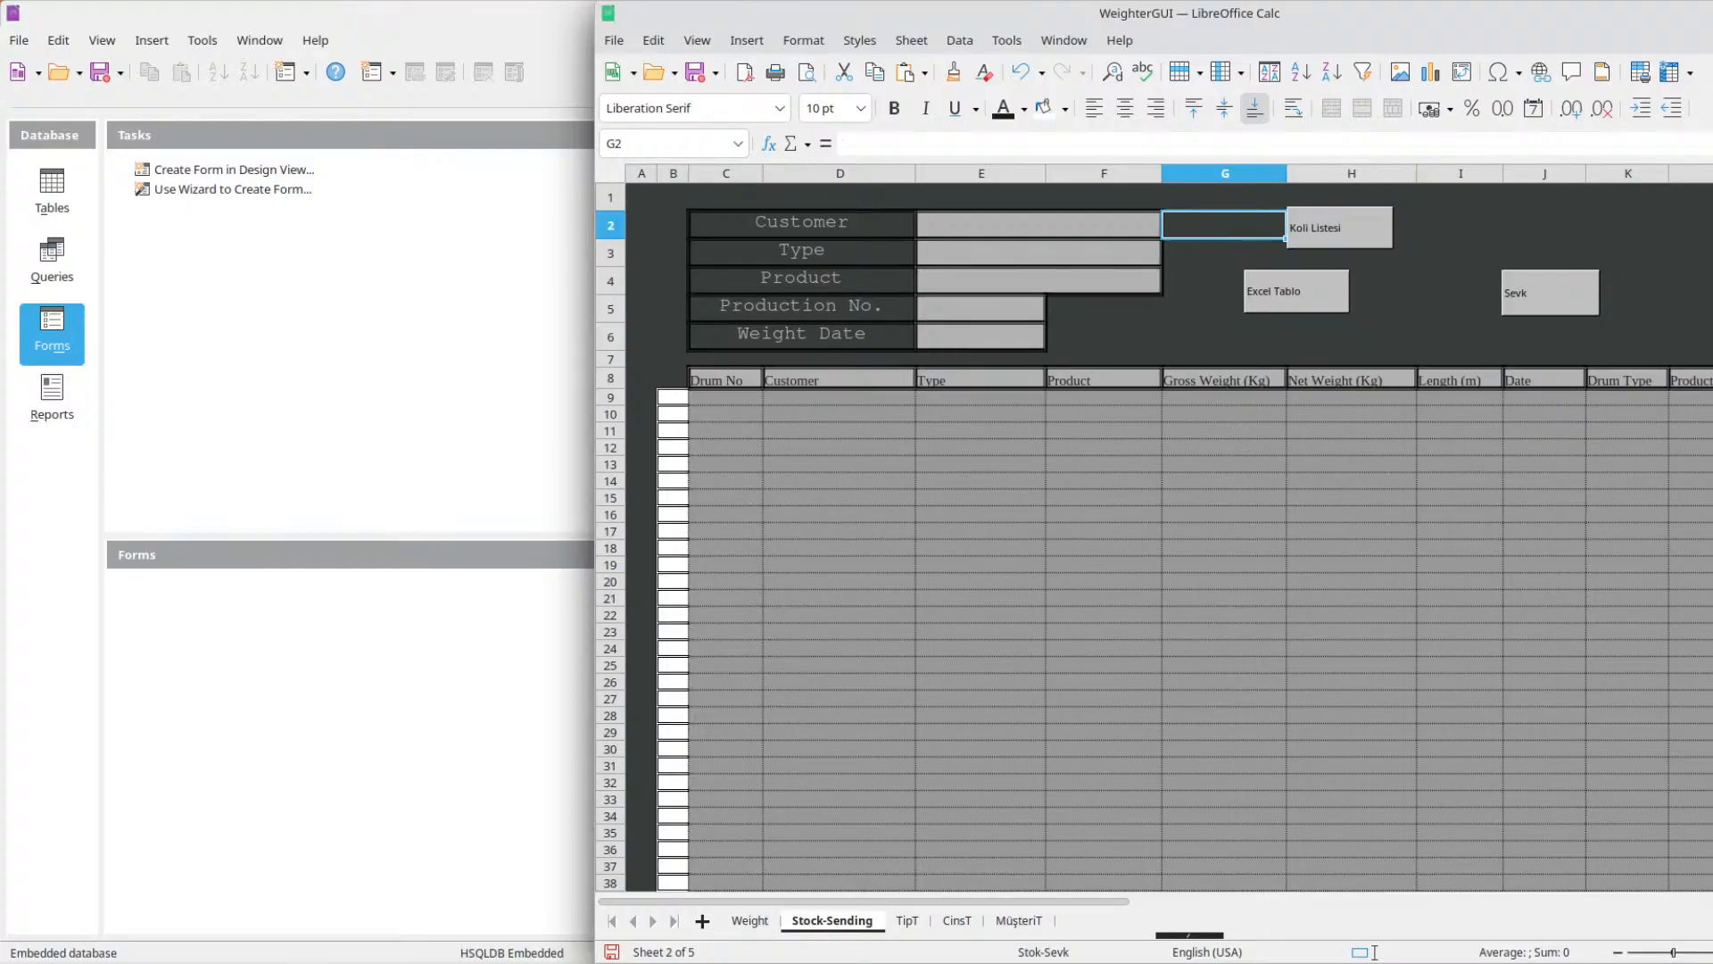
click(1327, 225)
right_click(1328, 223)
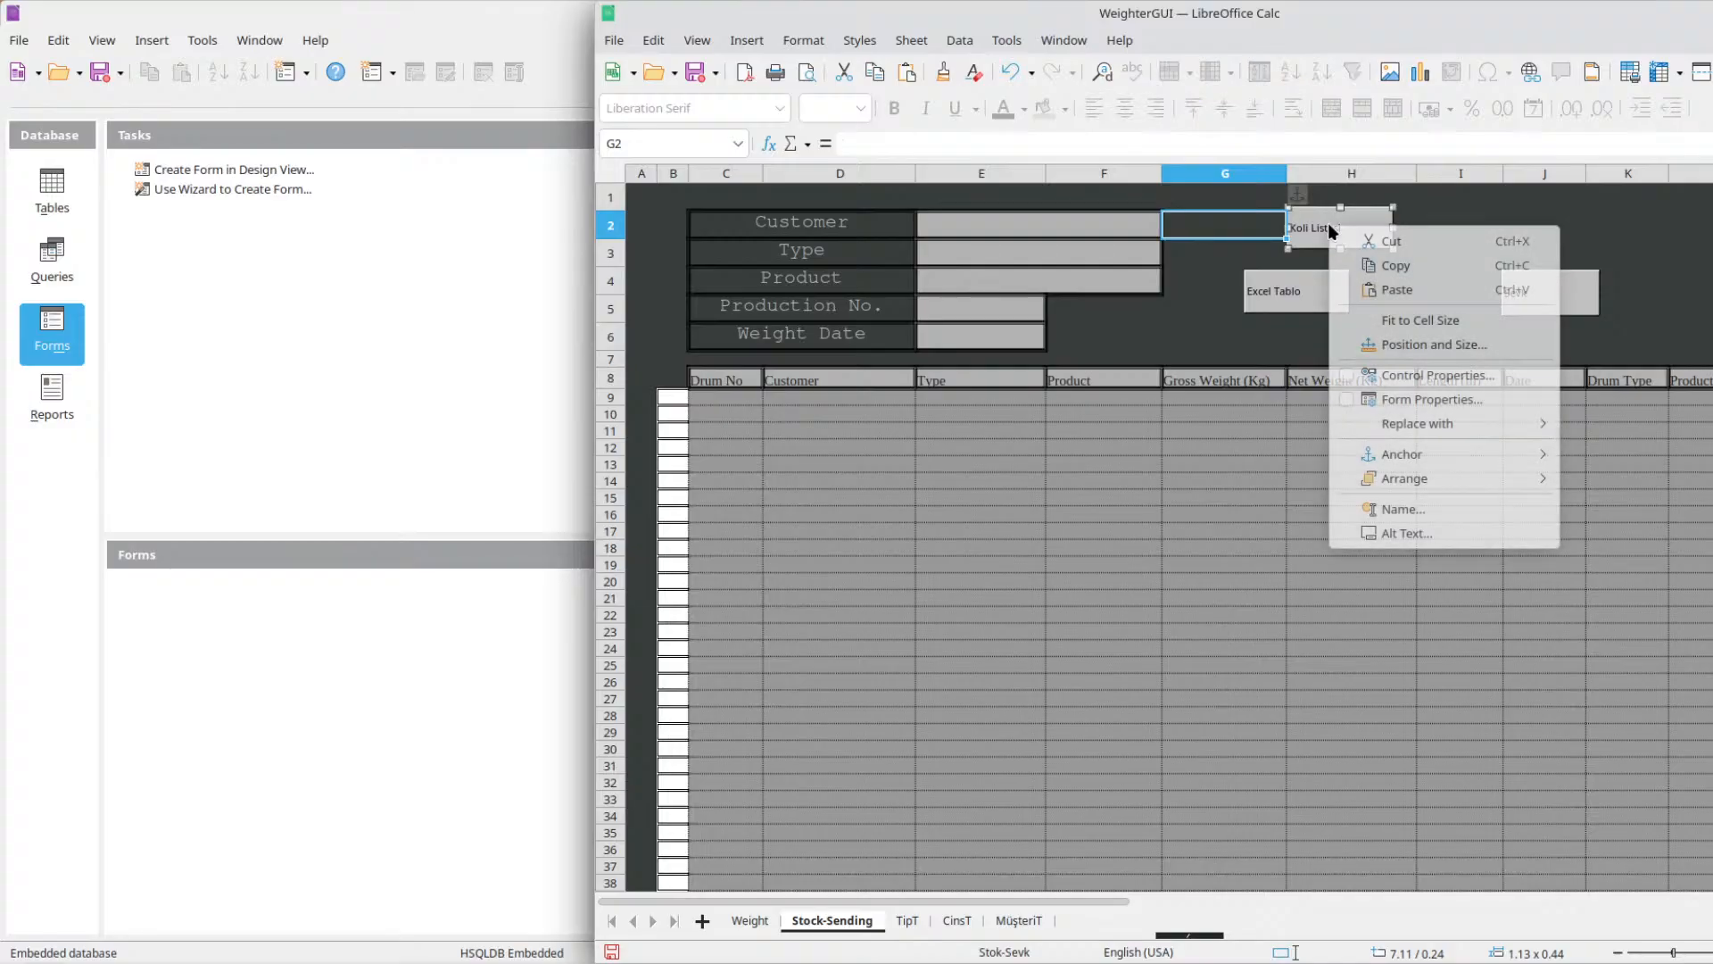
click(1432, 376)
drag(1151, 374, 1003, 378)
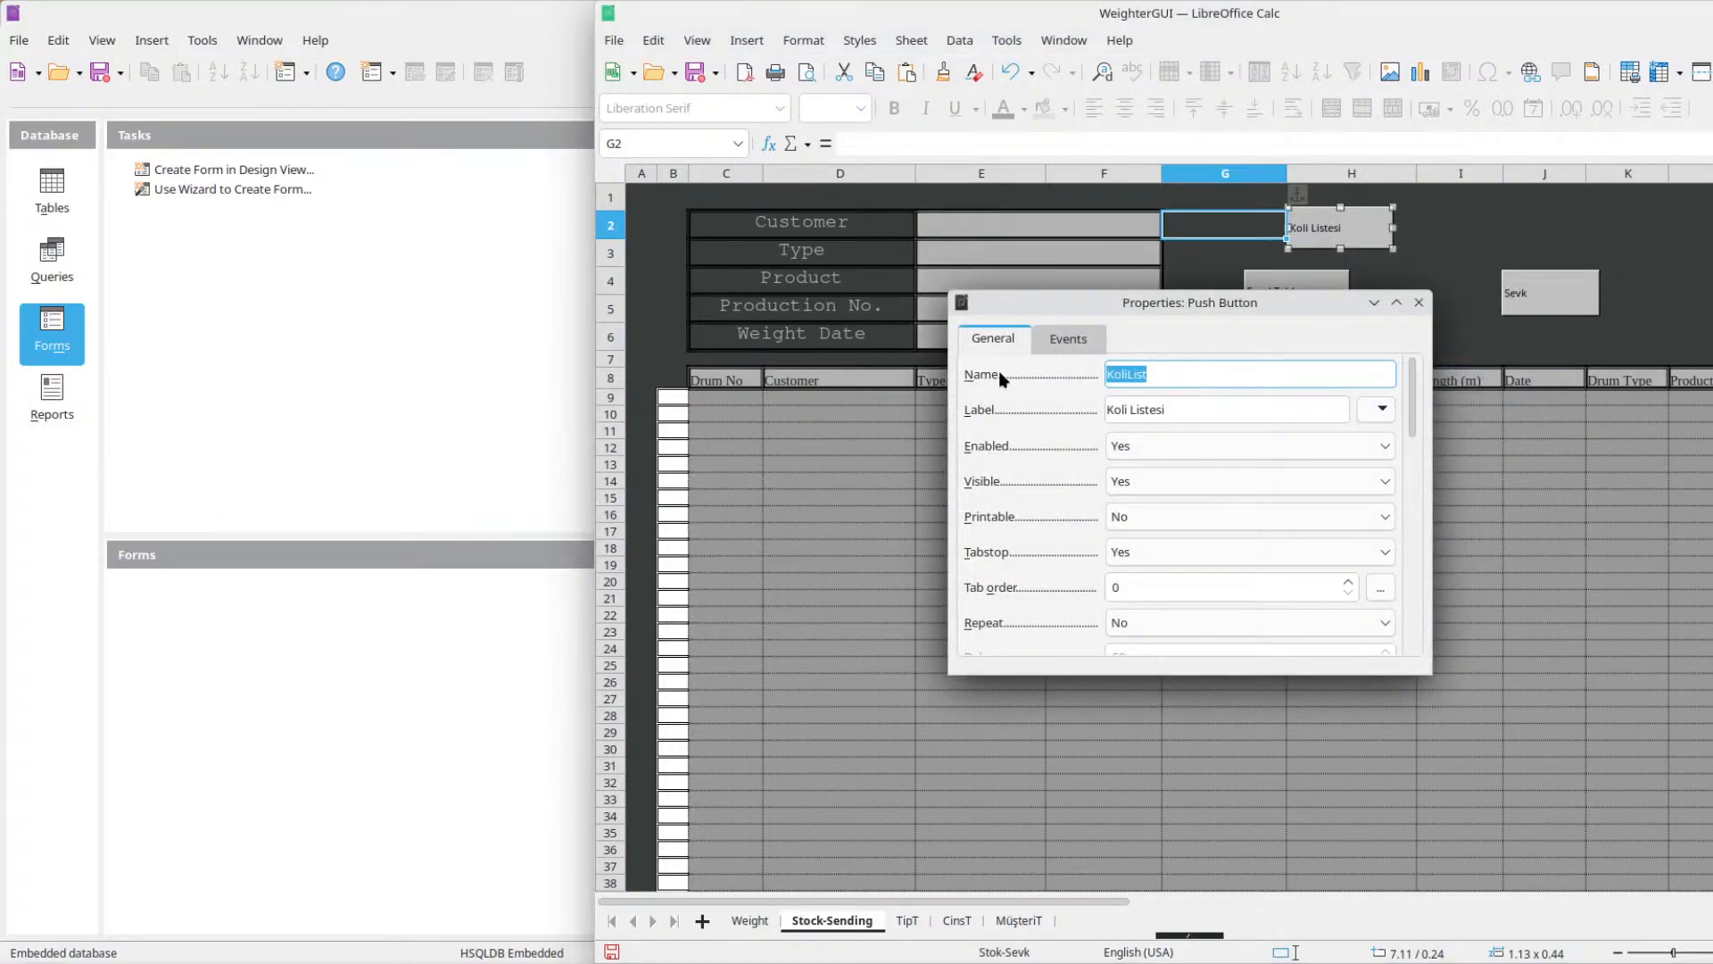
text(List)
key(Tab)
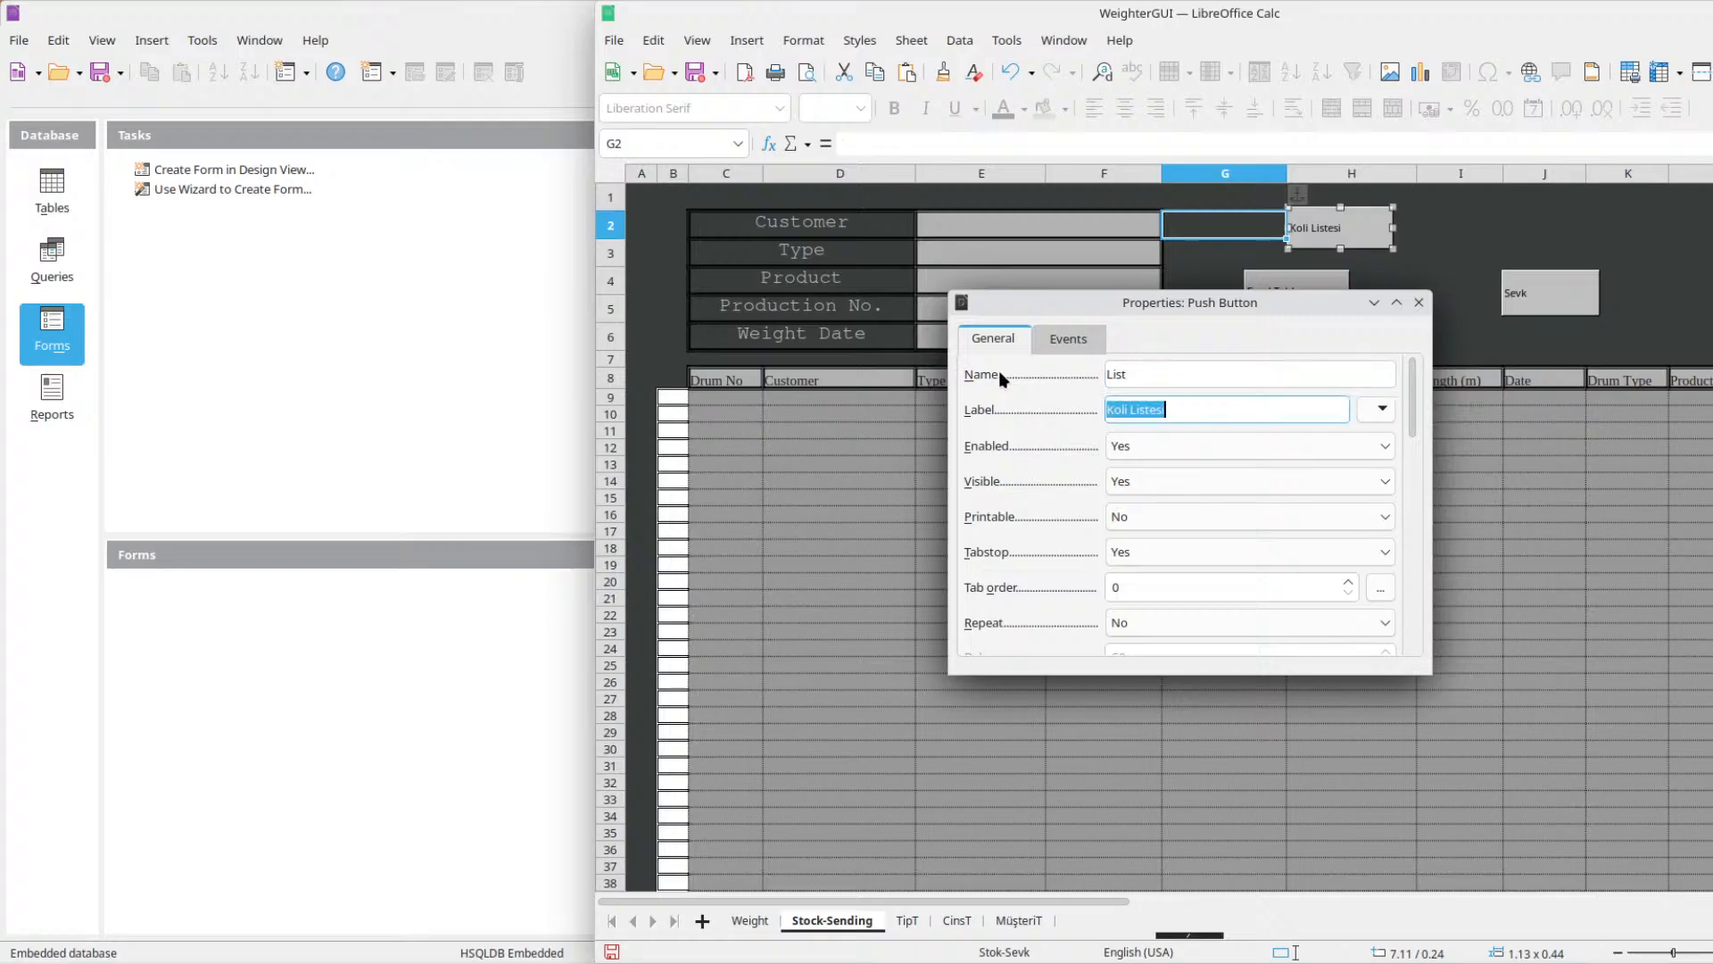
text(List)
click(1419, 302)
Set both the name and the label of the Excel Tablo push button to Excel.
right_click(1289, 291)
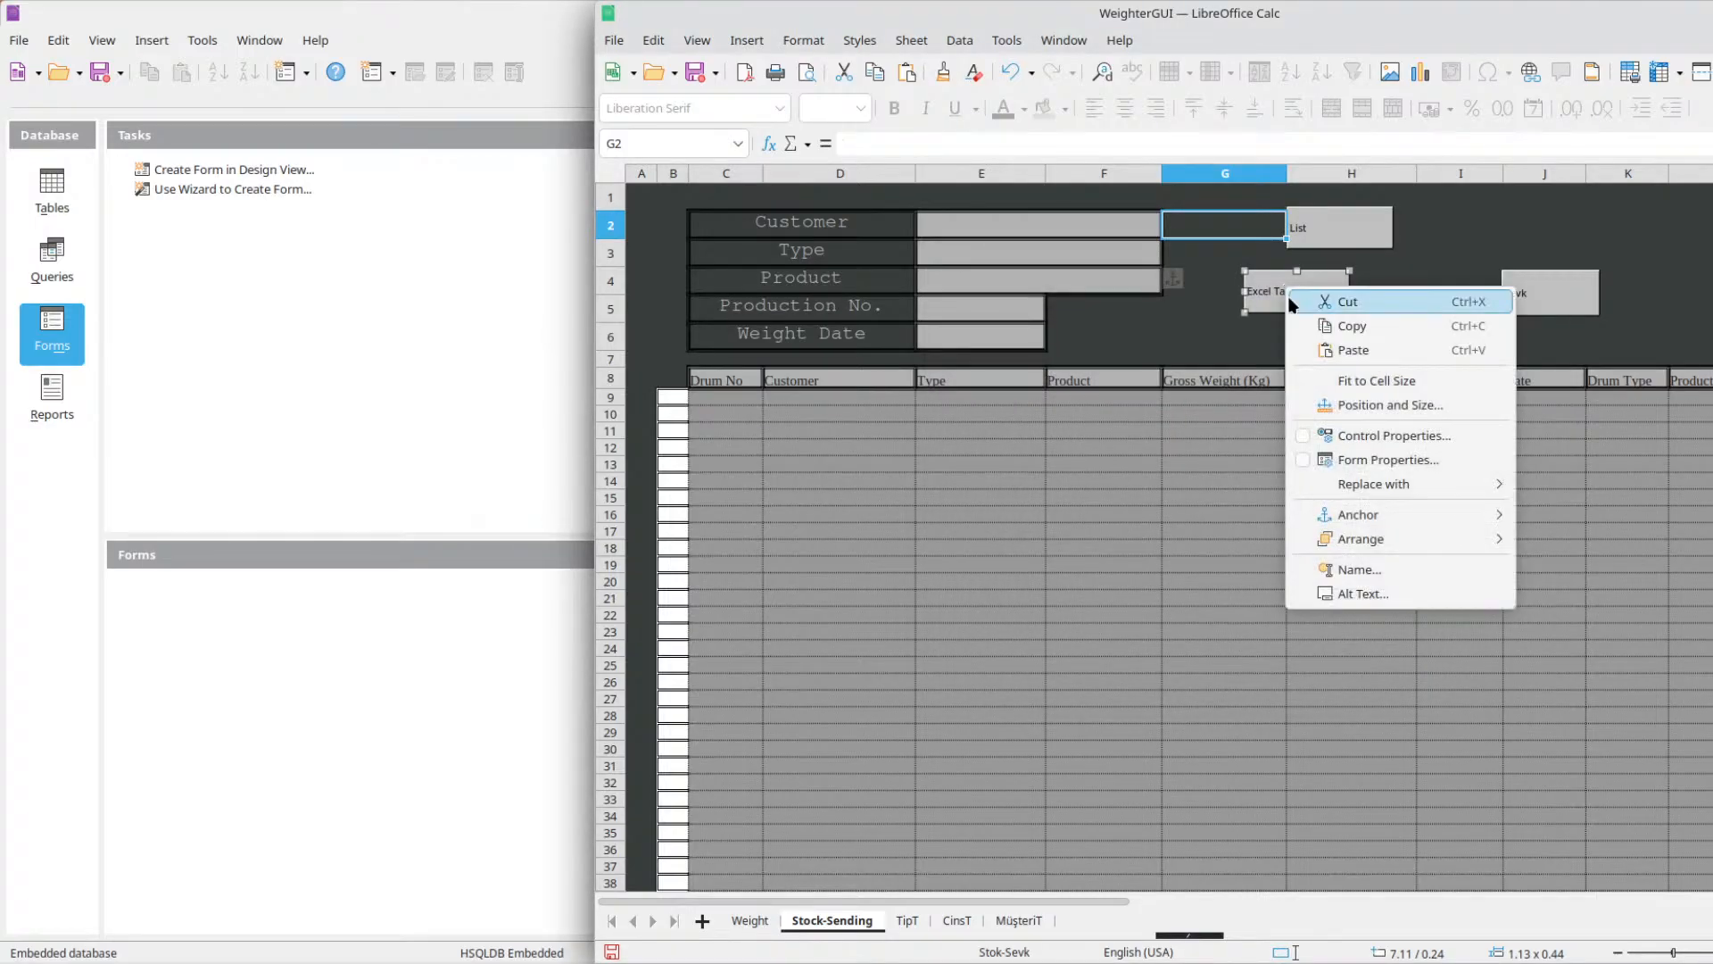
click(1413, 435)
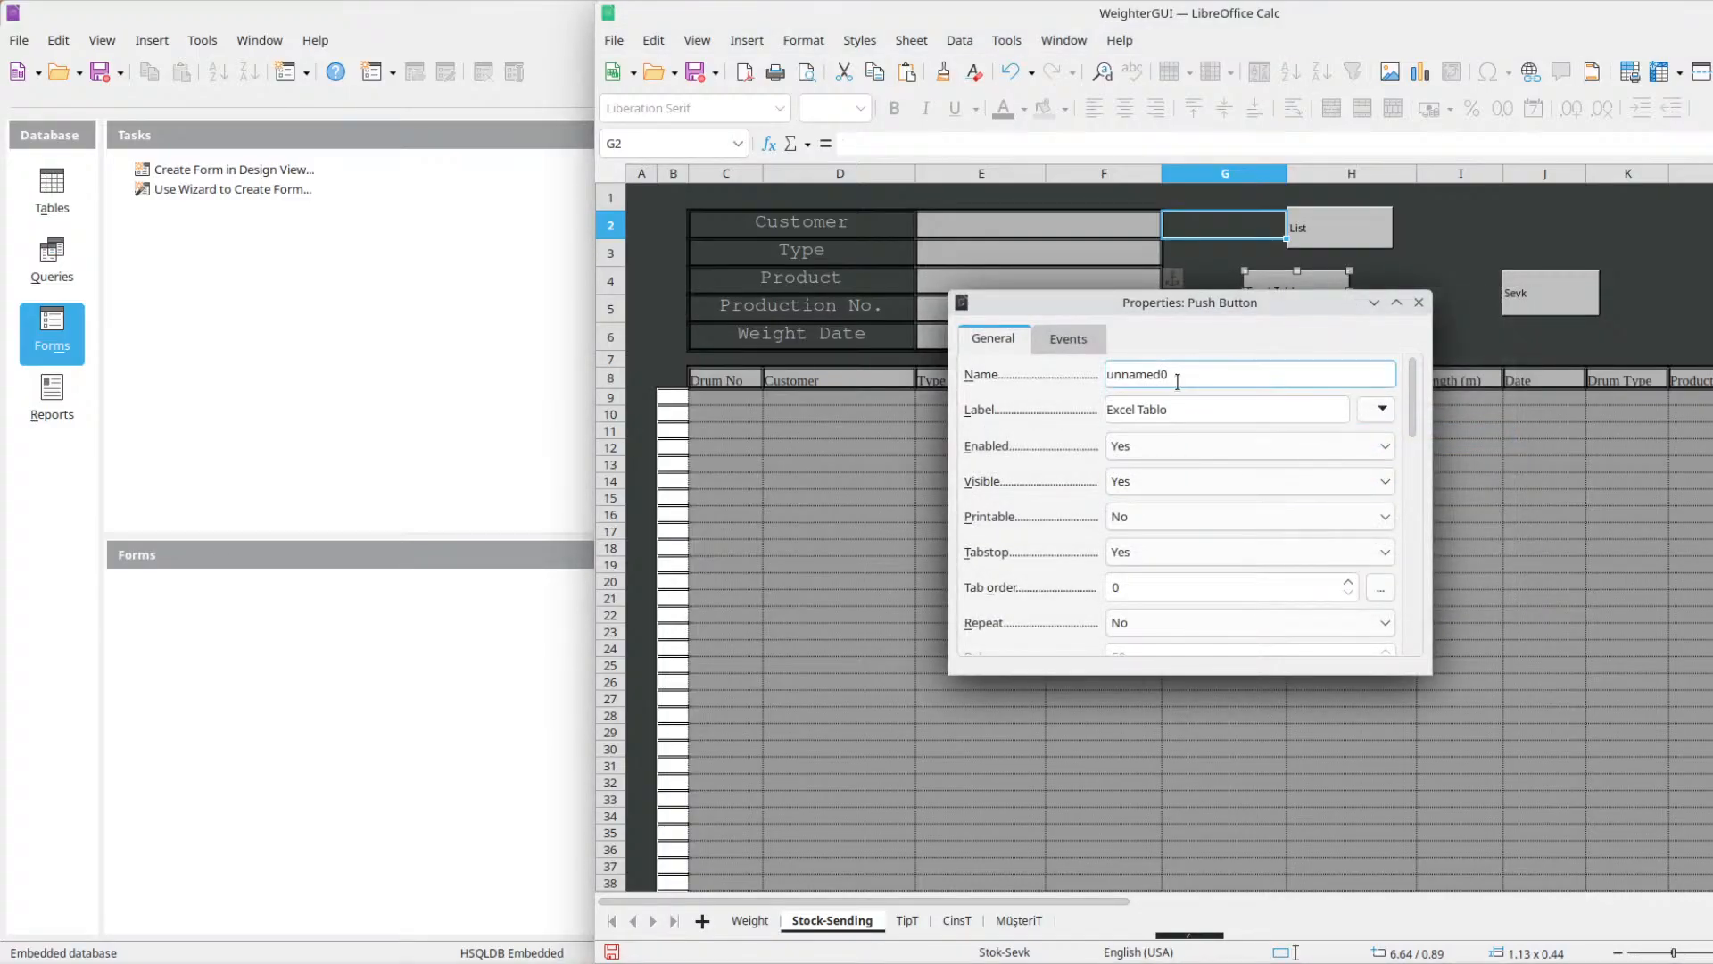
text(Excel)
key(Tab)
text(Excel)
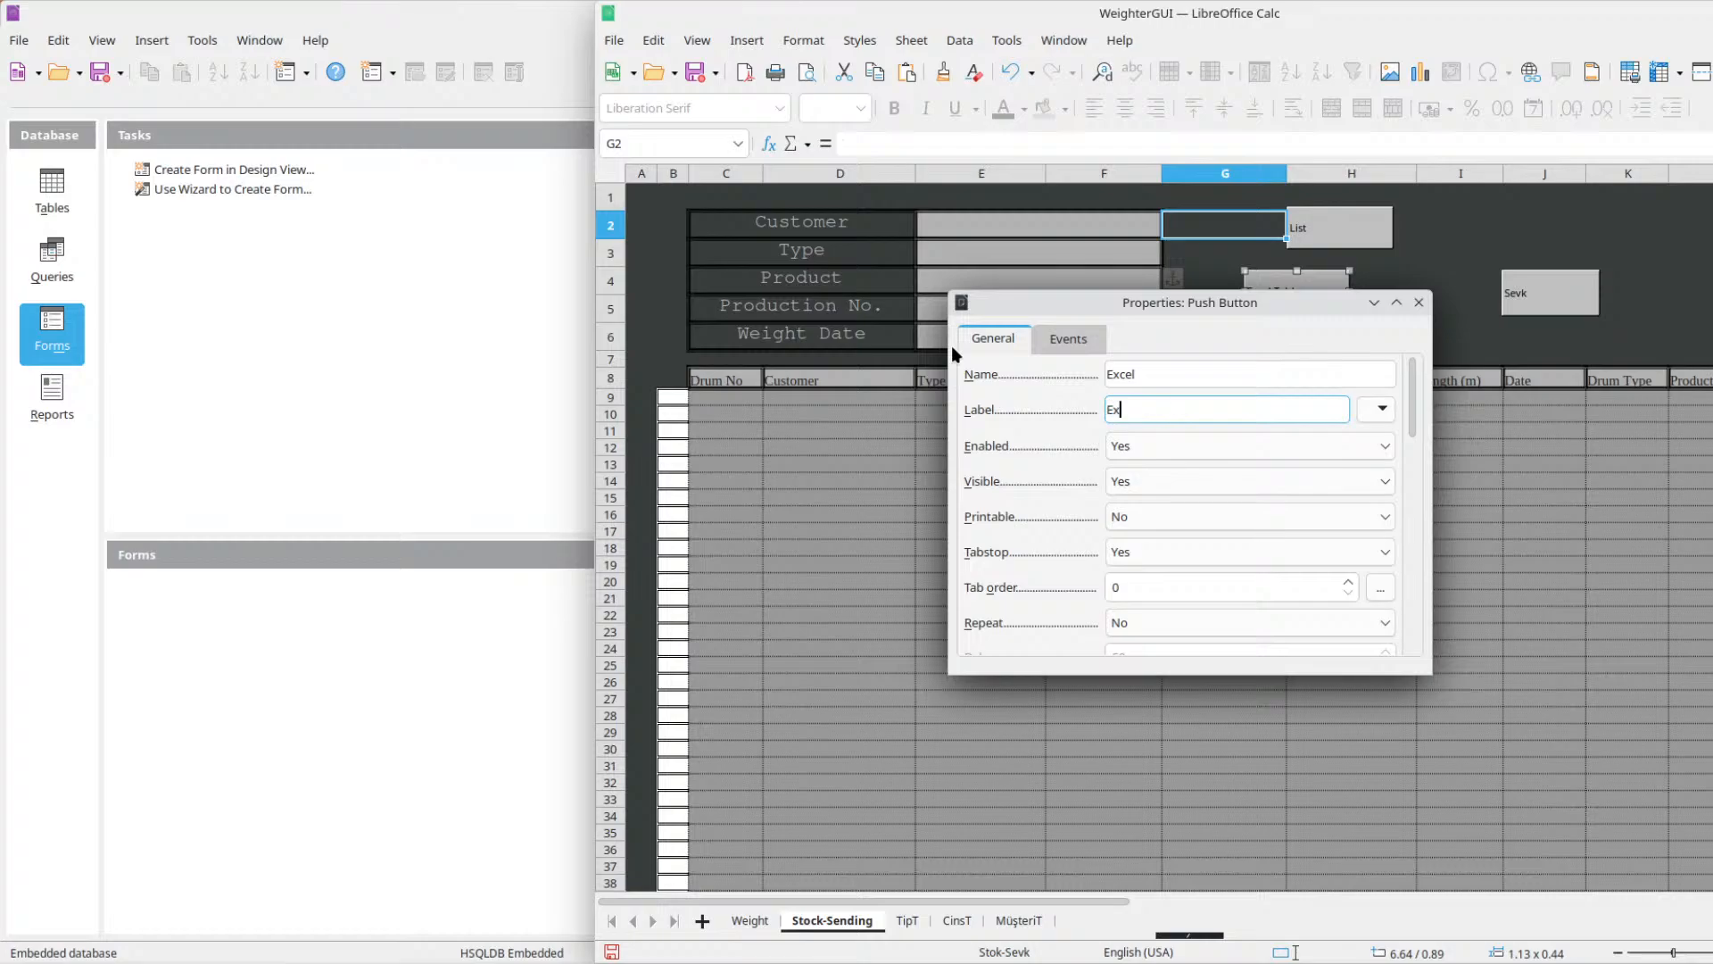
click(1419, 303)
click(1332, 230)
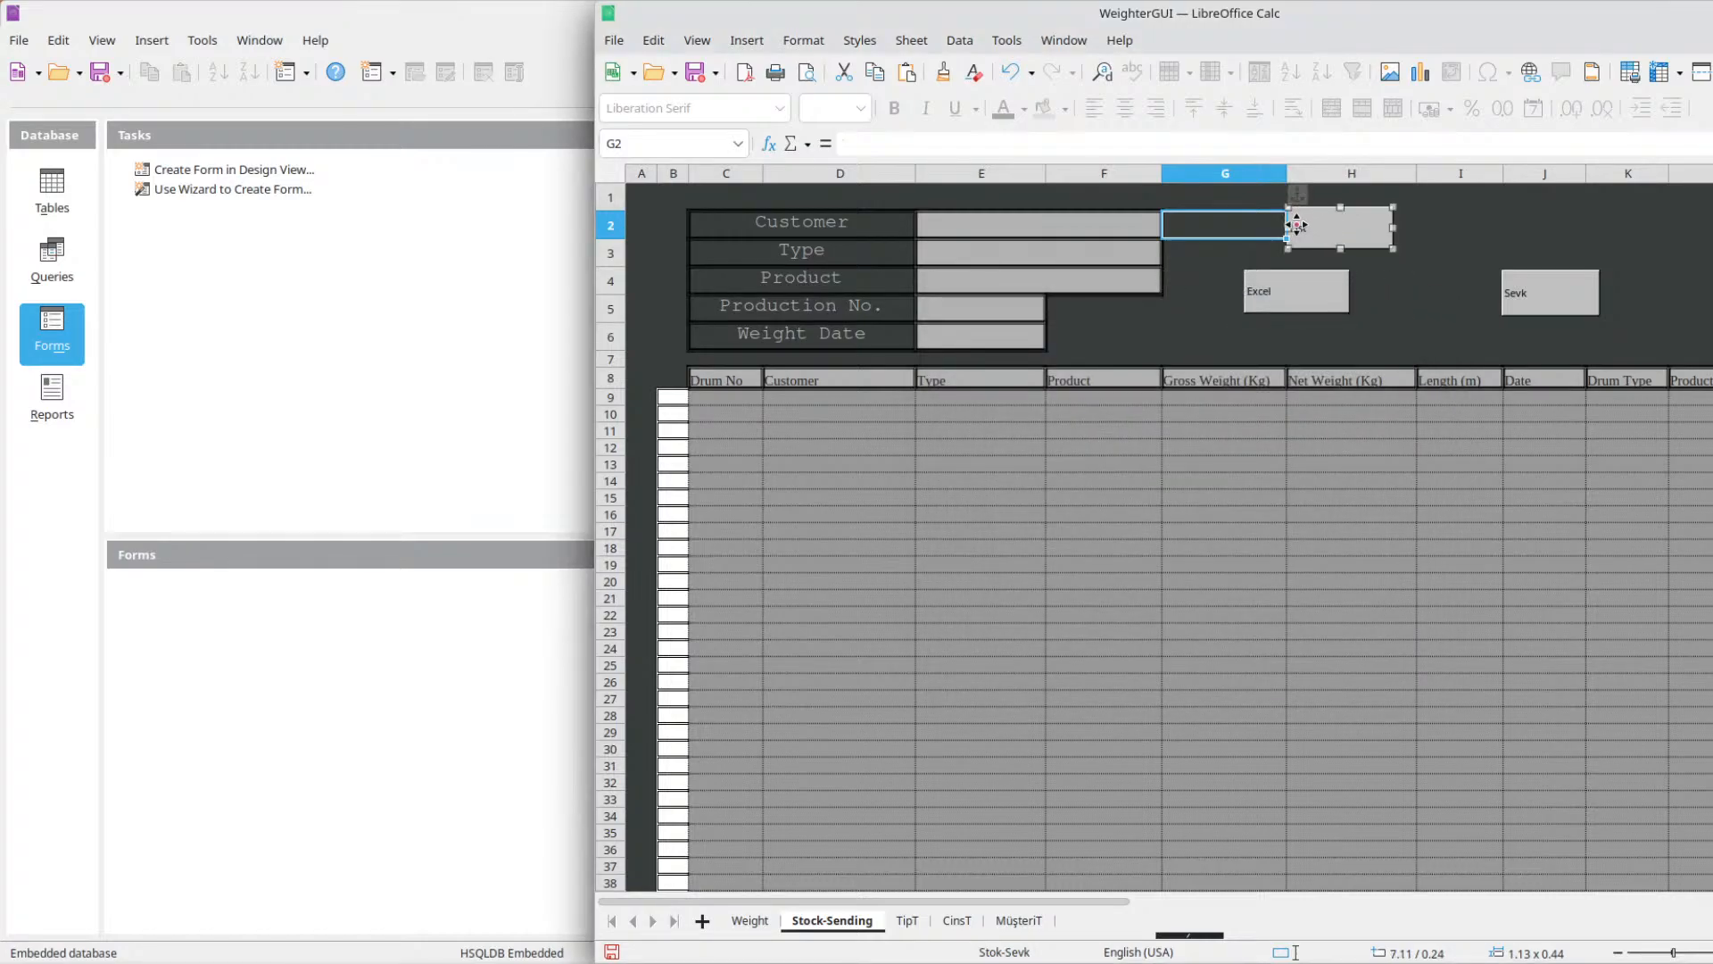
click(1283, 284)
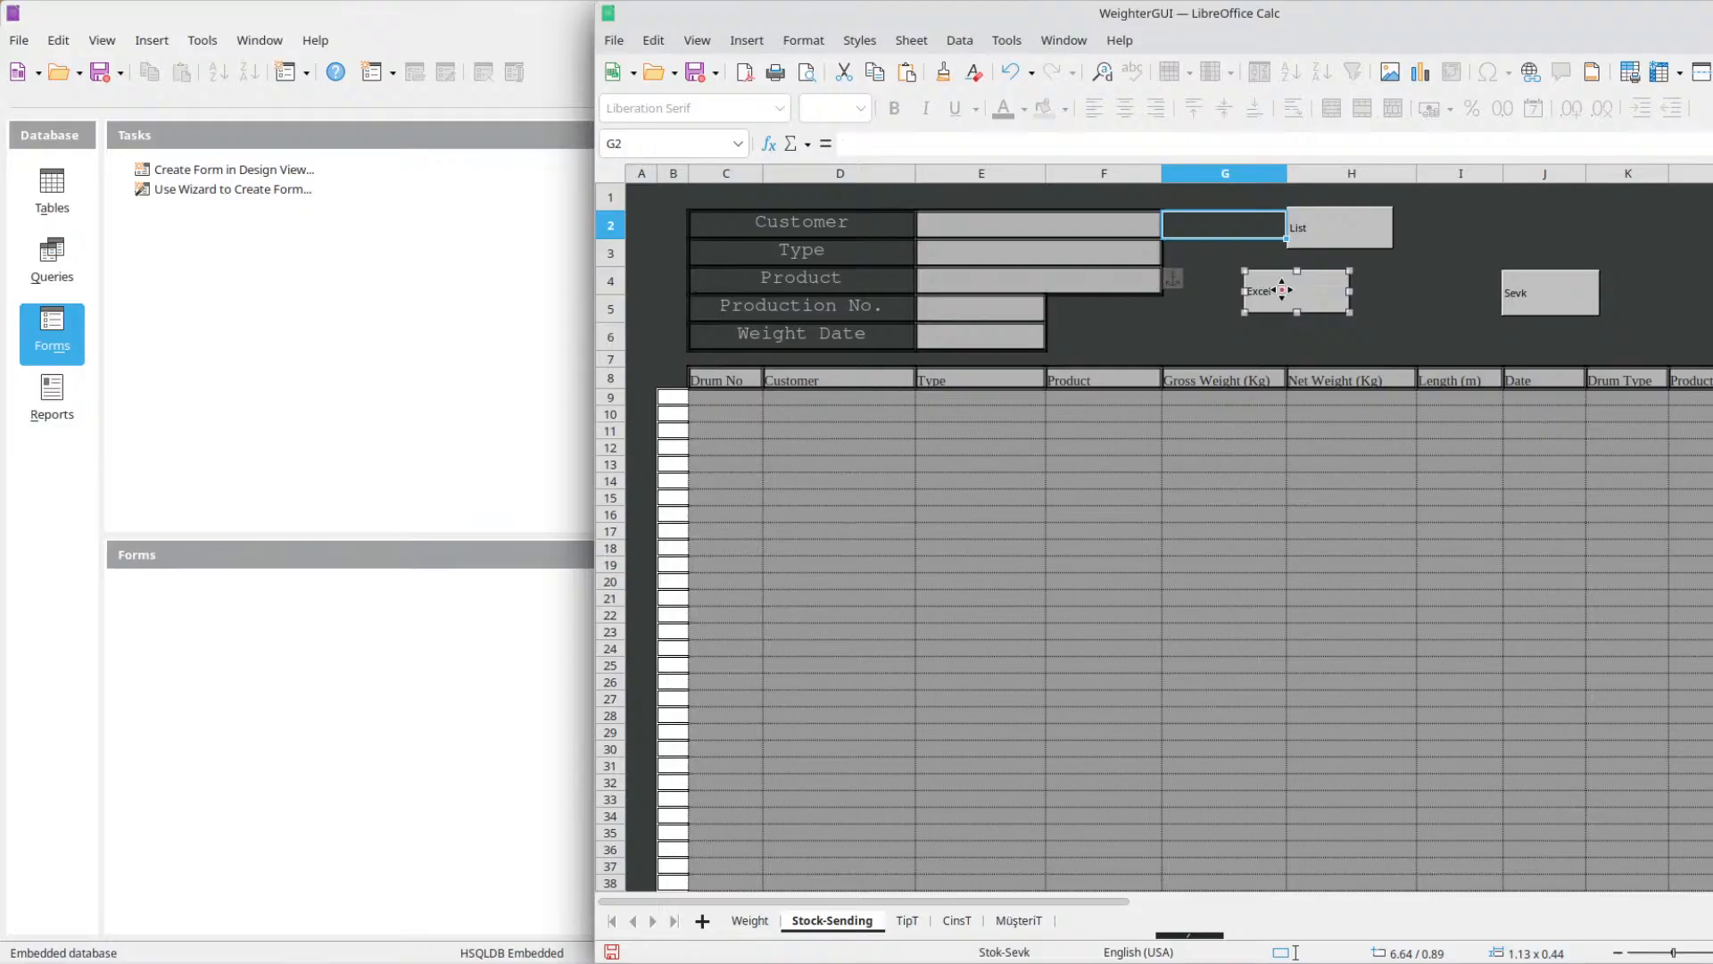
click(1383, 285)
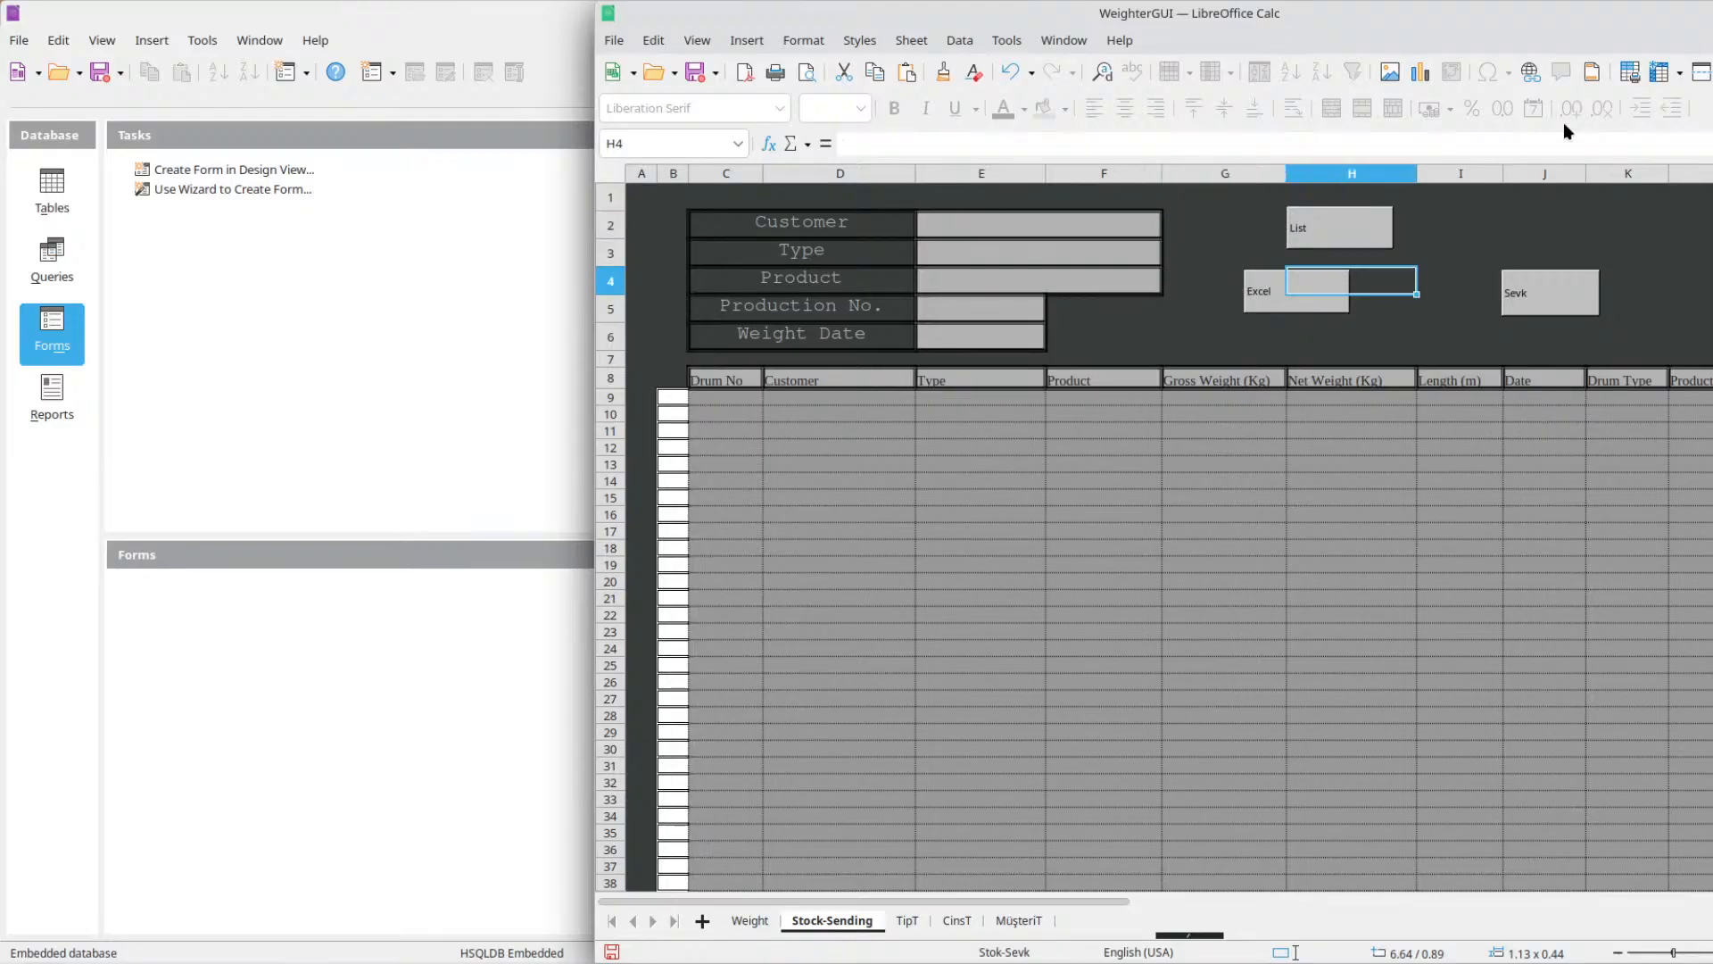
click(1305, 278)
click(1364, 304)
Set both the name and the label of the Sevk push button to Dispatch.
right_click(1520, 305)
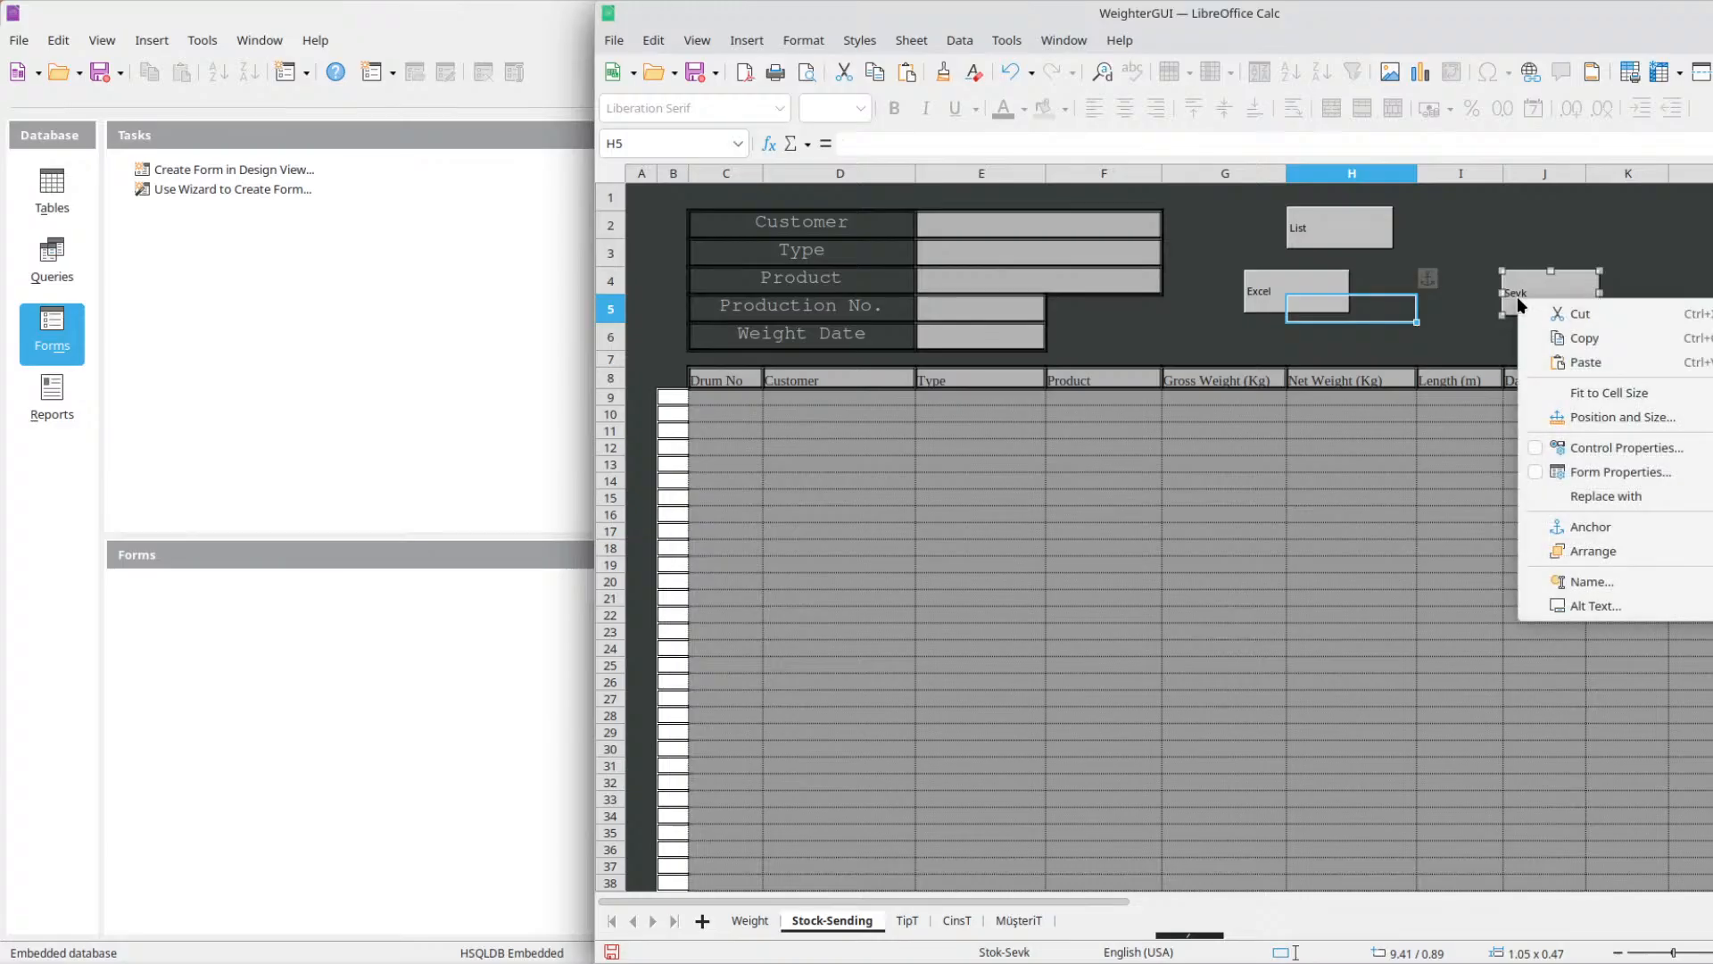
click(1613, 447)
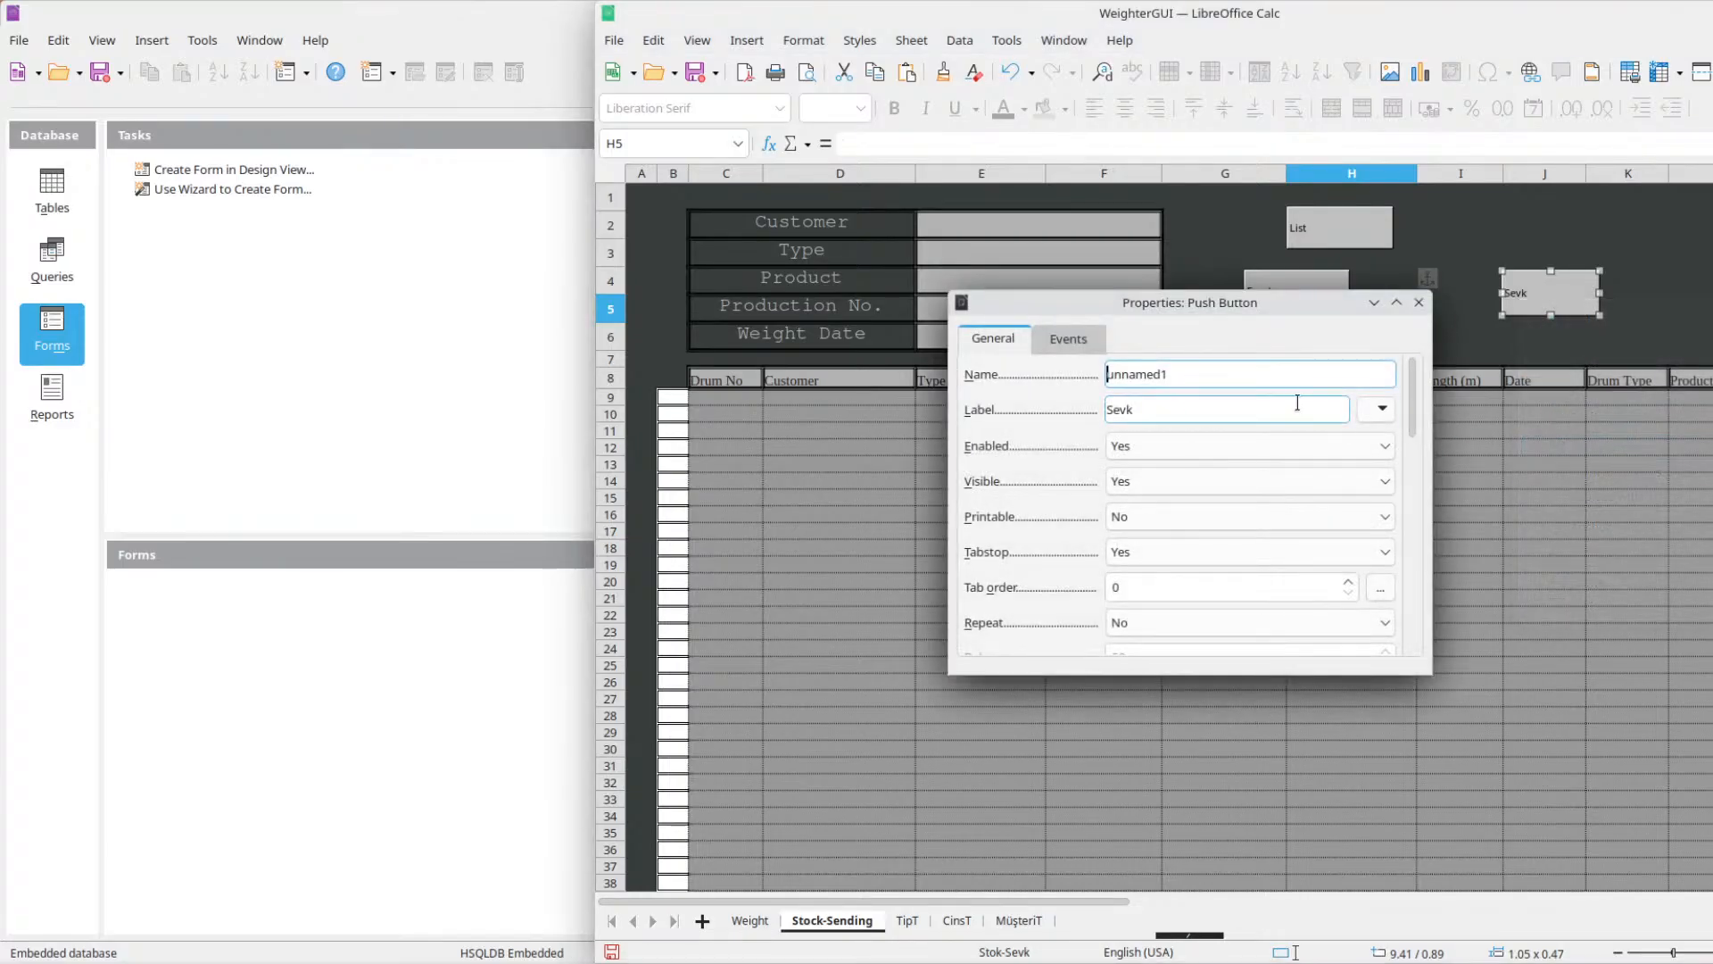
click(998, 375)
text(Dispatch)
key(Tab)
text(Dispatch)
click(1418, 304)
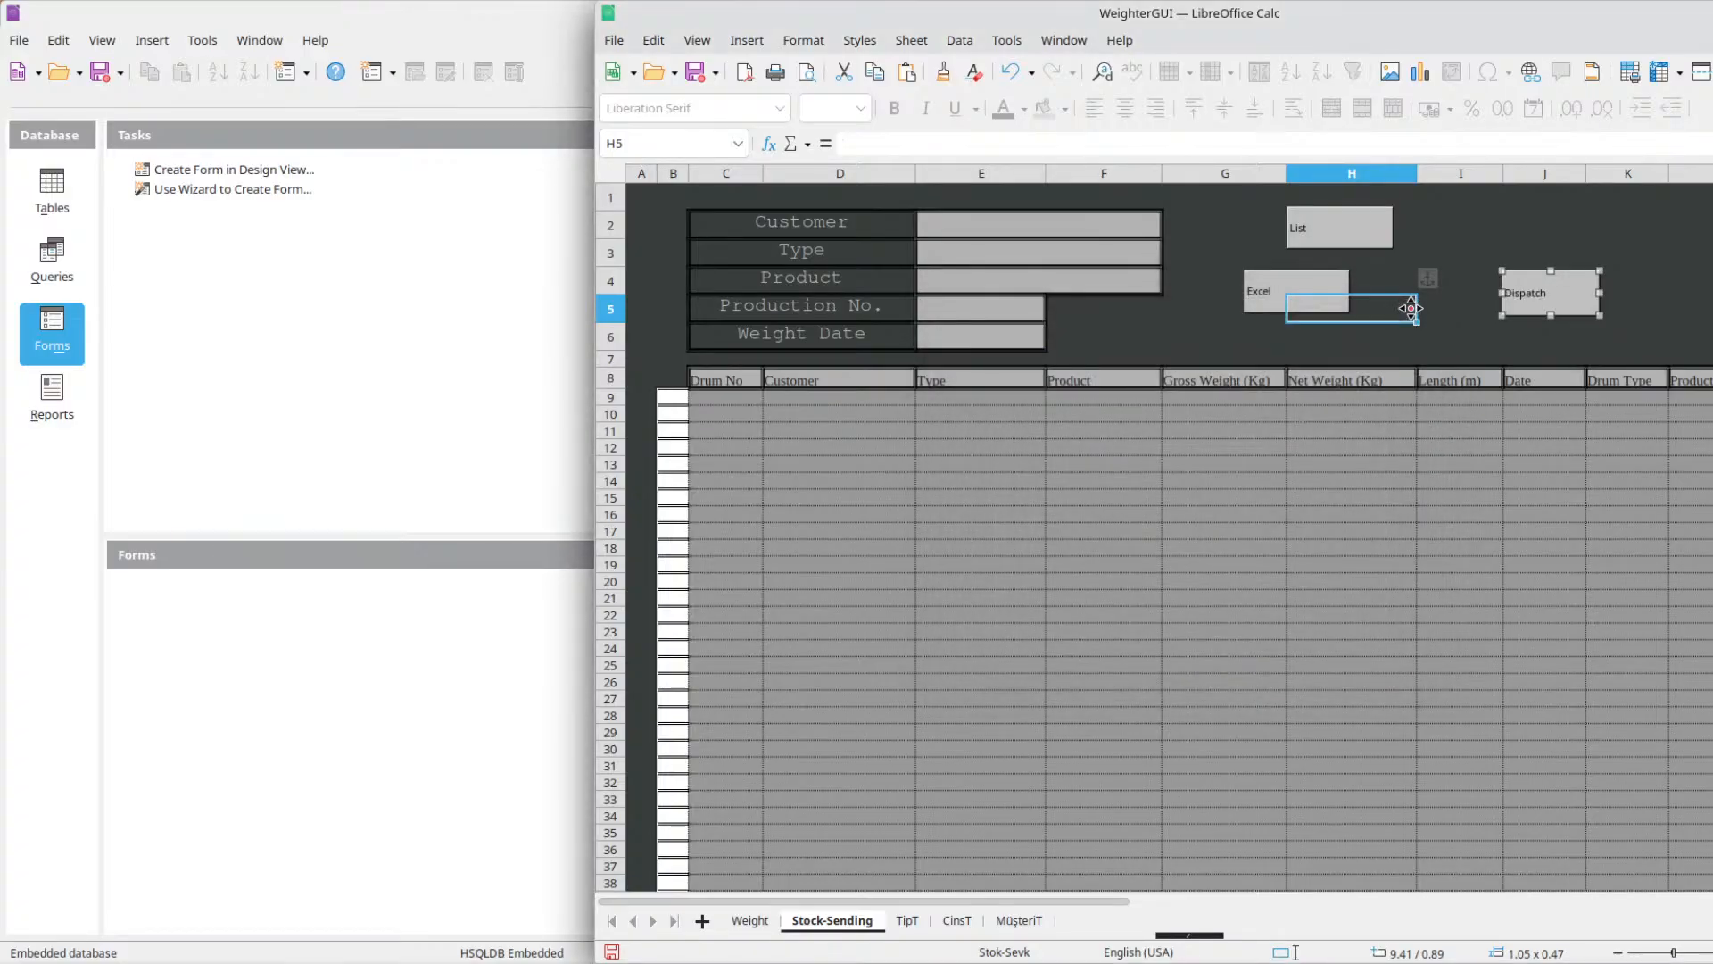
On the Weight sheet, set both the name and the label of the Tart push button to Weight.
click(753, 920)
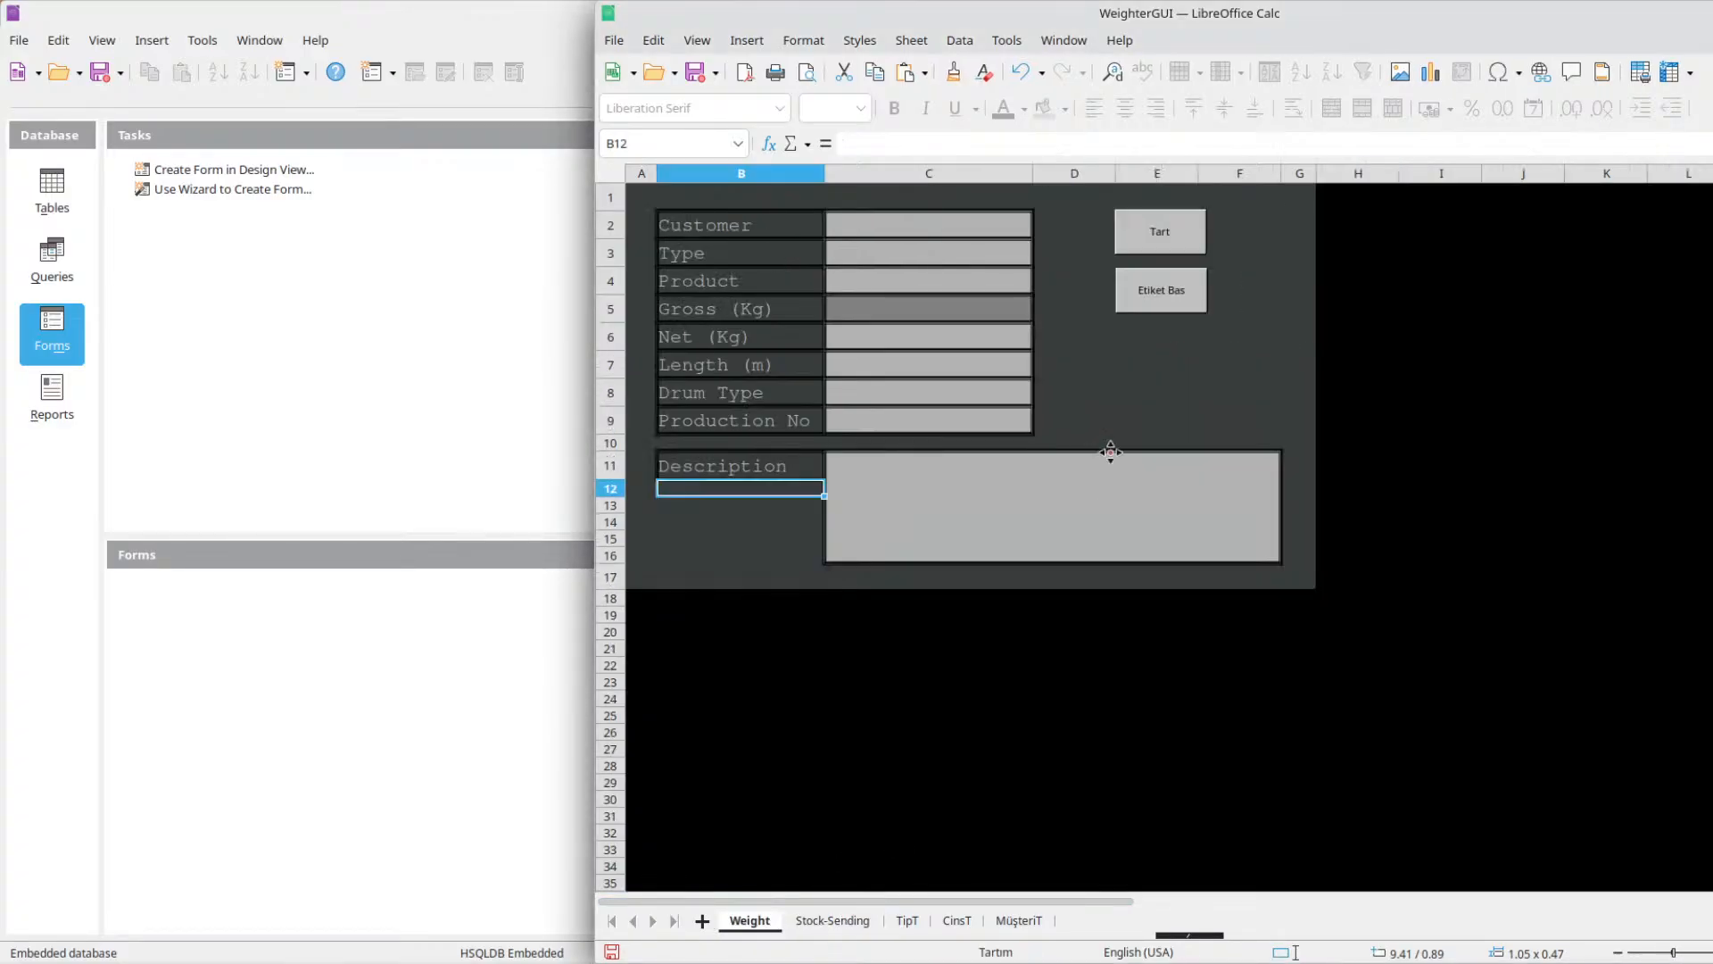
right_click(1173, 225)
click(1279, 372)
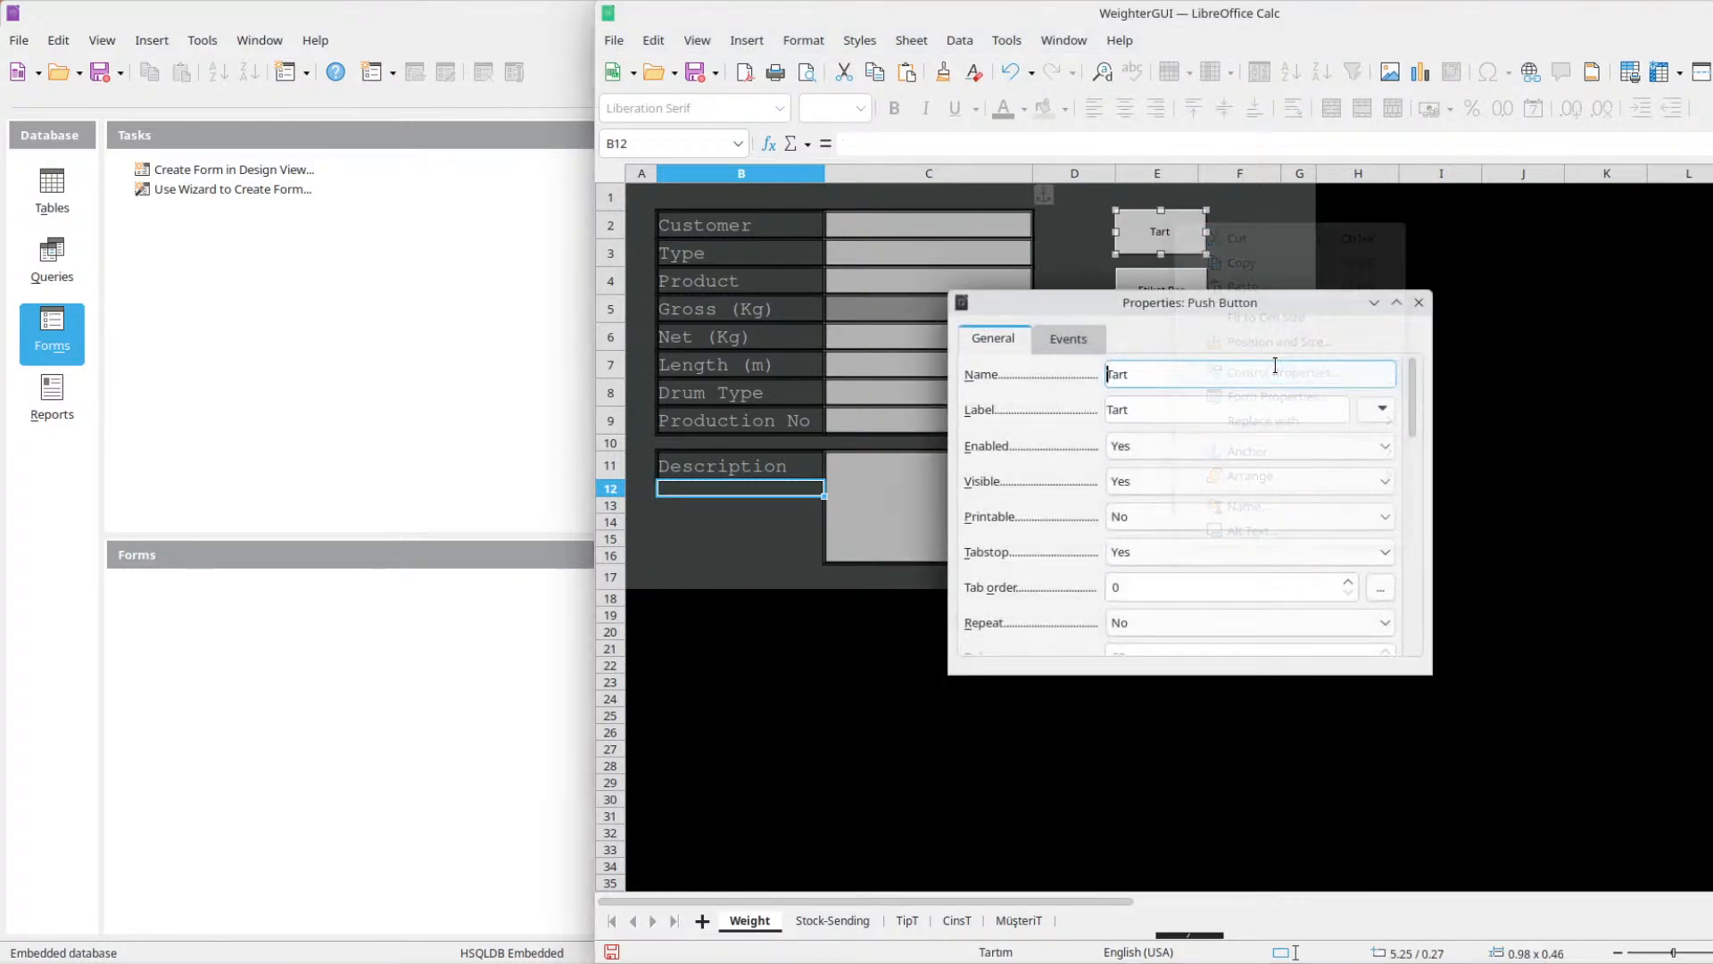
drag(1274, 368, 1020, 366)
text(Weight)
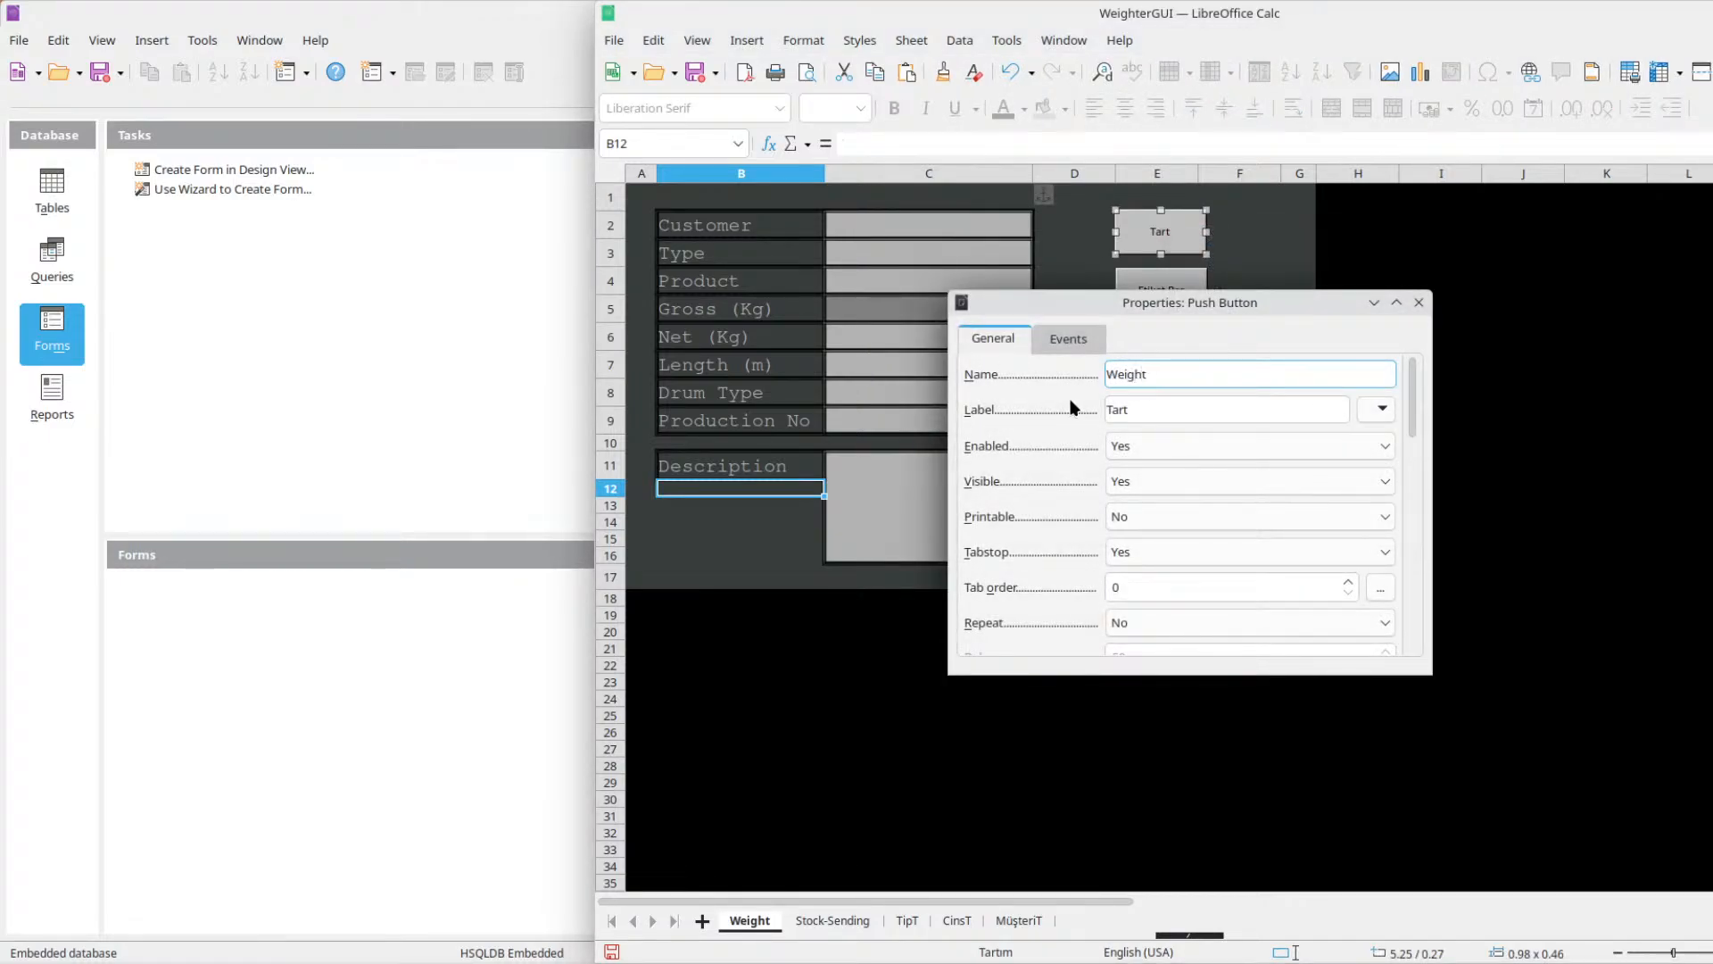
key(Tab)
text(Weight)
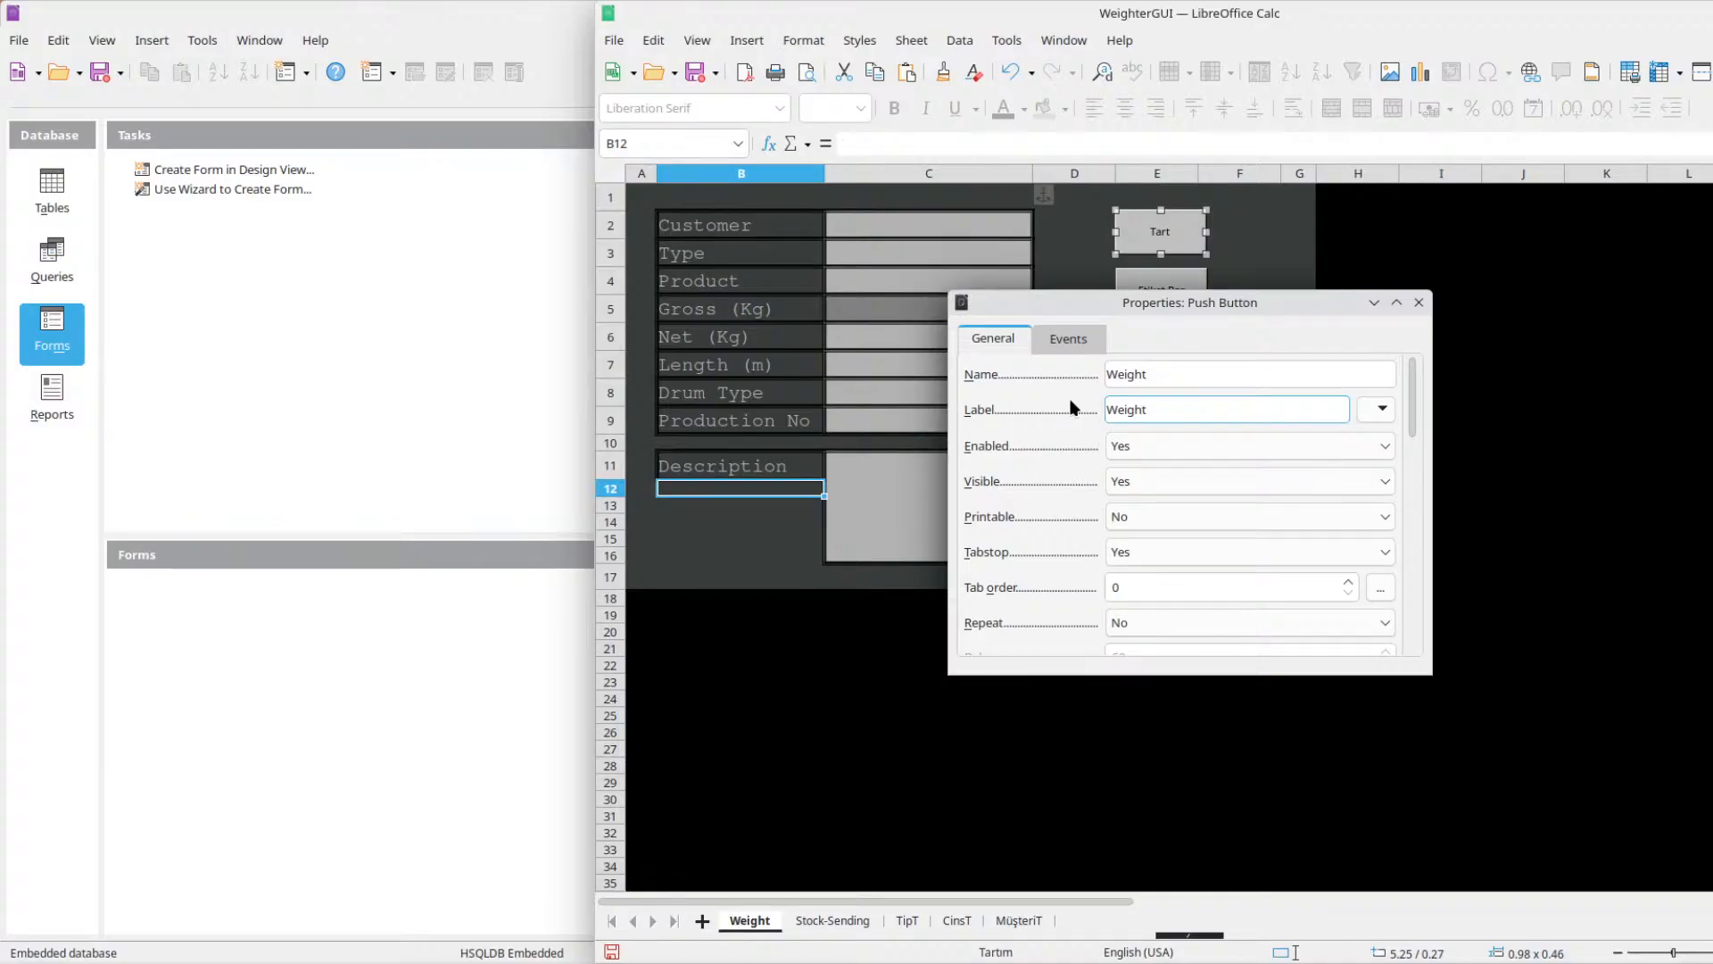
click(1415, 304)
Rename the Etiket Bas push button in English and set its label to Barcode.
click(1166, 289)
right_click(1165, 289)
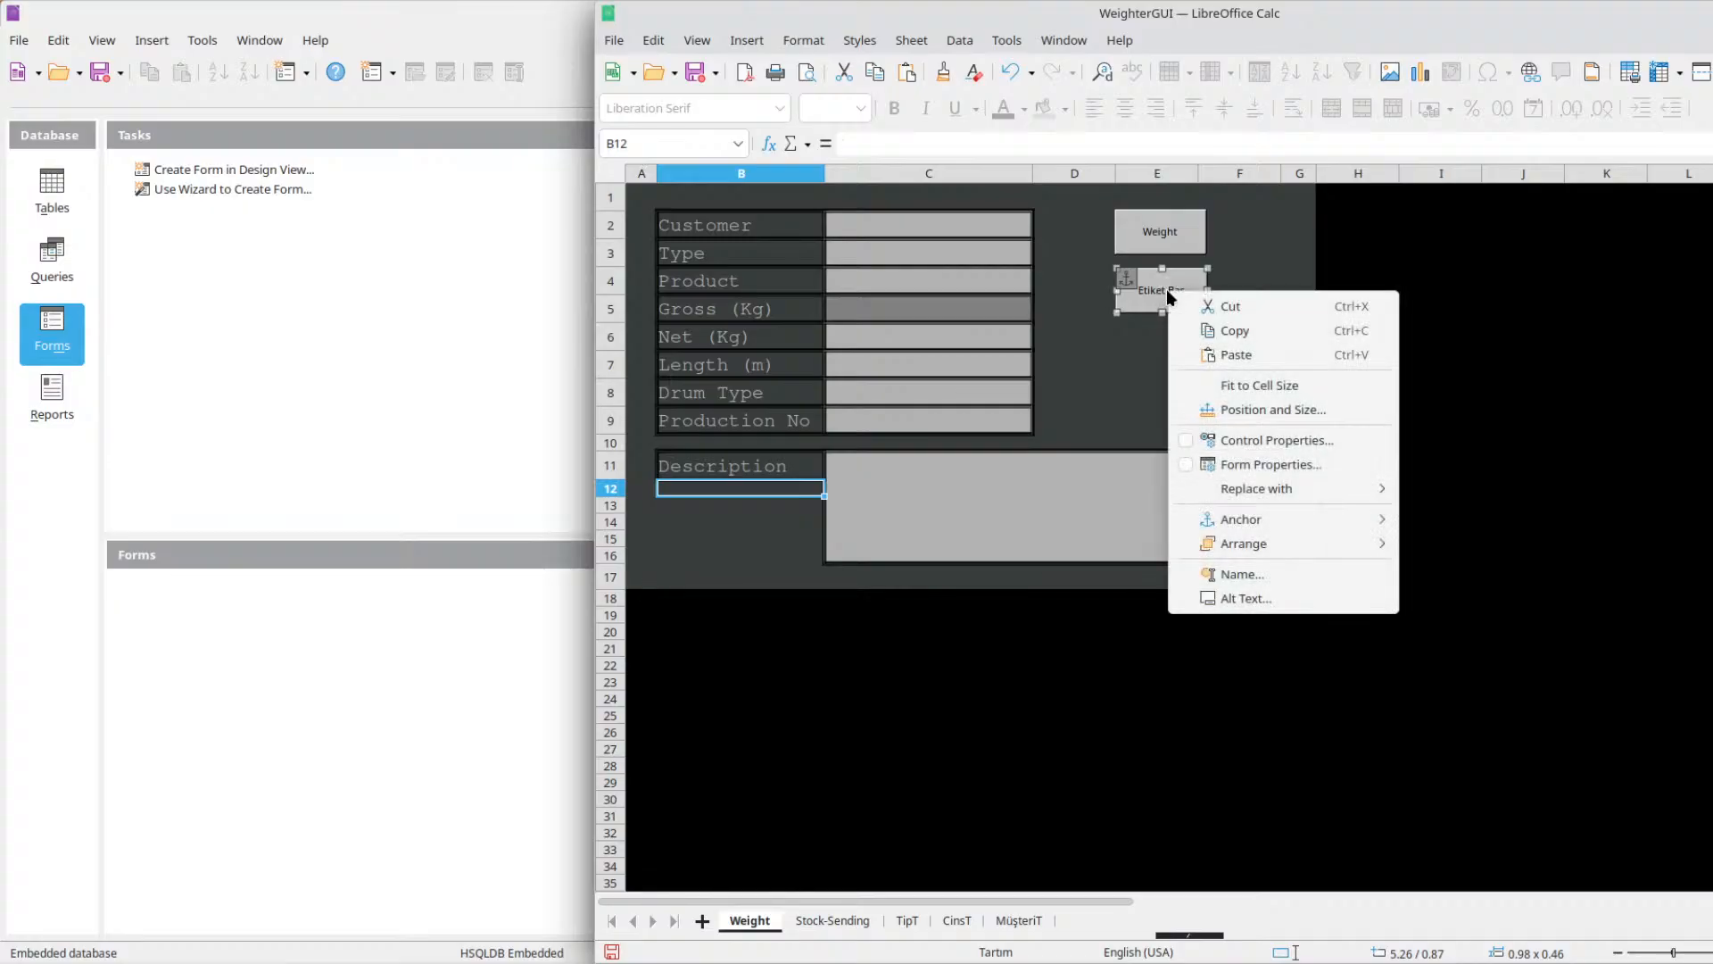
click(1298, 439)
drag(1197, 374, 1028, 378)
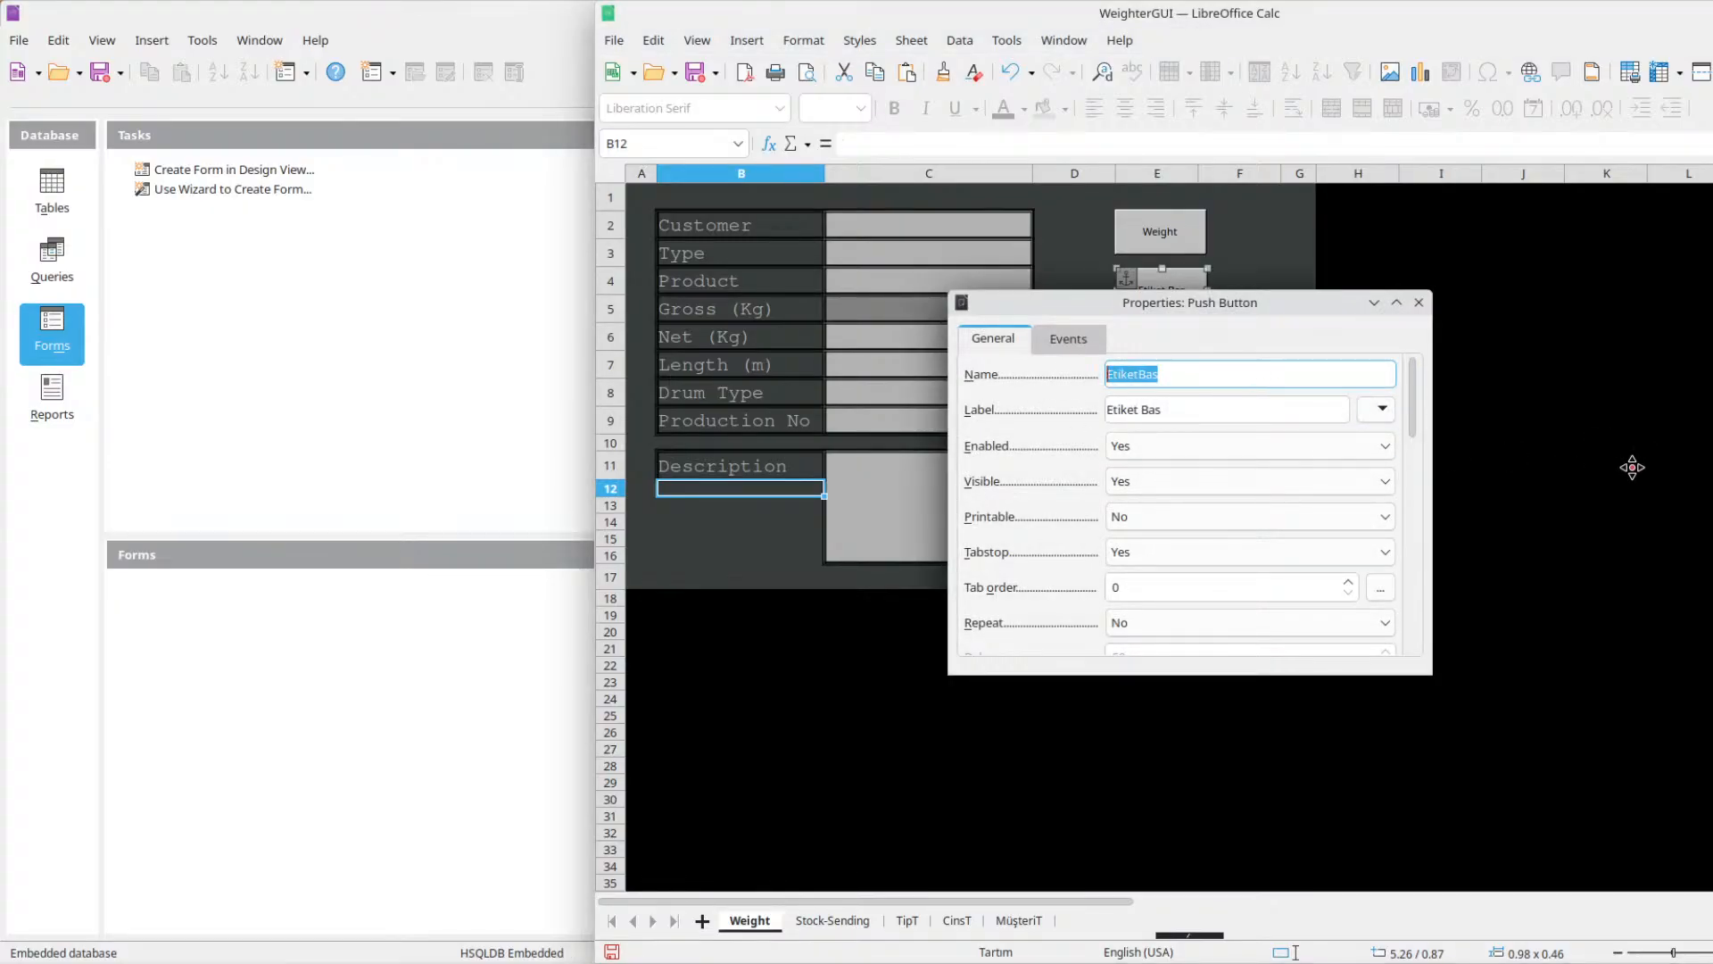
text(Barcode3)
key(Tab)
text(Barcode)
click(1419, 303)
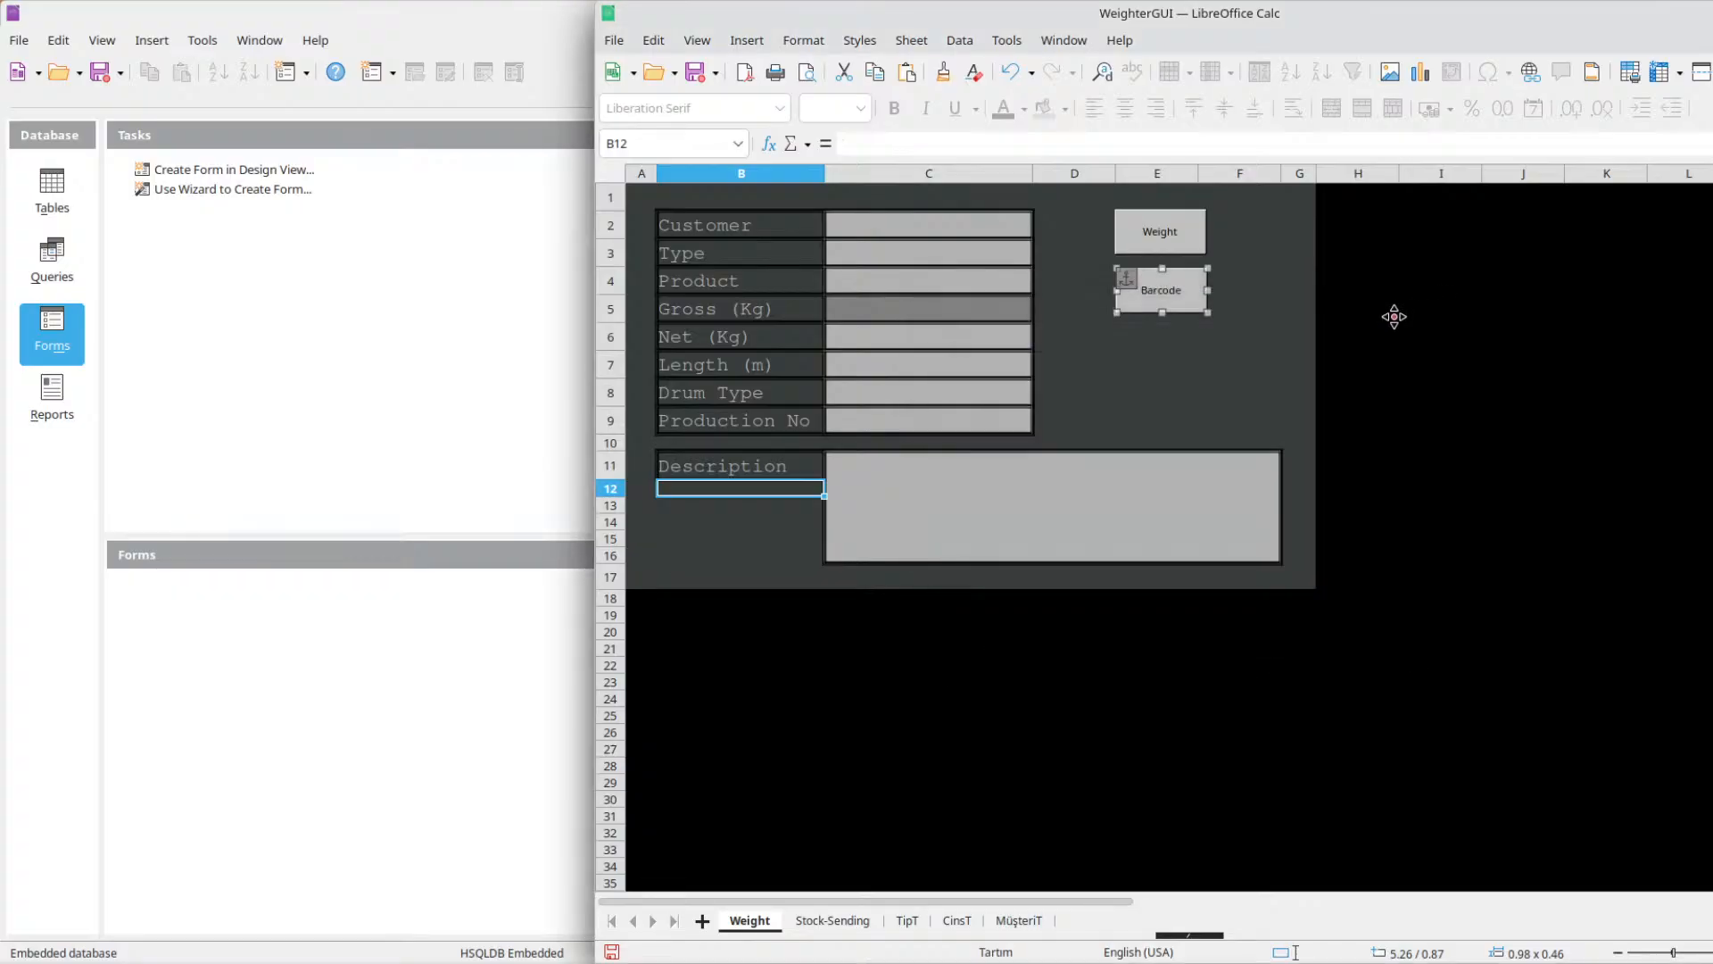
Deselect the Barcode button and save the spreadsheet.
click(1254, 261)
click(1241, 364)
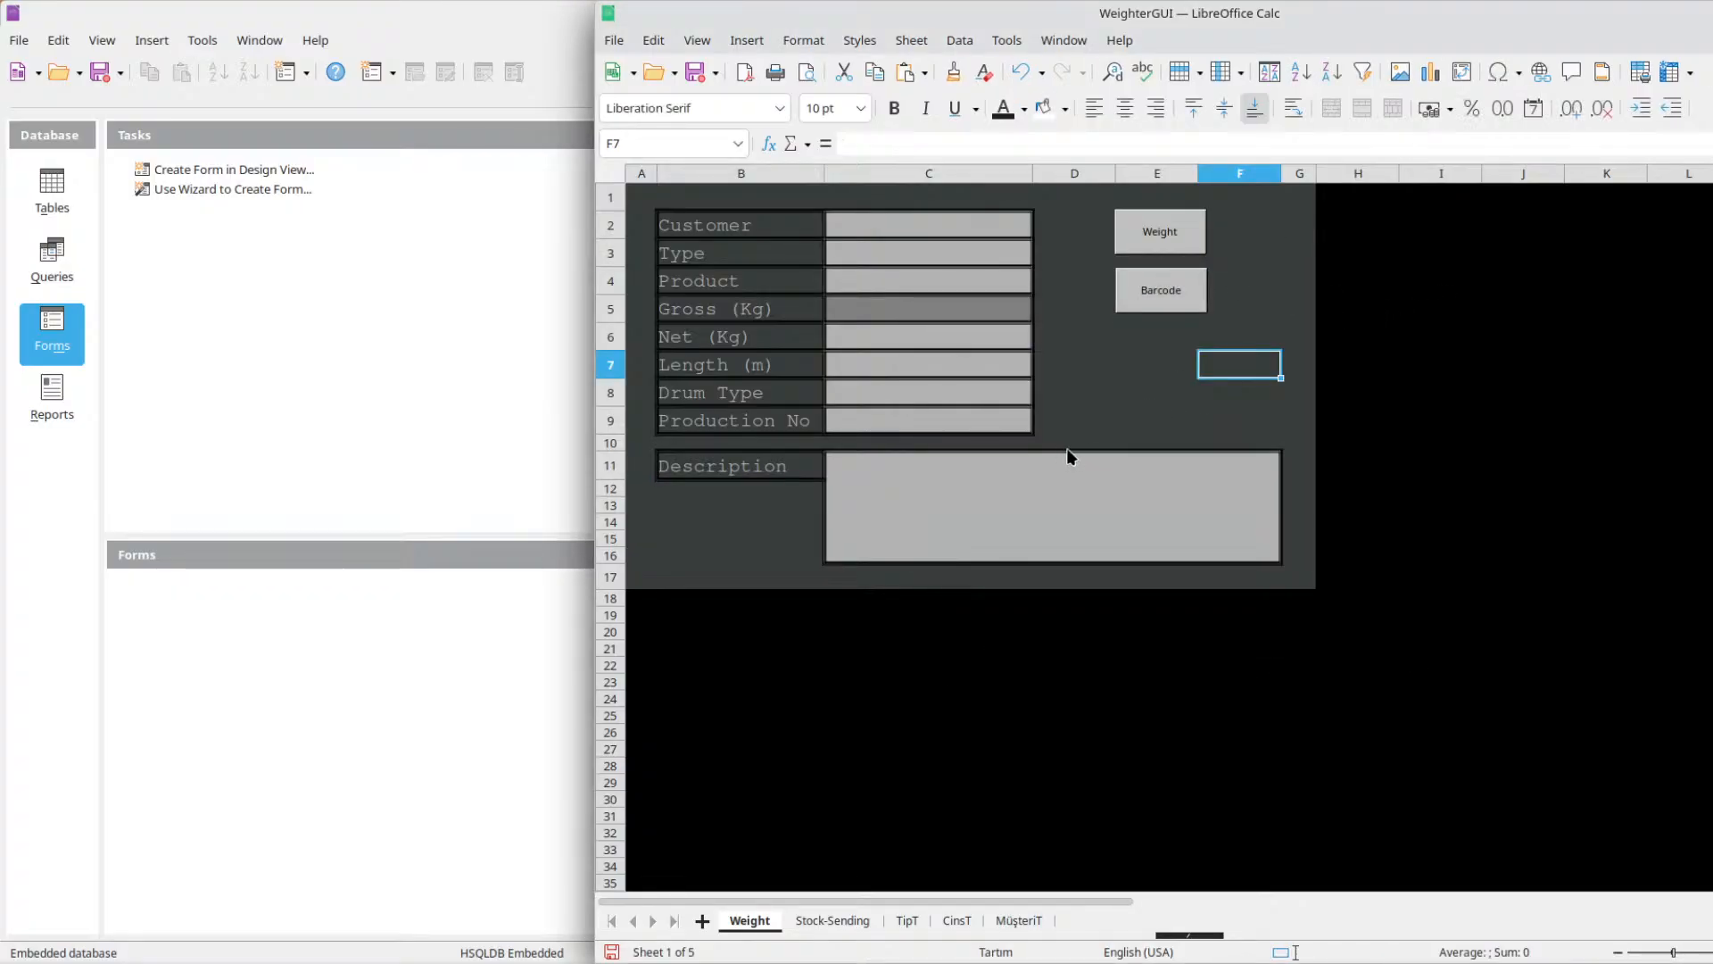
click(1133, 411)
key(ctrl+s)
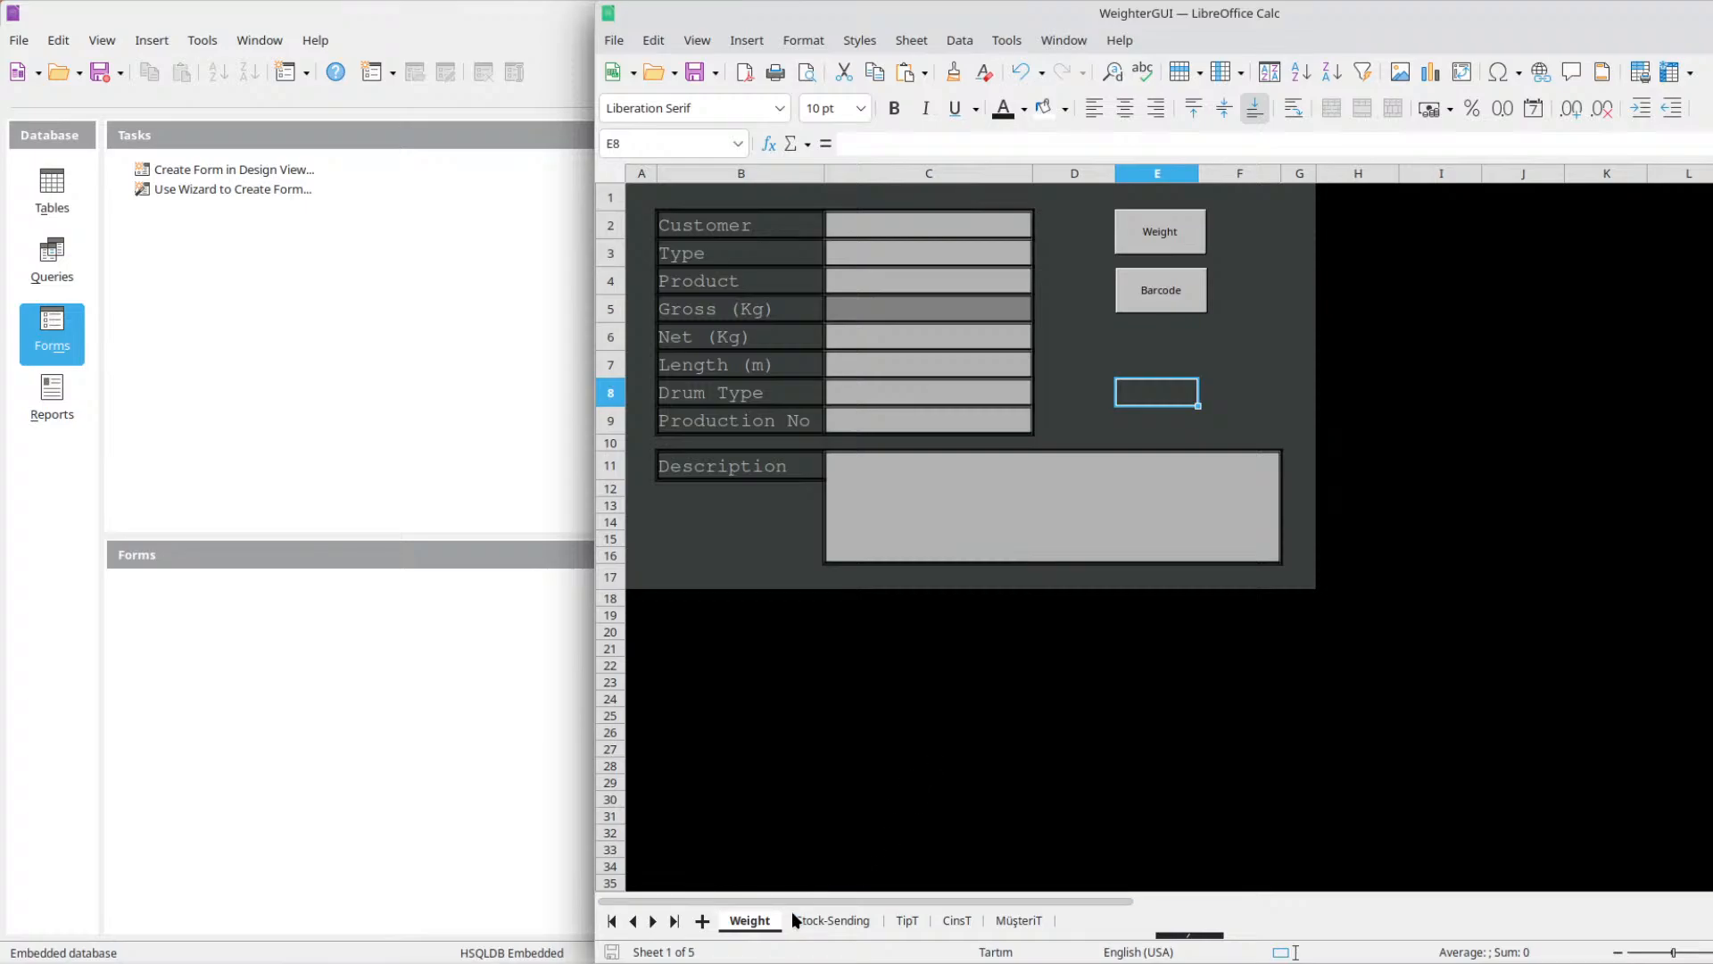
Open the Stock-Sending sheet and select the Excel button.
click(812, 920)
click(1301, 497)
click(1320, 302)
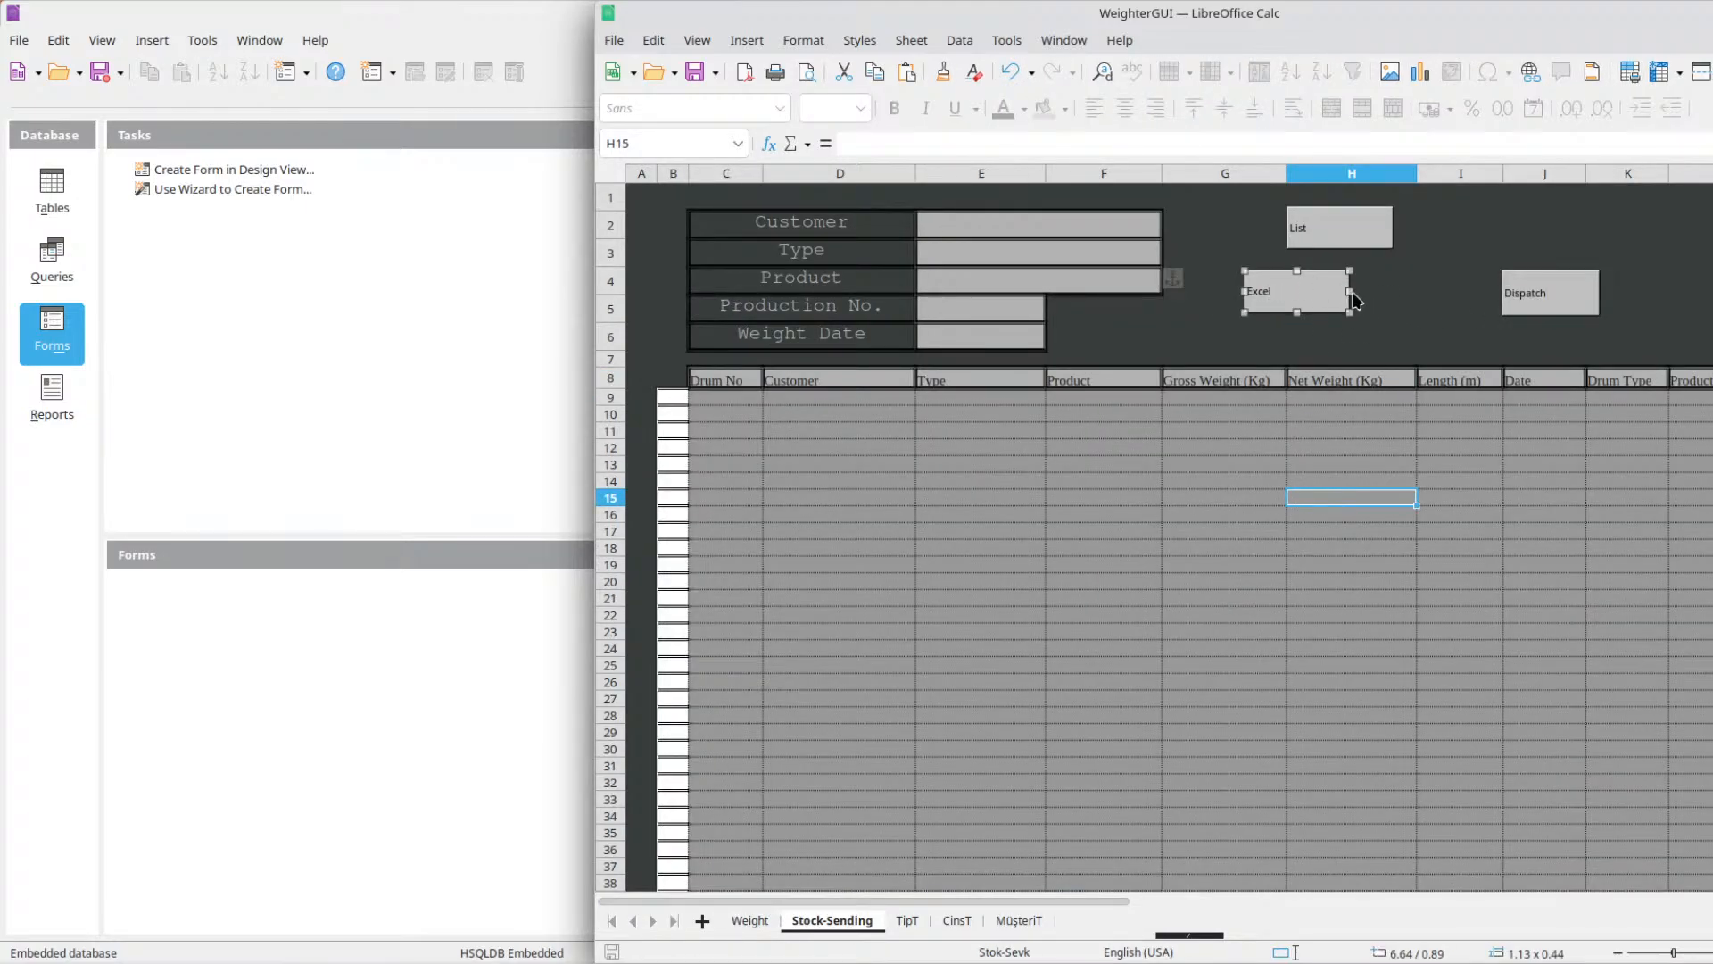
right_click(1300, 293)
click(1312, 223)
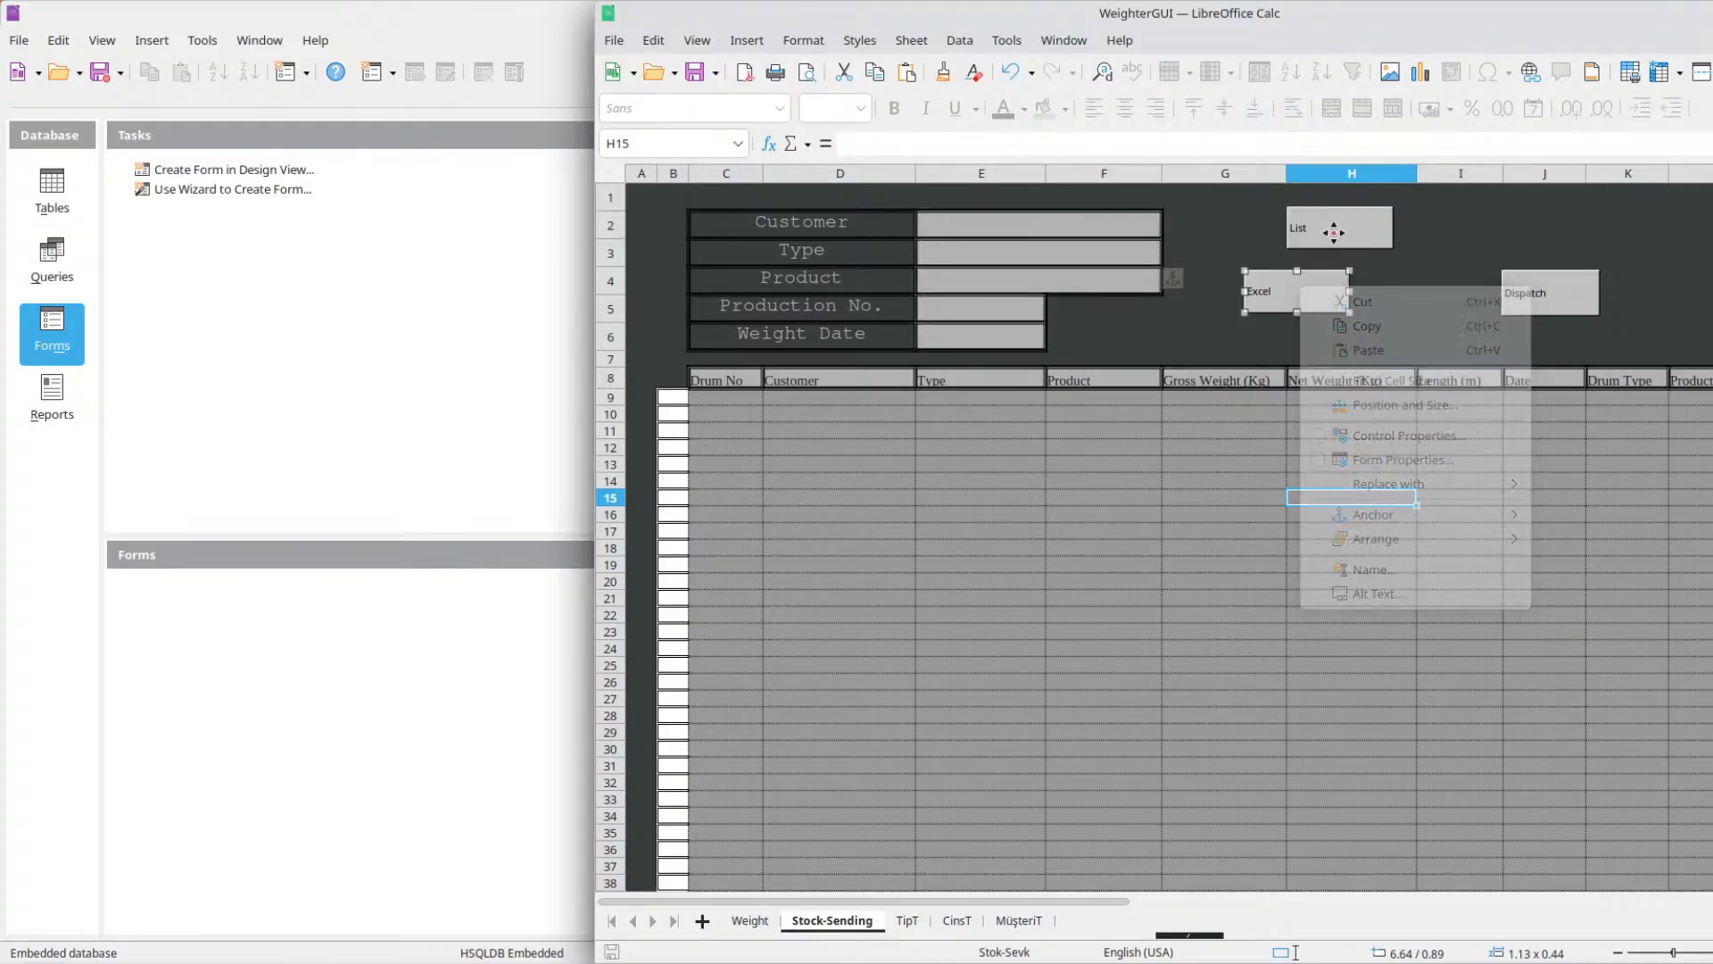
click(1265, 282)
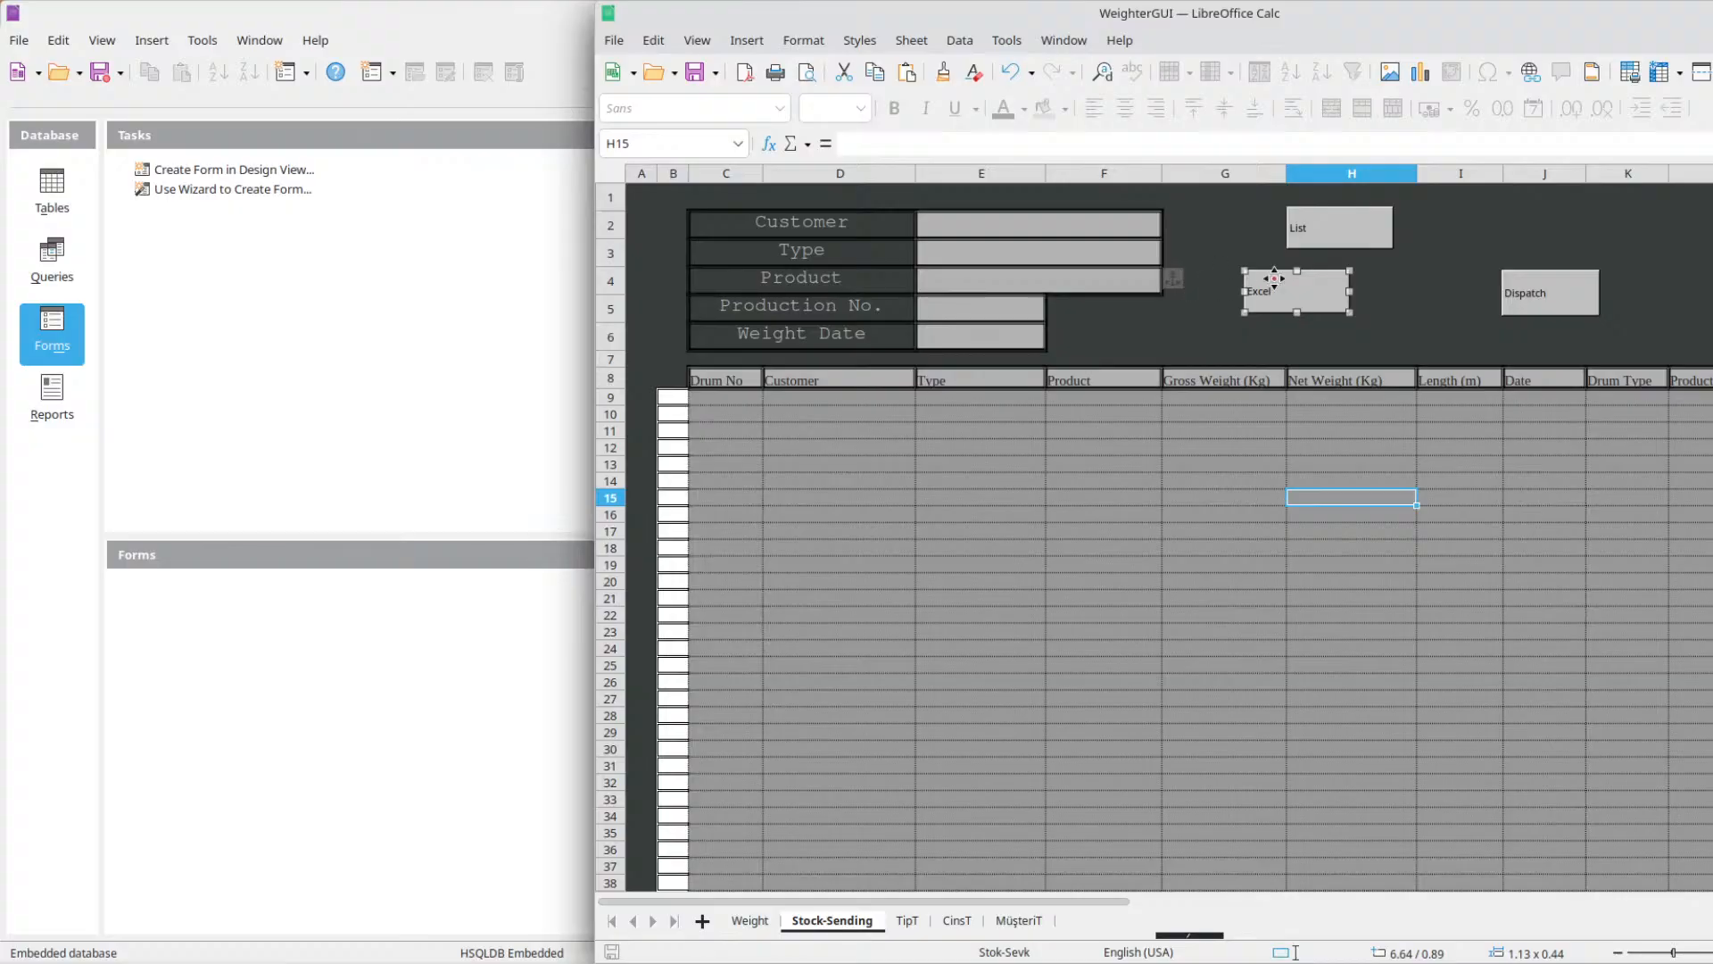
Set the Excel button's anchor to To Cell and check that option.
right_click(1303, 284)
mouse_move(1403, 511)
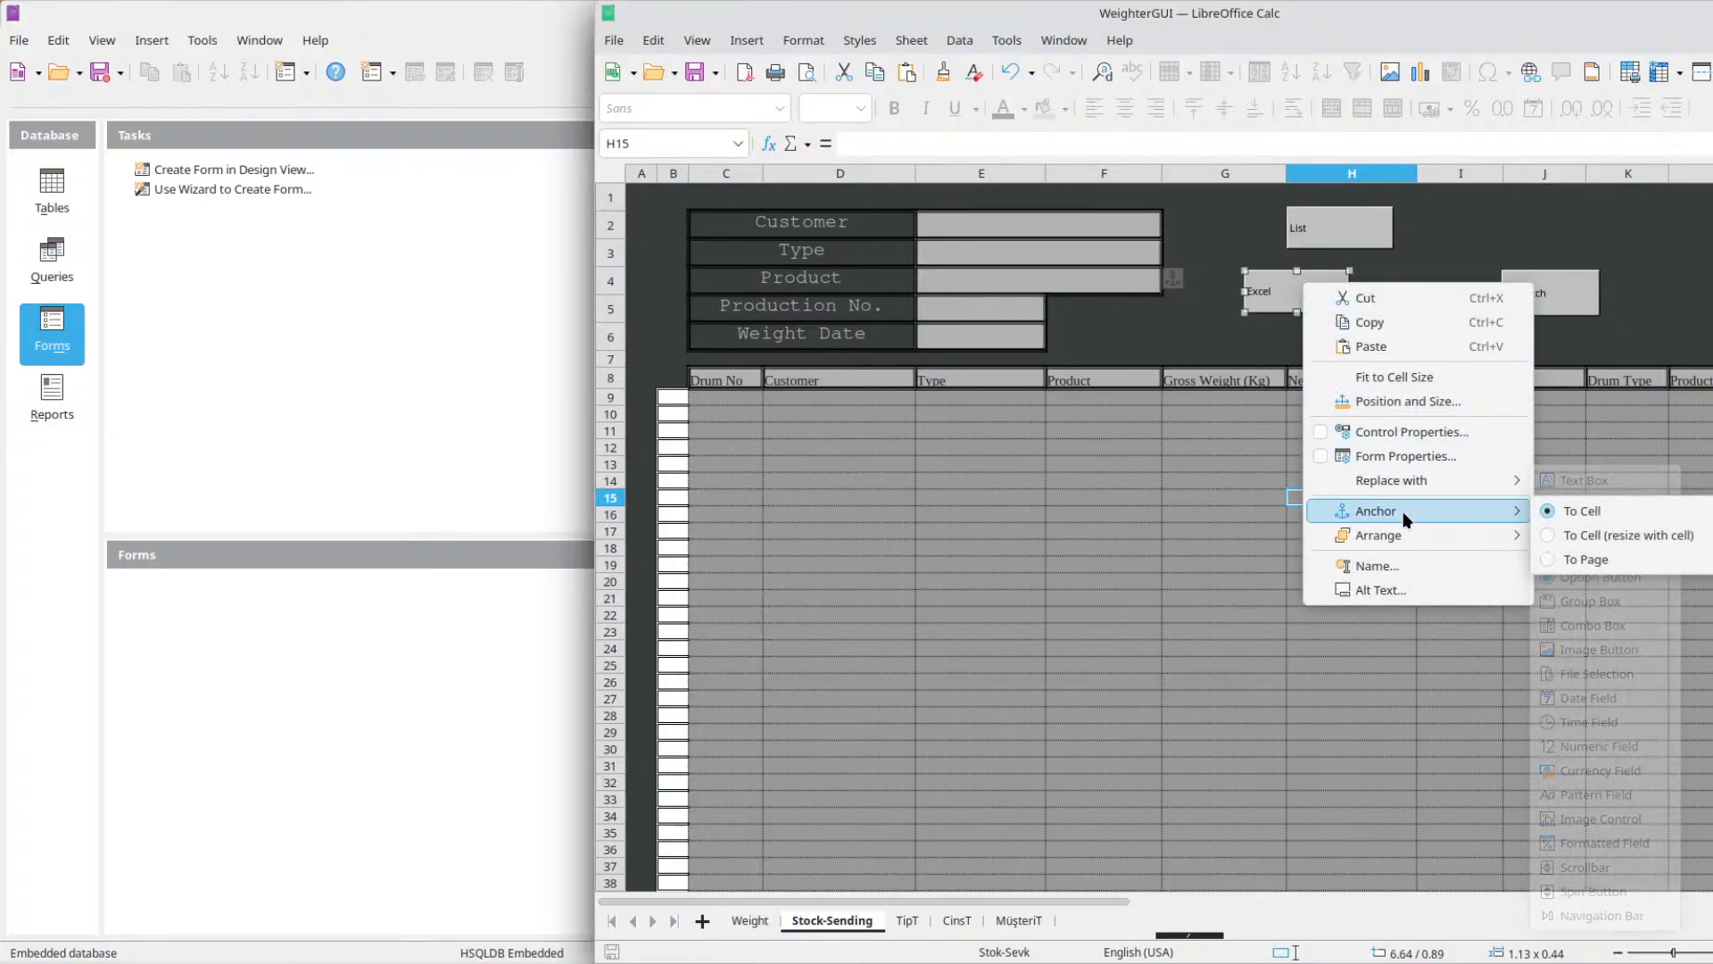
click(1563, 512)
right_click(1304, 289)
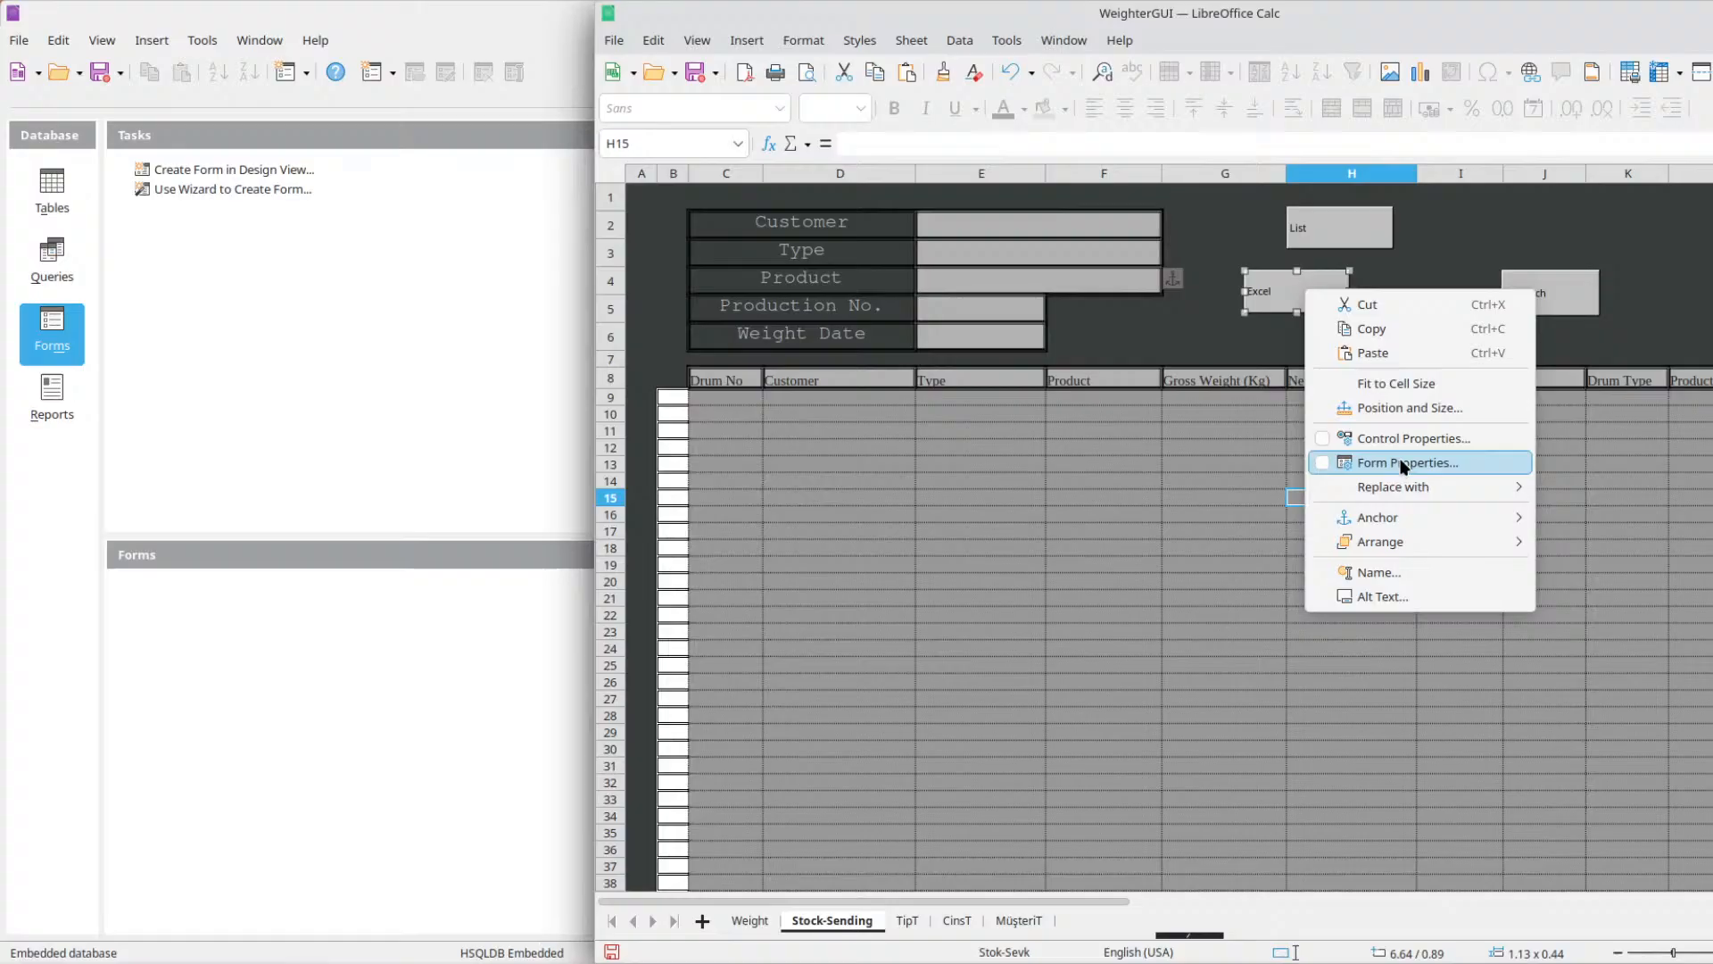
click(1324, 286)
right_click(1309, 293)
mouse_move(1445, 487)
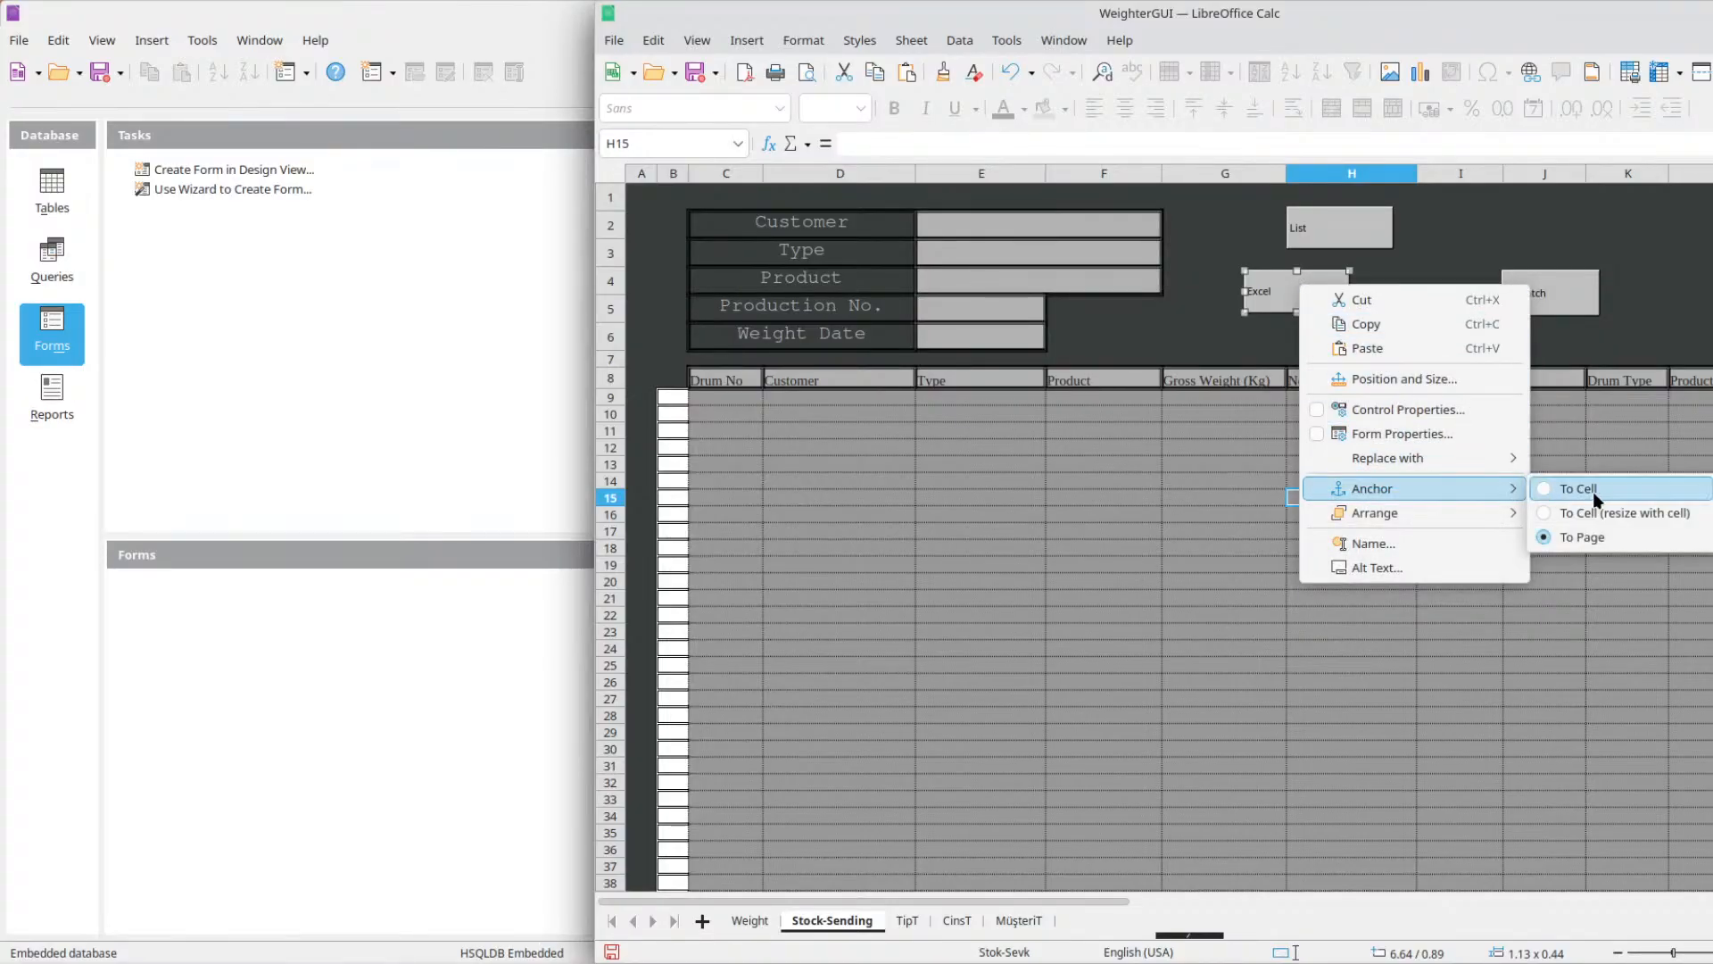
click(1593, 491)
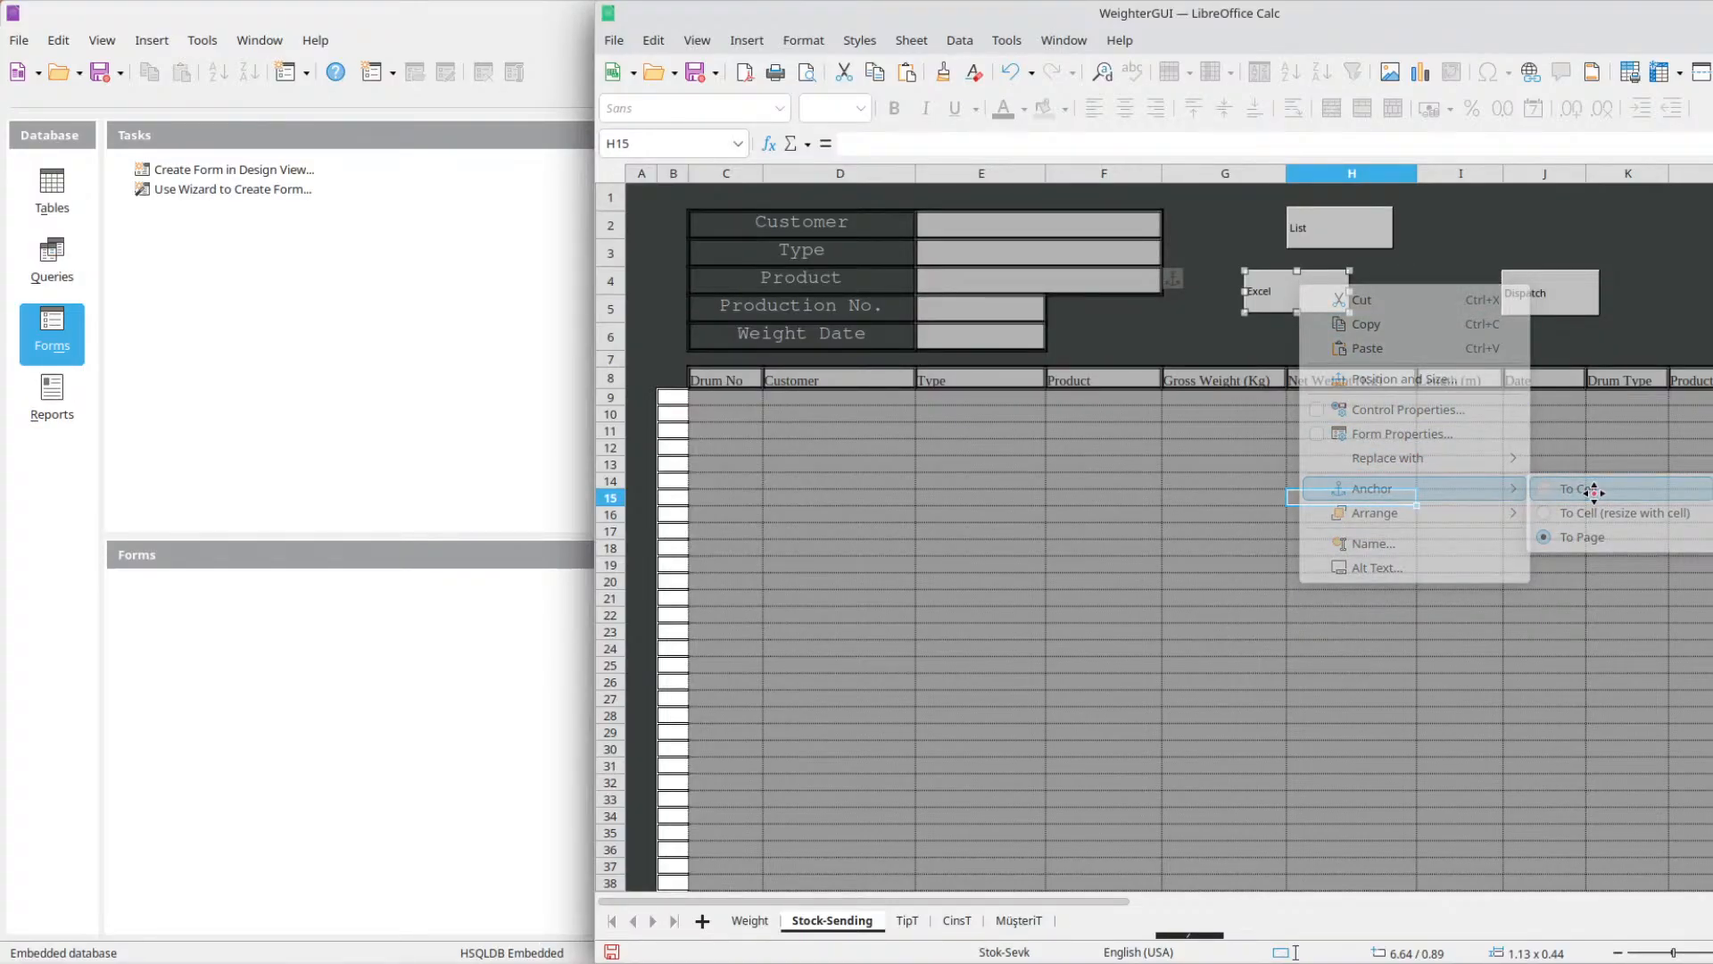
right_click(1296, 285)
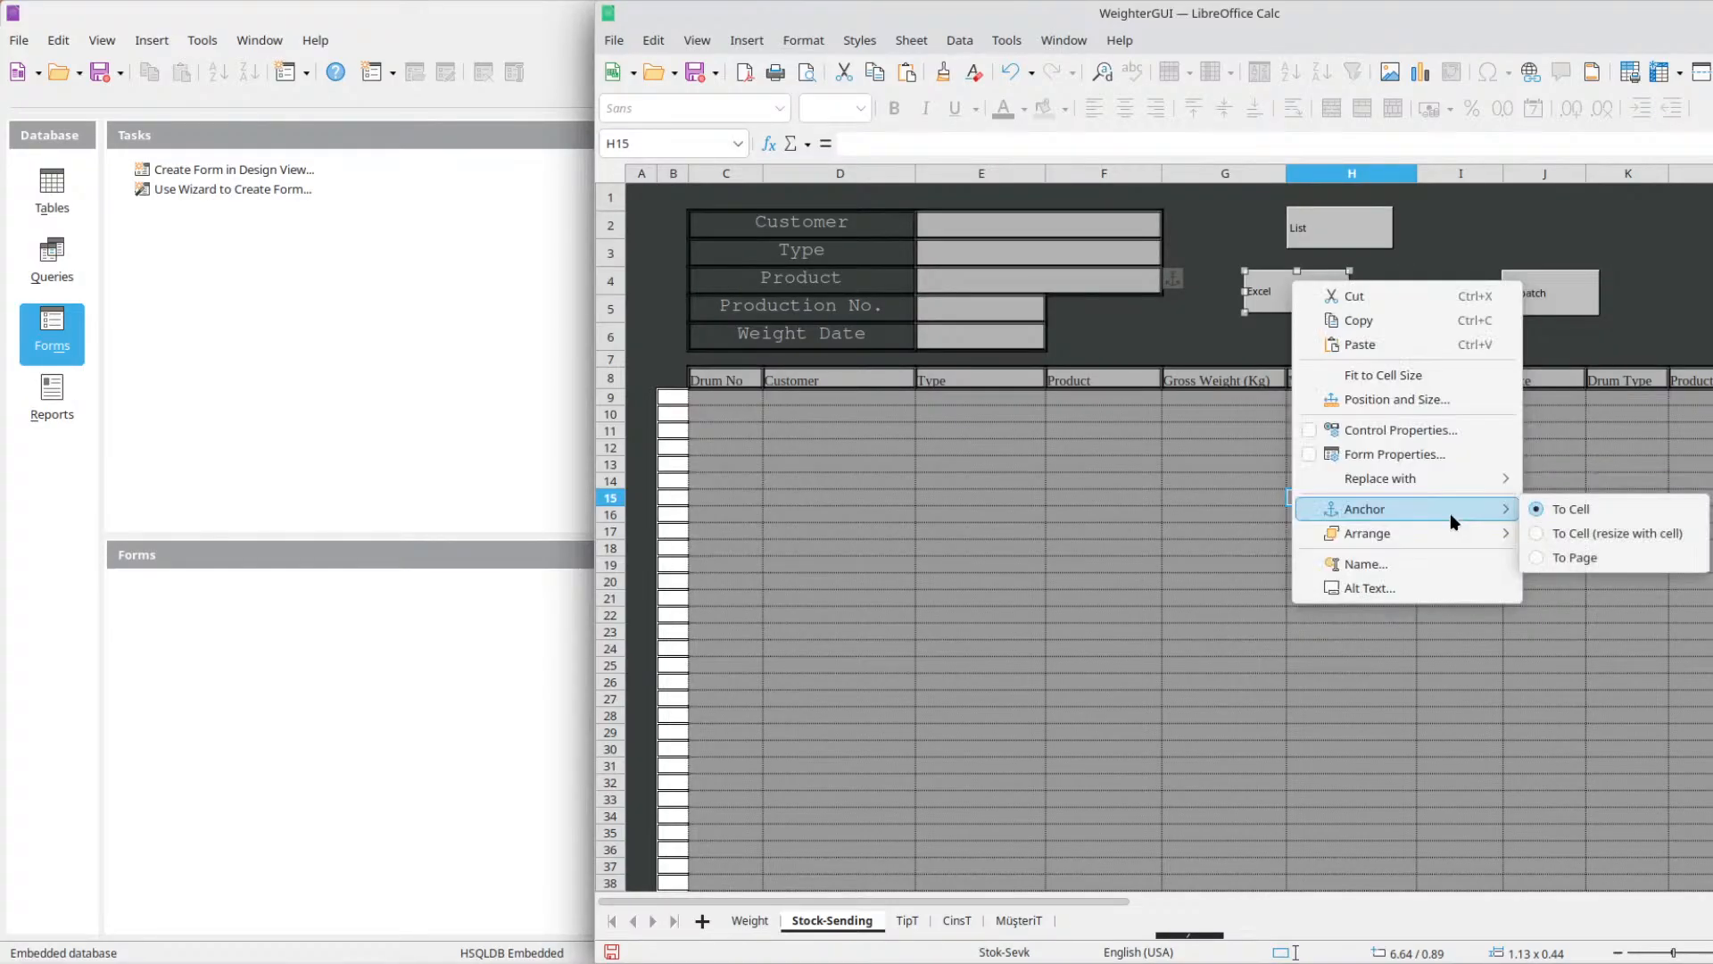
click(1370, 248)
click(1533, 280)
click(749, 920)
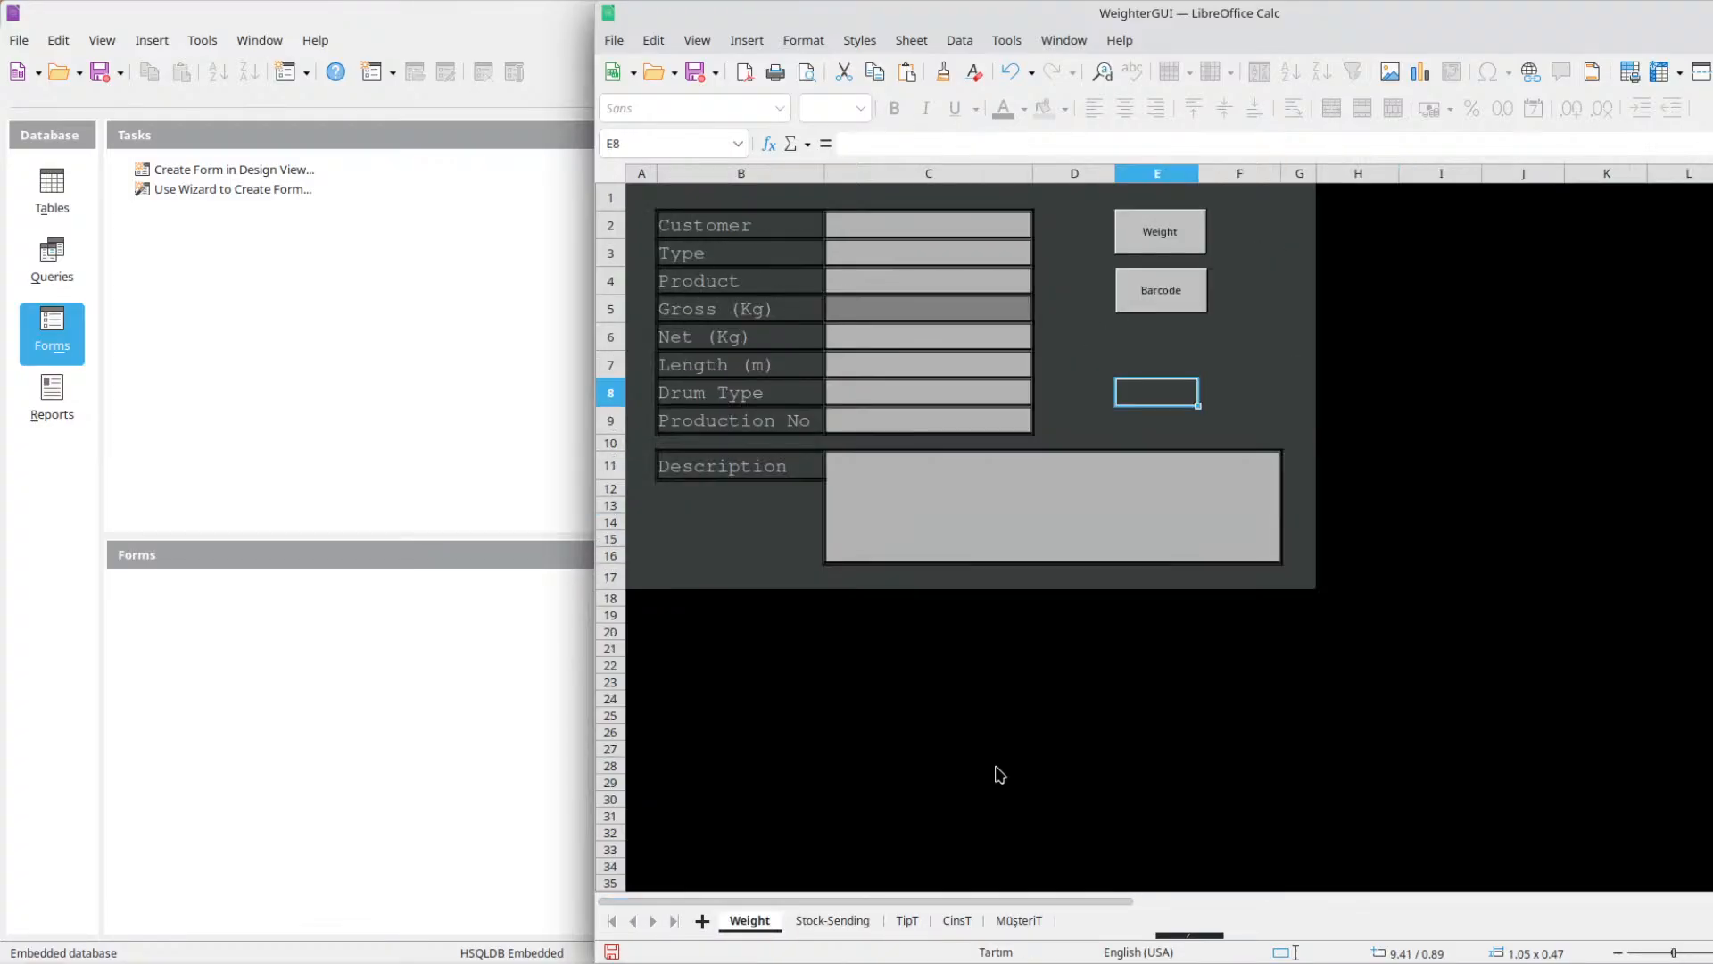
click(1171, 201)
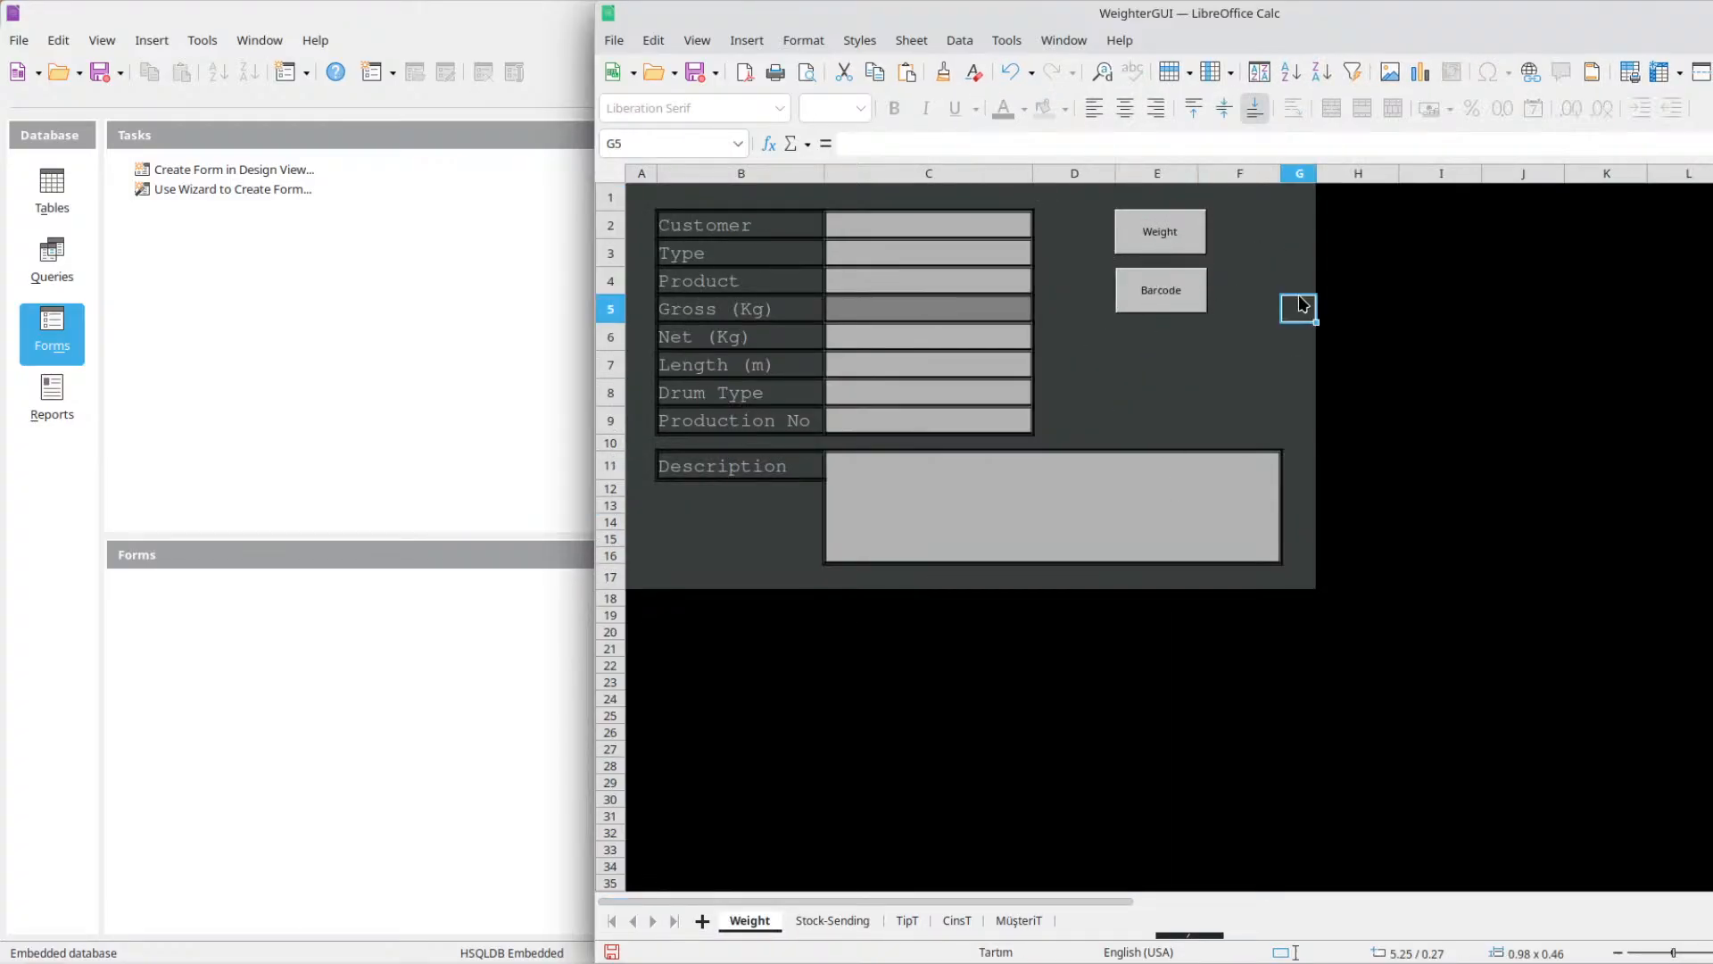
click(1245, 393)
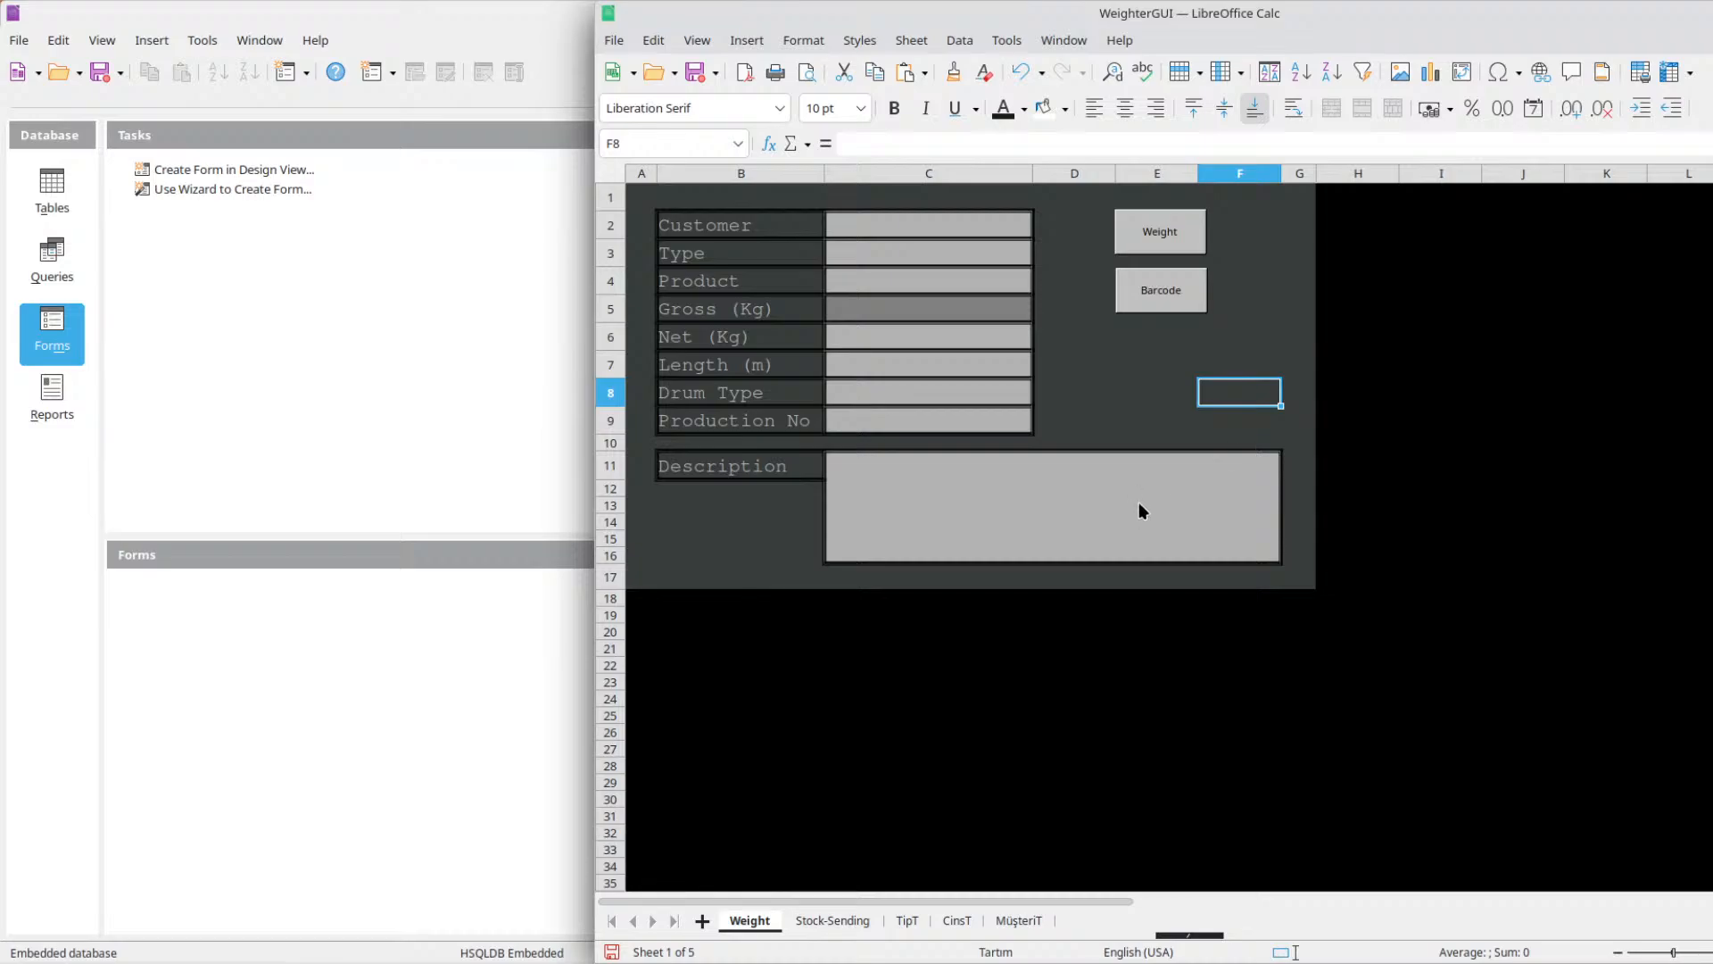
click(812, 921)
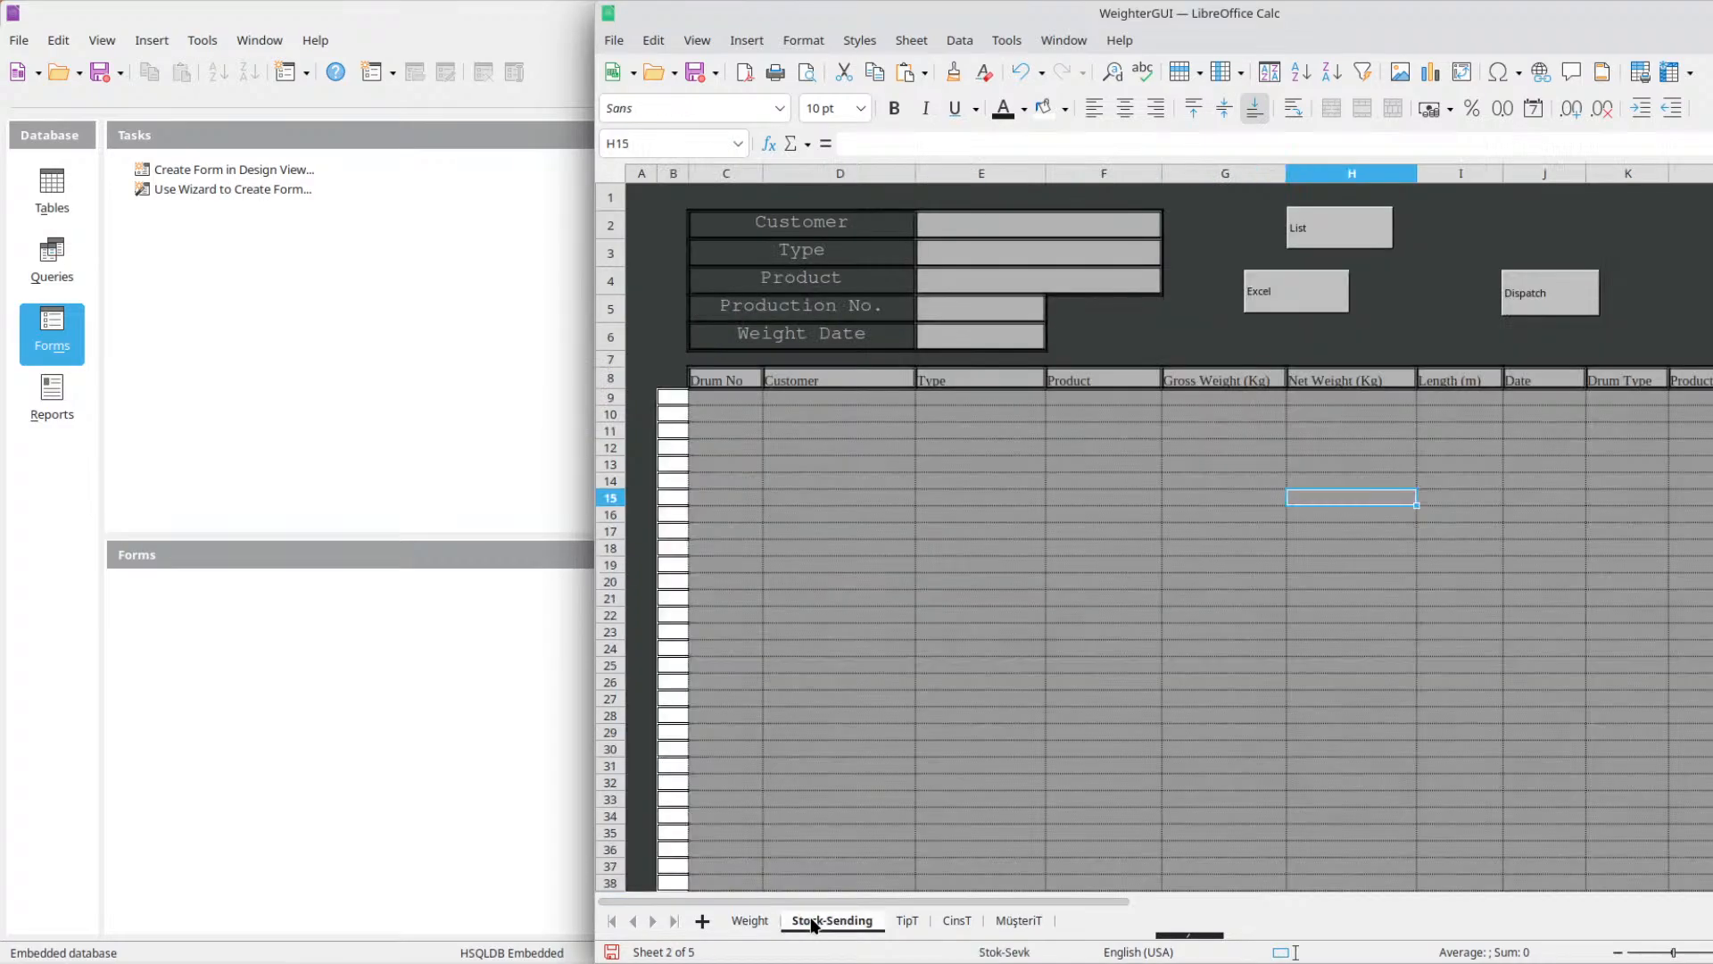
Look through the TipT, CinsT and MüşteriT sheets and return to the Stock-Sending sheet.
click(905, 921)
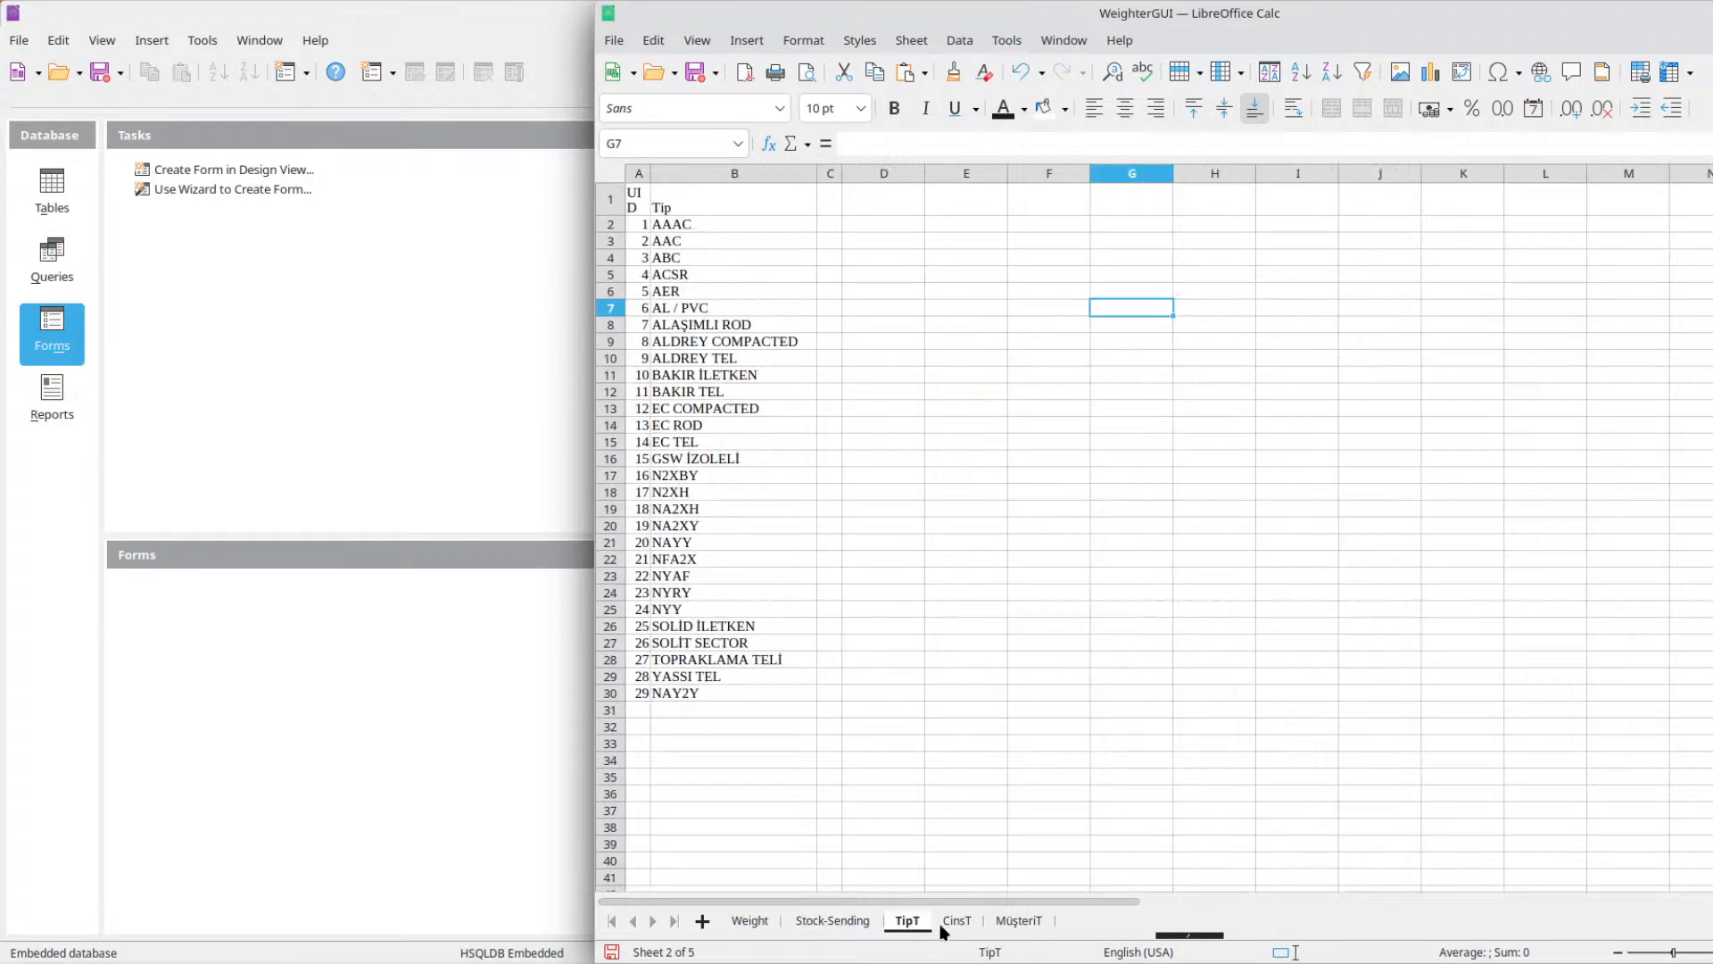
click(953, 920)
click(1010, 926)
click(902, 935)
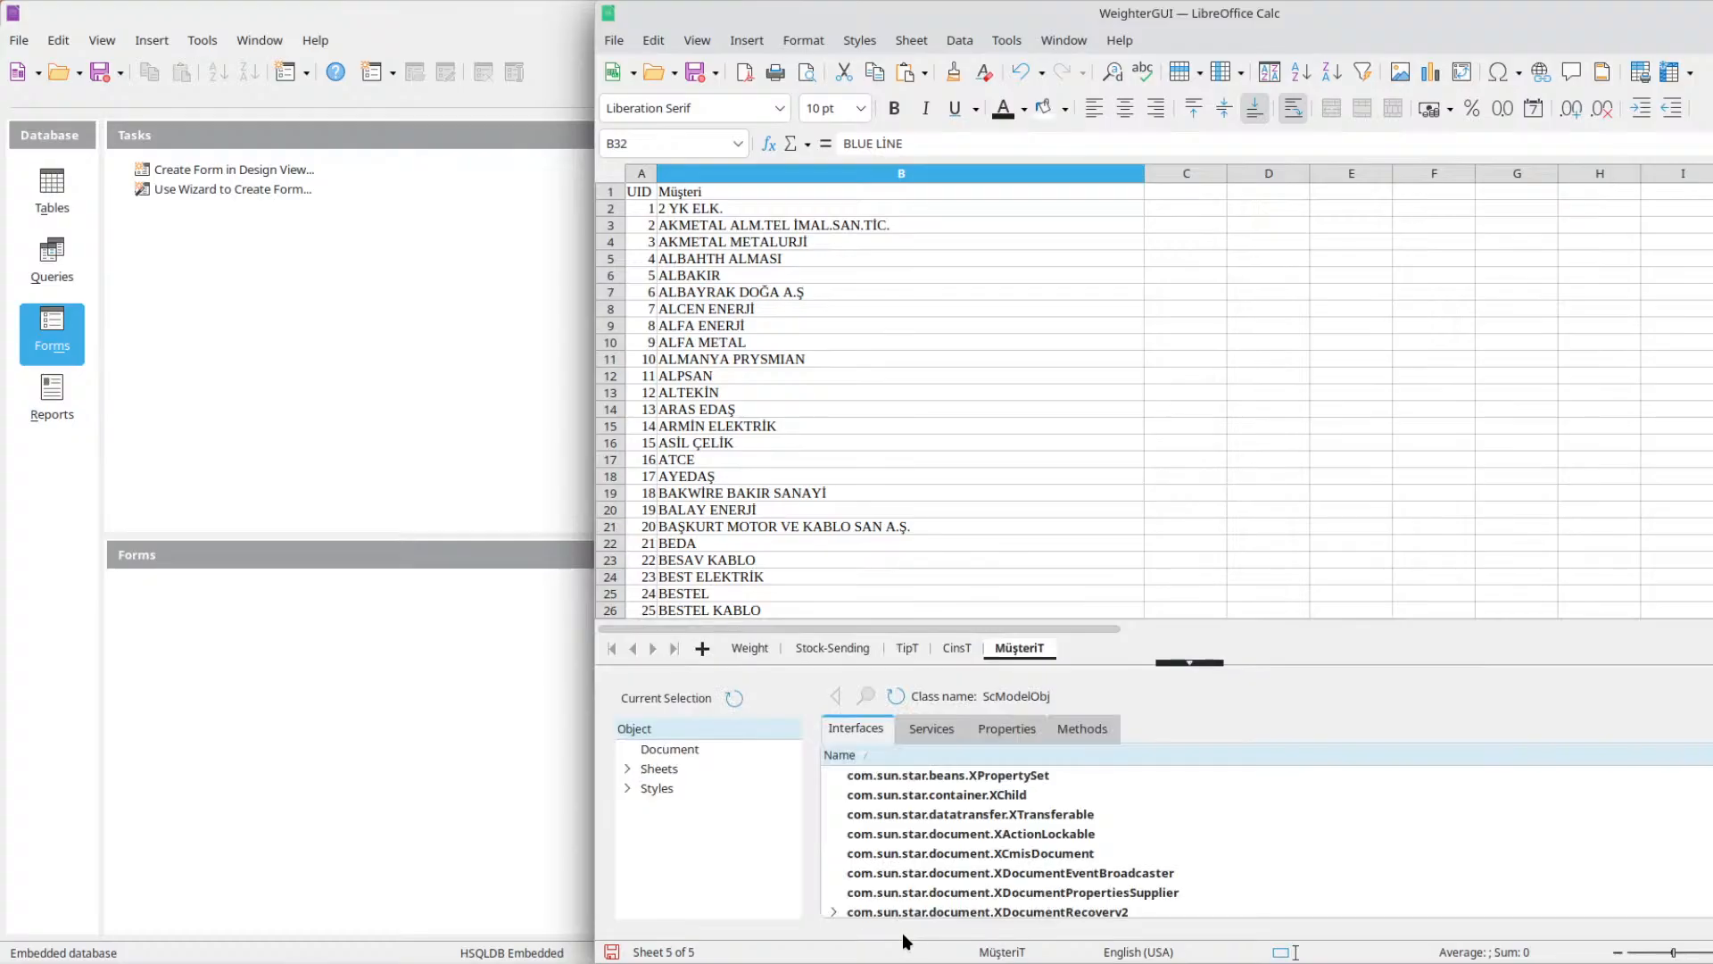
click(907, 937)
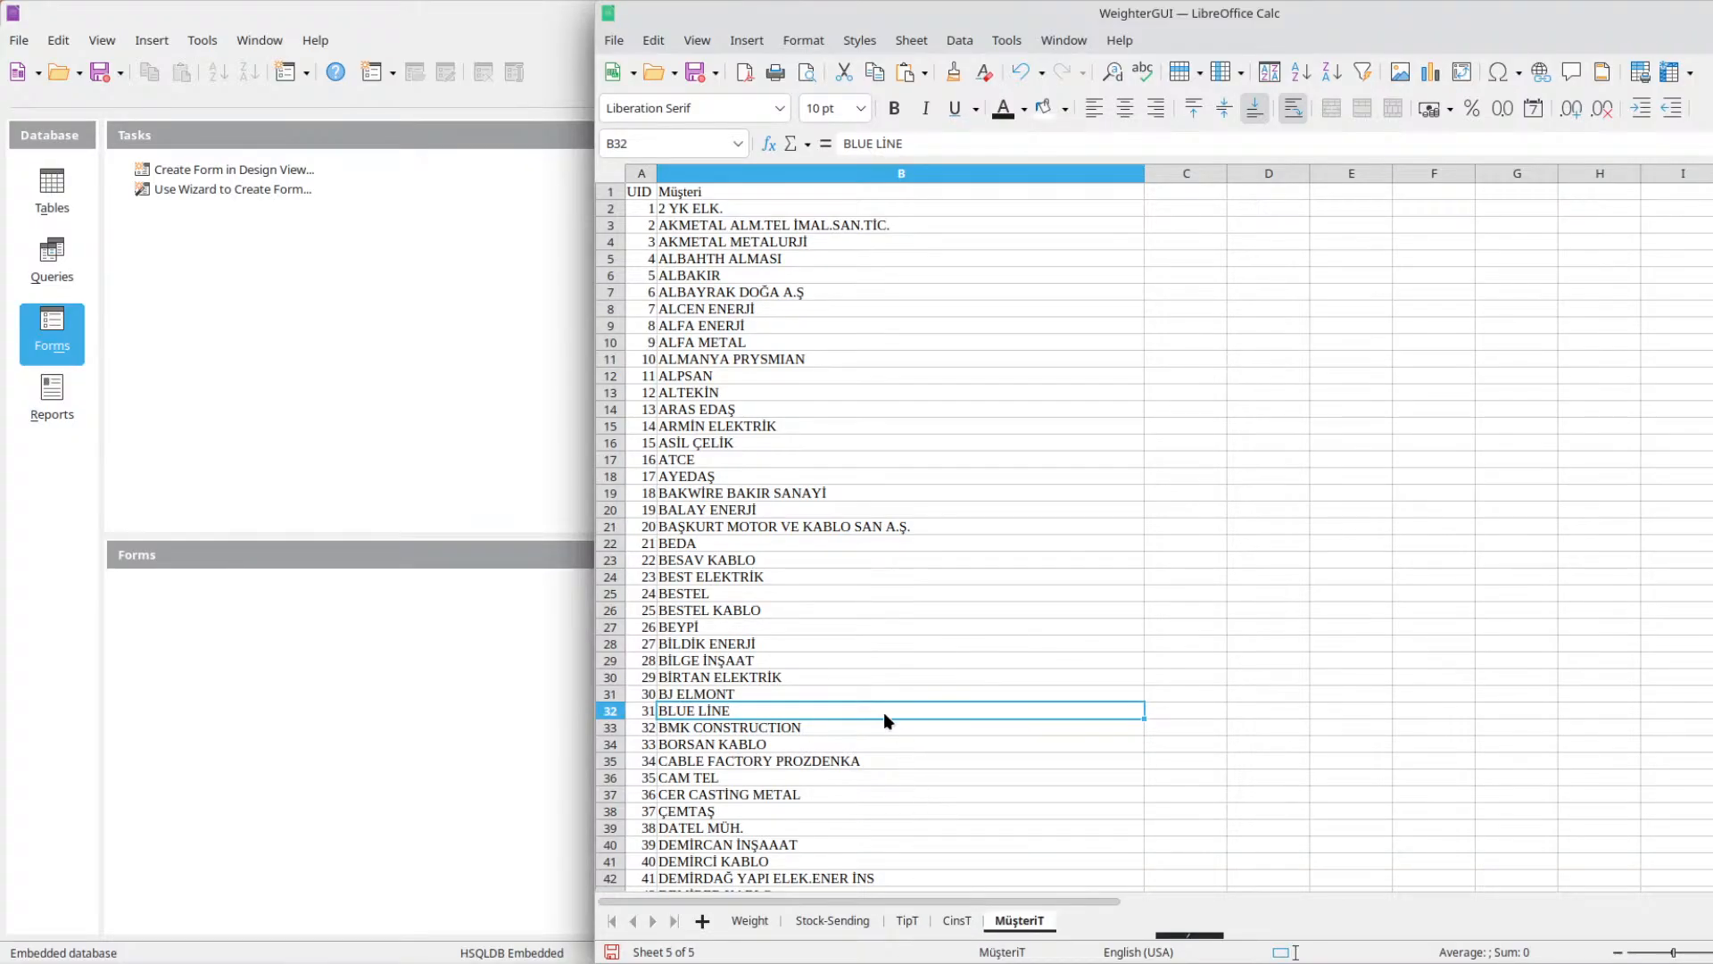
click(814, 916)
click(878, 516)
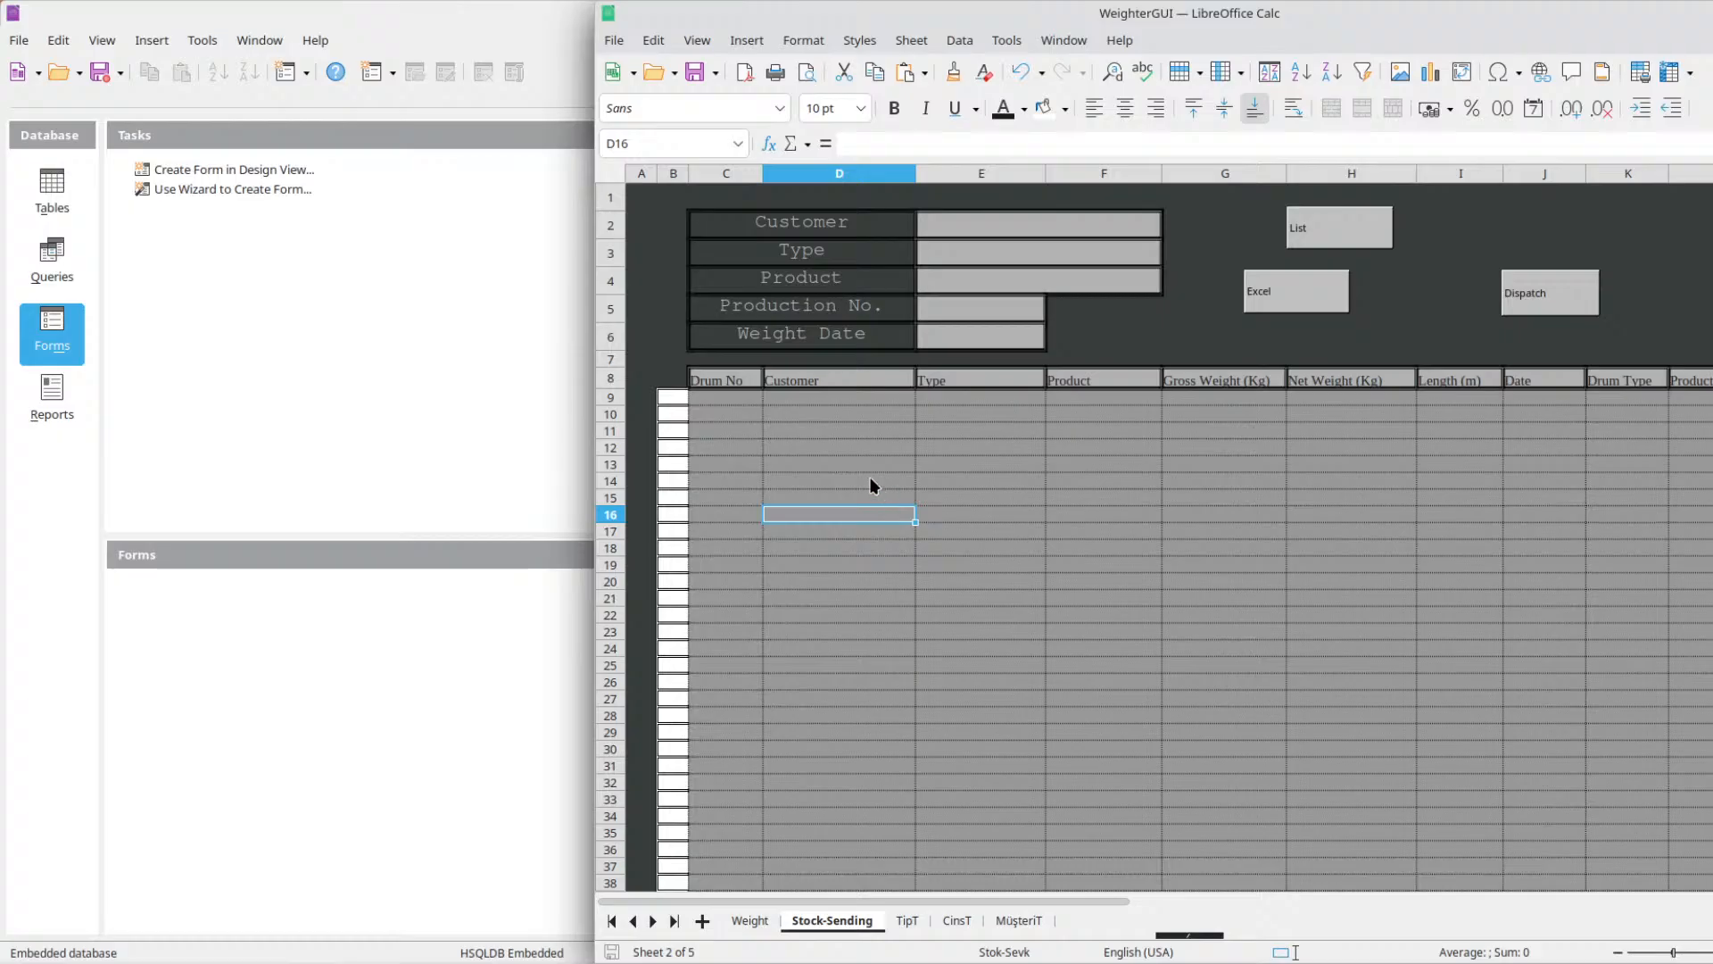
Open the Weight sheet and look over its Weight and Barcode push buttons.
click(753, 920)
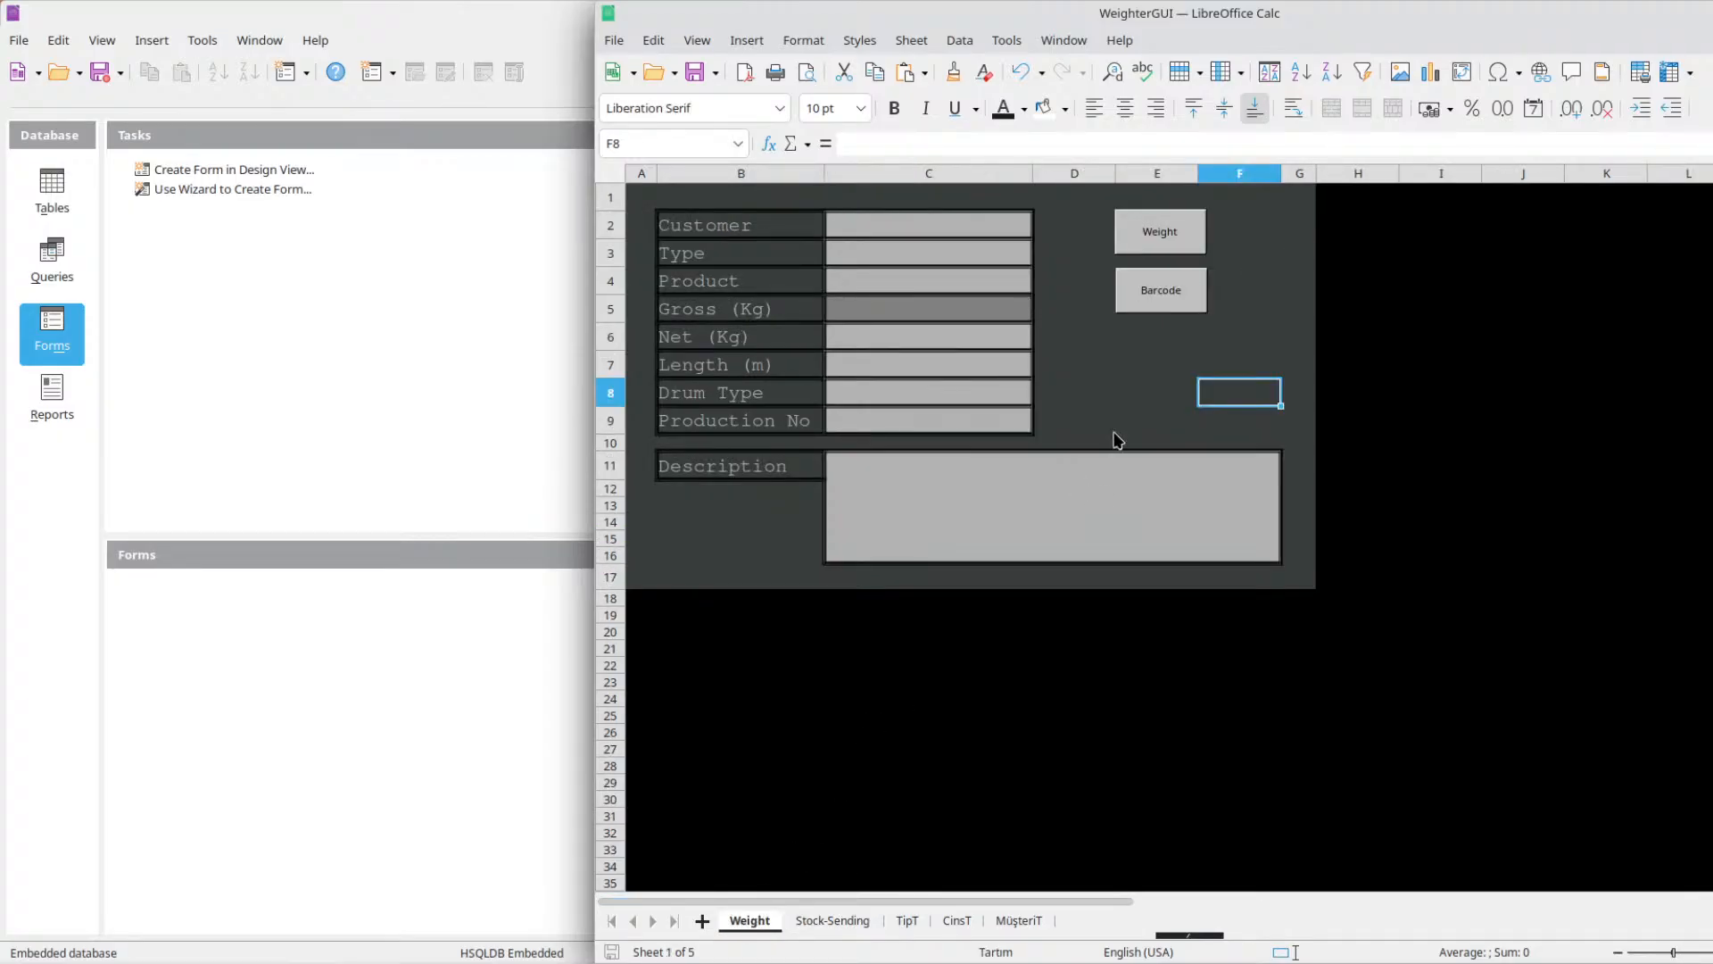
click(1136, 420)
click(1160, 384)
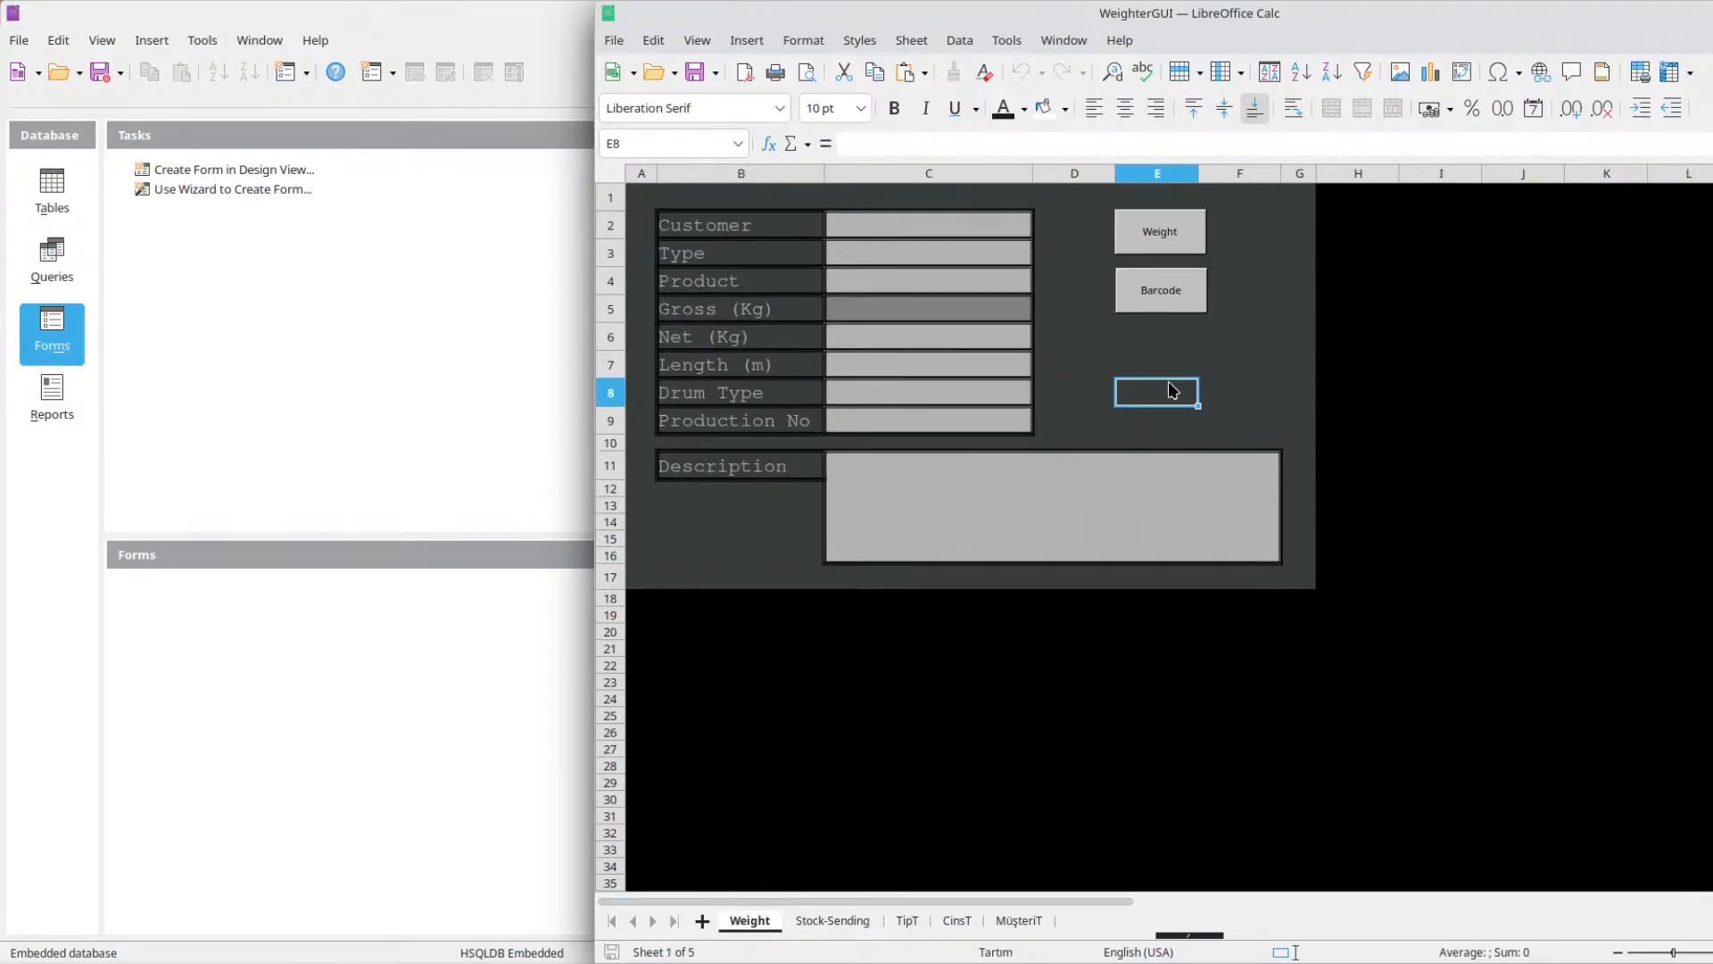
double_click(1161, 384)
click(1158, 366)
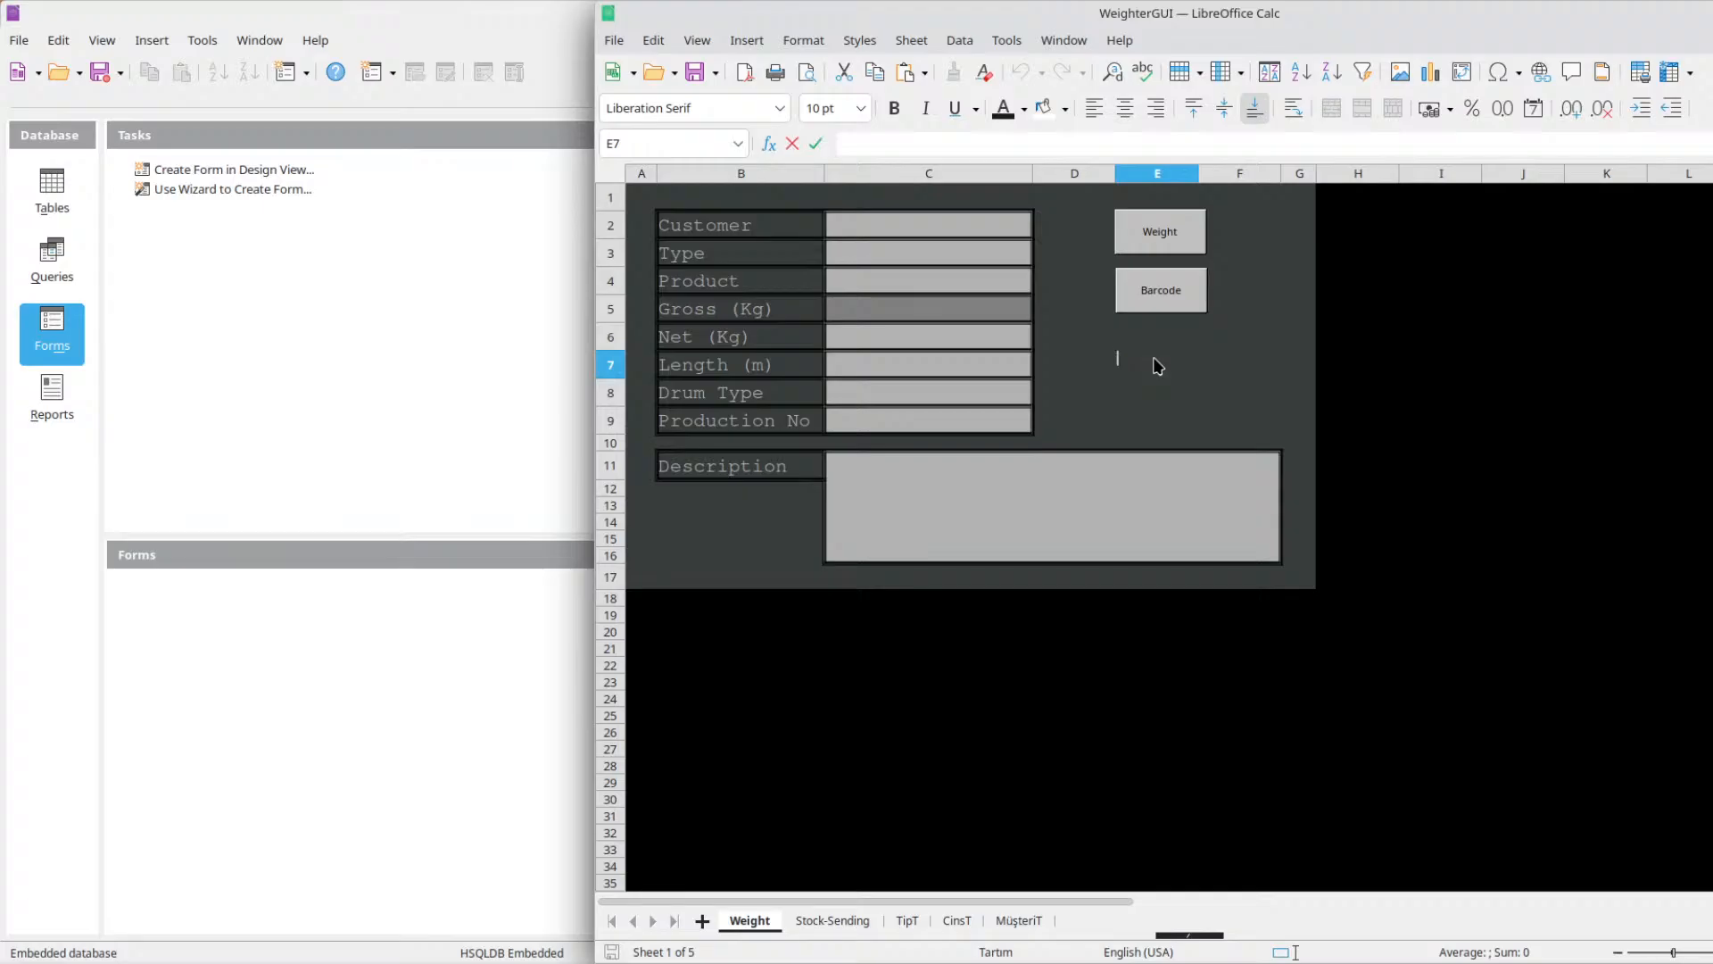
click(1164, 336)
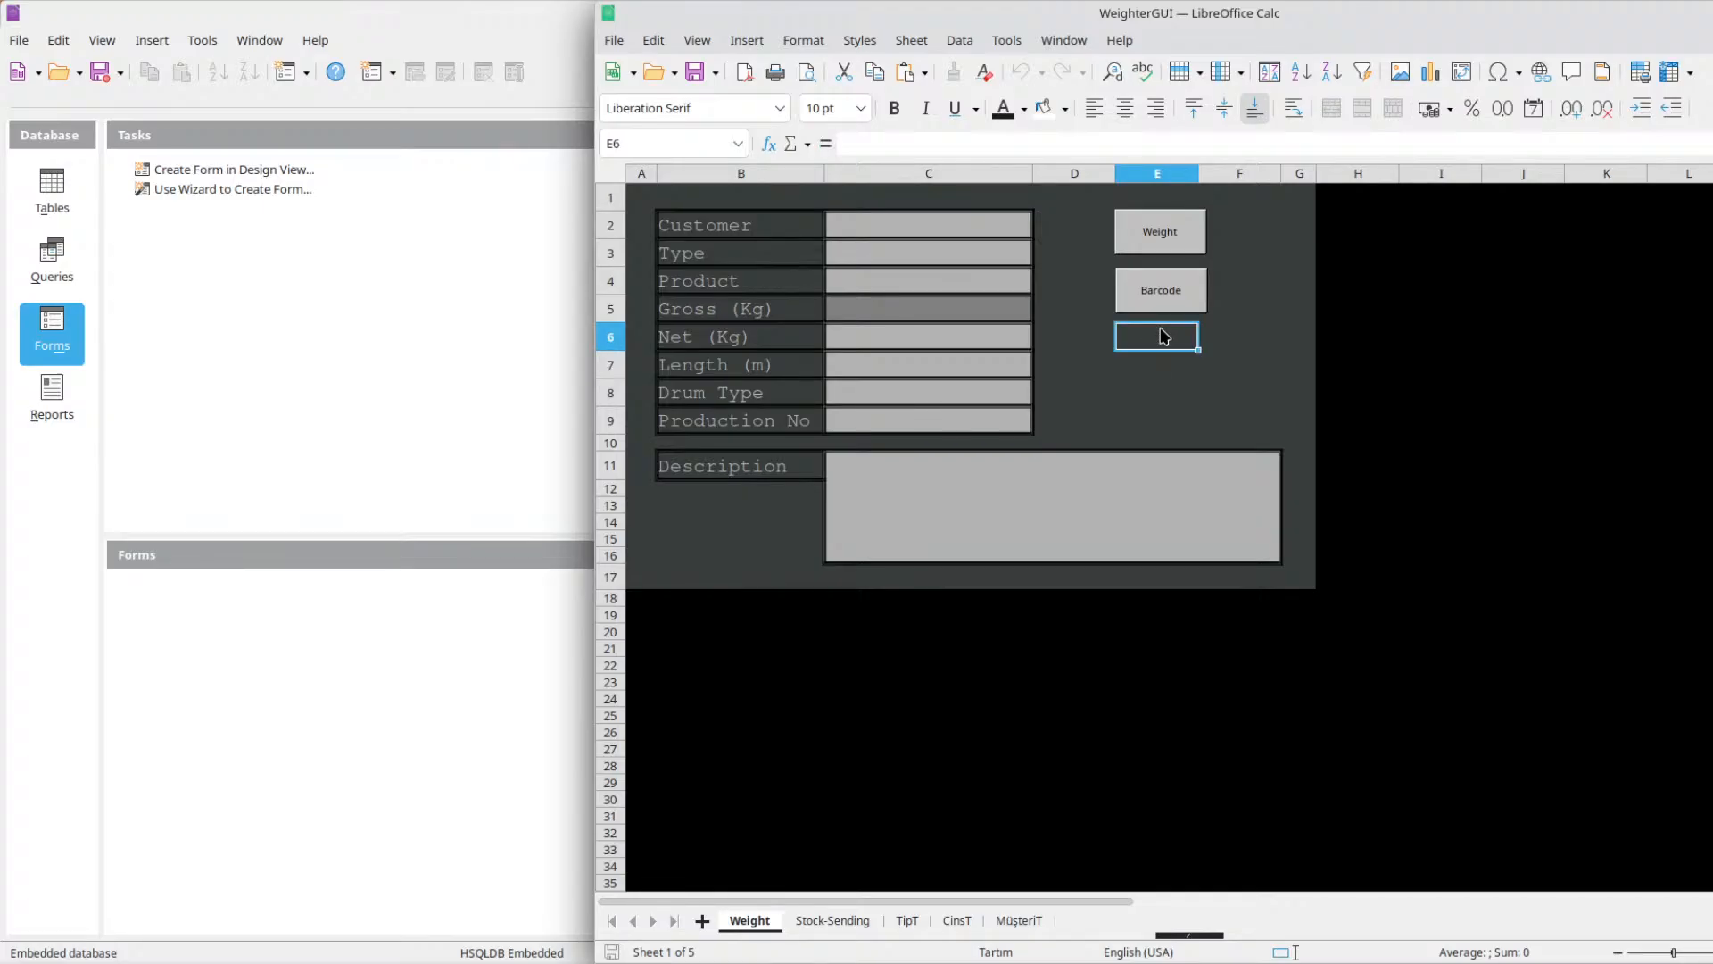
click(1158, 313)
double_click(1158, 314)
click(1149, 287)
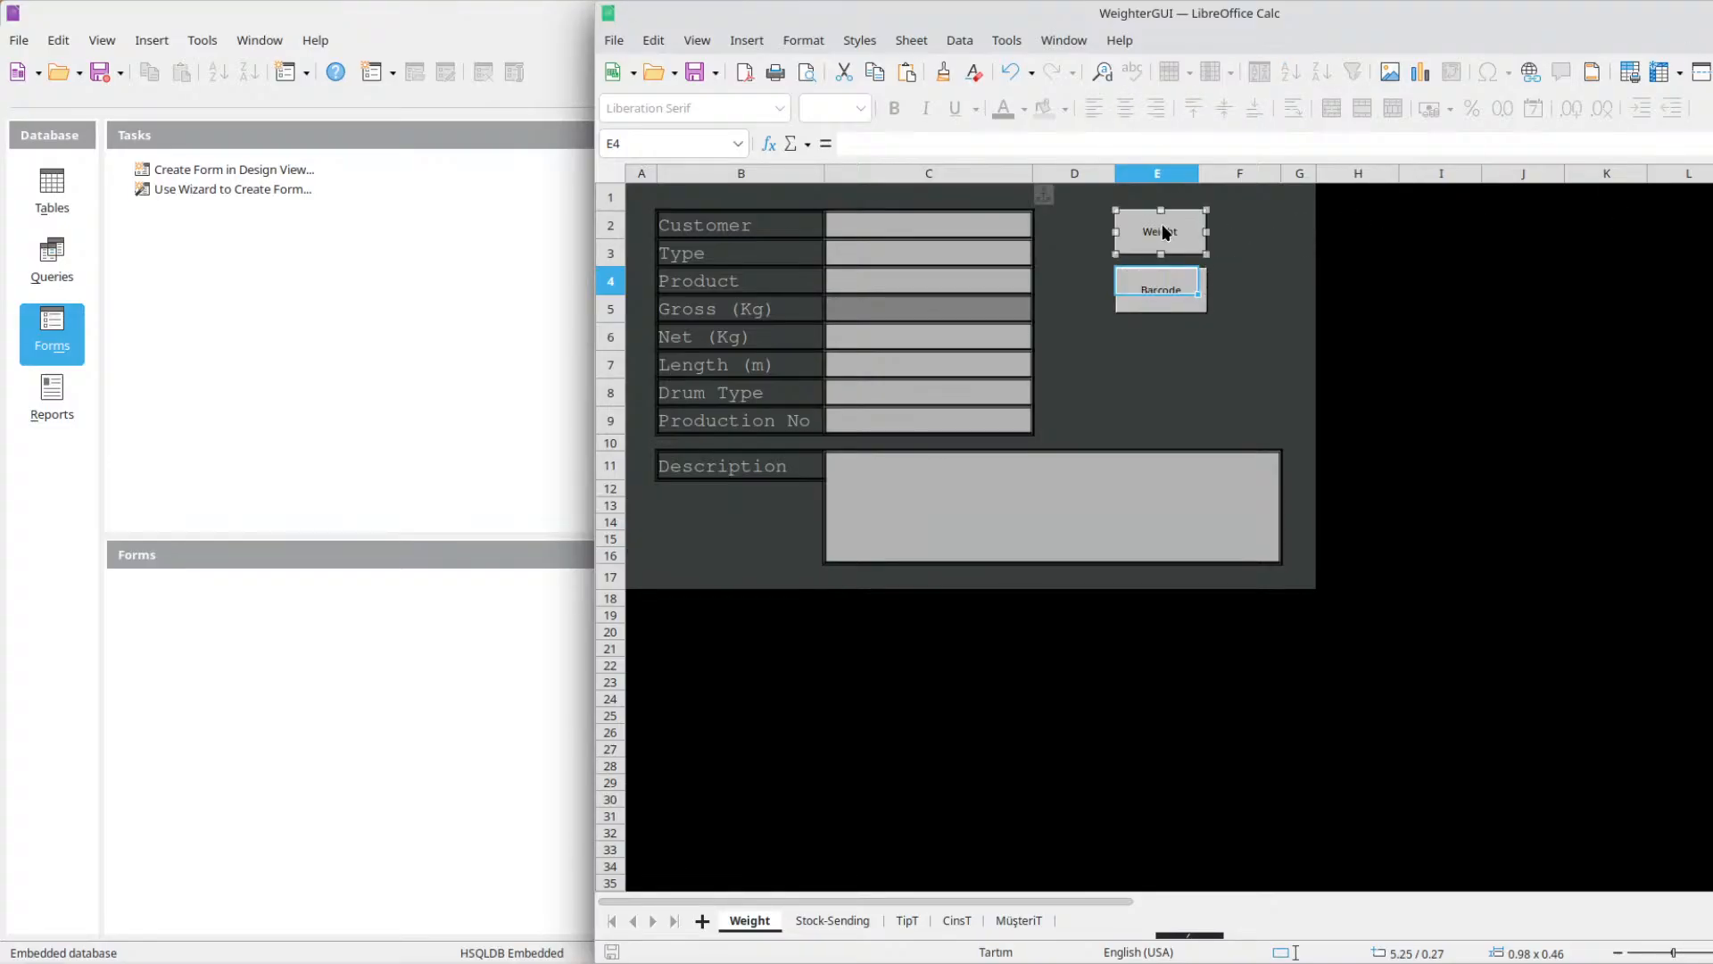
click(1232, 279)
click(1149, 284)
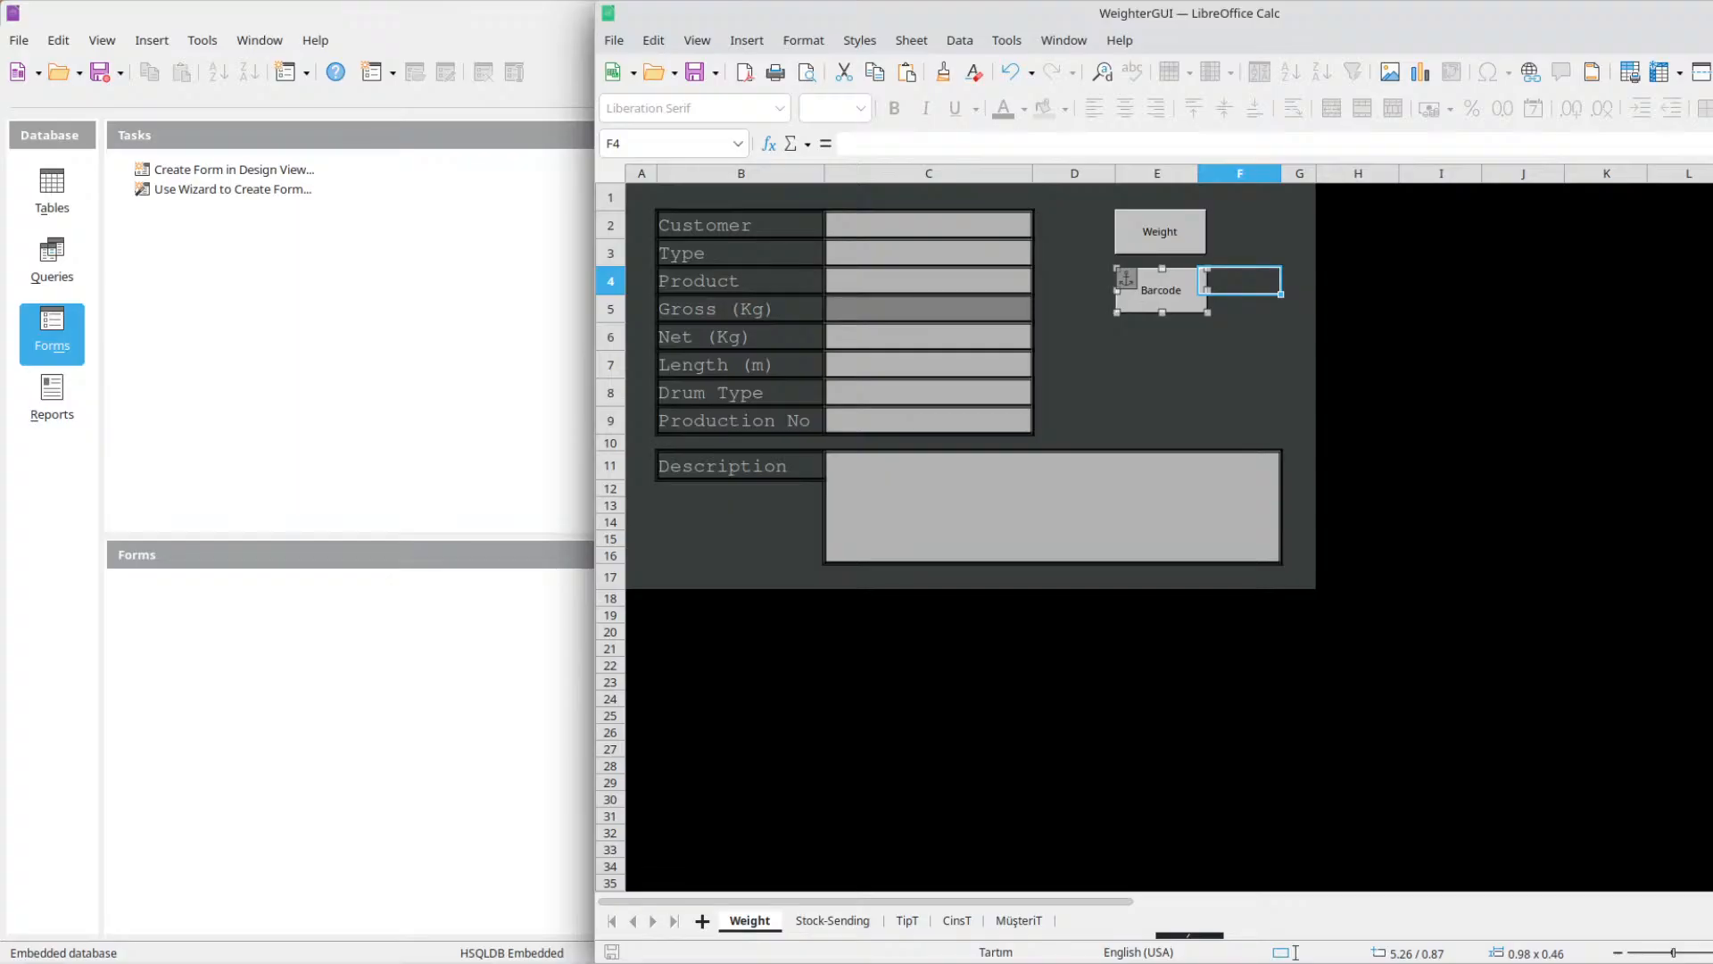
Check the Weight push button's anchor setting and the event assignments in its control properties.
click(1178, 232)
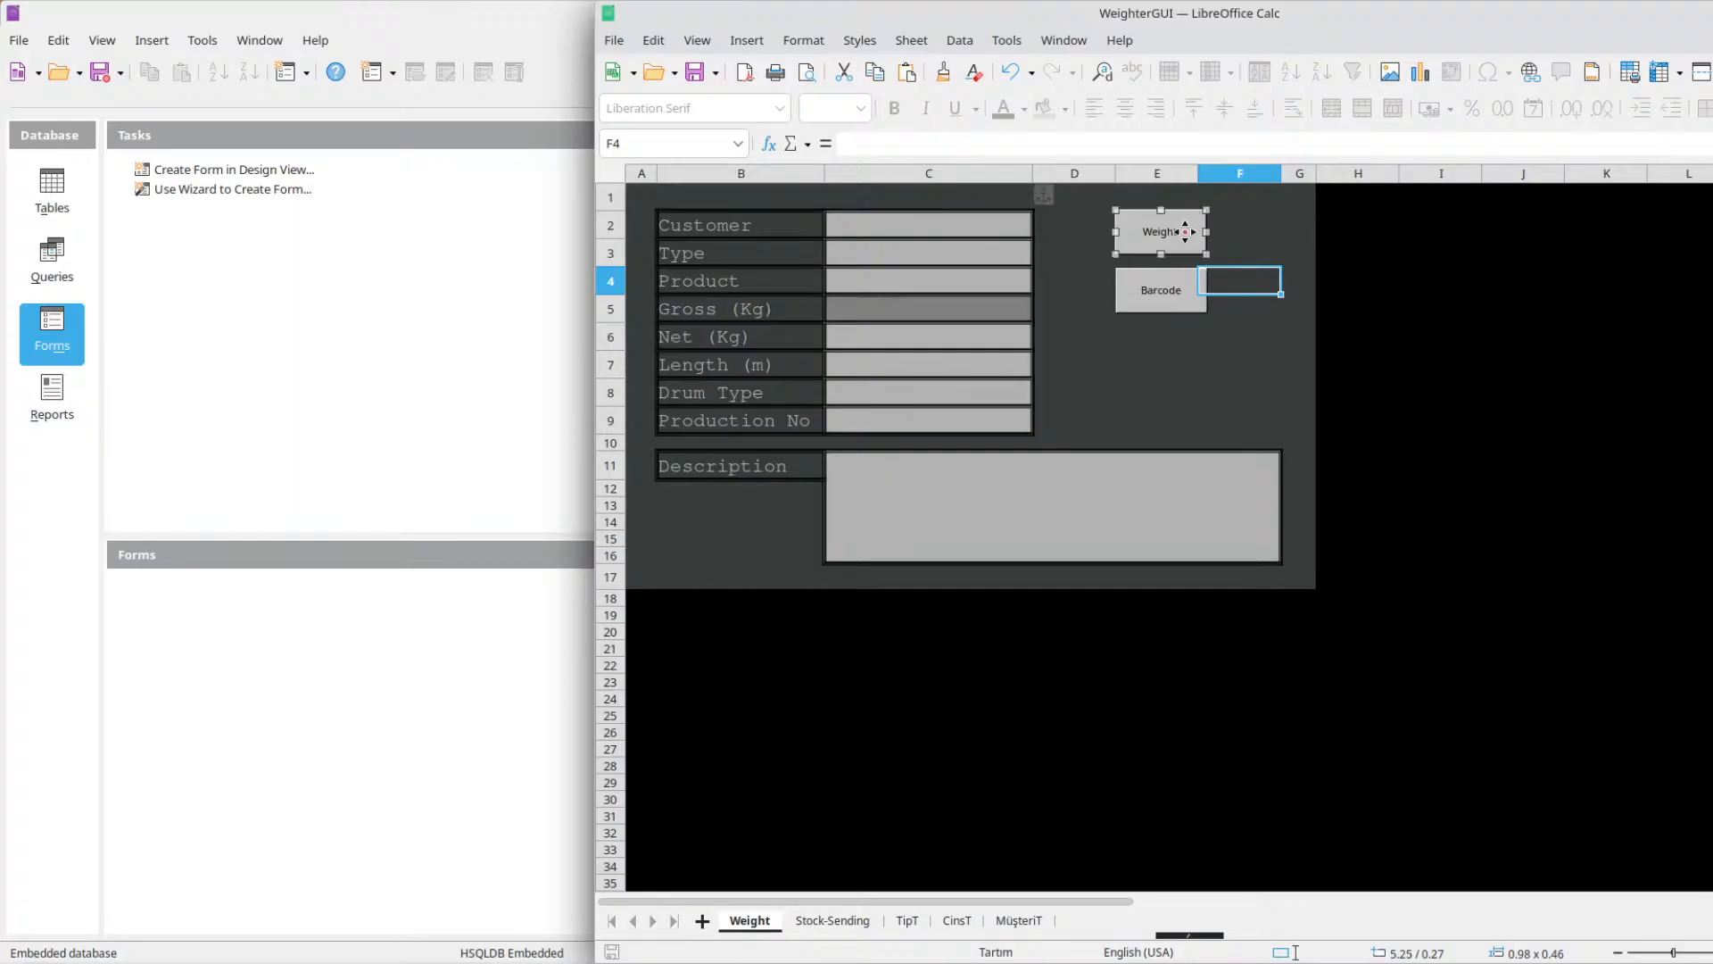
right_click(1175, 234)
mouse_move(1303, 459)
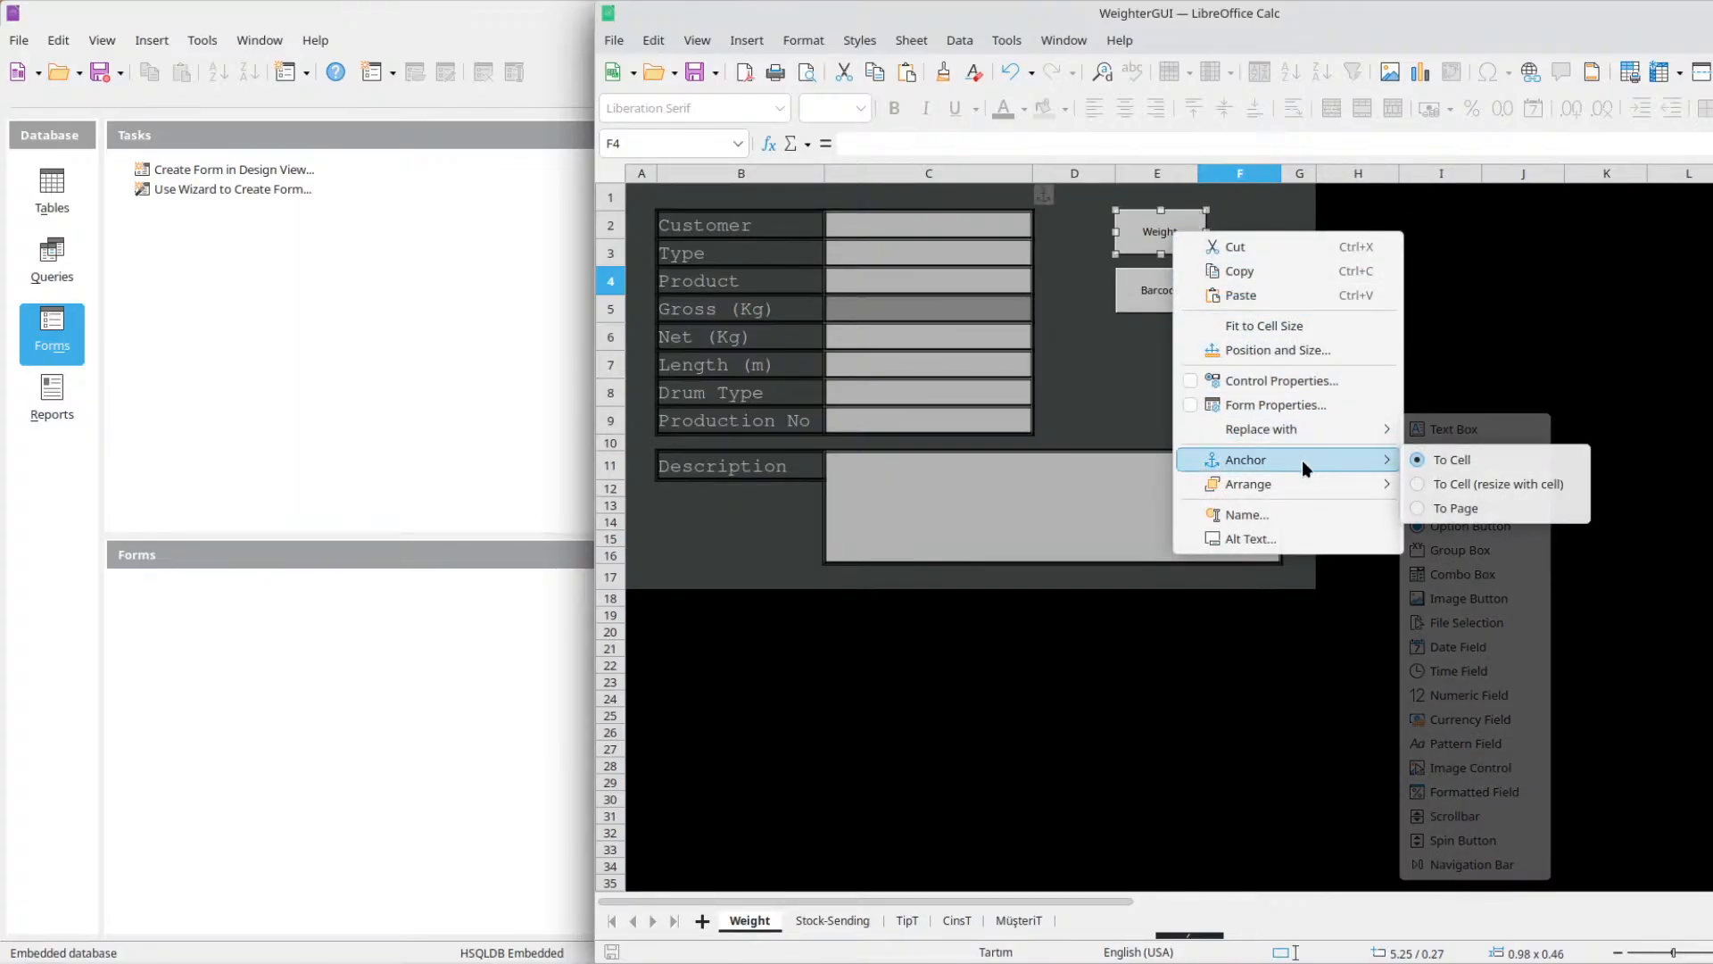
click(1294, 380)
click(1067, 339)
click(1419, 302)
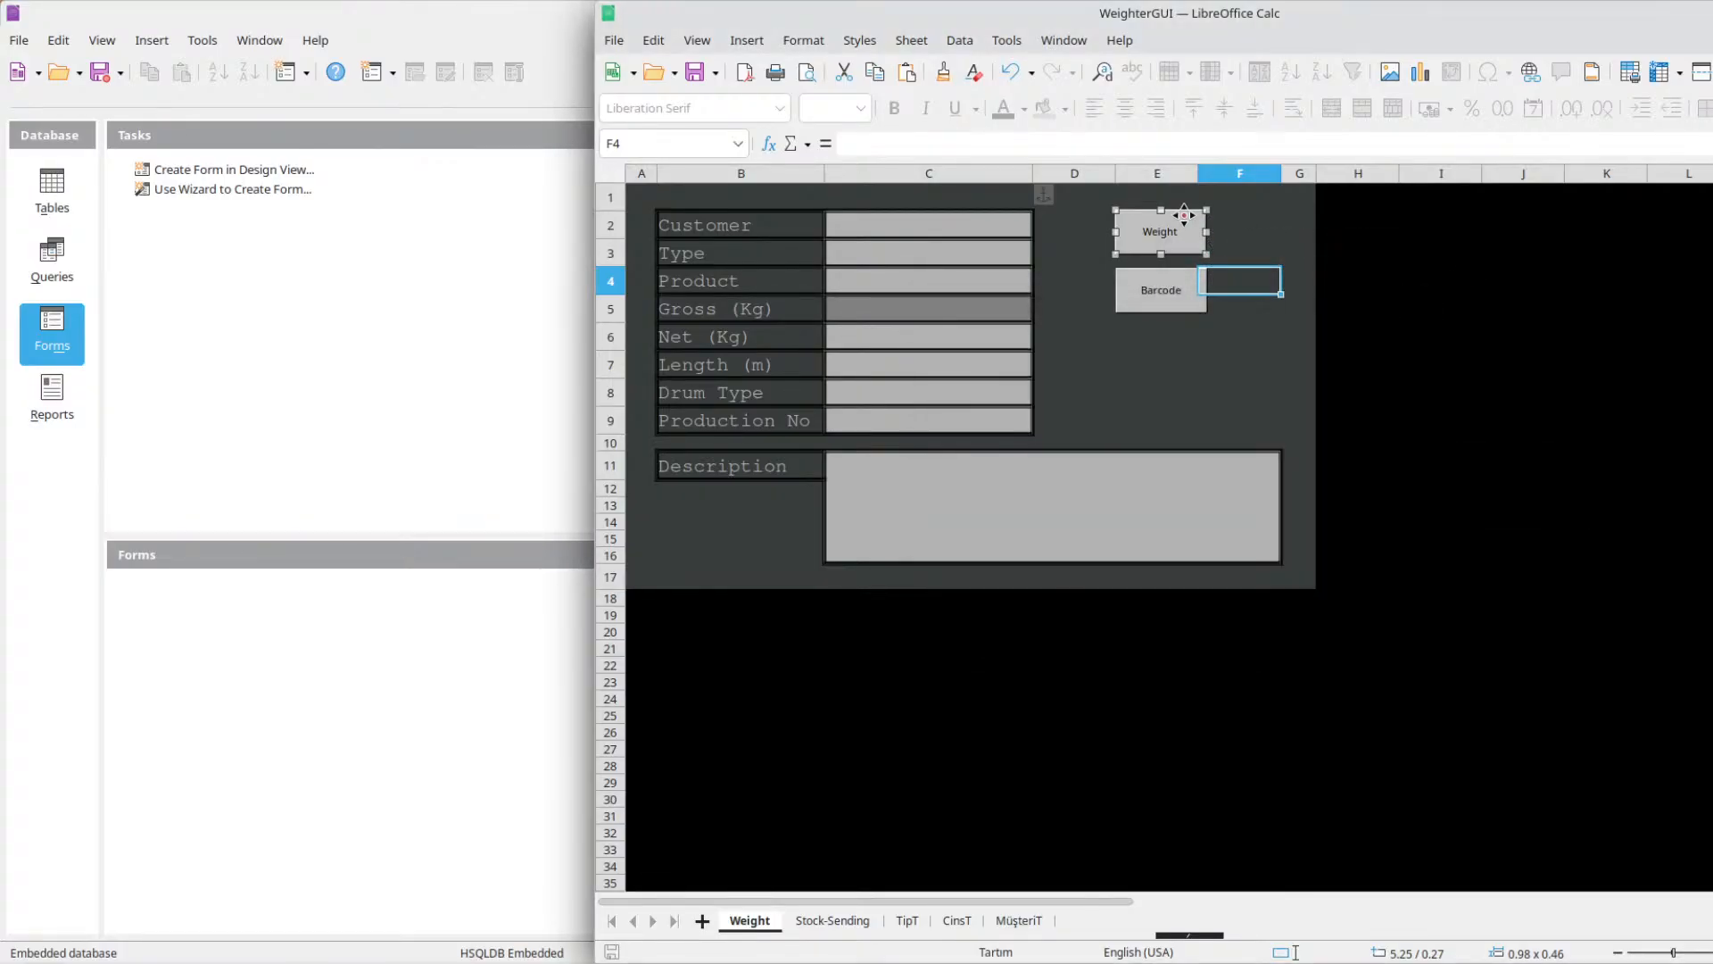
Unprotect the Weight button's position, try moving the button and undo the move.
right_click(1154, 221)
click(1252, 335)
click(977, 624)
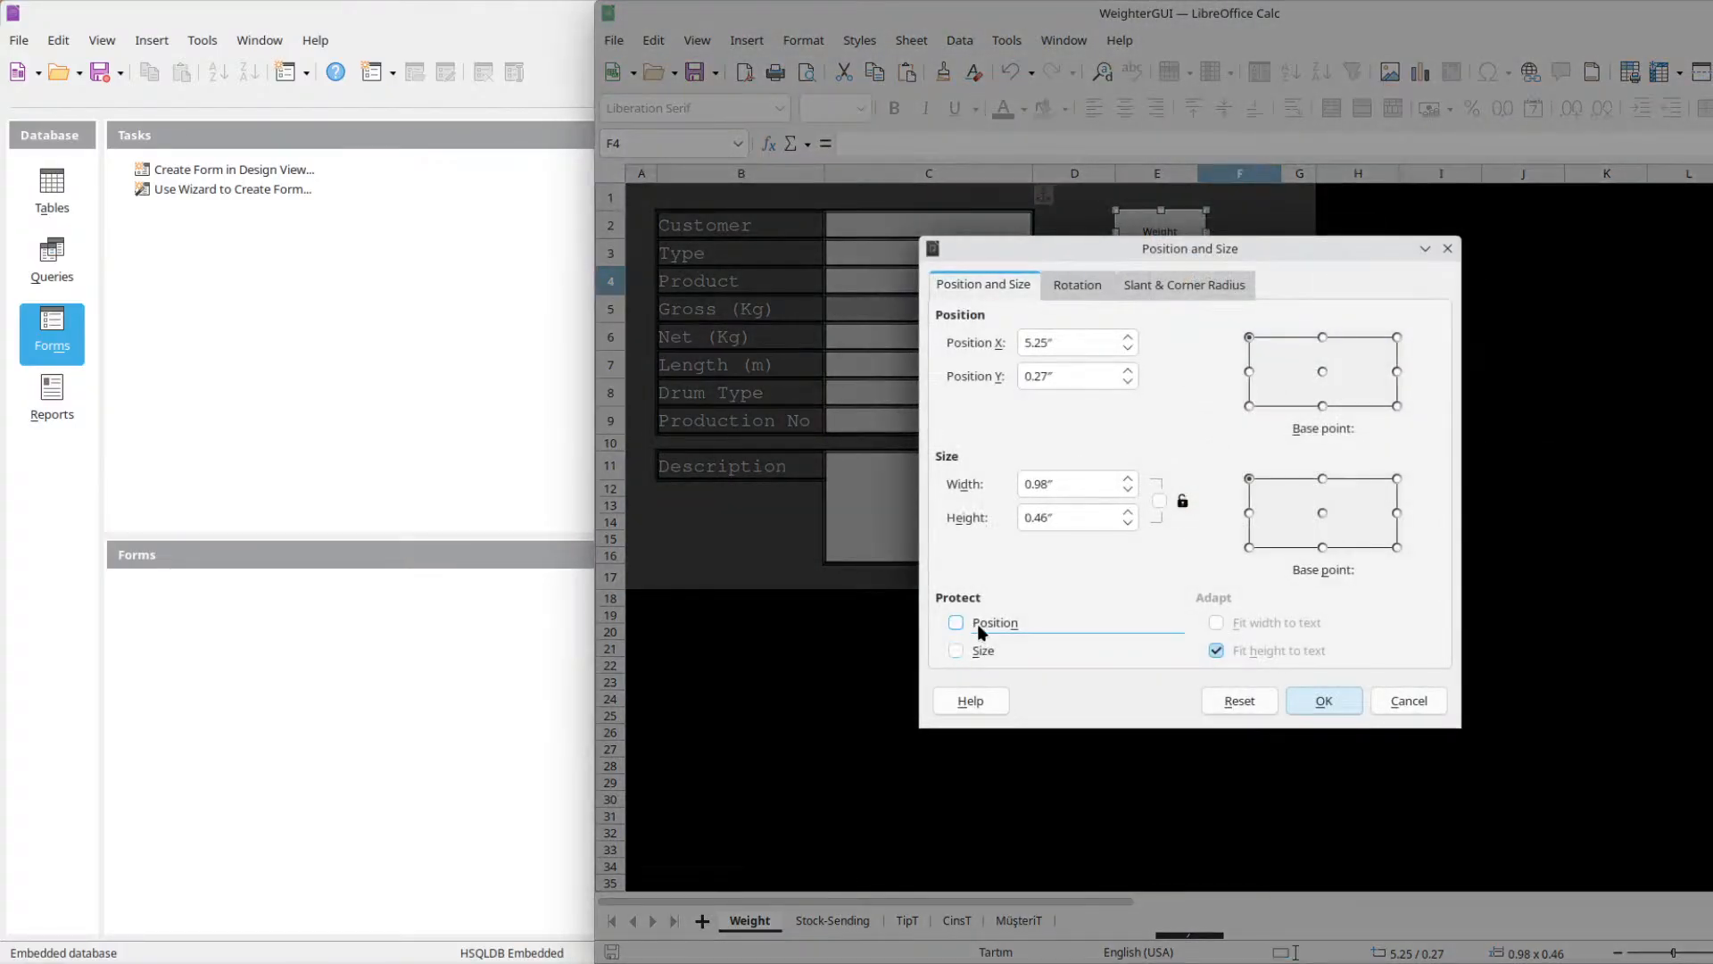
click(1303, 694)
drag(1171, 236, 1167, 236)
key(ctrl+z)
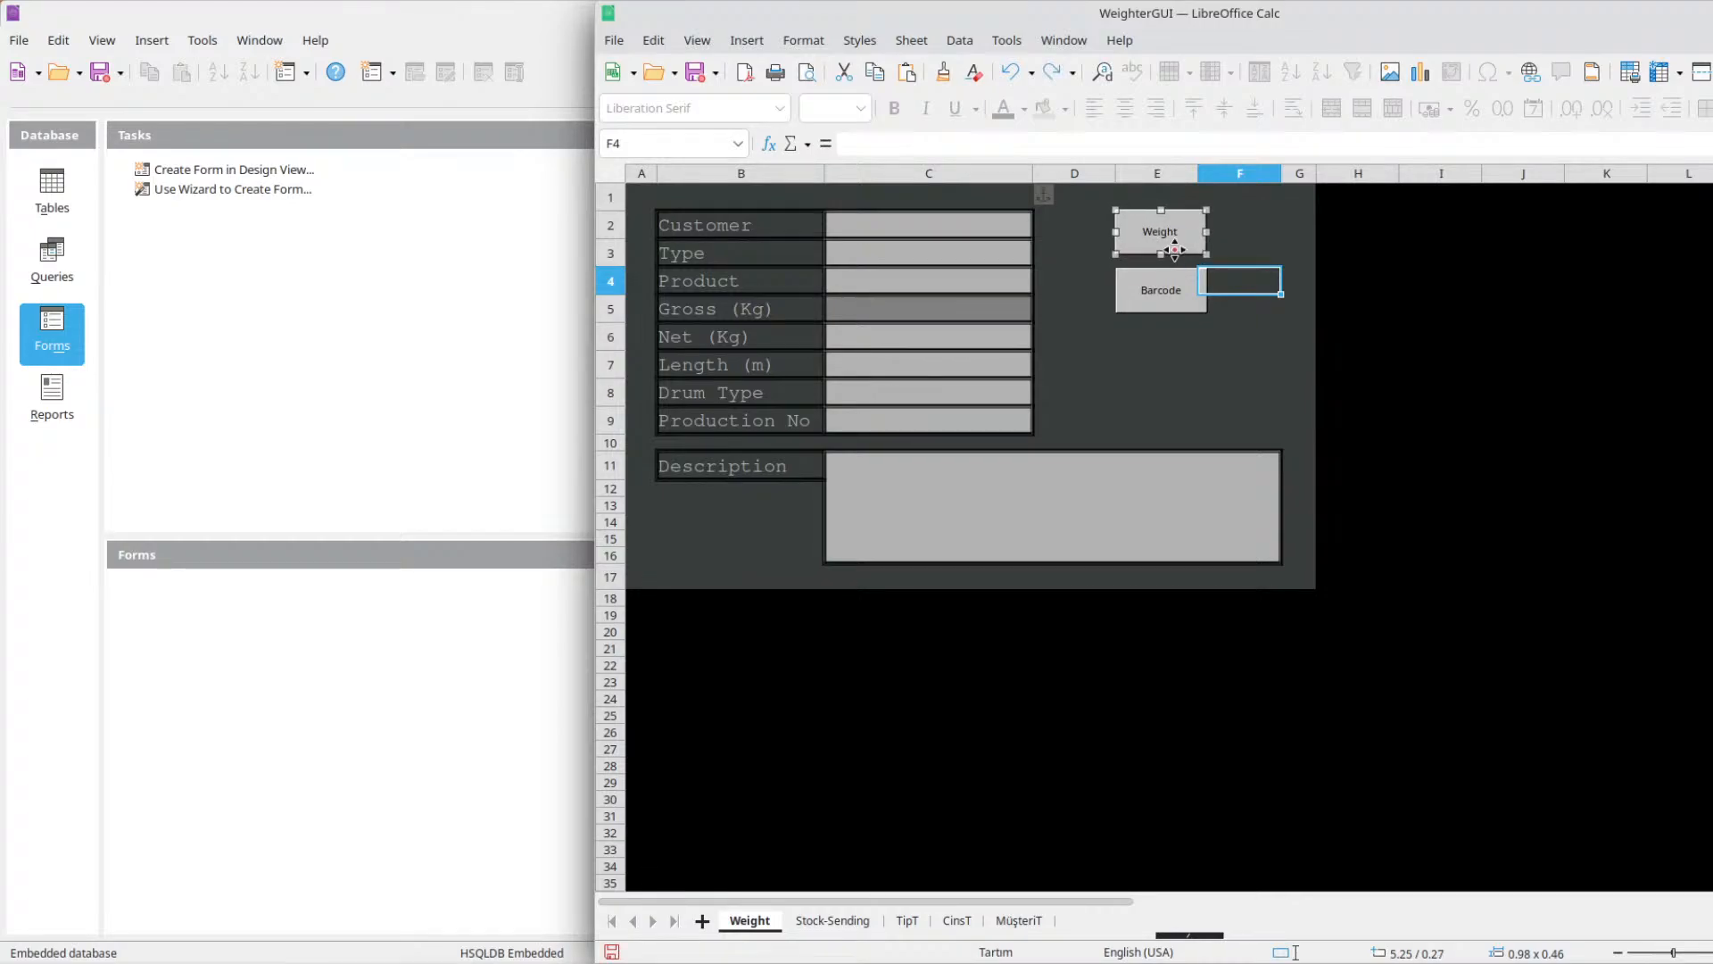
Turn position protection on for the Weight push button.
right_click(1171, 246)
click(1323, 392)
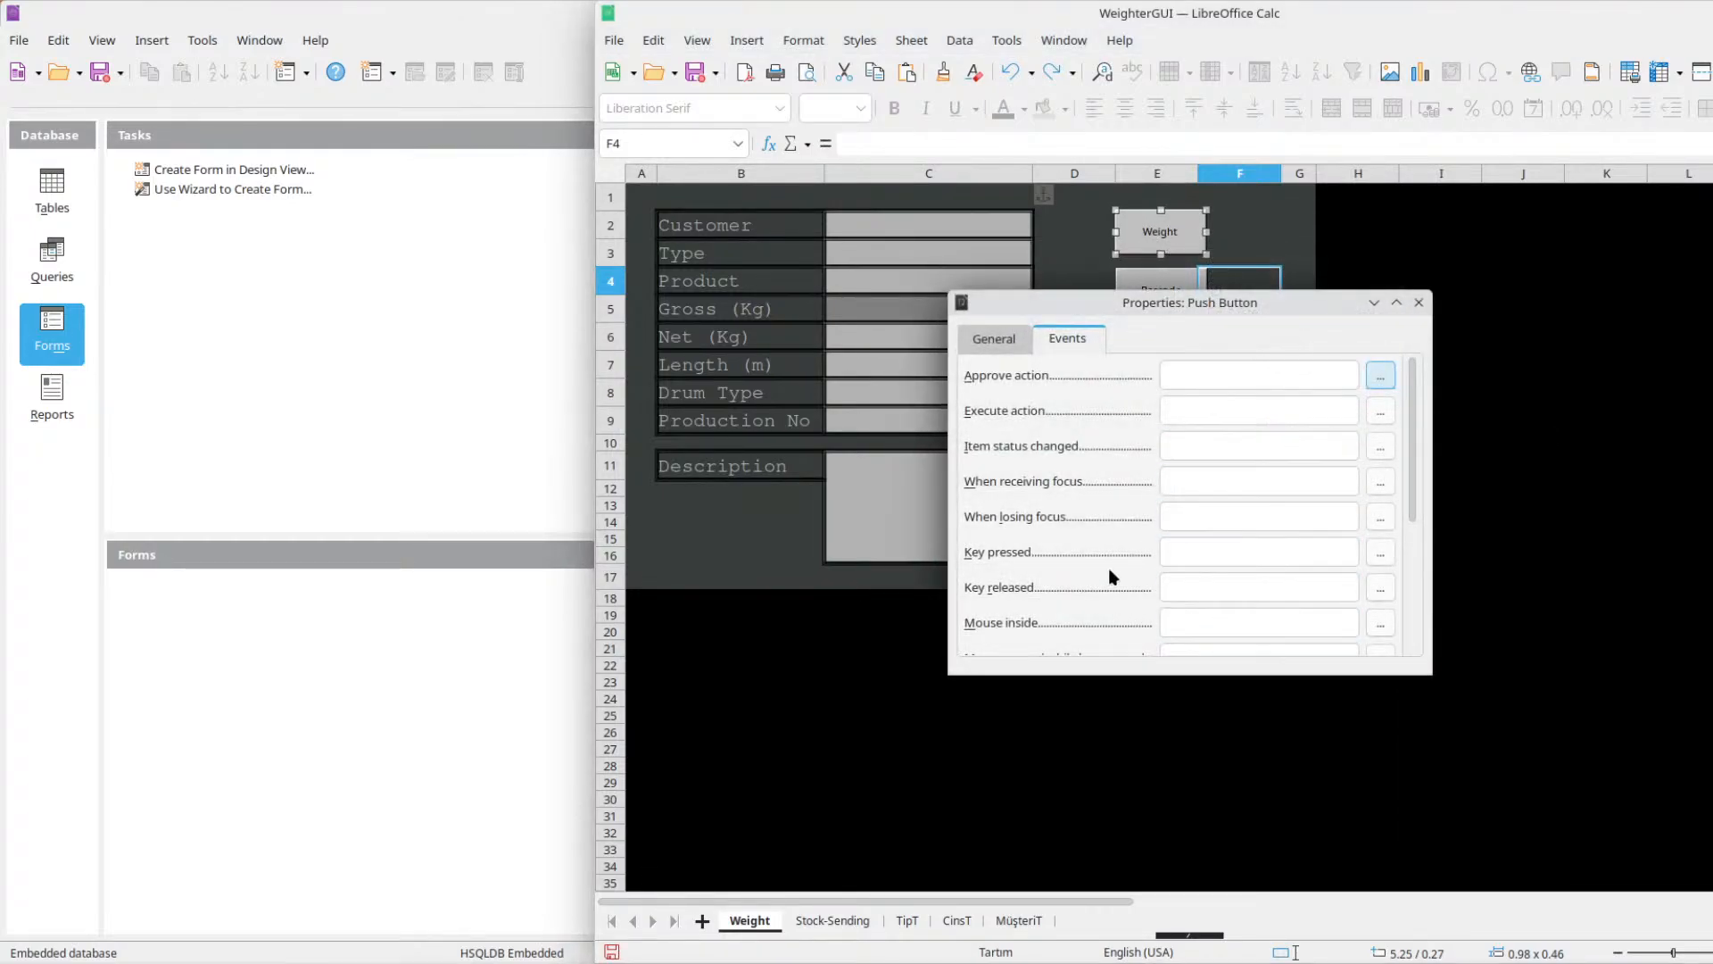
click(1419, 303)
right_click(1160, 234)
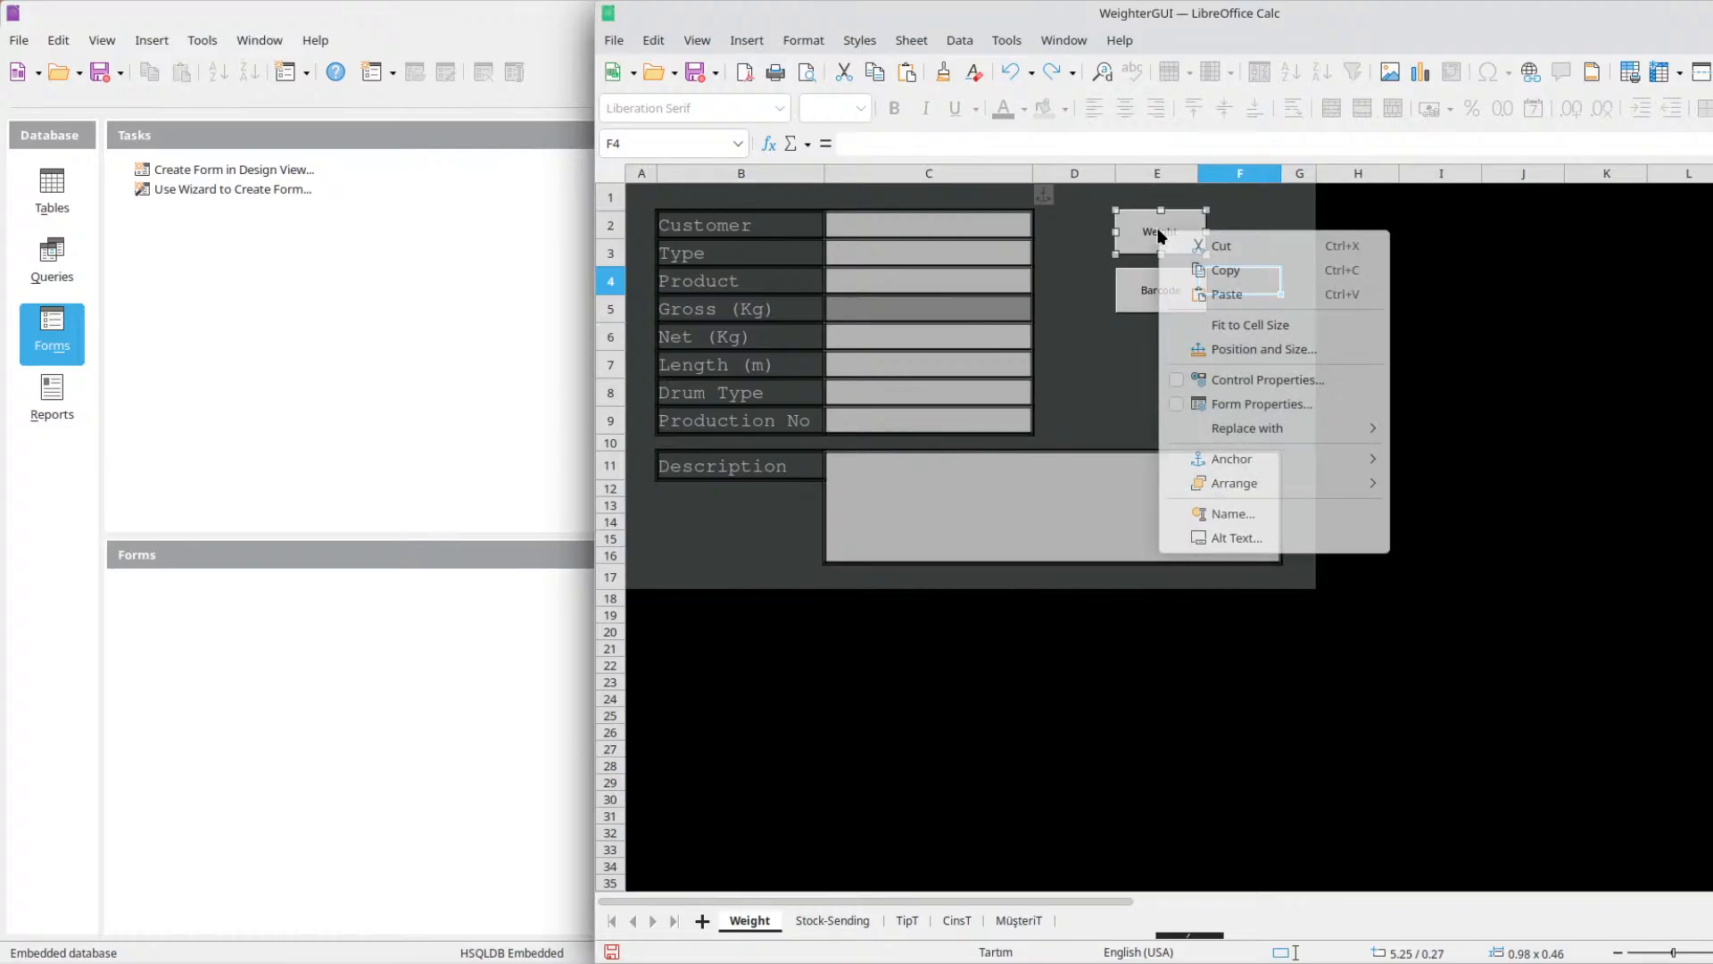
click(1240, 355)
click(959, 624)
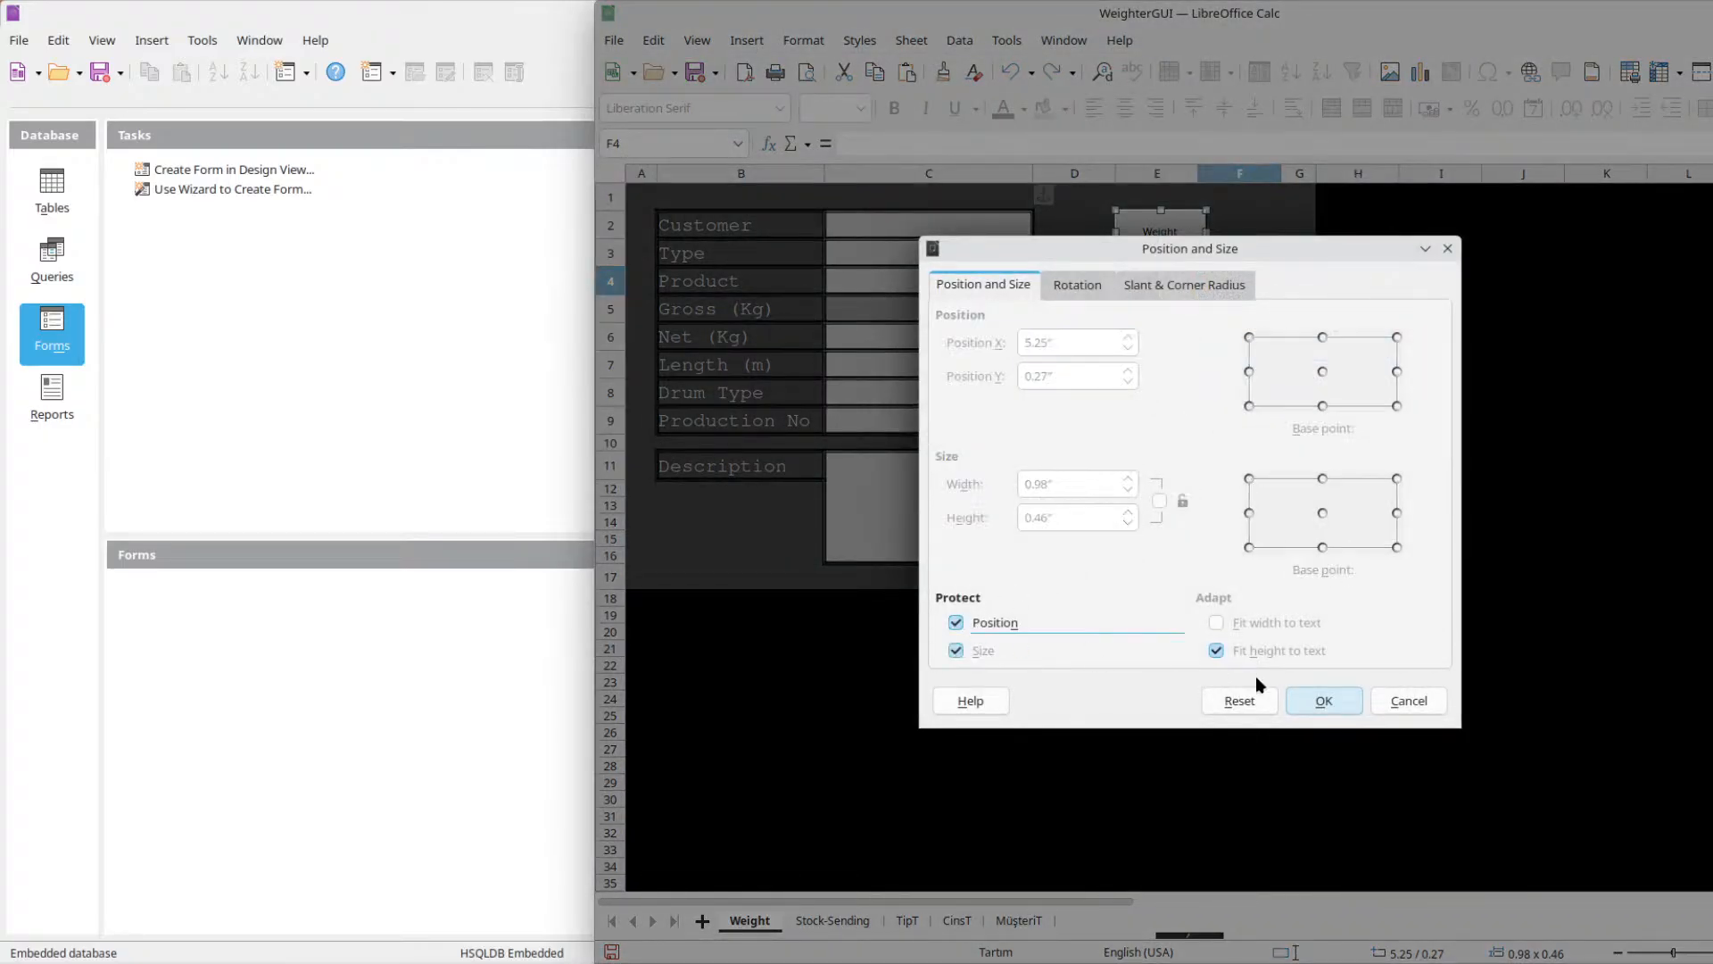
click(1321, 701)
On the Stock-Sending sheet, unprotect the List button's position and align it above the Excel button, at about X 6.64", Y 0.25".
click(830, 926)
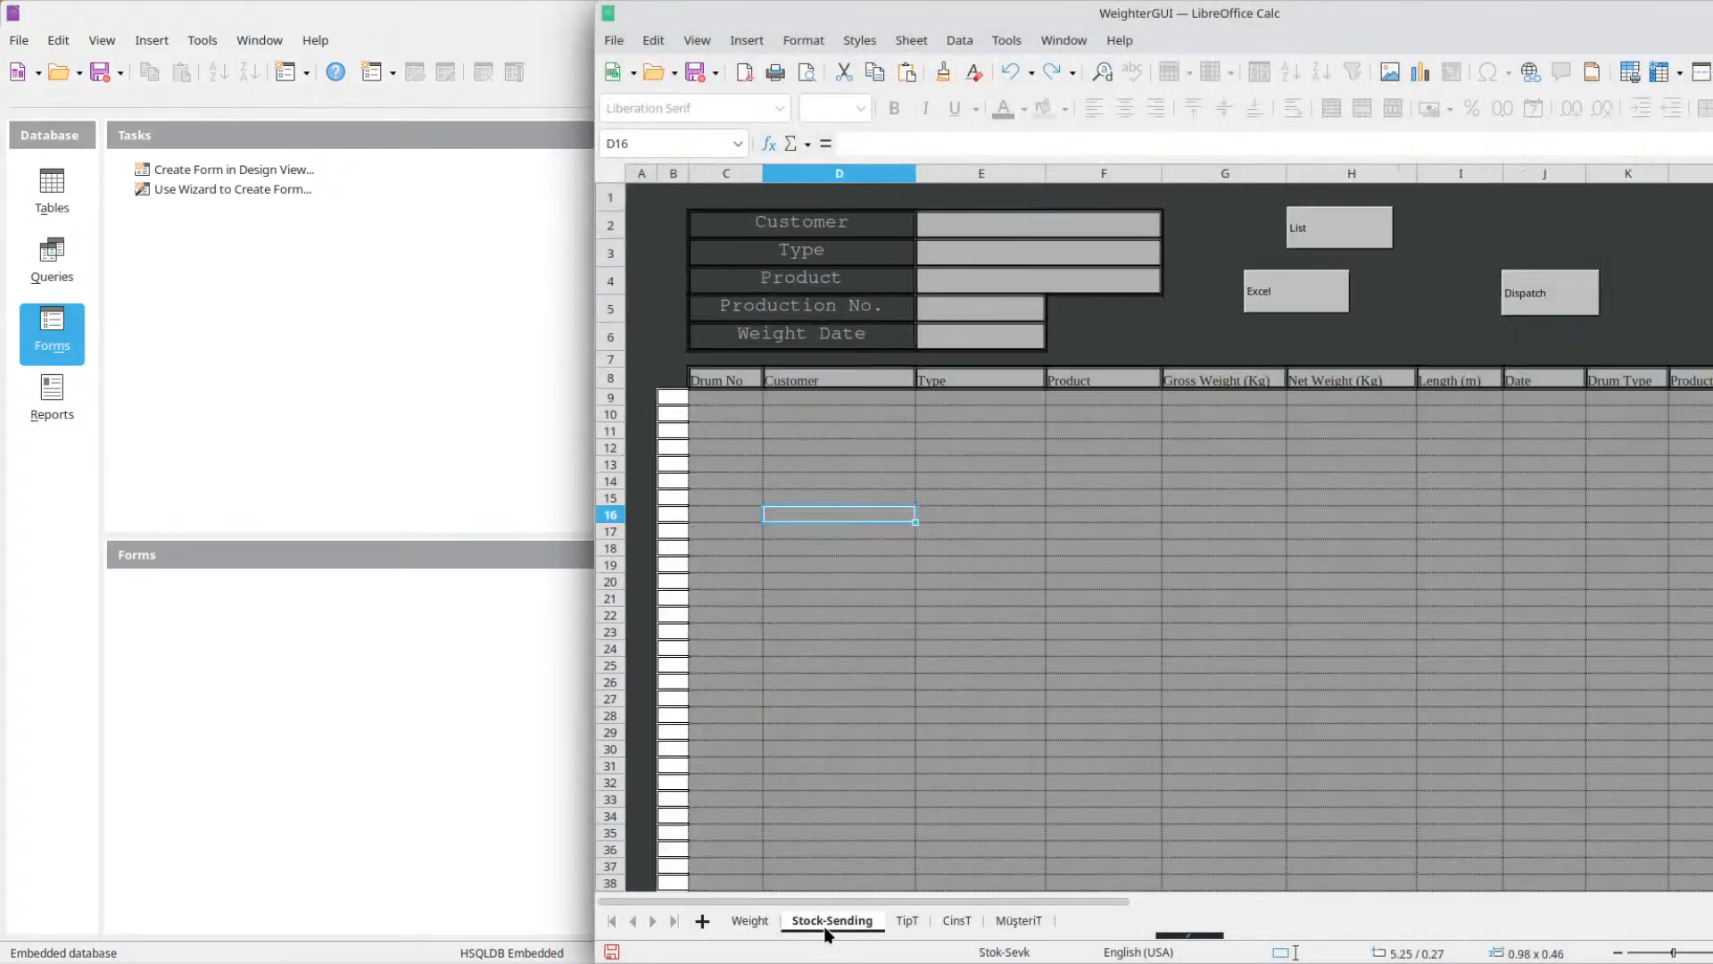
right_click(1340, 227)
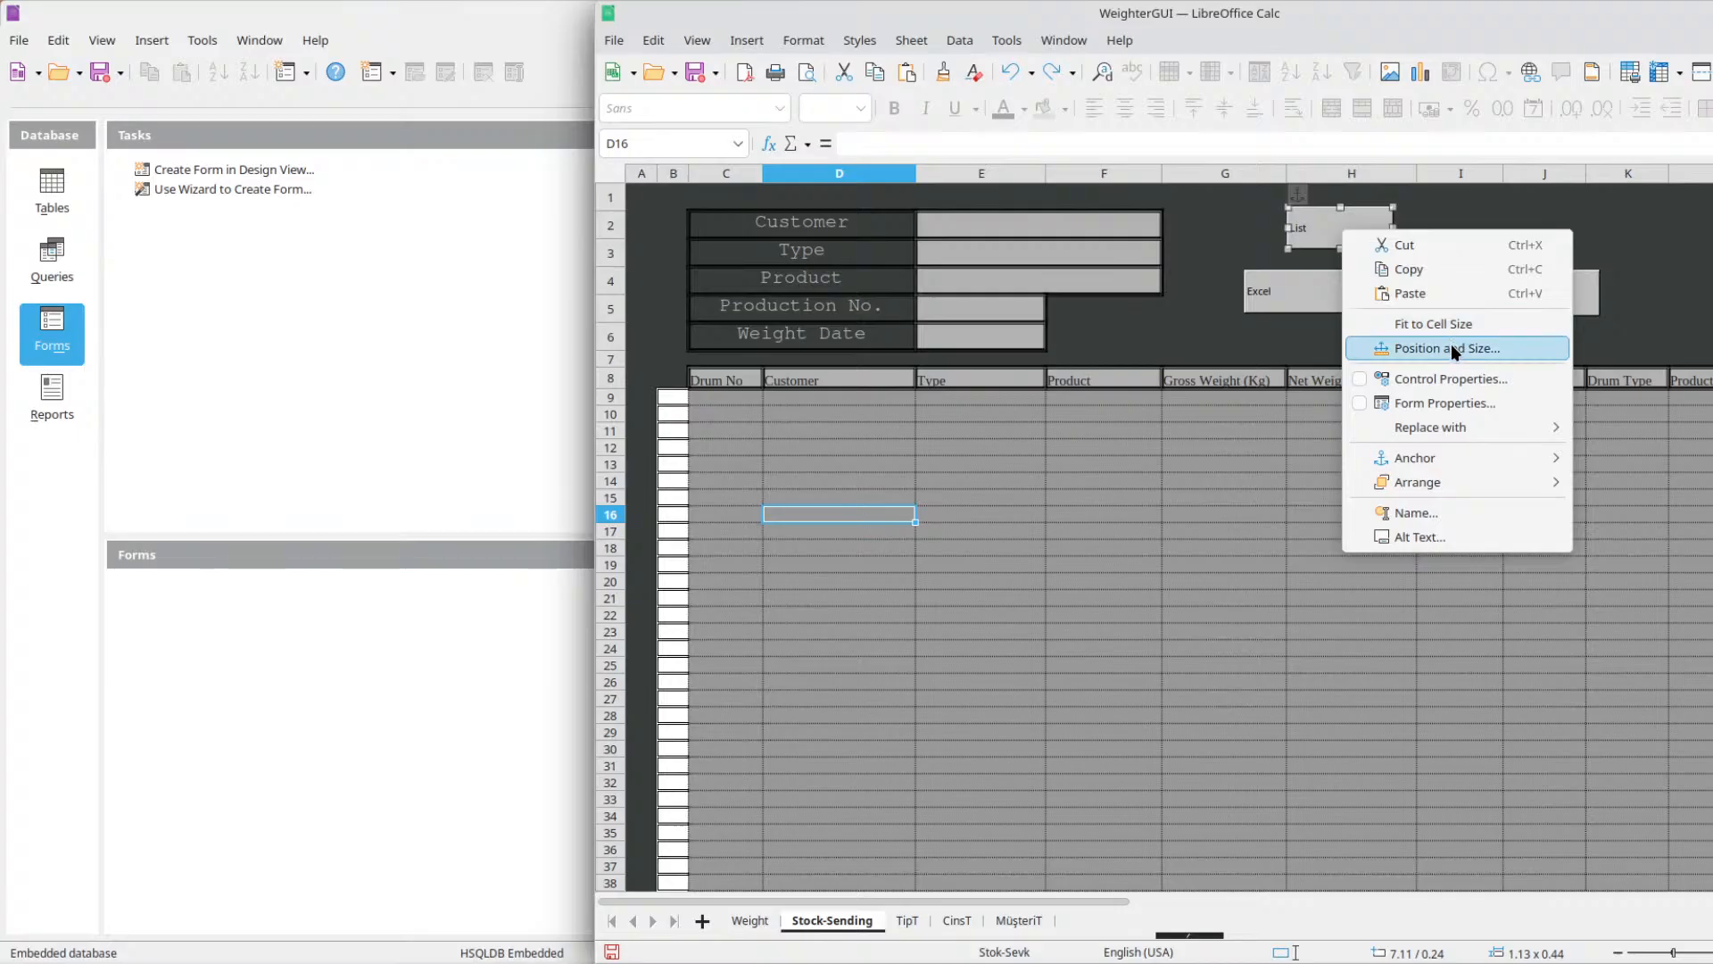
click(1451, 344)
click(953, 624)
click(953, 623)
click(1323, 701)
drag(1326, 227, 1283, 230)
Protect the List button's position and deselect the button.
right_click(1284, 230)
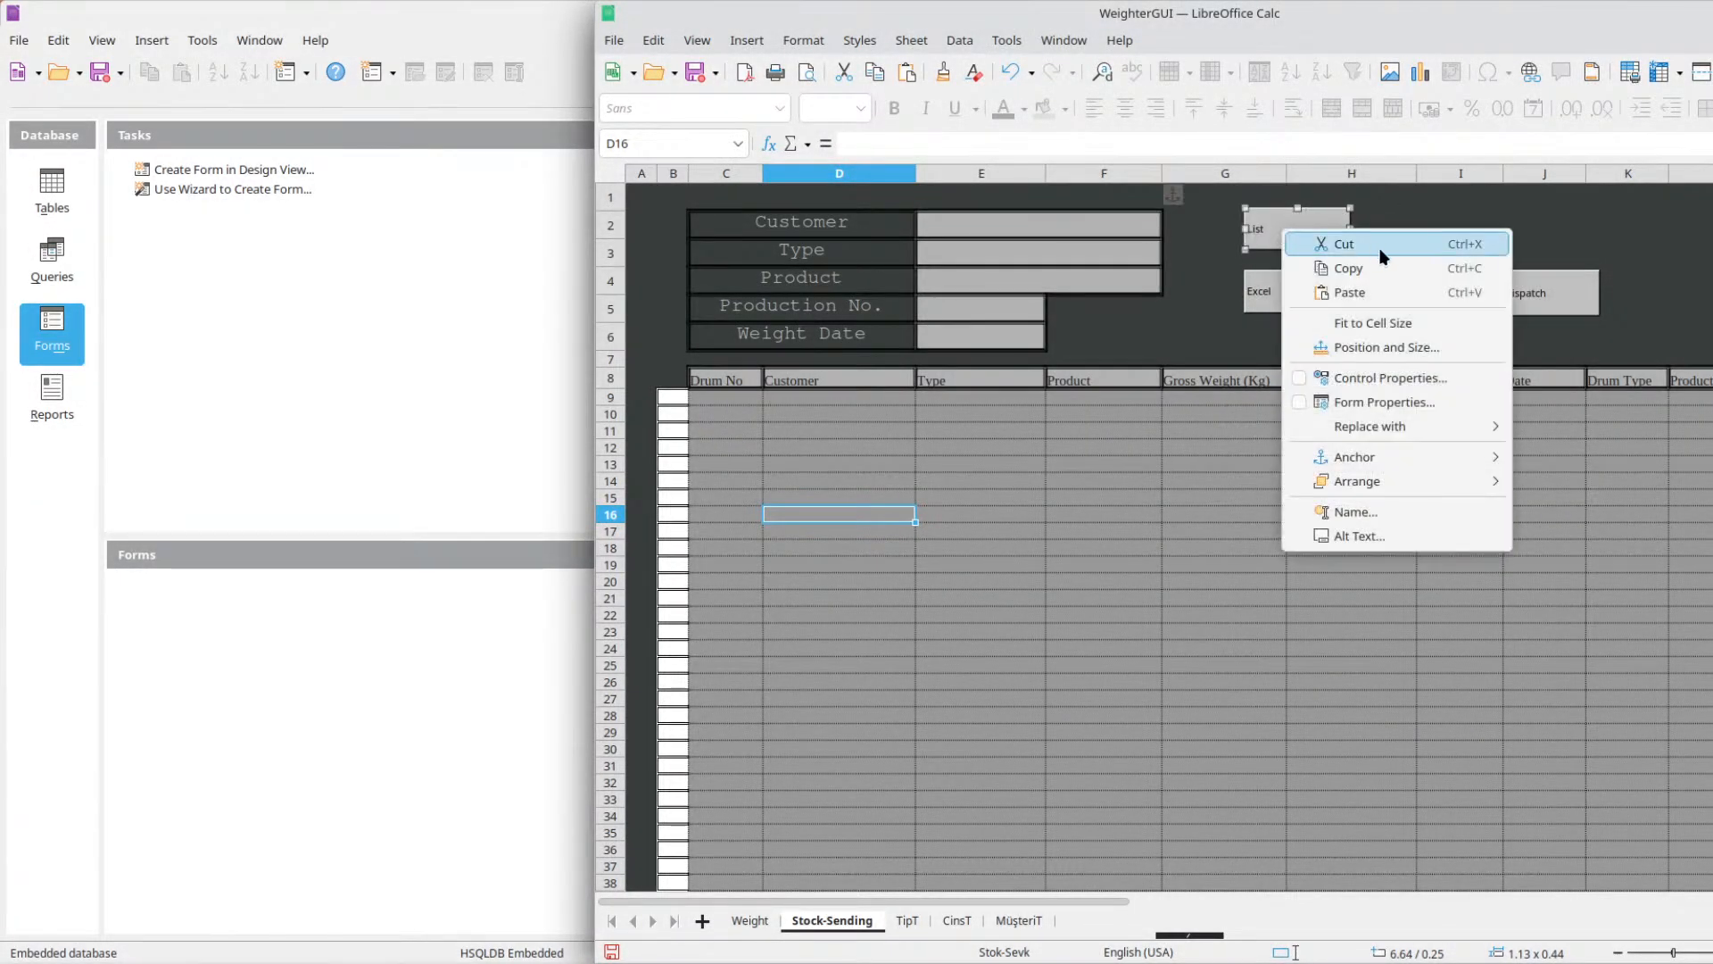
click(1398, 347)
click(955, 623)
click(1323, 700)
click(1460, 253)
Unprotect the Dispatch button's position and move it closer to the Excel button, at about X 8.39", Y 0.88".
right_click(1523, 284)
click(1560, 286)
right_click(1561, 287)
click(1660, 403)
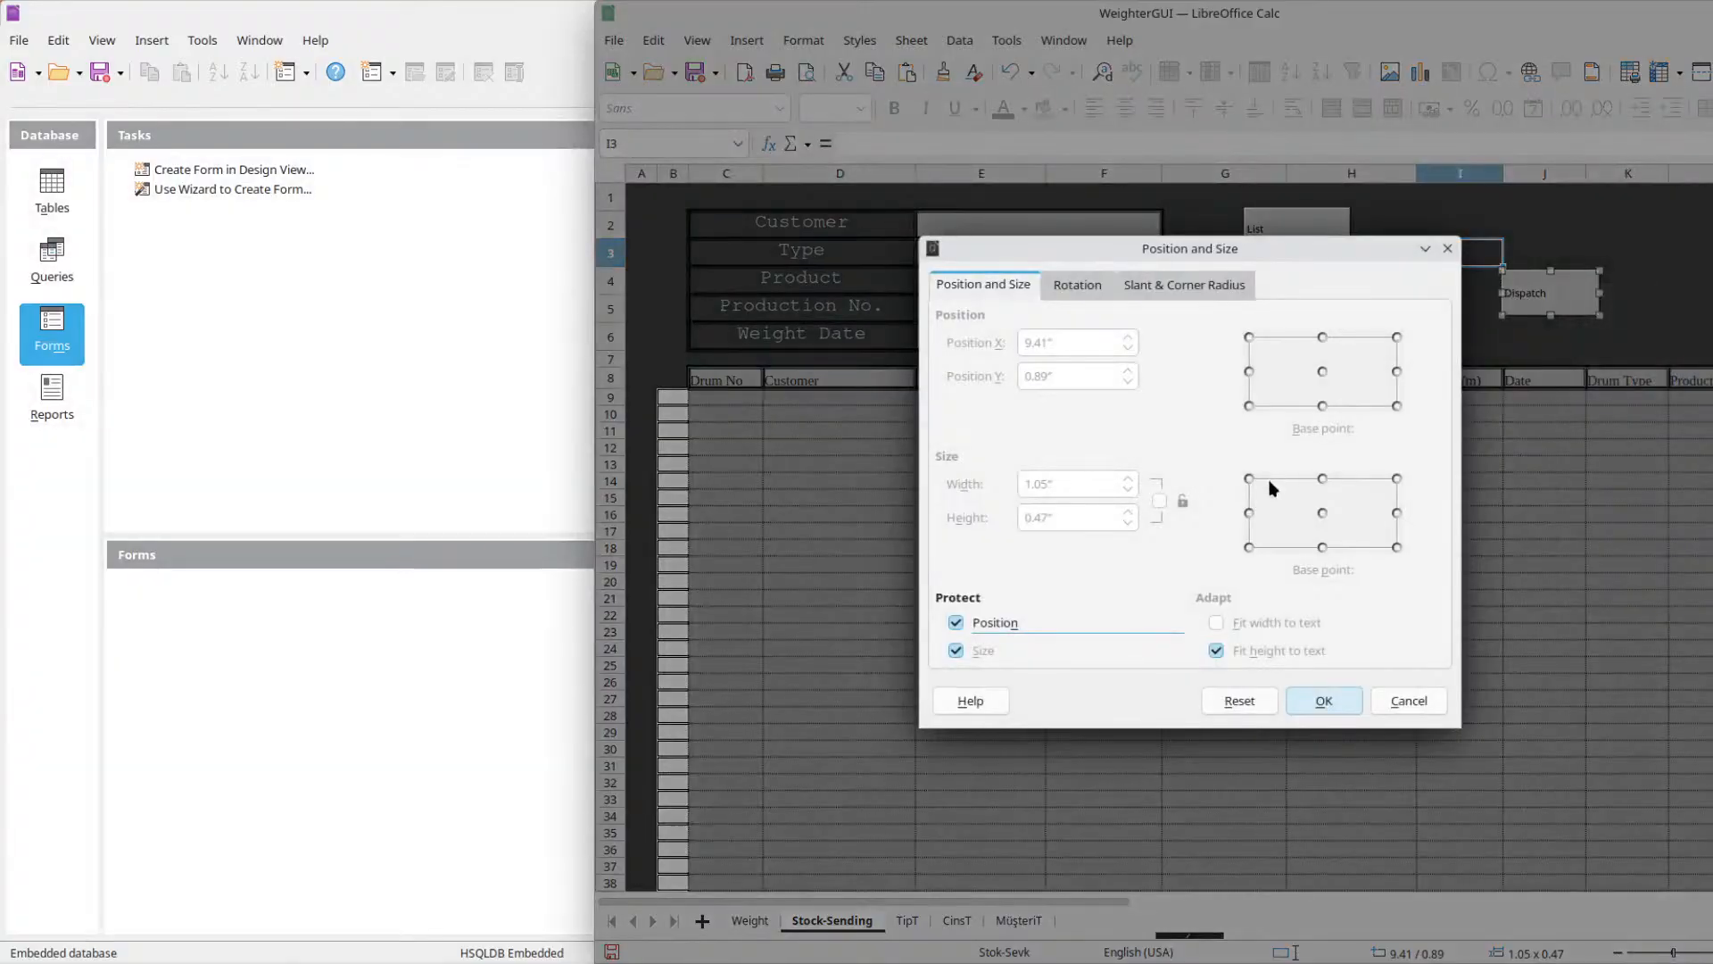
click(979, 623)
click(1323, 700)
drag(1565, 293, 1472, 295)
Protect the Dispatch button's position and deselect the button.
right_click(1450, 286)
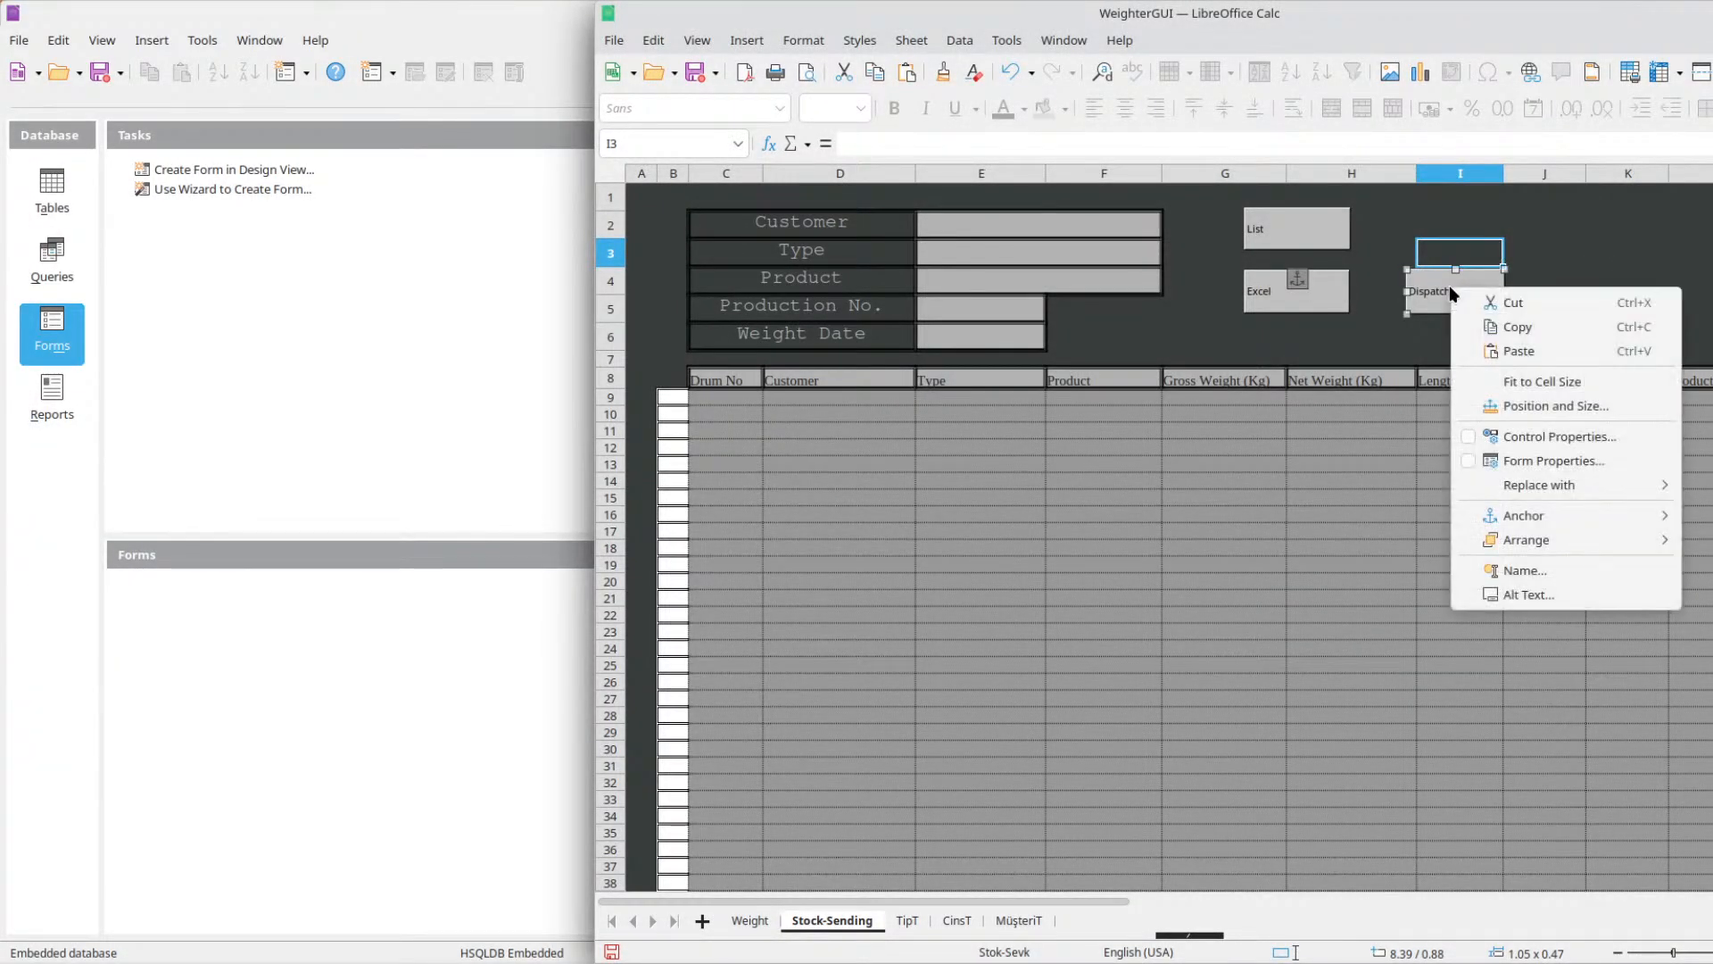
click(1578, 407)
click(979, 623)
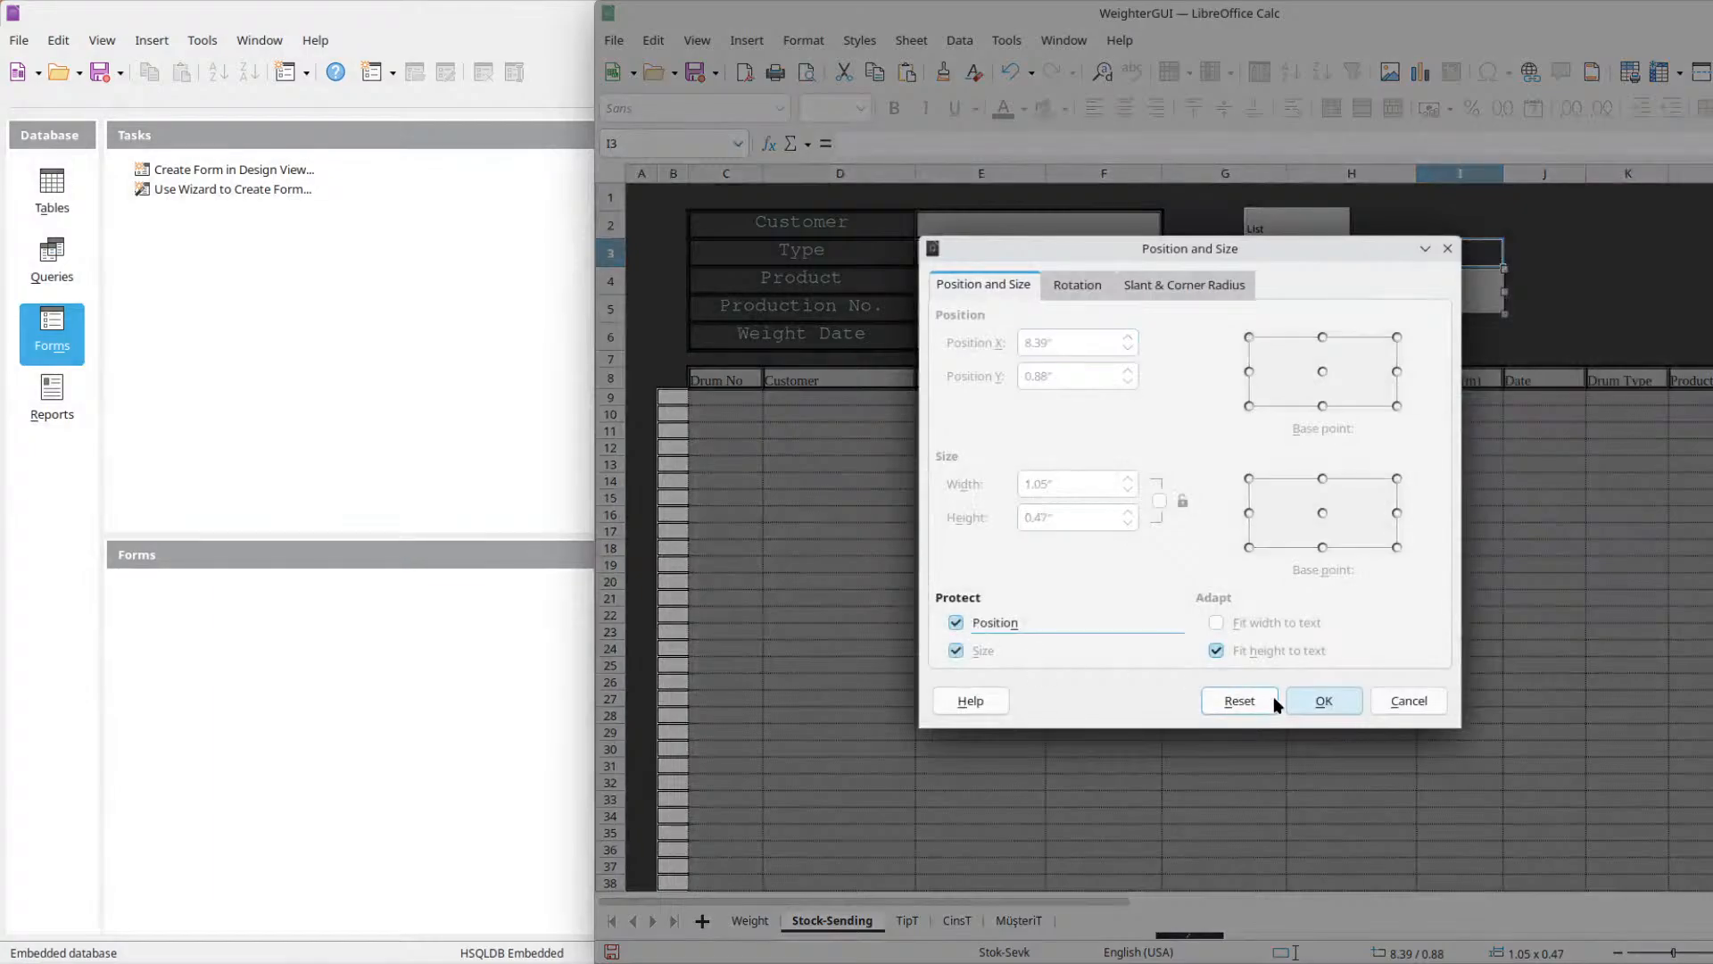
click(1322, 701)
click(1114, 479)
click(964, 516)
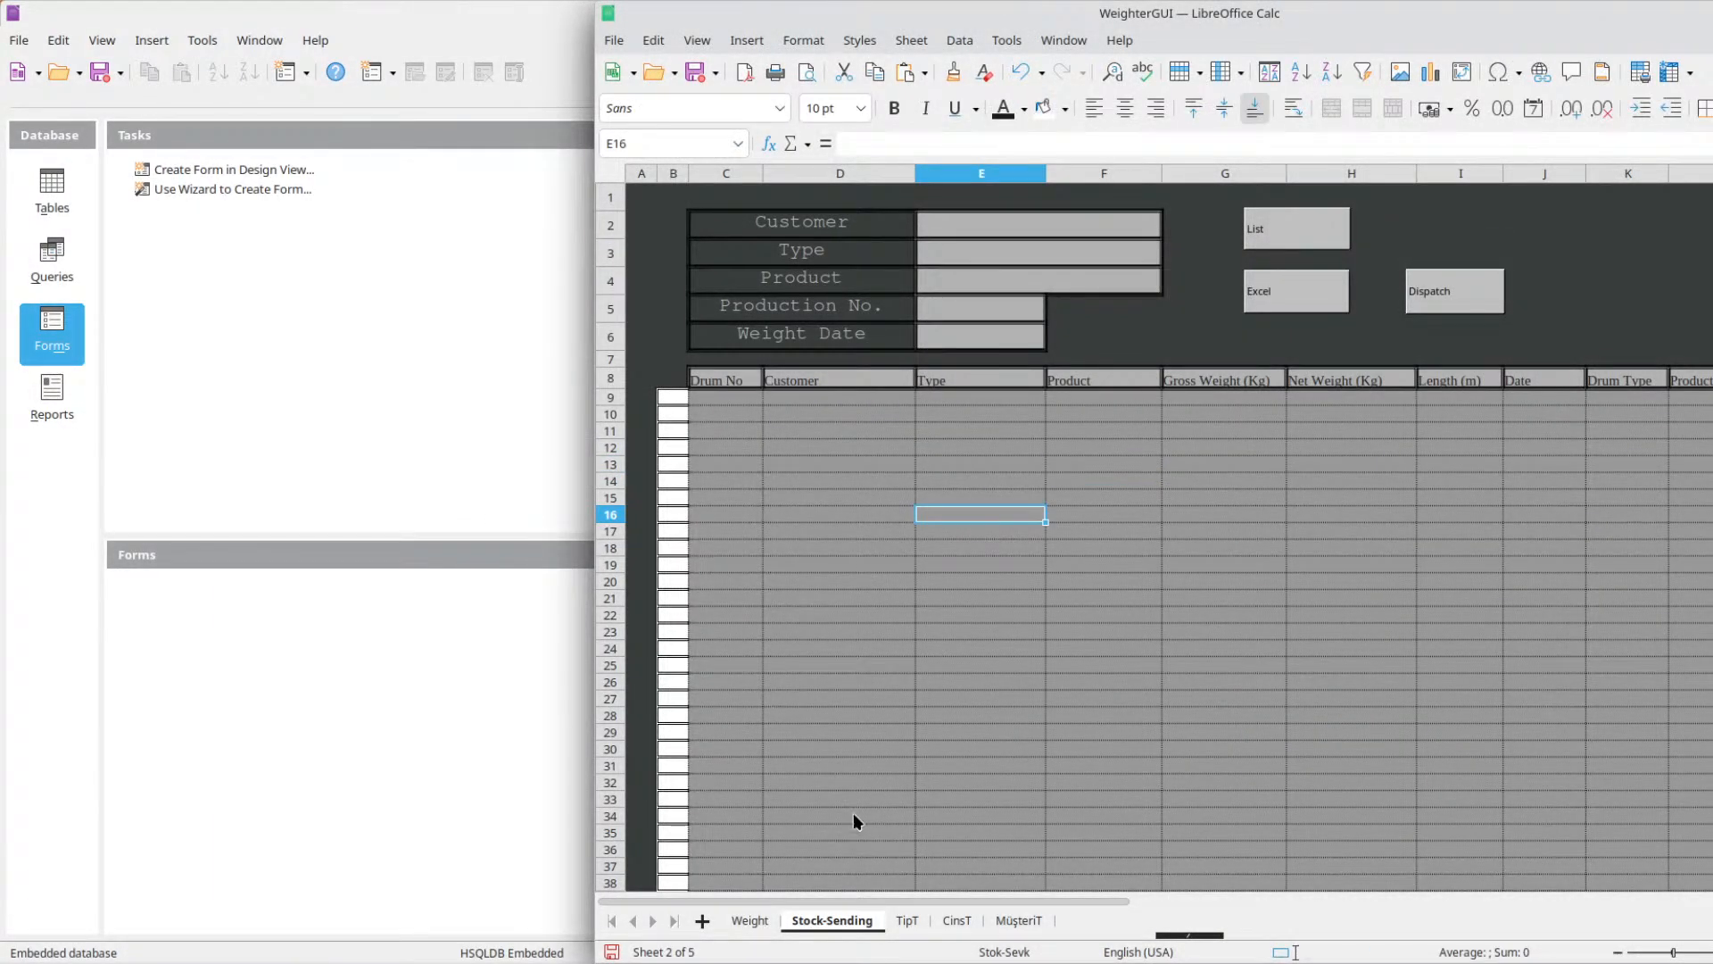
Examine the form area of the Weight sheet down to its last row and return to the Stock-Sending sheet.
click(746, 921)
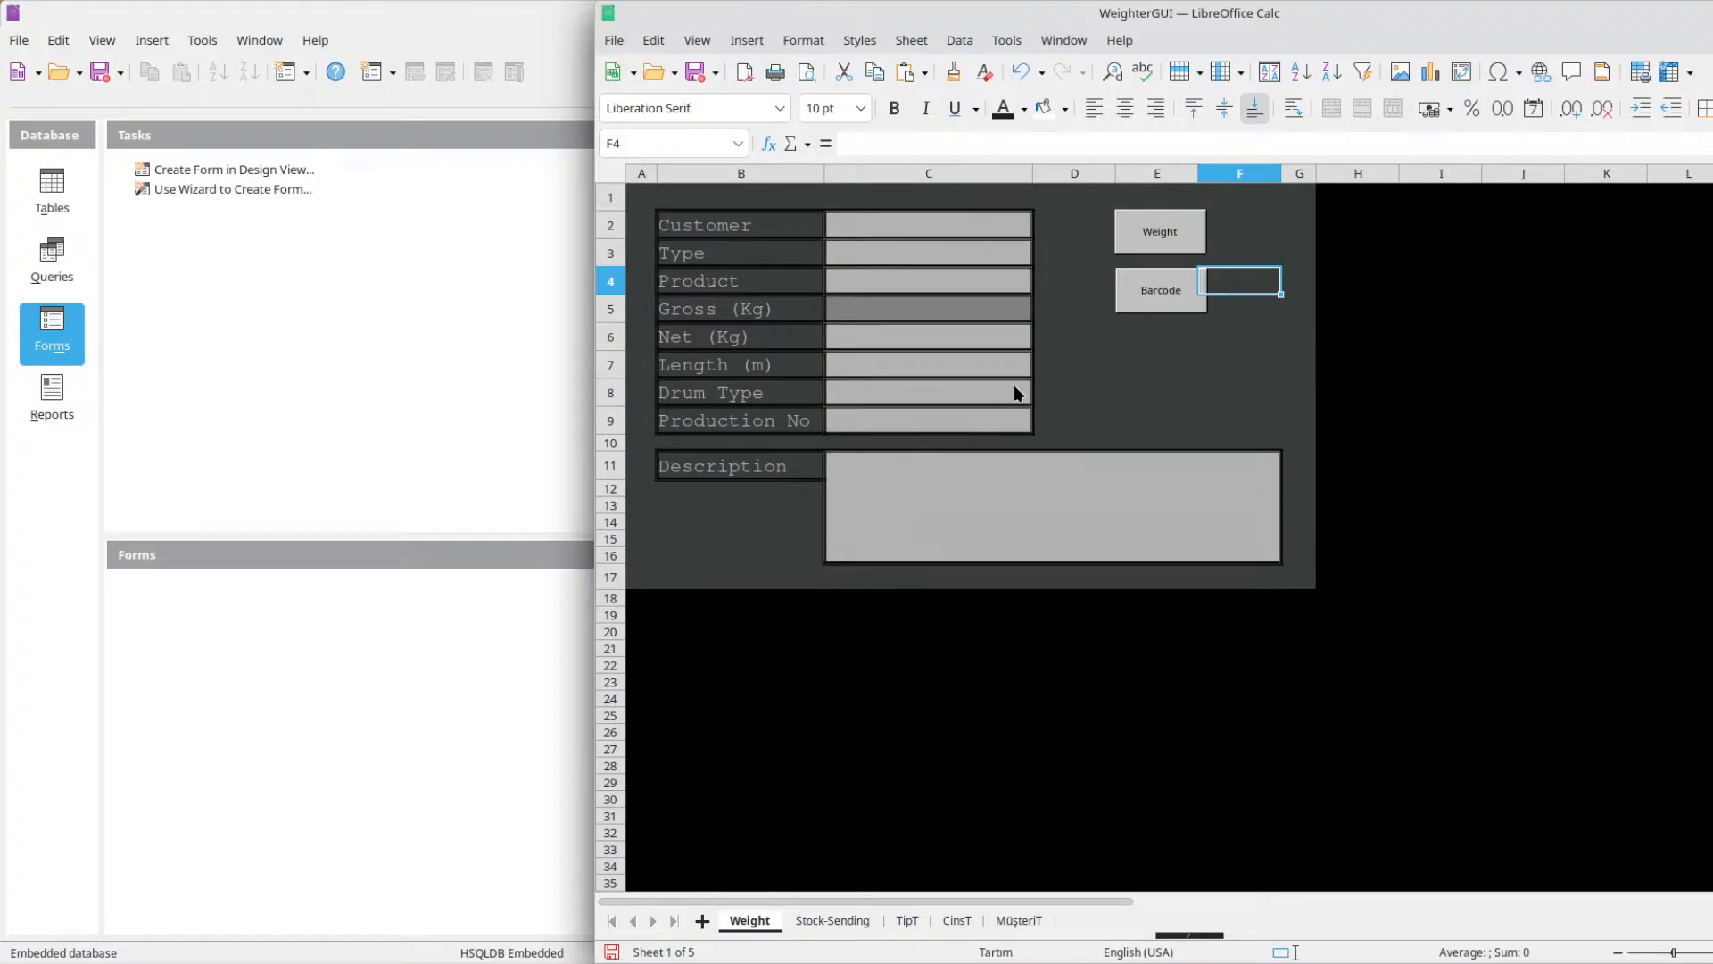
click(1123, 373)
click(1085, 344)
click(1081, 367)
click(1070, 394)
click(1065, 419)
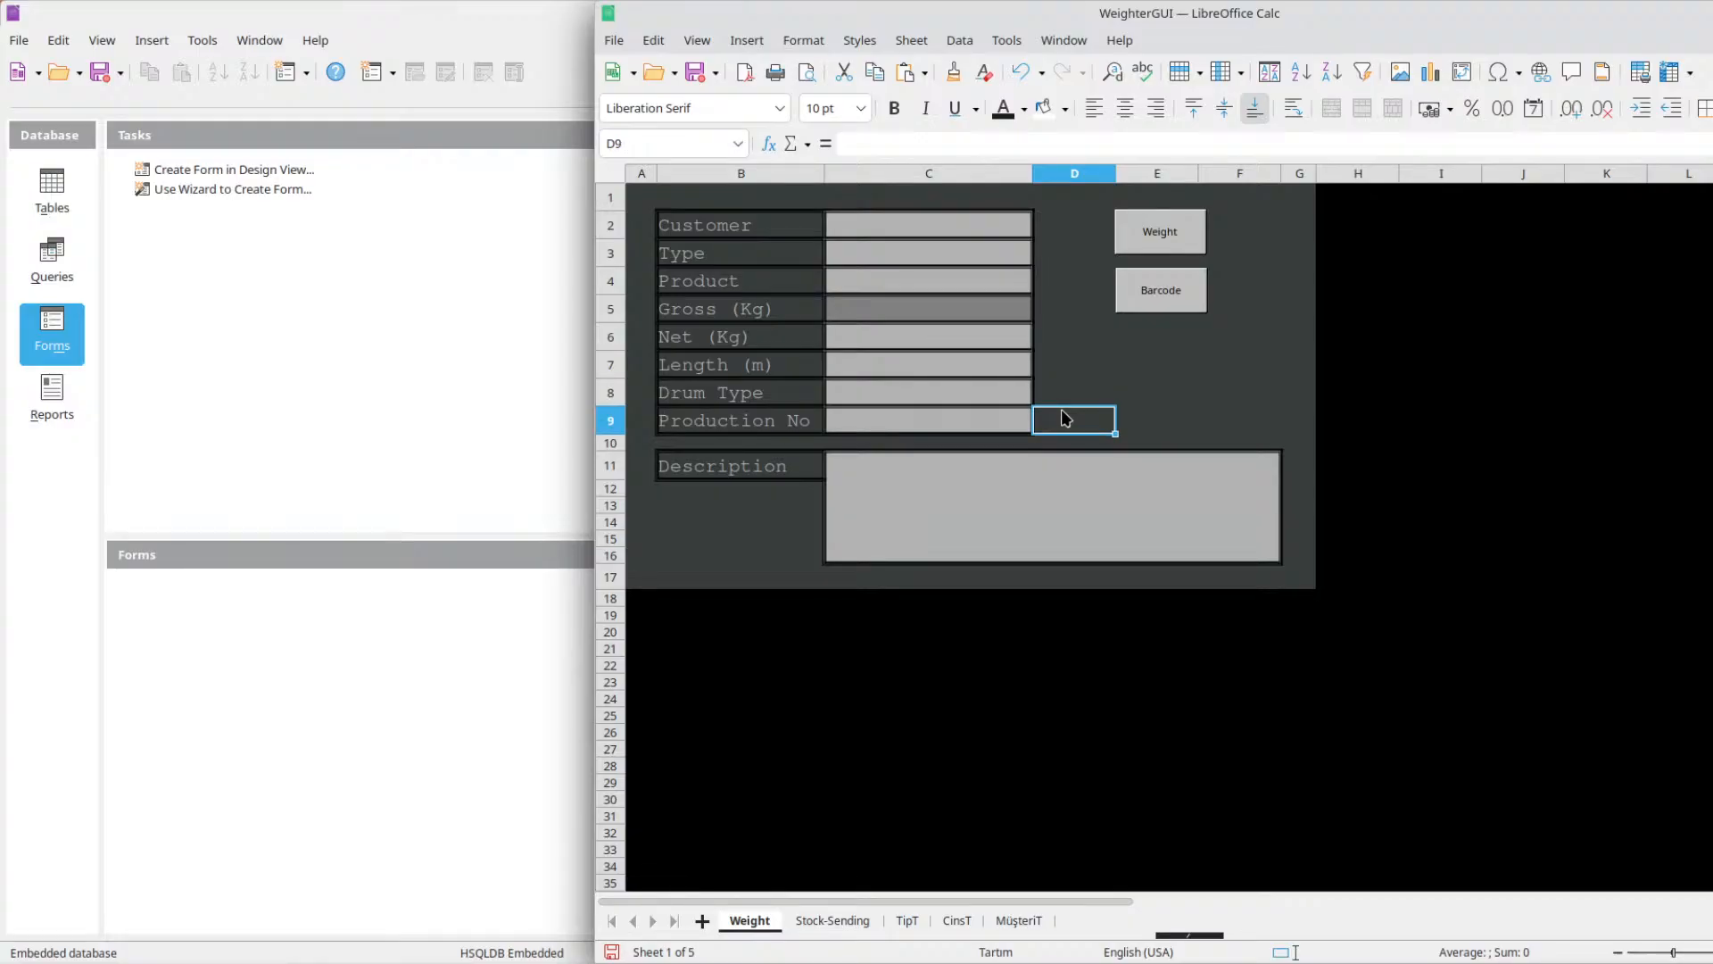
drag(1305, 579, 634, 145)
mouse_move(1299, 576)
mouse_down()
mouse_move(1247, 509)
mouse_move(1327, 581)
mouse_move(1300, 577)
mouse_move(1314, 584)
mouse_up()
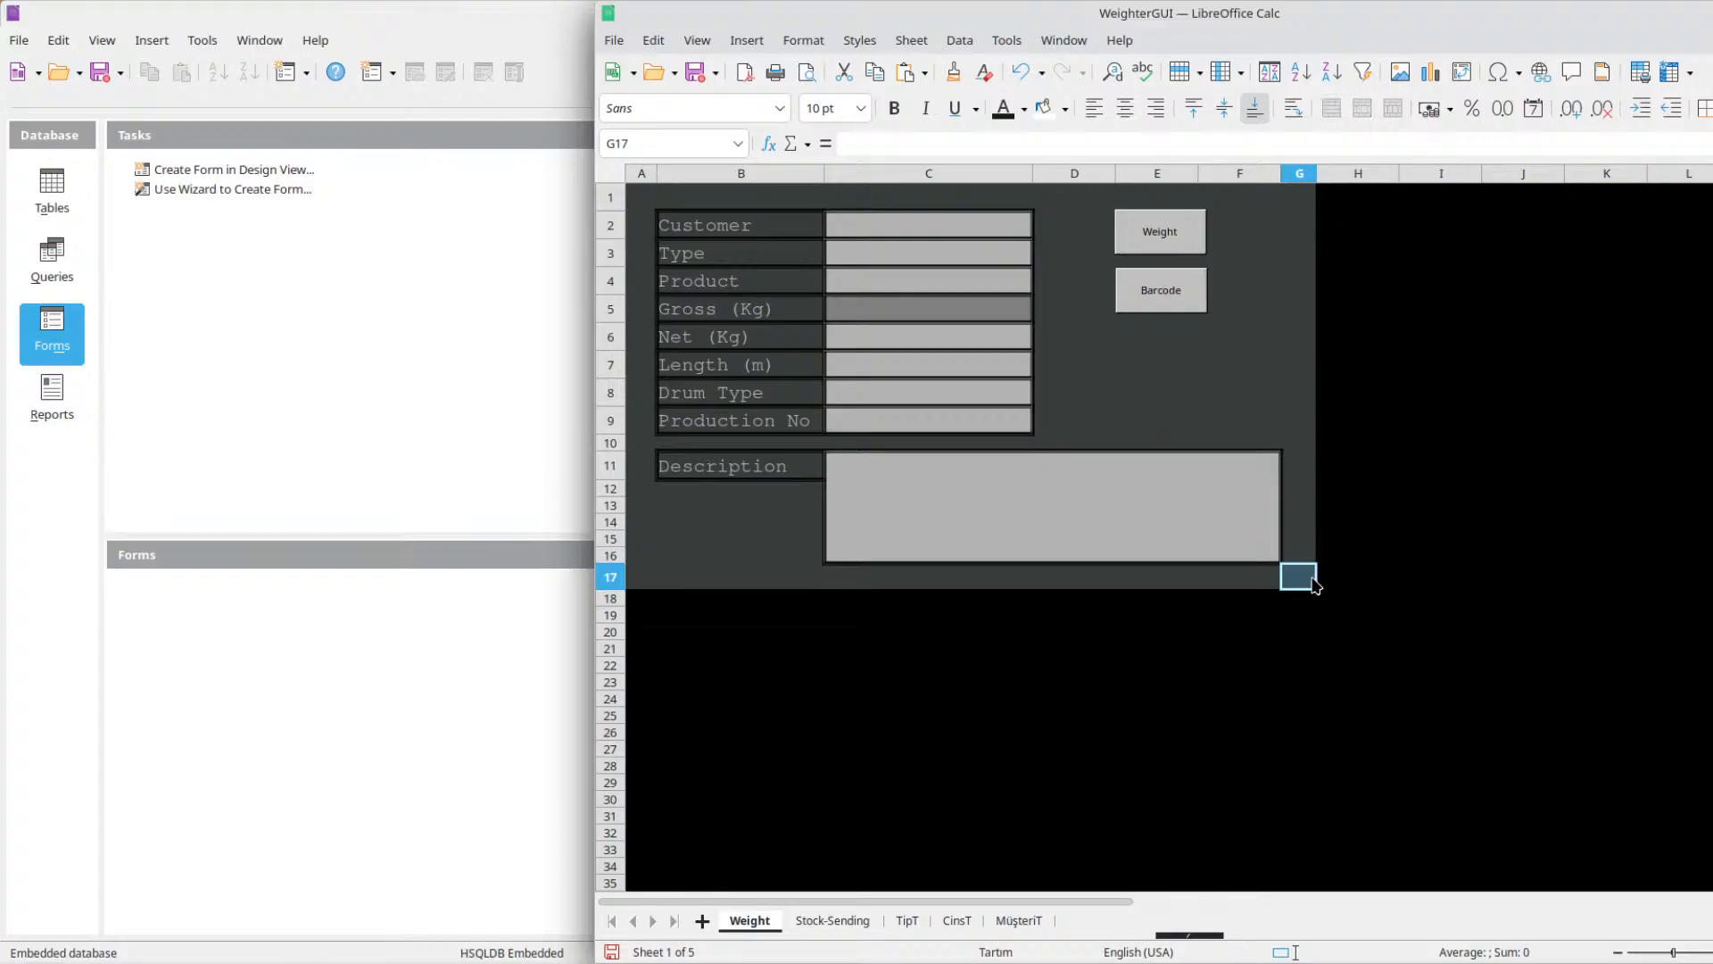
click(1342, 617)
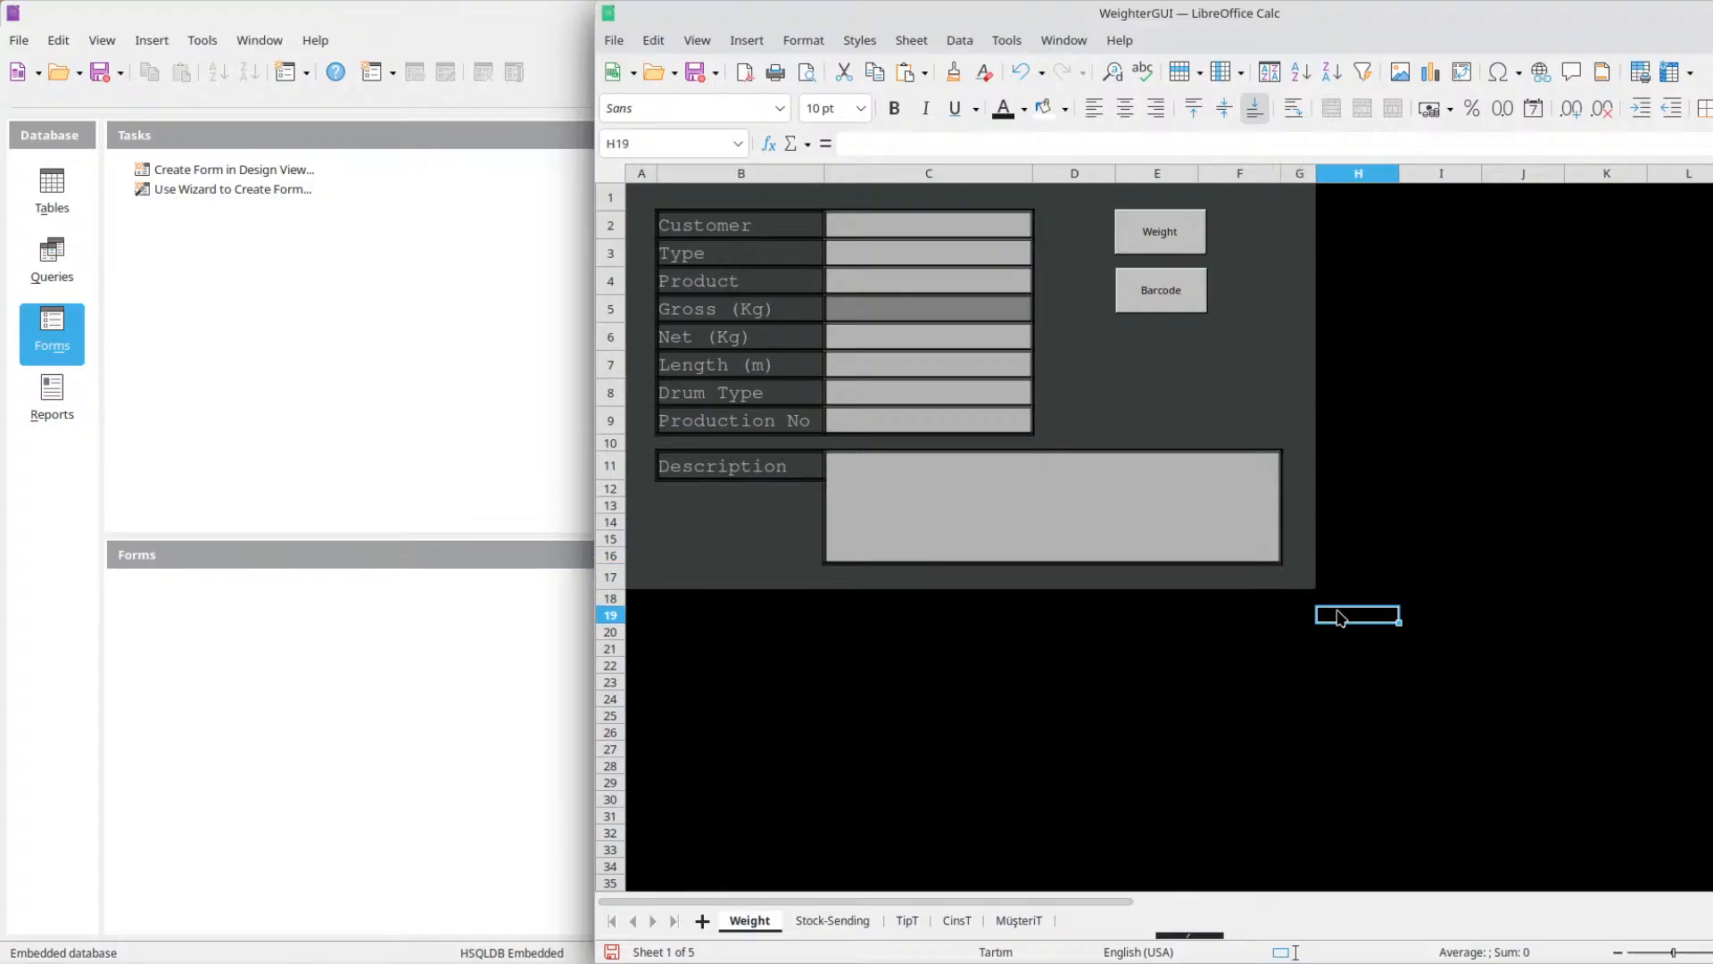
click(828, 922)
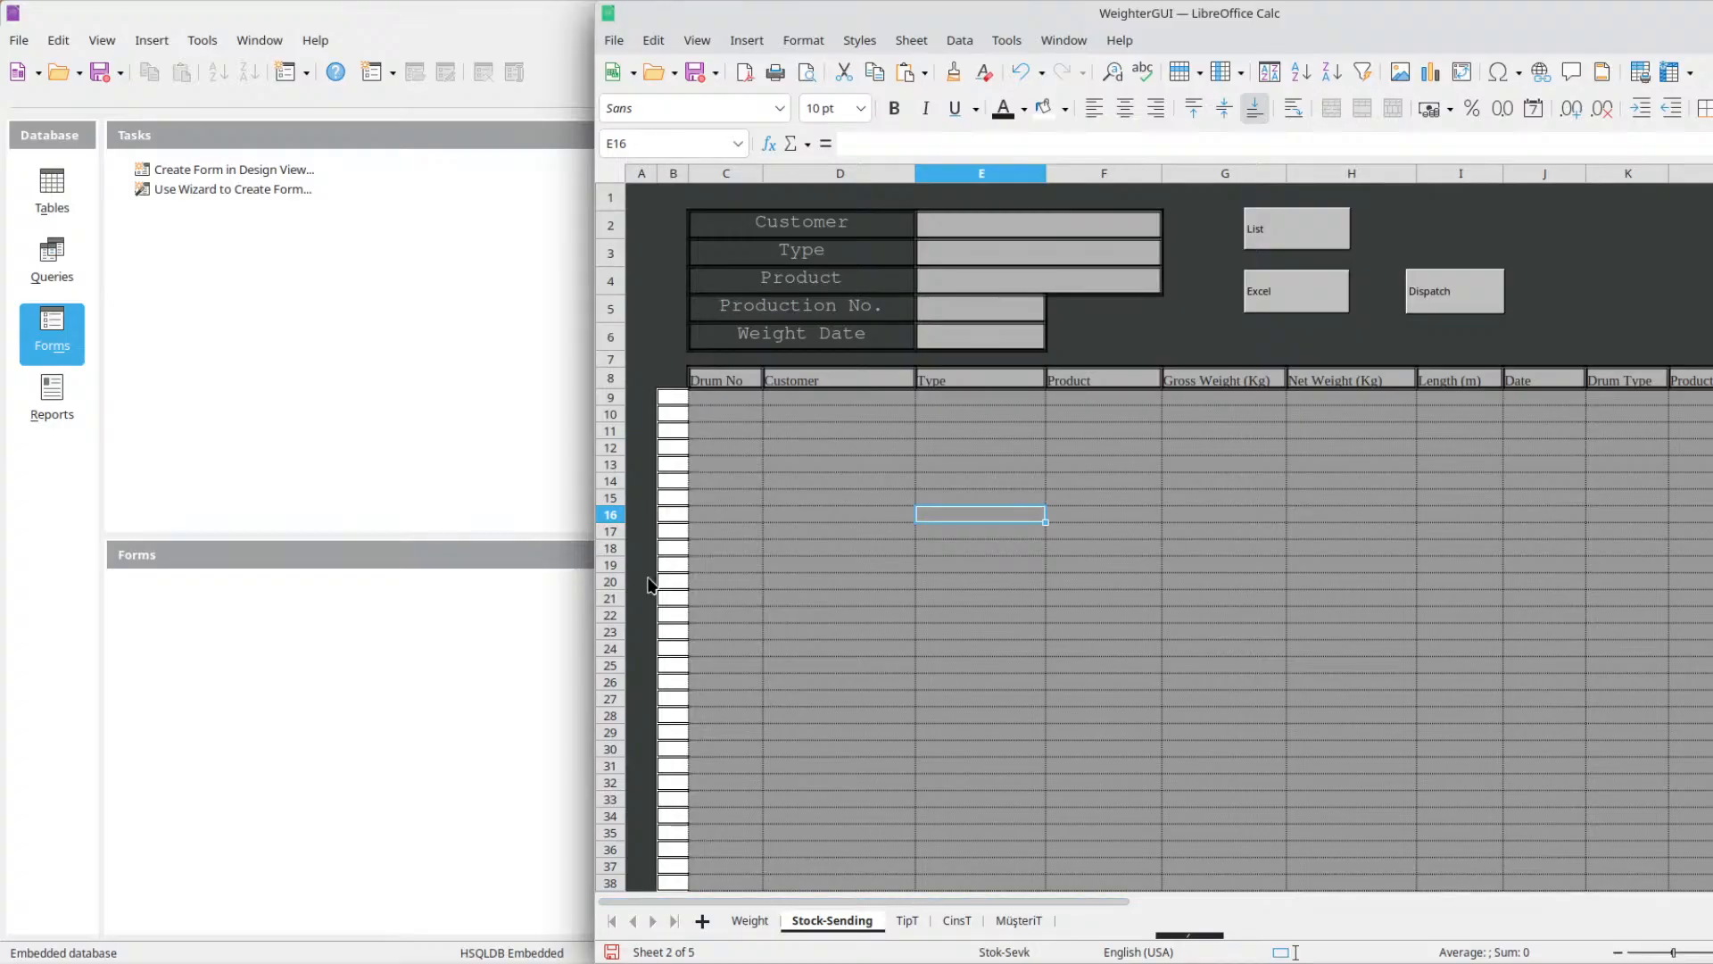
Switch to the Weigher database in Base and look through its tables, queries, forms and reports sections.
click(408, 356)
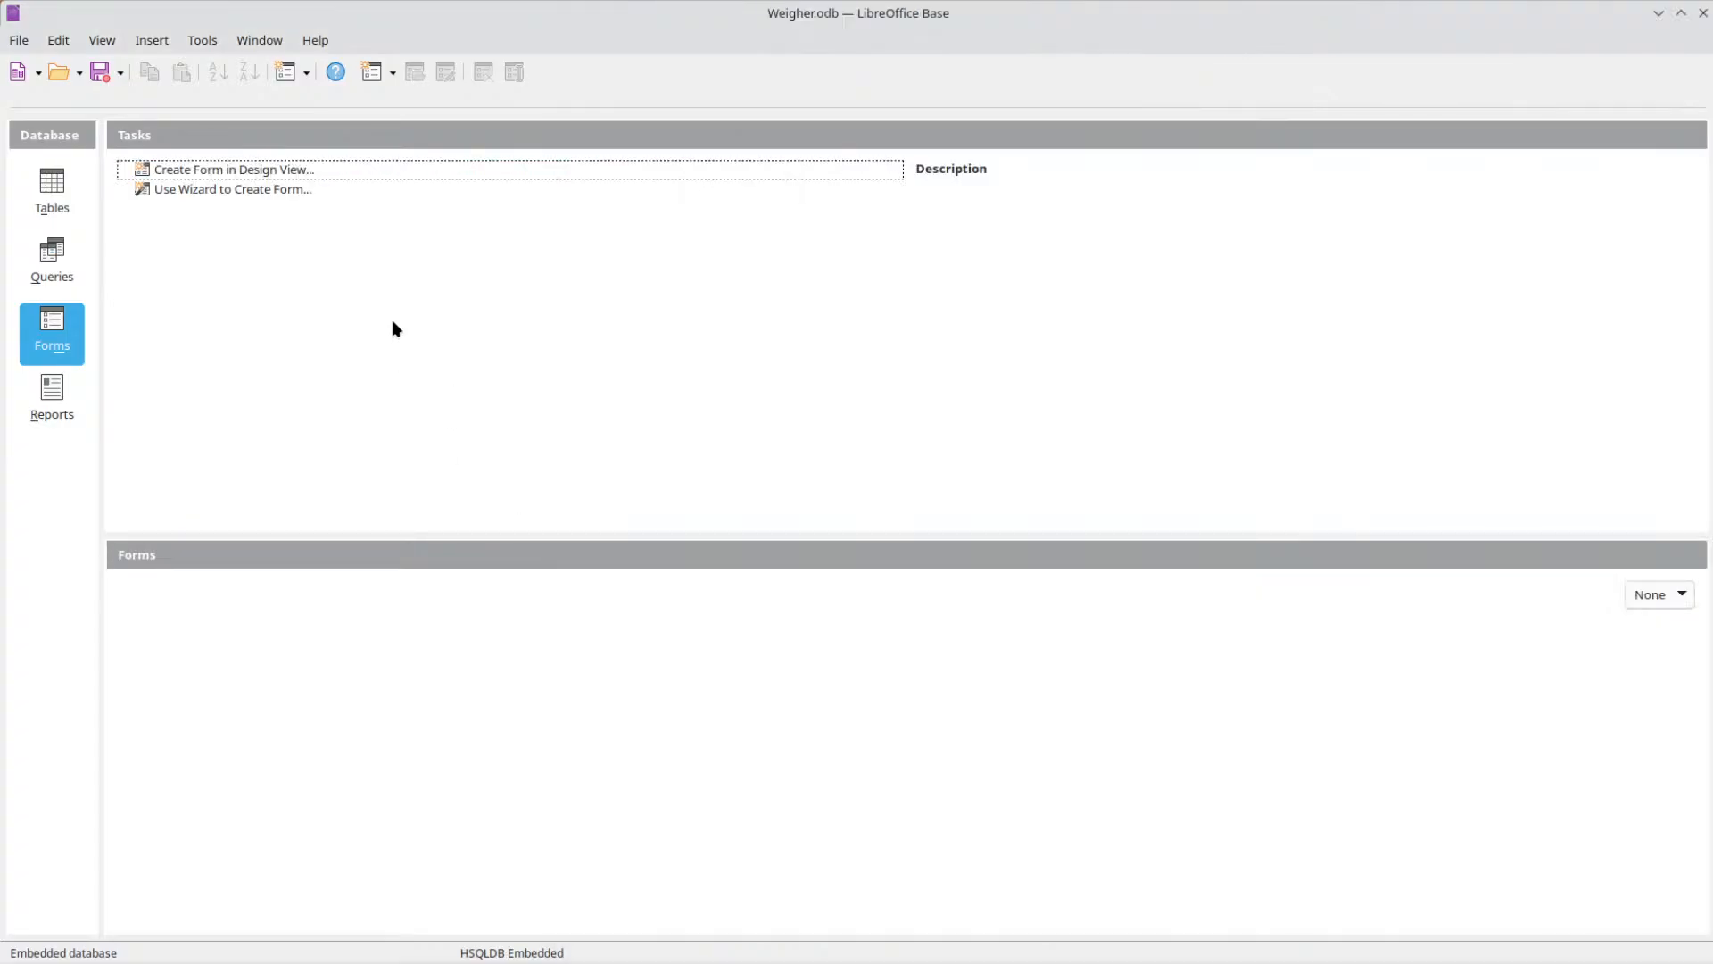
click(56, 205)
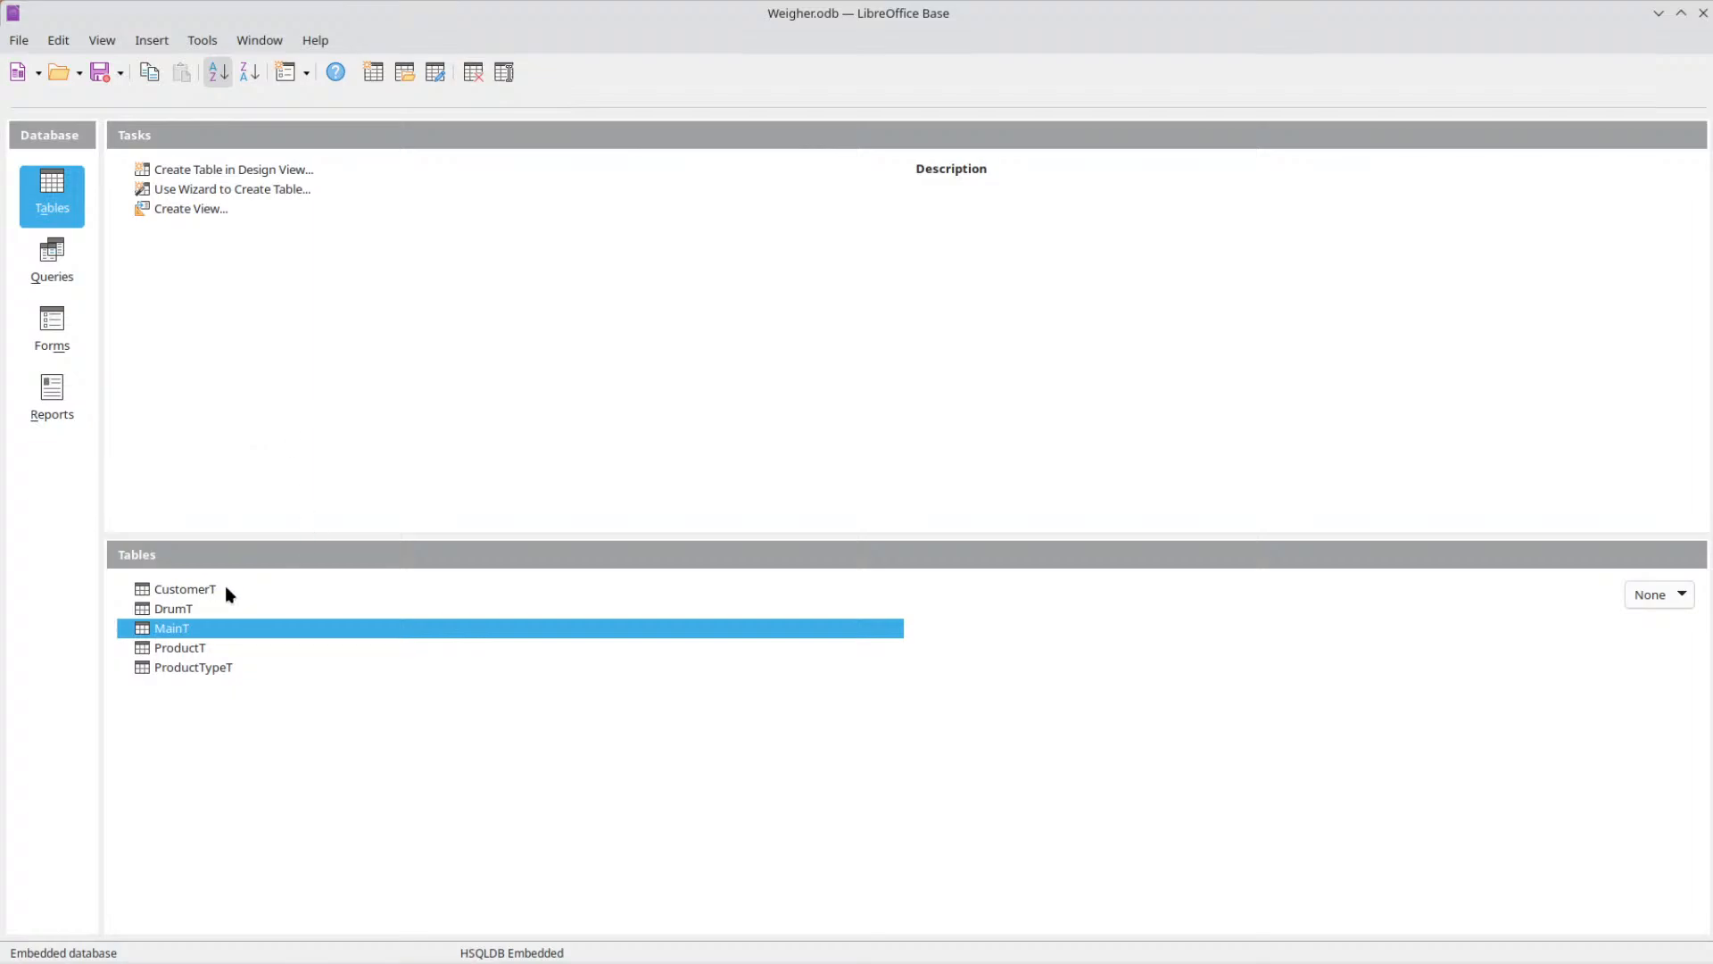
click(56, 264)
click(61, 320)
click(39, 405)
click(36, 201)
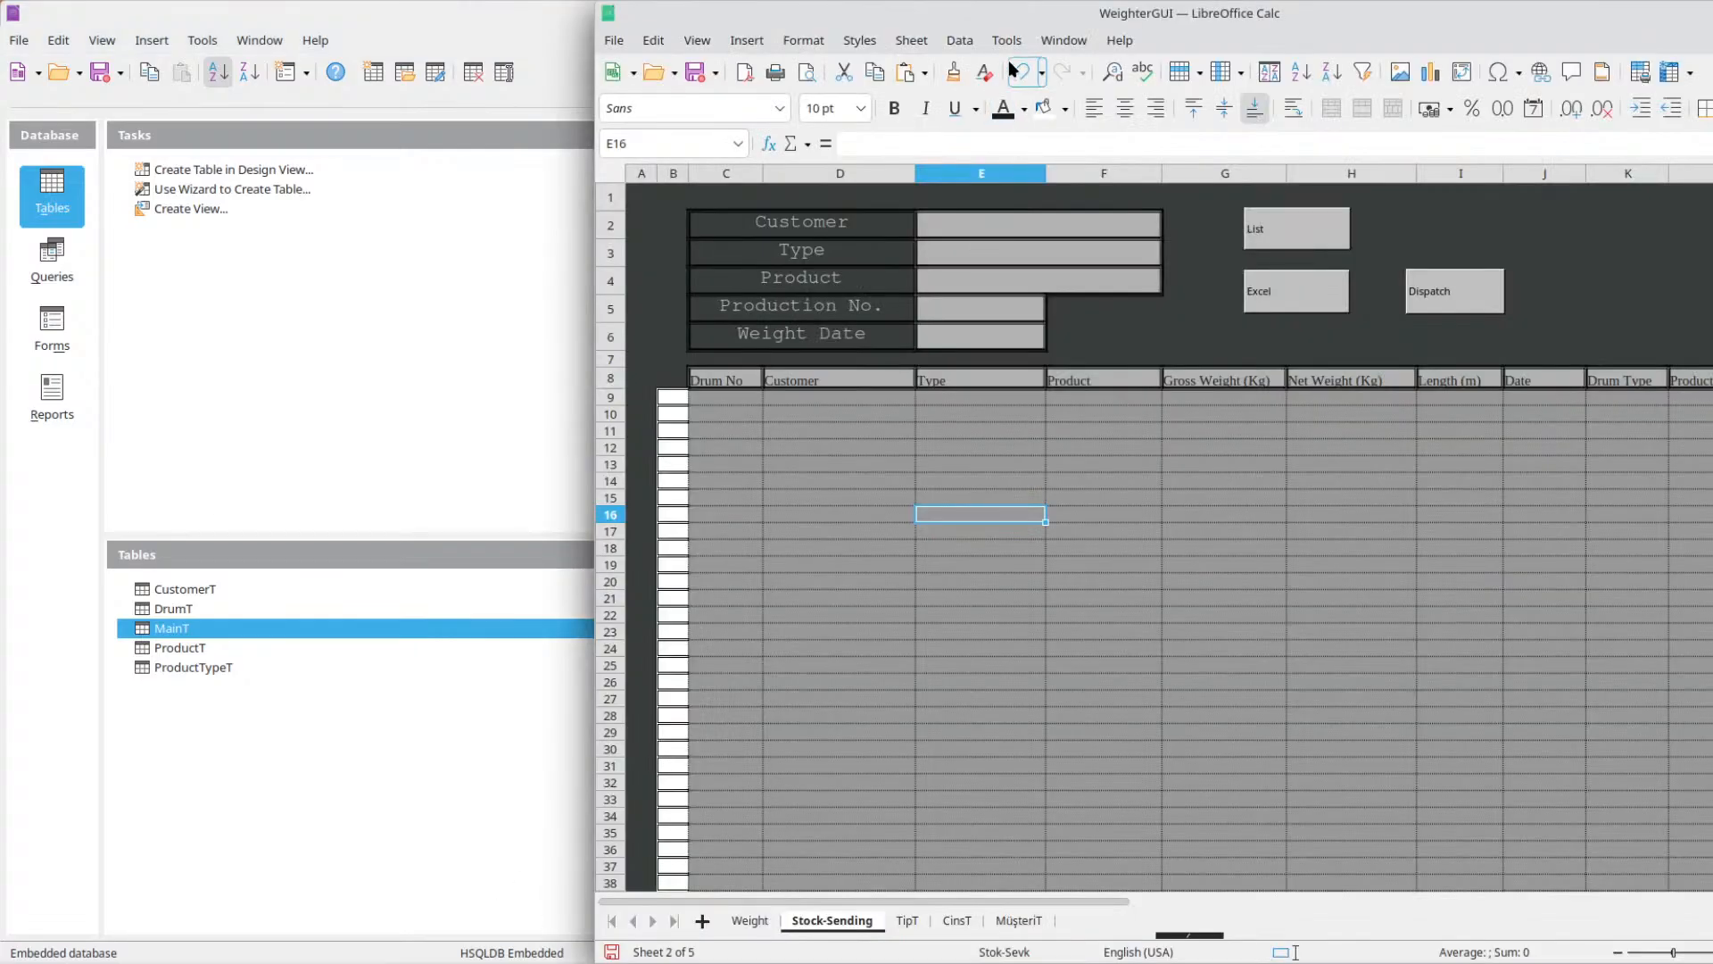
Bring the WeighterGUI spreadsheet window fully into view and switch back to the Weigher database.
drag(1010, 20, 939, 29)
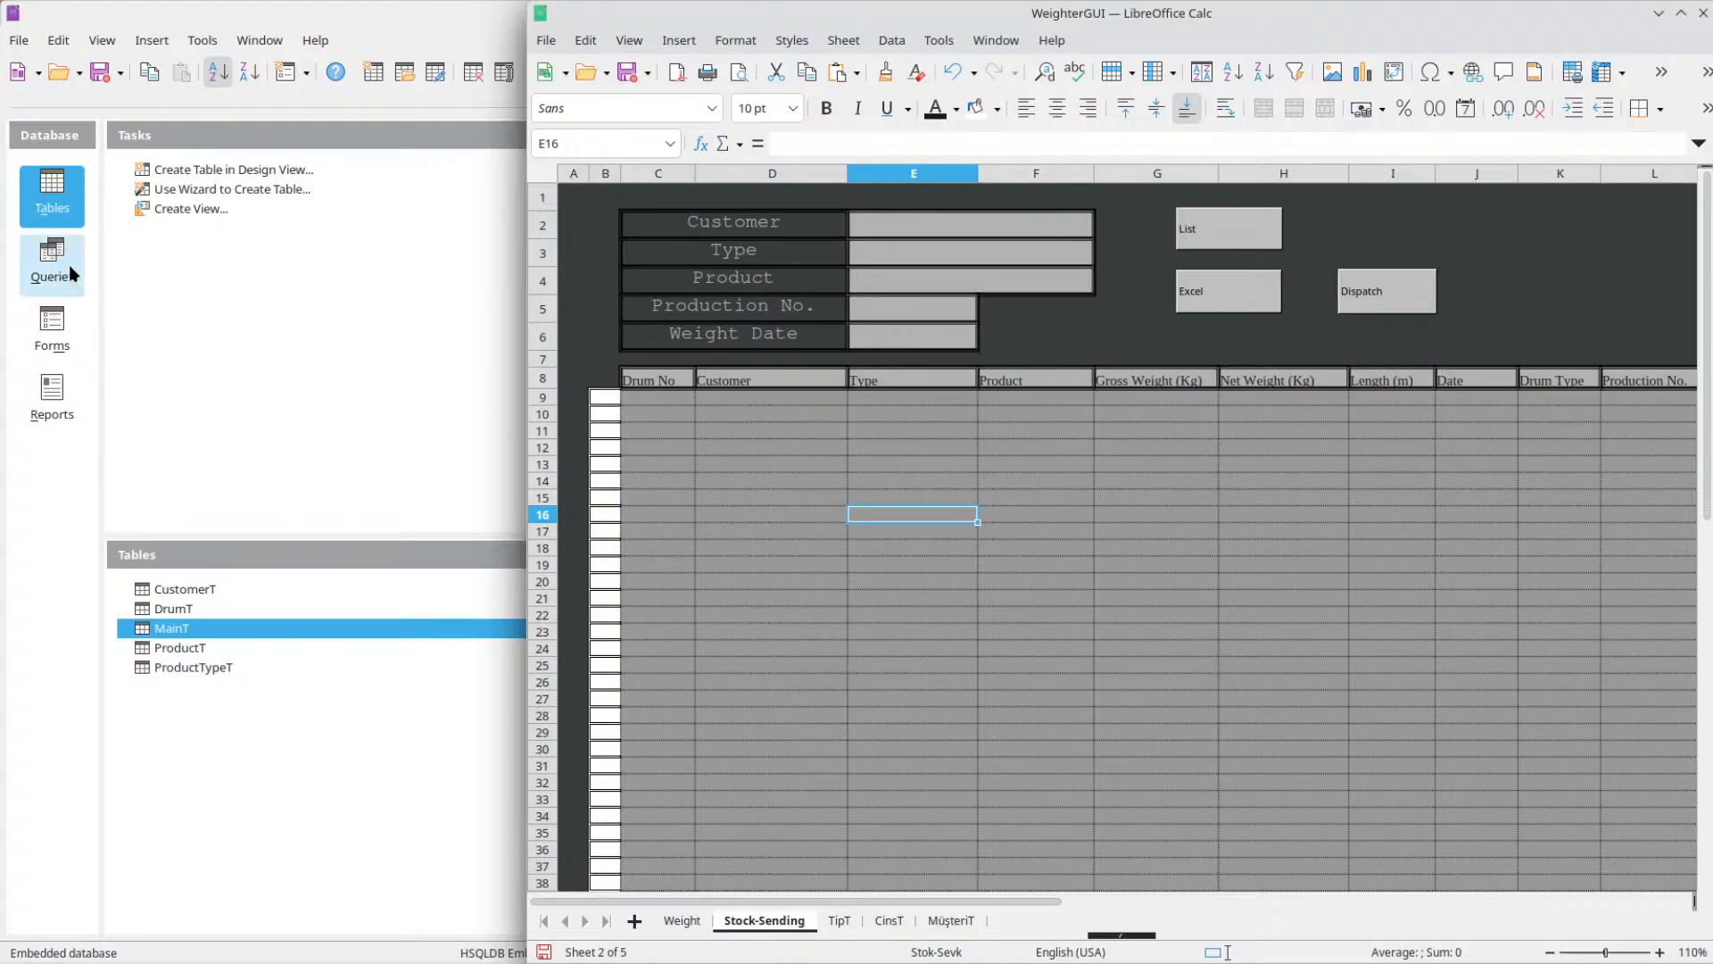
click(36, 474)
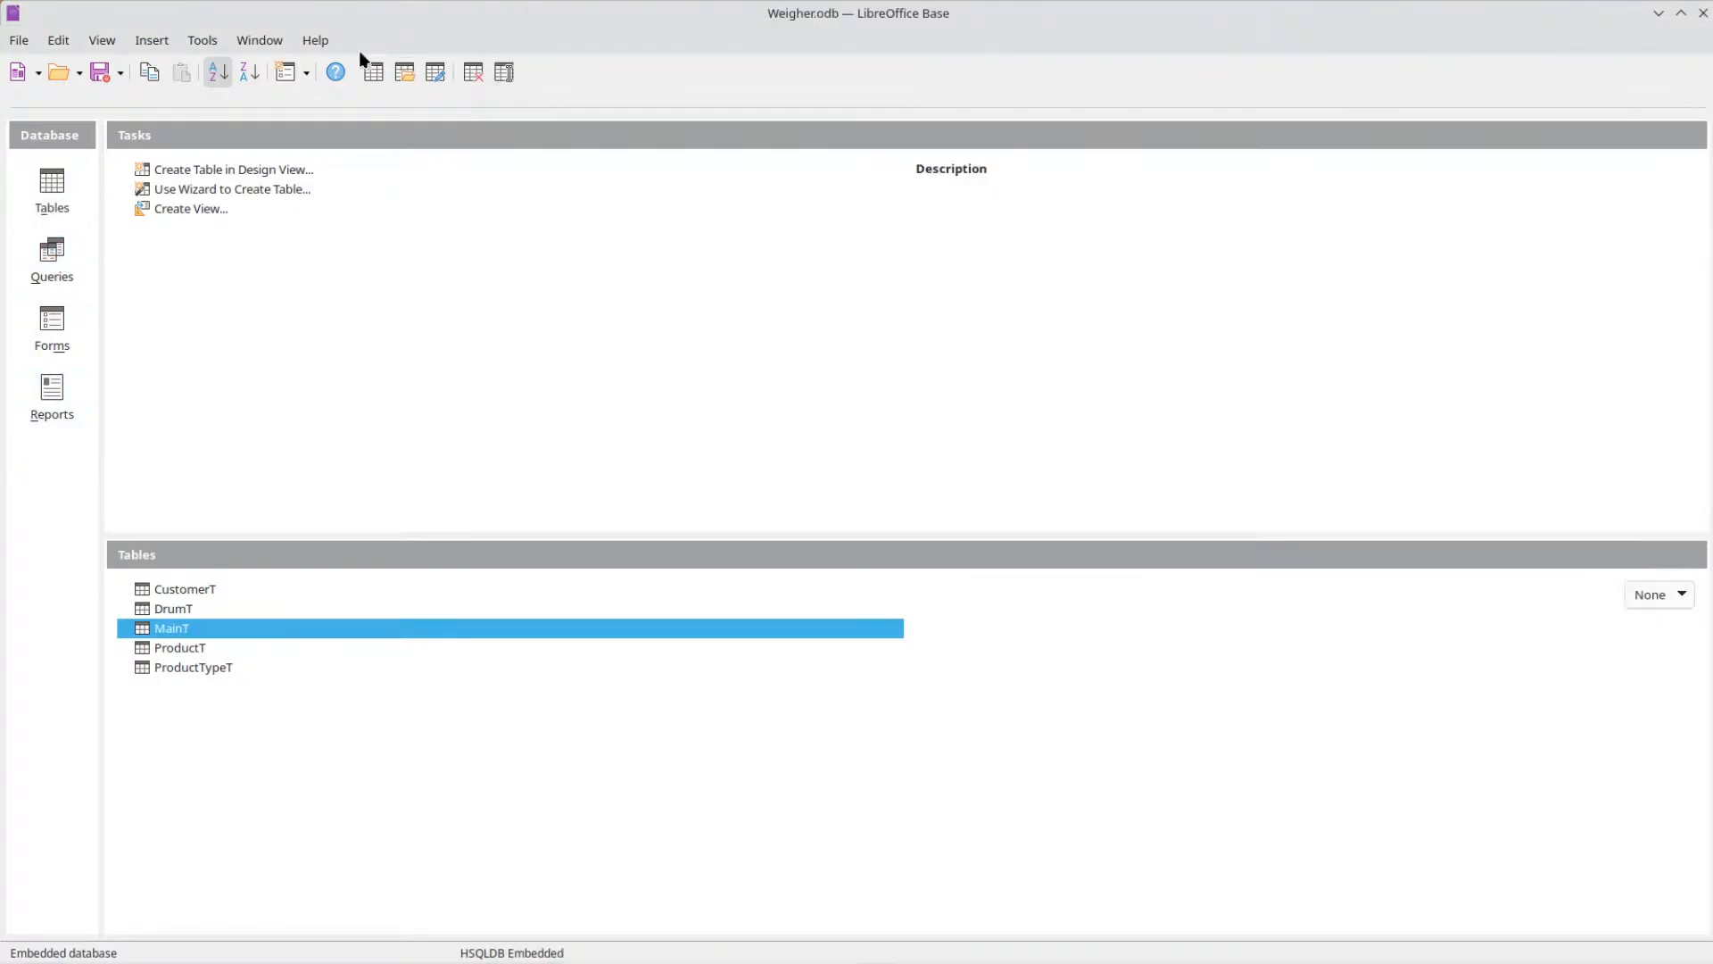
Examine the table relationships of the Weigher database and close the relation design.
click(266, 32)
mouse_move(203, 40)
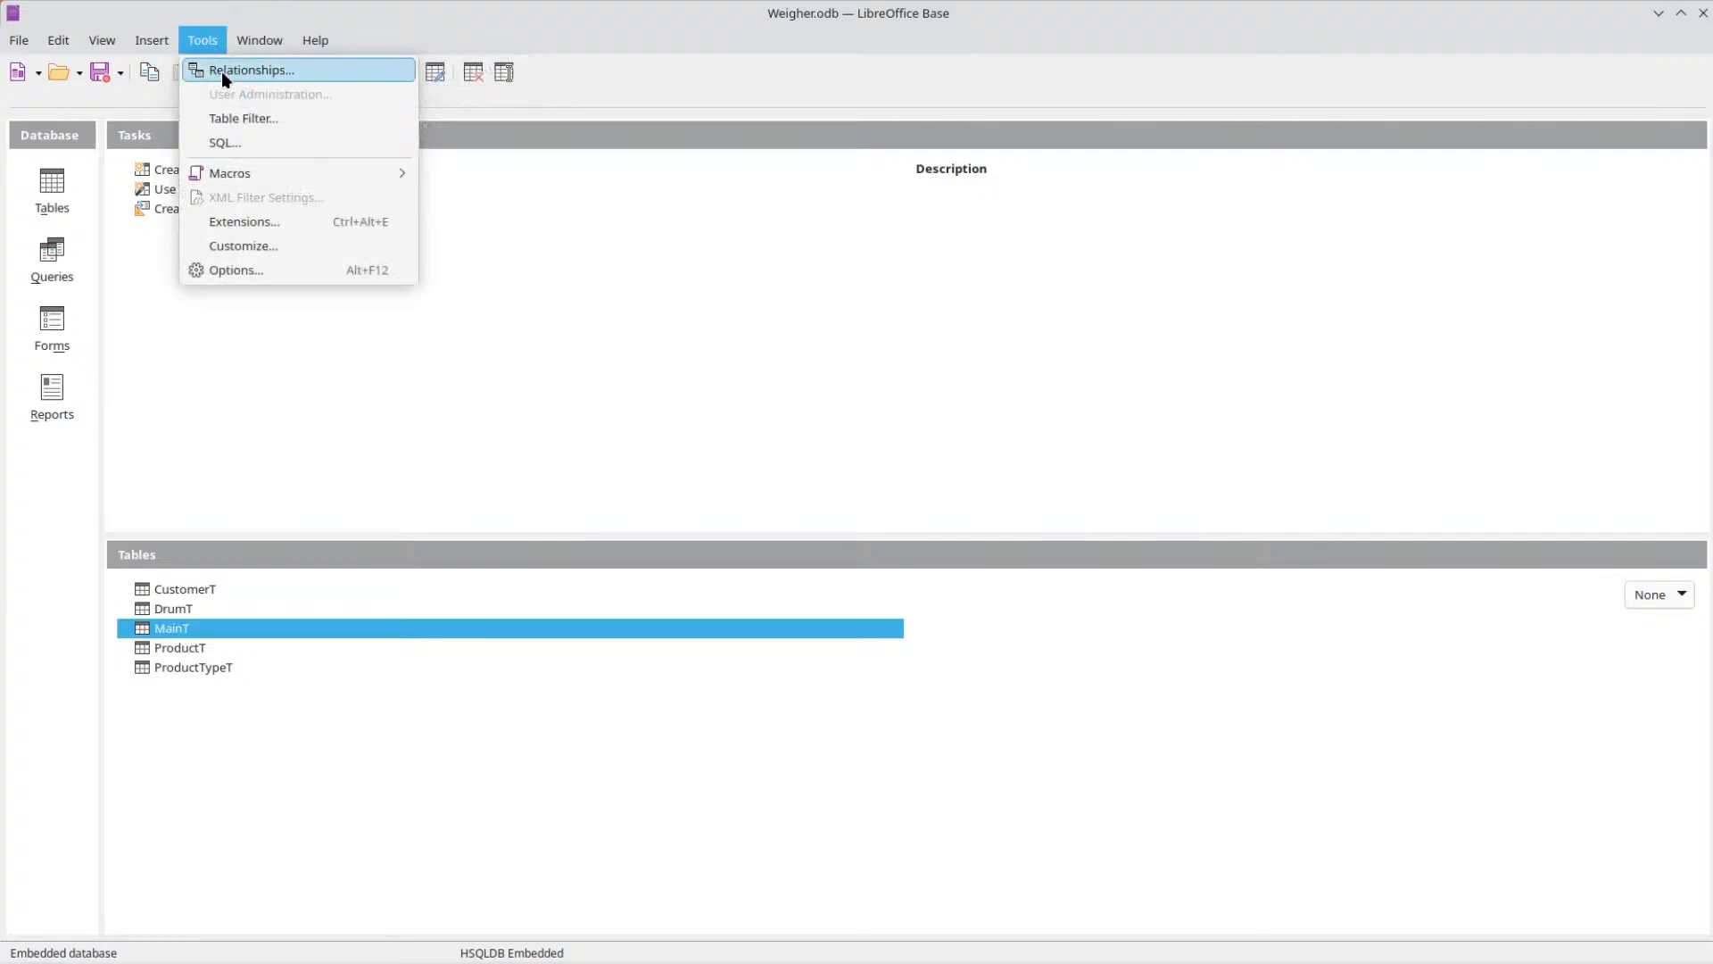
click(221, 70)
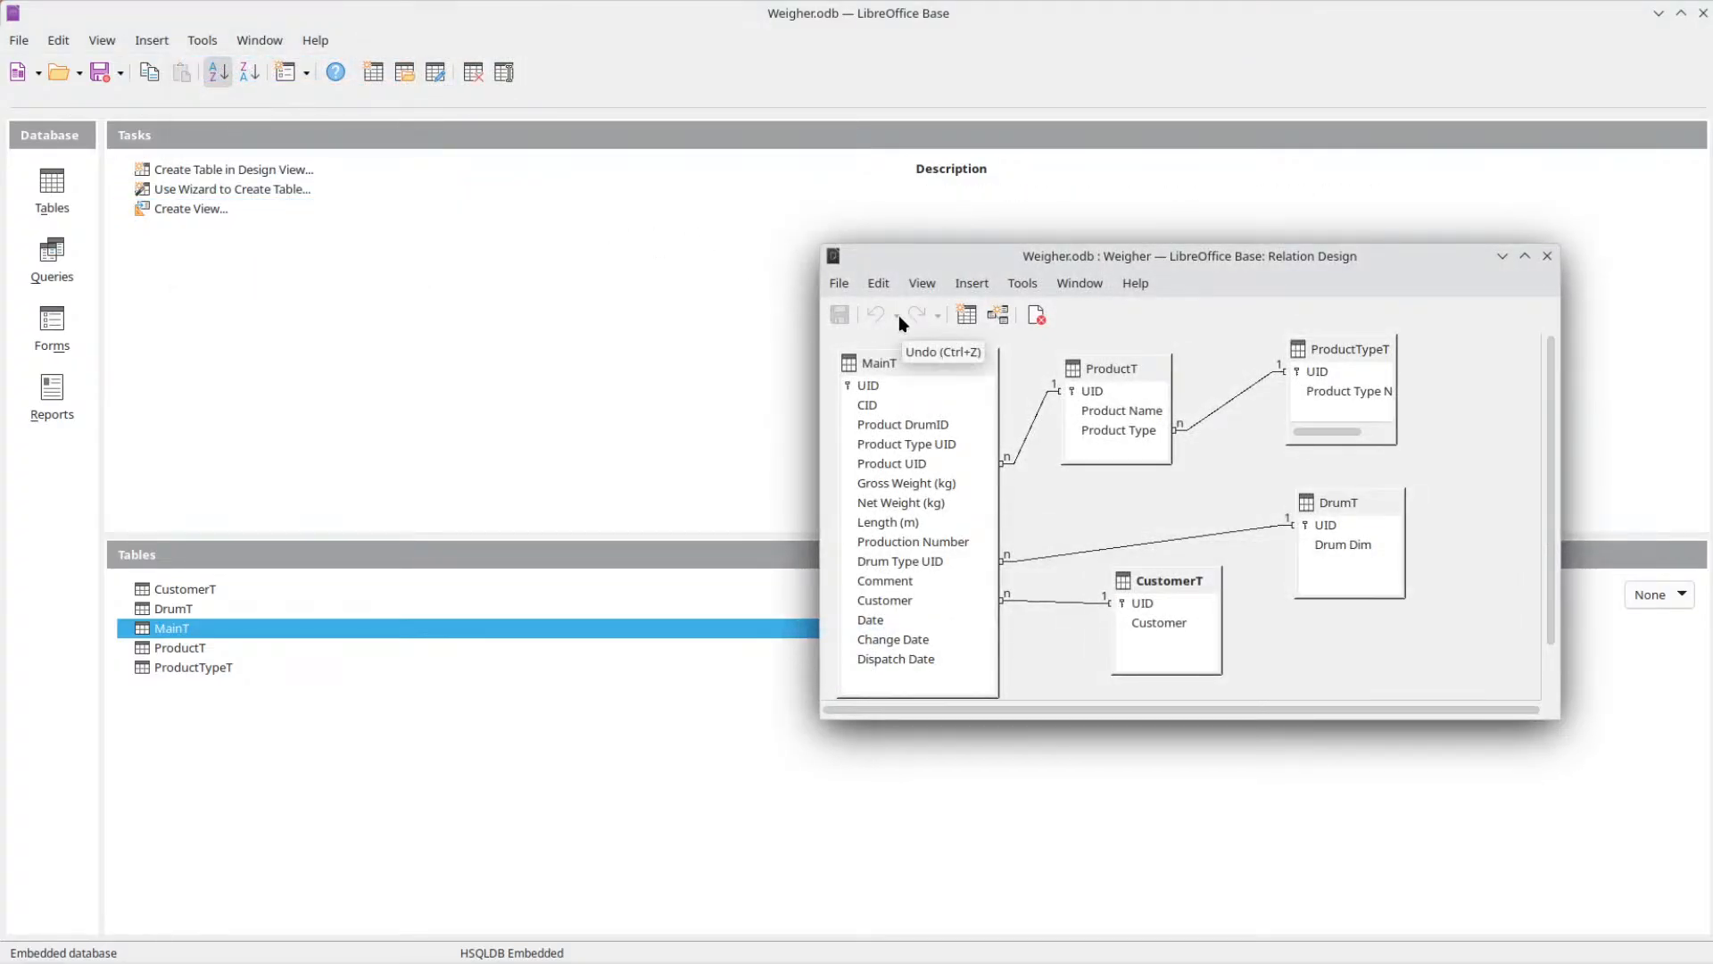
drag(1337, 433, 1467, 312)
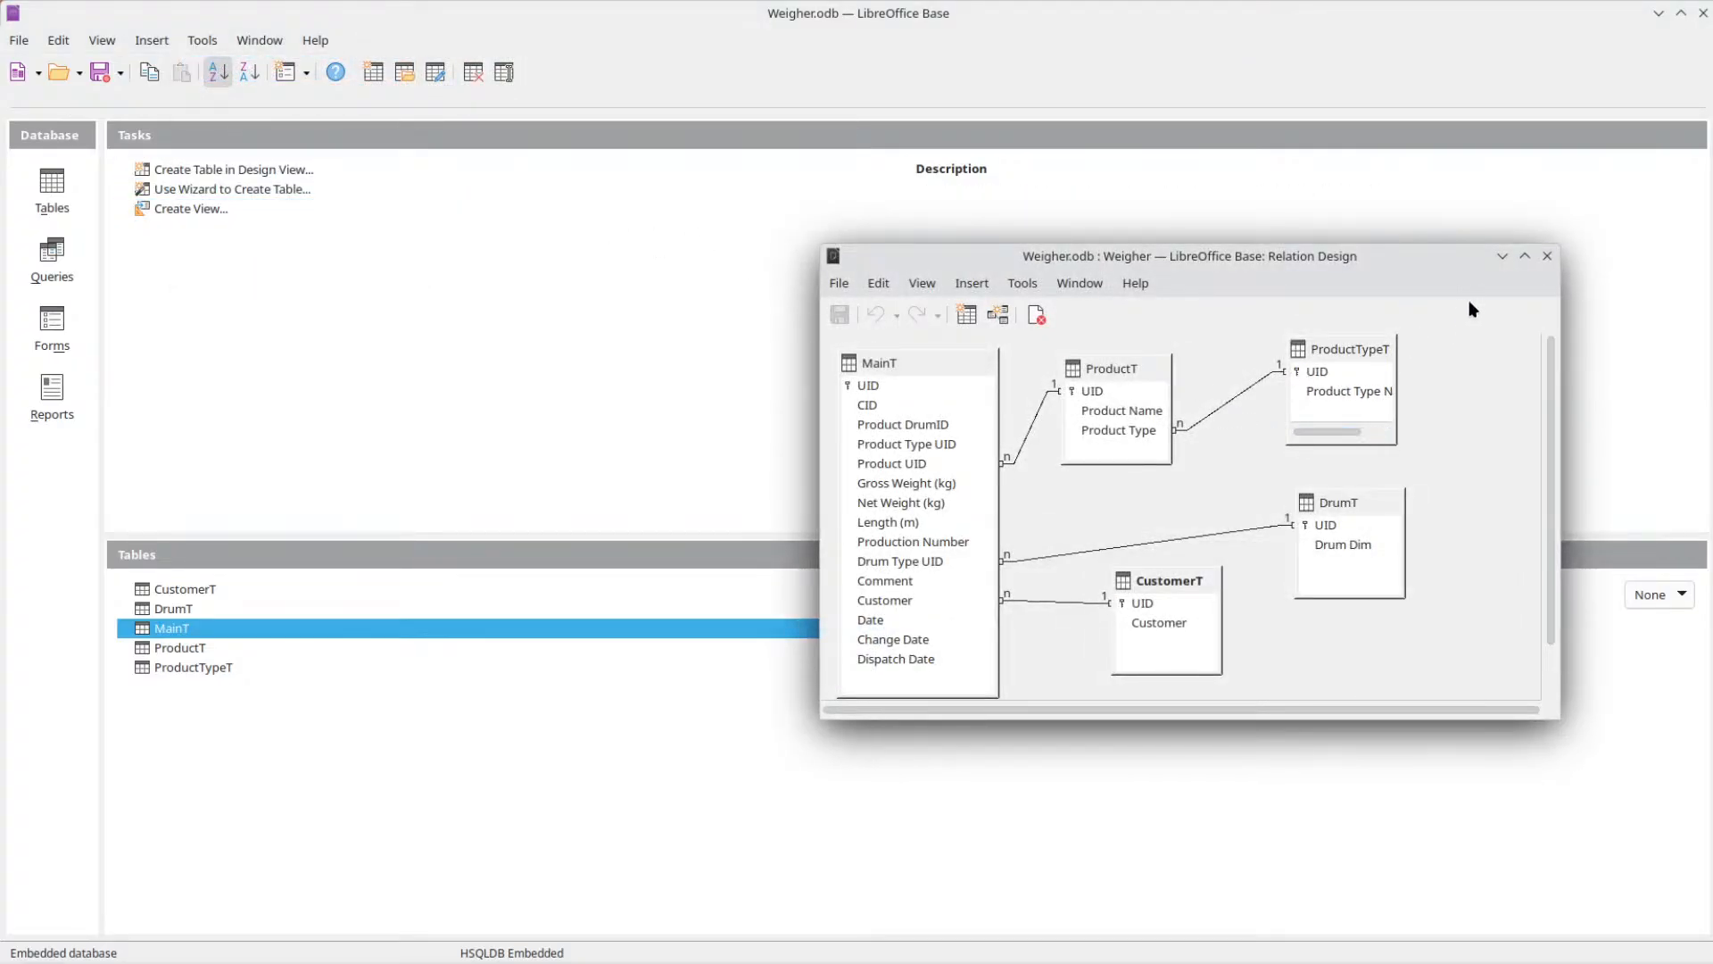
click(1547, 257)
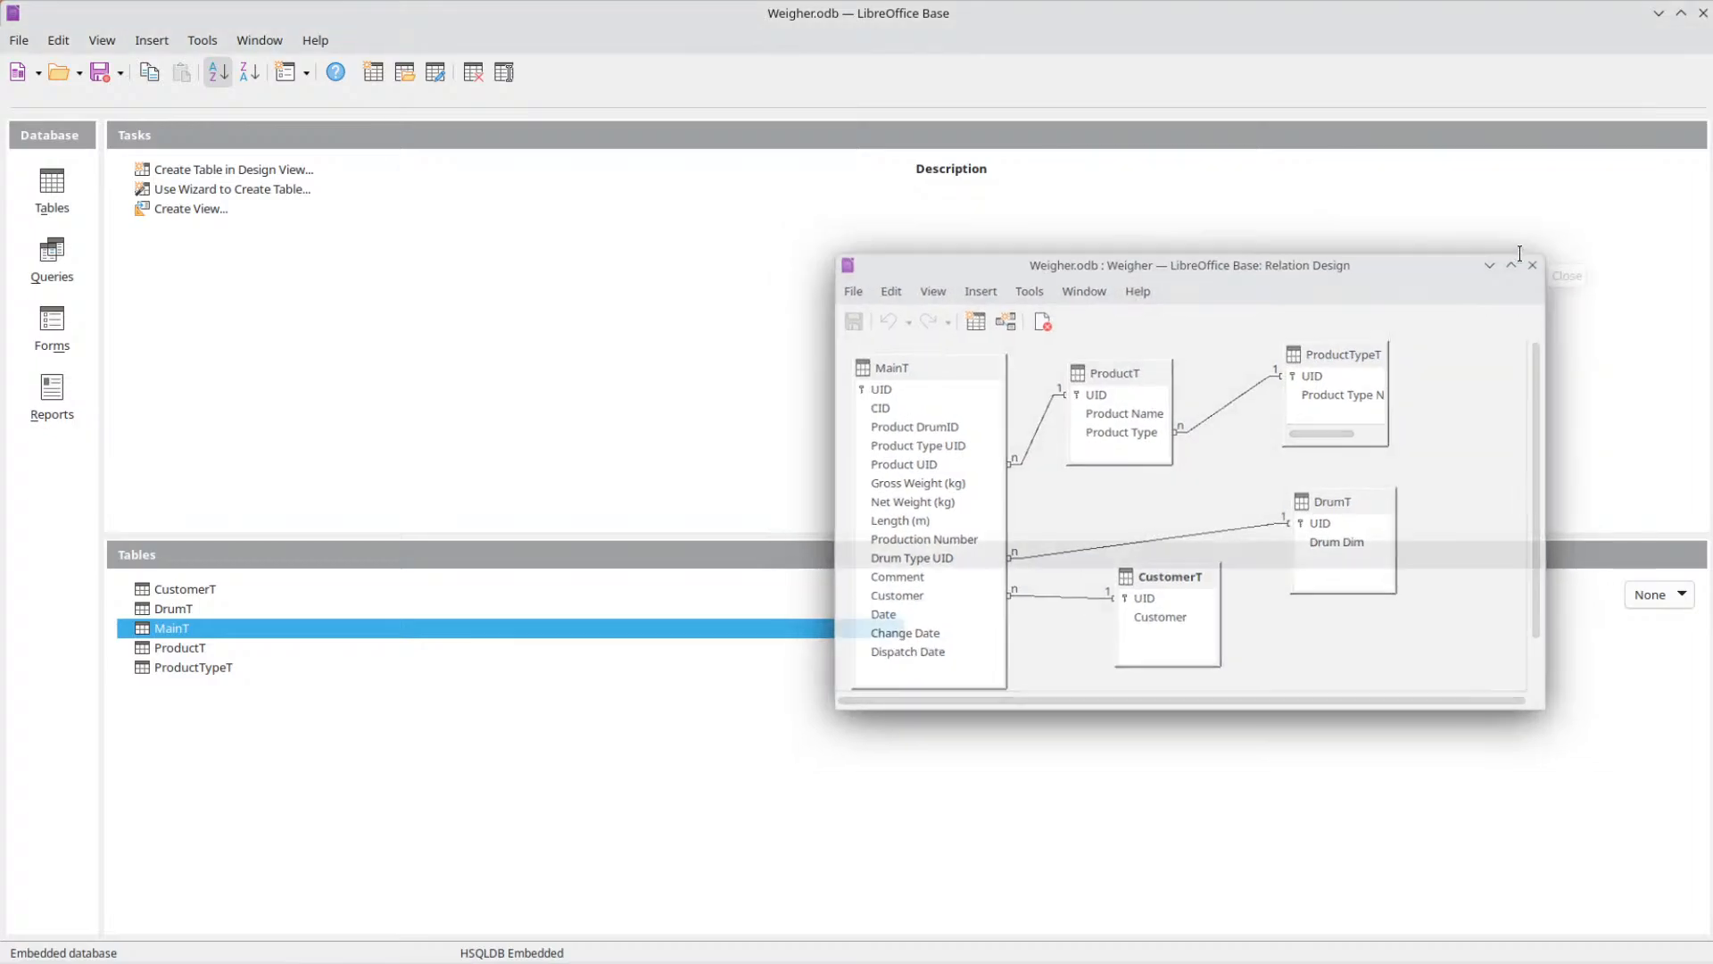
Open the CustomerT table and try to paste cells A2:B139 of the spreadsheet's MüşteriT sheet into its first record.
double_click(200, 586)
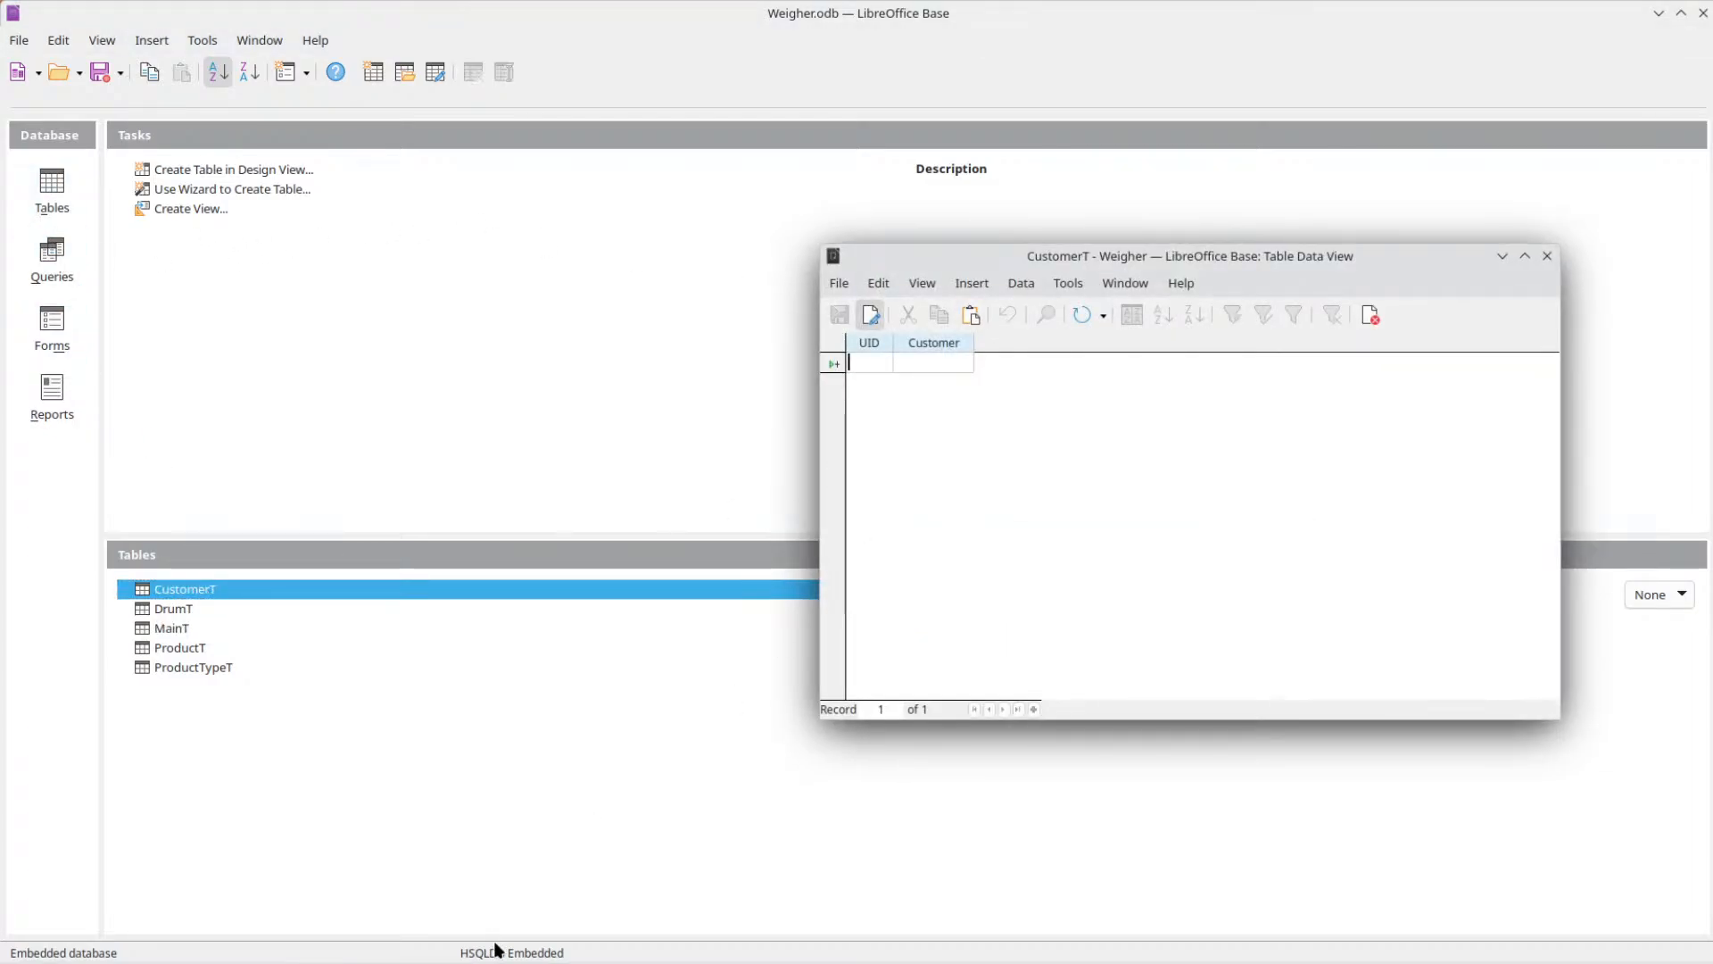
click(526, 962)
click(950, 920)
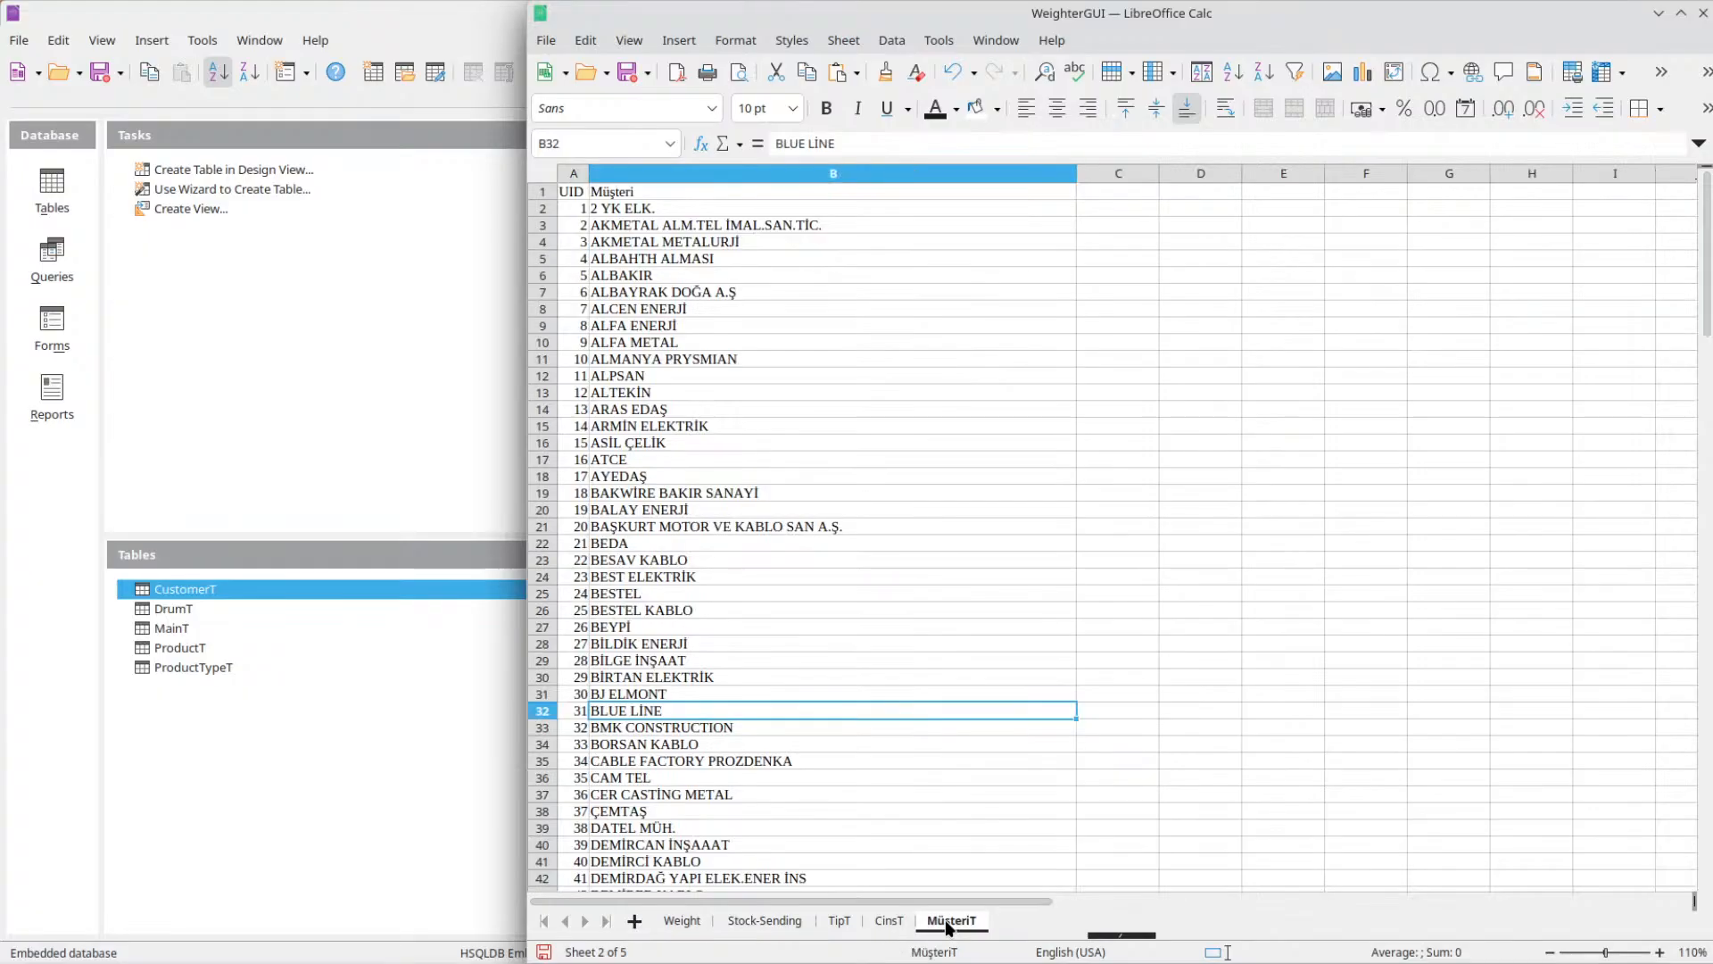
drag(575, 208, 639, 625)
key(ctrl+c)
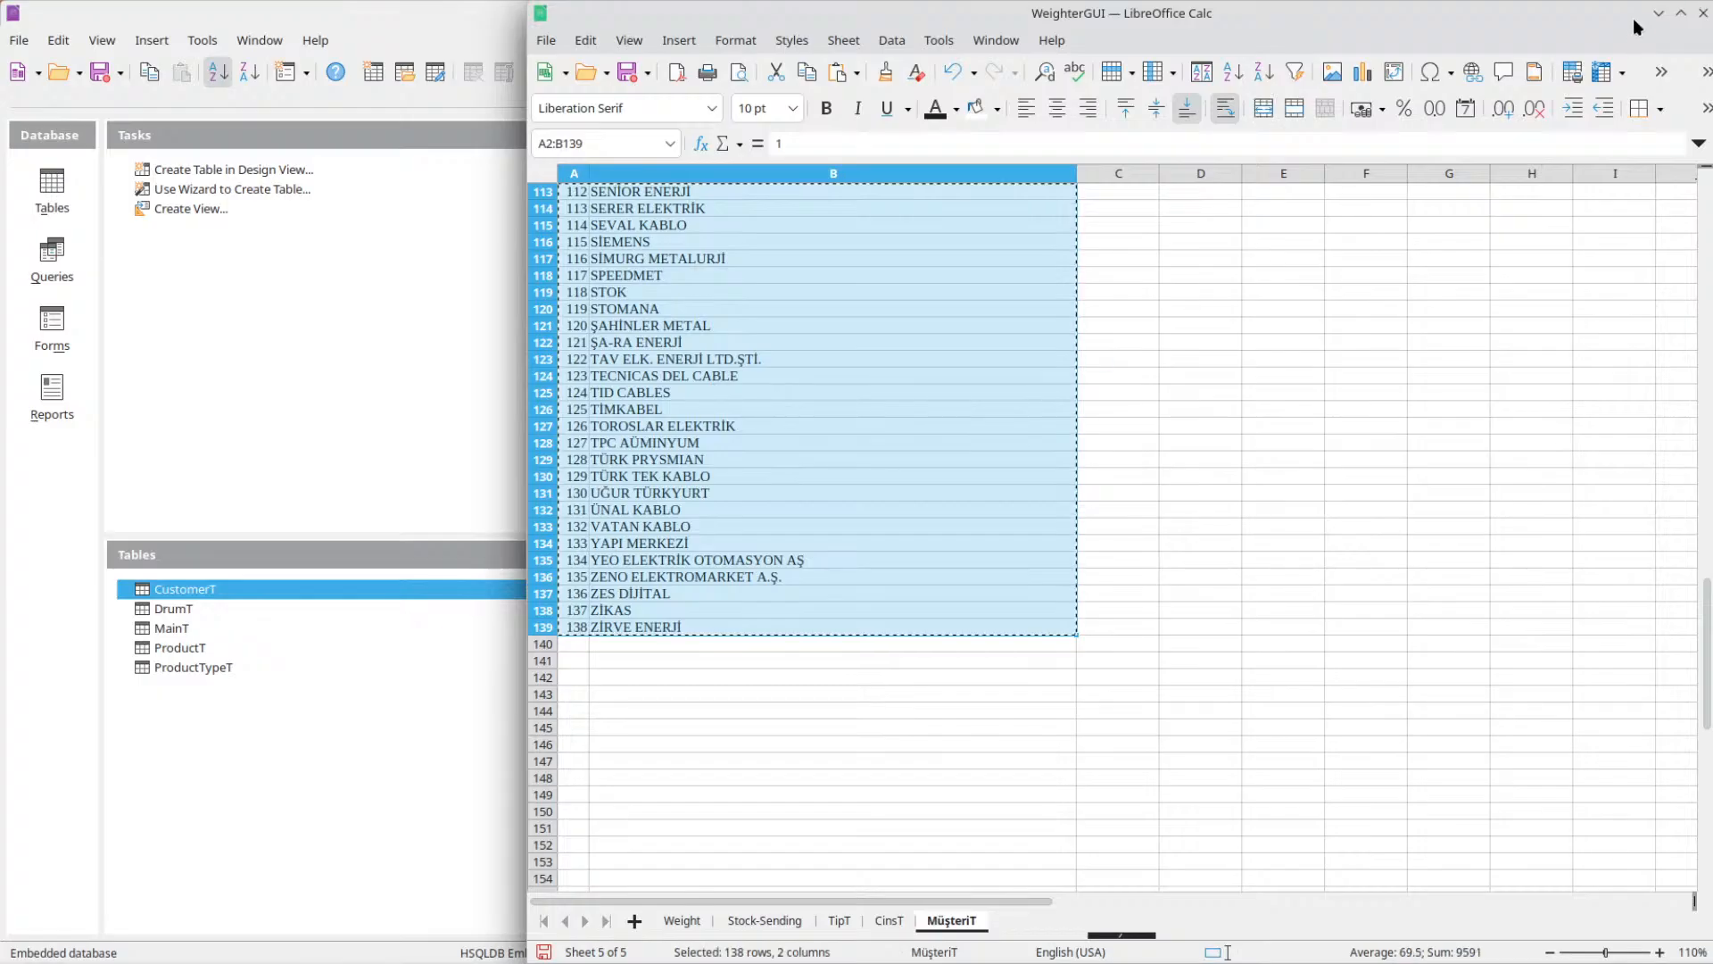
click(1657, 14)
click(864, 362)
key(ctrl+v)
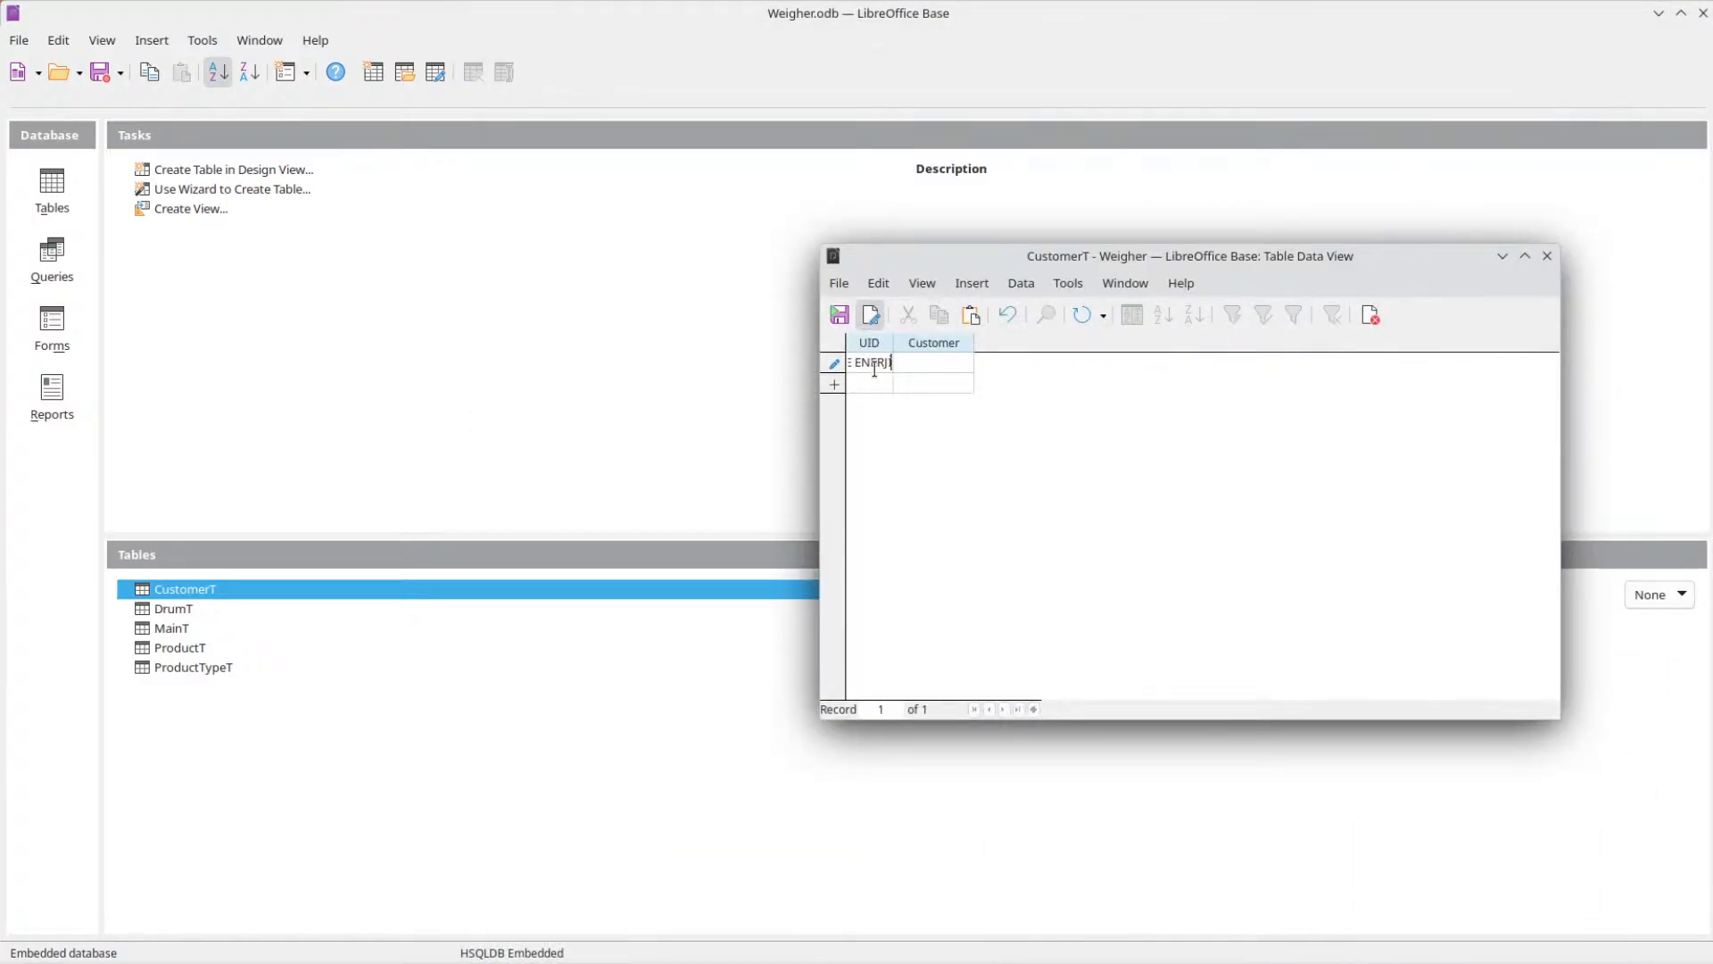
Undo the paste in CustomerT and refresh the table, discarding the changed record.
key(ctrl+z)
key(ctrl+z)
key(ctrl+z)
click(972, 283)
click(982, 313)
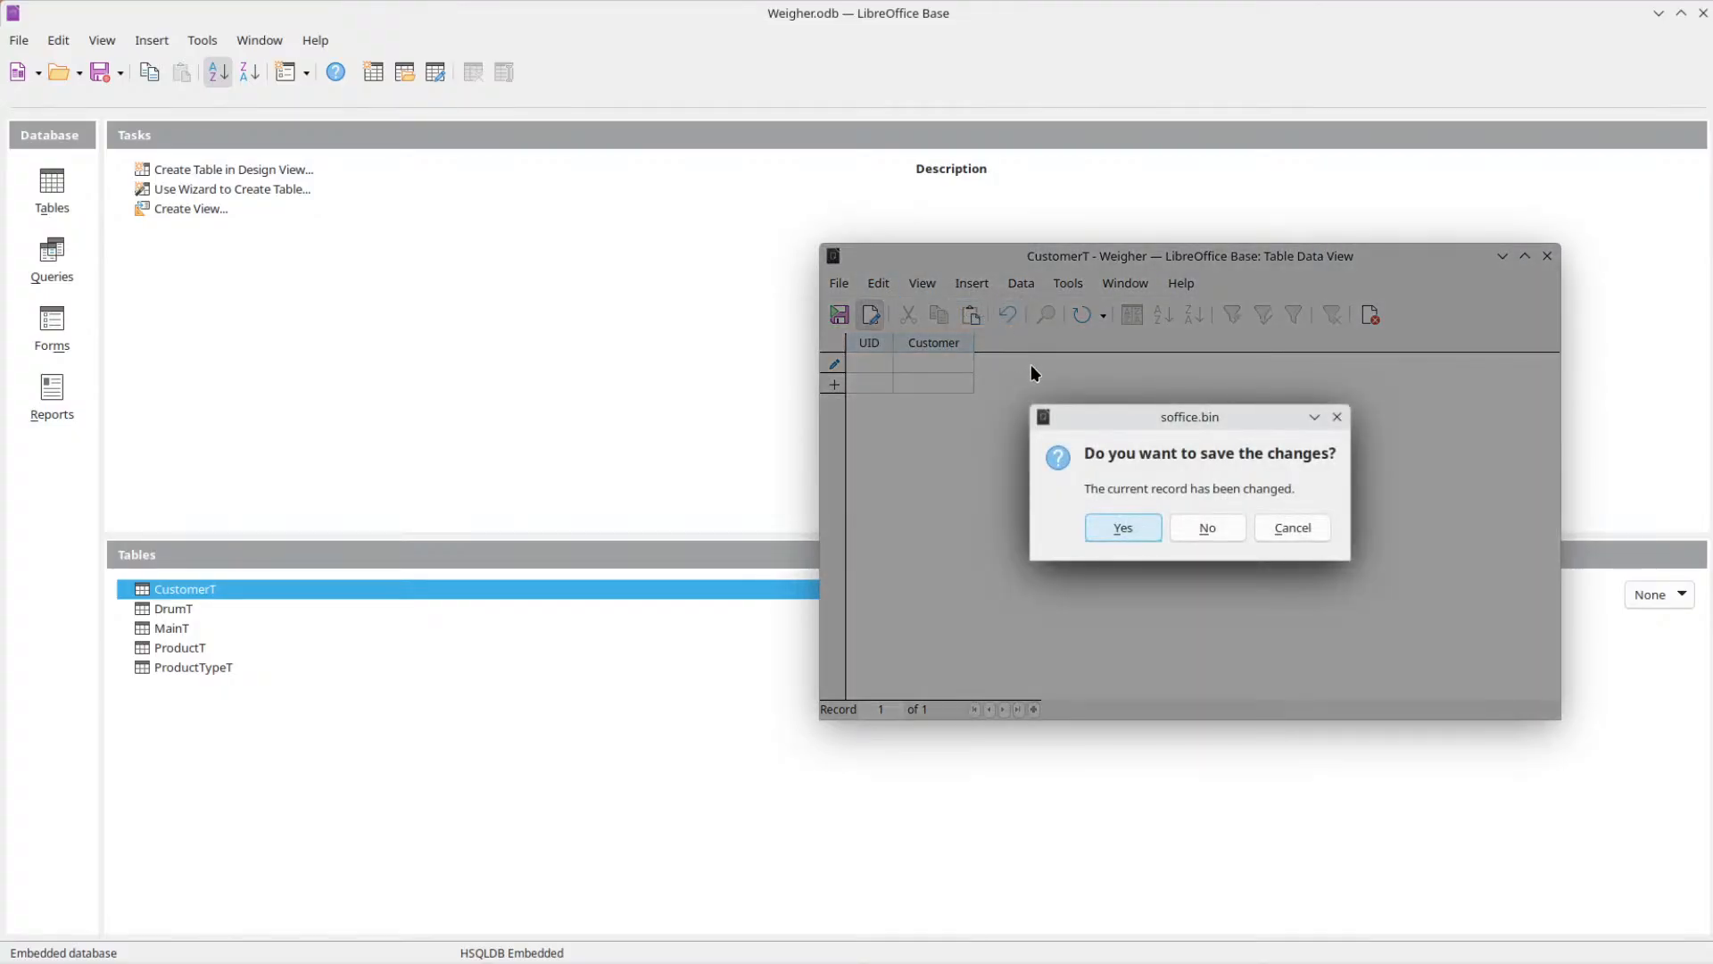
click(1306, 531)
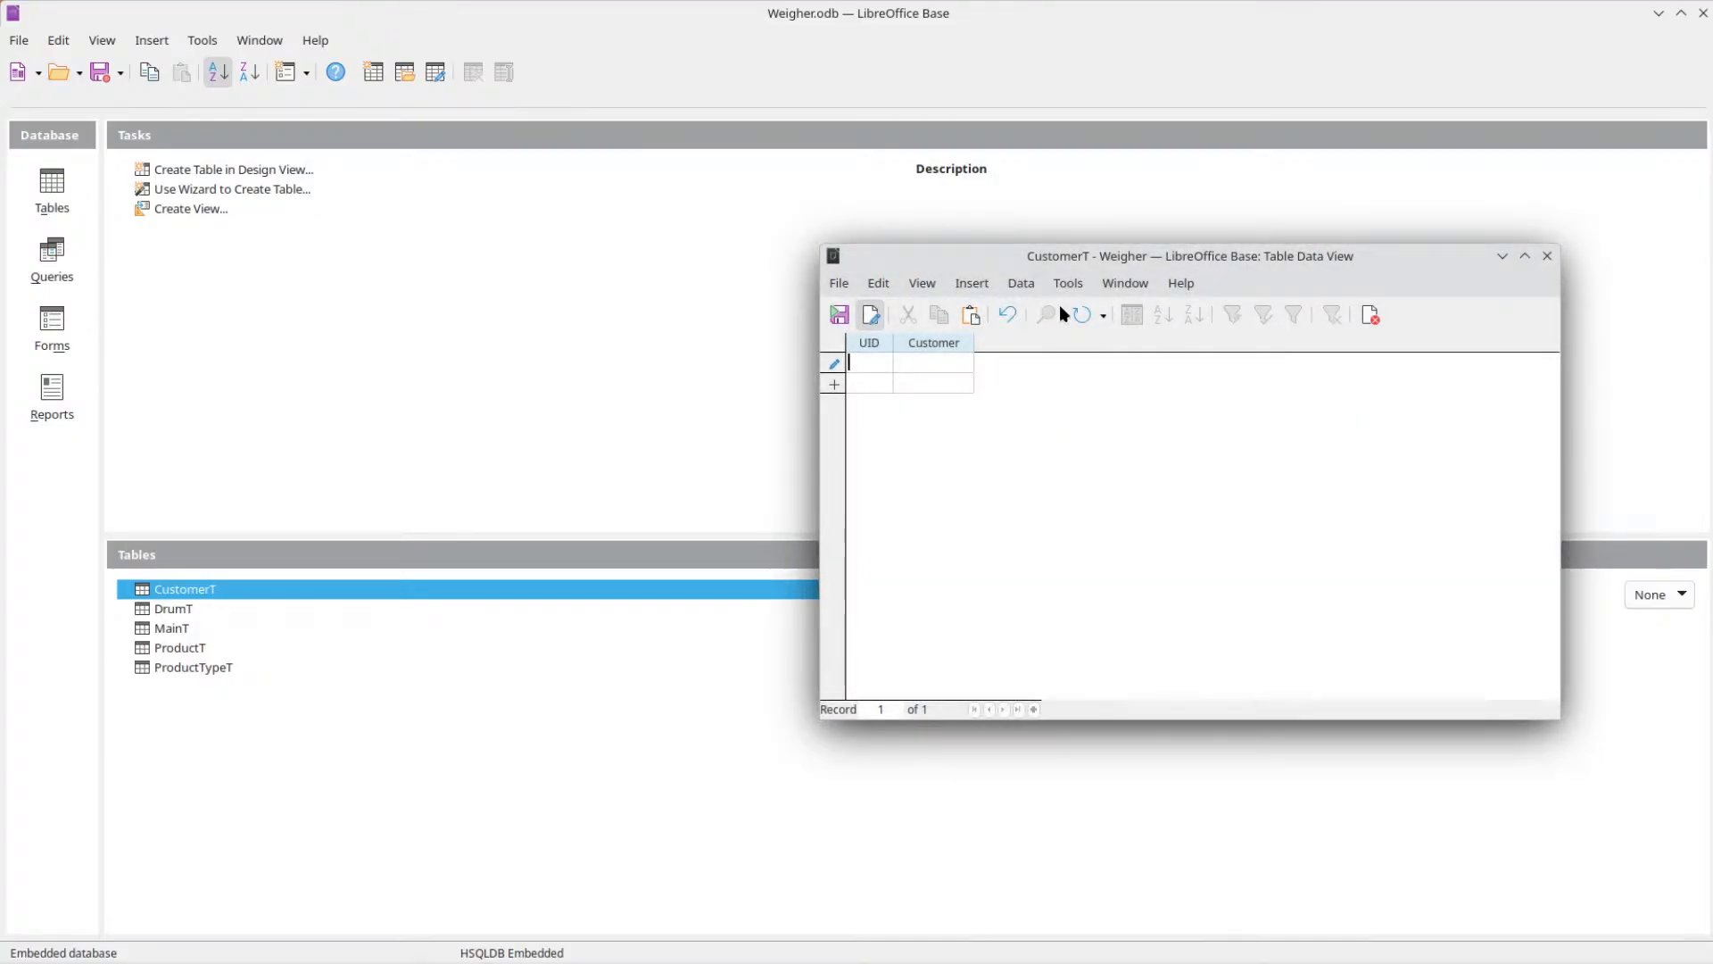
click(1084, 314)
click(1226, 525)
click(972, 283)
click(982, 314)
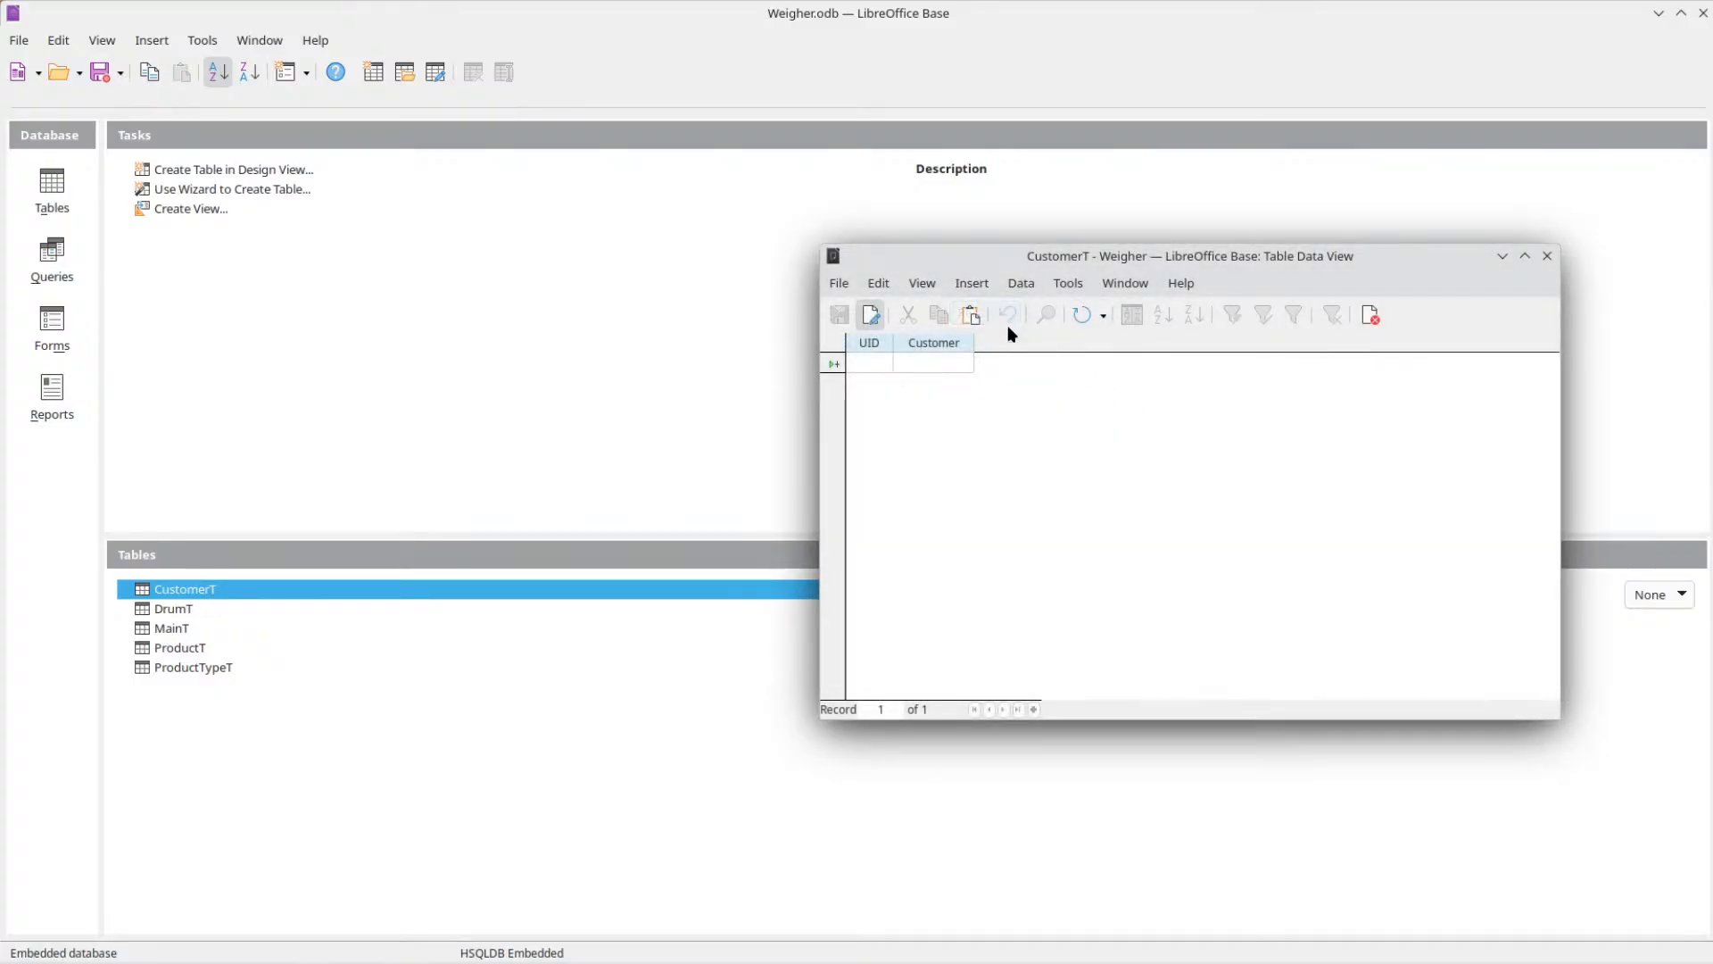
click(1028, 282)
mouse_move(1078, 282)
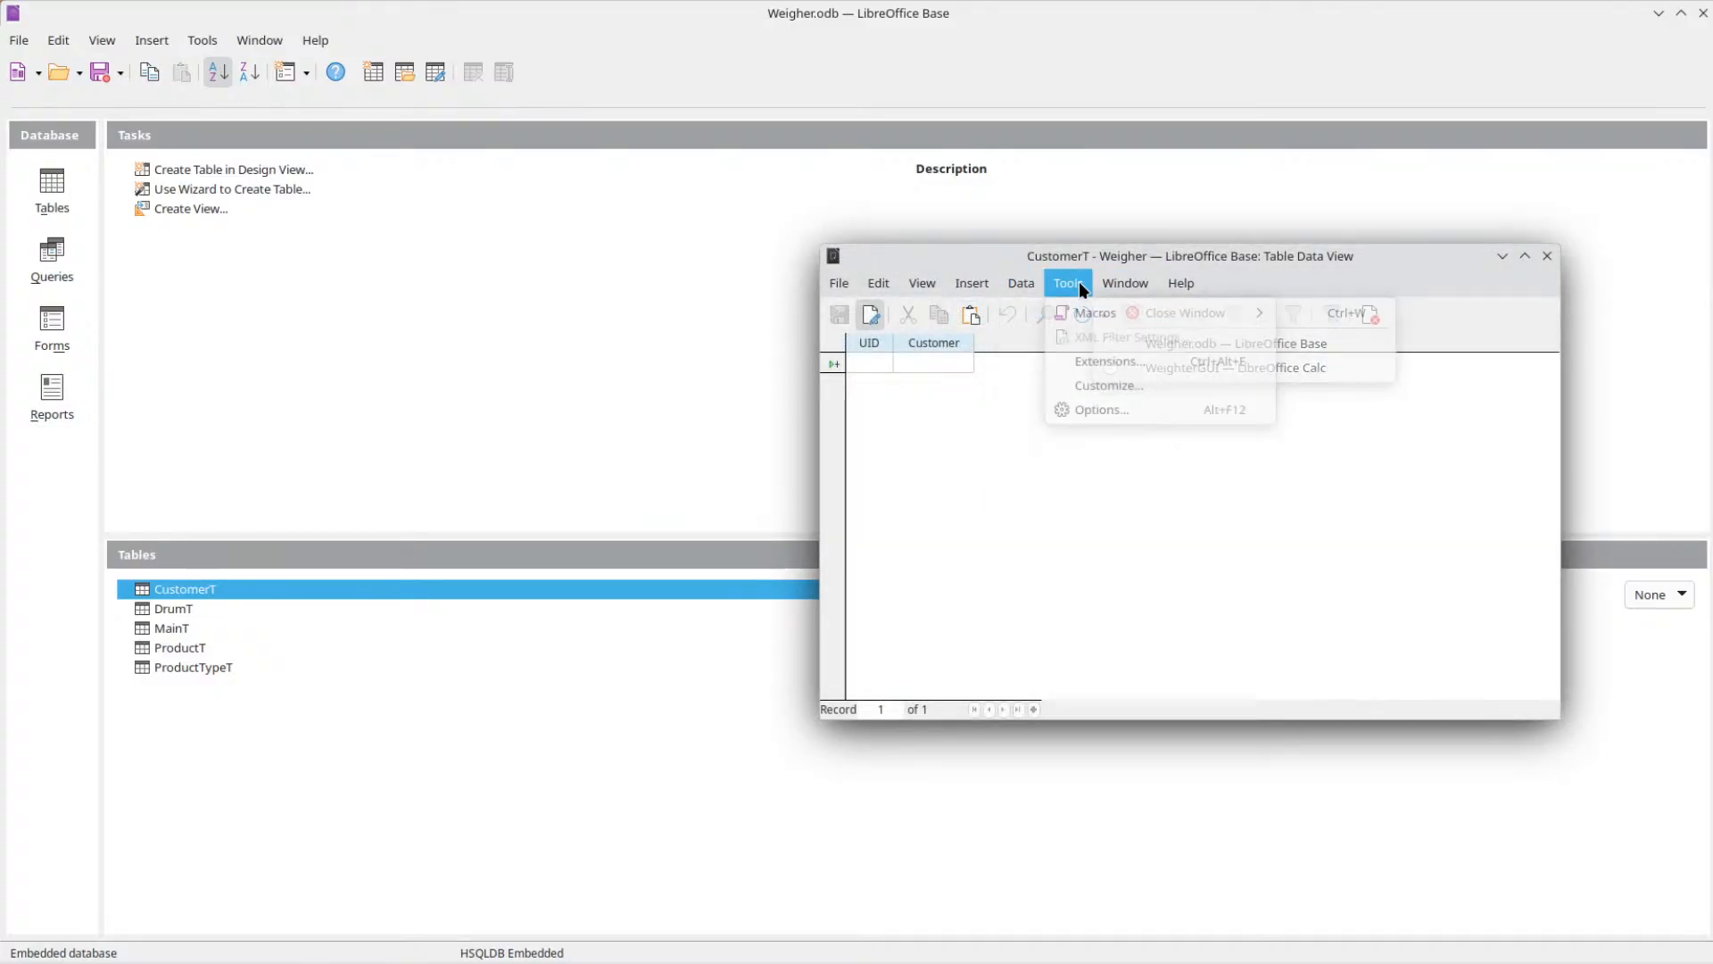
mouse_move(1146, 318)
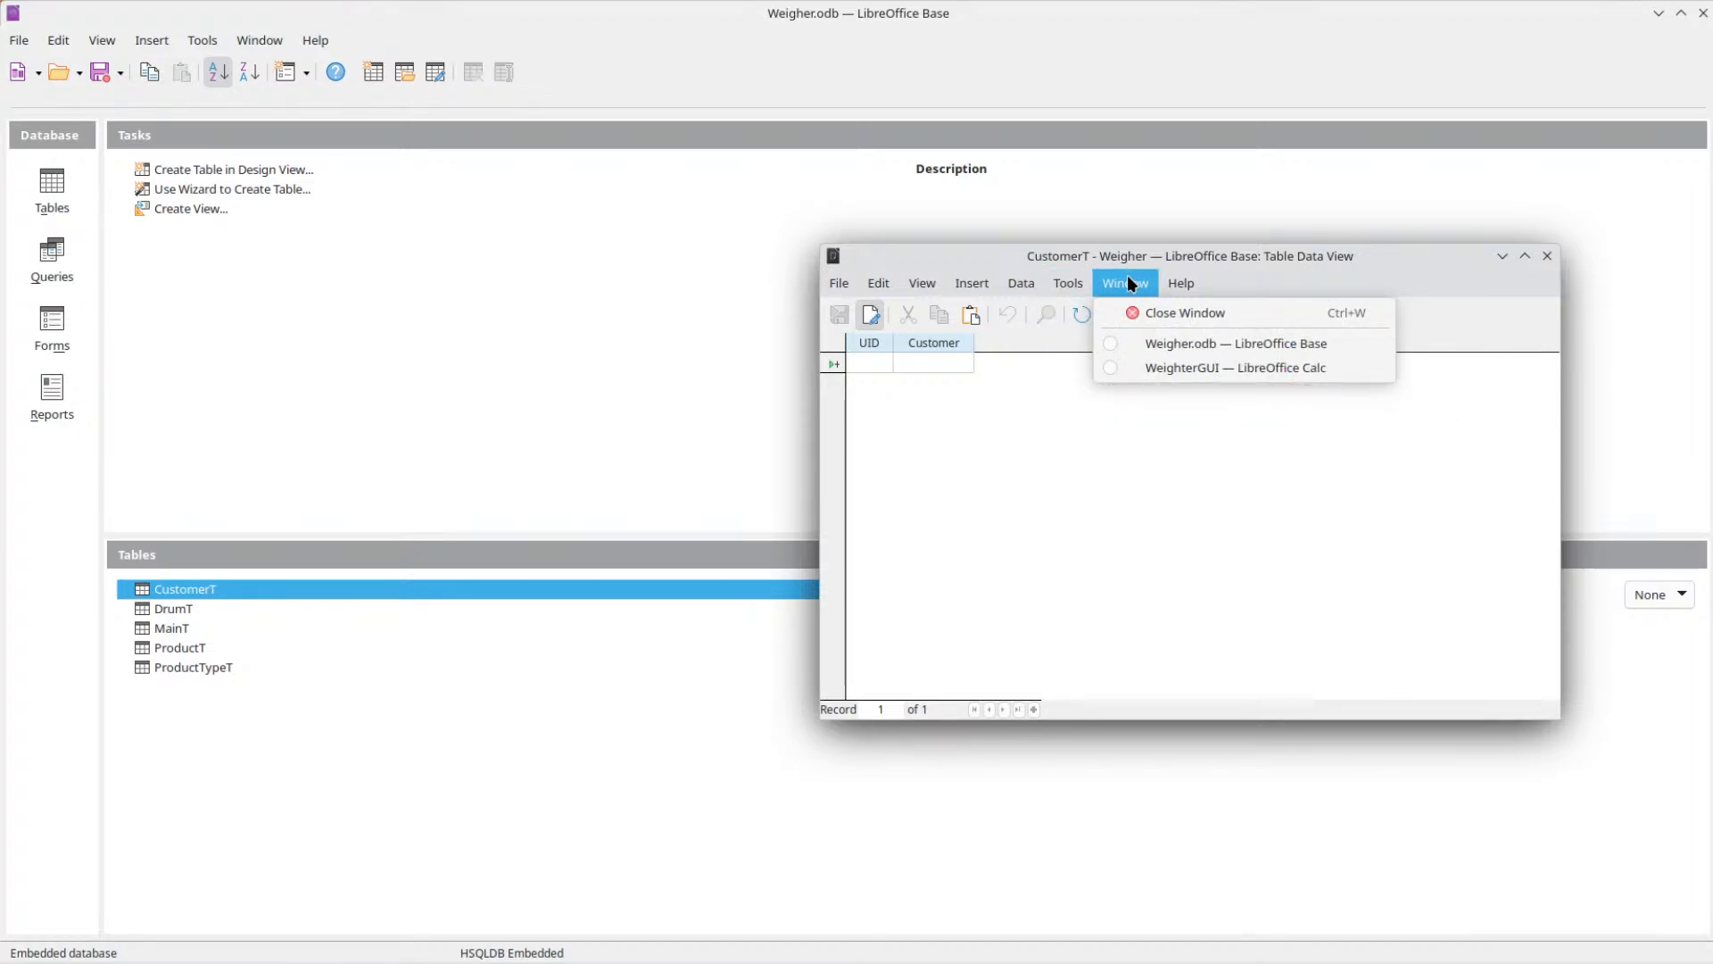
mouse_move(874, 284)
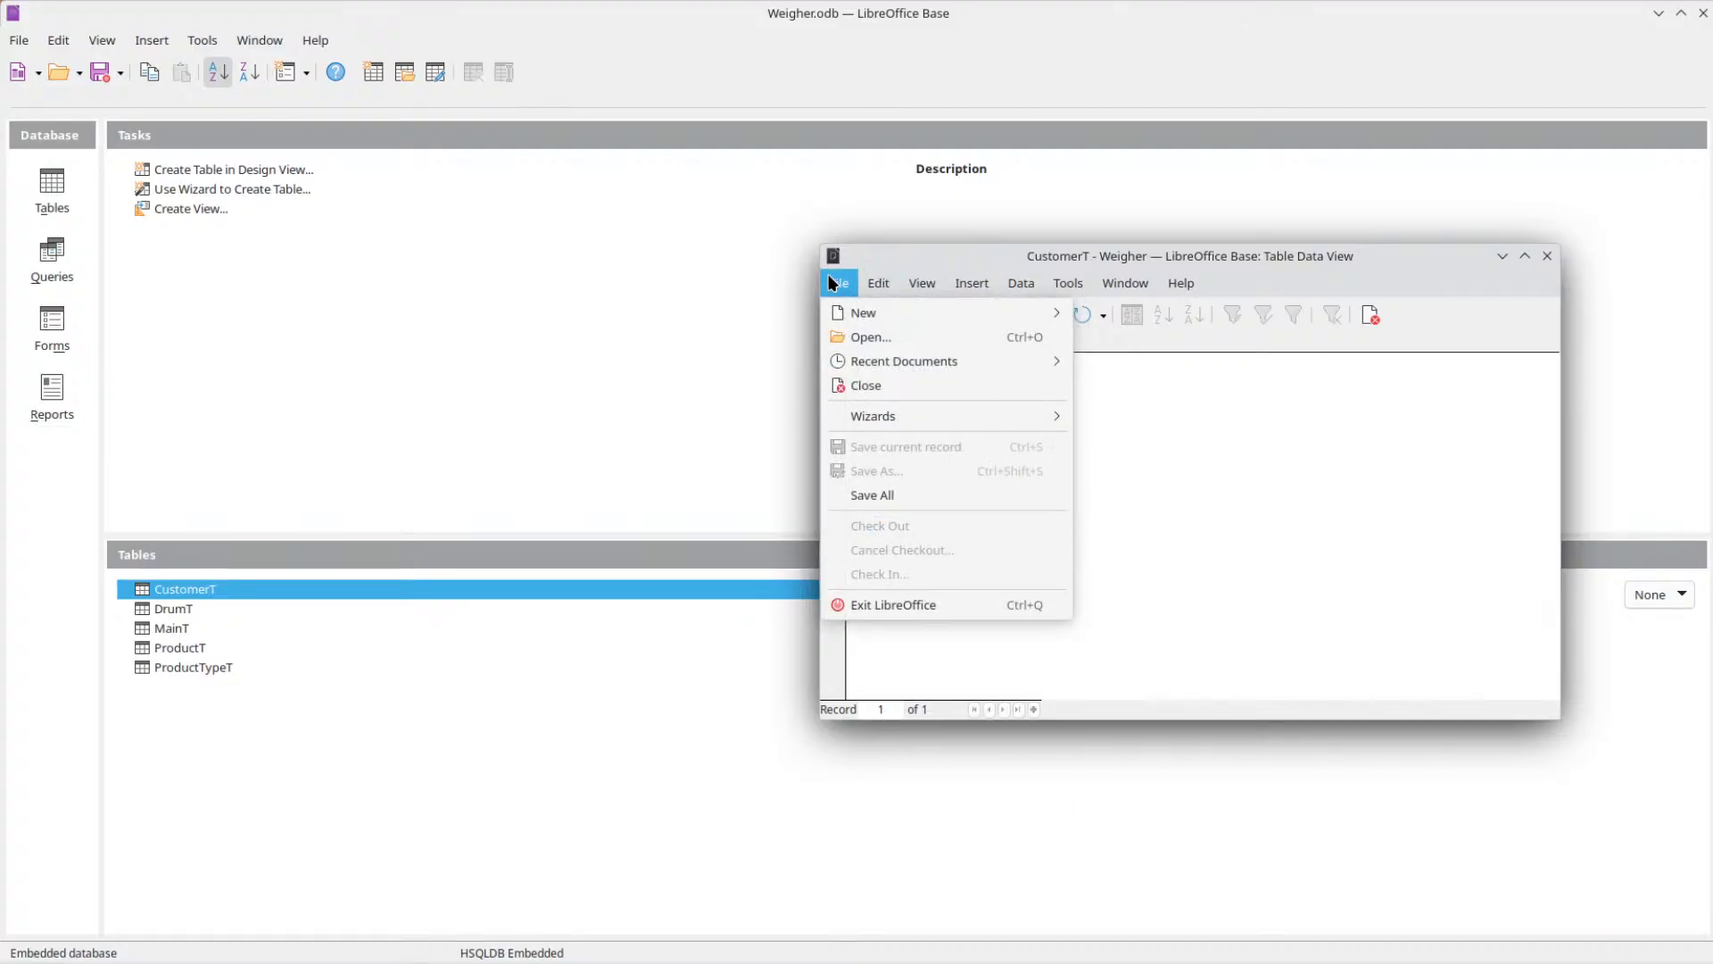
click(1480, 382)
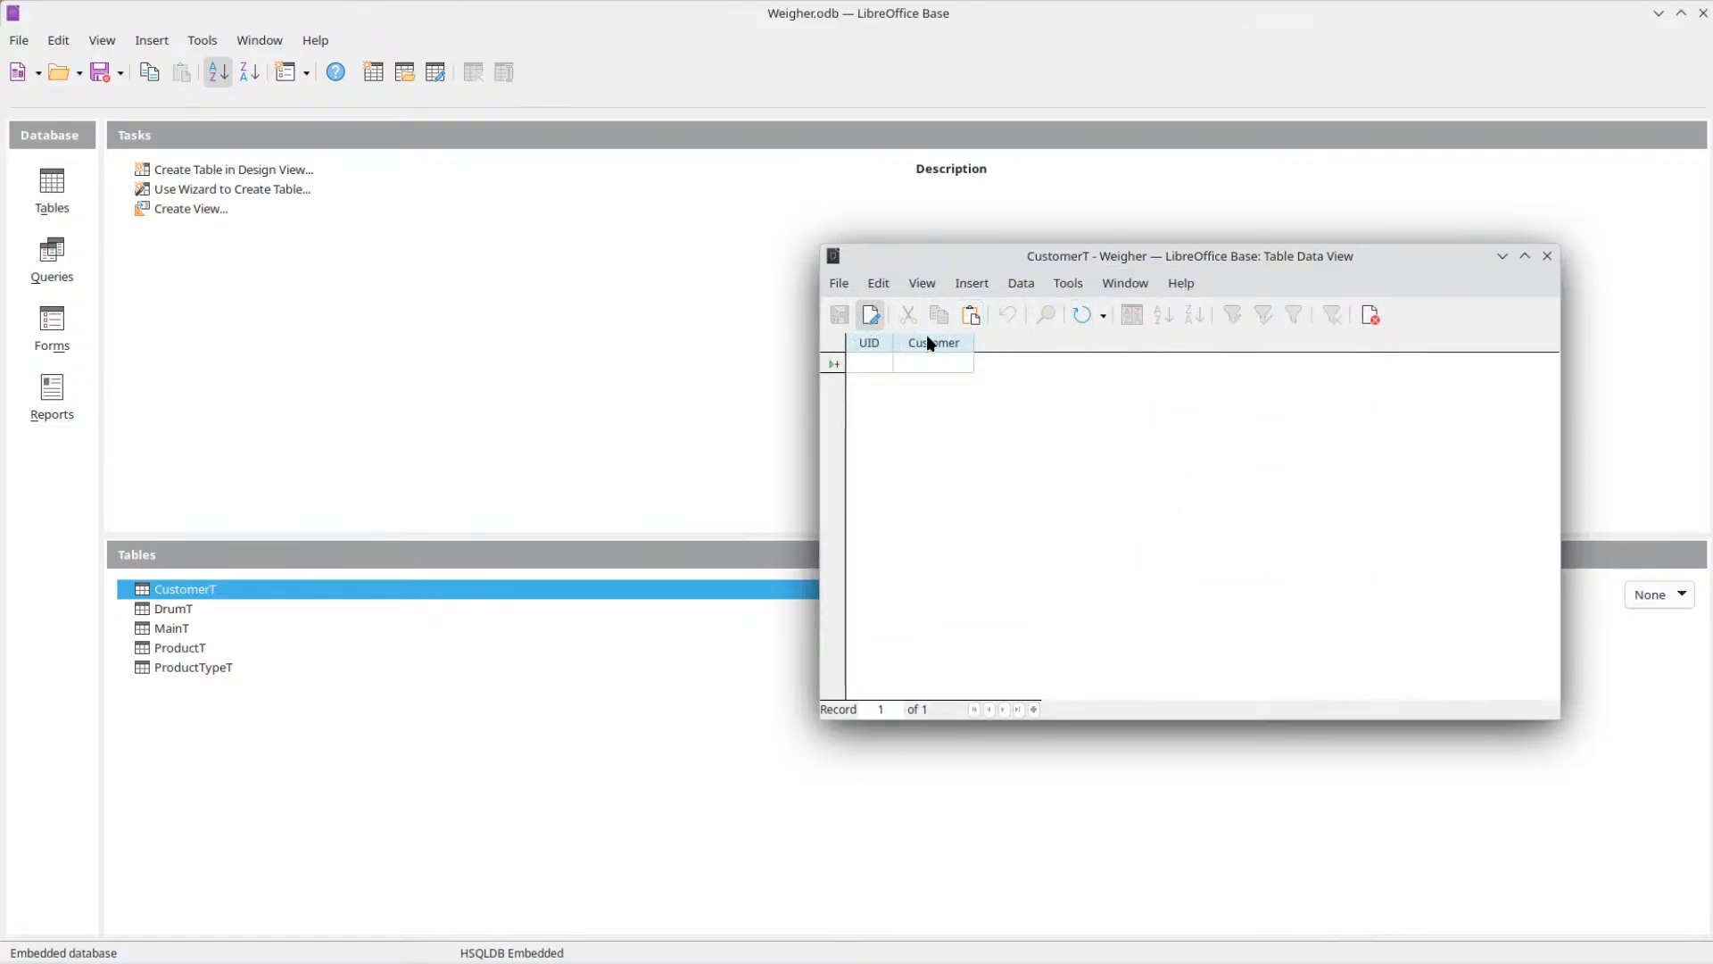
click(832, 363)
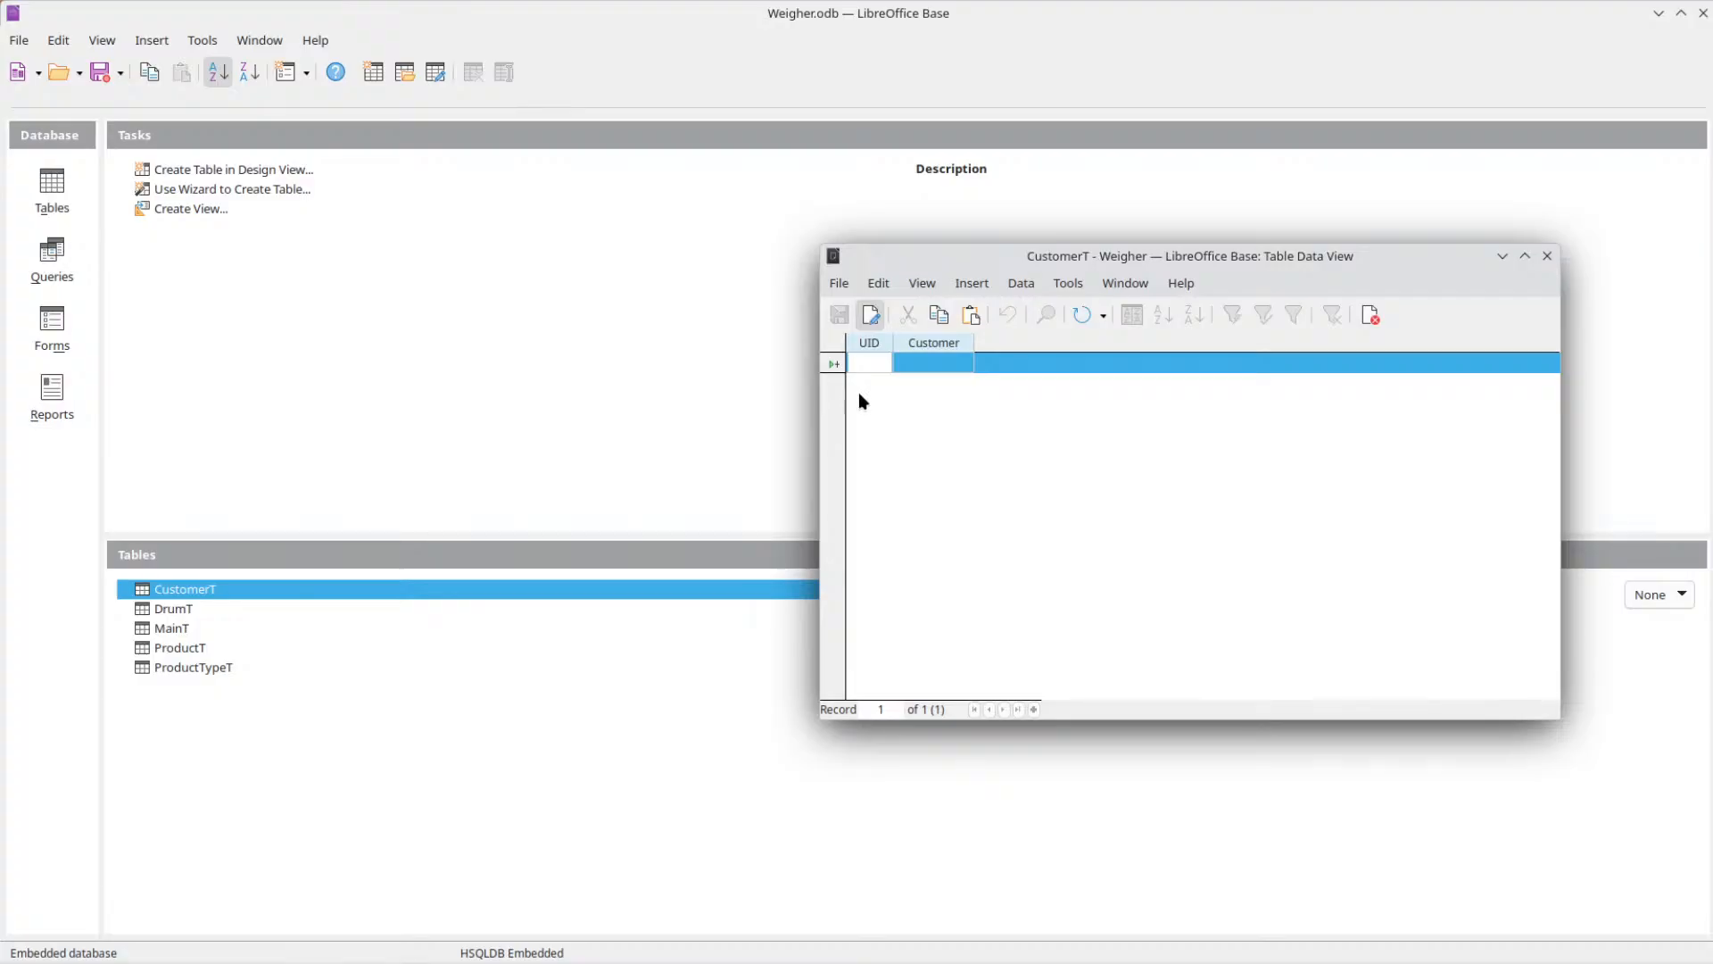
Open the Basic macro editor and look through the code of Module1 and Module2 in the Standard library.
click(1126, 286)
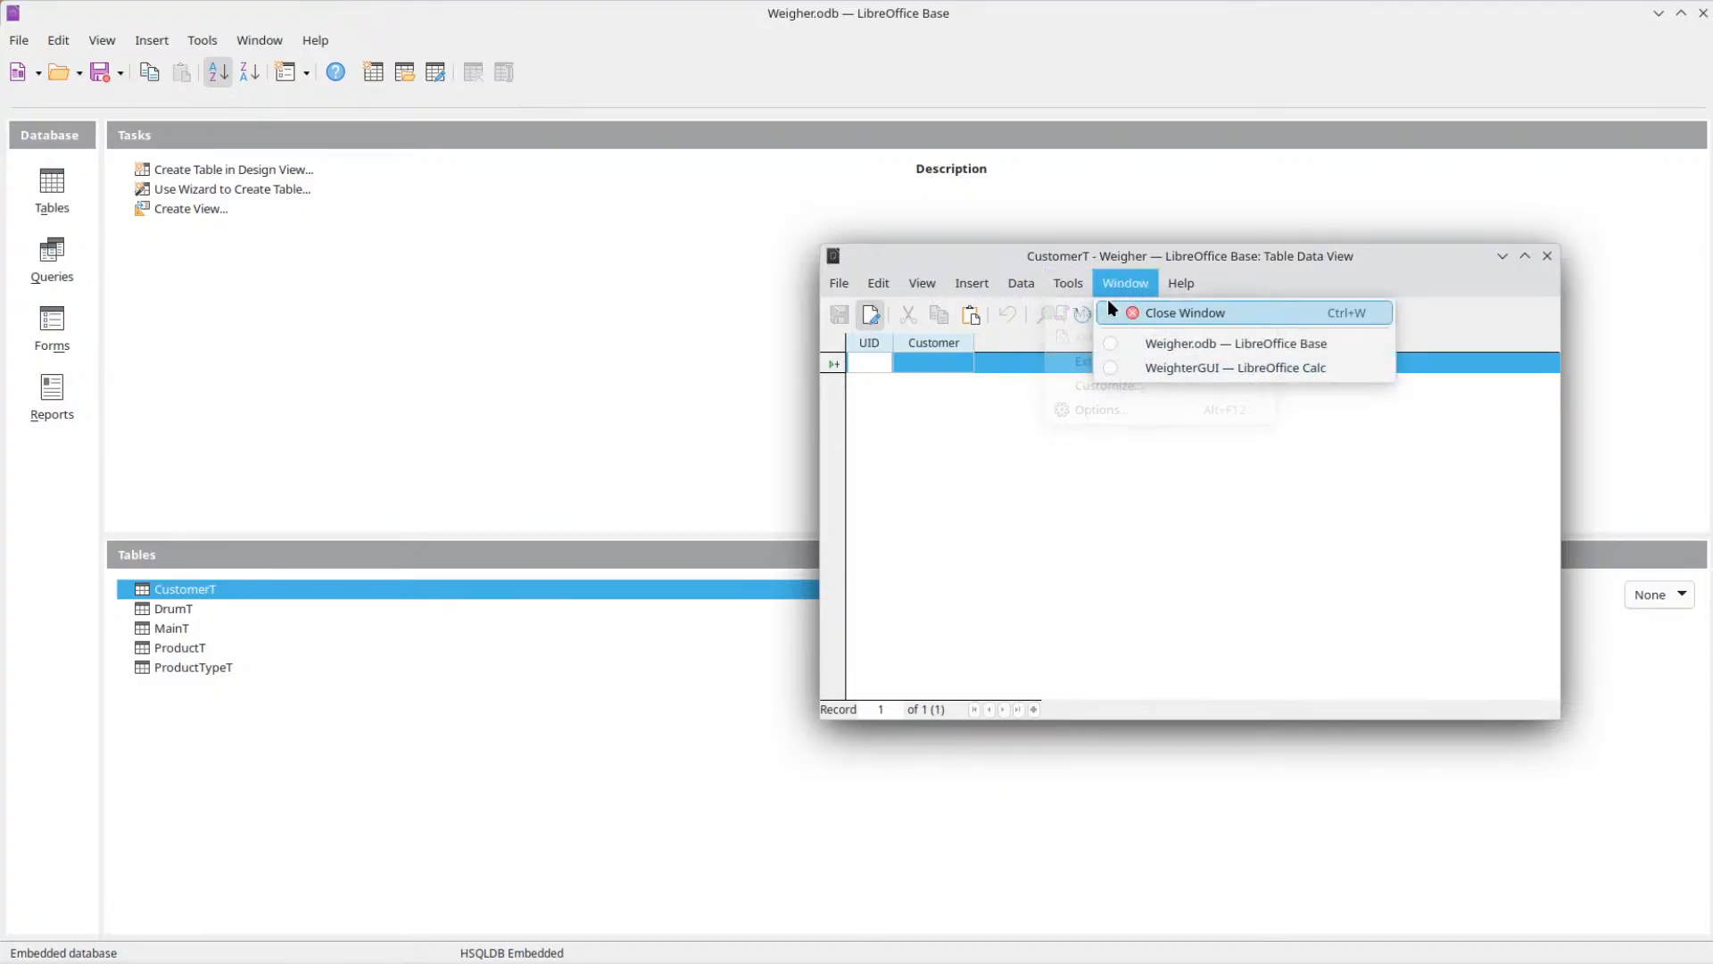
mouse_move(1075, 319)
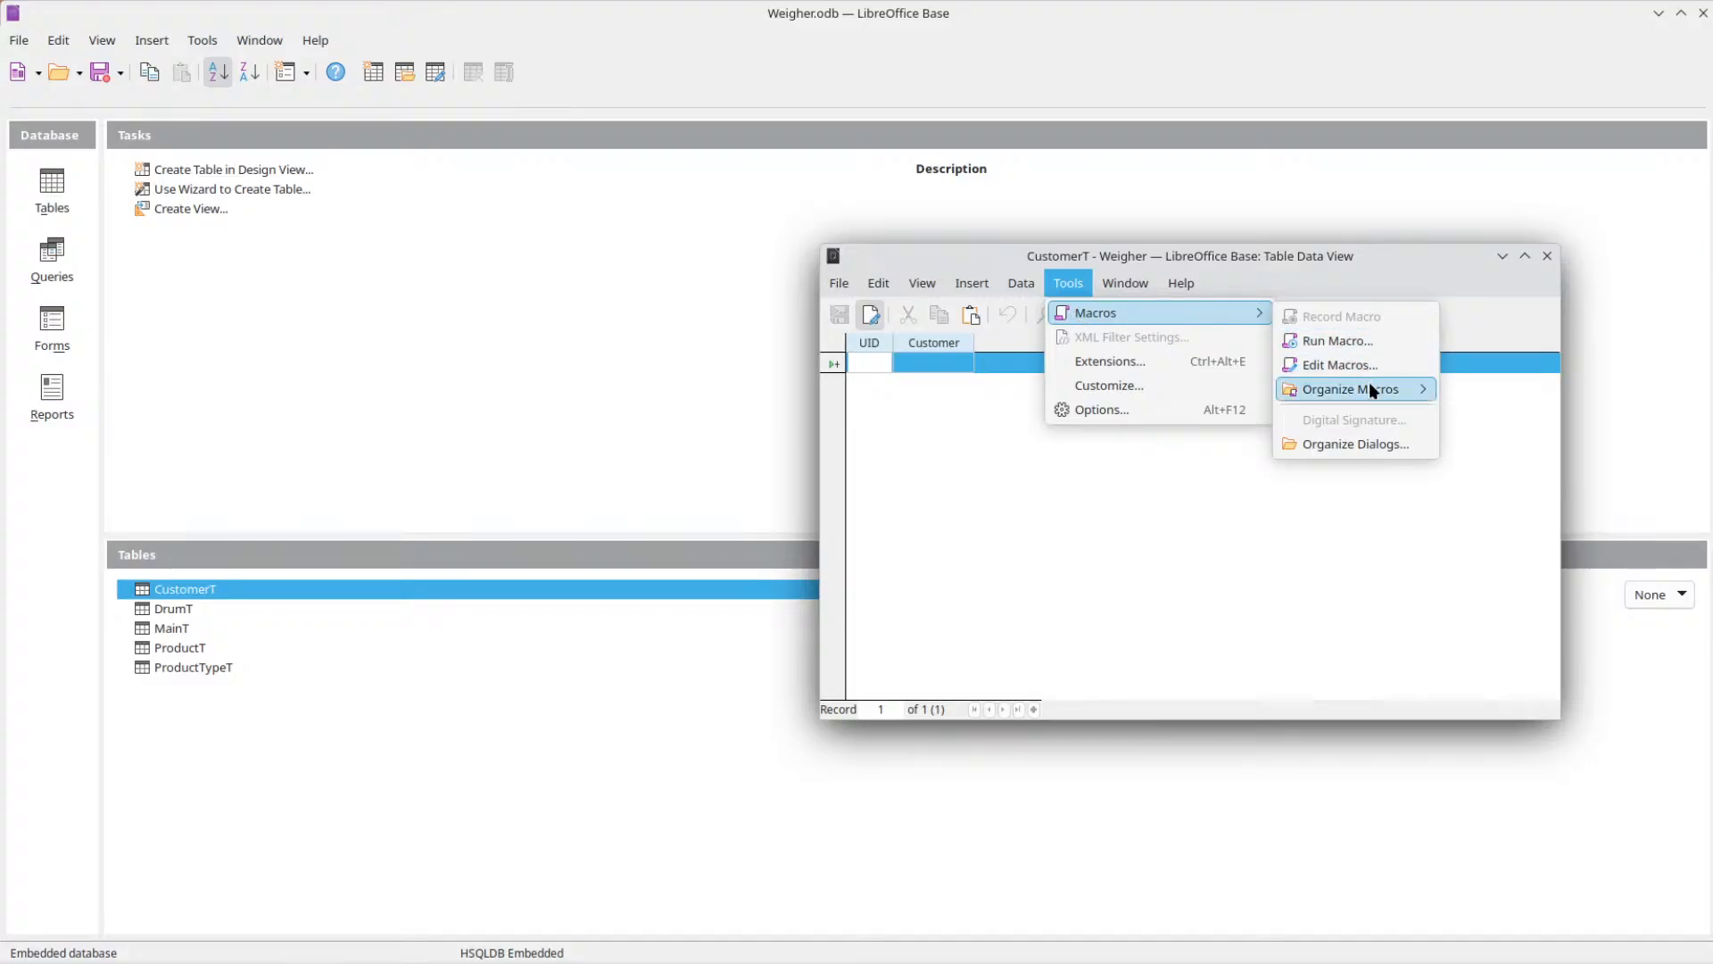
click(1343, 365)
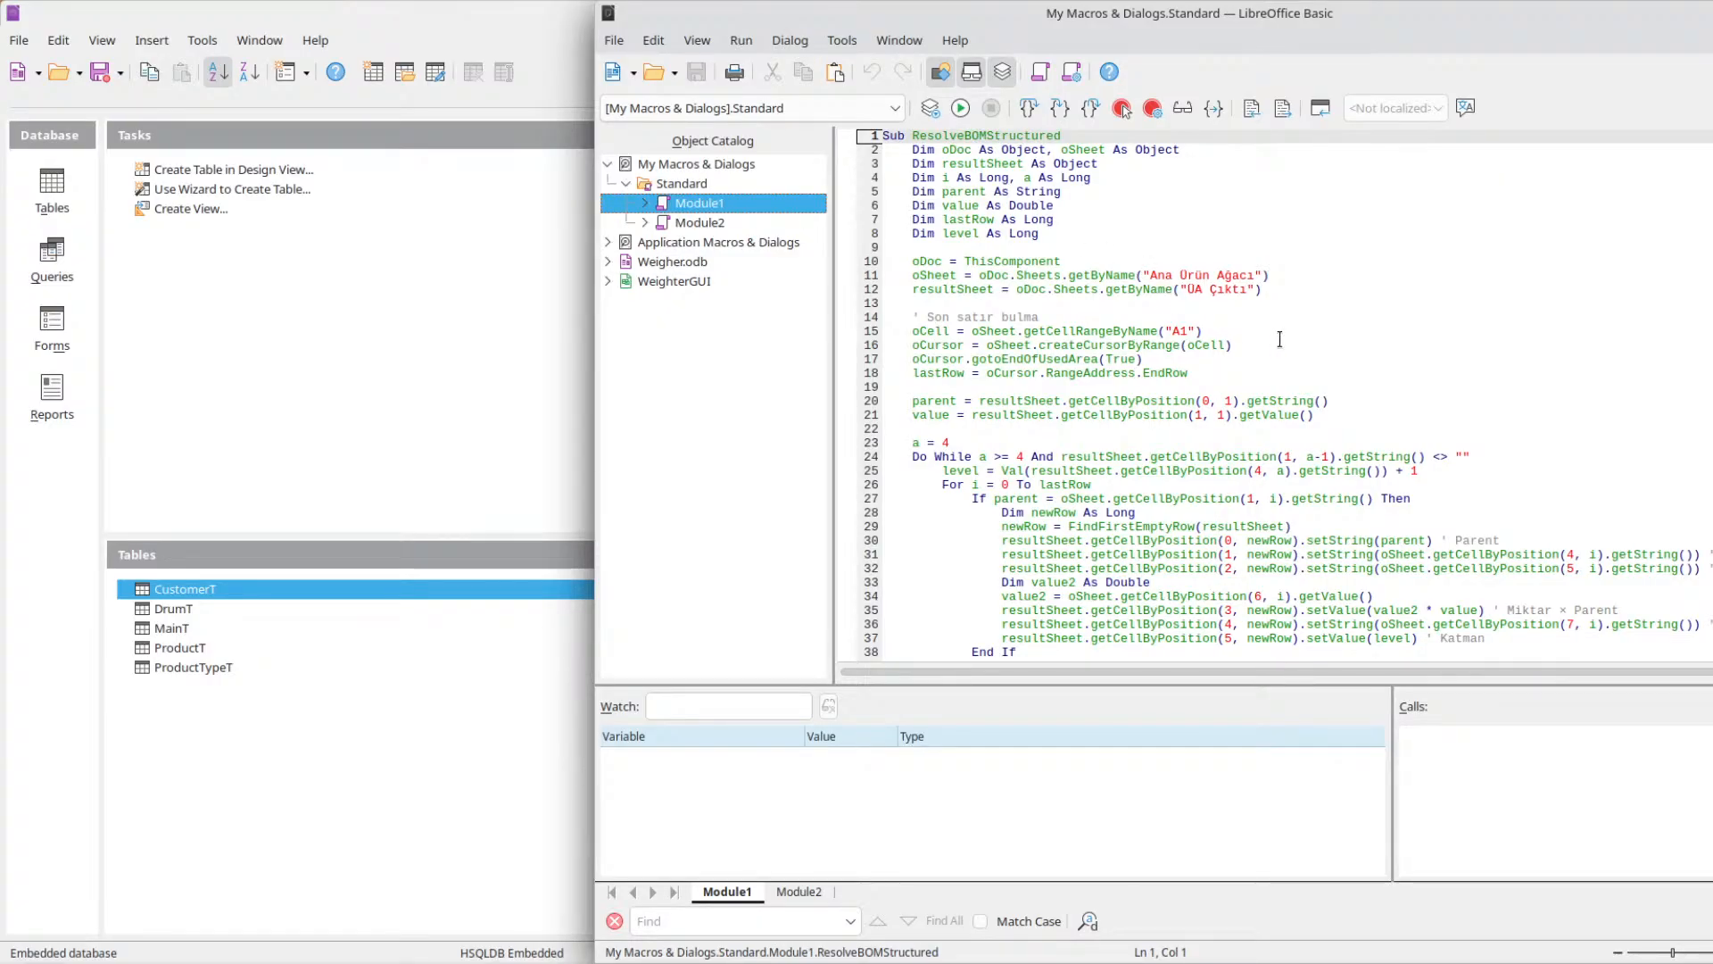
scroll(1285, 357, down, 6)
scroll(1295, 391, up, 6)
double_click(678, 225)
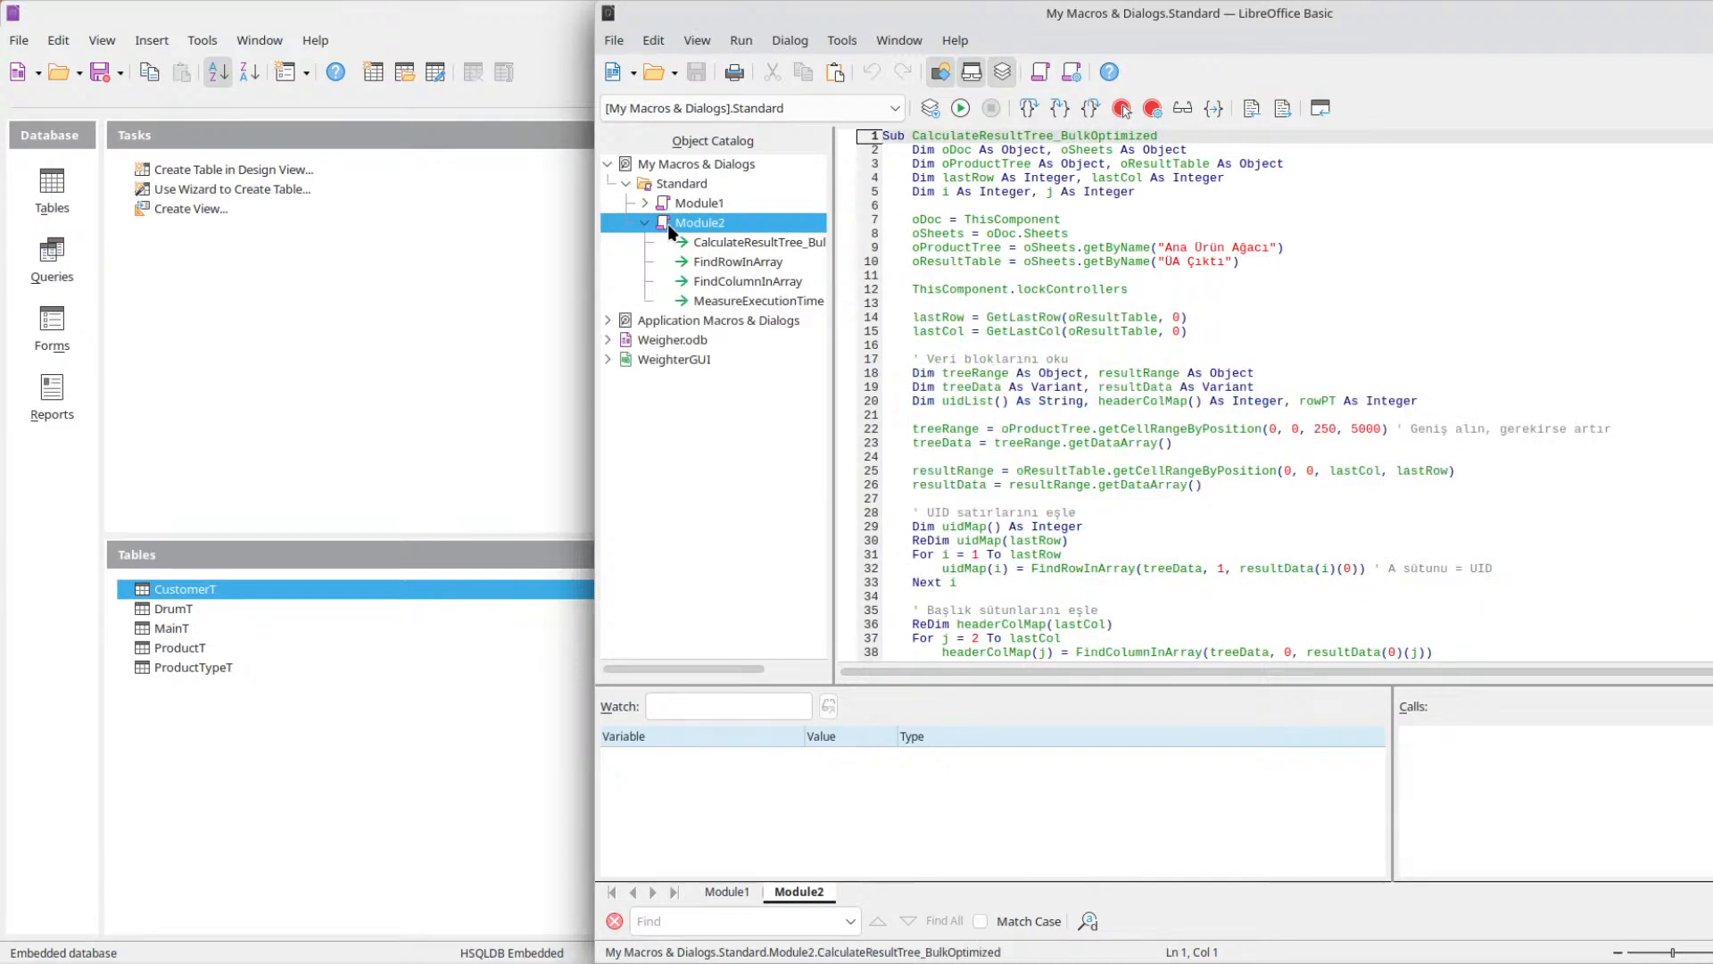
double_click(686, 223)
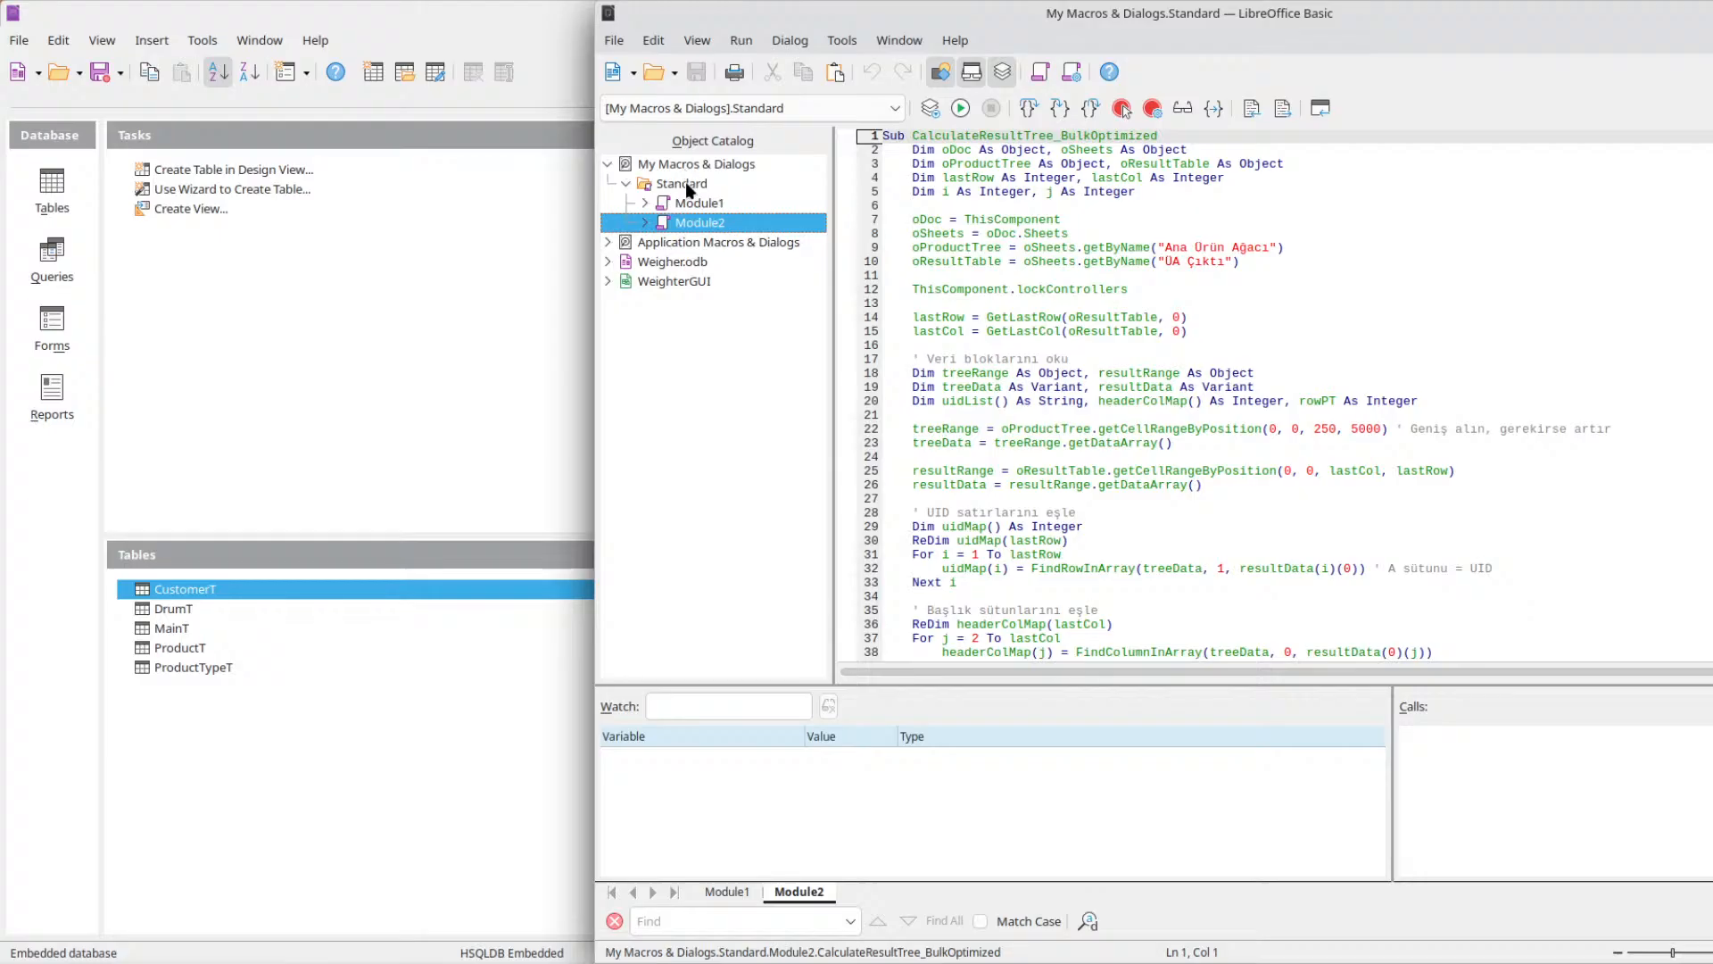
Create a new module named Weighter in the Standard library of My Macros and open its code.
click(688, 188)
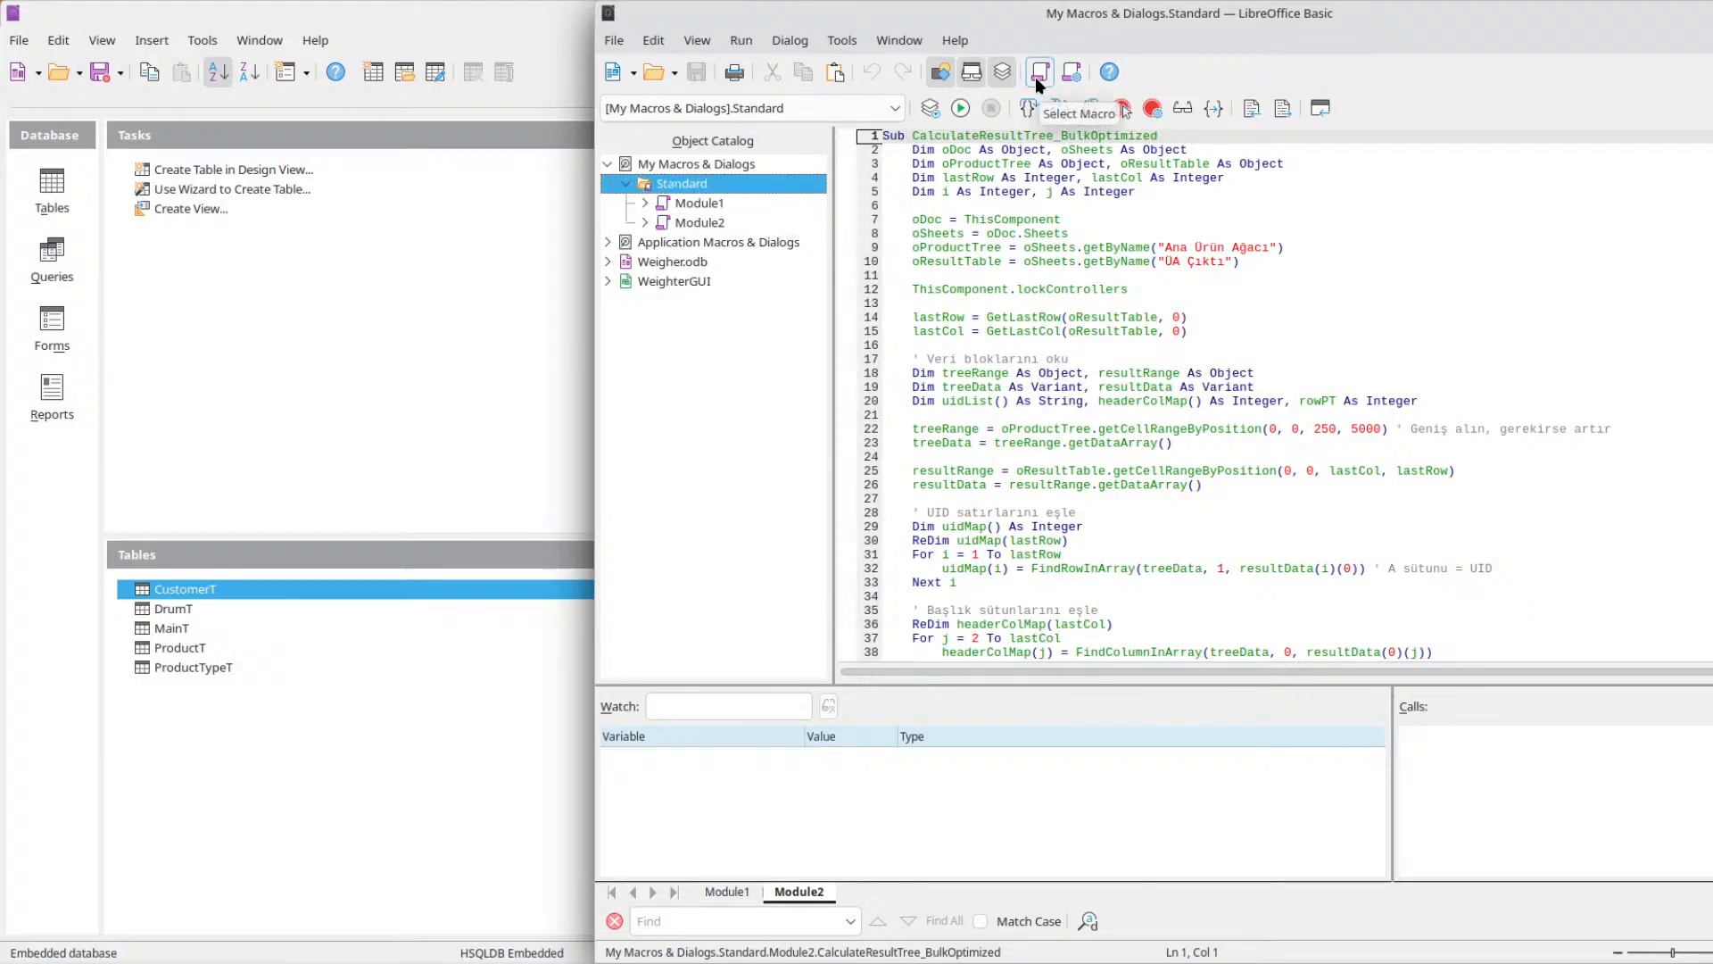
click(1065, 72)
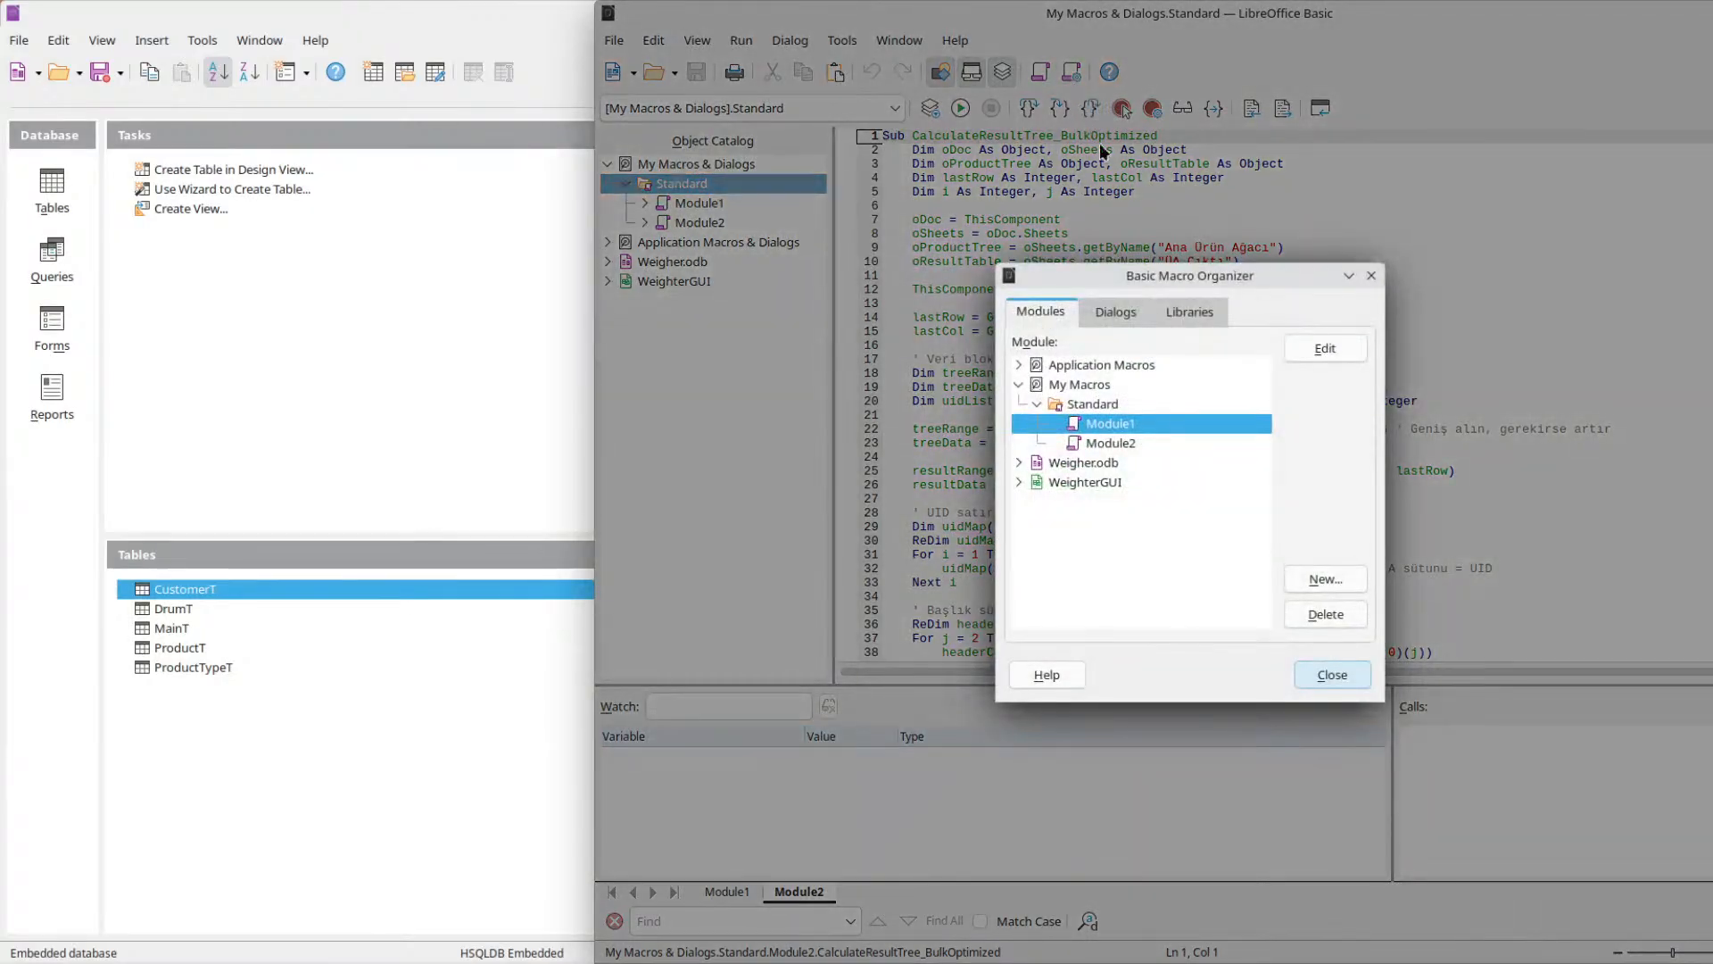
click(1328, 581)
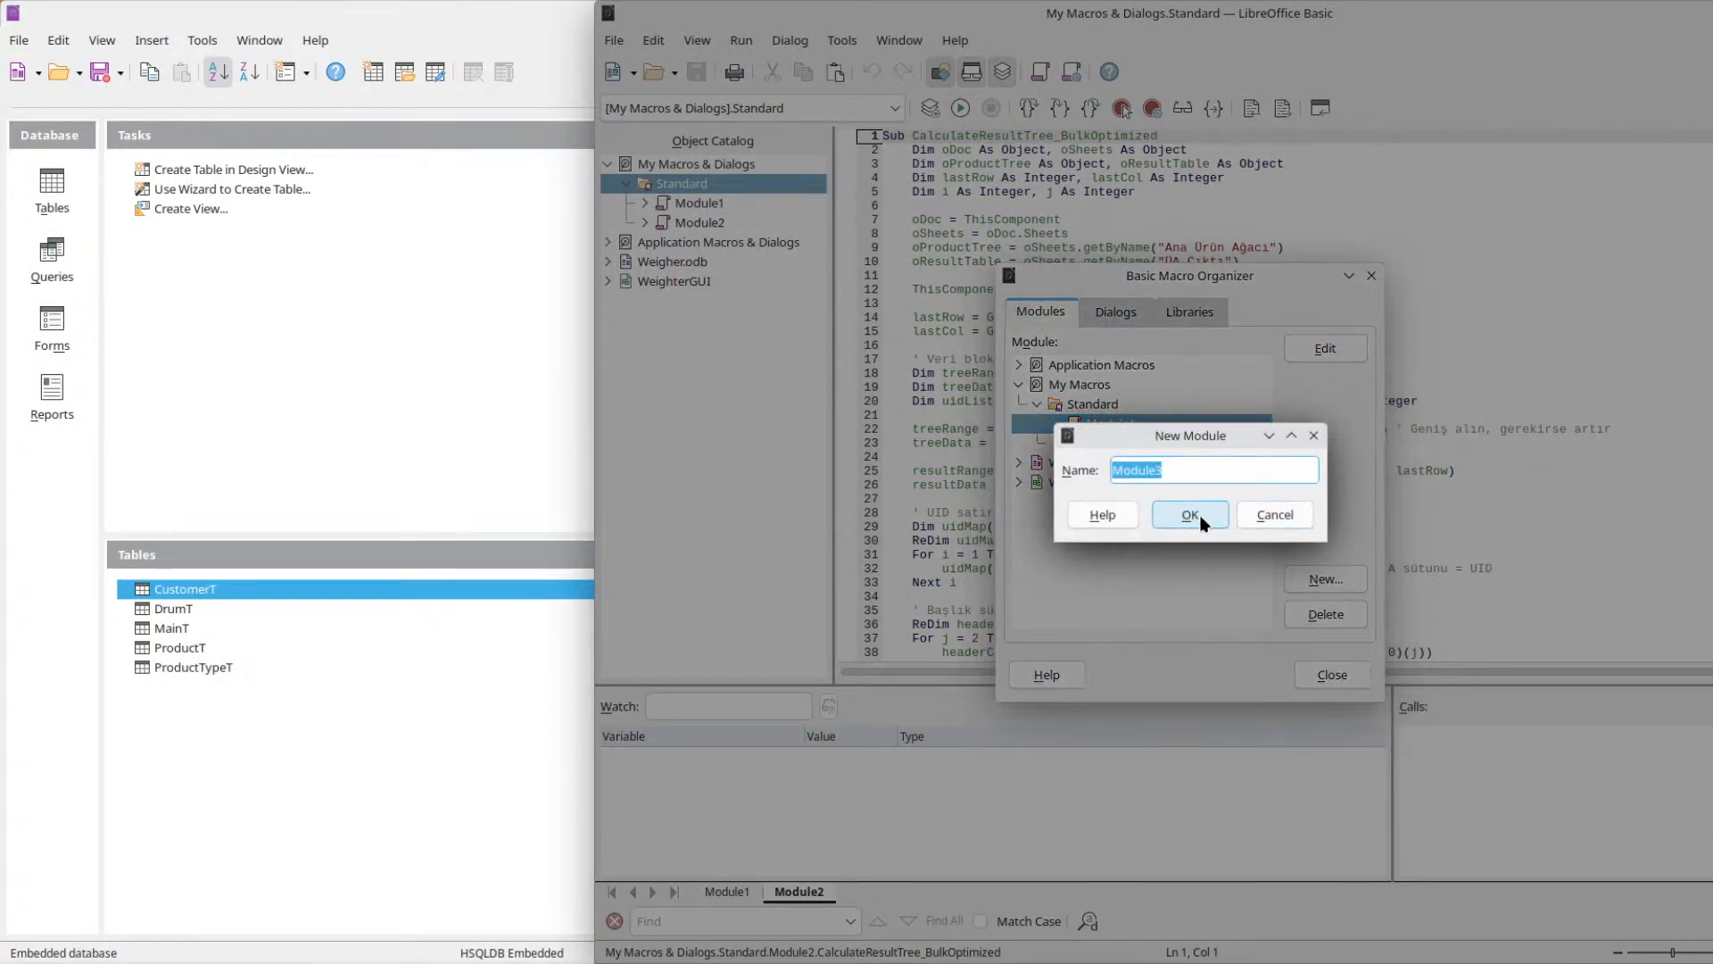
text(Weighter)
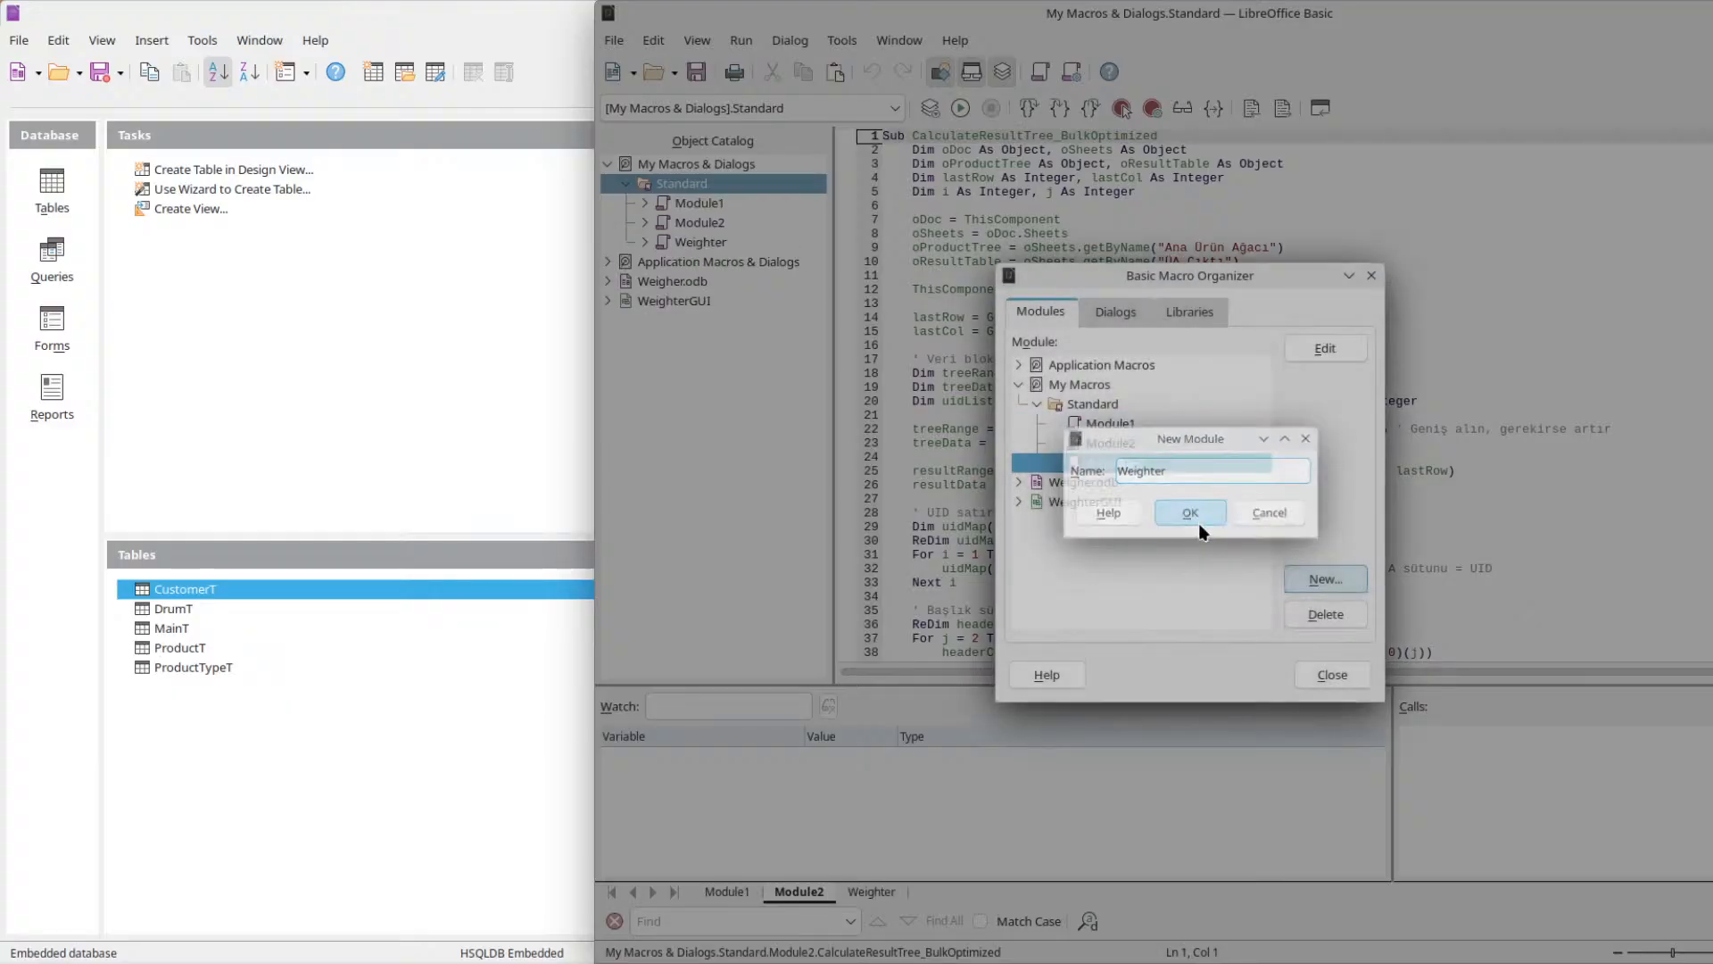
click(1191, 515)
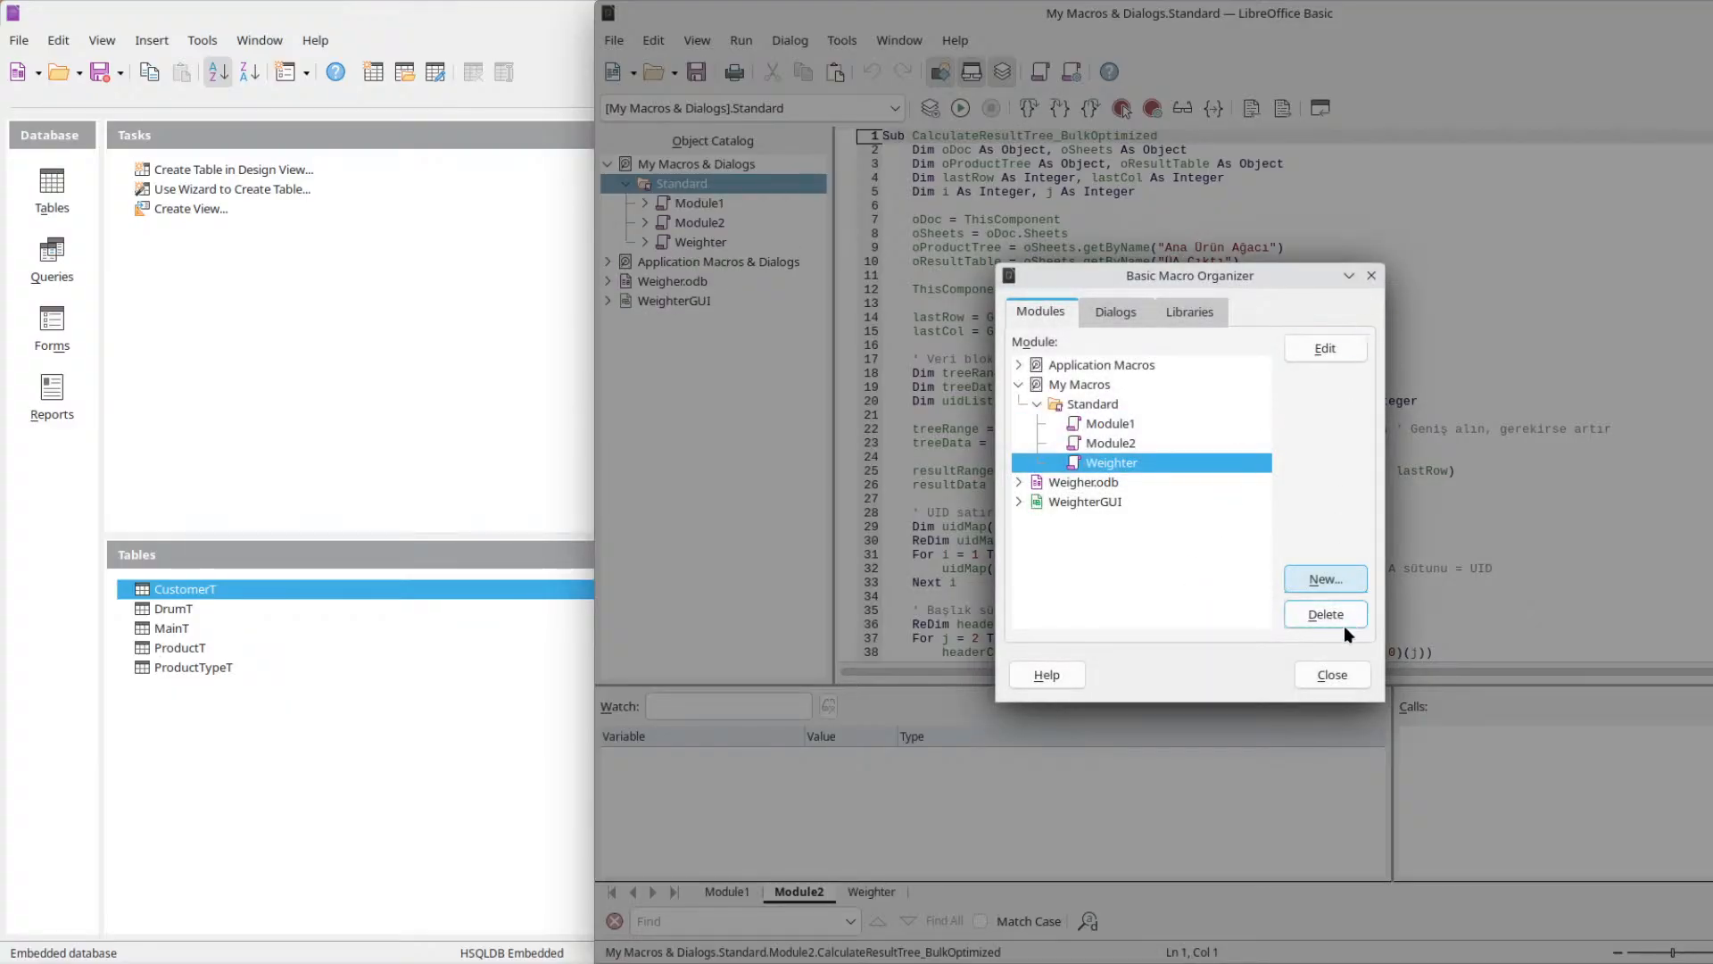
click(1326, 671)
double_click(728, 240)
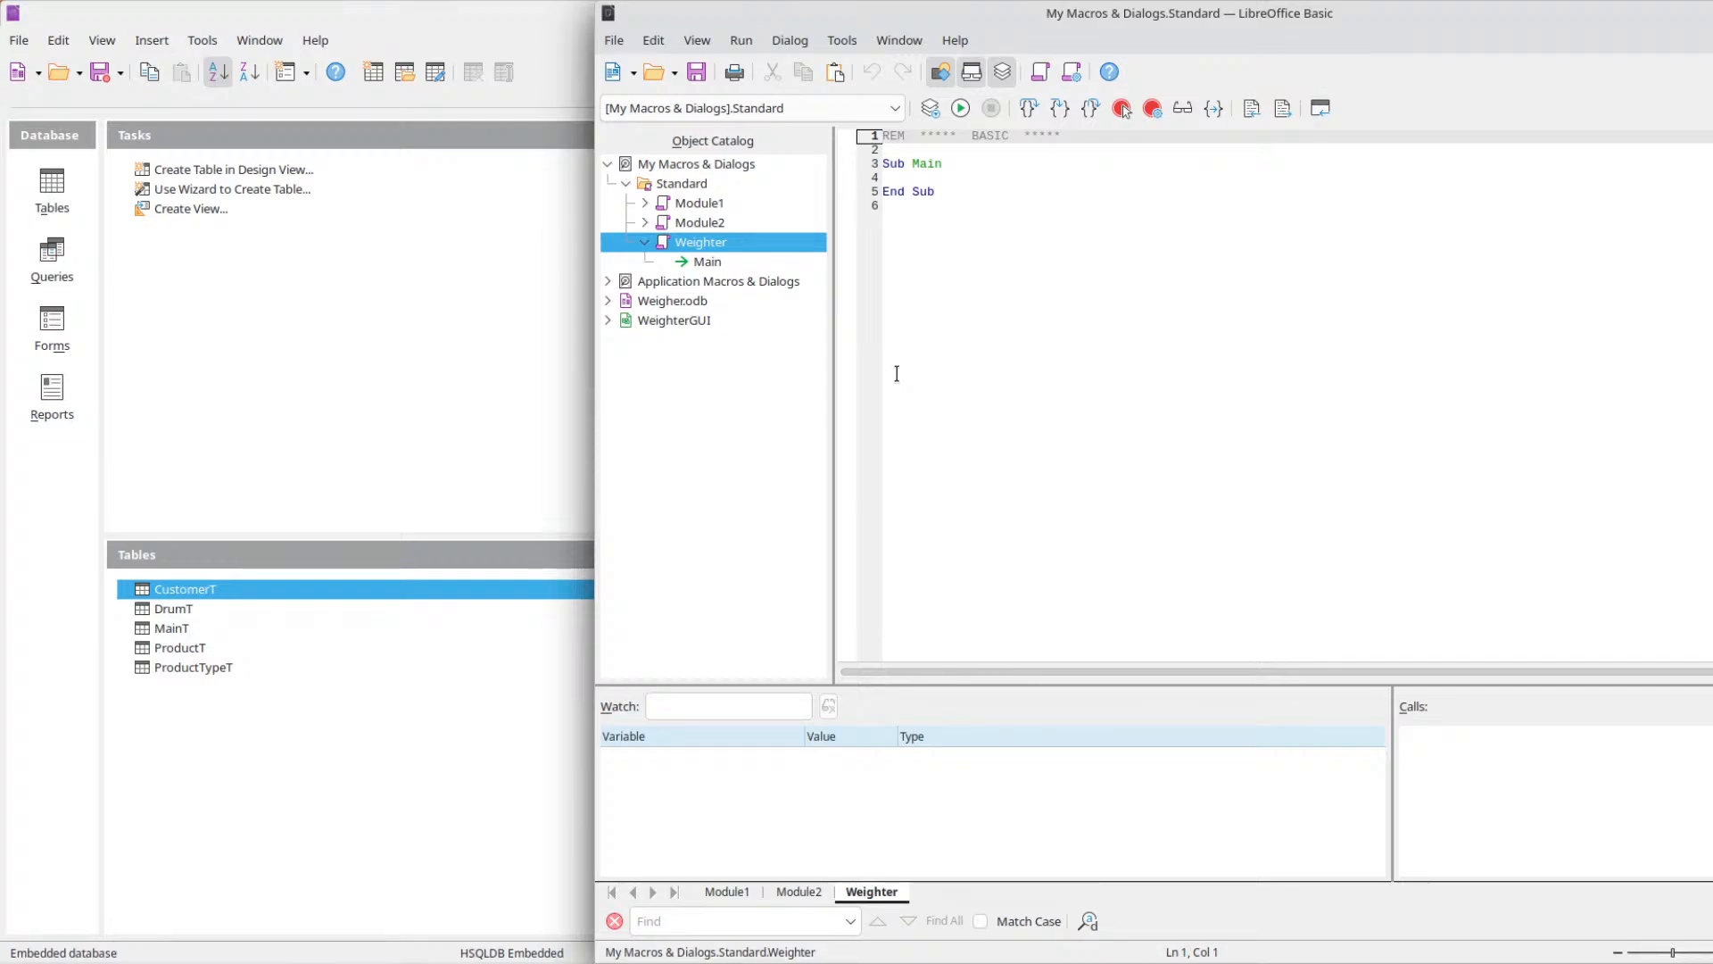
Copy the line "Dim resultSheet As Object" from Module1 into the Weighter module's Main sub and add a blank line below it.
key(Up)
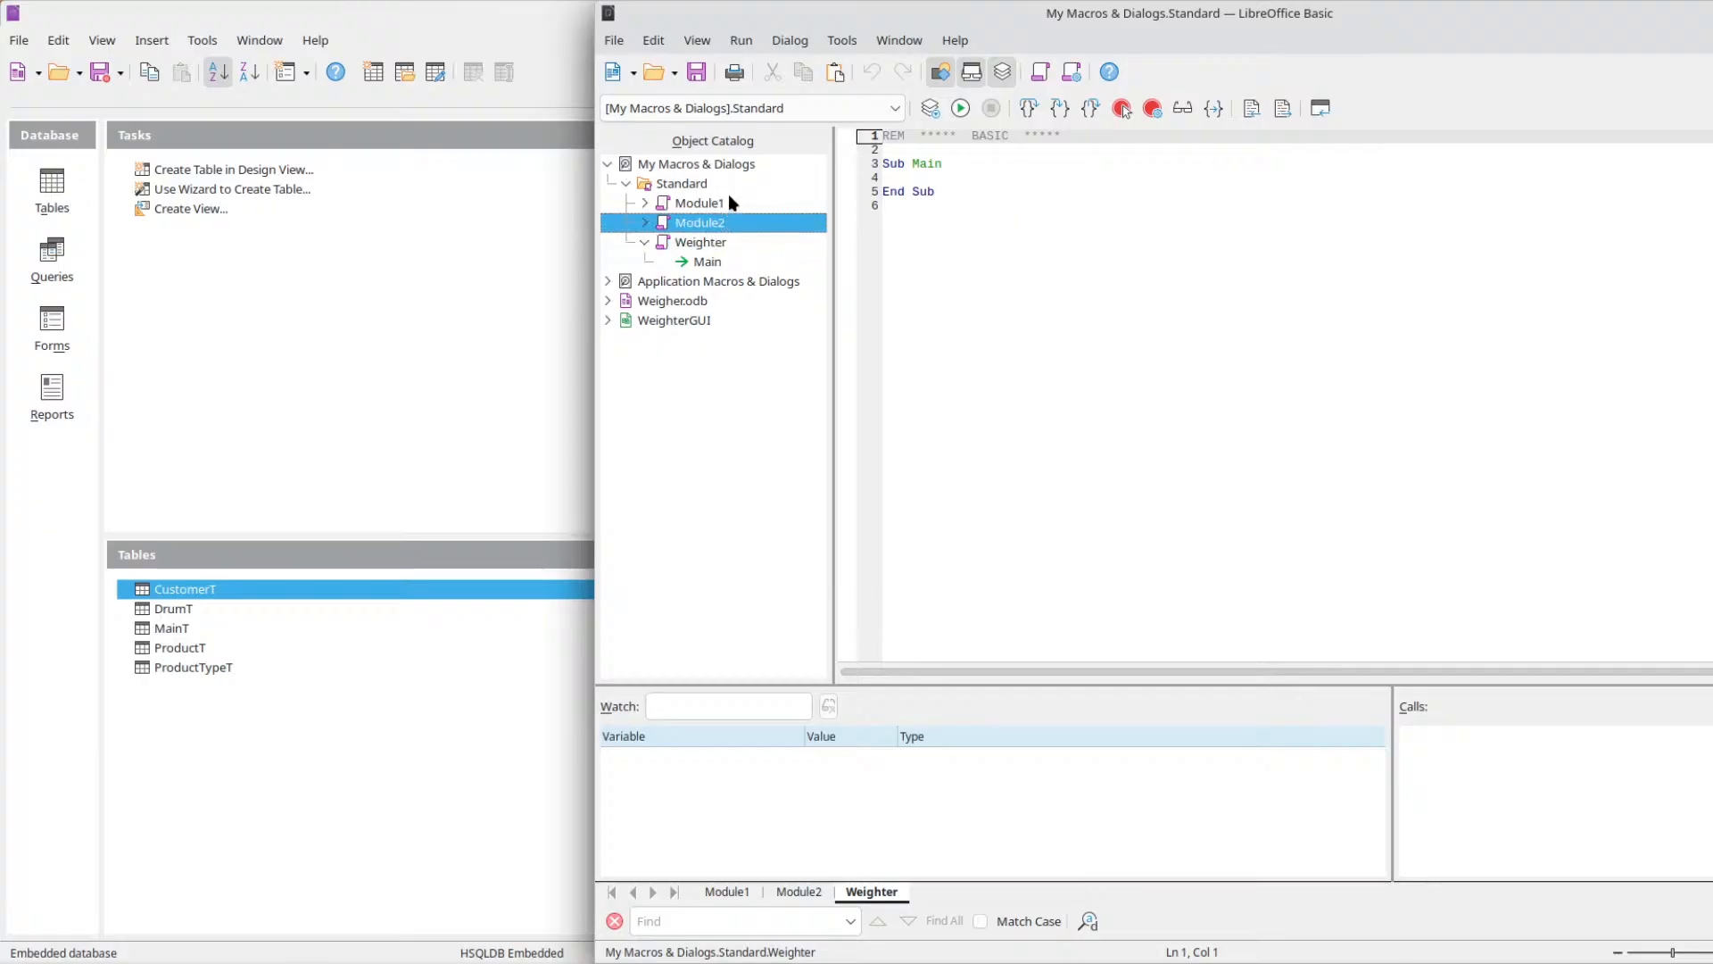
double_click(715, 211)
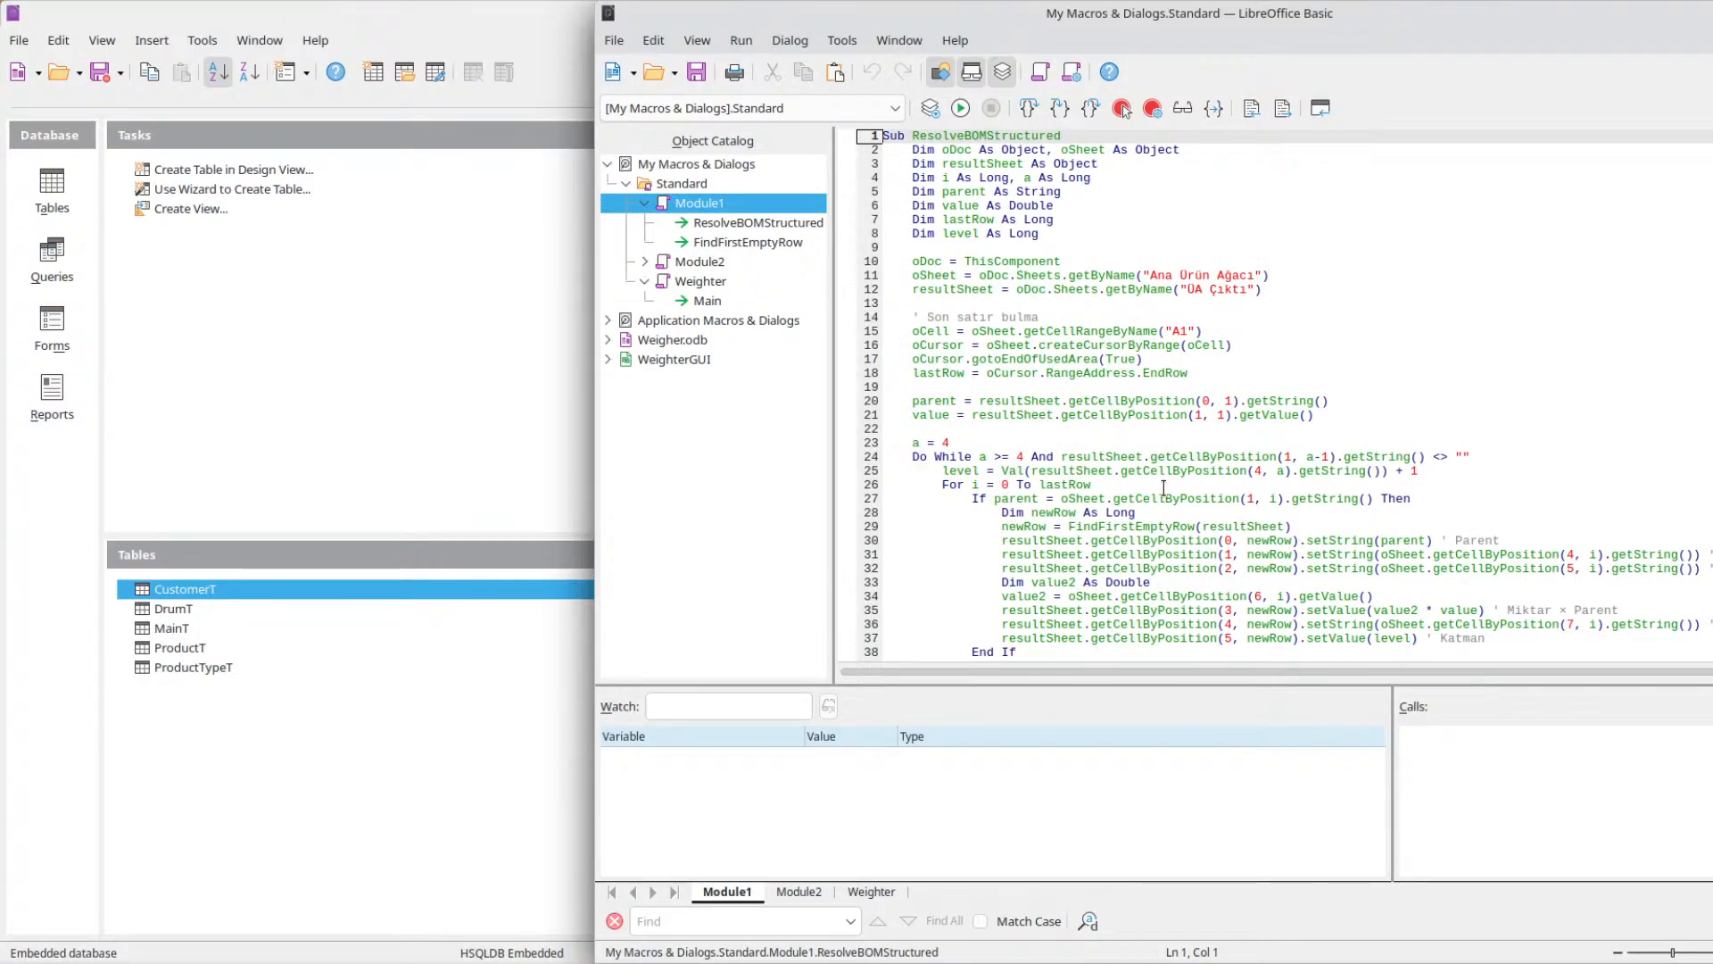
double_click(923, 164)
drag(1109, 170, 912, 164)
key(ctrl+c)
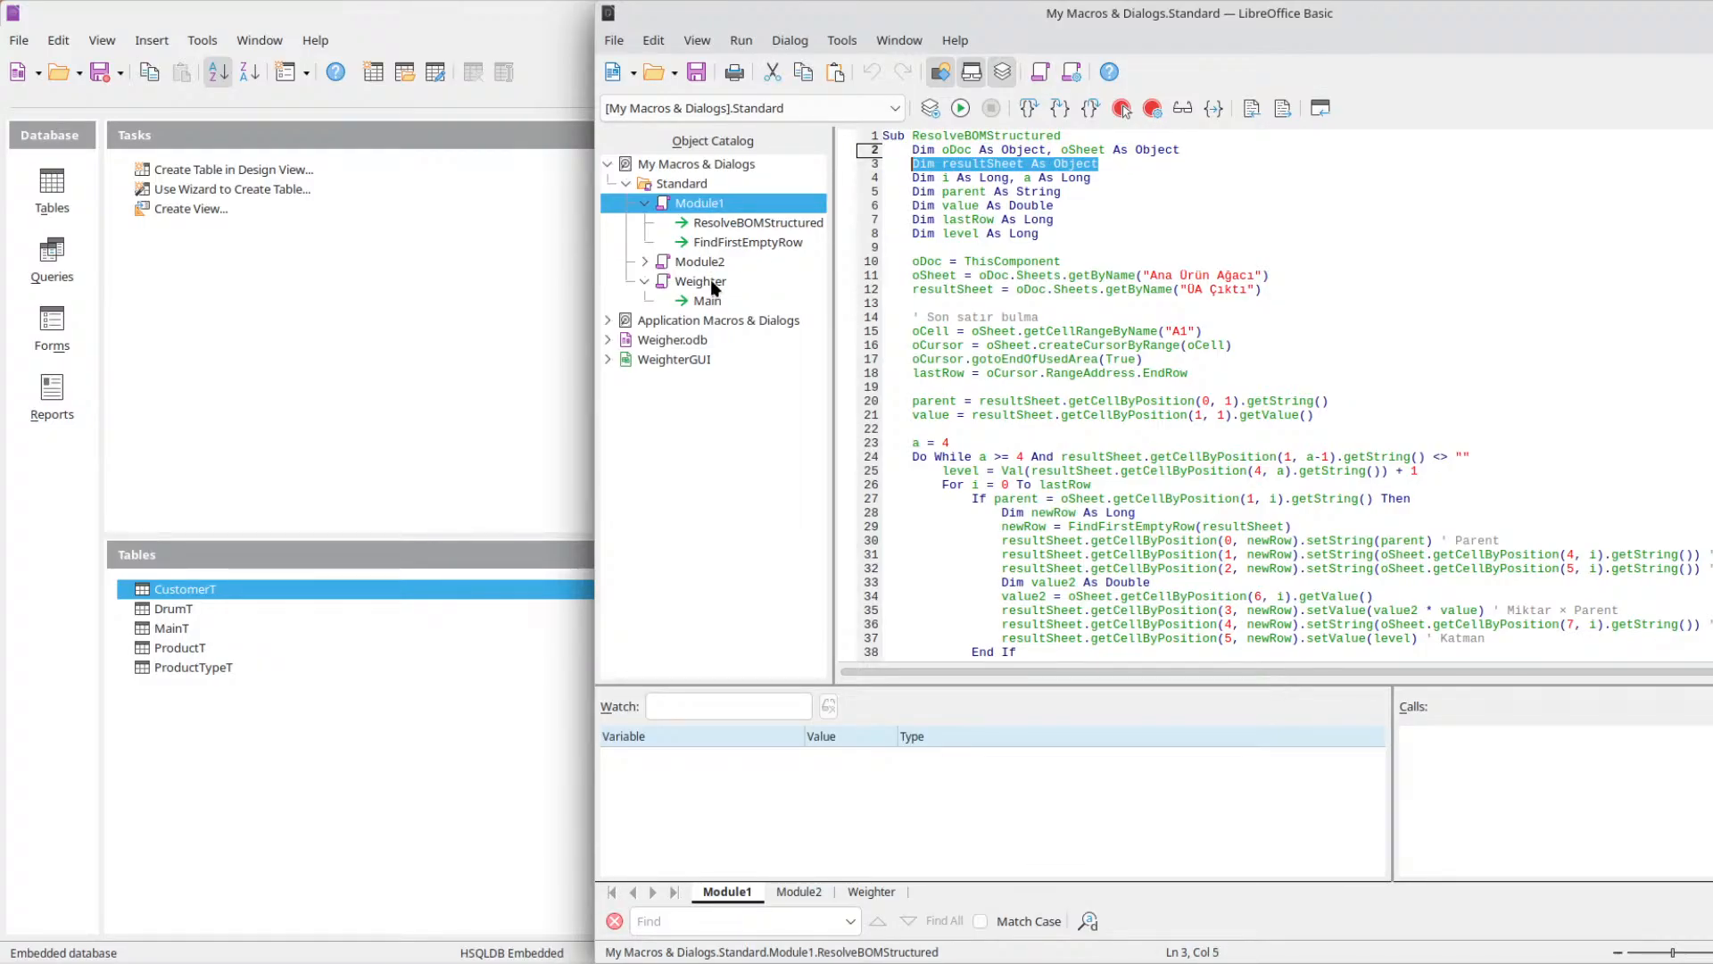
double_click(711, 281)
click(963, 174)
key(ctrl+v)
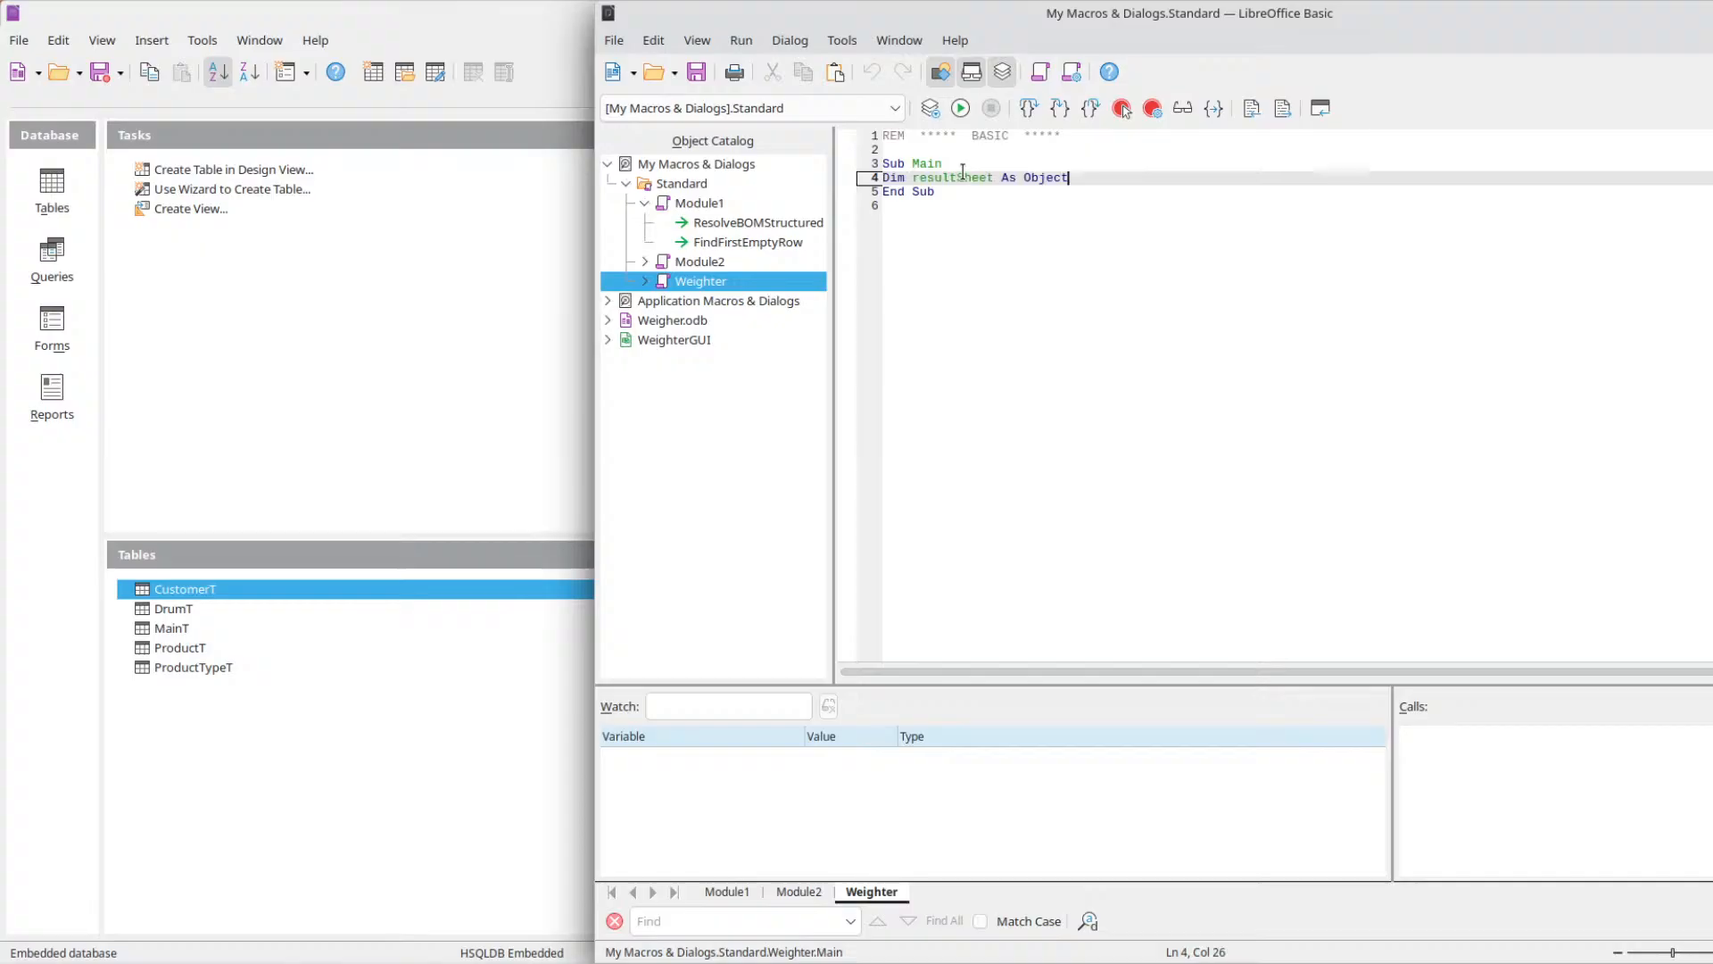
key(Return)
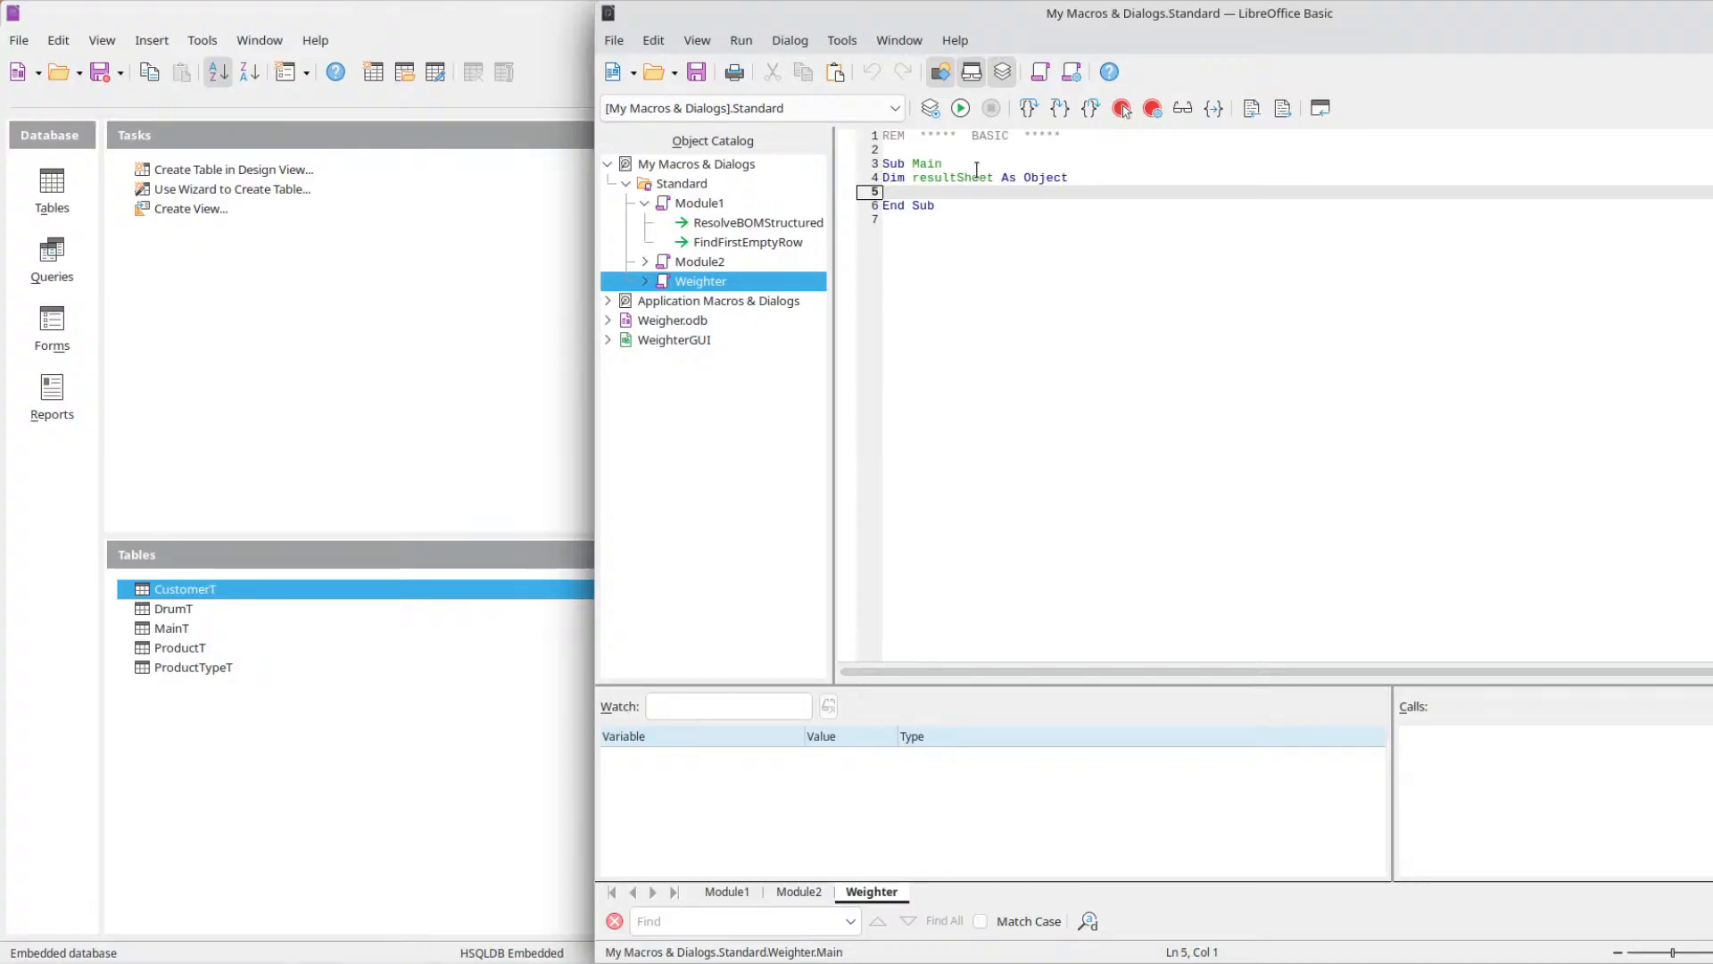
Select the resultSheet variable name in the Weighter module and recheck the declarations in Module1 before returning to Weighter.
double_click(974, 176)
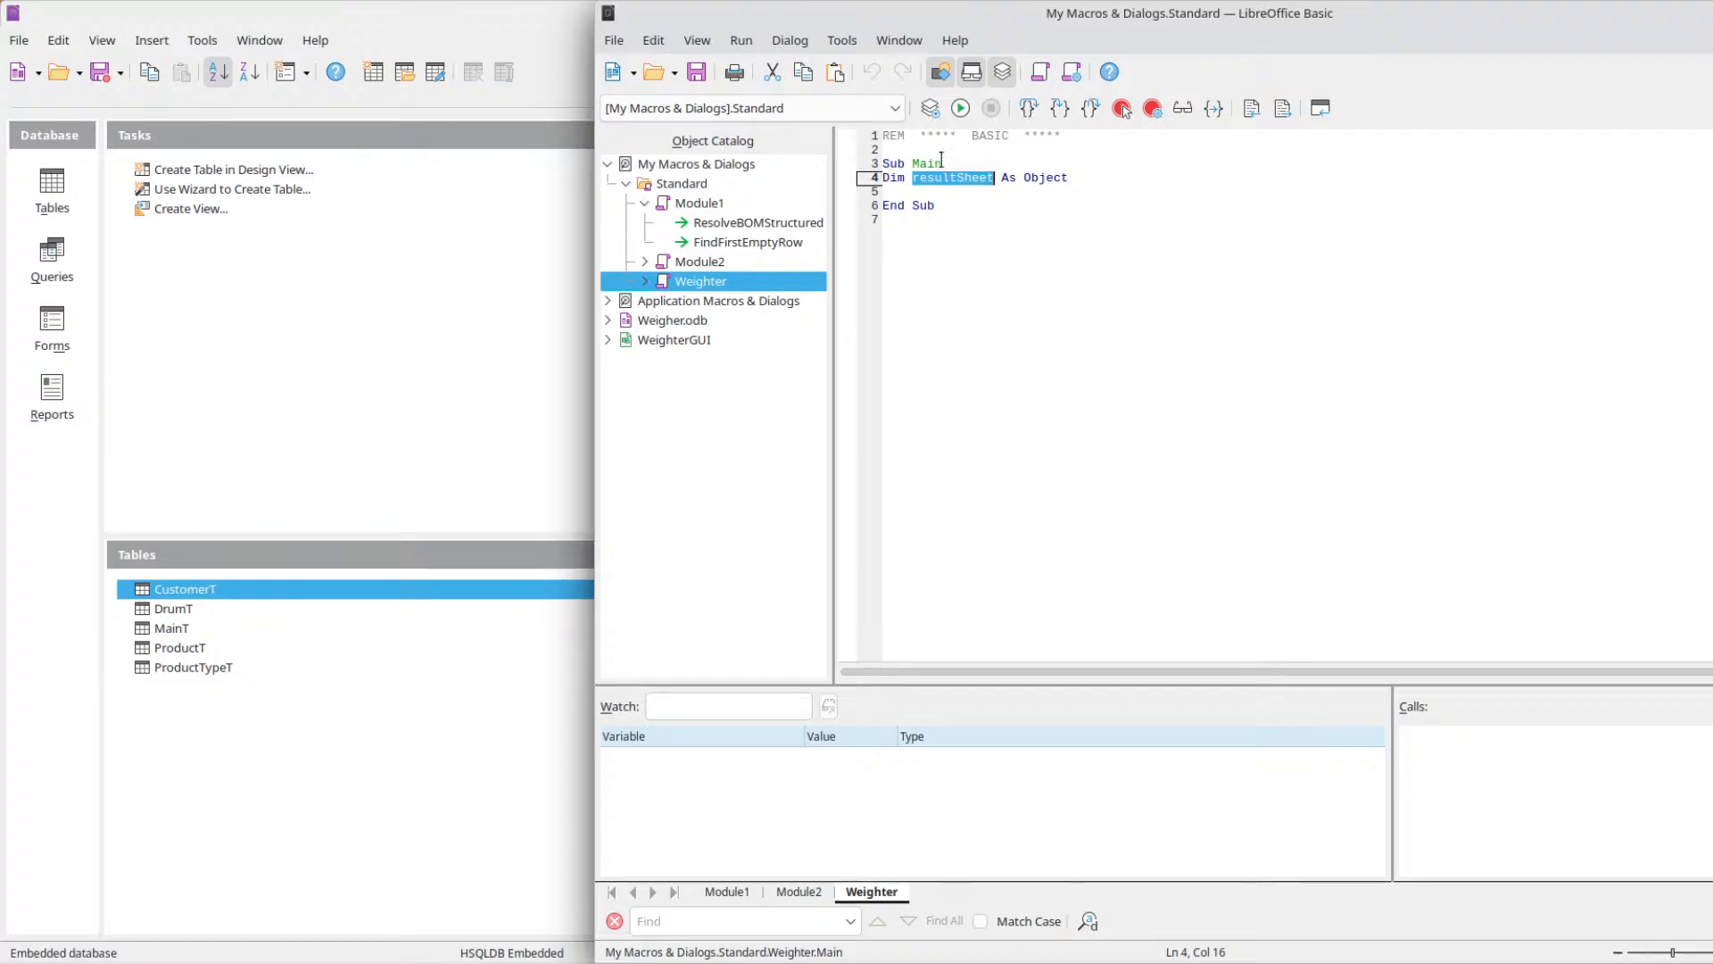
double_click(721, 211)
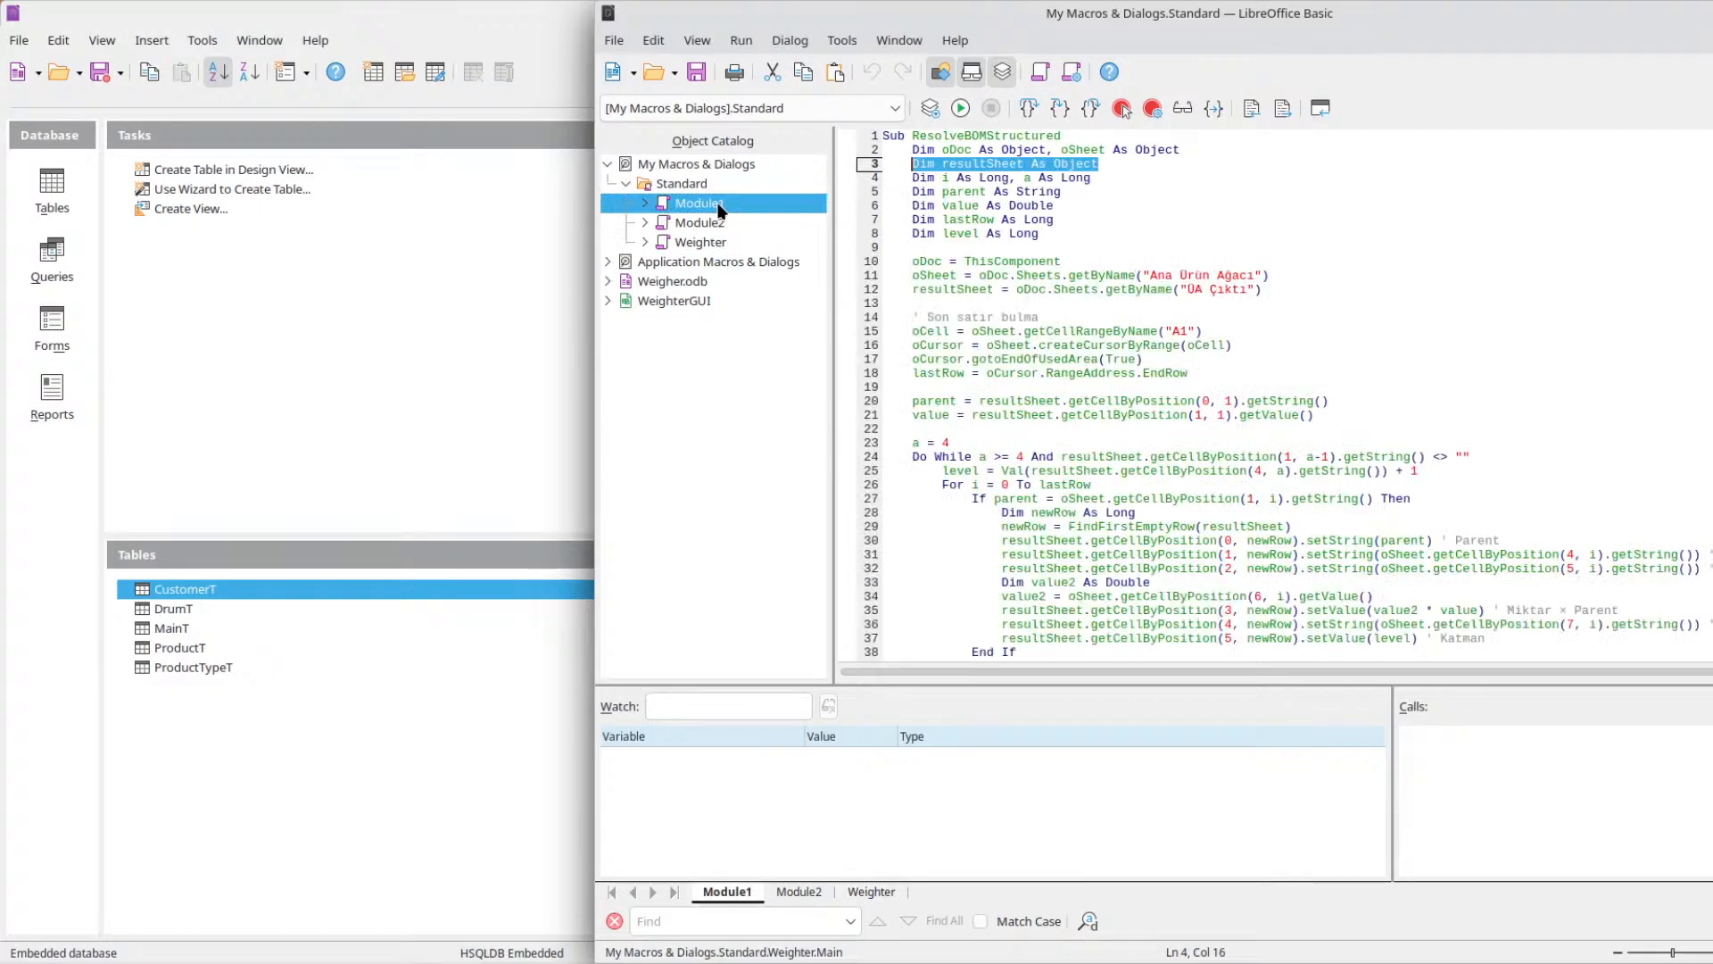
double_click(683, 244)
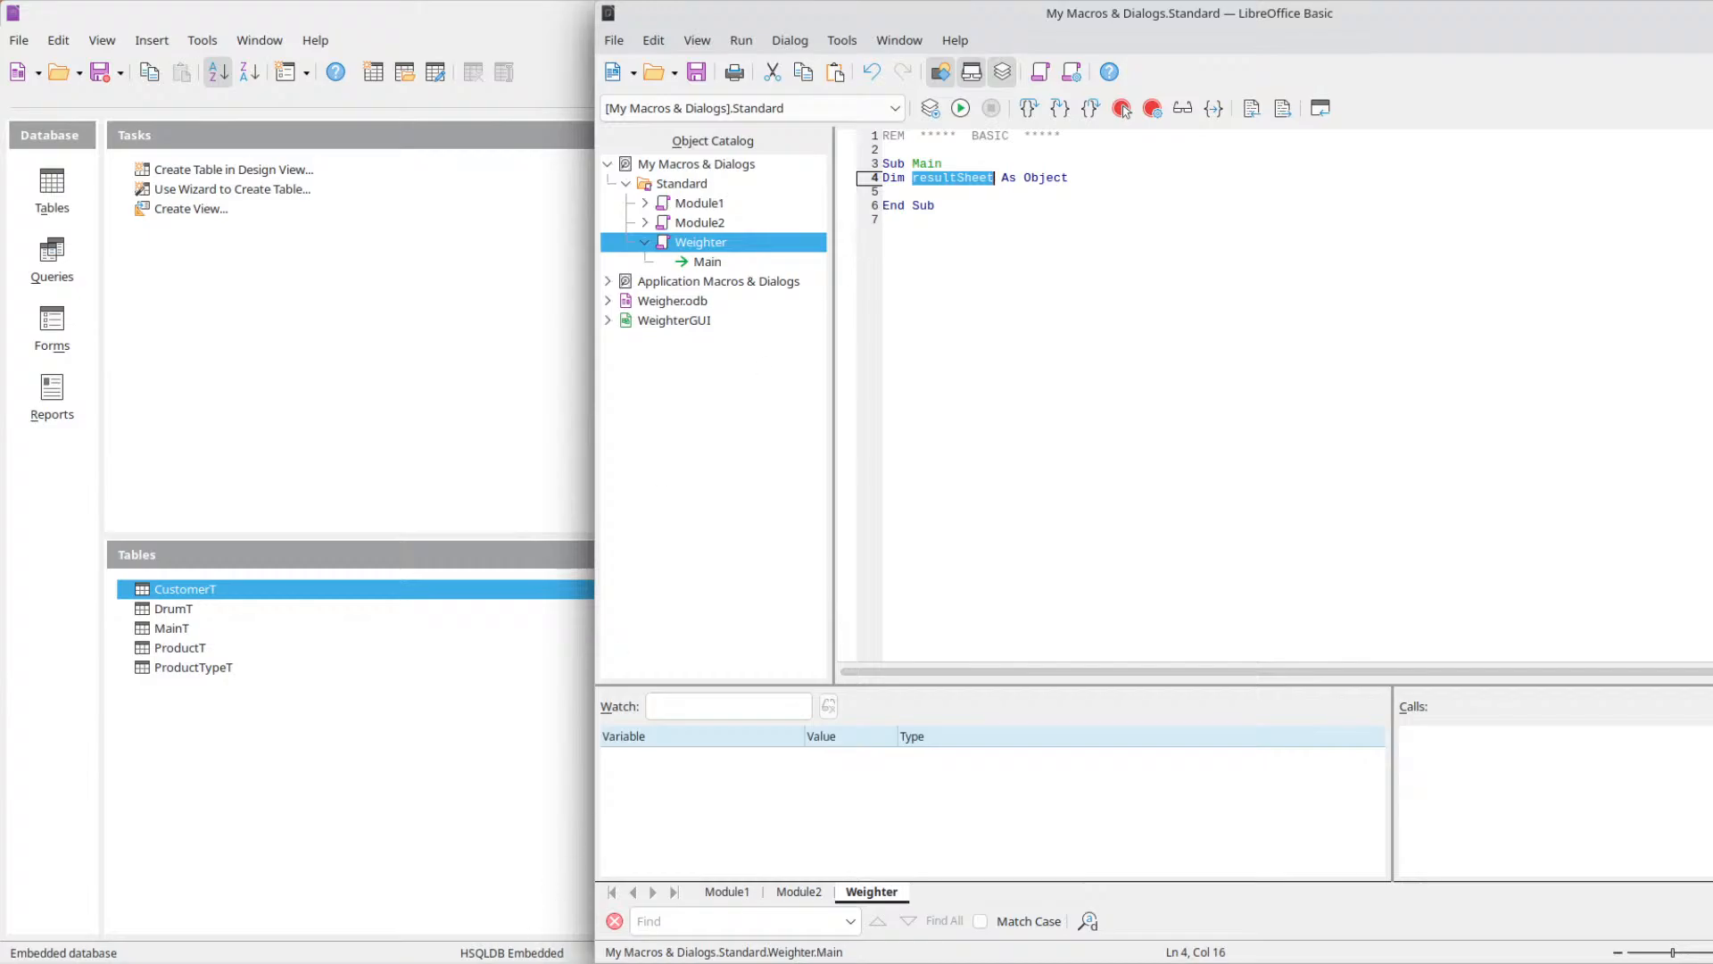
Bring the WeighterGUI spreadsheet into view and rename the Weighter module's Main sub to CustomerBulk.
click(473, 963)
click(1148, 441)
drag(1189, 13, 116, 297)
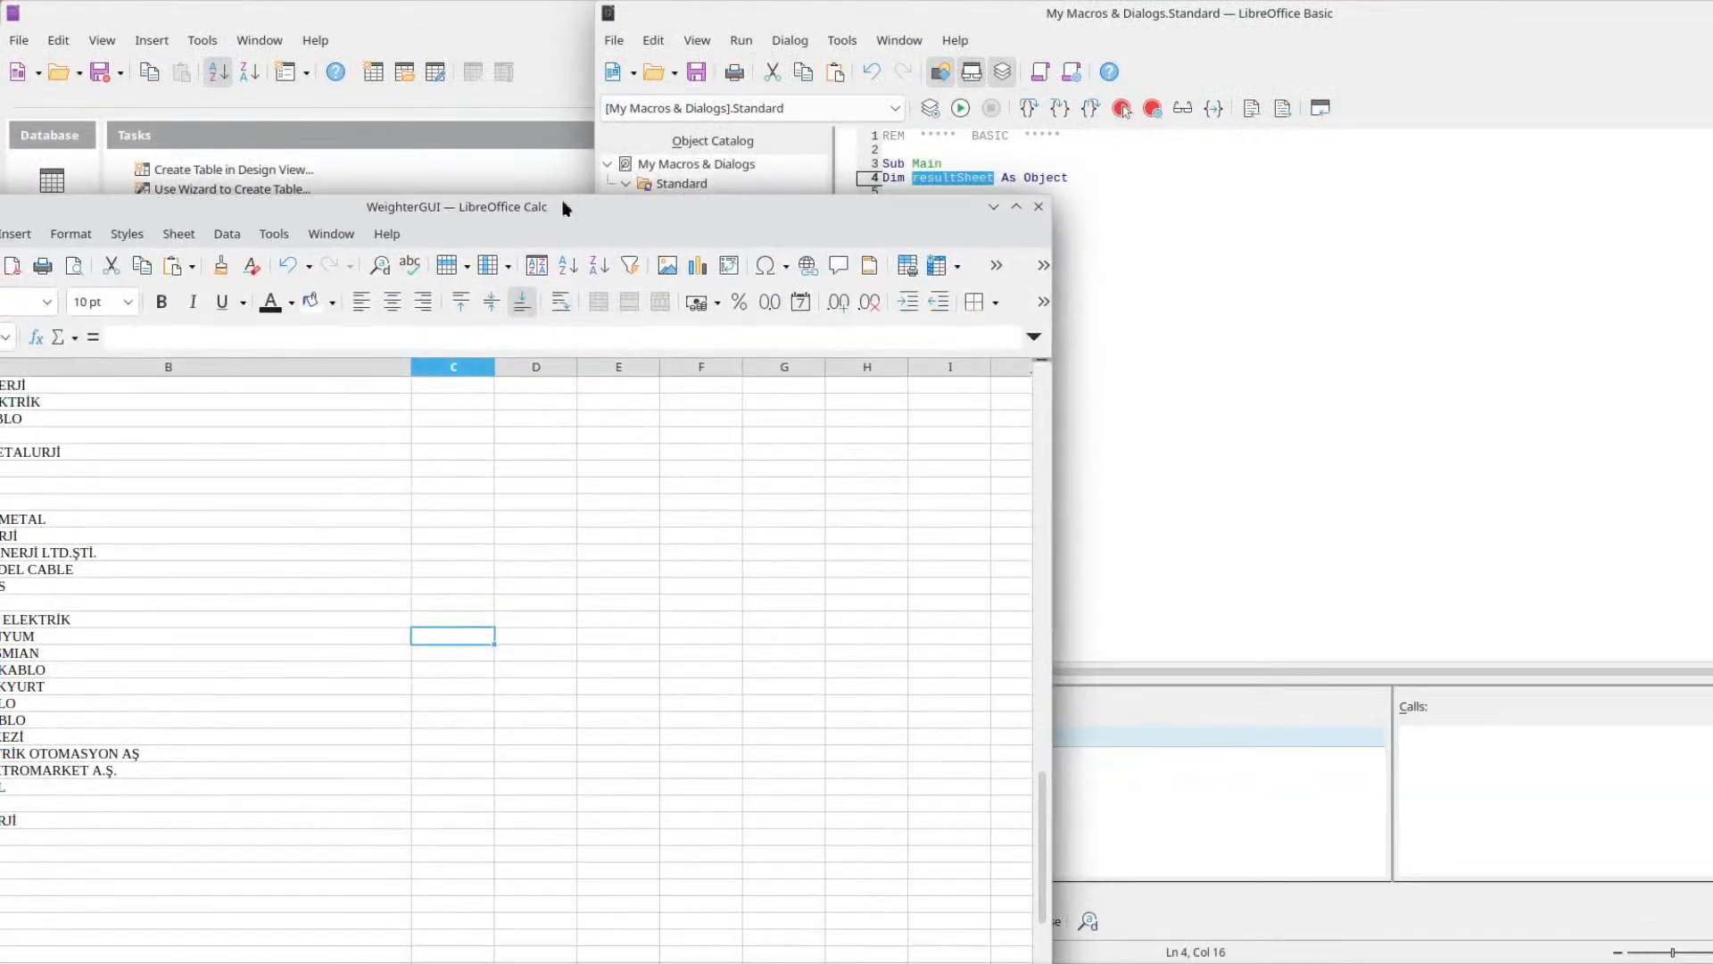
click(1093, 267)
text(Customer)
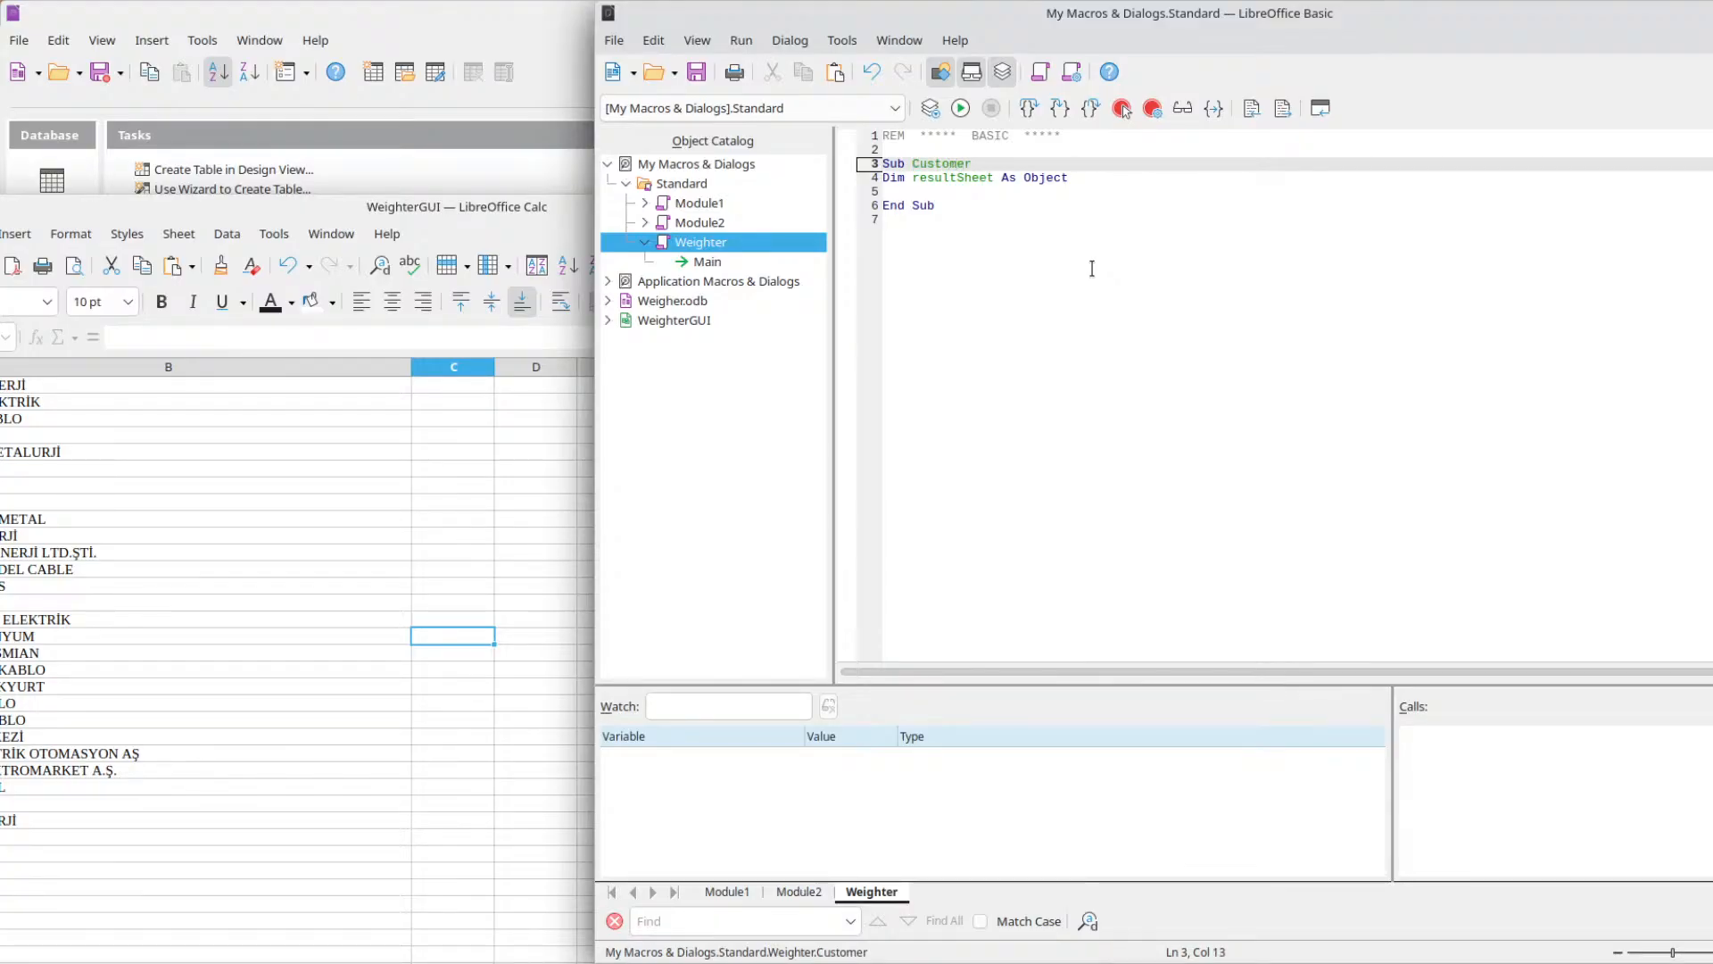
text(Bulk)
Arrange the WeighterGUI spreadsheet and the Basic macro editor side by side, keeping the CustomerBulk code in view.
drag(288, 200, 157, 355)
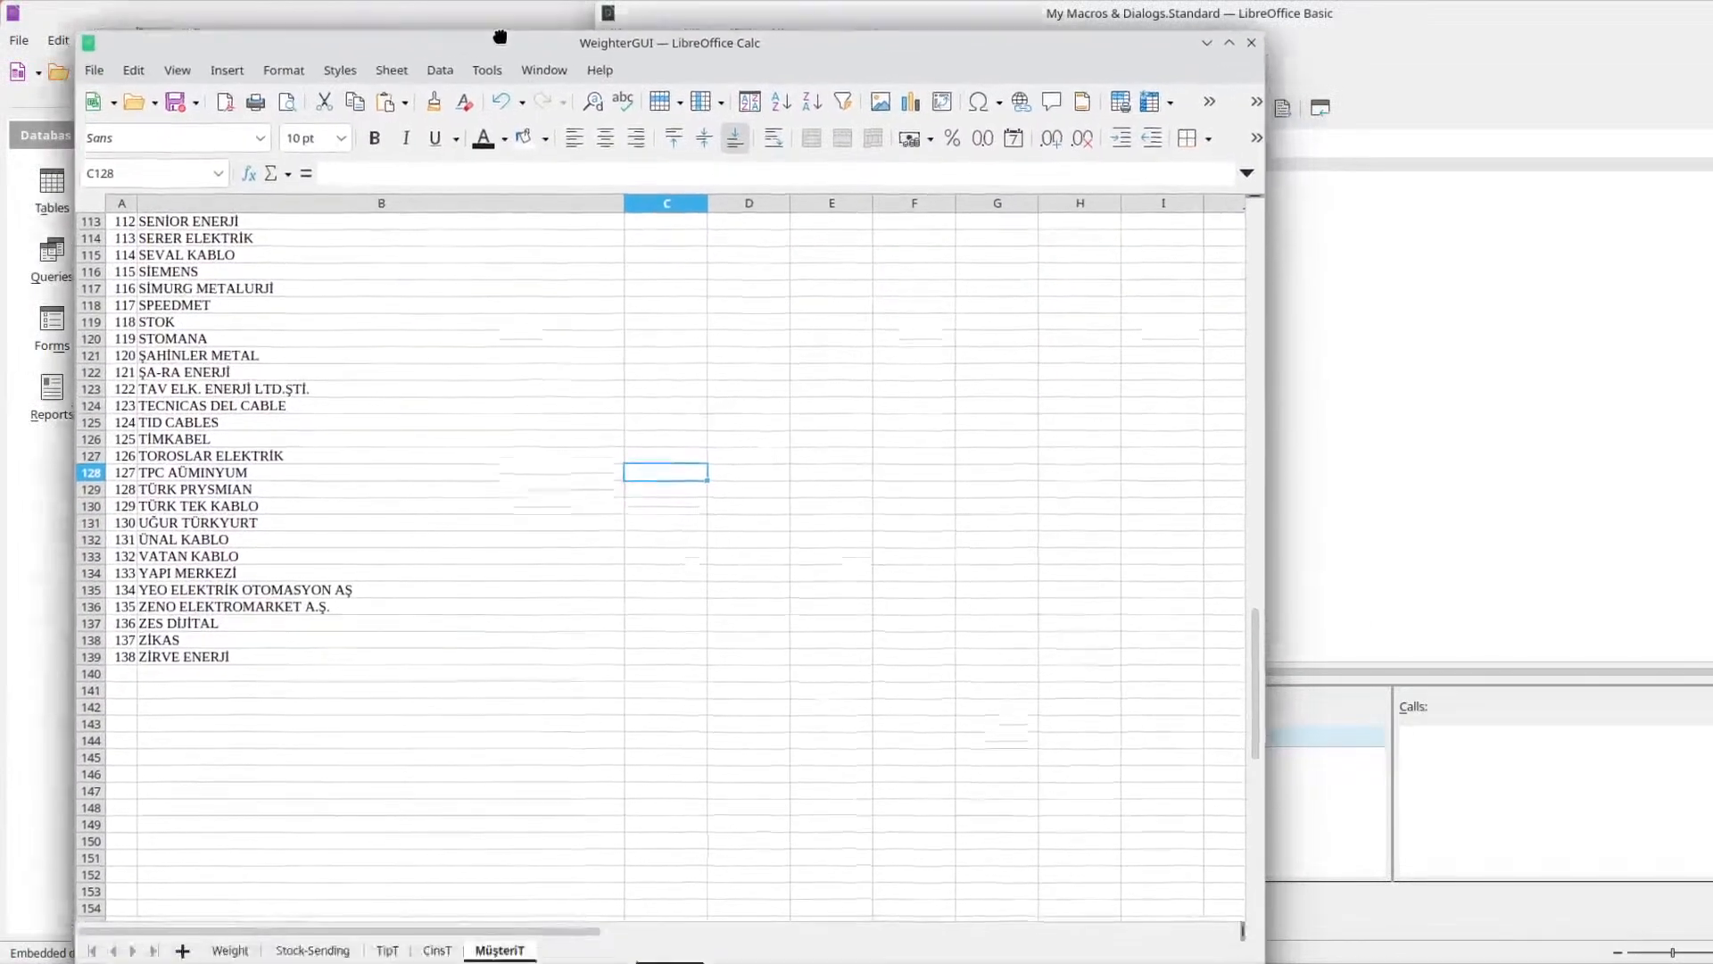
drag(500, 37, 429, 12)
drag(1188, 250, 793, 265)
click(941, 9)
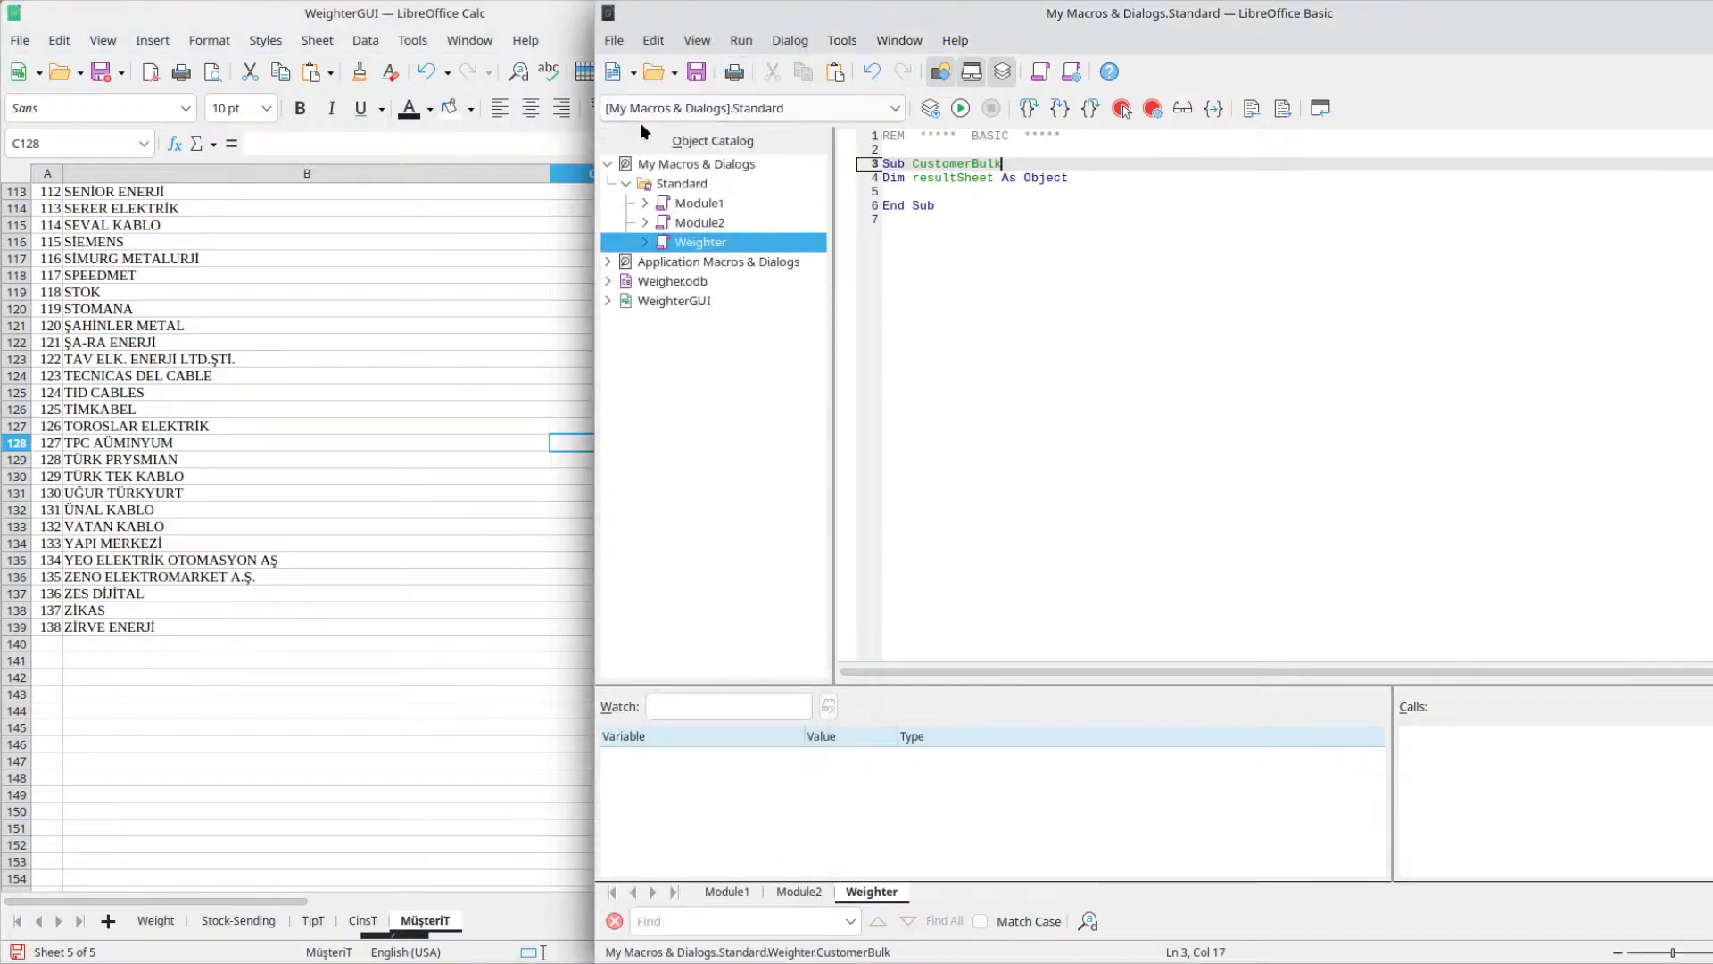
drag(592, 144, 781, 175)
click(1188, 193)
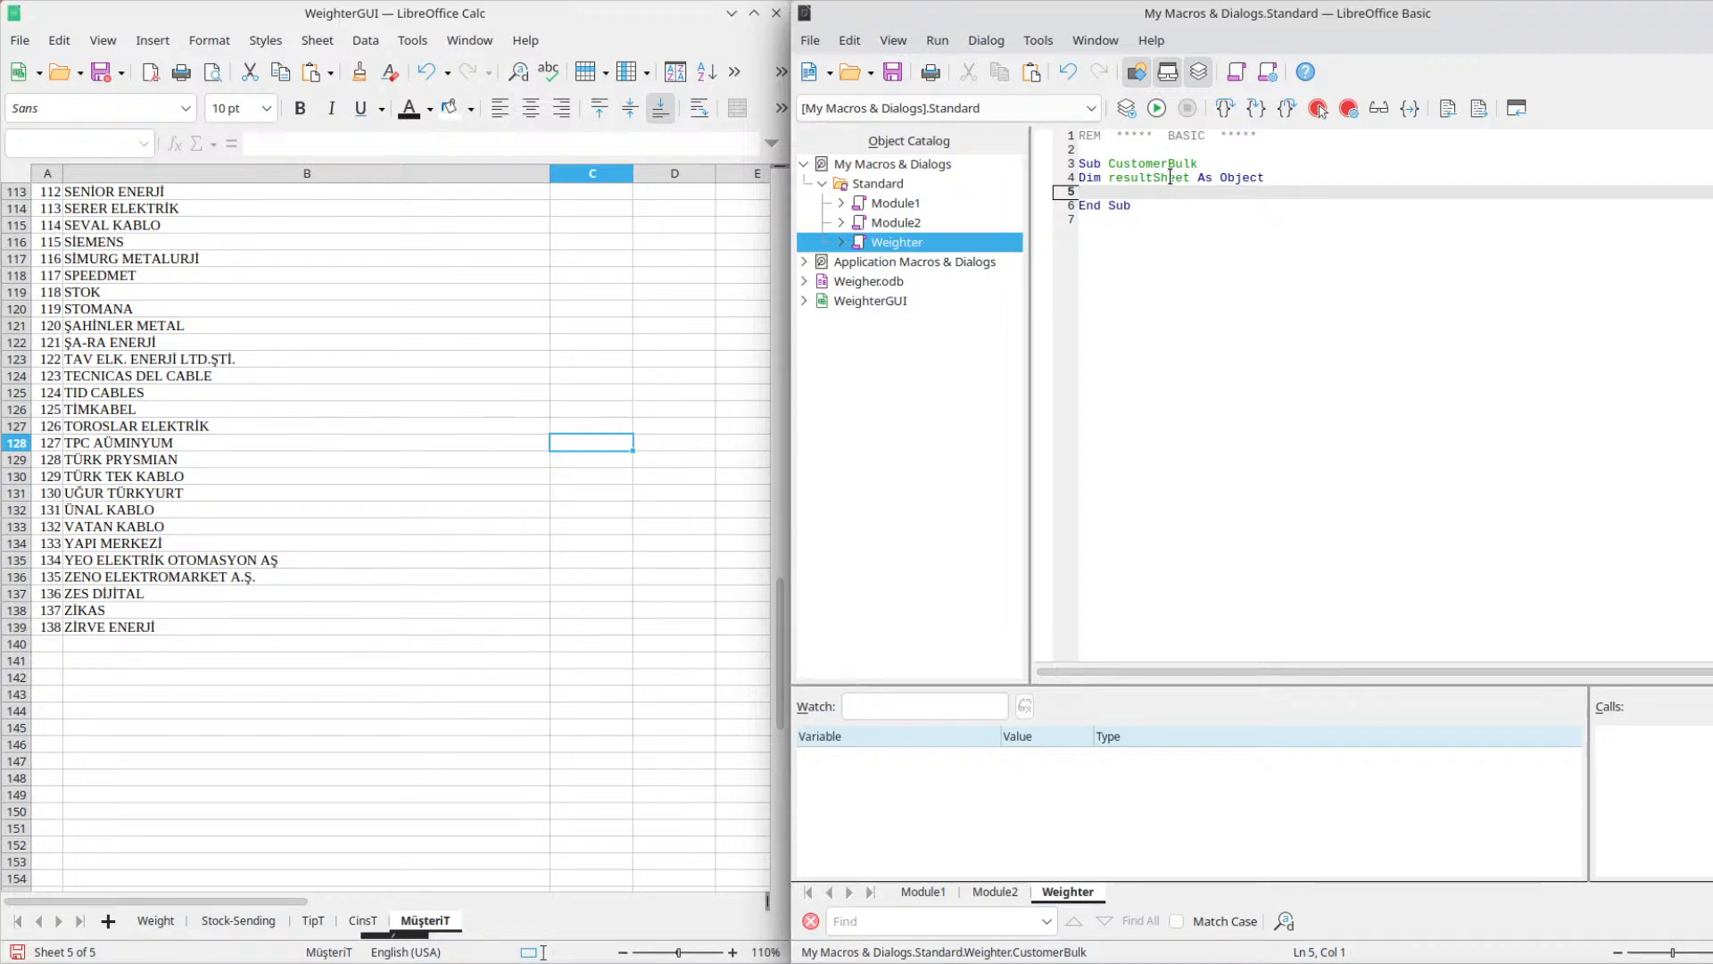
Go to the start of the customer list on the MüşteriT sheet and select the header cell B1.
click(200, 391)
scroll(200, 390, up, 14)
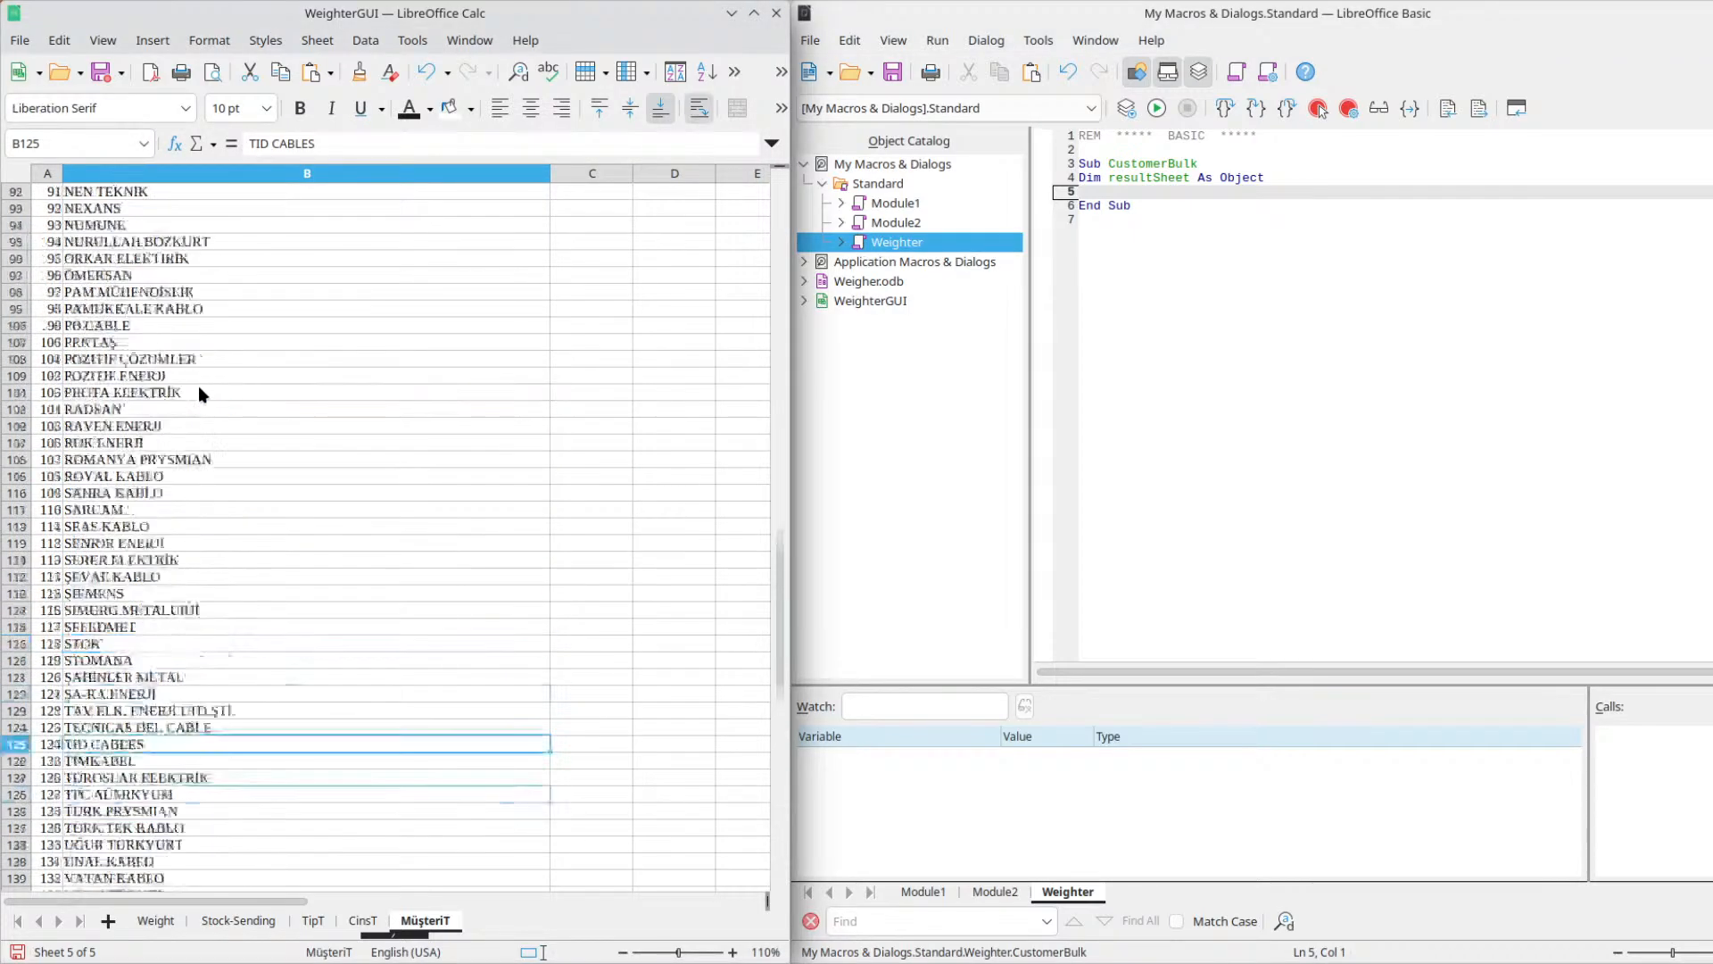
scroll(199, 391, up, 20)
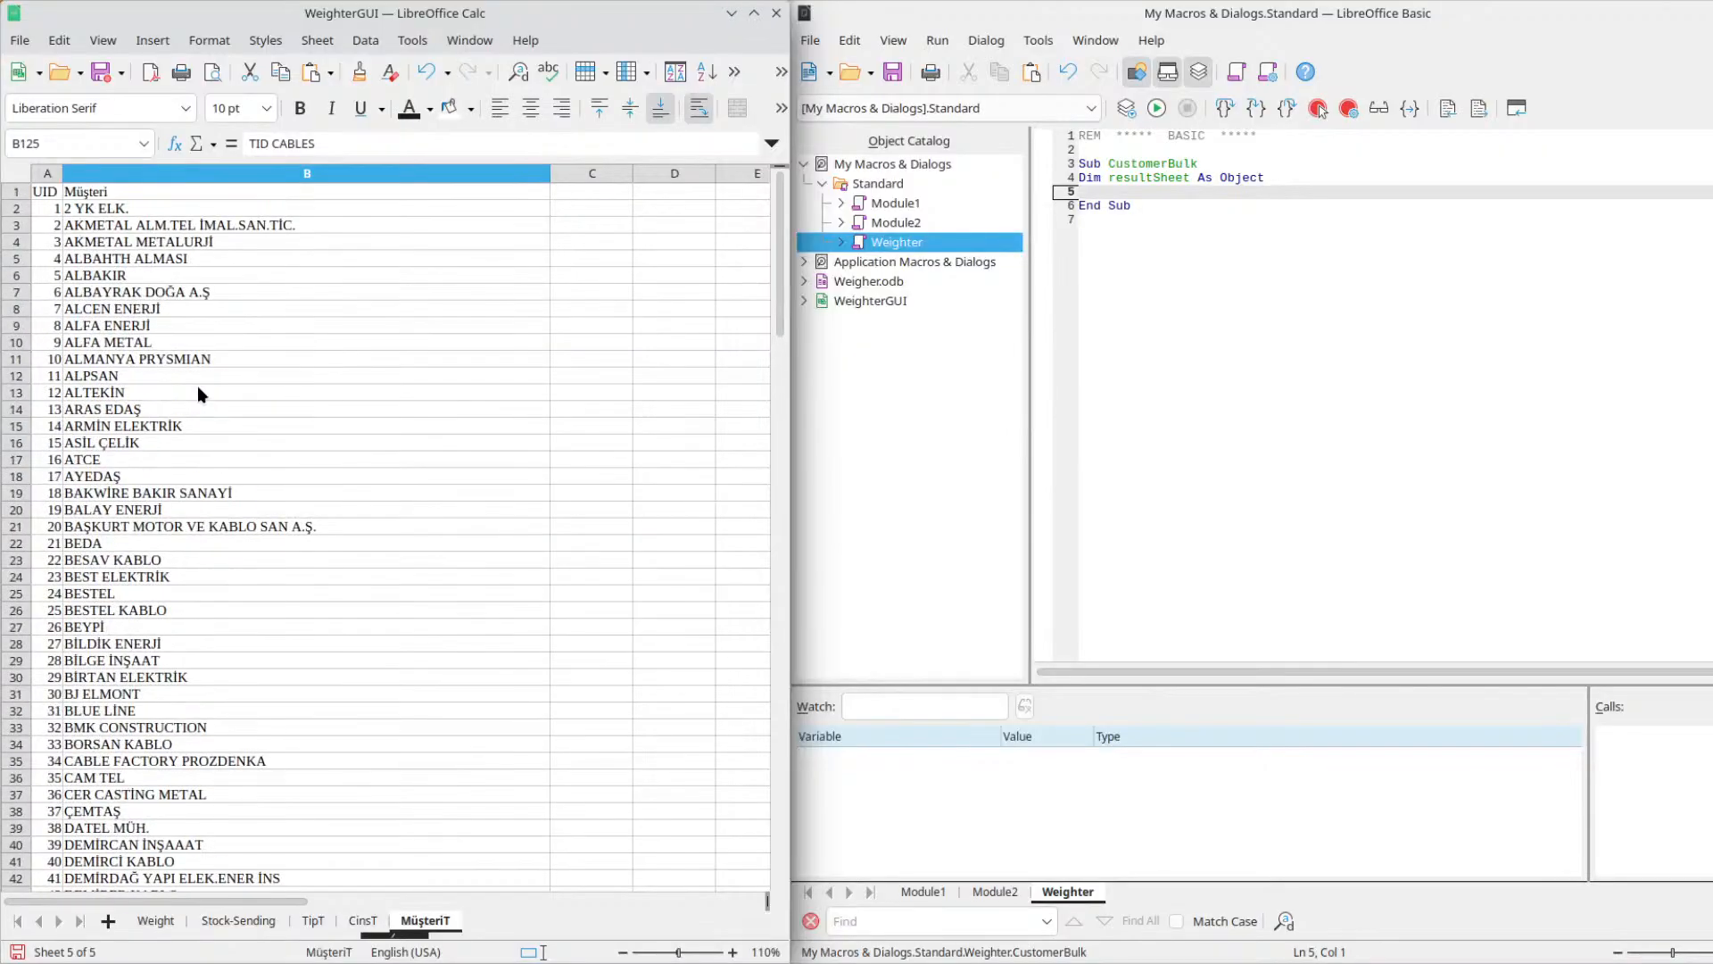
click(122, 198)
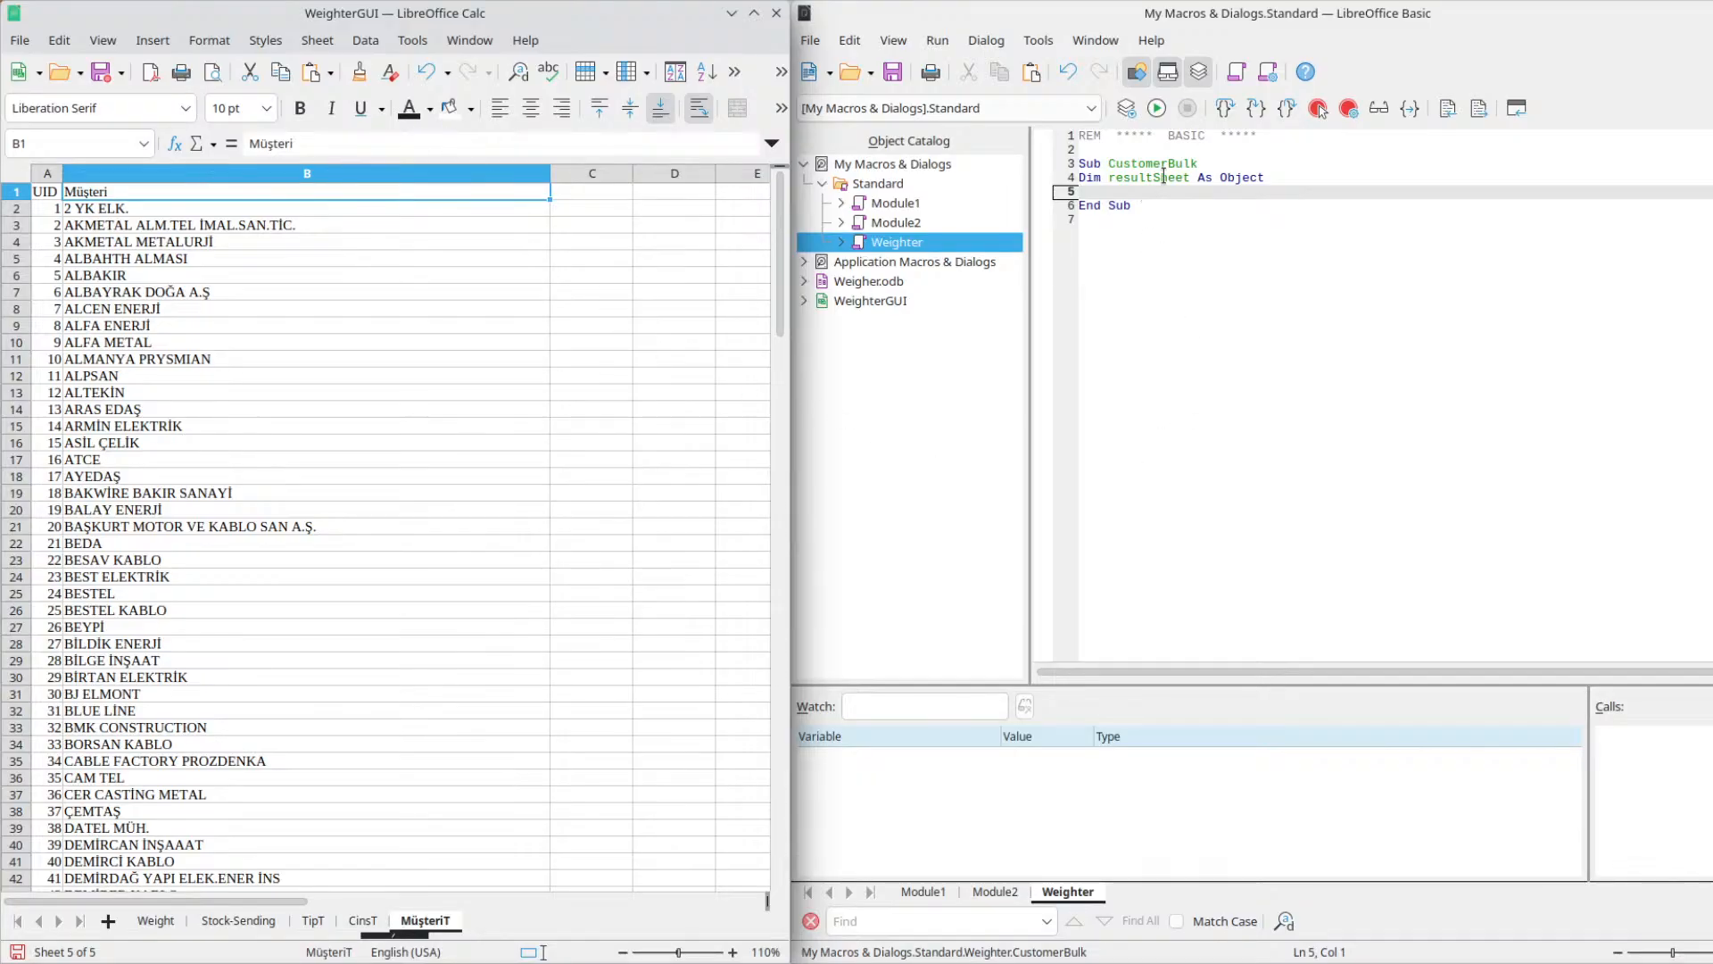
Copy the declaration lines for oDoc, oSheet and resultSheet from the ResolveBOMStructured sub in Module1.
double_click(895, 201)
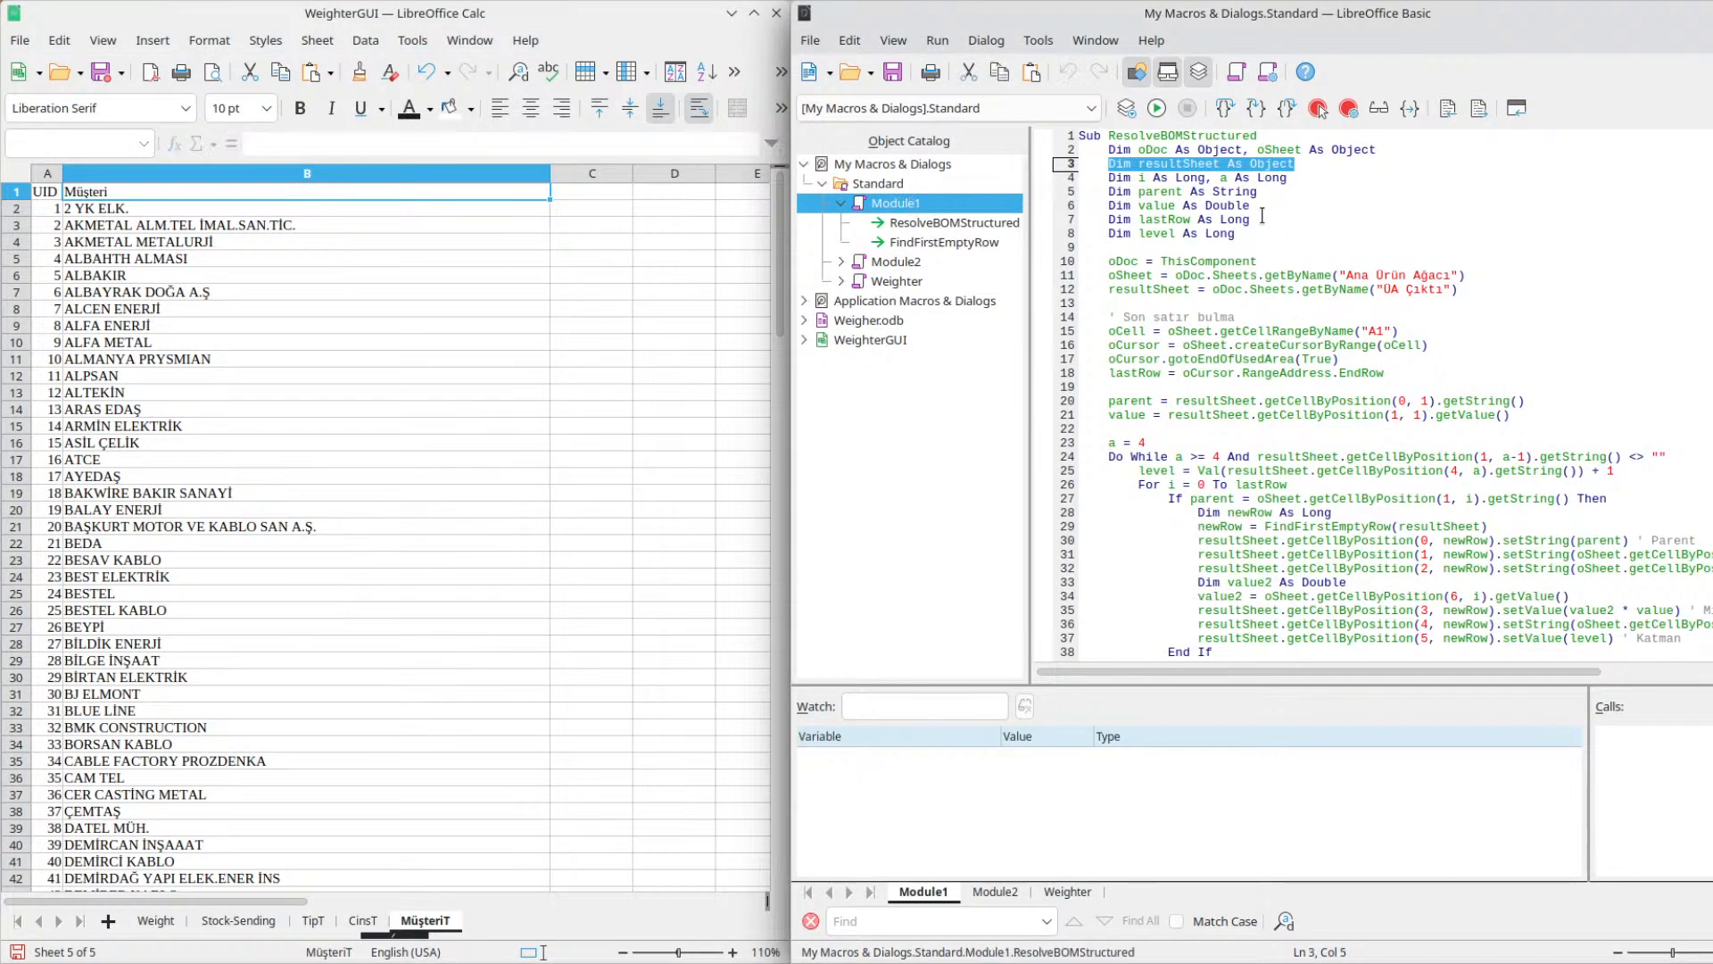
double_click(1117, 149)
click(1295, 166)
drag(1295, 166, 1110, 150)
key(ctrl+c)
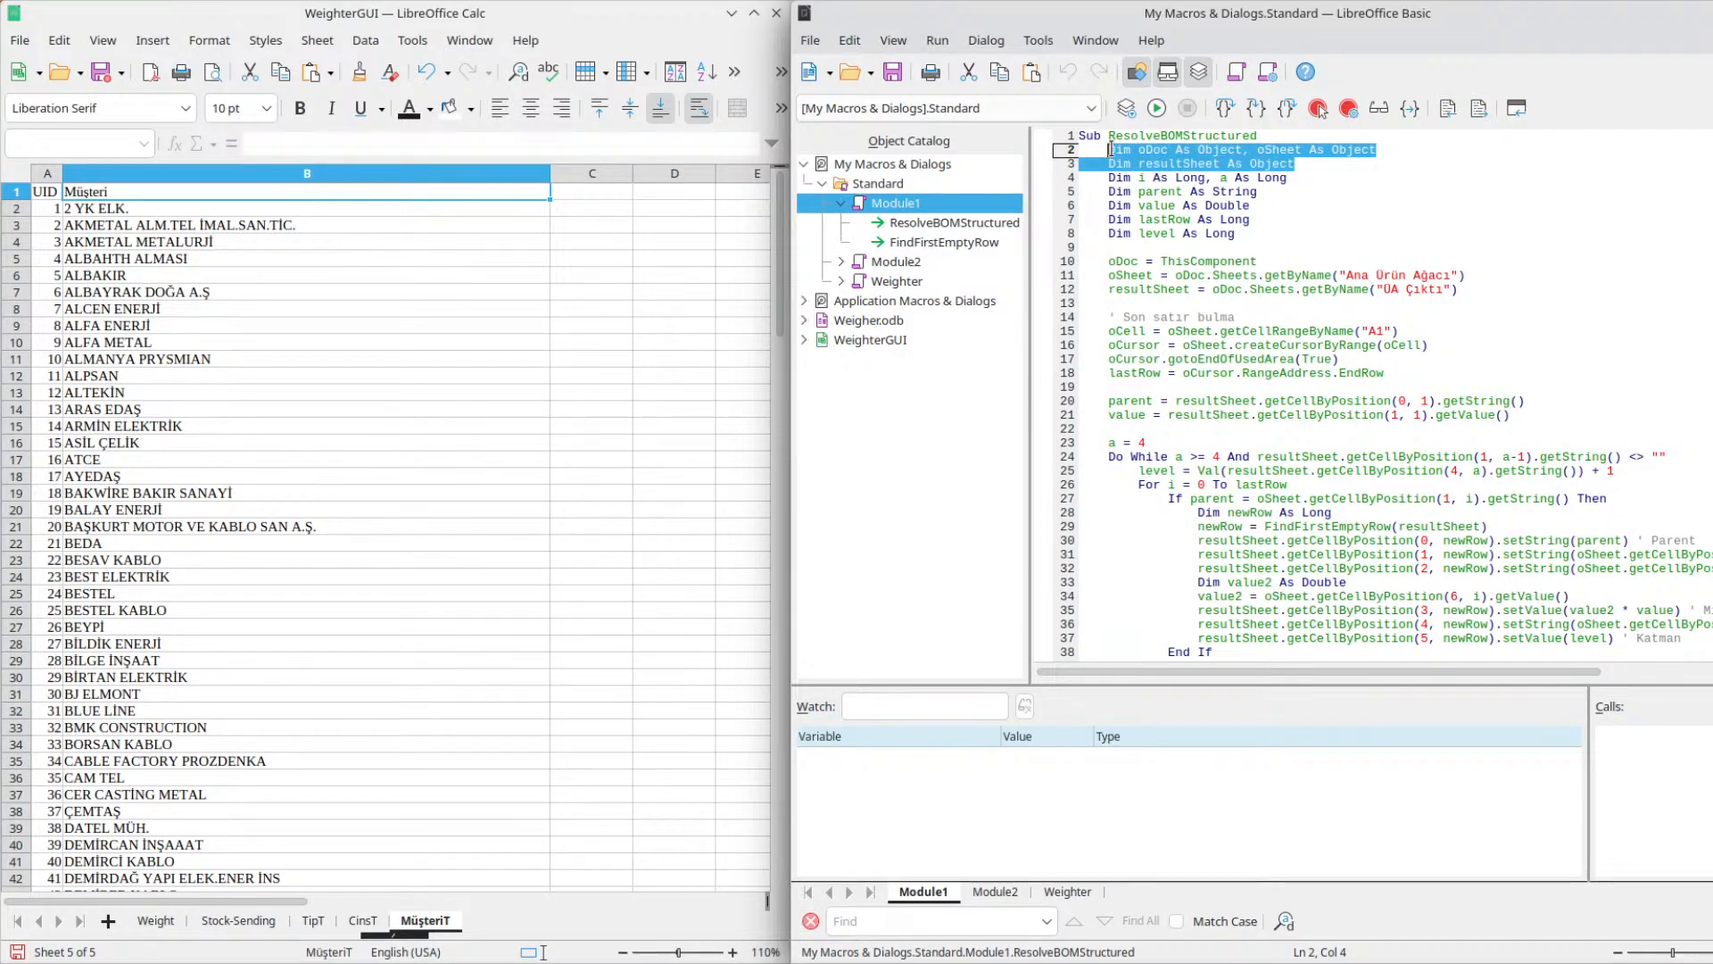
Paste the copied declarations under Sub CustomerBulk in the Weighter module and delete the duplicate resultSheet line.
double_click(899, 281)
click(1285, 177)
click(1258, 164)
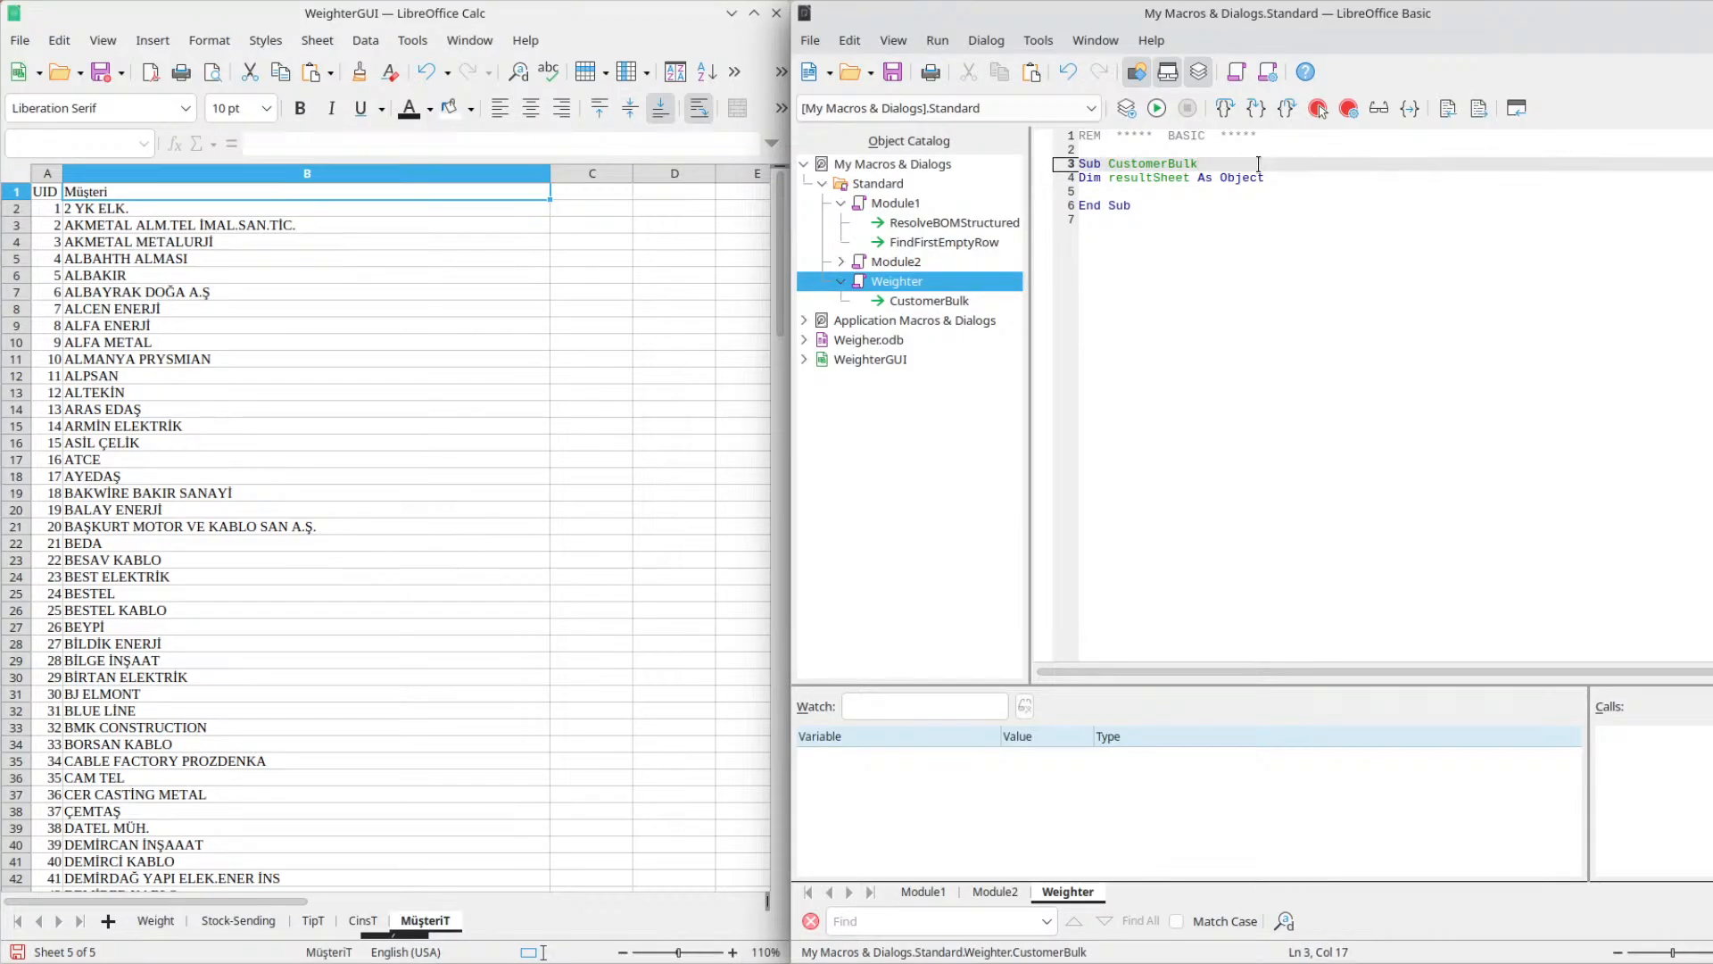
key(Return)
key(ctrl+v)
drag(1298, 192, 990, 185)
key(BackSpace)
key(BackSpace)
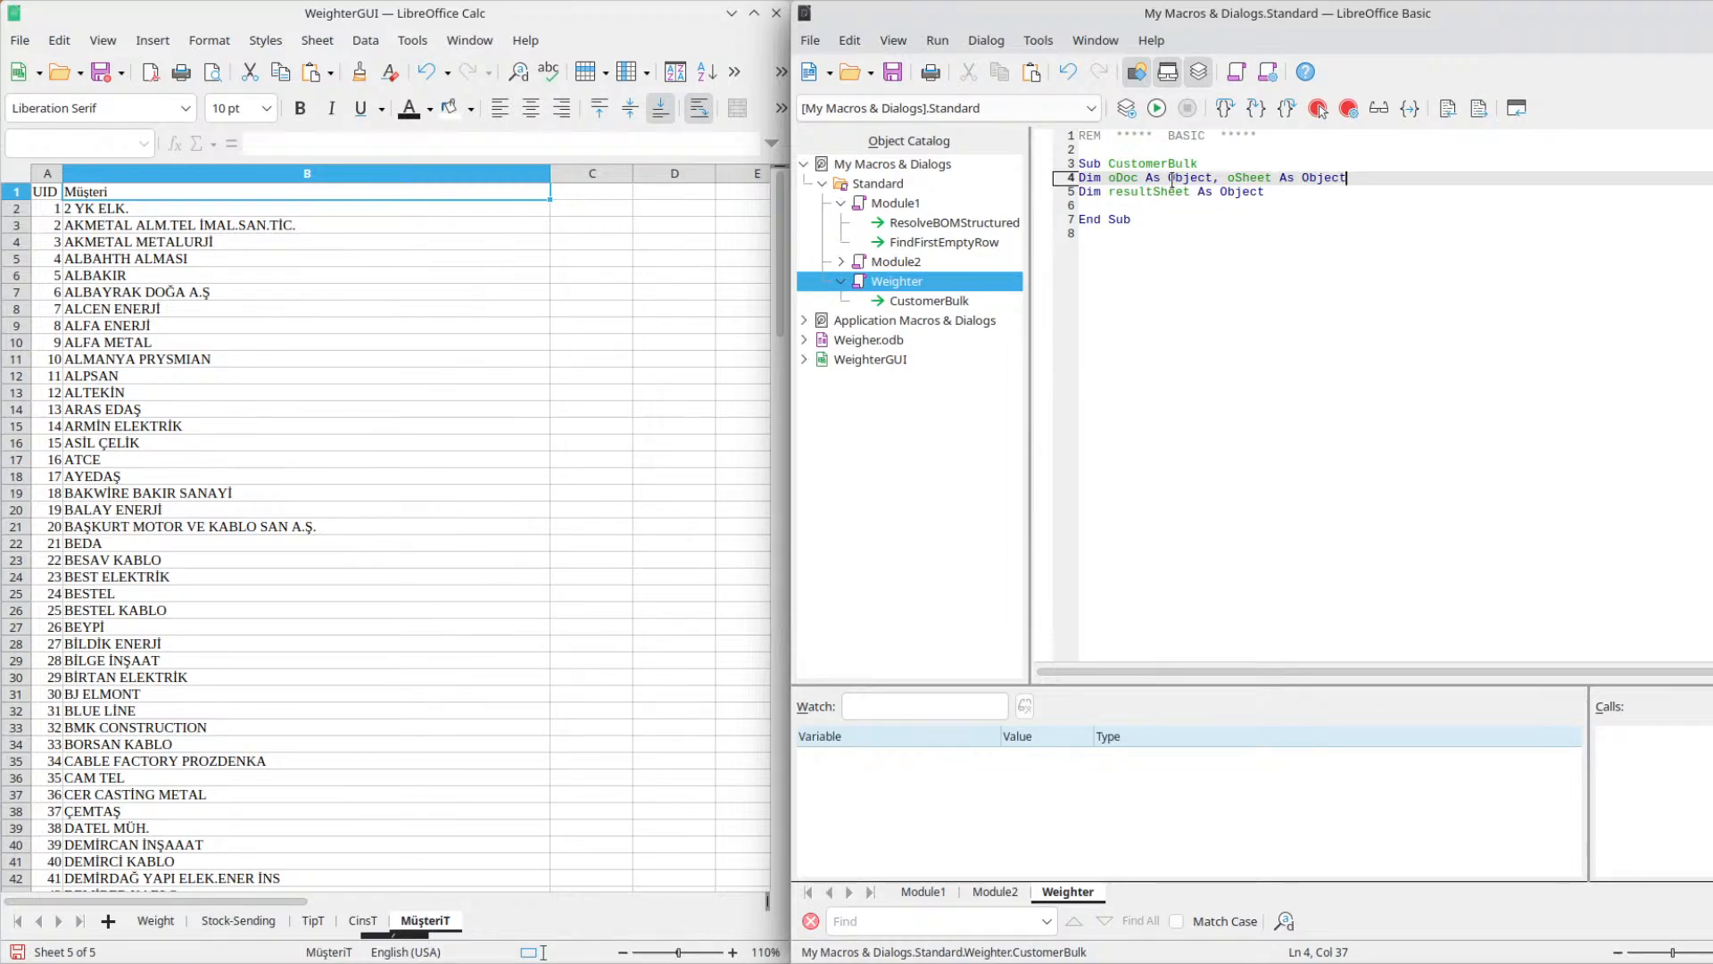
Remove the oSheet variable from the oDoc declaration line in CustomerBulk.
drag(1229, 177, 1299, 176)
key(Delete)
key(BackSpace)
key(BackSpace)
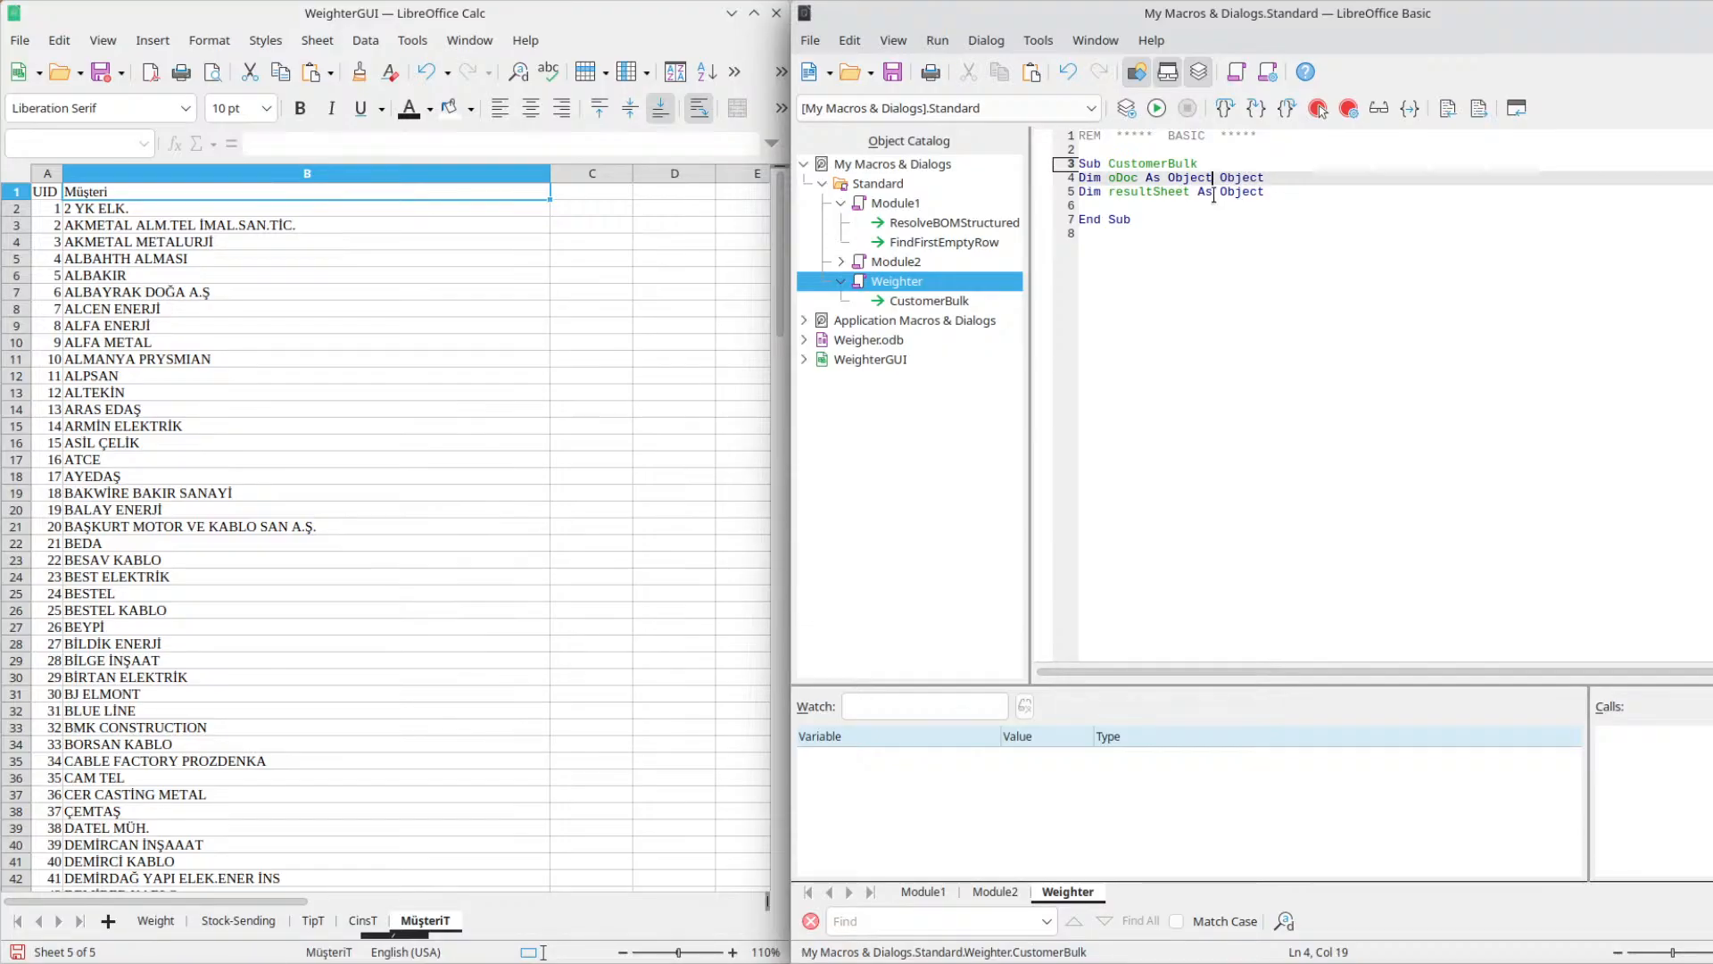
Rename the resultSheet variable in the CustomerBulk declaration to CustomerT and save the module.
drag(1266, 191, 1192, 192)
double_click(1110, 198)
text(Cus)
text(tomerS)
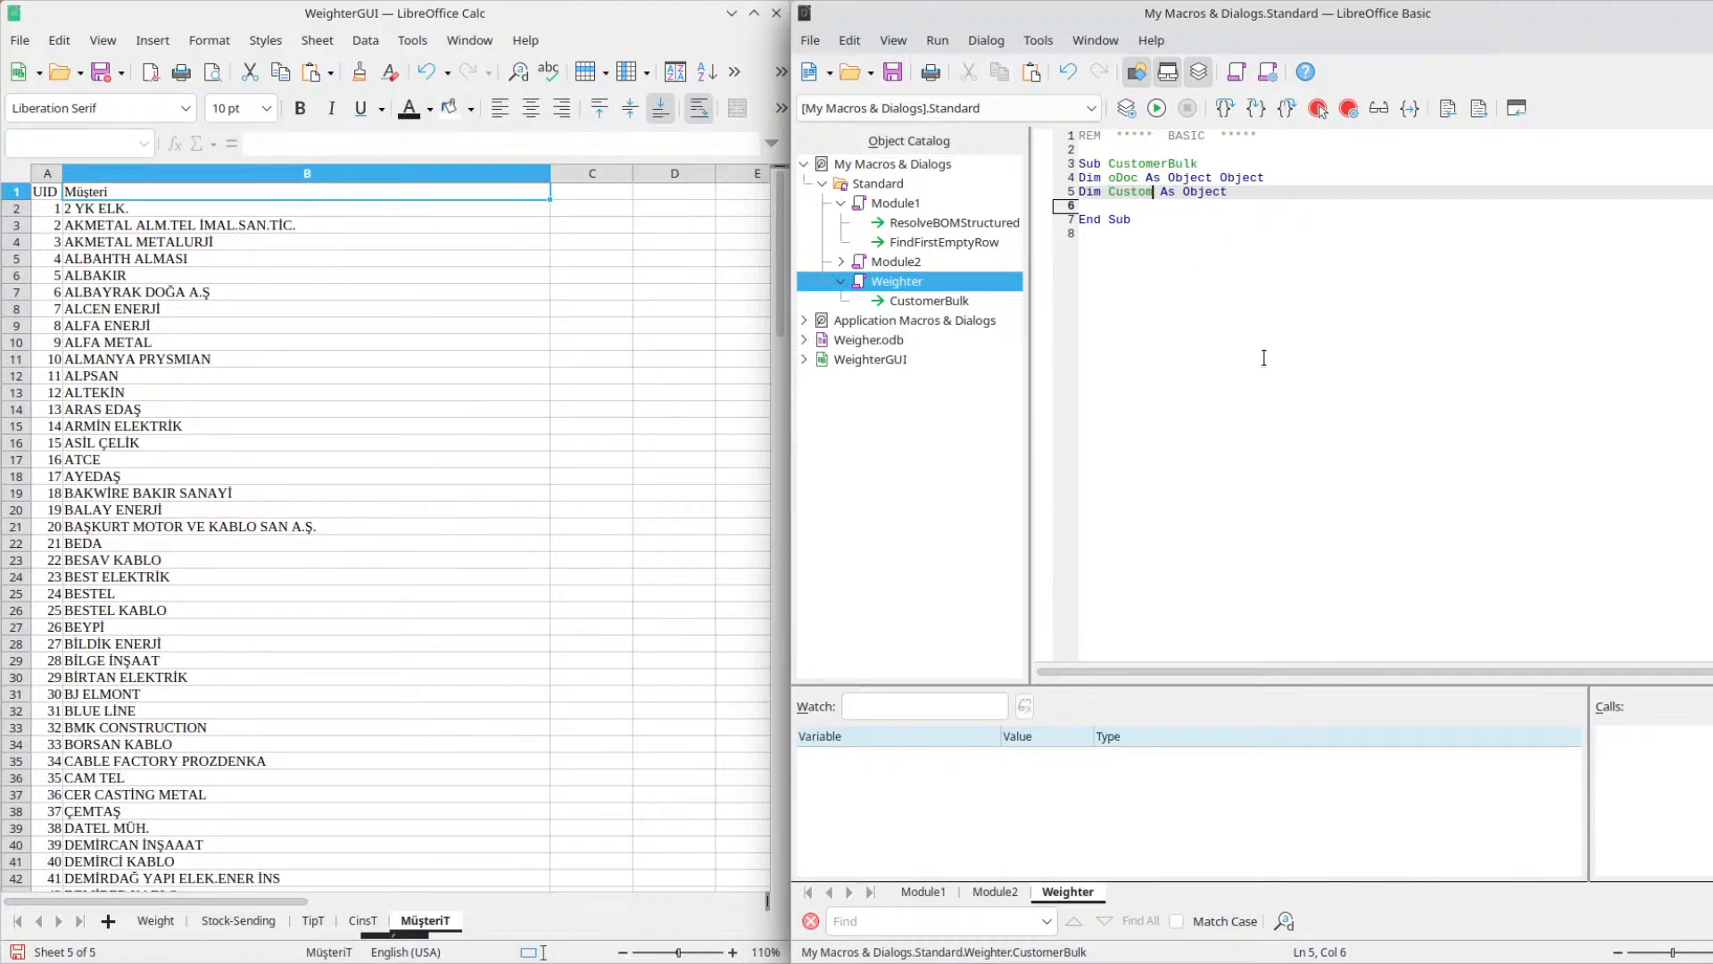
key(BackSpace)
text(T)
key(ctrl+s)
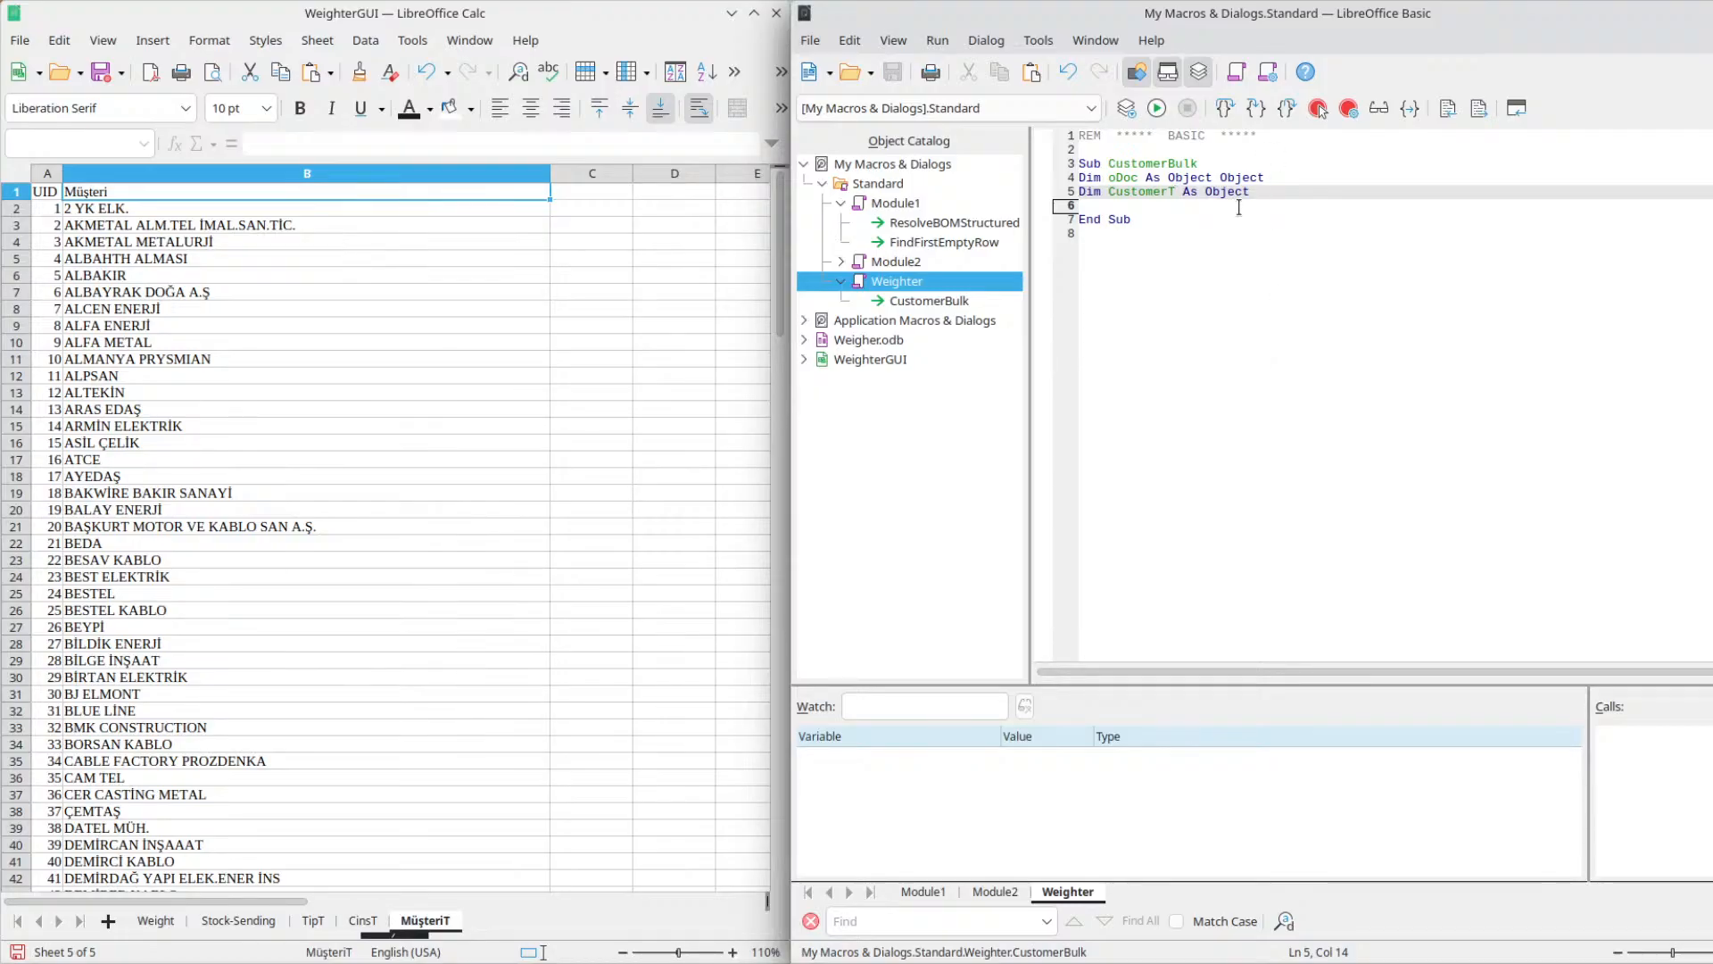
Examine in Module1 how oDoc is assigned in the line "oDoc = ThisComponent".
double_click(915, 202)
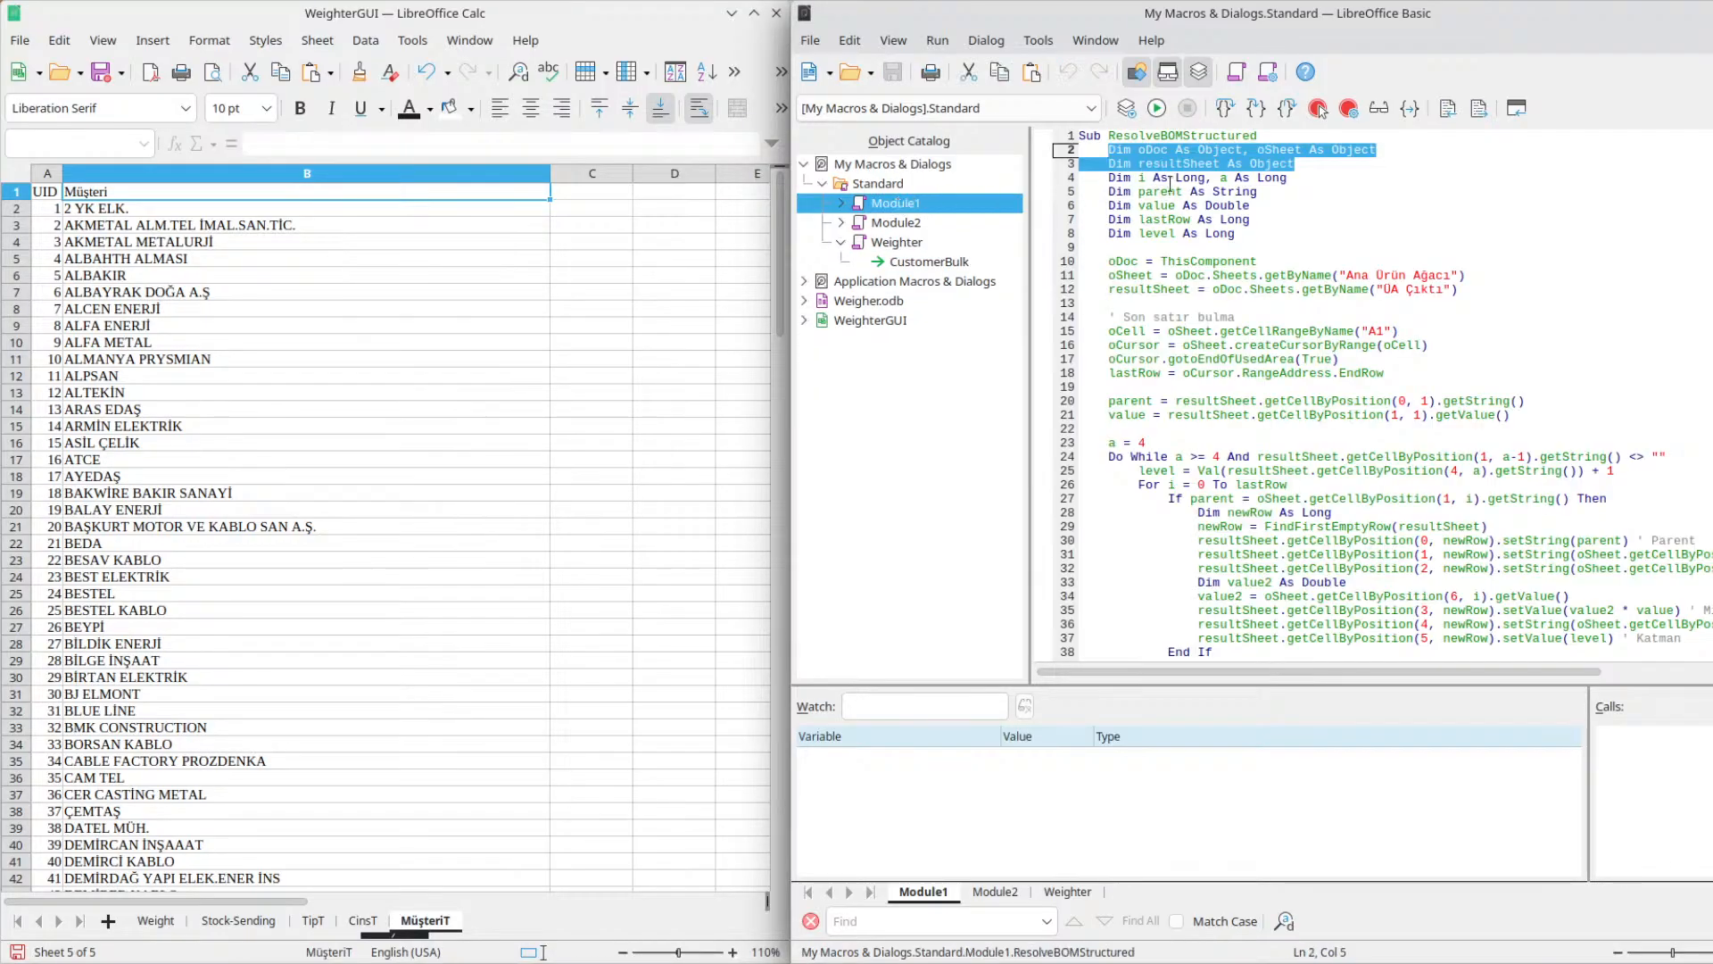
click(1220, 191)
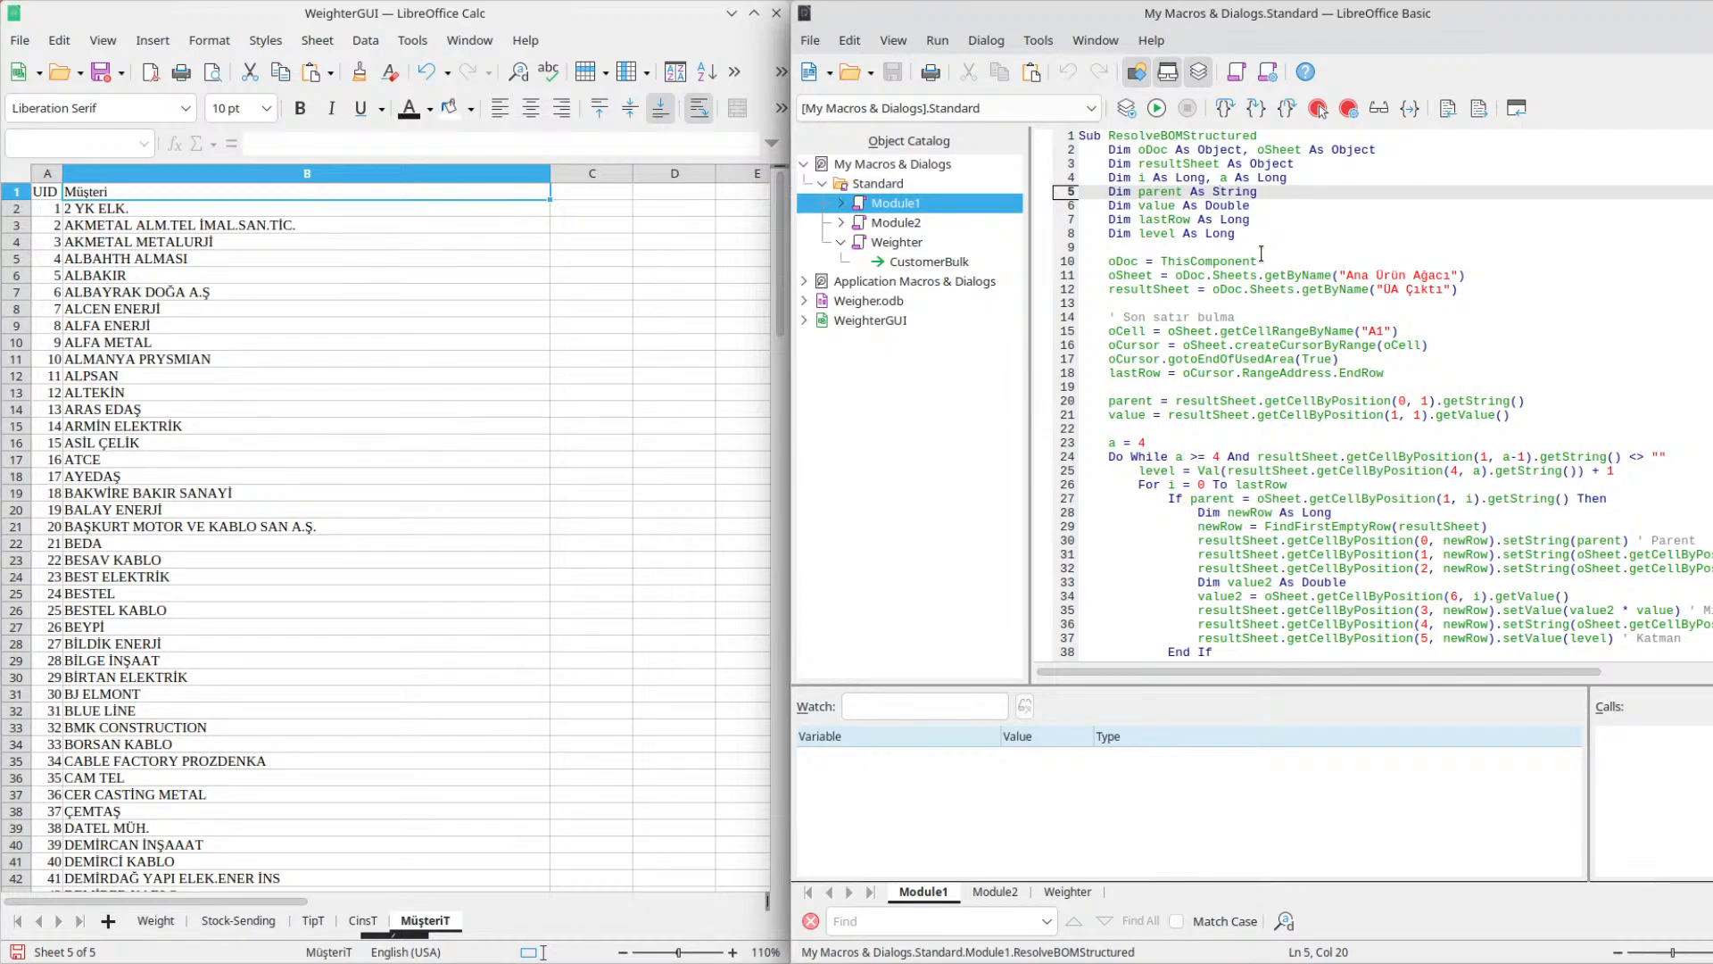
drag(1261, 259, 1115, 256)
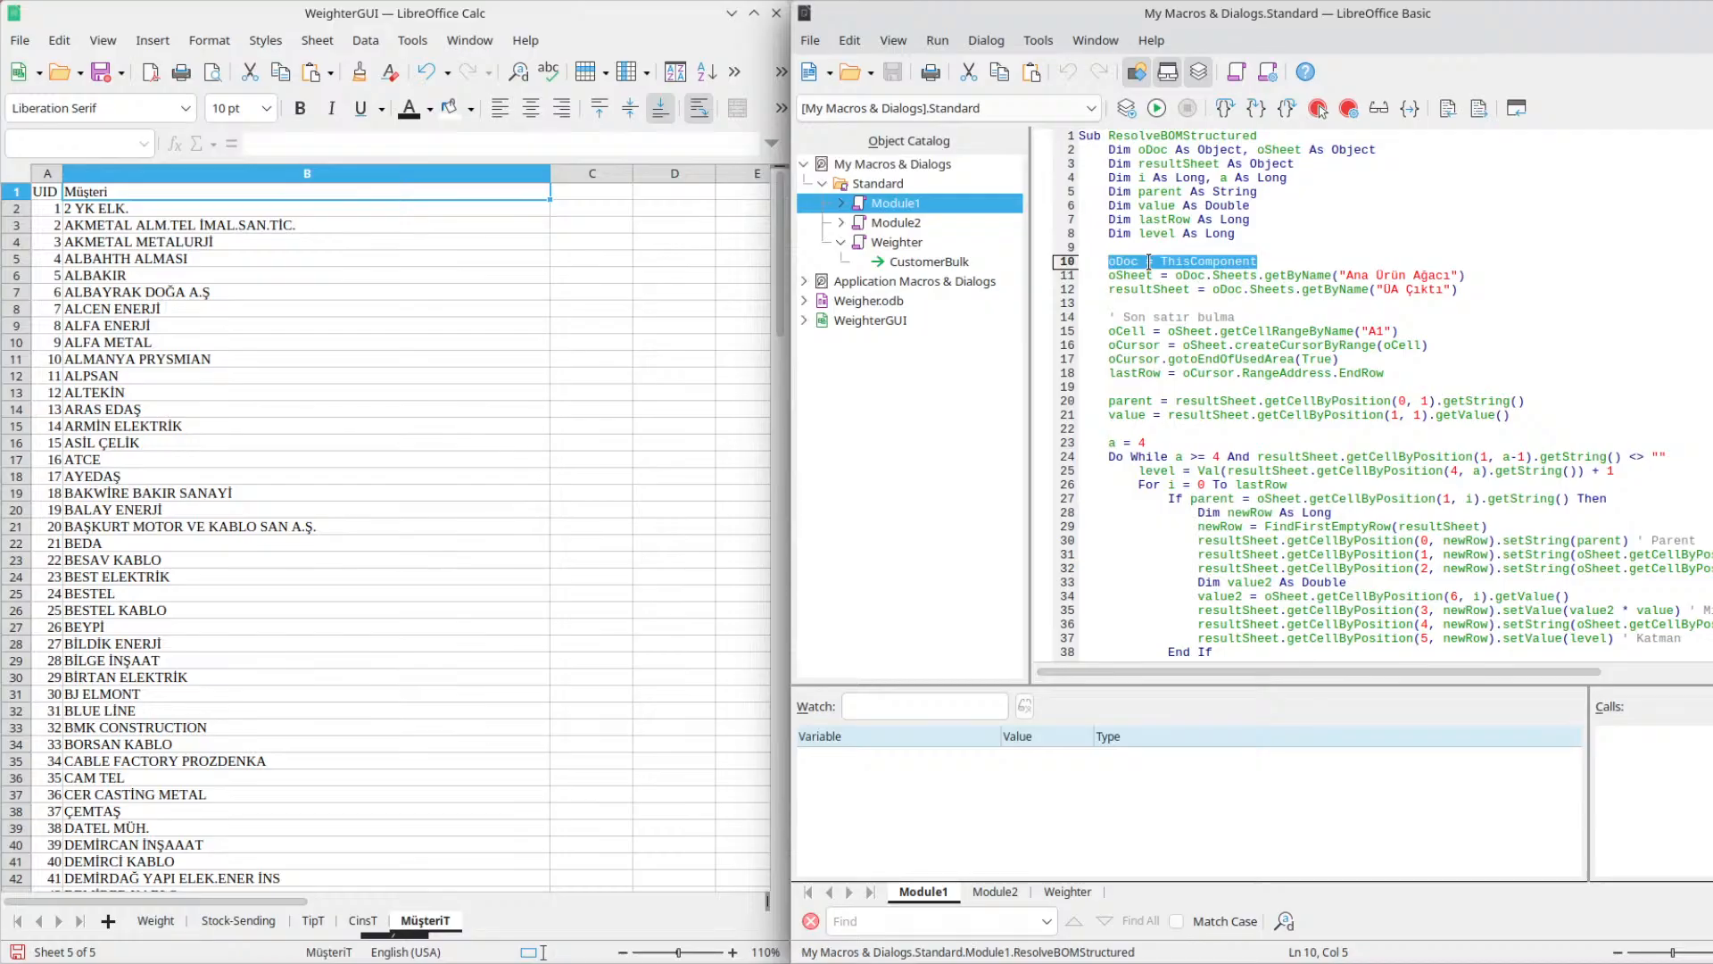
Try adding the line "oDoc.workbook.getByName" below the declarations in the Weighter module.
double_click(897, 242)
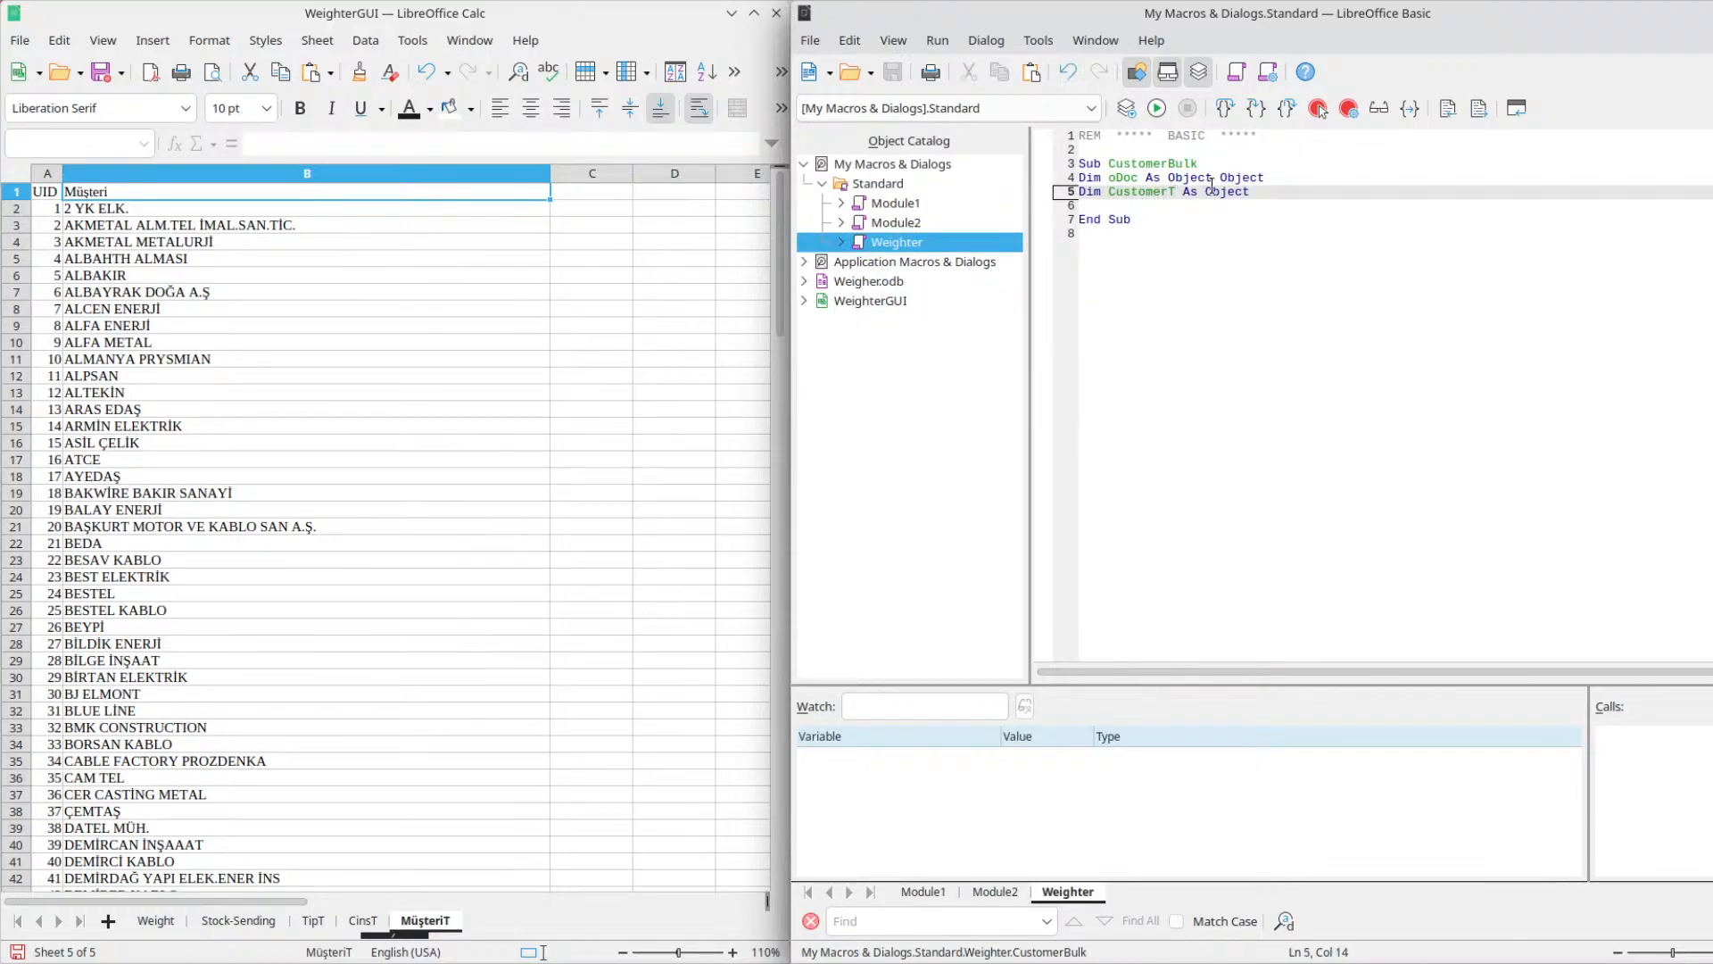
click(1122, 207)
text(oDoc.)
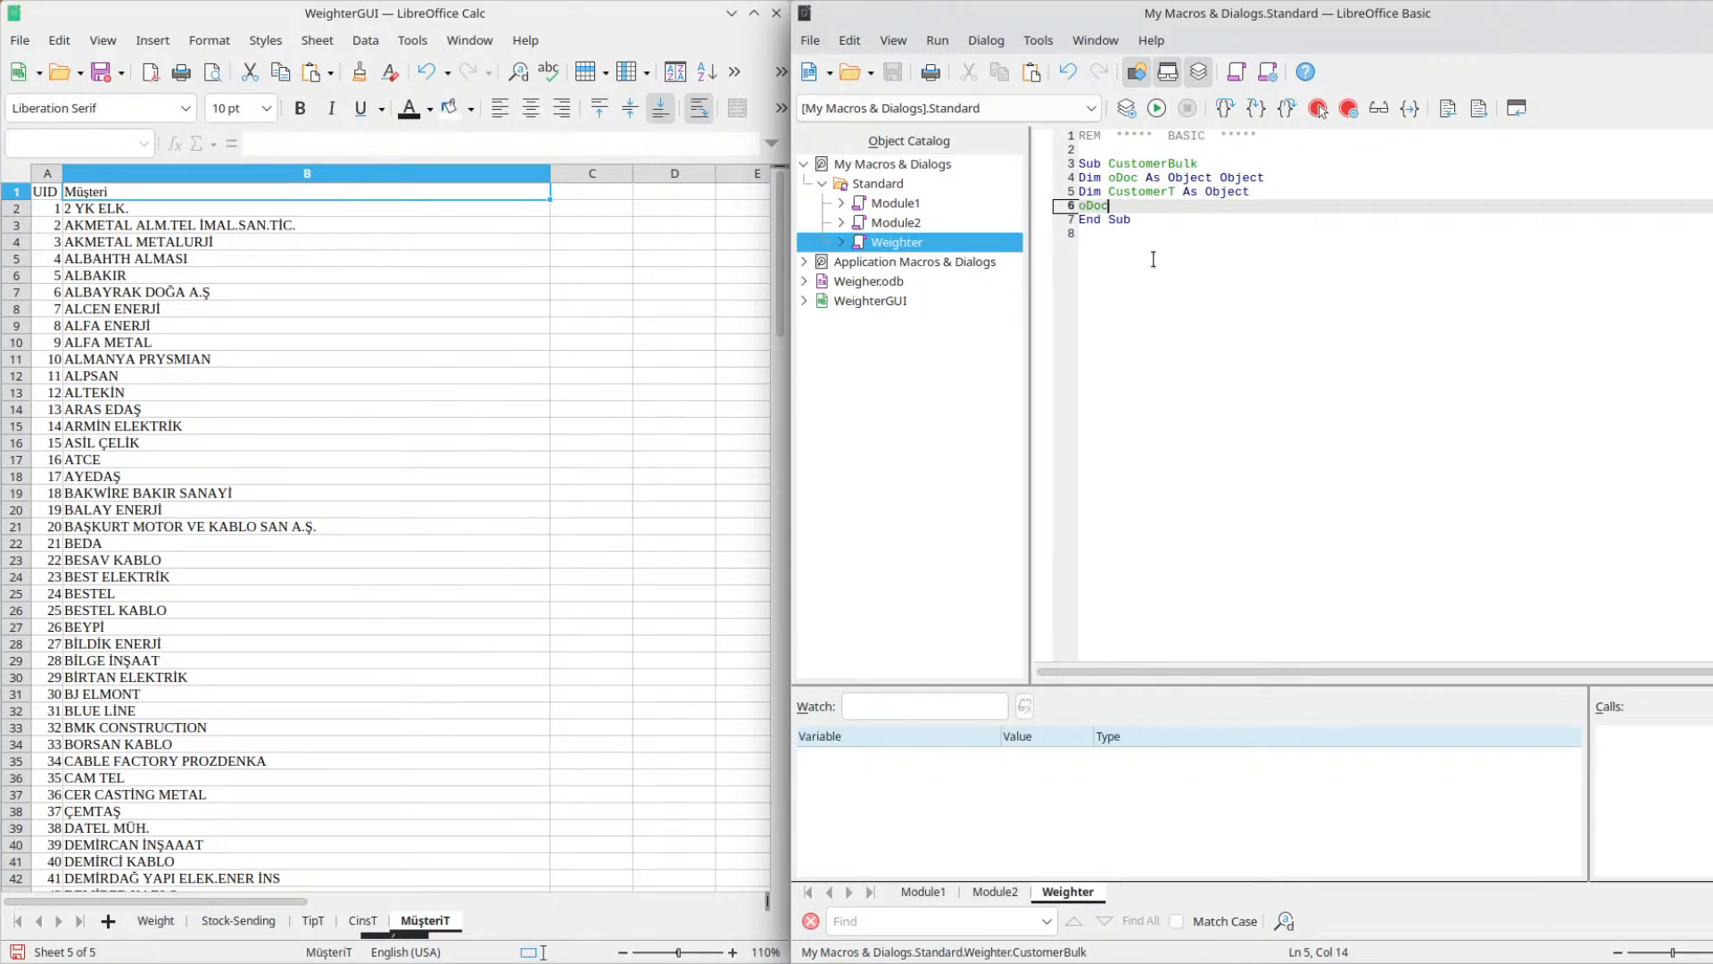
text(workbook.getByName)
key(Return)
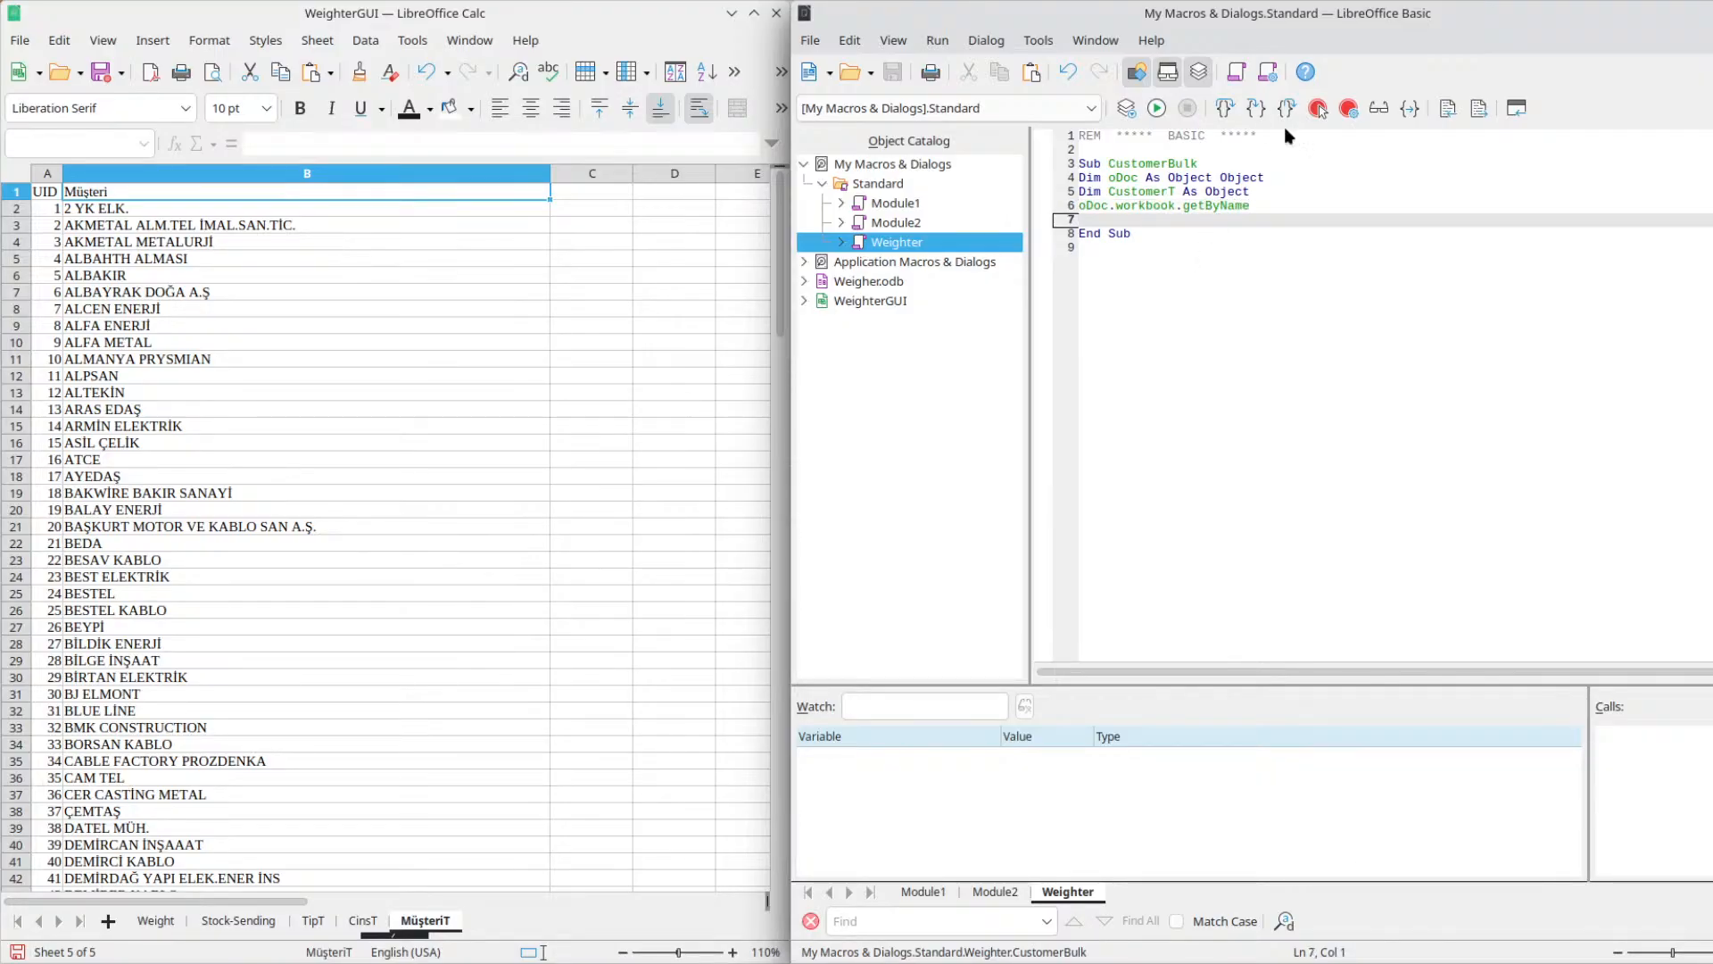
Recheck the oDoc assignment in Module1 and replace the workbook call in CustomerBulk with "= ThisComponent".
double_click(895, 202)
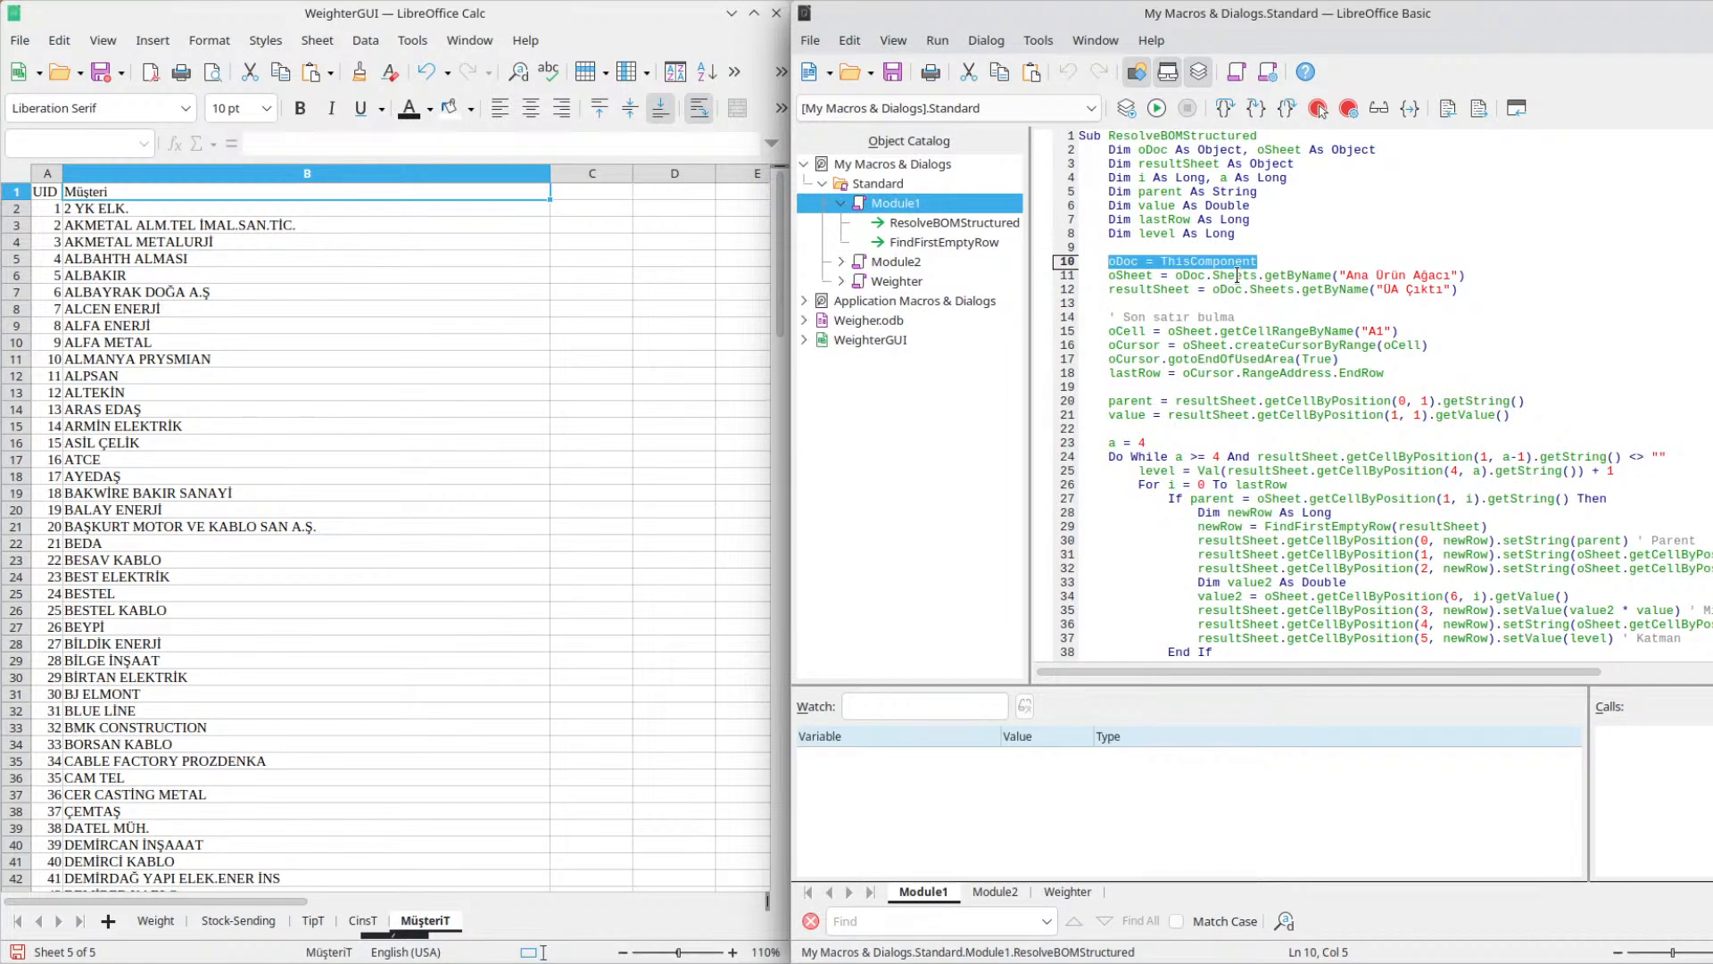
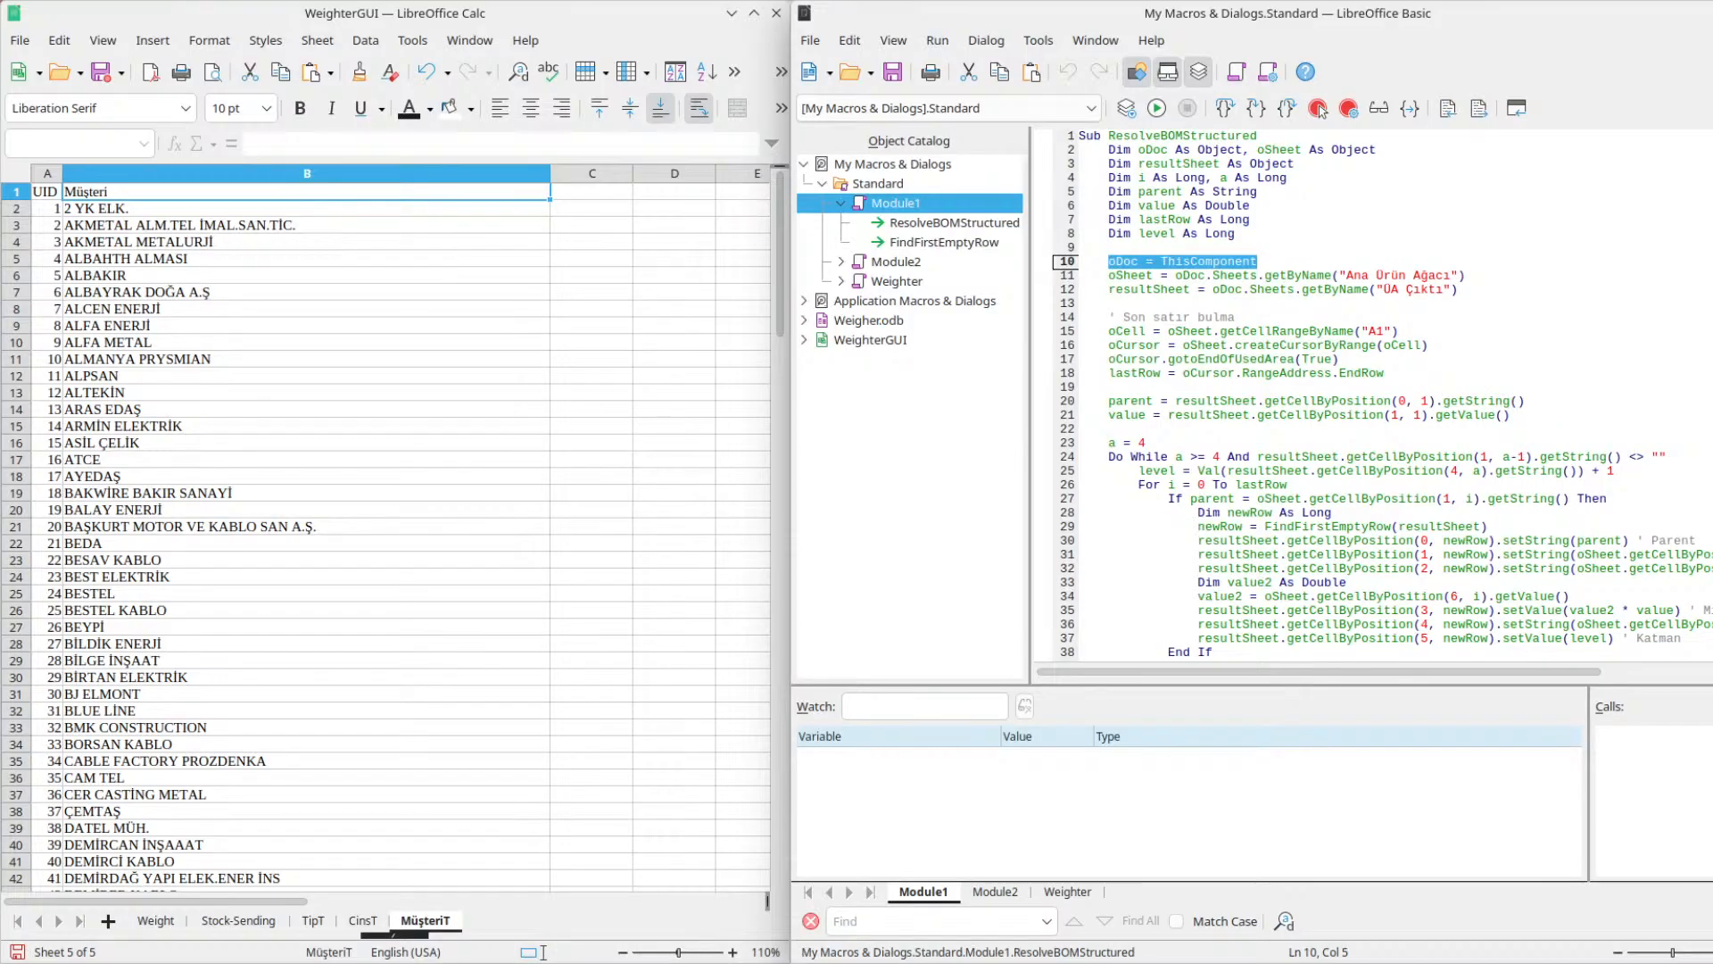
double_click(887, 284)
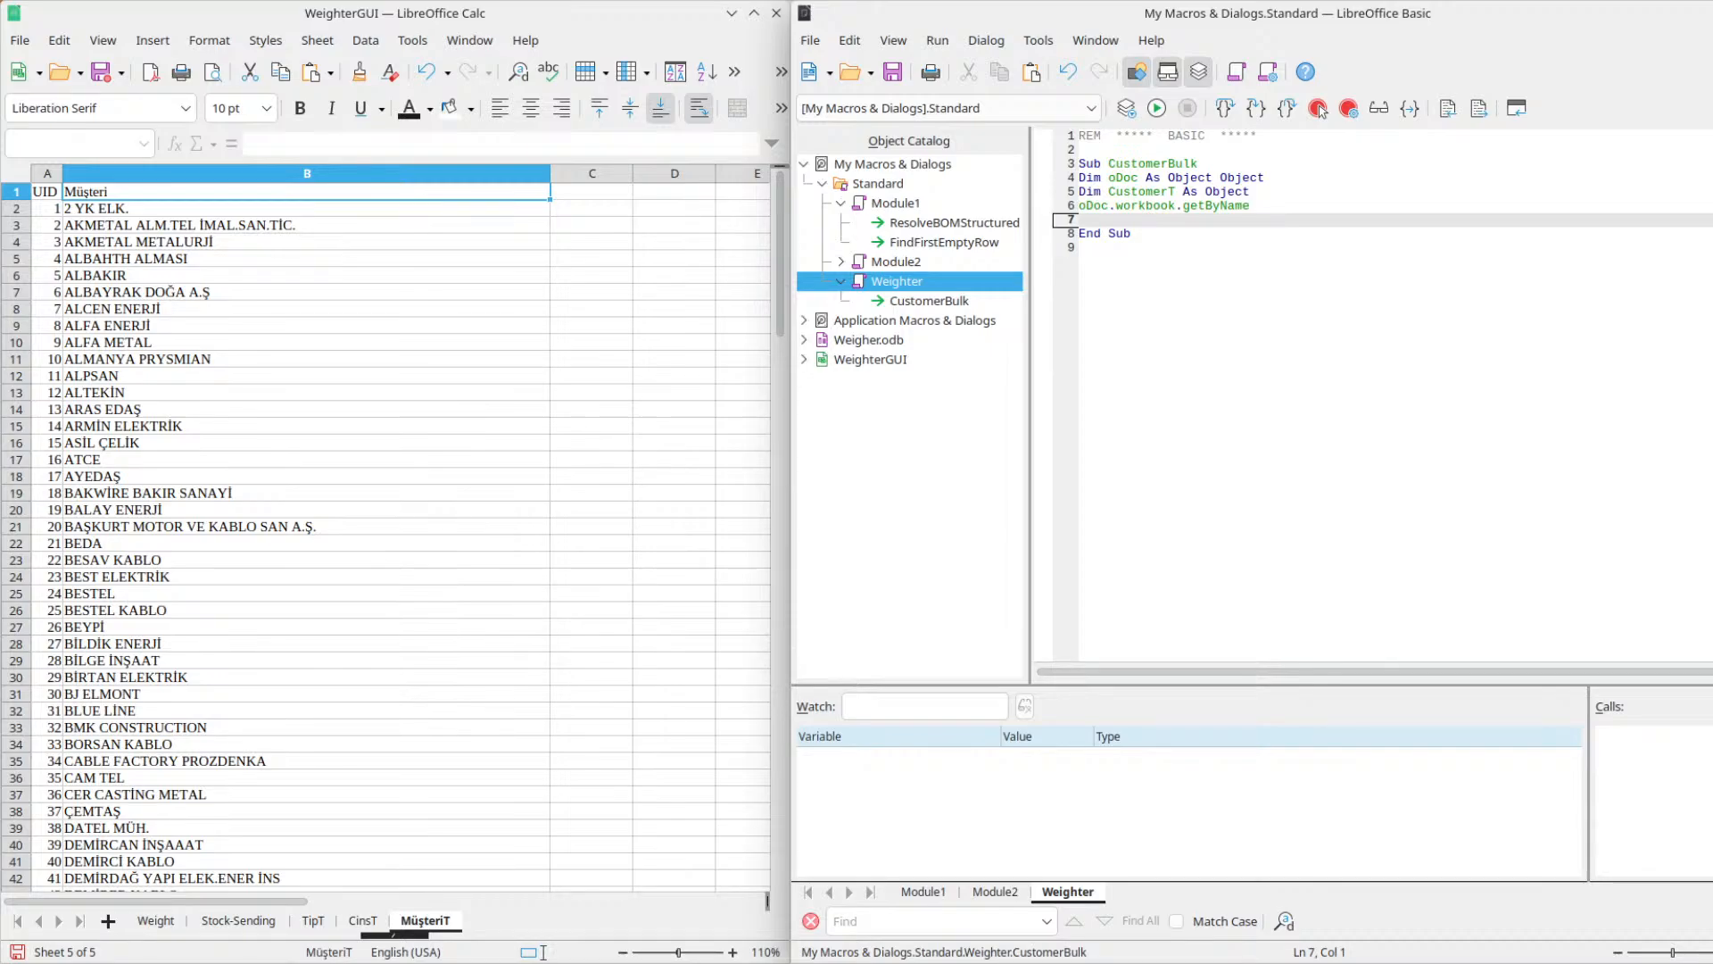
drag(1115, 210, 1307, 223)
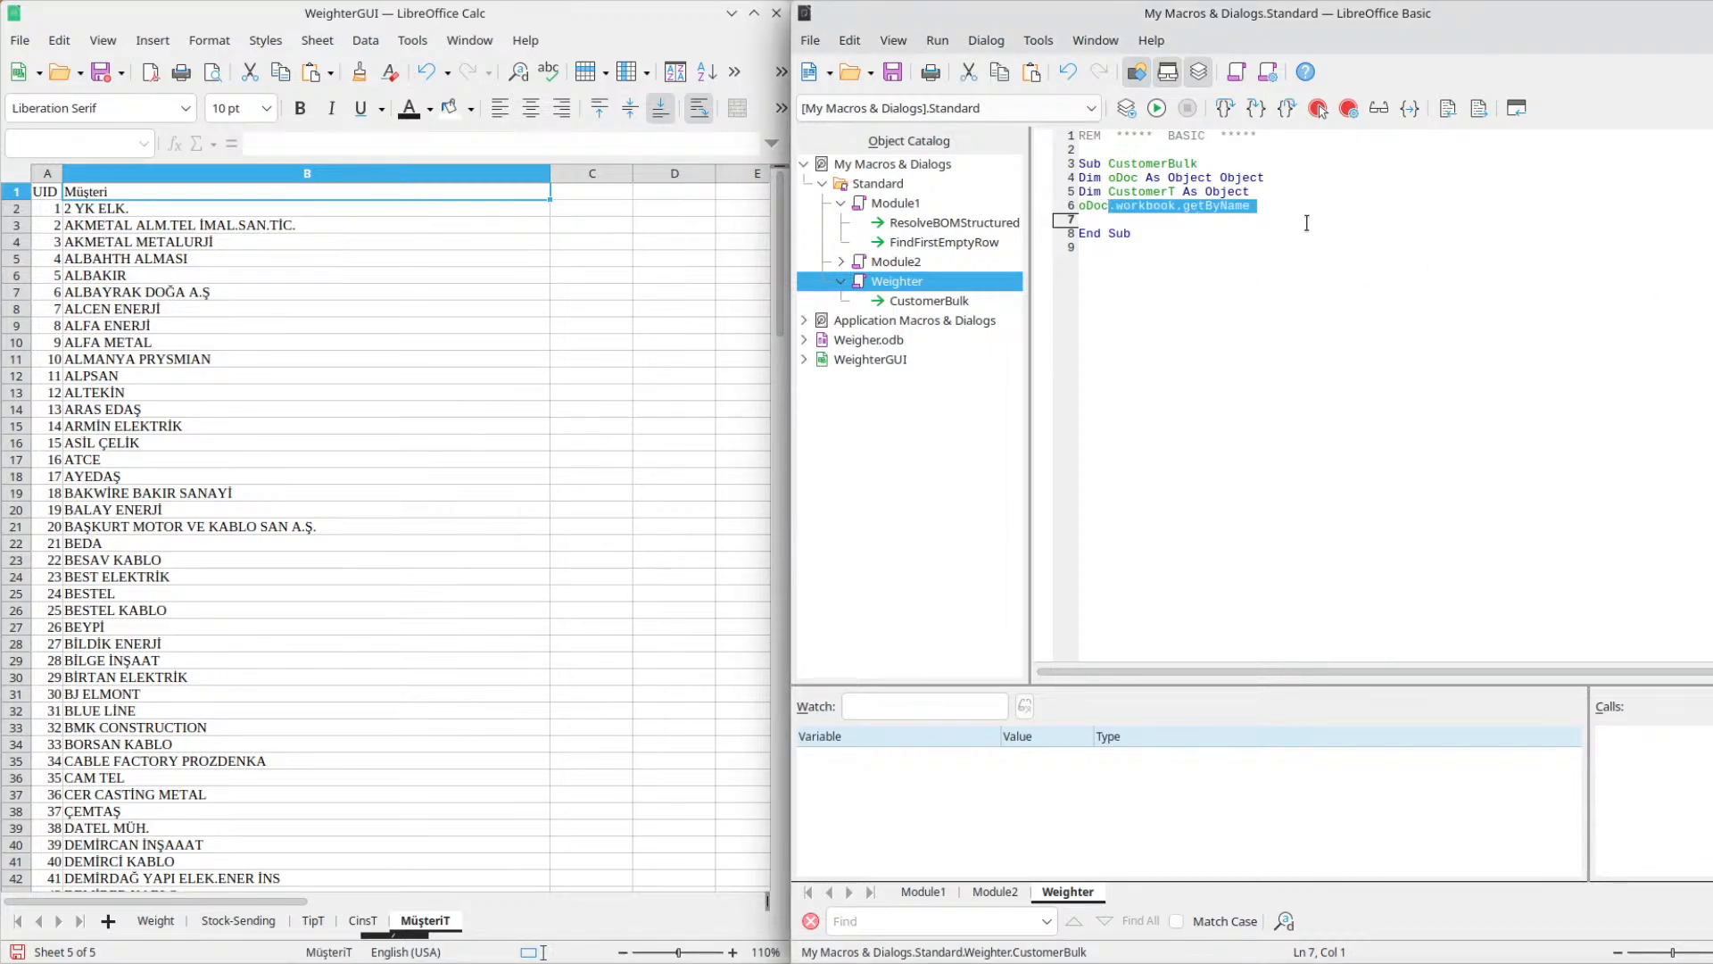
text(=)
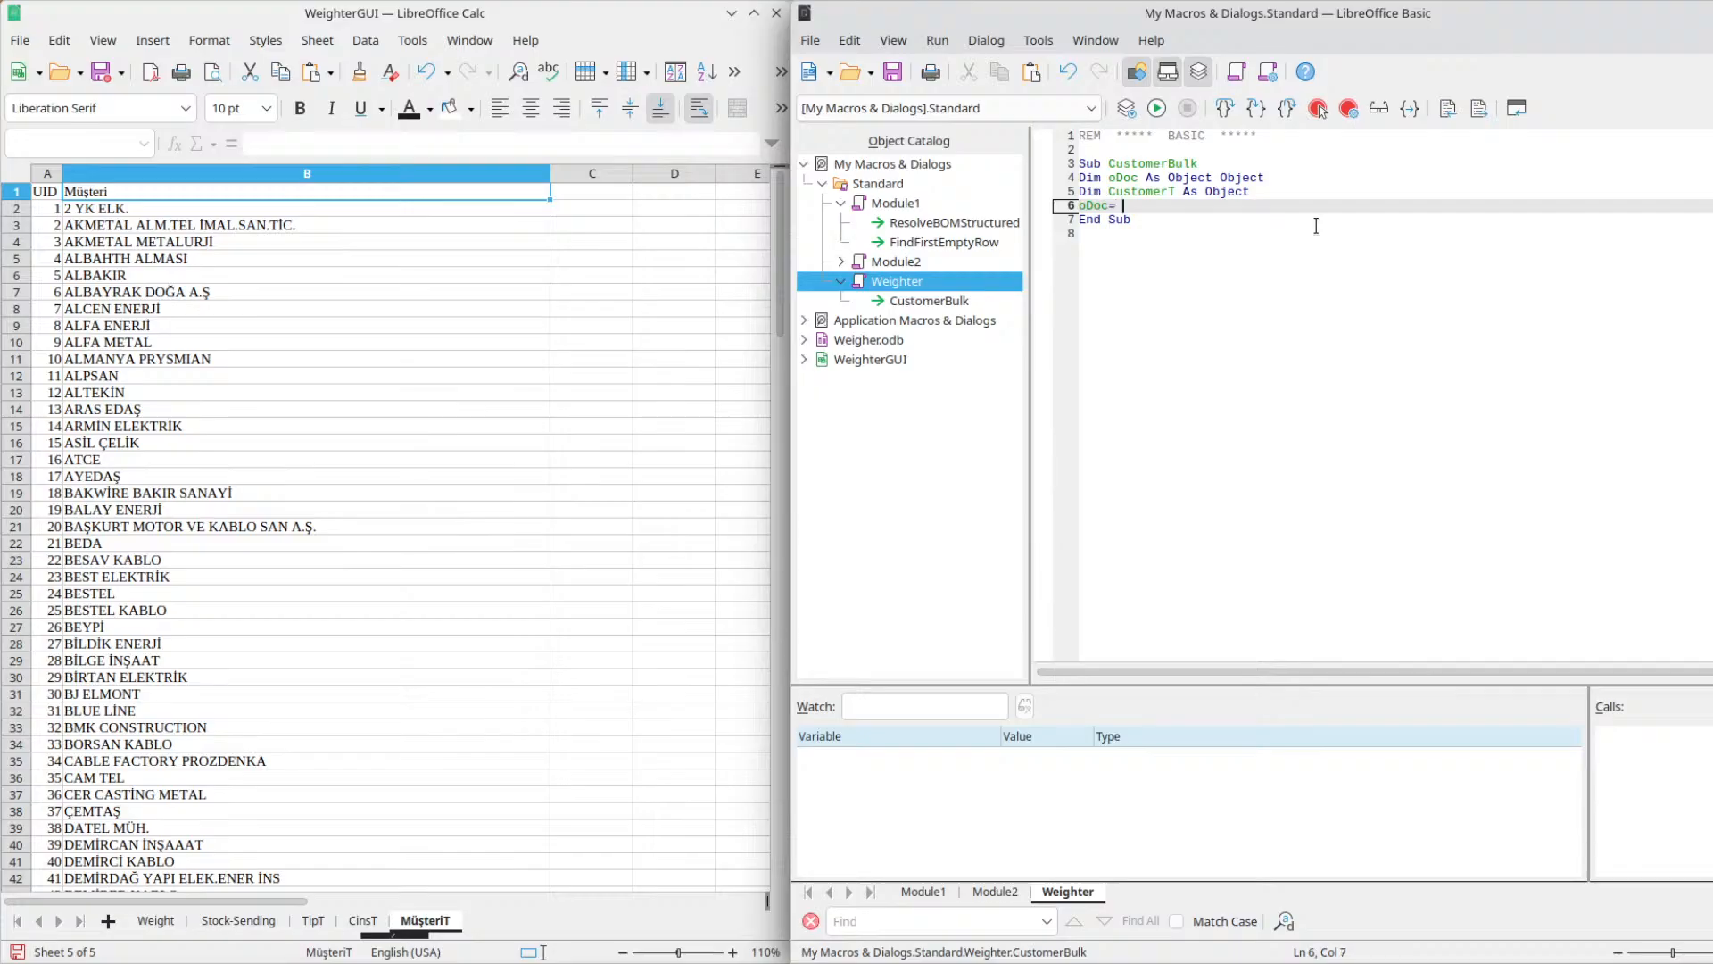
text( ThisComponent)
key(Return)
Space the assignment as "oDoc = ThisComponent", add blank lines above End Sub and begin a new line with "oDoc.Sheets.".
key(Up)
key(Up)
key(End)
key(Down)
key(Left)
key(Left)
key(Left)
key(Left)
key(Left)
key(Left)
key(Left)
key(Left)
key(Left)
key(Down)
key(Down)
key(Up)
key(Return)
key(Return)
key(Up)
key(Up)
text(oDoc.Sheets.)
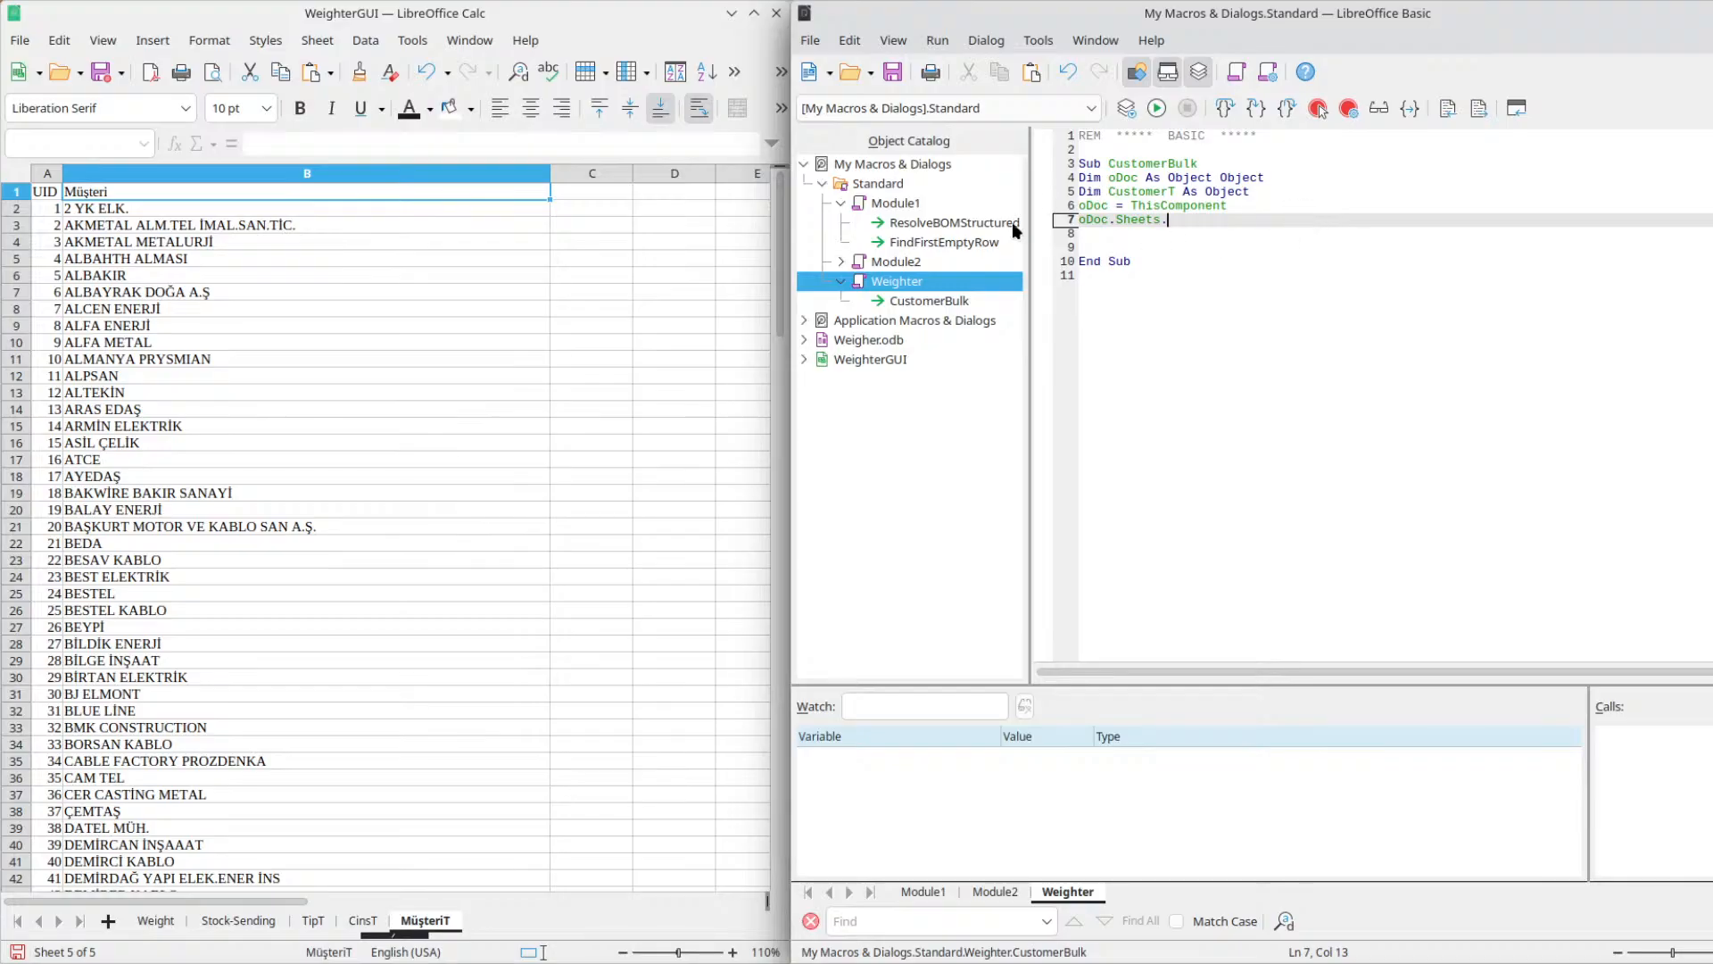
Consult the sheet syntax in Module1 and extend the oDoc.Sheets line in CustomerBulk with getByName("MüşteriT") and a trailing period.
double_click(902, 202)
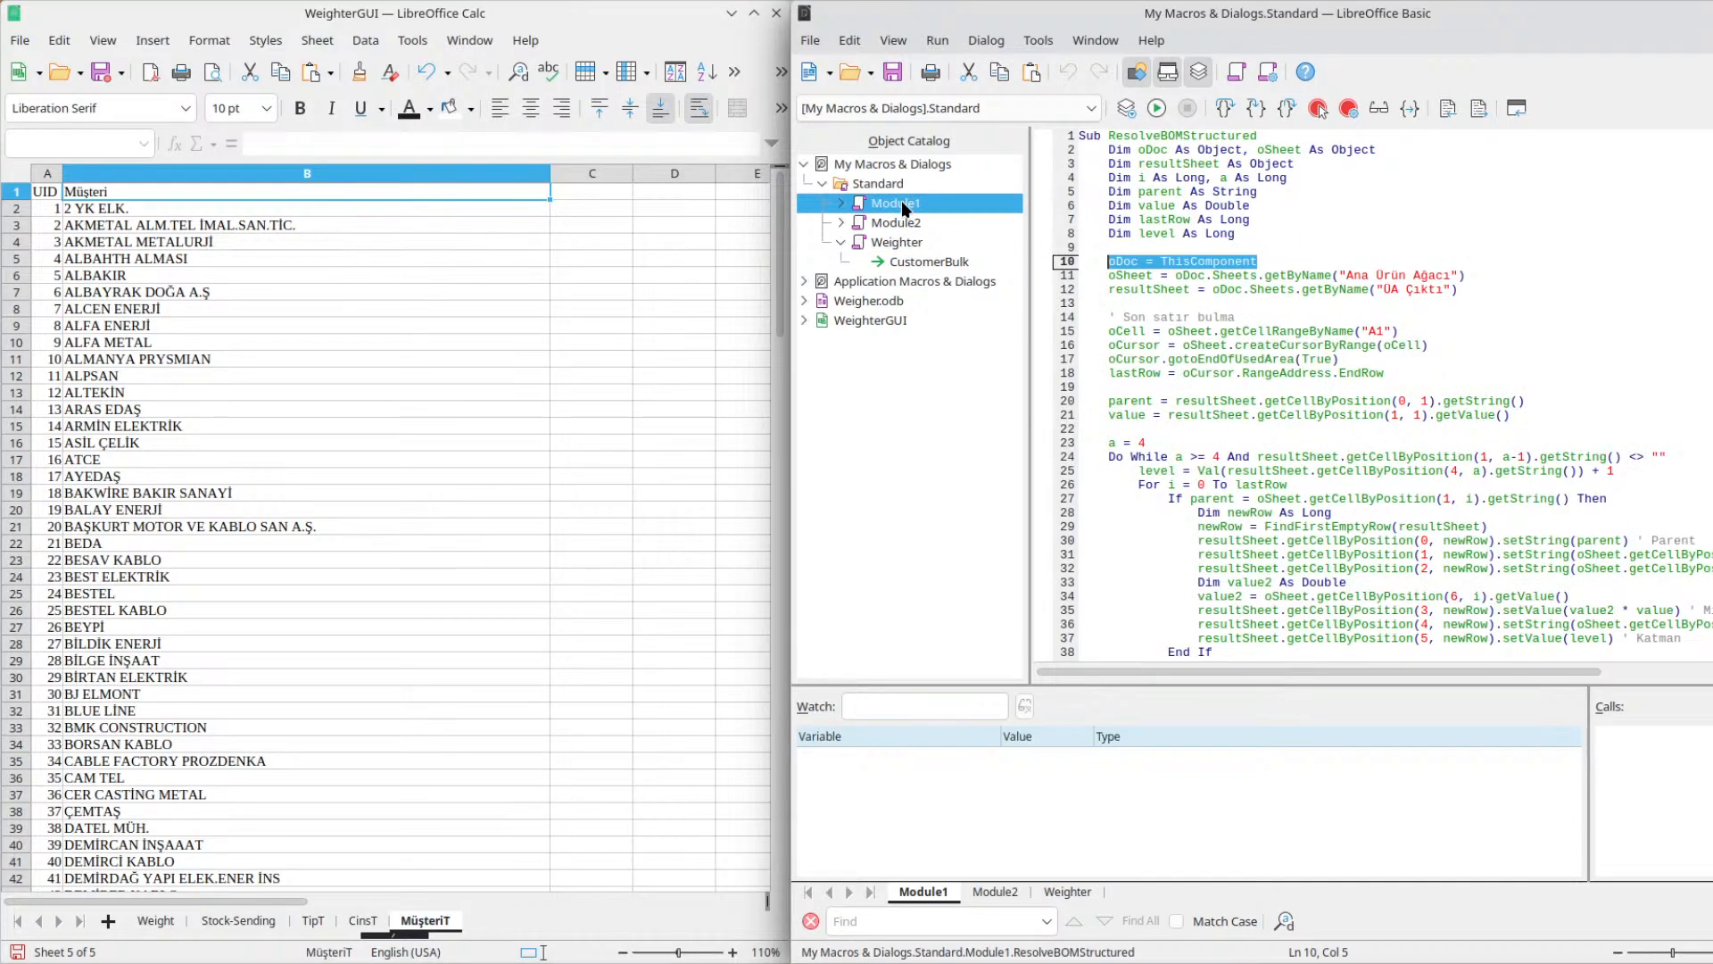
double_click(912, 244)
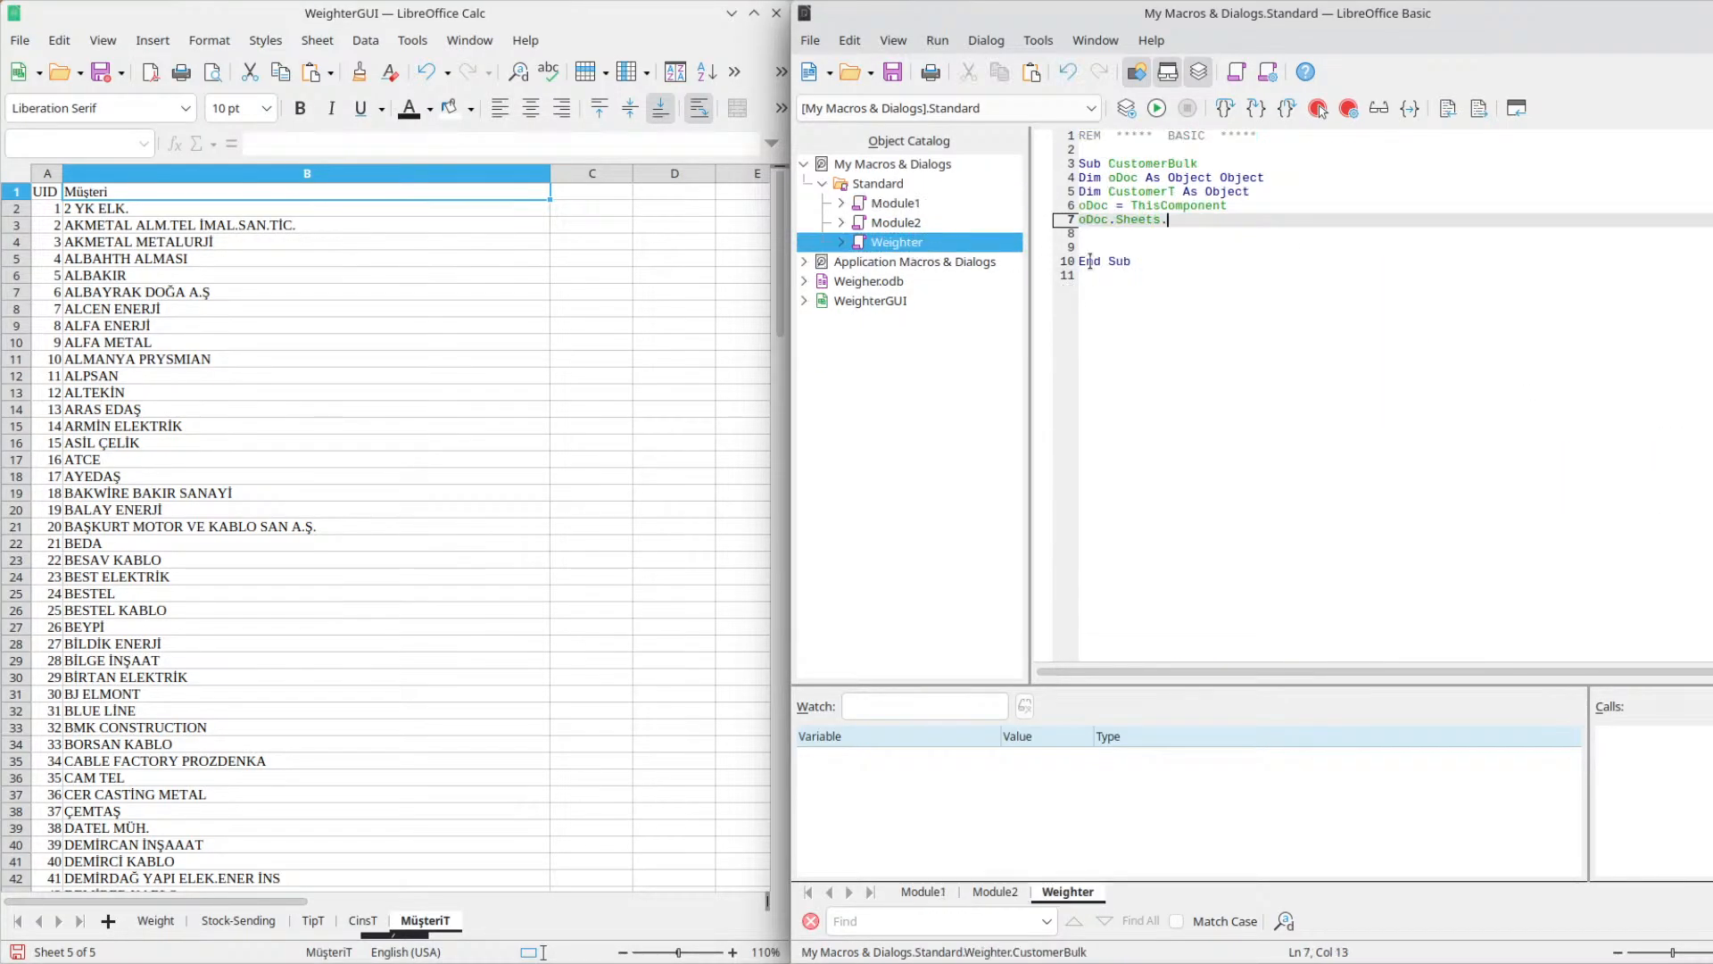
text(getByName()
double_click(895, 203)
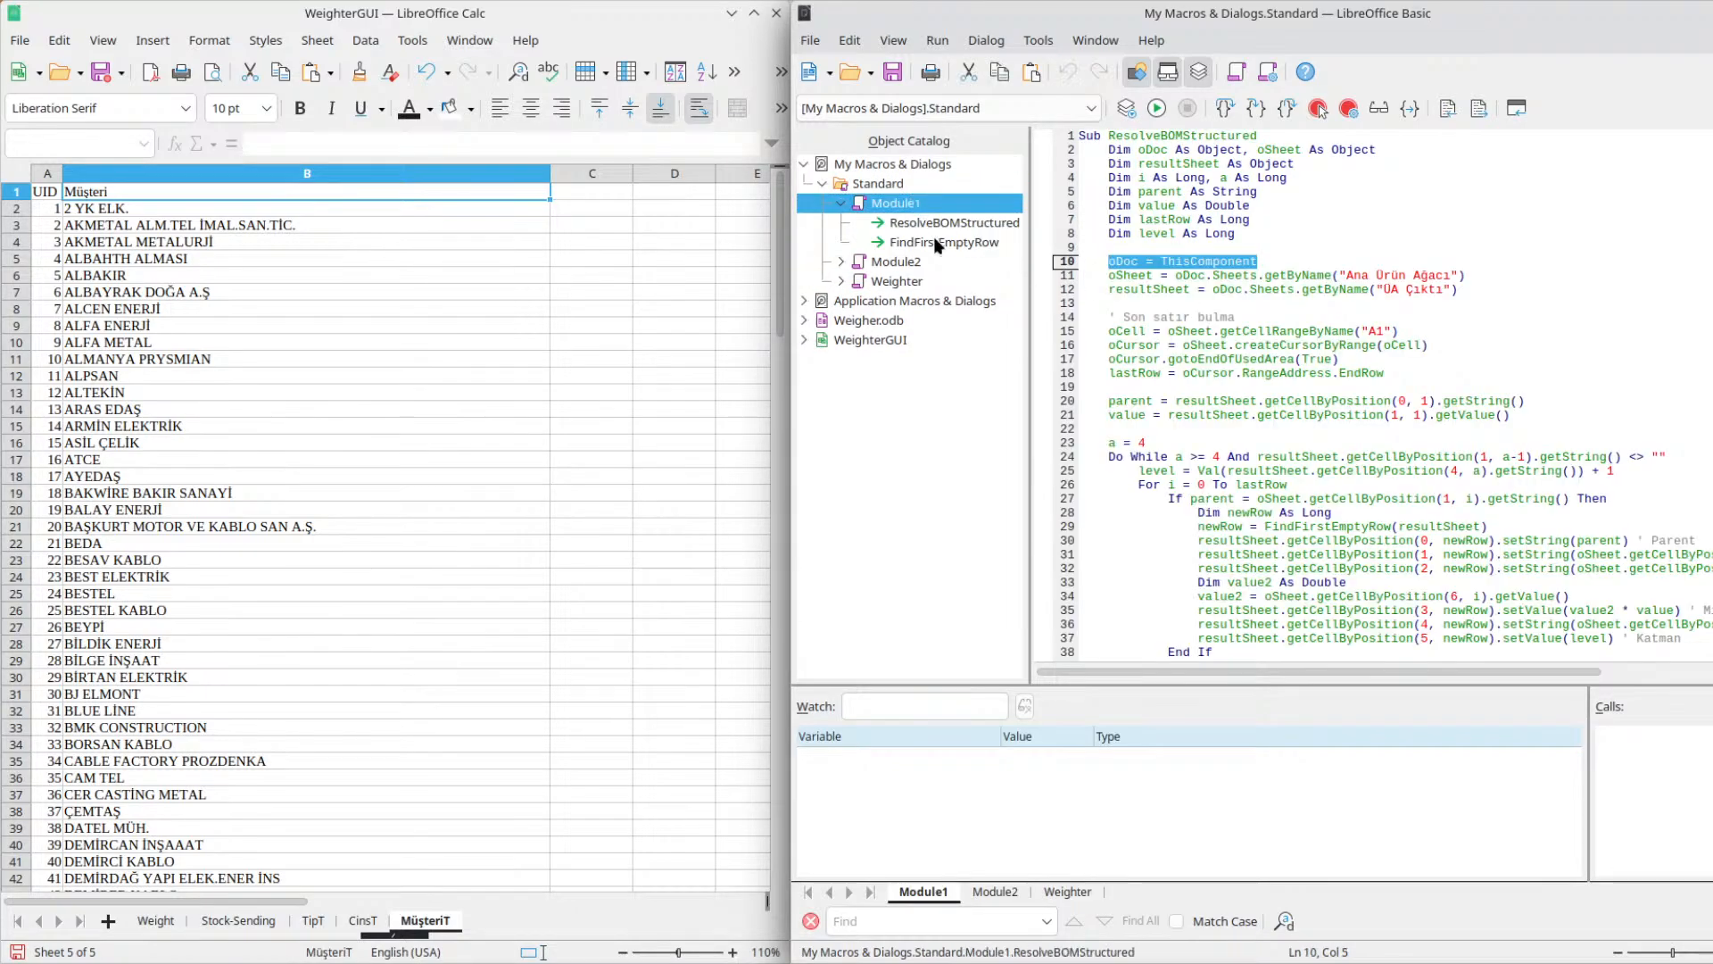
double_click(901, 280)
text(")
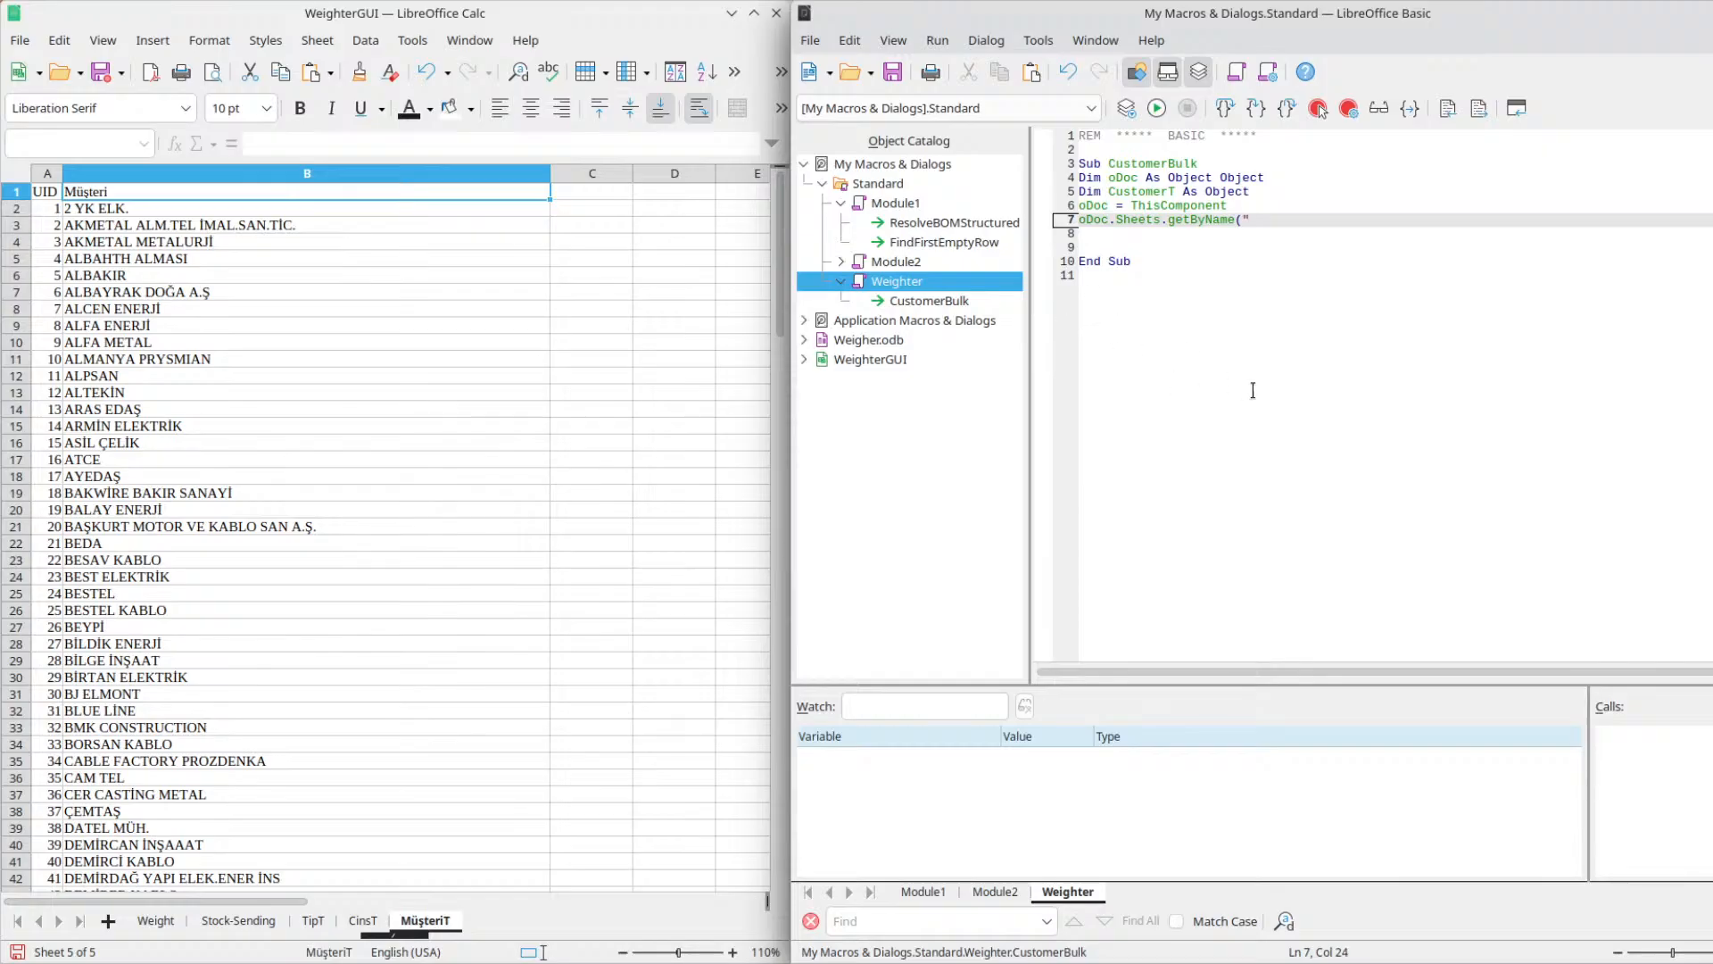
text(Müşte)
key(BackSpace)
text(riT").)
Recheck Module1, return to CustomerBulk, delete the trailing period after getByName("MüşteriT") and save the module.
double_click(898, 204)
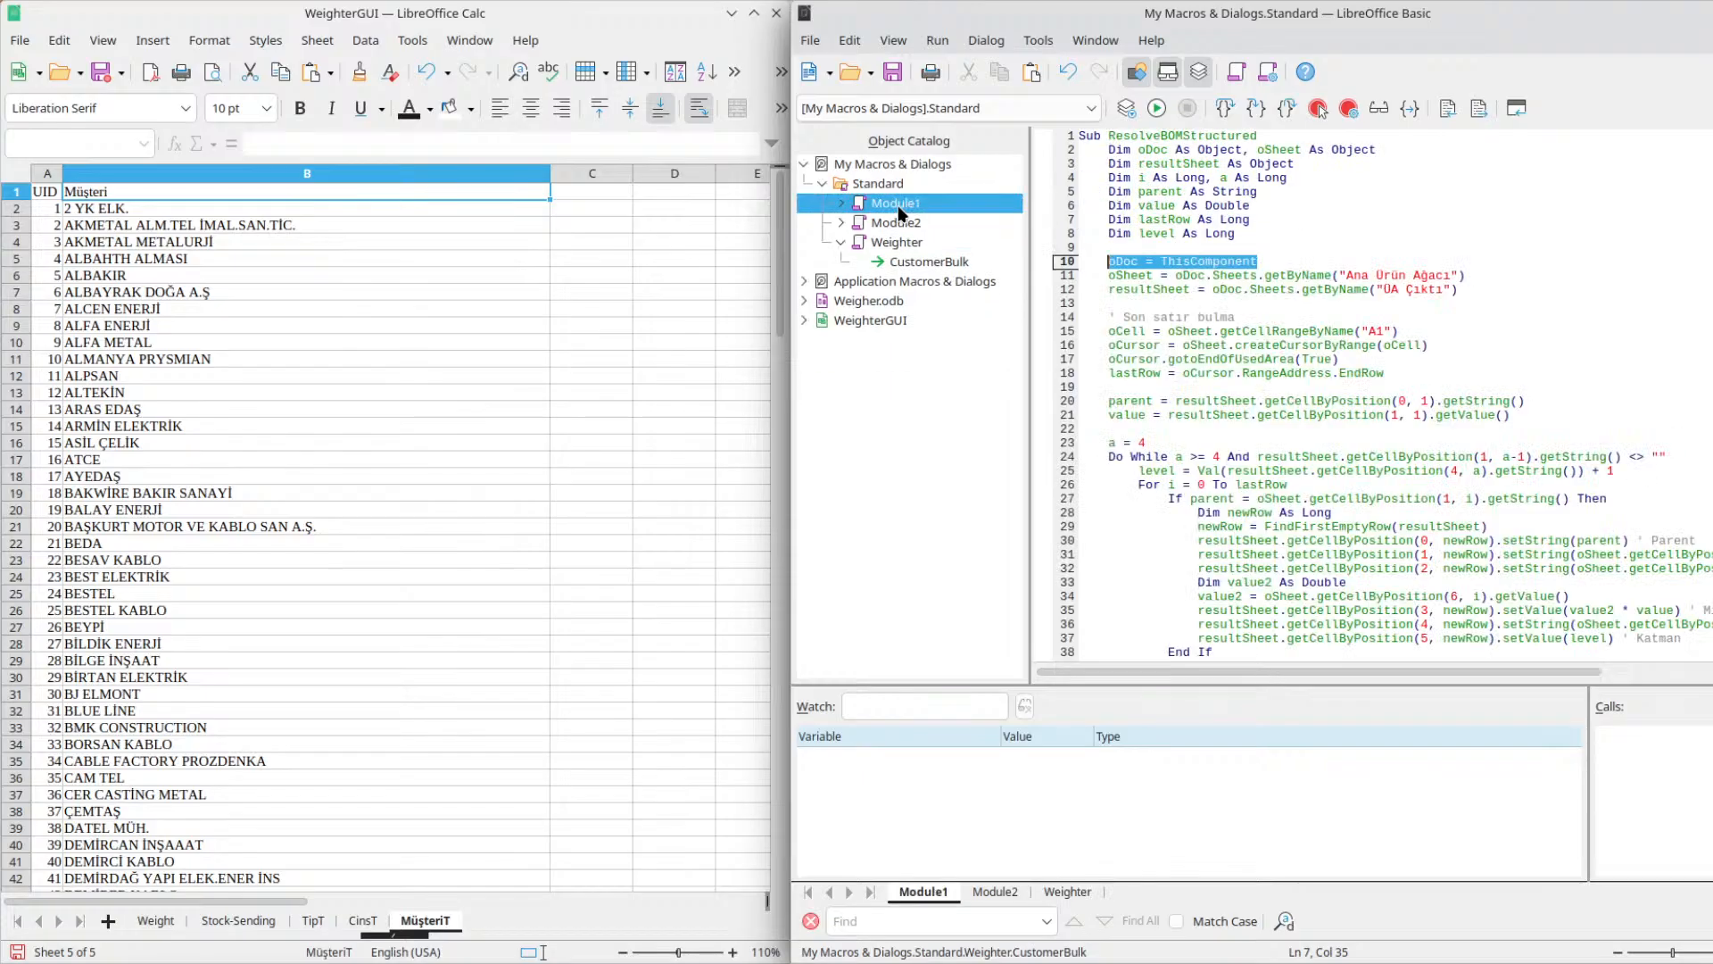
double_click(926, 261)
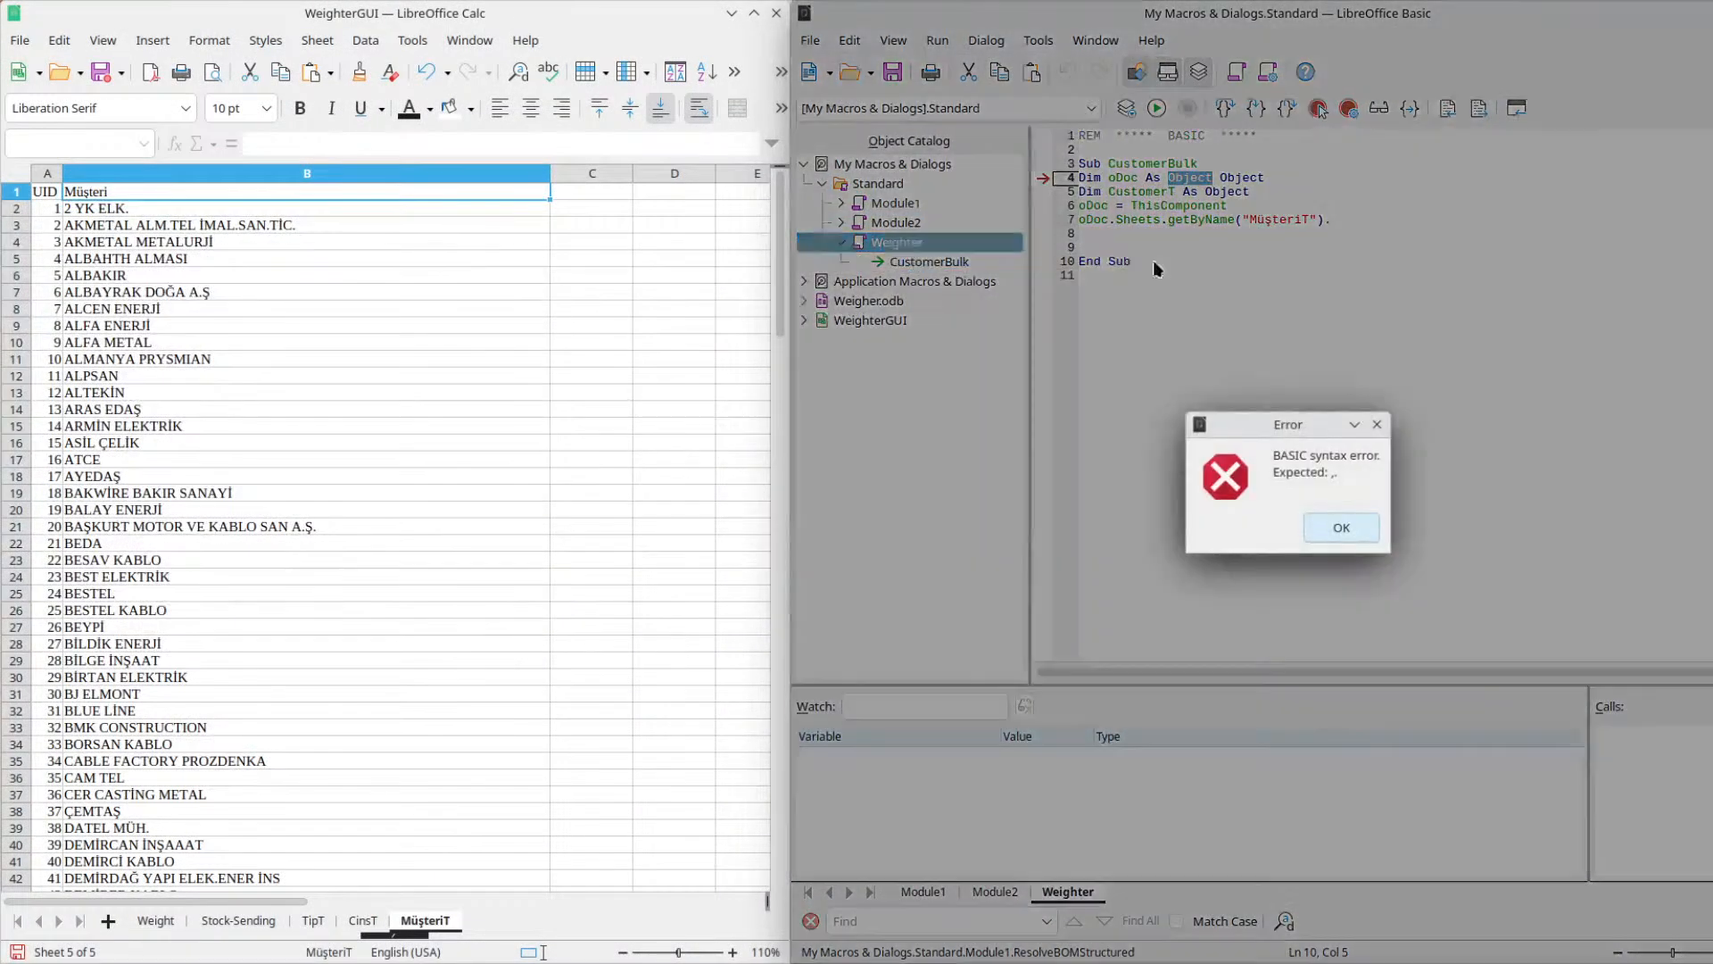
click(1341, 528)
click(1347, 220)
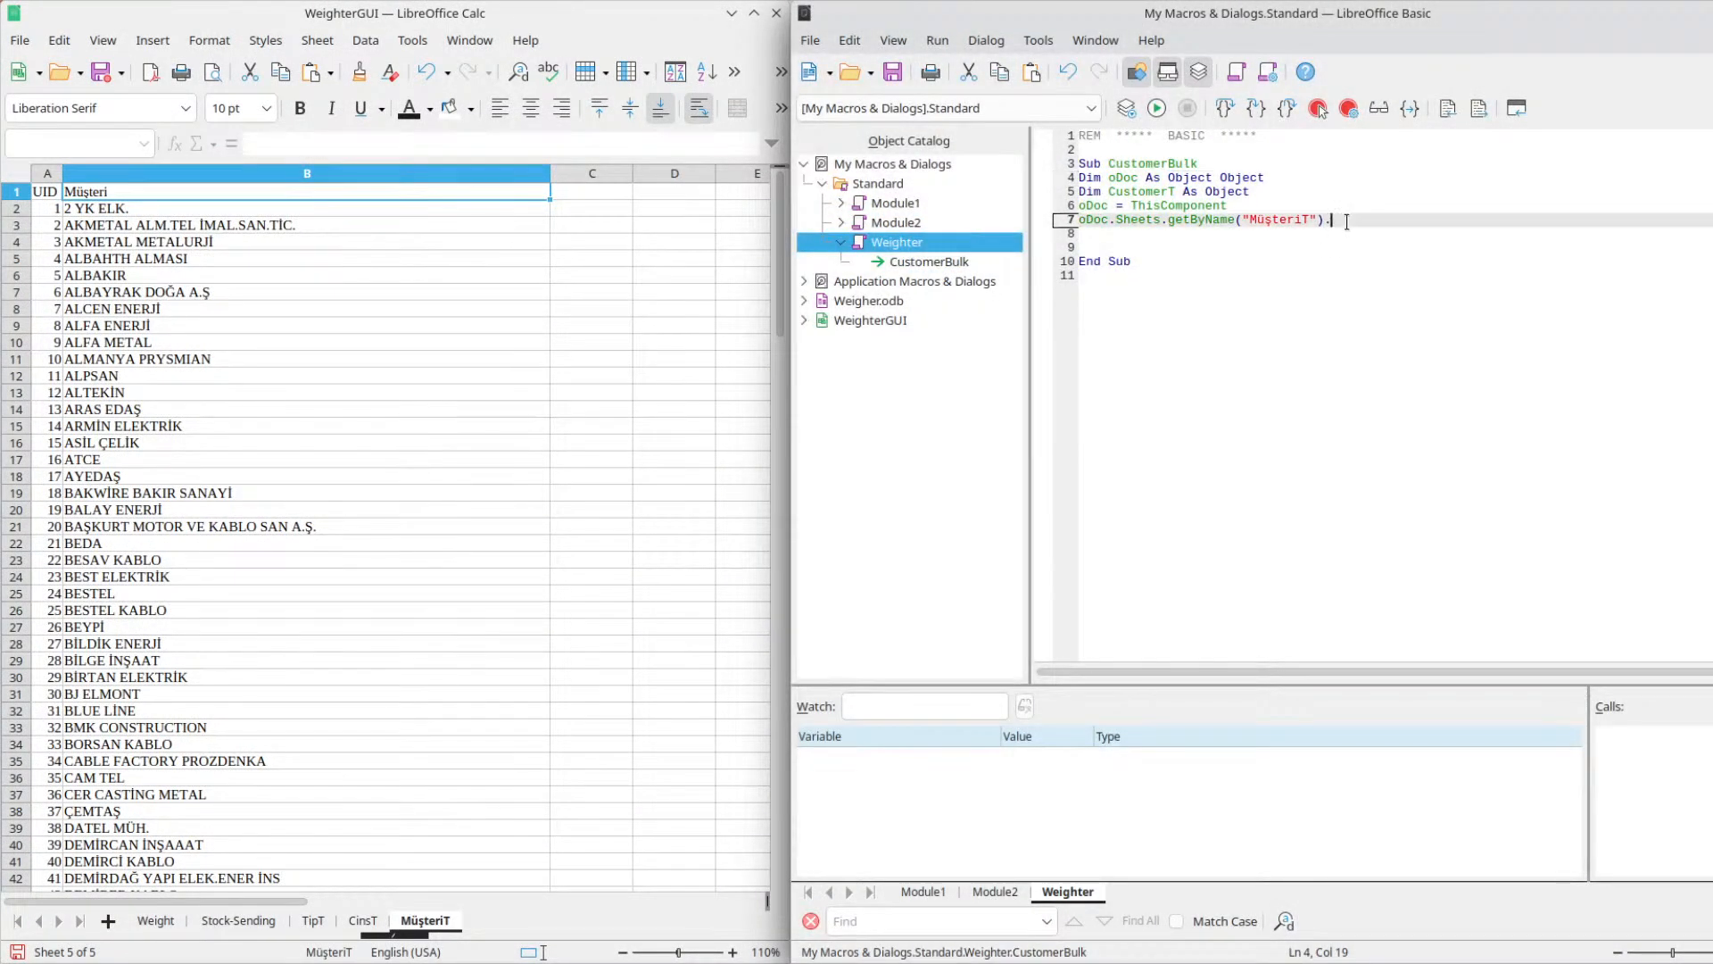
key(BackSpace)
key(ctrl+s)
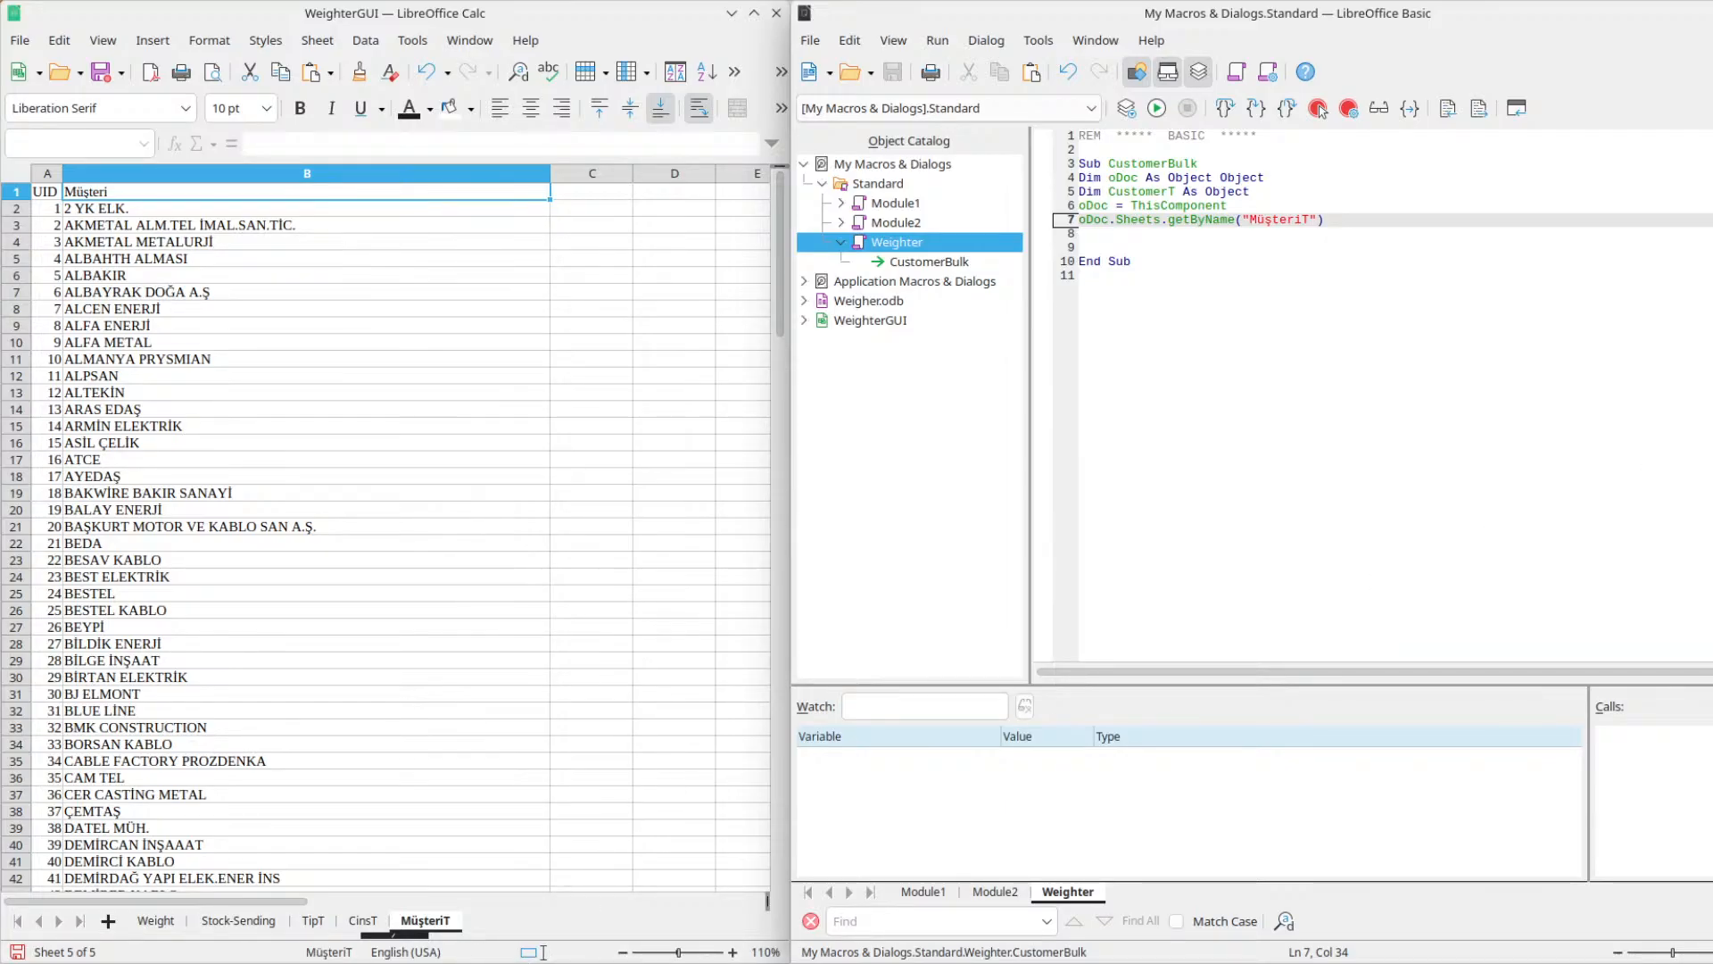
key(alt+Tab)
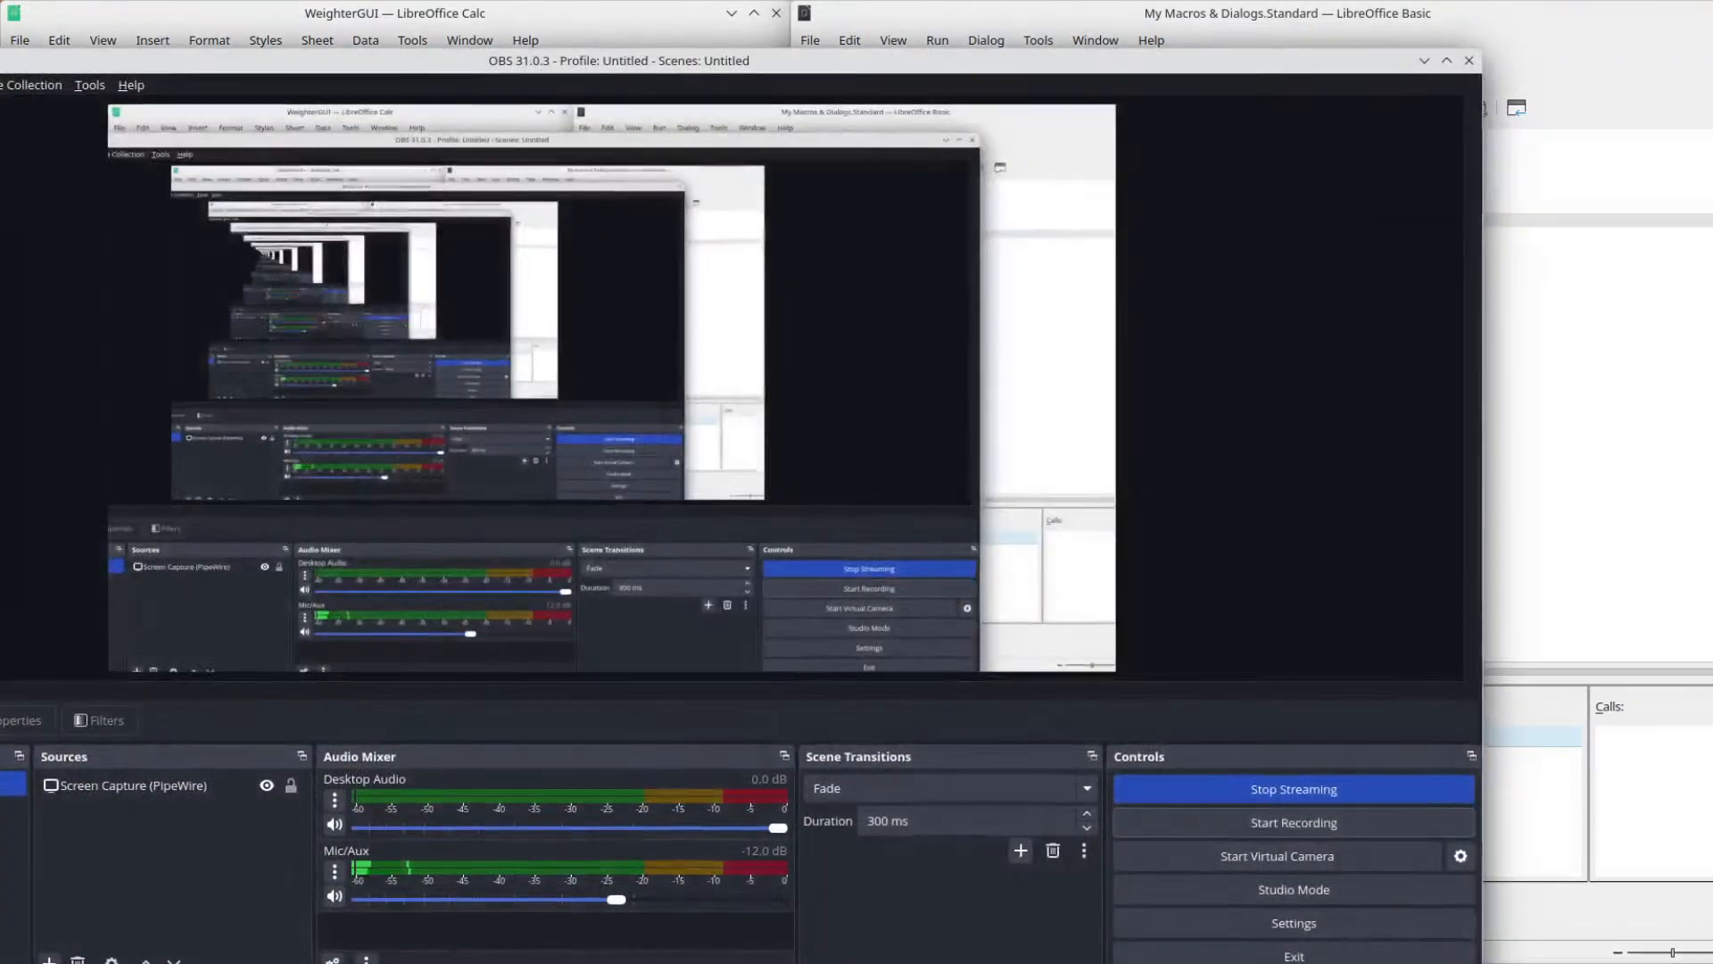
key(alt+Tab)
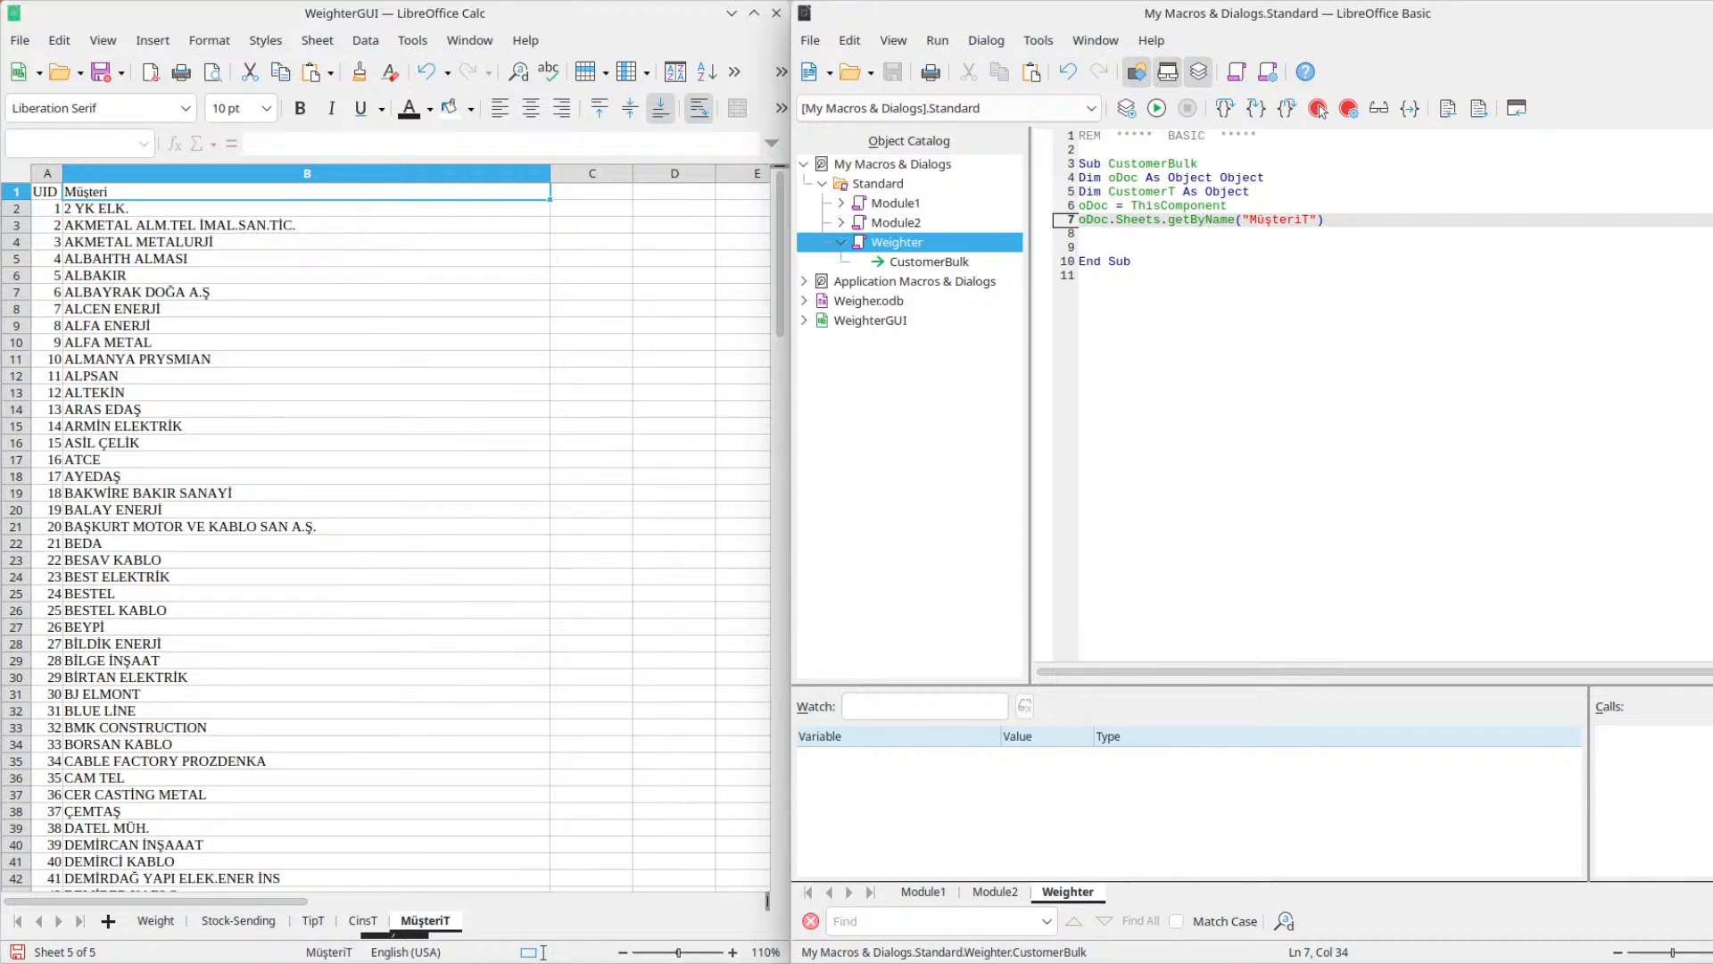
mouse_move(407, 963)
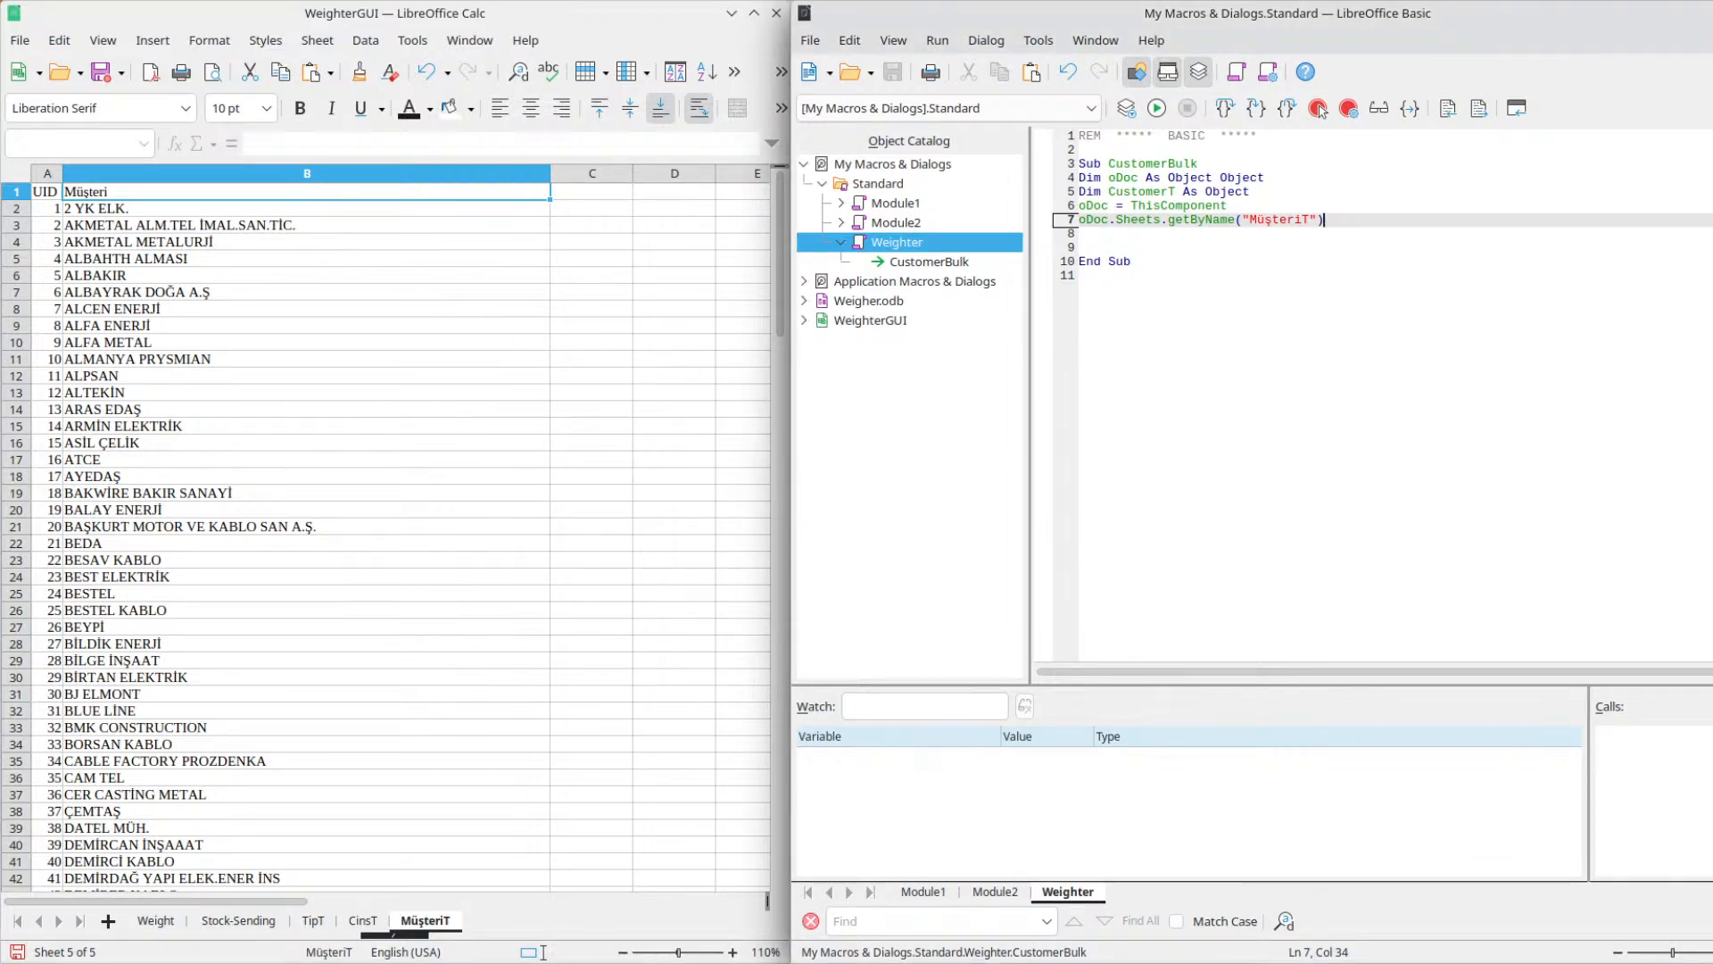
Switch to the Base CustomerT data view beside the MüşteriT sheet and copy the customer range A2:B139 from the sheet.
key(alt+Tab)
click(979, 237)
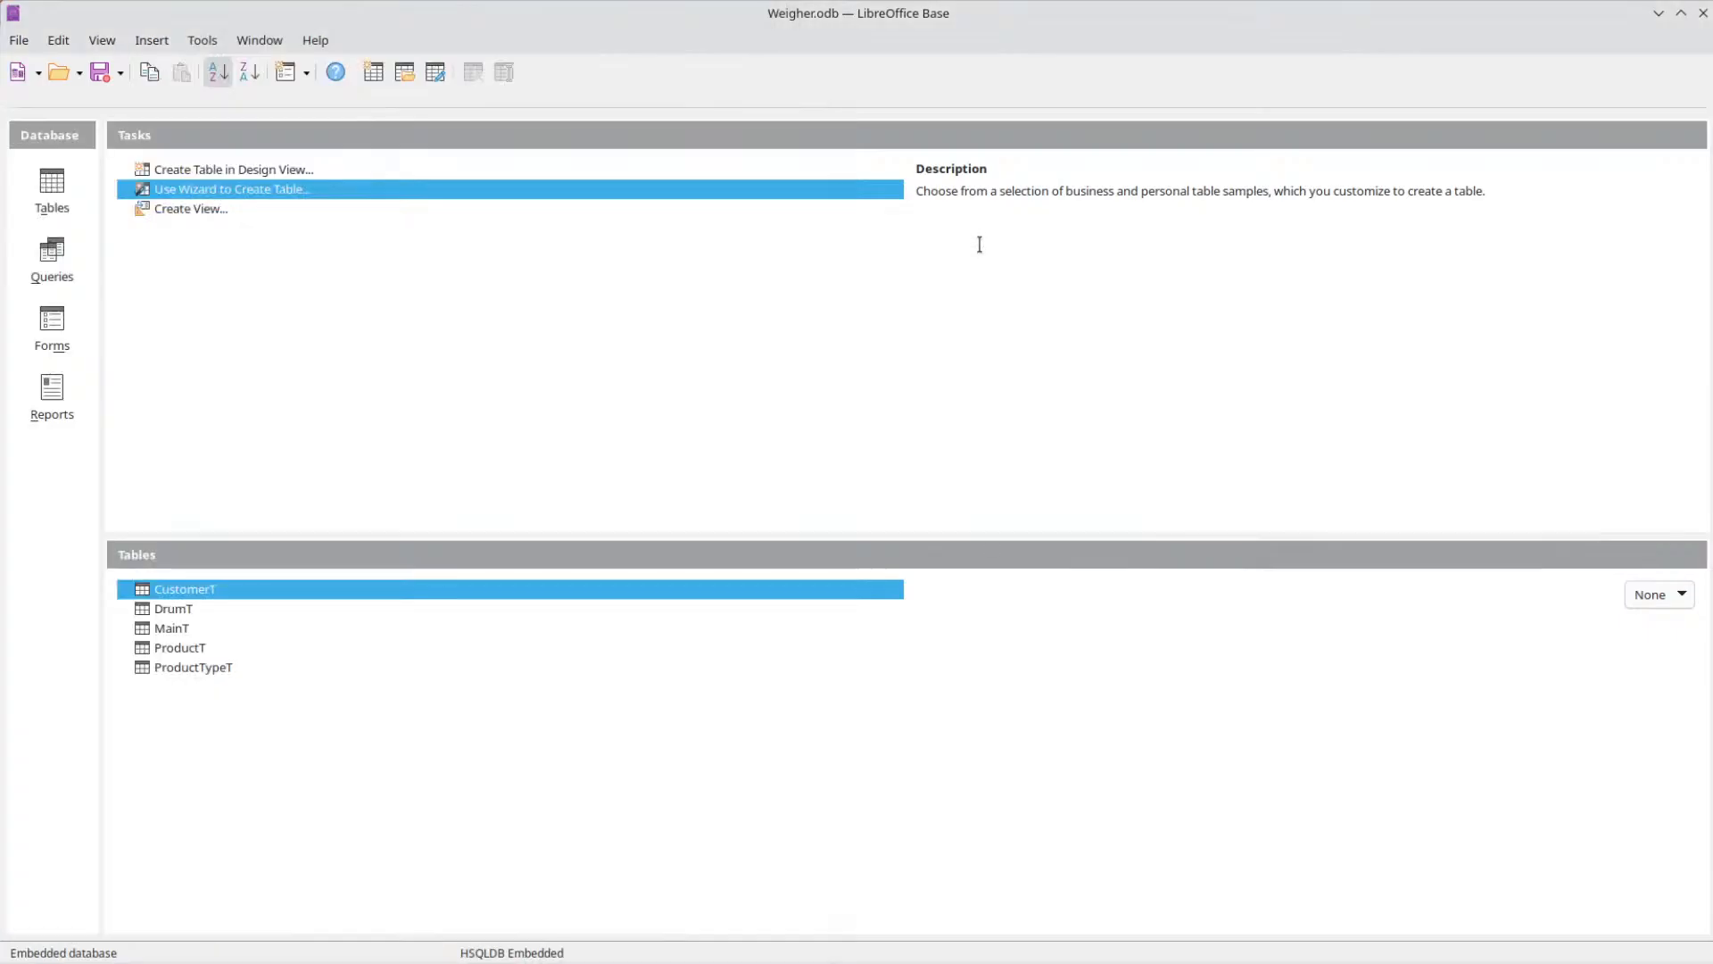
click(1659, 12)
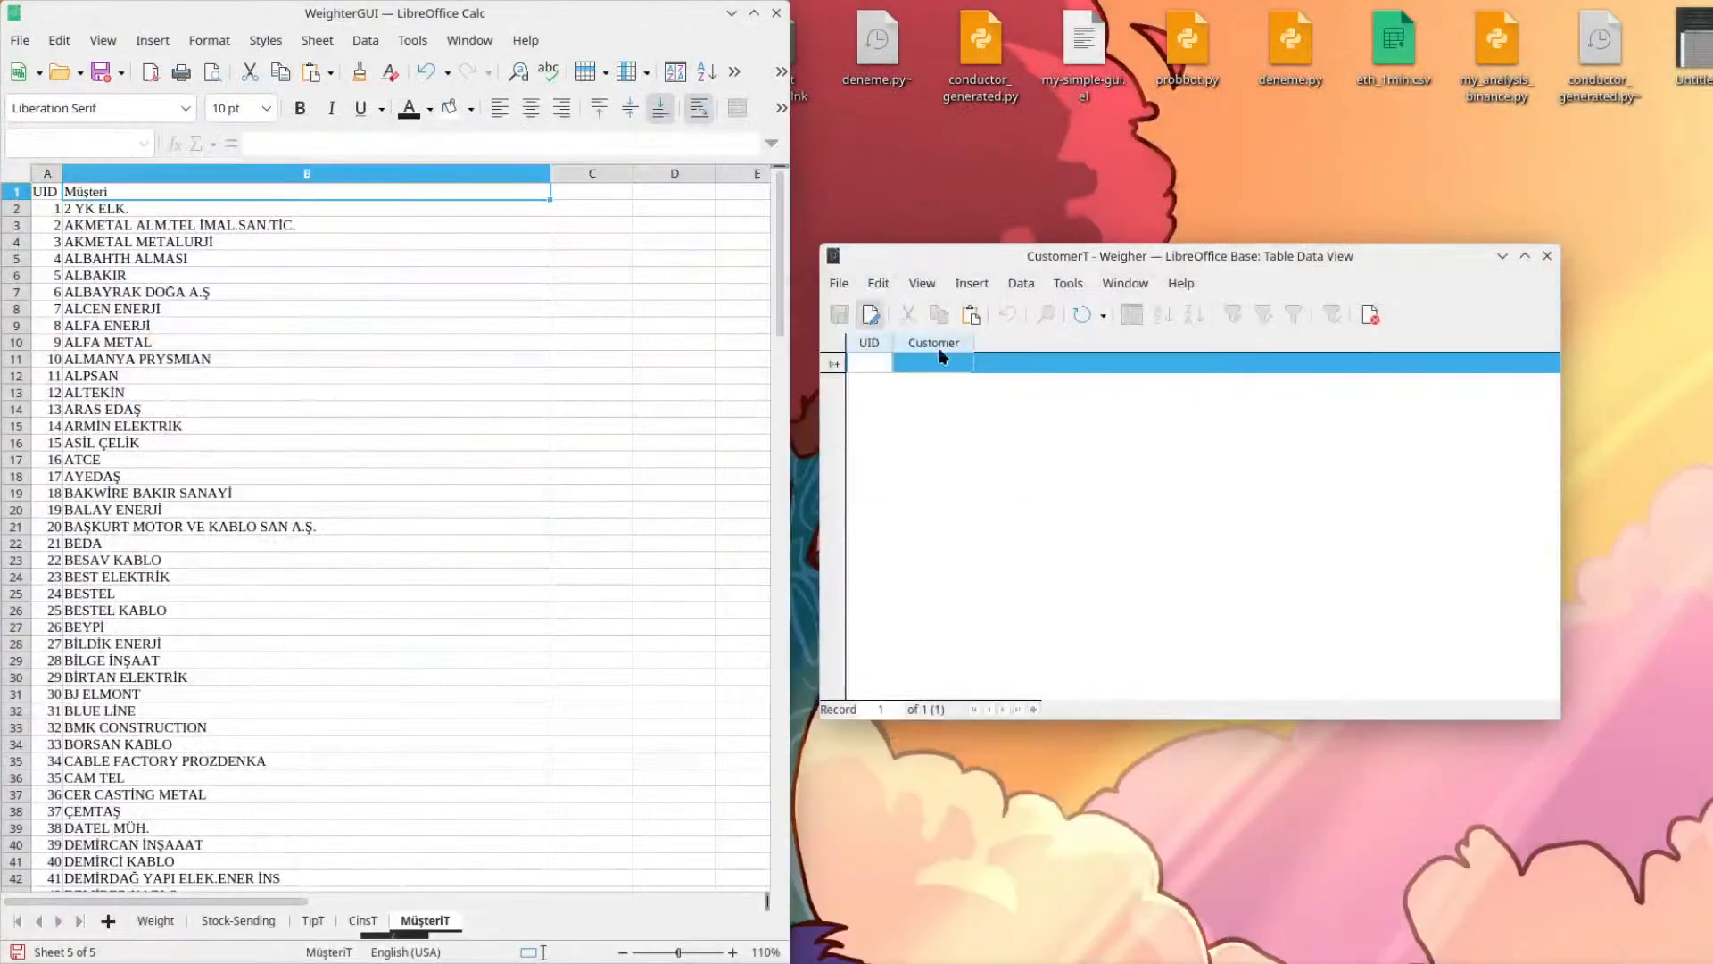
drag(43, 205, 167, 850)
key(ctrl+c)
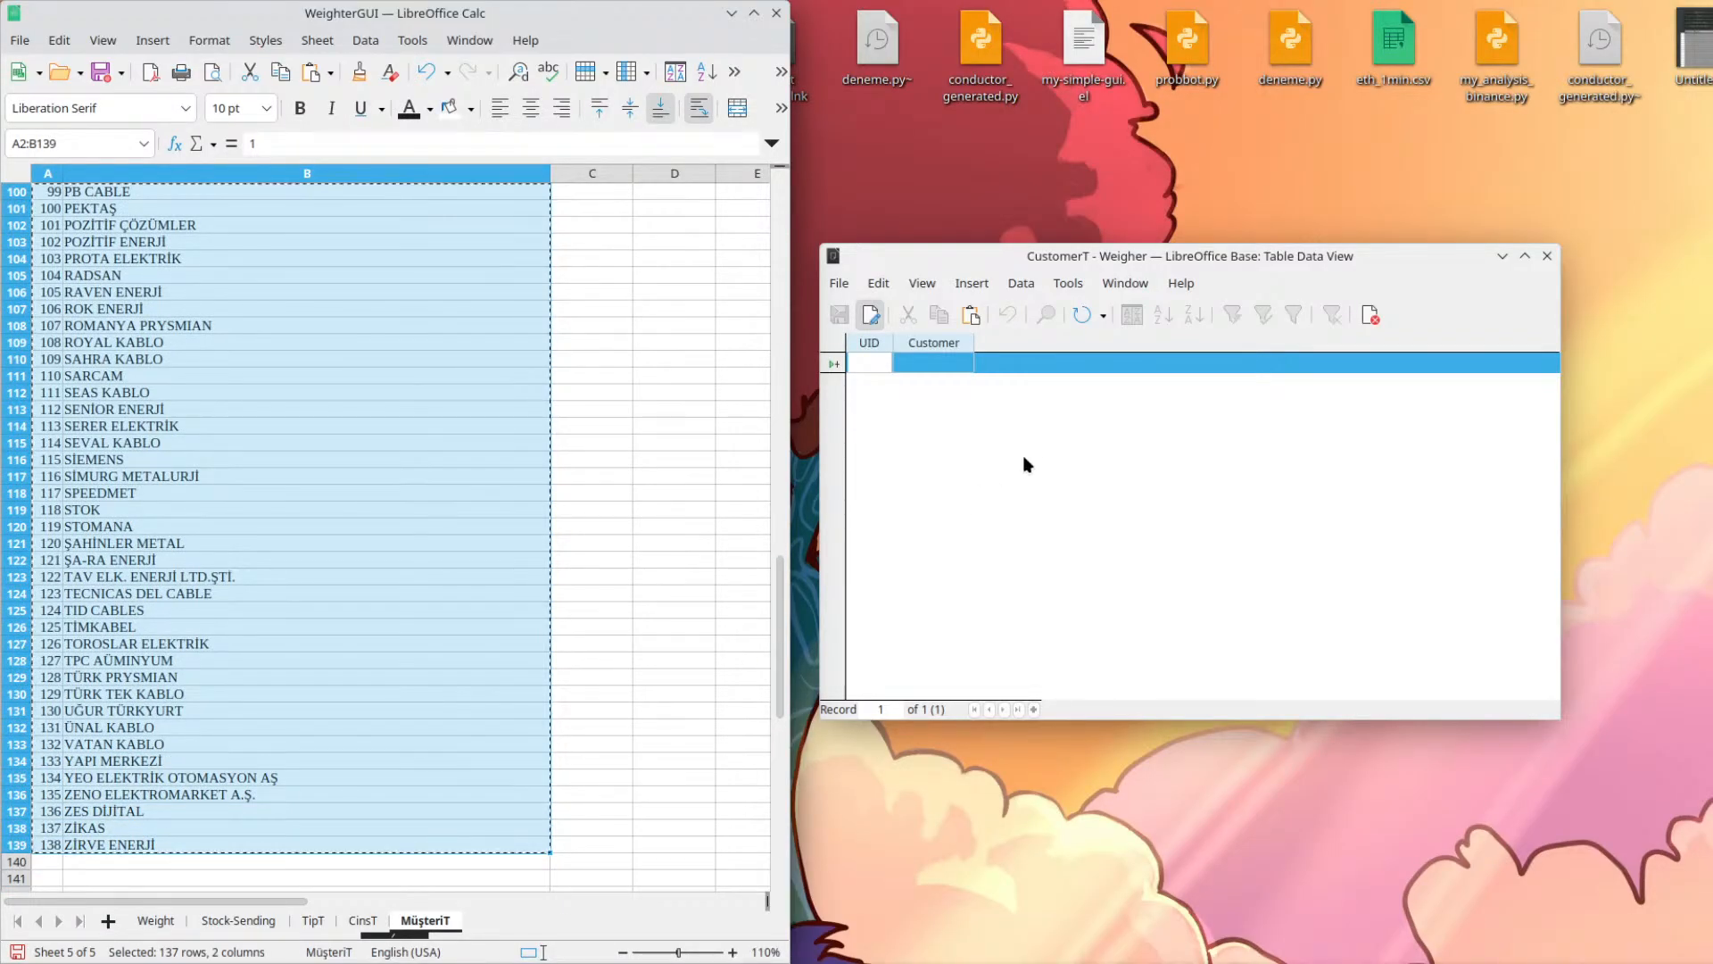
Try to paste the copied customer range into the UID field of the empty CustomerT record and compare it with the sheet rows.
click(881, 368)
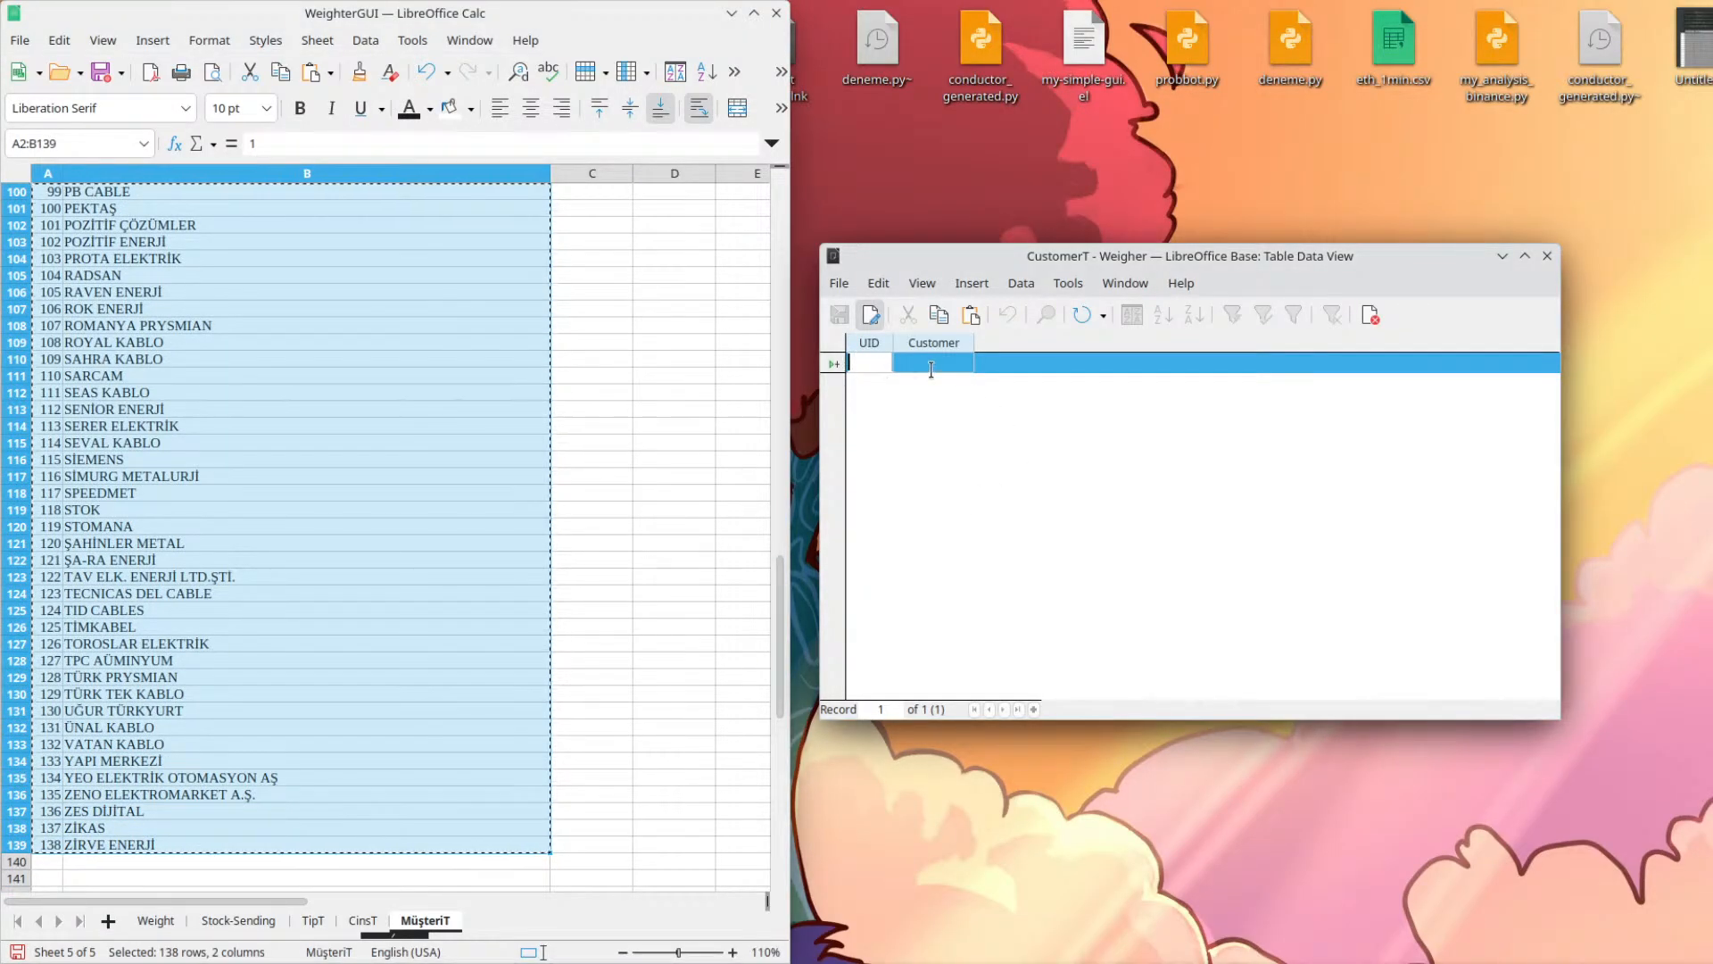
click(933, 369)
click(880, 360)
key(ctrl+v)
scroll(442, 334, up, 20)
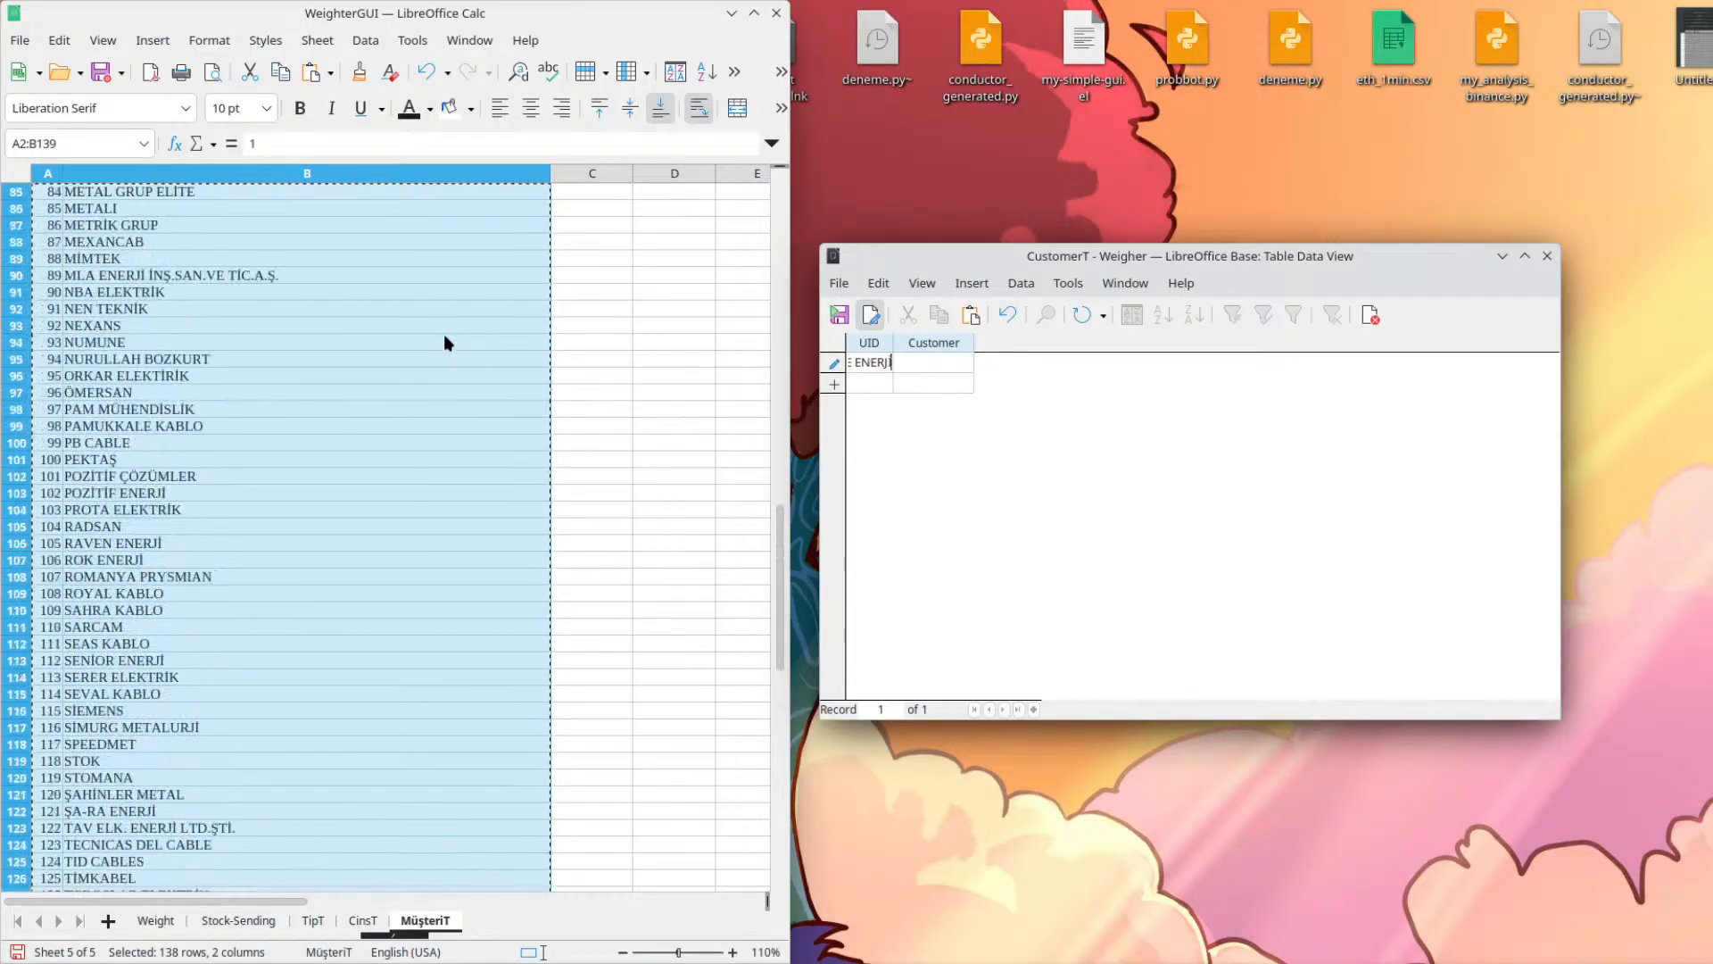
scroll(540, 374, up, 12)
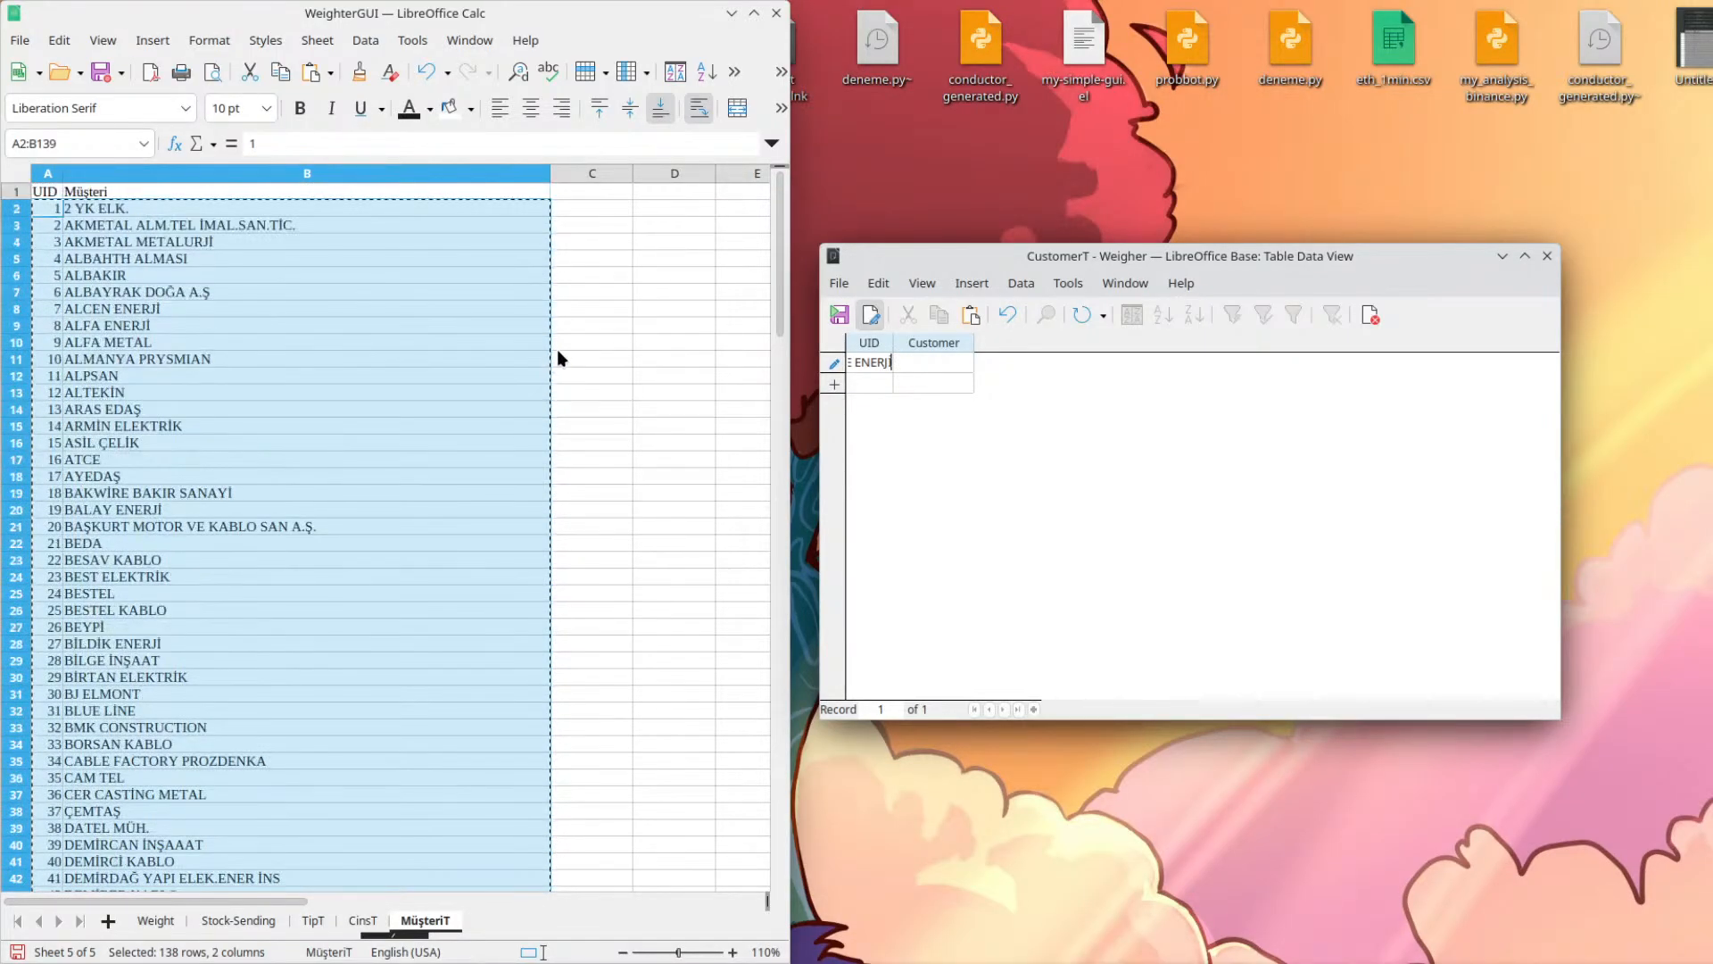
scroll(570, 351, down, 15)
scroll(568, 366, down, 20)
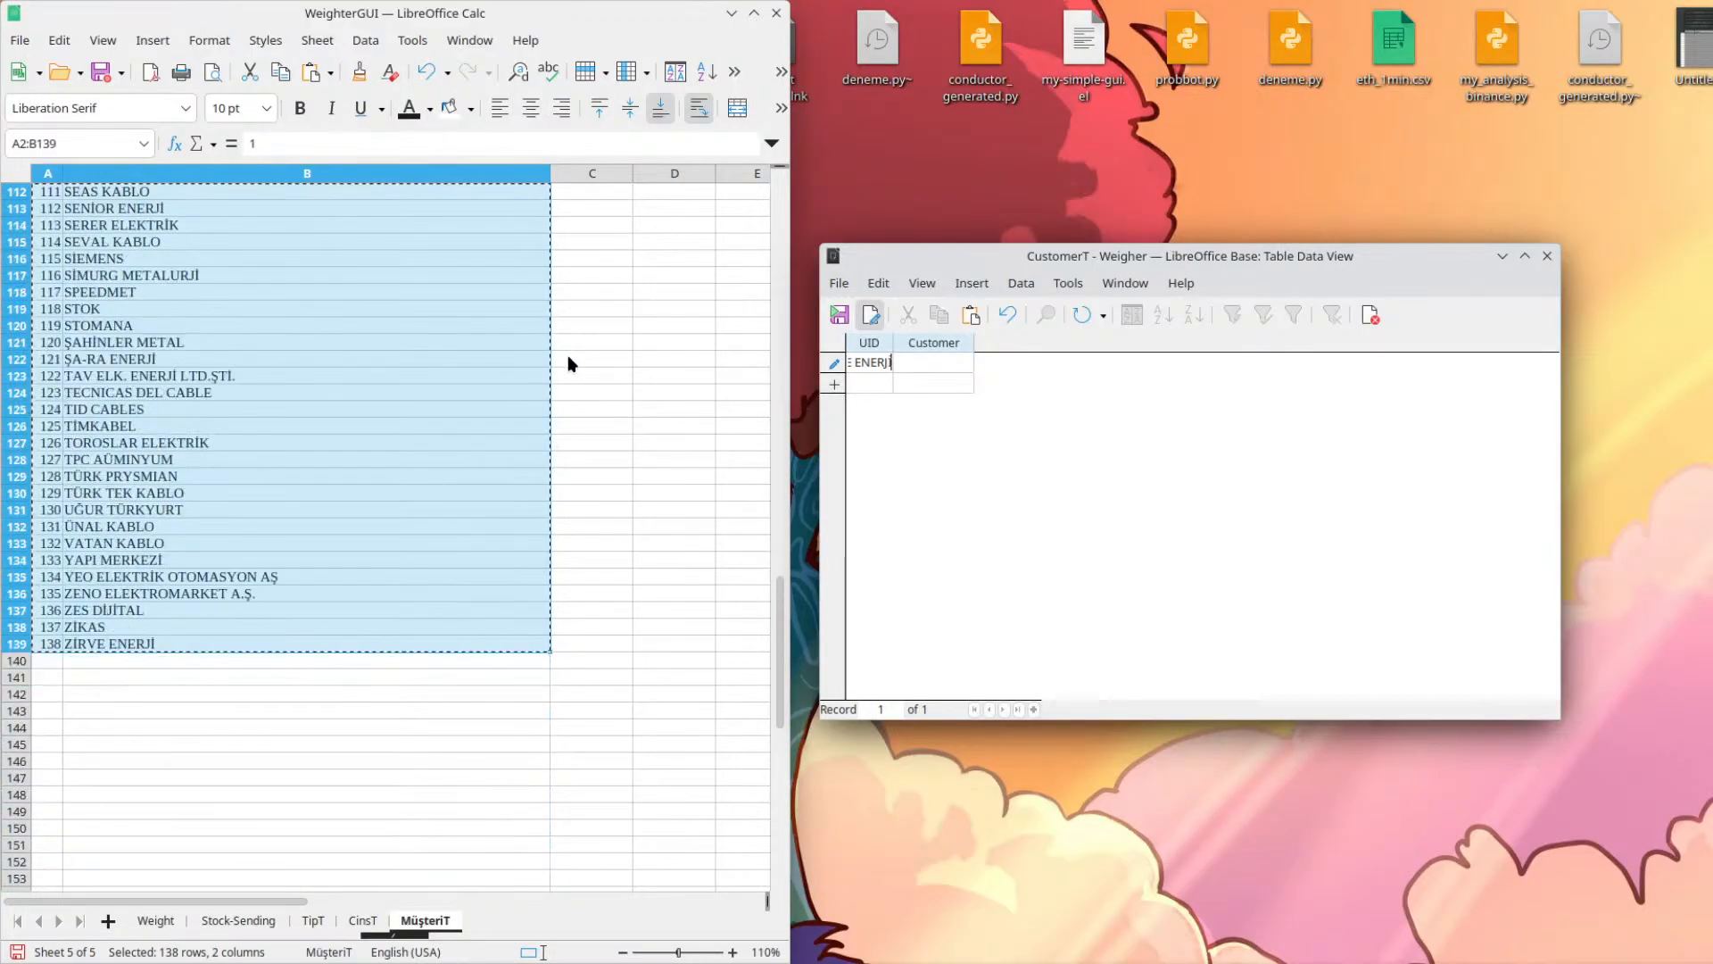
Clear the pasted text from the UID field and refresh CustomerT without saving the changed record.
key(Left)
key(Left)
key(Left)
key(Left)
key(Left)
key(Left)
key(Left)
key(Left)
key(Left)
key(Left)
key(Left)
key(Left)
key(Left)
key(Left)
key(Left)
key(Left)
key(Left)
key(Left)
key(Left)
key(Left)
key(Left)
key(Left)
key(Left)
key(Left)
key(Left)
key(Left)
key(Left)
key(Left)
key(Left)
key(Left)
key(Left)
key(Left)
key(Left)
key(Left)
key(Left)
key(Left)
key(Left)
key(Left)
key(Left)
key(Left)
key(Left)
key(Left)
key(Left)
key(Left)
key(Left)
key(Left)
key(Left)
key(Left)
key(Left)
key(Left)
key(Left)
key(Left)
key(Left)
key(Left)
key(Left)
key(Left)
key(Left)
key(Left)
key(Left)
key(Left)
key(ctrl+a)
key(BackSpace)
click(861, 325)
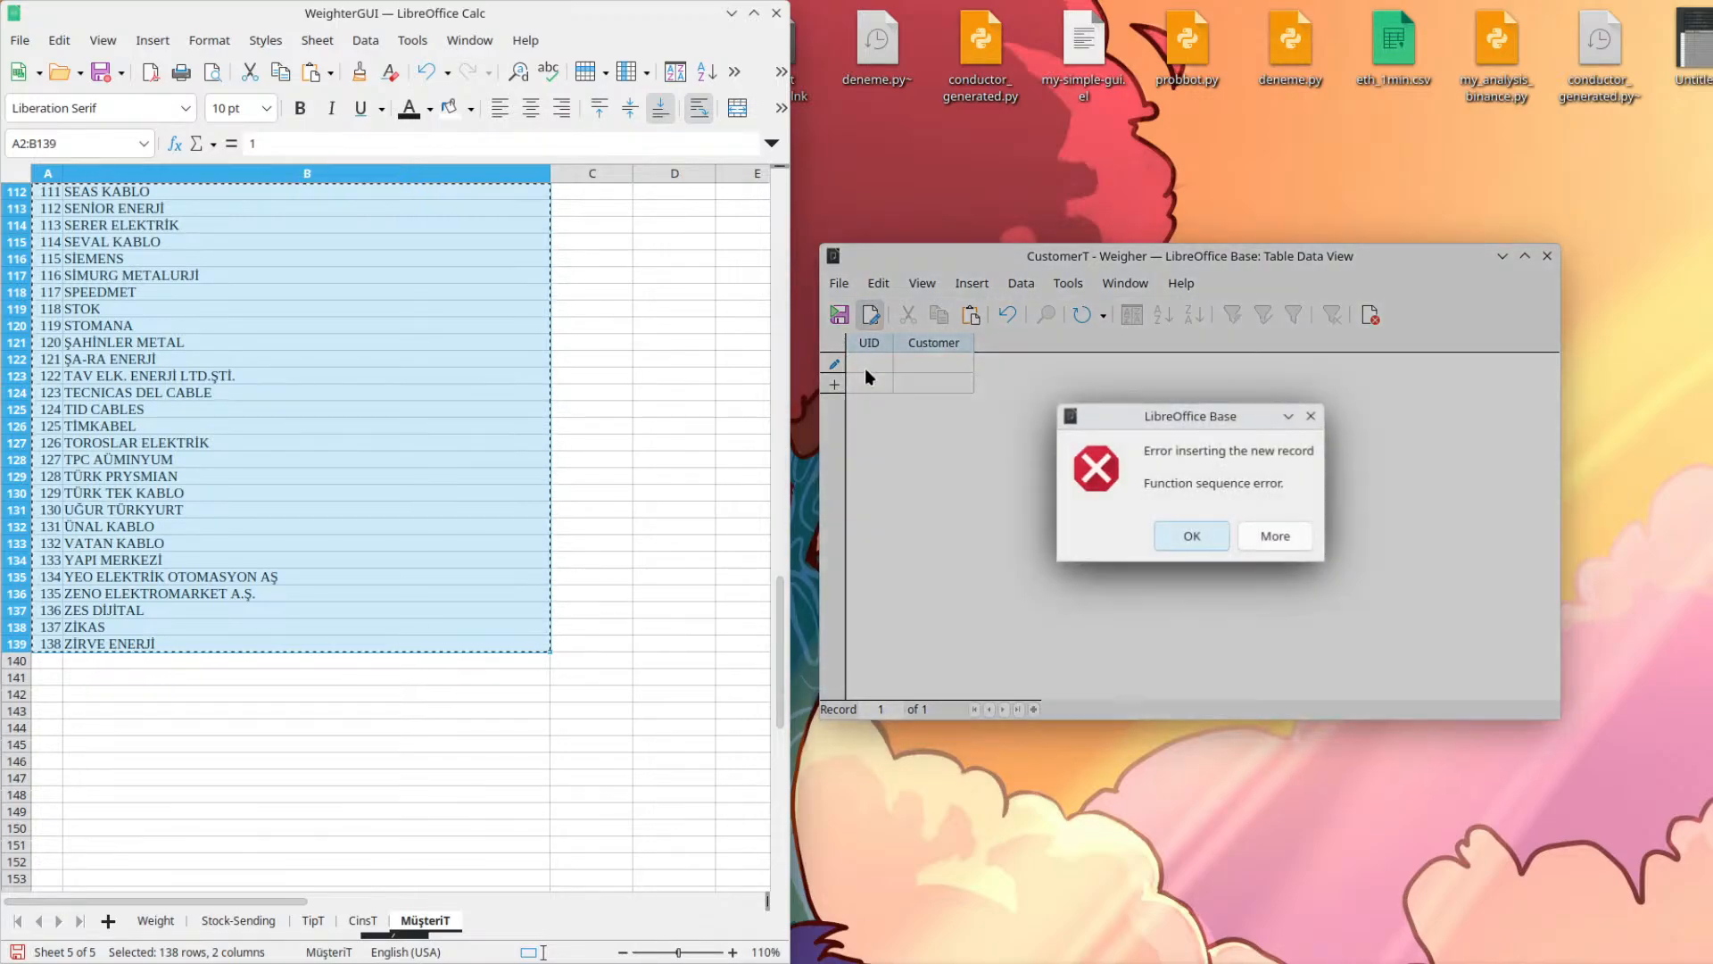
click(1190, 537)
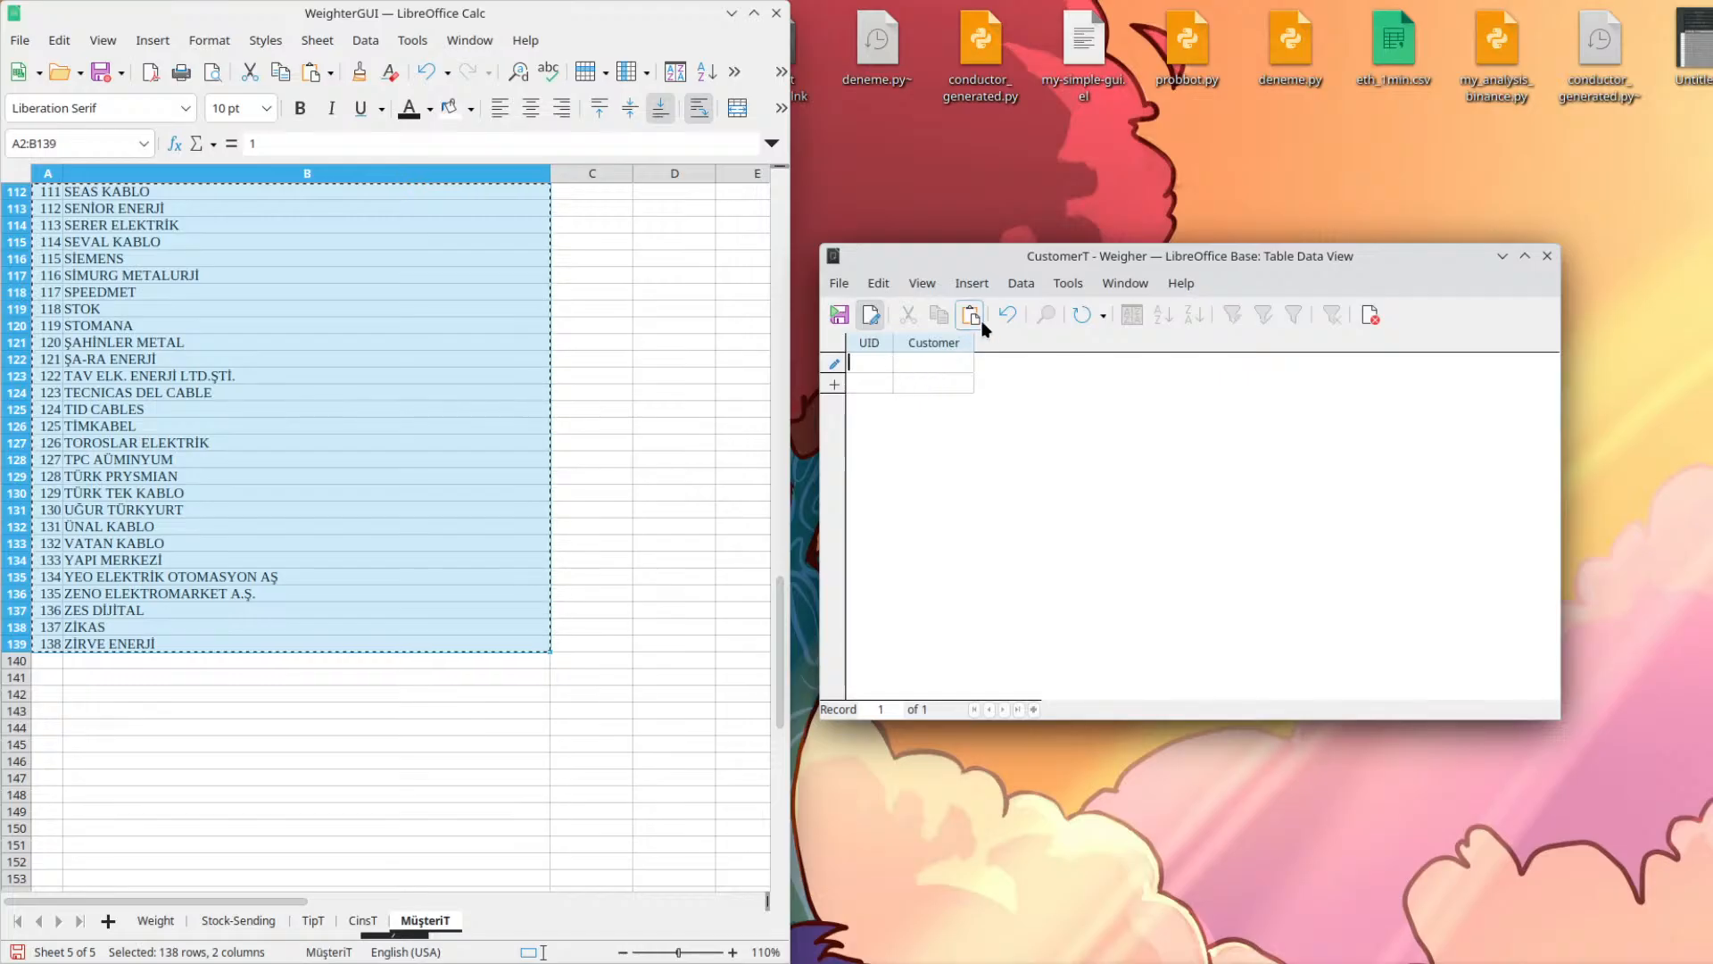
click(1082, 314)
click(1208, 527)
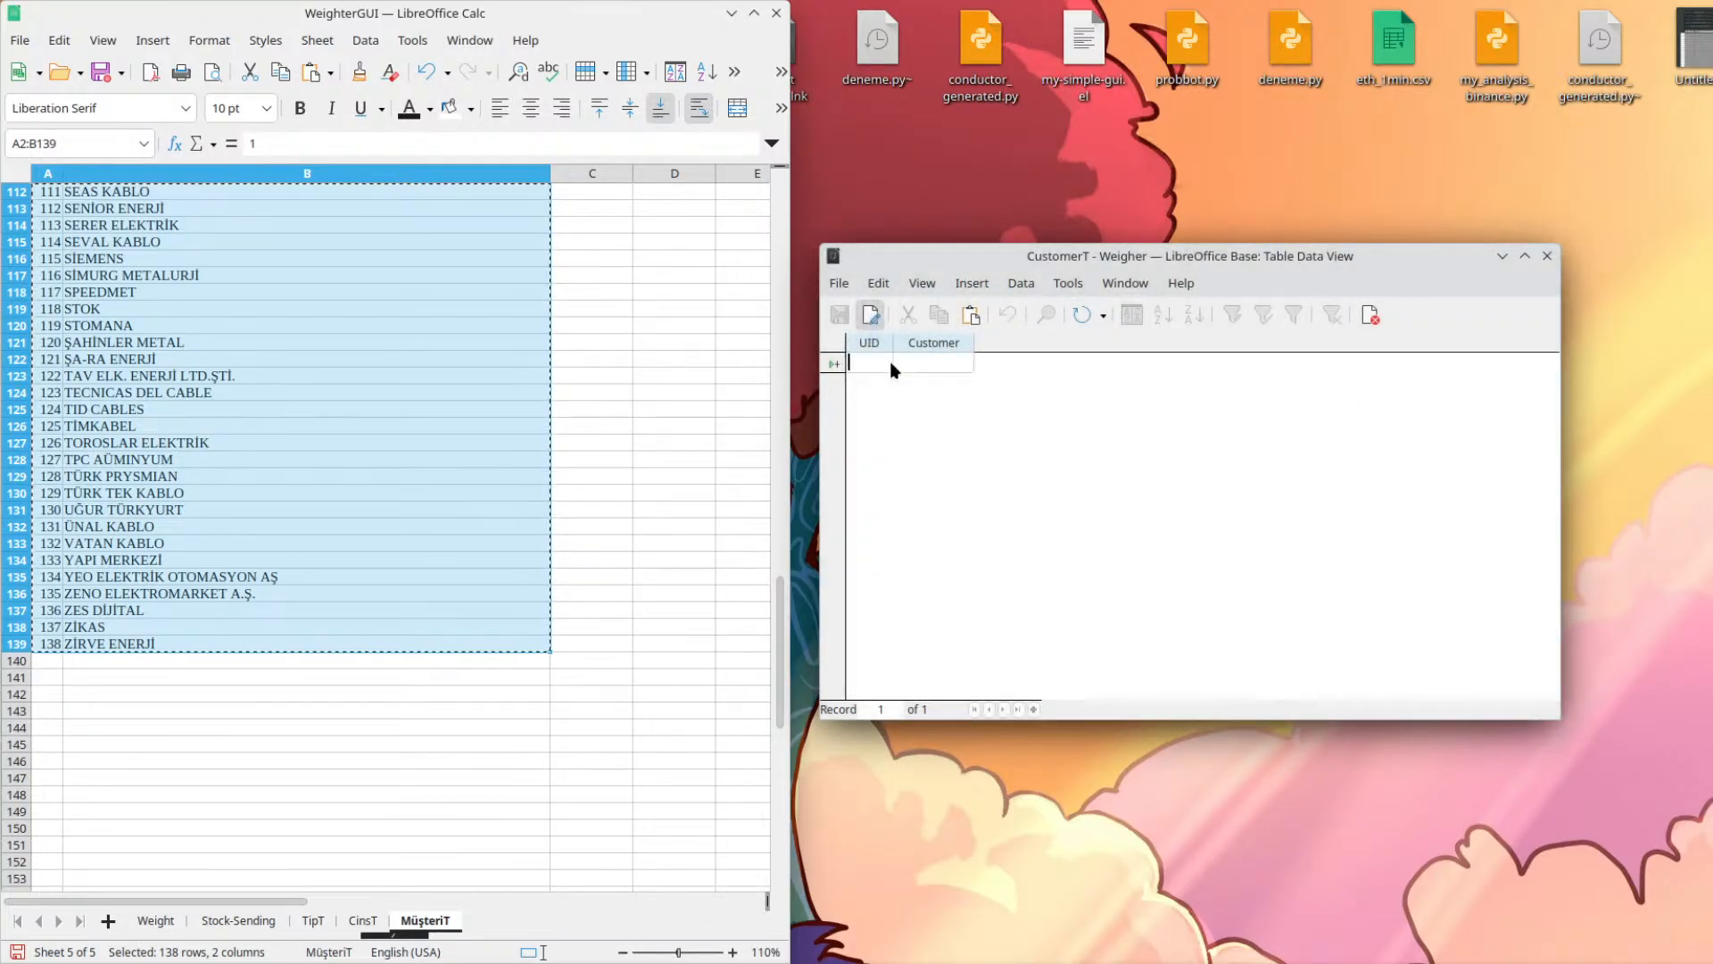
Try pasting the customer range with the whole new CustomerT record selected, and refresh the table without saving.
click(835, 366)
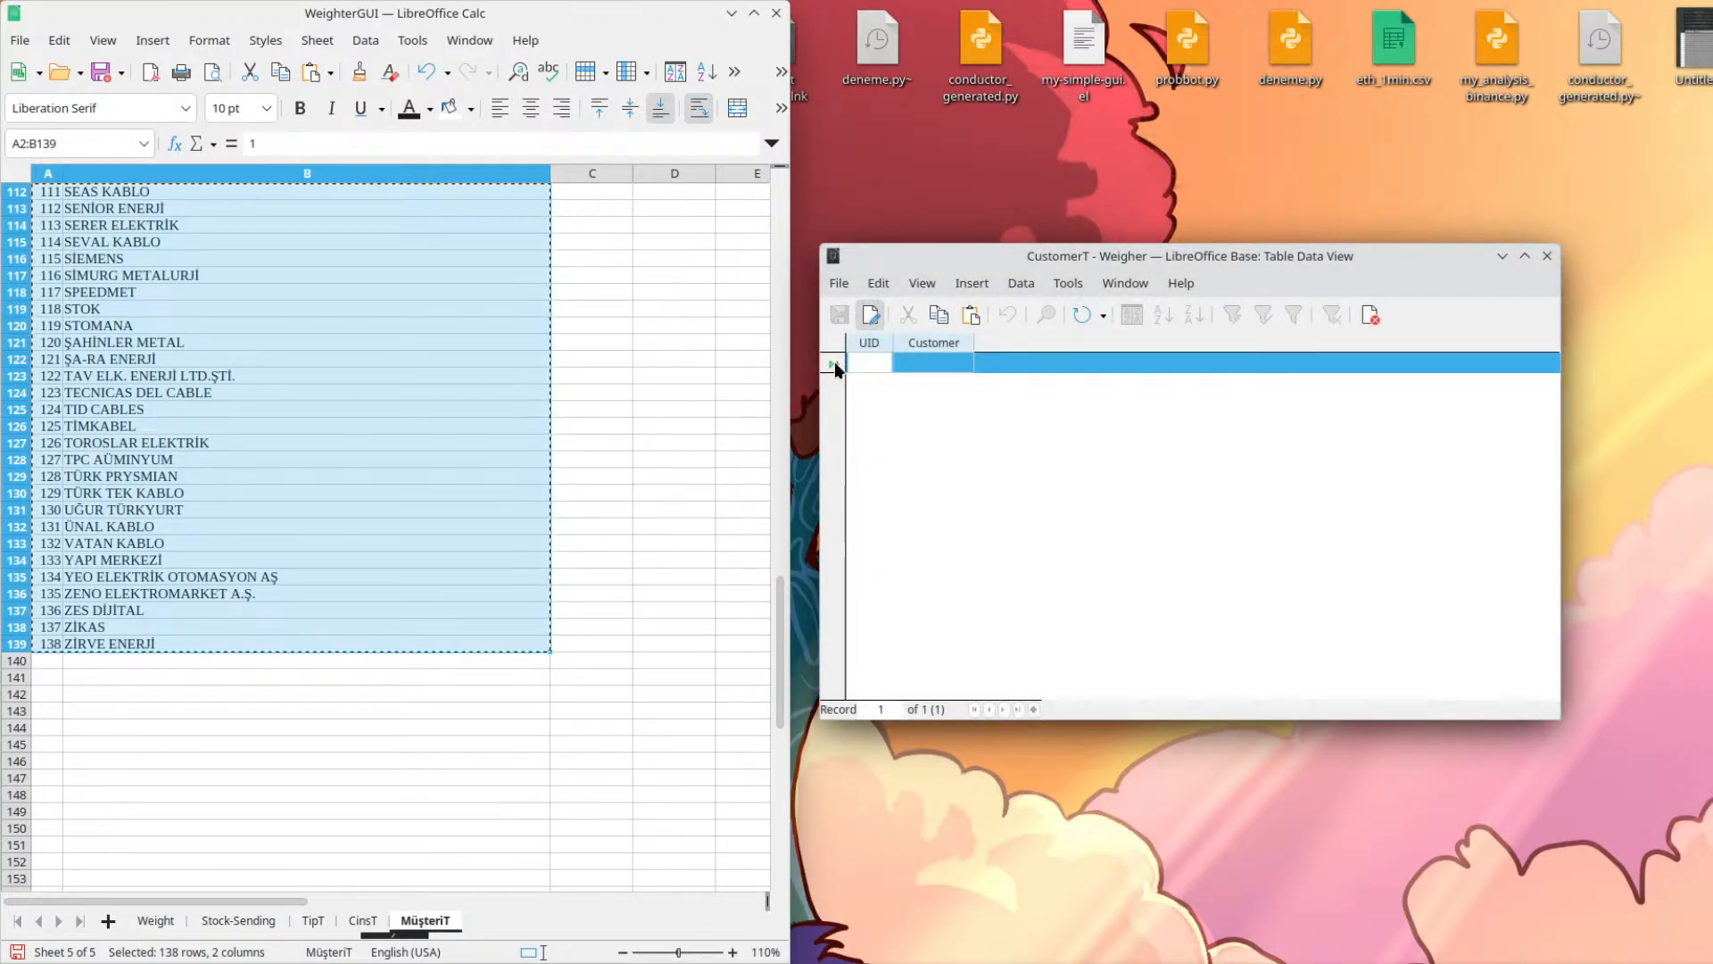
key(ctrl+v)
click(1083, 315)
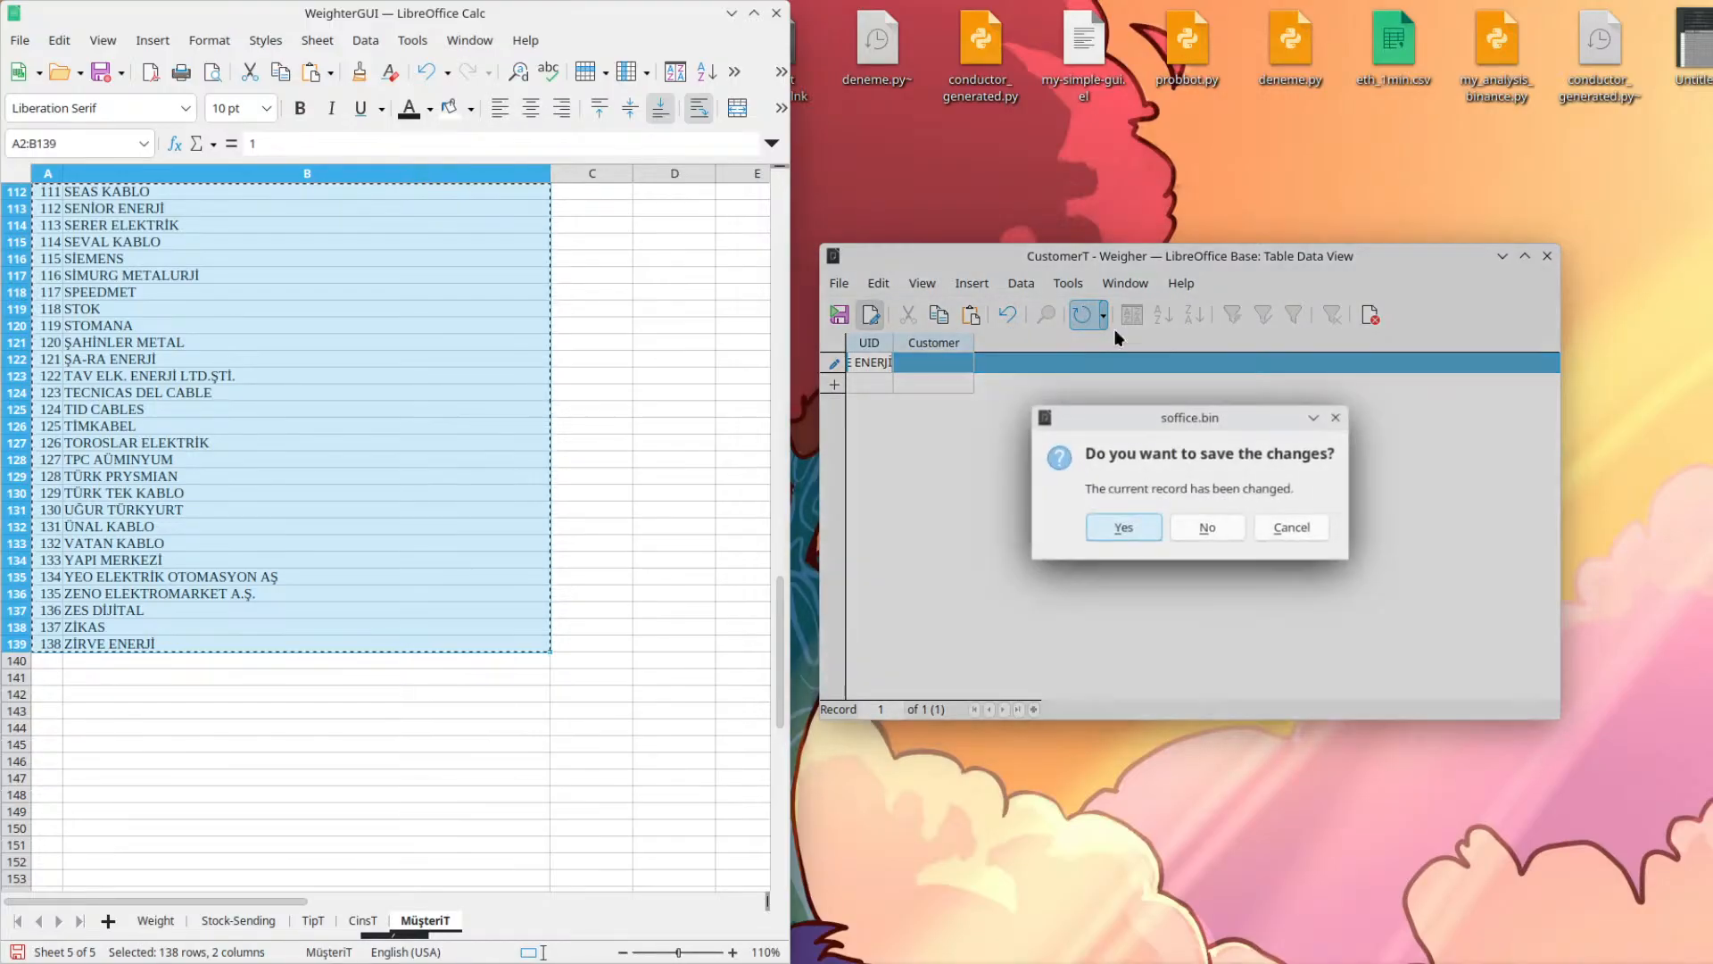
click(1208, 530)
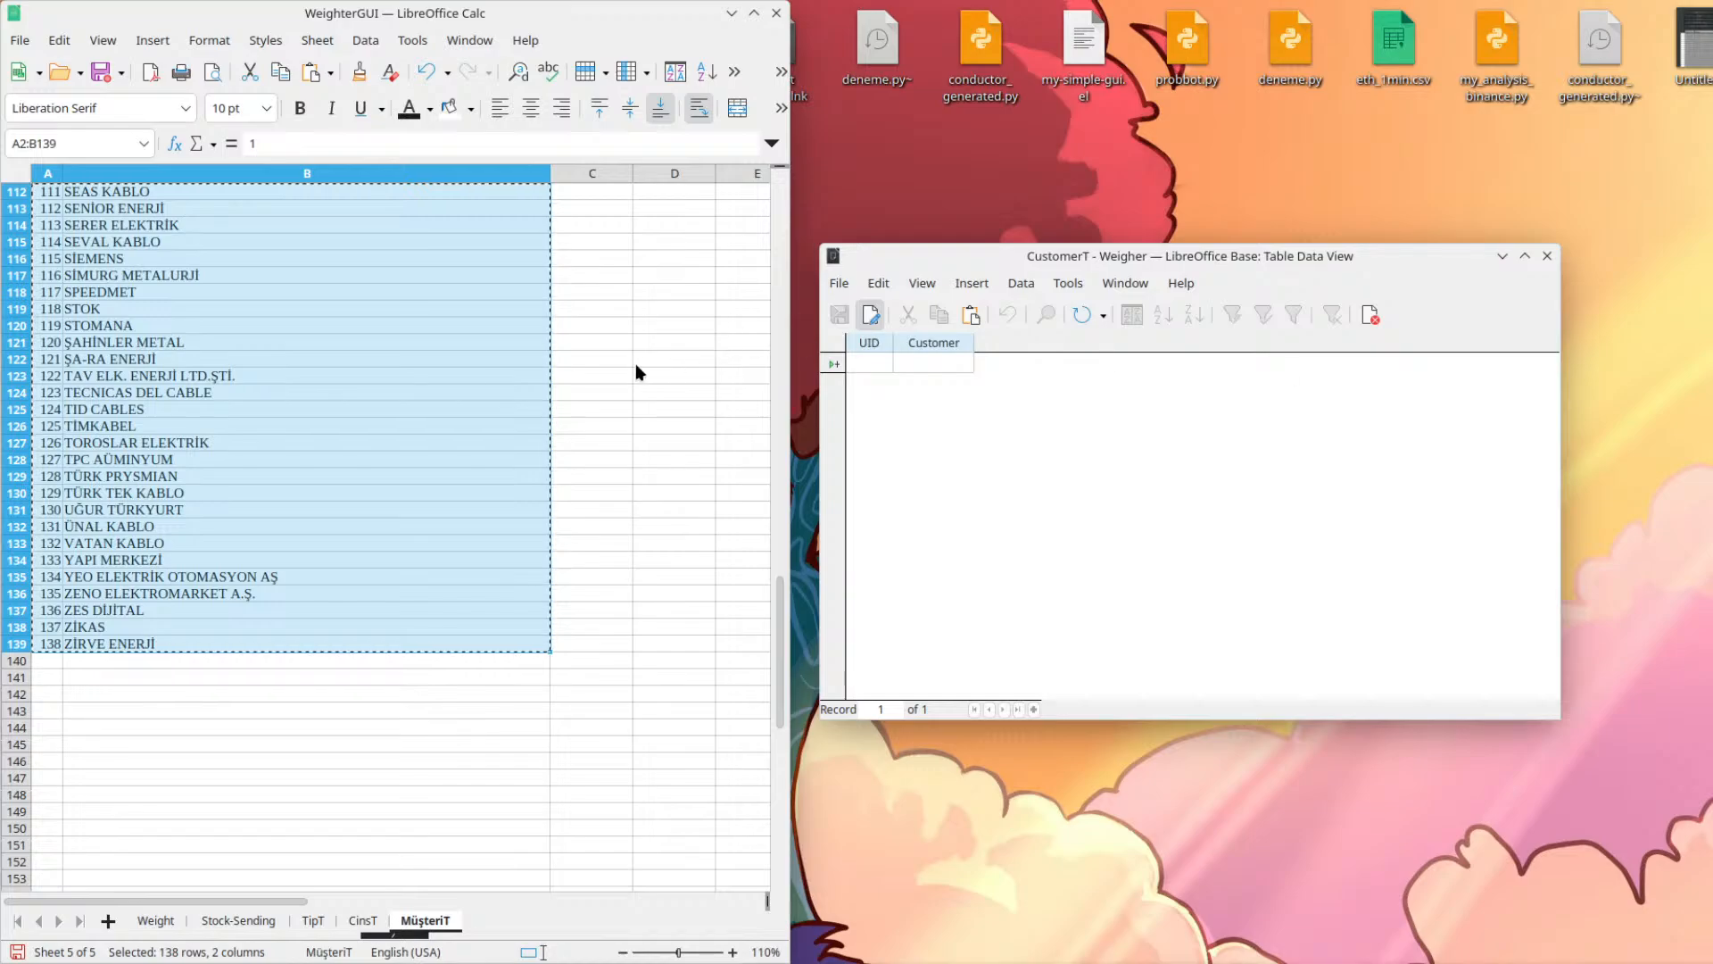
Copy A1:B139 including the headings from the MüşteriT sheet and try selecting the UID and Customer columns of CustomerT.
click(413, 346)
drag(47, 643, 279, 8)
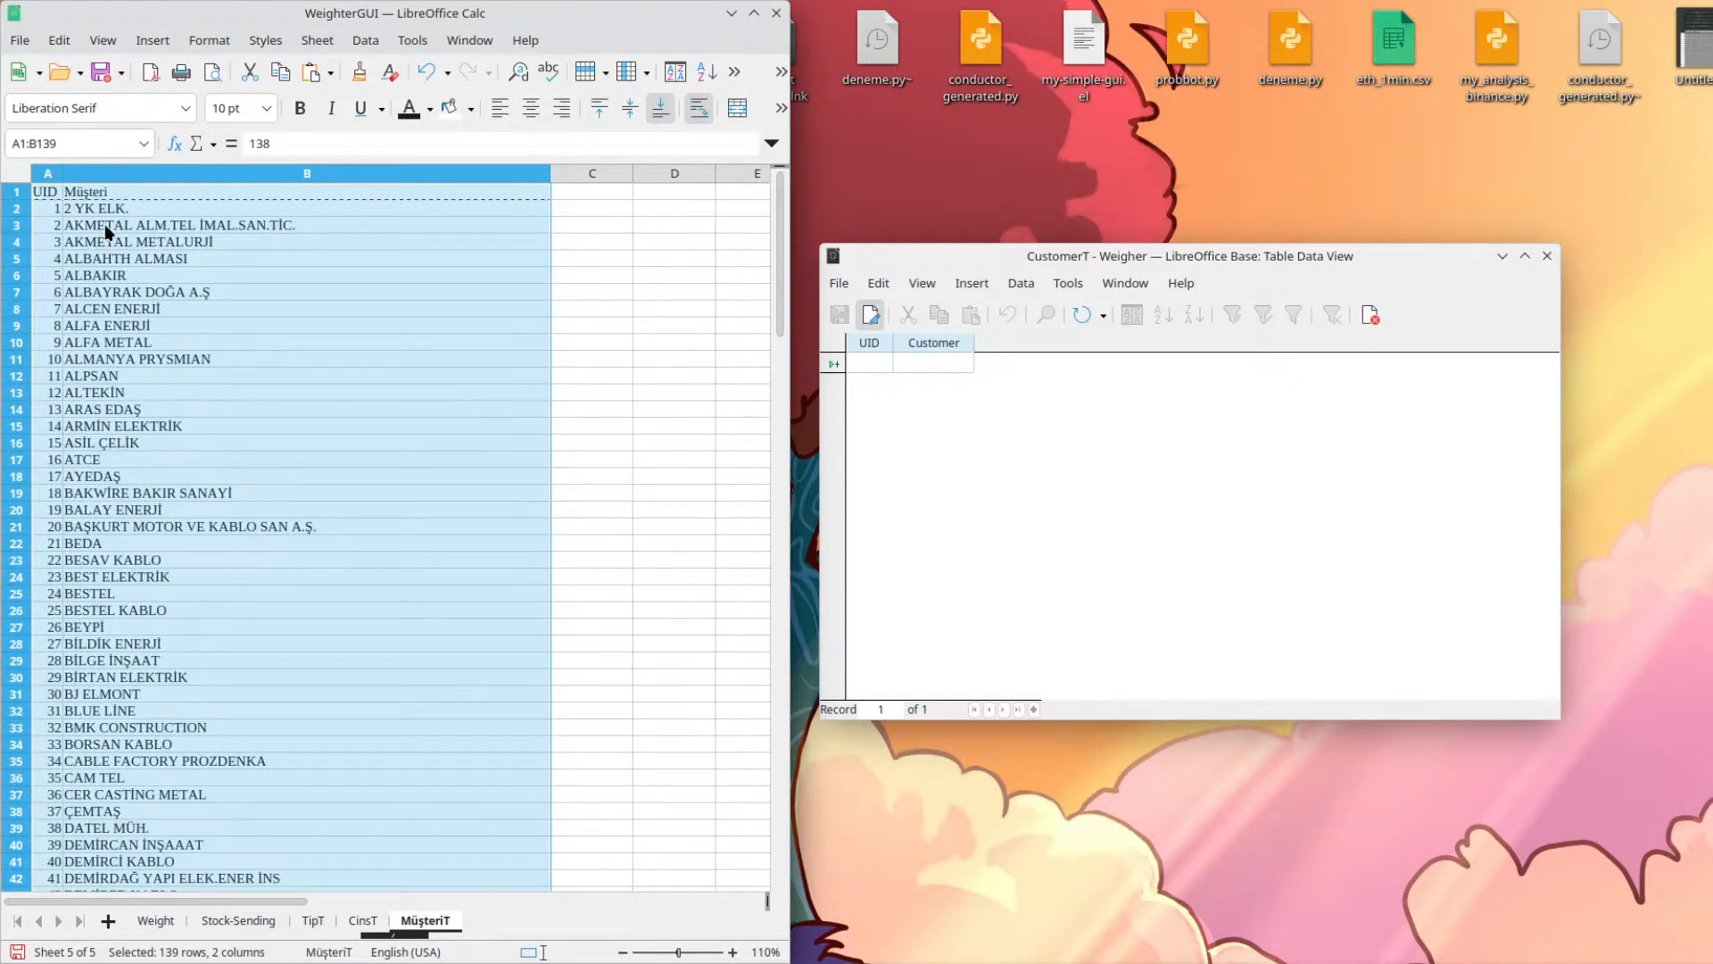
click(873, 344)
drag(873, 343, 922, 345)
click(905, 340)
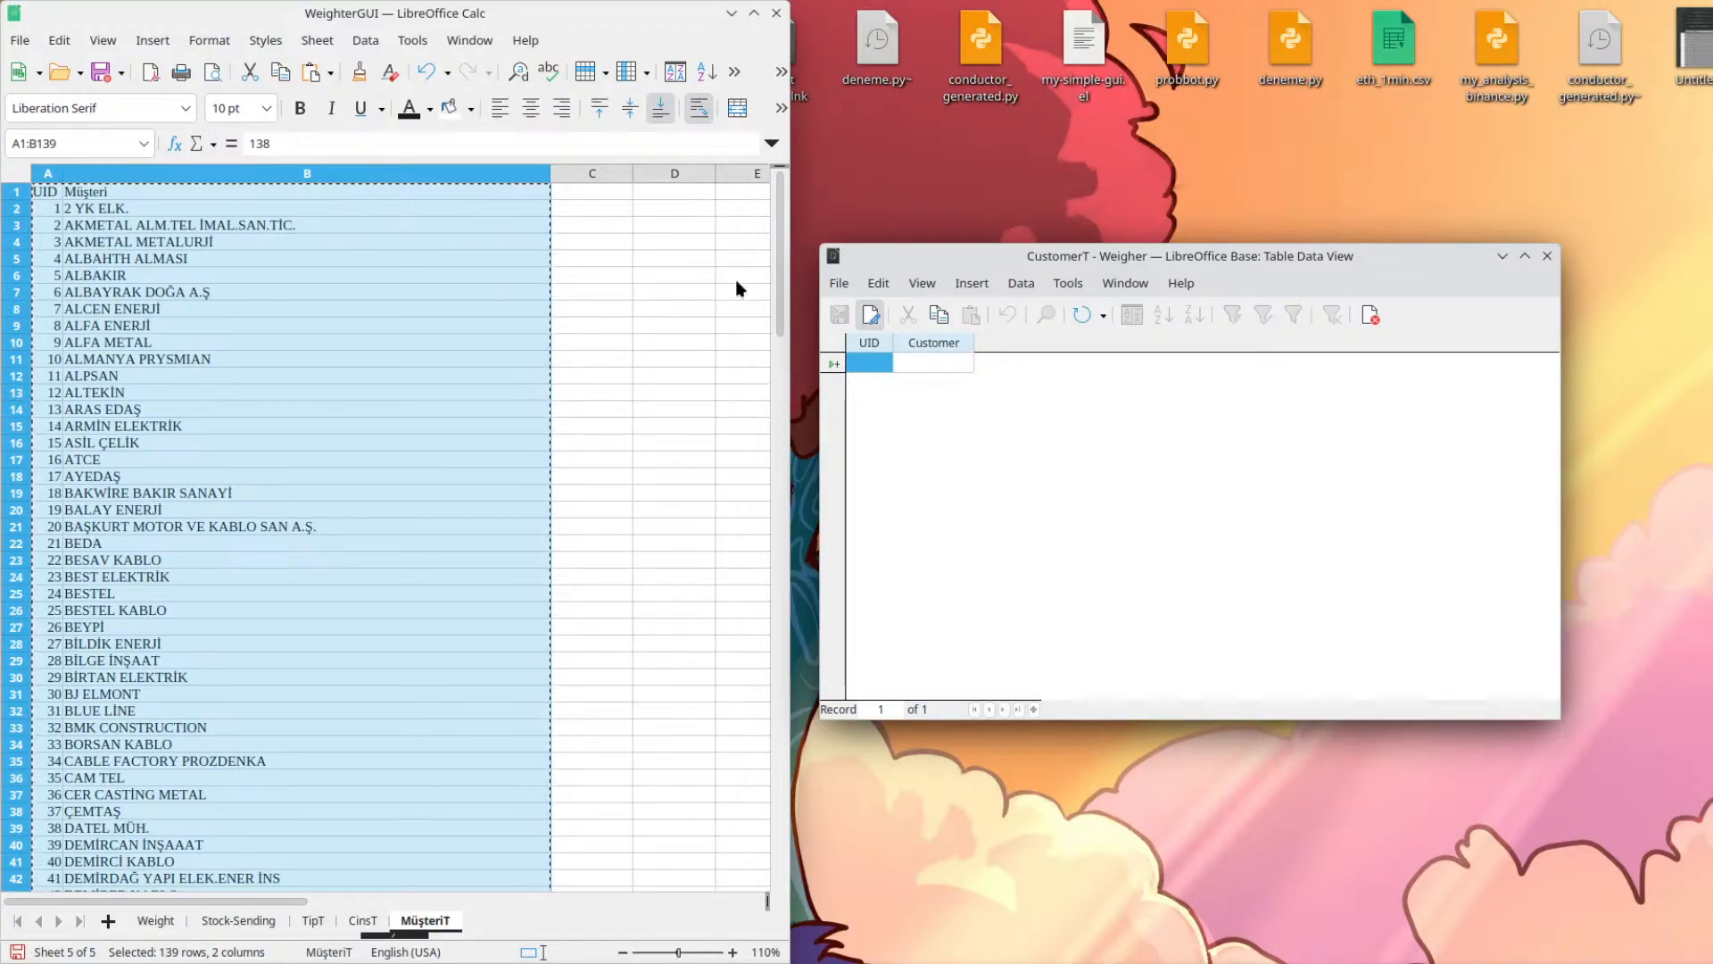
Copy only the UID values A2:A139 from the MüşteriT sheet and try pasting them into the UID field of CustomerT.
click(56, 206)
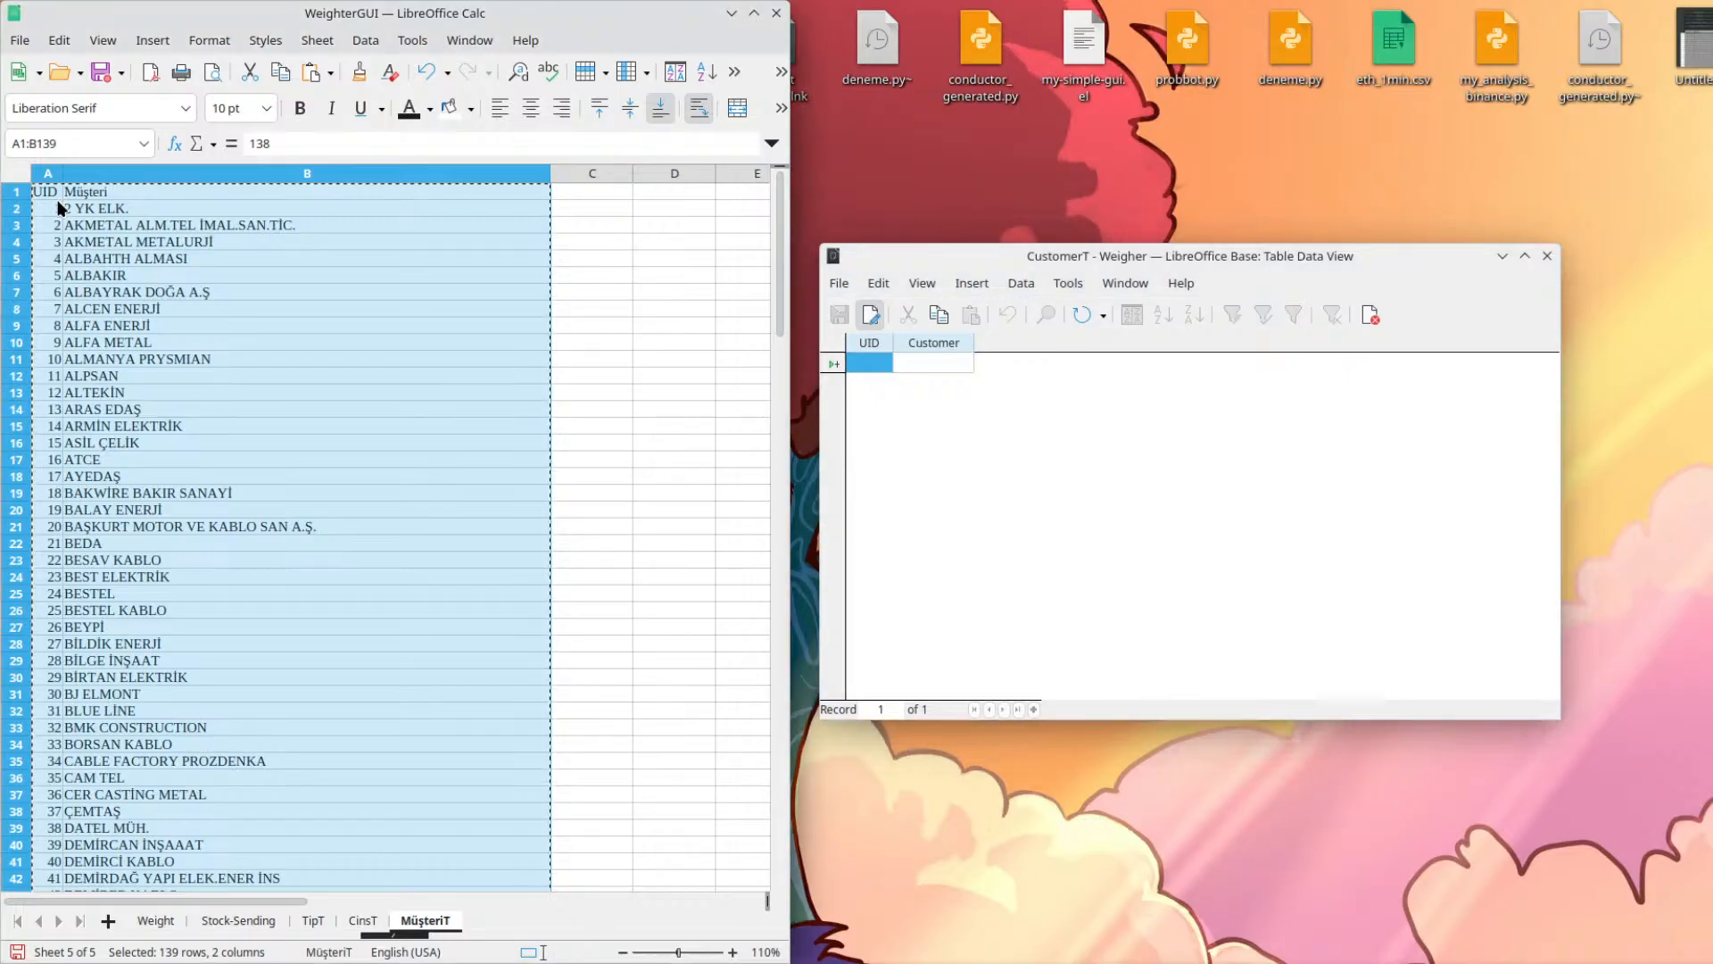
click(53, 212)
key(ctrl+shift+Down)
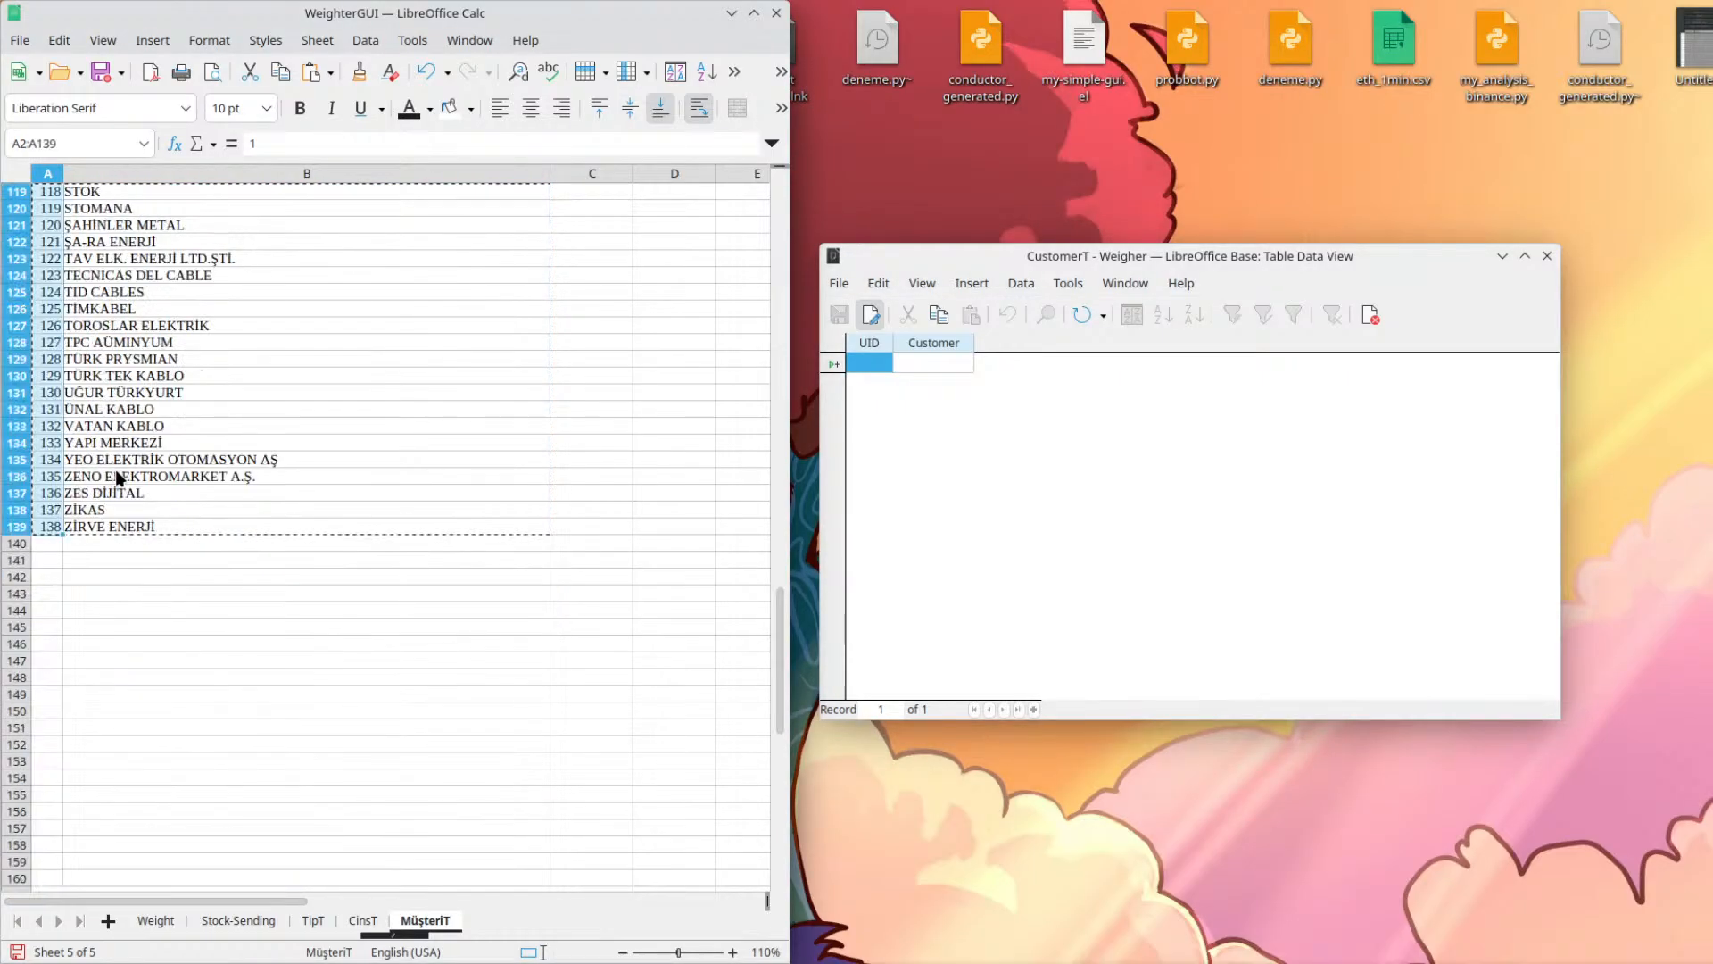
key(ctrl+c)
click(870, 364)
key(ctrl+v)
Clear the pasted UID values, dismiss the record insertion error and reset the CustomerT record.
key(ctrl+a)
key(BackSpace)
click(873, 378)
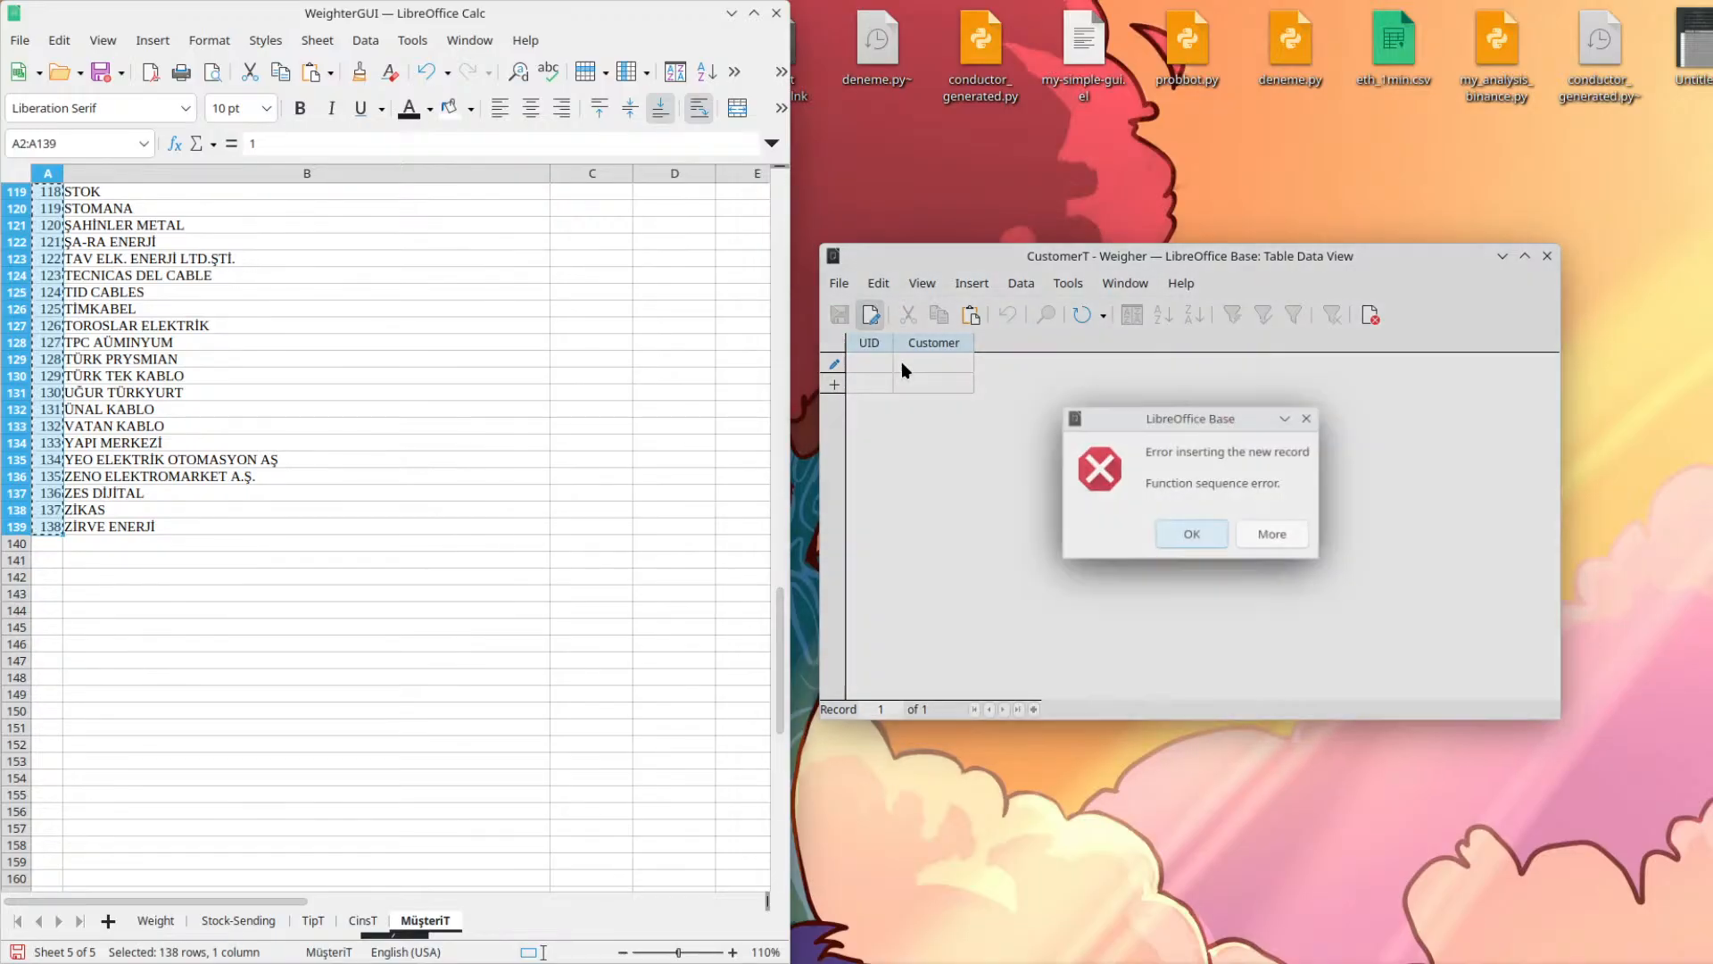
click(1196, 536)
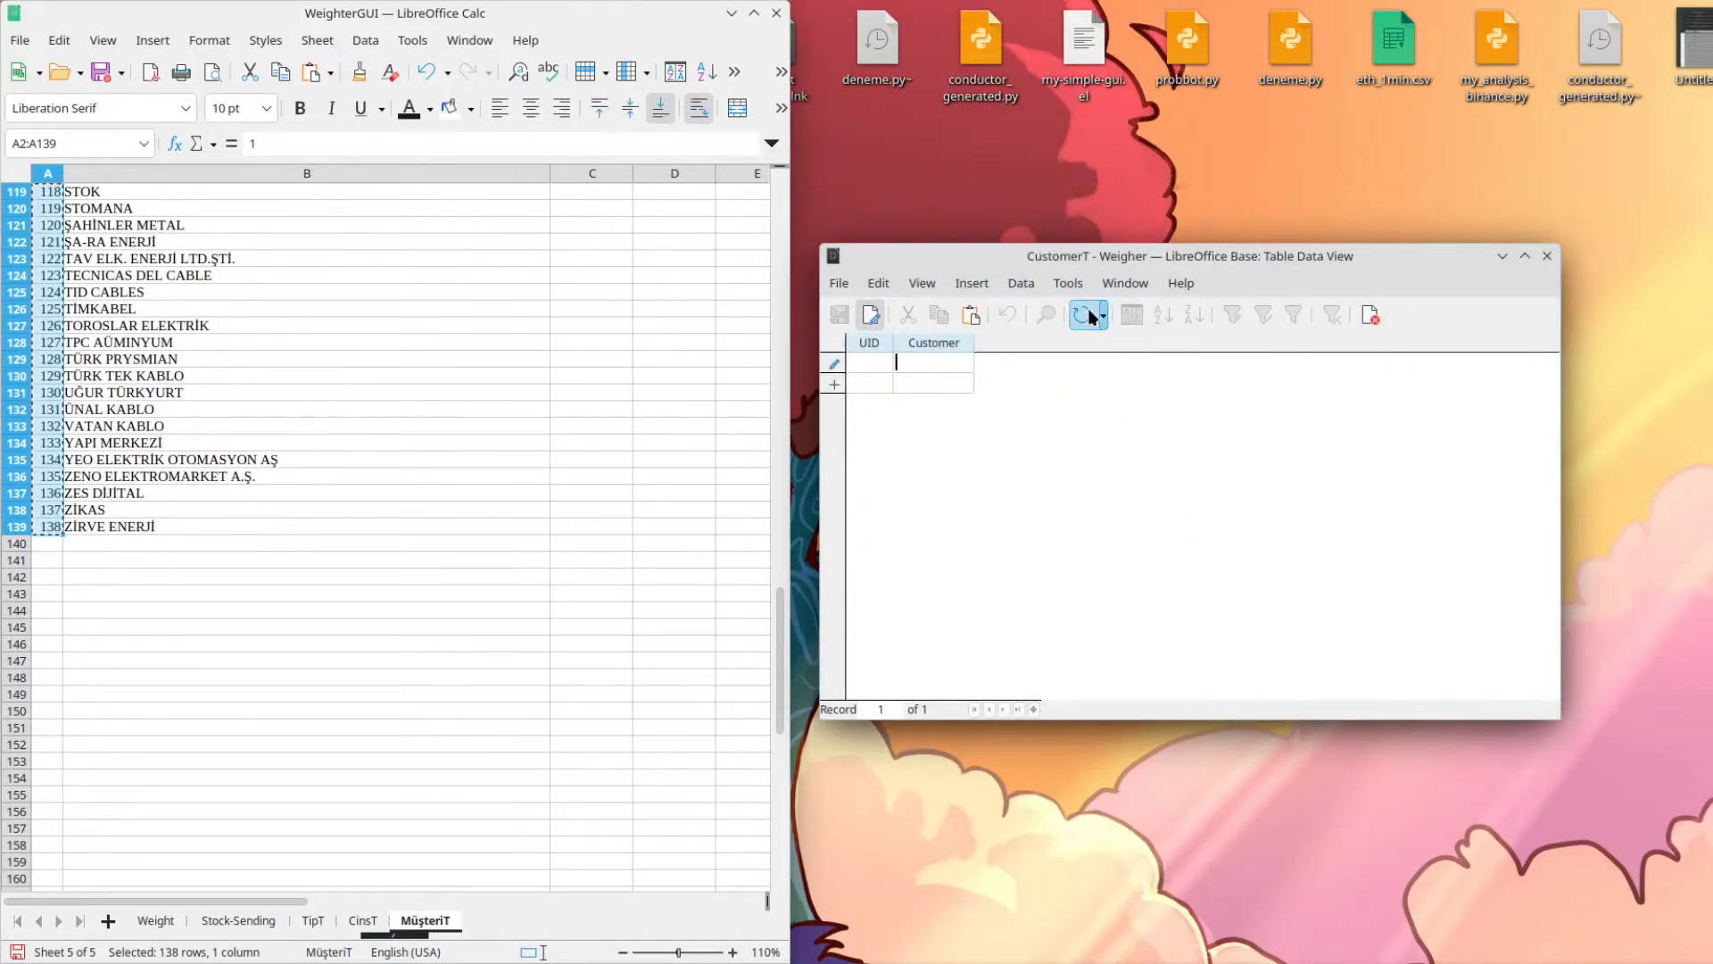
Try pasting the UID values into CustomerT with the Paste command and refresh the table without saving the changes.
click(973, 284)
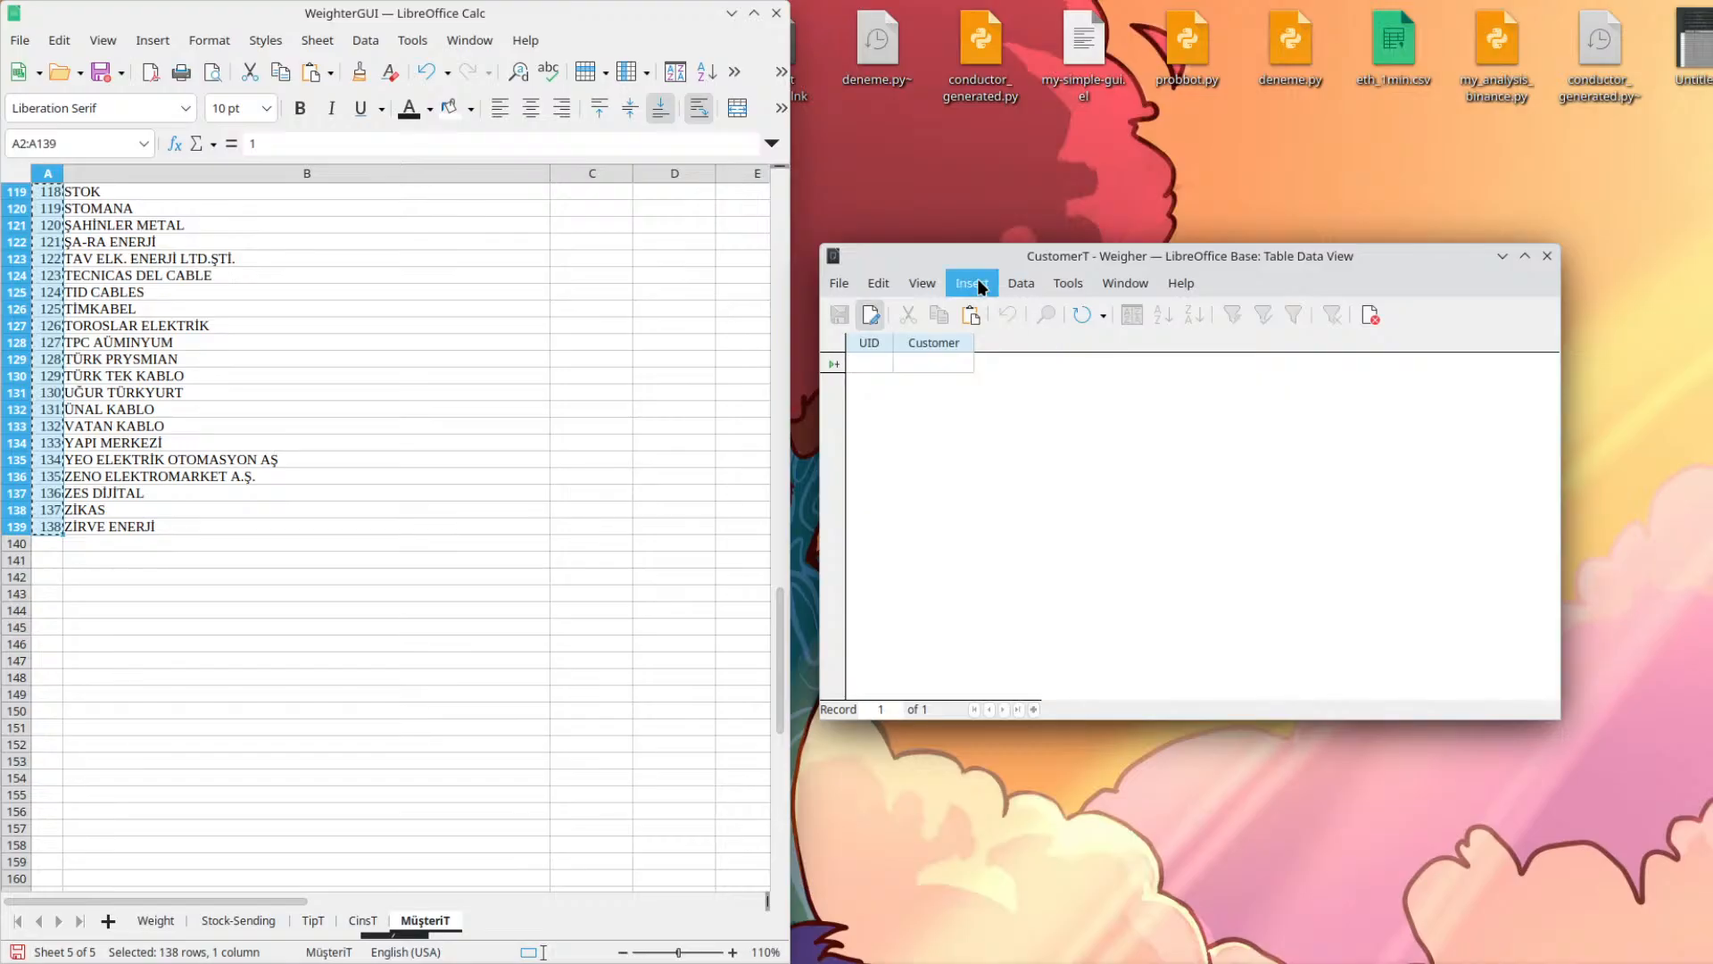
click(978, 312)
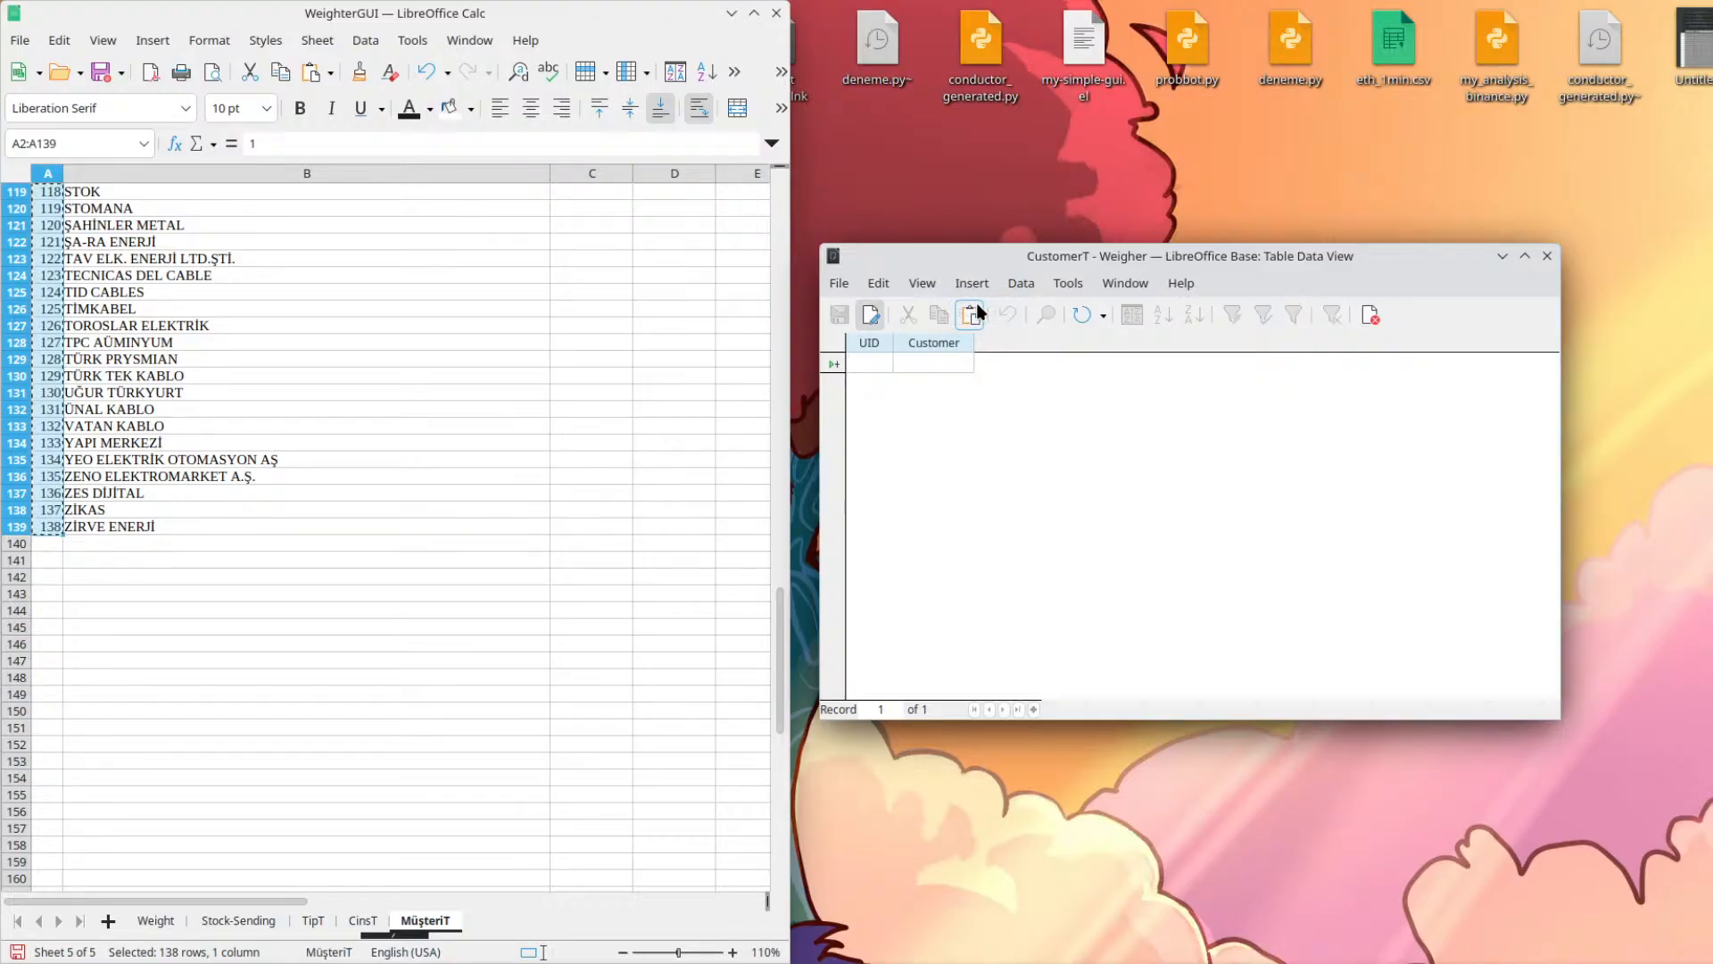
click(971, 314)
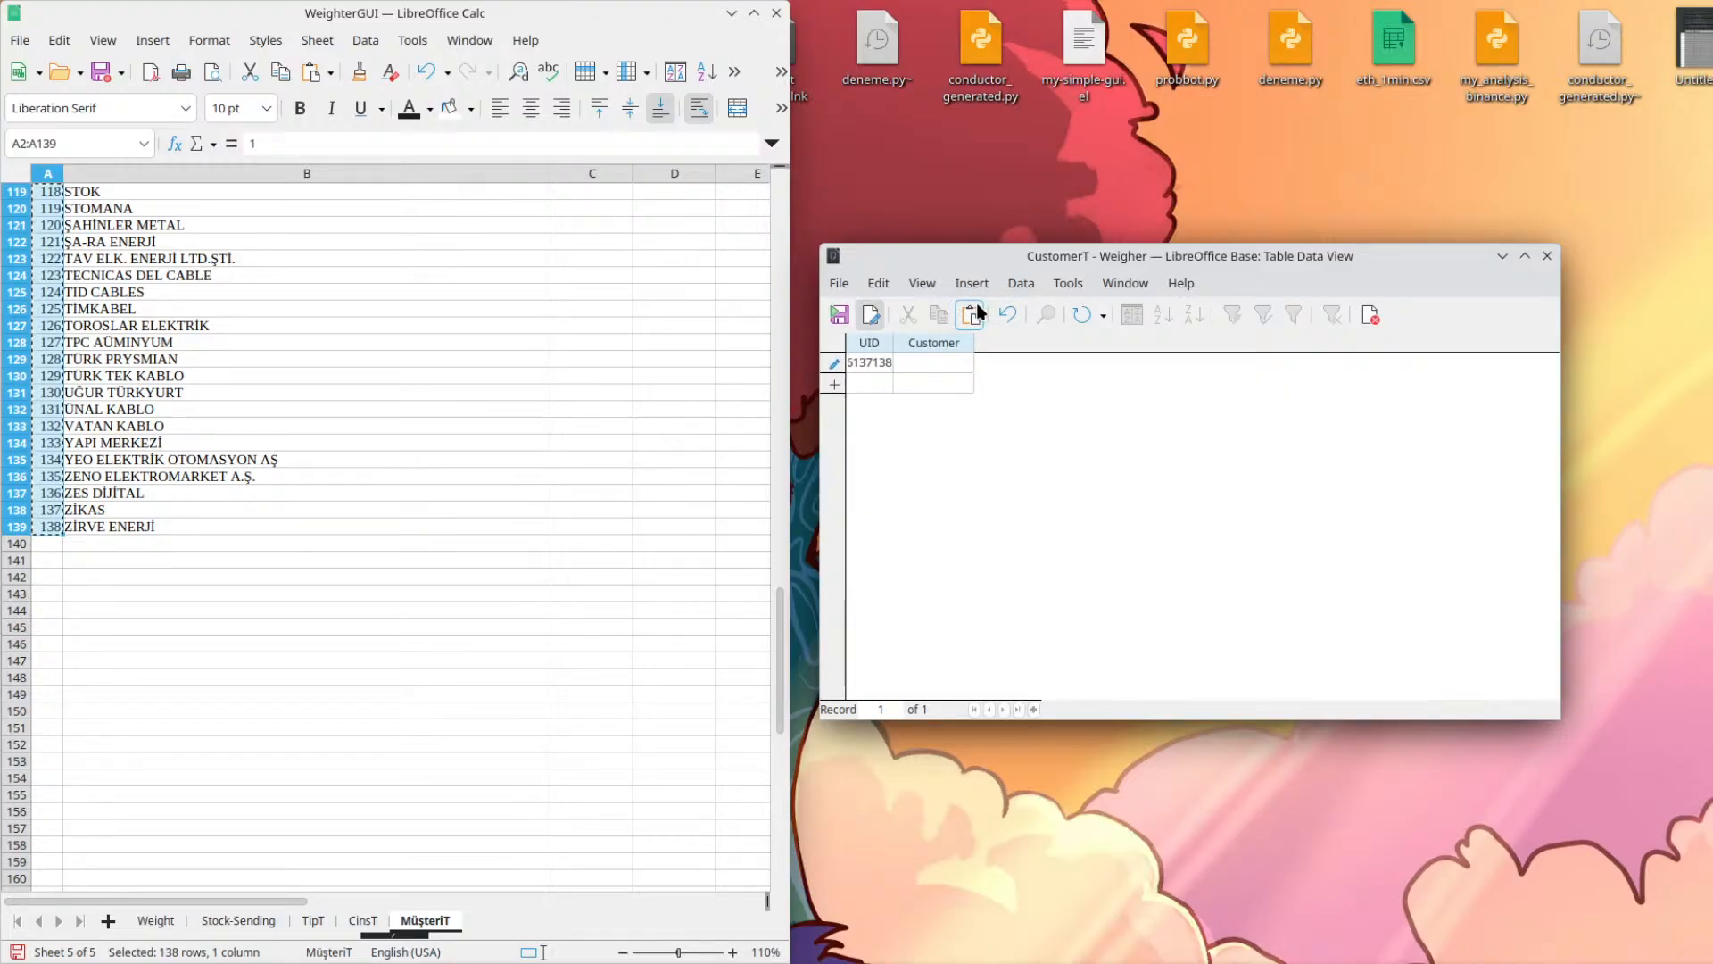
click(1082, 311)
click(1212, 528)
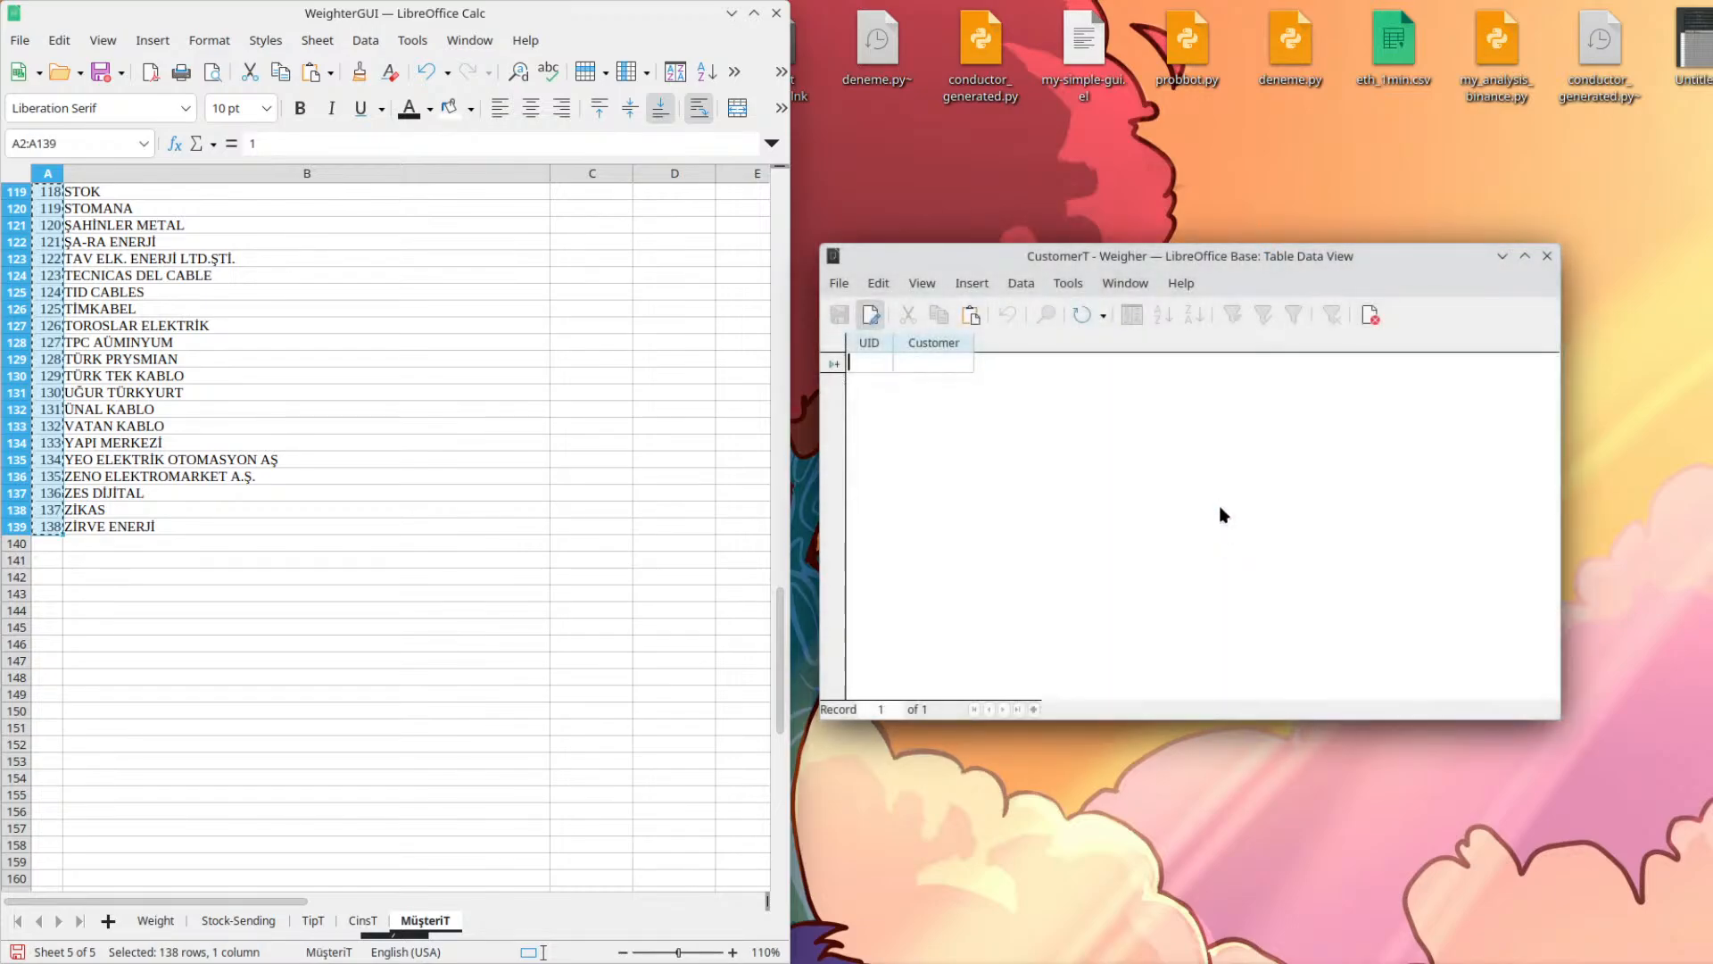
click(972, 283)
mouse_move(922, 283)
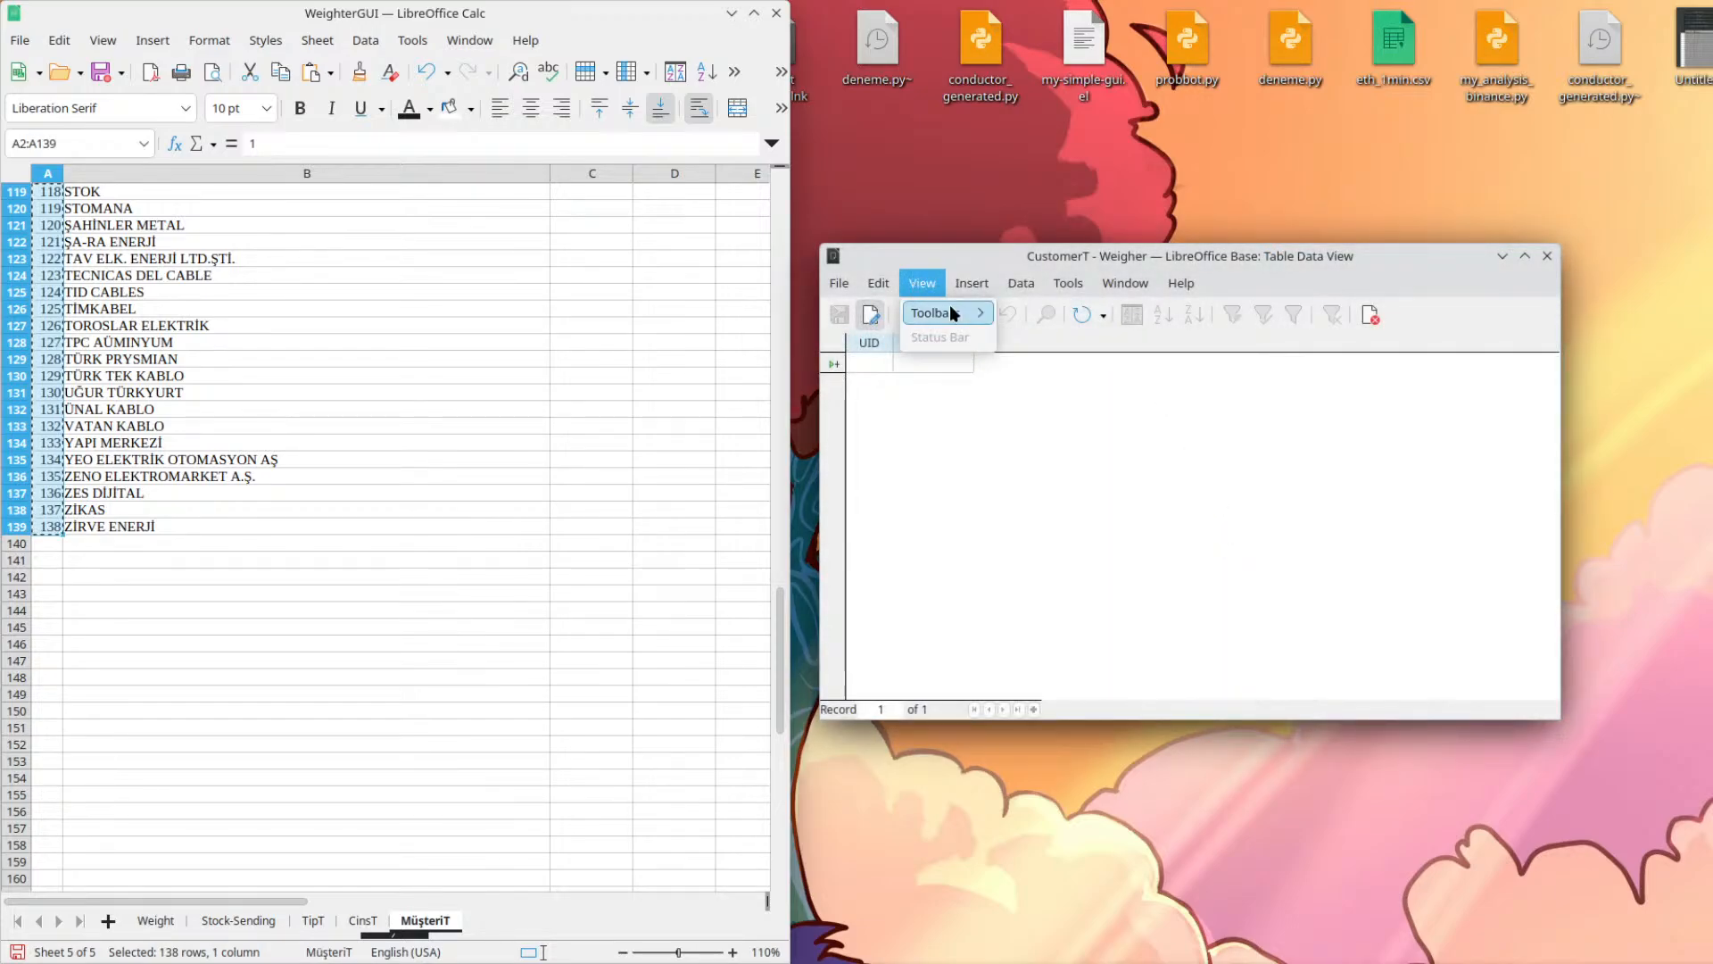
mouse_move(952, 311)
mouse_move(1028, 294)
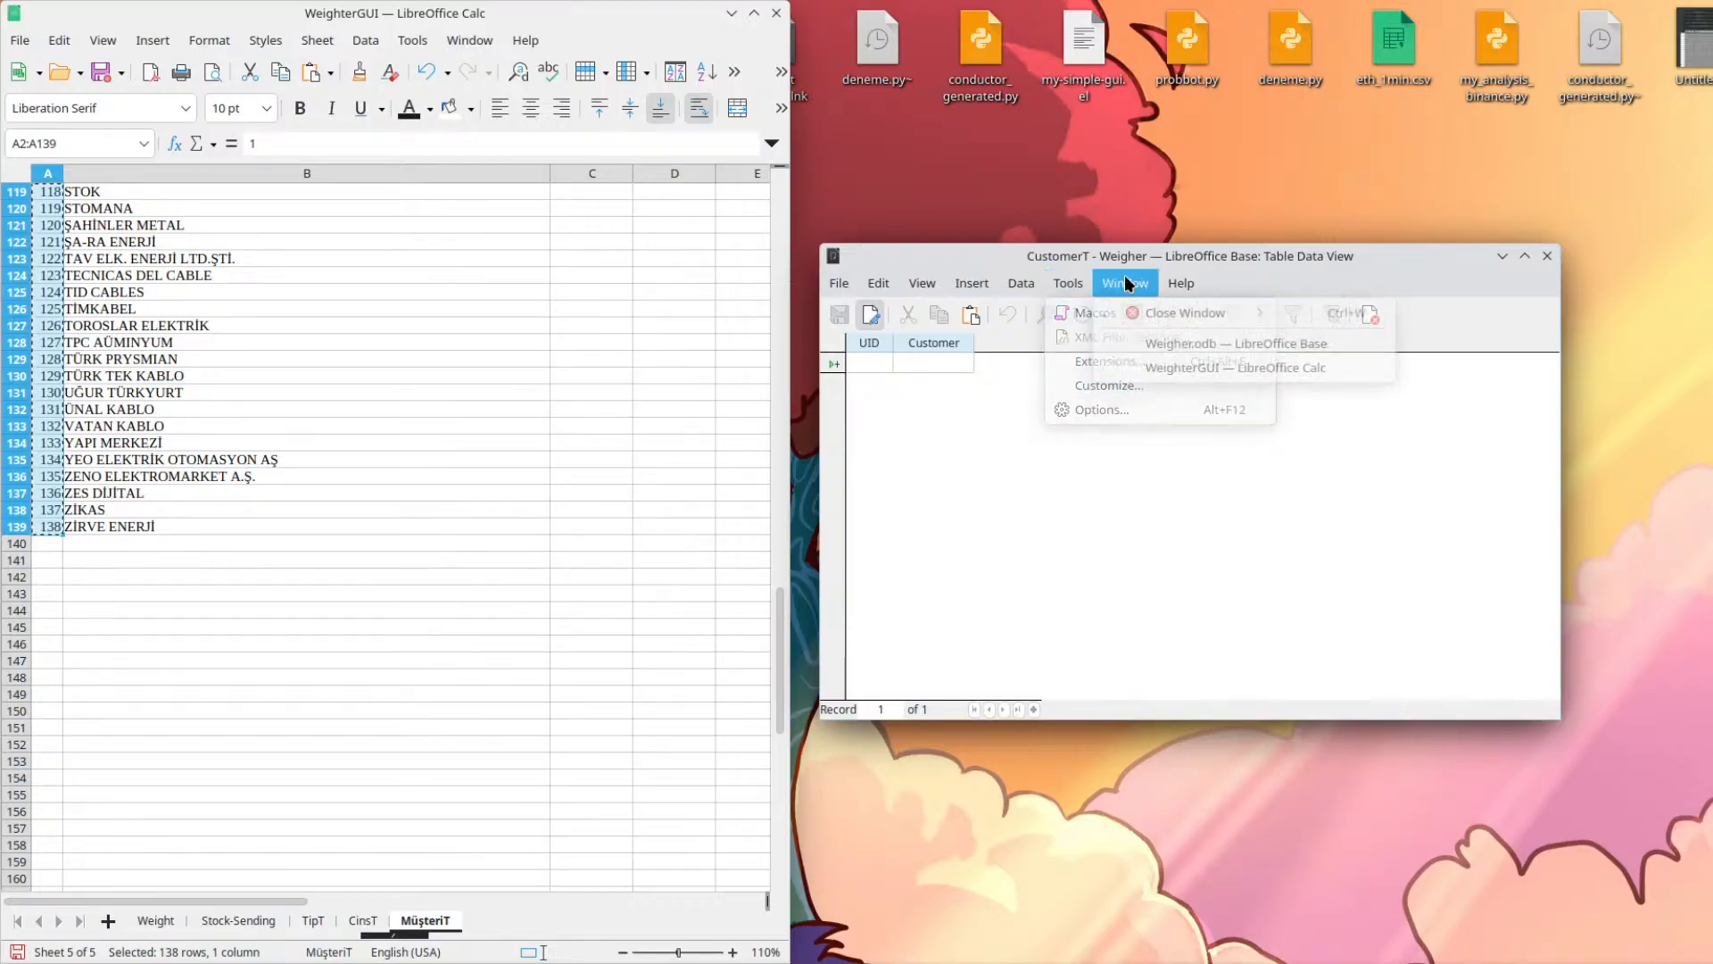
mouse_move(1190, 278)
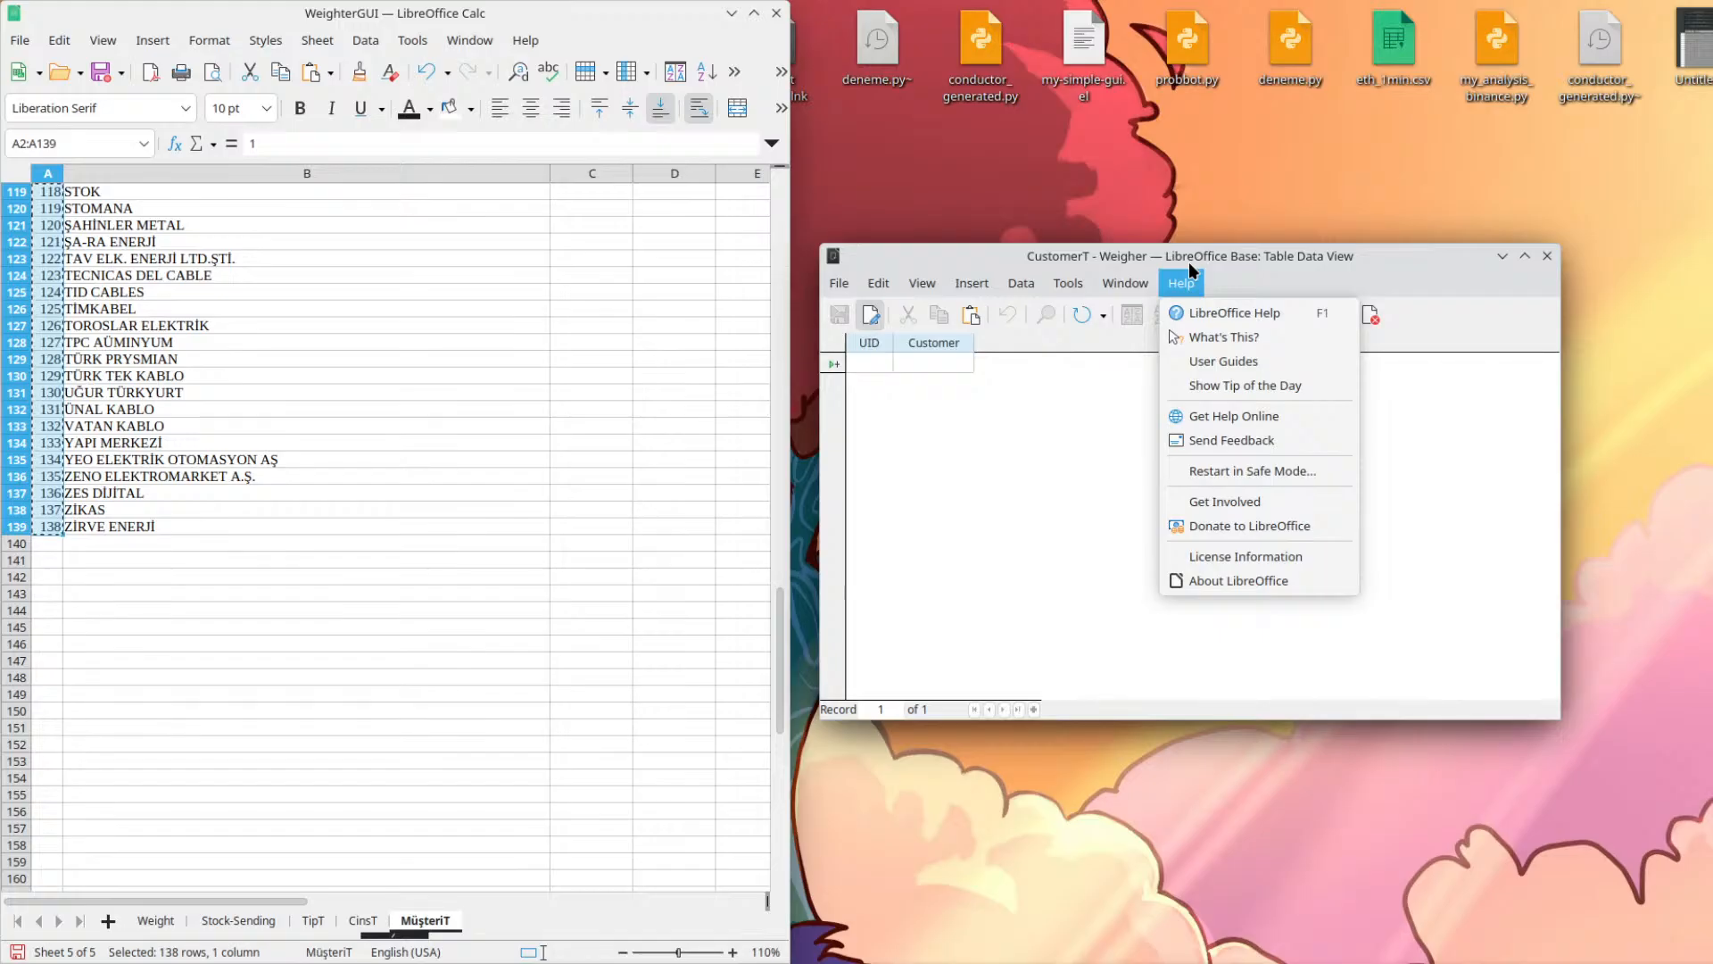
mouse_move(840, 287)
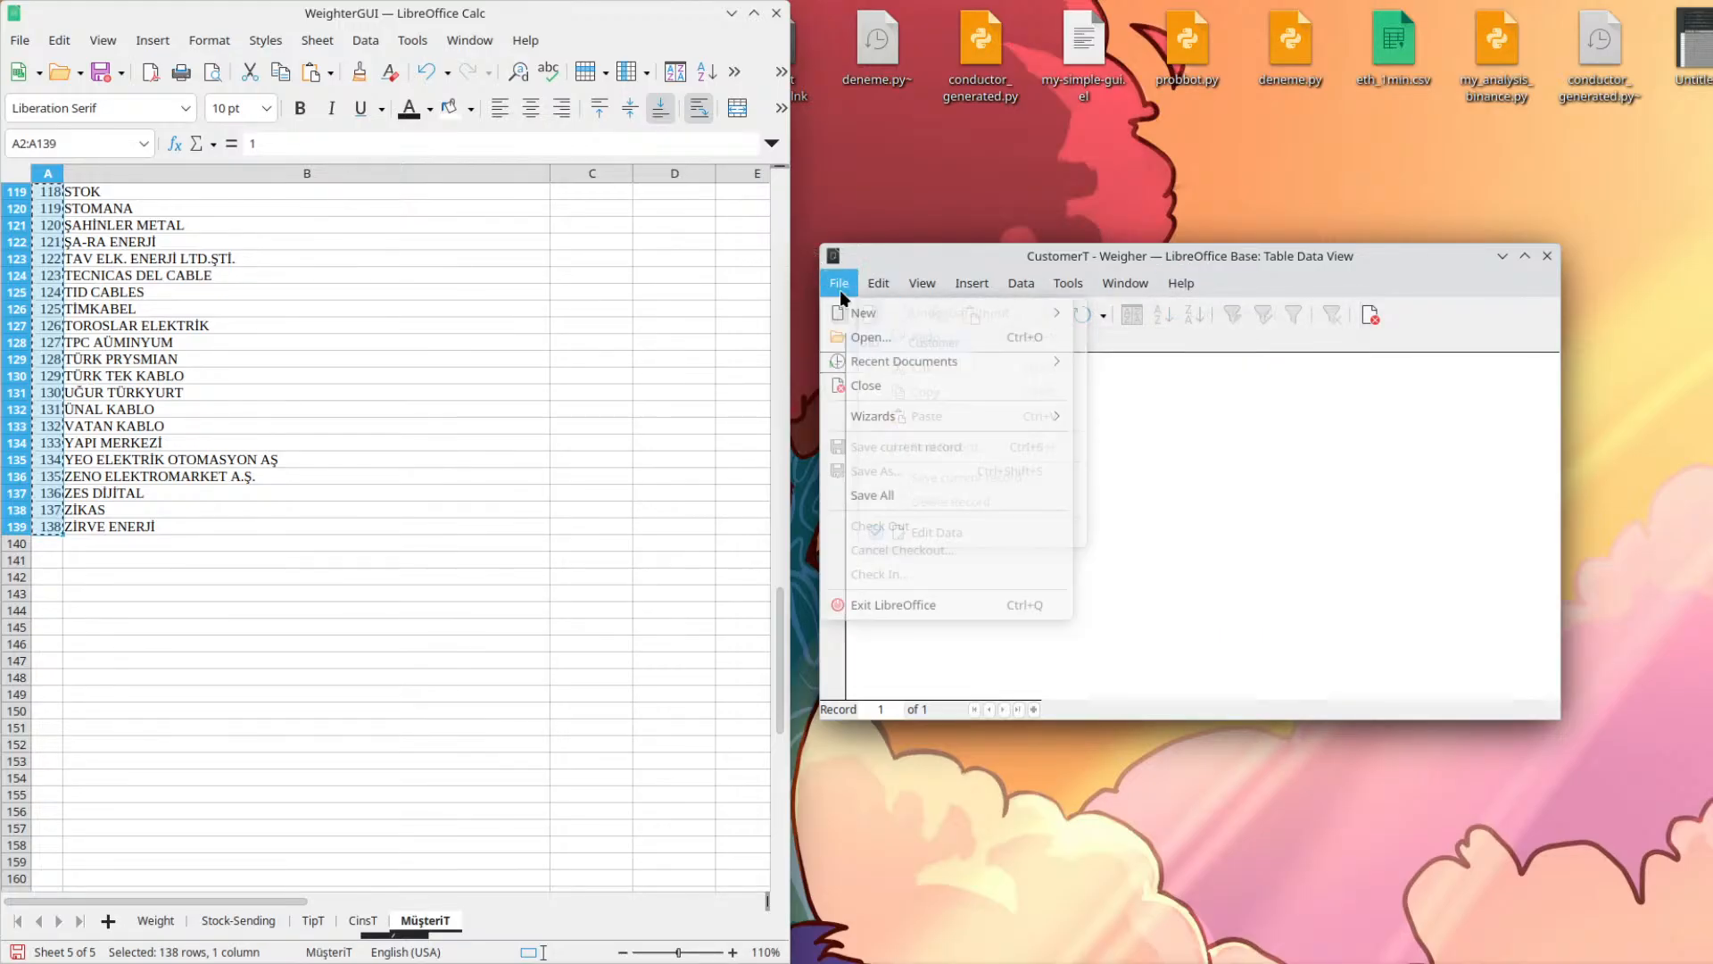
Start opening a file from the CustomerT window and look through the Documents and Downloads folders for it.
click(884, 338)
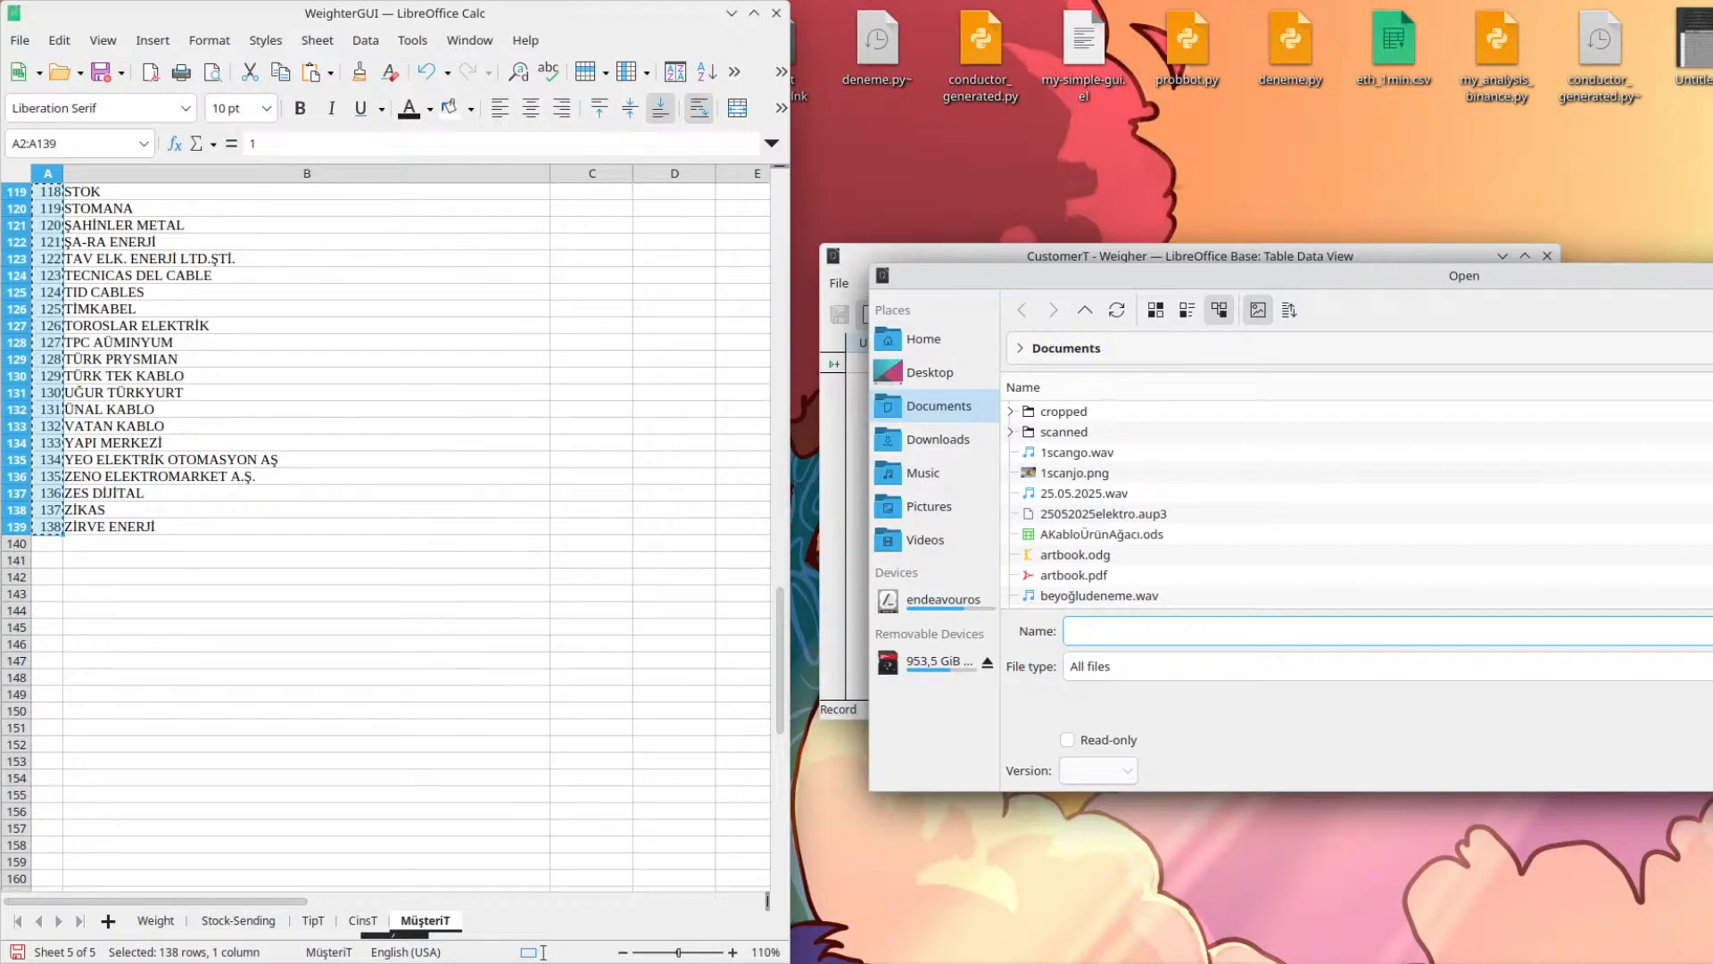
scroll(1508, 480, down, 10)
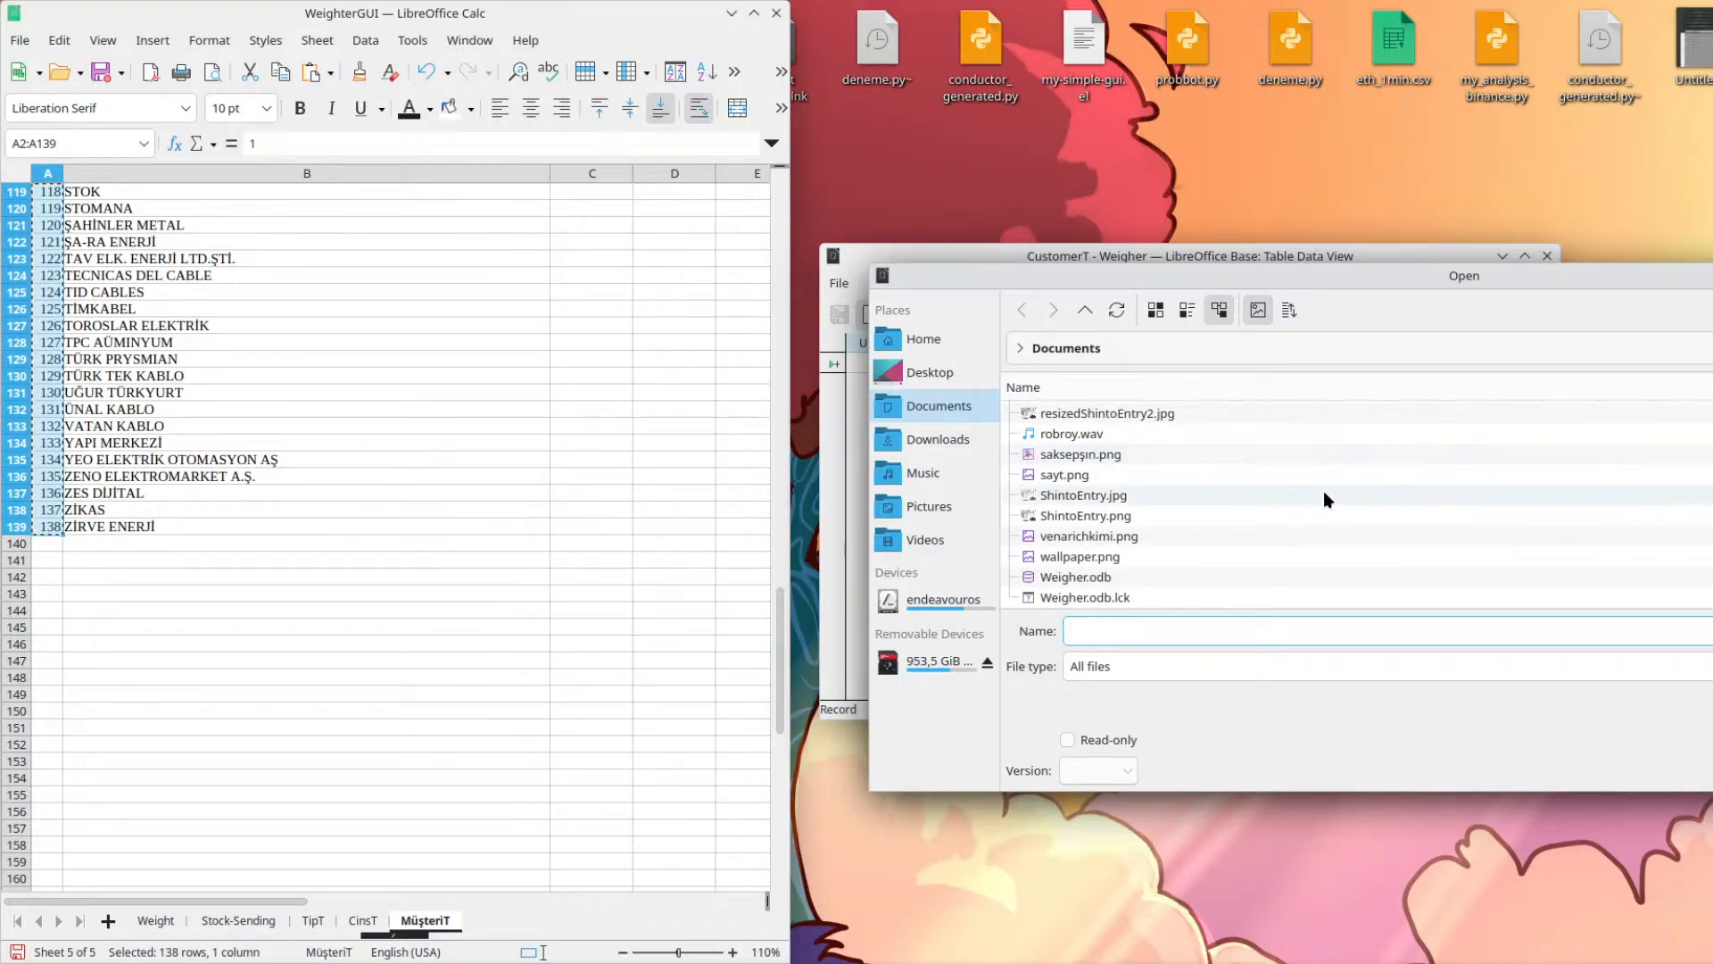
scroll(1249, 489, up, 8)
scroll(1078, 495, down, 8)
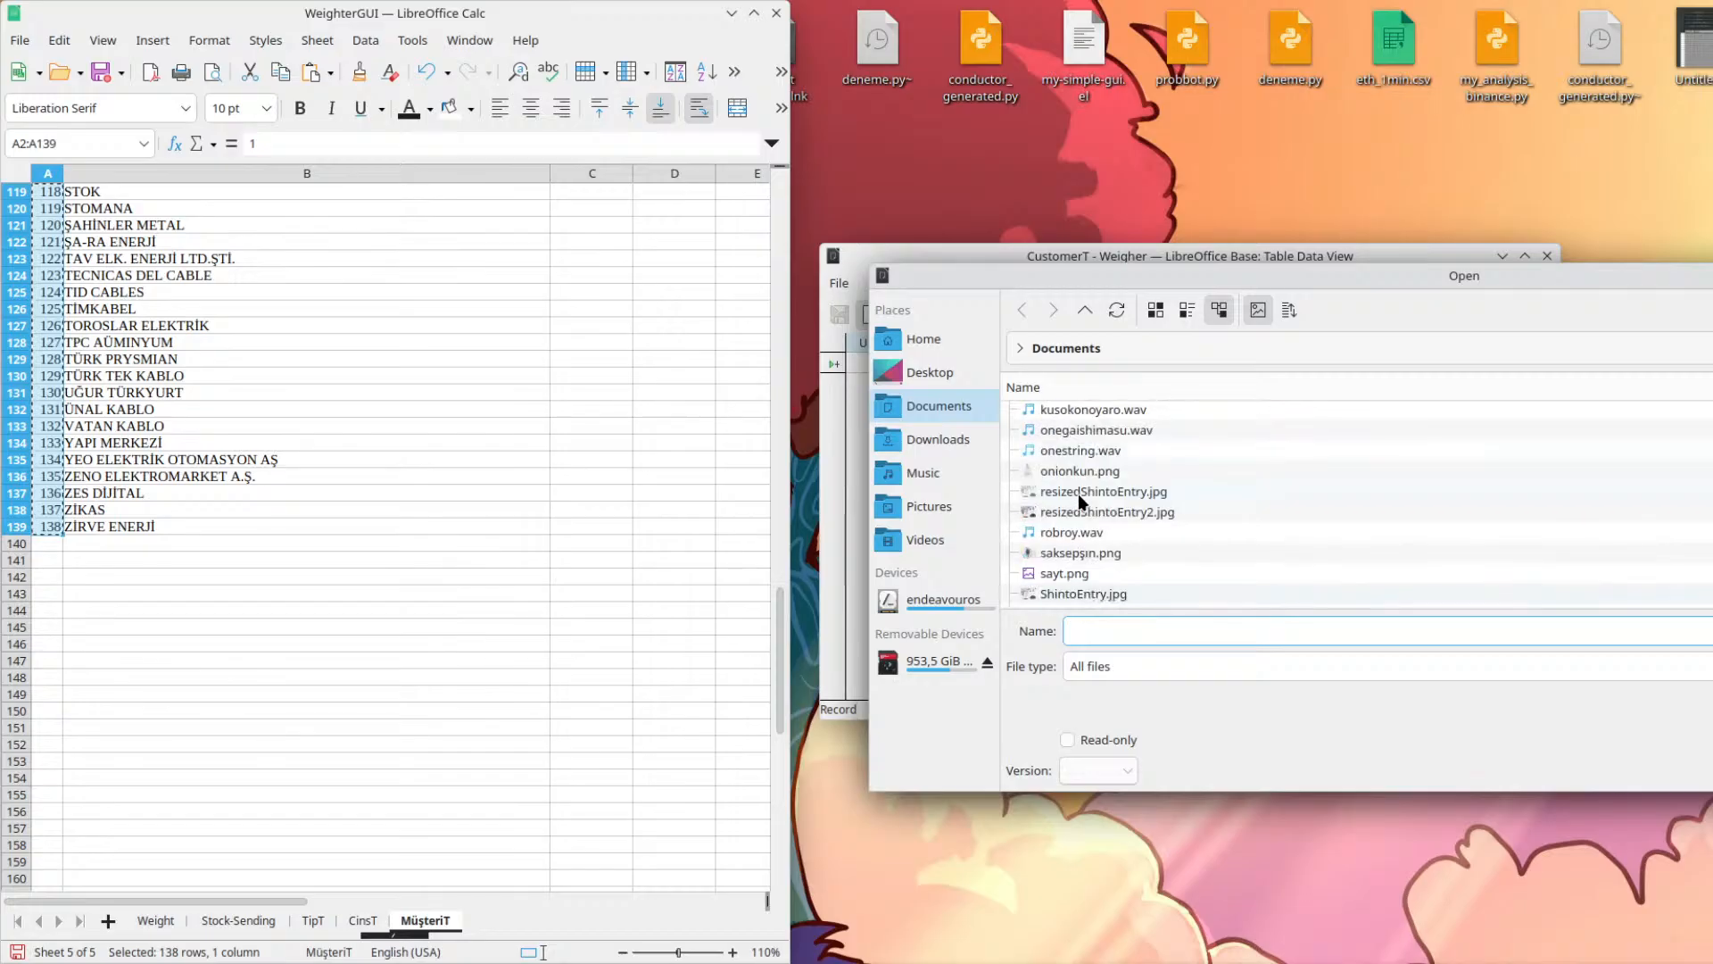
click(1093, 577)
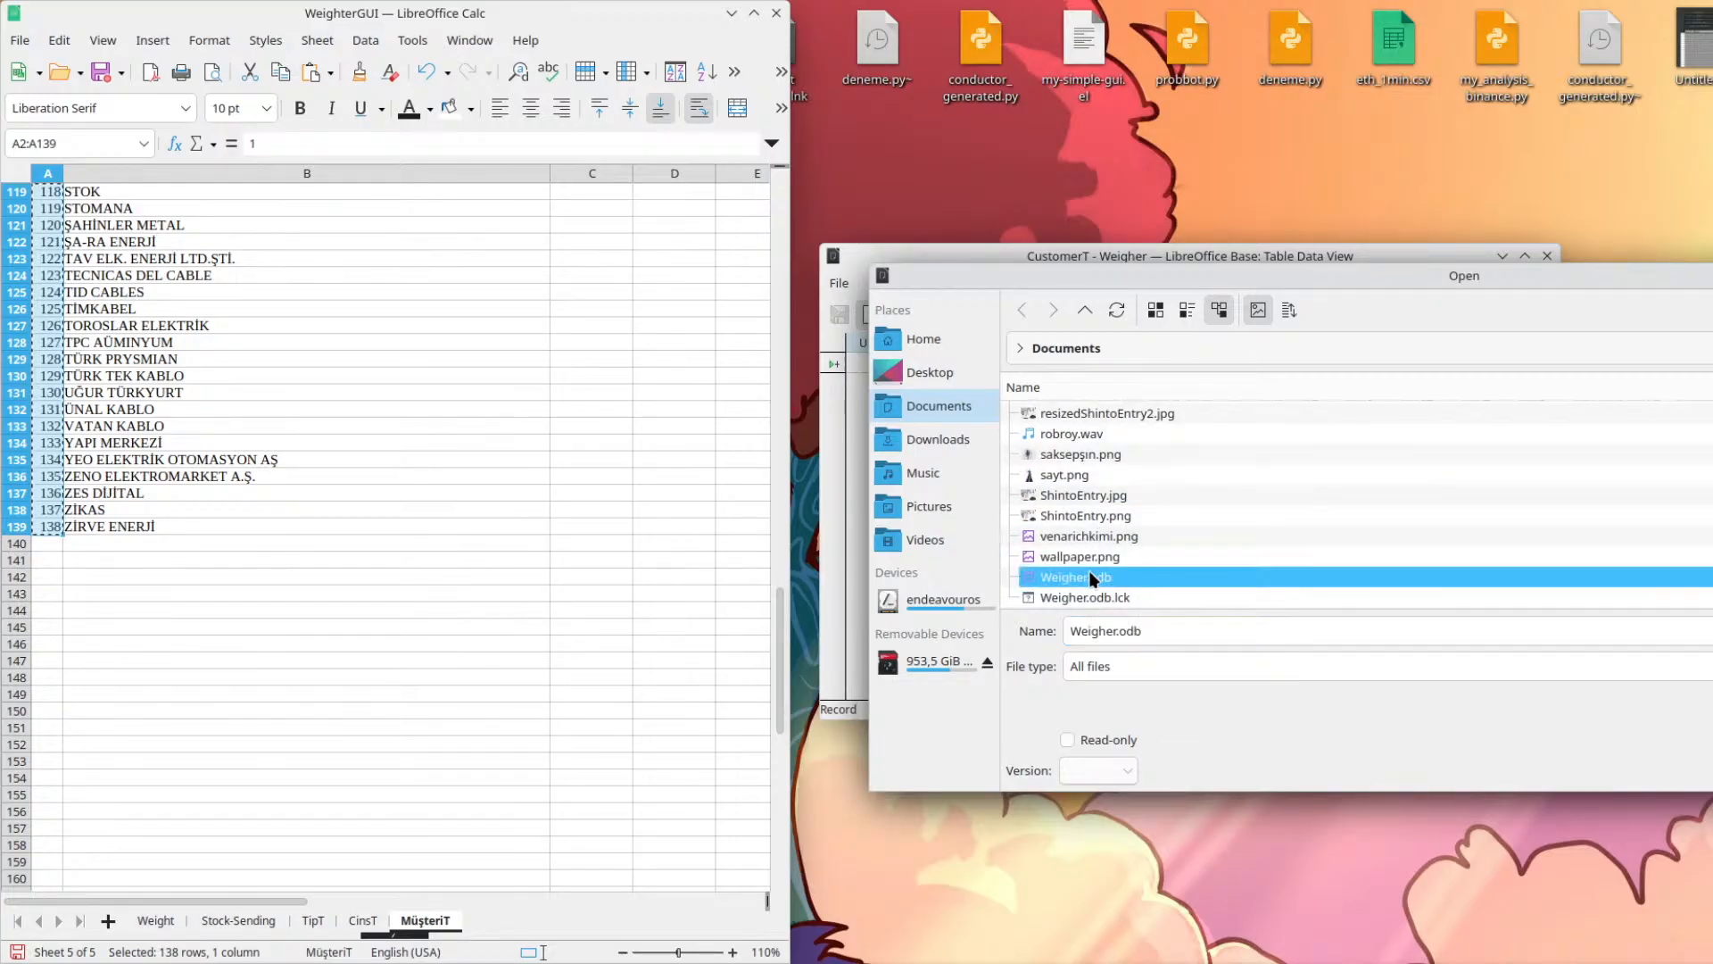
scroll(1089, 580, up, 6)
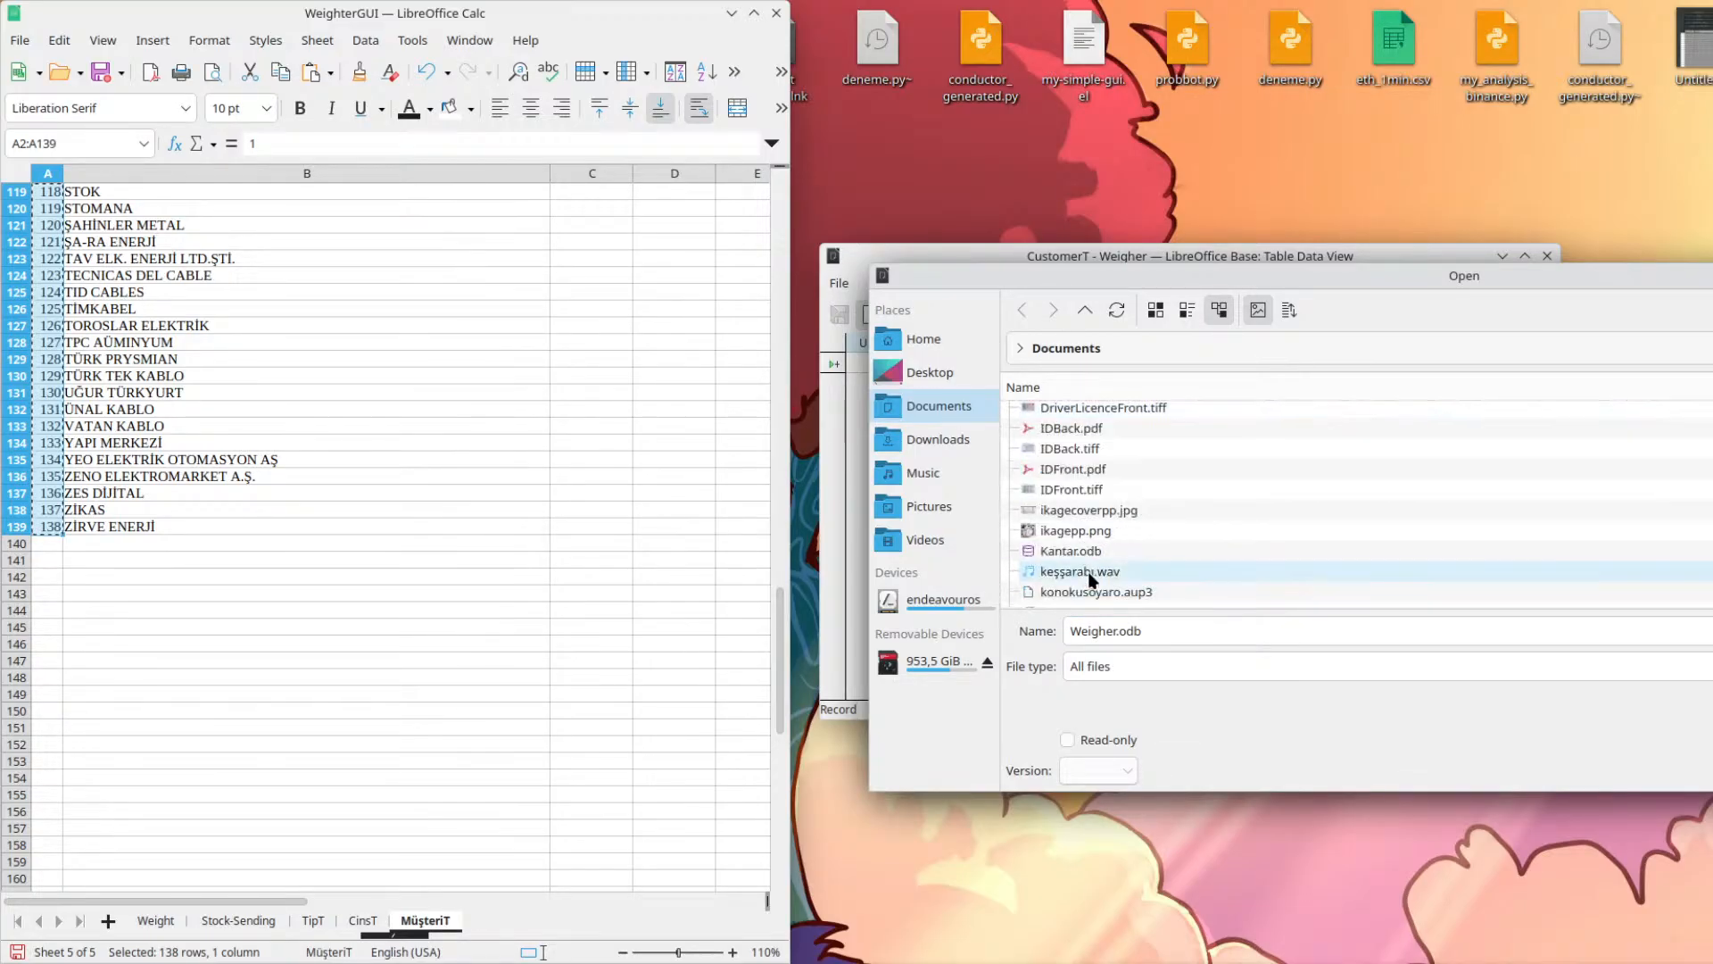
scroll(1090, 578, up, 6)
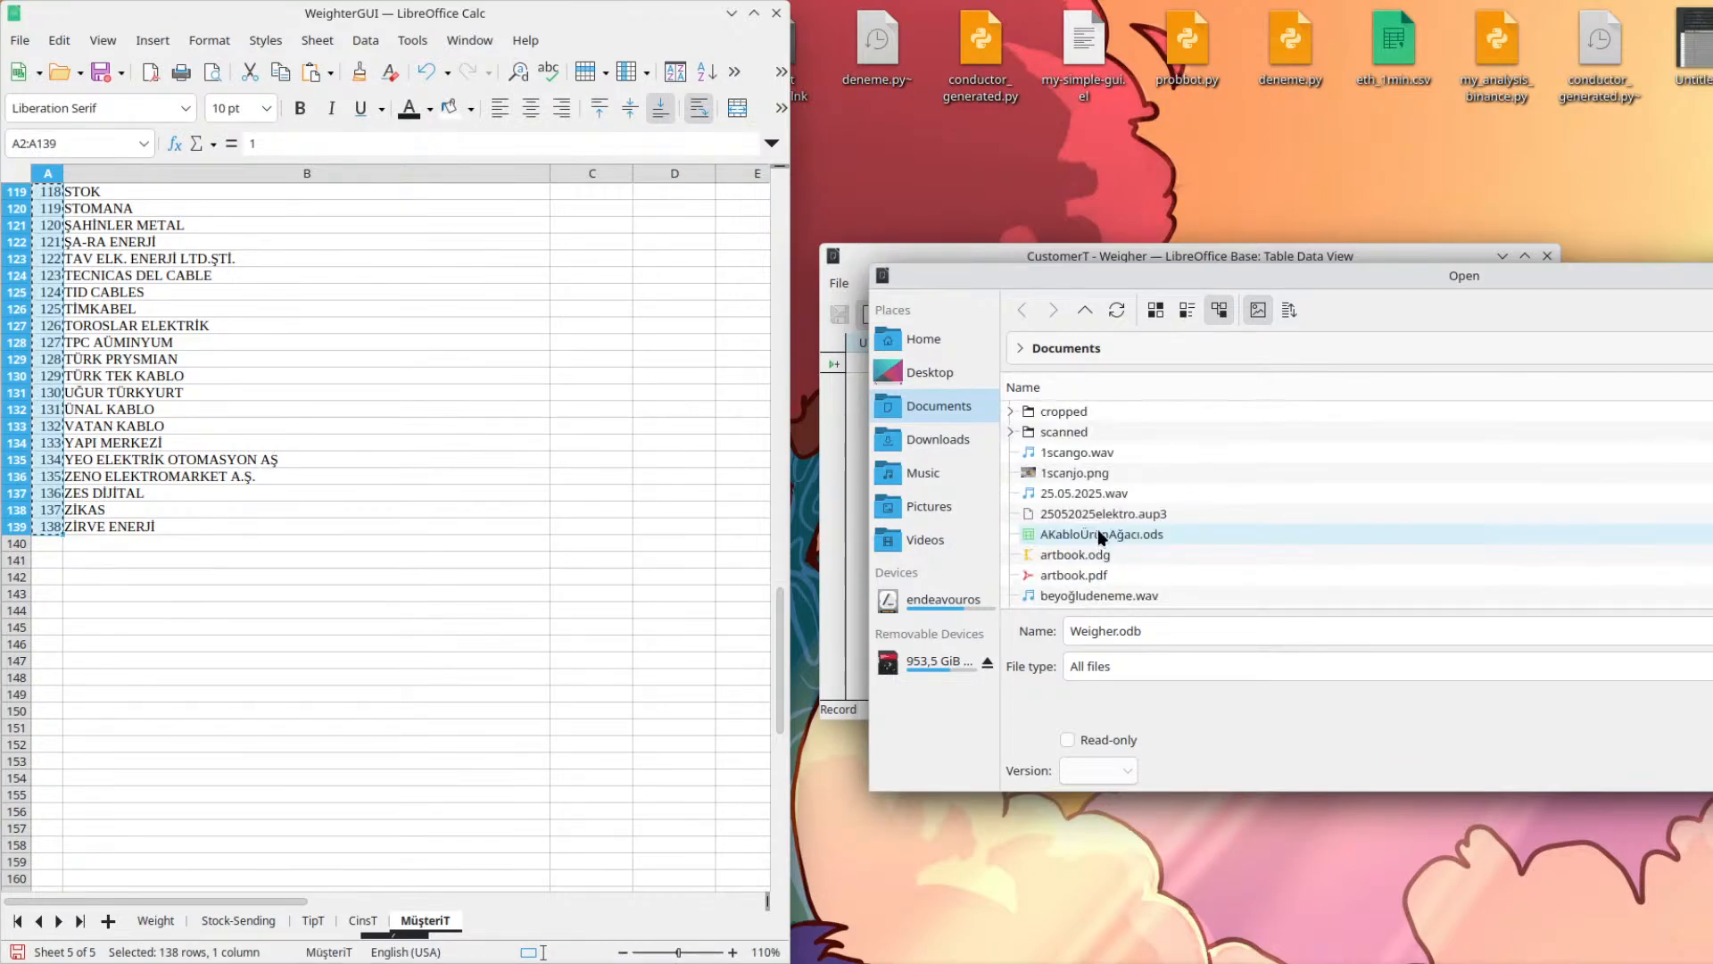
click(951, 441)
scroll(1140, 493, down, 10)
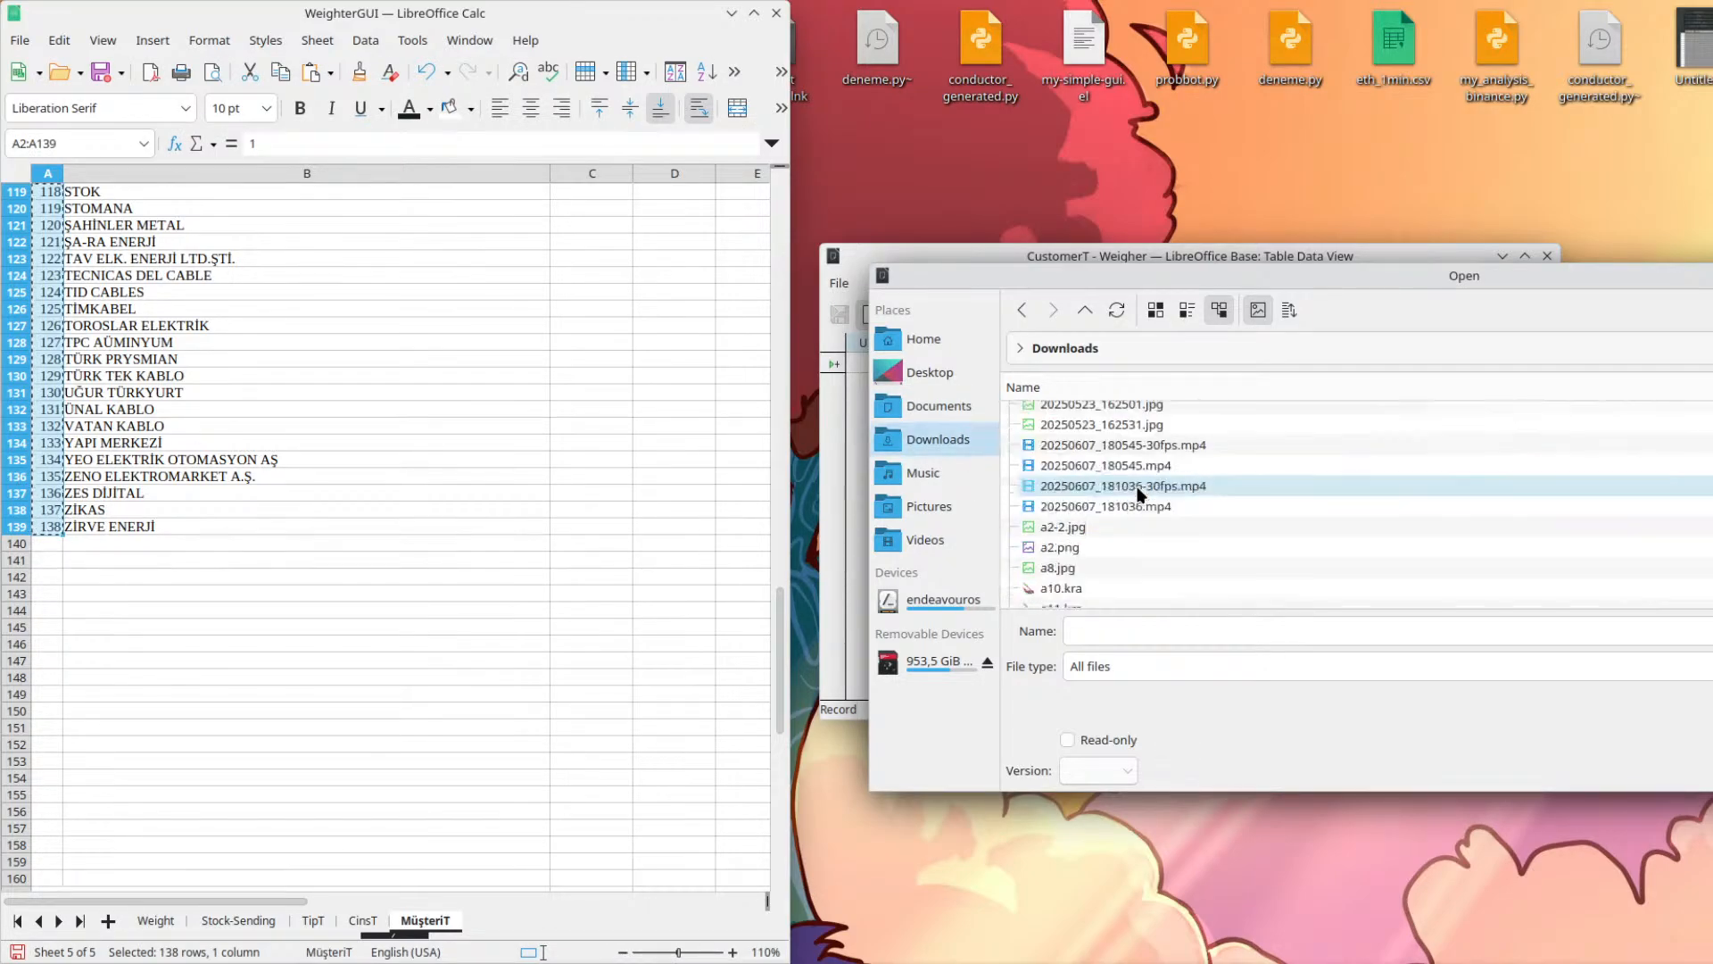
scroll(1140, 493, down, 5)
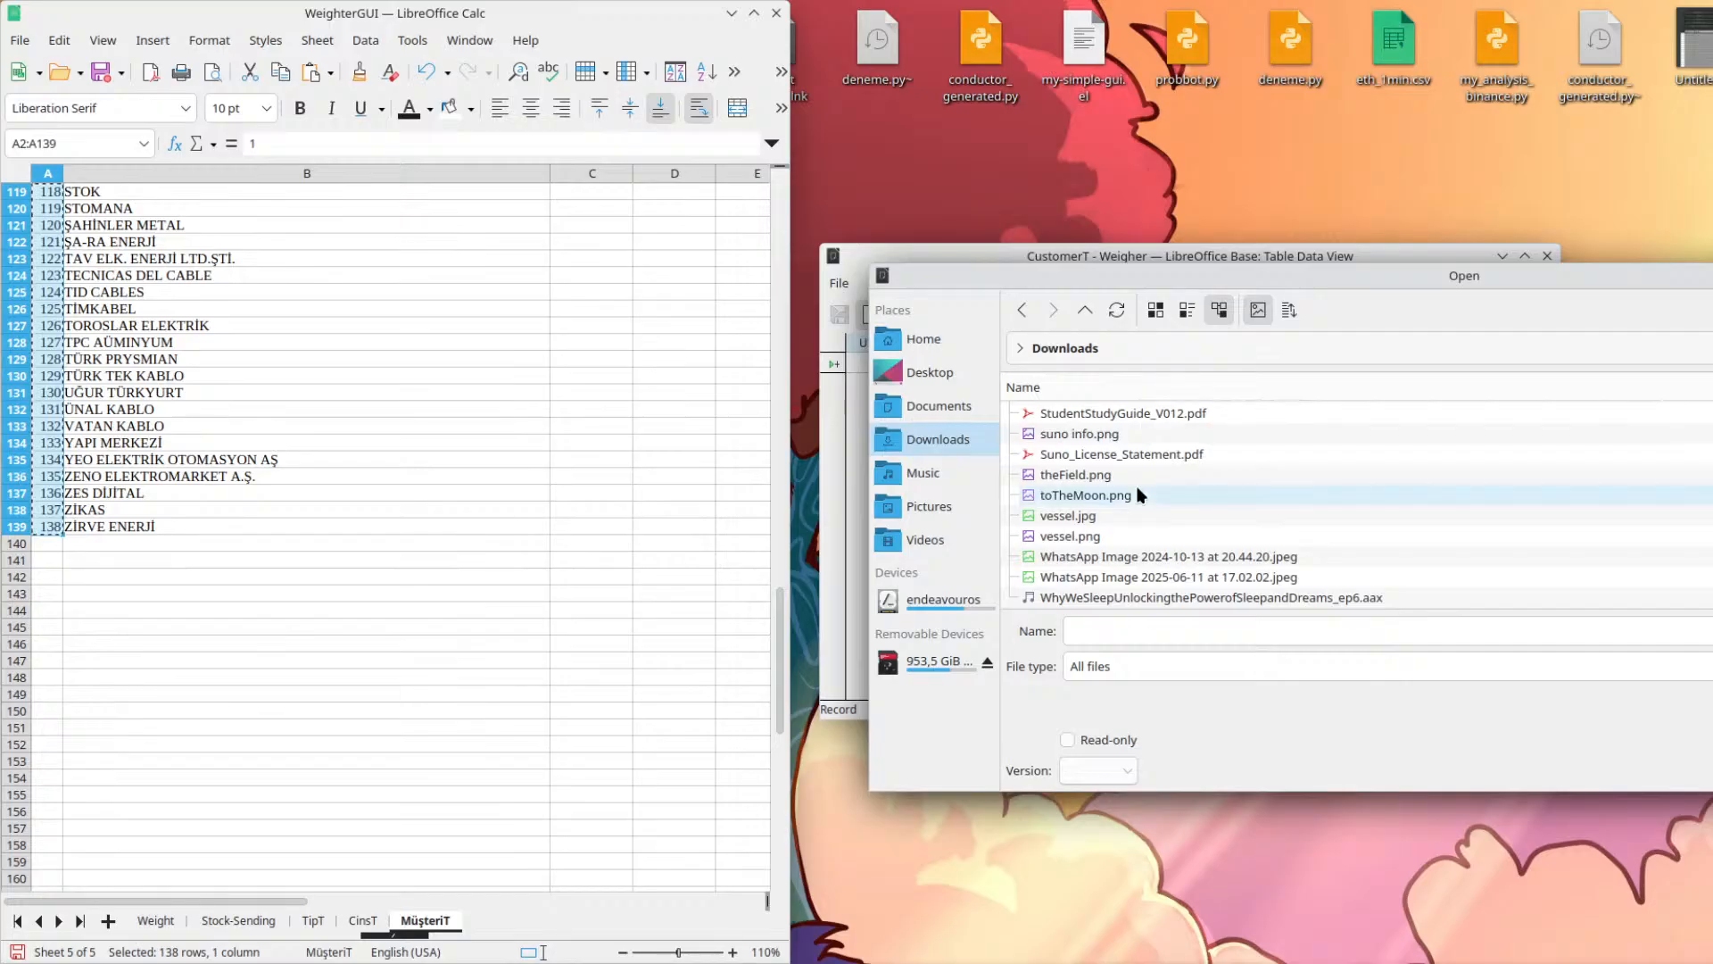
Return to the Documents folder and try opening the Weigher.odb database from it.
click(968, 402)
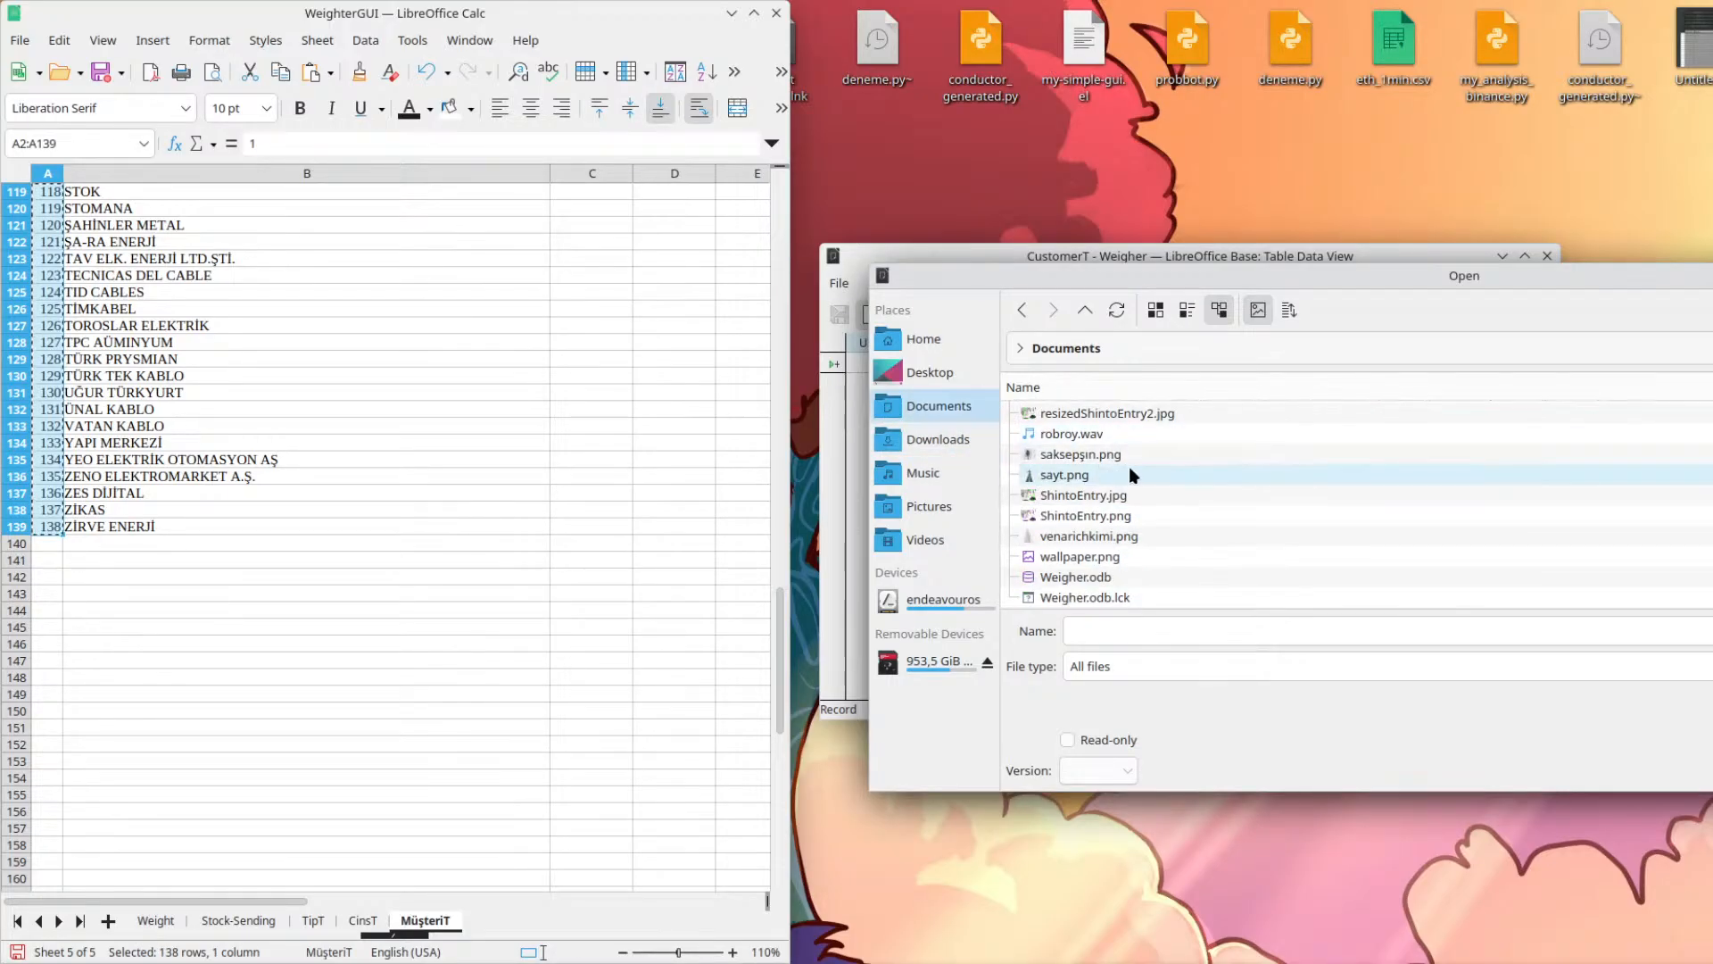
scroll(1128, 468, down, 5)
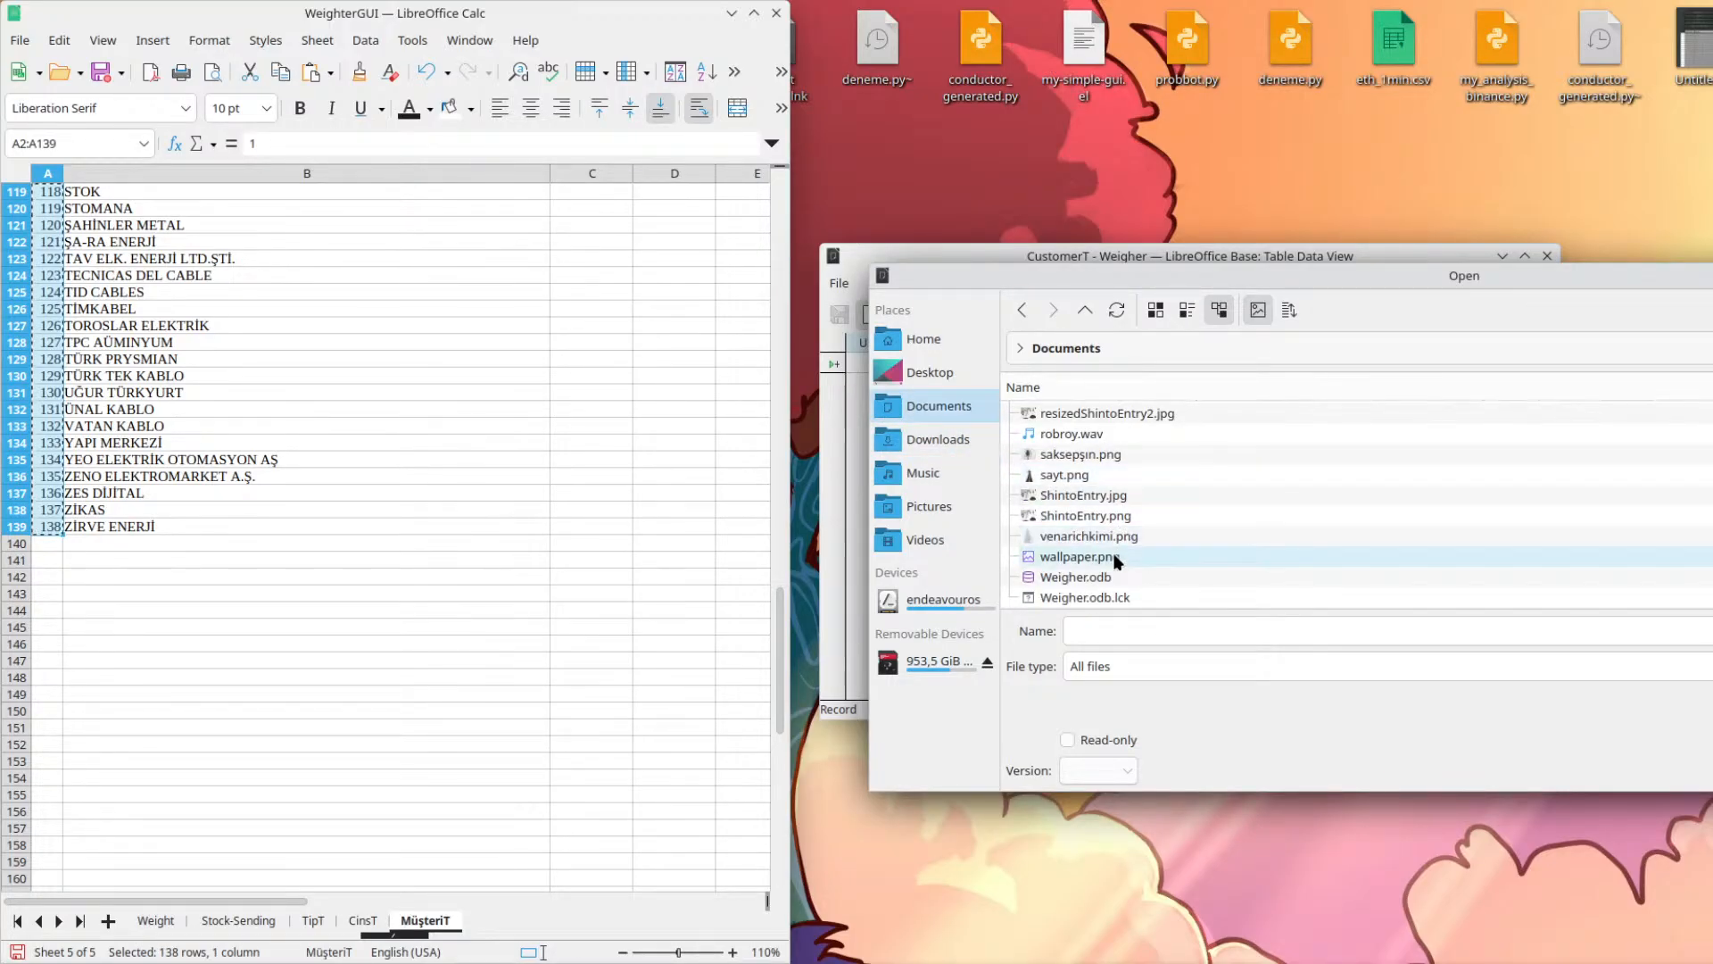
click(1115, 575)
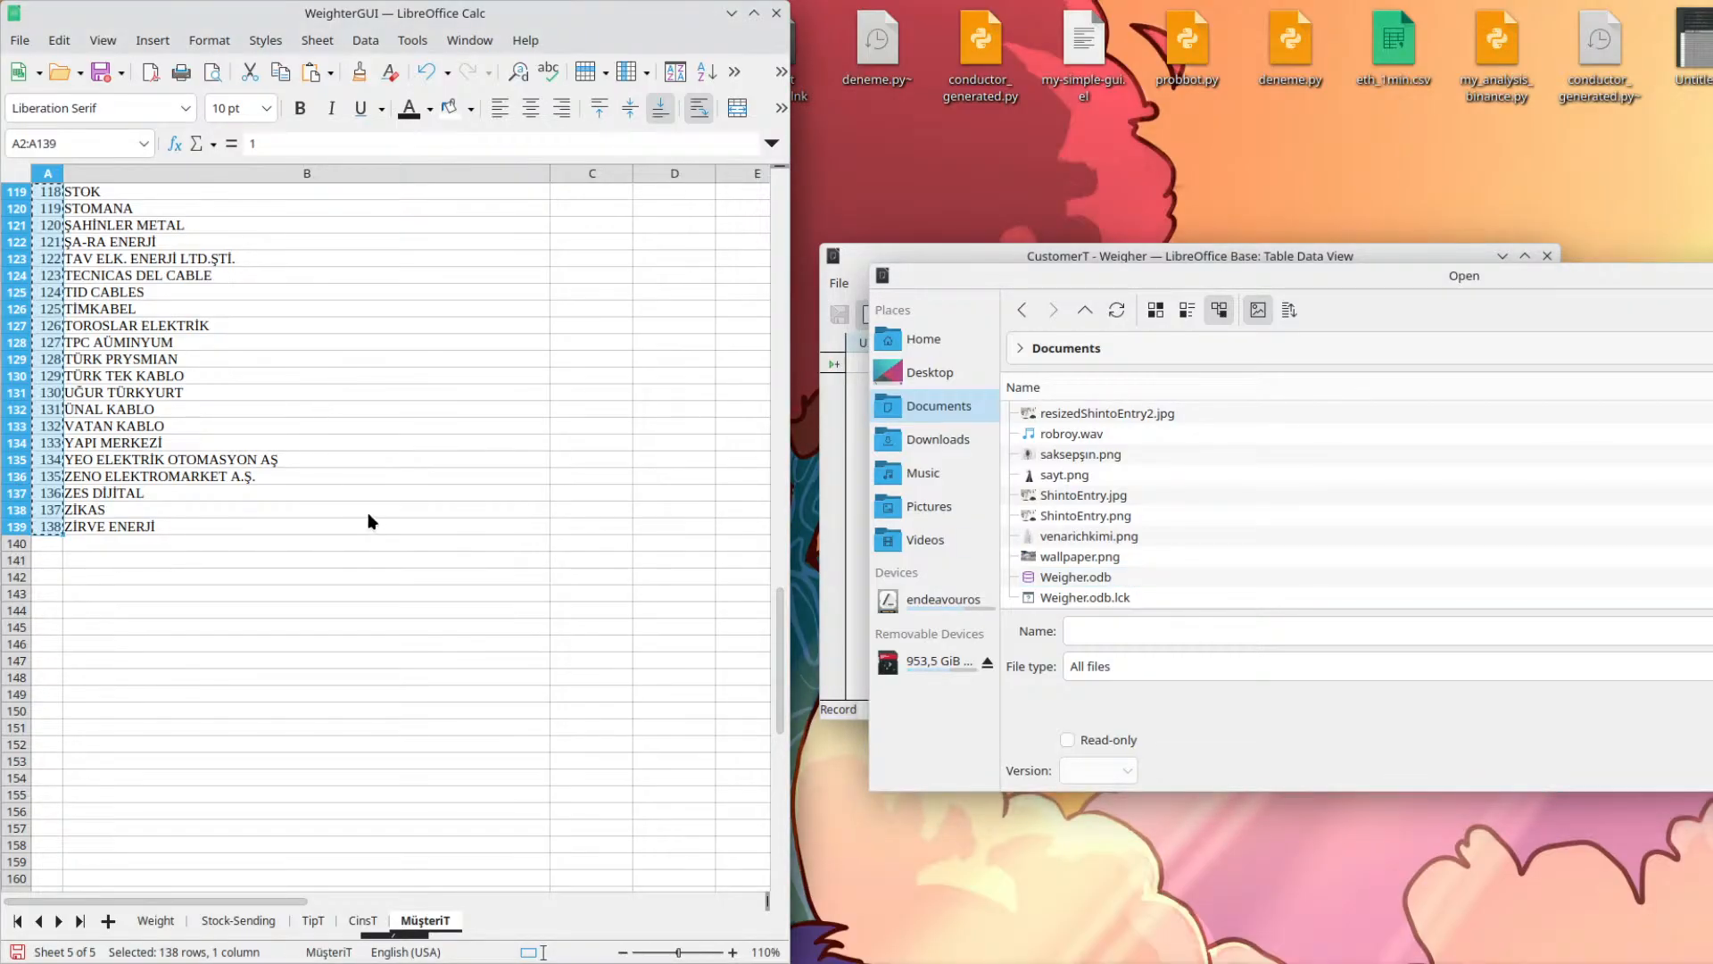
double_click(1105, 577)
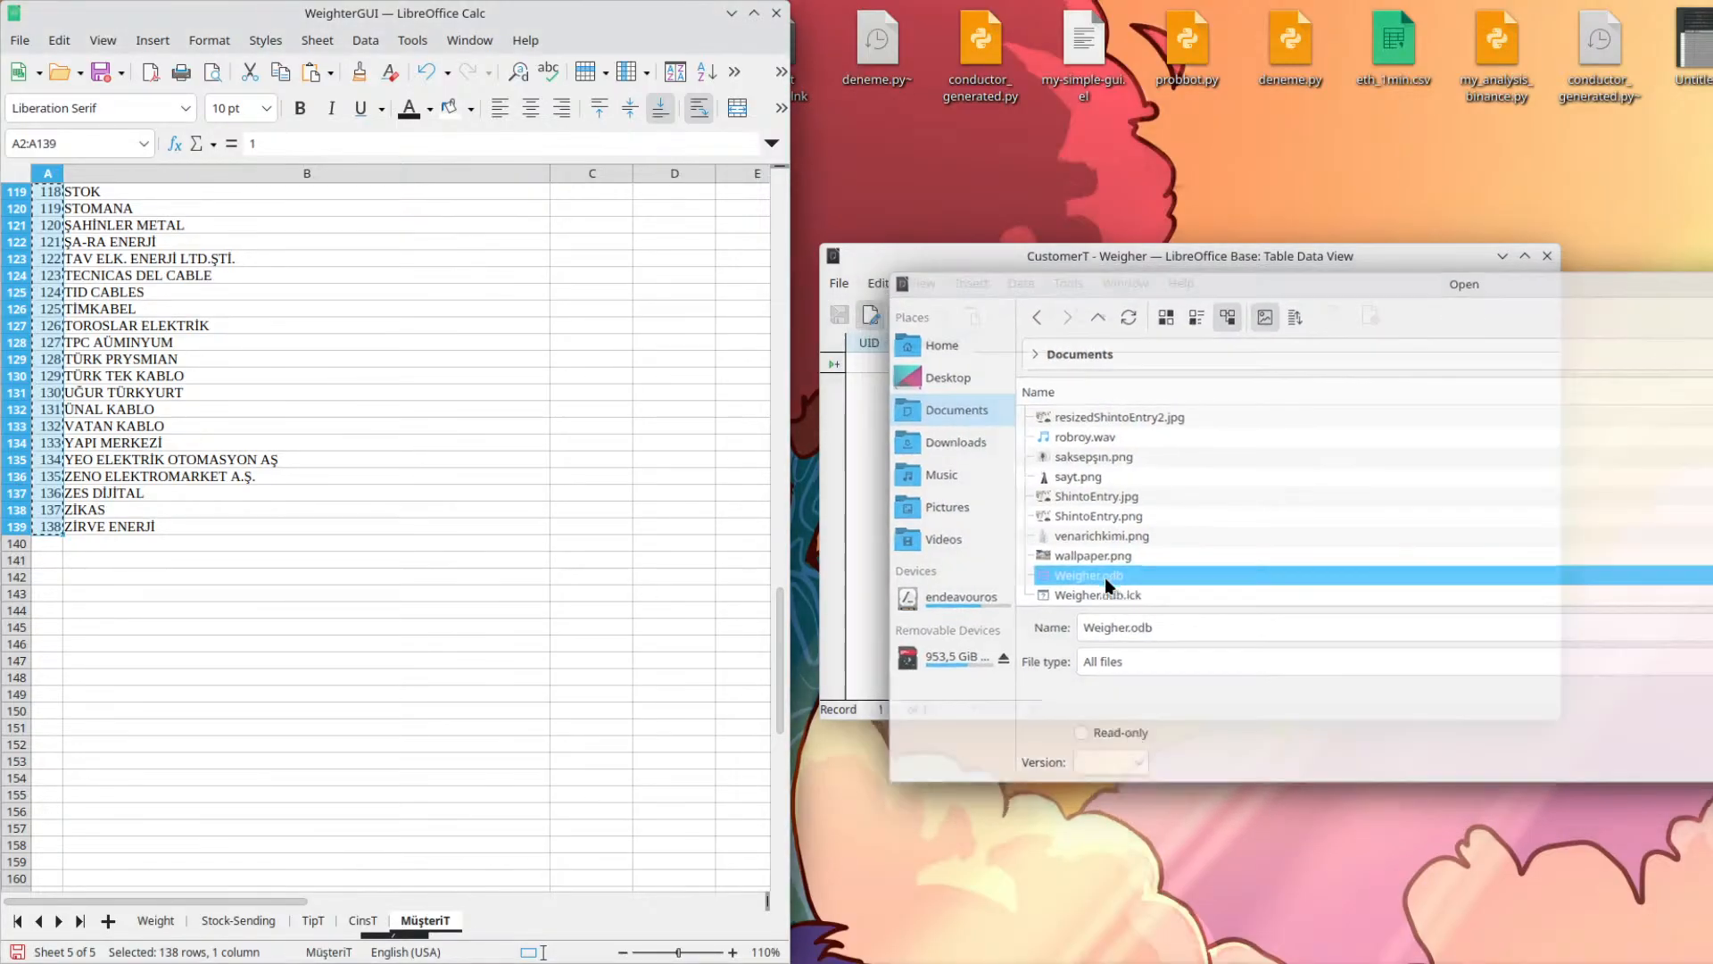
Minimize the WeighterGUI spreadsheet, bring up the Weigher.odb database window and minimize it as well.
click(934, 365)
click(882, 344)
click(596, 209)
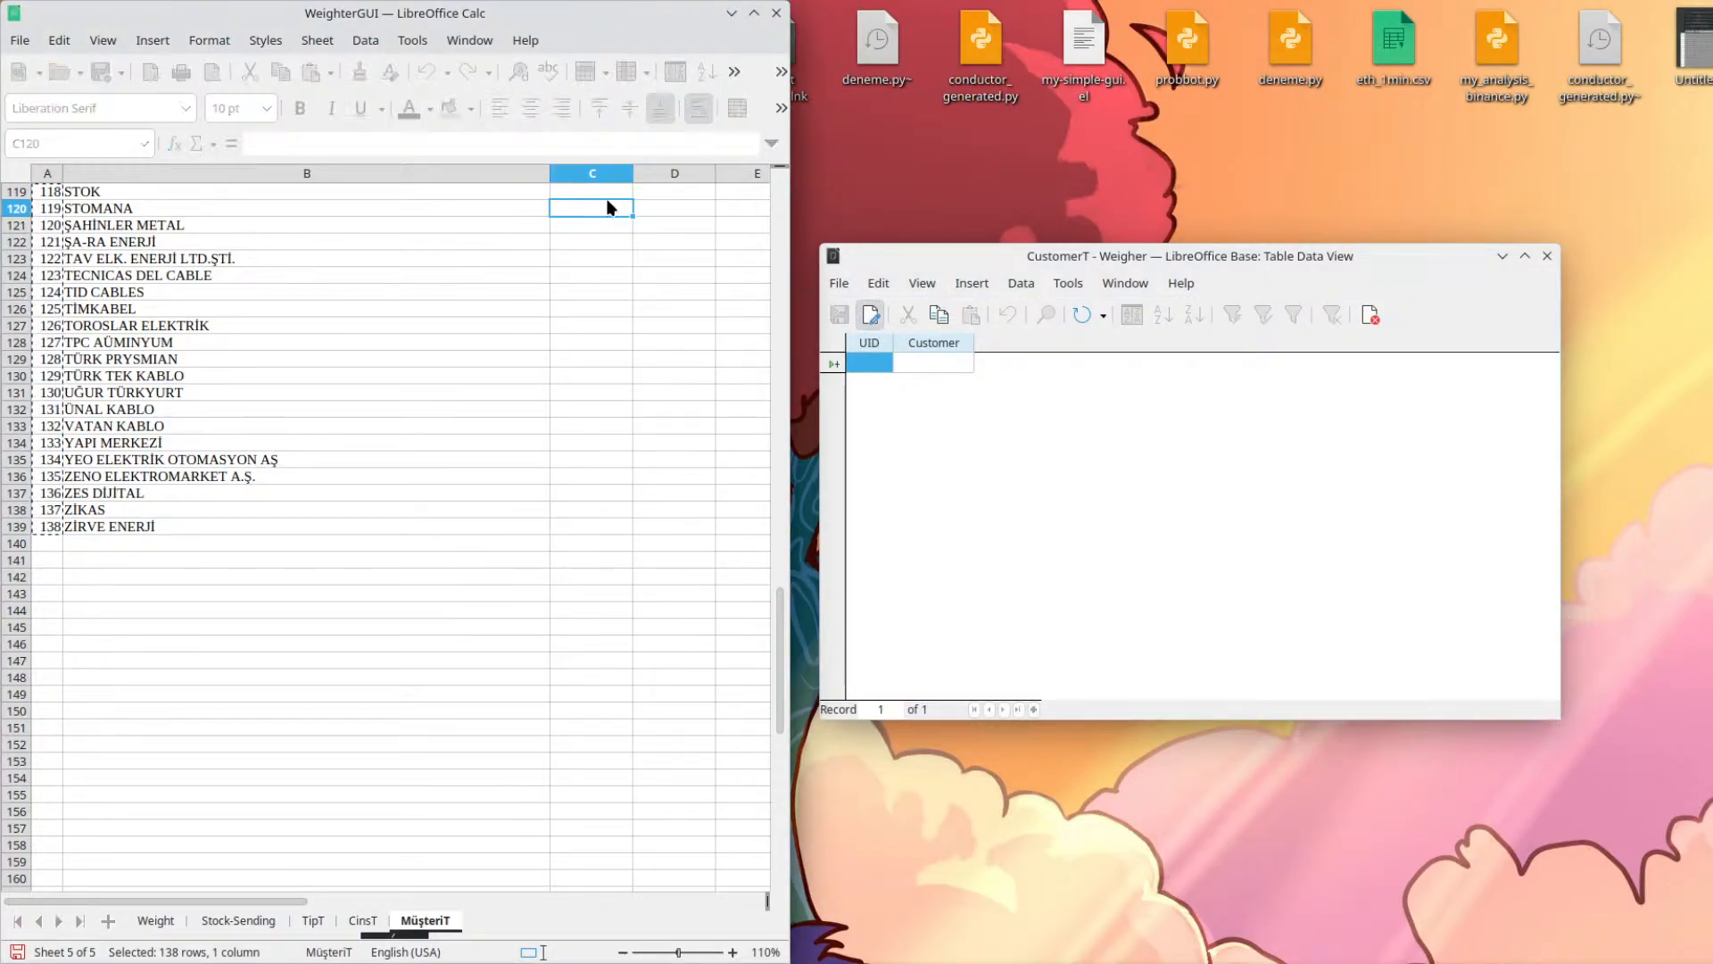
click(732, 13)
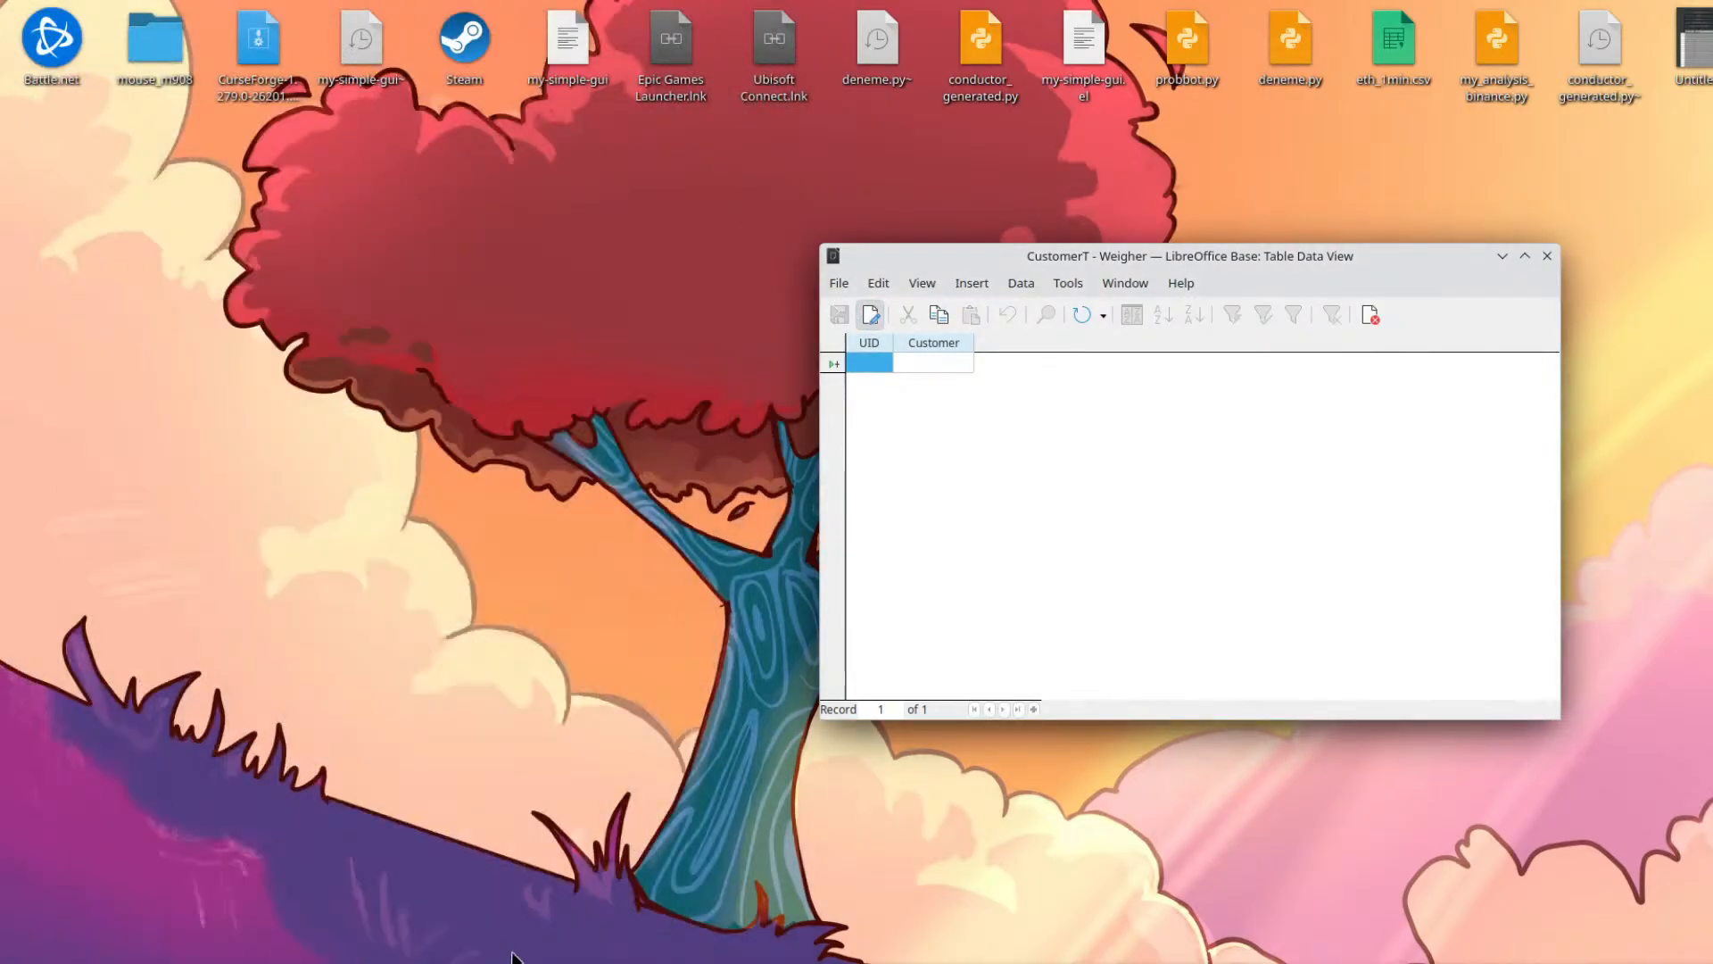
click(462, 958)
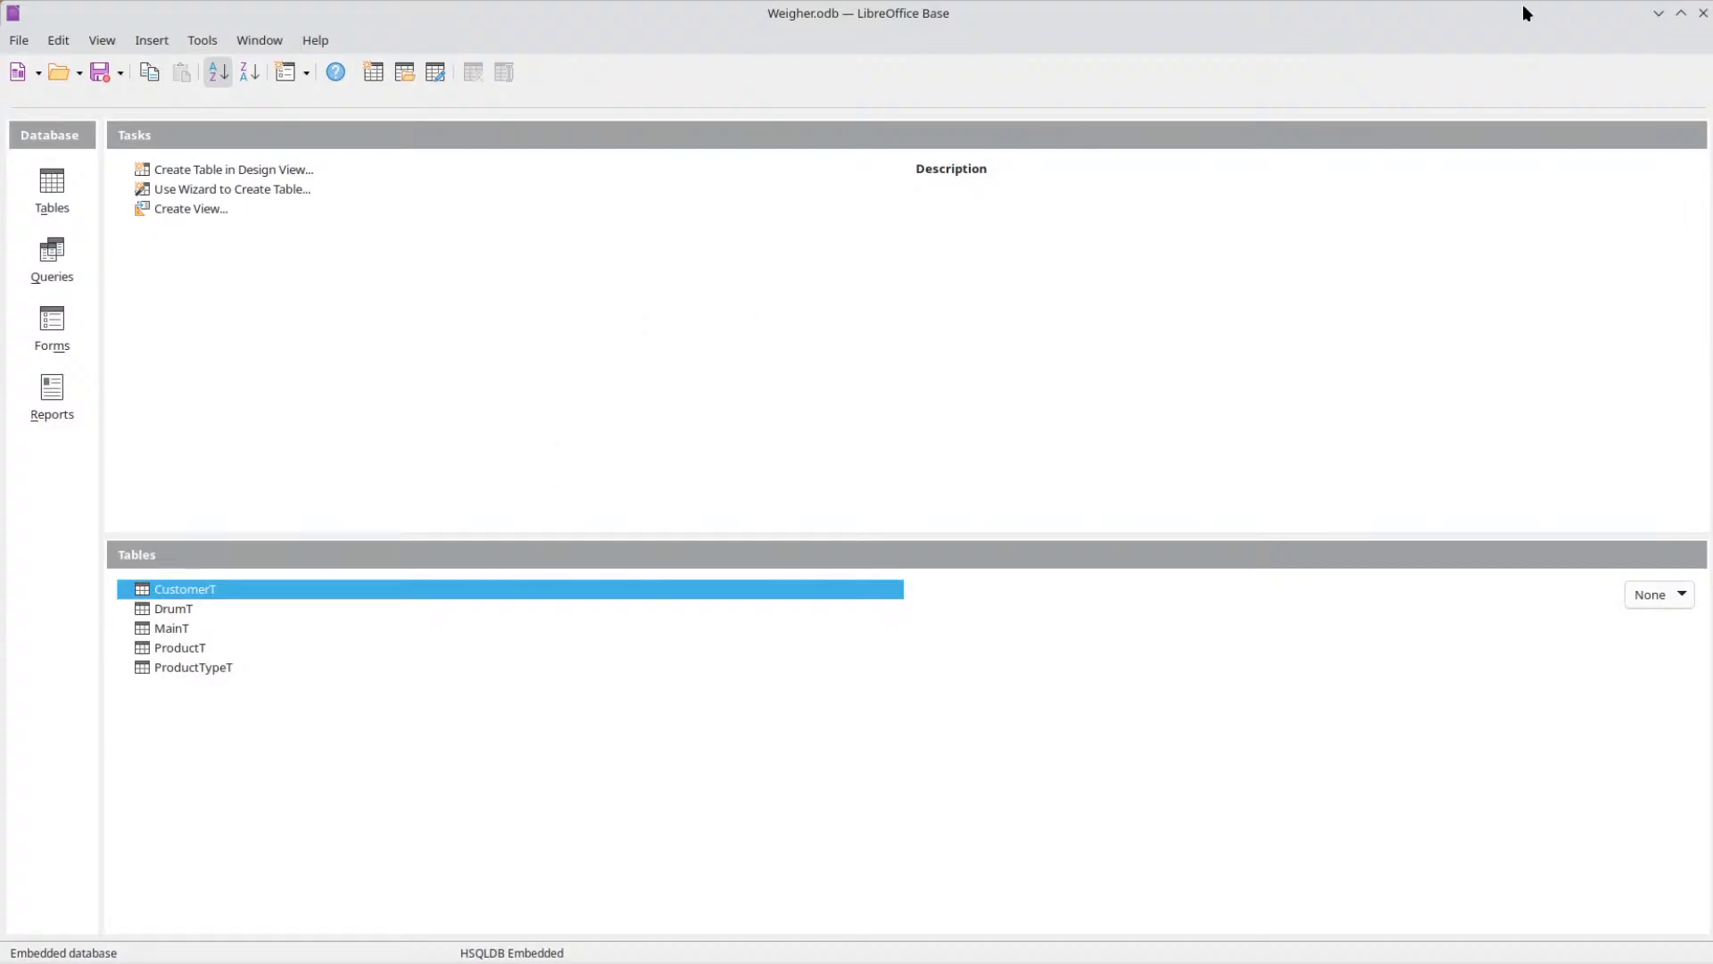
click(1659, 13)
Open the WeighterGUI spreadsheet from the Desktop folder through the CustomerT window's Open dialog.
click(855, 285)
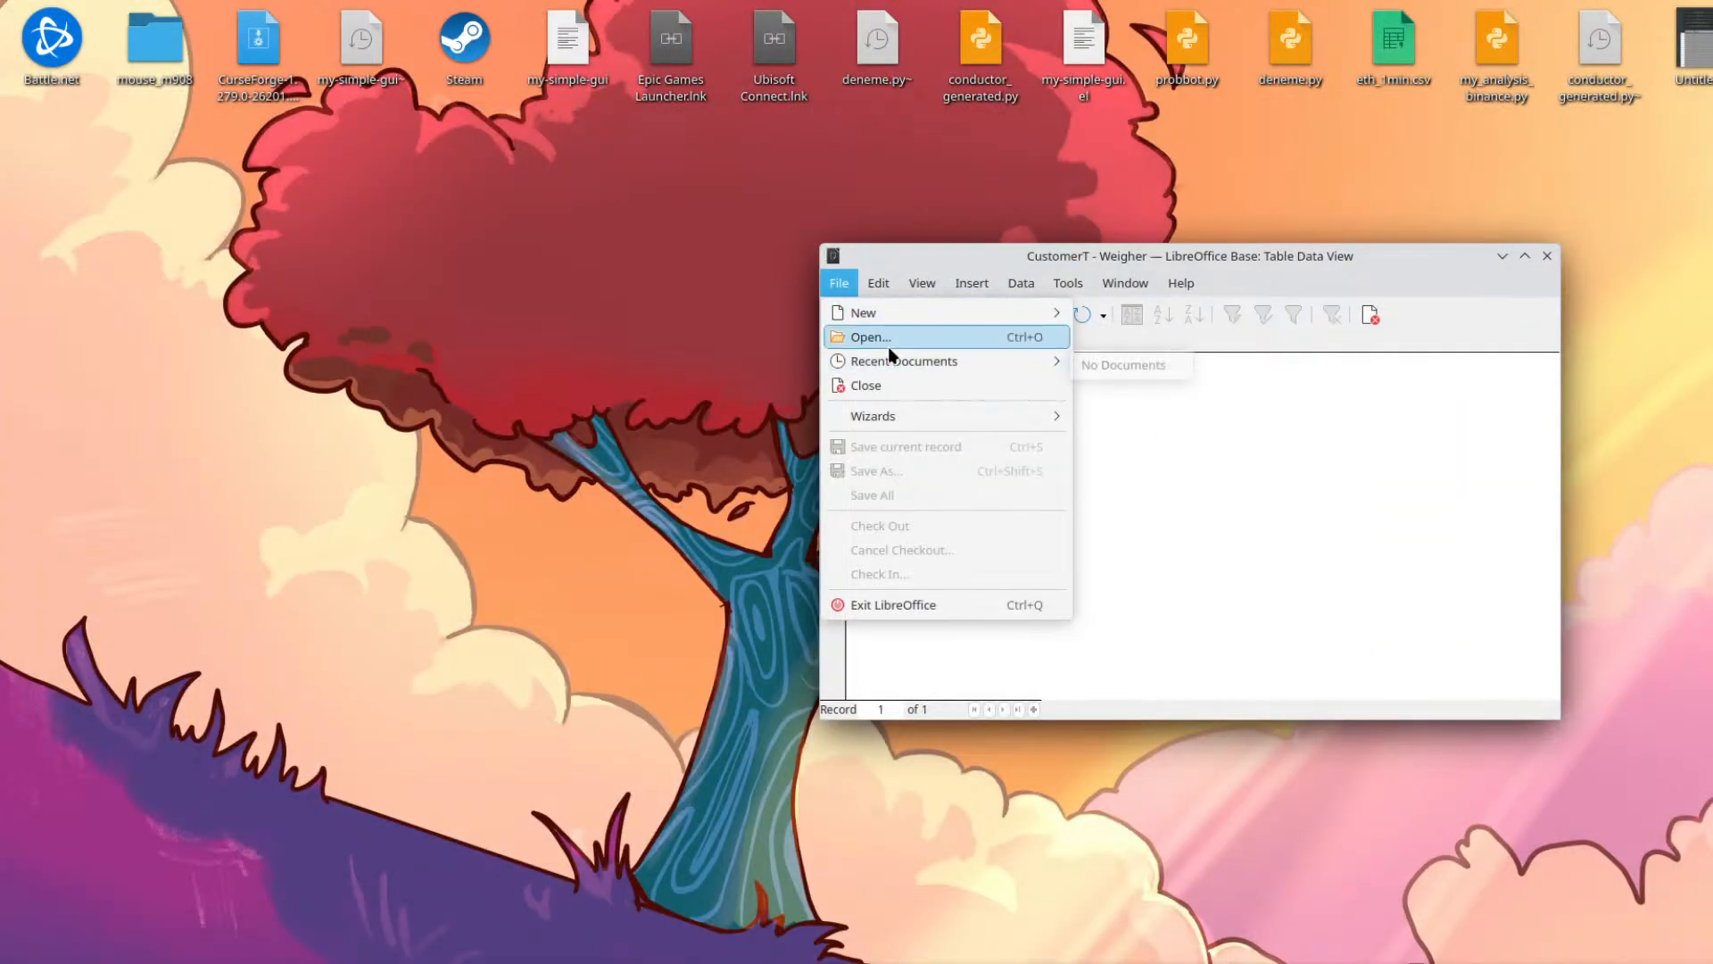
click(887, 340)
scroll(1143, 556, down, 5)
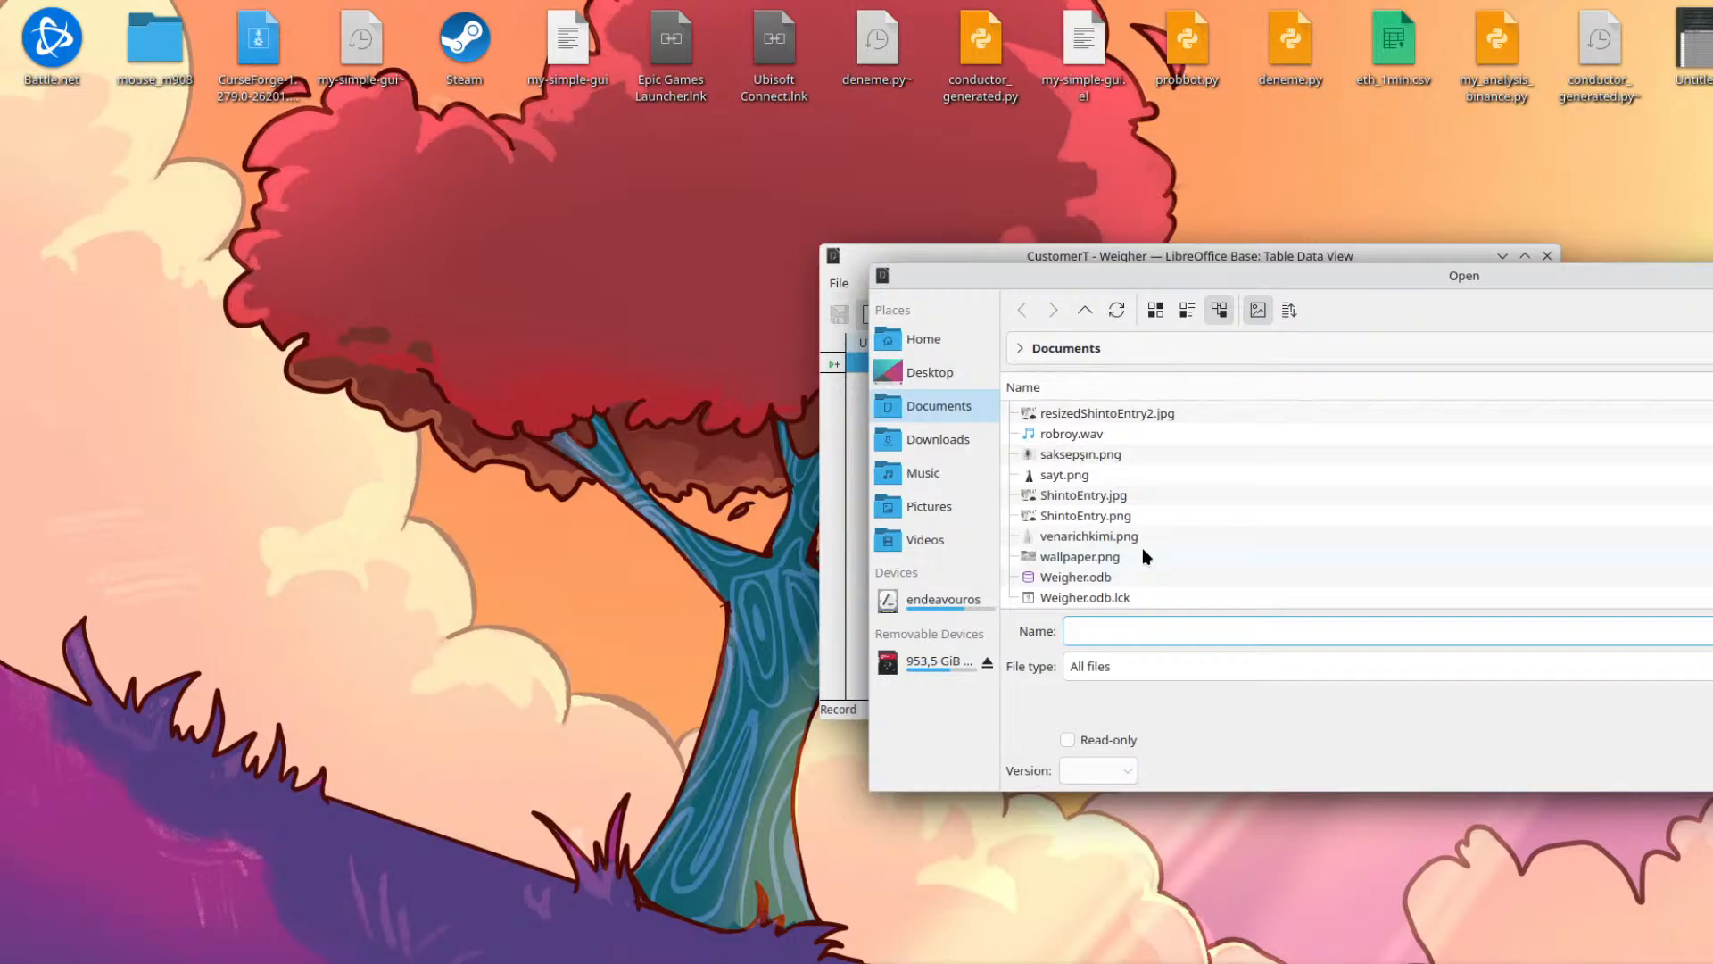
scroll(1121, 599, up, 6)
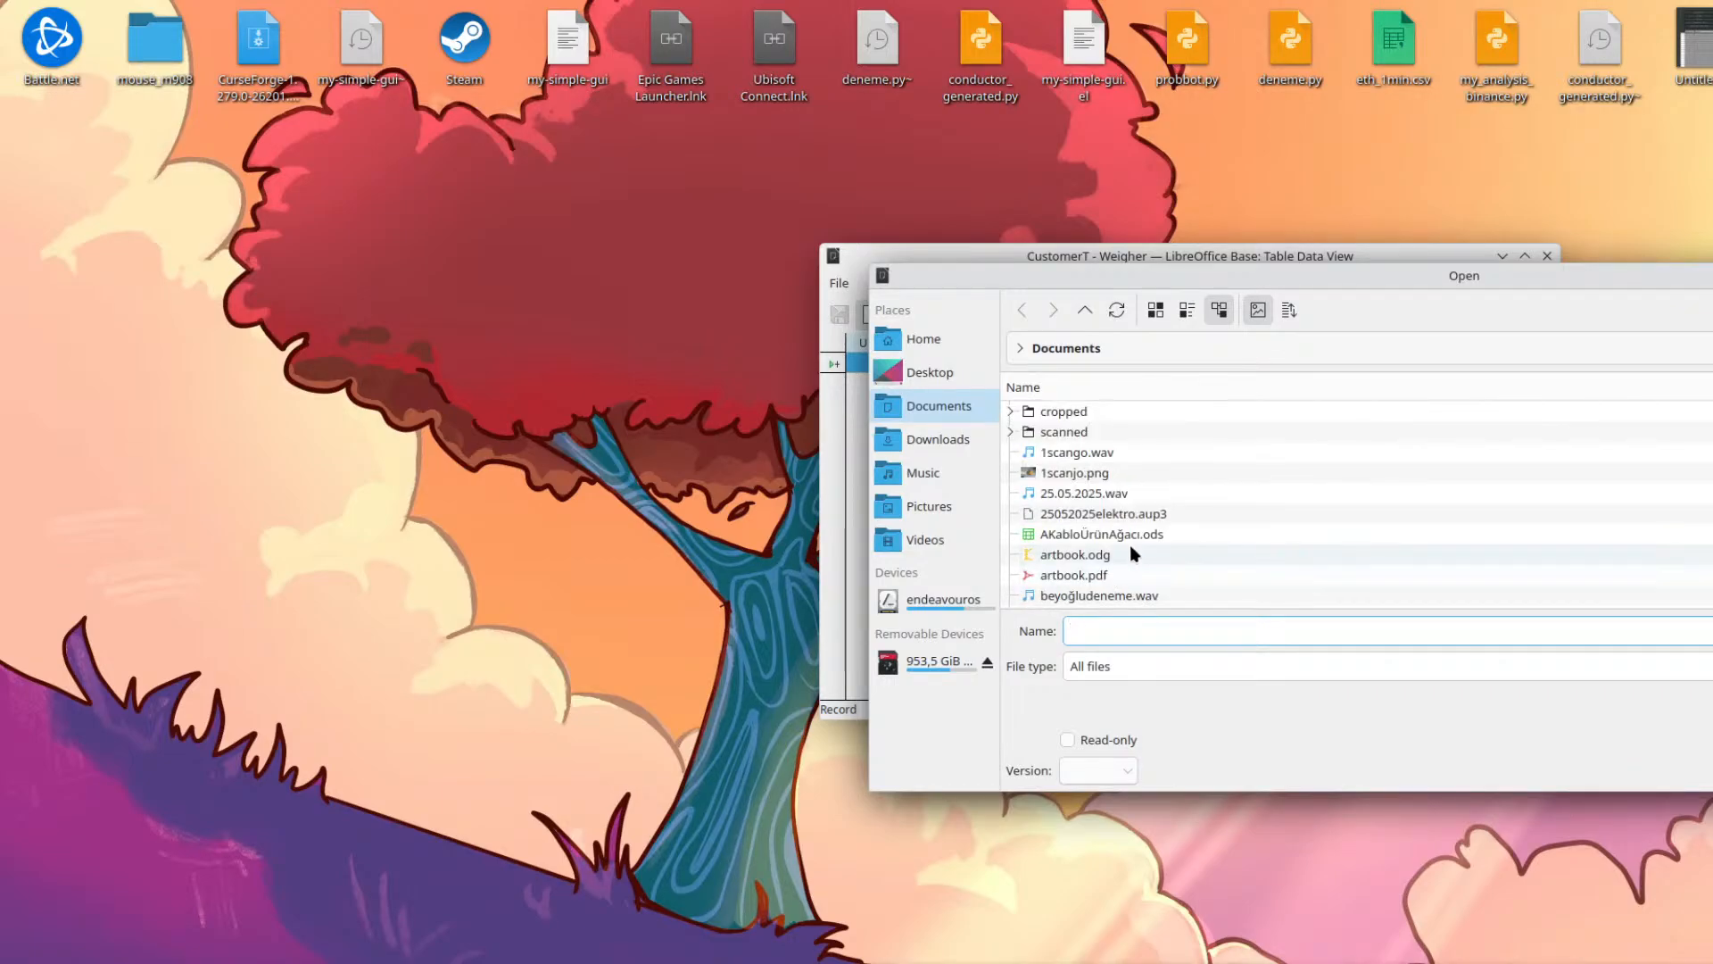
click(1140, 537)
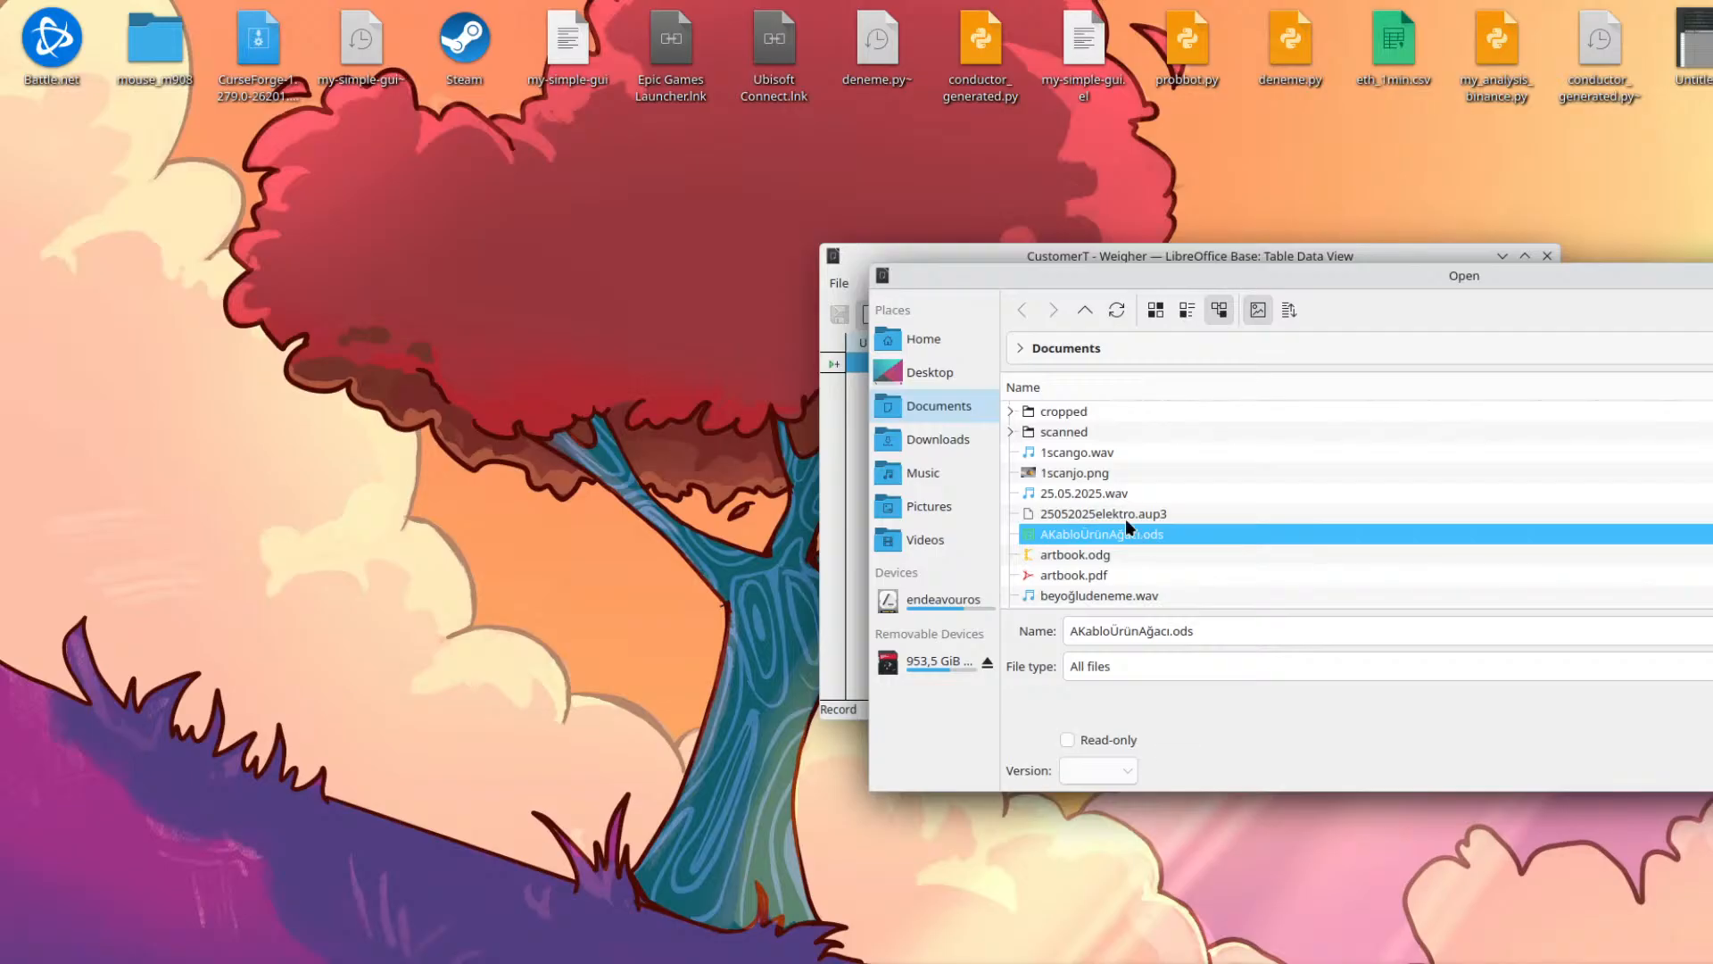
click(945, 371)
double_click(1101, 598)
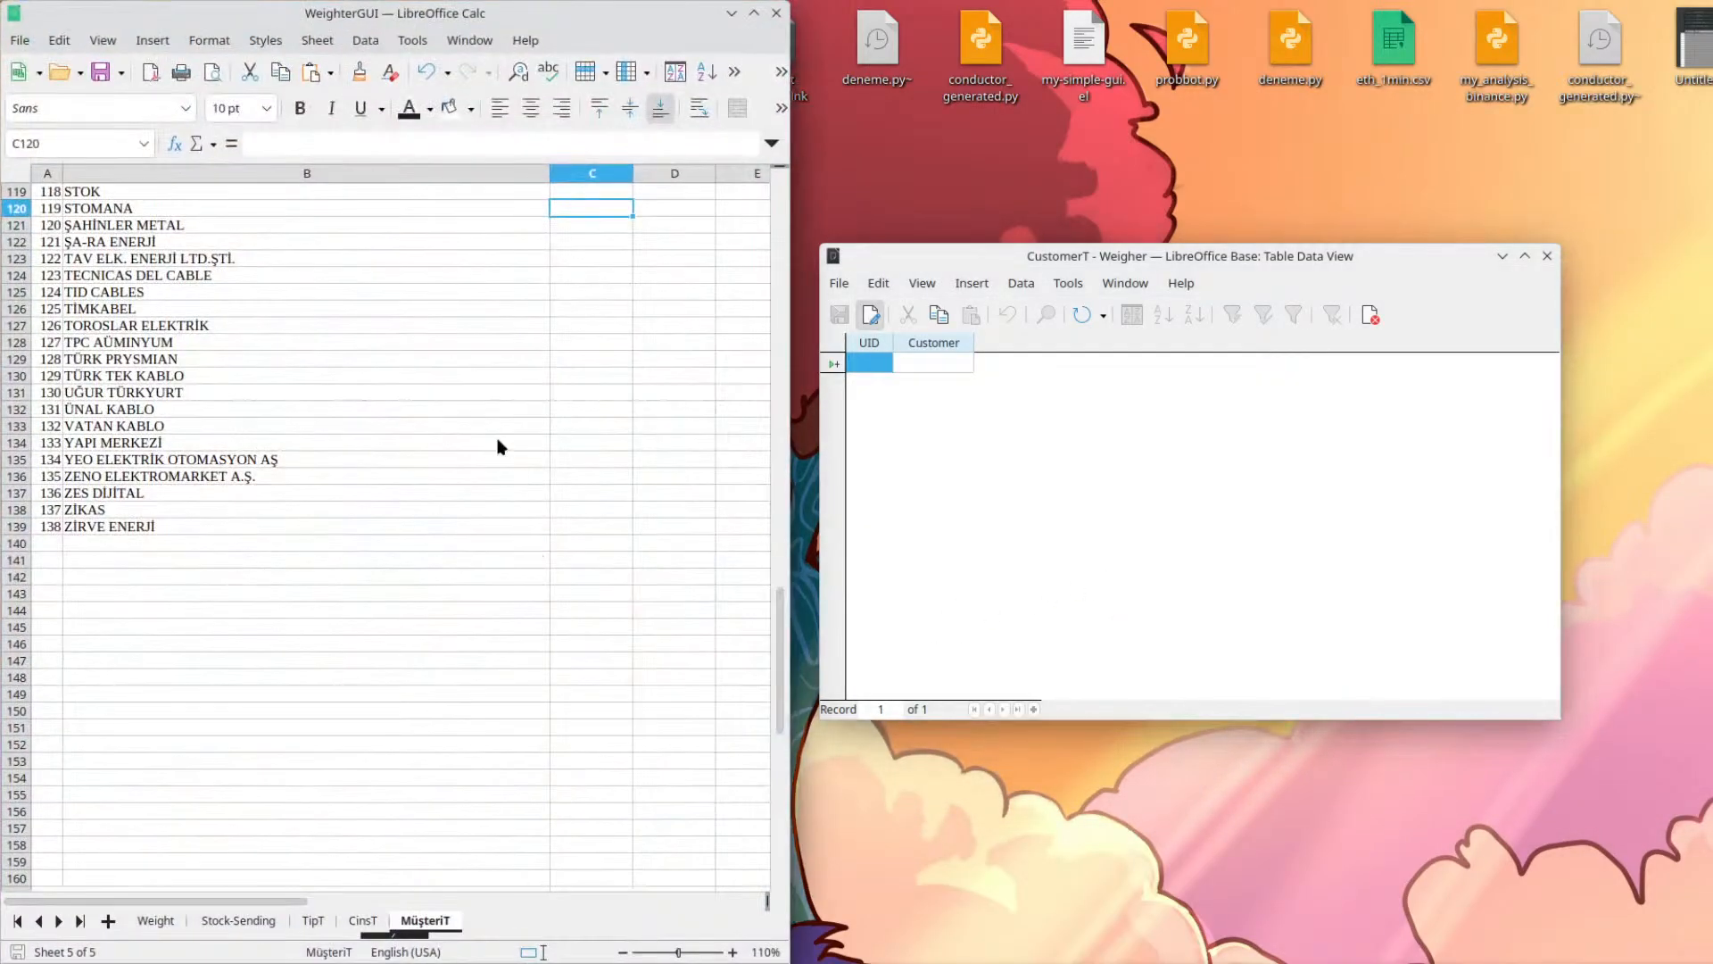
Copy the UID and customer rows A2:B139, without headings, from the MüşteriT sheet.
click(478, 378)
drag(195, 526, 24, 219)
key(ctrl+c)
Try pasting the copied rows into the UID field of CustomerT and refresh the table without saving the changes.
drag(880, 346, 932, 347)
click(939, 359)
click(937, 346)
click(882, 342)
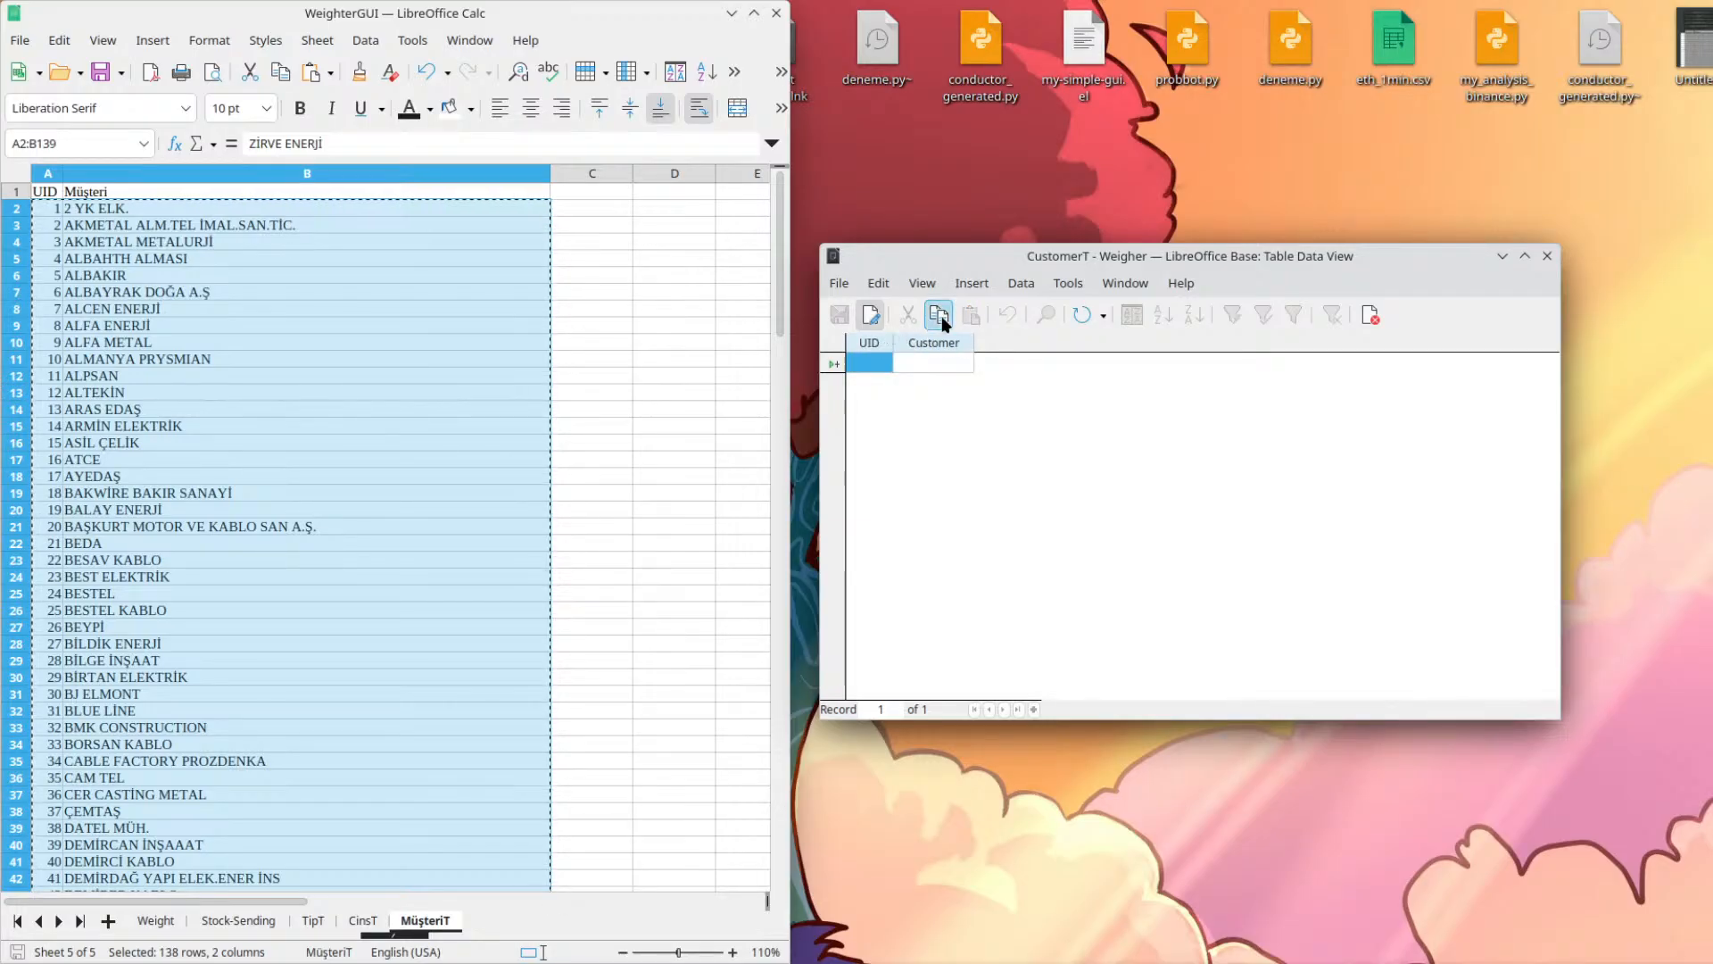
click(874, 366)
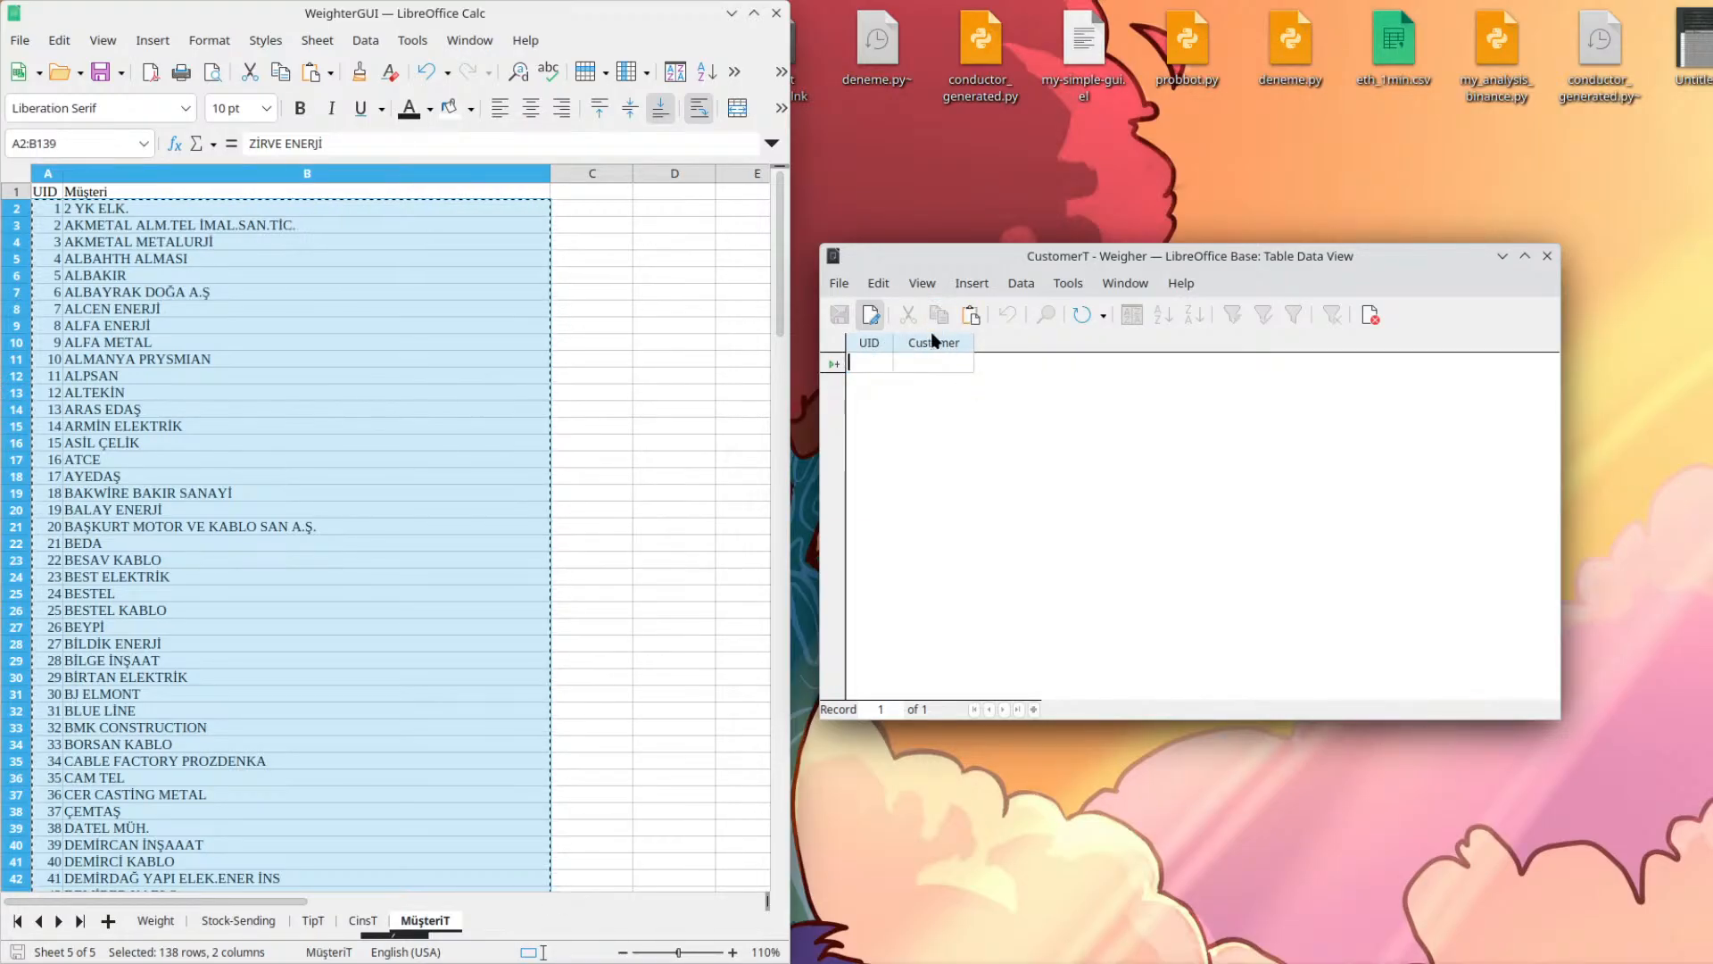
click(979, 314)
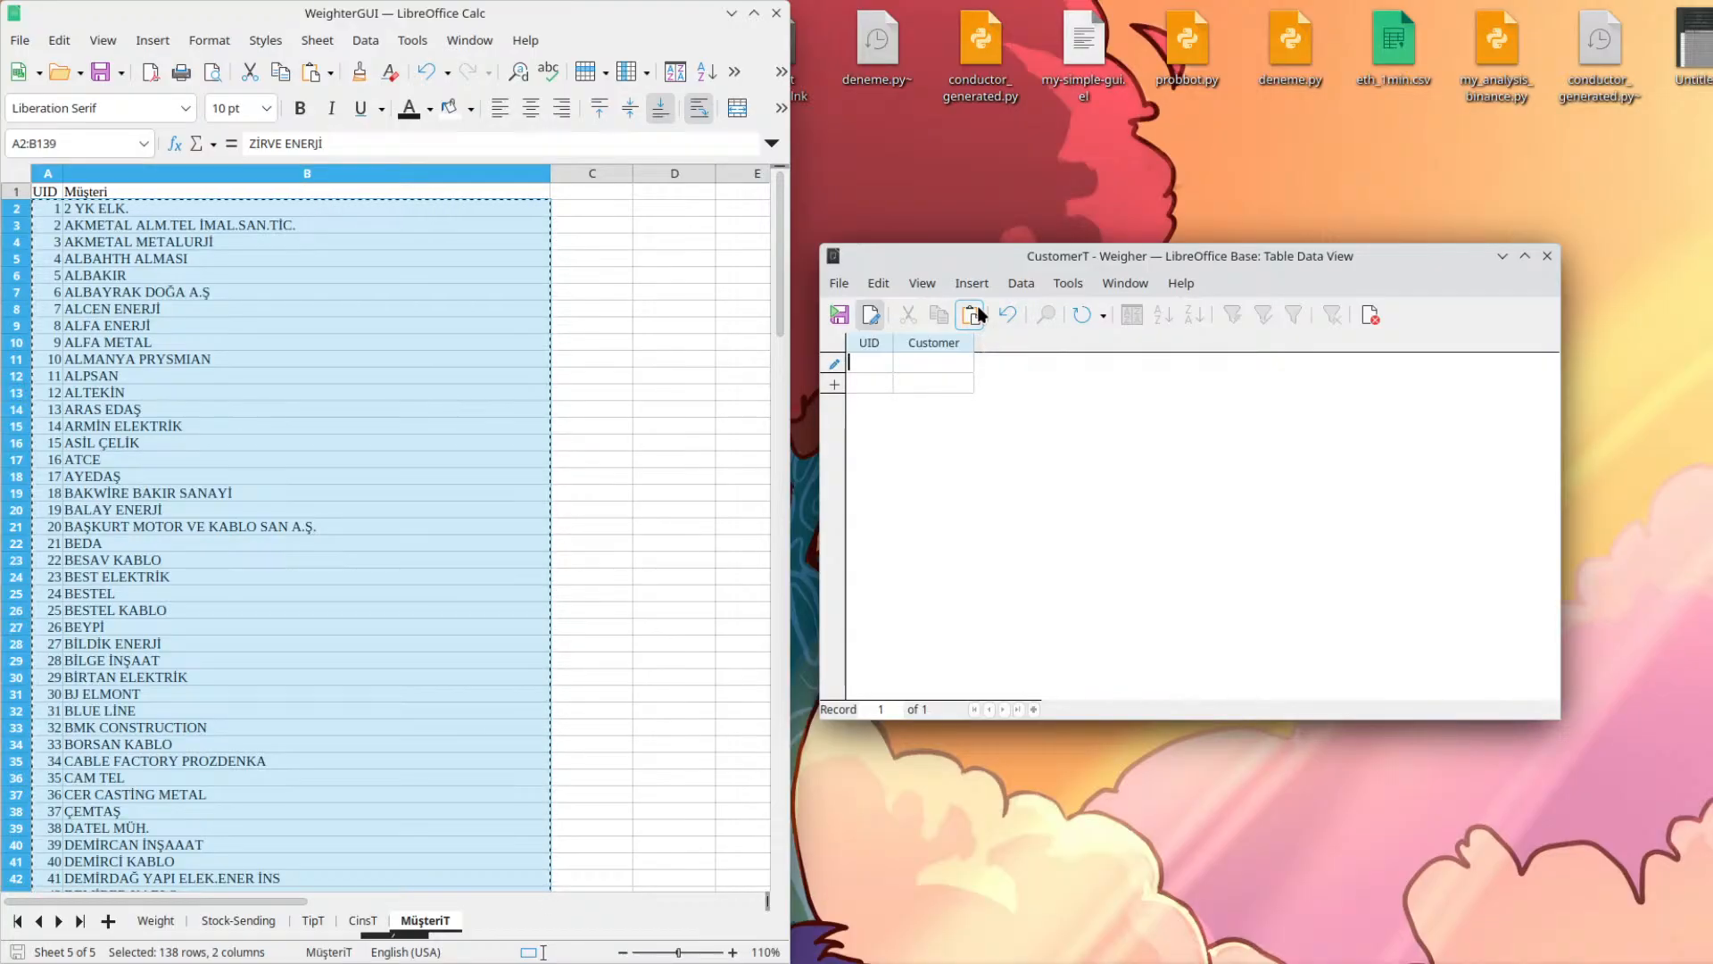
click(1082, 314)
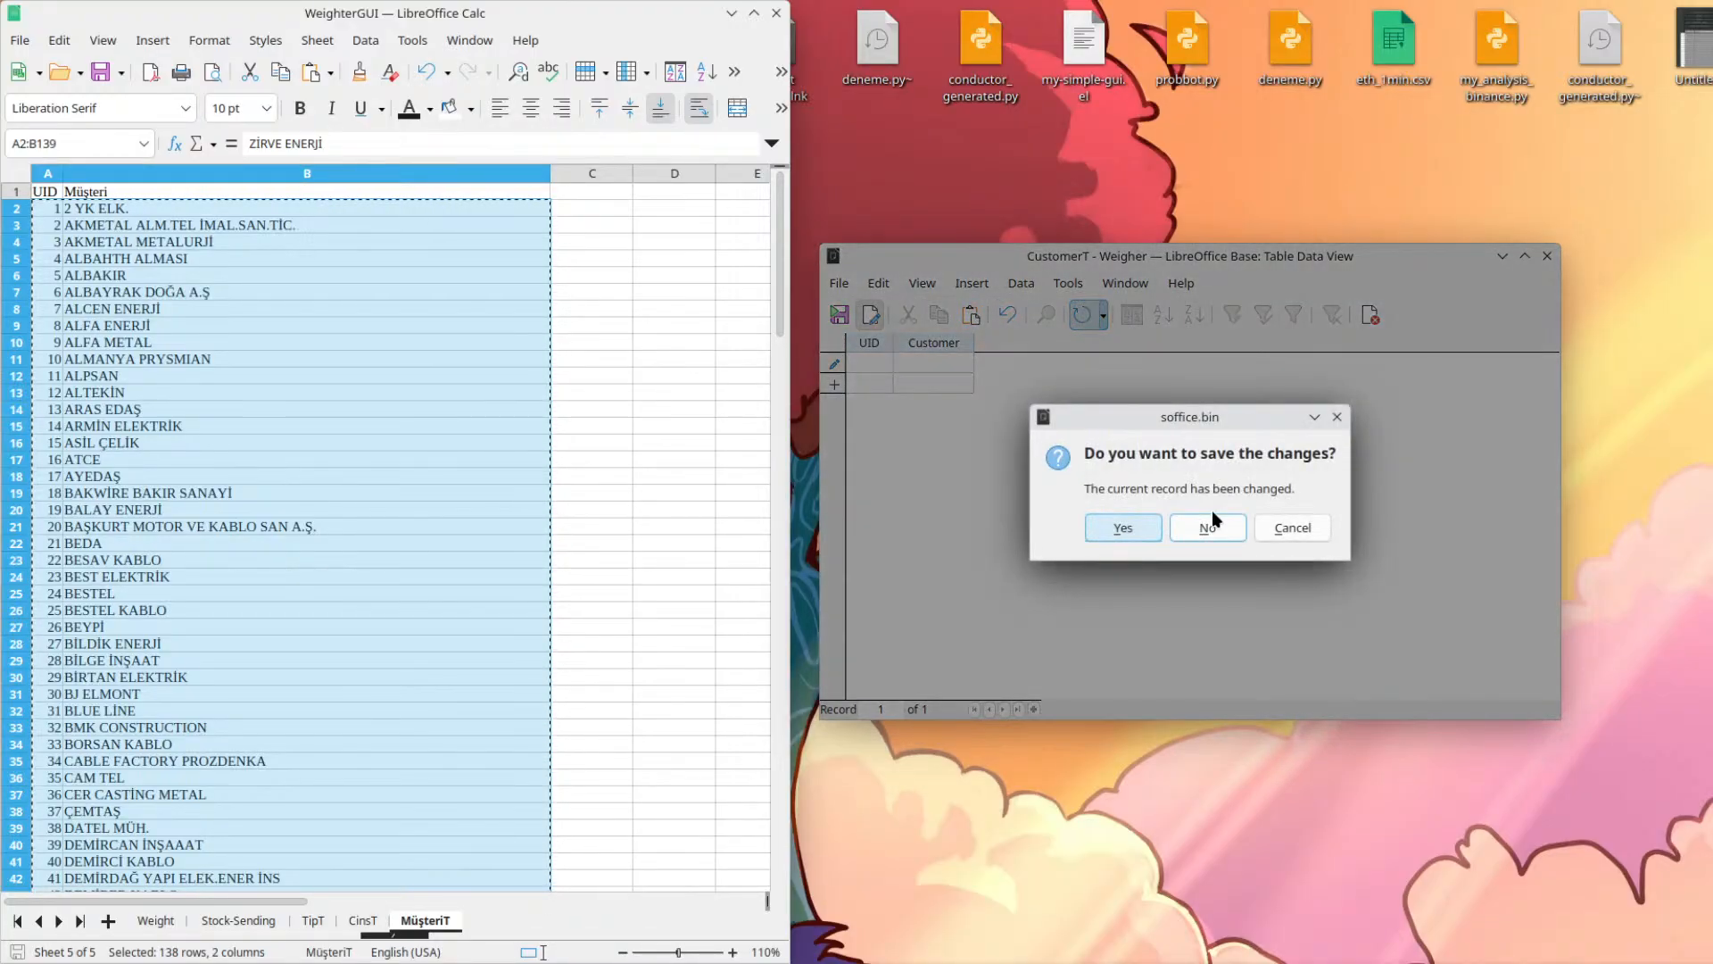
click(1209, 524)
Copy A2:B139 from MüşteriT again, selecting from the first row down, and try pasting it into CustomerT's UID field, clearing the pasted text.
click(344, 289)
click(54, 207)
drag(53, 207, 241, 319)
key(ctrl+c)
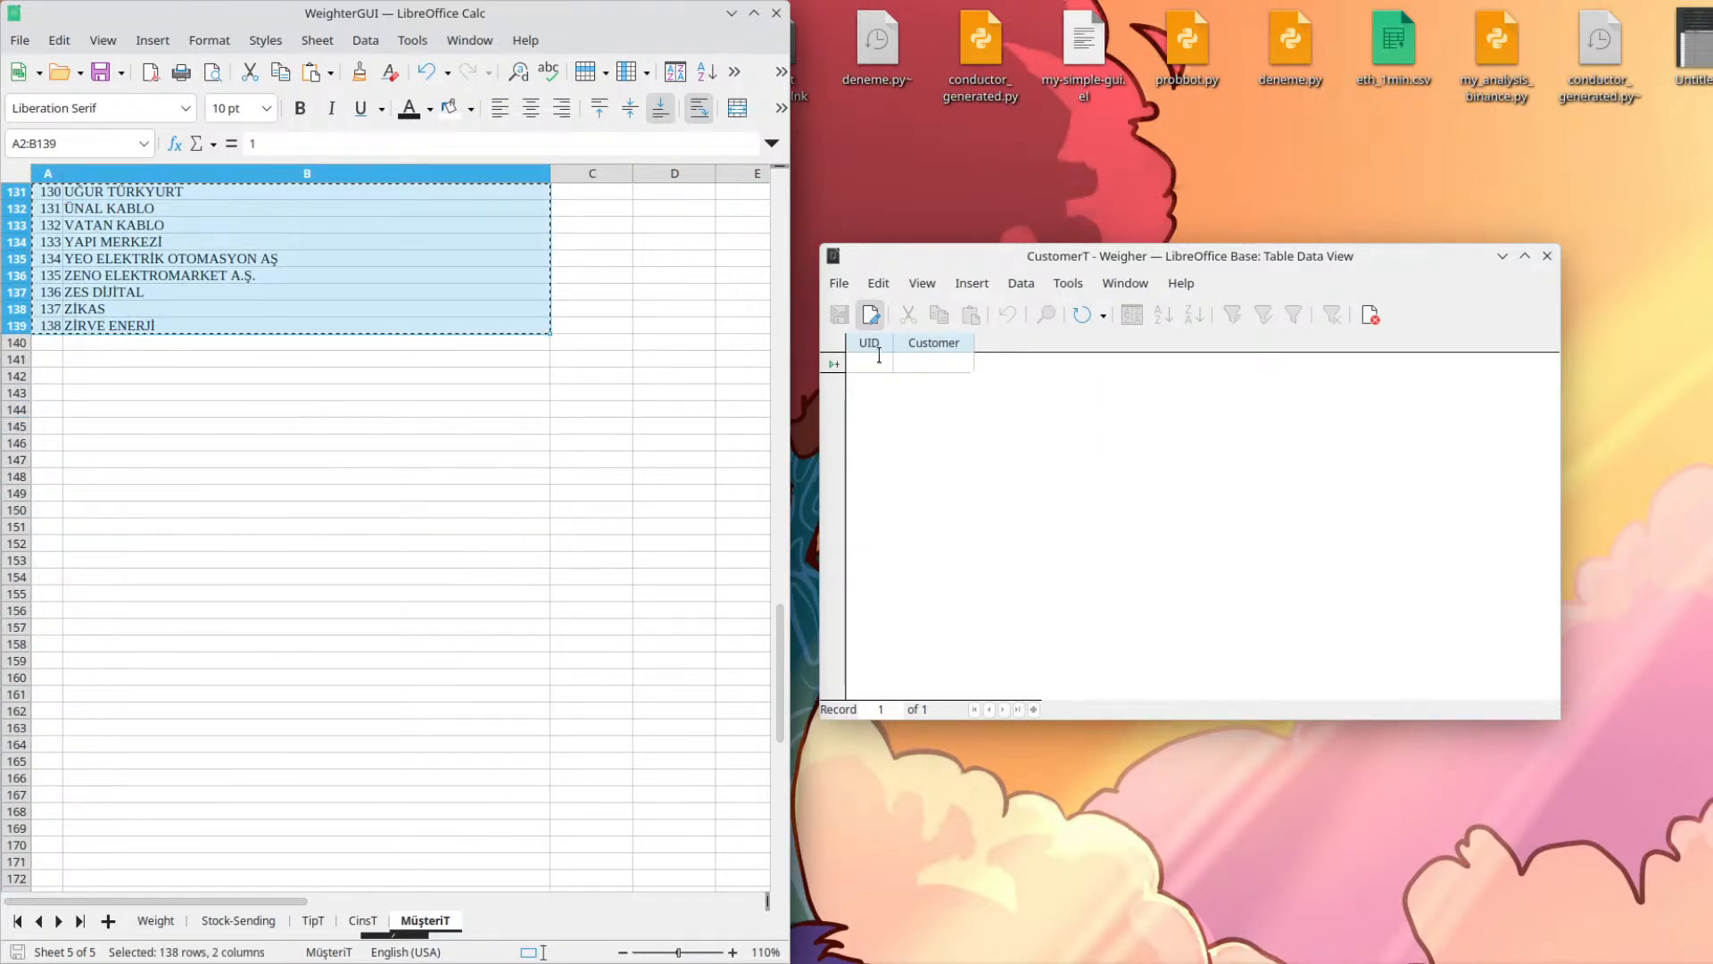
click(879, 354)
click(968, 312)
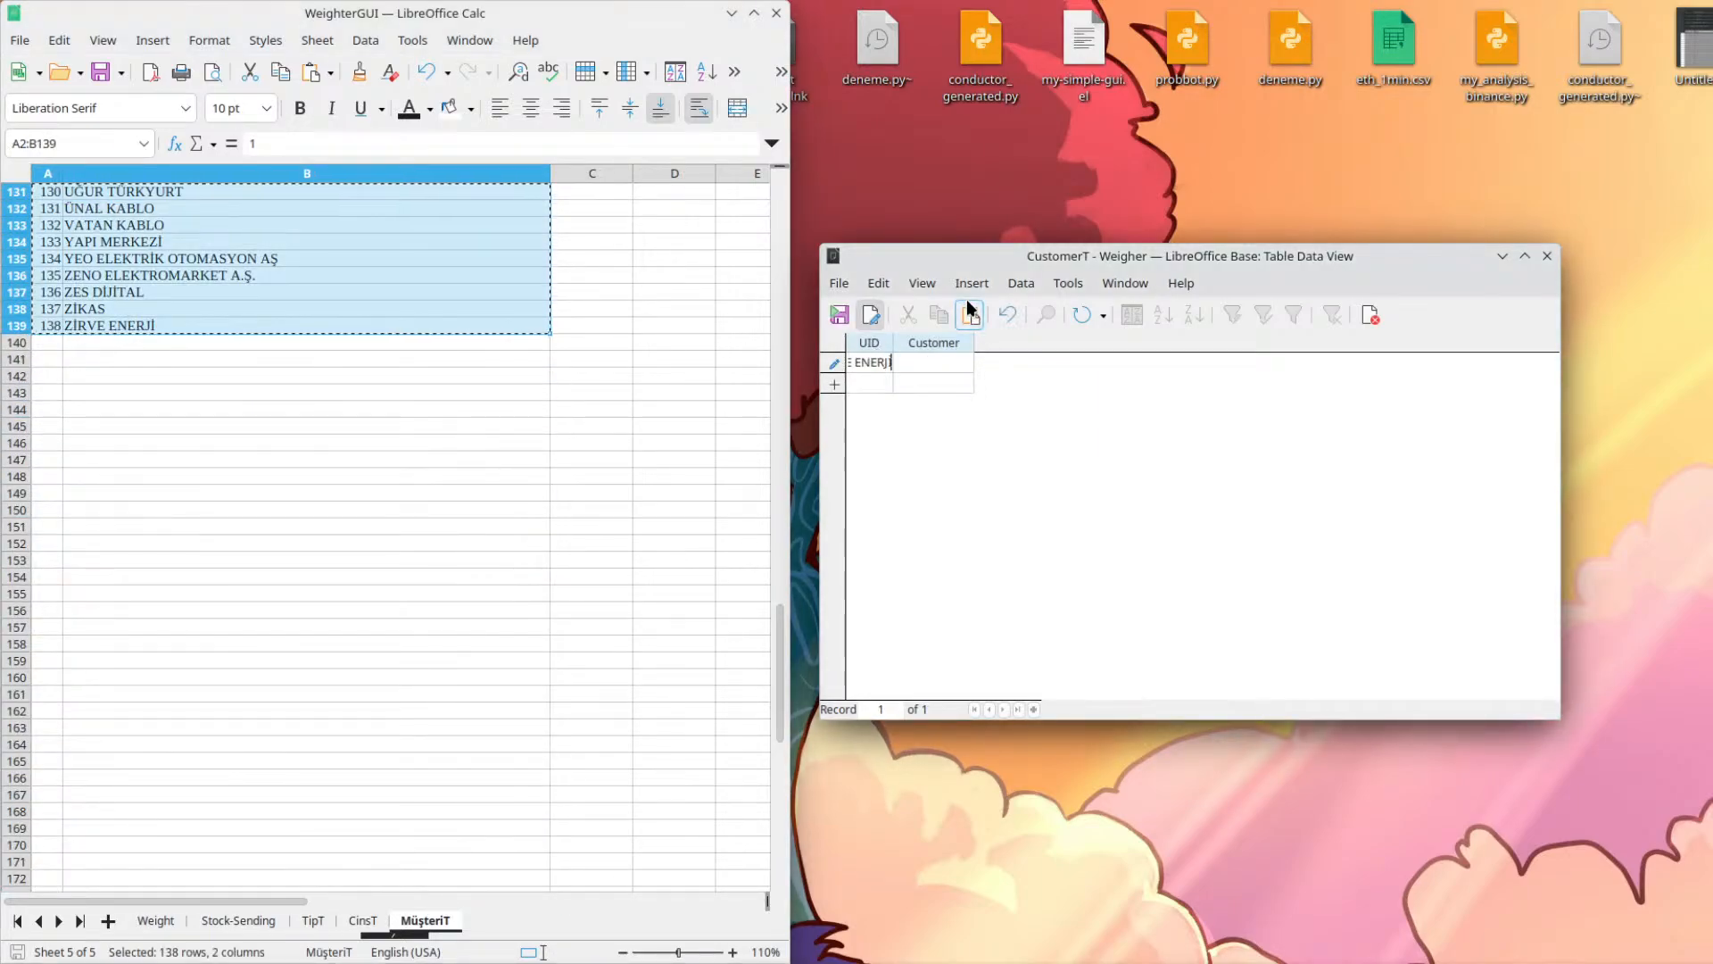
click(860, 368)
key(Delete)
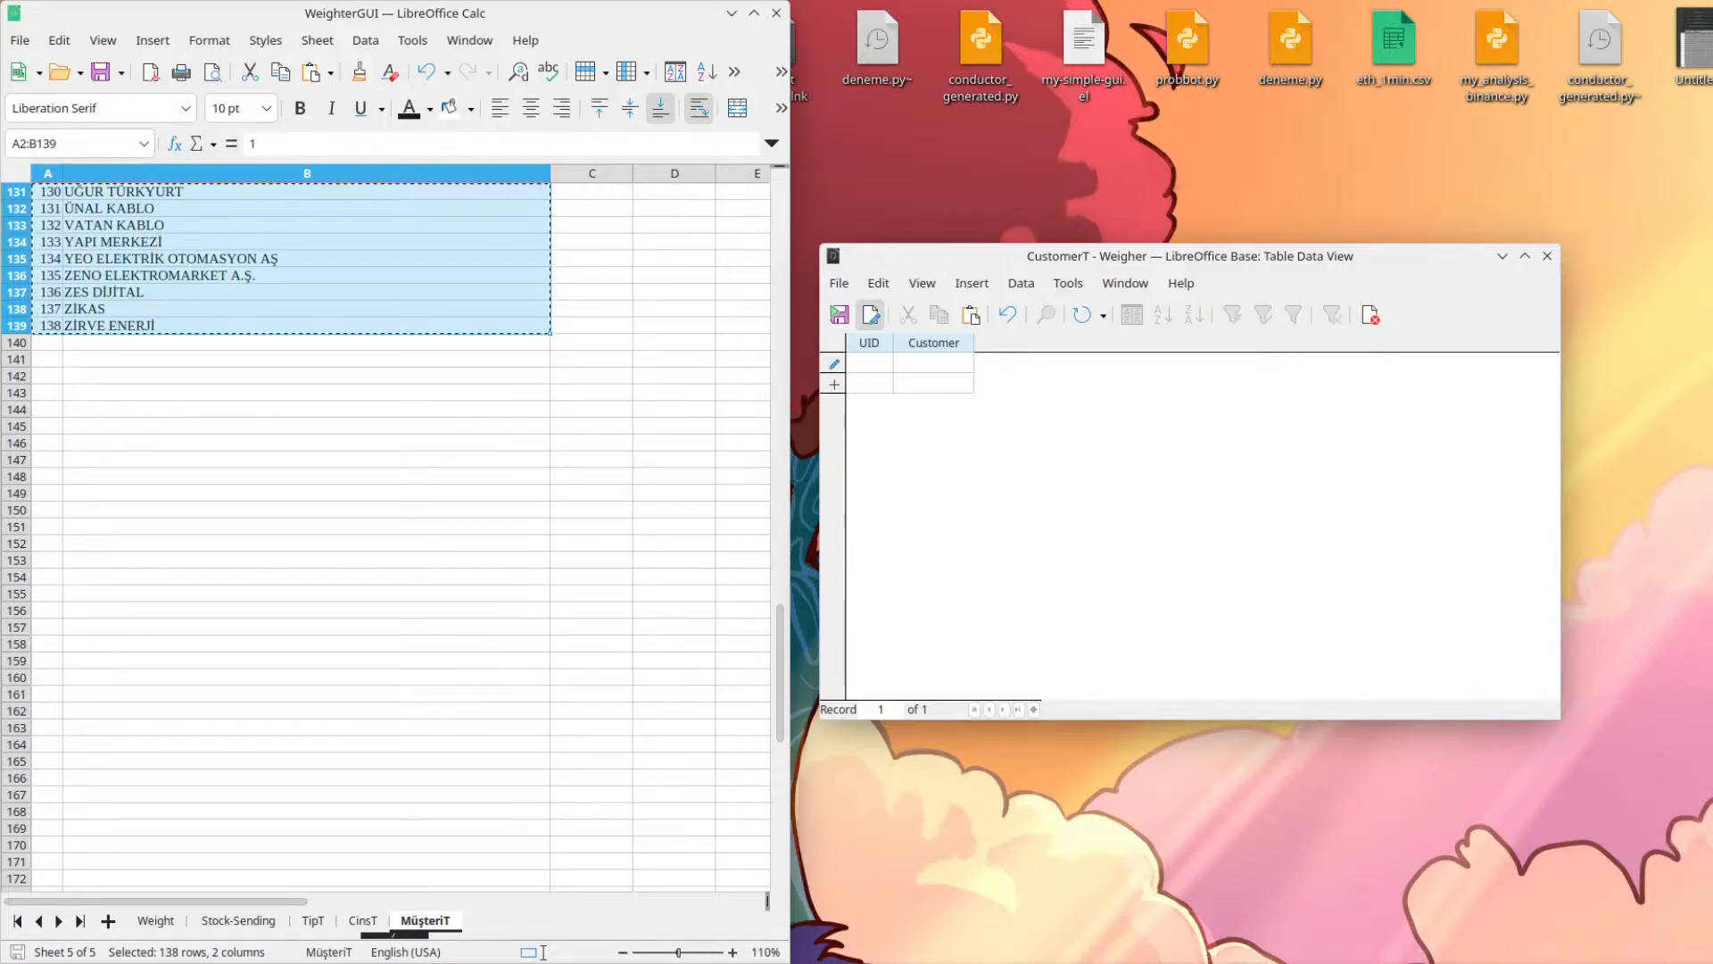
key(alt+Tab)
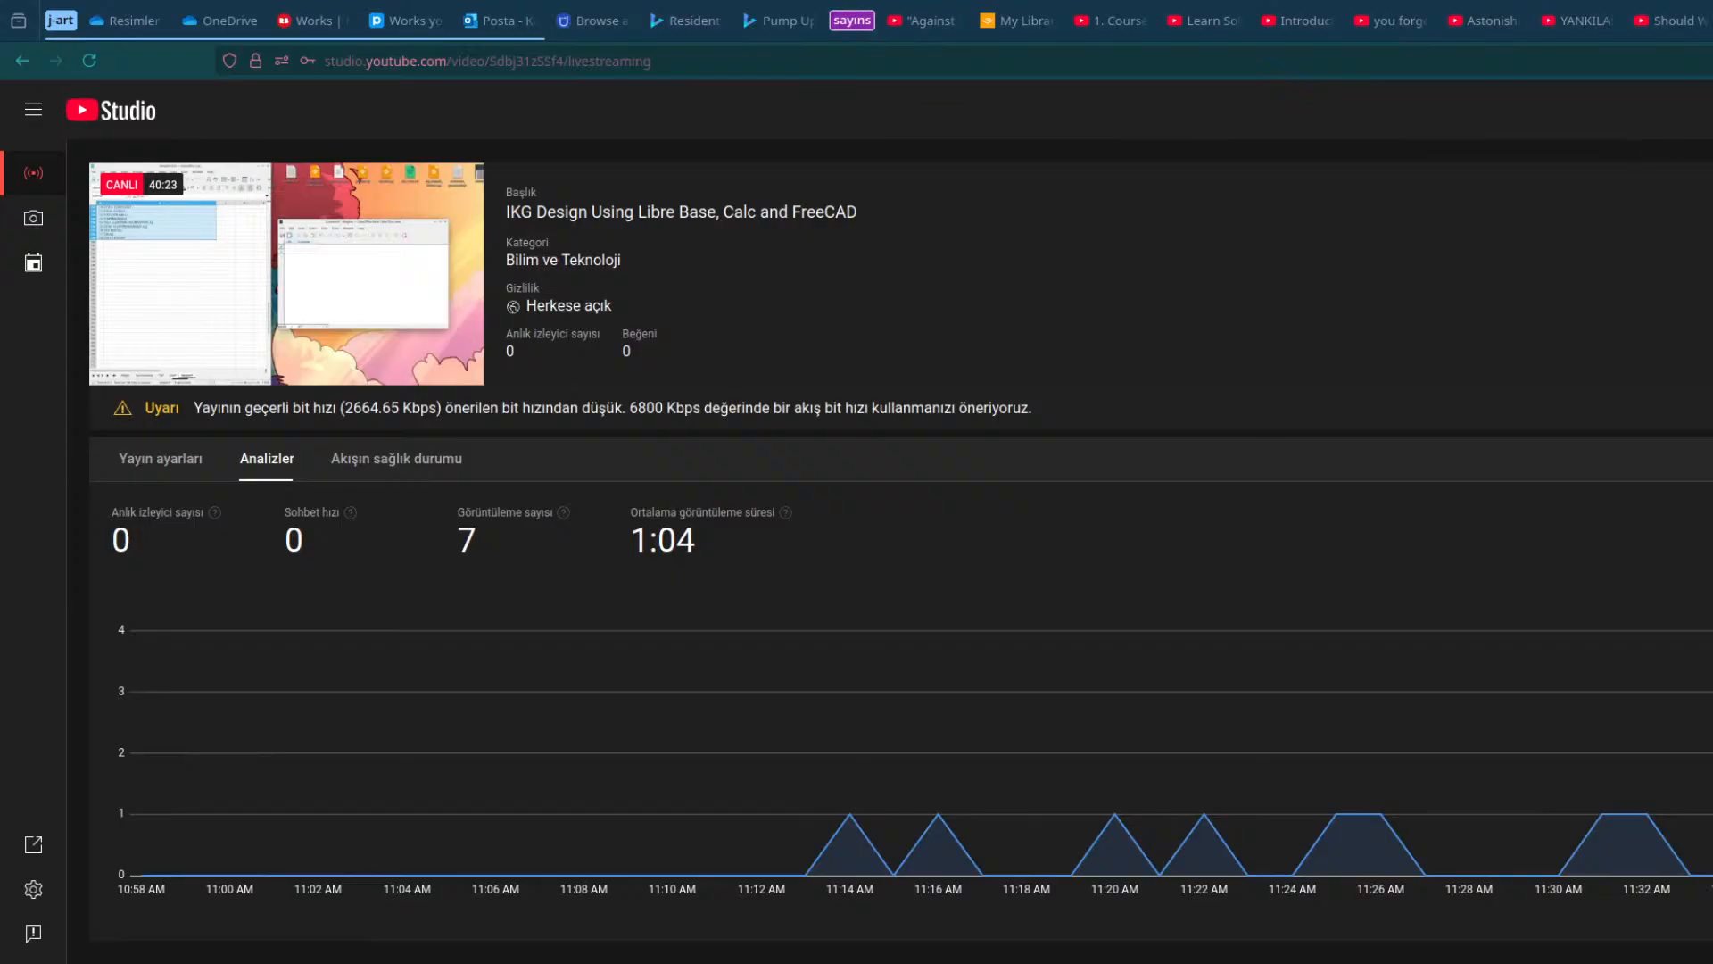
drag(1696, 9, 1709, 303)
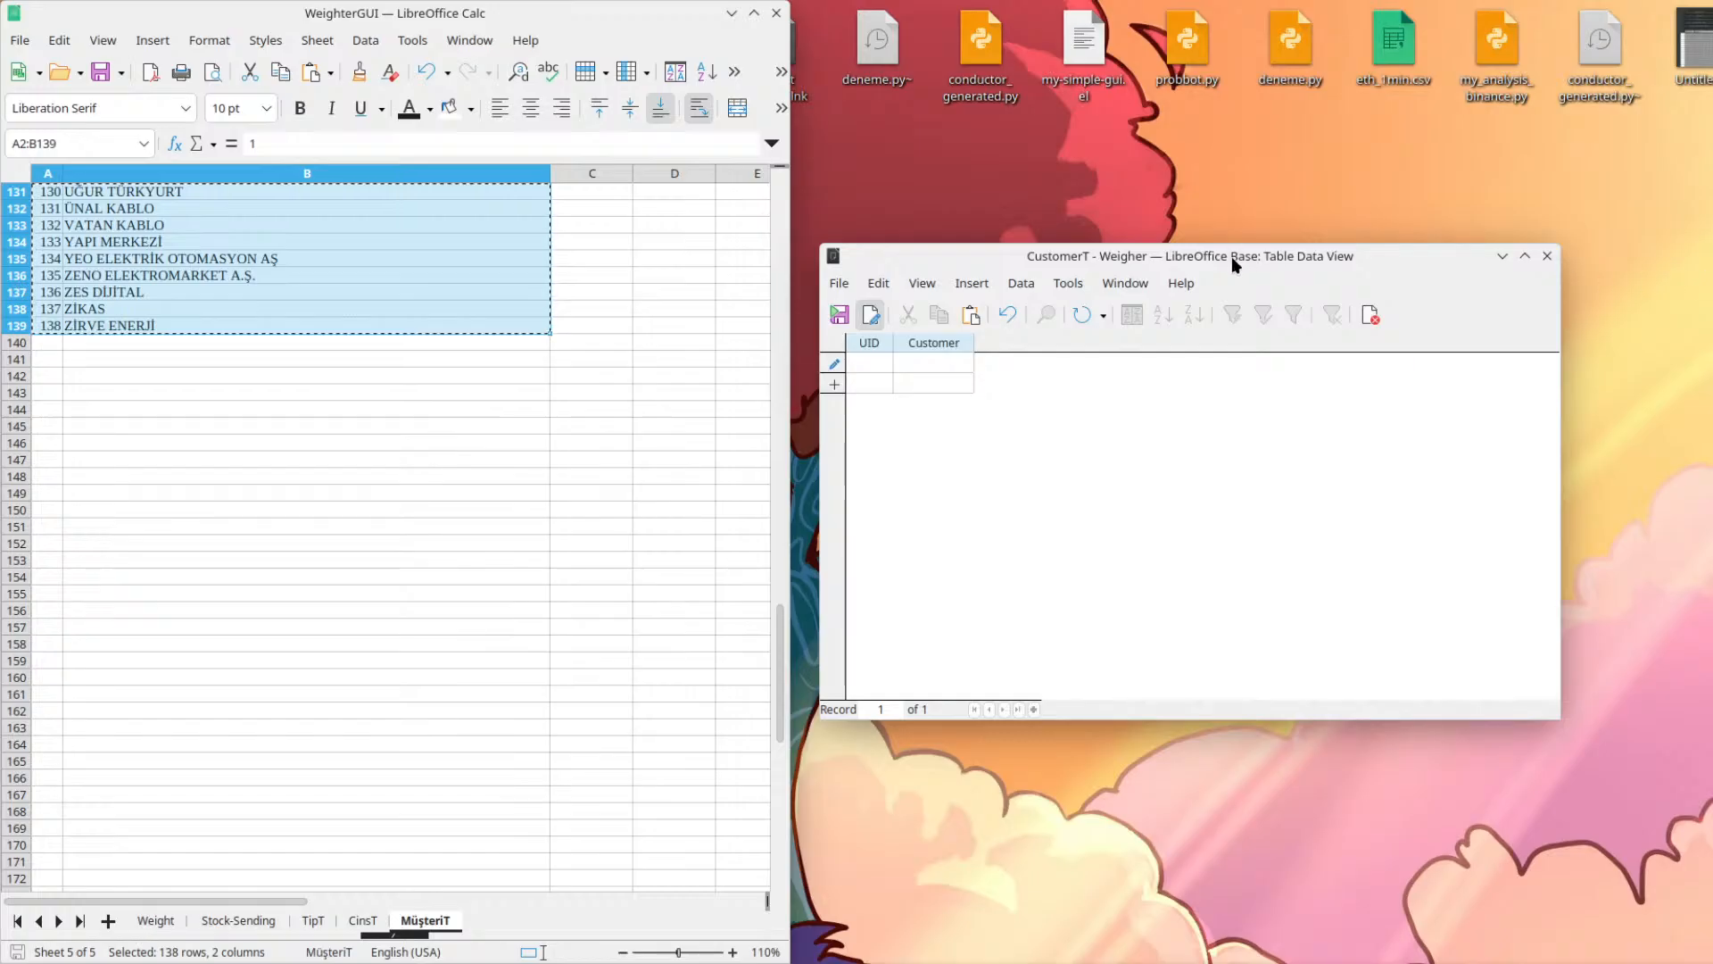
Refresh CustomerT without saving the changed record and deselect the copied range in the MüşteriT sheet.
click(1077, 312)
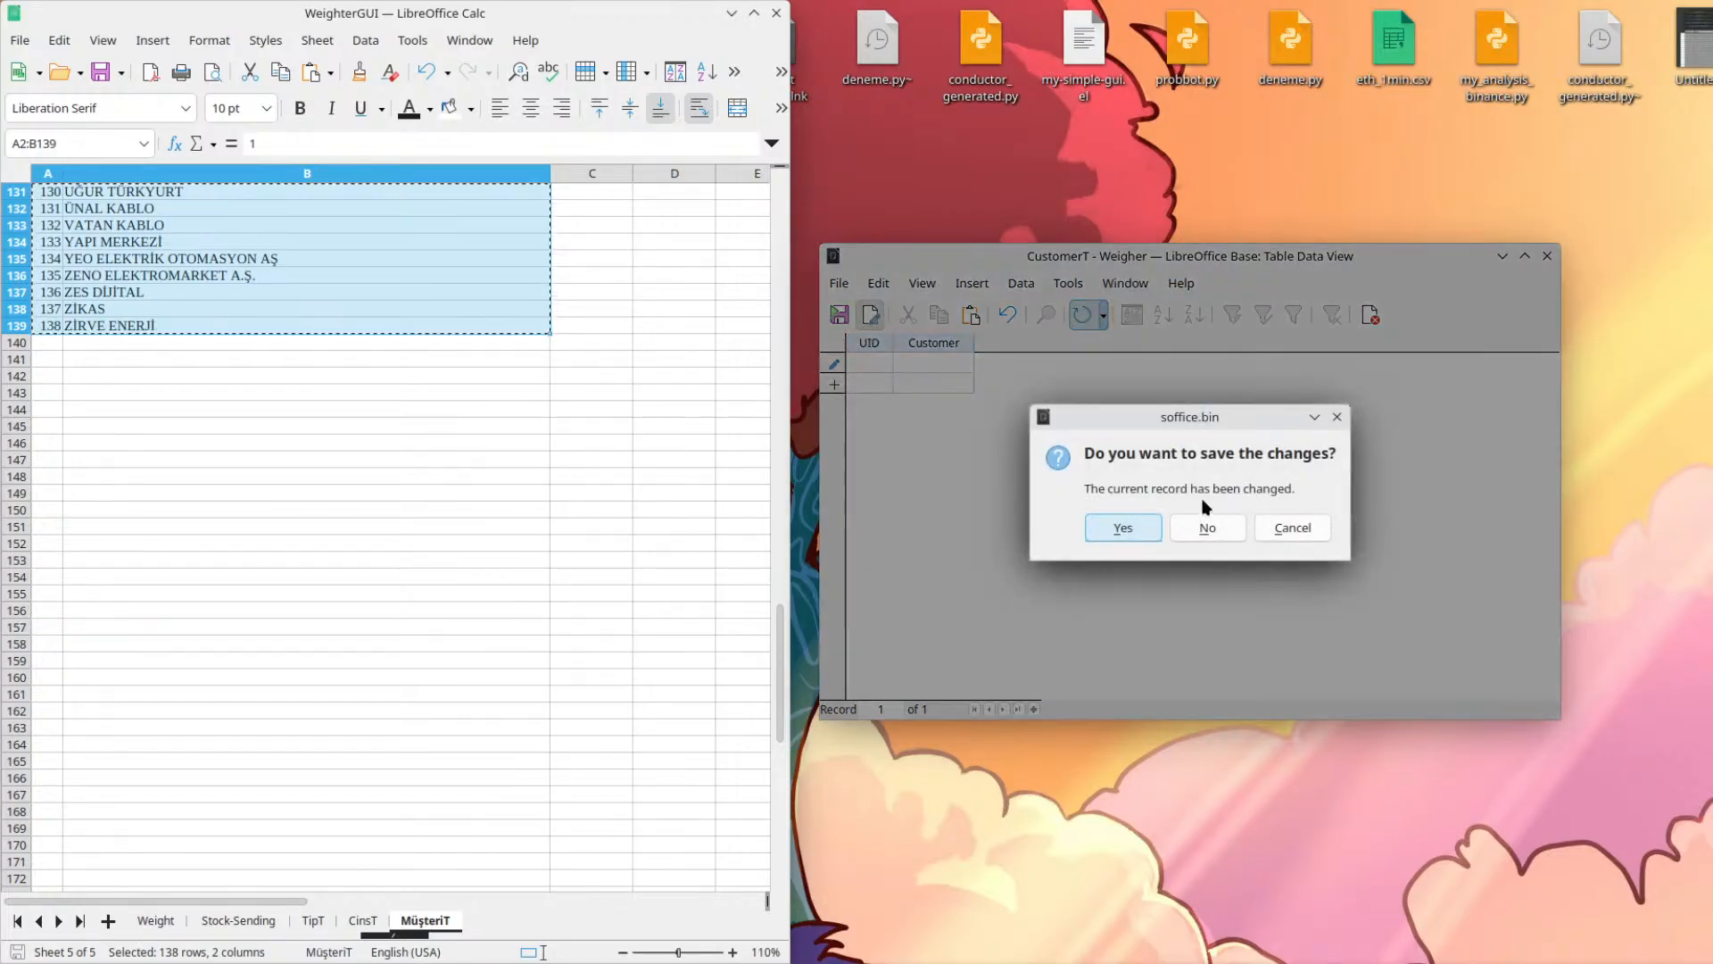
click(1208, 533)
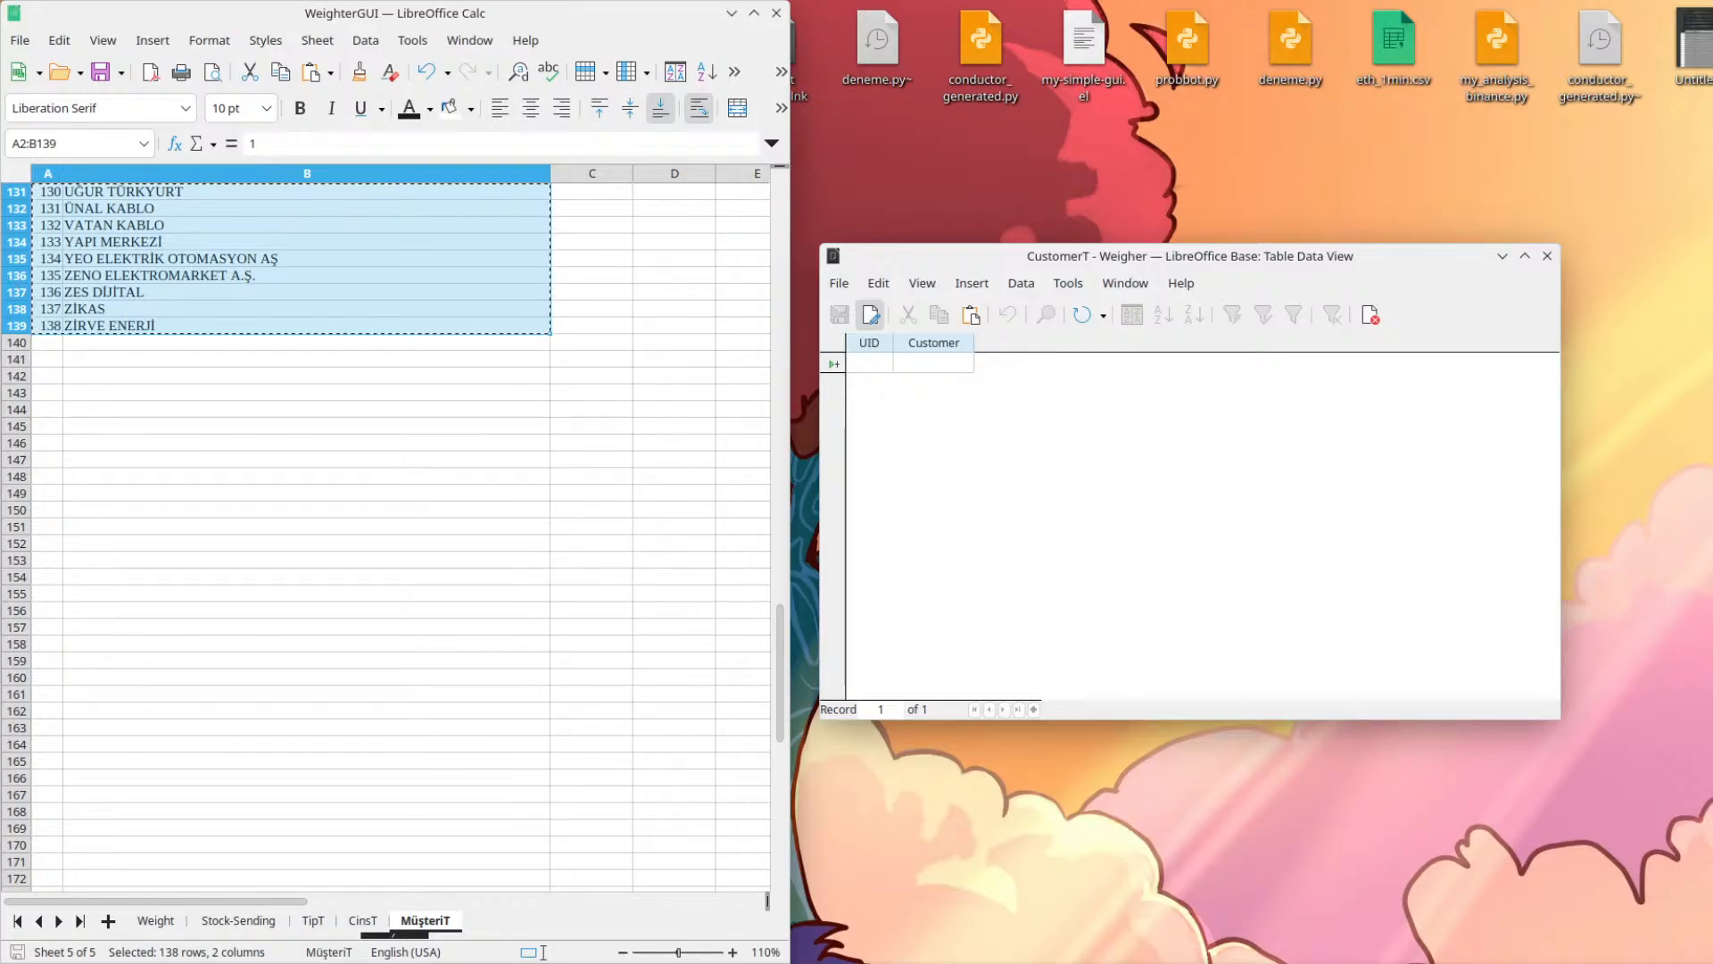
click(599, 244)
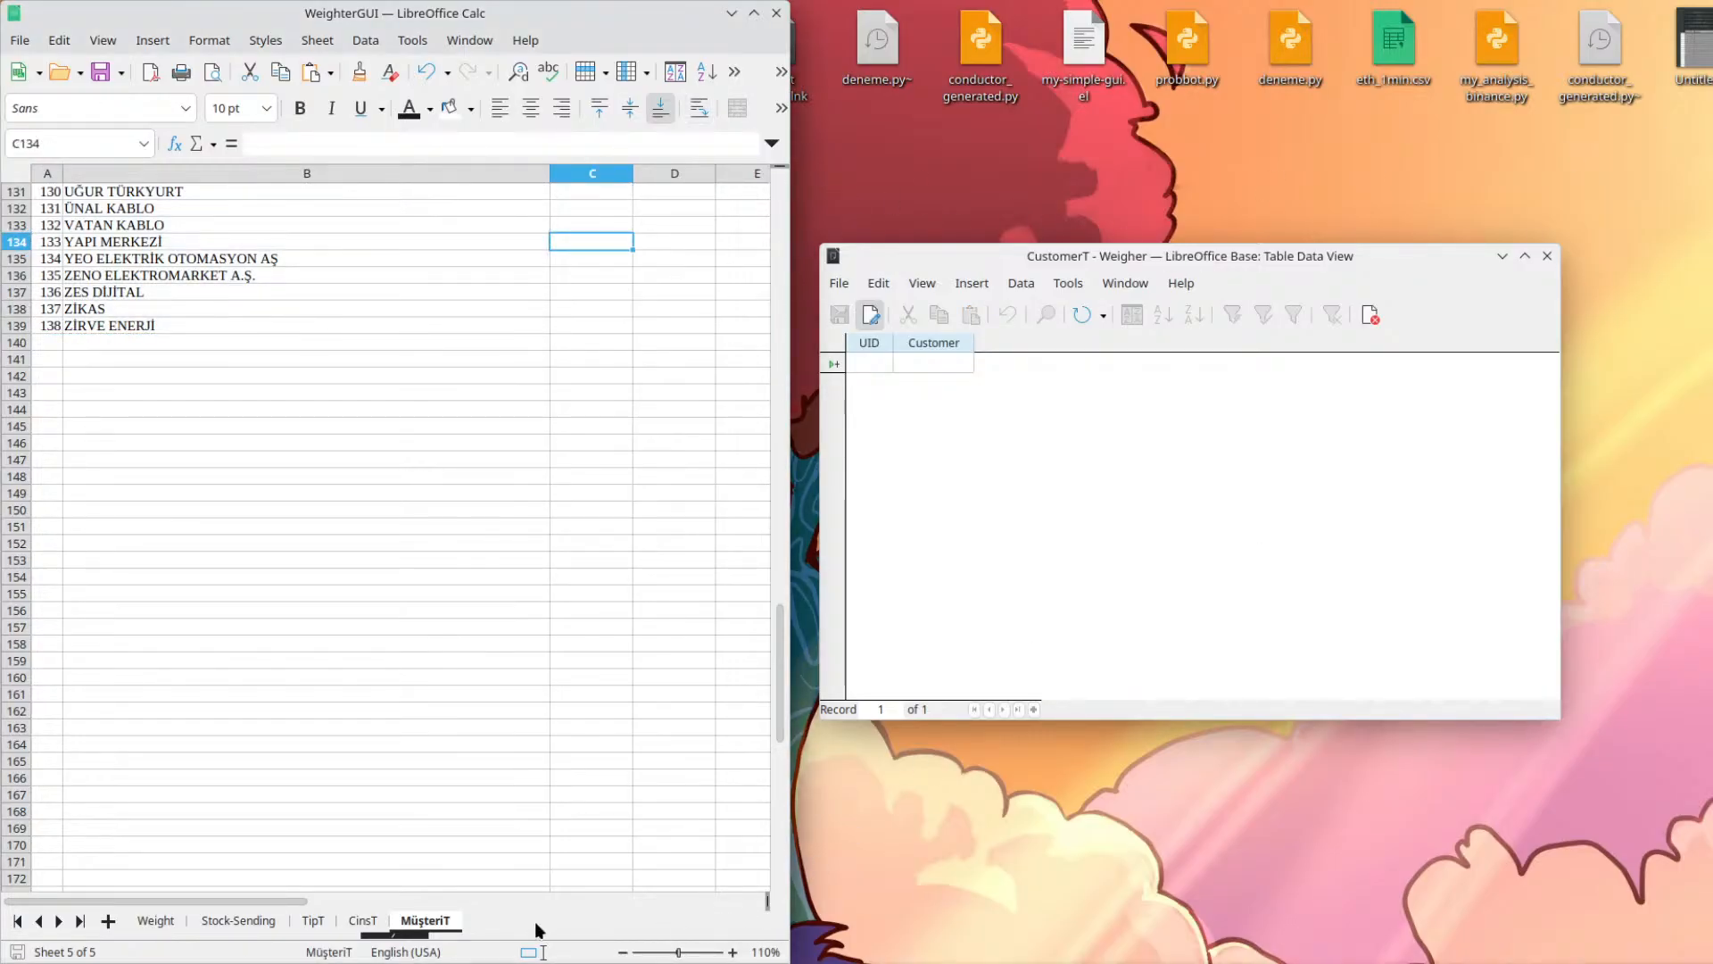
Switch to the OBS window.
mouse_move(407, 959)
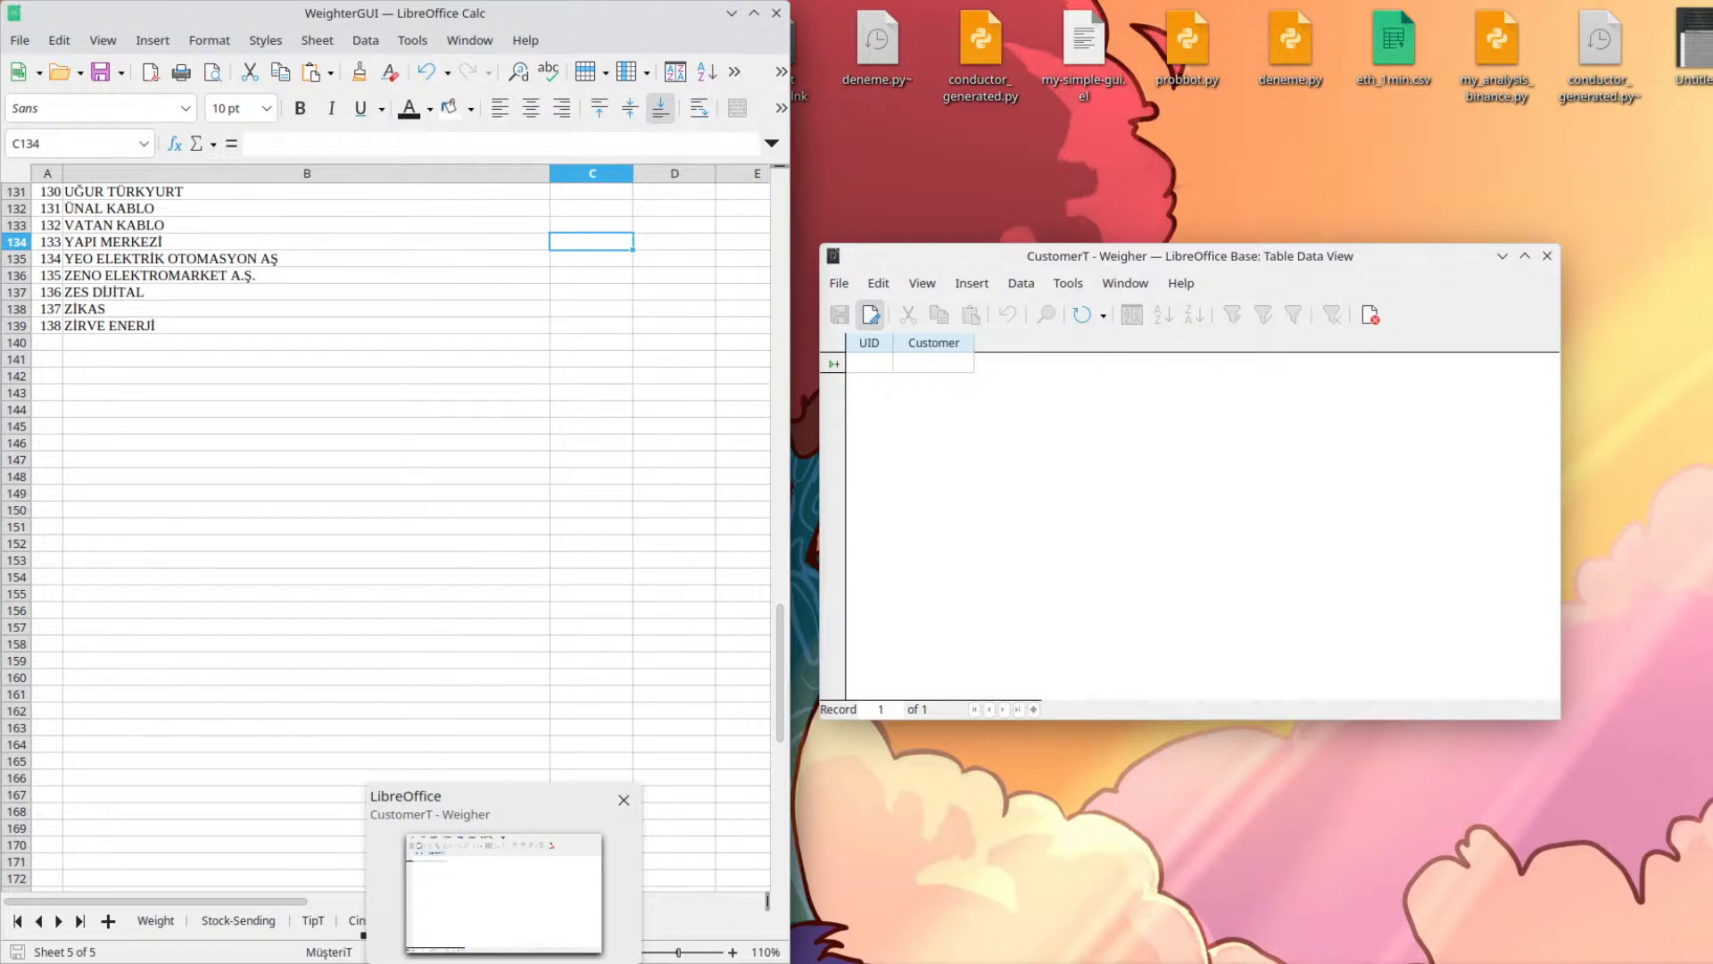
click(403, 962)
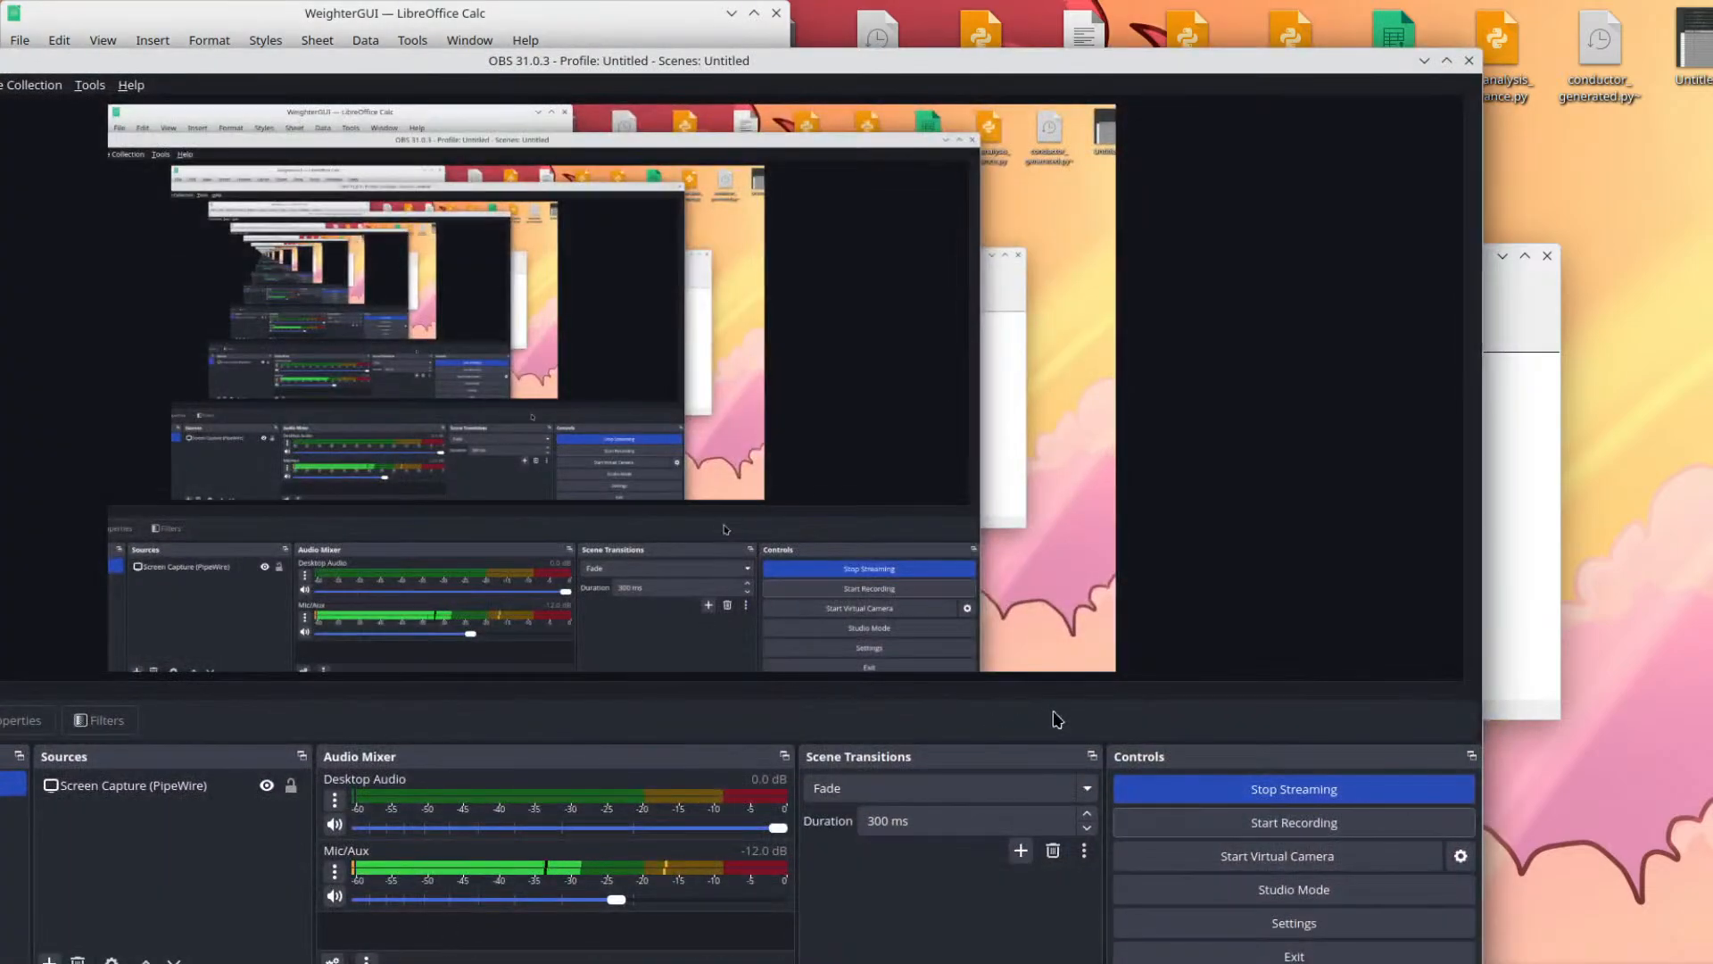